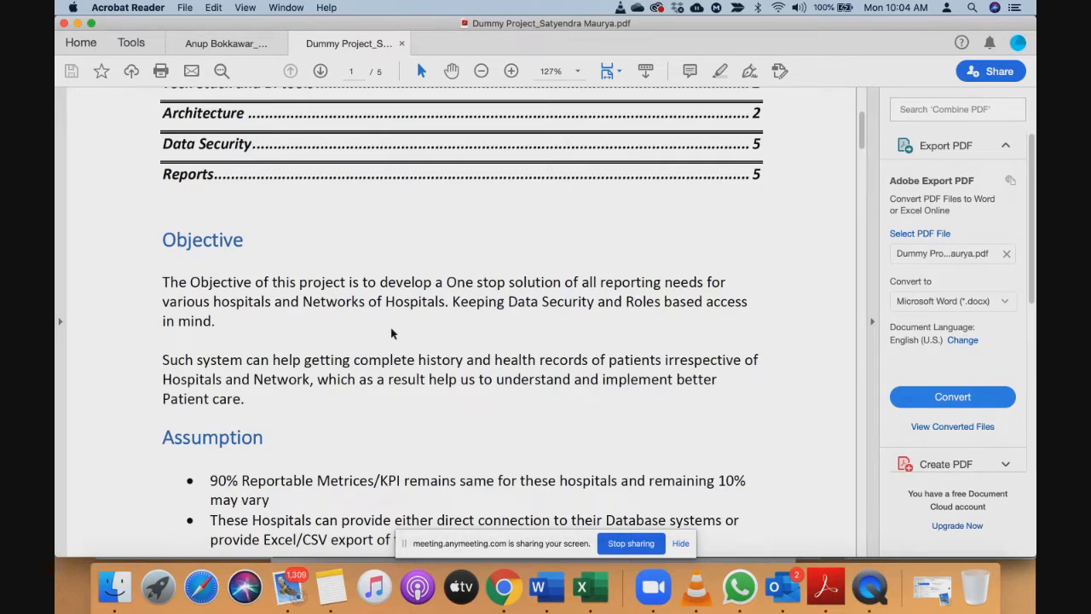
- In the PDF, select both Objective paragraphs, from 'The Objective…' through 'Patient care.'
scroll(458, 282, up, 3)
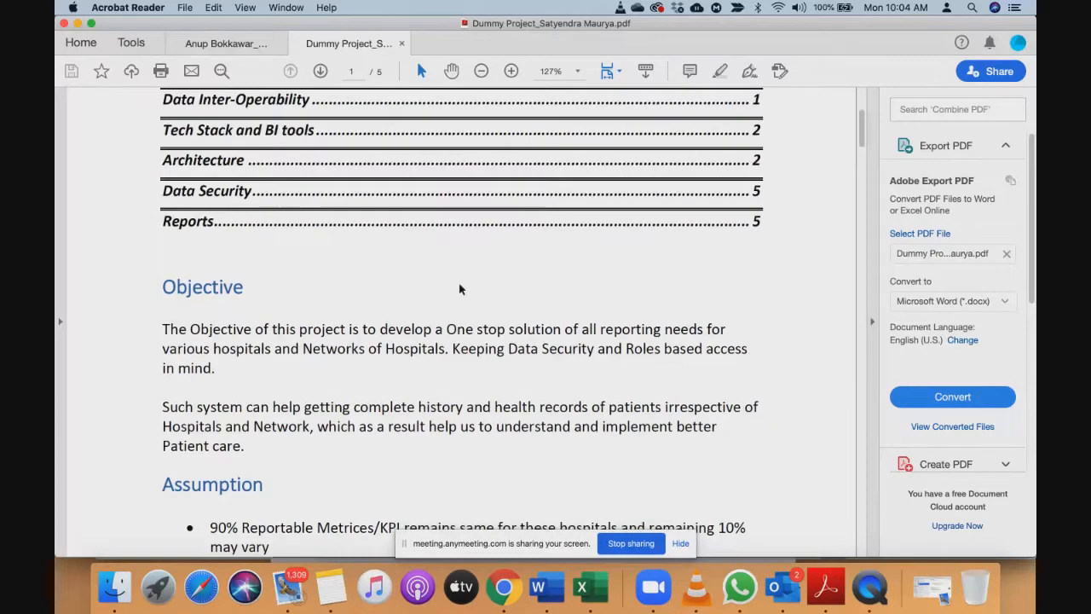
scroll(458, 282, down, 3)
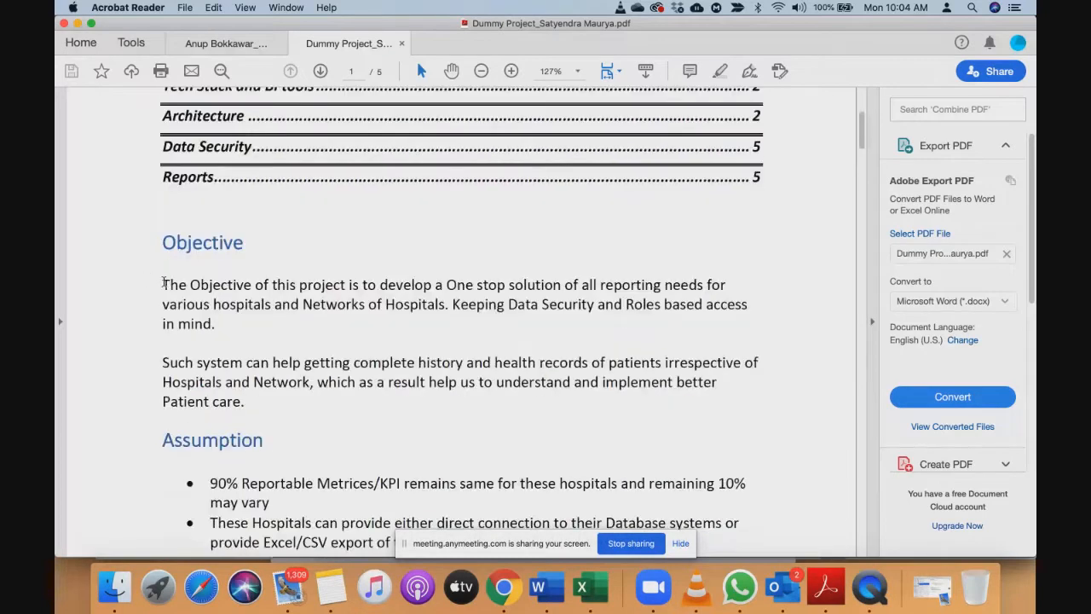
drag(163, 284, 260, 407)
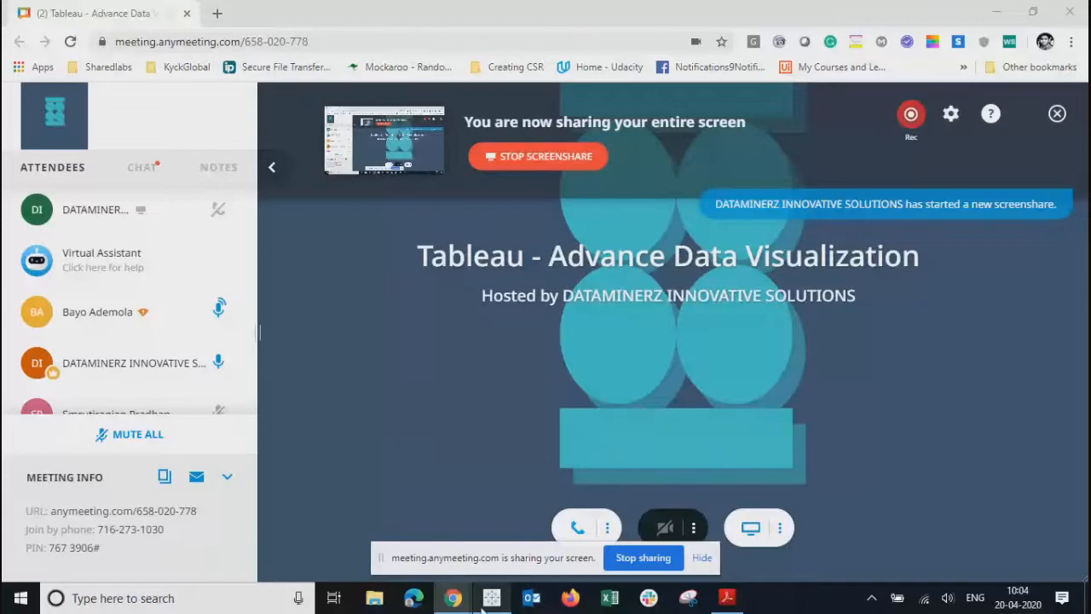
- Bring Tableau from the Windows taskbar into the AnyMeeting screen share
click(486, 599)
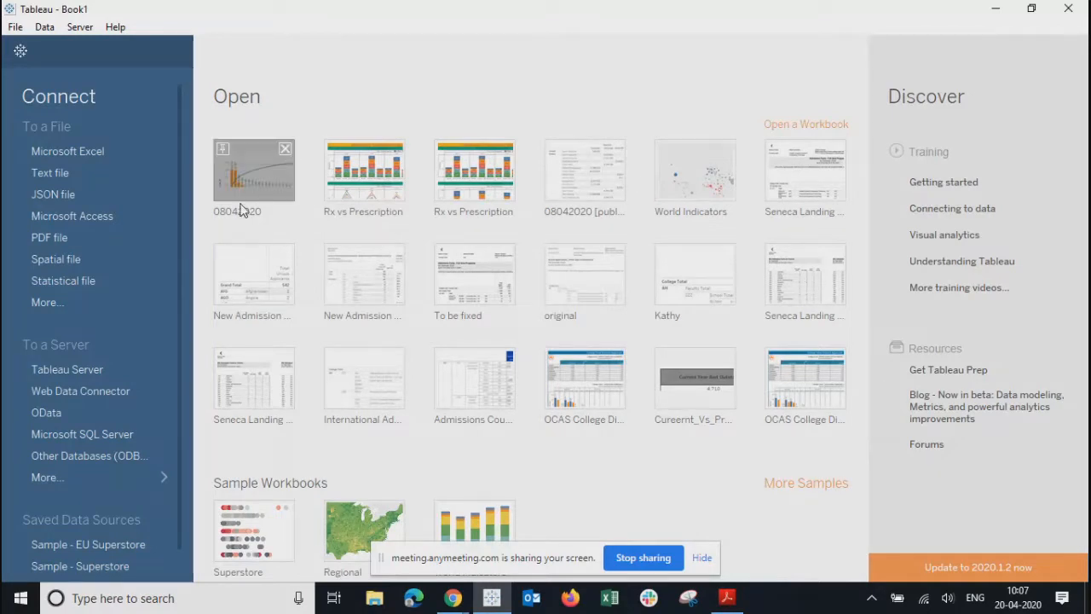
- Open the 08042020 workbook and move the screen-sharing notice out of the way
click(258, 178)
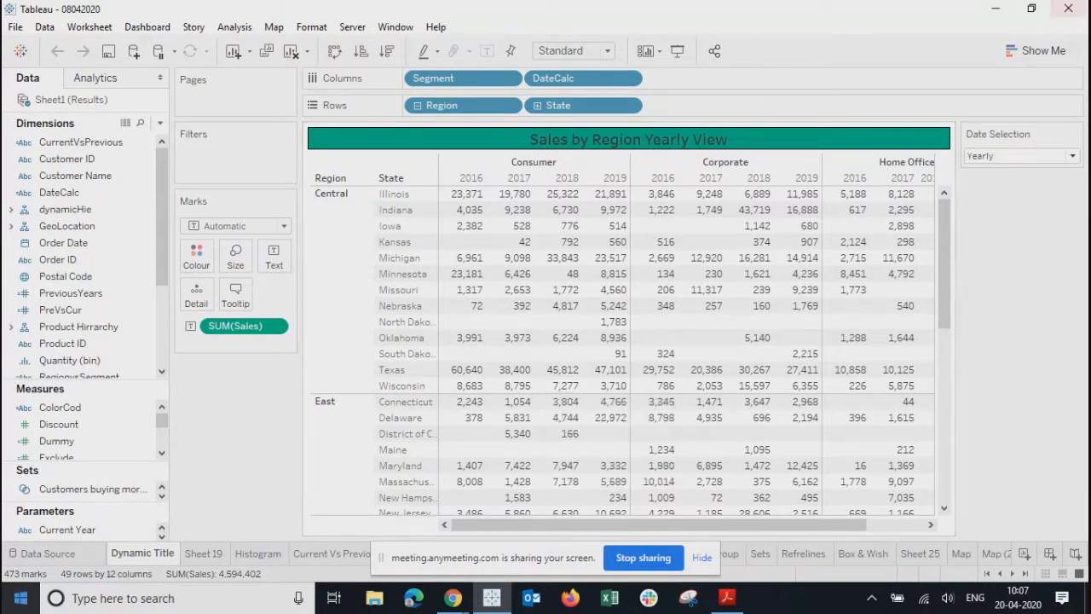
drag(946, 259, 969, 145)
drag(503, 558, 670, 606)
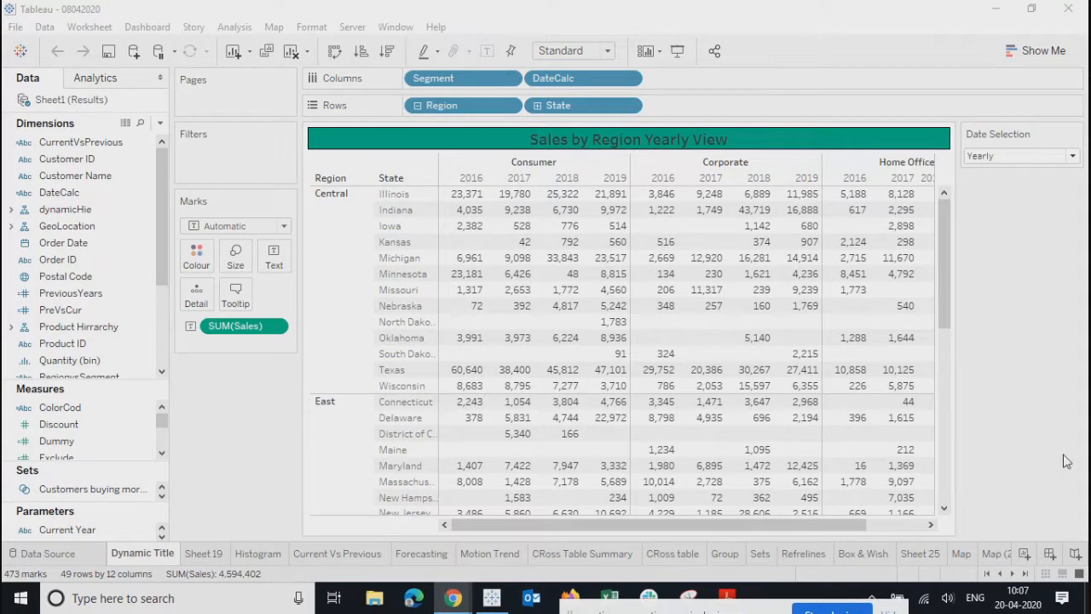
drag(948, 279, 594, 576)
- Browse the CRoss Table Summary and CRoss table sheets, then open Dashboard 1
click(576, 556)
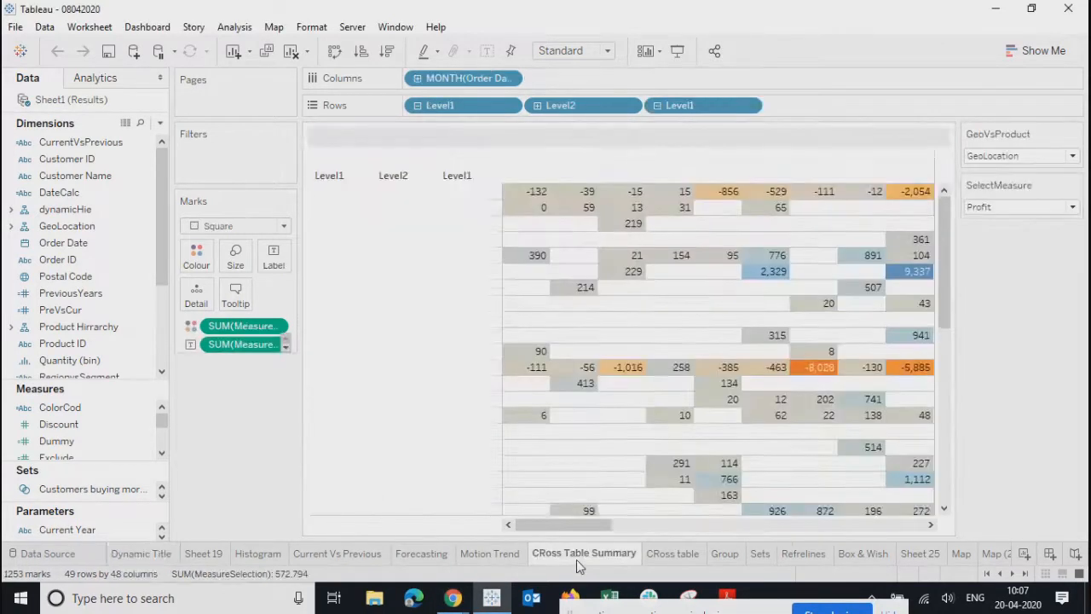
click(675, 555)
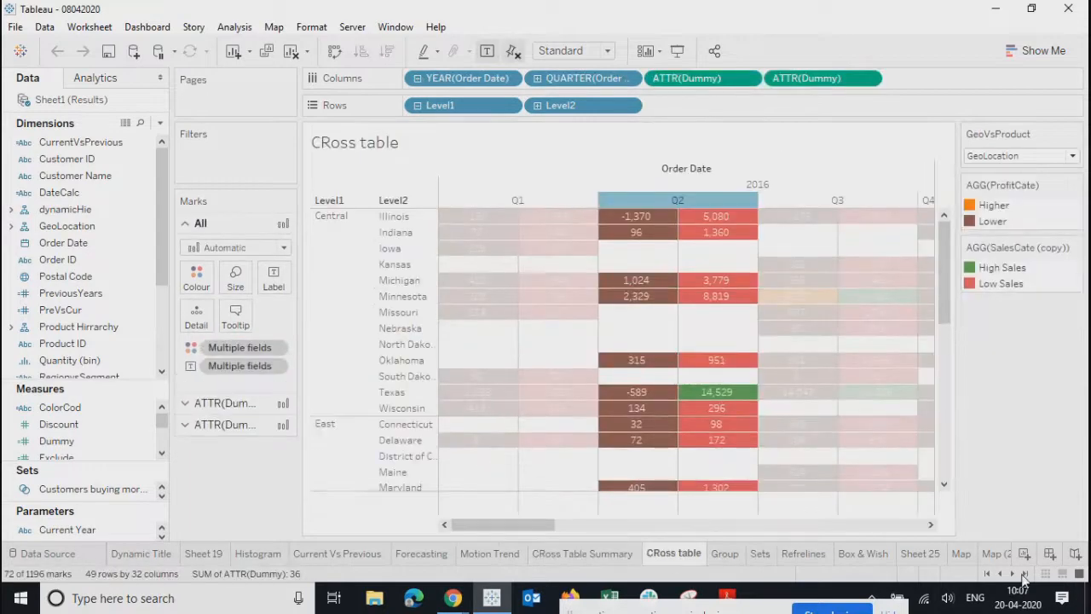
click(1024, 574)
click(798, 553)
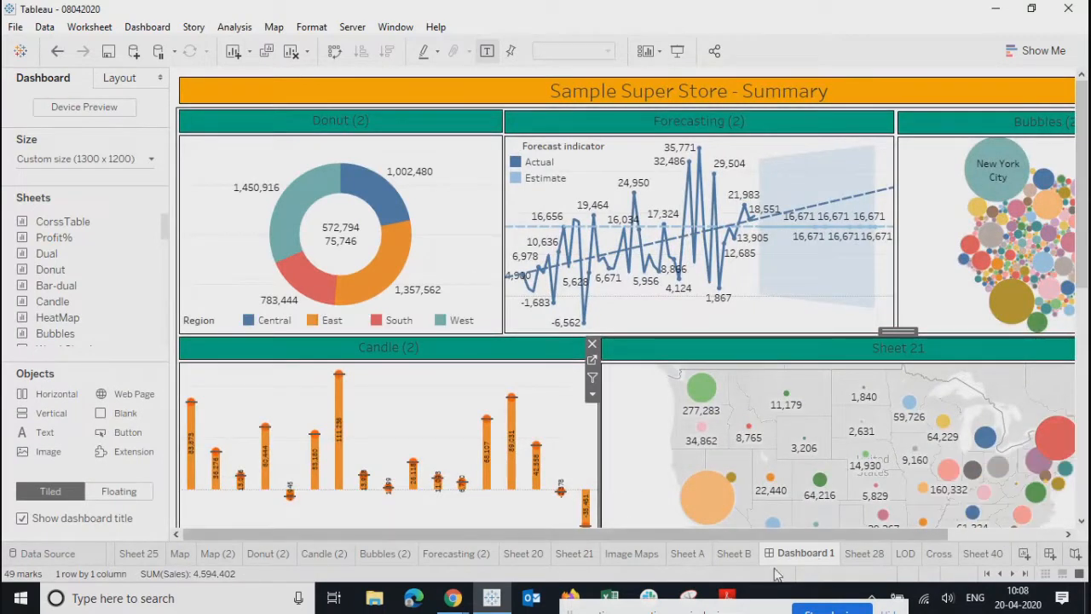
- Make the Donut chart on Dashboard 1 act as a filter for the other views
mouse_move(796, 560)
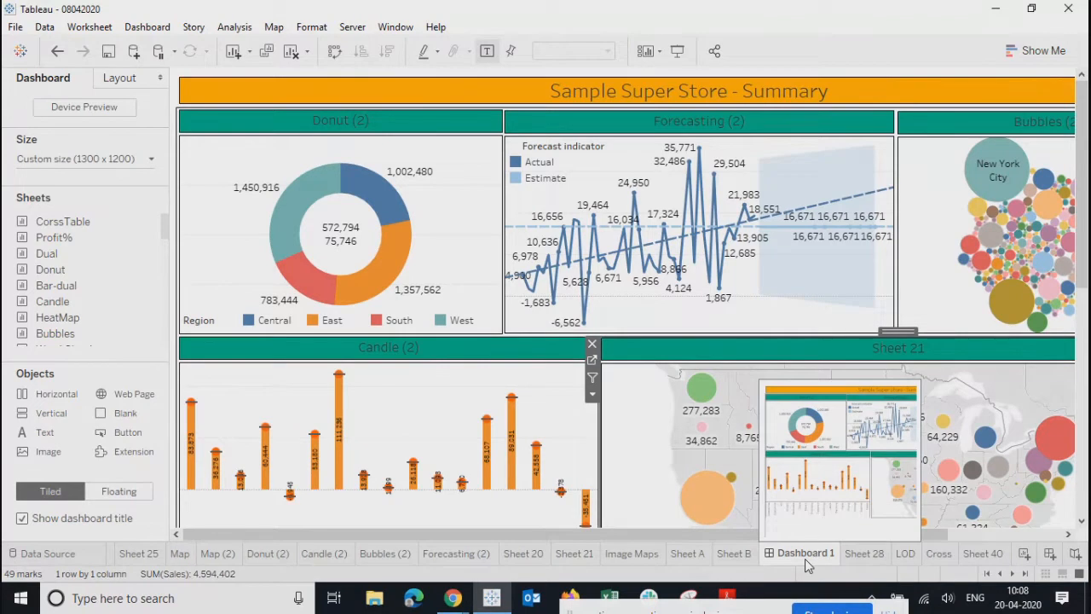
click(482, 178)
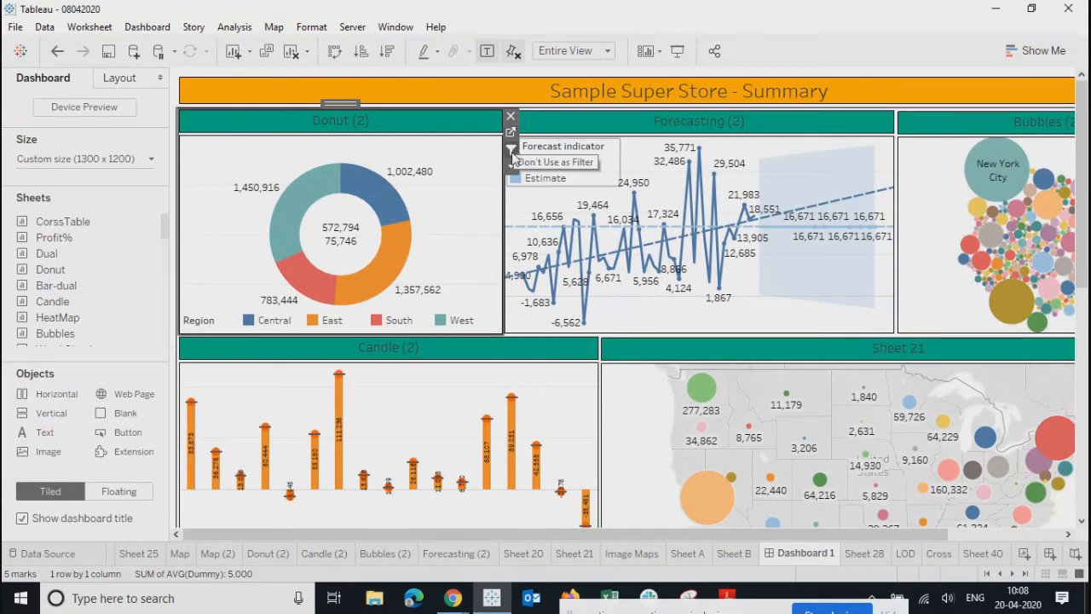
click(512, 153)
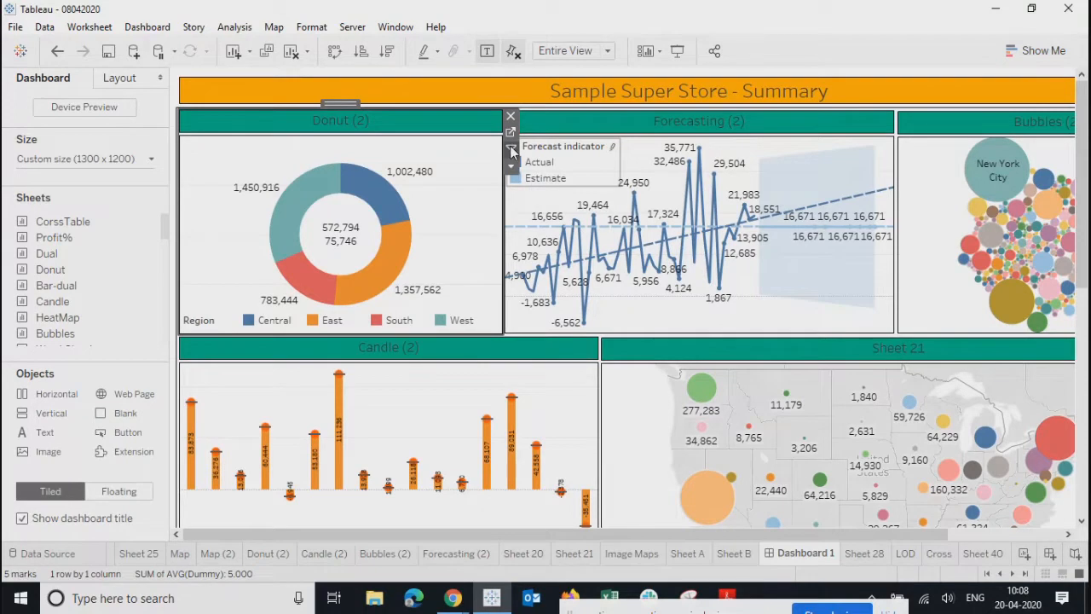
- Test the Donut filter on the Central and East regions, clear it, and add a blank Dashboard 2
click(377, 207)
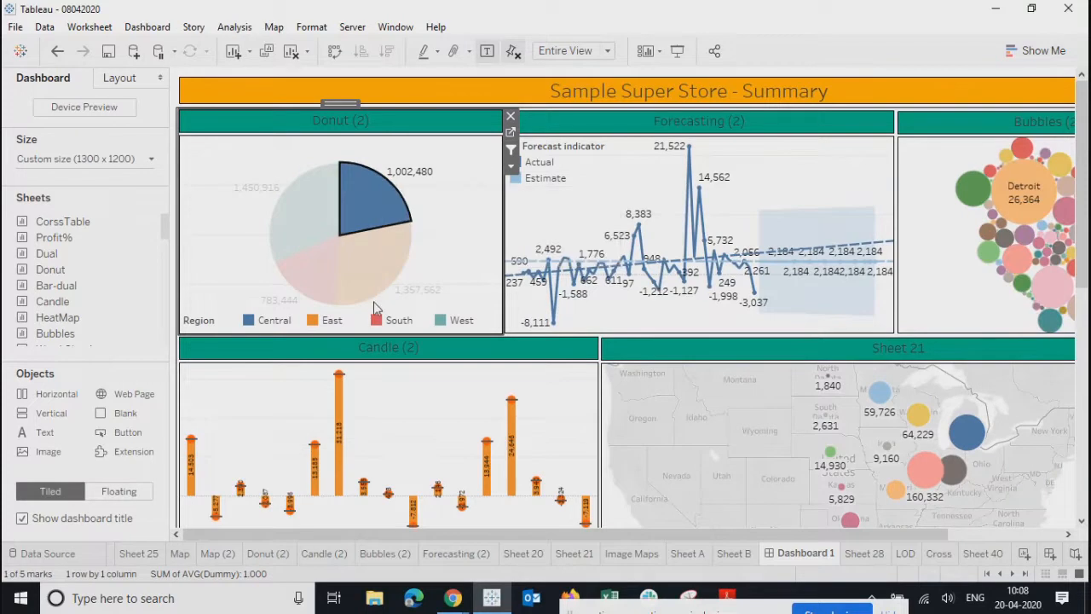
click(380, 273)
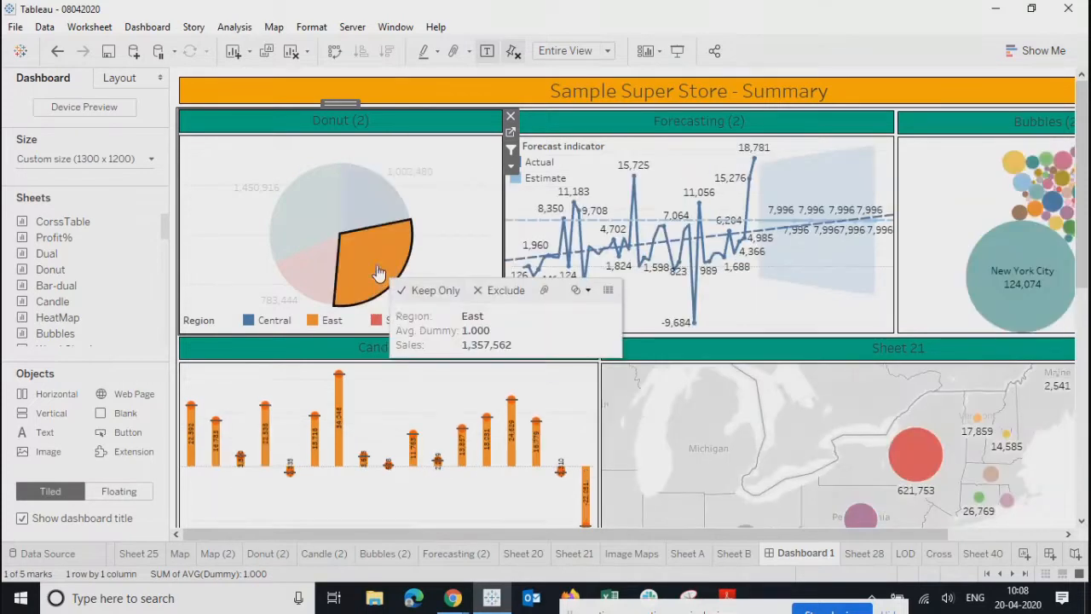
click(369, 203)
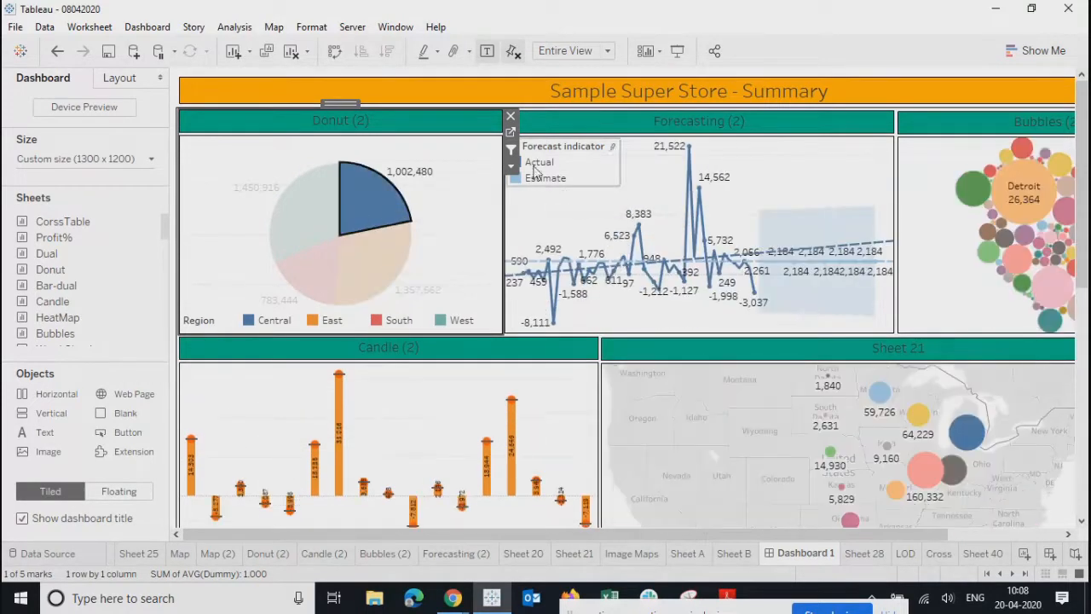
click(484, 217)
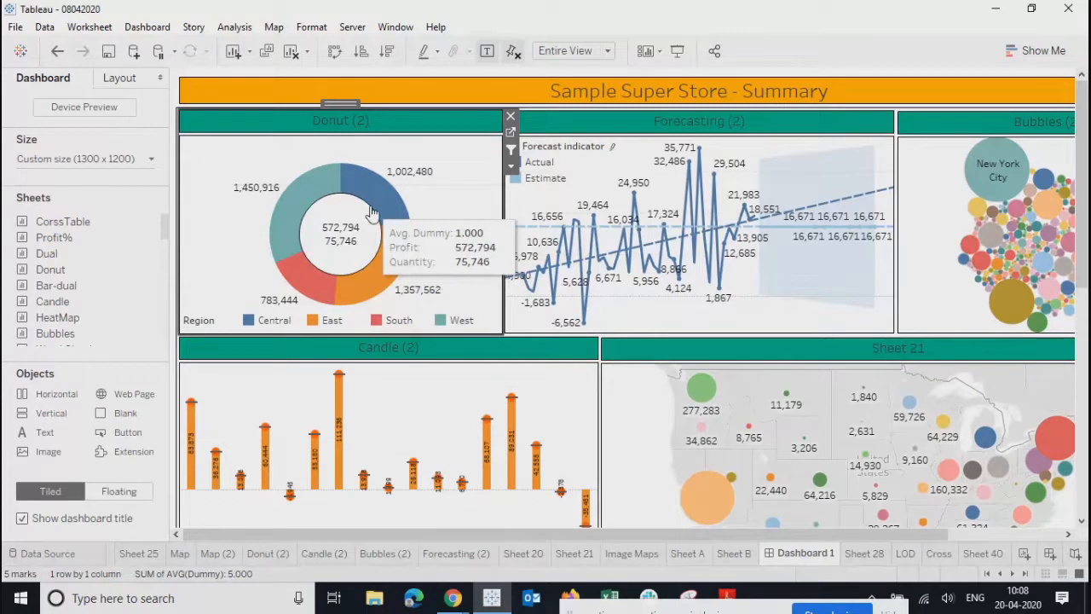
scroll(825, 361, down, 3)
scroll(826, 360, up, 1)
drag(1085, 181, 1087, 153)
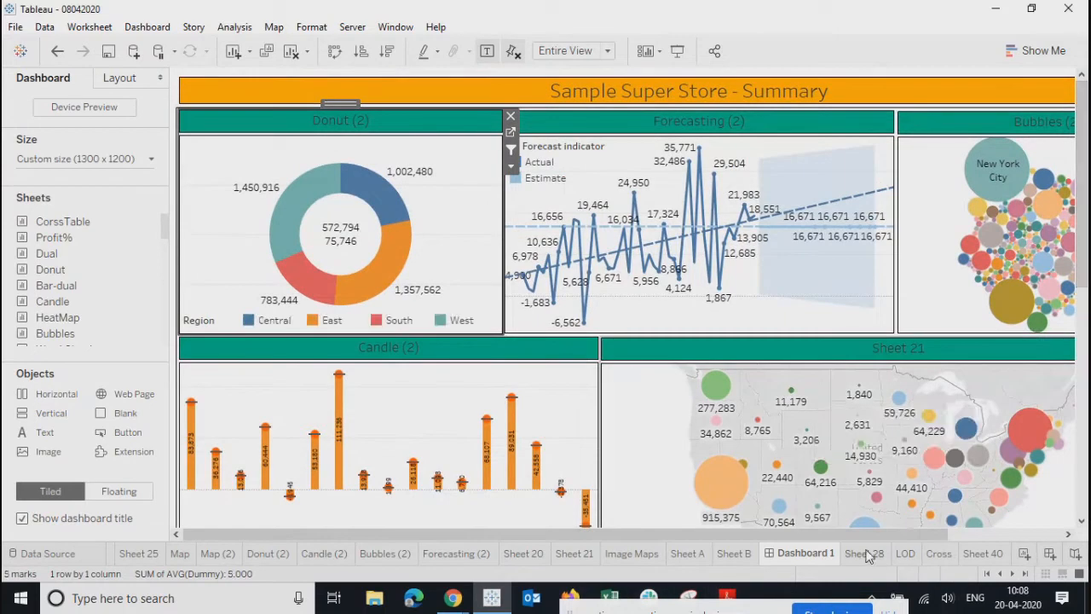
click(1055, 555)
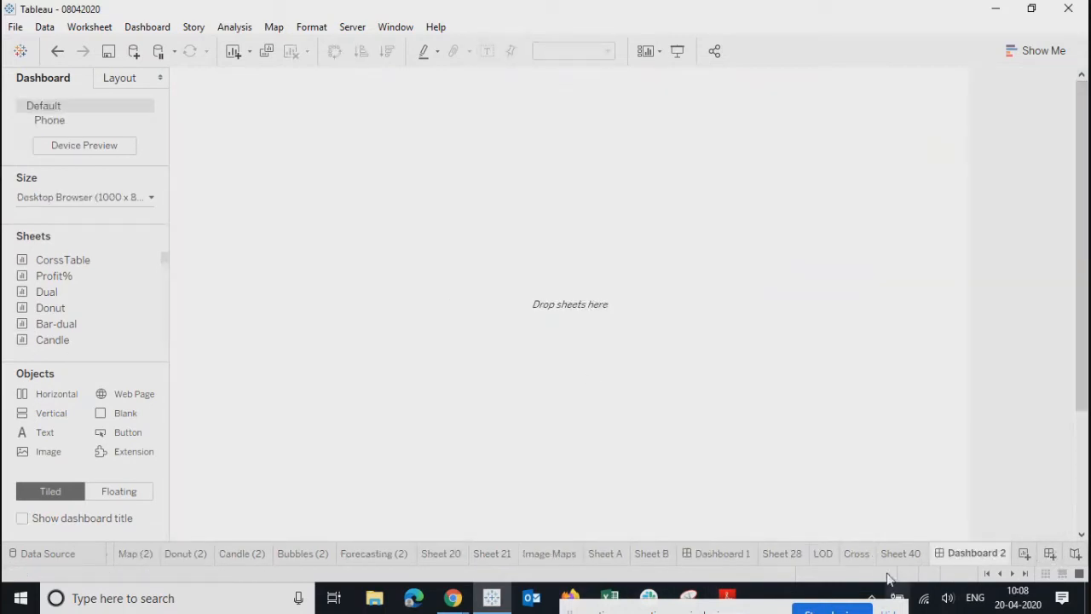
- Delete the blank Dashboard 2 and duplicate Dashboard 1
right_click(963, 555)
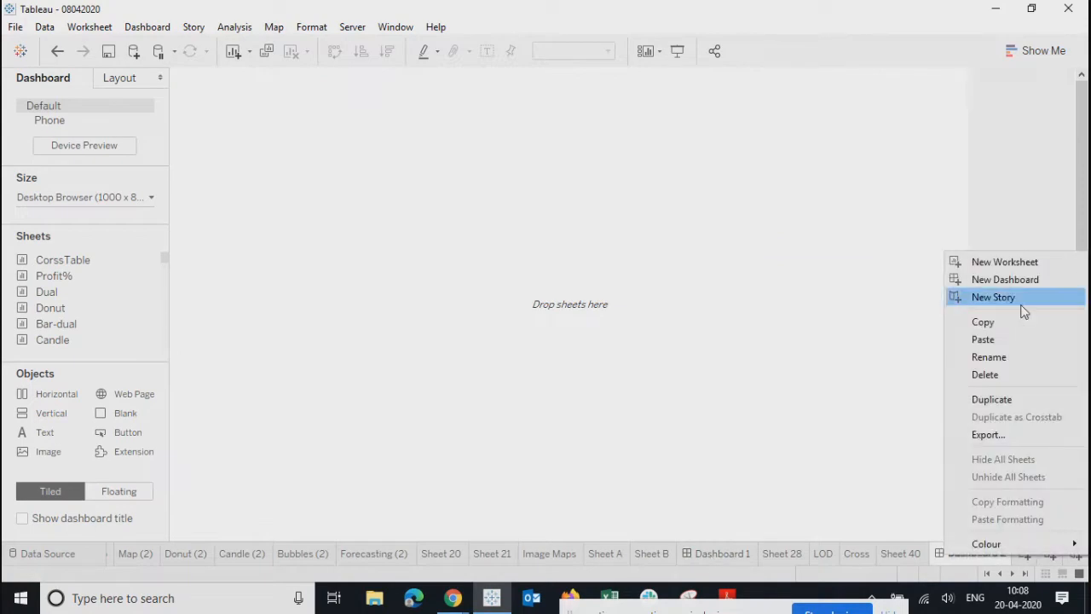
click(986, 376)
right_click(810, 559)
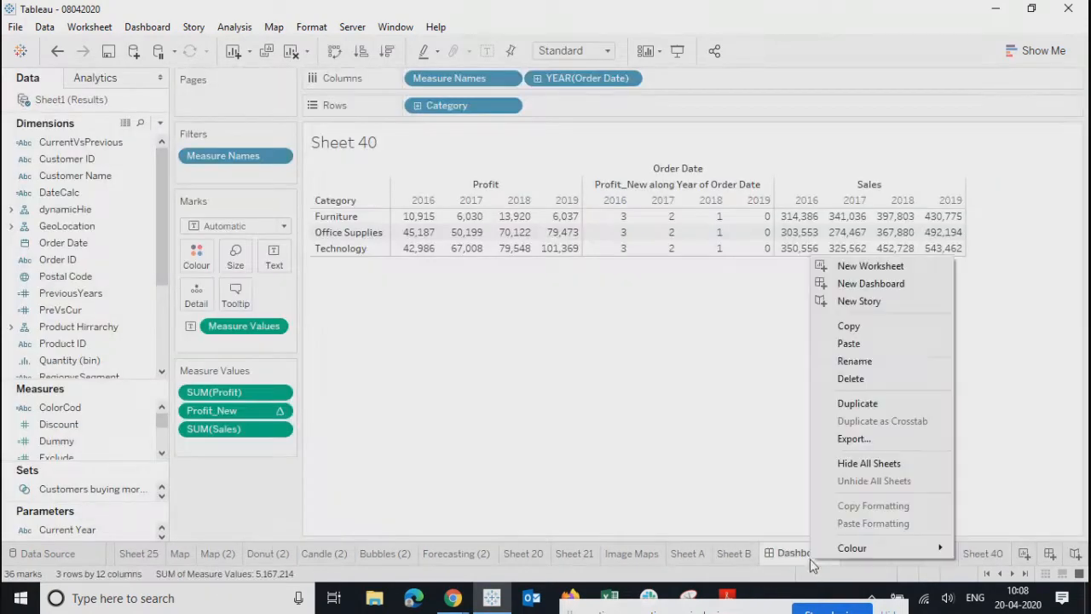
click(846, 408)
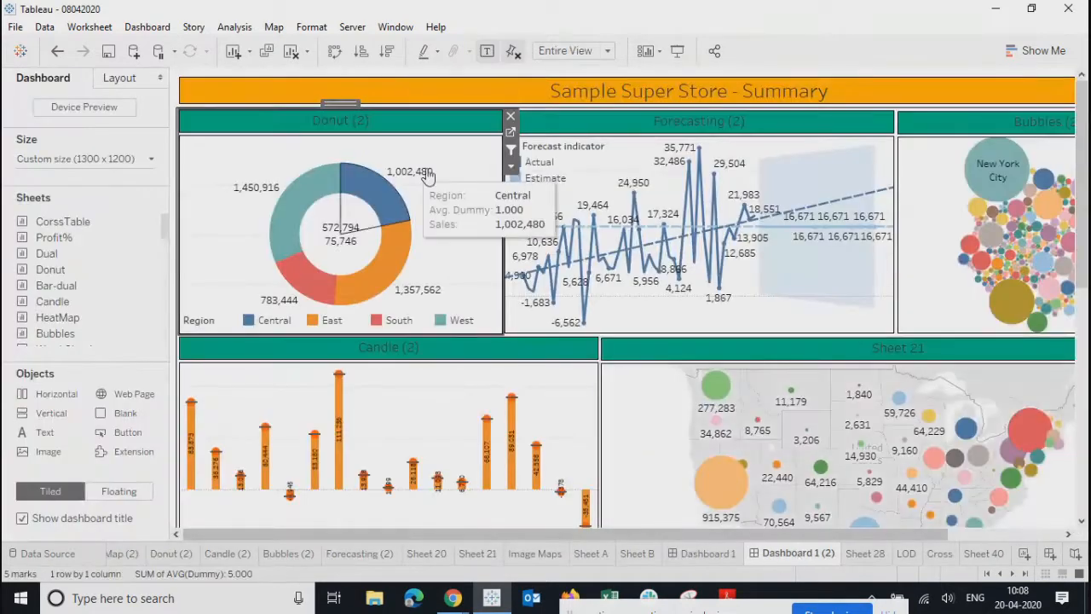
- Remove the Donut, Forecasting, Bubbles, Candle (2) and Sheet 21 map charts from the copy
click(510, 115)
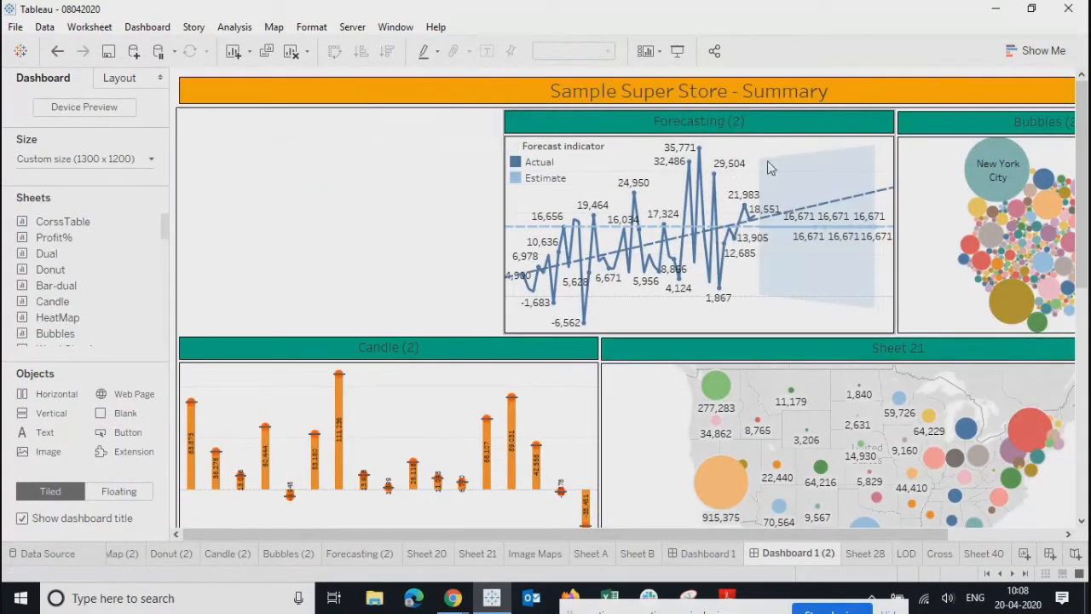
click(824, 128)
click(901, 115)
click(938, 134)
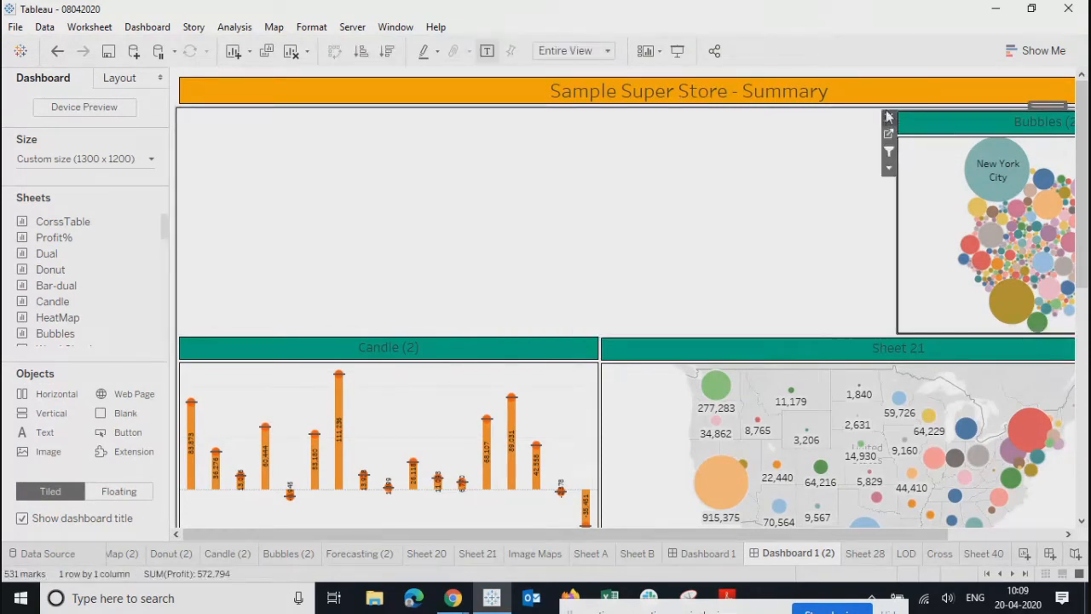
click(888, 116)
click(548, 353)
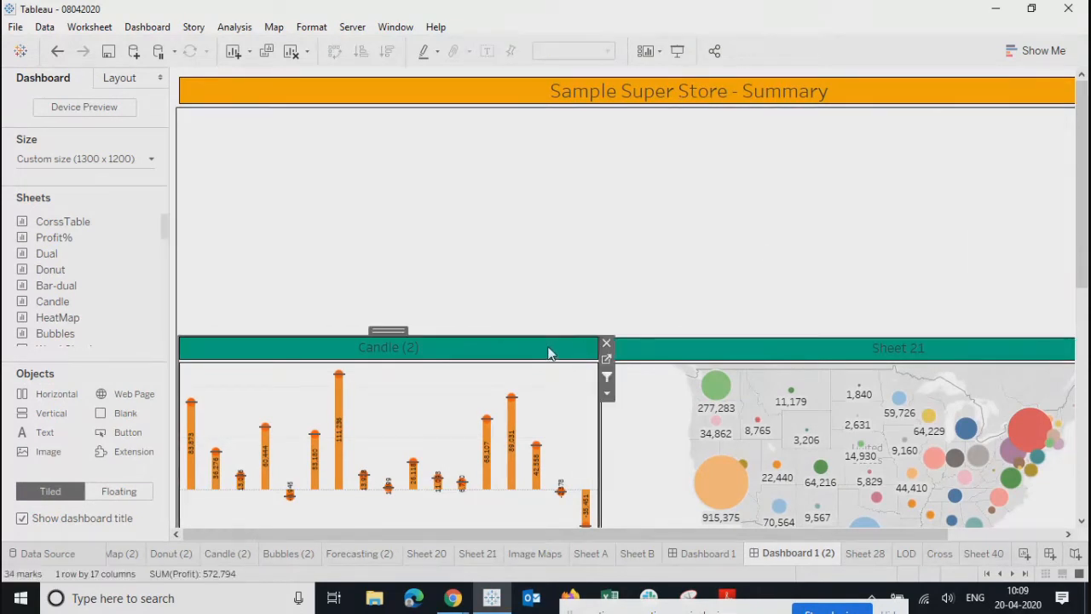
click(607, 342)
click(594, 344)
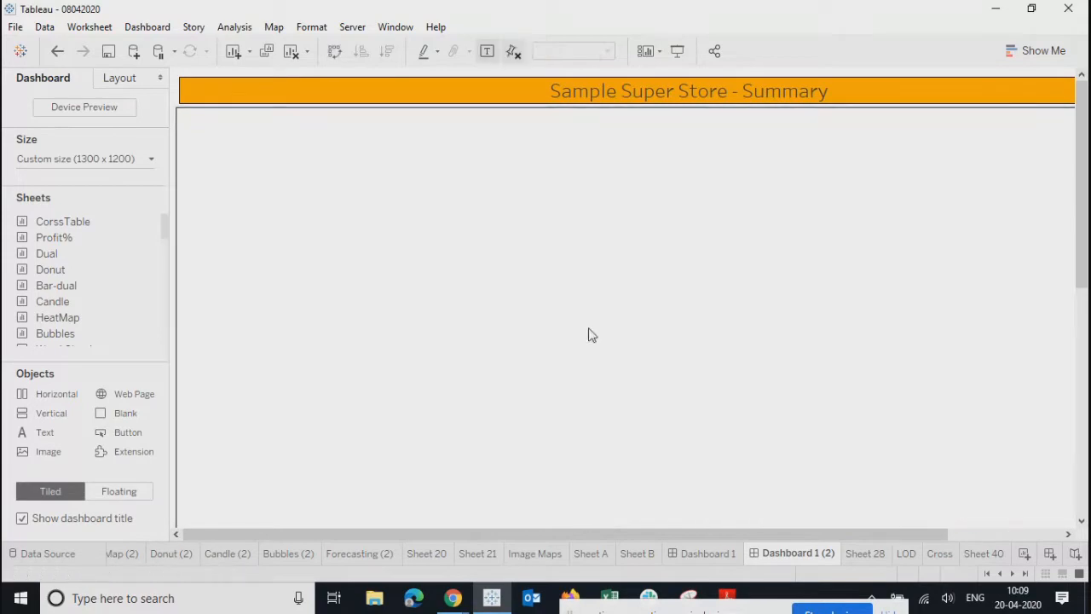
- Compare the emptied copy with the original Dashboard 1, then go back to the copy
scroll(568, 312, down, 3)
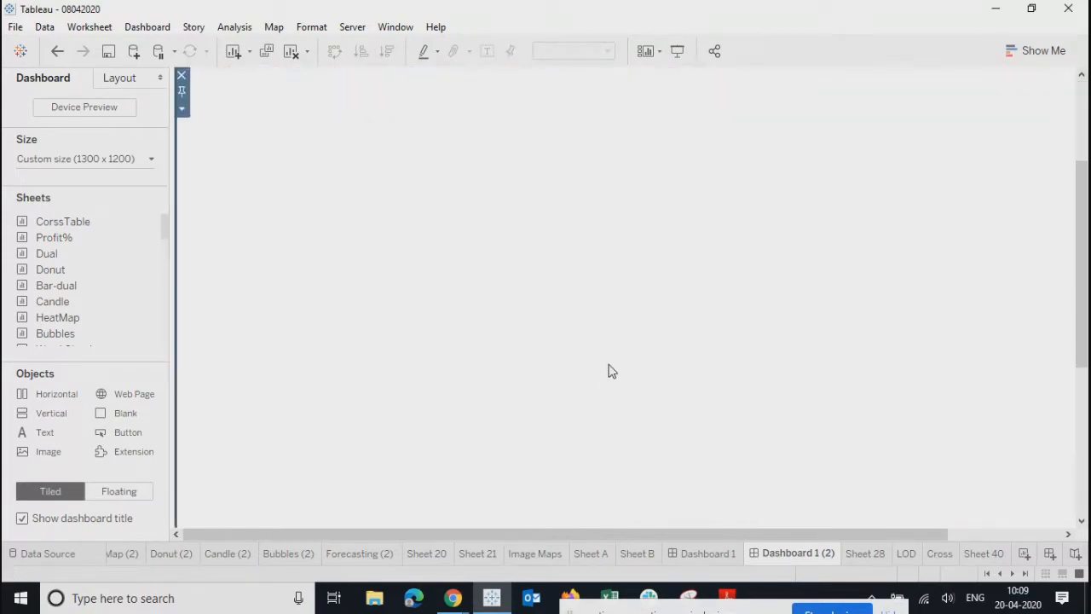
scroll(612, 371, down, 5)
scroll(611, 392, up, 3)
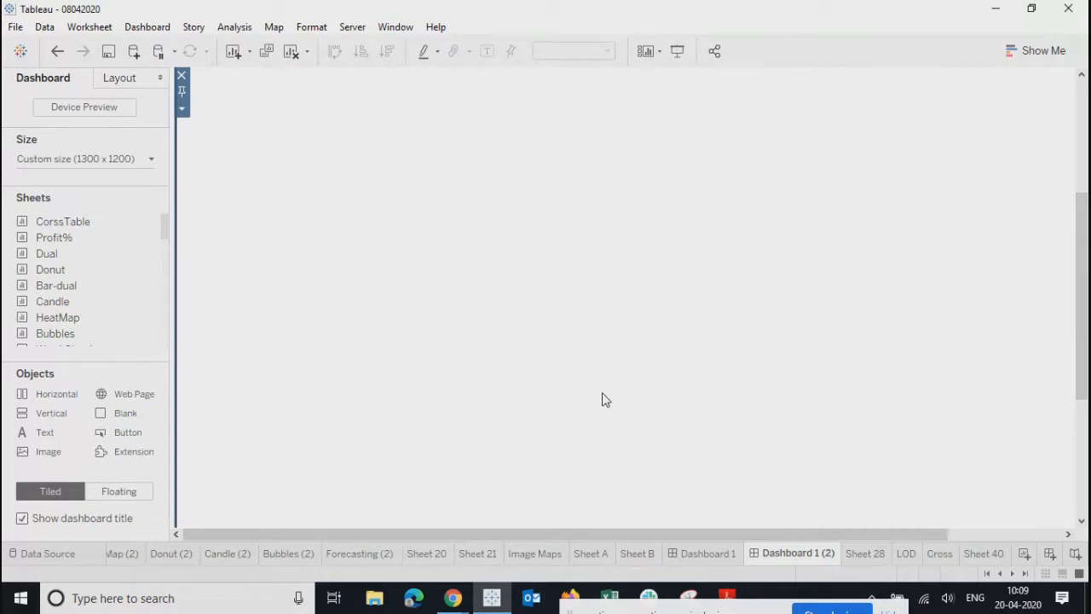
scroll(611, 398, up, 5)
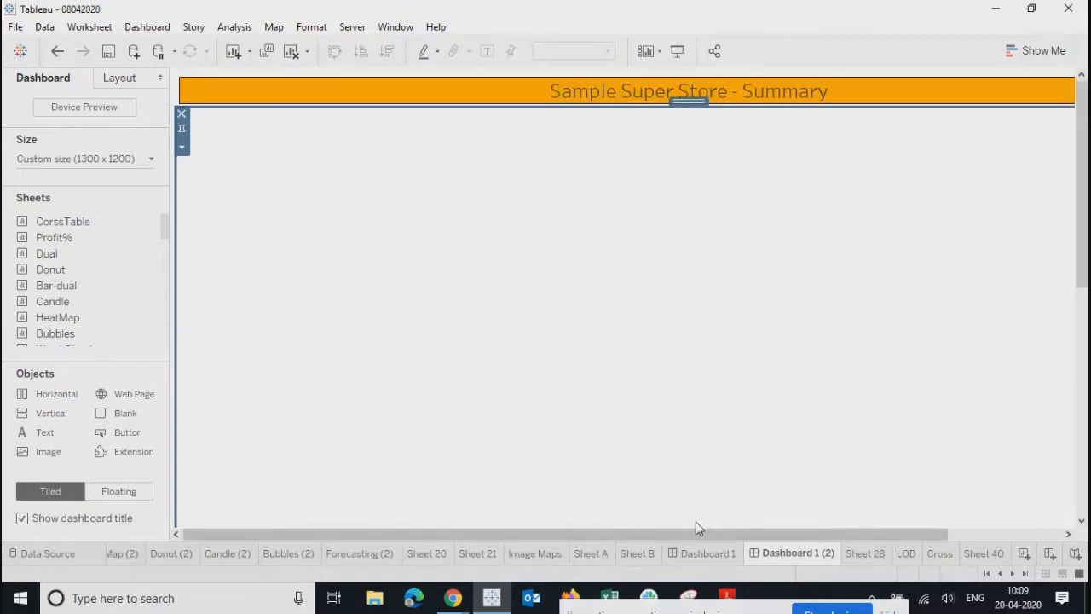
click(692, 550)
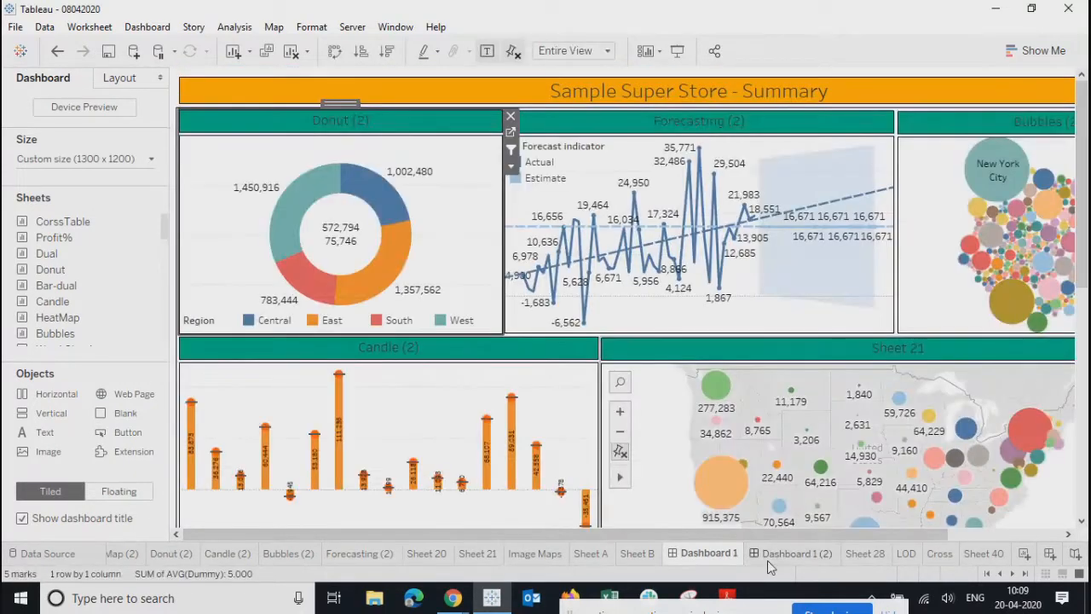
click(777, 557)
- Insert 'Product' before 'Summary' in the copy's title, making it 'Sample Super Store - Product Summary'
double_click(601, 95)
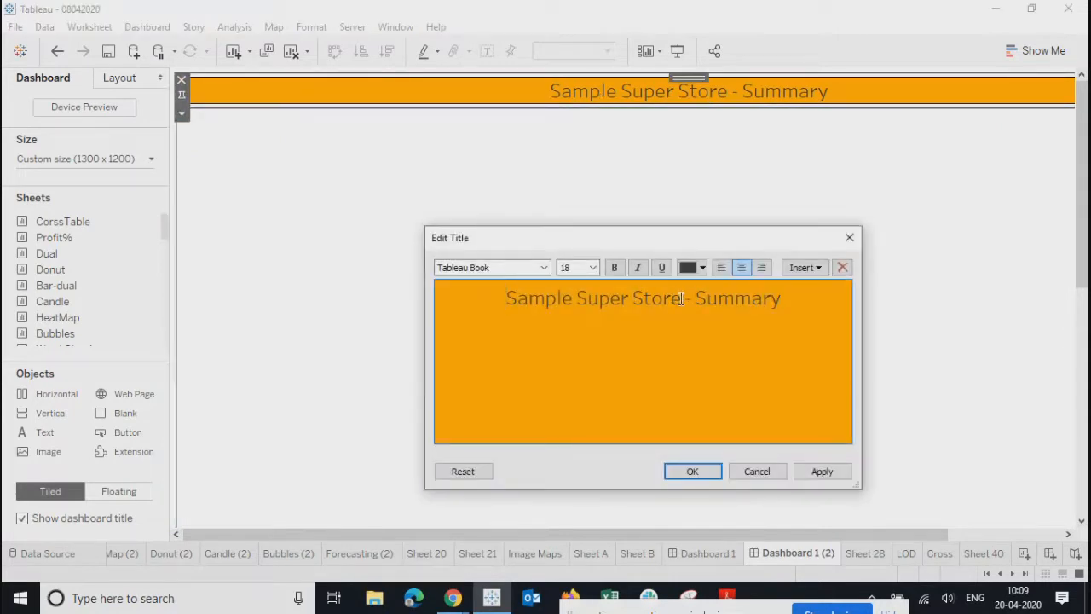
click(691, 298)
text(Product)
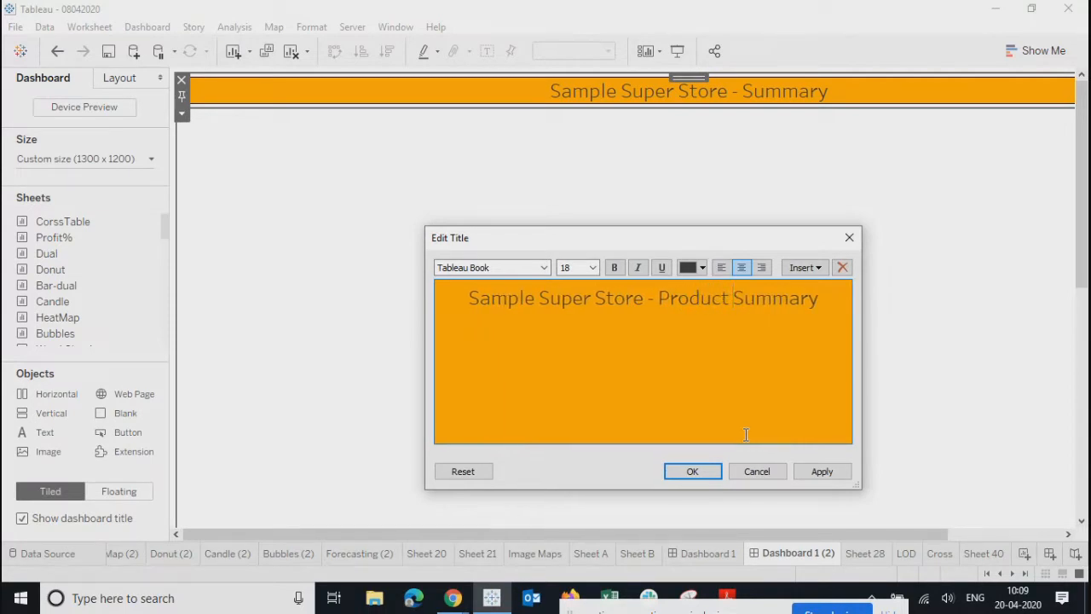
click(687, 475)
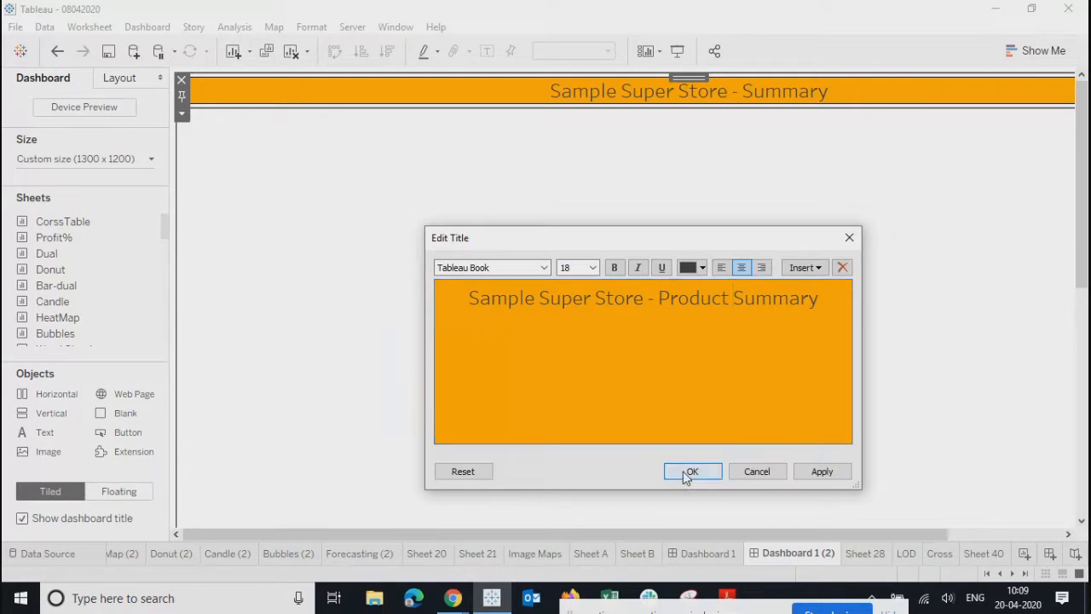
click(650, 347)
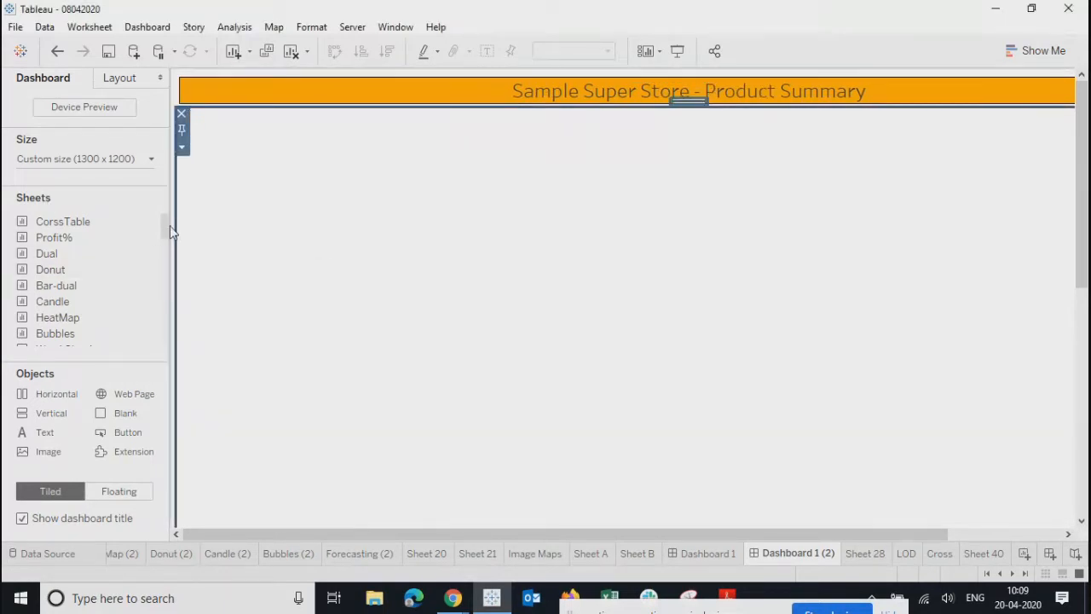
drag(168, 225, 157, 202)
scroll(170, 238, down, 1)
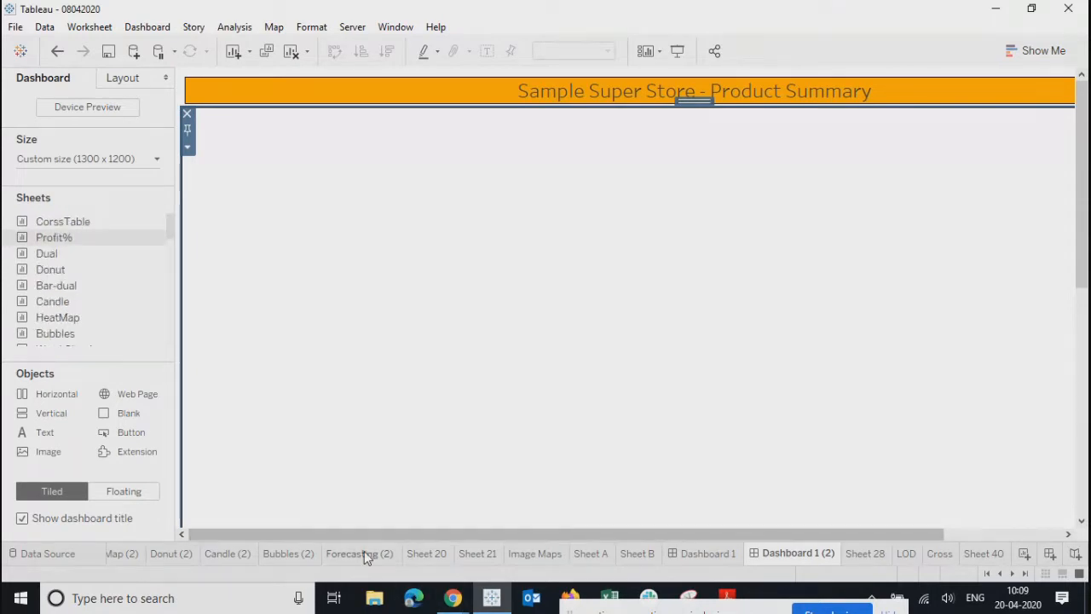
- Browse the Forecasting (2), Sheet 20, Sheet 21, Image Maps, Sheet A and Donut (2) sheets
click(388, 554)
click(426, 553)
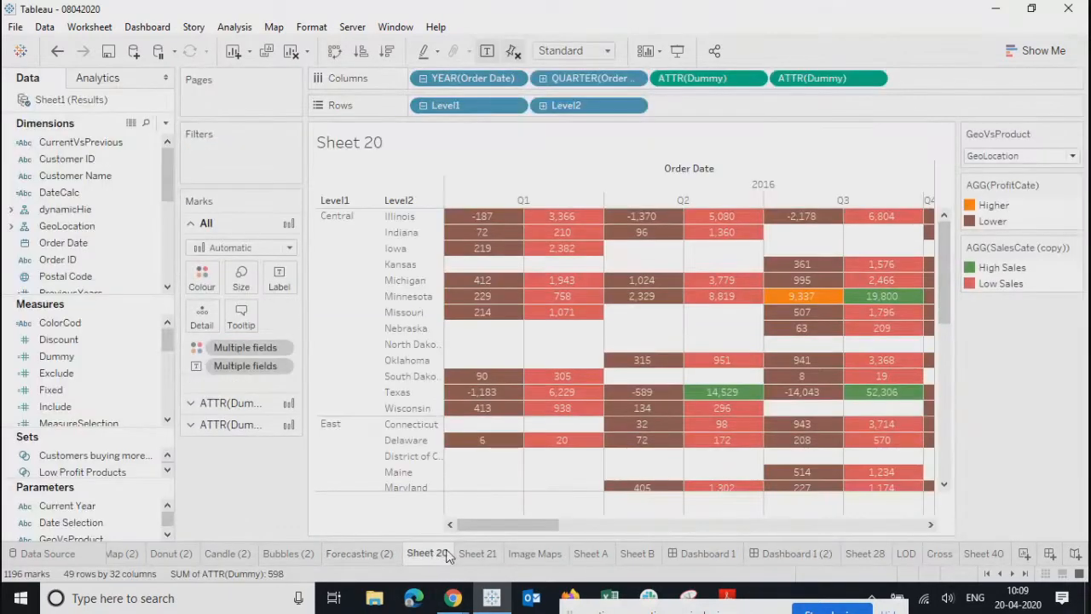
click(478, 554)
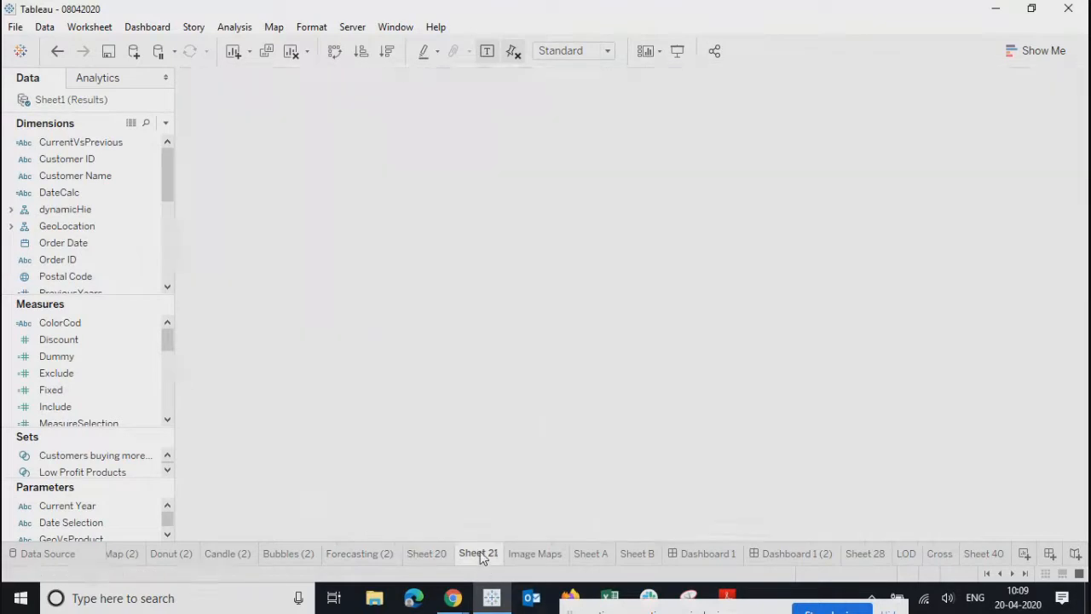
click(533, 554)
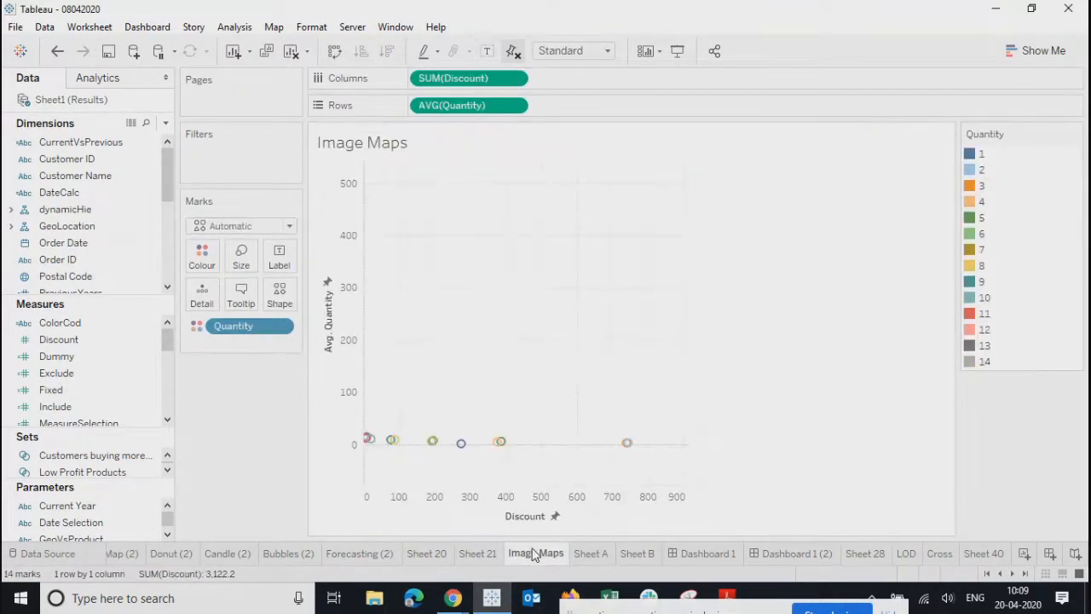
click(597, 556)
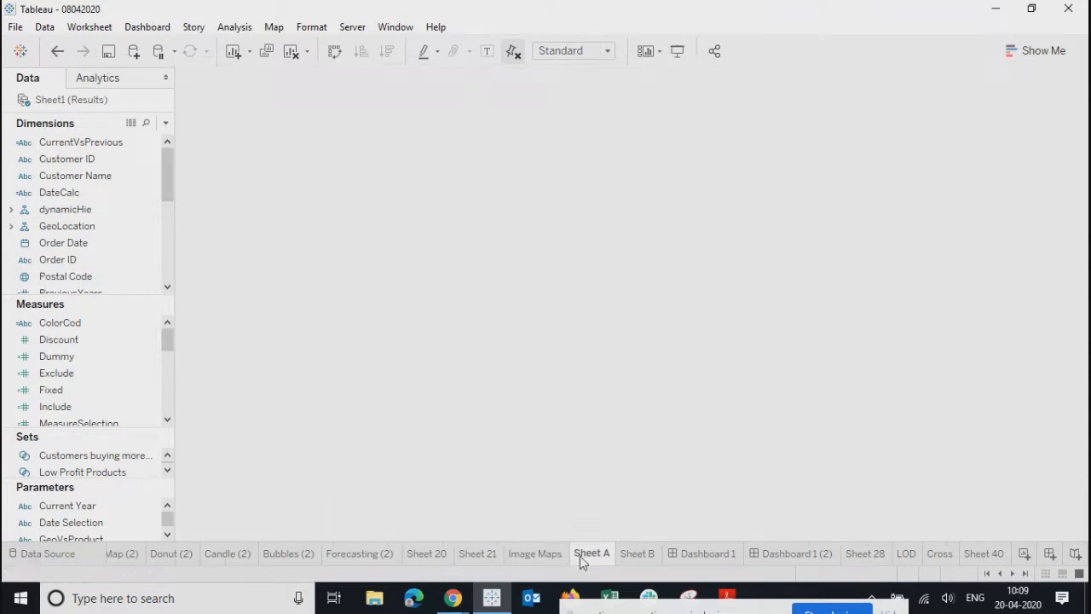
click(154, 551)
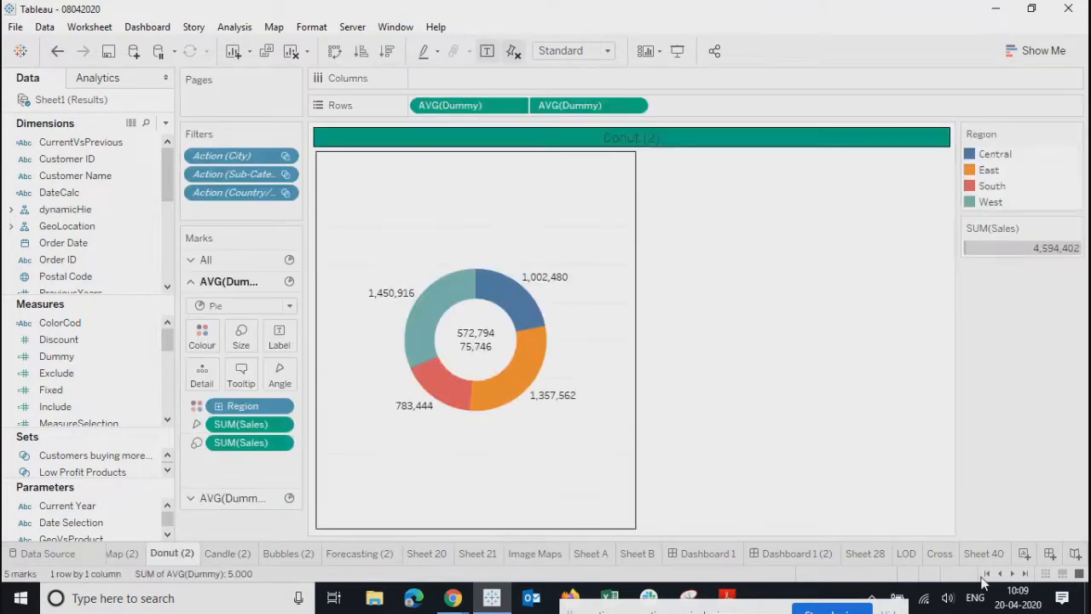
- Hide all sheets used in Dashboard 1 and open the Refrelines worksheet
right_click(697, 554)
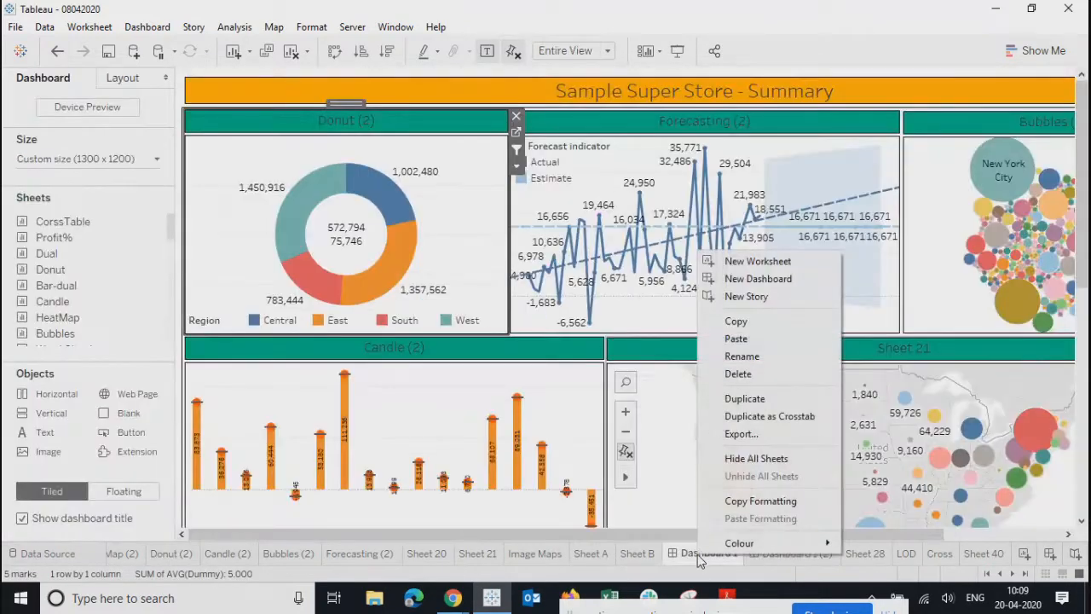
click(731, 460)
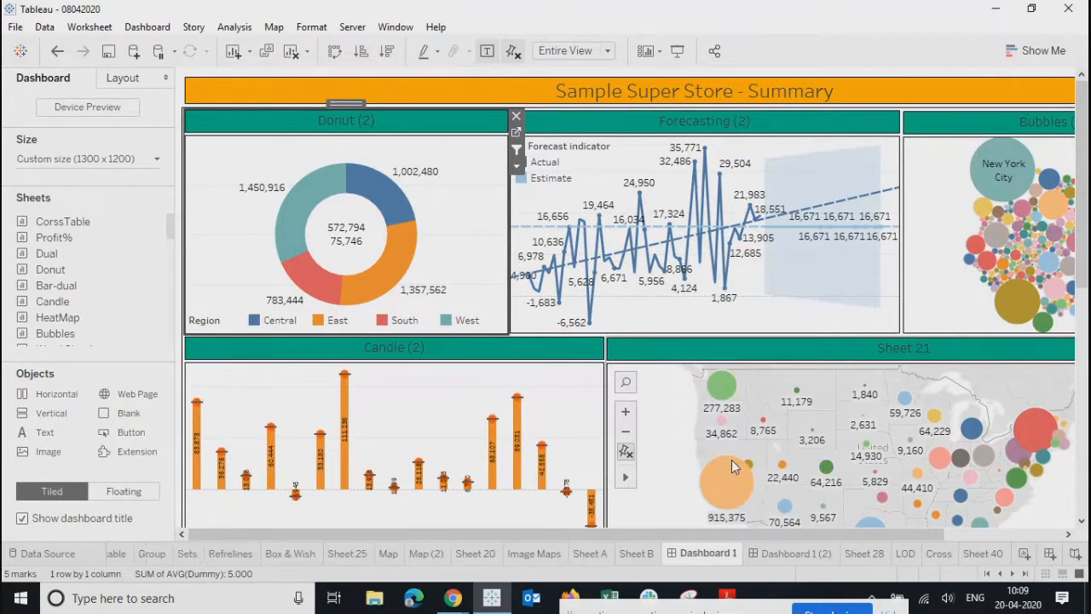
click(230, 553)
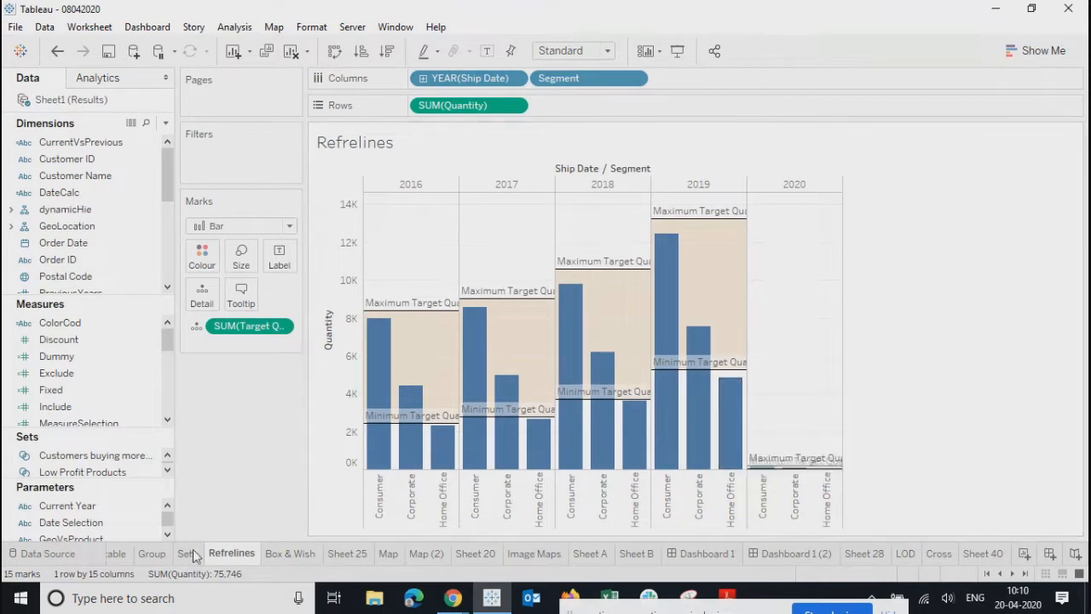
mouse_move(230, 562)
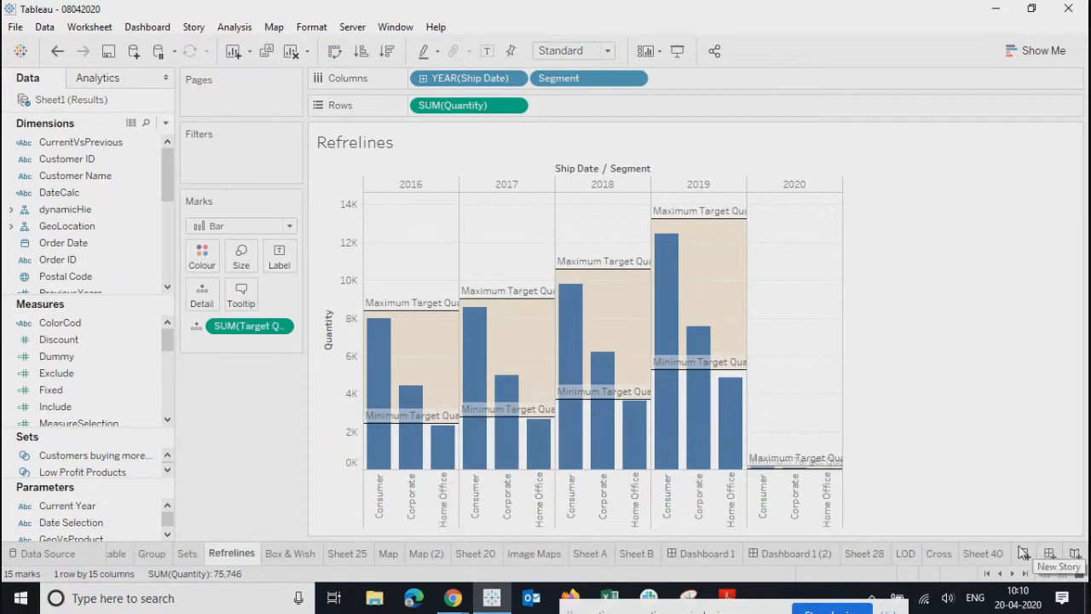
- On Dashboard 1 (2), add Refrelines as a floating chart just below the title
click(795, 553)
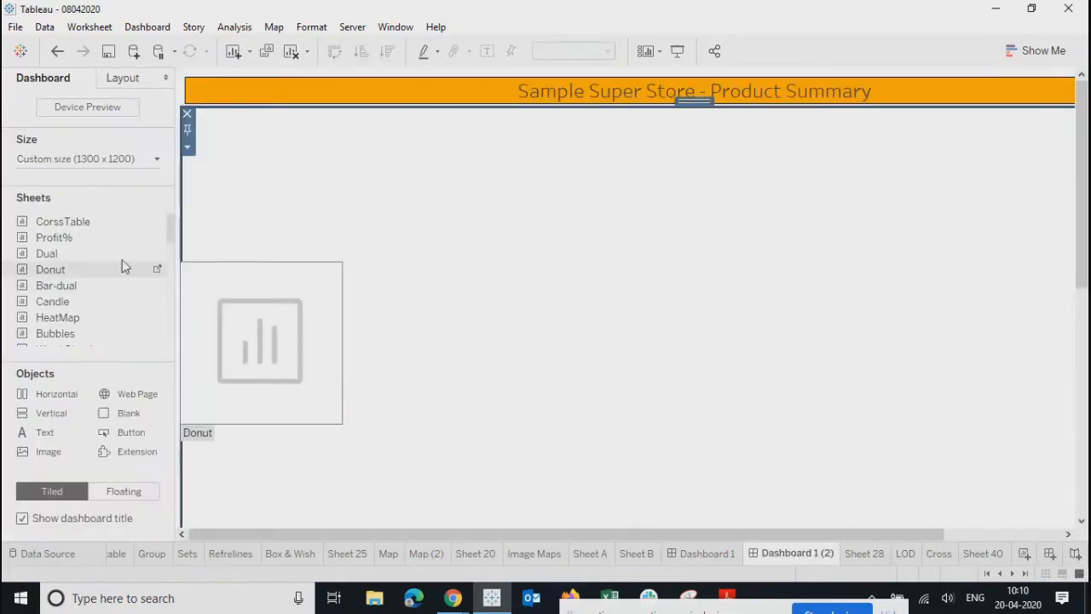
scroll(171, 259, down, 3)
scroll(170, 261, down, 3)
scroll(169, 290, down, 2)
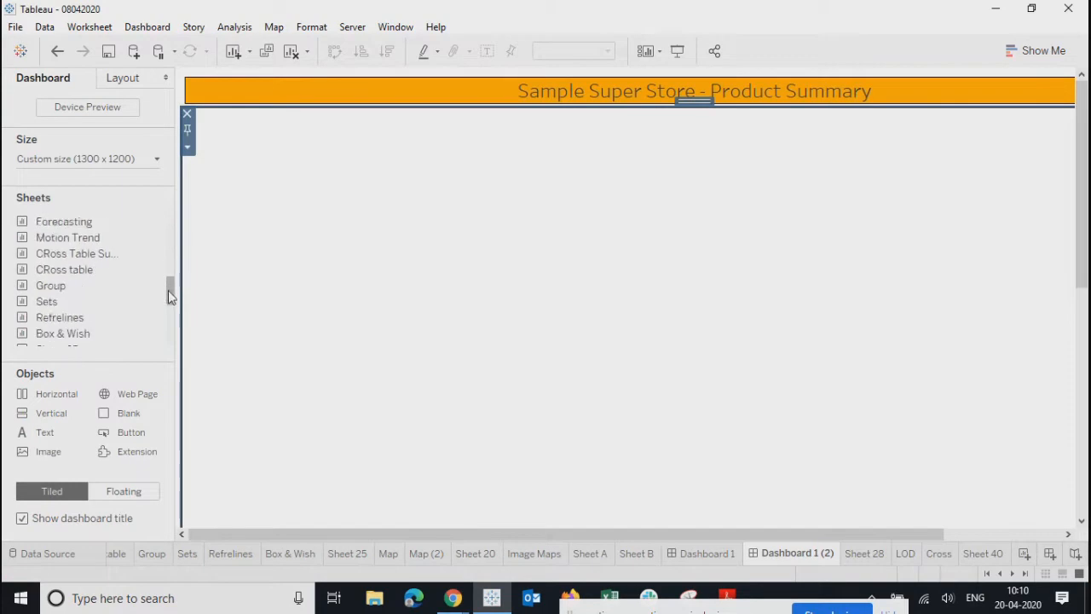
click(126, 490)
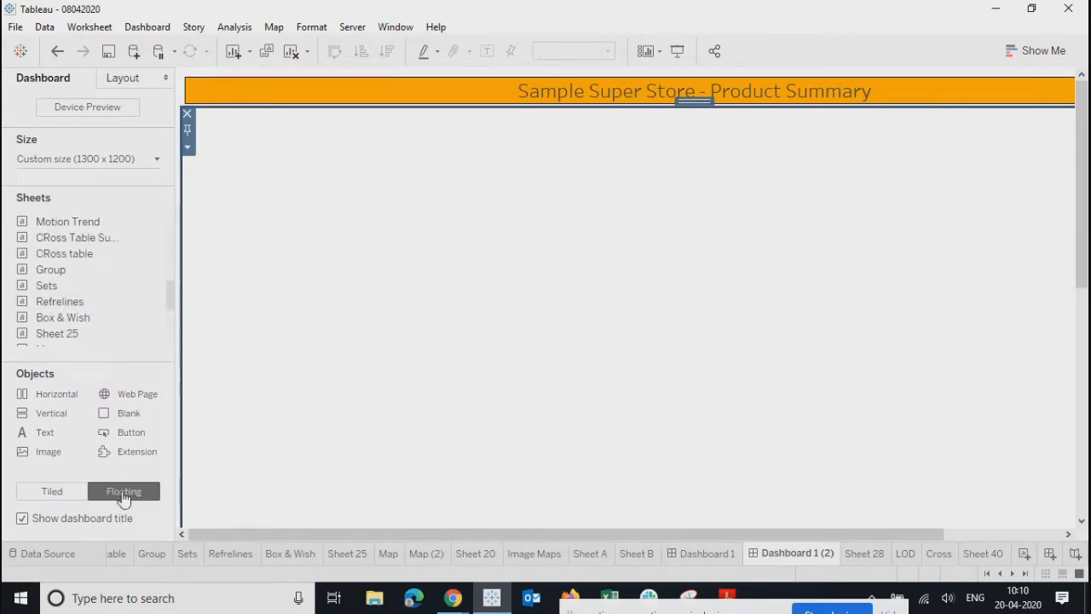
drag(62, 306, 353, 243)
drag(501, 240, 333, 116)
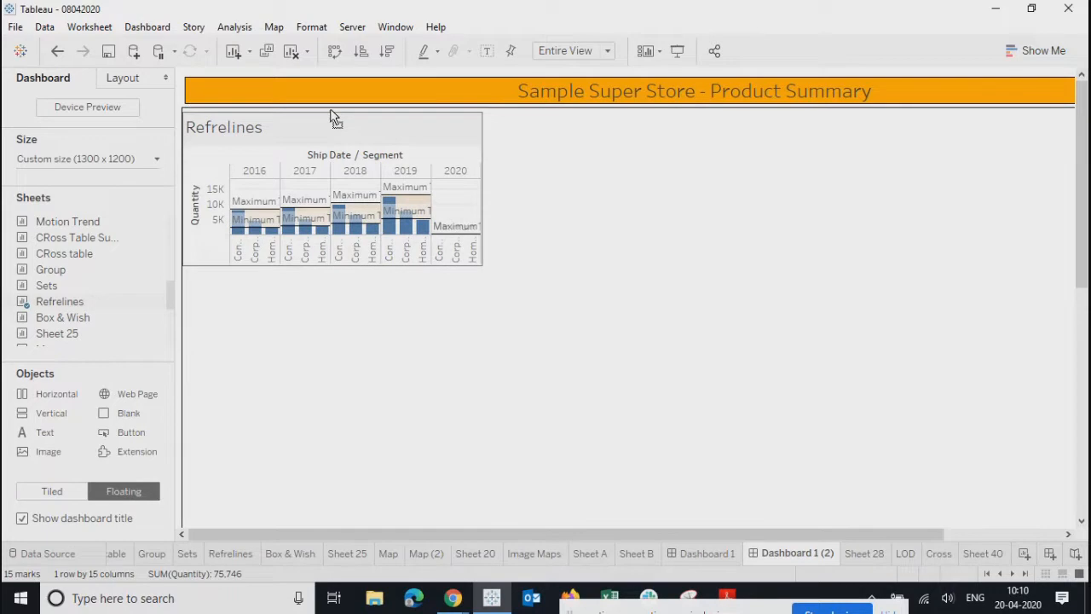
drag(333, 117, 334, 116)
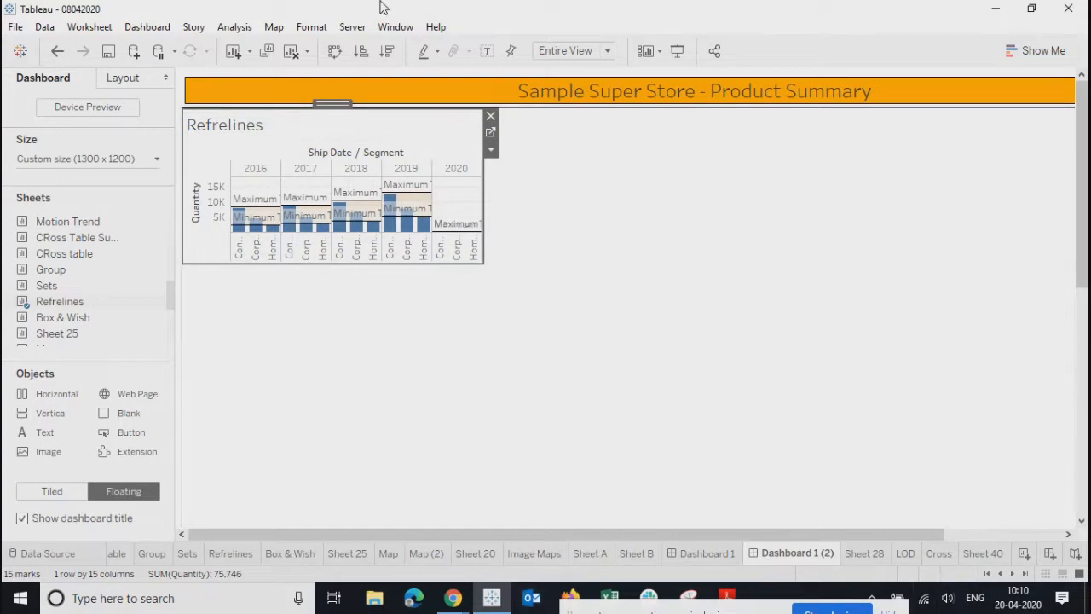
- Enlarge the floating Refrelines chart on the dashboard
click(680, 497)
click(384, 139)
drag(484, 264, 653, 361)
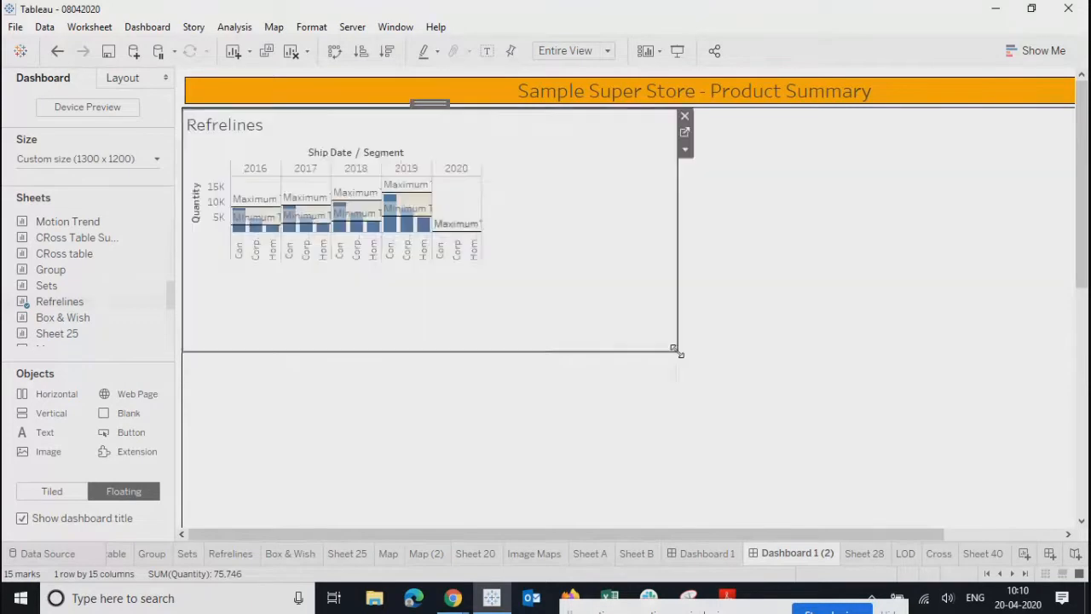
right_click(259, 125)
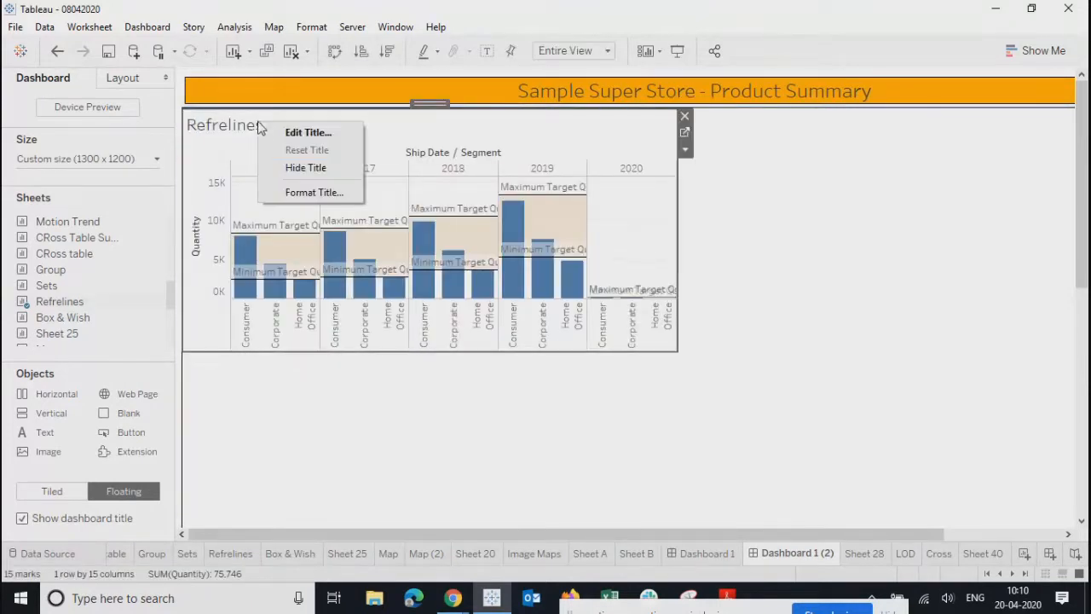
- Shade the Refrelines title teal and give it a thin black border
click(306, 194)
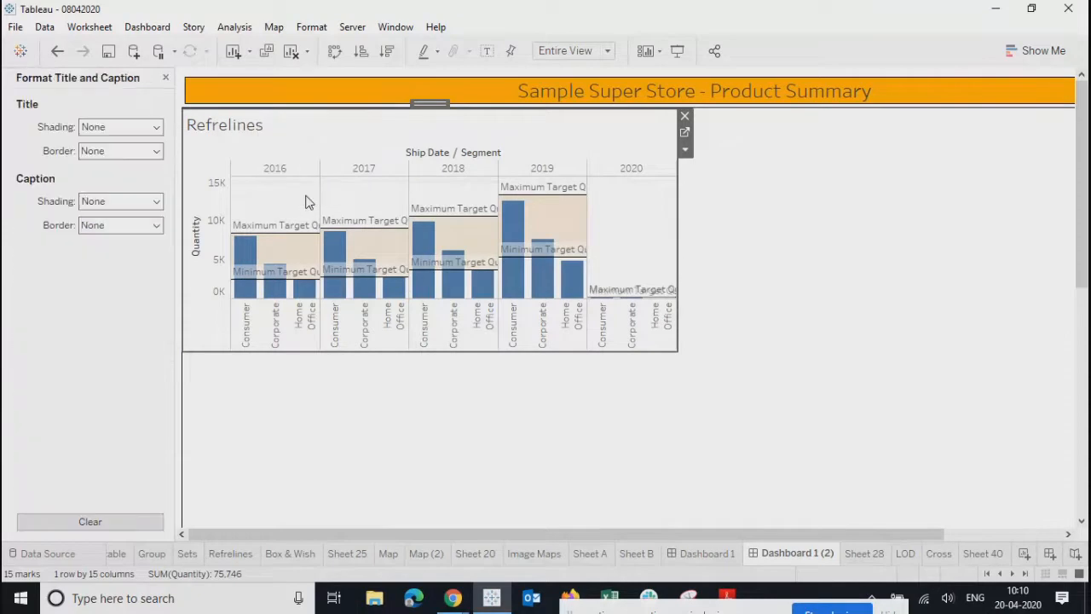
click(98, 128)
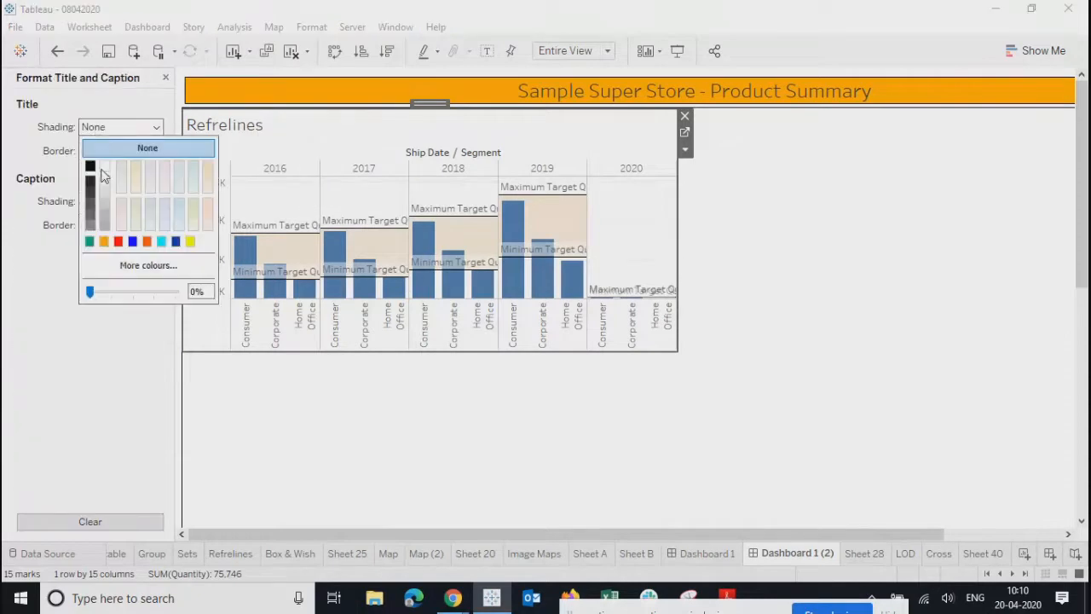
click(89, 241)
click(117, 152)
click(94, 255)
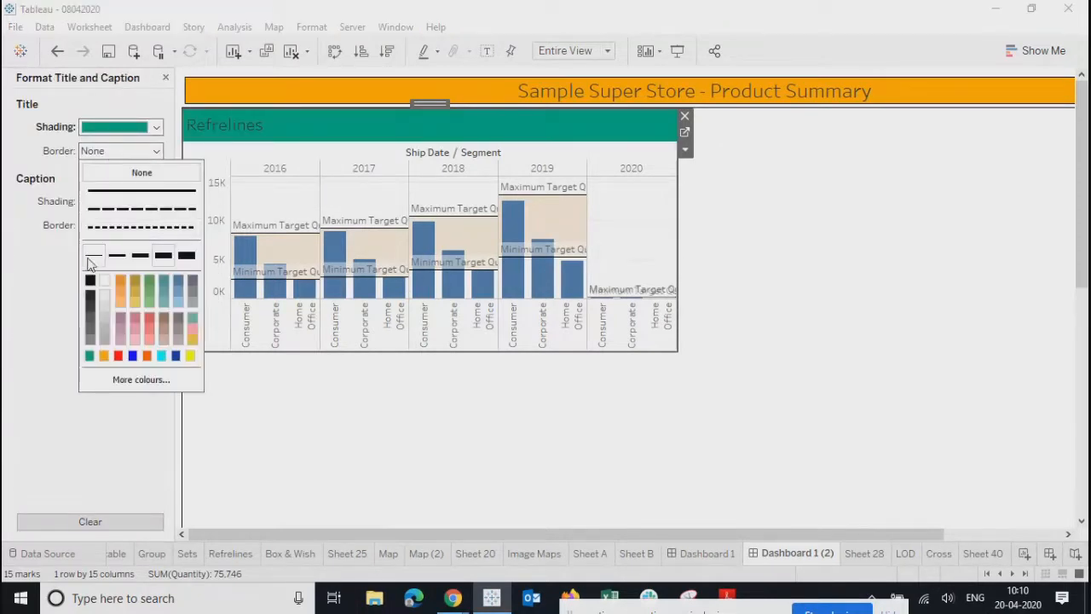
click(90, 282)
click(34, 263)
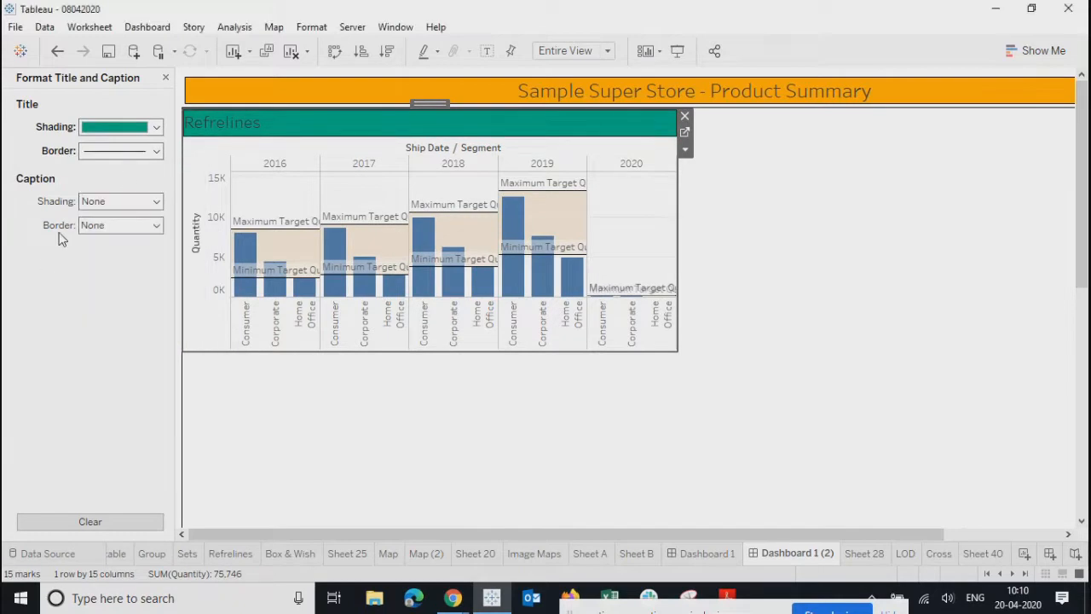
- Center the Refrelines title text and make it bold at font size 12
double_click(524, 132)
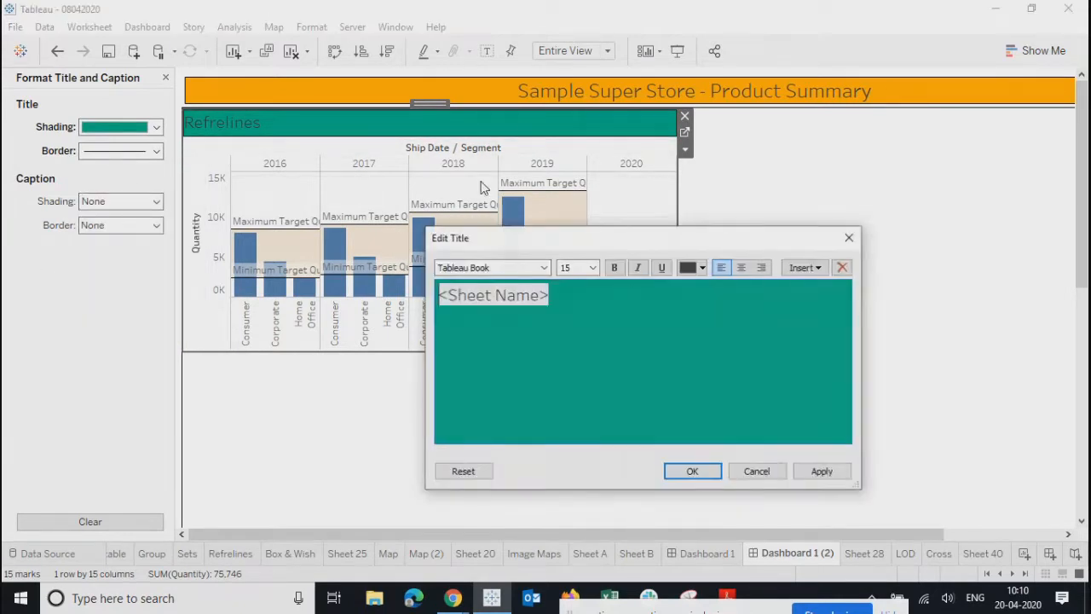
drag(628, 300, 290, 295)
click(742, 268)
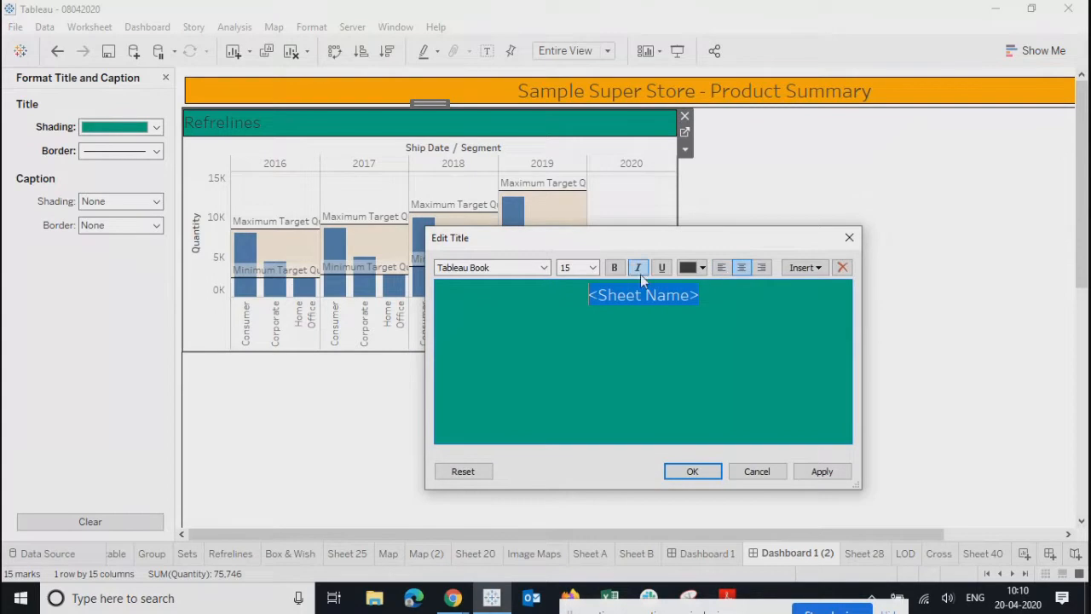
click(591, 267)
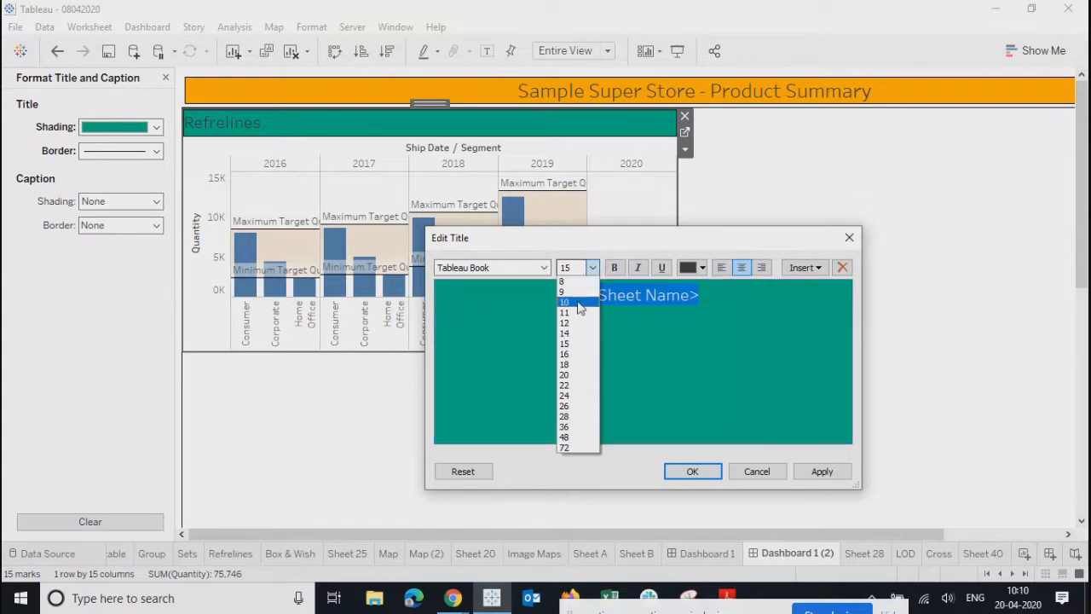
click(579, 302)
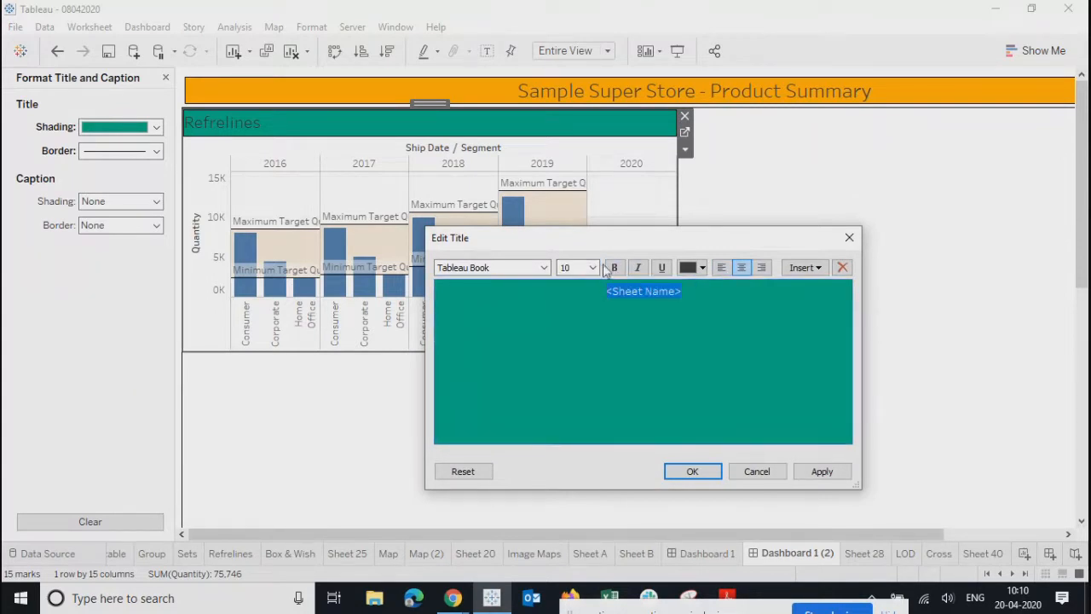
click(593, 268)
click(583, 316)
click(614, 267)
click(820, 471)
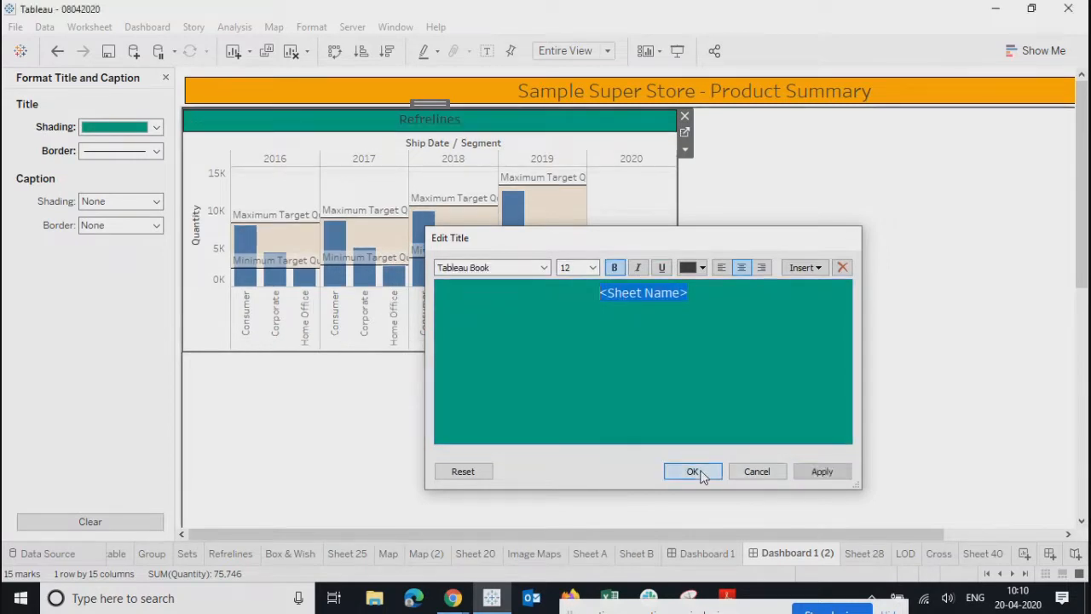
click(692, 472)
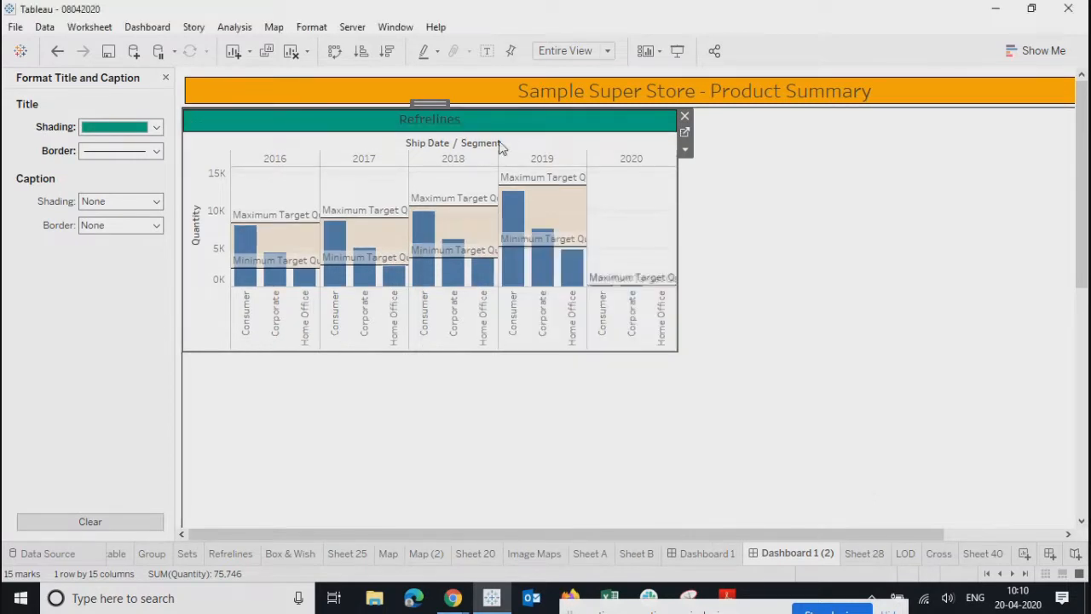
- Hide the Quantity axis and open the Refrelines worksheet from the dashboard
click(414, 414)
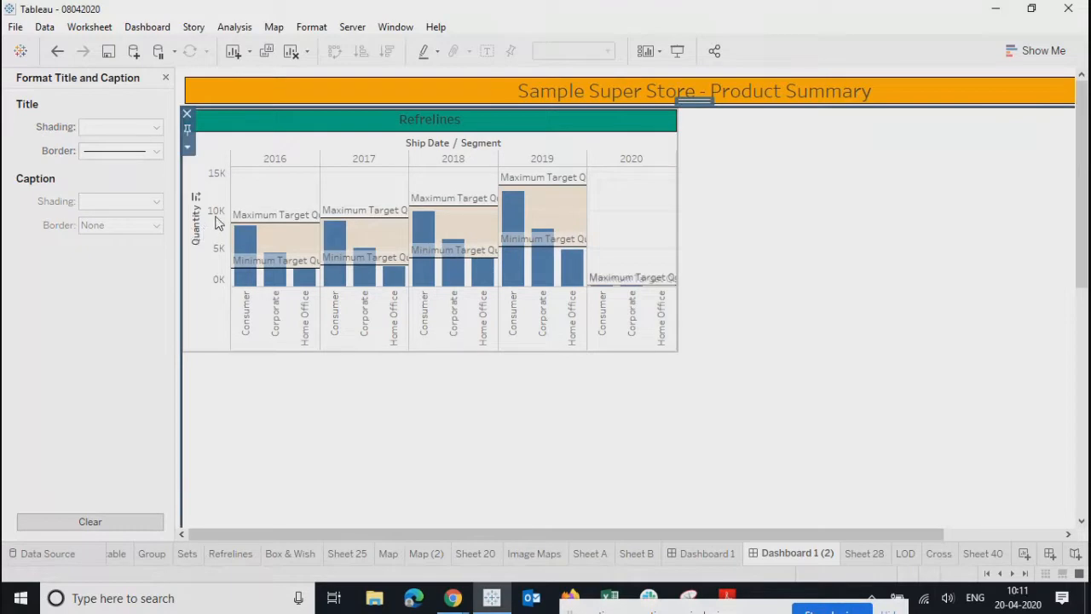
click(218, 221)
right_click(217, 221)
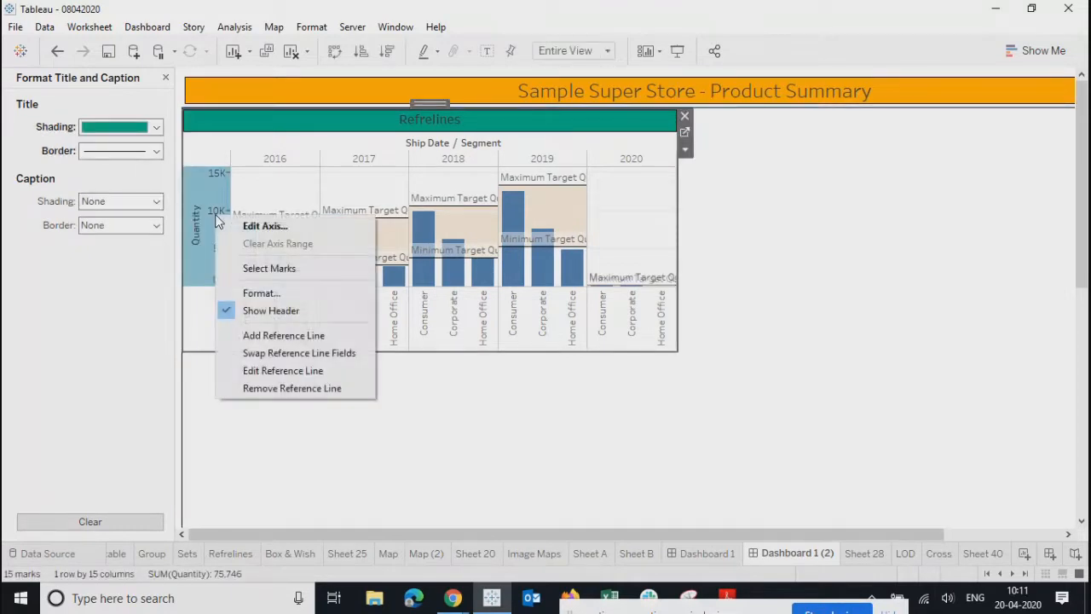
click(259, 310)
click(463, 407)
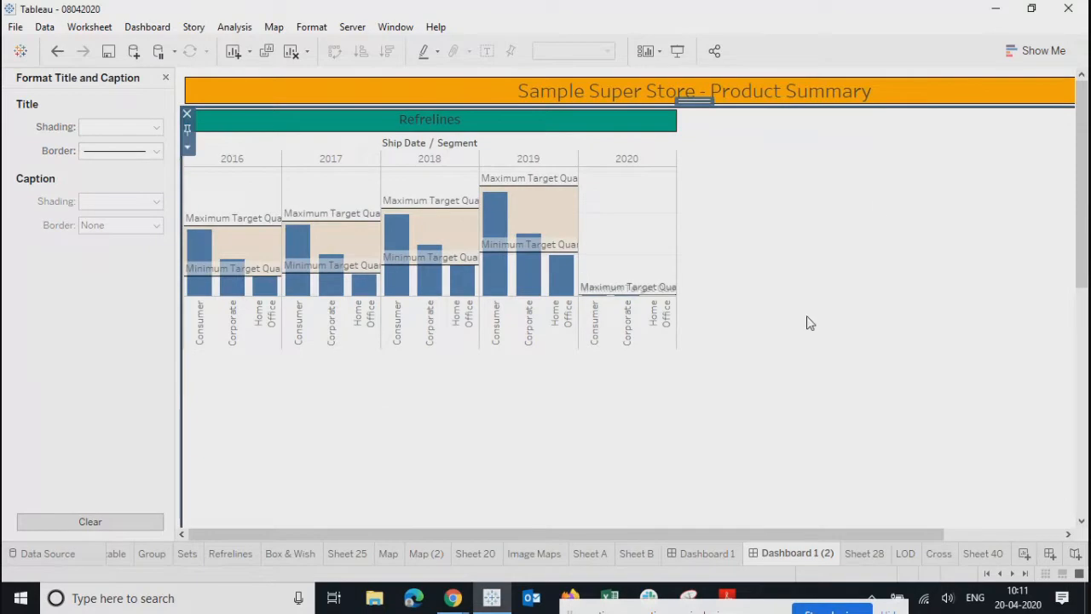
click(506, 122)
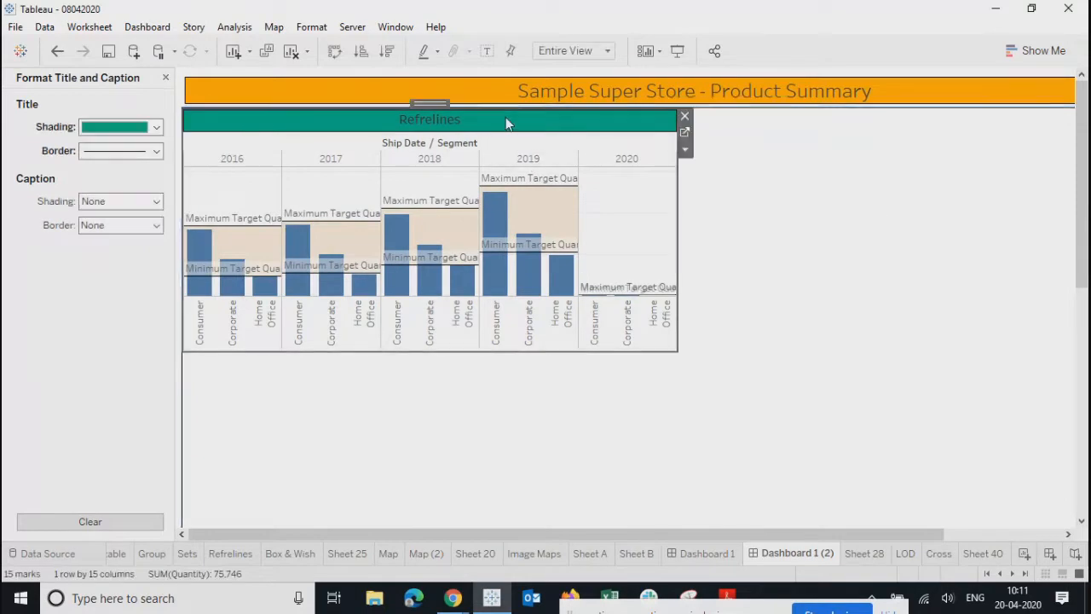
click(682, 132)
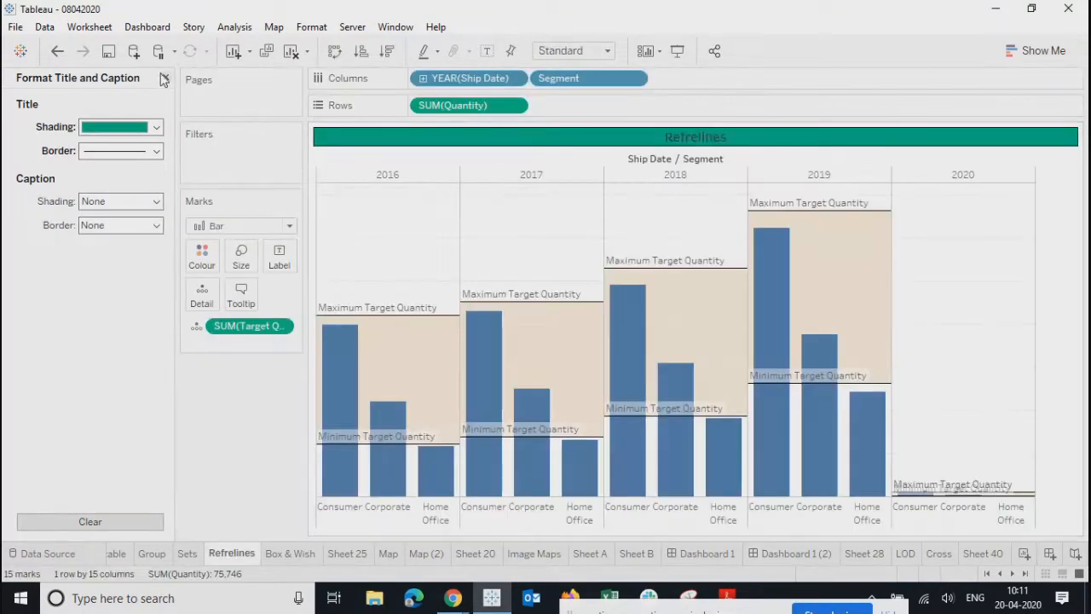
- In the sheet's border formatting, make the cell borders thin black lines
click(165, 77)
right_click(392, 224)
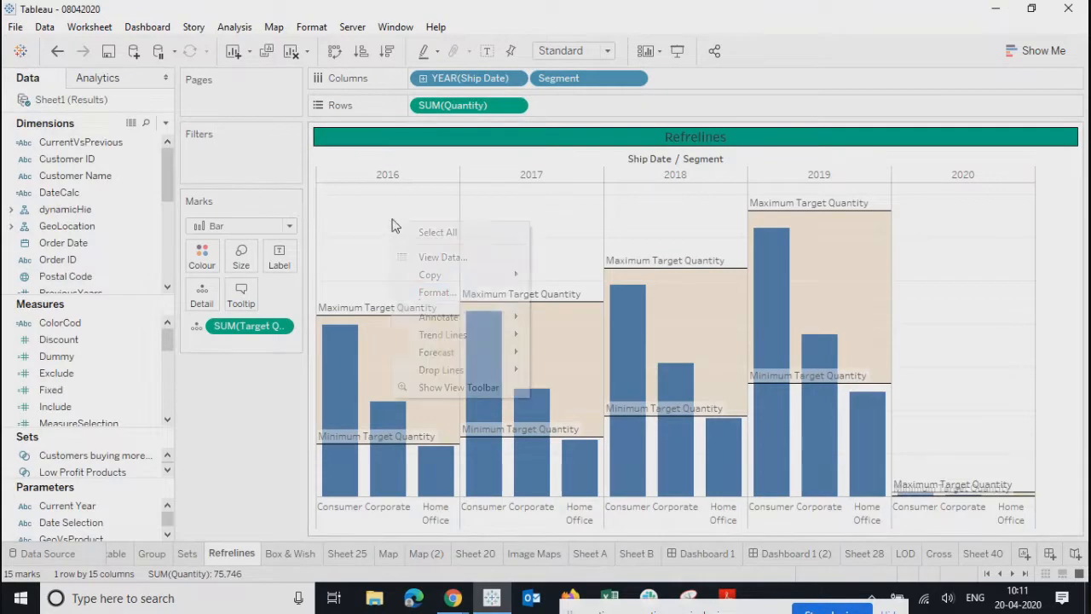
click(420, 298)
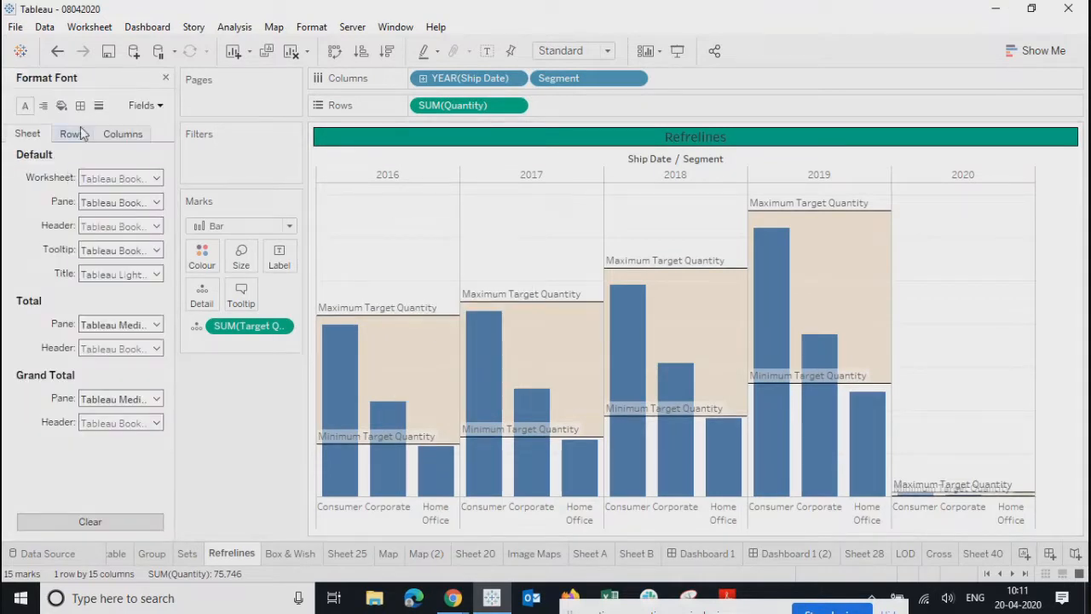
click(83, 104)
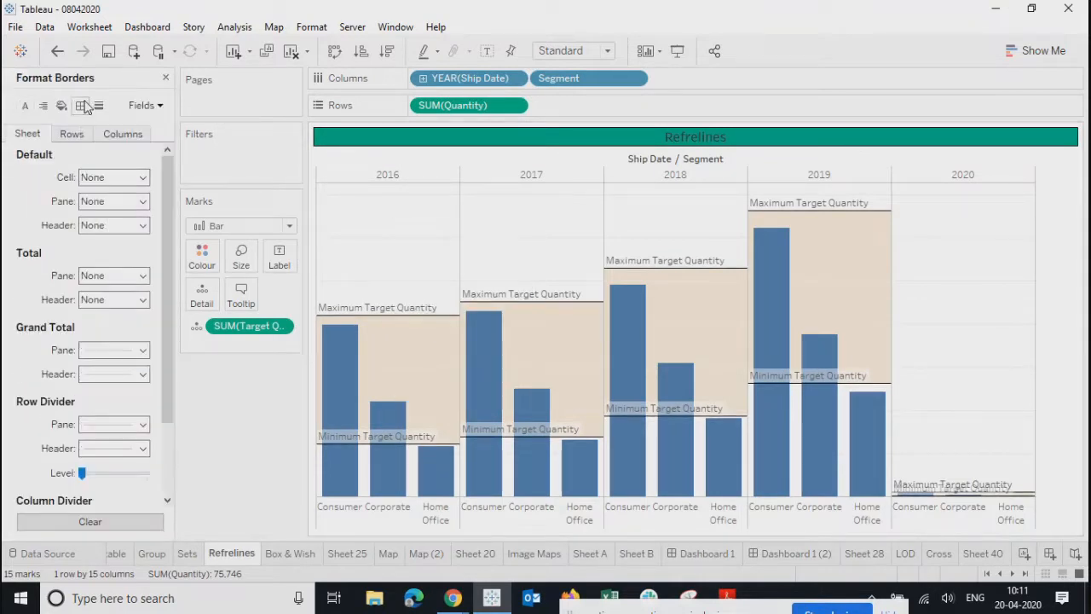
click(92, 182)
click(91, 307)
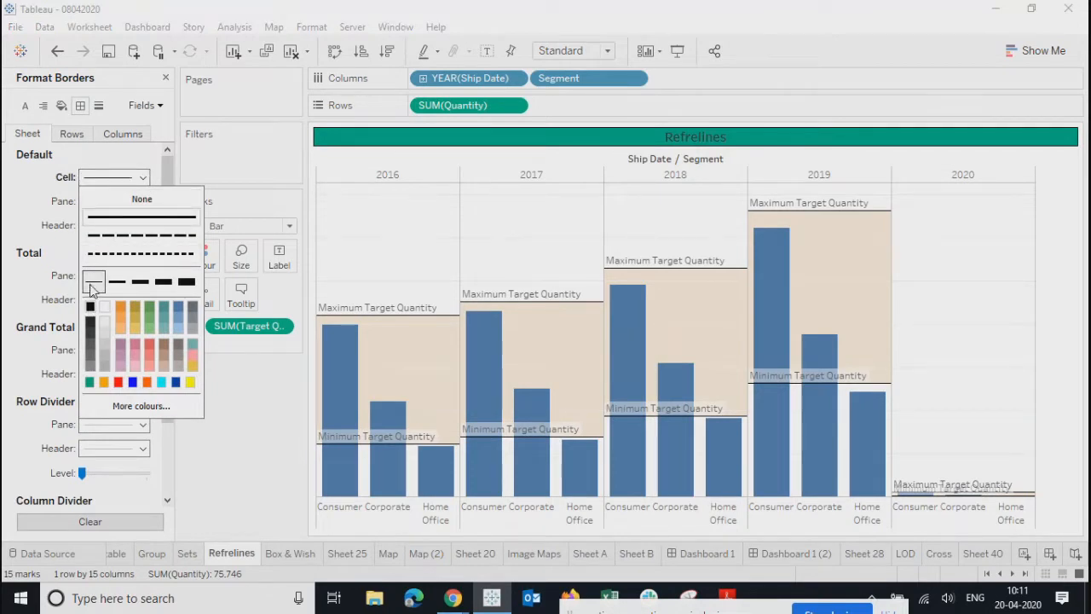
click(92, 281)
- Set the pane borders to thin solid black lines
click(102, 201)
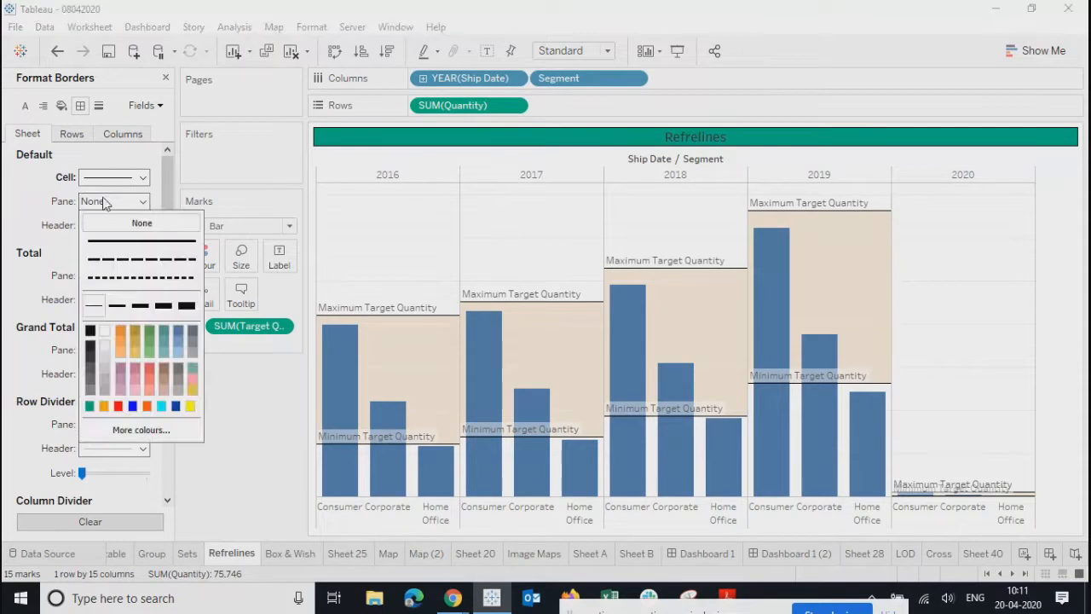
click(96, 302)
click(22, 228)
click(87, 205)
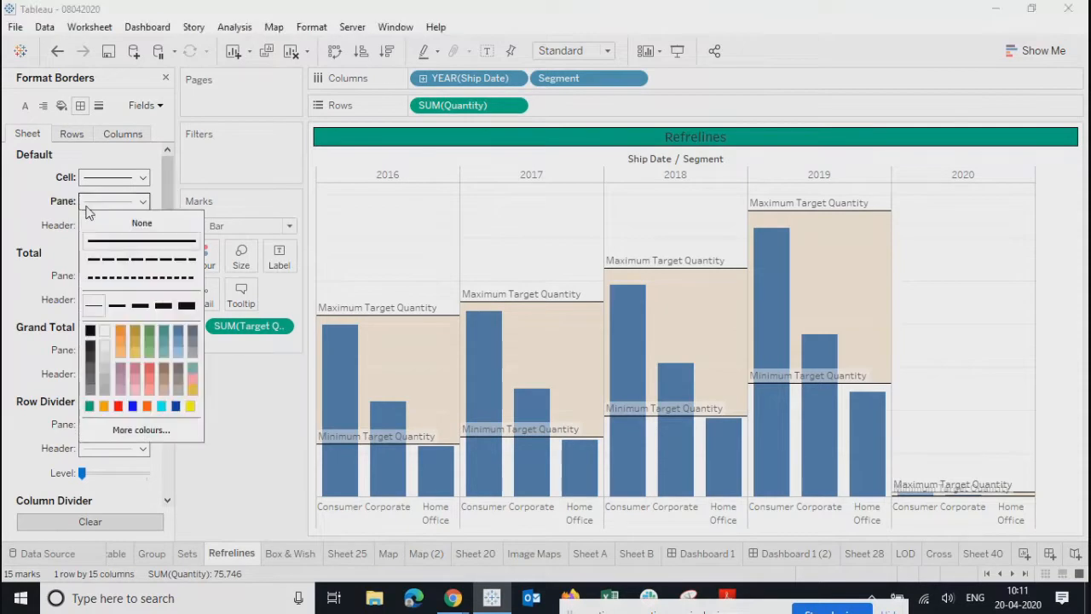
click(91, 332)
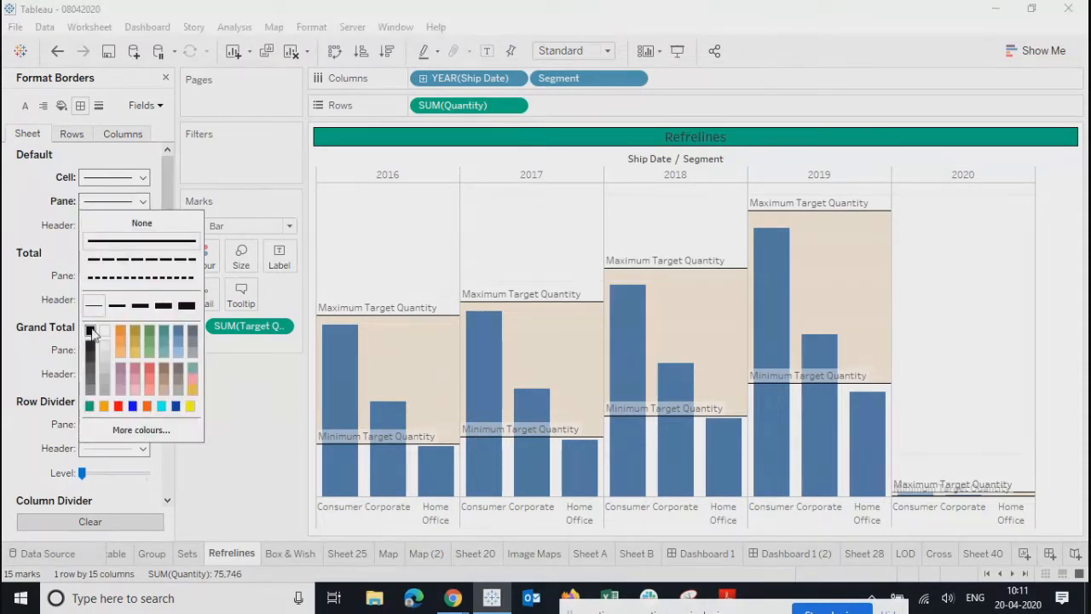
click(25, 249)
- Make the header, row divider and column divider borders black, then return to Dashboard 1 (2)
click(114, 225)
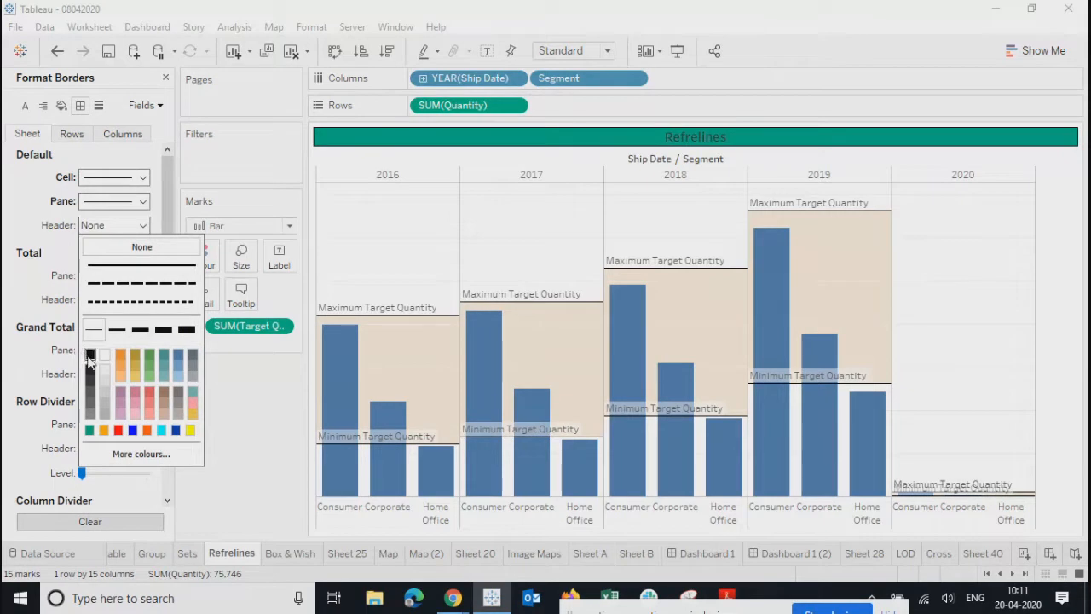
click(89, 354)
click(94, 424)
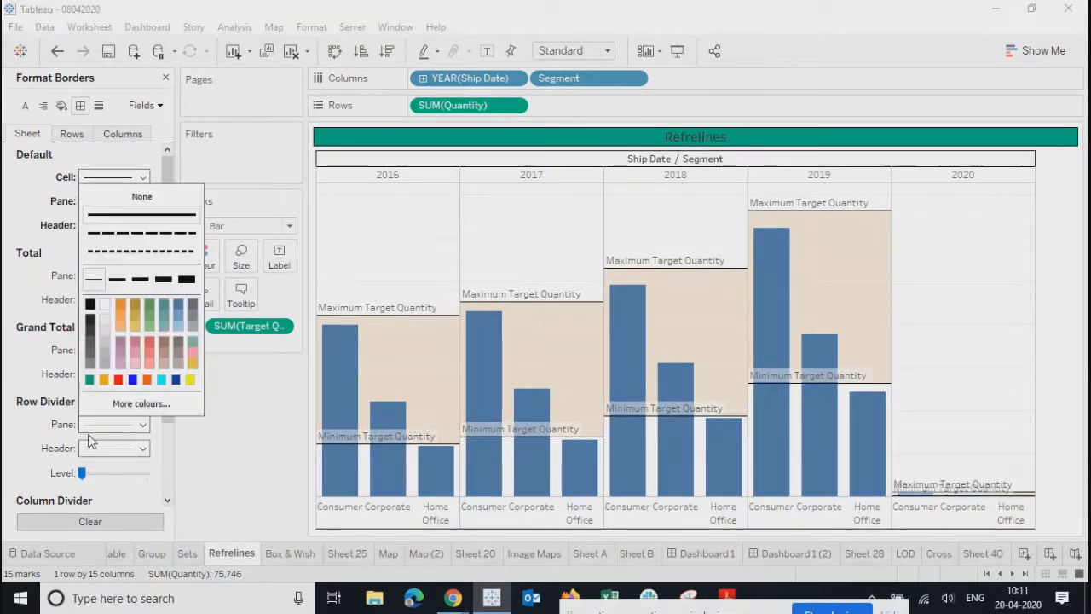
click(90, 305)
click(26, 337)
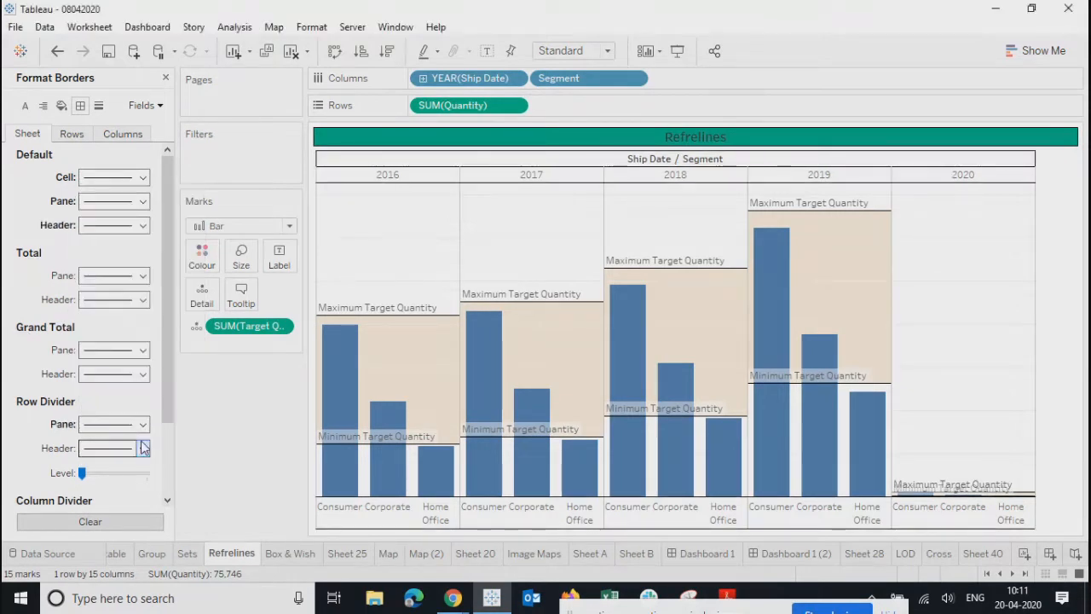
scroll(168, 397, down, 2)
click(95, 431)
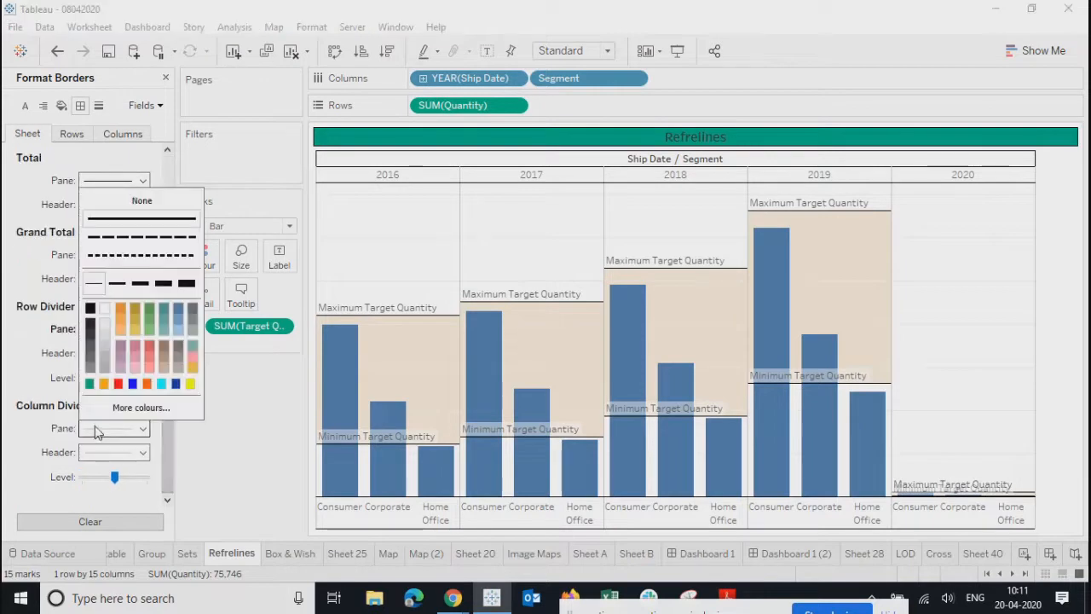
click(92, 310)
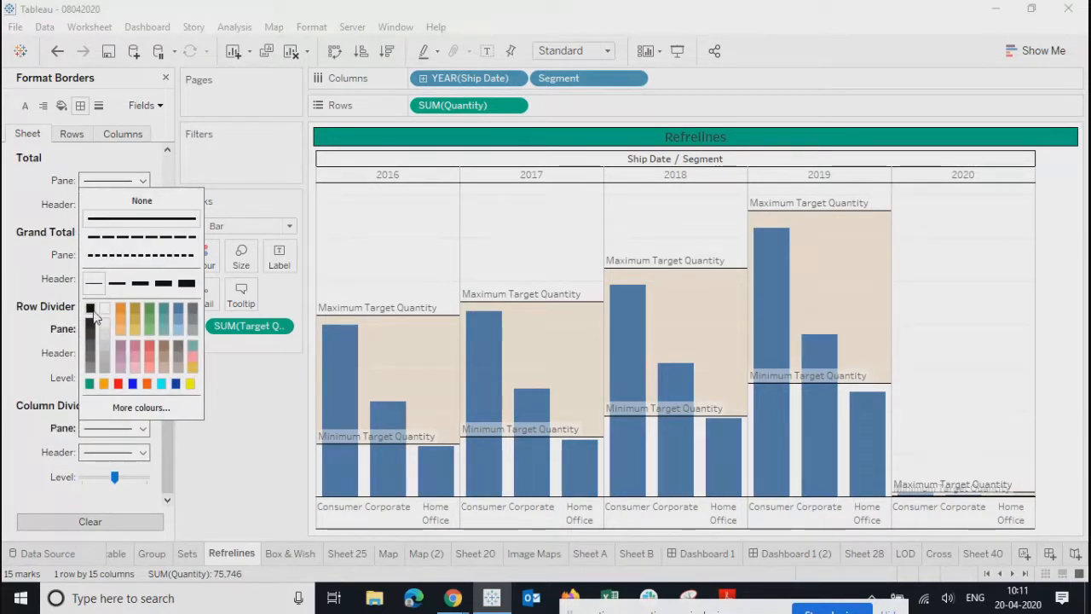
click(171, 468)
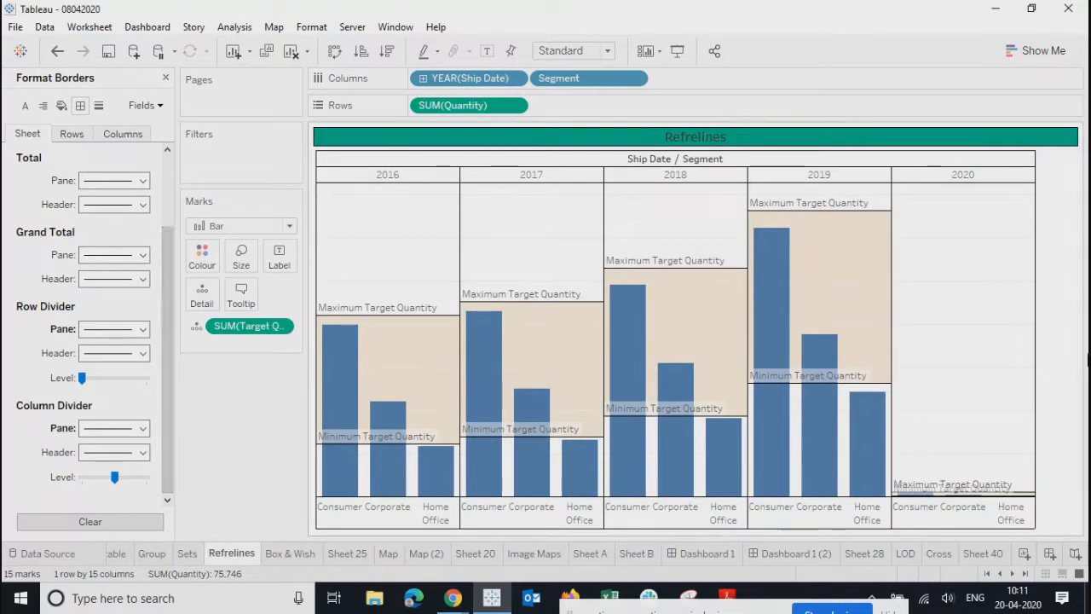
click(814, 556)
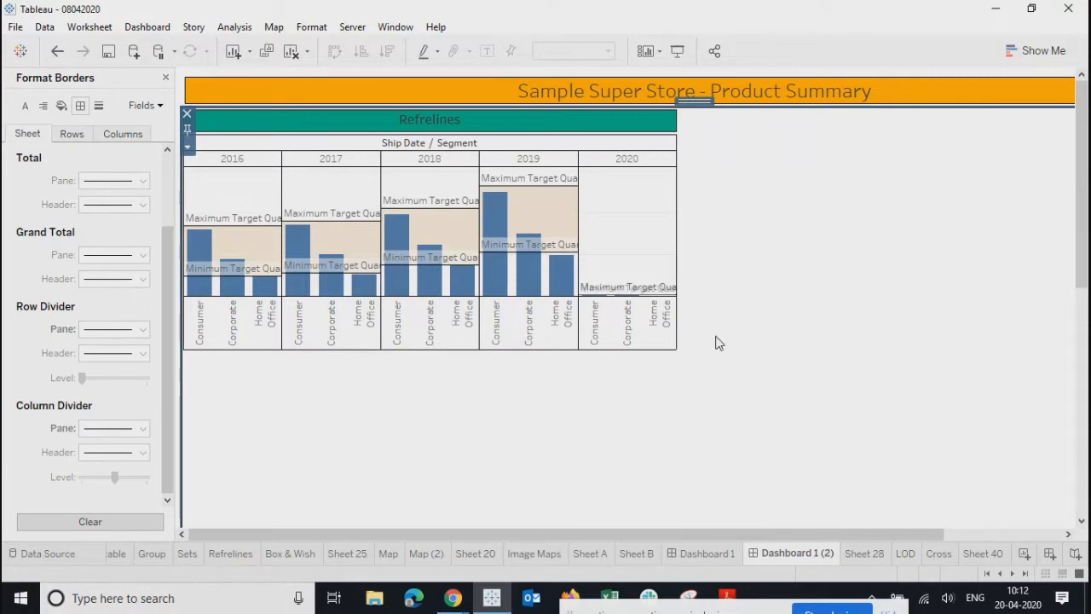
- Resize the Refrelines chart on the dashboard by dragging its edges
click(566, 125)
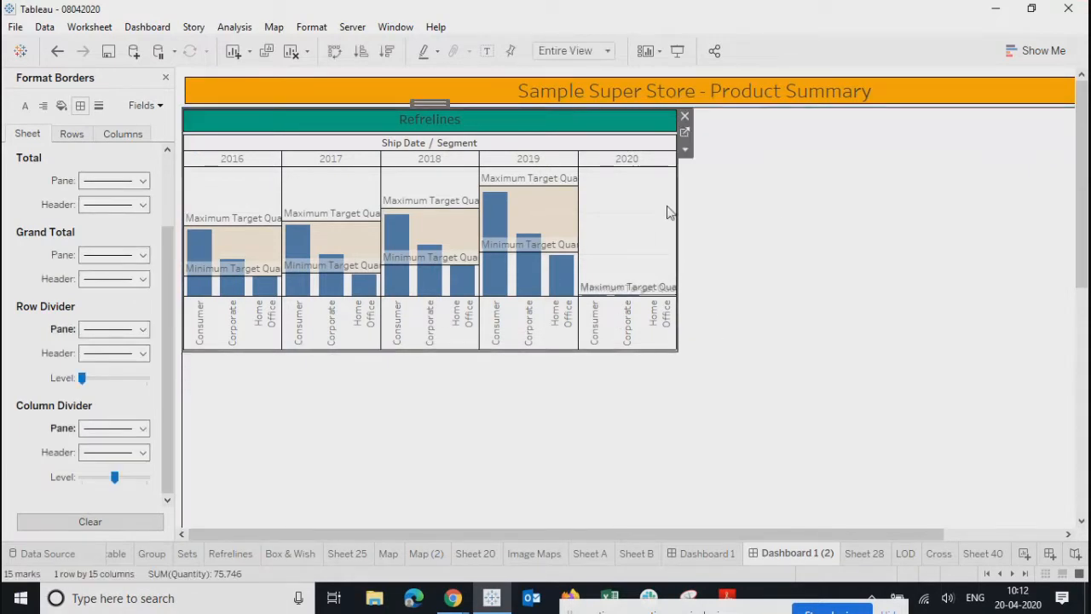
drag(677, 205, 661, 205)
drag(549, 533, 268, 536)
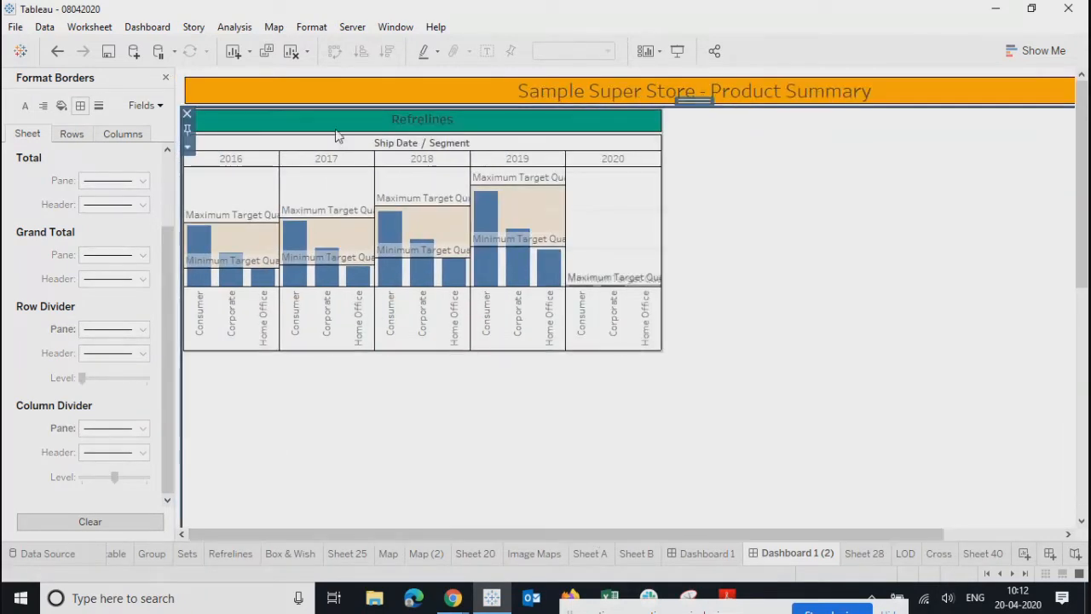
drag(661, 352, 693, 363)
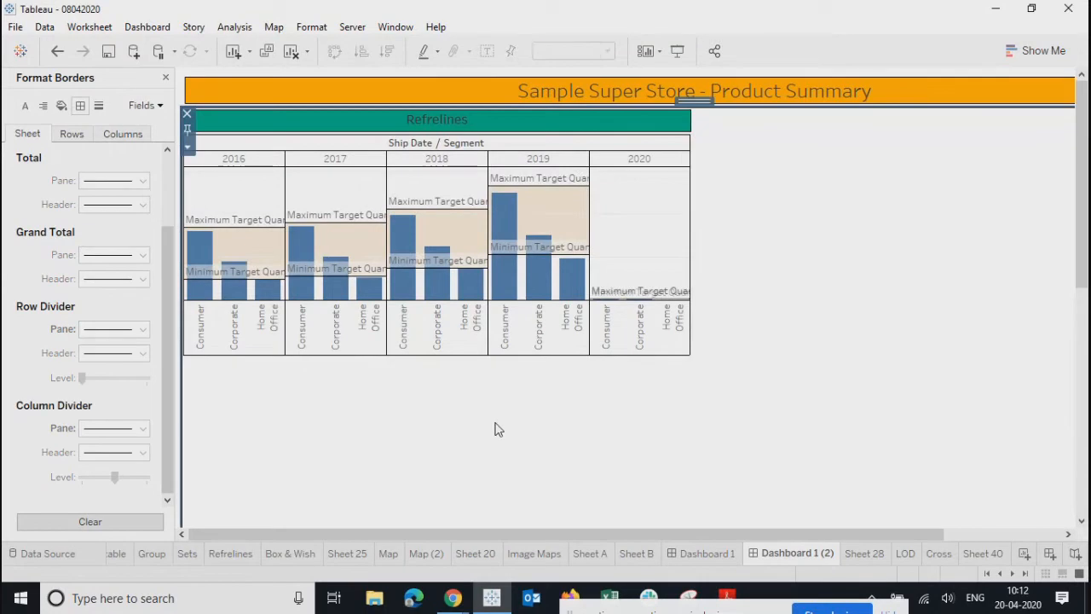
- Close the Format pane and hide the Ship Date / Segment field labels for columns
click(166, 77)
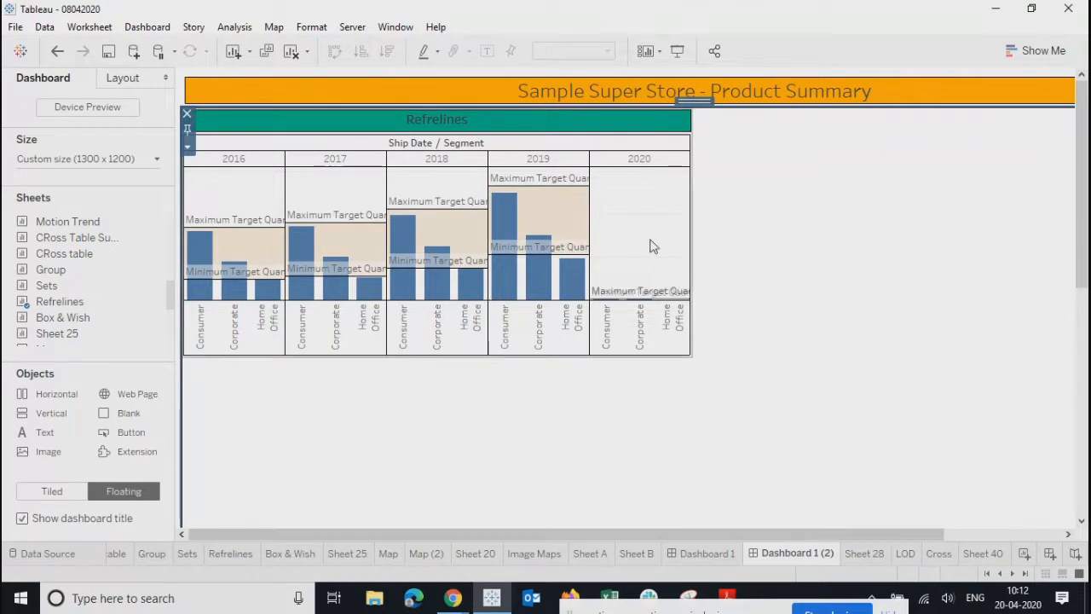
right_click(501, 143)
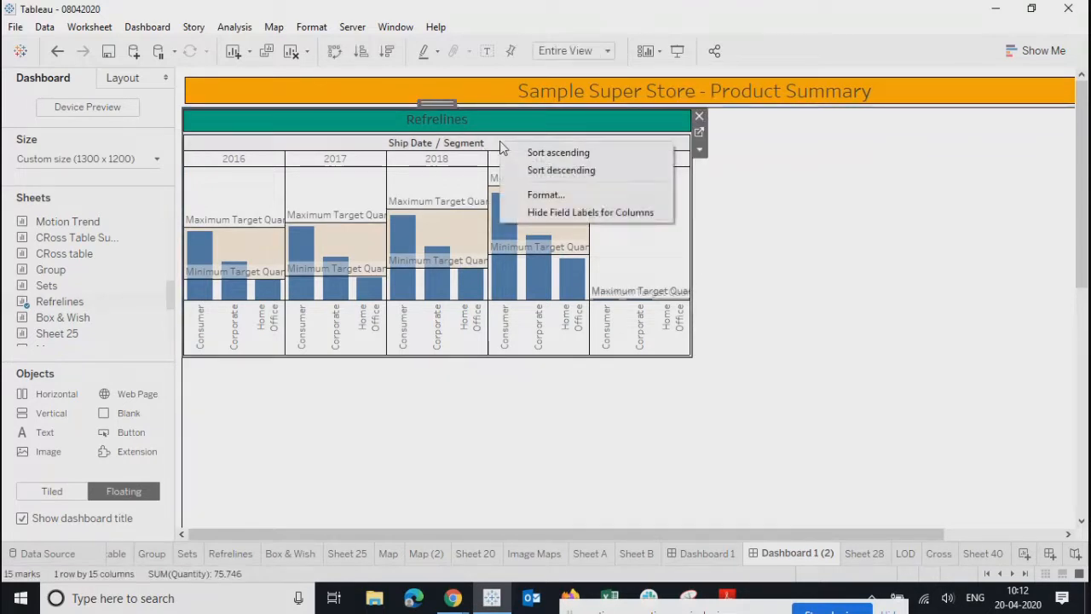
click(563, 213)
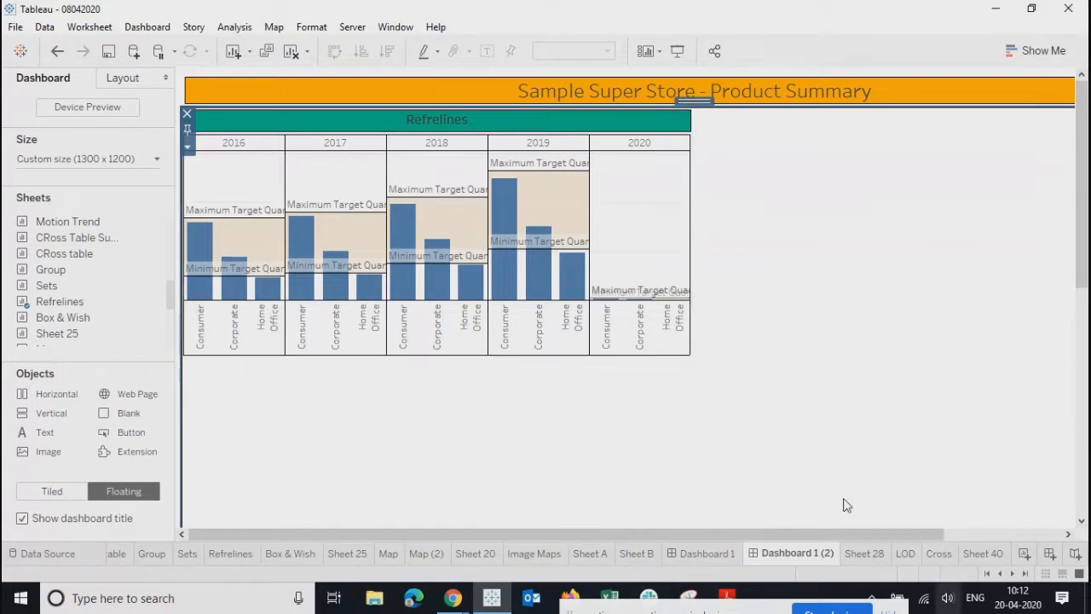
- After browsing the worksheets, drag the Sets sheet onto Dashboard 1 (2) beside Refrelines
click(535, 554)
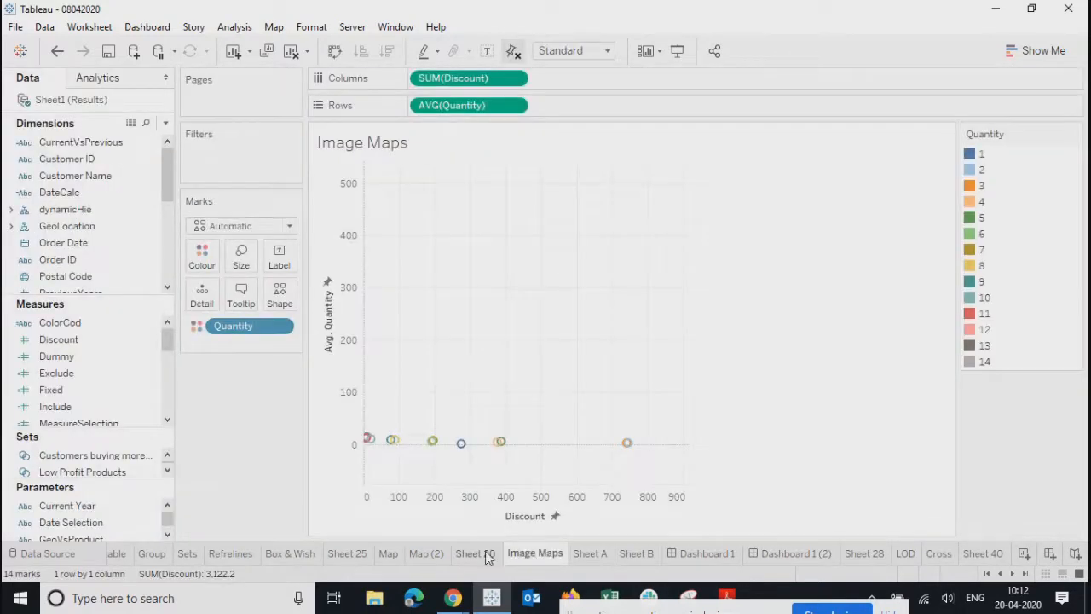
click(489, 557)
click(426, 554)
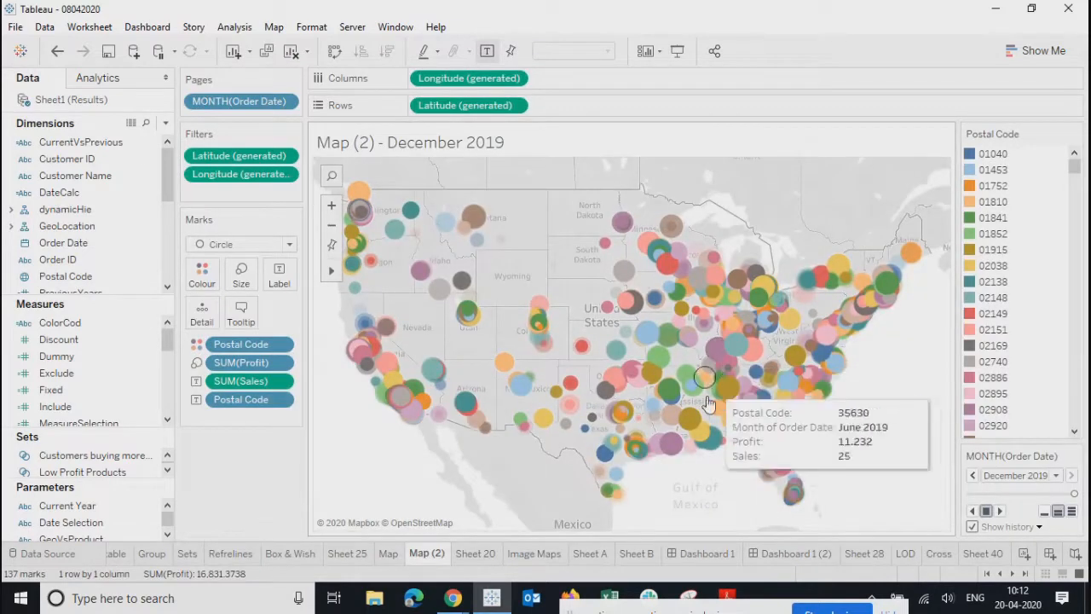
click(292, 556)
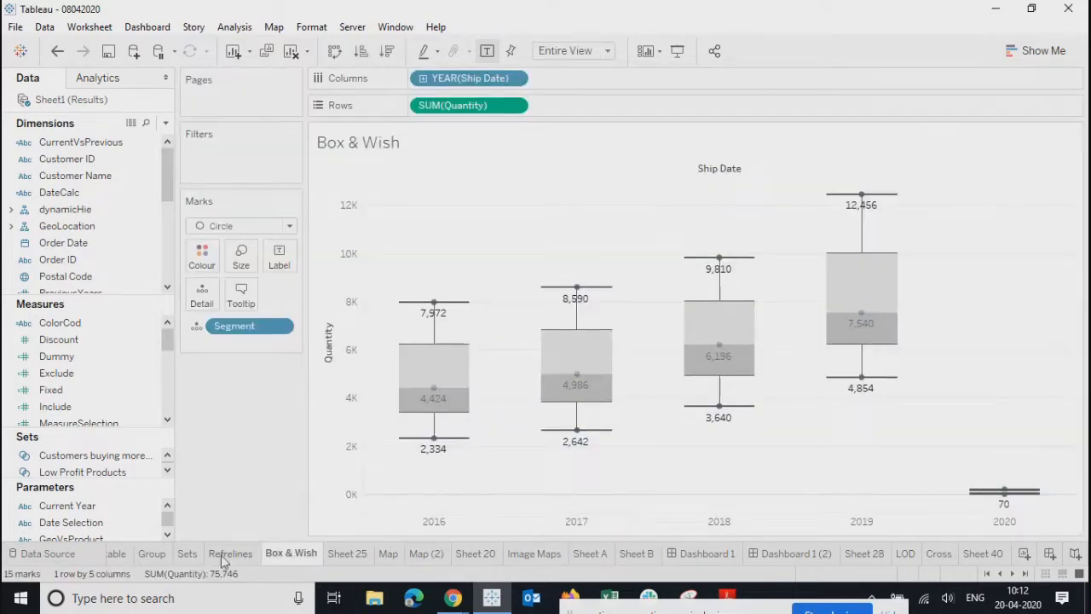
click(229, 554)
click(188, 554)
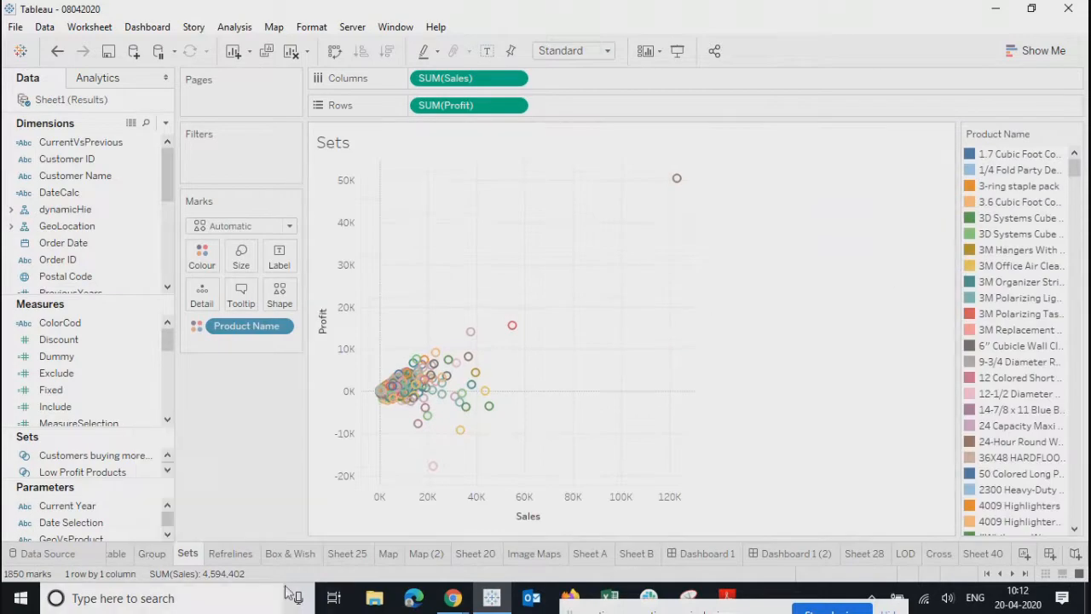
click(777, 554)
drag(49, 290, 693, 109)
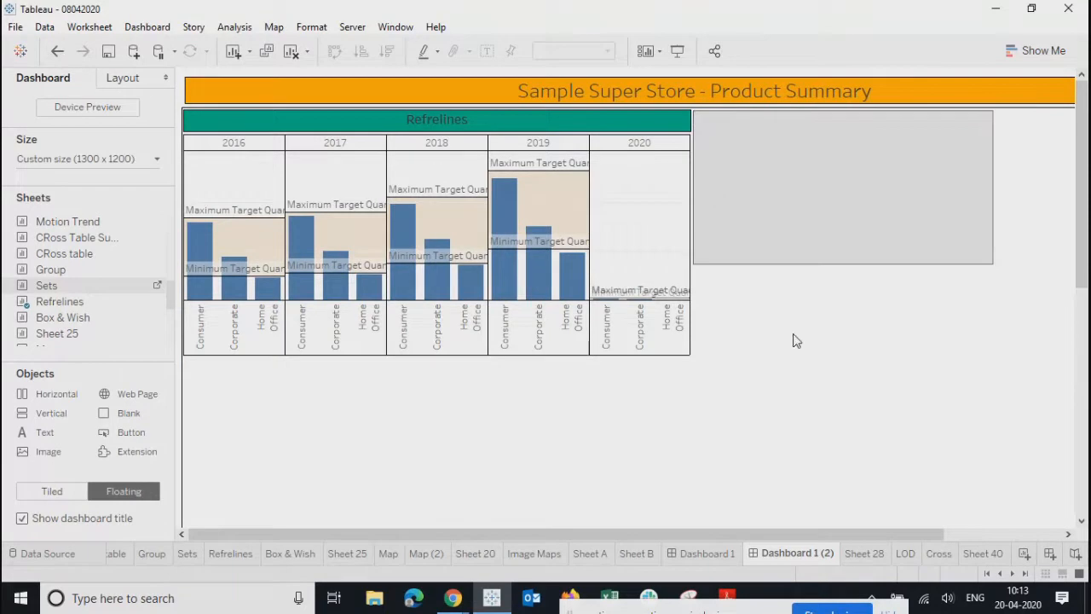
- Remove the floating Product Name legend from the dashboard via the Layout pane
click(120, 79)
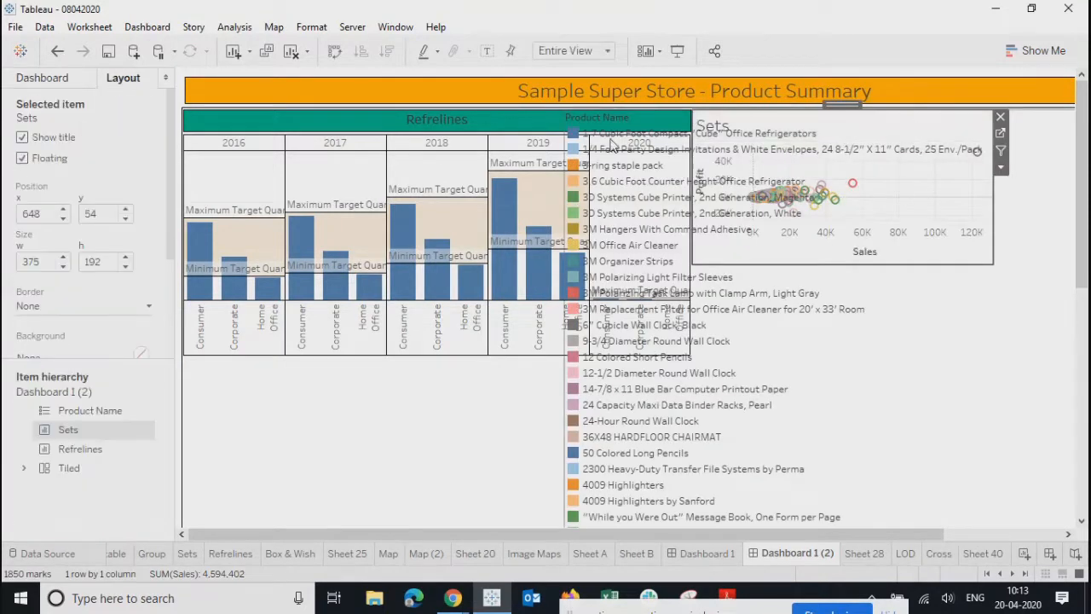
click(836, 416)
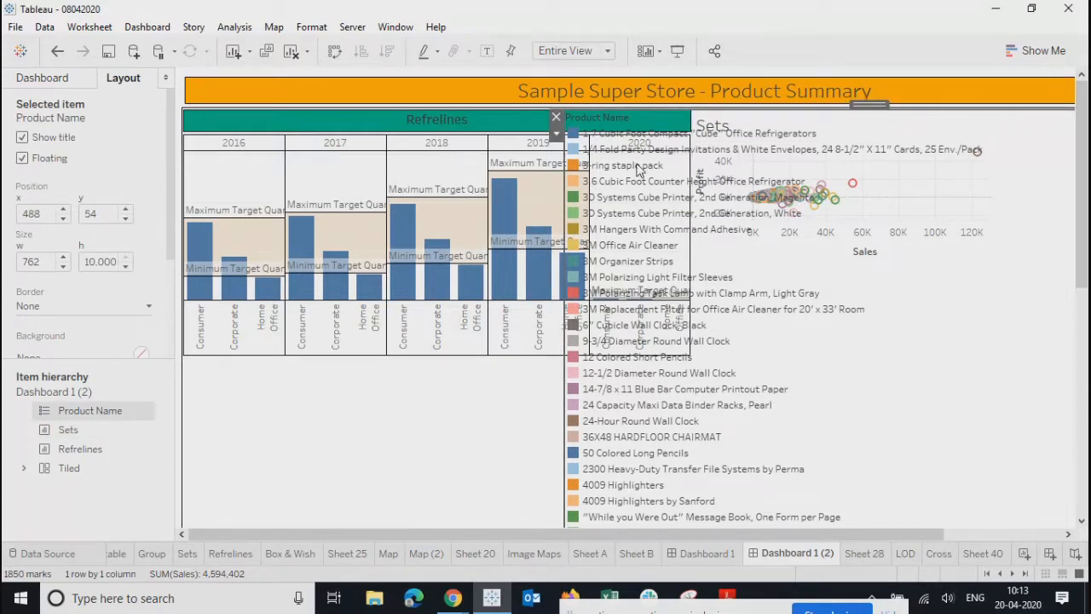
click(637, 167)
click(627, 456)
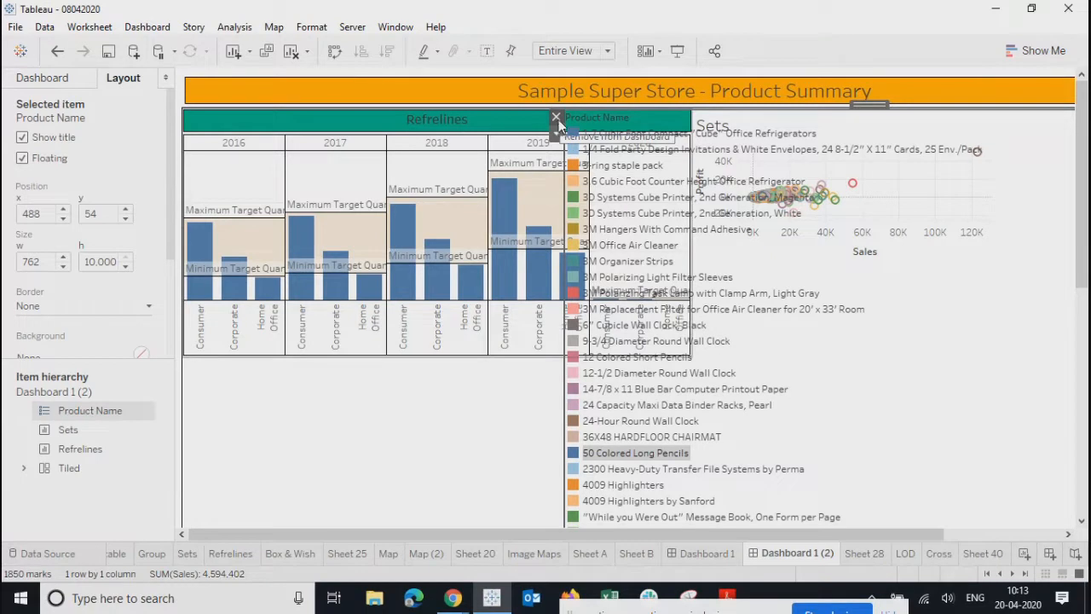
click(556, 118)
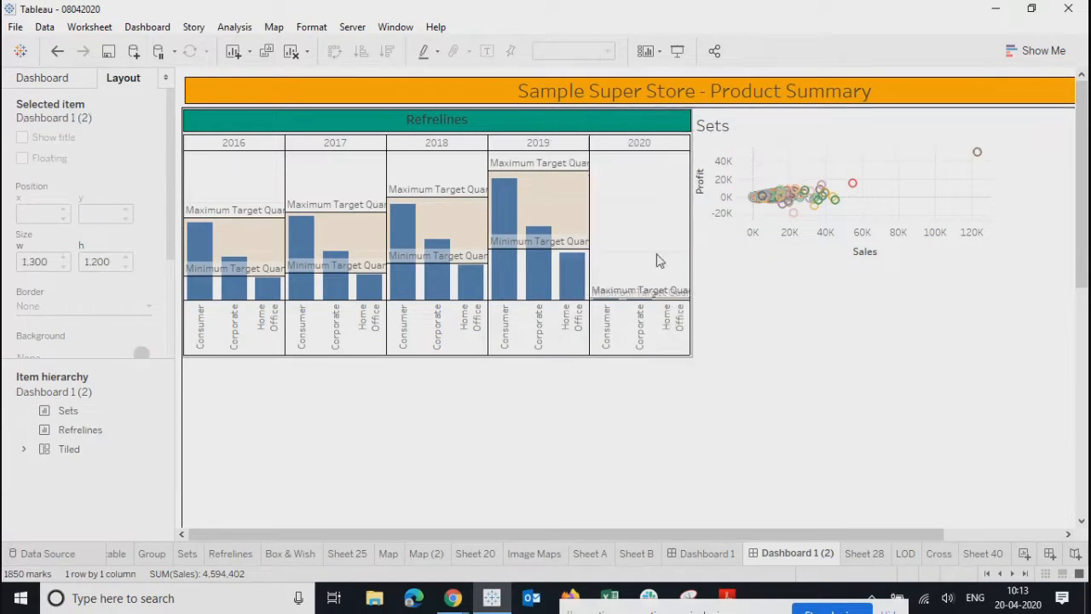
click(801, 152)
- Centre the Sets chart title and set its font size to 12
double_click(776, 126)
drag(621, 301, 273, 304)
click(741, 268)
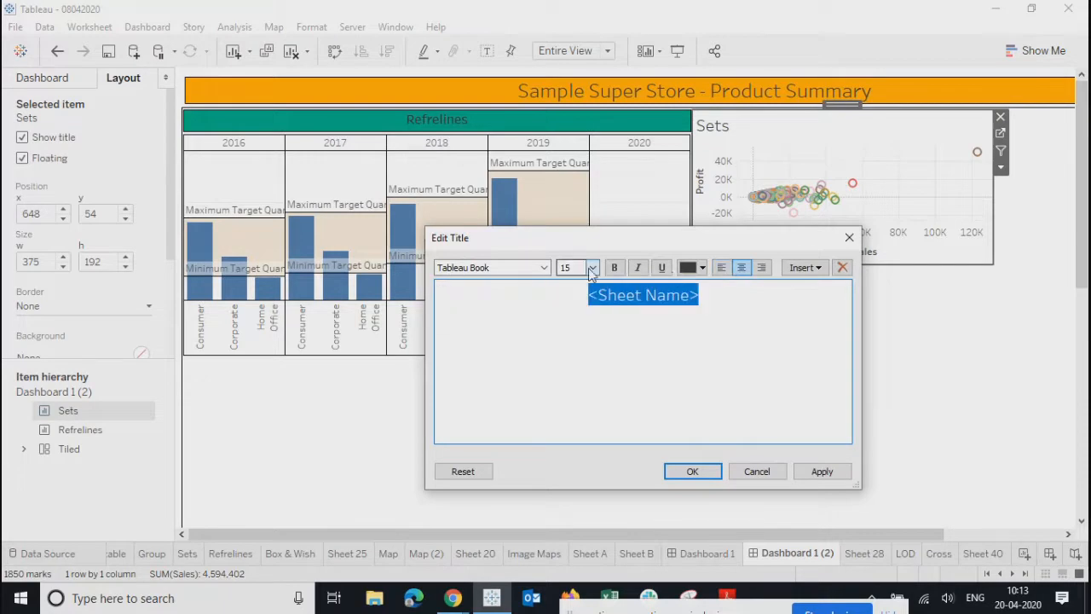
click(592, 267)
click(576, 323)
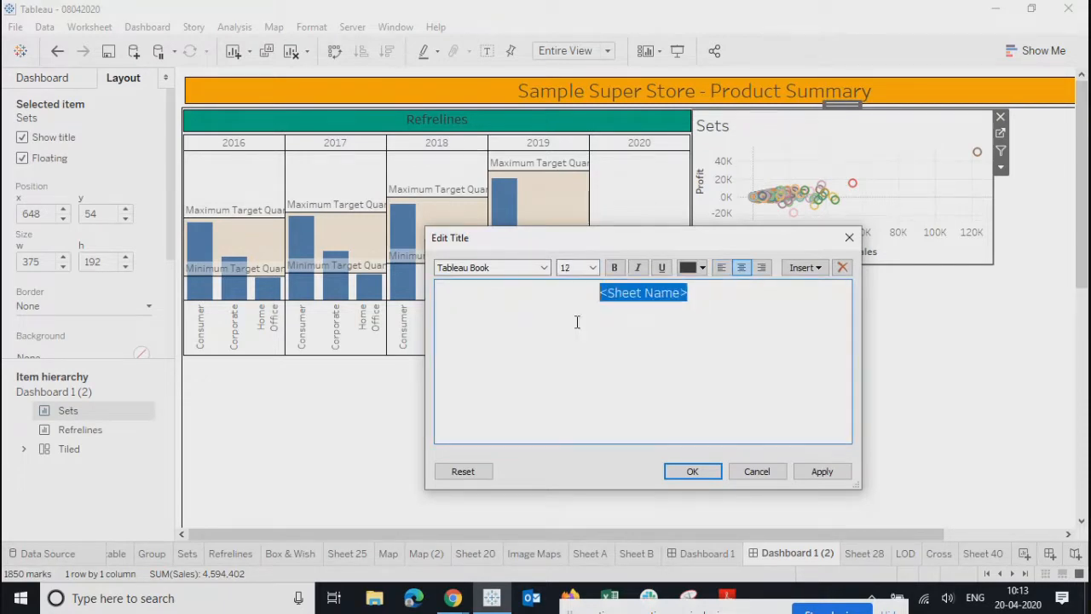
click(696, 471)
- Give the Sets title a solid black border and teal shading
right_click(787, 129)
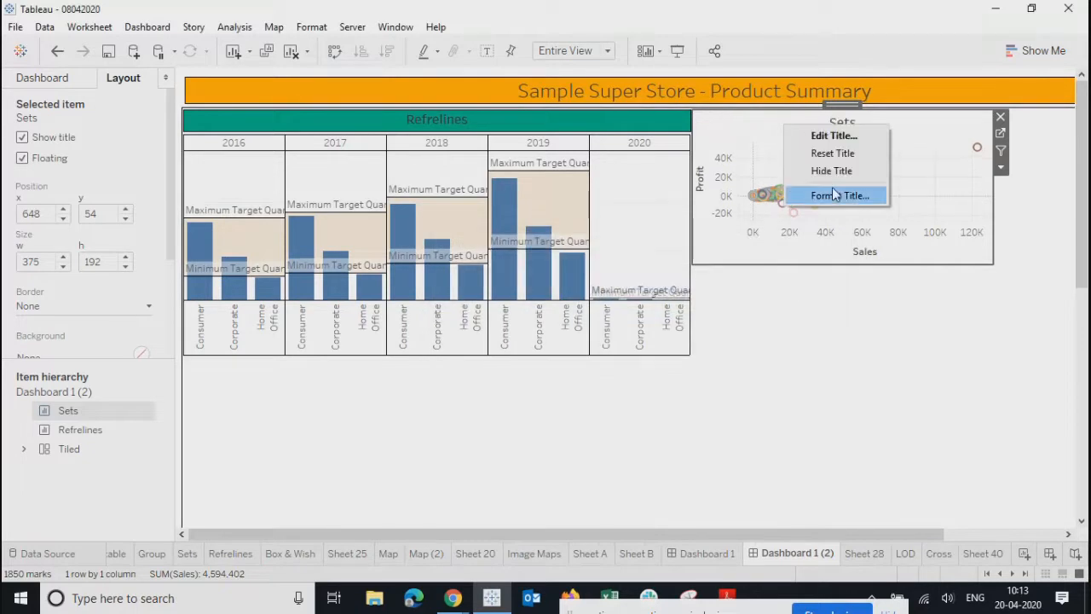
click(836, 197)
click(109, 150)
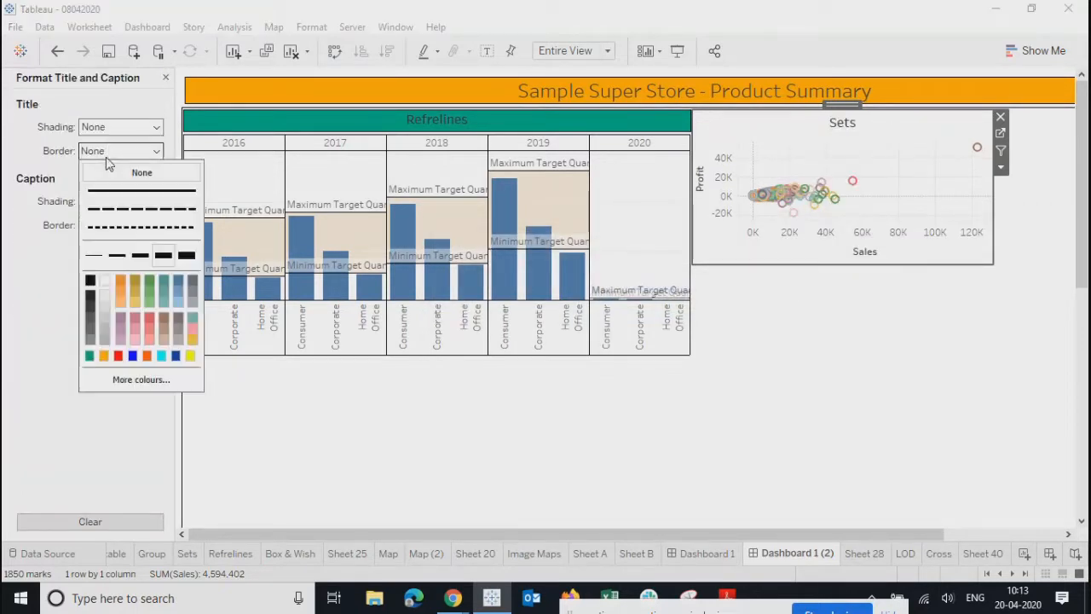
click(90, 281)
click(102, 151)
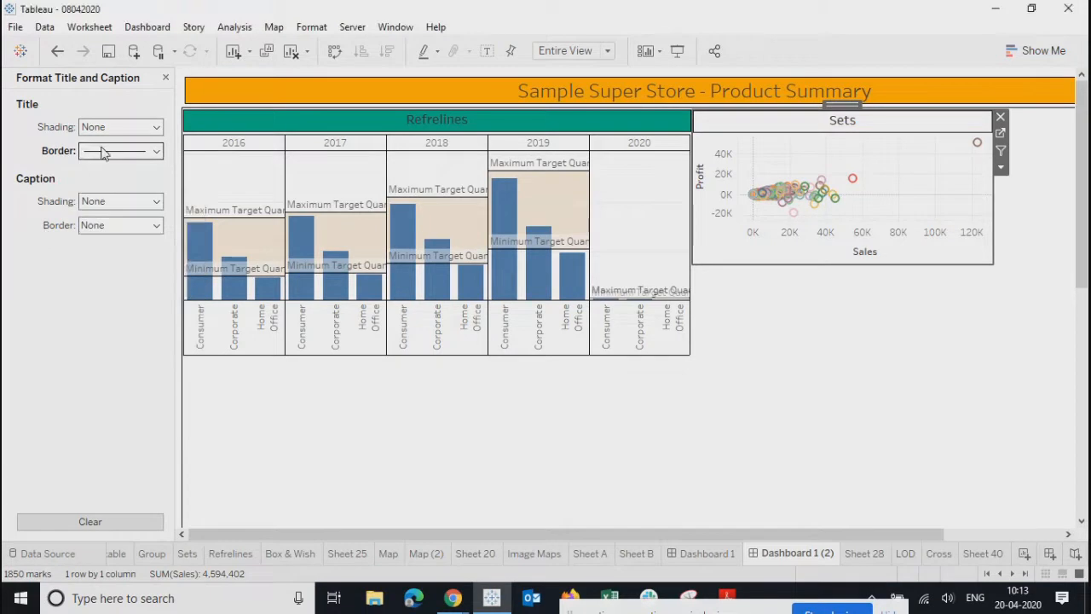
click(128, 127)
click(89, 241)
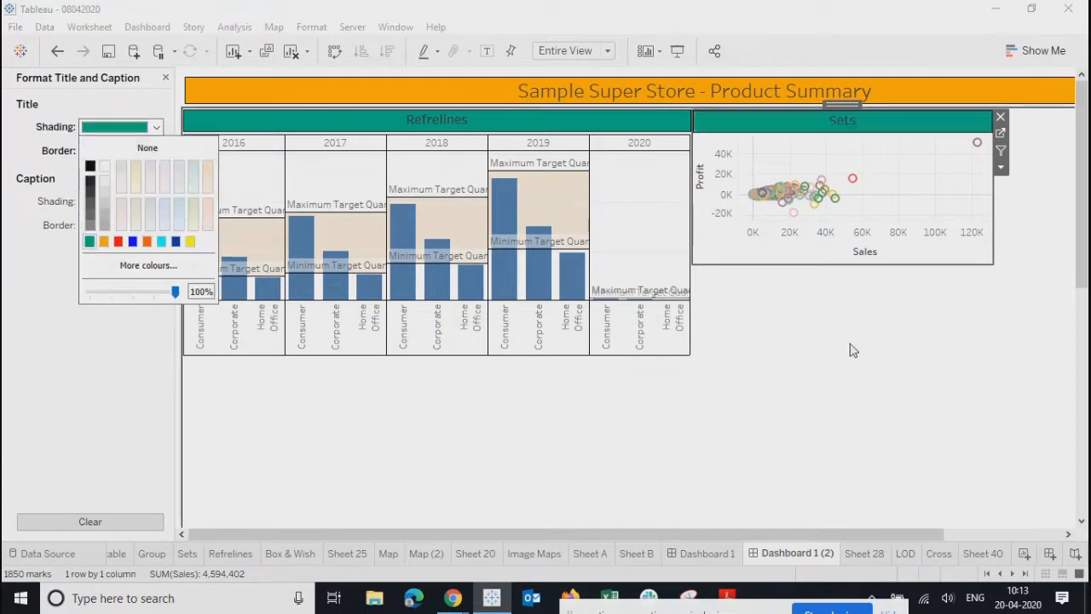
click(927, 369)
click(927, 368)
click(630, 128)
click(630, 128)
click(166, 75)
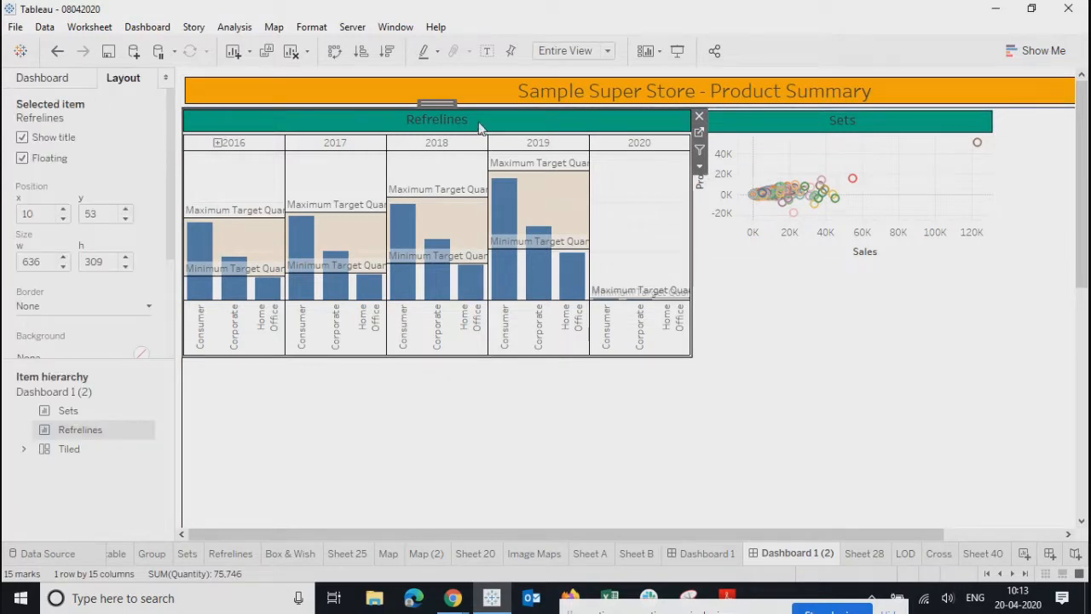
- Move the Sets chart to y 53 and make both Sets and Refrelines 310 tall
click(770, 134)
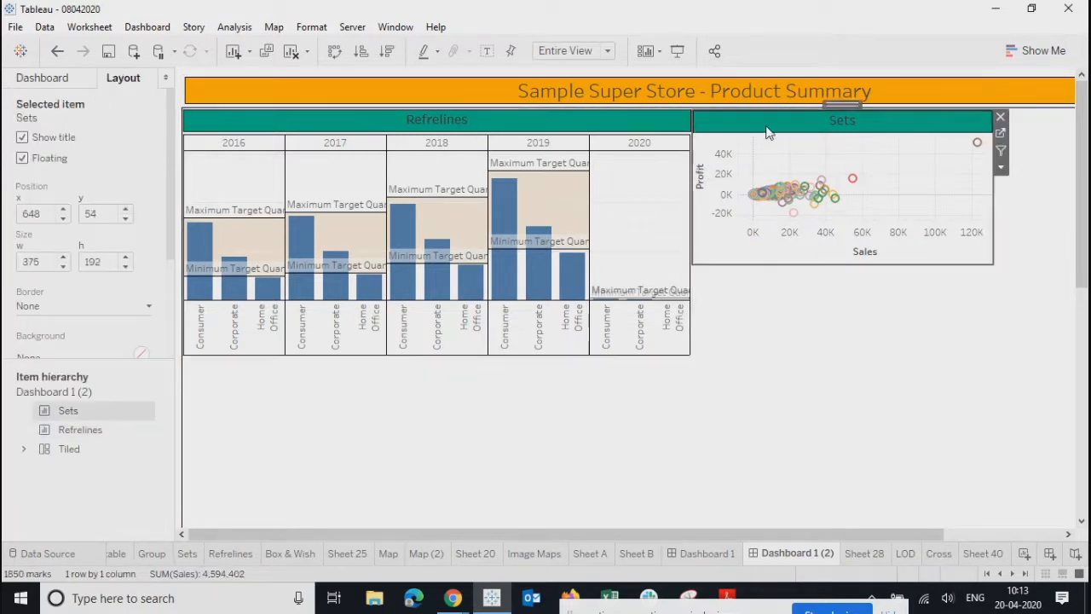
click(126, 217)
click(126, 217)
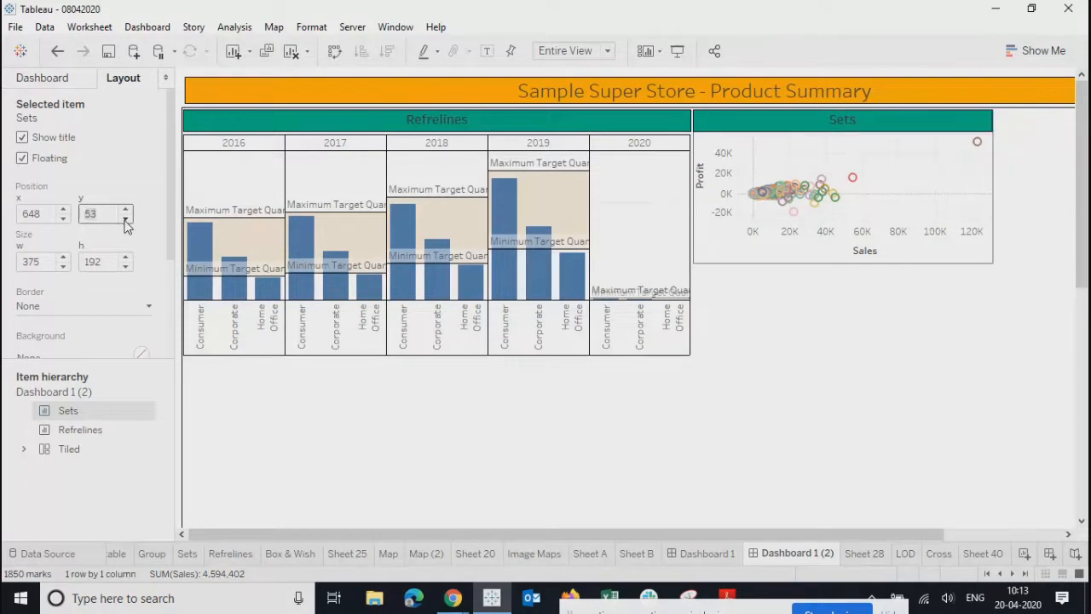
click(551, 118)
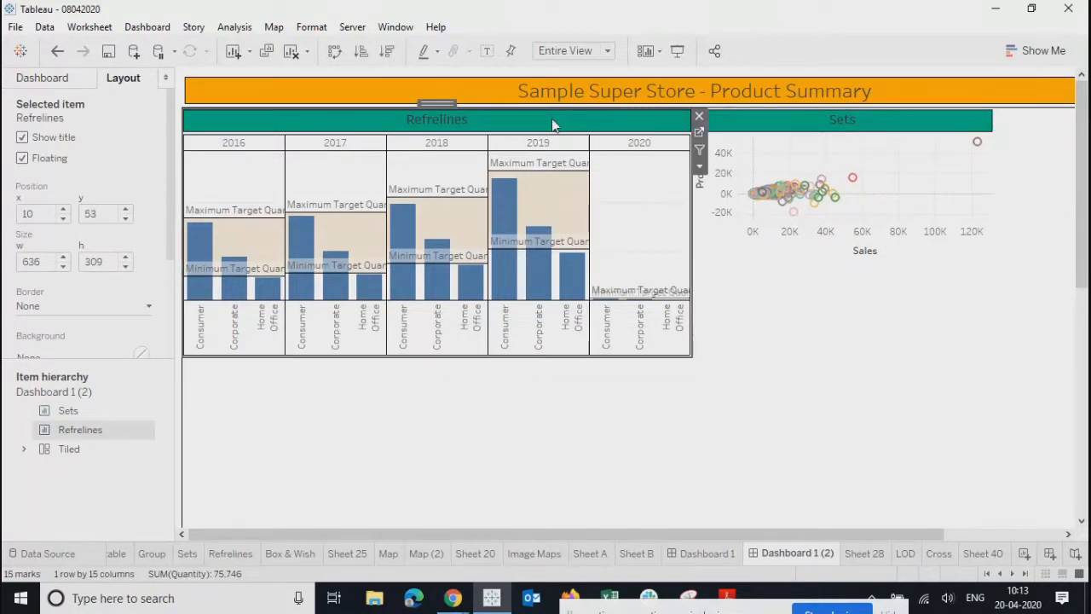
click(124, 257)
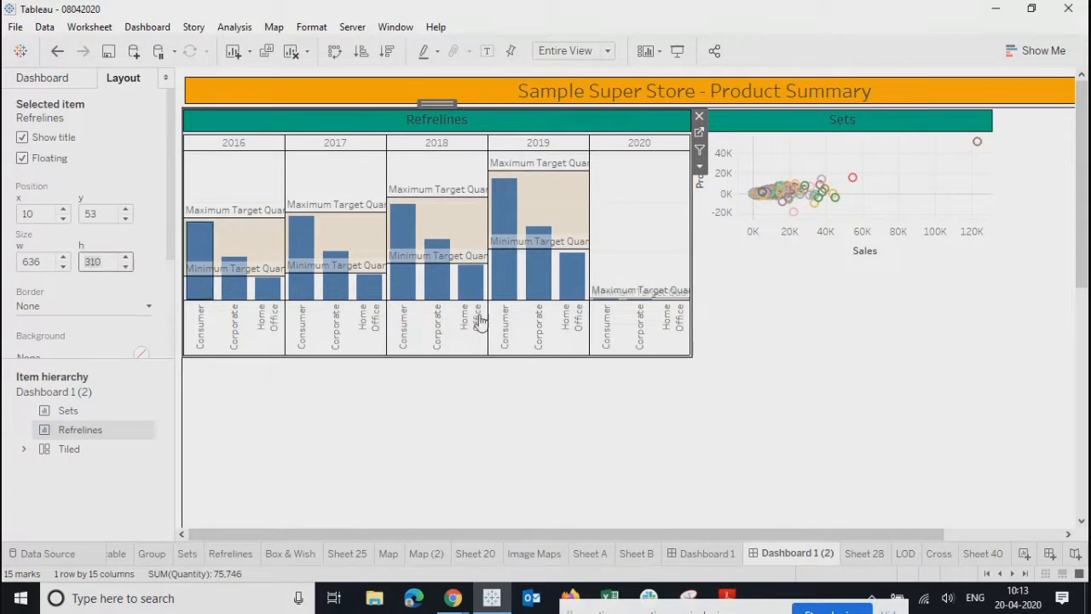
click(741, 124)
click(104, 262)
drag(104, 263, 3, 264)
text(31)
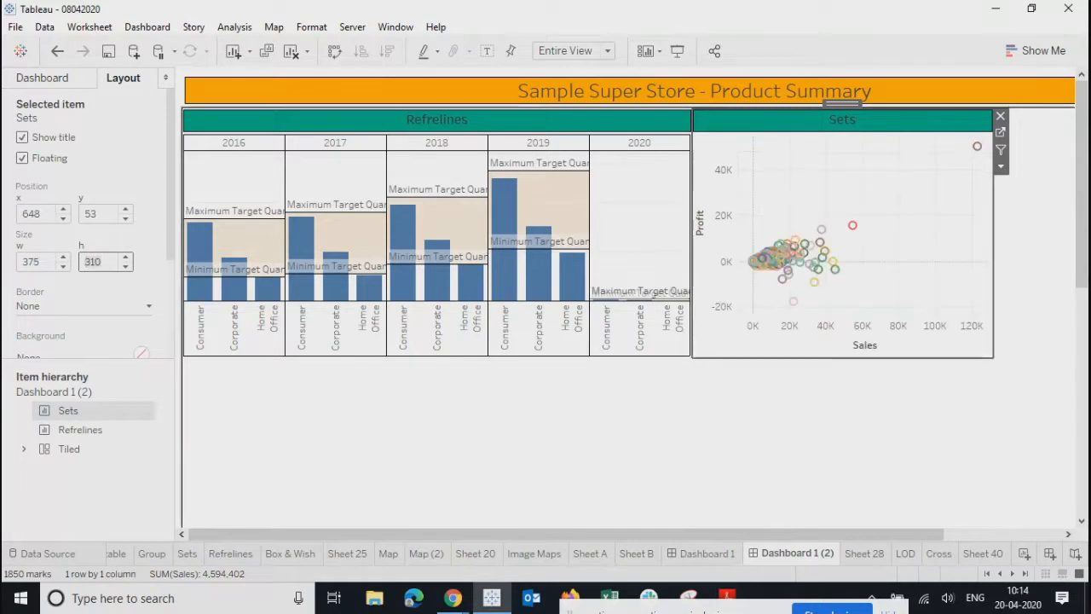
drag(542, 532, 662, 532)
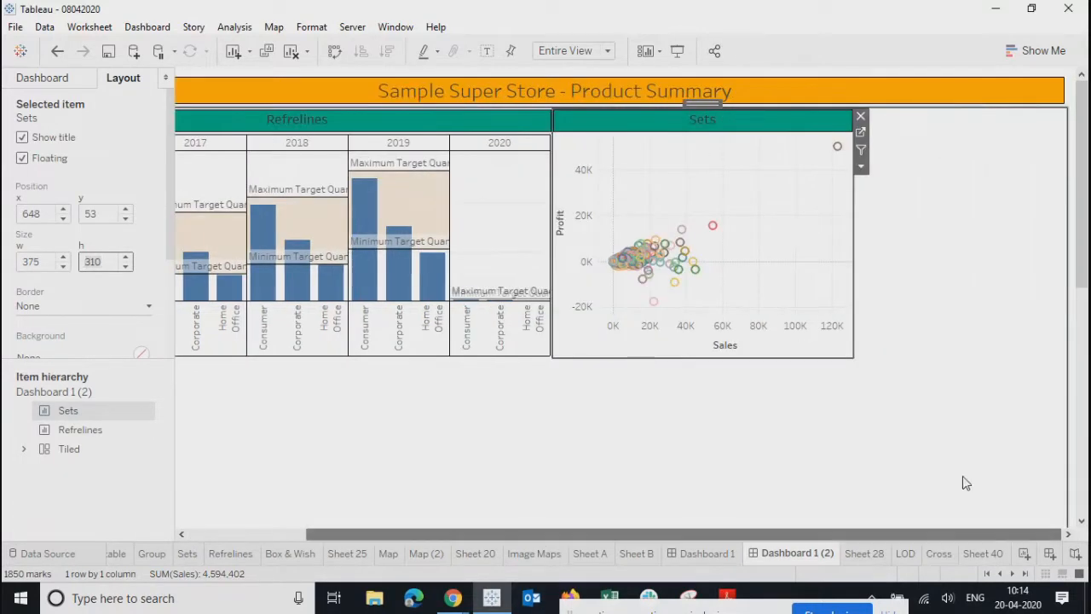
- Widen the Sets chart to the dashboard's right edge, 637 wide
drag(873, 241, 1065, 242)
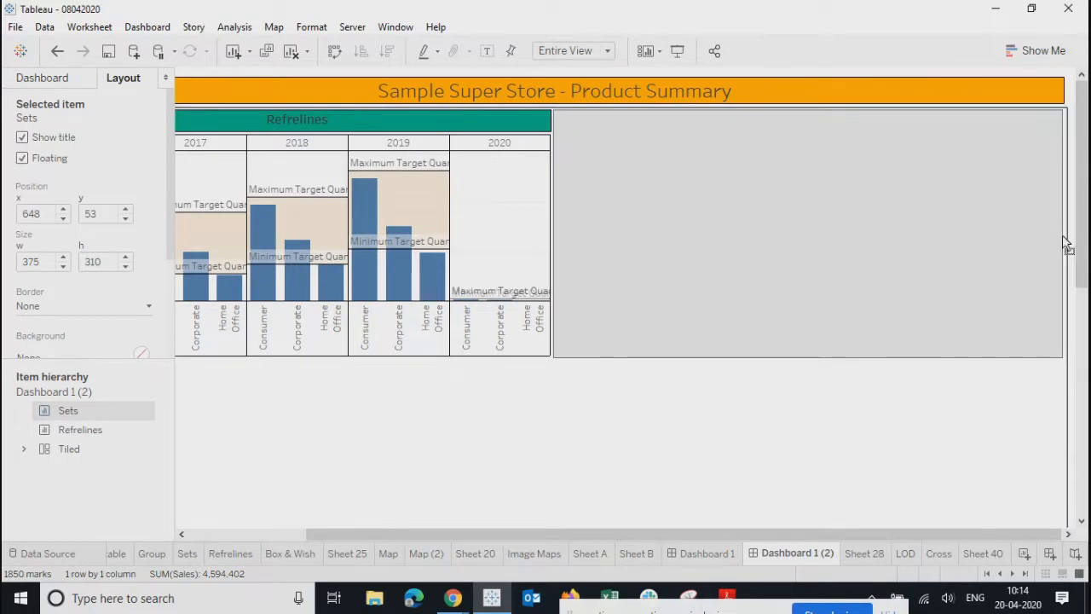
click(606, 427)
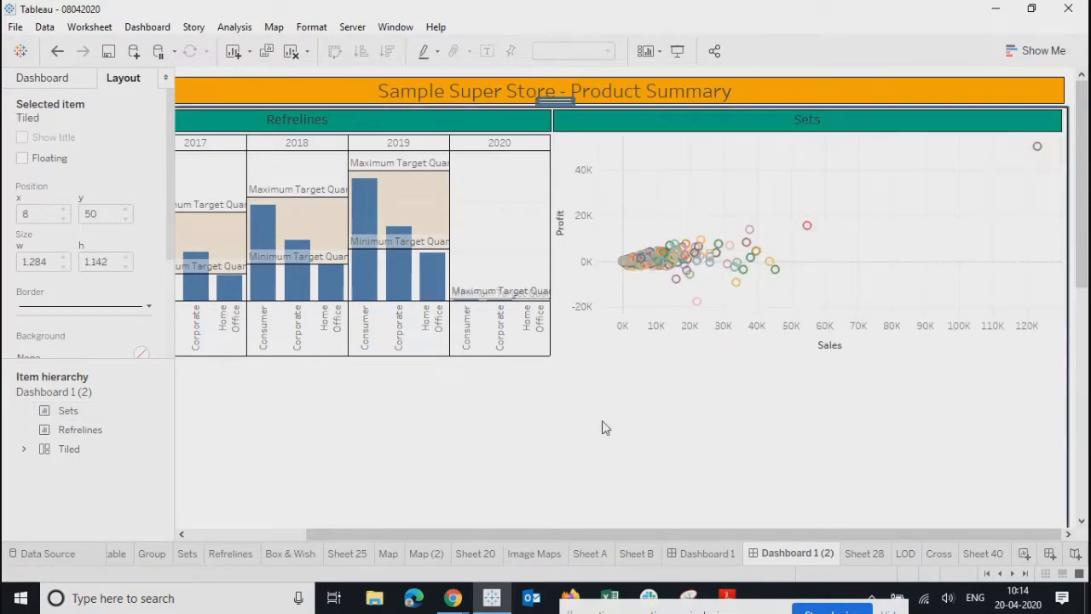
click(577, 218)
- Hide the Profit and Sales axis headers on the Sets chart
right_click(577, 218)
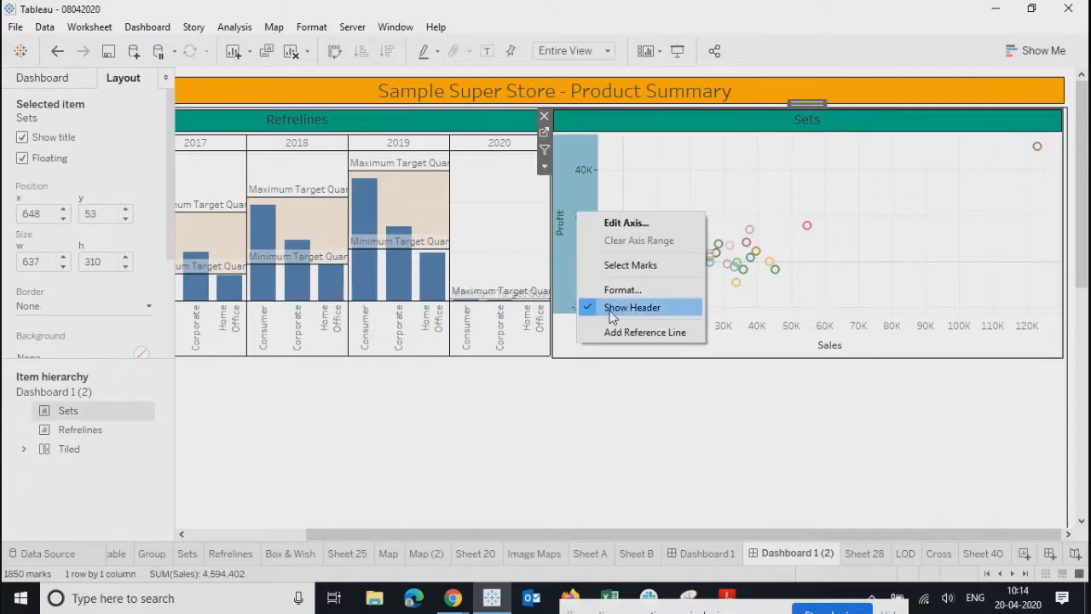
click(635, 307)
right_click(742, 356)
click(718, 357)
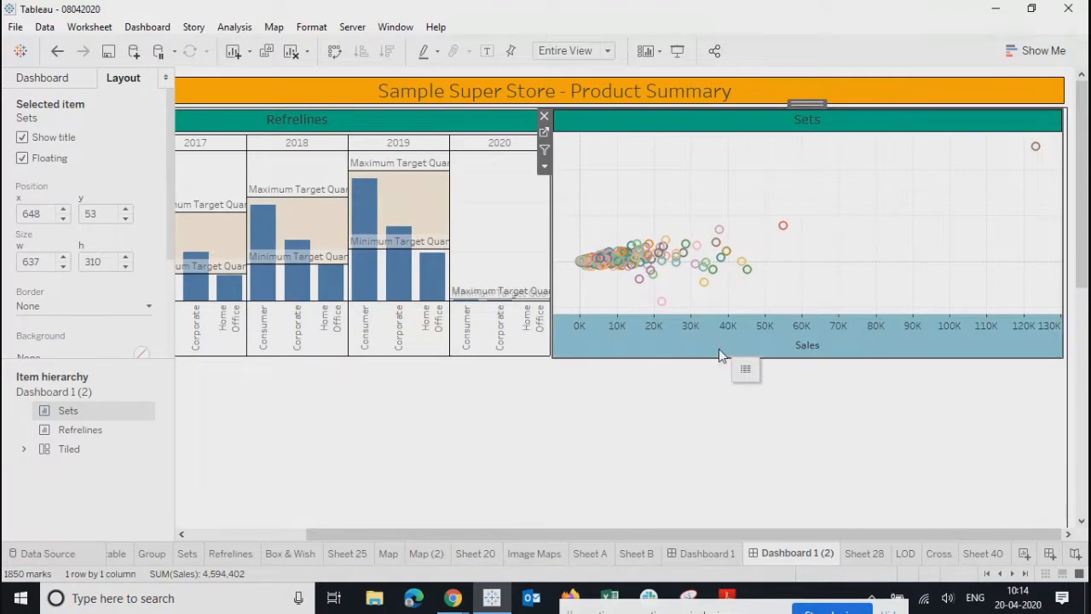
right_click(718, 348)
click(732, 445)
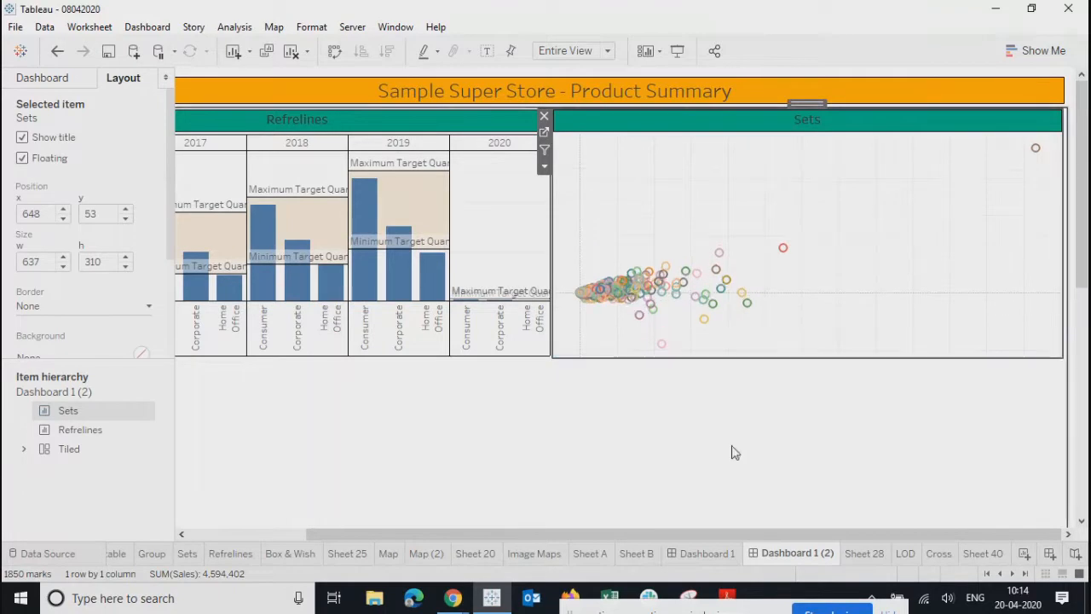
click(731, 452)
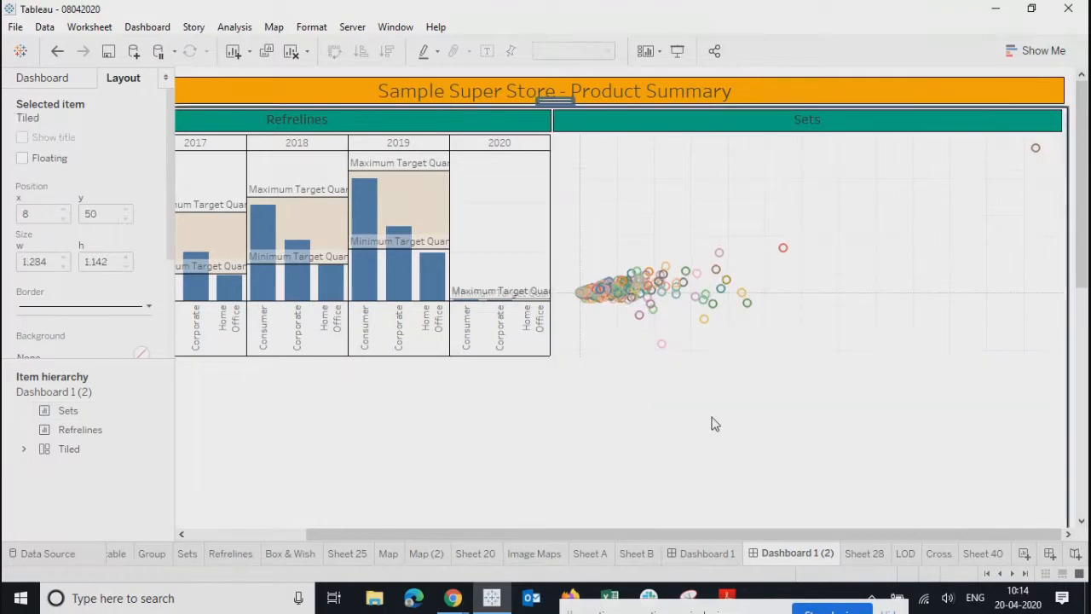
click(656, 148)
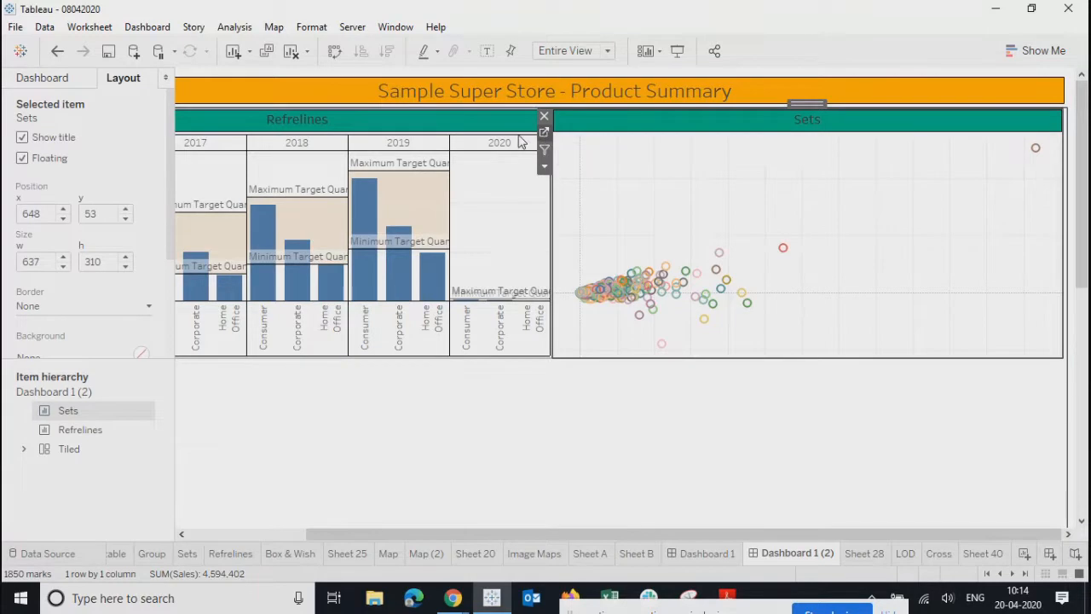
click(544, 132)
- Give the Sets view's cells a solid border and its pane a solid black border
right_click(522, 215)
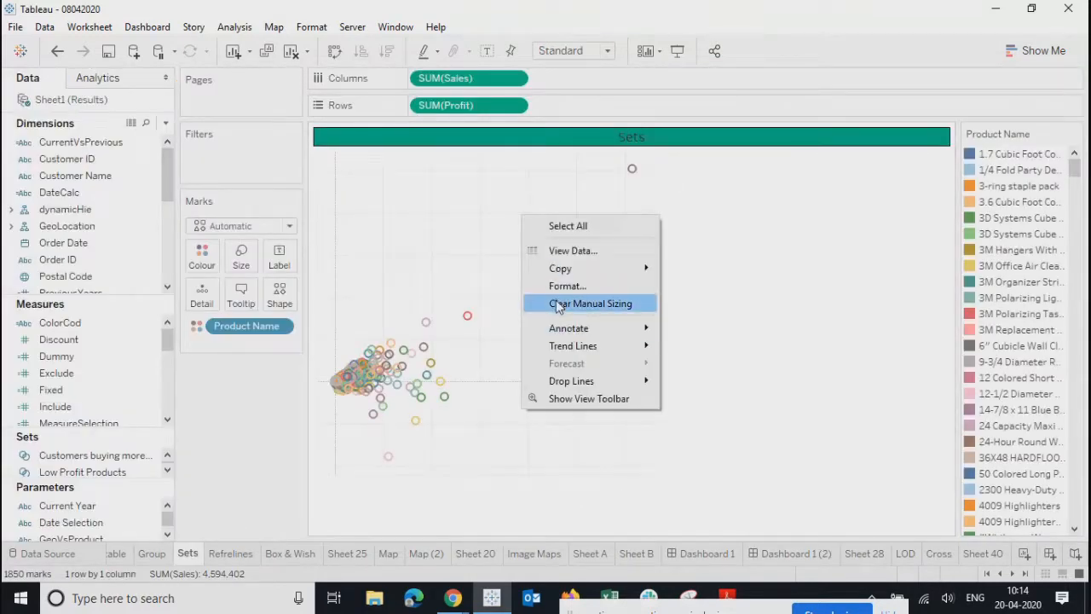
click(567, 285)
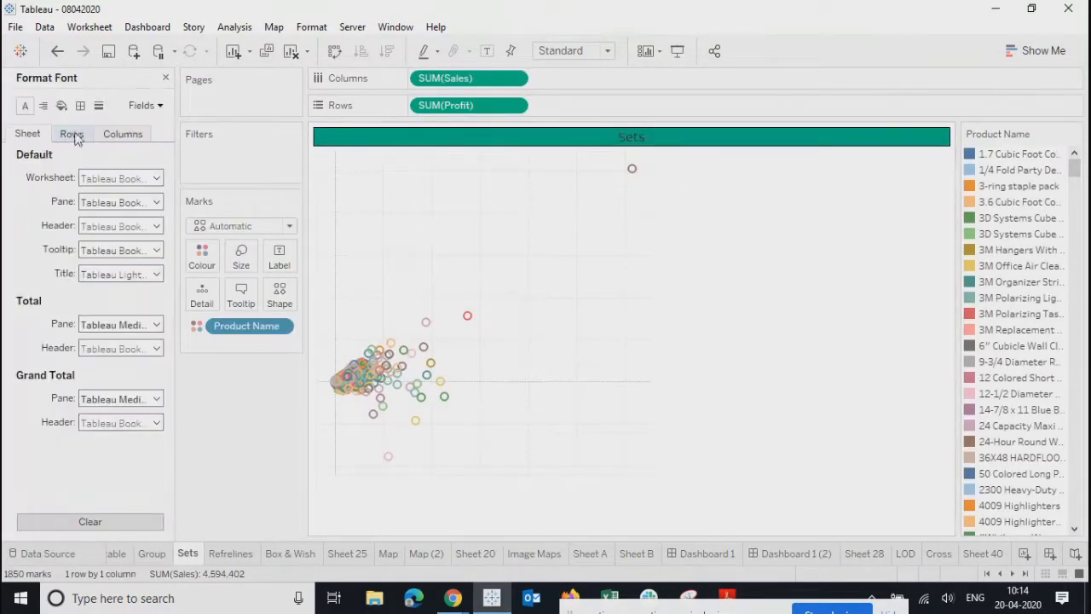
click(82, 108)
click(114, 177)
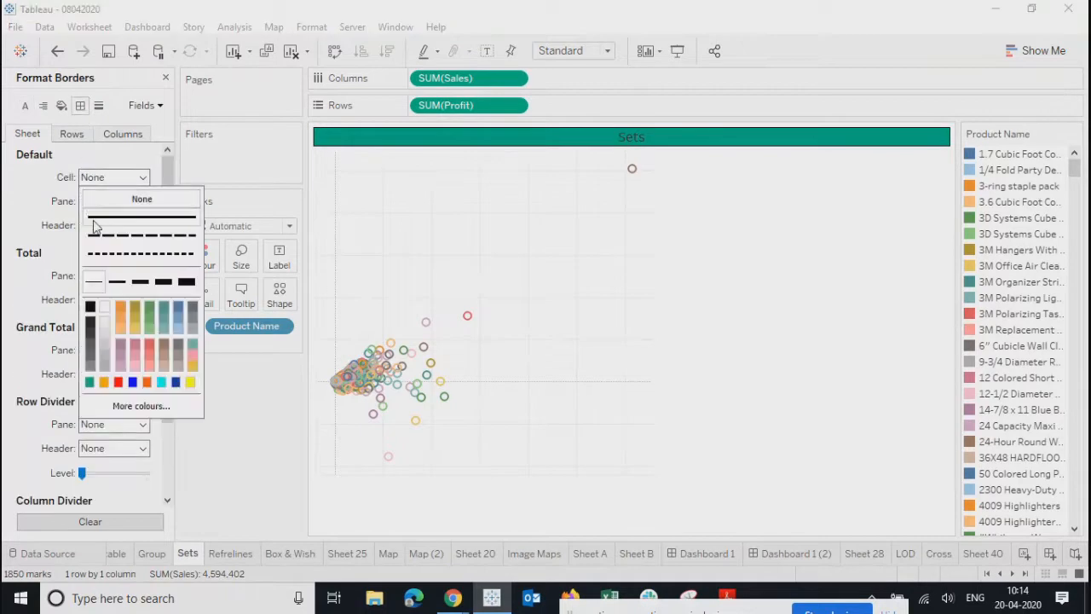
click(111, 180)
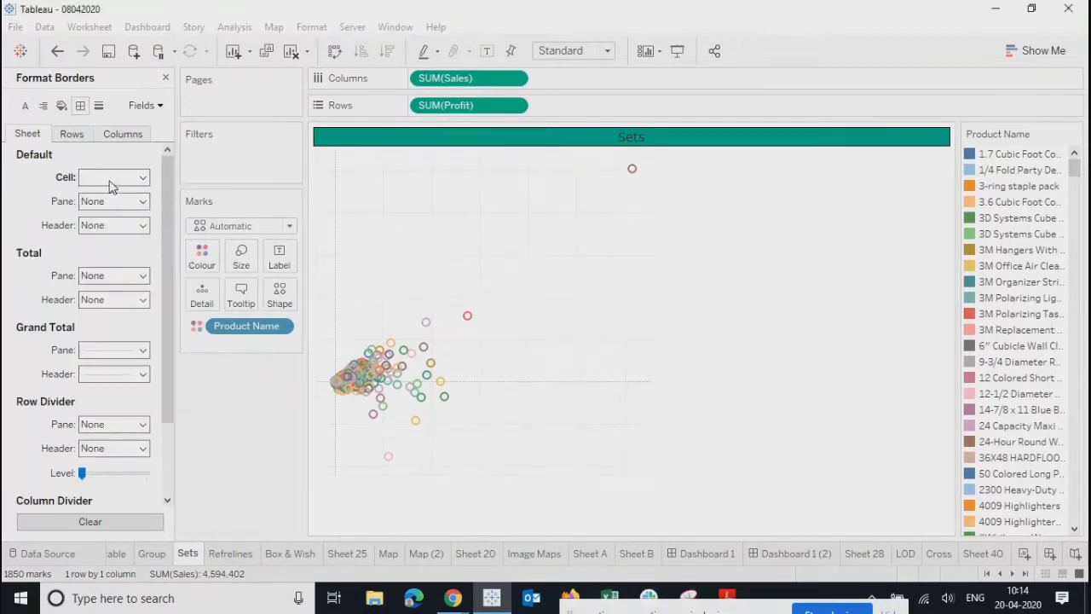
click(89, 179)
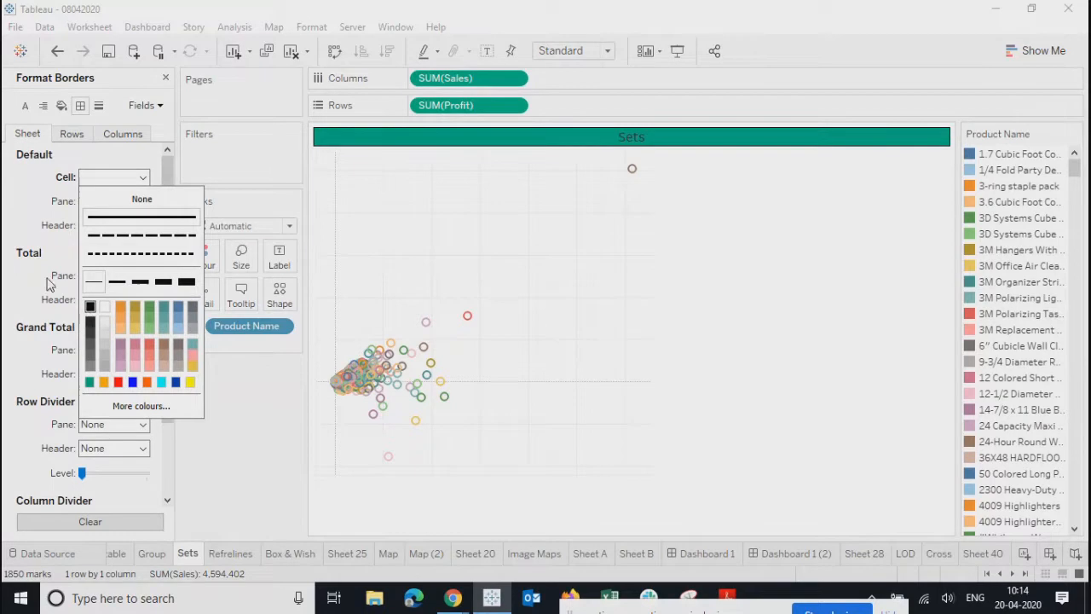
click(92, 217)
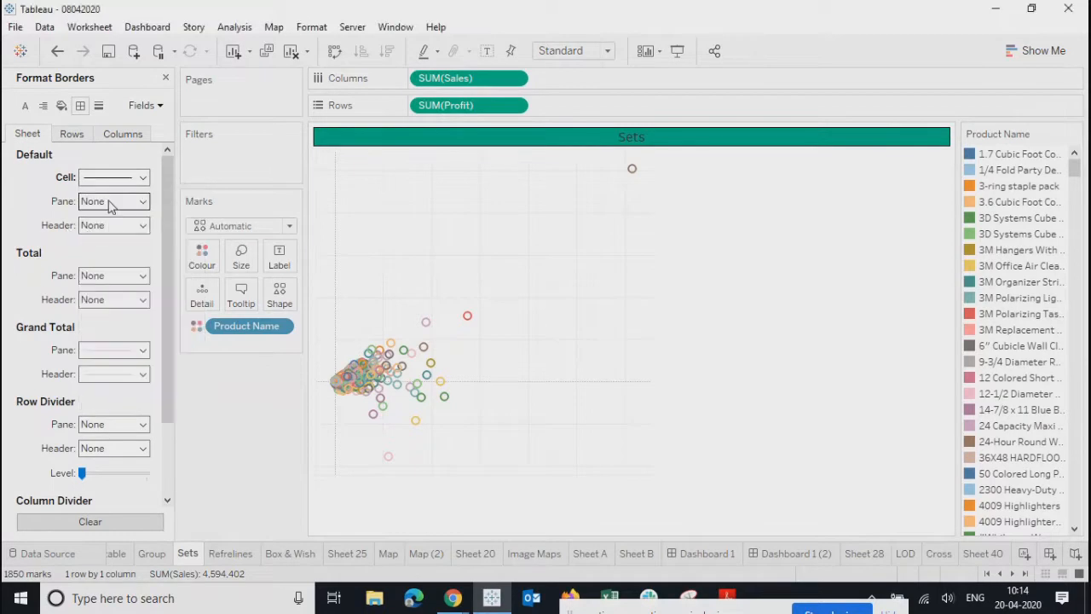
click(109, 204)
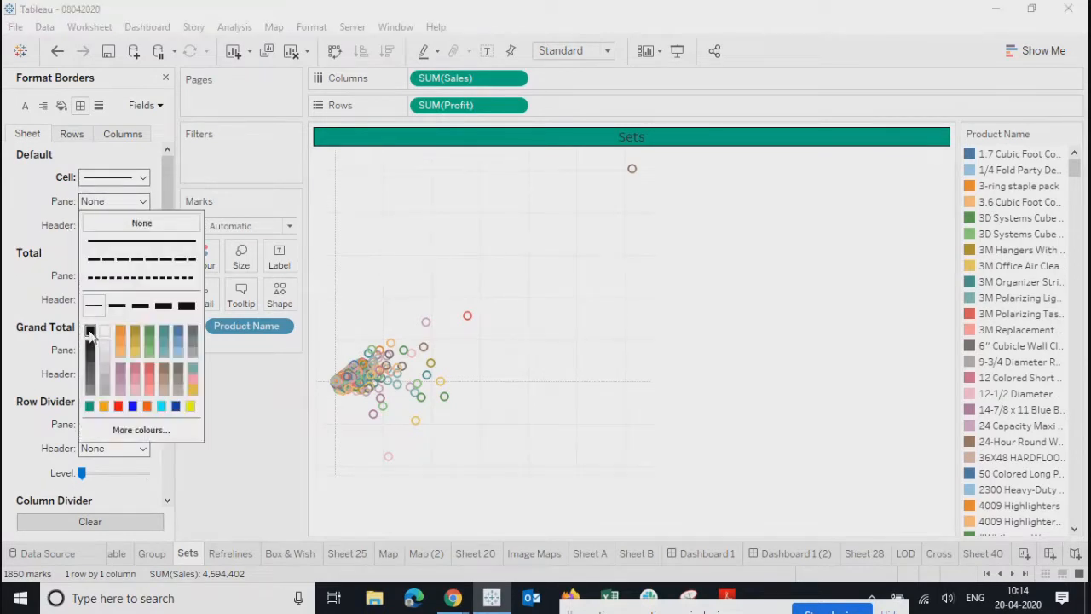
click(103, 206)
- Give the headers, row dividers and column dividers solid border lines
click(97, 224)
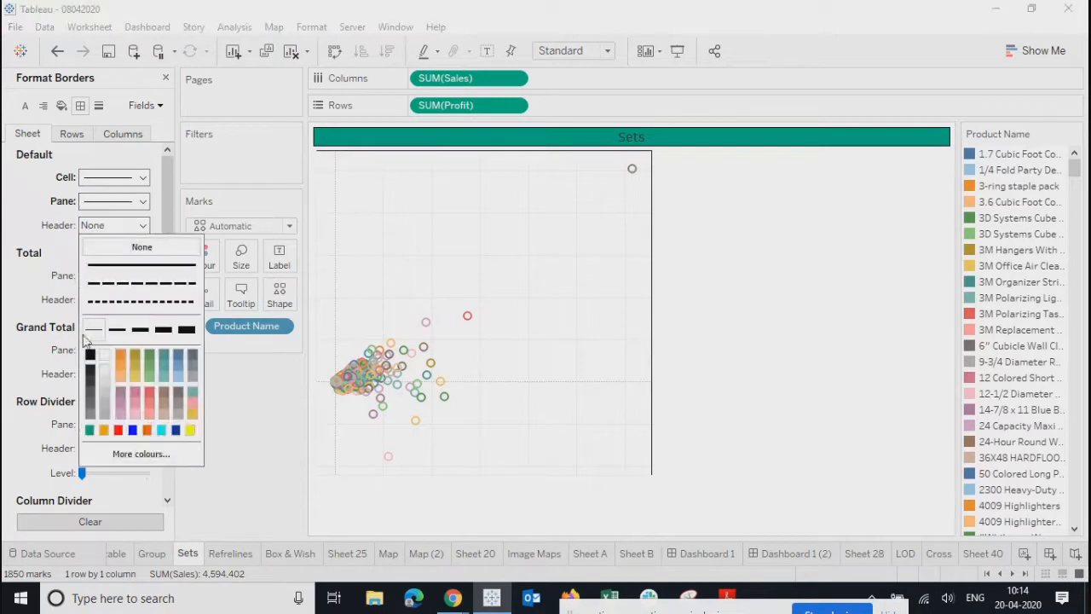
click(35, 298)
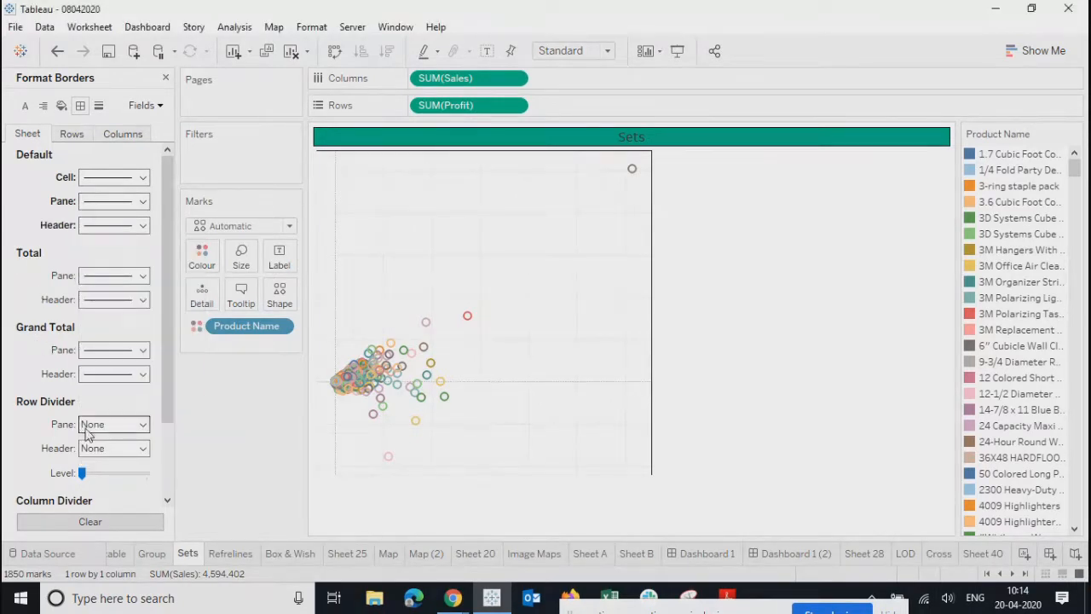
click(88, 428)
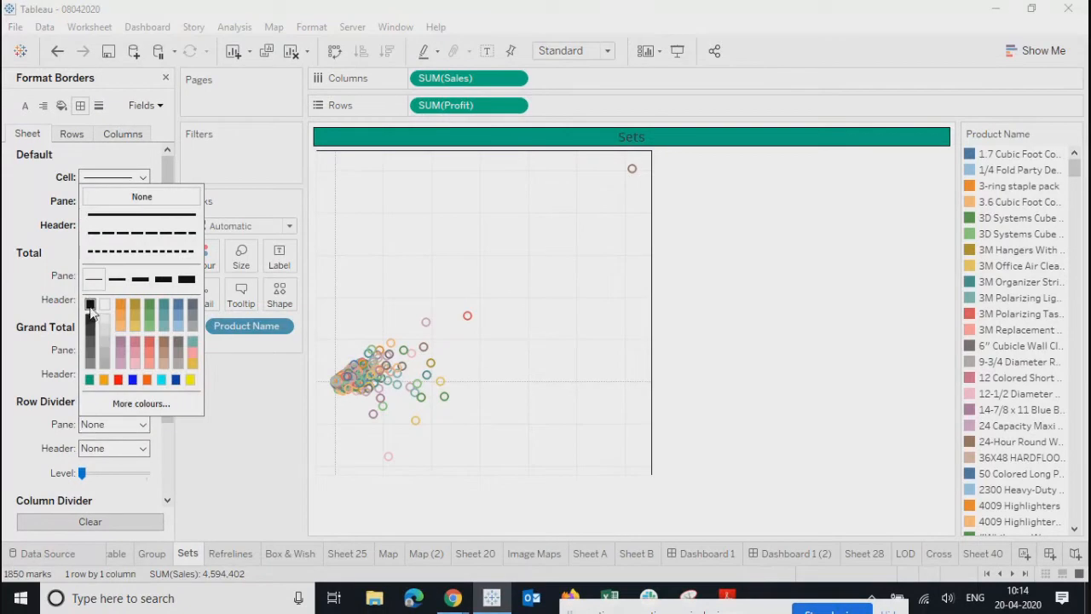
click(37, 354)
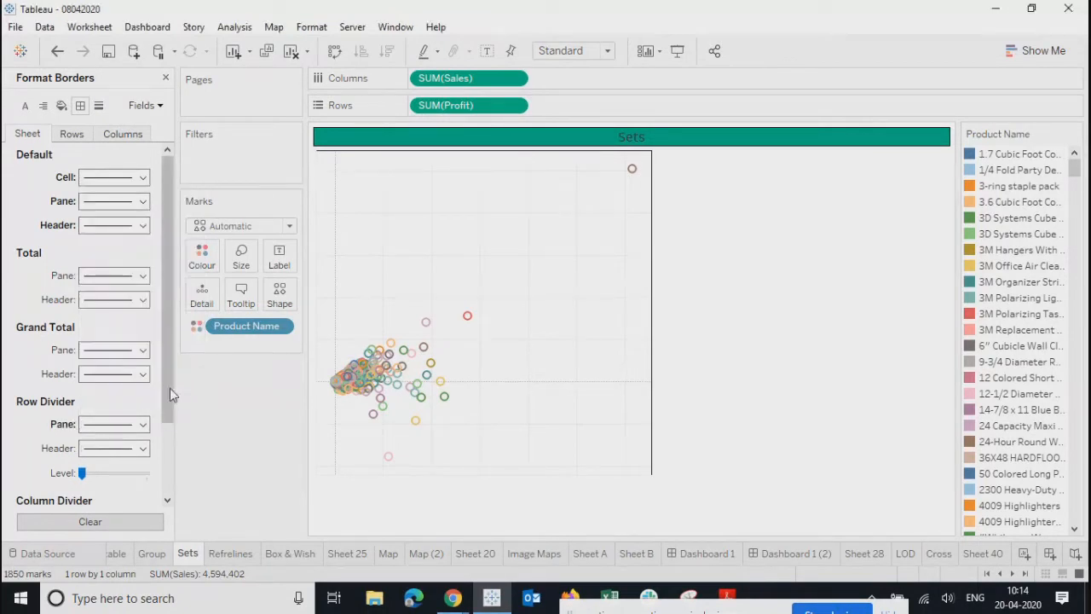
drag(168, 390, 178, 503)
click(115, 427)
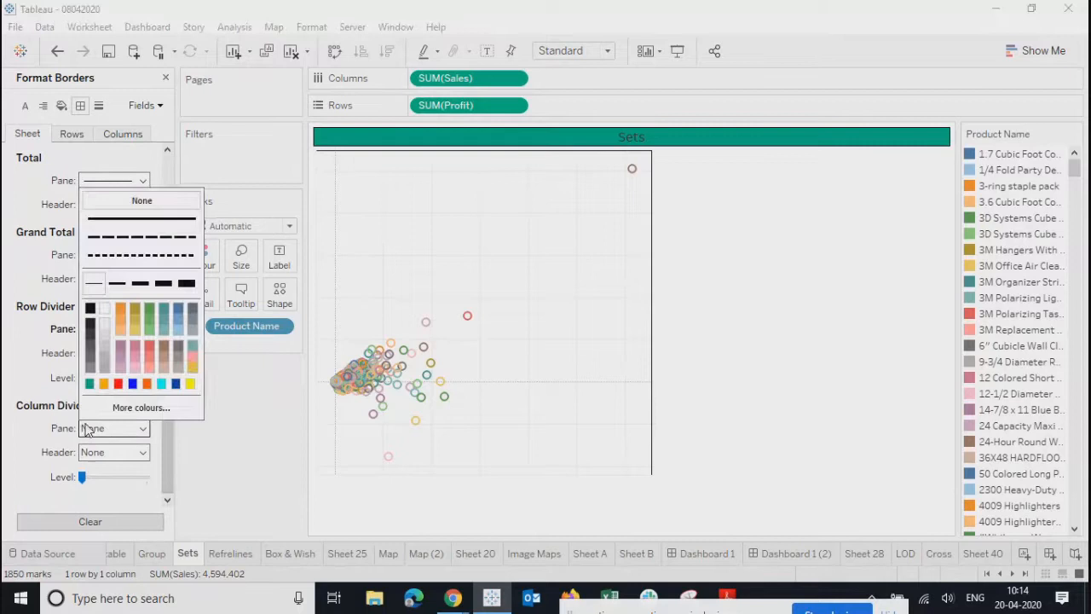
click(89, 309)
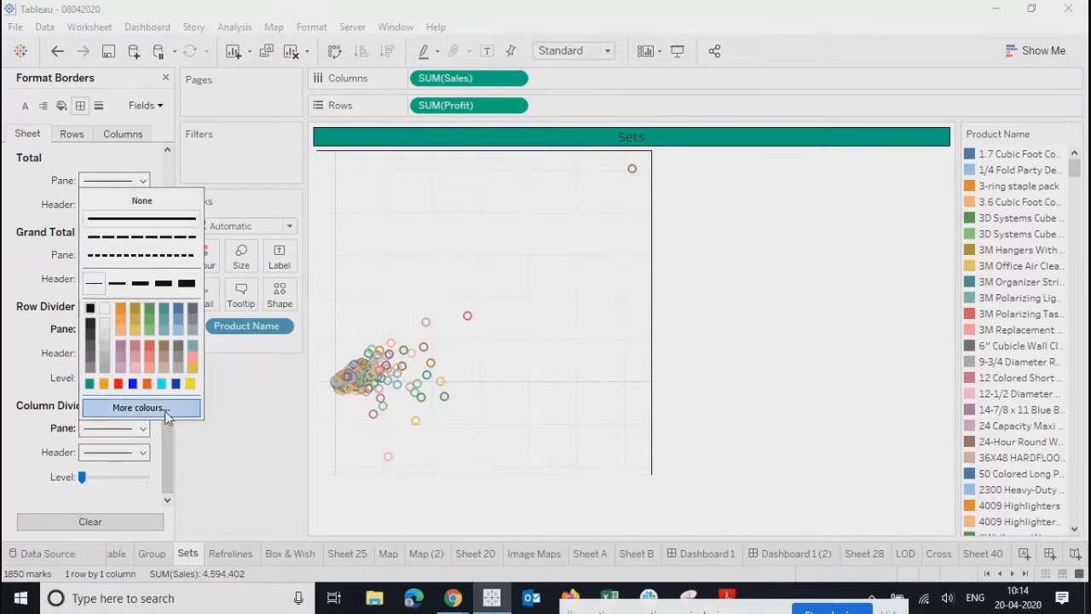
click(255, 444)
click(73, 135)
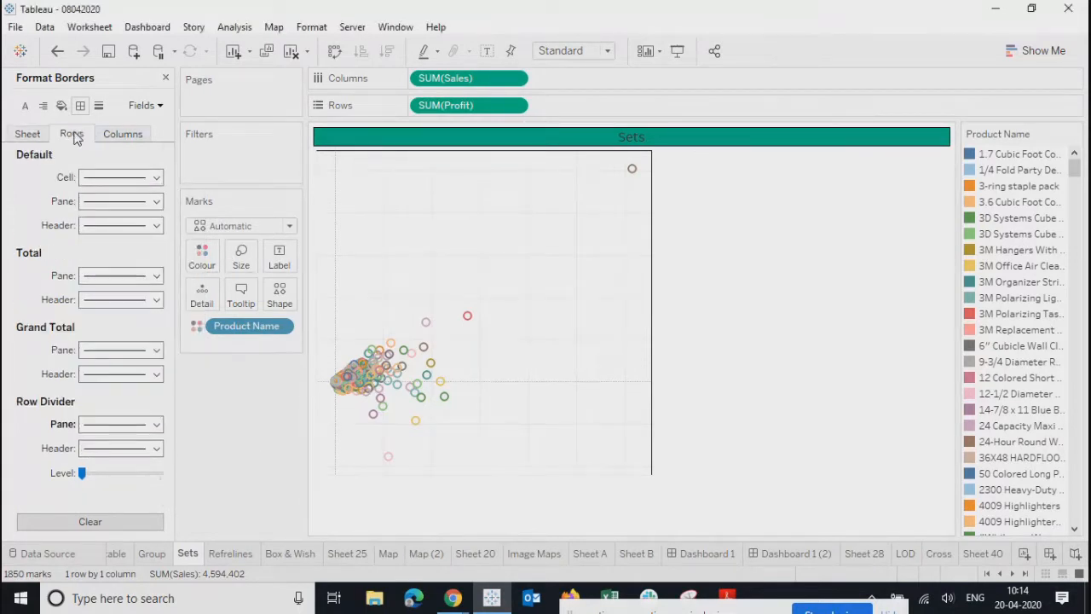
click(30, 136)
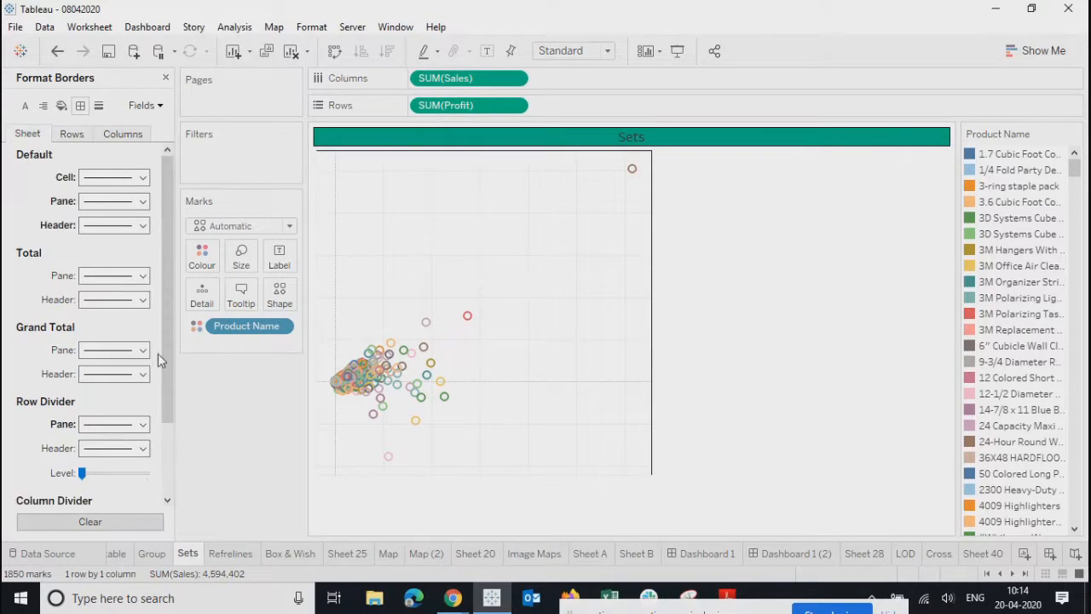
drag(170, 364, 170, 458)
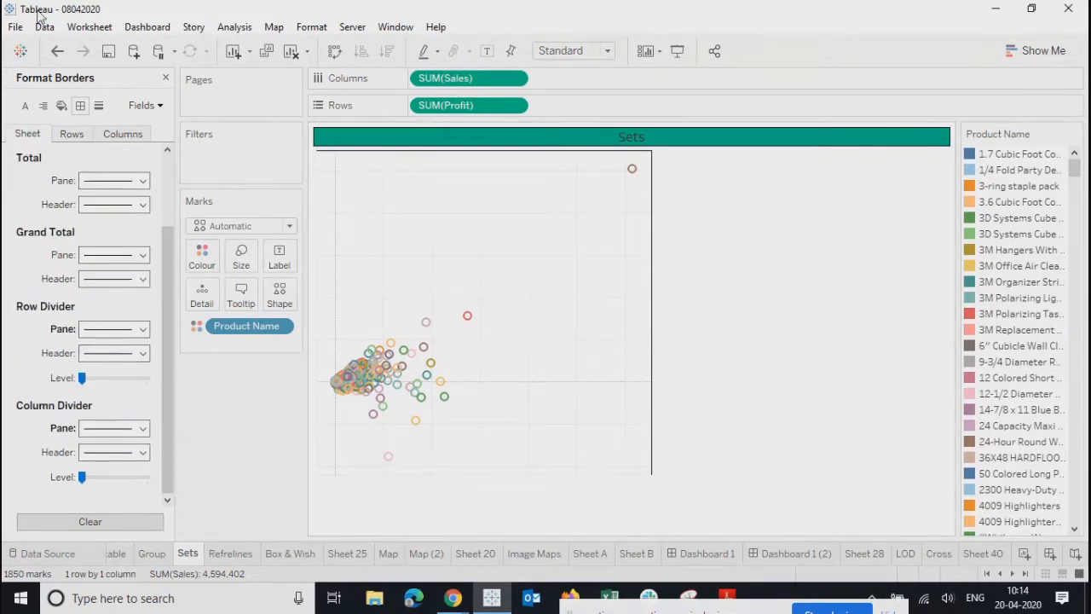
- Style the Sets lines: dark dotted zero lines, drop lines, and thin solid black axis rulers
click(98, 105)
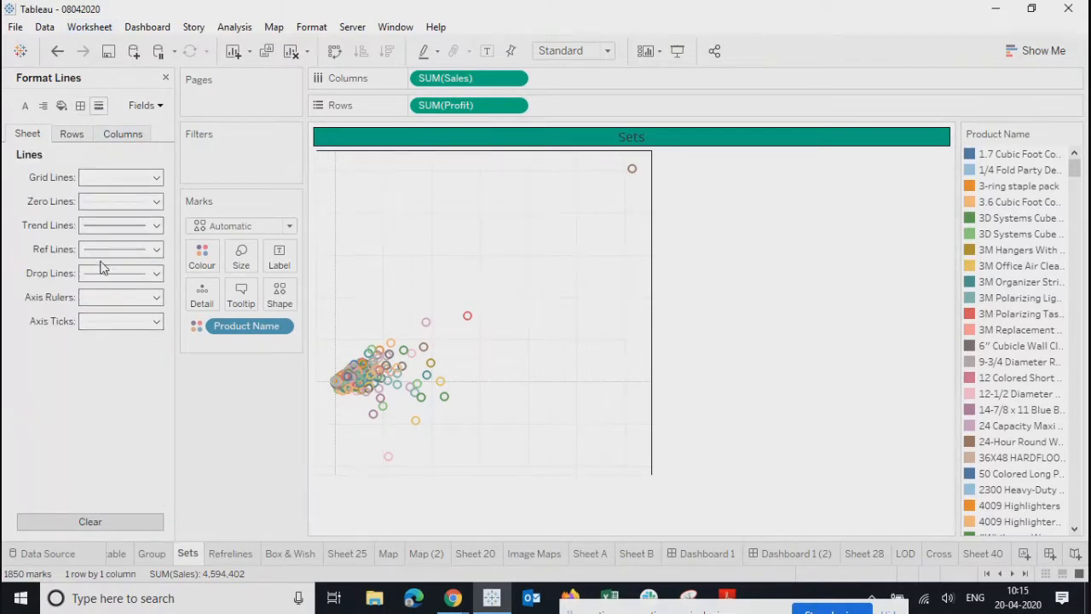
click(99, 203)
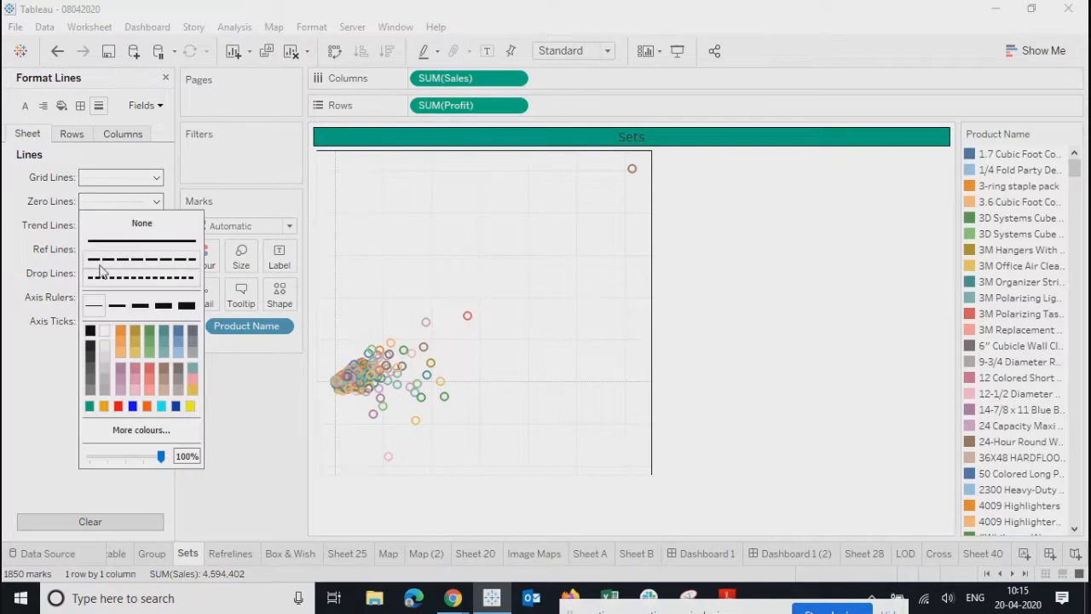
click(91, 331)
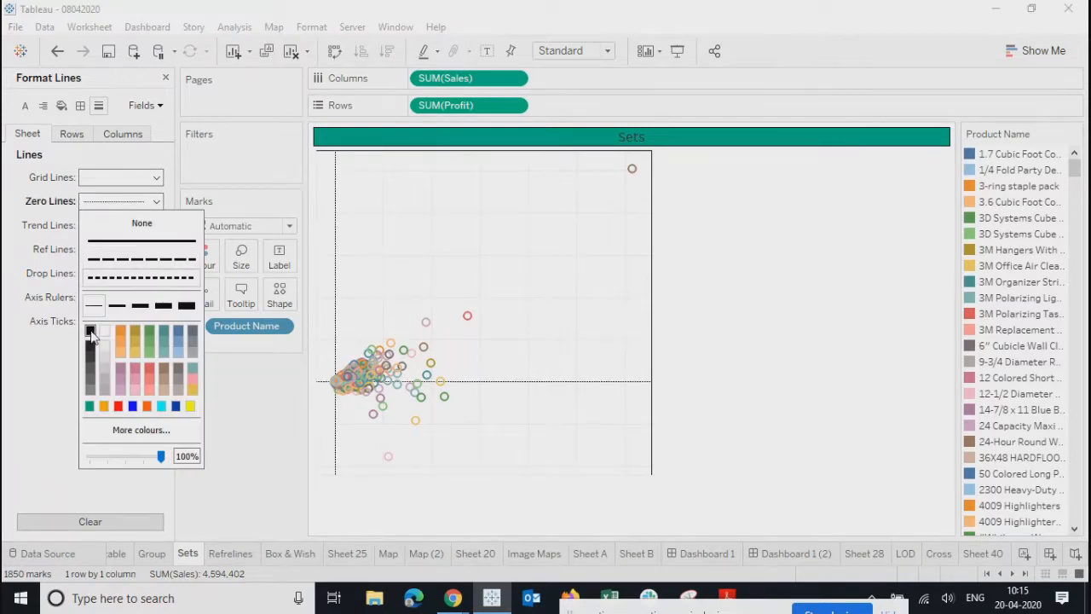
click(40, 194)
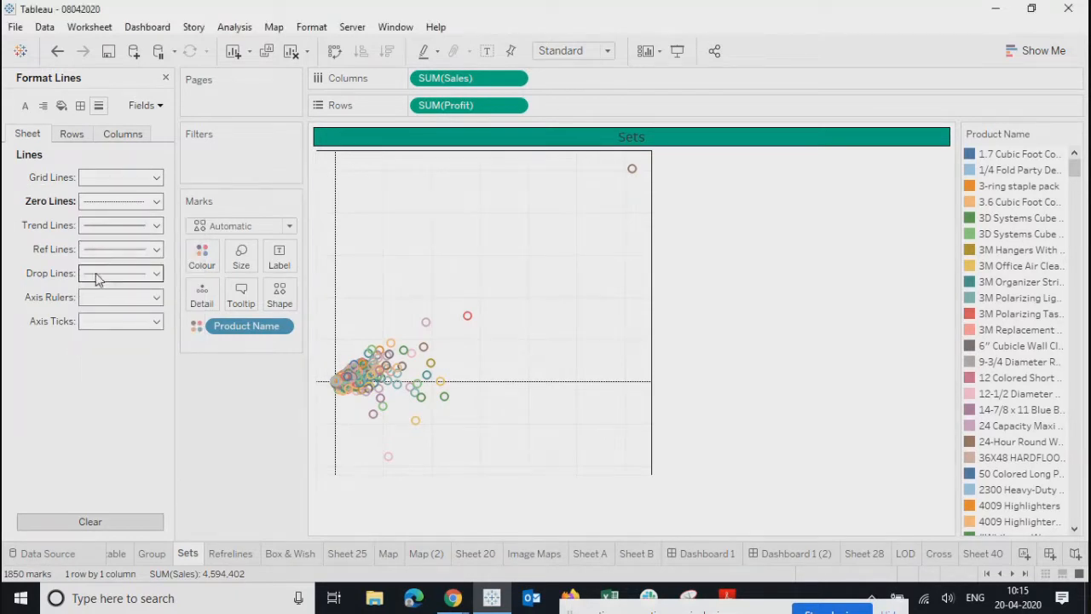
click(93, 274)
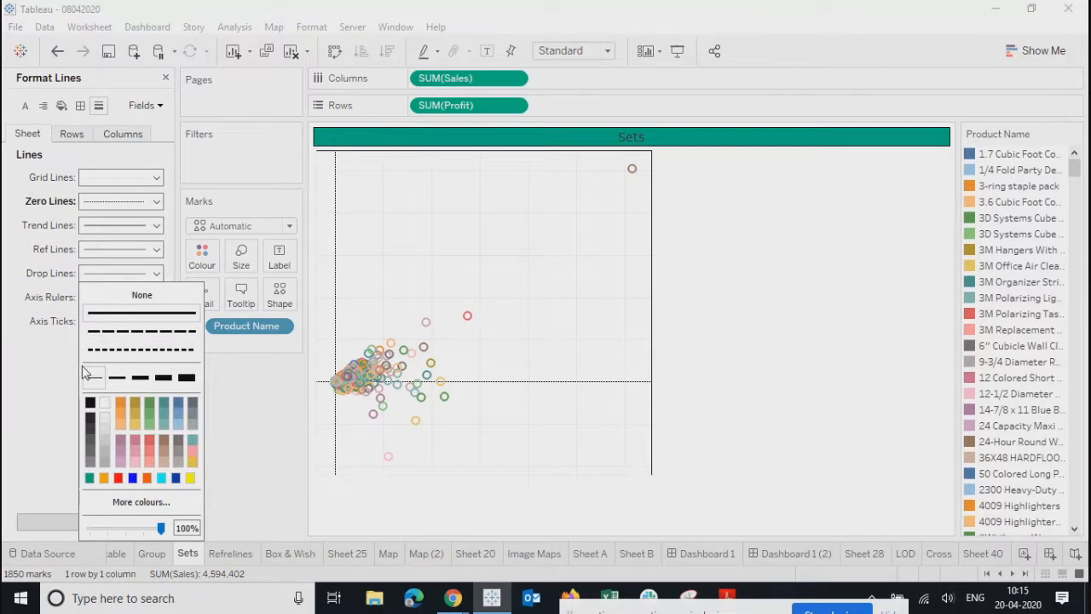
click(30, 372)
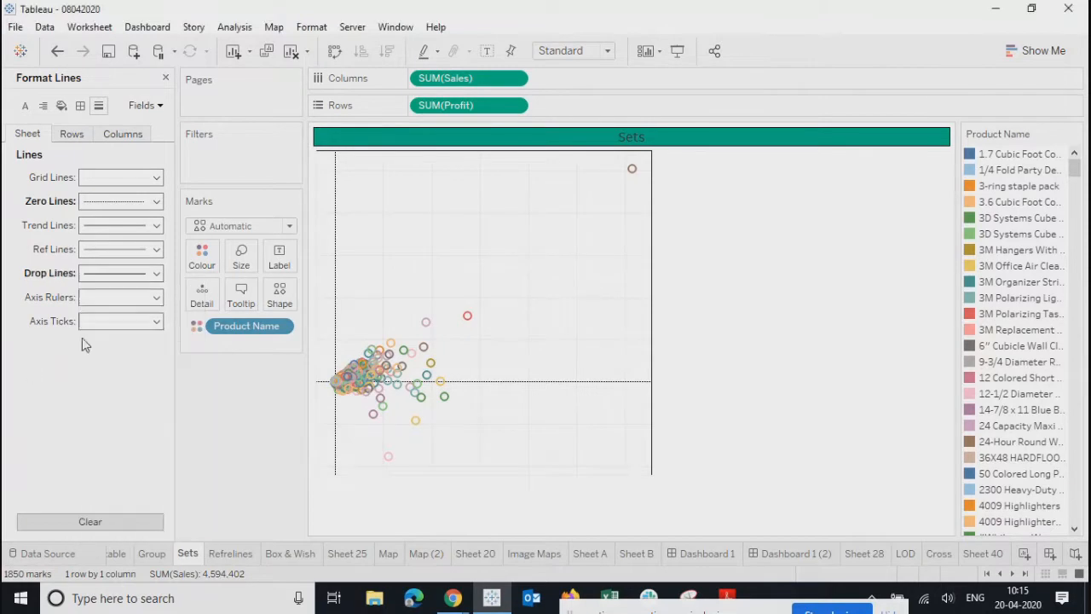
click(88, 298)
click(92, 403)
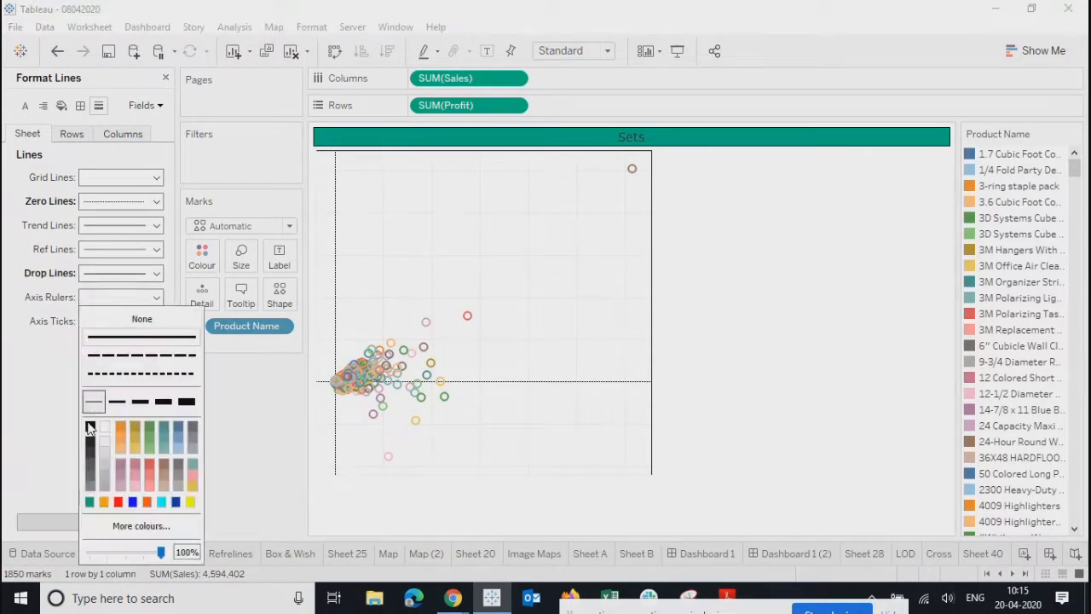
click(90, 429)
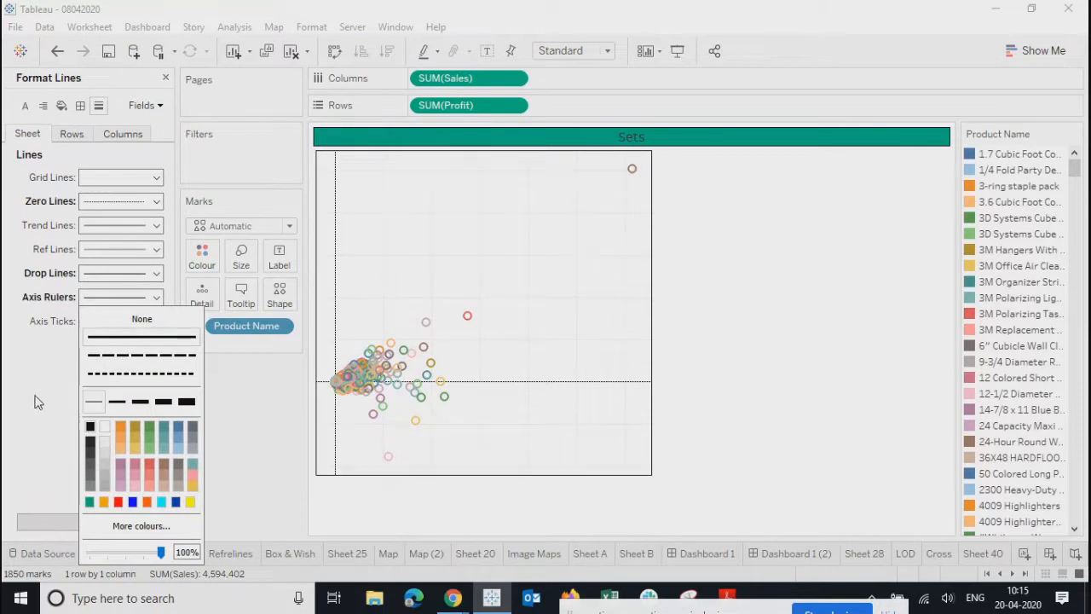
click(716, 349)
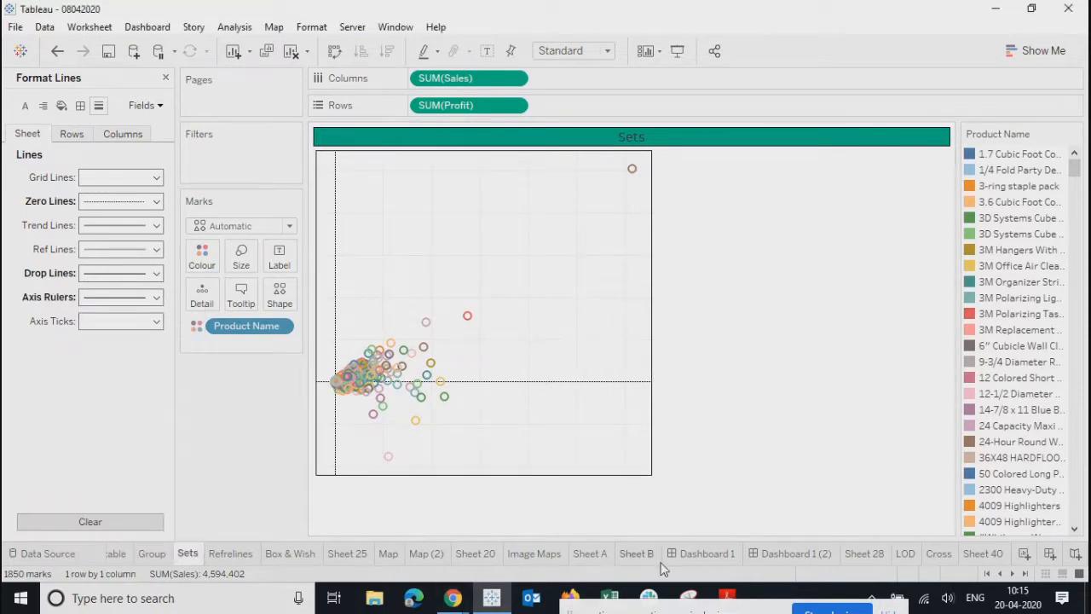
- Return to Dashboard 1 (2) and close the line formatting pane
click(792, 554)
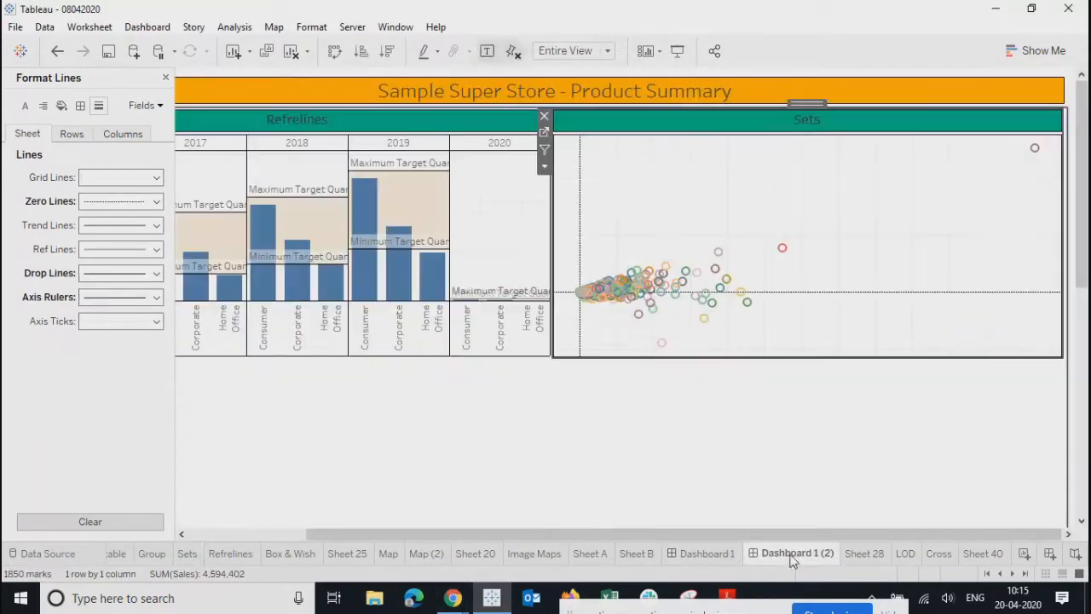
click(797, 424)
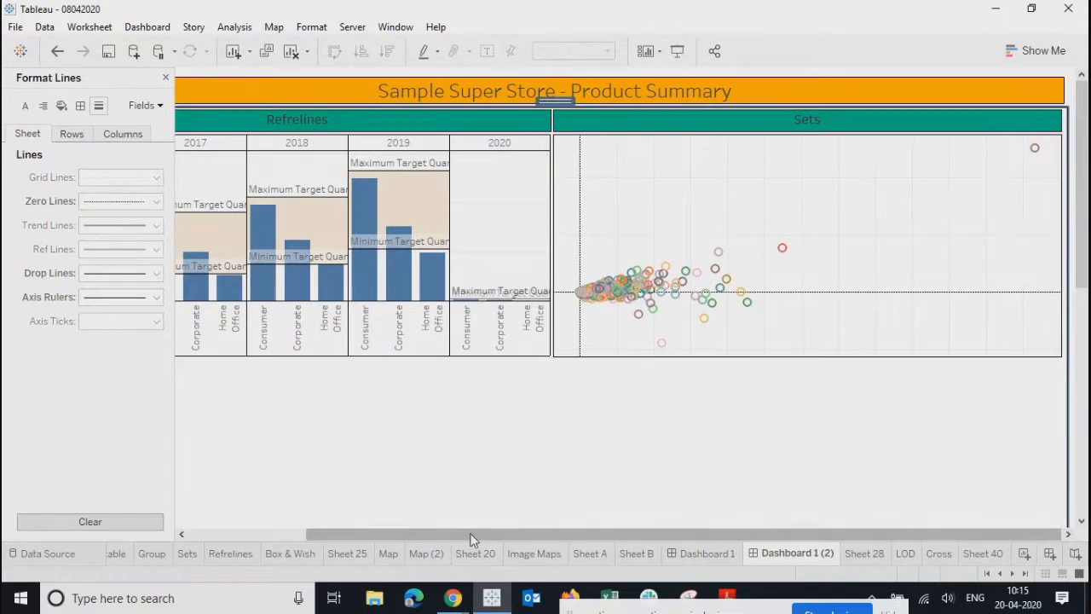
drag(471, 537, 238, 533)
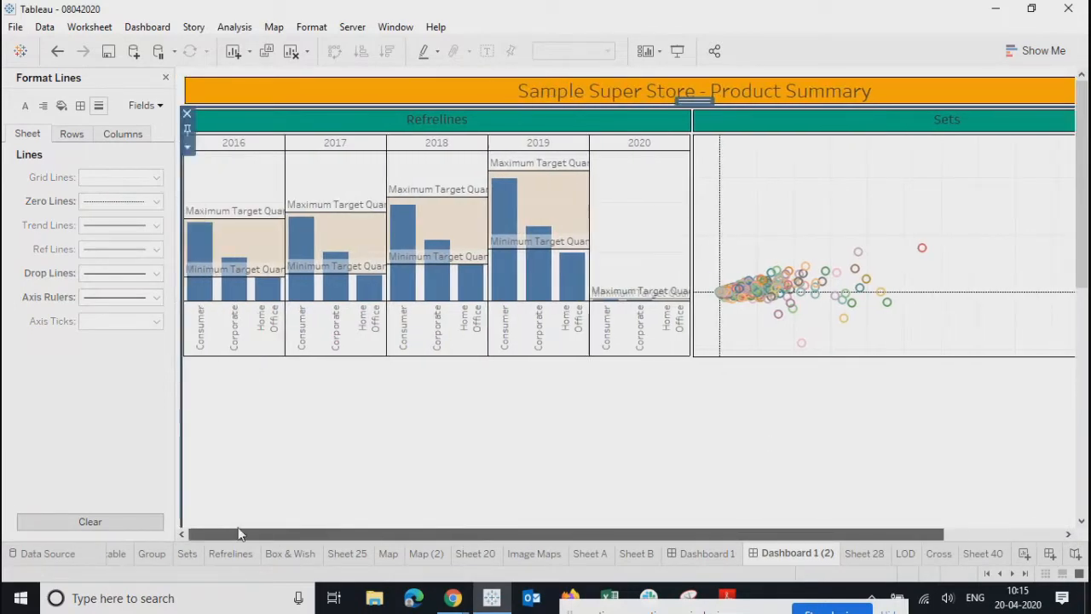
scroll(375, 426, down, 1)
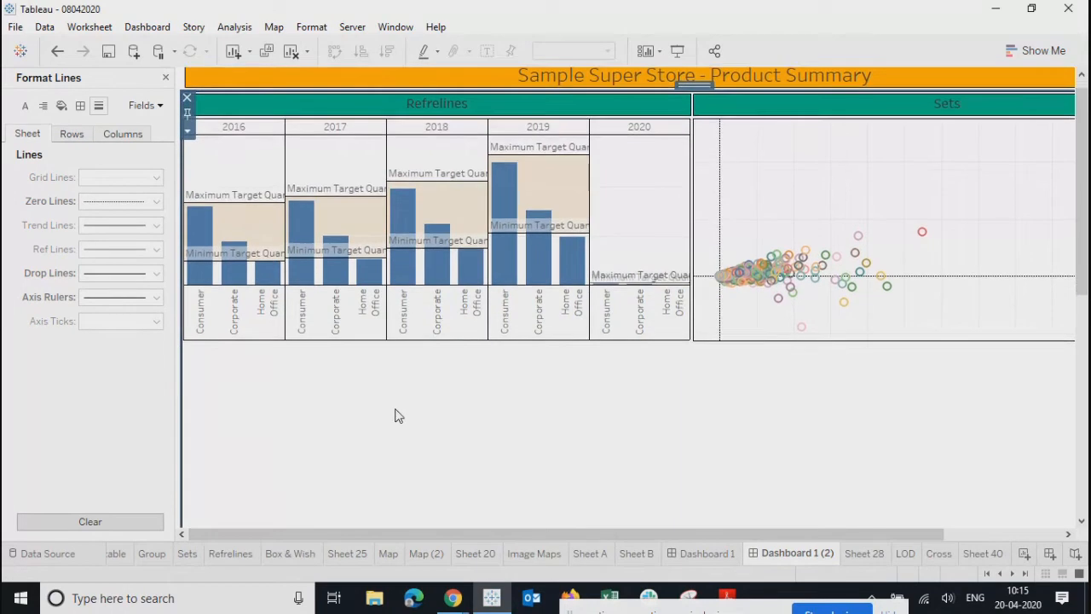
click(166, 77)
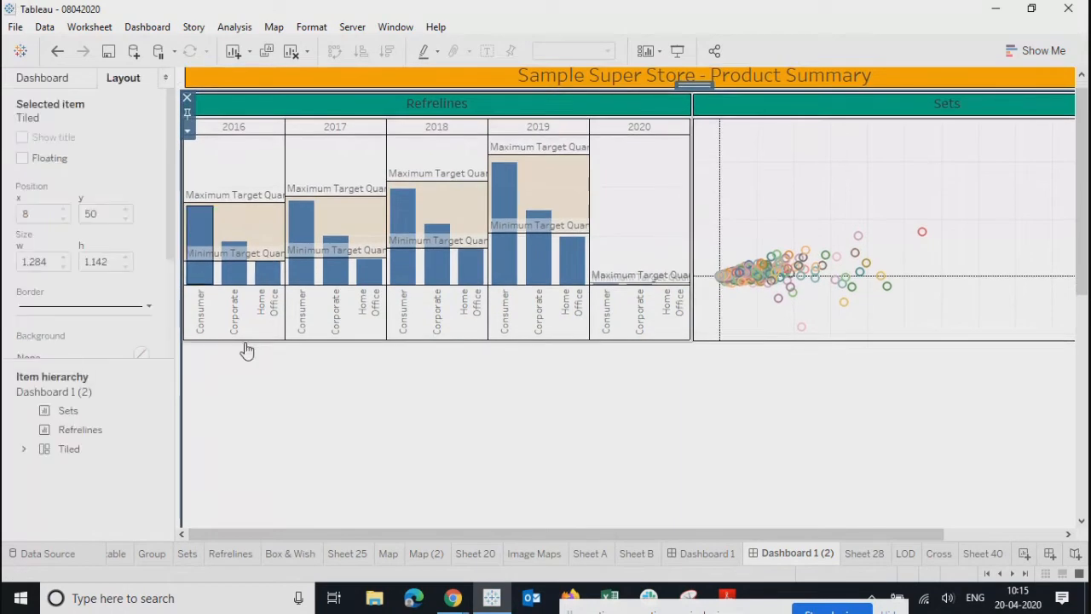
- Browse Sheet 20, Image Maps, Sheet A, Sheet B and Dashboard 1, then return to Dashboard 1 (2)
click(473, 553)
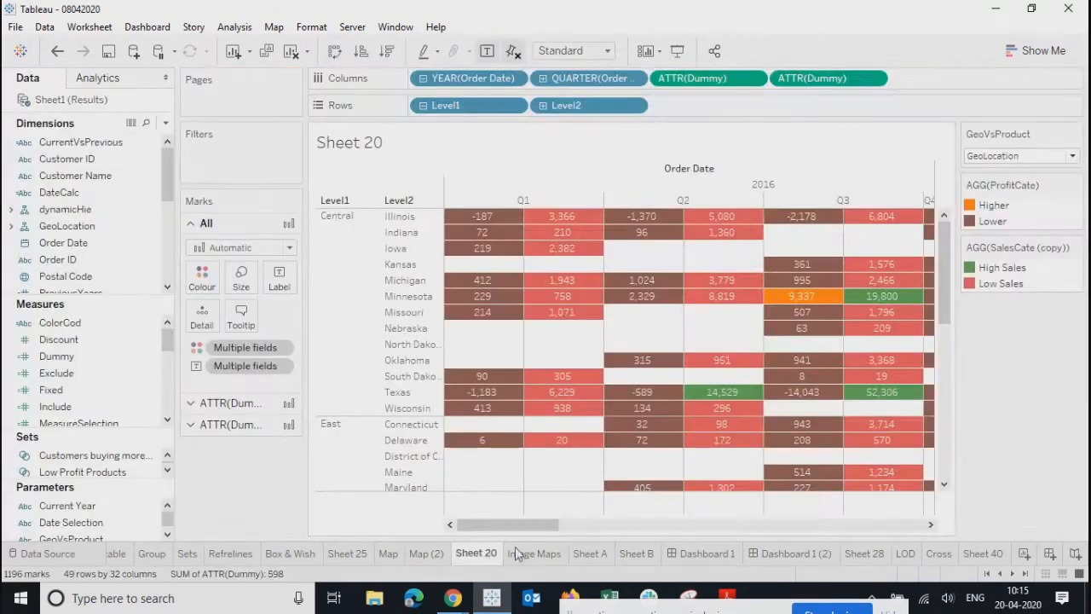
click(534, 553)
click(595, 555)
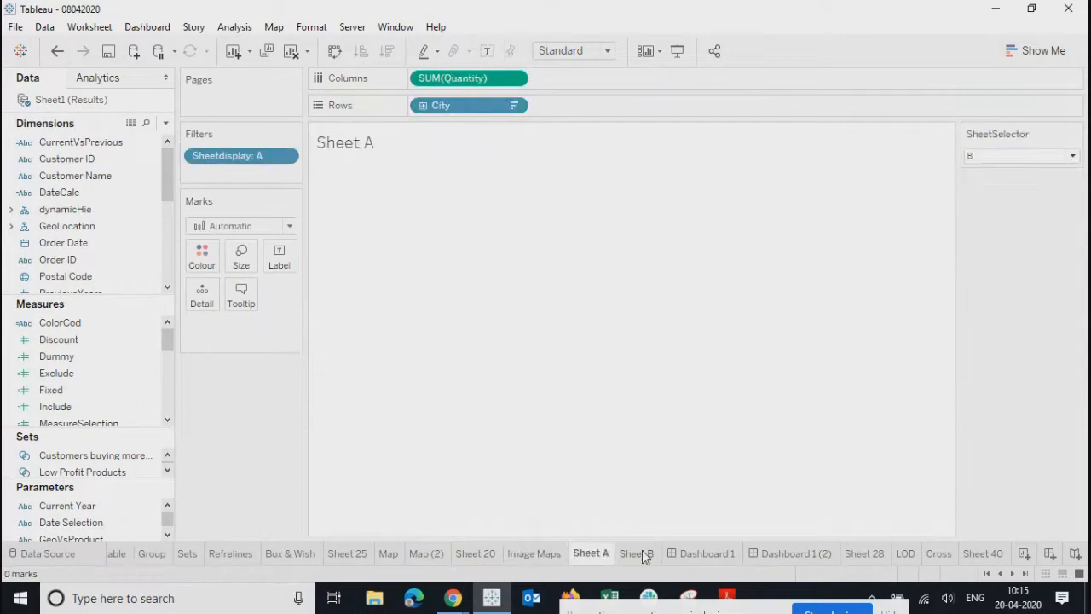
mouse_move(644, 555)
click(641, 554)
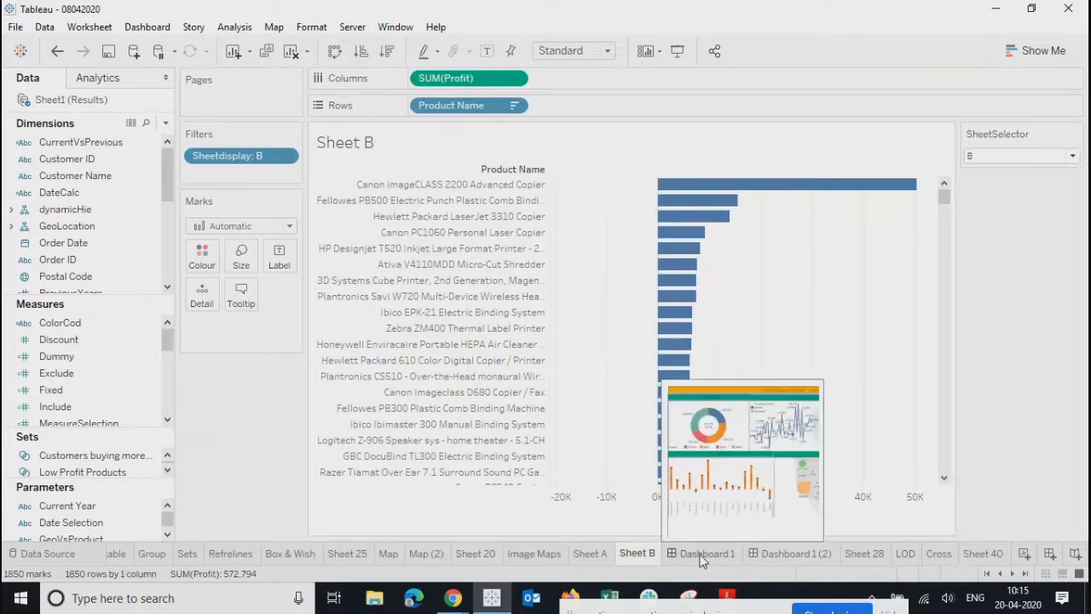
click(700, 555)
click(777, 555)
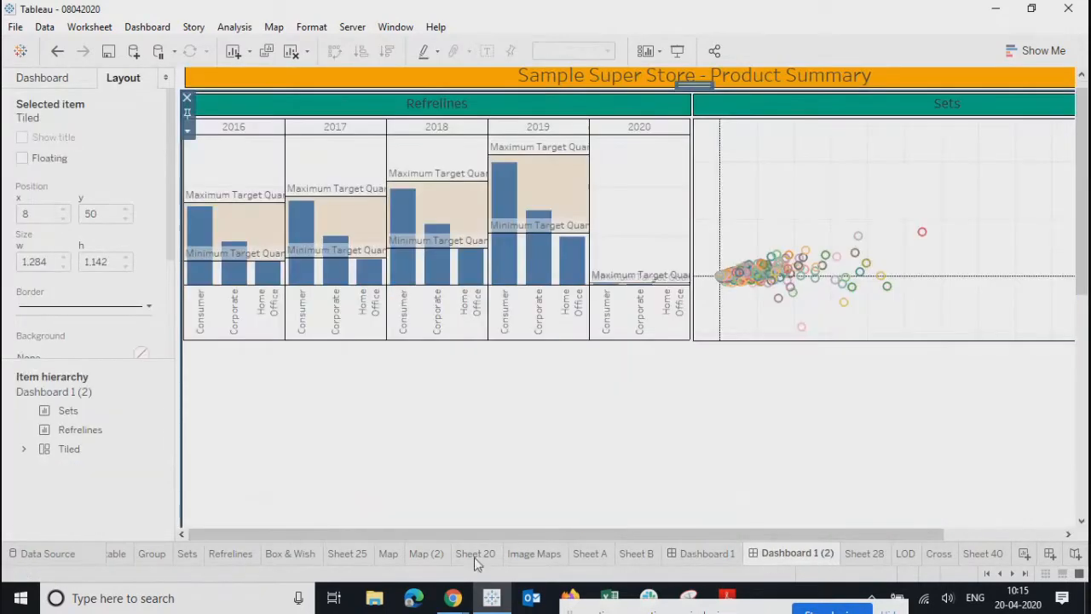
- Look through Box & Wish, Refrelines, Sets, Group, CRoss table and Dual, then return to Dashboard 1 (2)
click(294, 555)
click(223, 553)
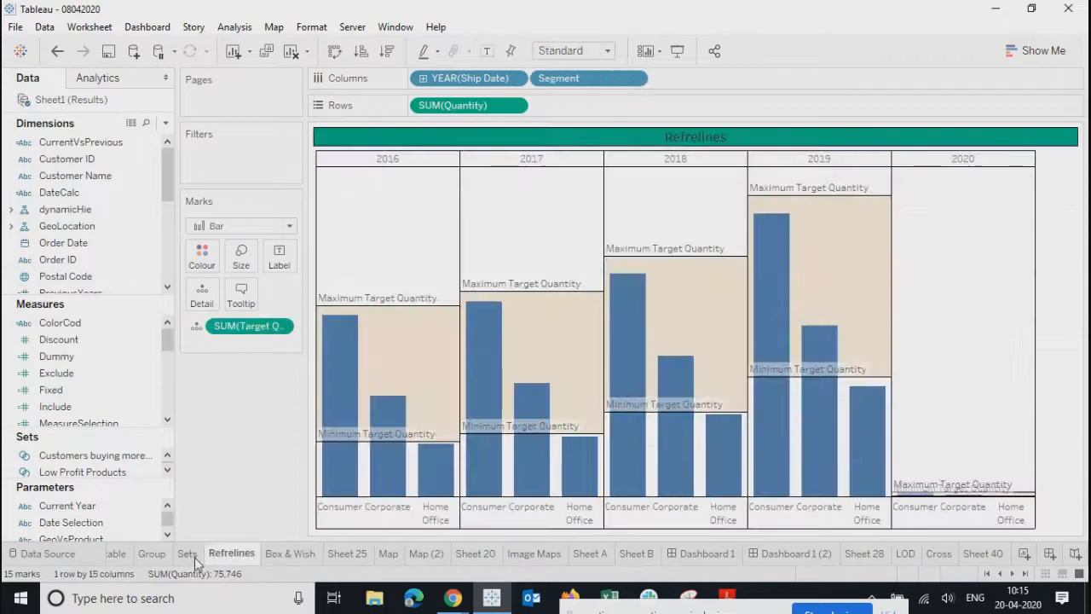
click(182, 555)
click(153, 555)
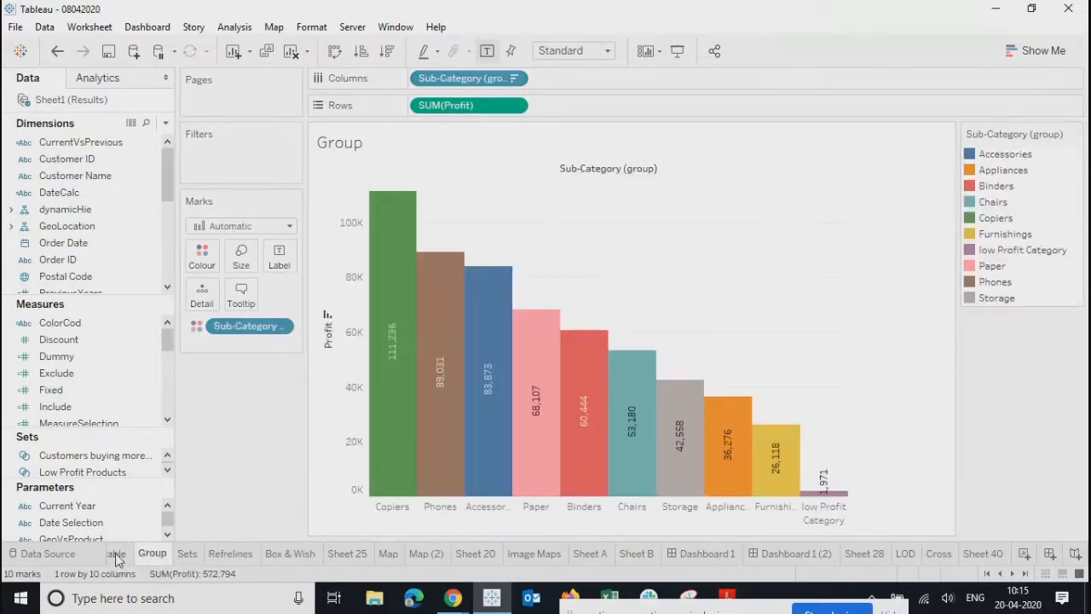
click(116, 555)
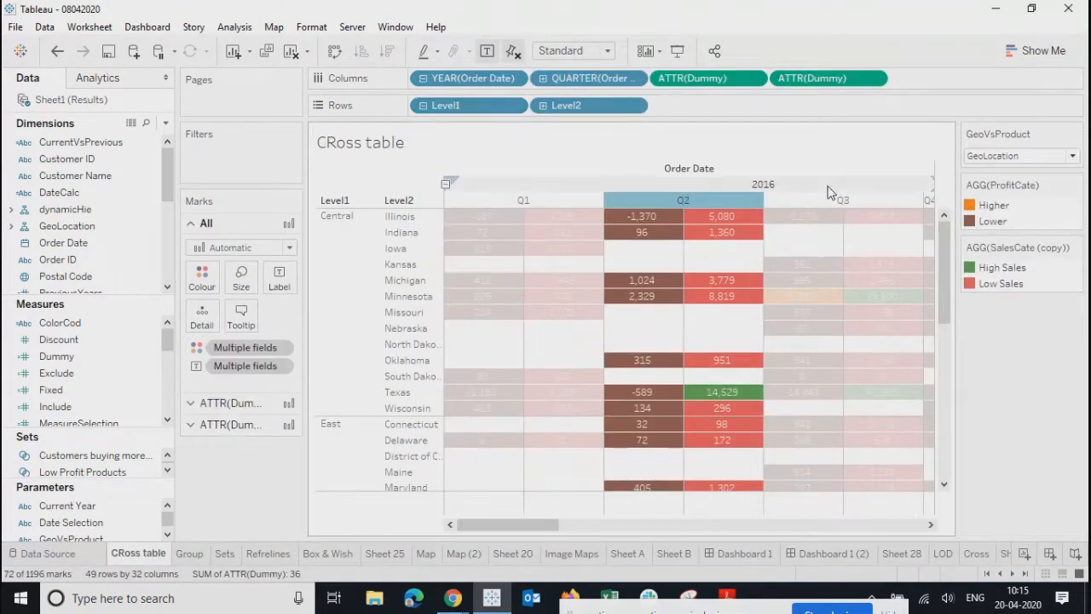
click(989, 574)
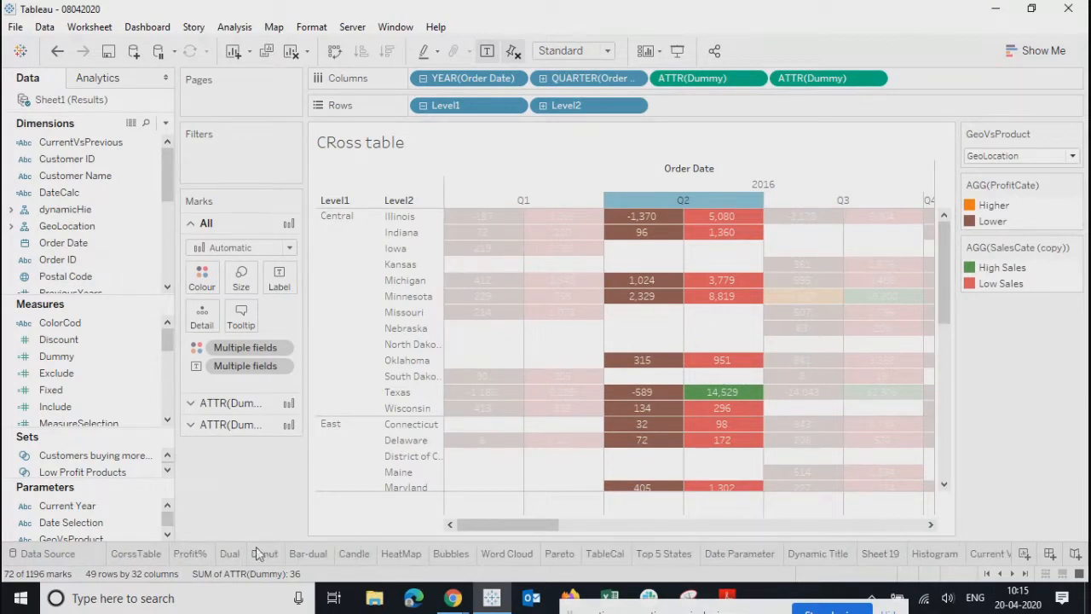
click(229, 553)
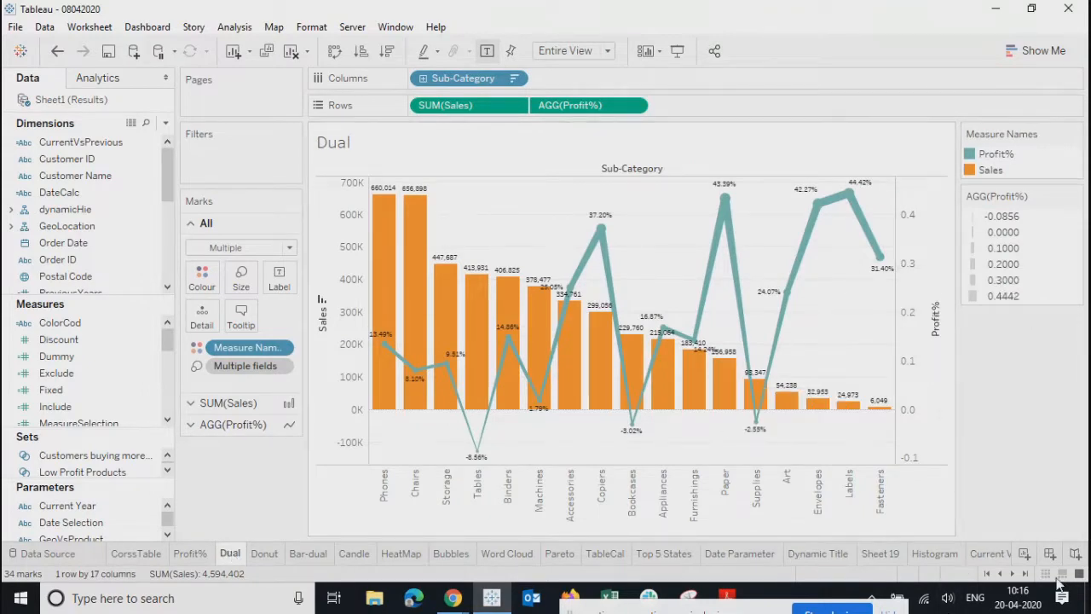
click(1027, 574)
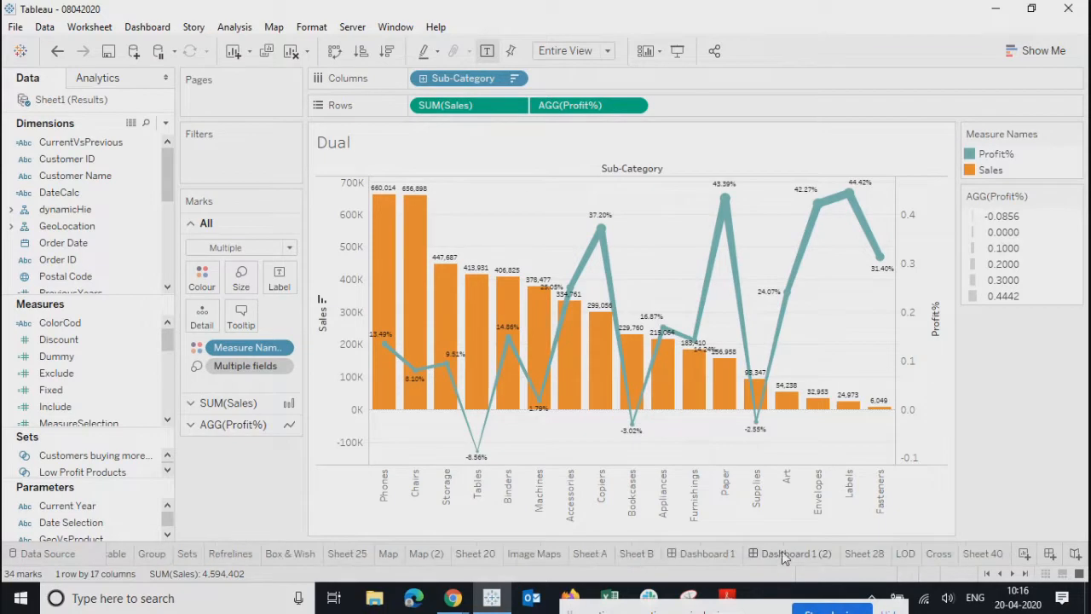
click(784, 554)
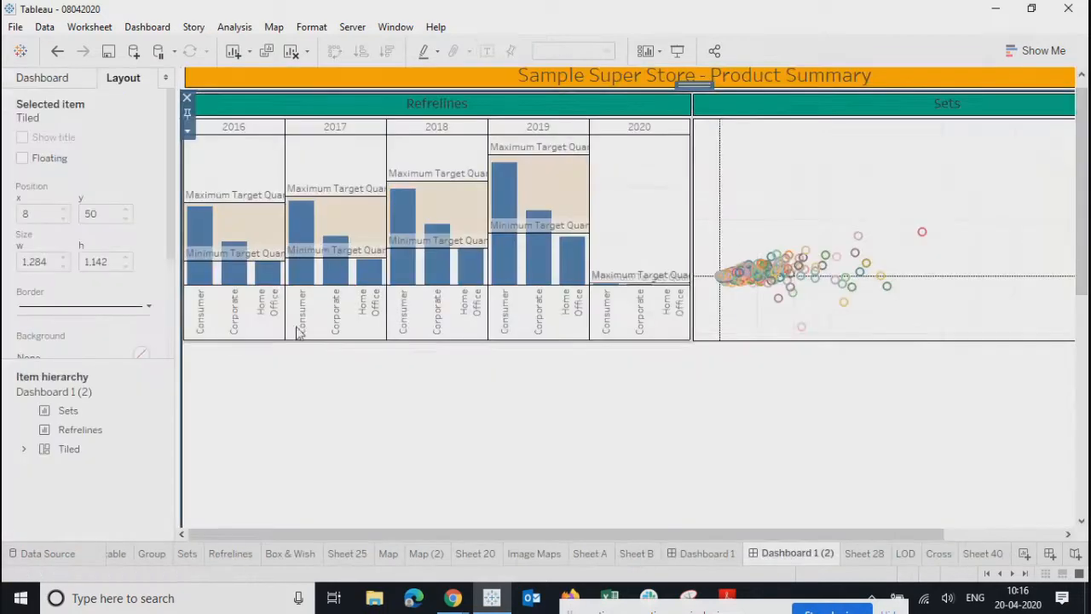
- Add the Dual chart below the charts and remove its Profit% and Measure Names legends
click(43, 77)
scroll(128, 290, down, 5)
drag(56, 253, 253, 384)
click(772, 456)
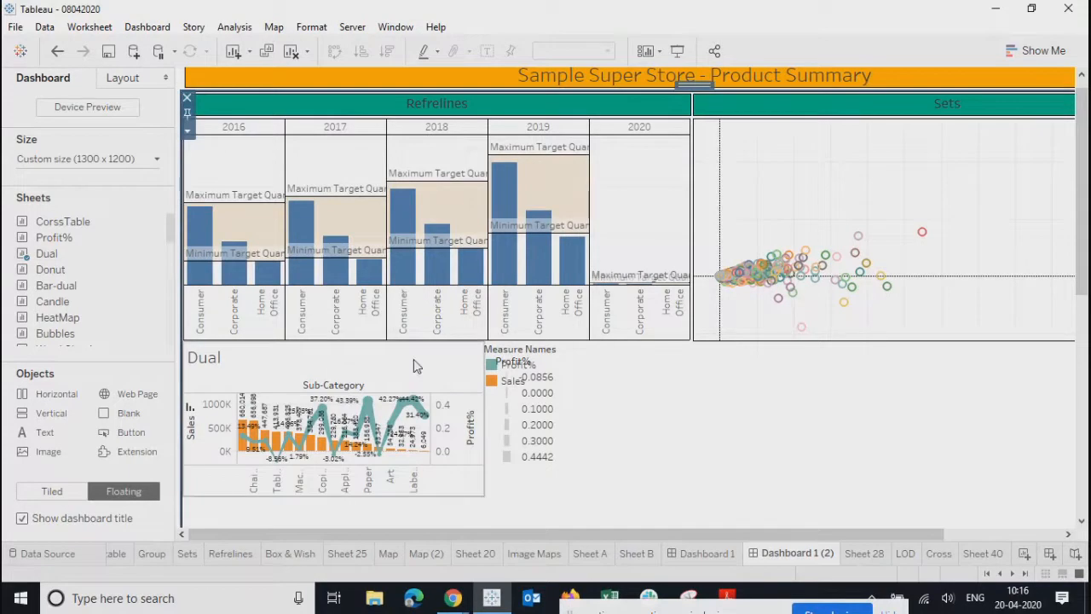
click(503, 423)
click(616, 359)
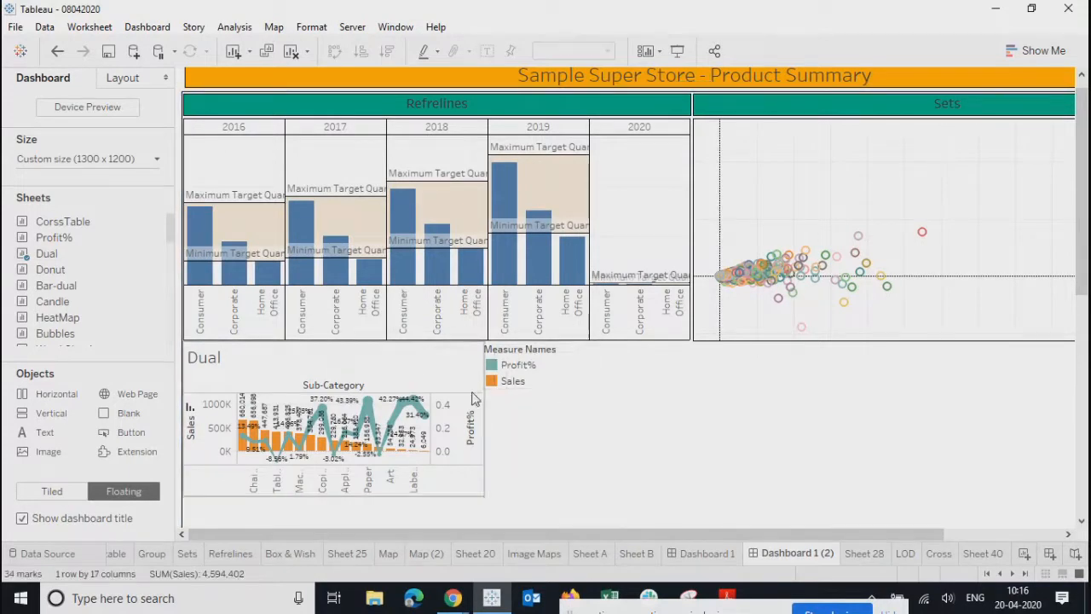
click(562, 379)
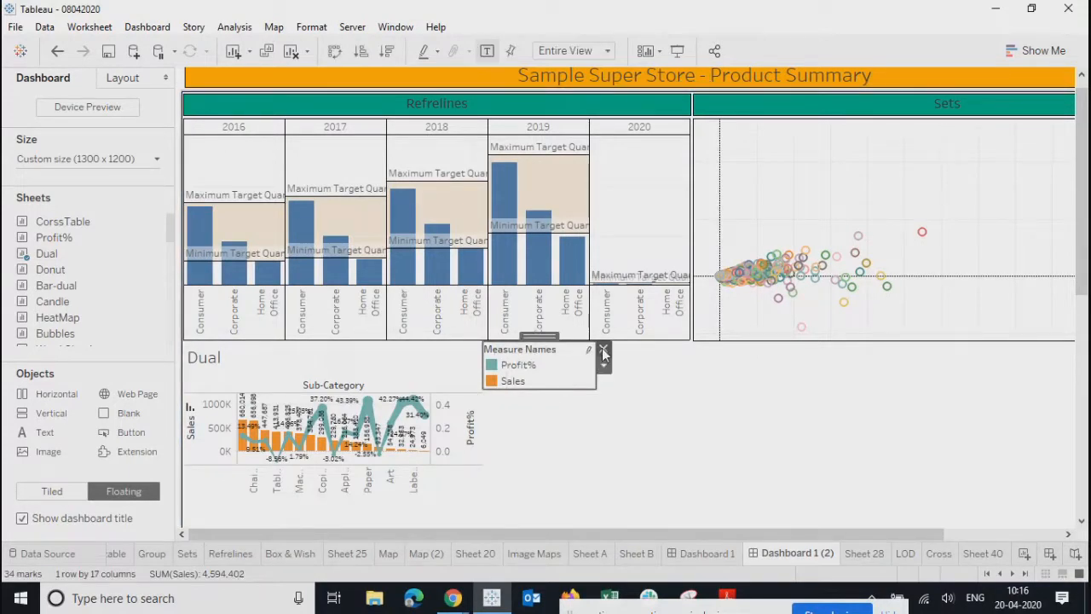
click(602, 349)
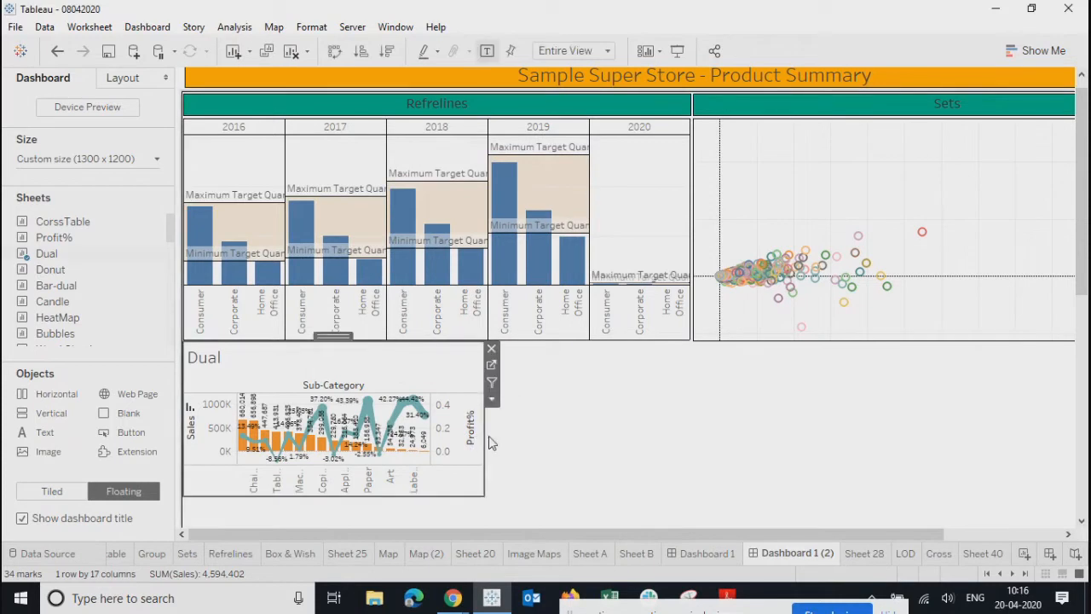
- Widen the Dual chart and drag its bottom edge down to make it much taller
drag(490, 441, 691, 448)
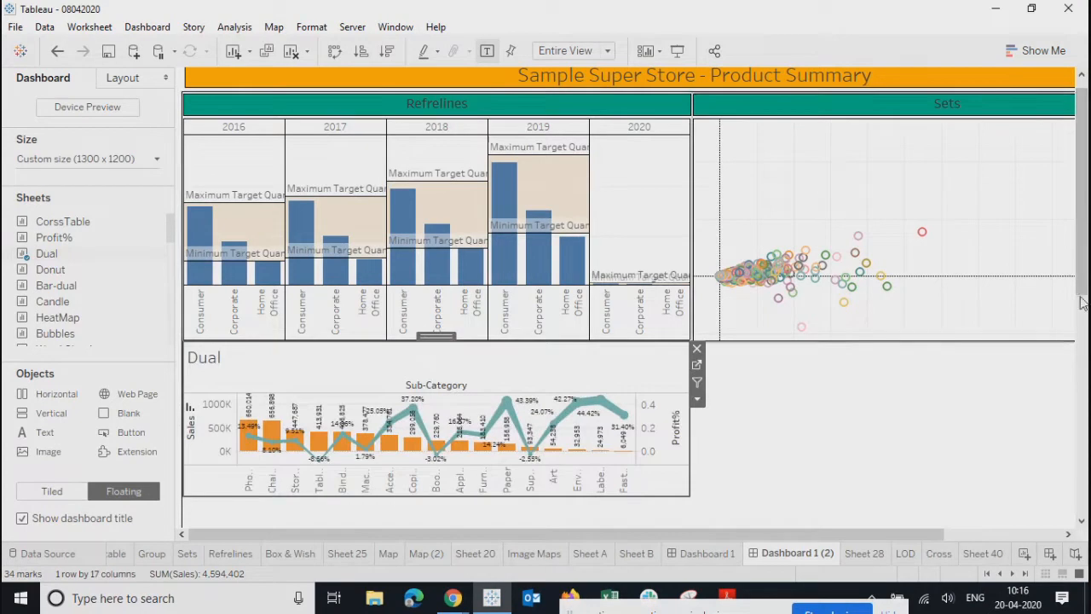
drag(1083, 271, 1082, 433)
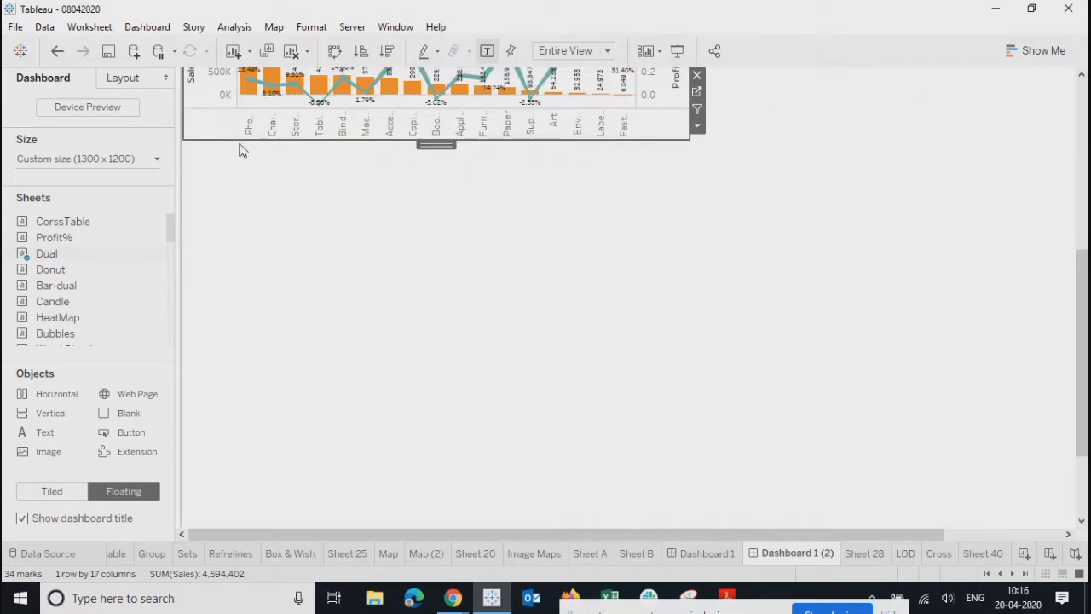
drag(238, 140, 236, 288)
scroll(610, 345, up, 3)
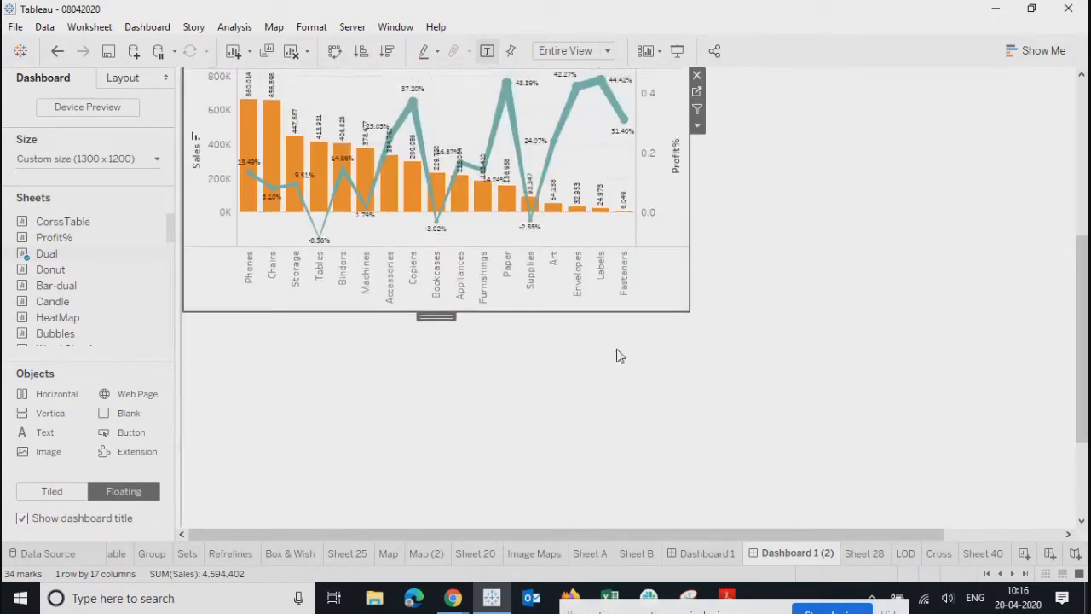
scroll(645, 402, up, 2)
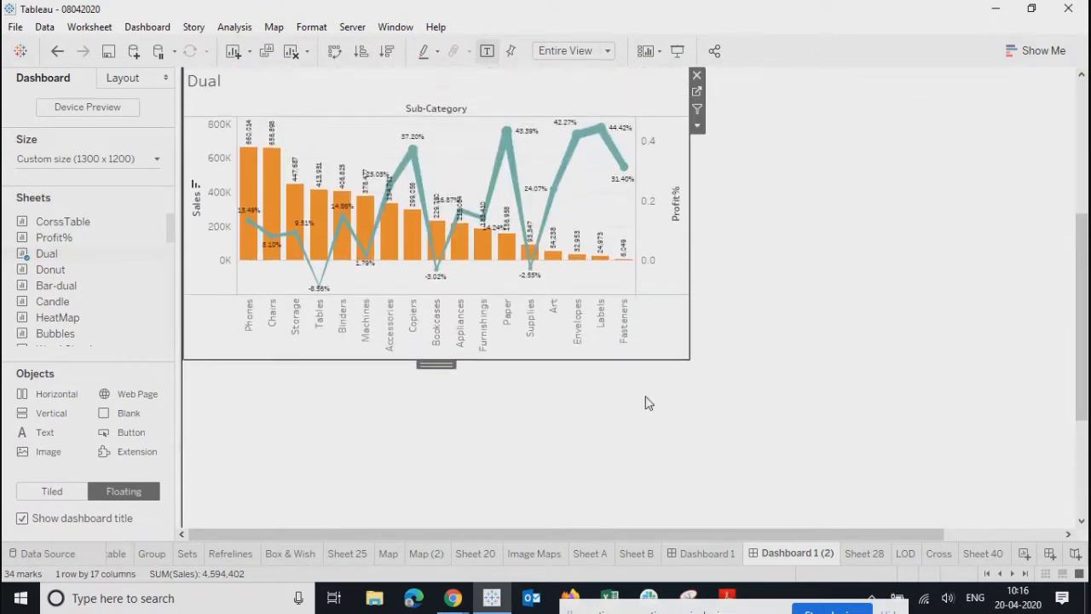
right_click(657, 248)
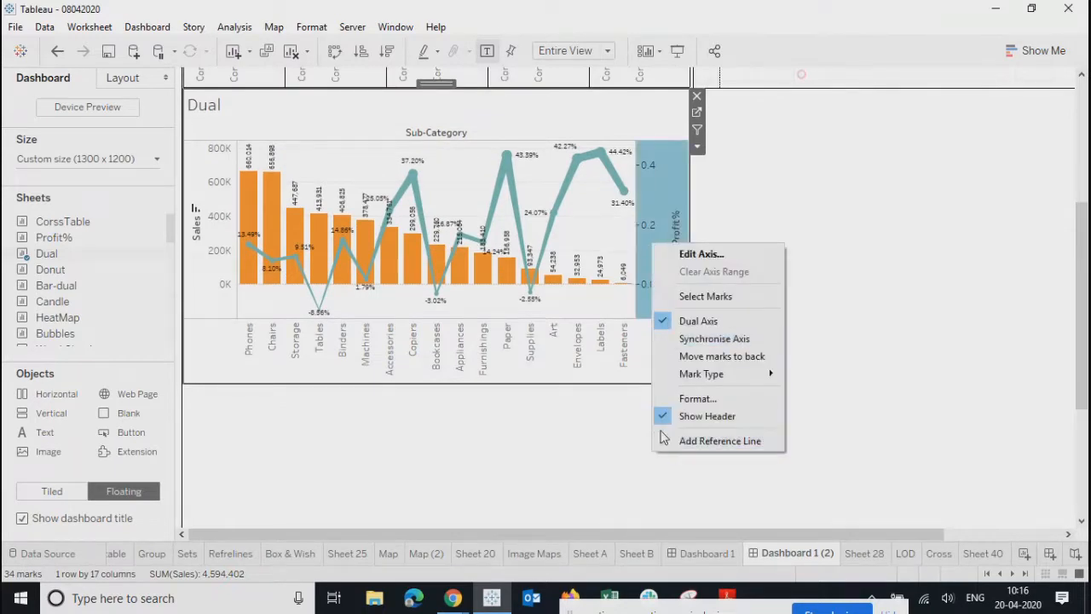
- Hide the Profit% and Sales axis headers on the Dual chart
click(690, 414)
right_click(218, 234)
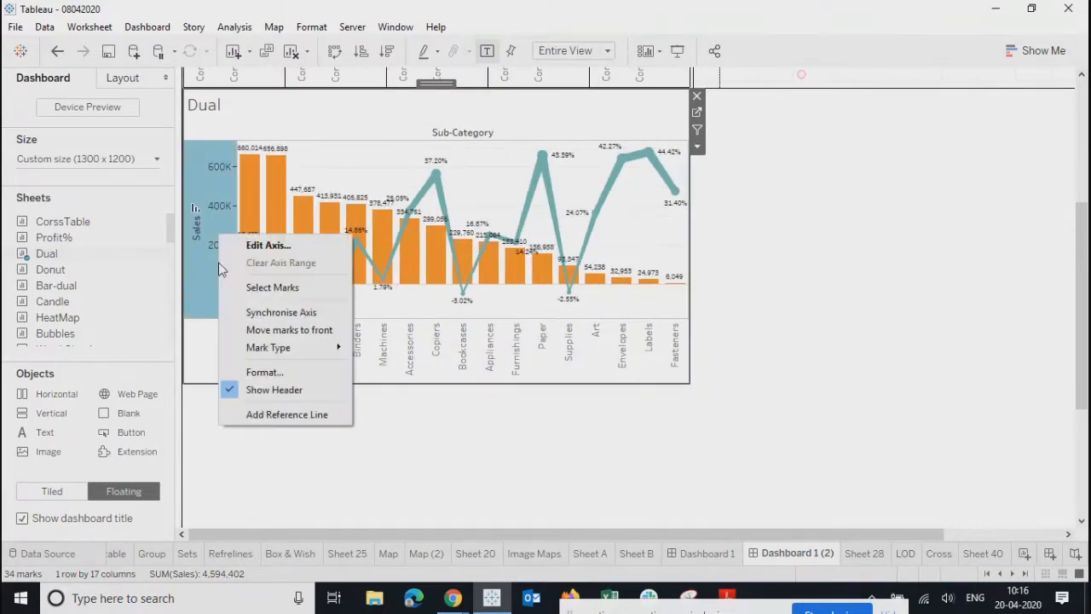
click(231, 390)
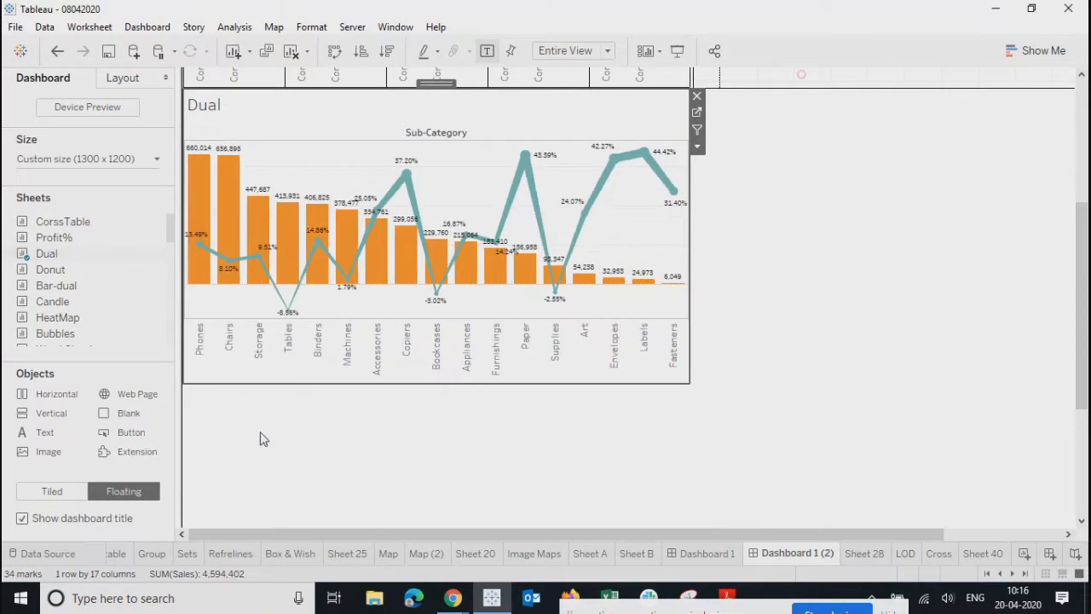
- Make the Dual chart title centred, bold and 12pt
double_click(298, 121)
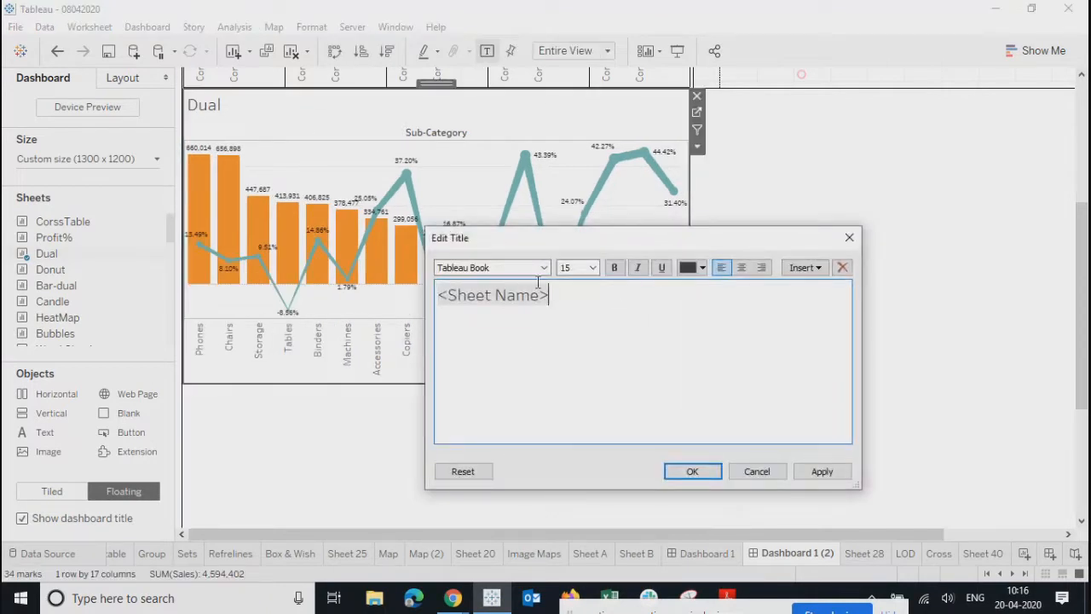
click(740, 268)
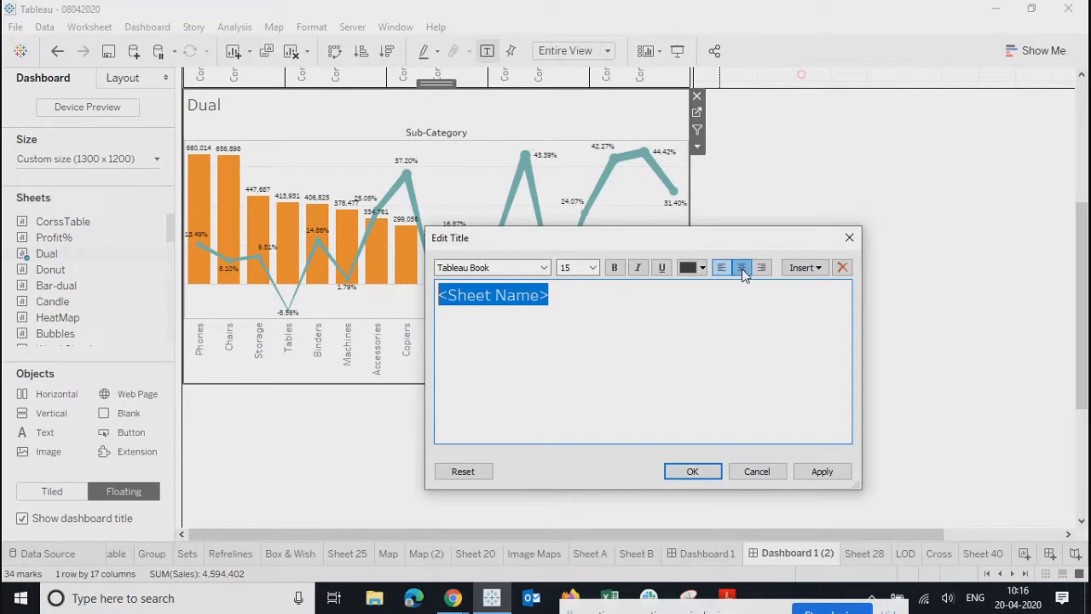
click(587, 268)
click(575, 323)
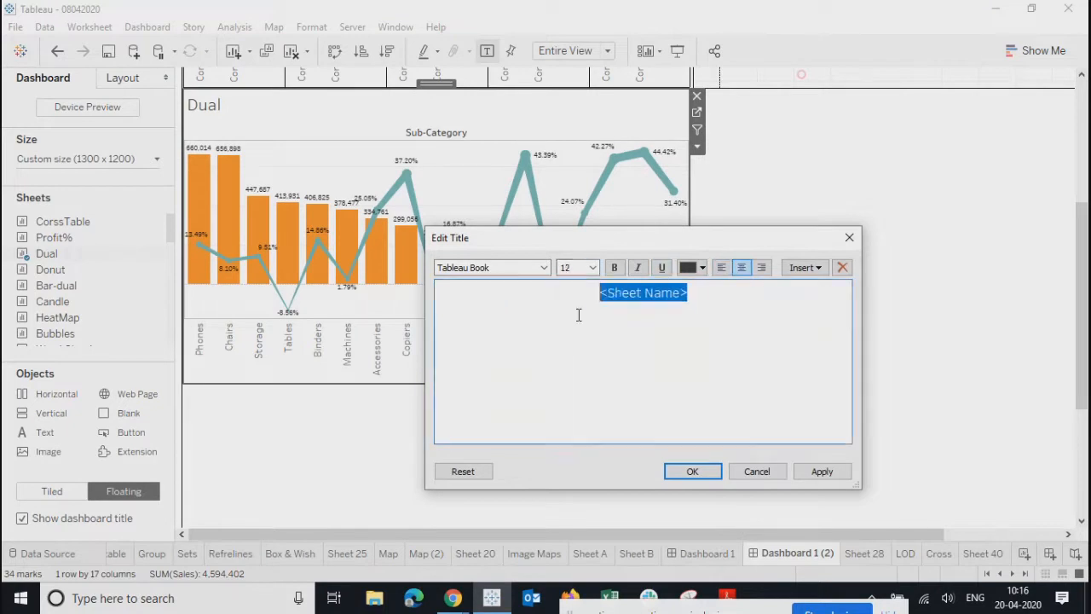
click(614, 268)
click(816, 471)
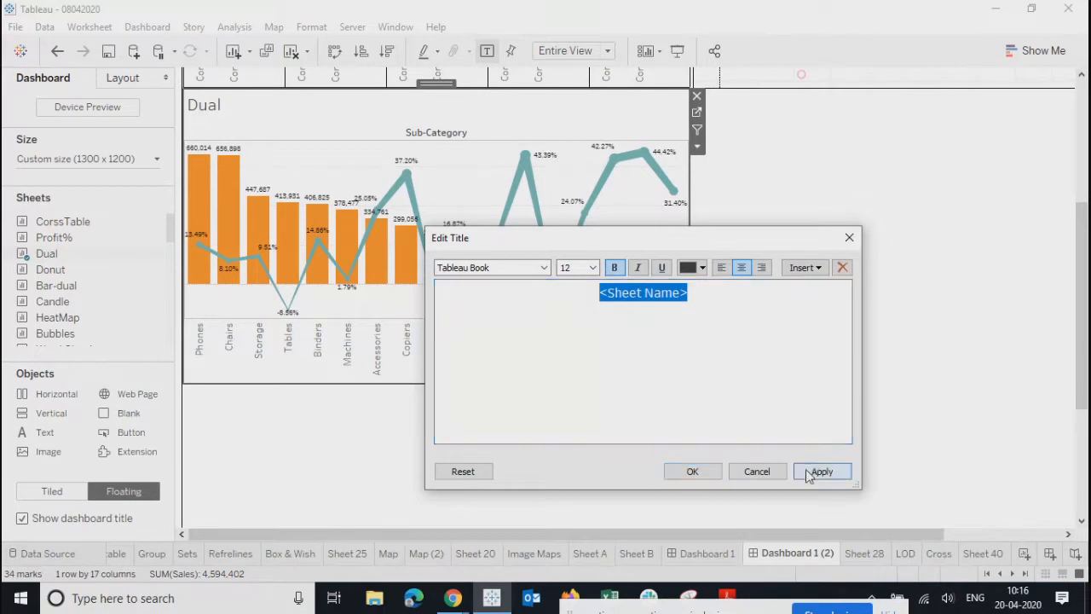
click(691, 472)
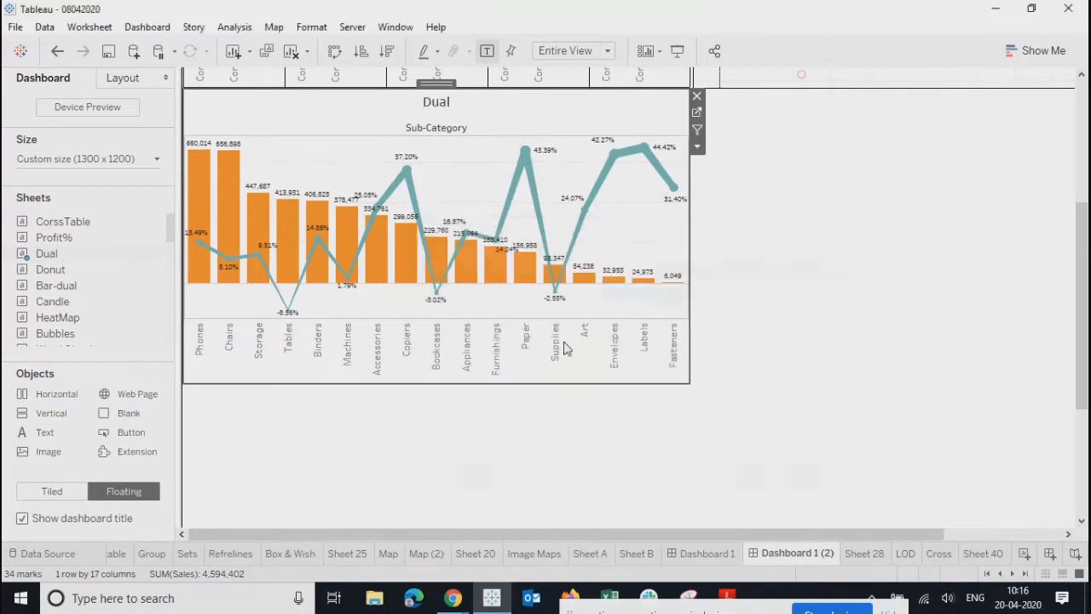
- Hide the Sub-Category field label on the Dual chart
right_click(343, 127)
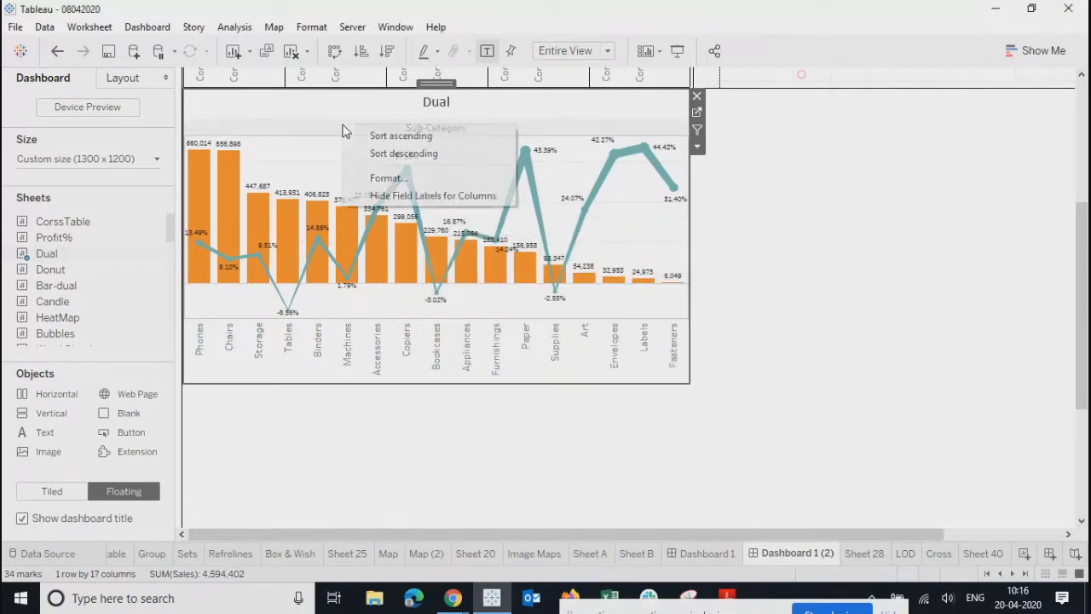
click(371, 199)
double_click(336, 108)
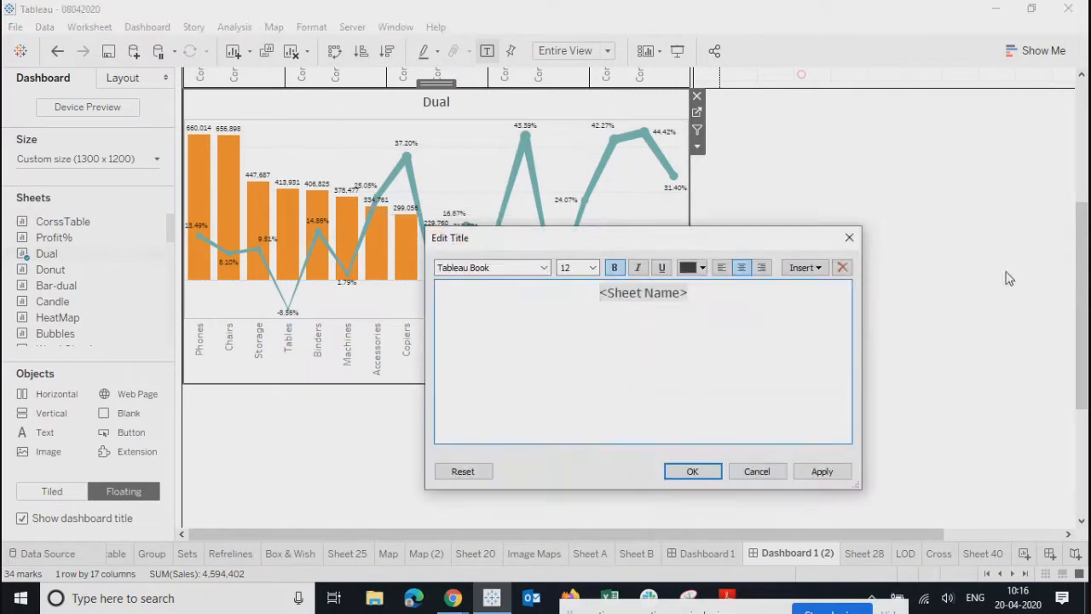
click(850, 236)
- Give the Dual title teal-green shading and a solid line border
right_click(635, 111)
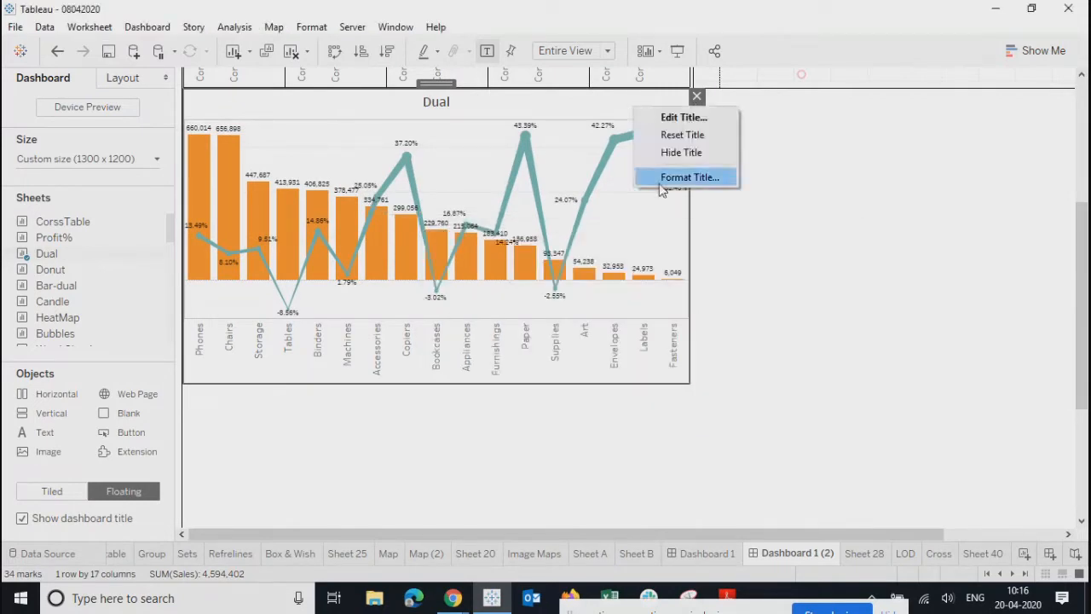
click(667, 179)
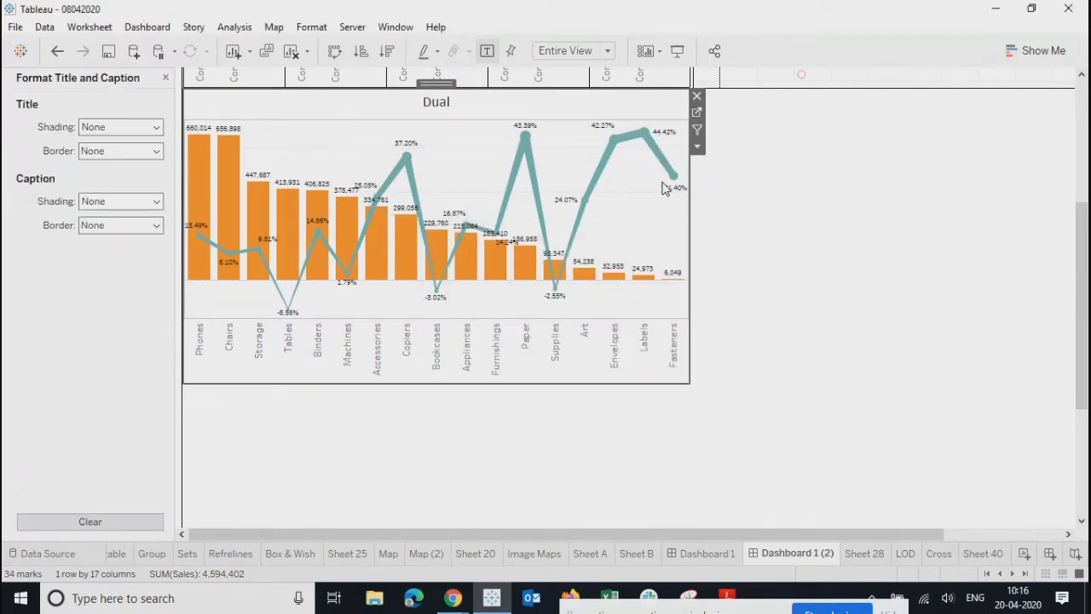
click(98, 127)
click(89, 242)
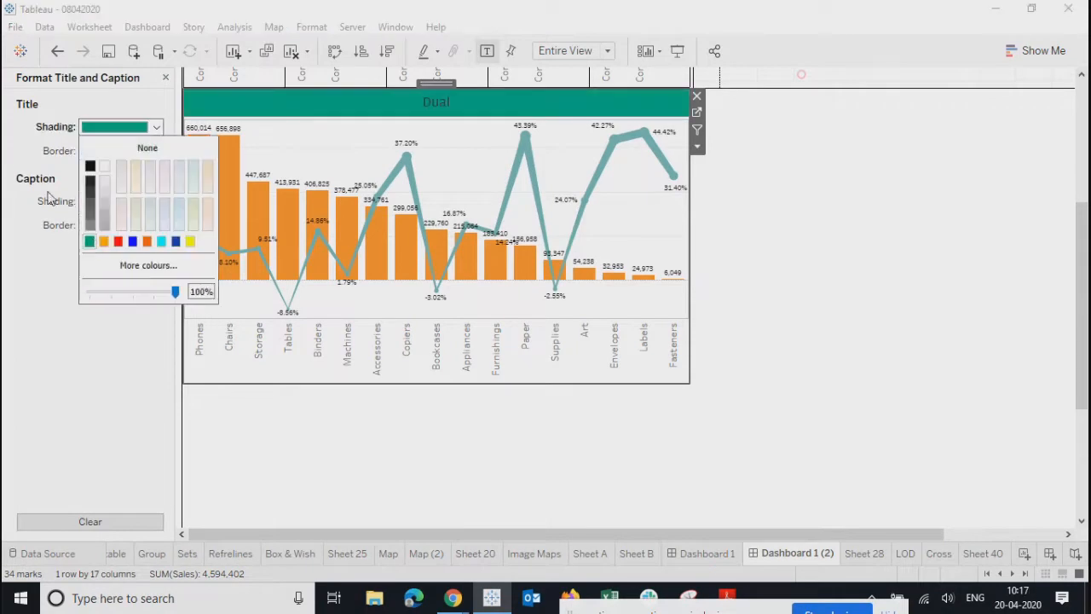
click(98, 153)
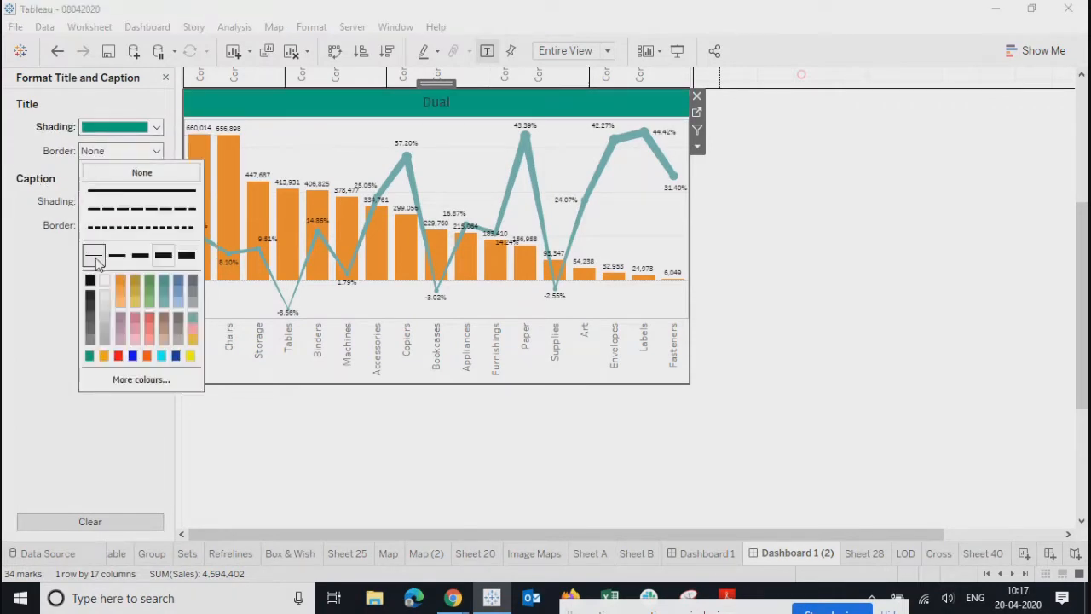
click(141, 189)
click(999, 303)
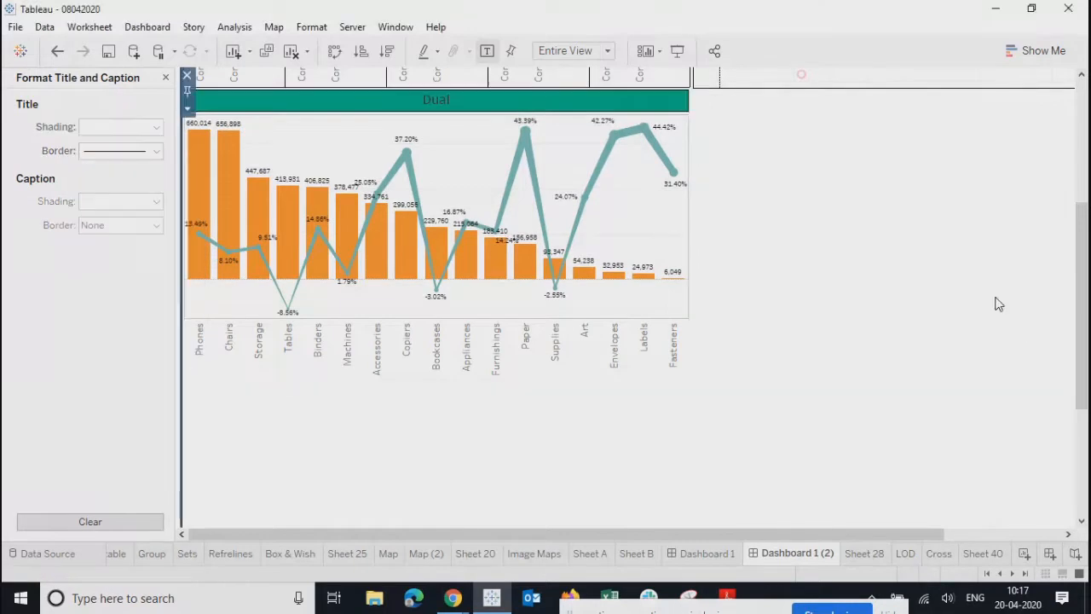
- Open the Dual worksheet from the dashboard
click(438, 239)
click(449, 134)
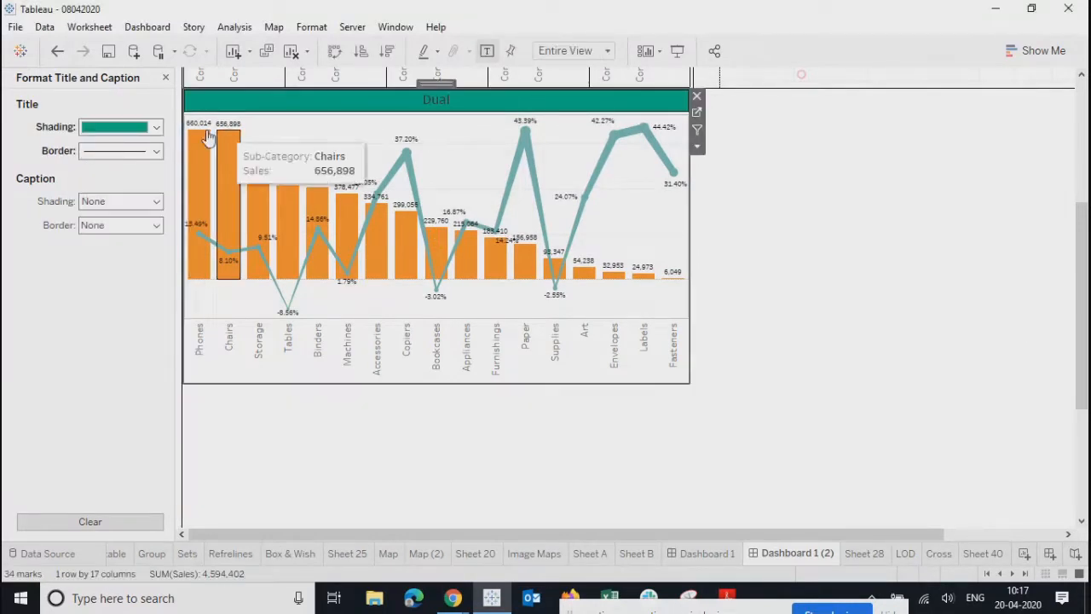
click(698, 114)
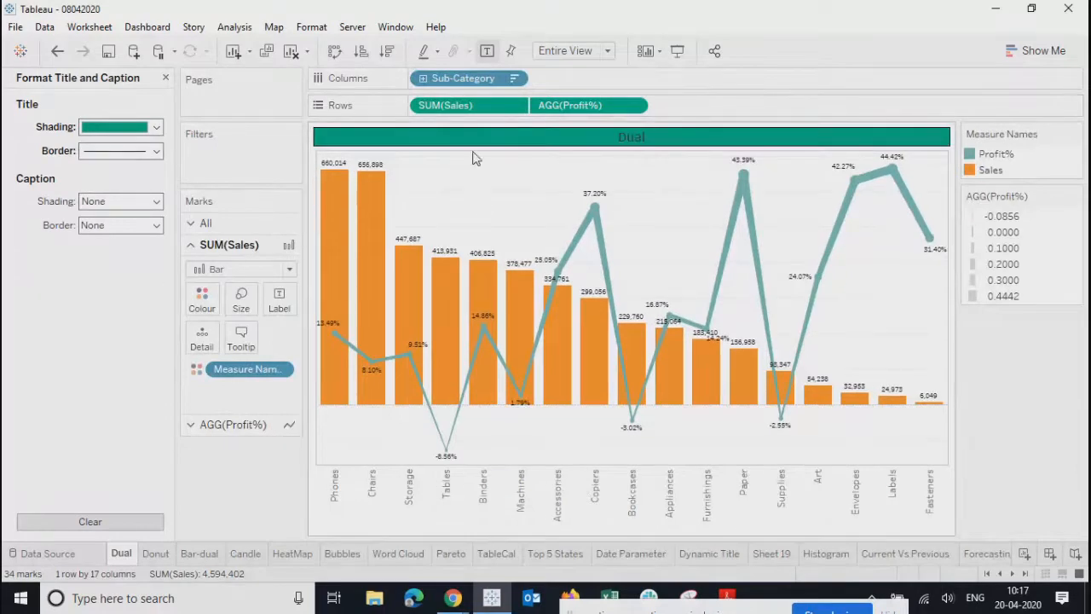
- Set the Dual sheet's cell, pane and header borders to solid black
right_click(459, 186)
click(503, 255)
click(81, 107)
click(103, 177)
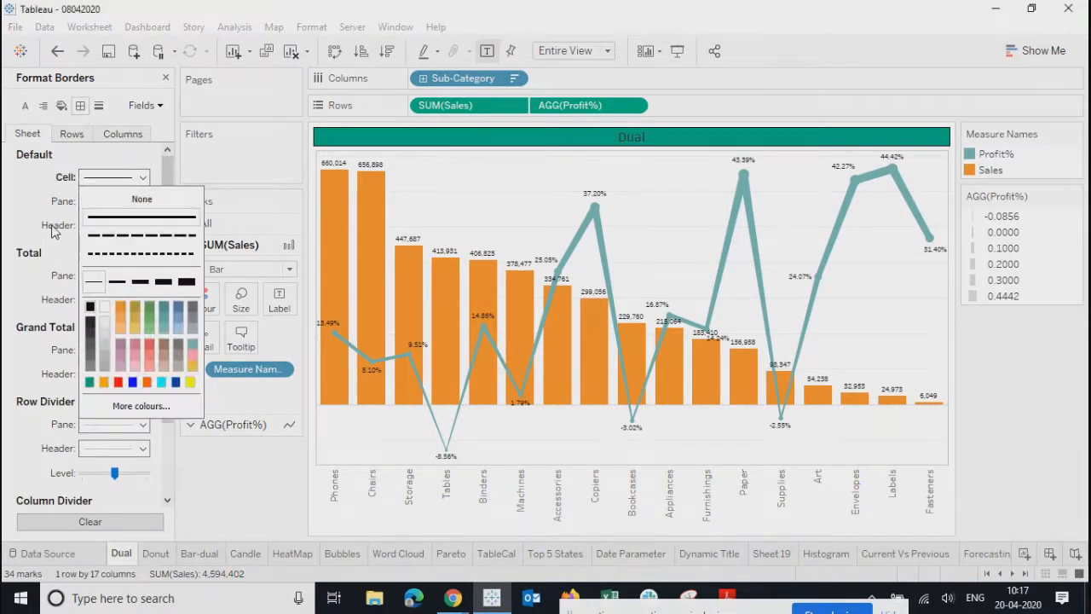
click(91, 309)
click(113, 201)
click(91, 332)
click(113, 225)
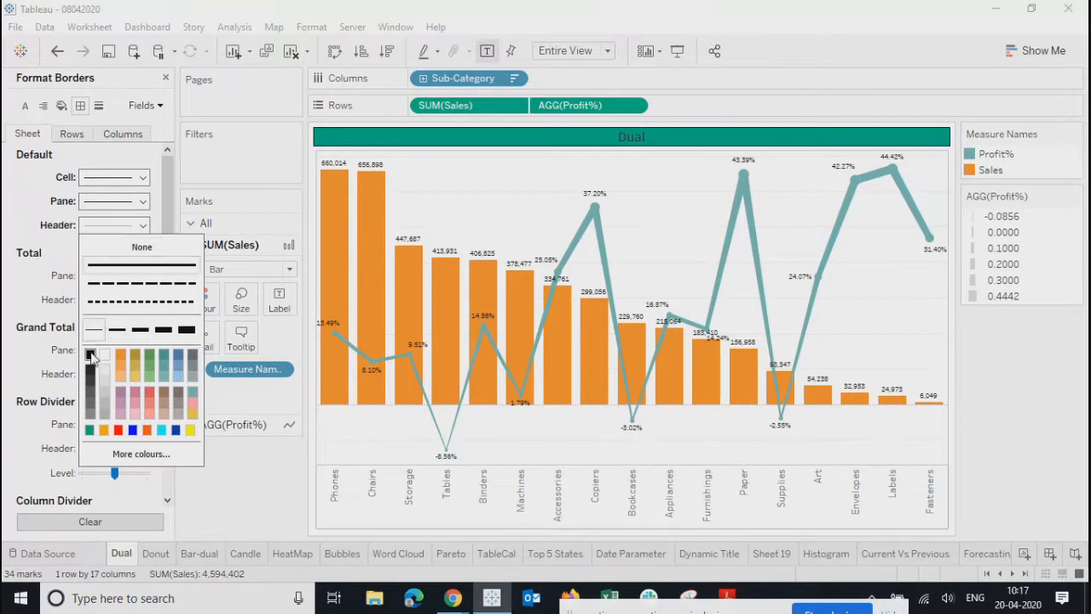
click(91, 355)
- Set solid black row and column divider borders, then return to Dashboard 1 (2)
click(96, 424)
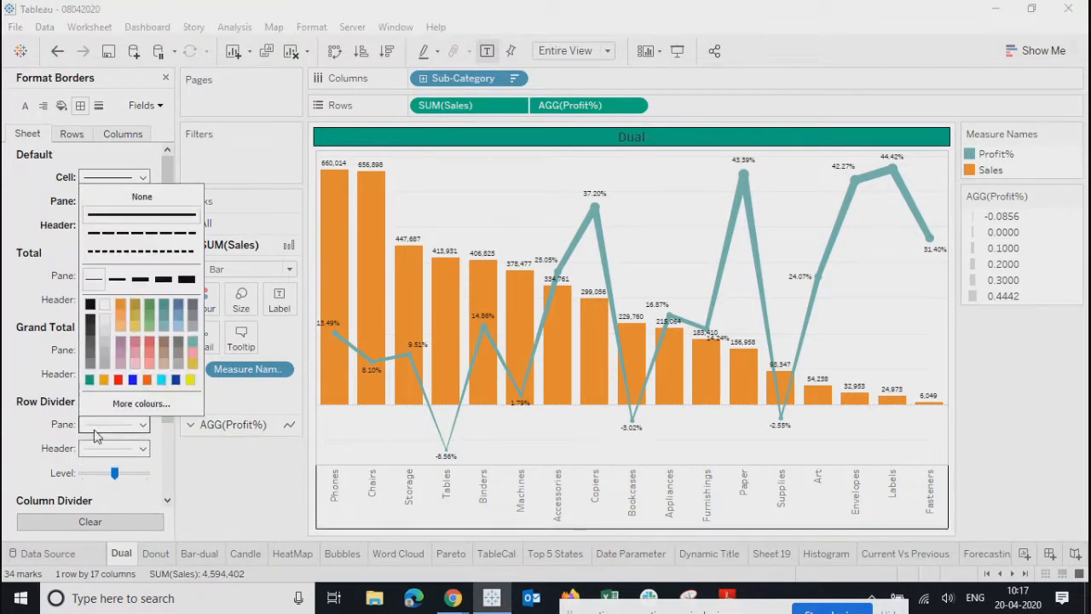
click(30, 353)
scroll(56, 349, down, 2)
scroll(57, 366, up, 2)
scroll(64, 384, down, 2)
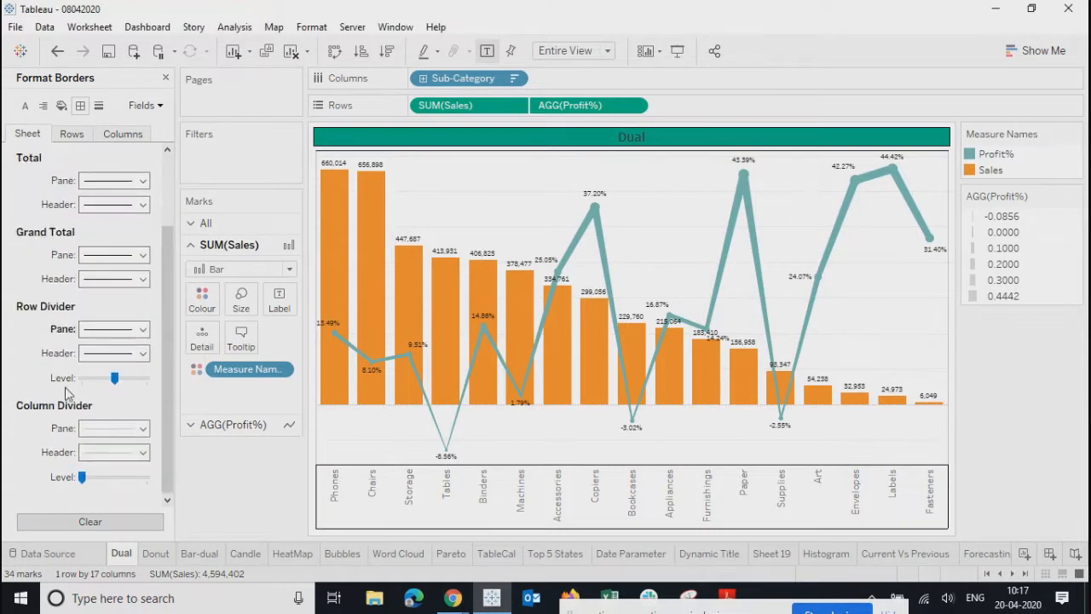
click(114, 428)
click(89, 308)
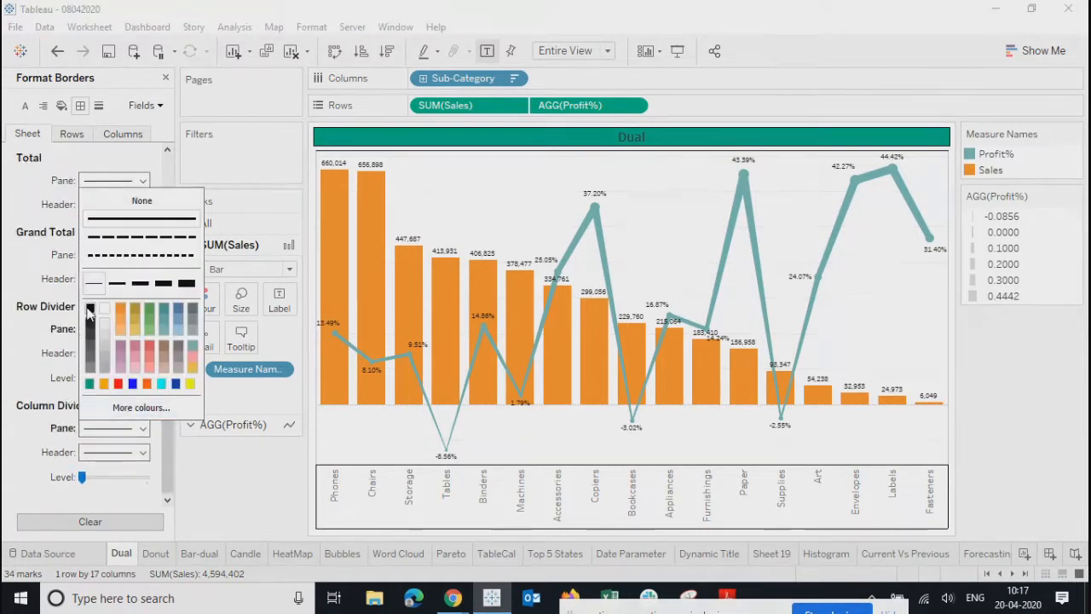
click(63, 136)
click(59, 136)
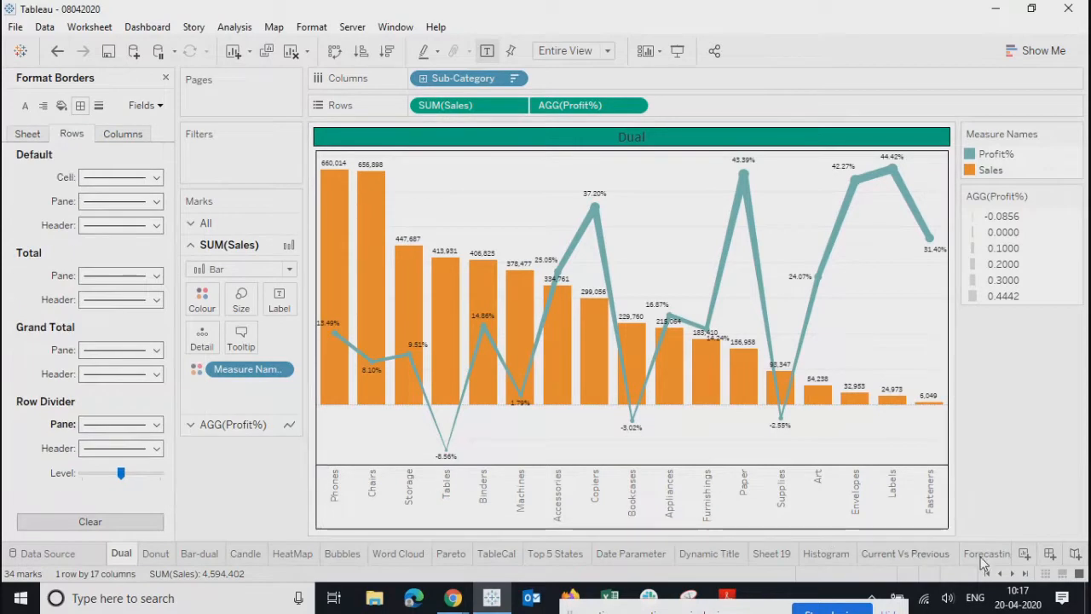
click(1026, 575)
click(804, 552)
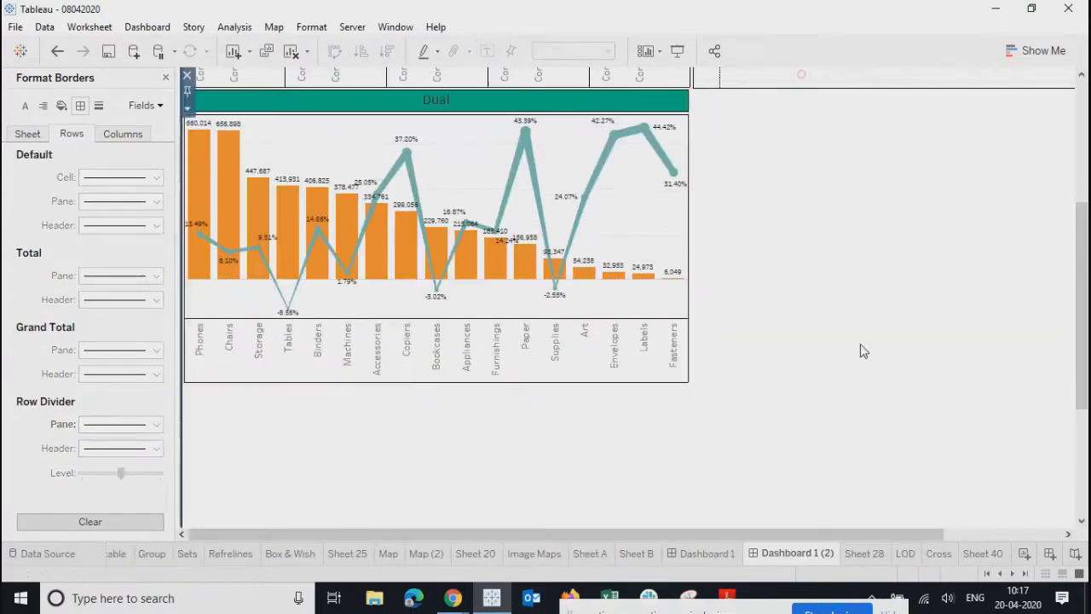
- Preview the dashboard in full-screen presentation mode, then exit it
scroll(688, 482, up, 2)
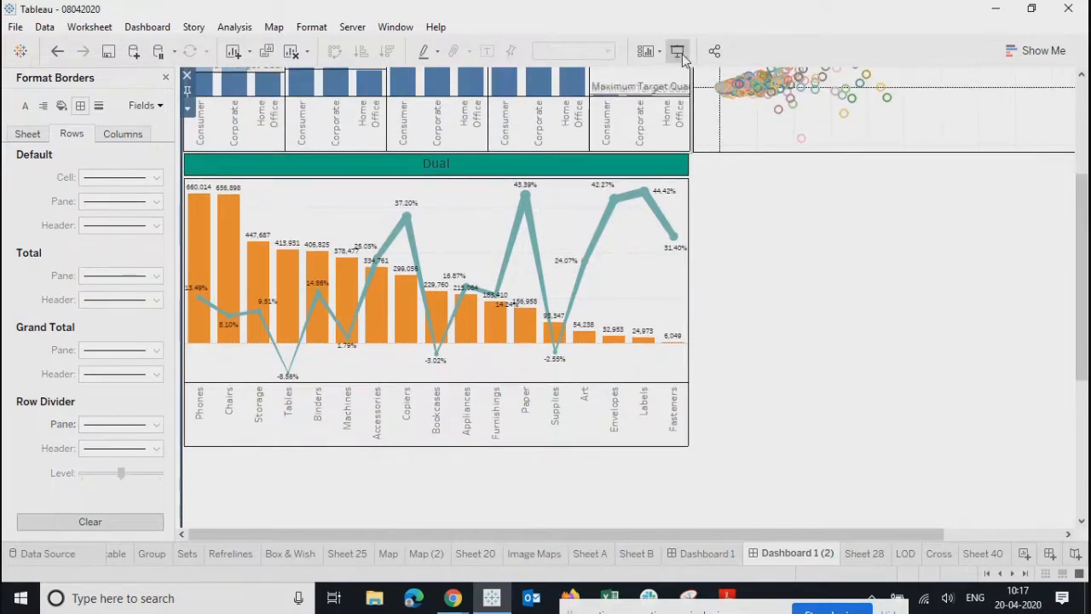
click(678, 52)
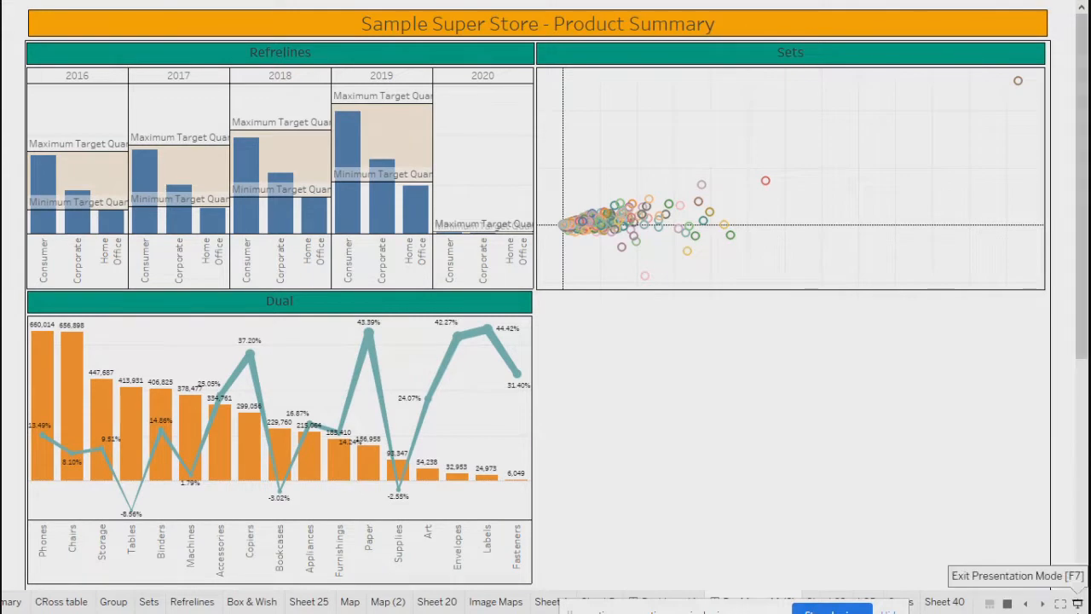
click(1078, 603)
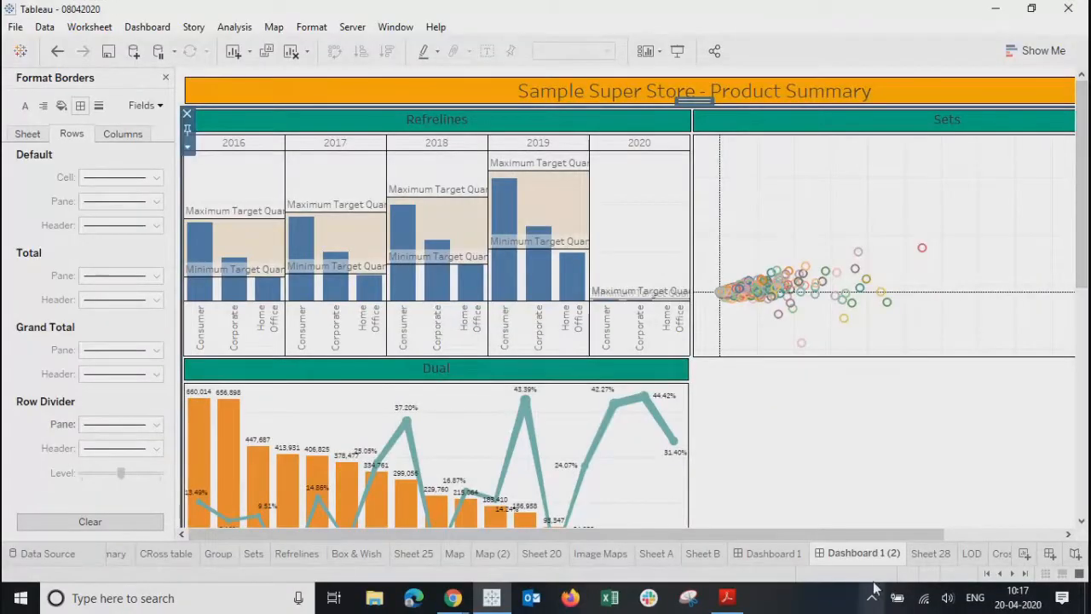
- Close the border formatting pane and check the Refrelines chart's more-options menu
mouse_move(883, 558)
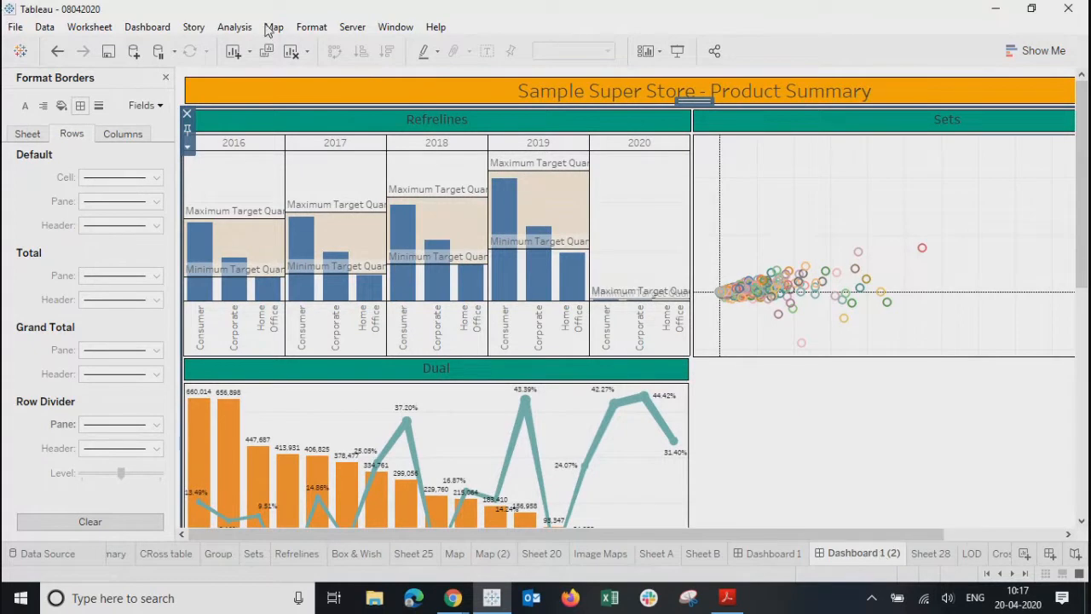
click(165, 77)
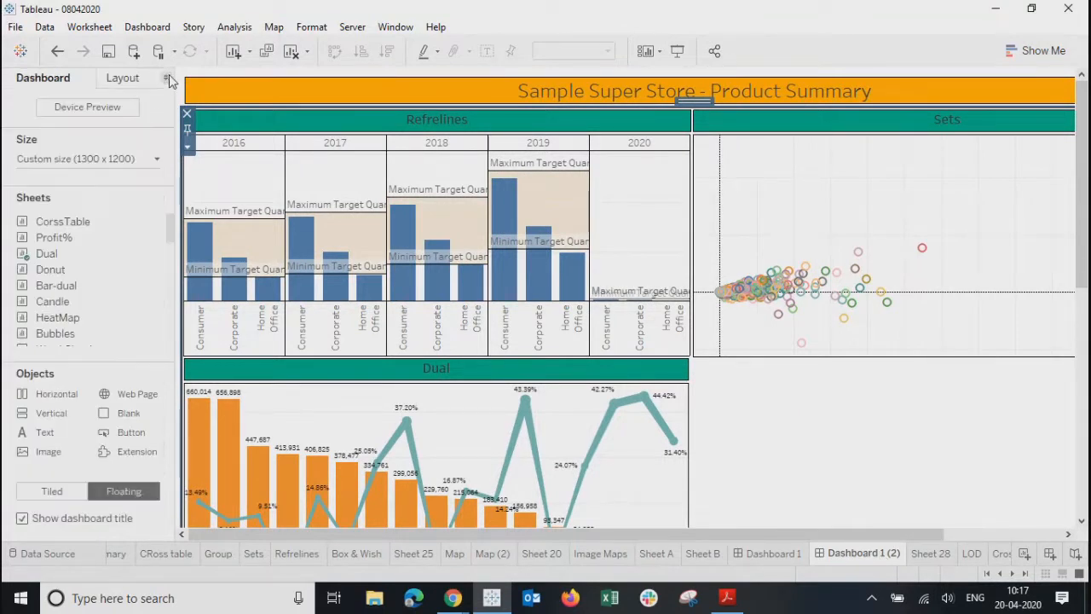
click(658, 236)
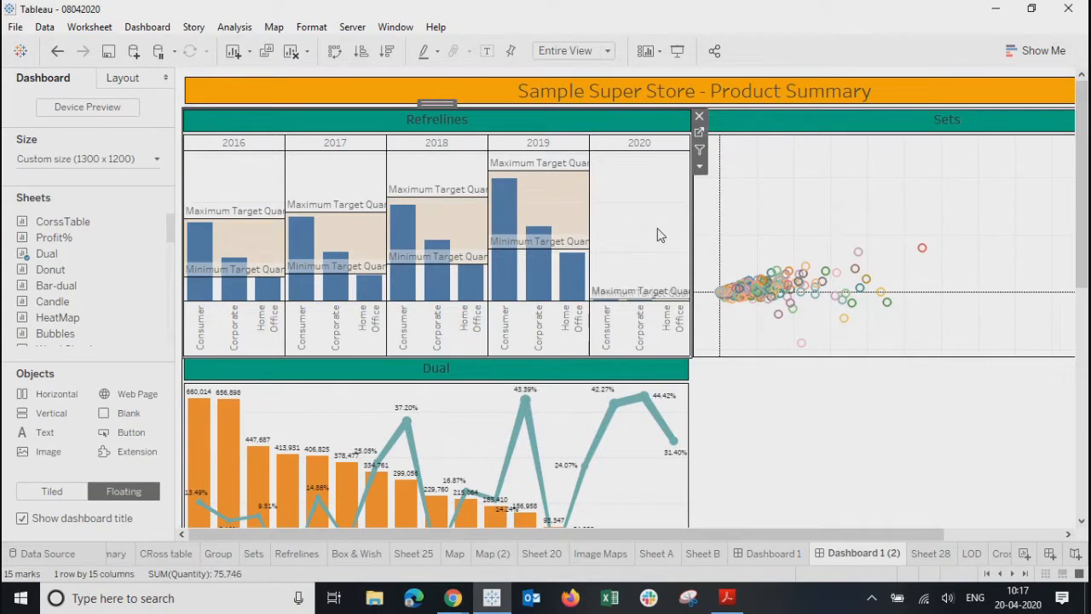
click(700, 167)
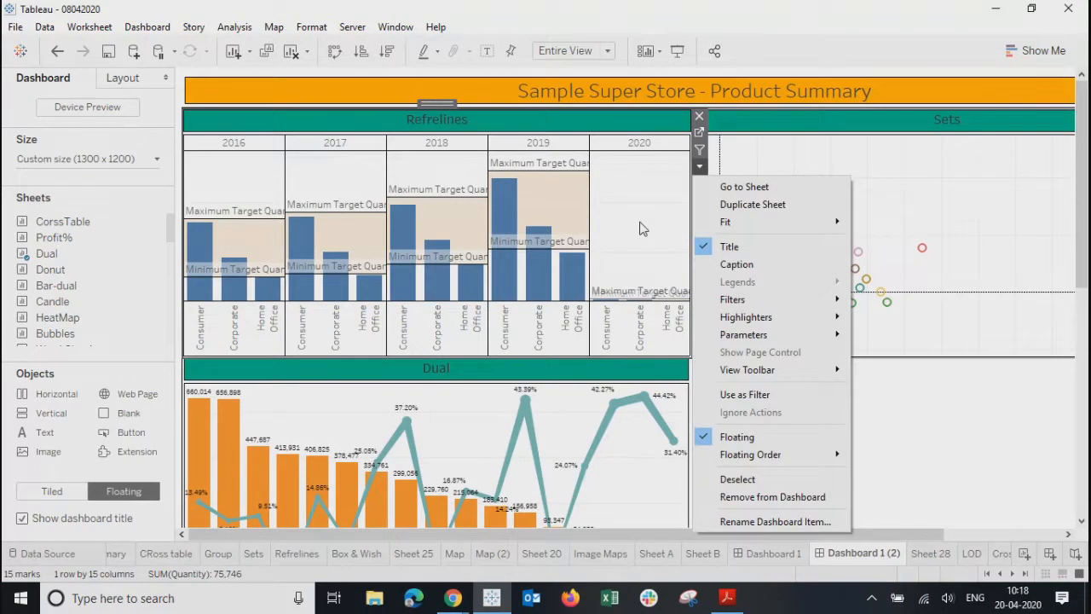
click(641, 247)
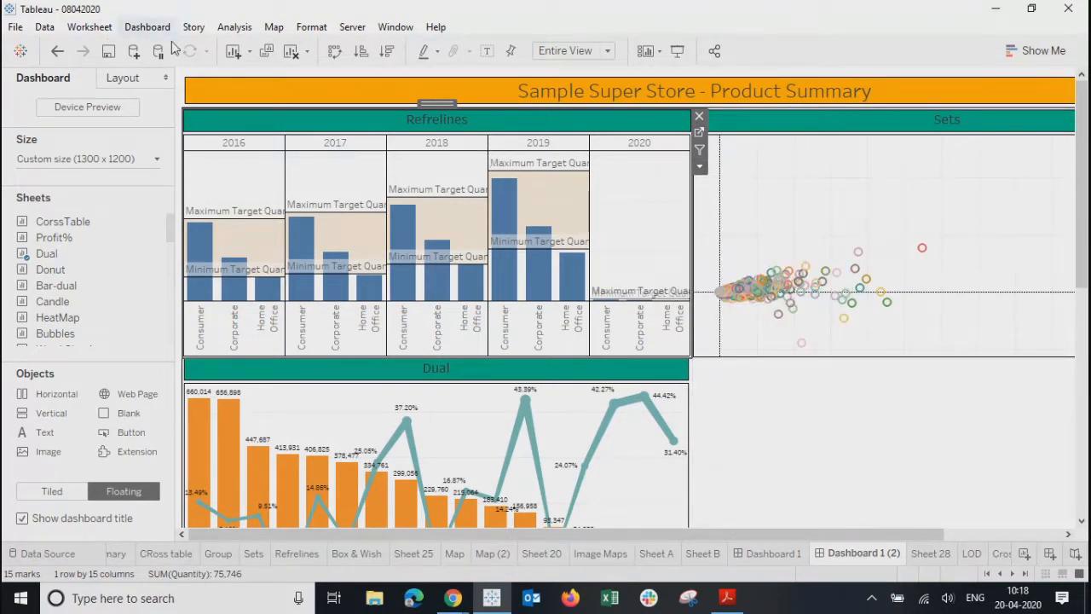
- Open the Actions dialog for Dashboard 1 (2)
click(165, 32)
click(167, 242)
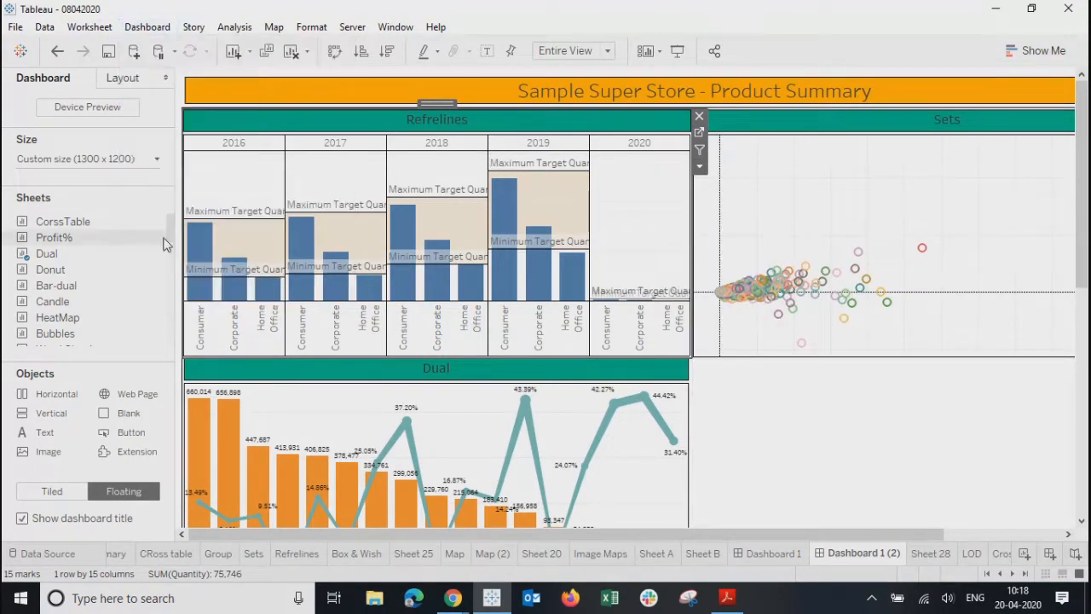
drag(542, 167, 692, 133)
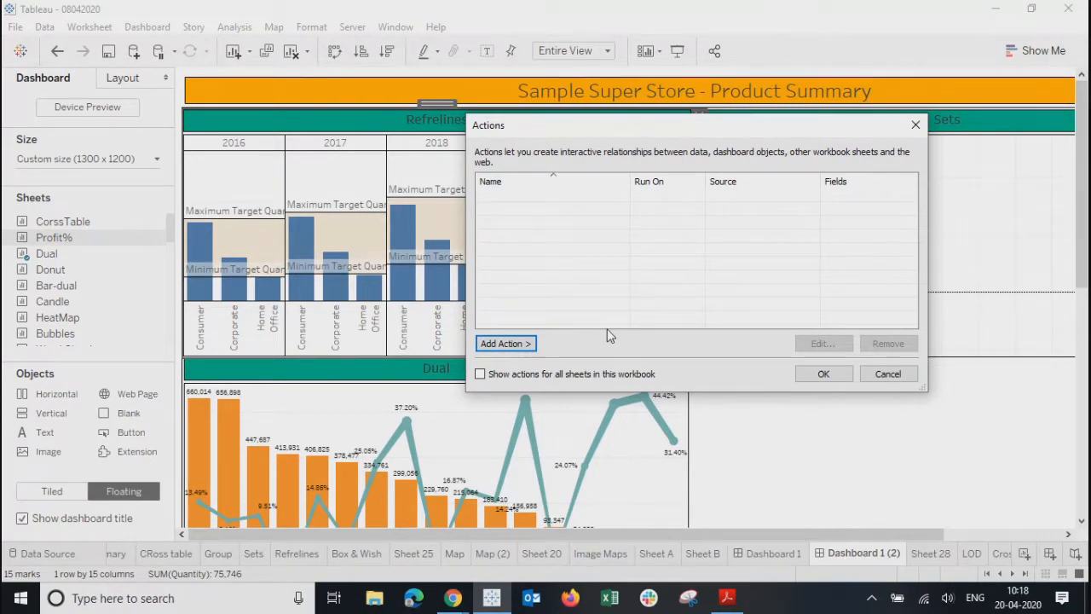
- Review the four filter actions on Dashboard 1, then return to Dashboard 1 (2)
click(915, 125)
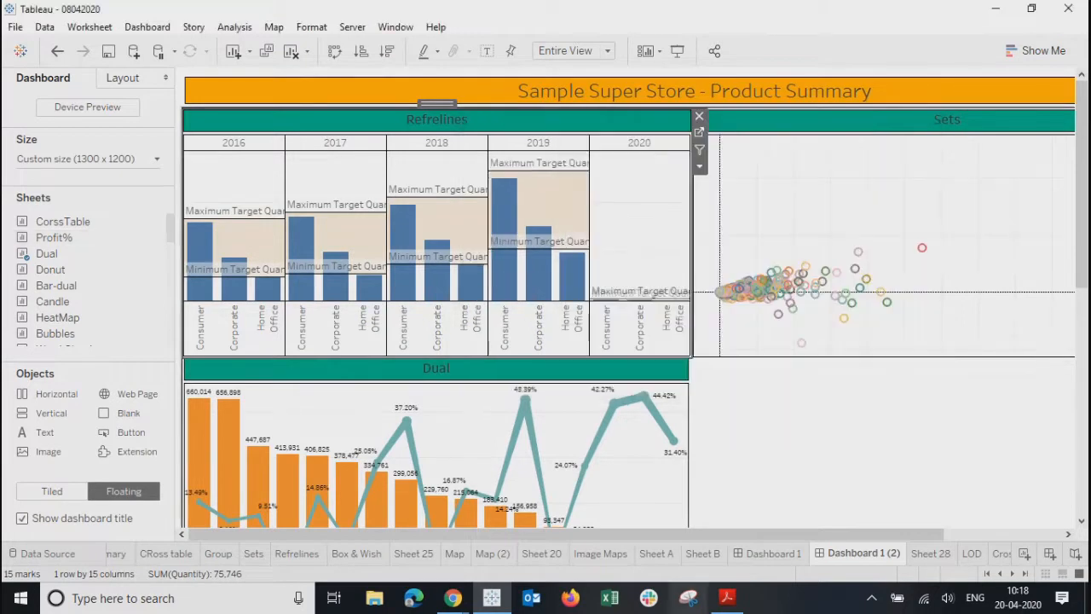
click(775, 558)
click(148, 29)
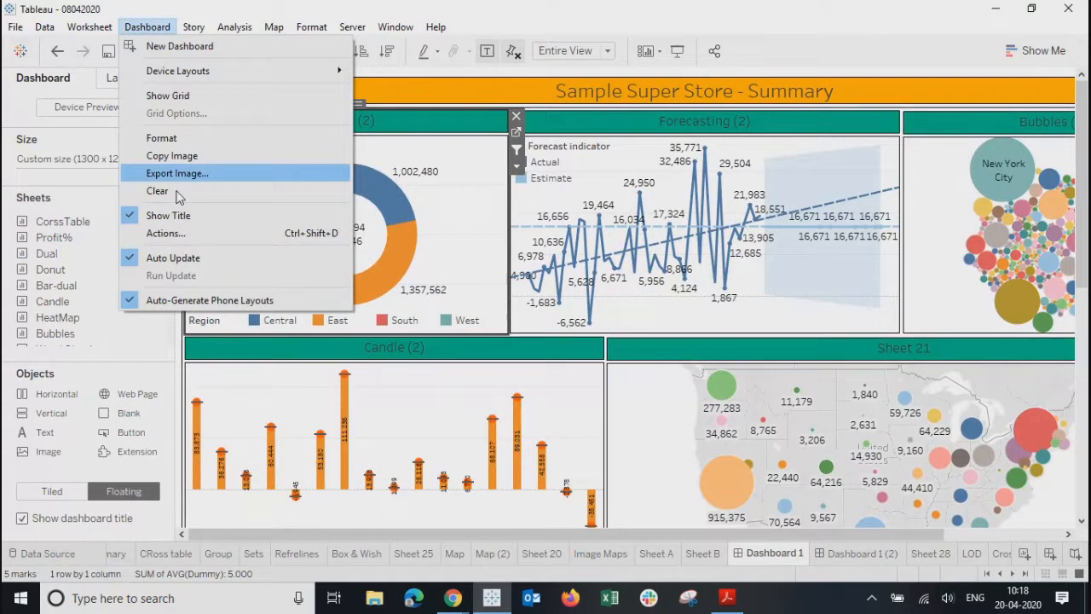
click(166, 233)
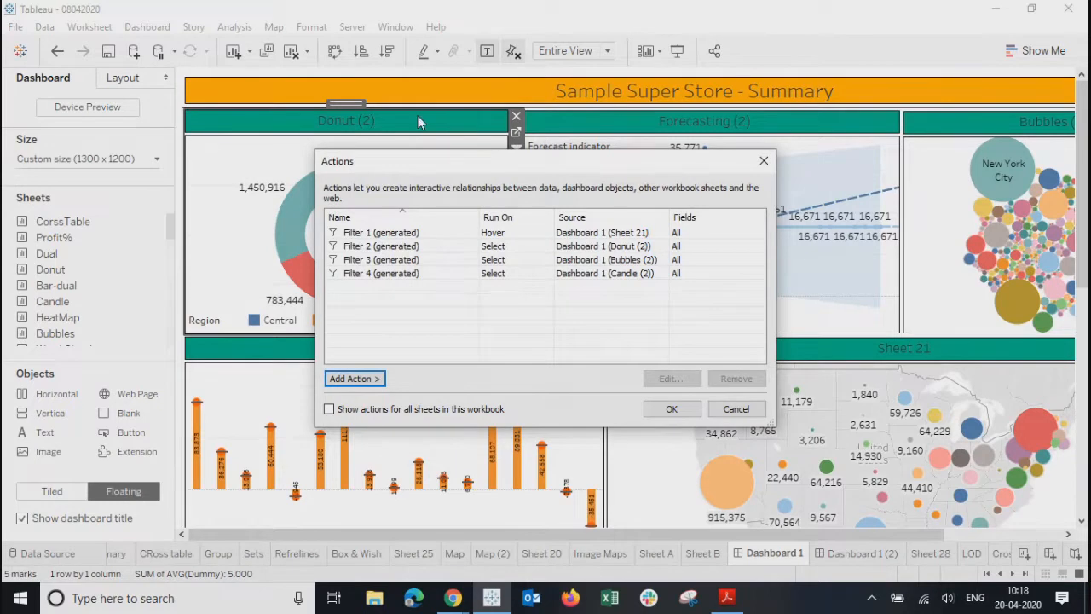
drag(514, 164, 515, 200)
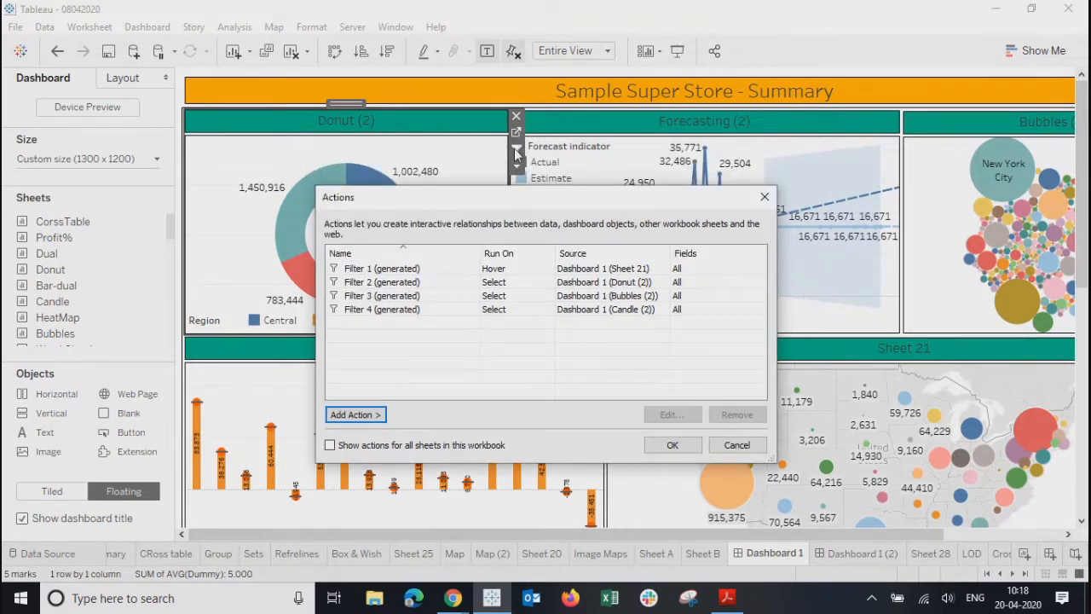
click(764, 196)
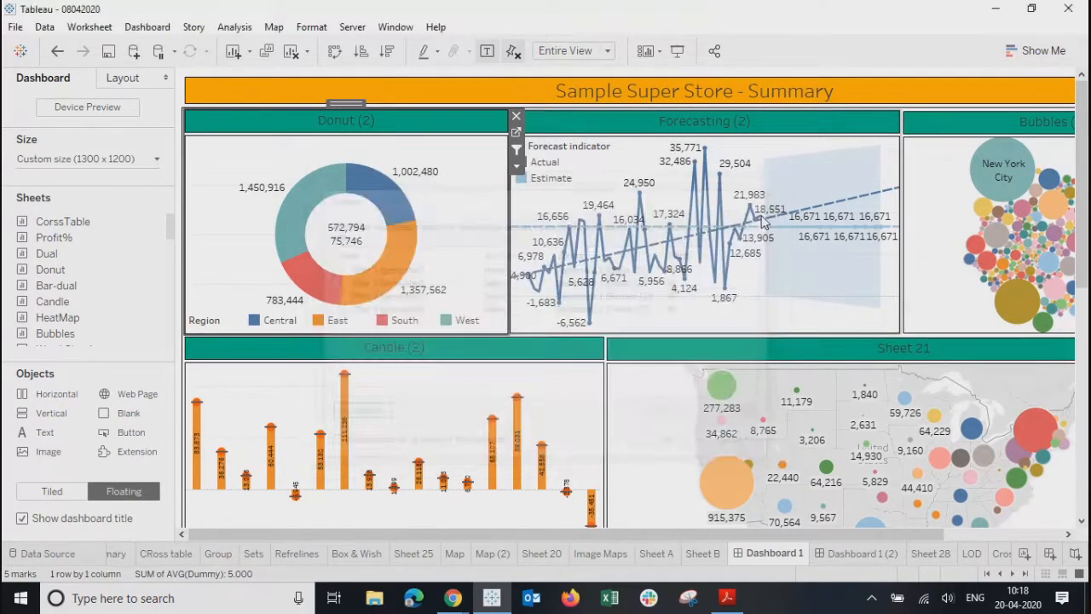
click(864, 554)
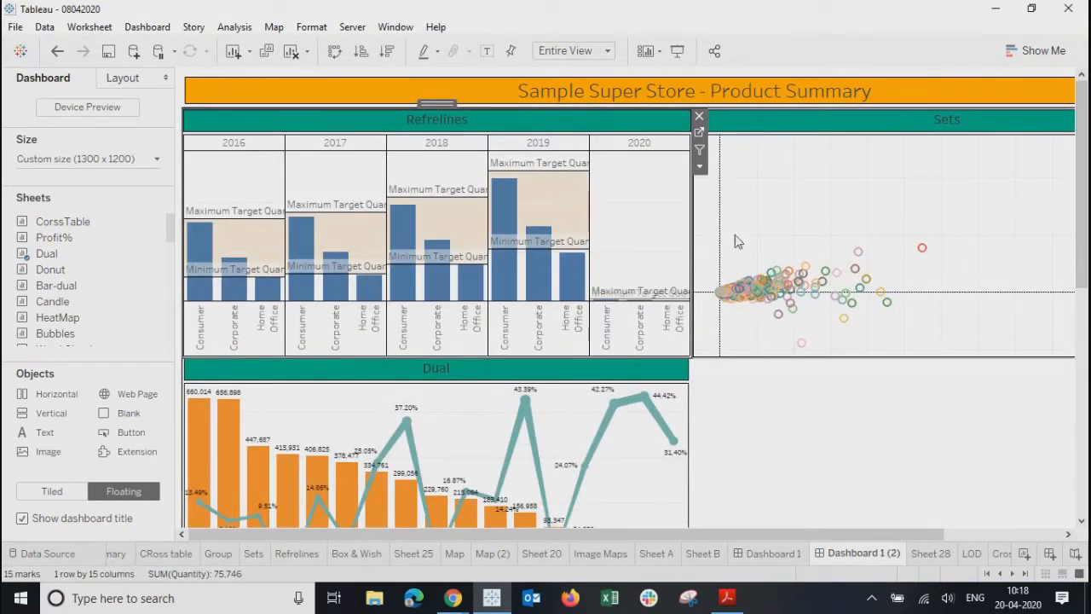
click(162, 29)
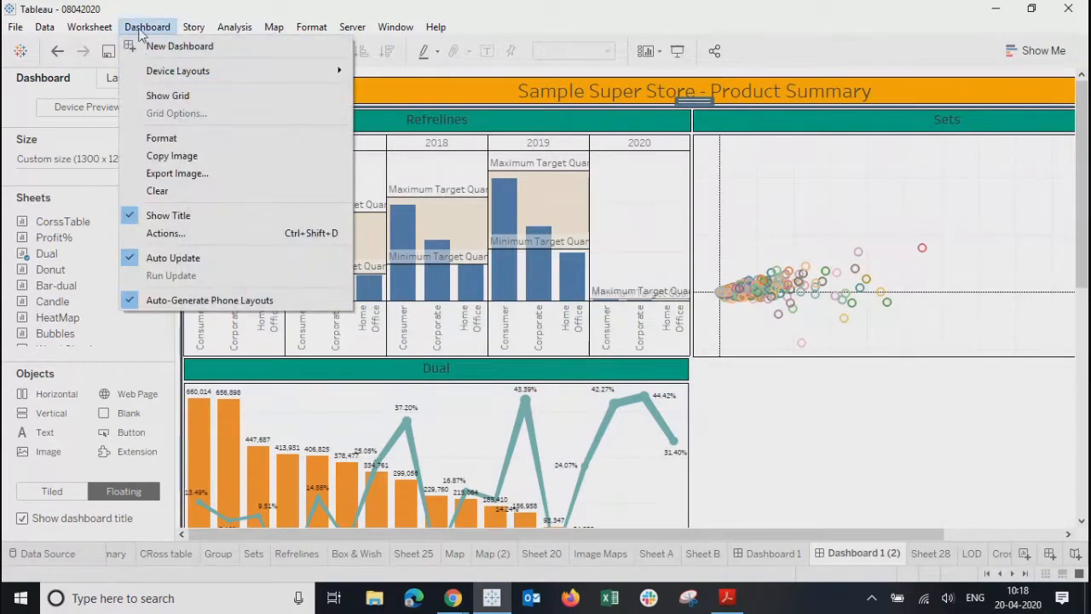
- Add a new Filter action from Dashboard 1 (2)'s Actions dialog
click(154, 236)
drag(536, 170, 560, 184)
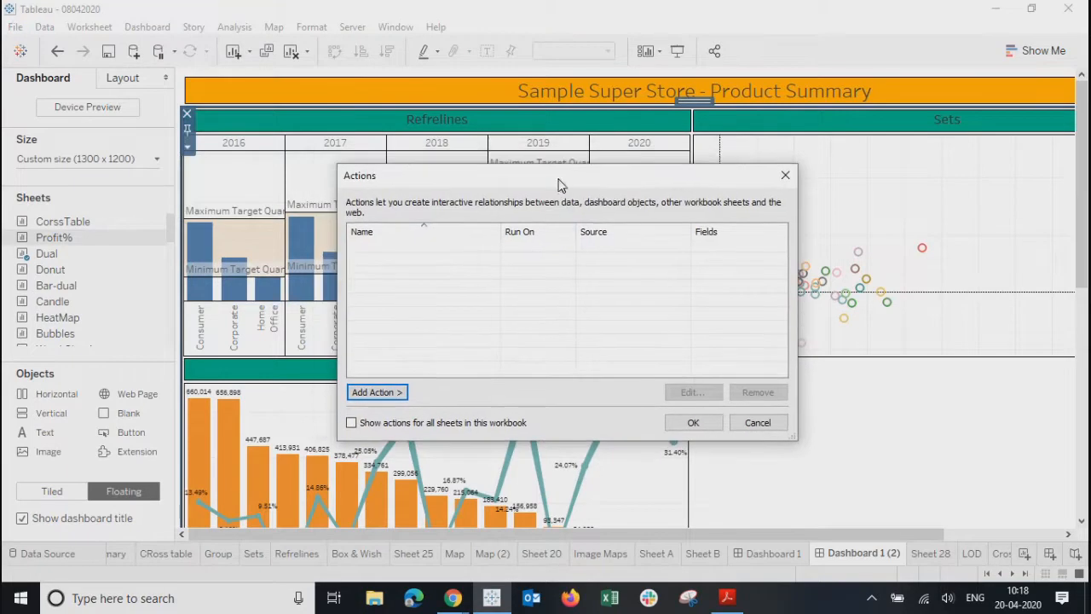
click(376, 392)
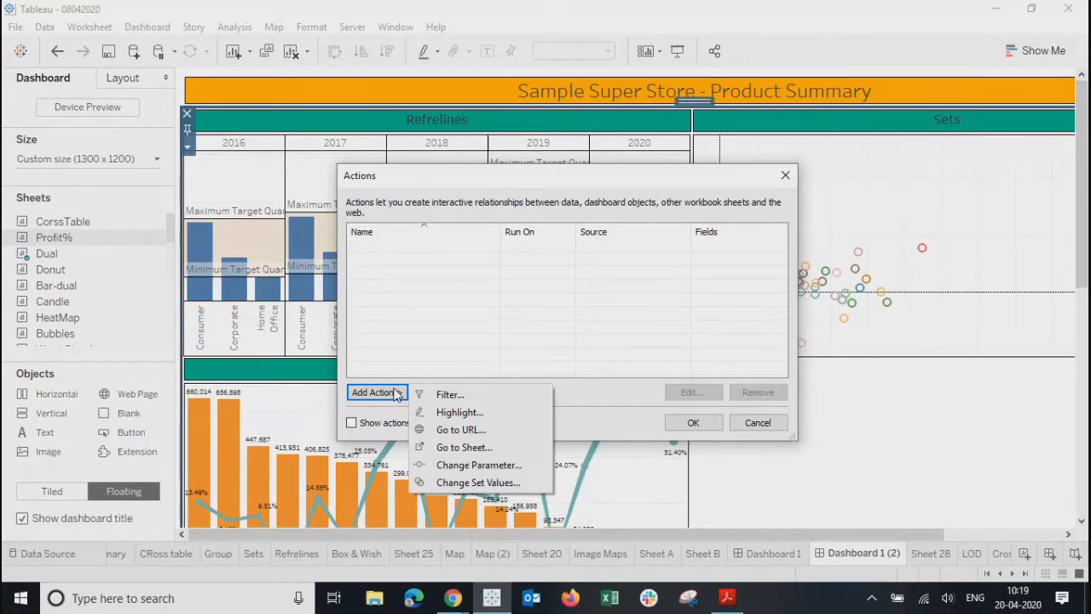
click(451, 398)
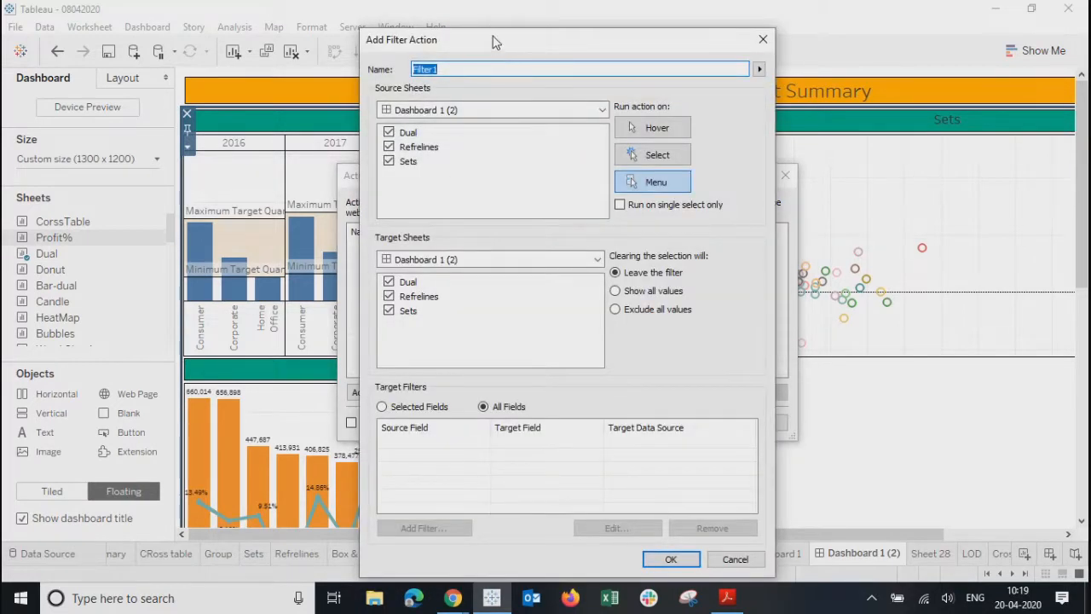
- Rename the filter action from Filter1 to 'Product Filter'
drag(494, 45, 484, 25)
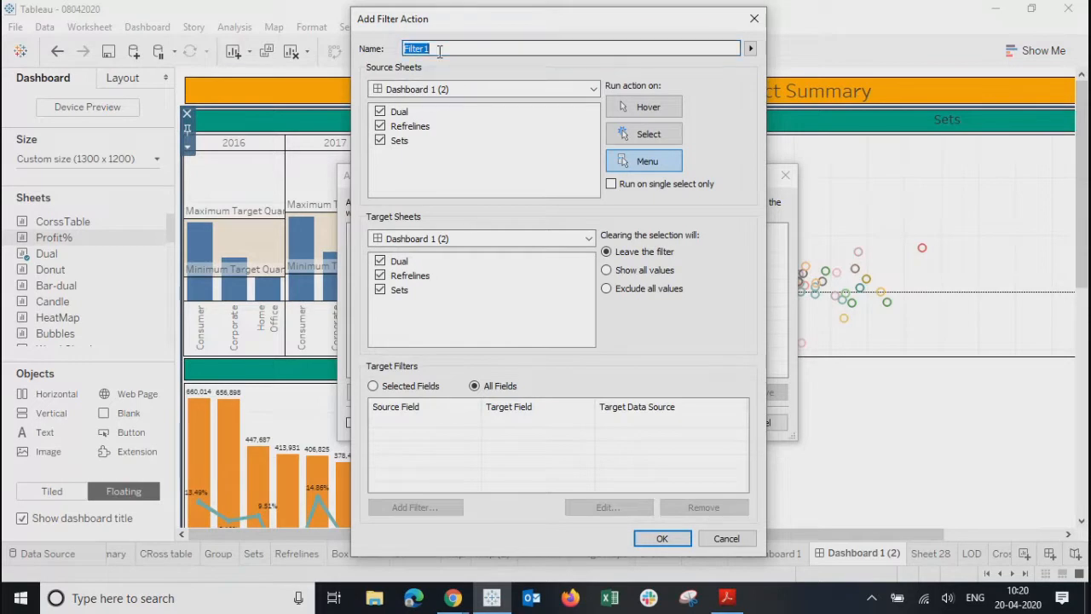
text(P)
text(rodcut)
key(BackSpace)
key(BackSpace)
key(BackSpace)
text(uct filter)
double_click(441, 48)
text(Filter)
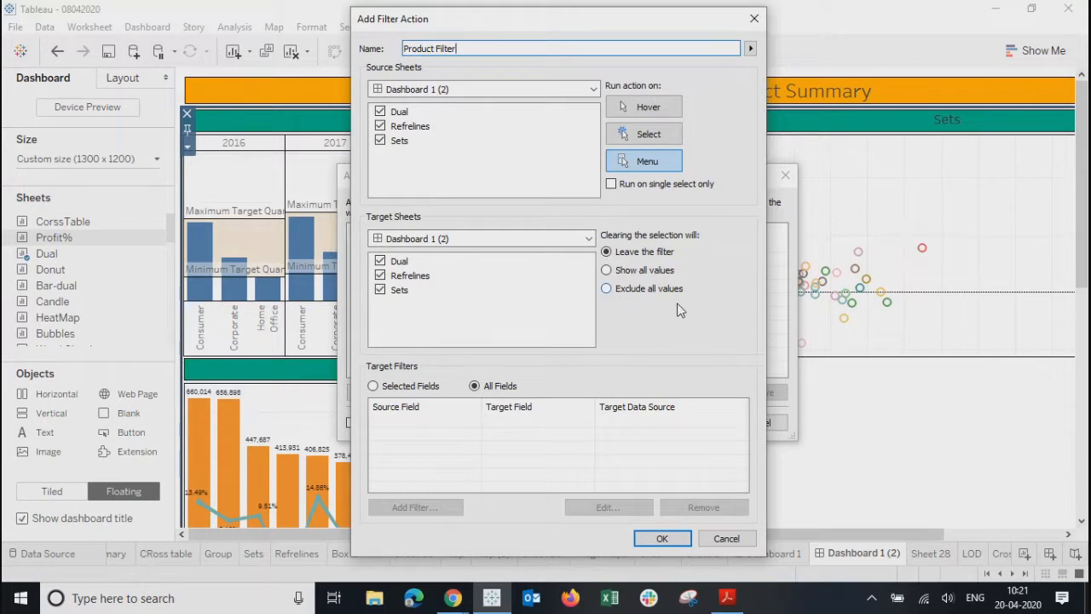
- Set clearing to Show all values, target Selected Fields, and start adding a field mapping
click(632, 270)
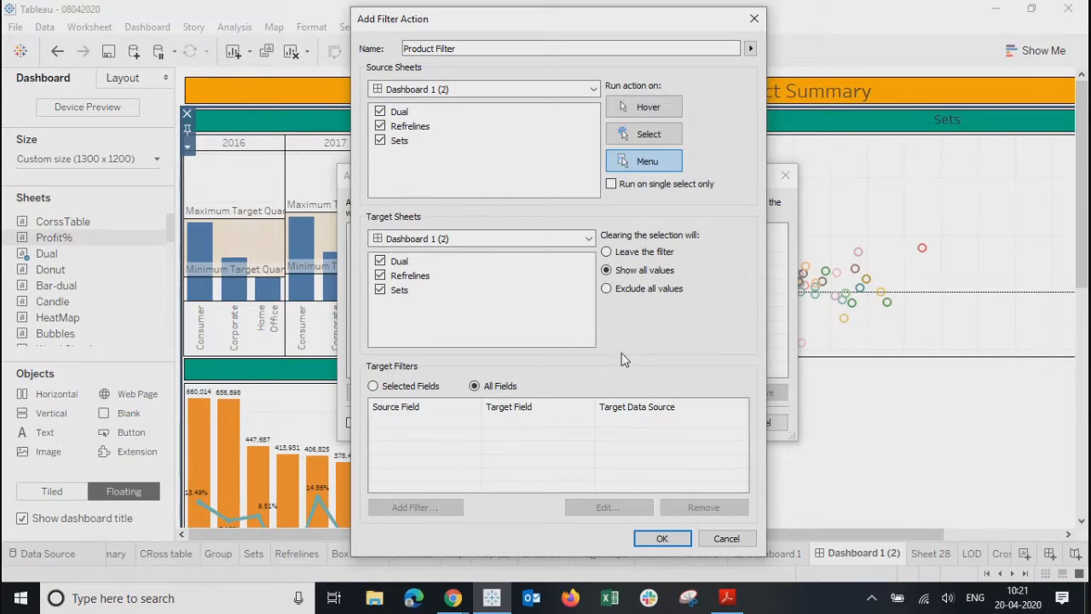
click(373, 387)
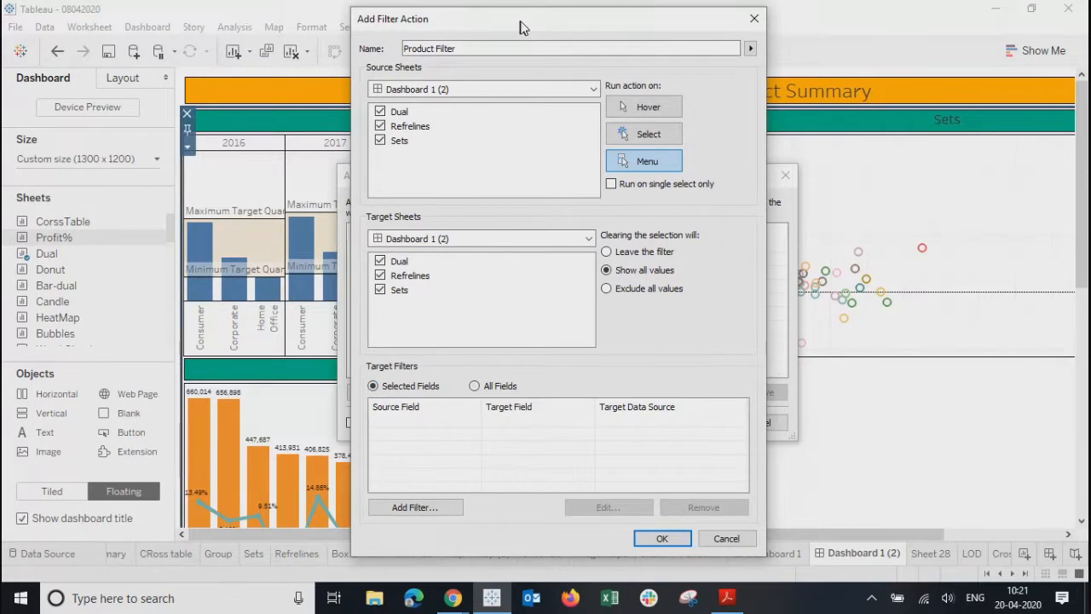
drag(518, 30, 652, 17)
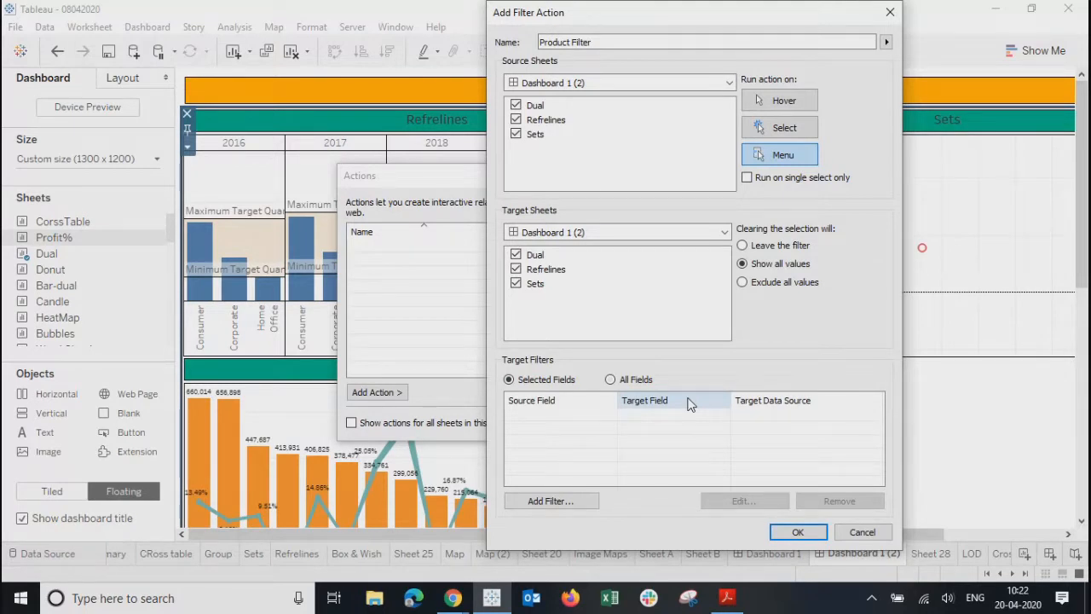
click(544, 501)
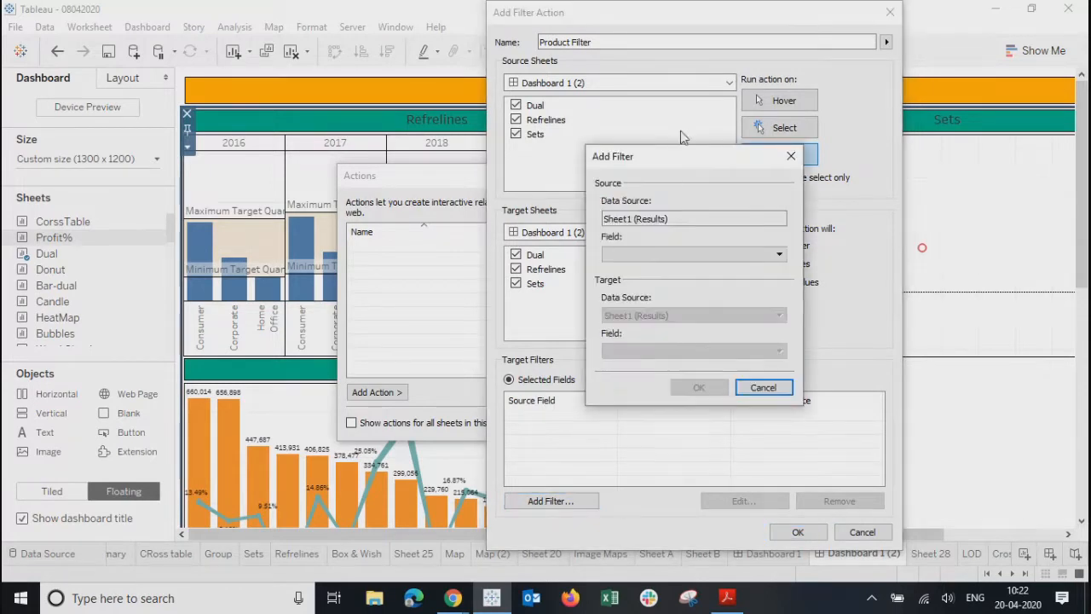
drag(676, 164, 614, 174)
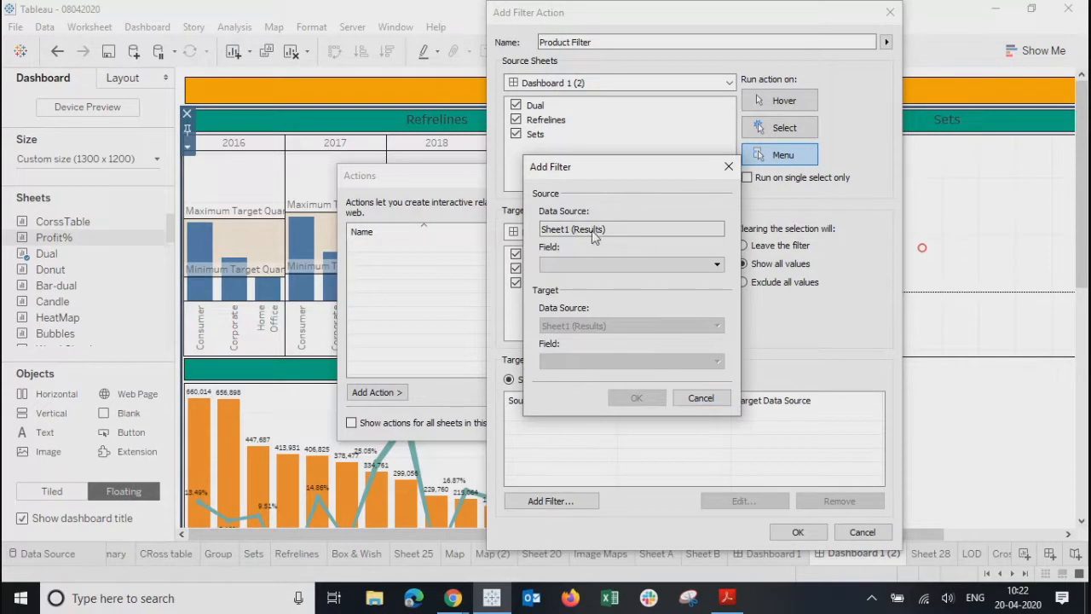
drag(565, 230, 598, 229)
click(615, 229)
click(607, 266)
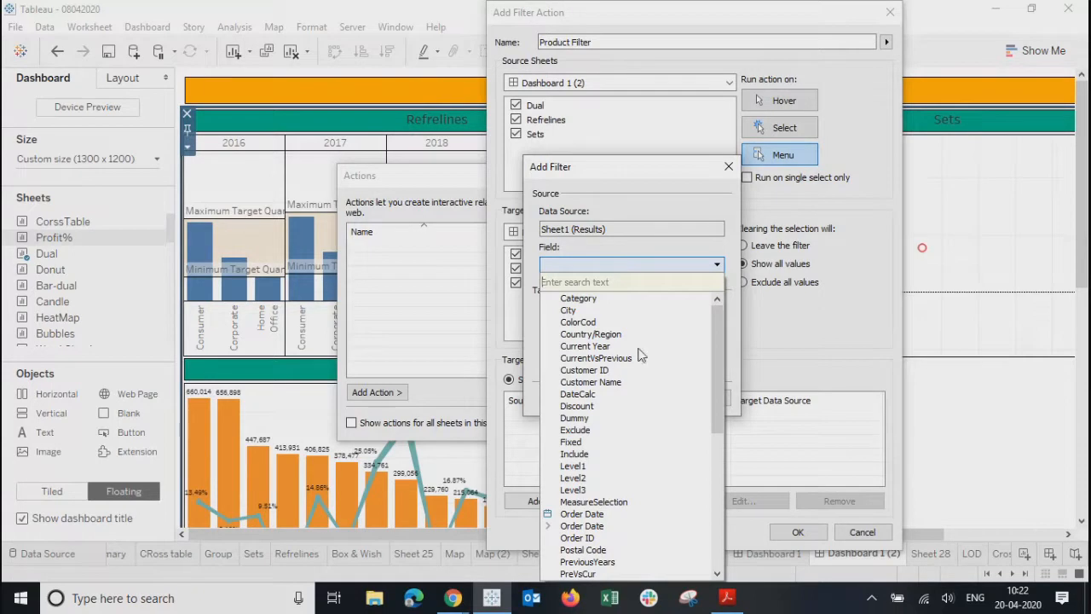
drag(720, 350, 724, 520)
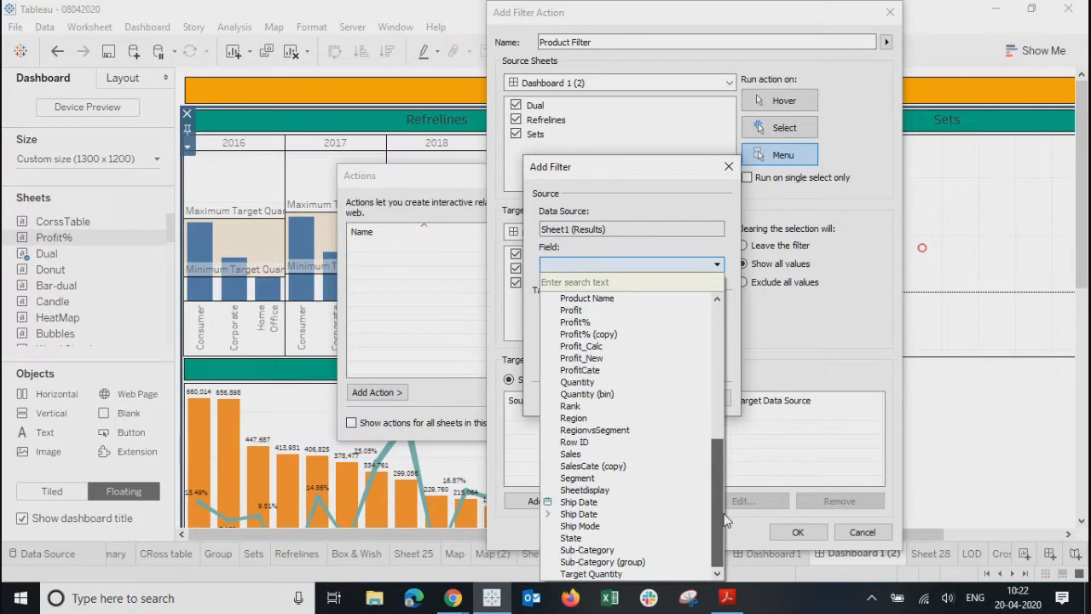
drag(724, 520, 720, 334)
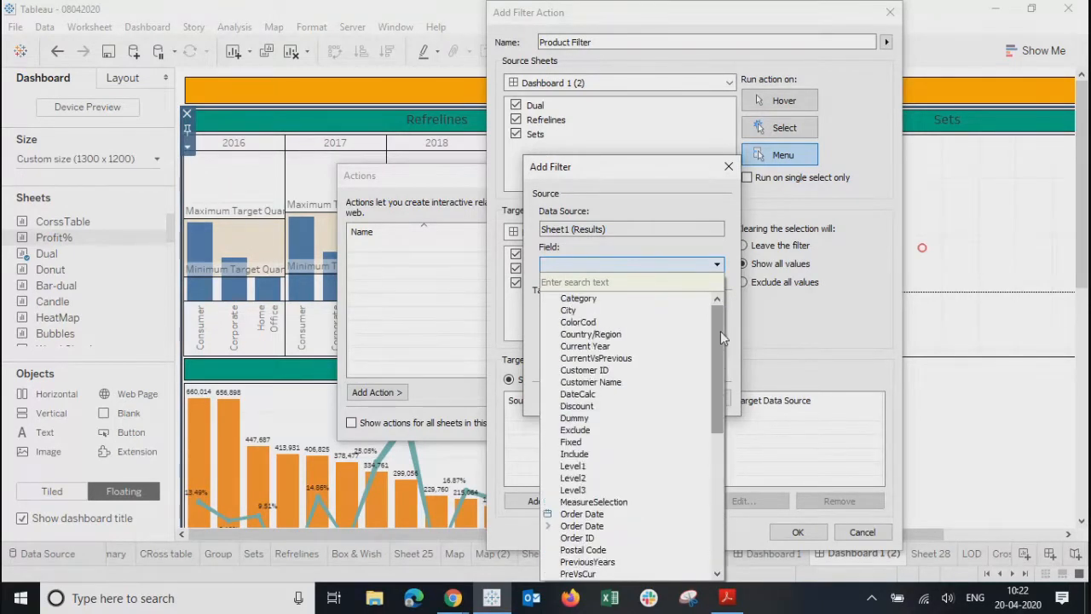
click(726, 167)
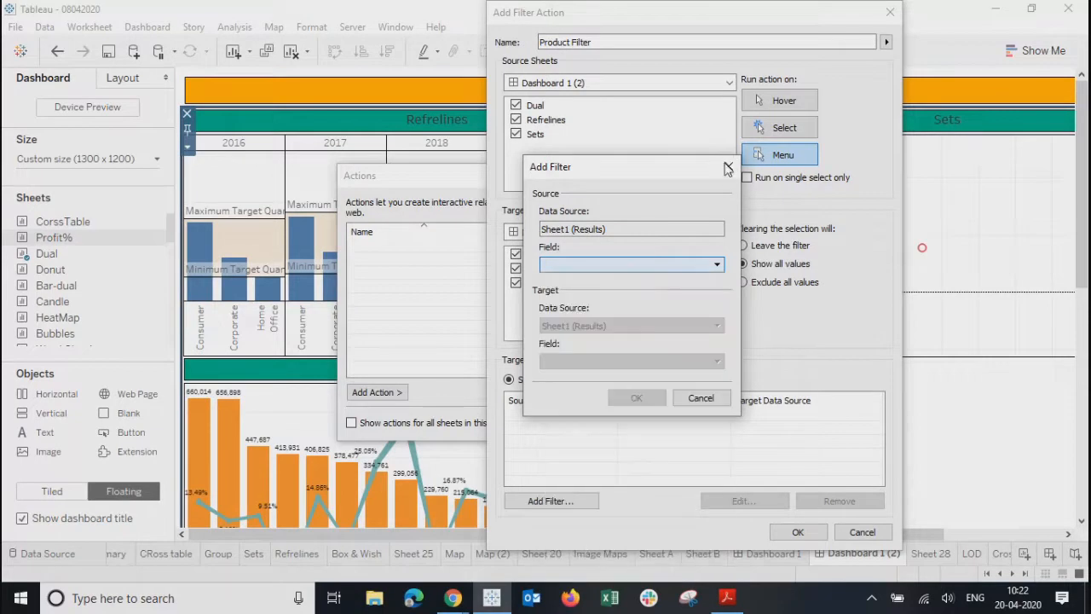
click(726, 167)
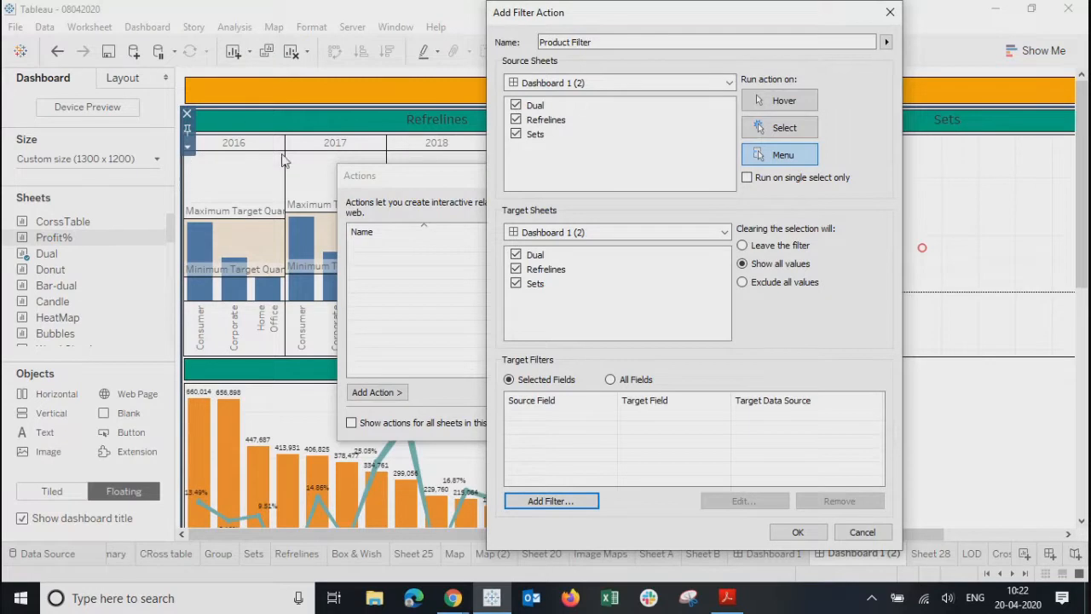
- Keep Refrelines as the only source sheet and map Segment as source and target field
click(516, 106)
click(516, 134)
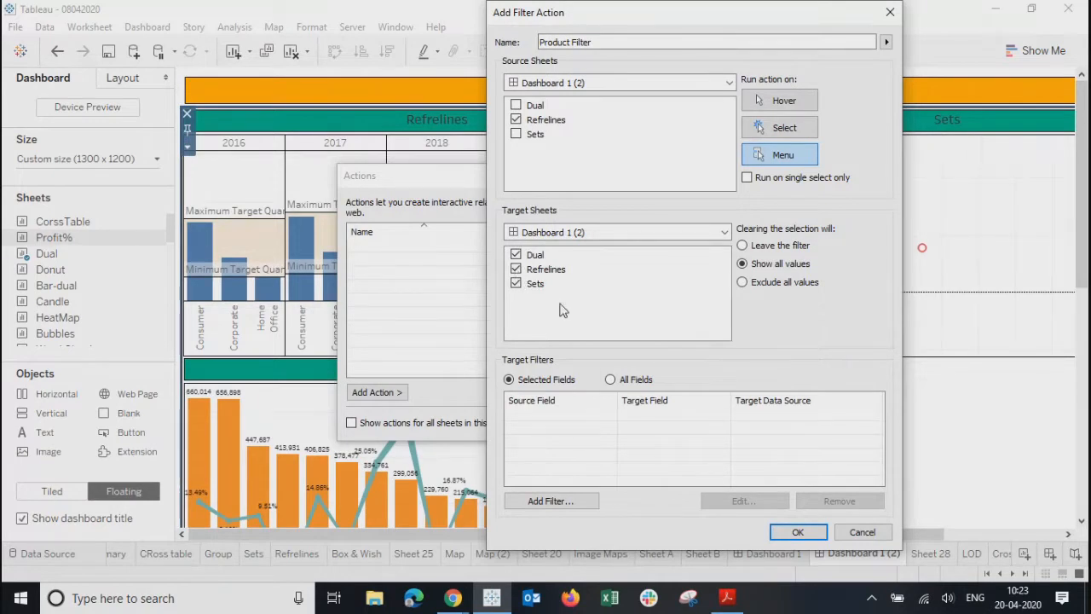
click(549, 501)
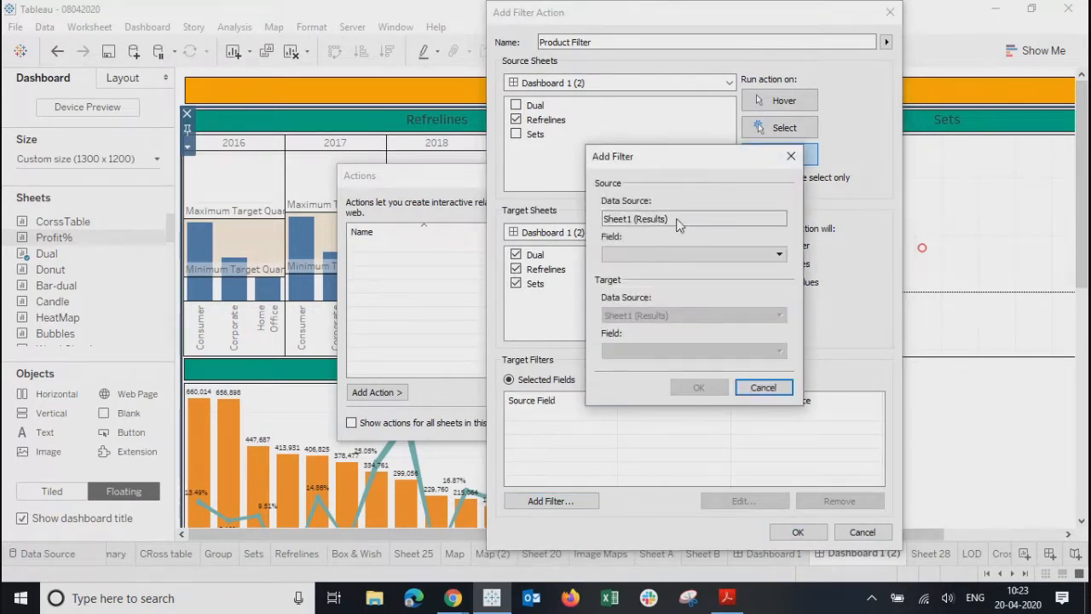
click(653, 254)
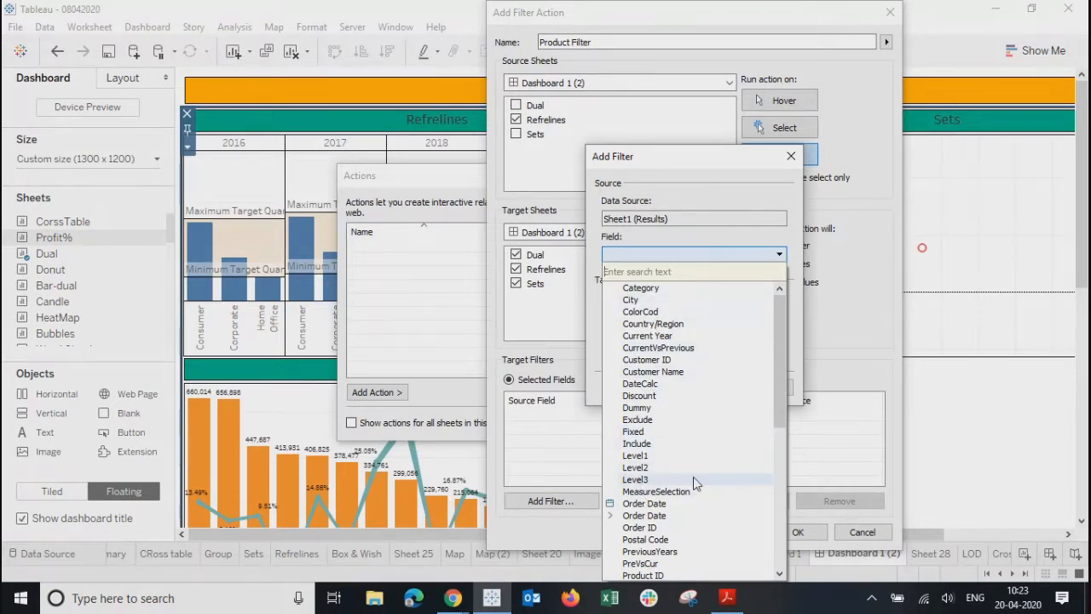
drag(779, 361, 783, 488)
click(640, 493)
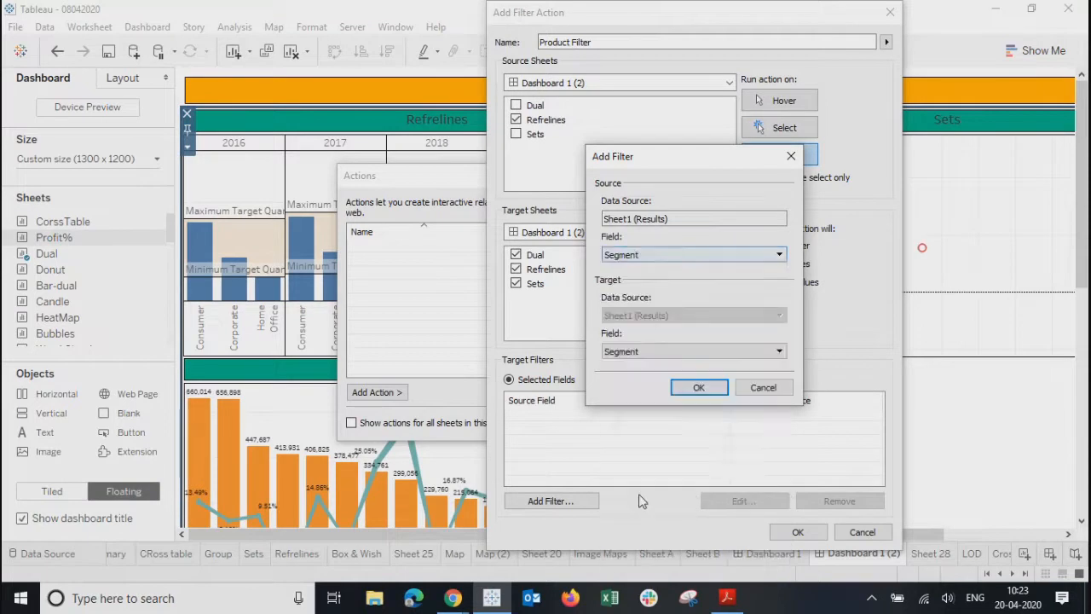
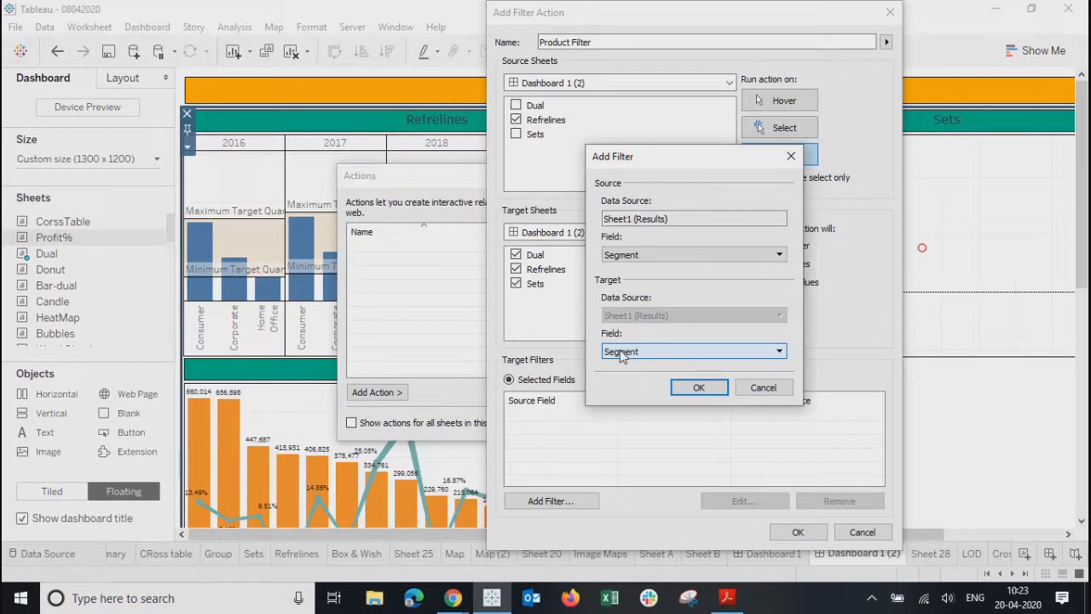
- Map Segment to Segment as the target field and save the Product Filter action
click(622, 352)
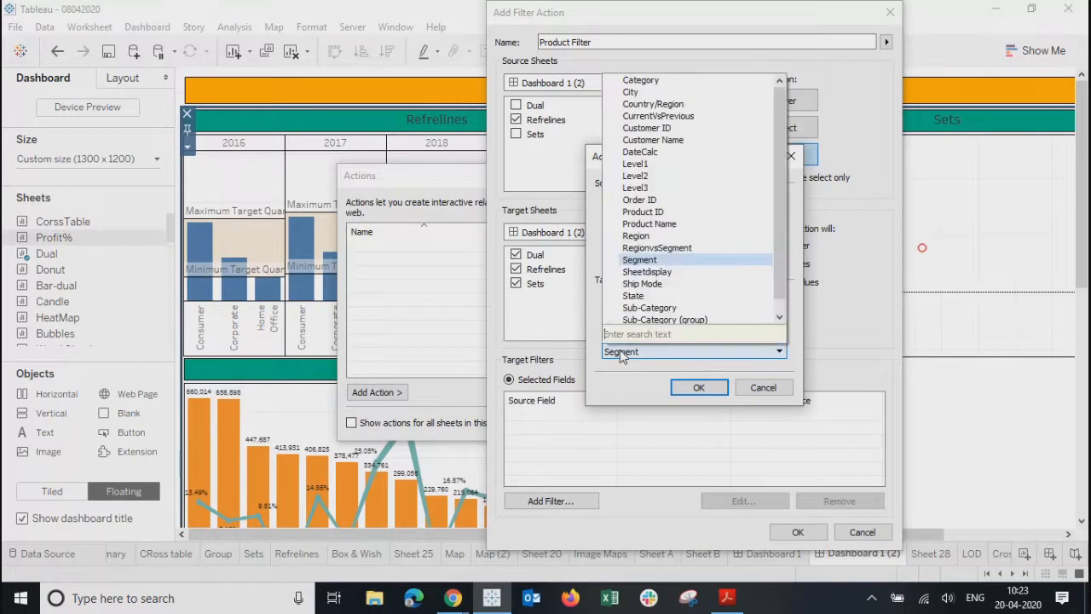
click(650, 260)
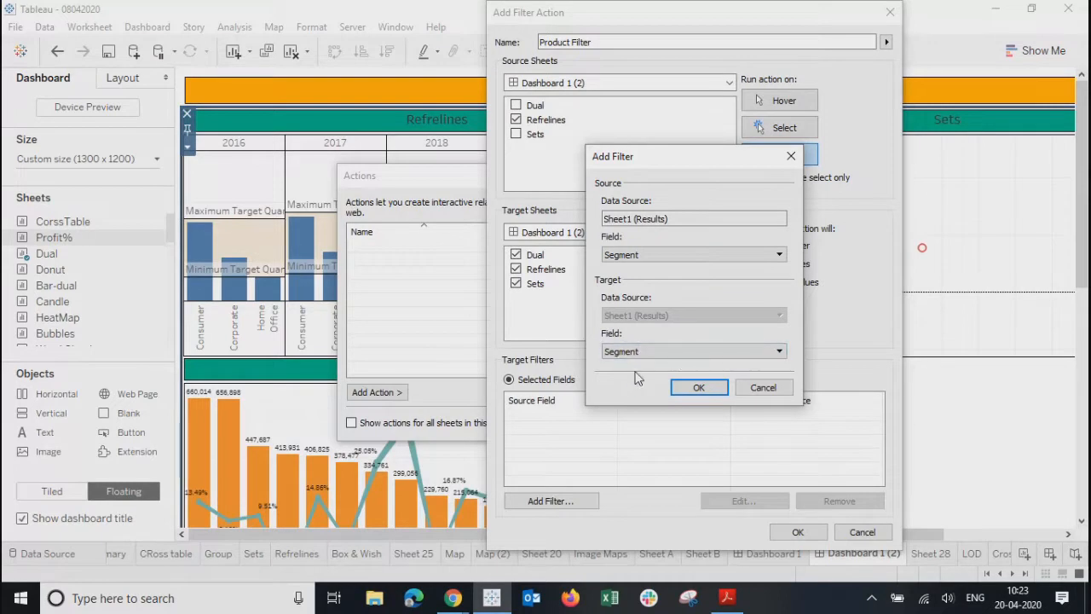
click(698, 388)
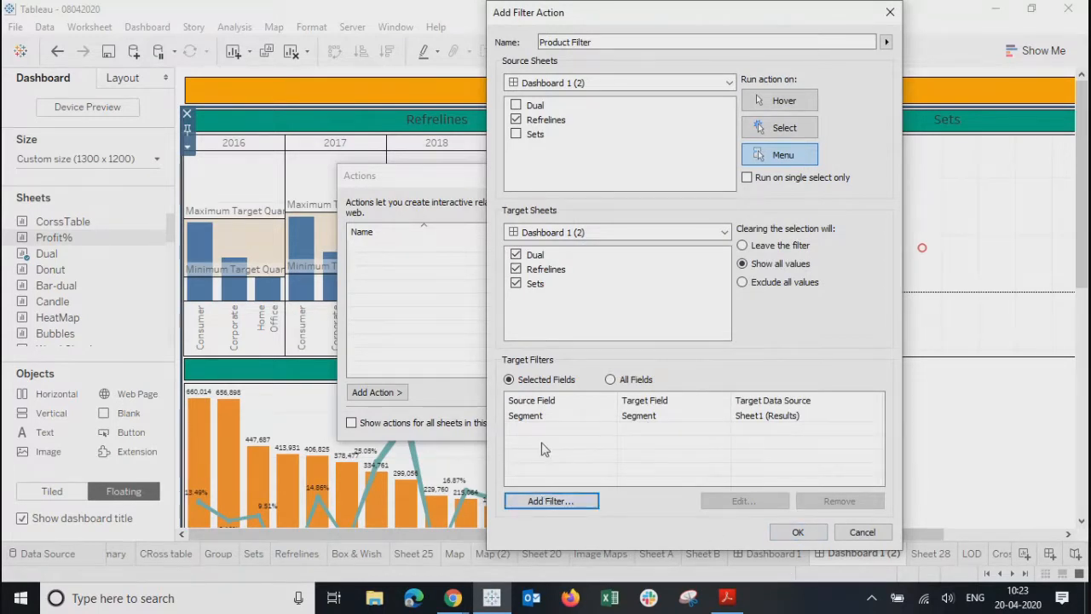
click(784, 532)
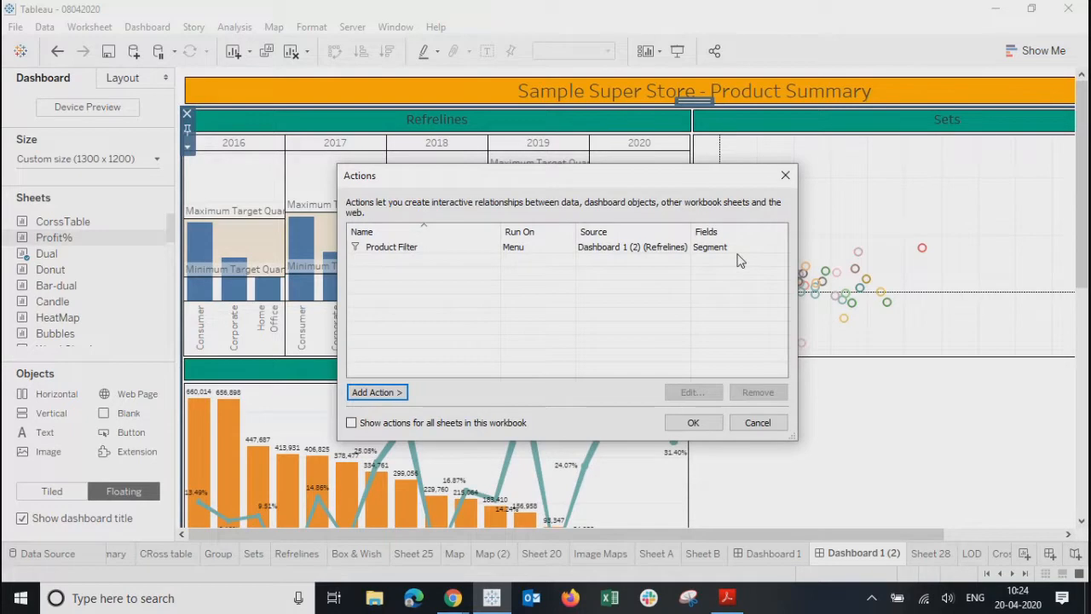
click(693, 422)
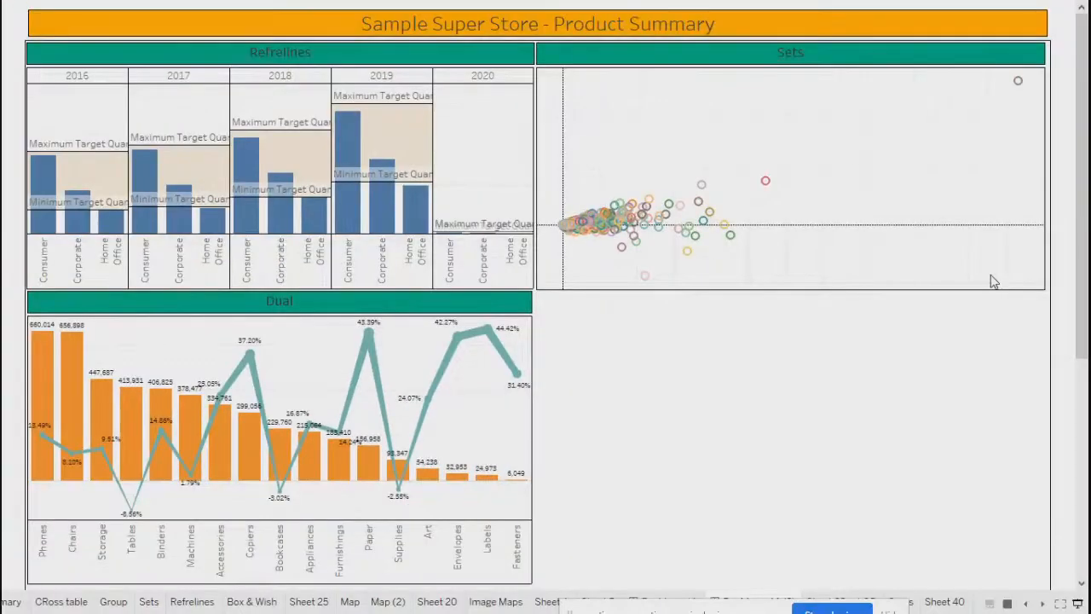
- Select Refrelines bars, ending on 2019 Consumer, and run Product Filter from its tooltip
mouse_move(86, 198)
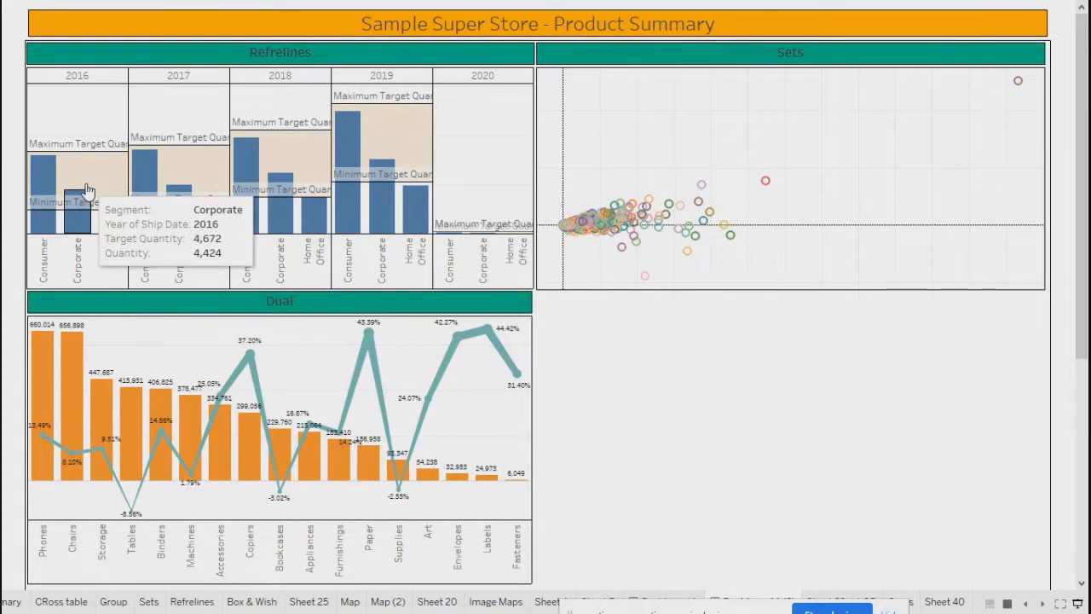
mouse_move(213, 237)
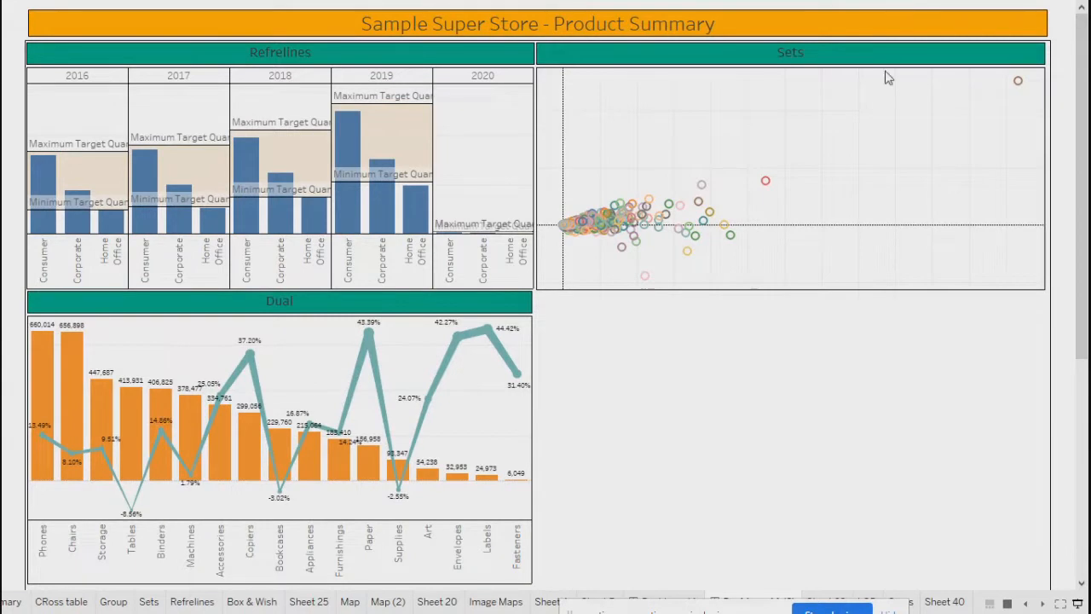
mouse_move(379, 401)
mouse_move(186, 223)
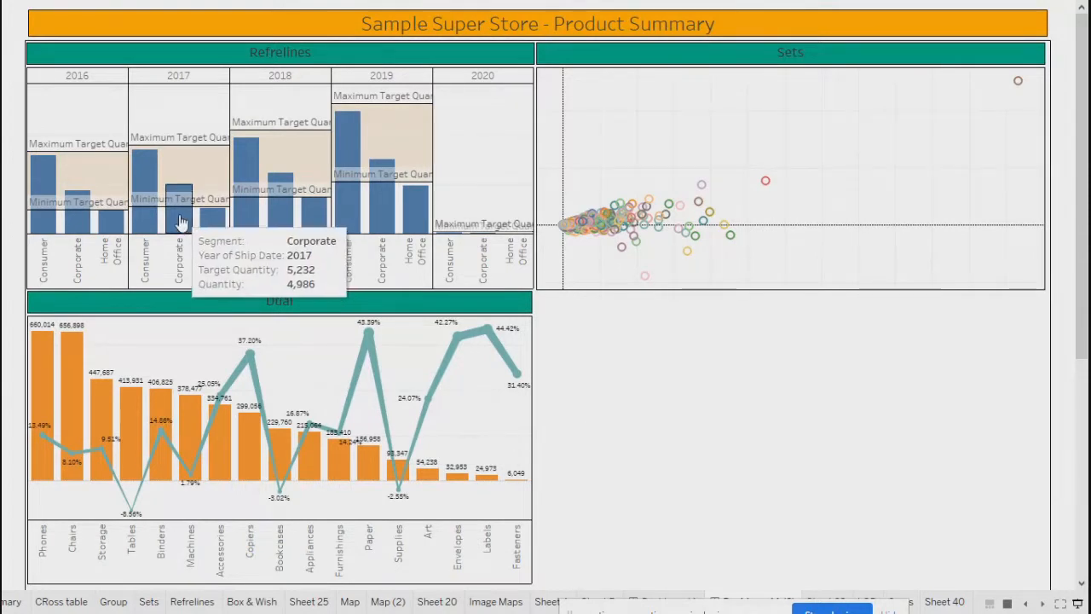
click(179, 220)
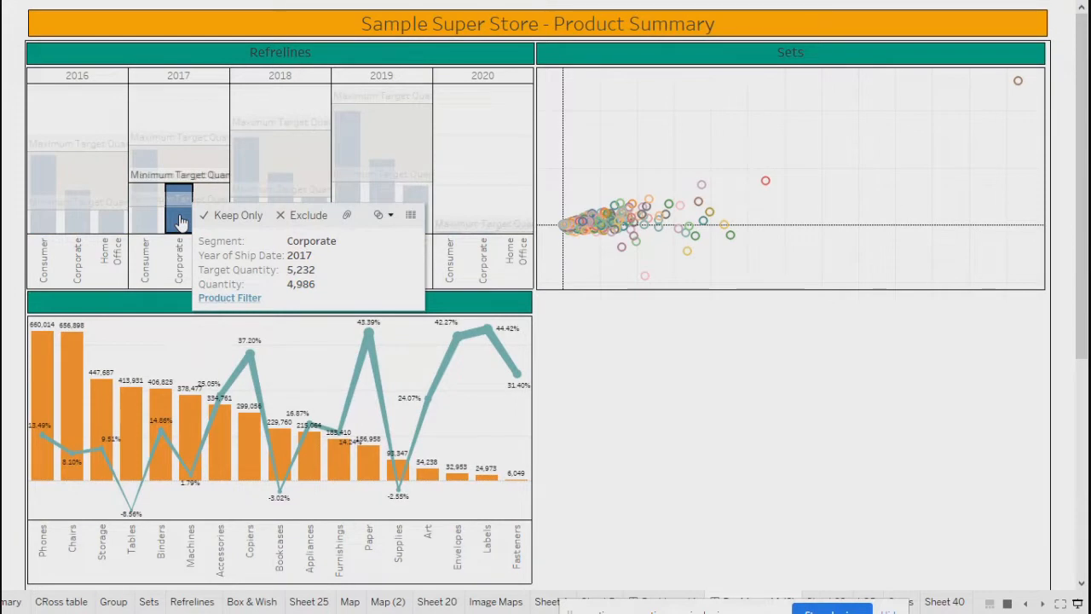
click(181, 222)
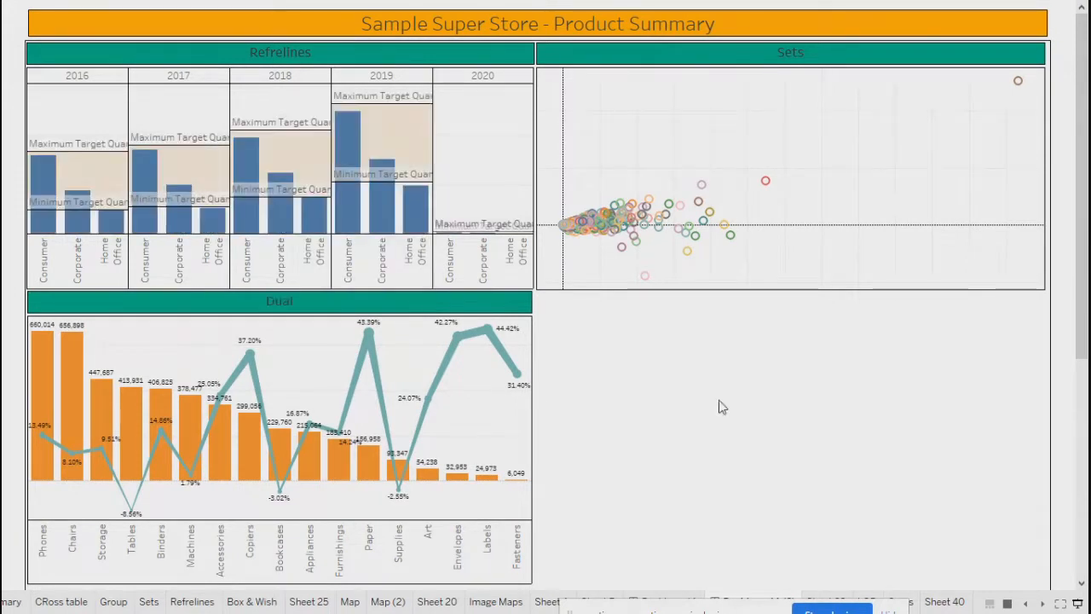
click(143, 224)
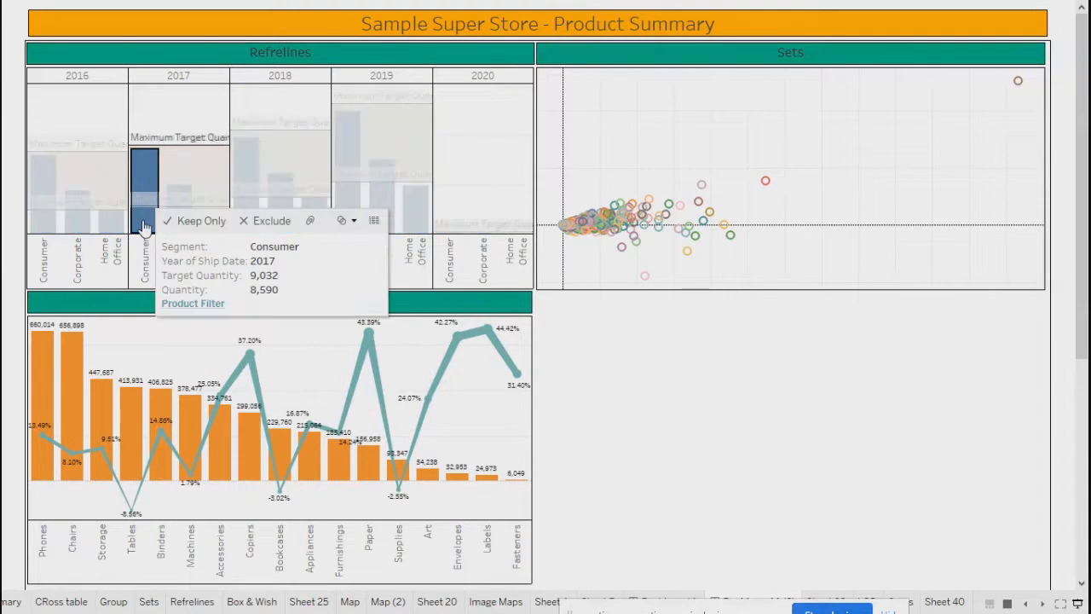
click(110, 220)
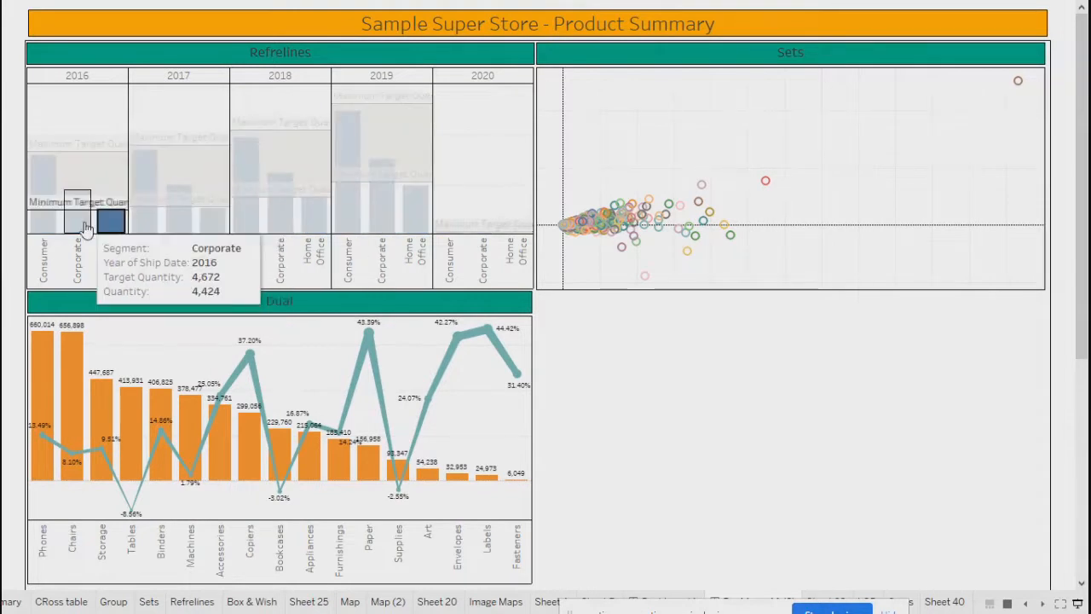
click(40, 219)
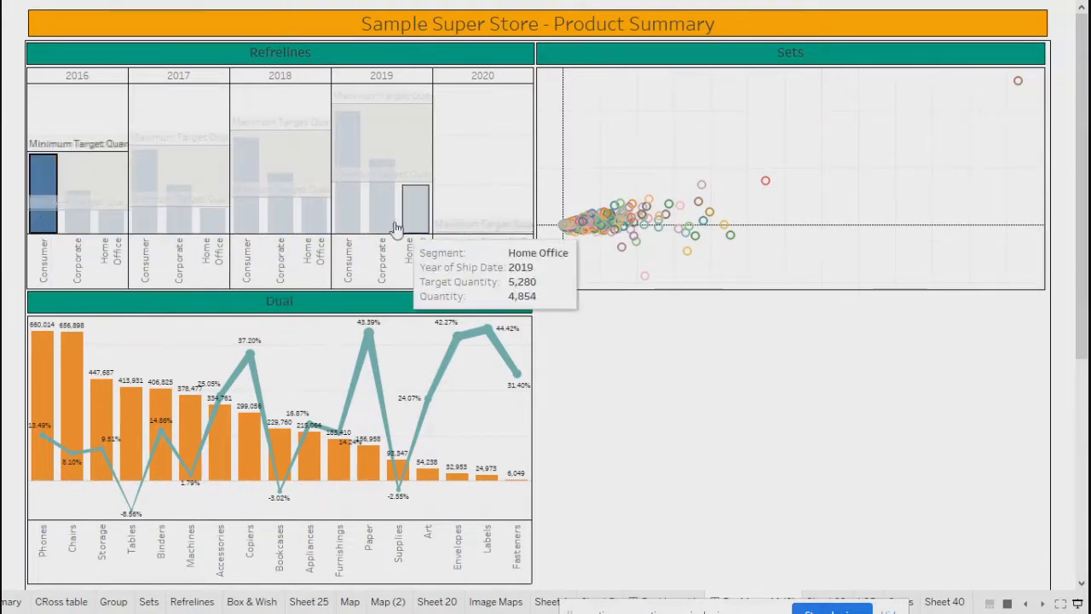
click(316, 221)
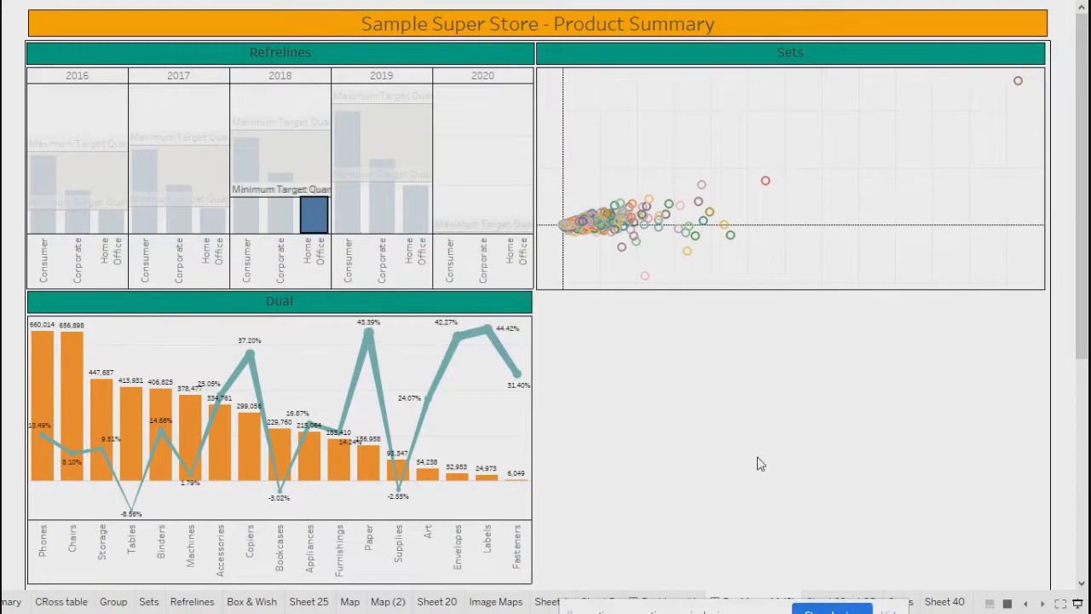
click(345, 223)
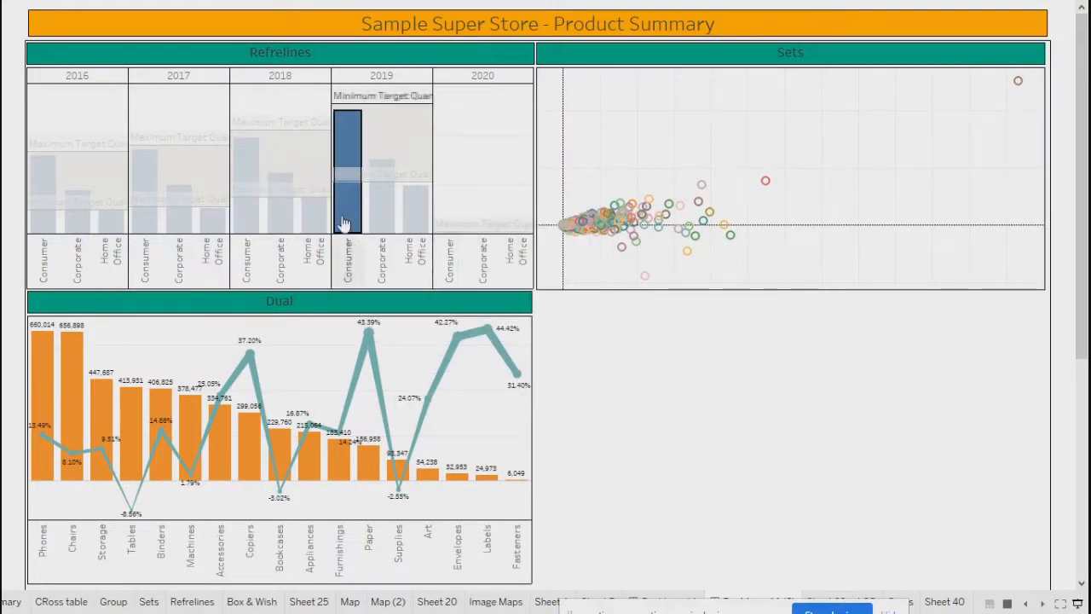
click(342, 220)
click(341, 219)
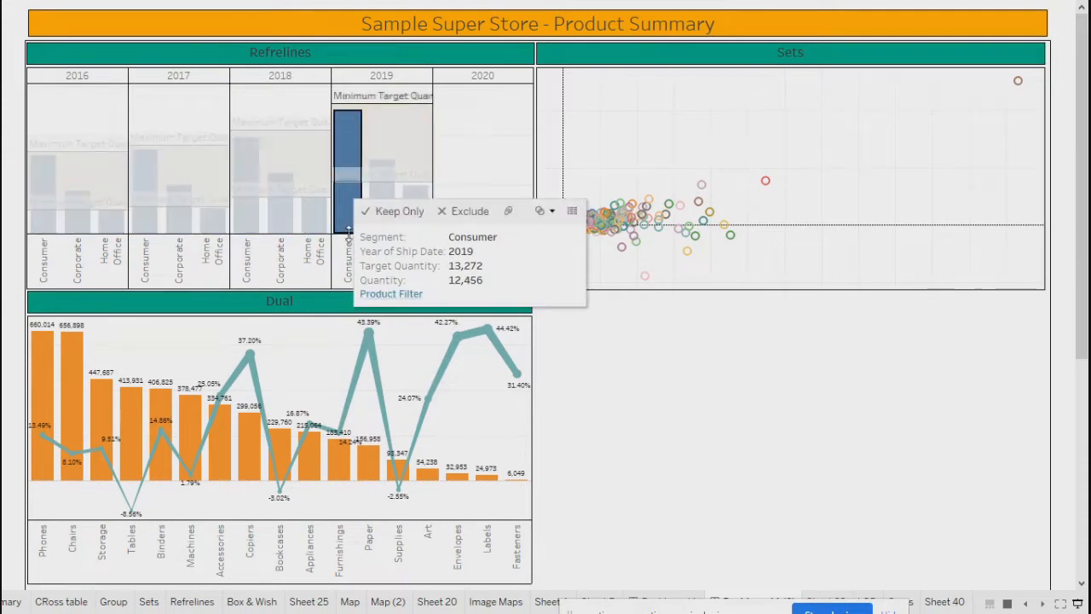
click(387, 294)
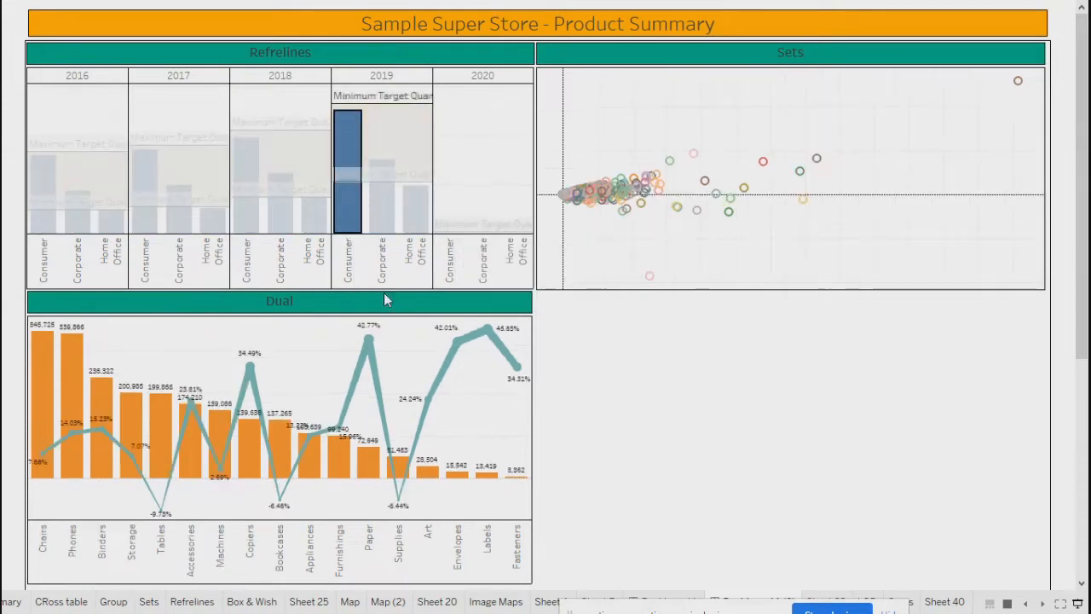
- Rerun Product Filter on 2019 Consumer in edit view, then clear the selection to unfilter
key(Escape)
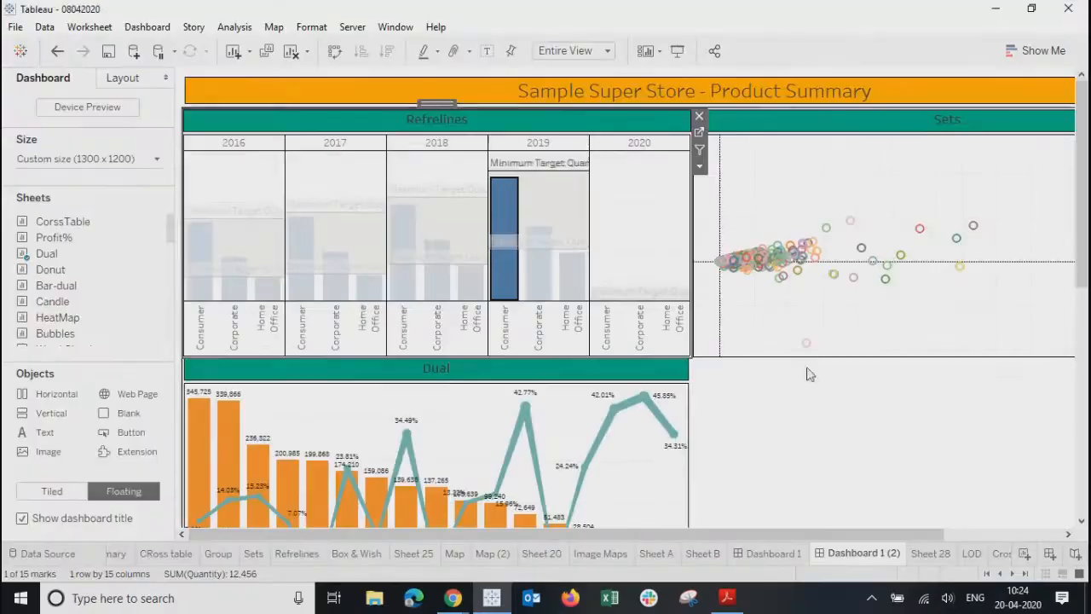
click(665, 206)
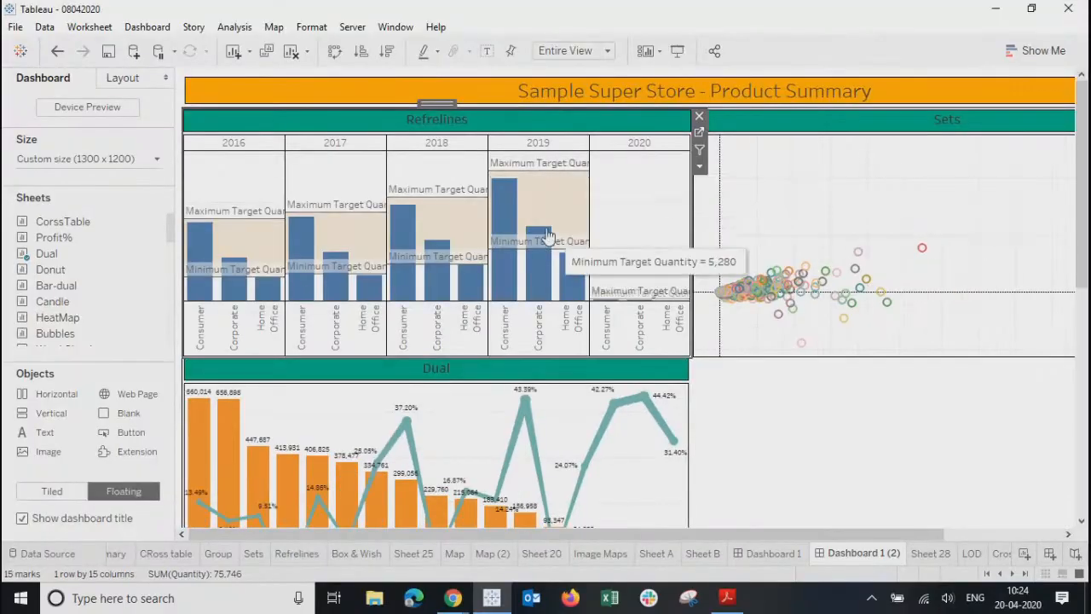
click(504, 270)
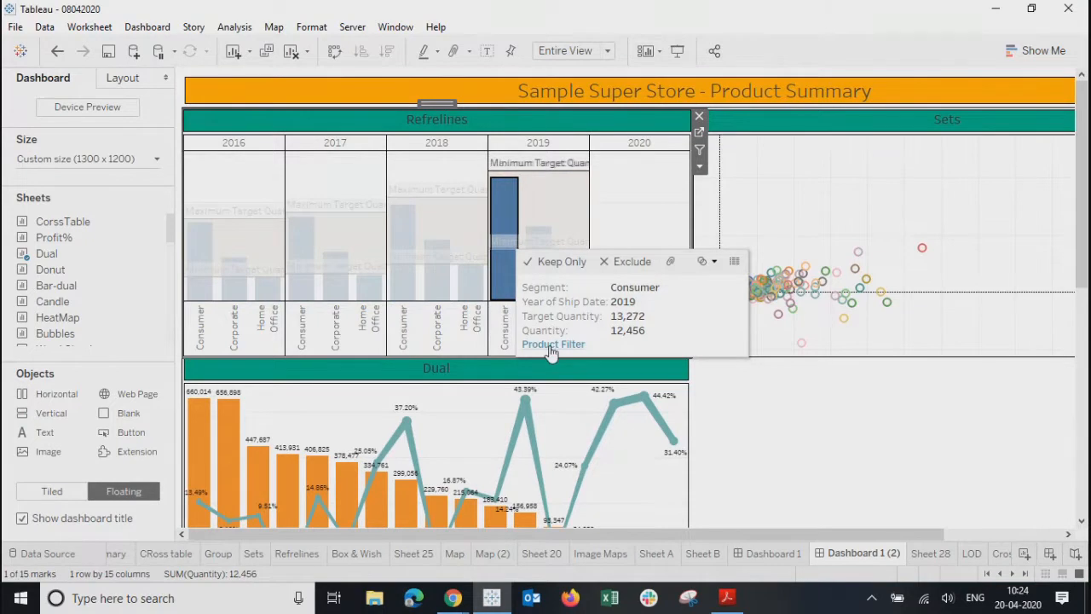
click(552, 344)
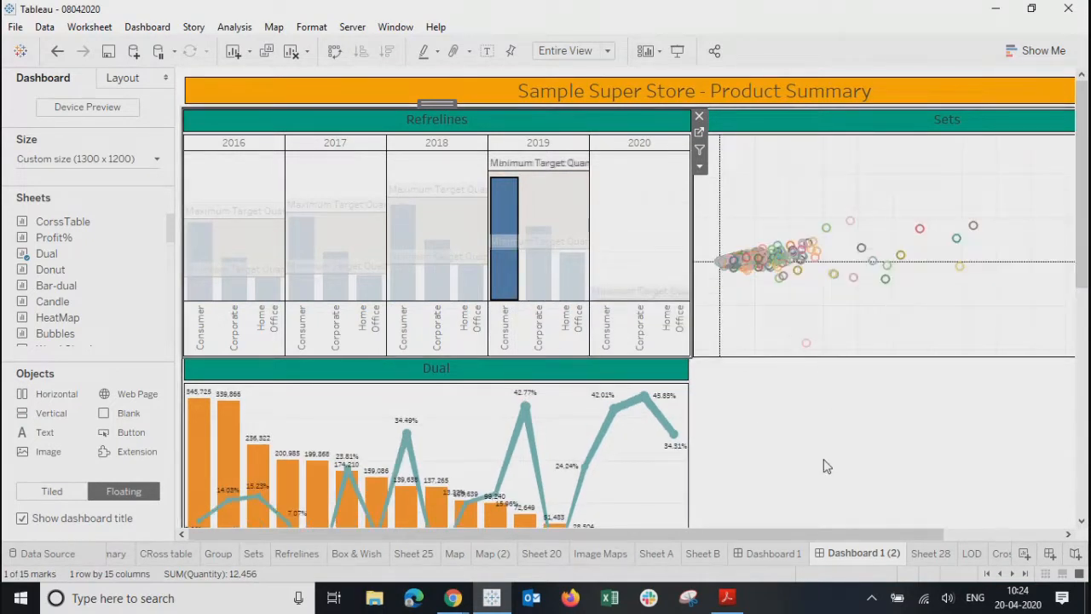
mouse_move(586, 236)
click(559, 202)
click(821, 419)
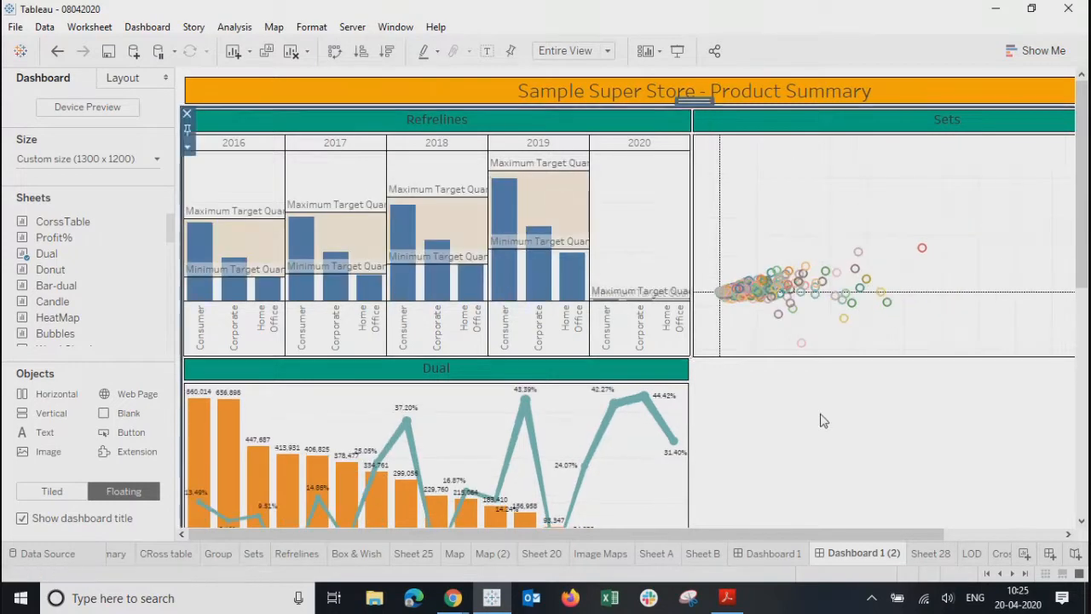
click(140, 29)
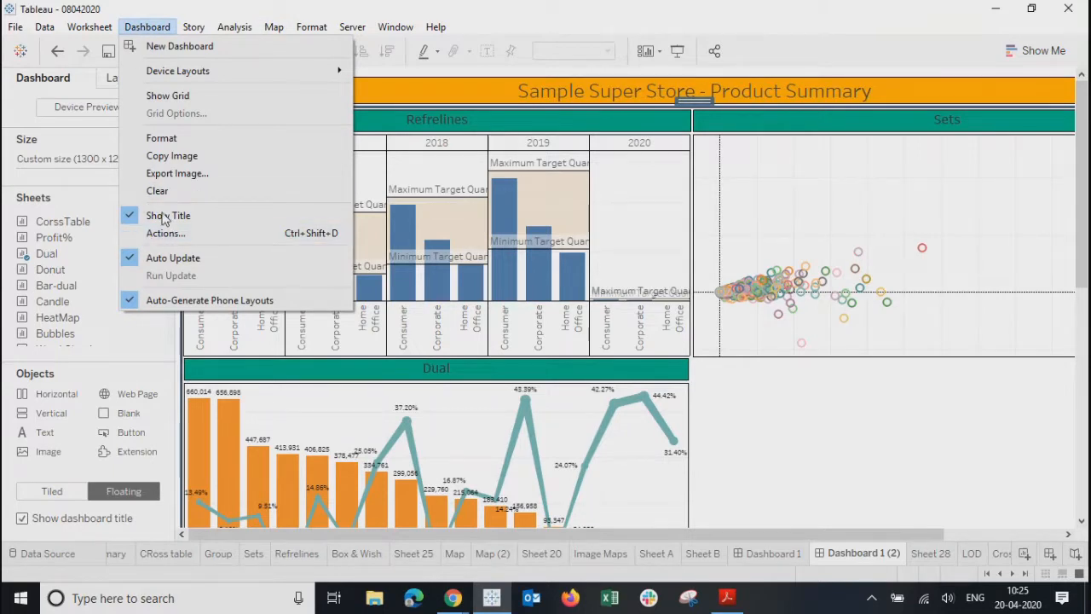
- Change the Product Filter action to run on Select instead of from the menu
click(158, 241)
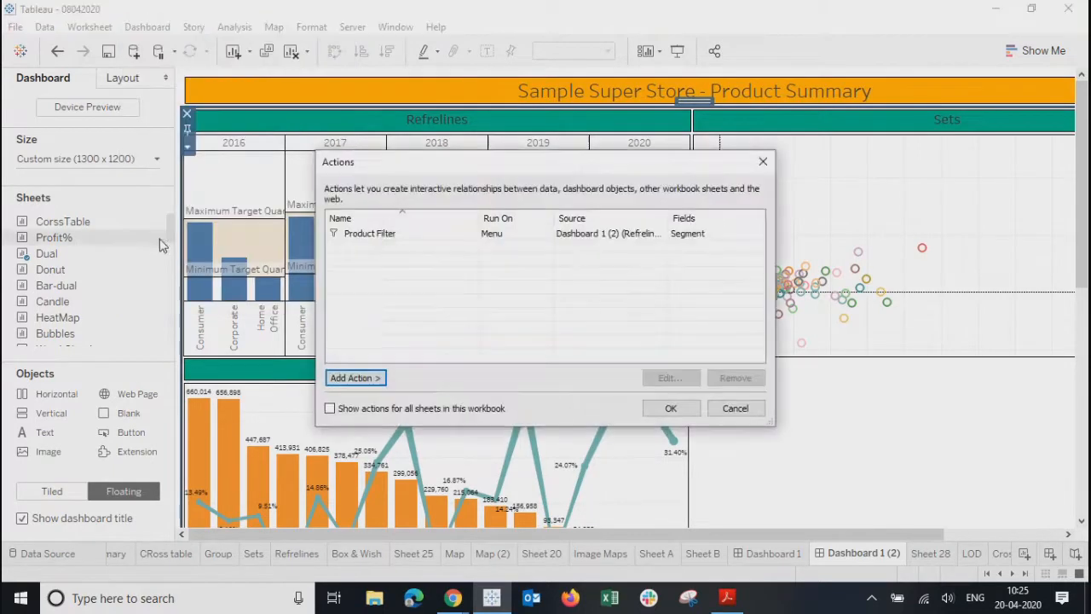
click(432, 237)
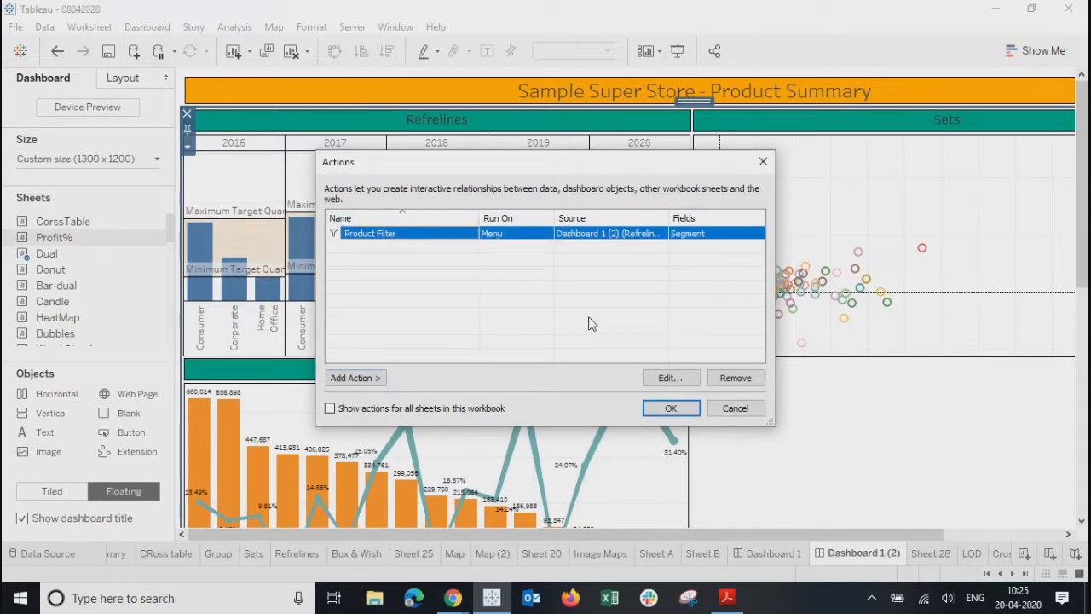
click(664, 377)
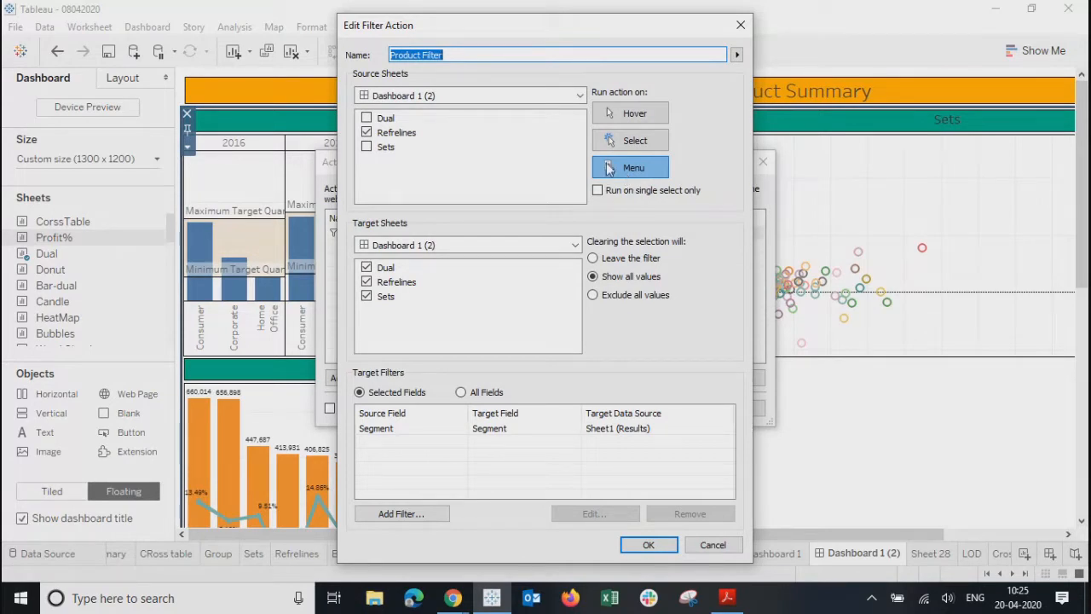
click(634, 143)
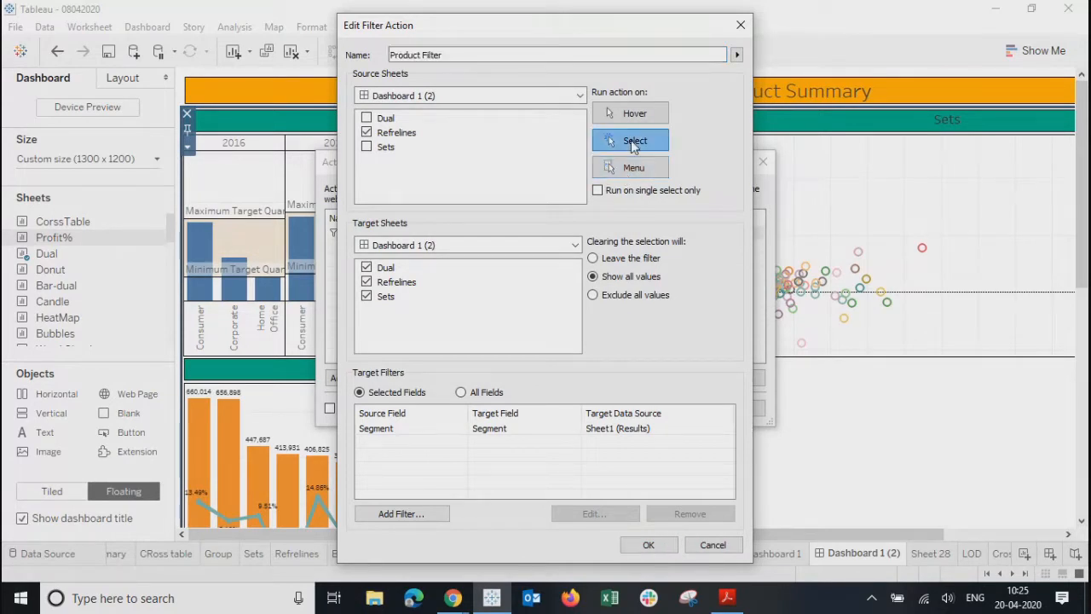
click(646, 544)
click(668, 408)
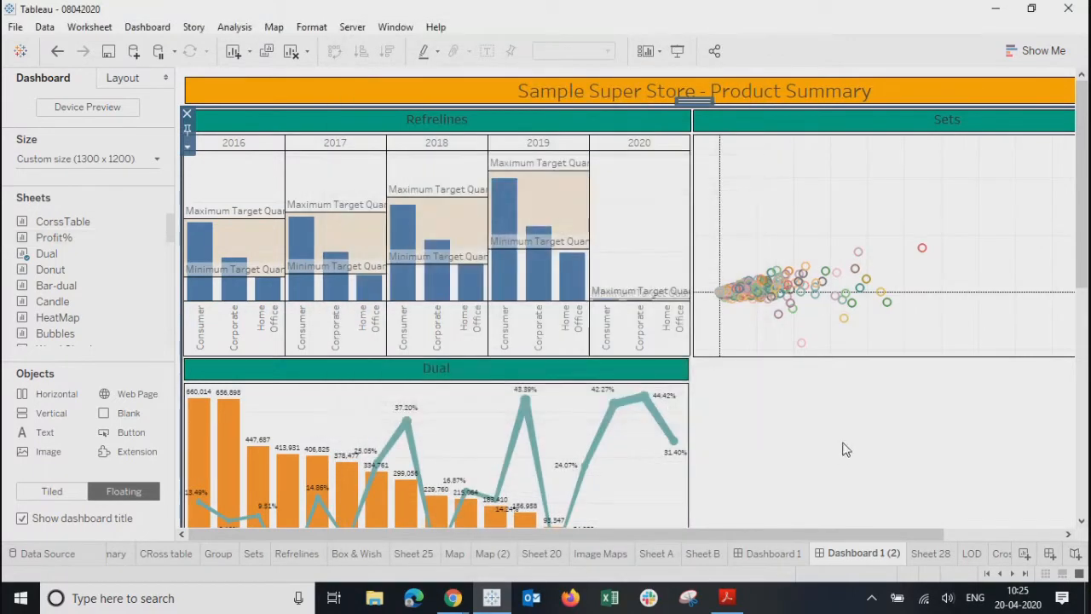
click(675, 53)
- Enter presentation mode and filter the dashboard by various 2016–2019 Consumer bars
click(348, 214)
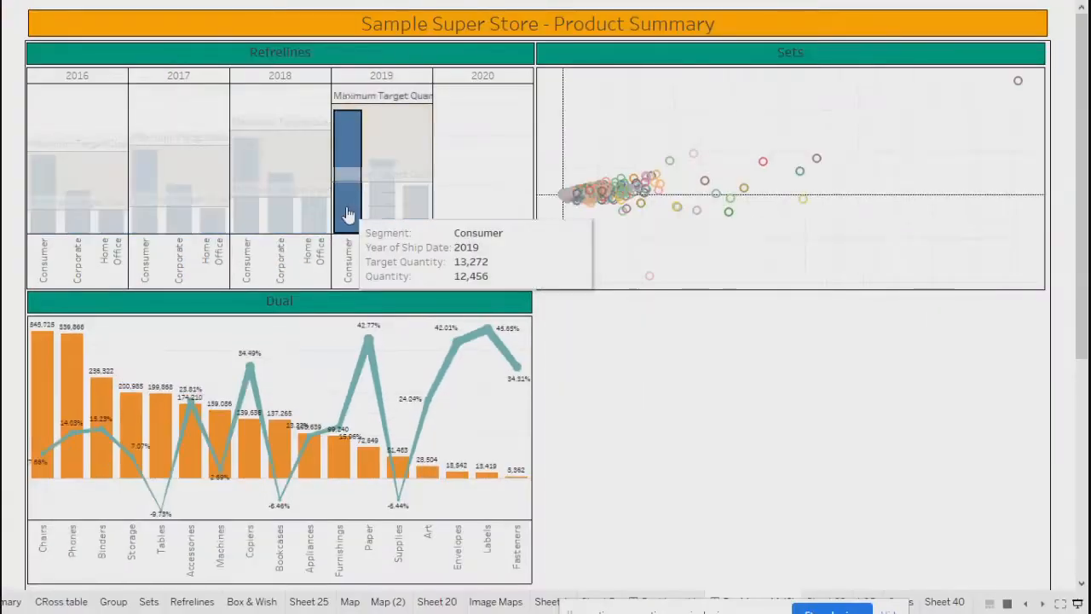
click(151, 222)
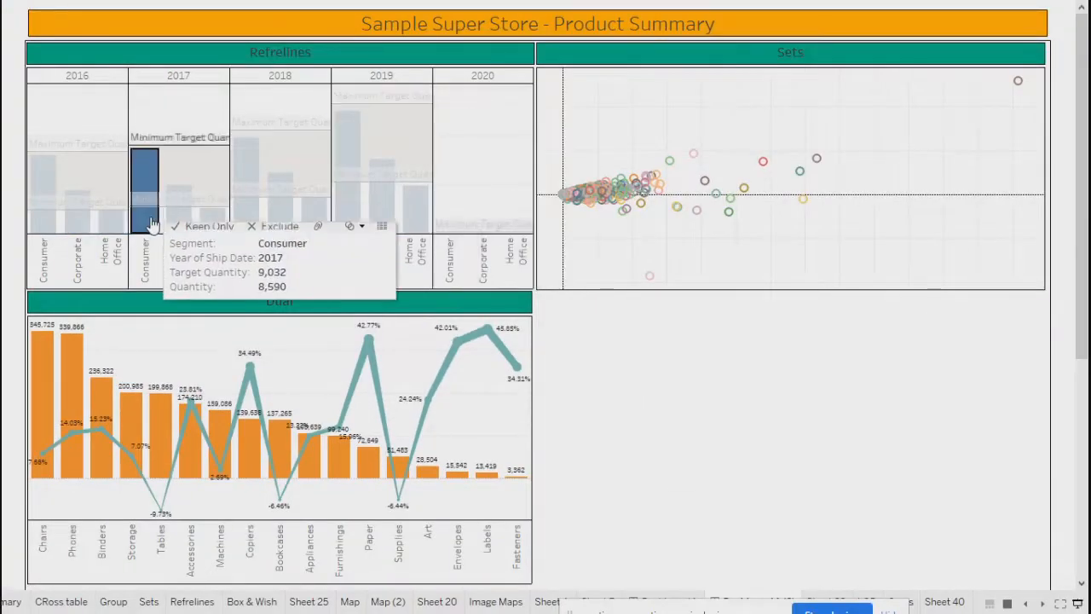
click(107, 229)
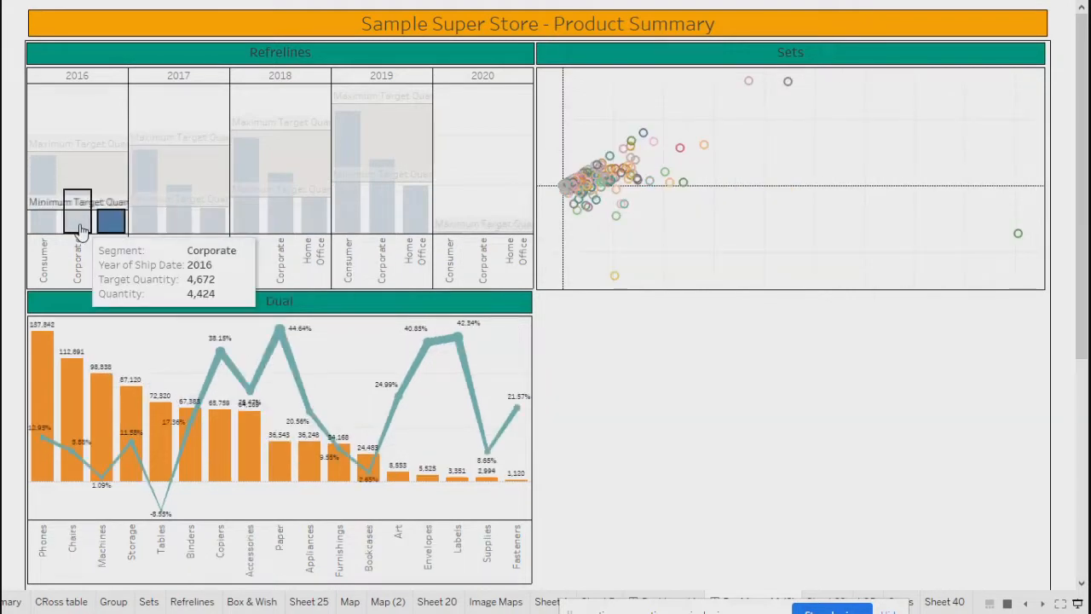
click(78, 228)
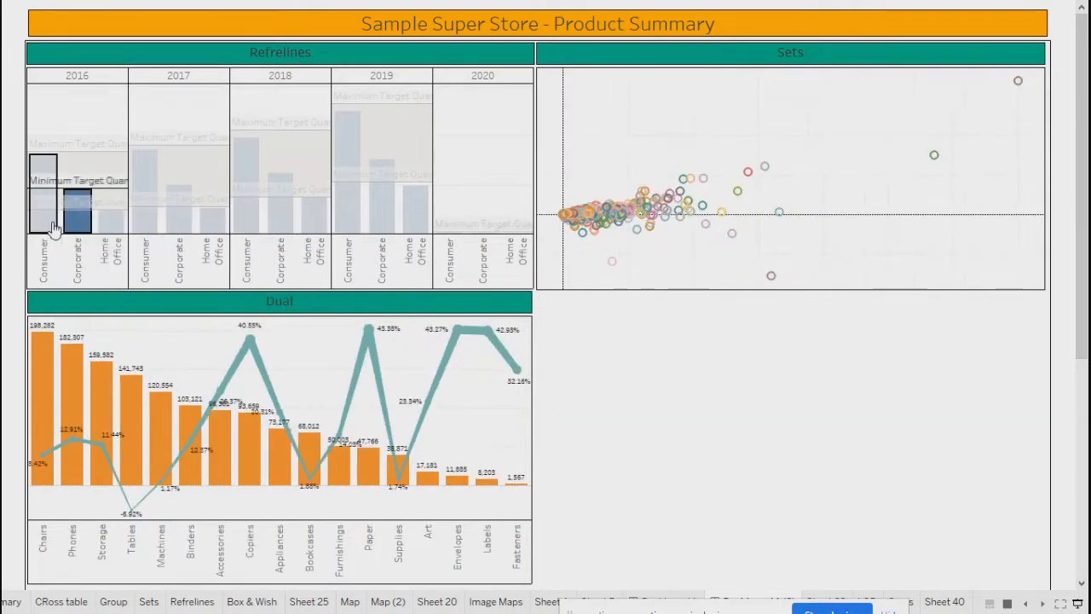
click(43, 213)
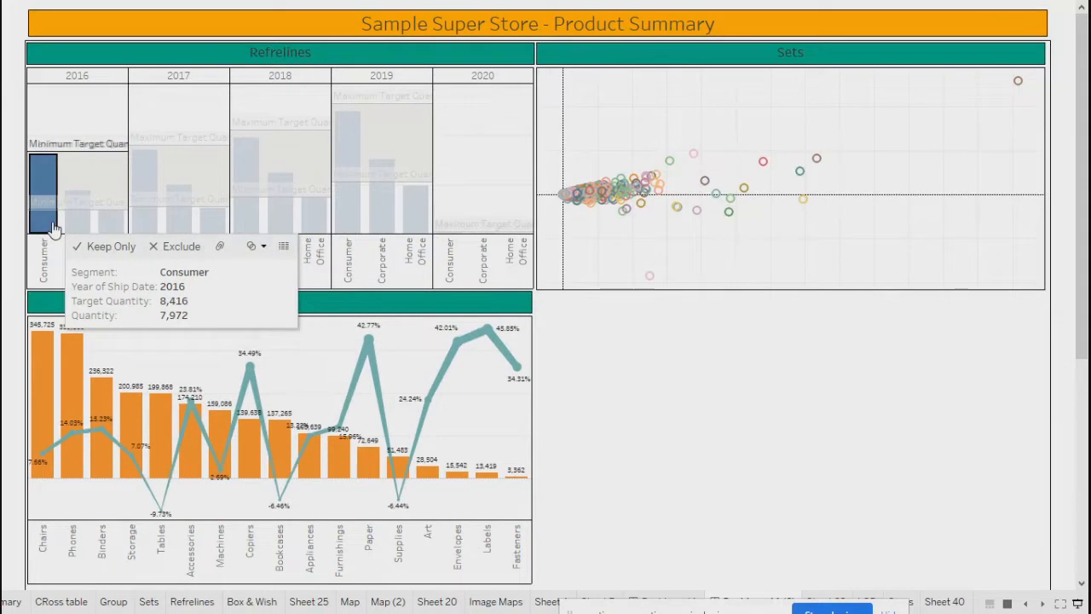
click(341, 224)
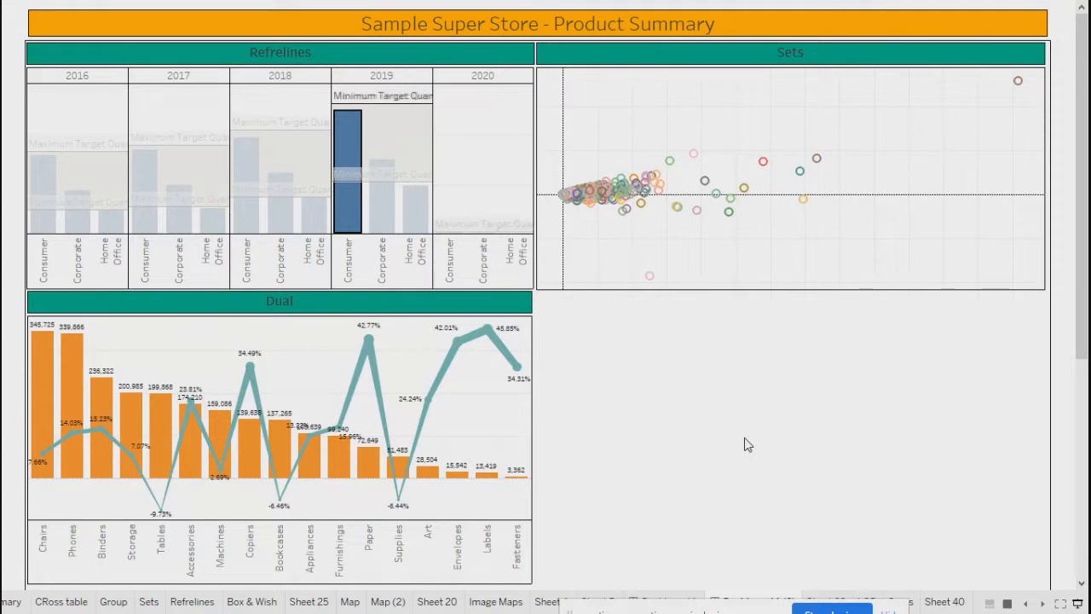
mouse_move(348, 226)
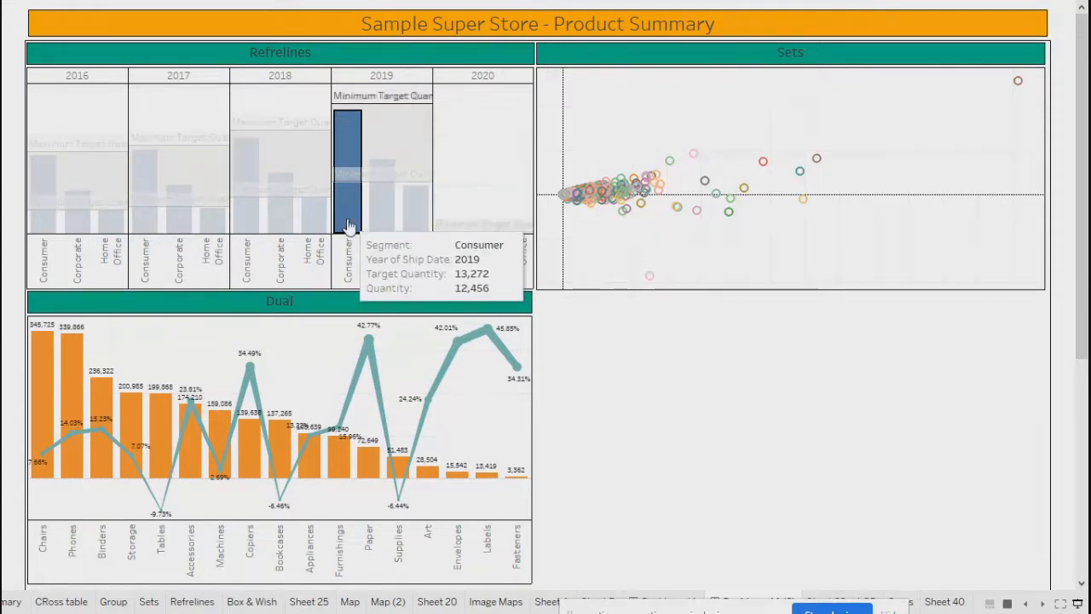
click(243, 224)
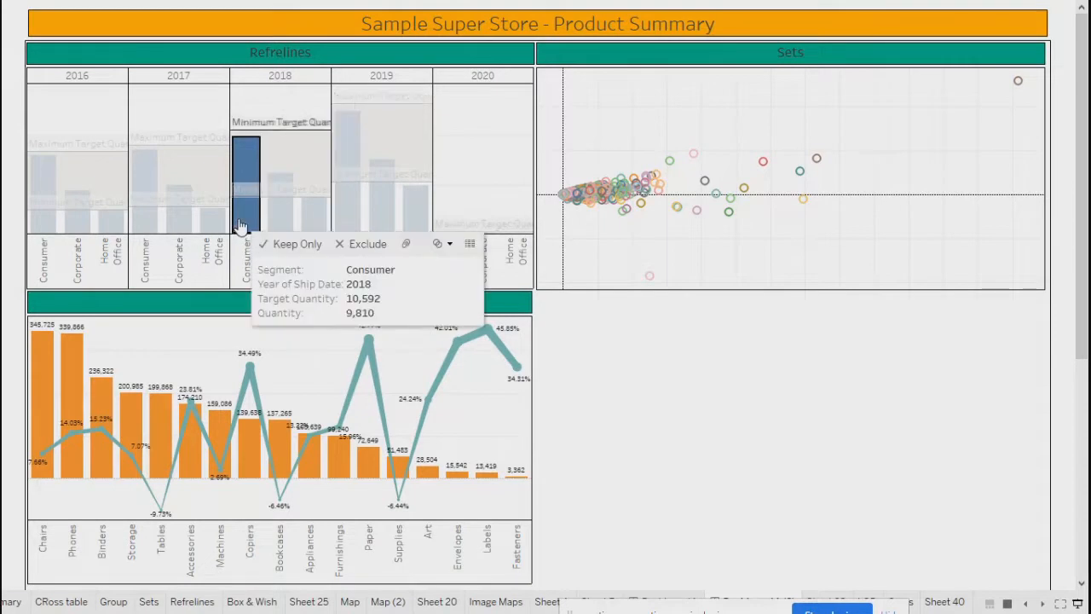
click(145, 217)
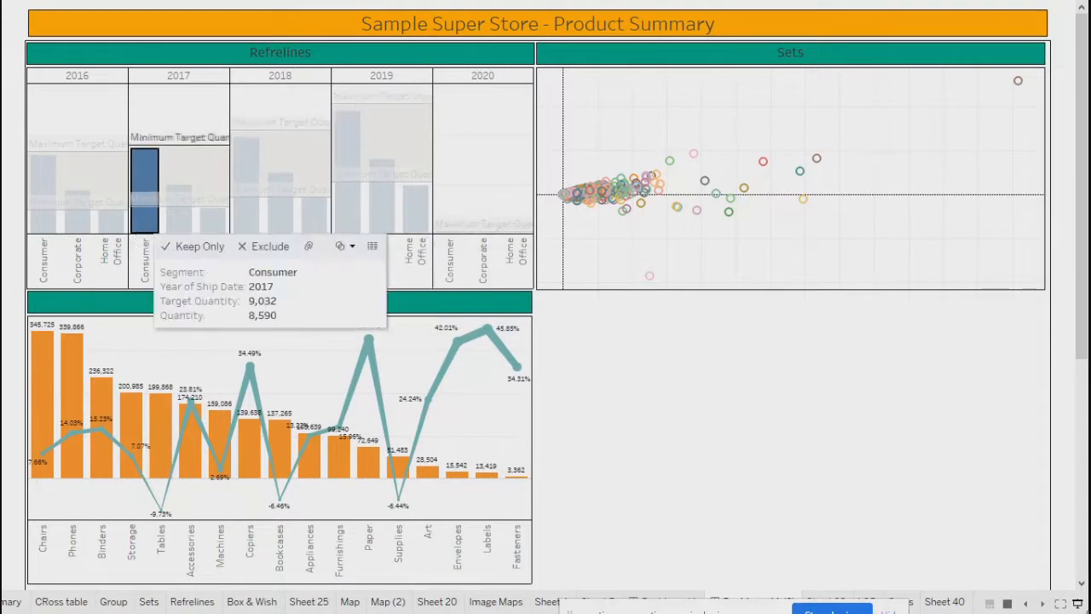
click(37, 223)
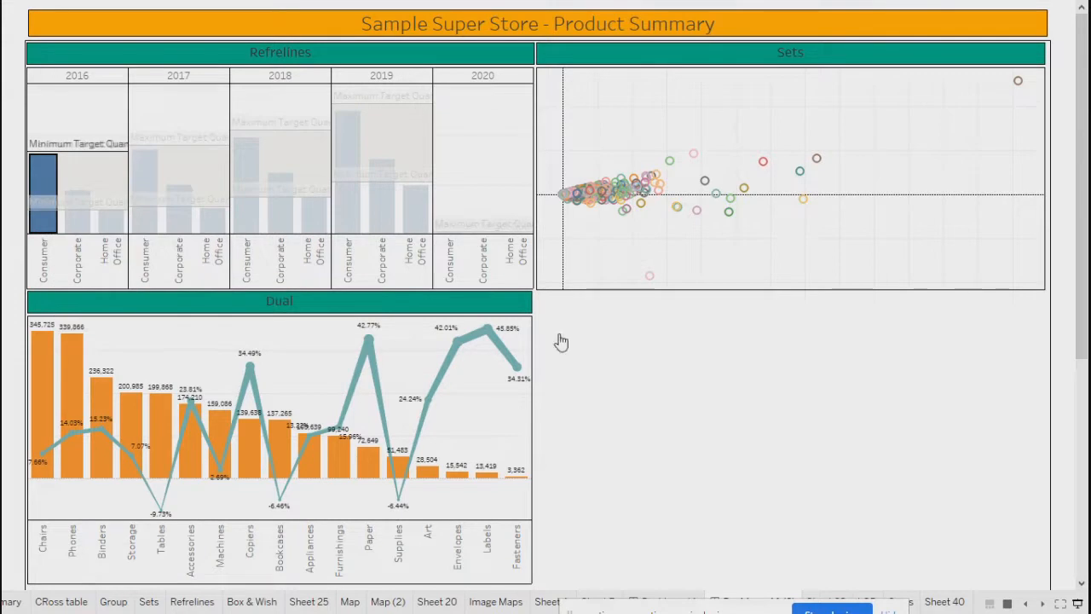
mouse_move(595, 197)
click(43, 228)
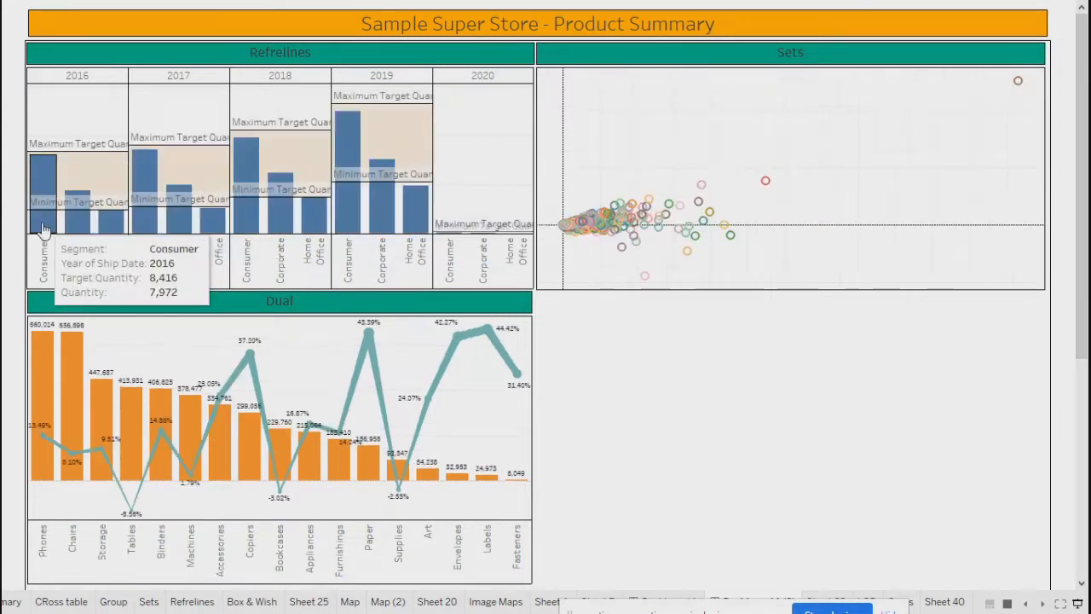
click(42, 229)
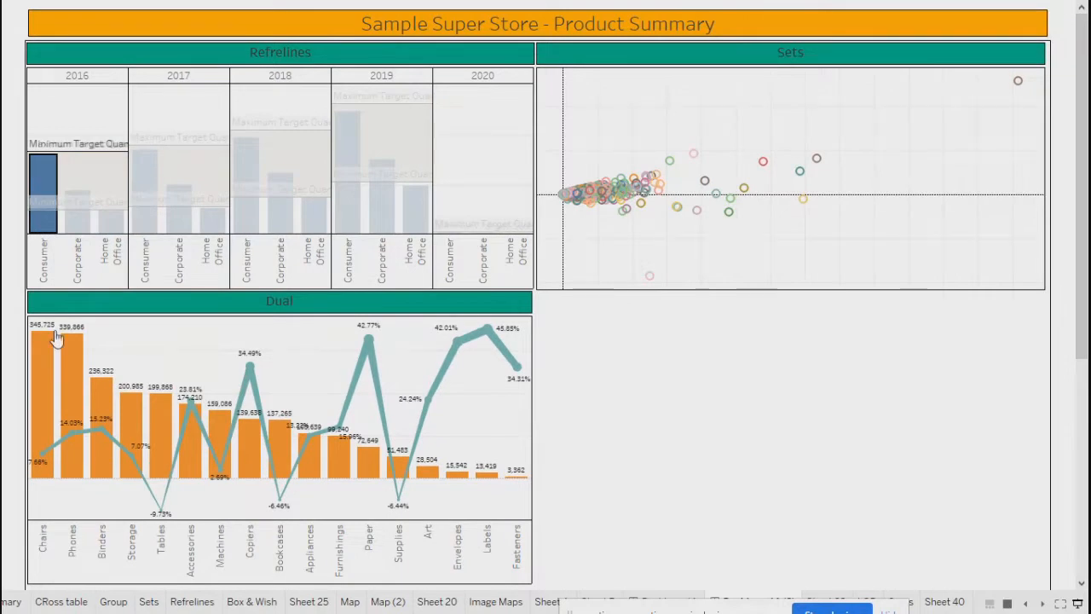
- Filter by Corporate and Home Office bars across years, ending on 2016 Home Office
click(283, 224)
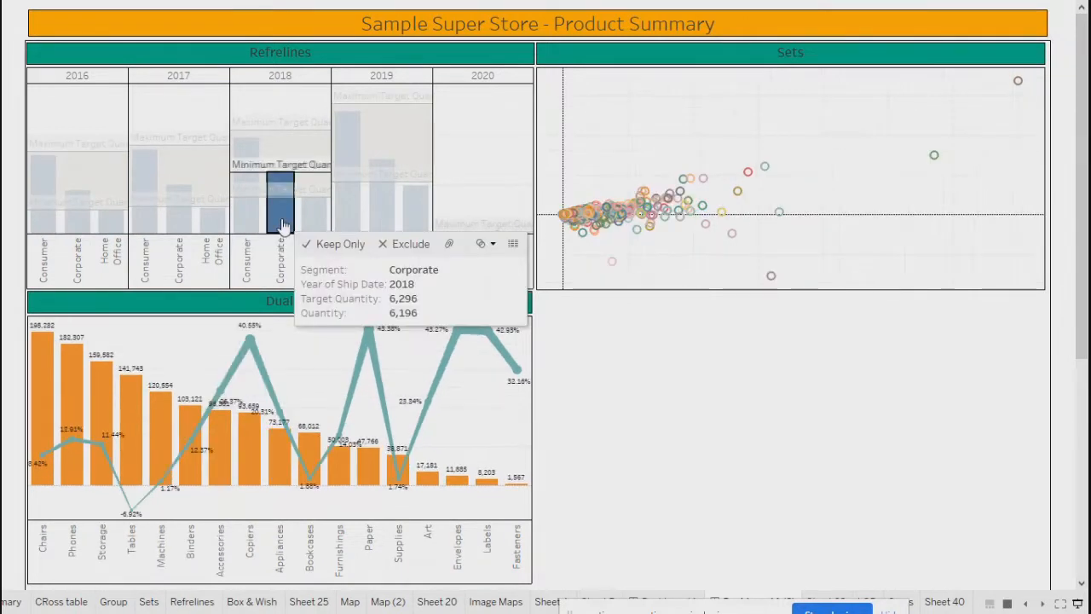
click(176, 229)
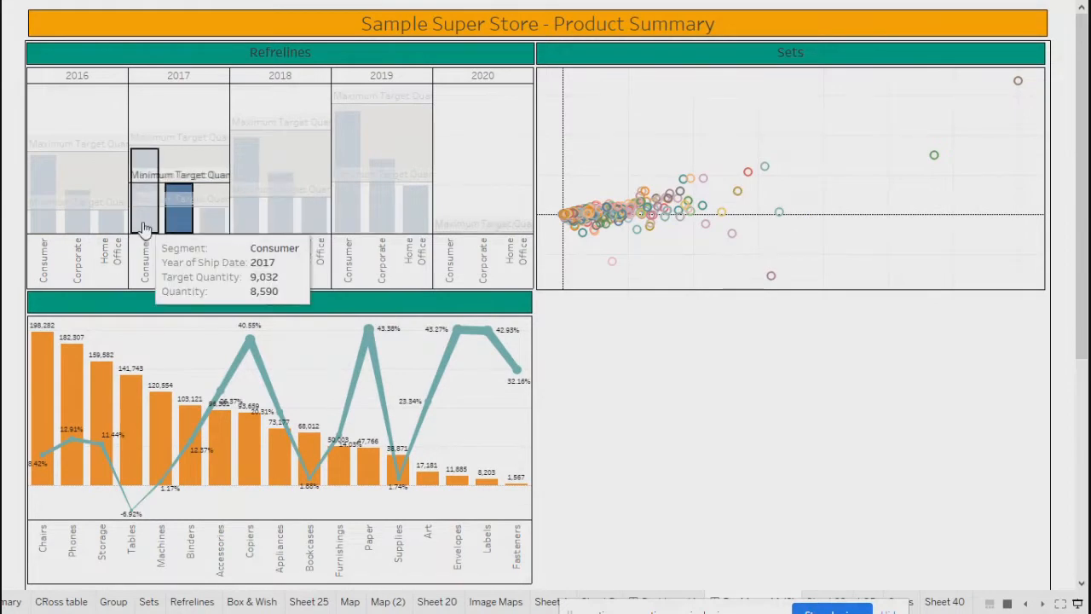
click(143, 229)
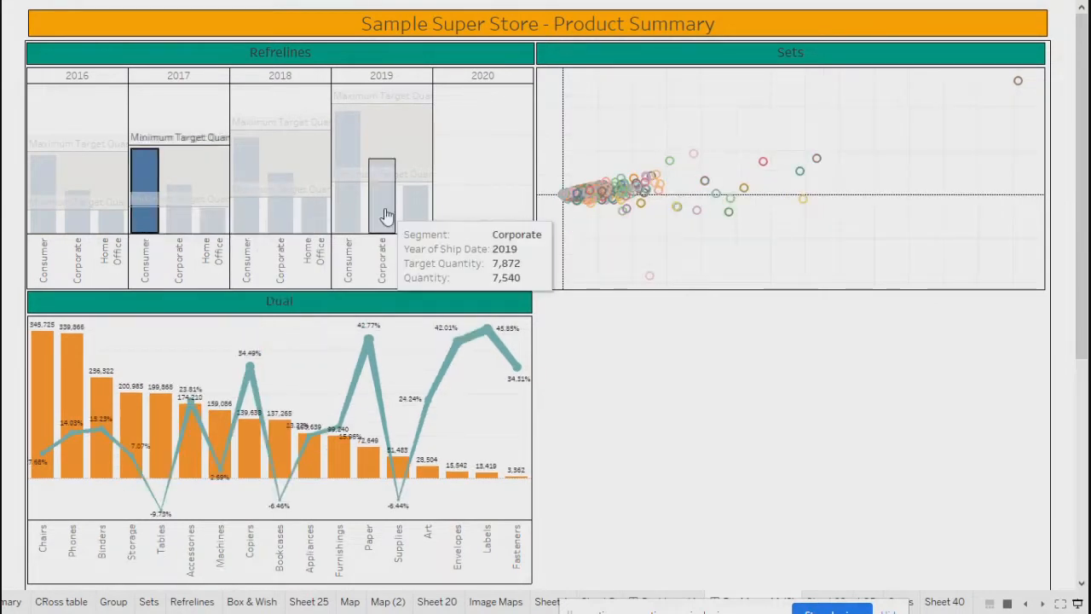
click(384, 214)
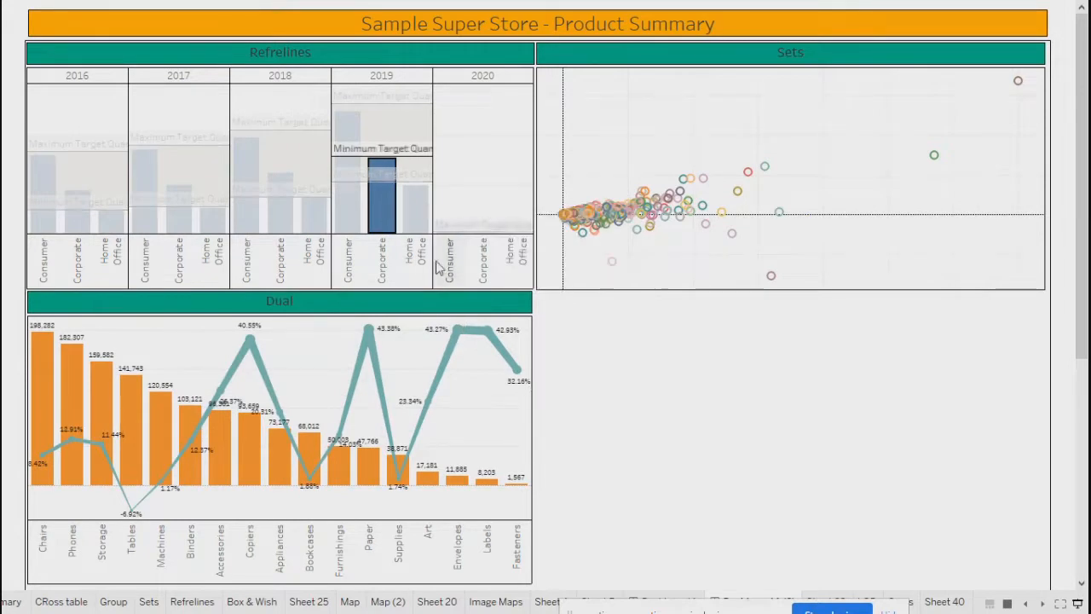
click(413, 215)
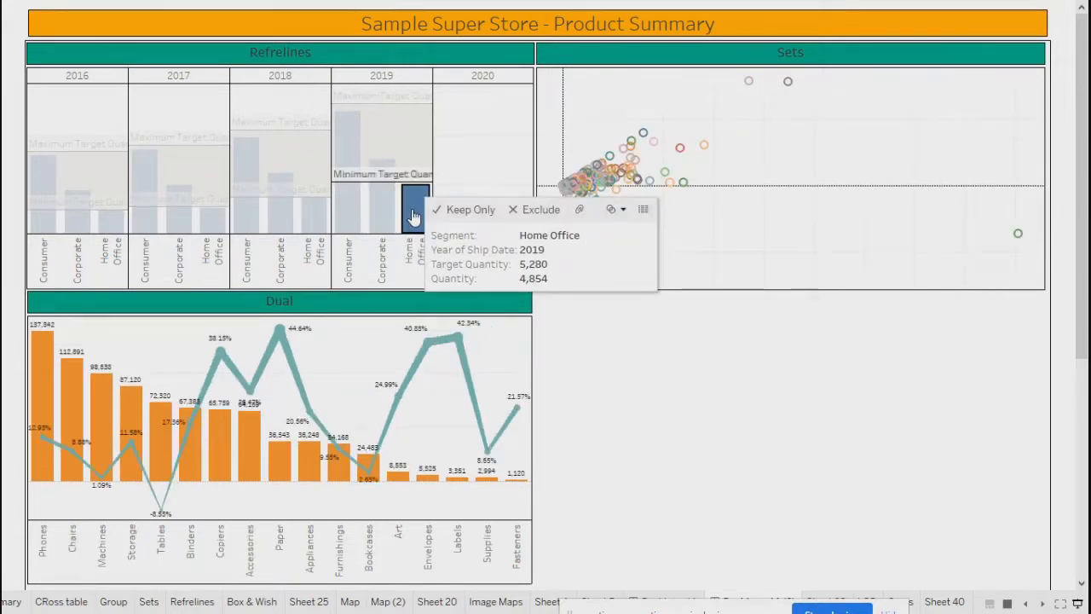
click(309, 223)
click(214, 226)
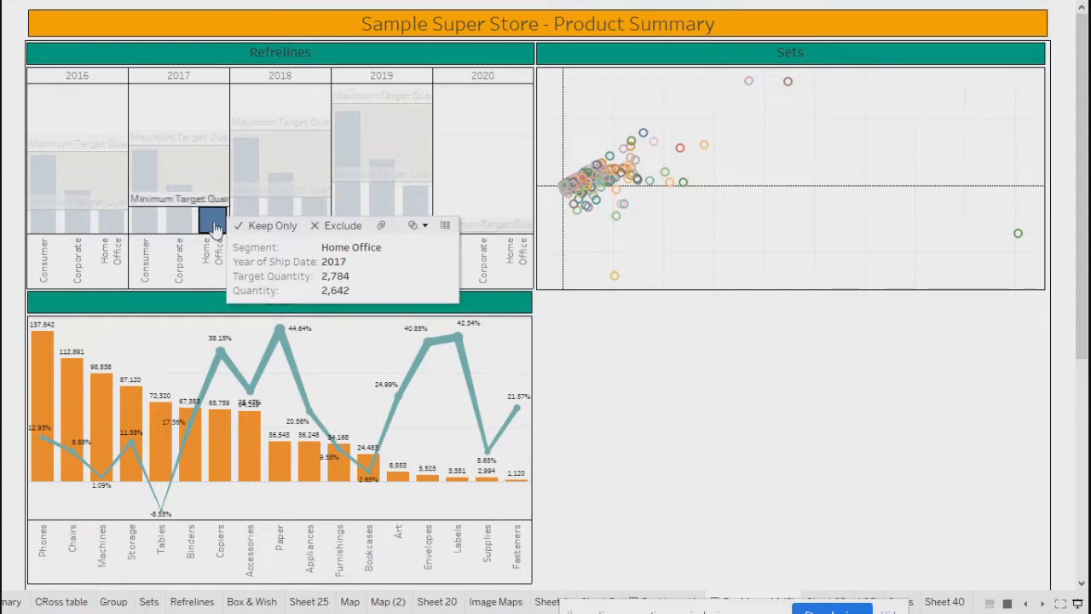
click(109, 224)
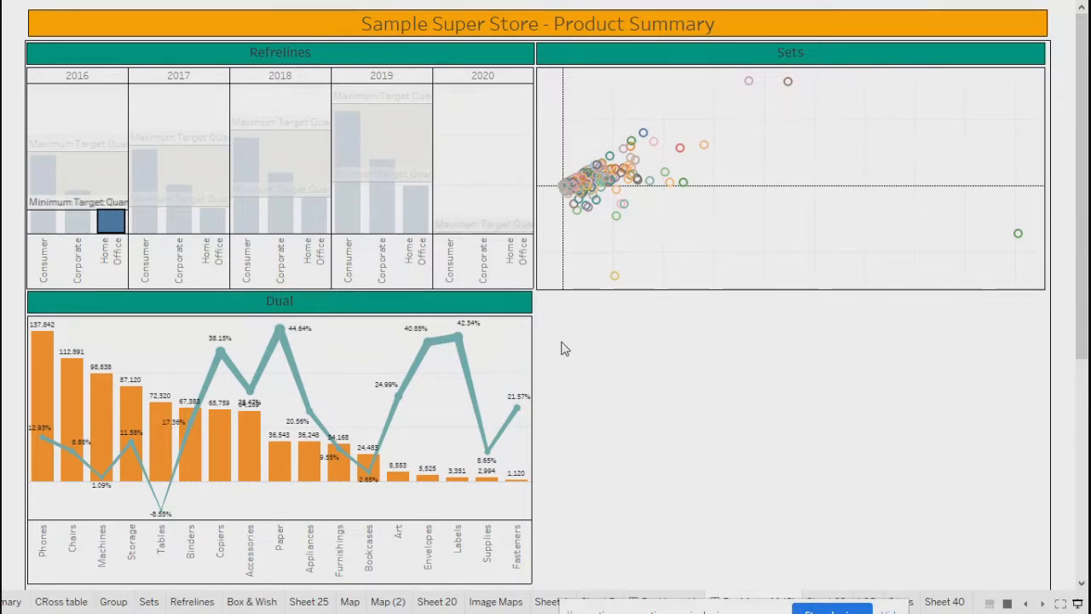
- Cycle through the 2016–2019 Home Office bars, end on 2016 Home Office, and exit presentation mode
click(215, 225)
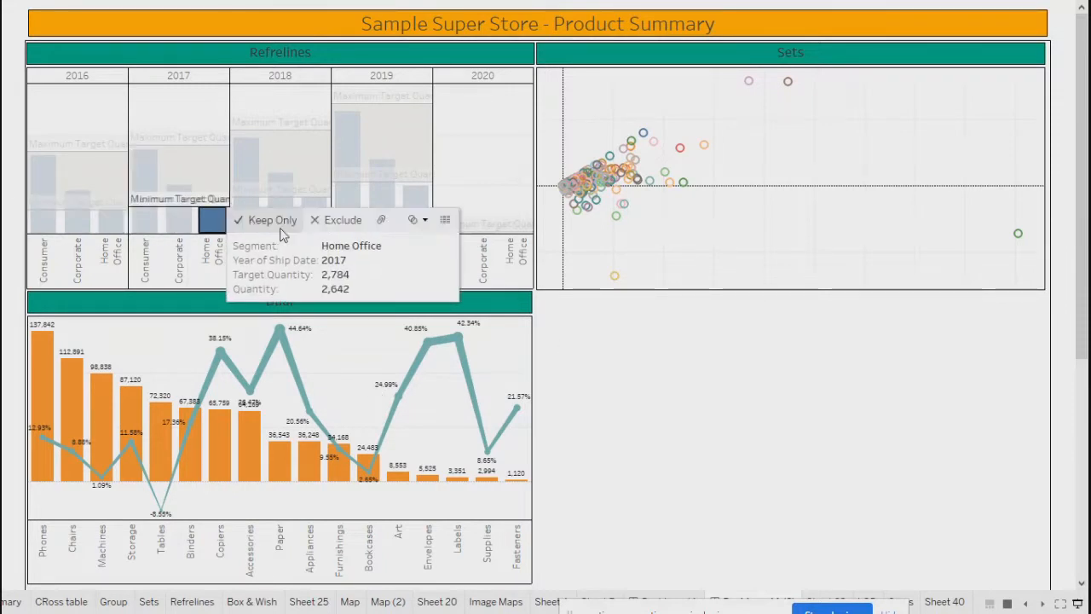
click(414, 211)
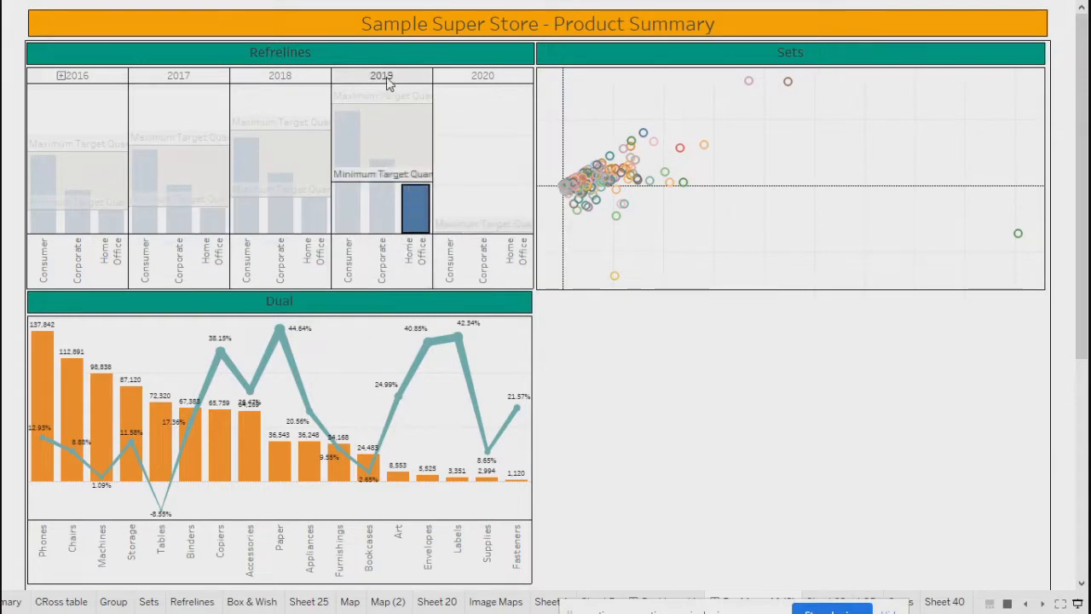
click(112, 222)
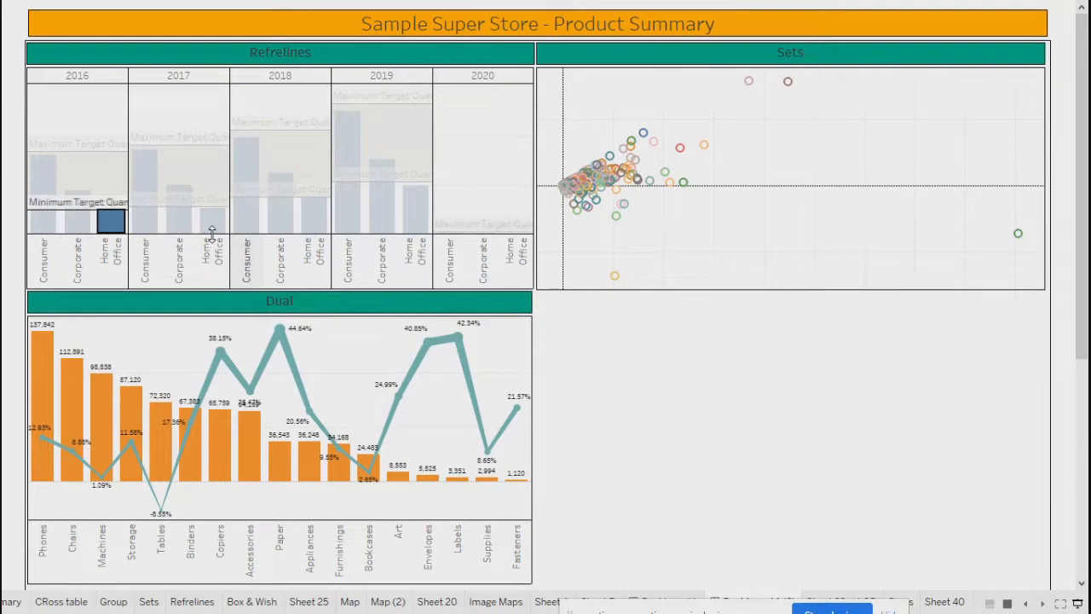
mouse_move(112, 231)
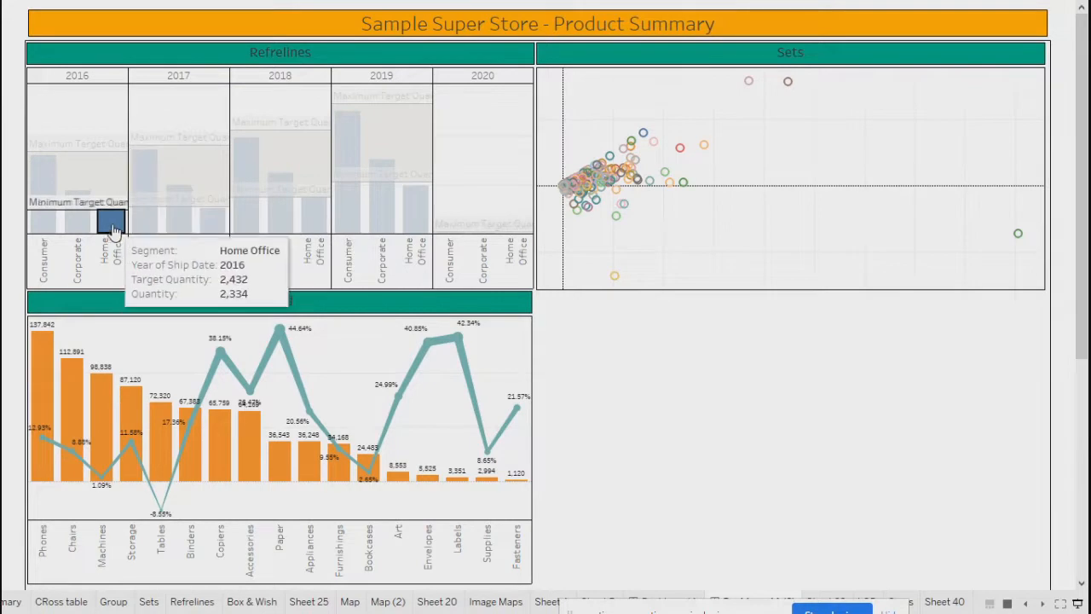
click(413, 217)
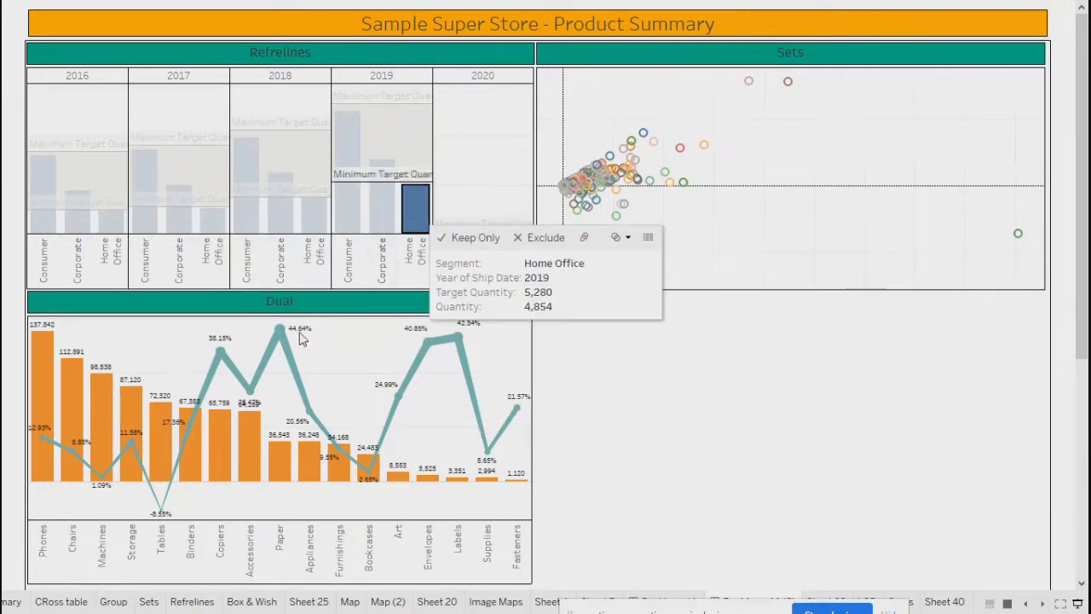
click(311, 229)
click(213, 226)
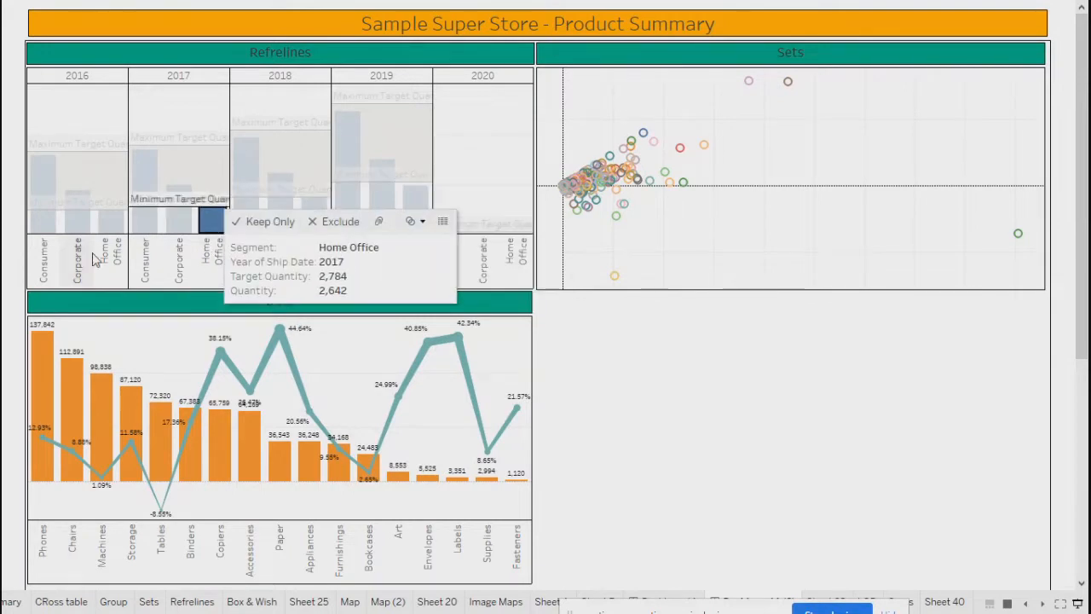
click(111, 221)
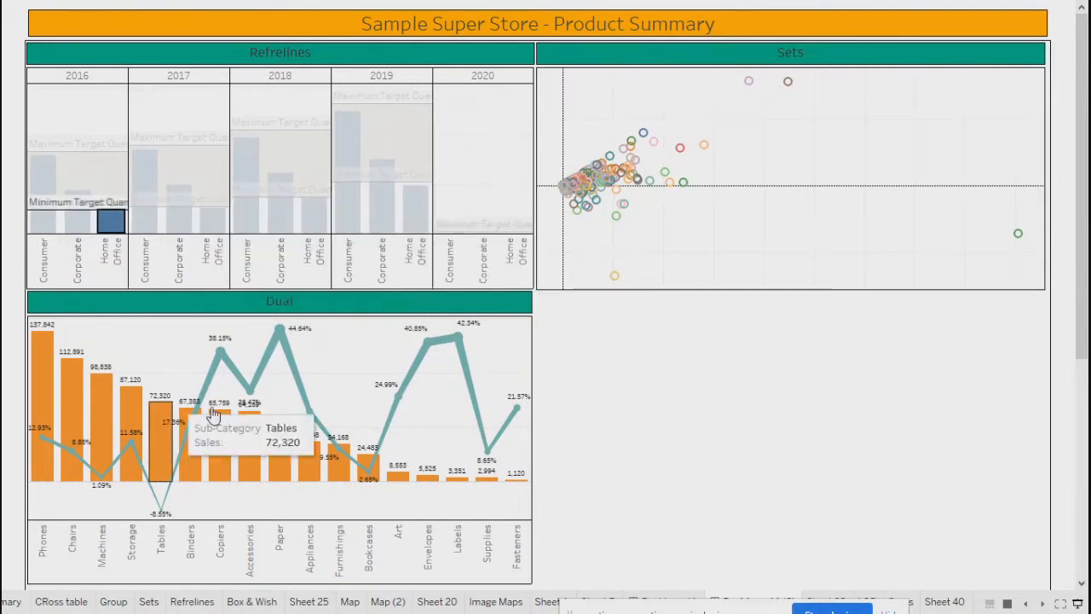
click(417, 223)
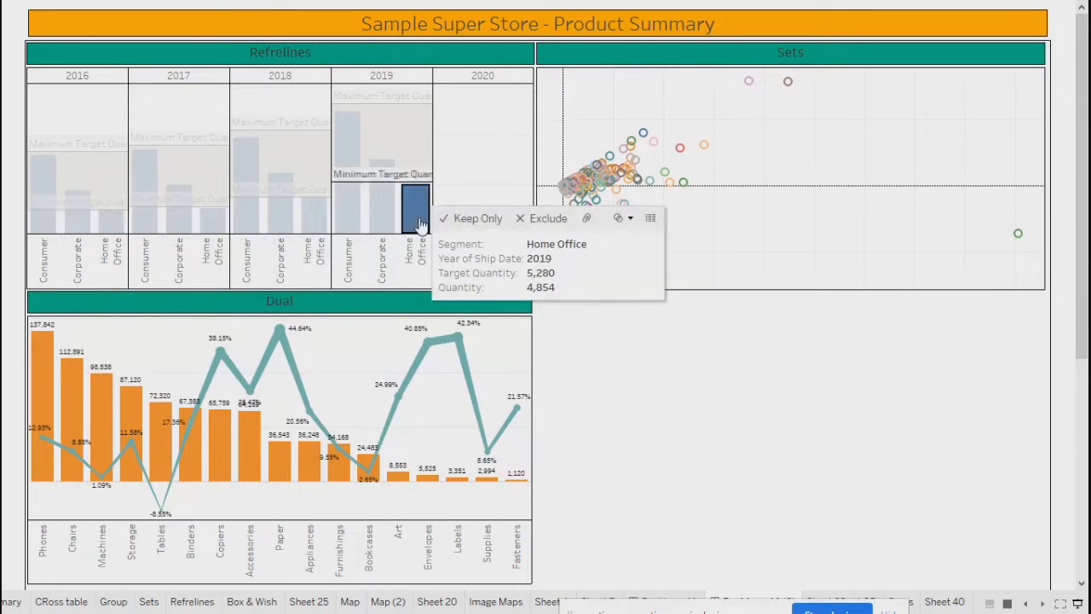
click(312, 220)
click(211, 220)
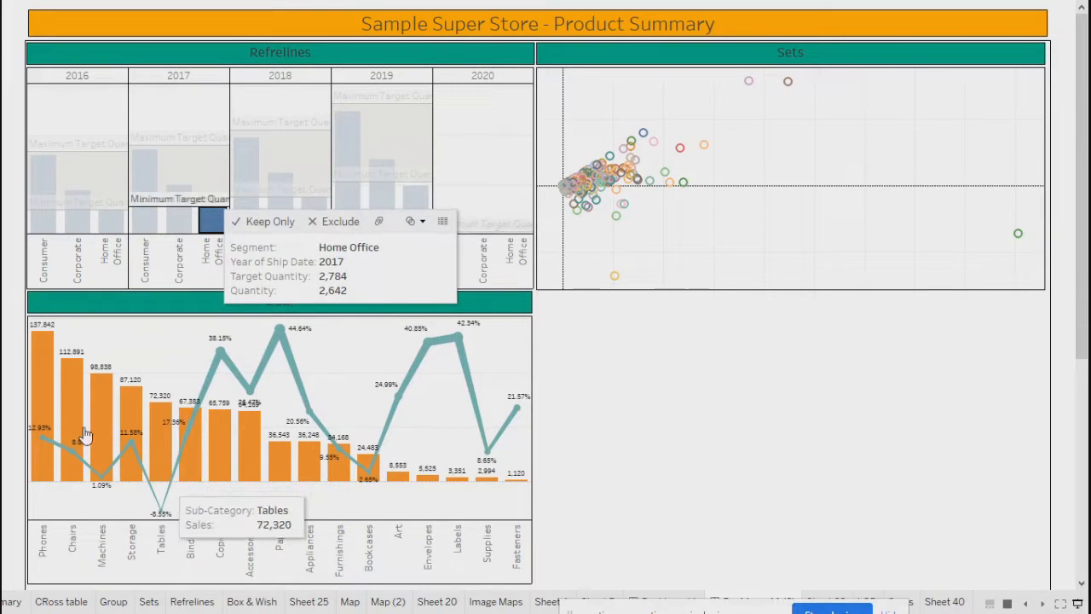
click(111, 221)
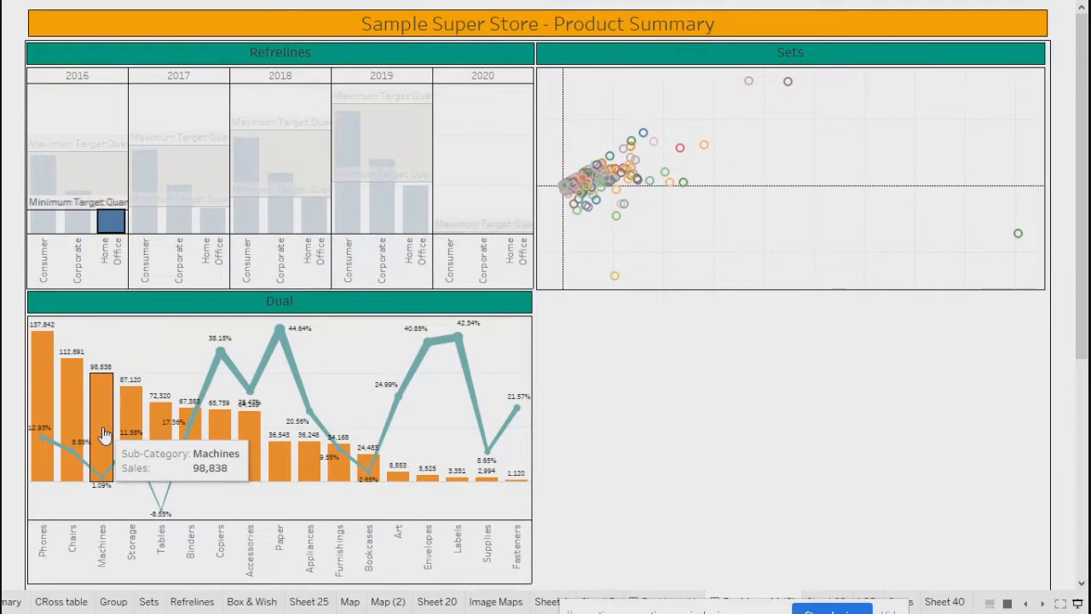
key(Escape)
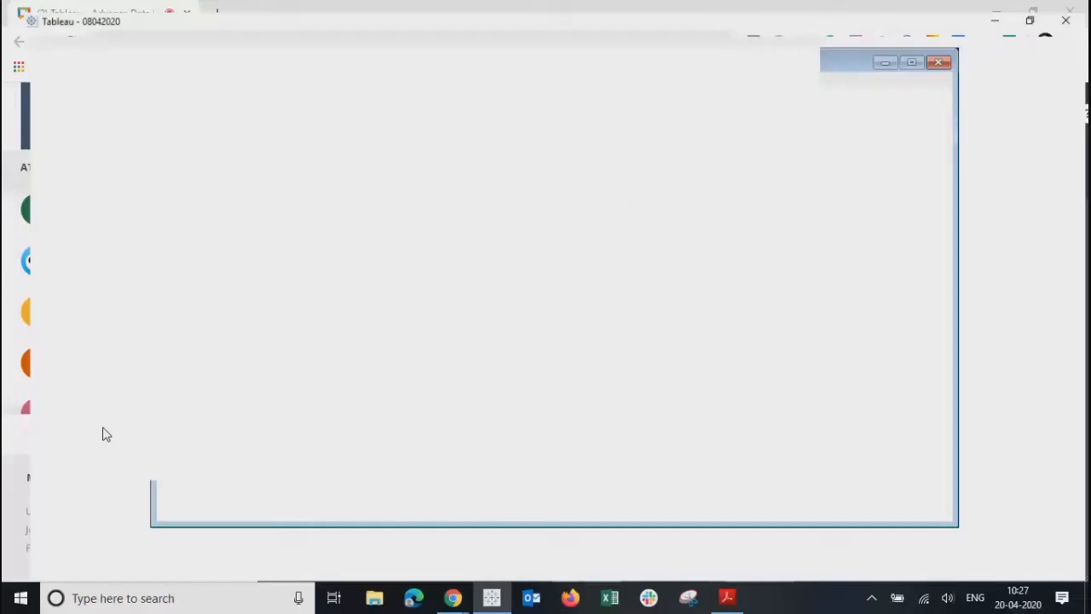
- In edit view, filter the charts by the 2019, 2018, 2017 and 2016 Home Office bars
click(575, 288)
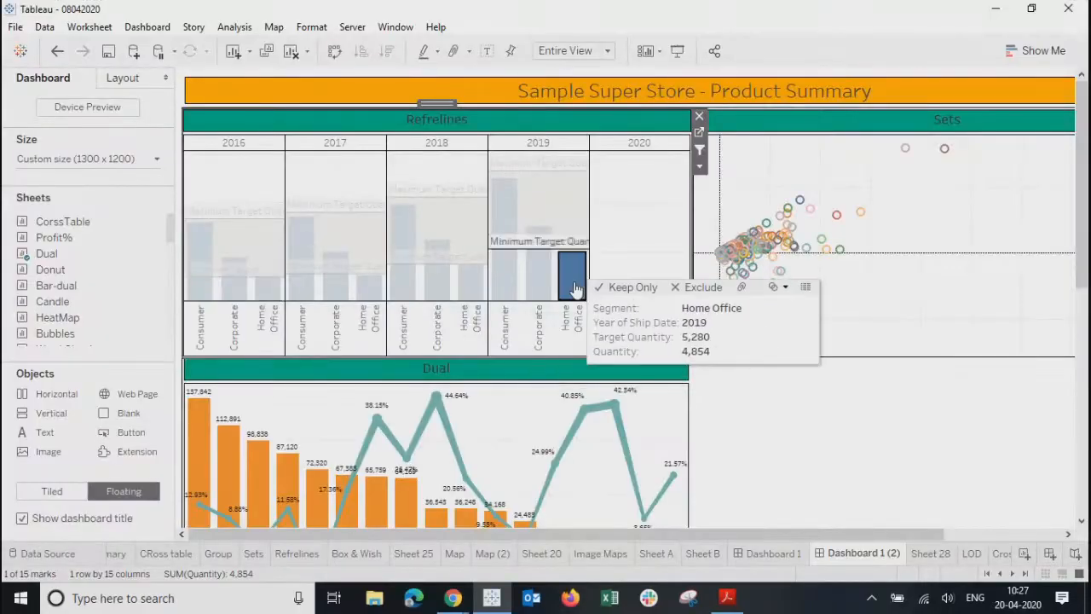
click(841, 461)
click(638, 263)
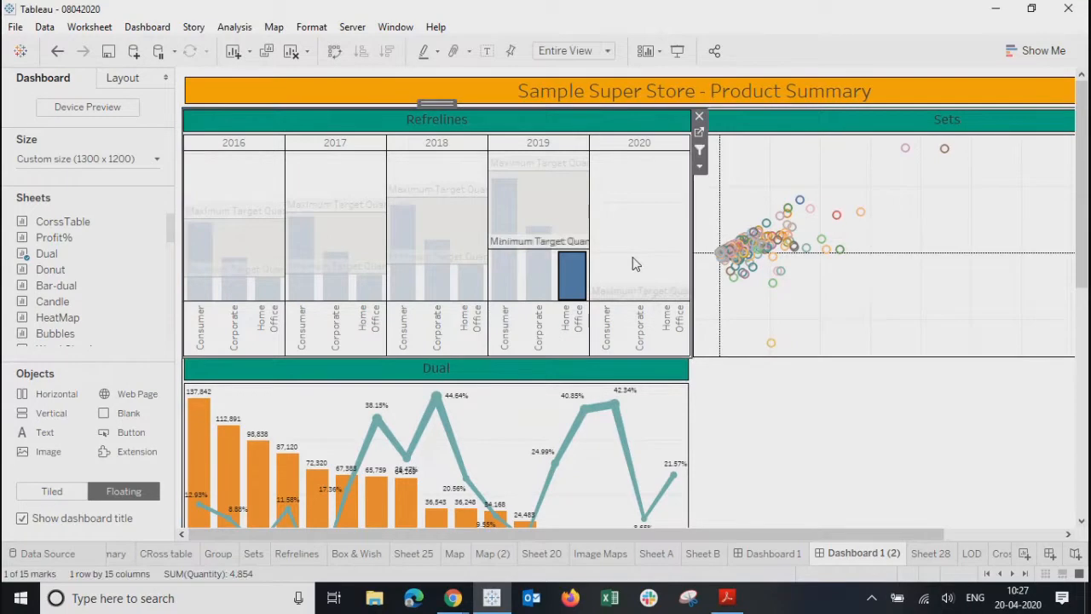
mouse_move(566, 294)
click(470, 281)
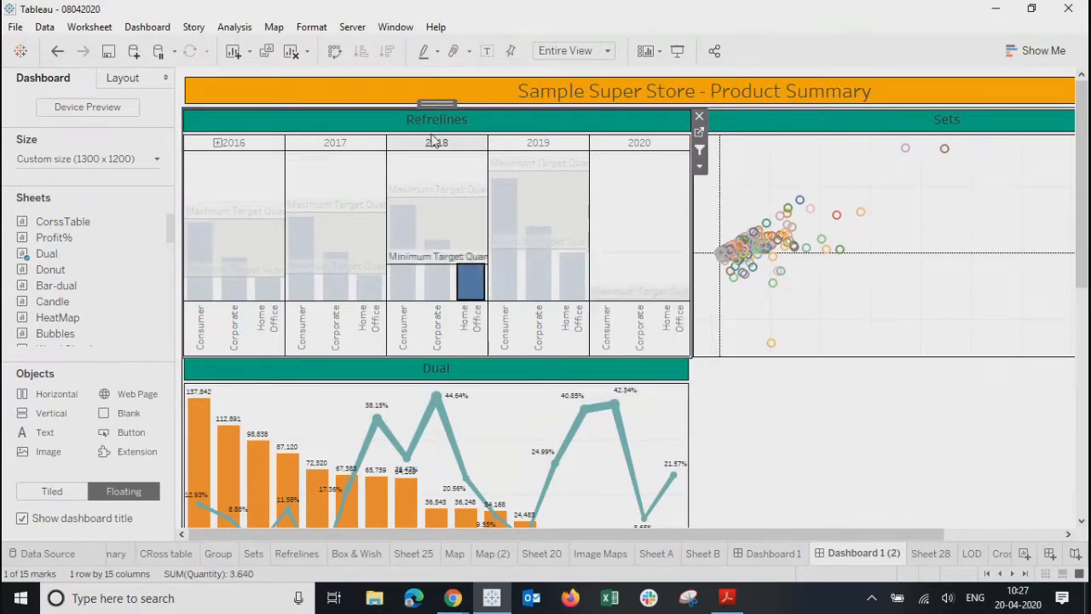
click(368, 290)
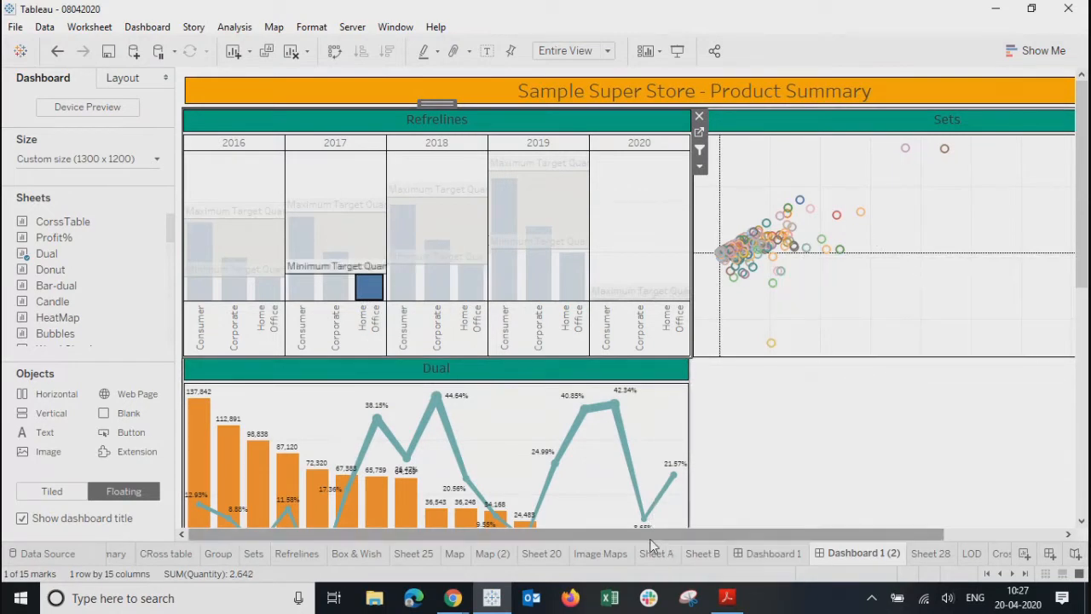
drag(640, 535, 594, 540)
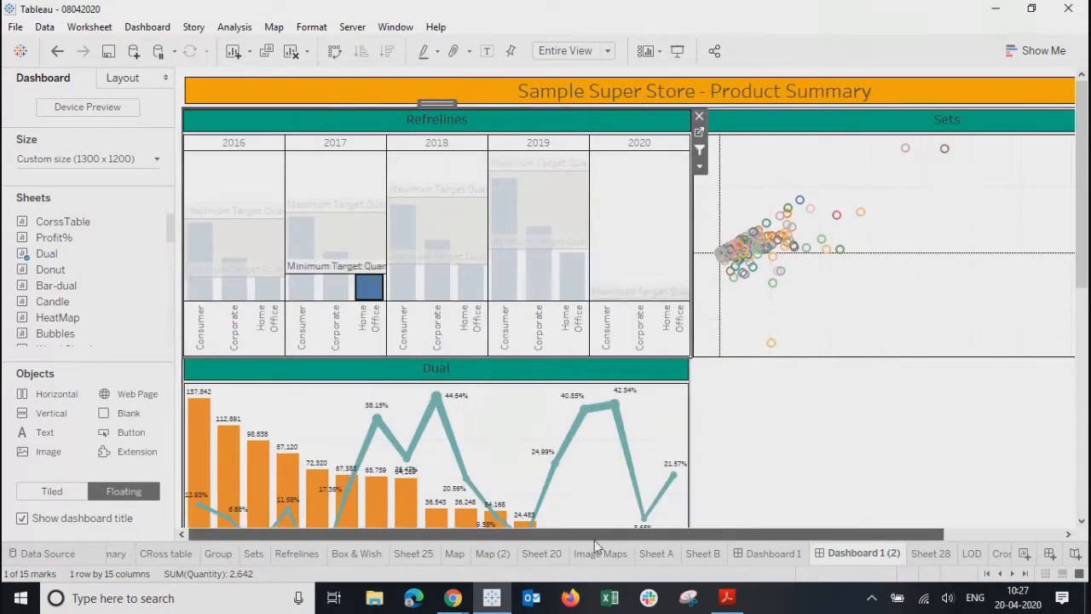
mouse_move(1081, 270)
mouse_down()
mouse_move(1080, 351)
mouse_move(1081, 270)
mouse_up()
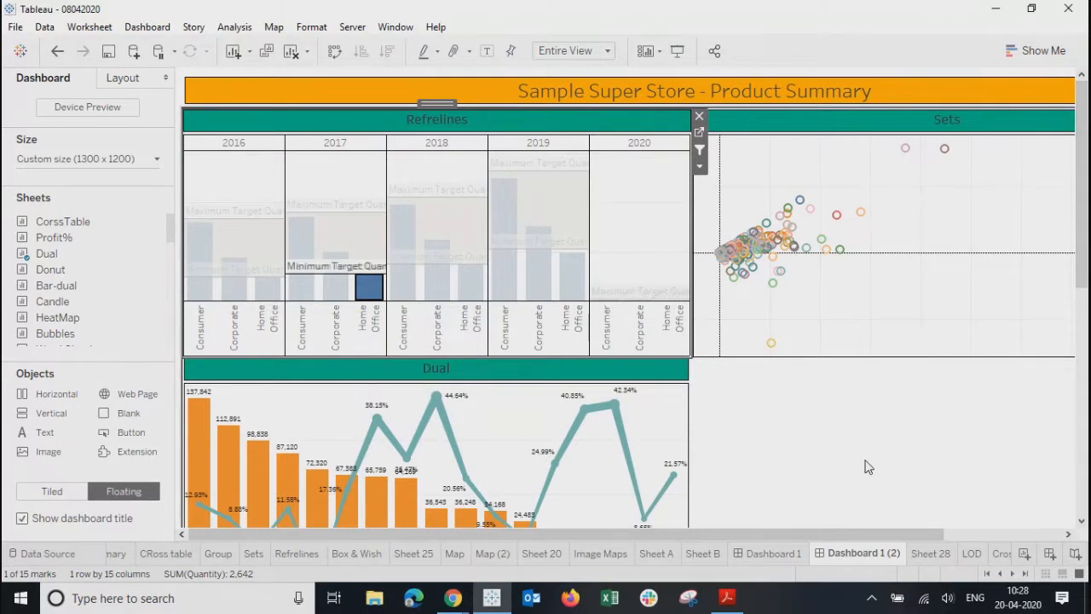
click(265, 288)
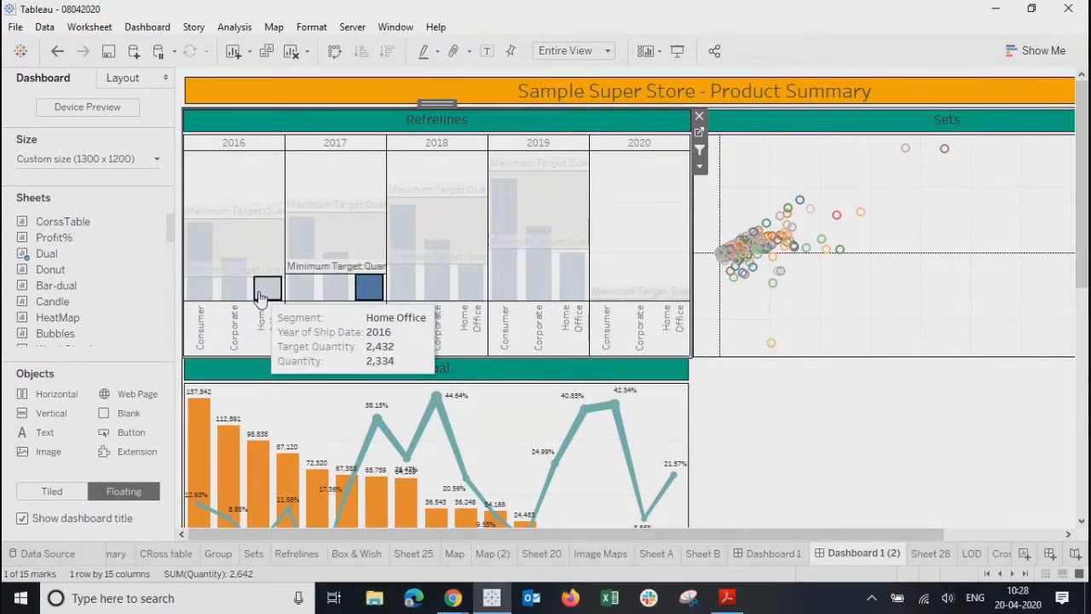
- Filter back to the 2019 Home Office bar and select the layout container
mouse_move(570, 292)
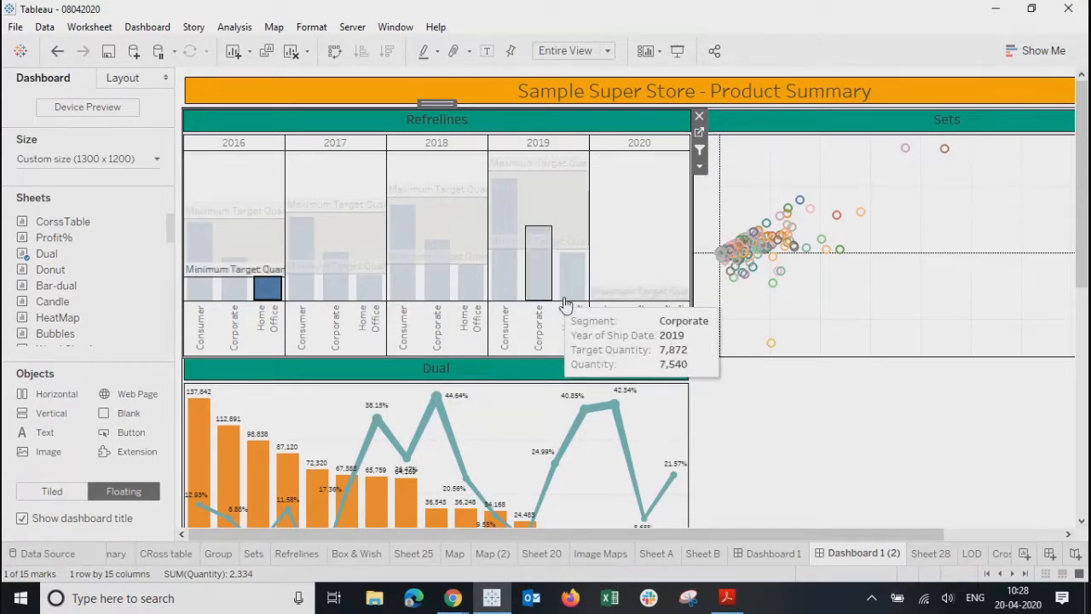
click(570, 292)
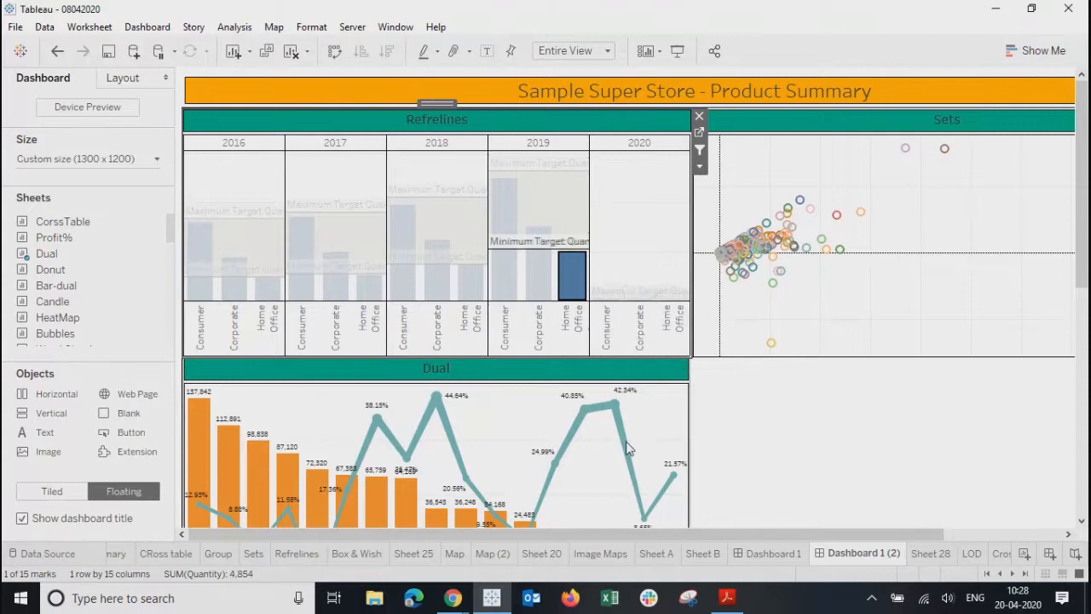
mouse_move(640, 473)
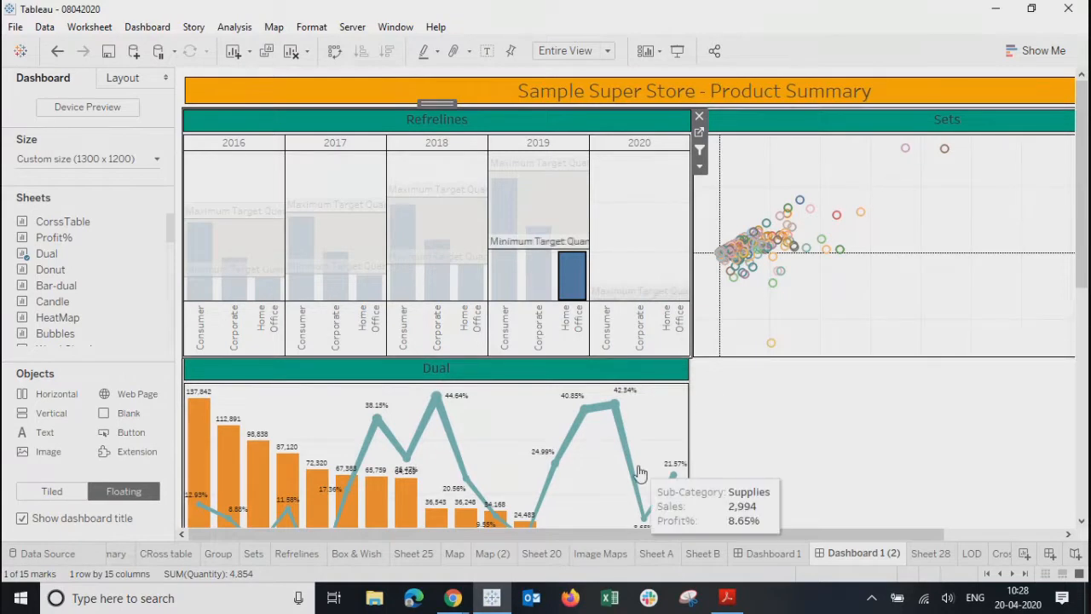
click(861, 415)
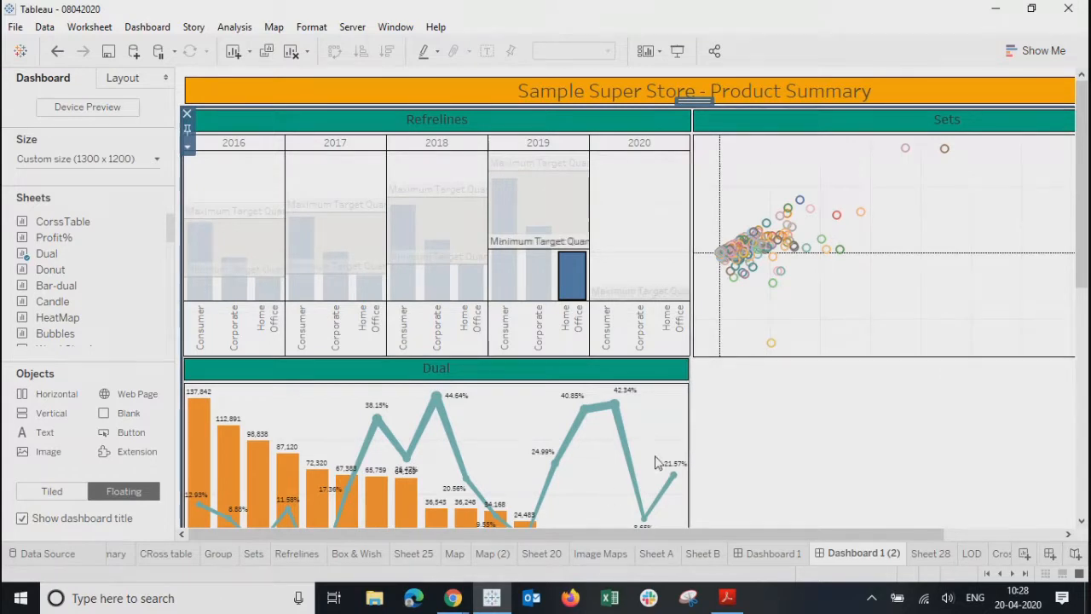
mouse_move(569, 283)
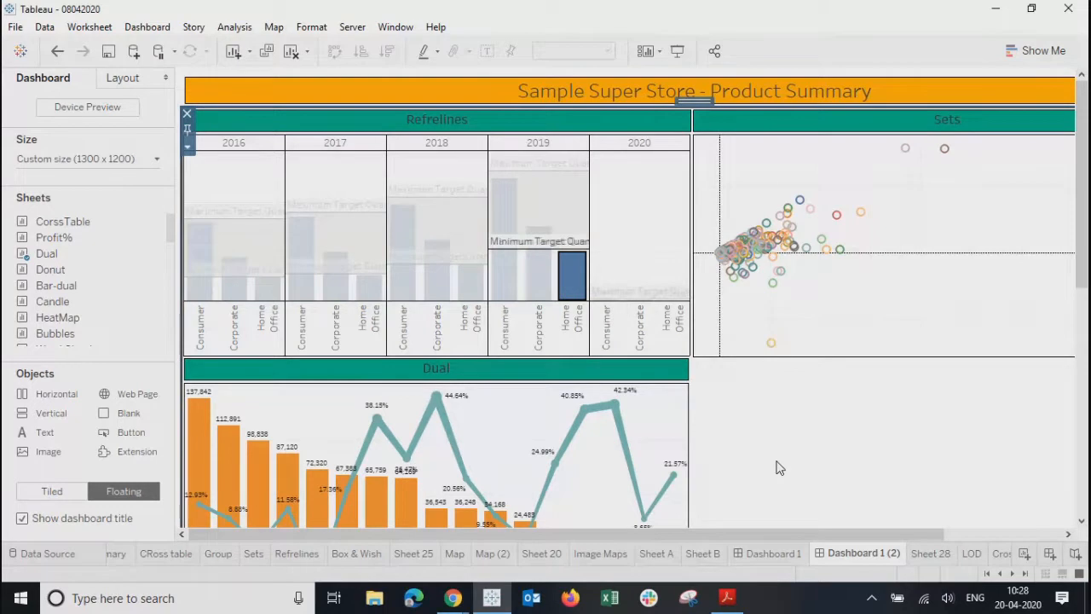
click(146, 29)
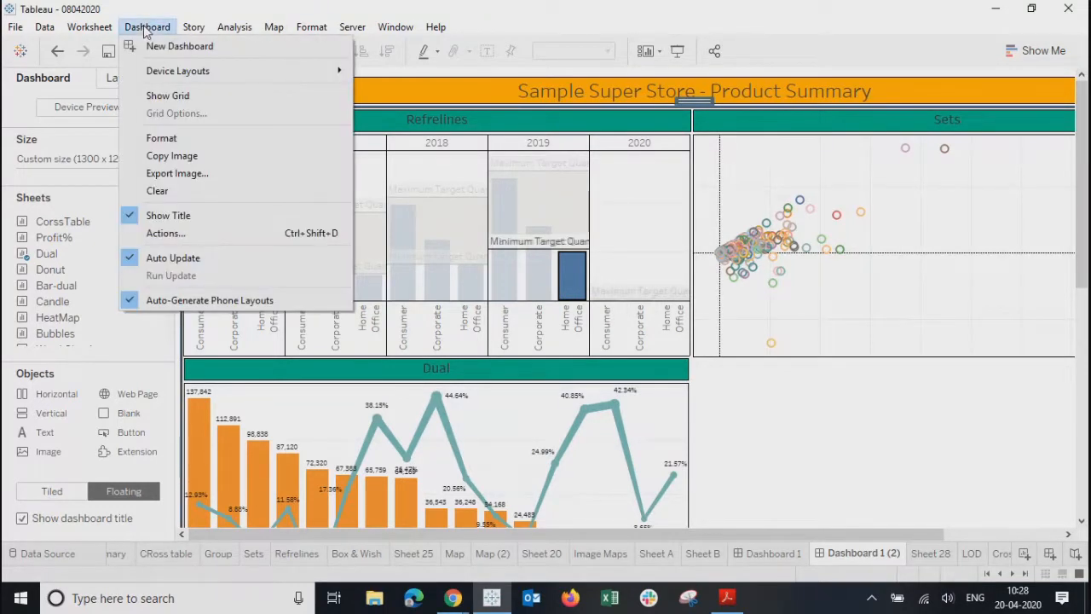
- Add Order Date as a filter field to Product Filter, then cancel to discard it
click(172, 234)
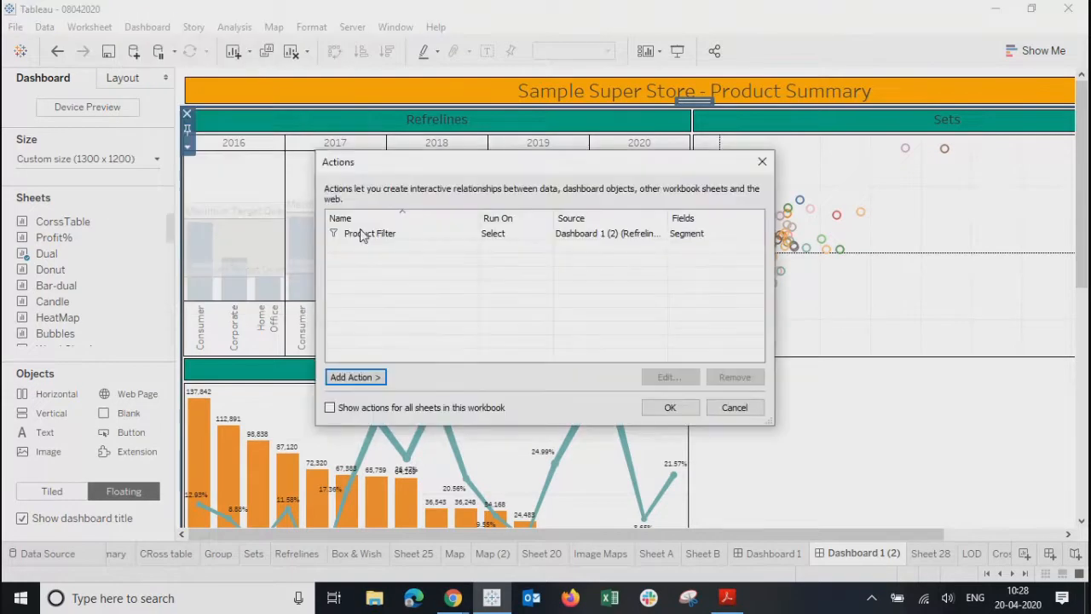
click(360, 233)
click(670, 378)
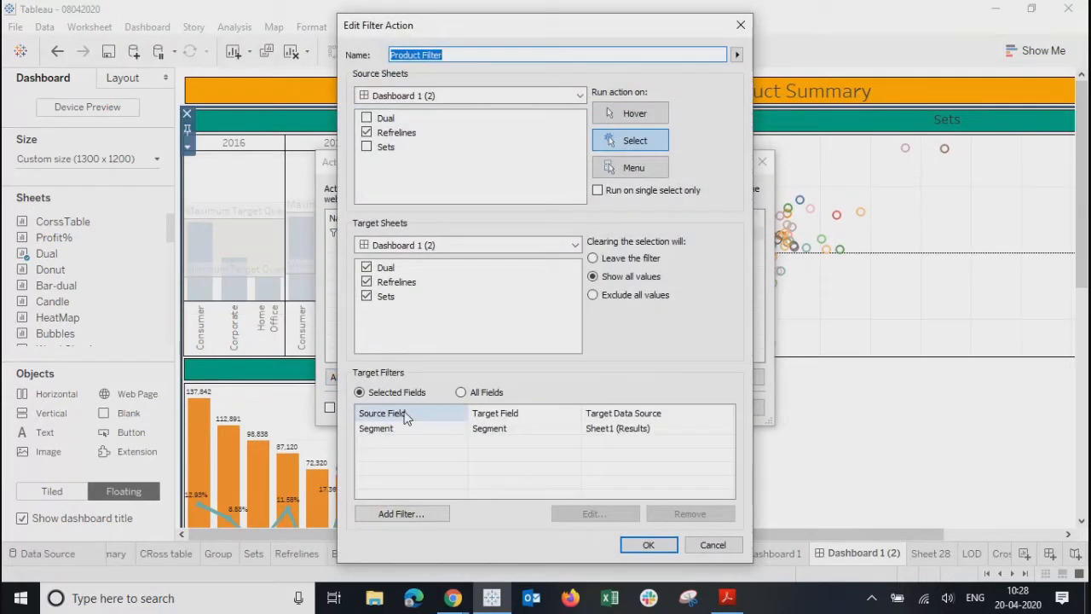
click(394, 513)
click(478, 269)
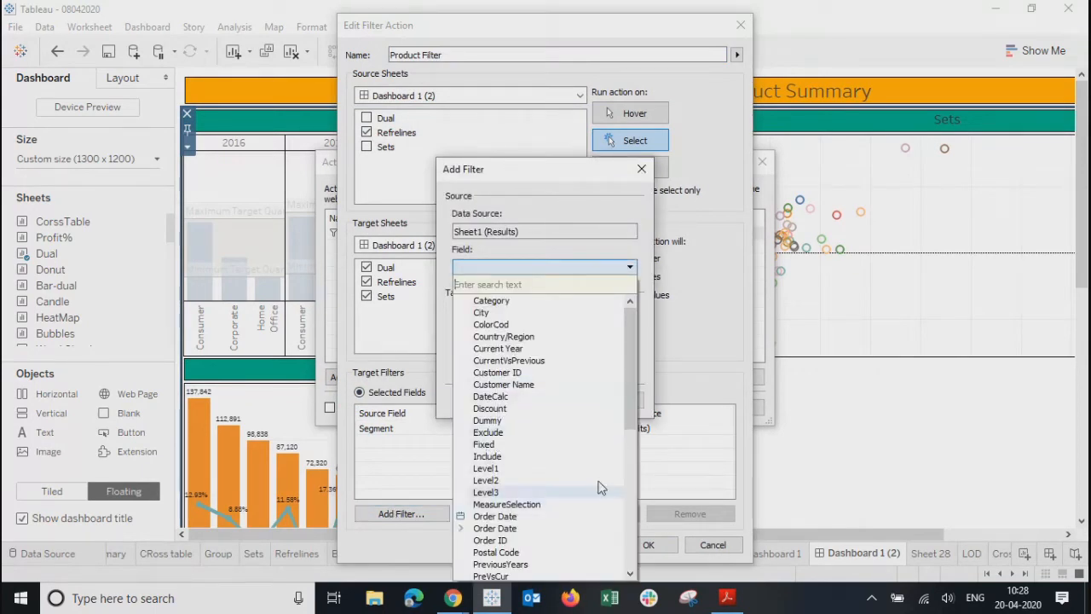
click(510, 518)
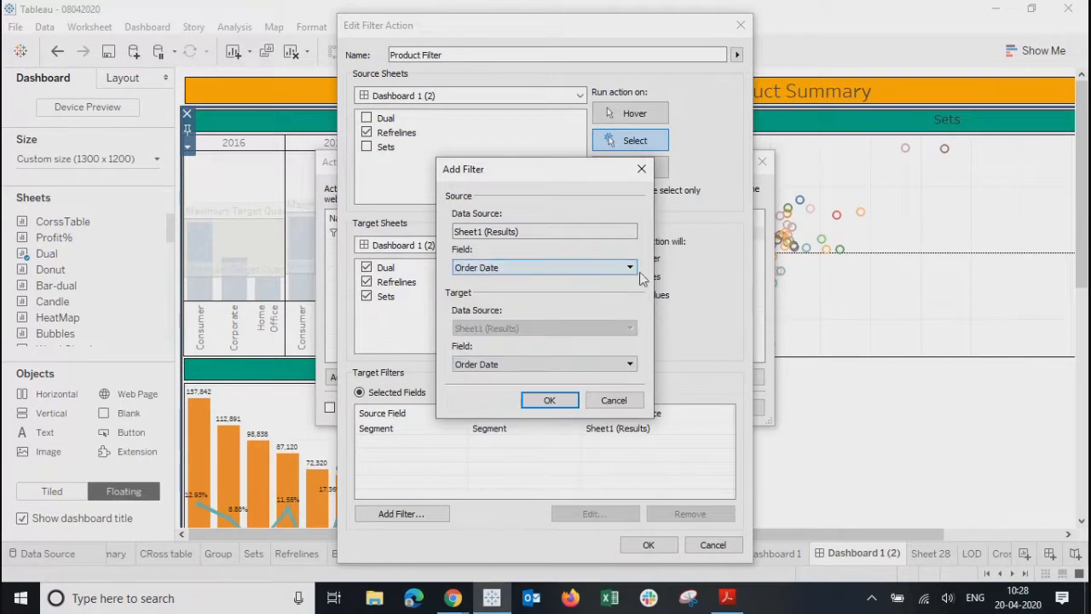
click(550, 402)
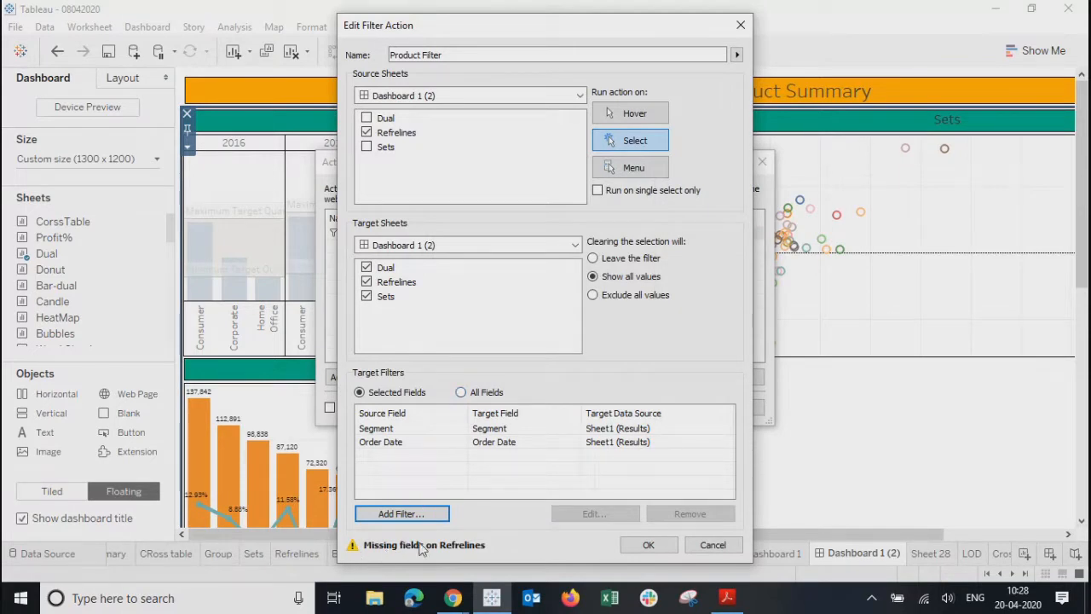
click(517, 447)
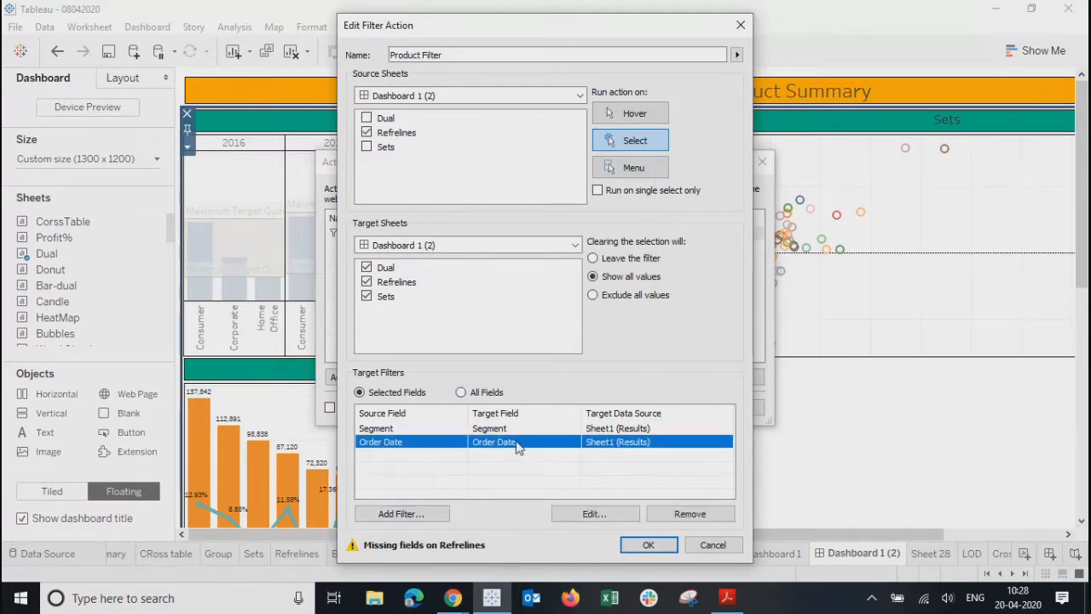
drag(563, 38, 748, 23)
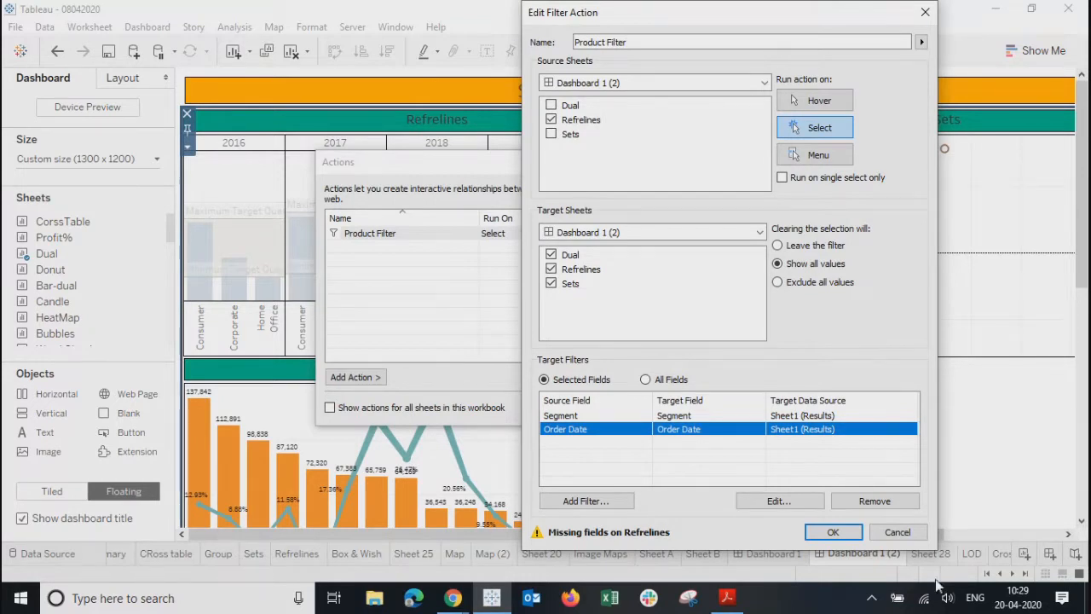
click(902, 533)
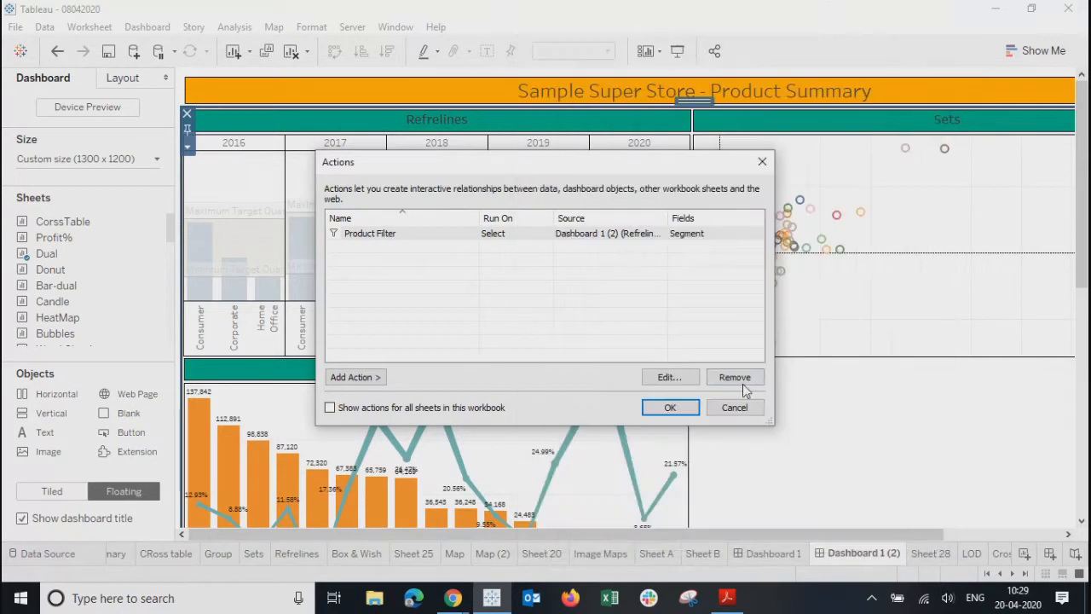
- Close Actions, inspect the Refrelines worksheet, and return to Dashboard 1 (2)
click(735, 408)
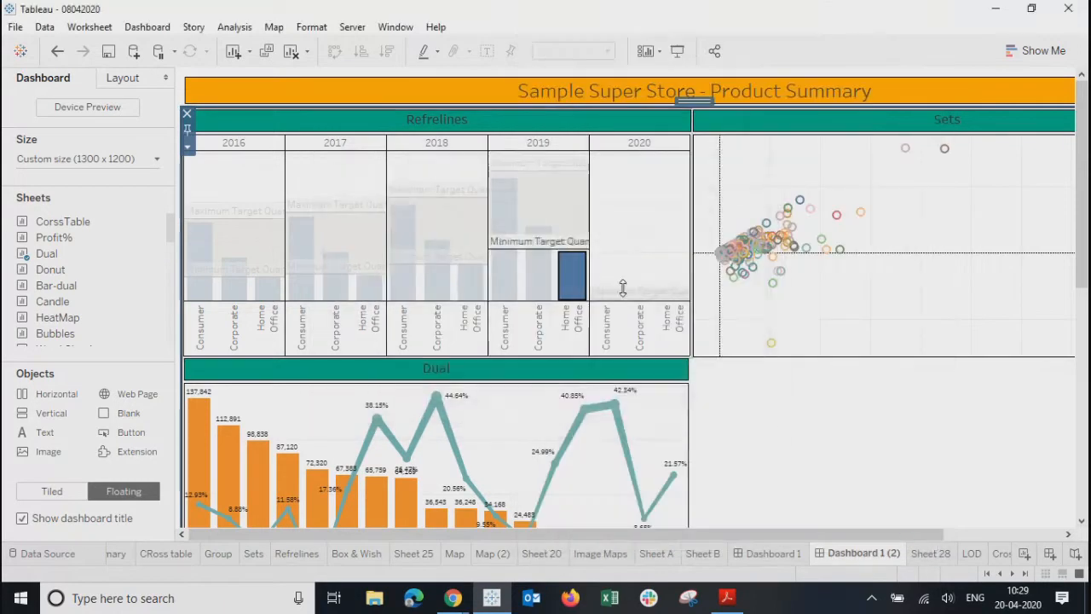
click(497, 121)
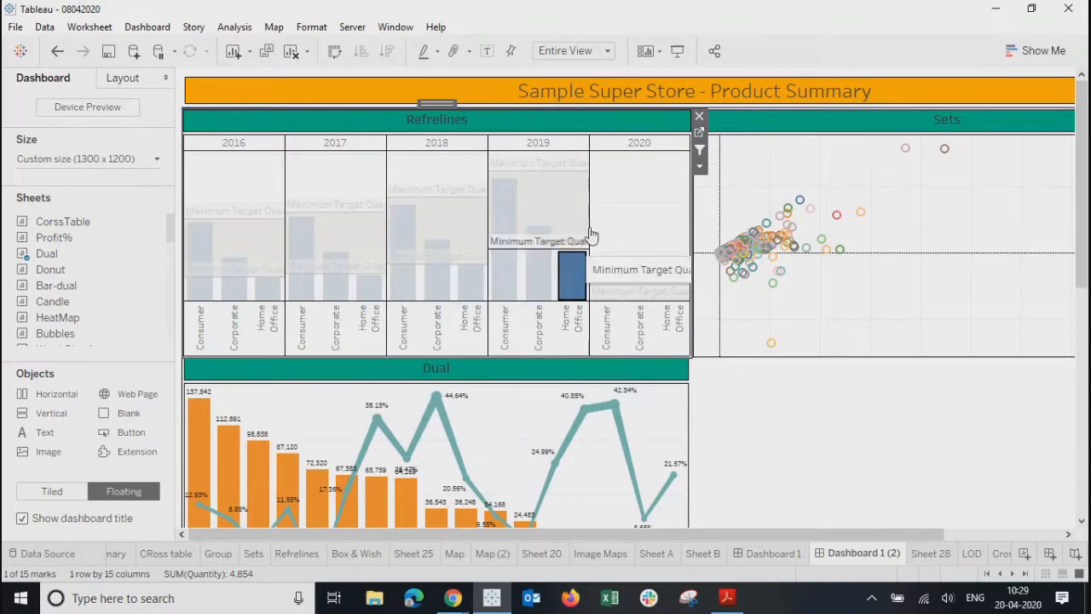
click(699, 134)
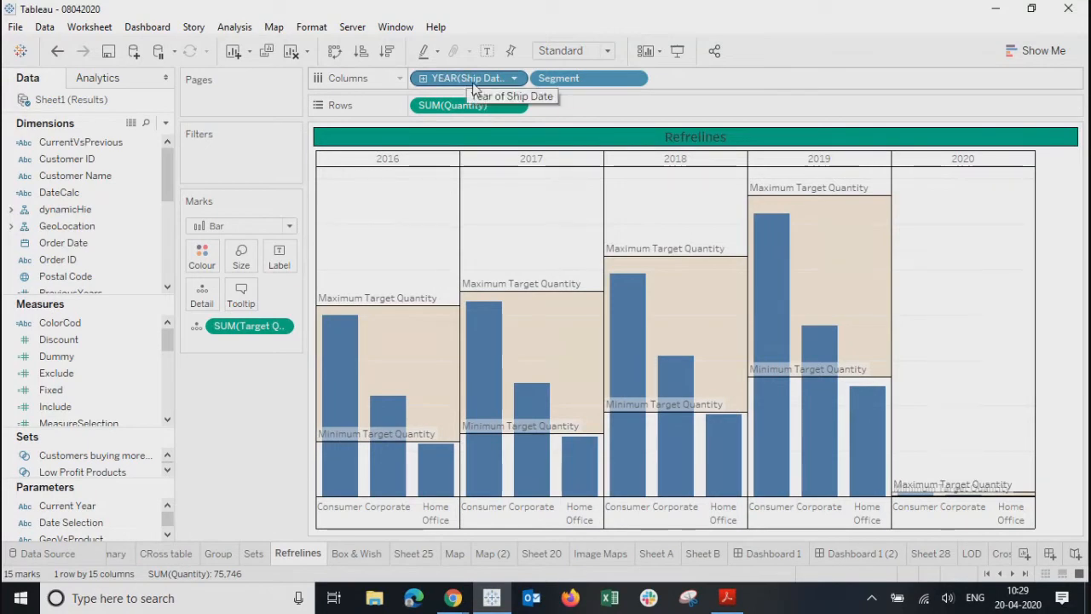
click(885, 556)
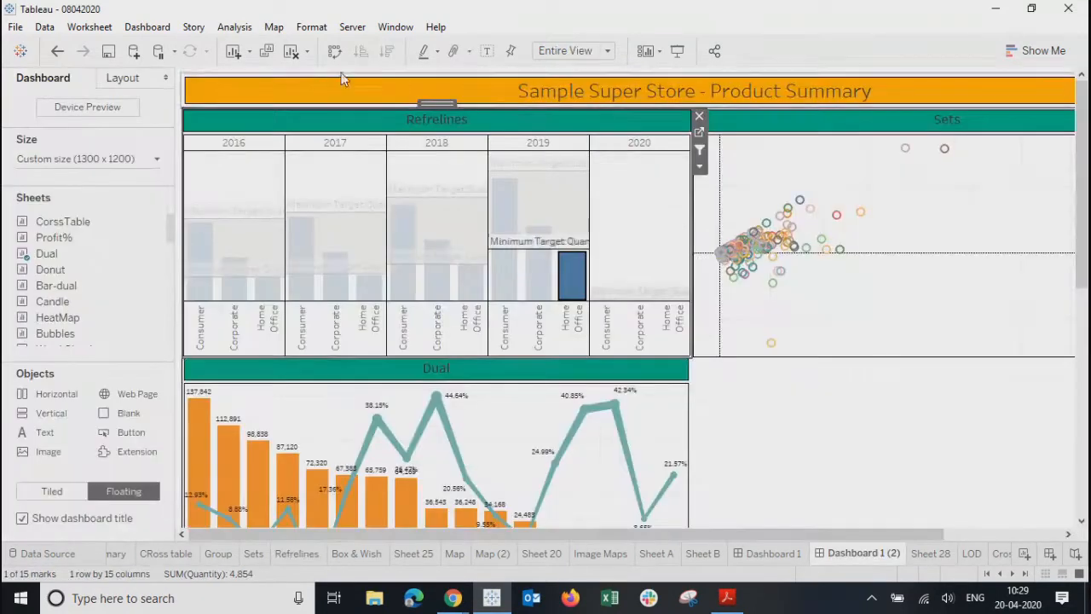
- Edit Product Filter and add a filter mapping with Ship Date as the source field
click(154, 27)
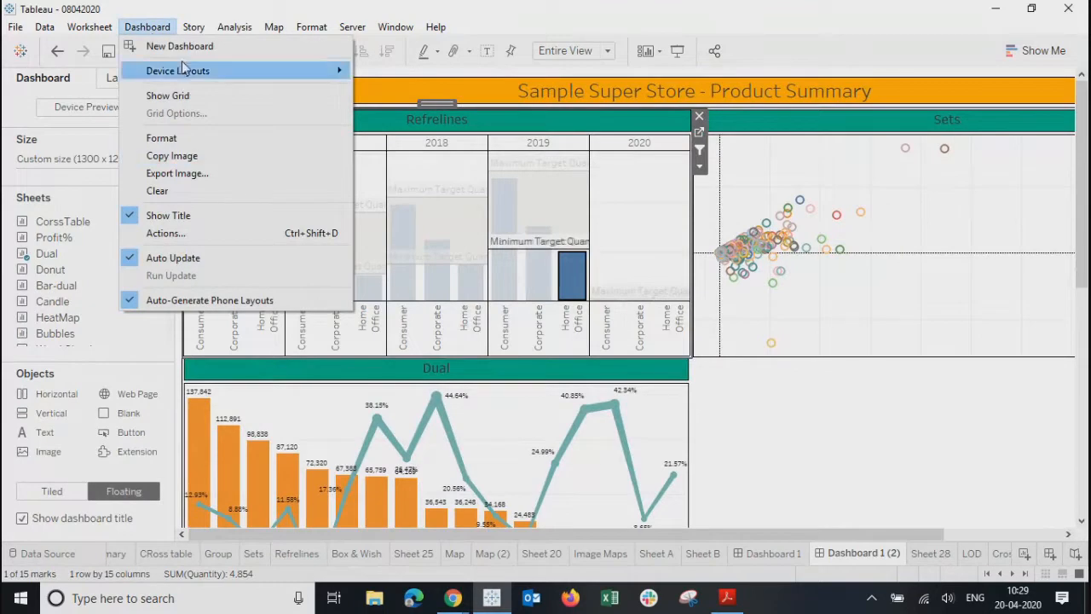
click(168, 234)
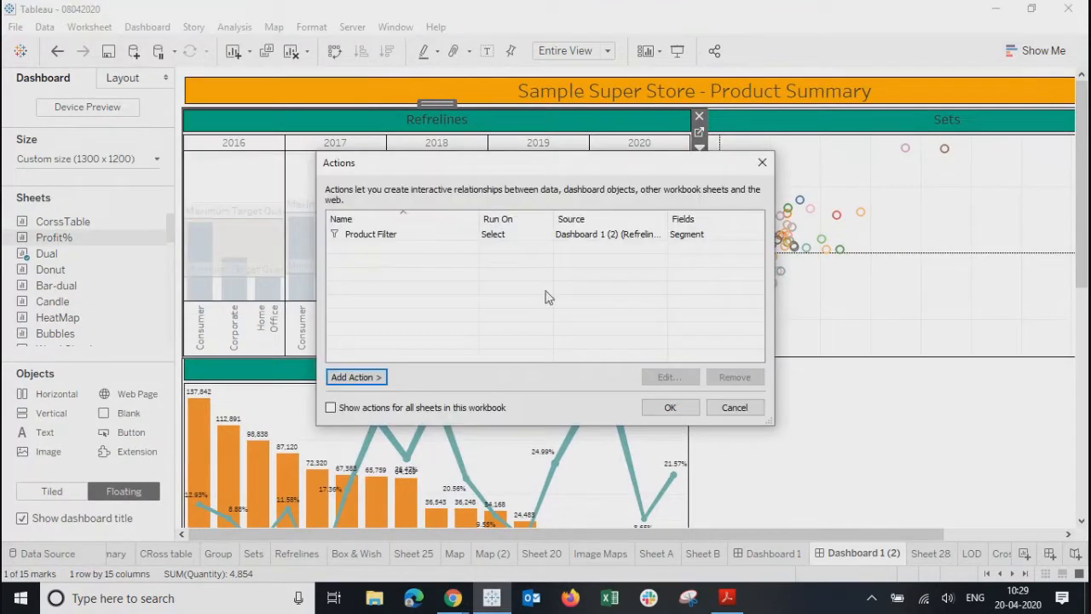
click(391, 237)
click(654, 384)
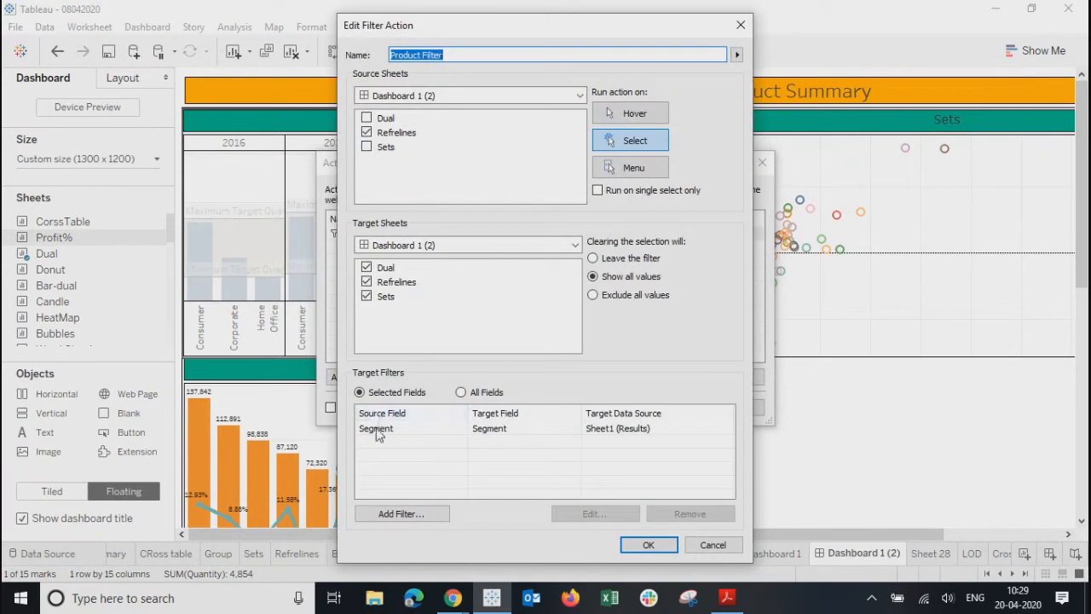
click(379, 429)
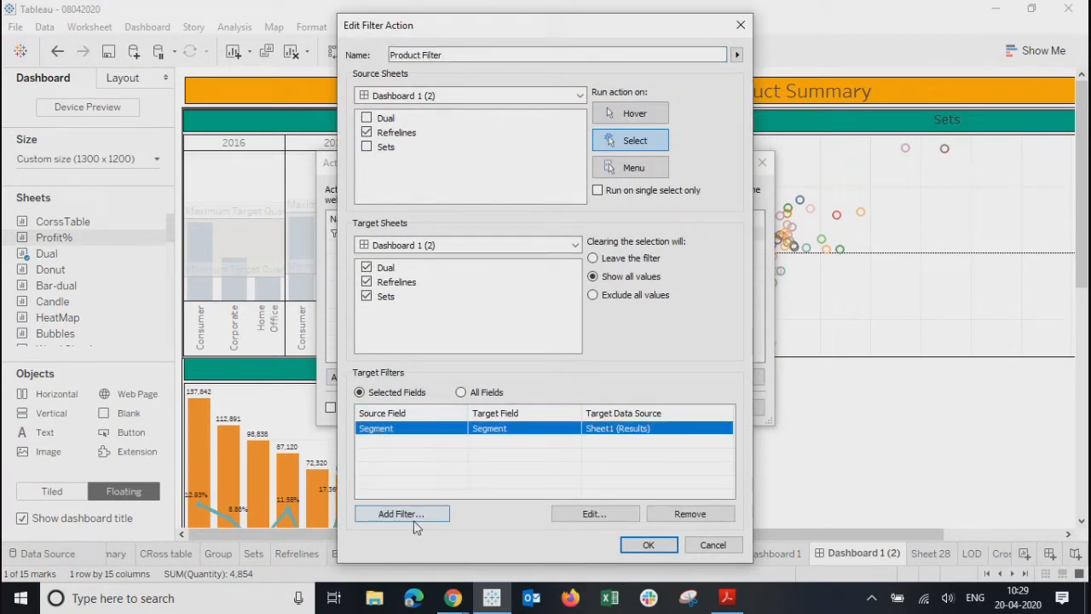
click(441, 516)
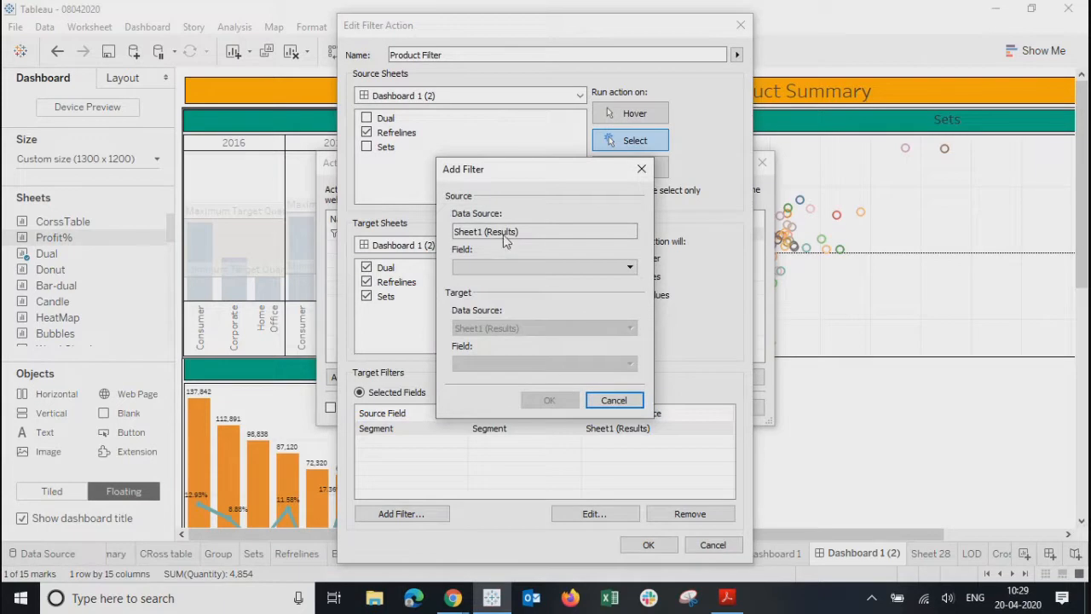
click(498, 271)
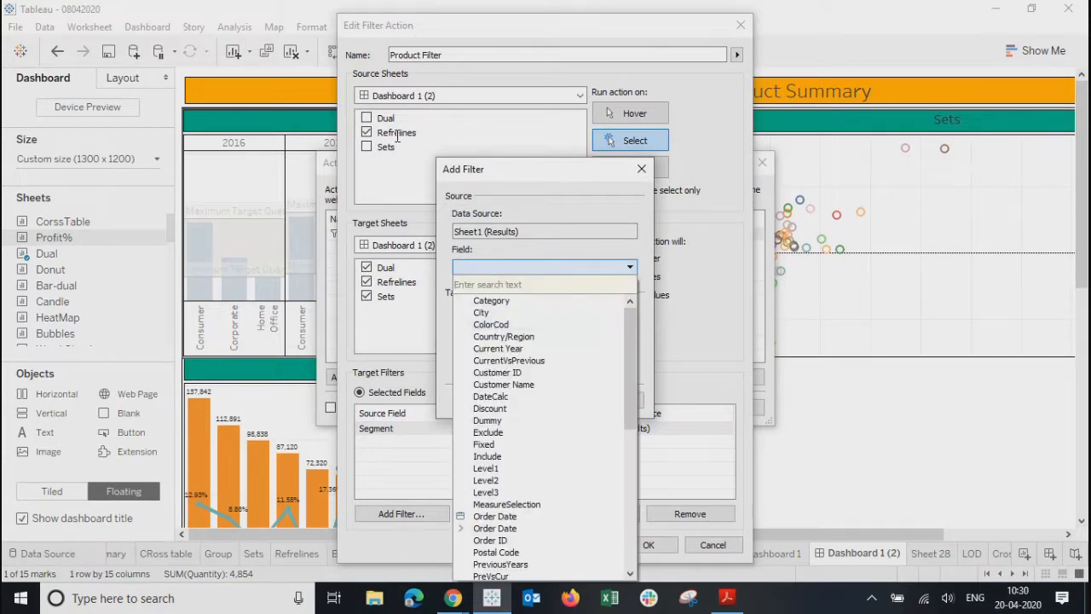
drag(630, 404, 621, 512)
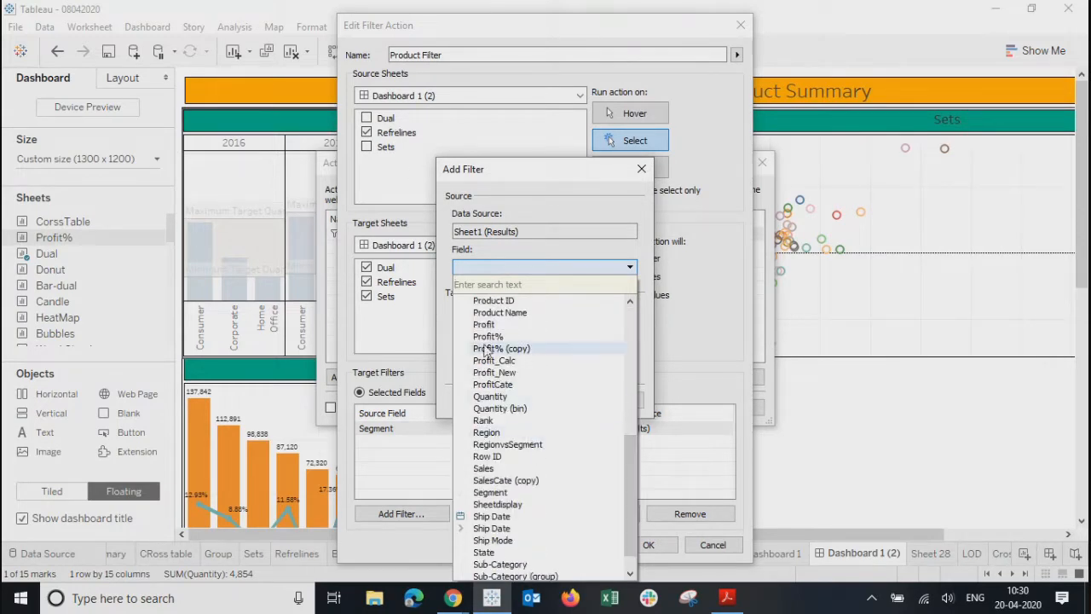
click(492, 514)
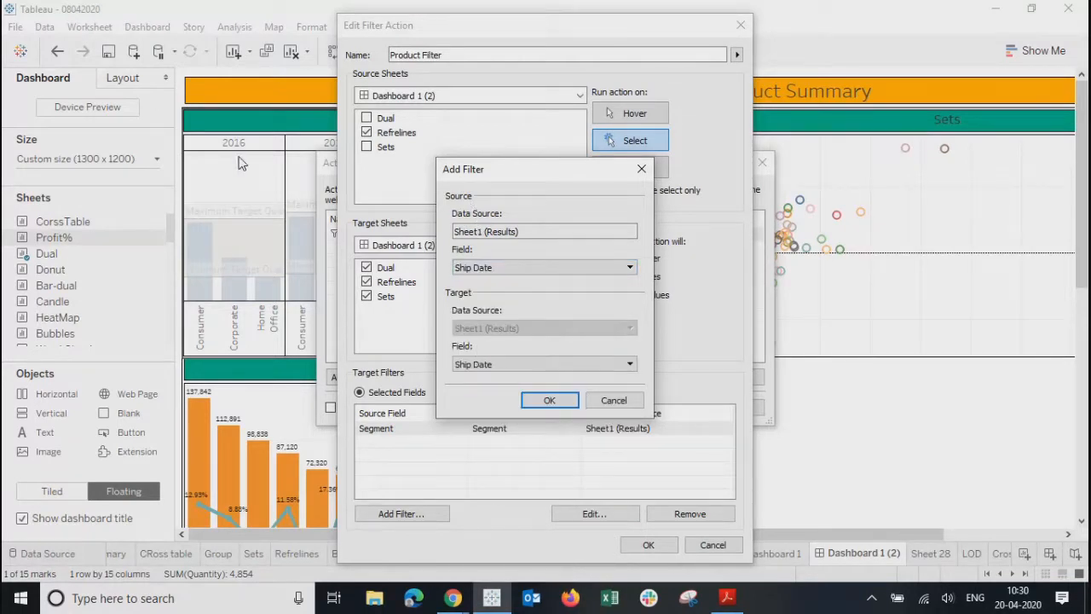
- Set Ship Date as the target field and save the Product Filter action
click(501, 366)
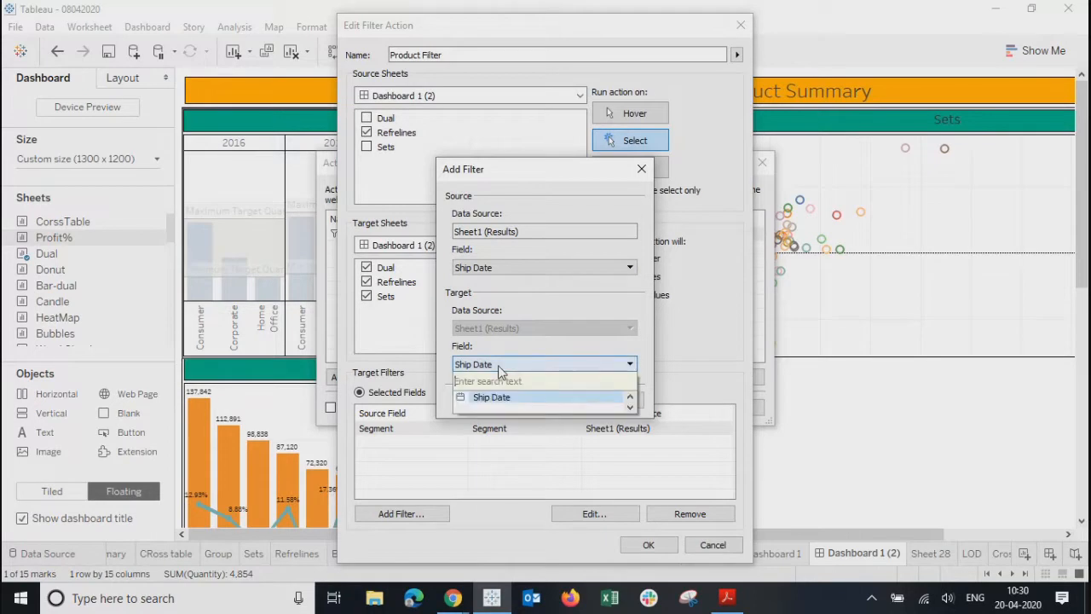
click(502, 367)
click(502, 366)
click(485, 403)
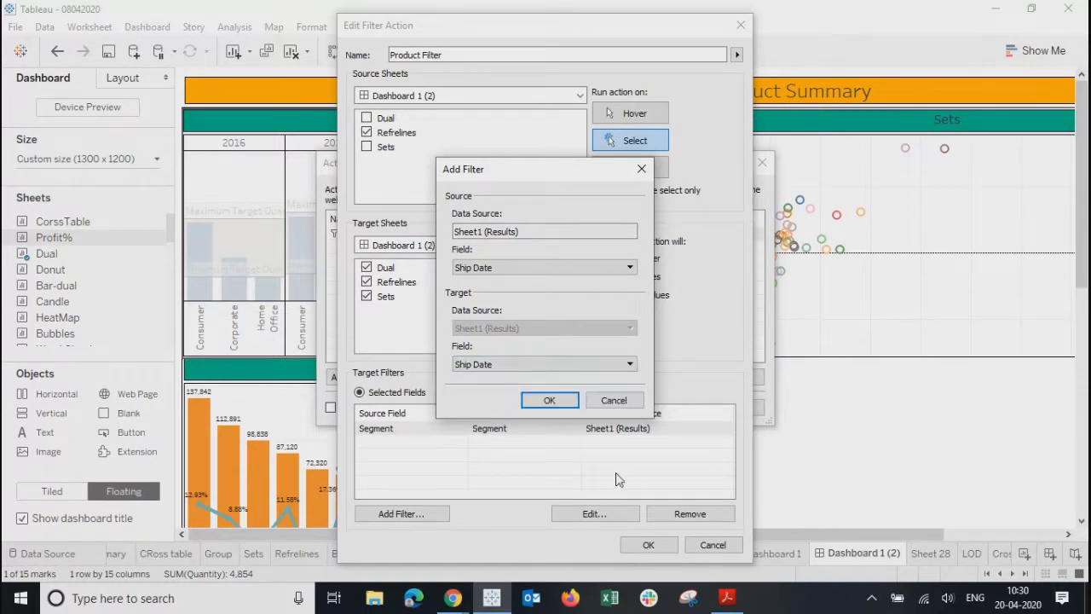
click(498, 365)
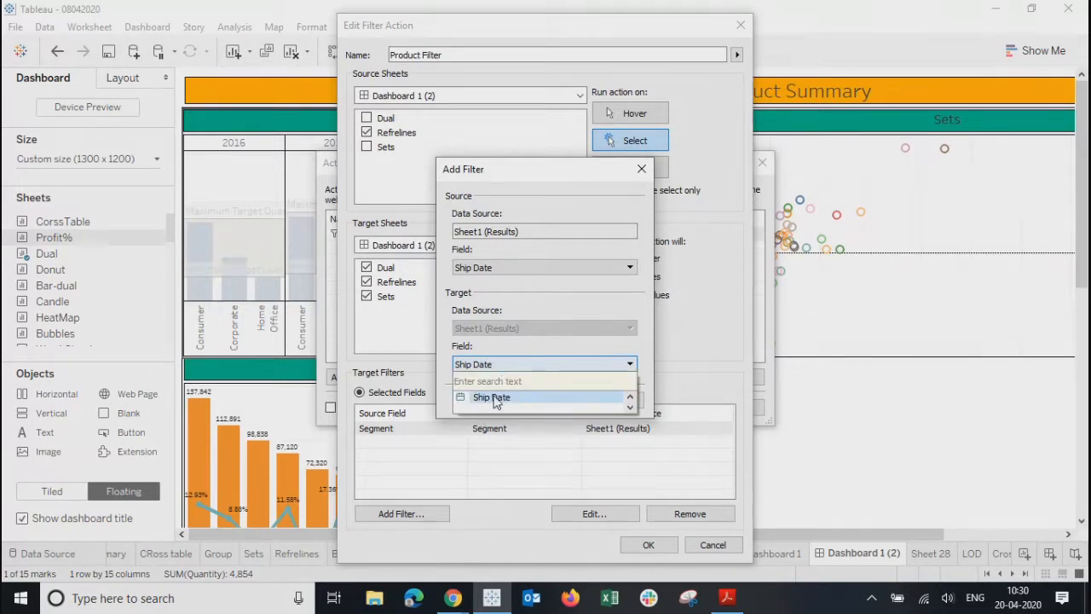
click(502, 344)
click(566, 399)
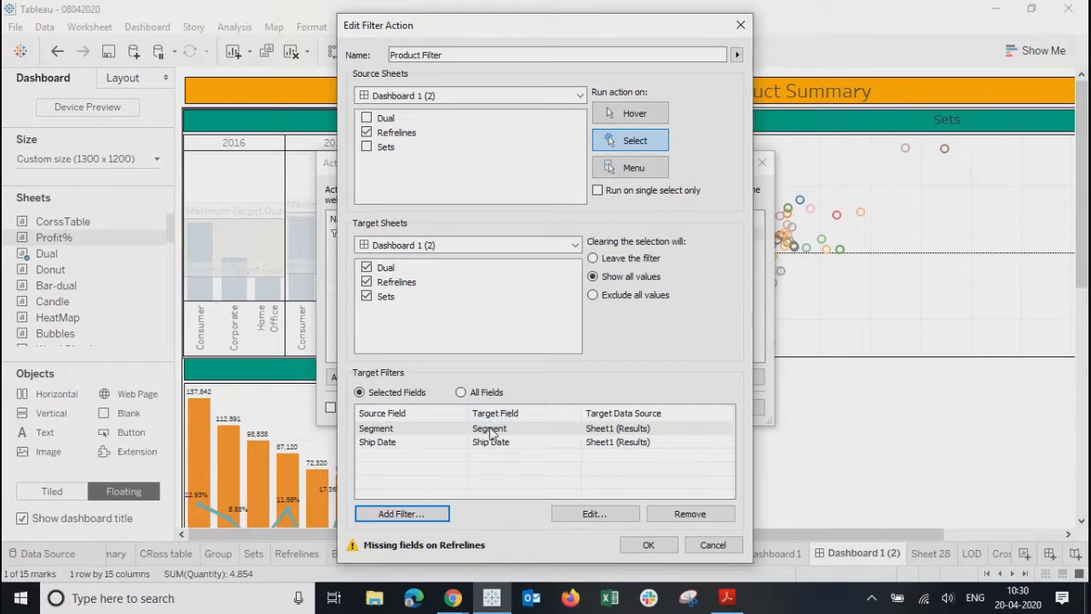
click(649, 545)
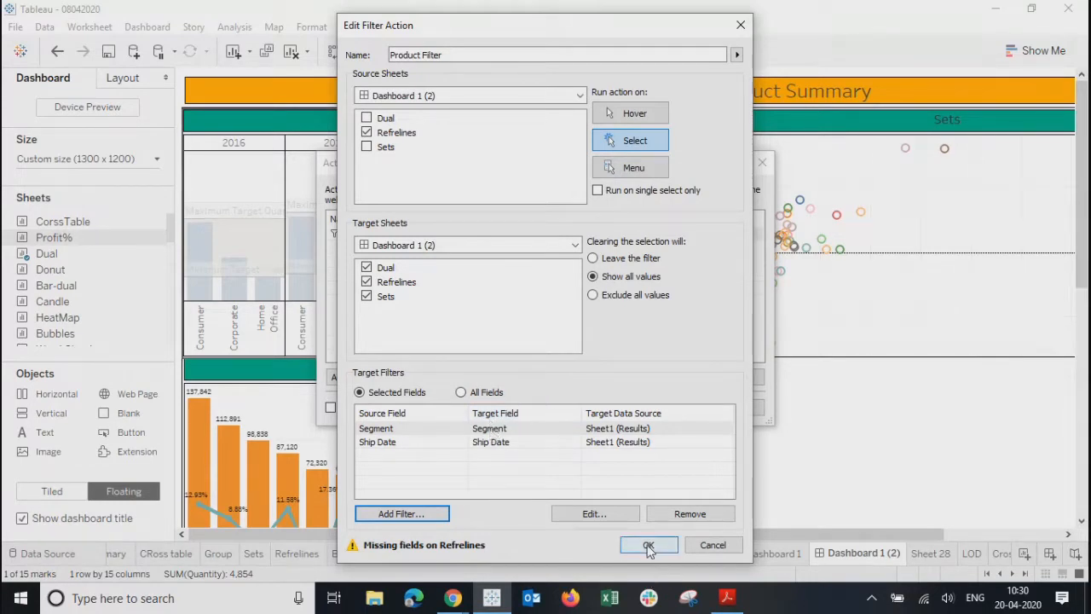
click(670, 407)
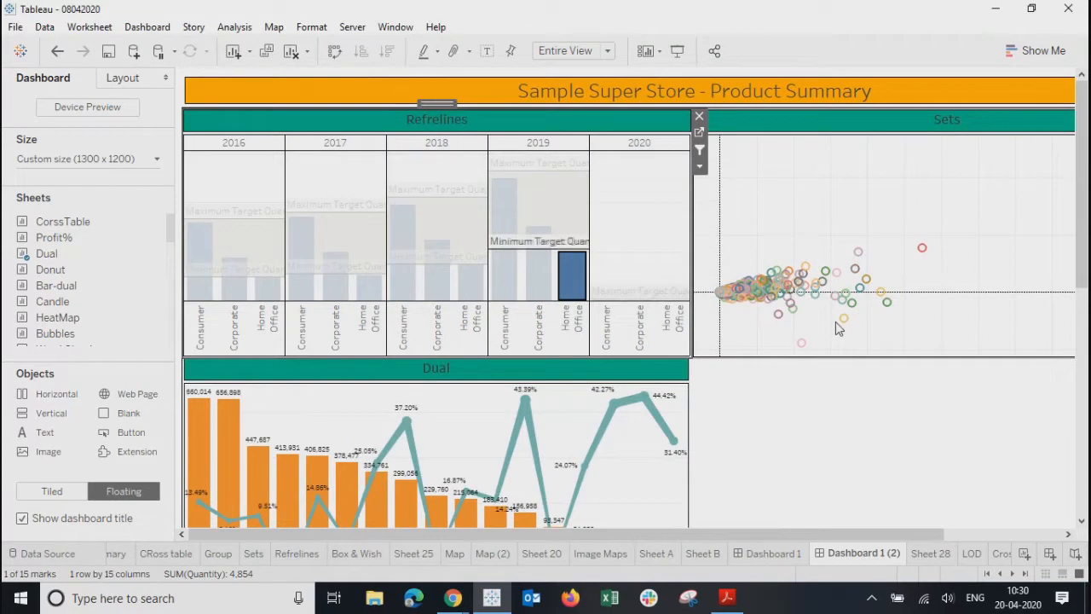
- Check the Dual and Sets charts on the dashboard, then open the Dual worksheet
click(632, 465)
click(792, 203)
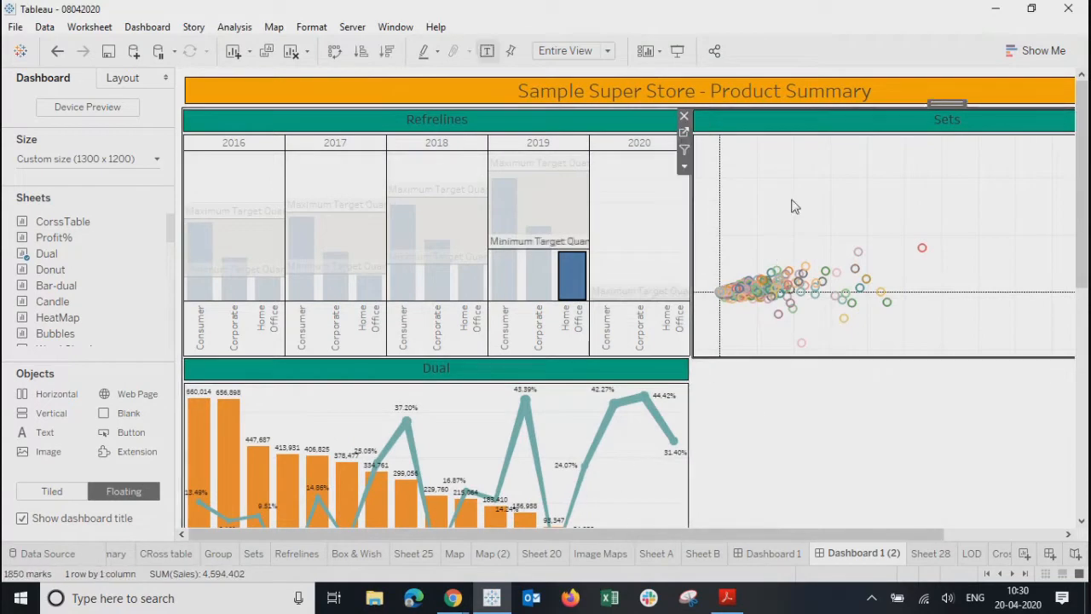
click(628, 482)
drag(1082, 212, 1088, 295)
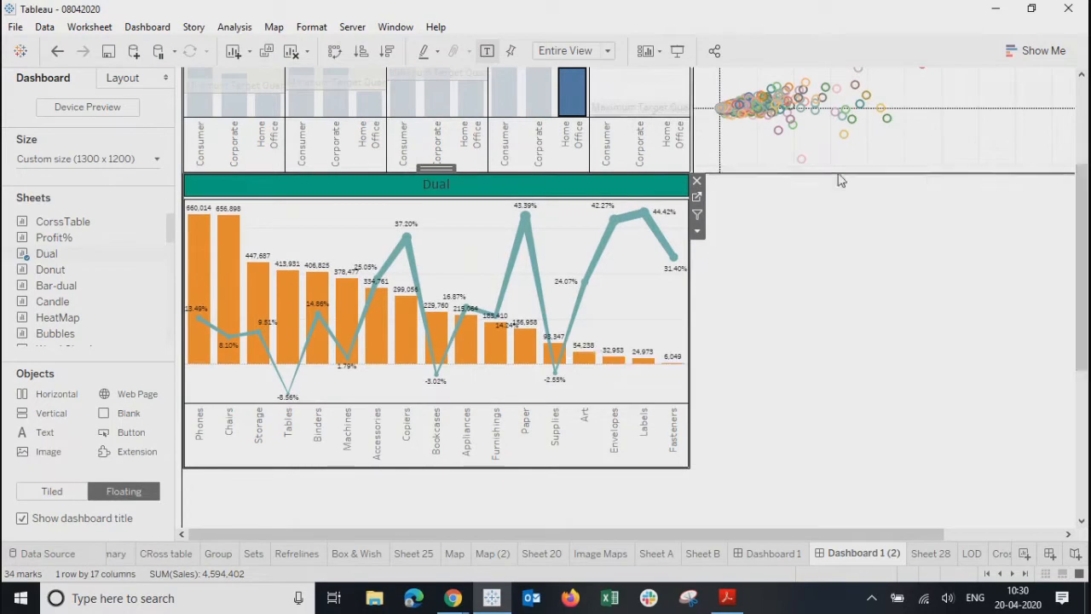
click(881, 152)
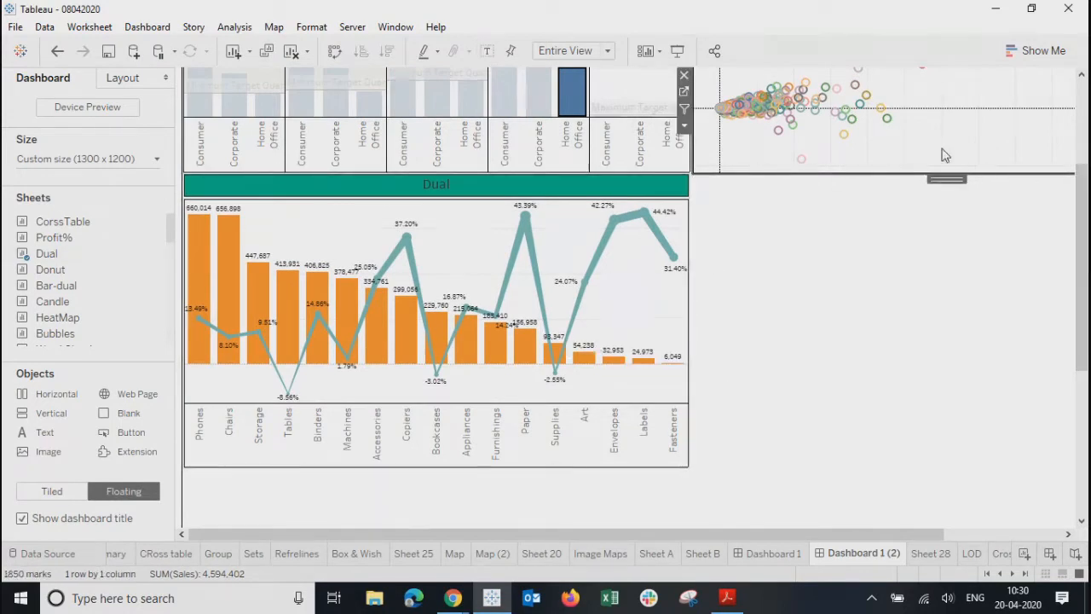
drag(1081, 295, 1084, 205)
scroll(1084, 206, down, 1)
click(565, 429)
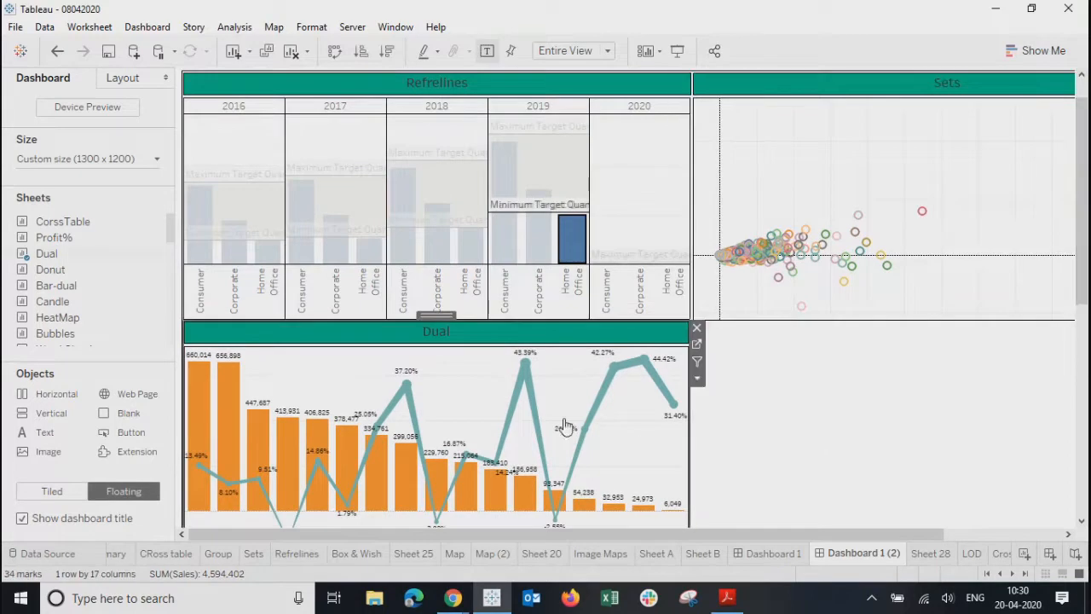
click(698, 347)
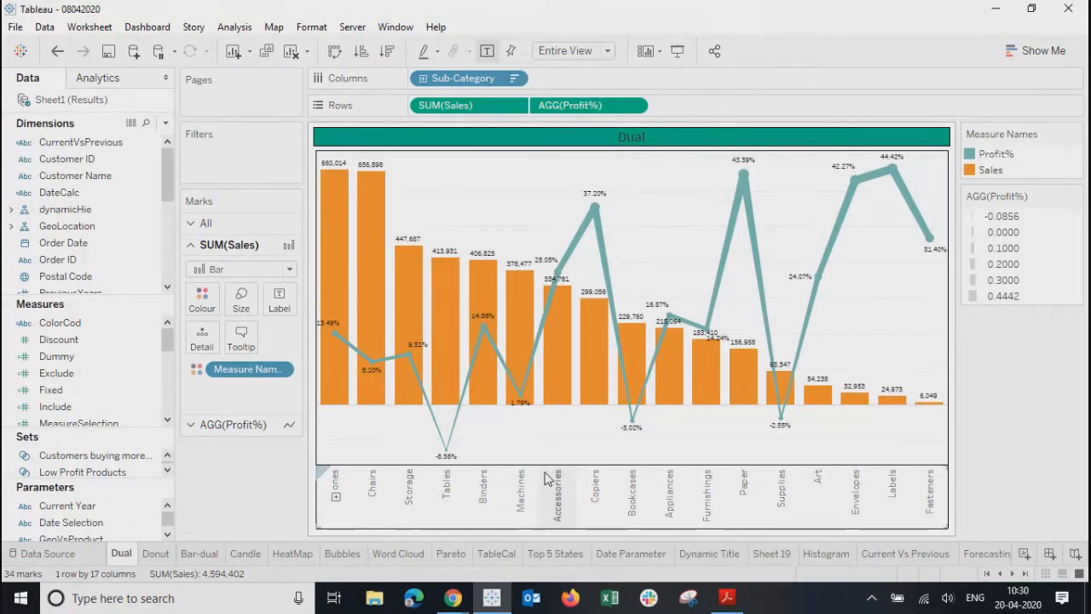
- Break the Dual sheet's Sales bars down by year of Ship Date
click(94, 211)
drag(171, 181, 173, 258)
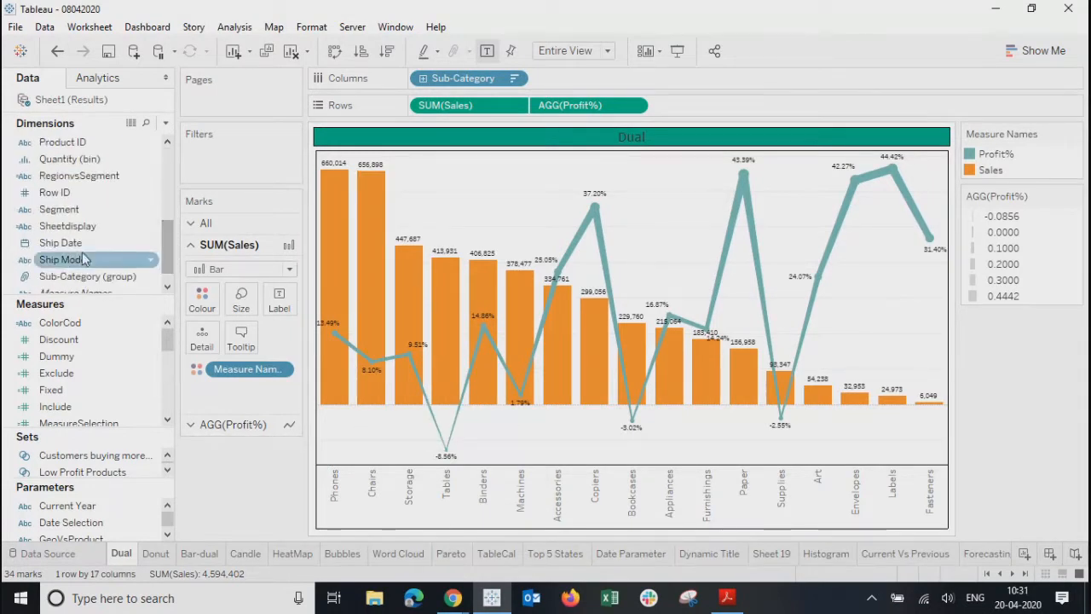
drag(62, 243, 206, 339)
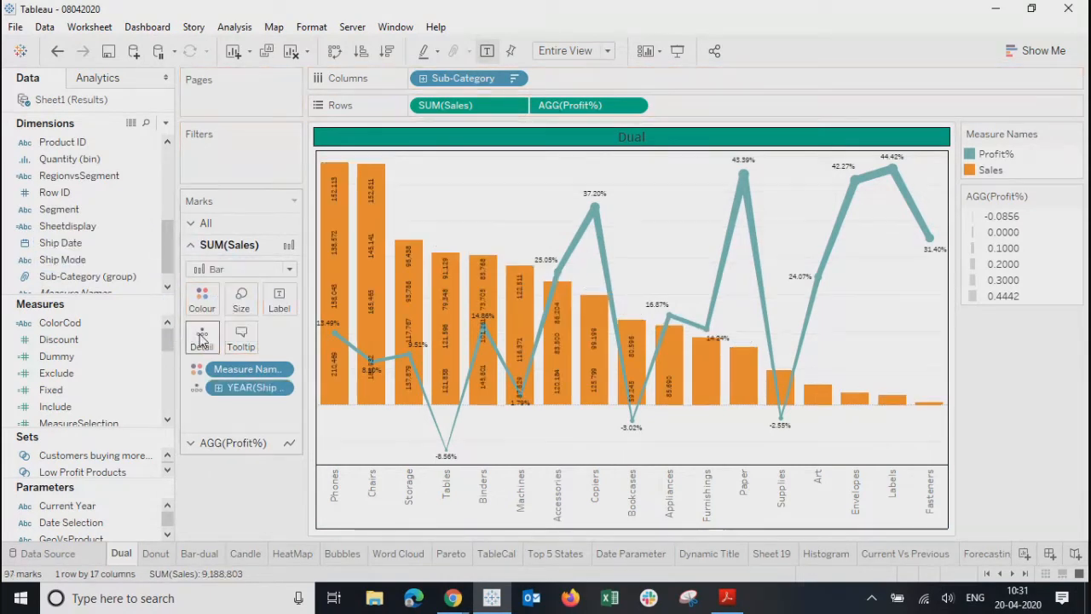
- Review the Sales bars' label settings, including with the Phones bar selected
click(278, 302)
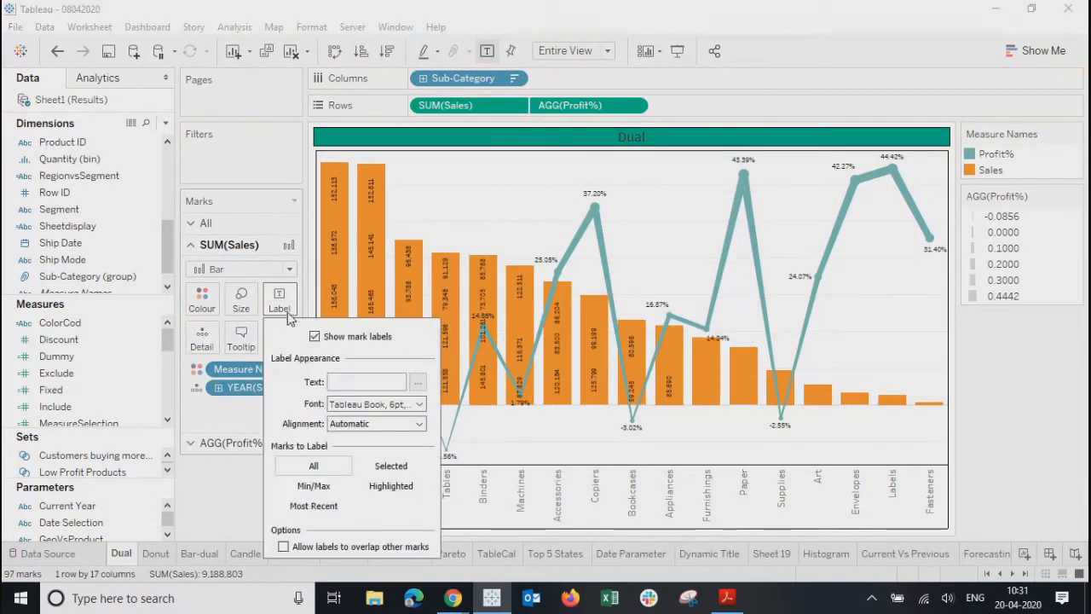
click(211, 511)
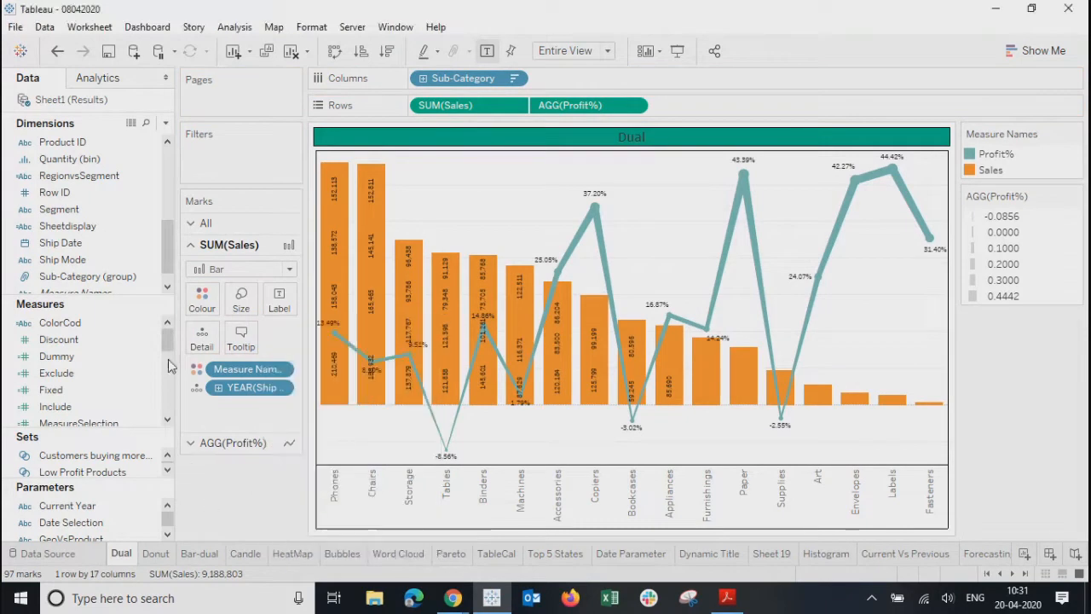
click(279, 300)
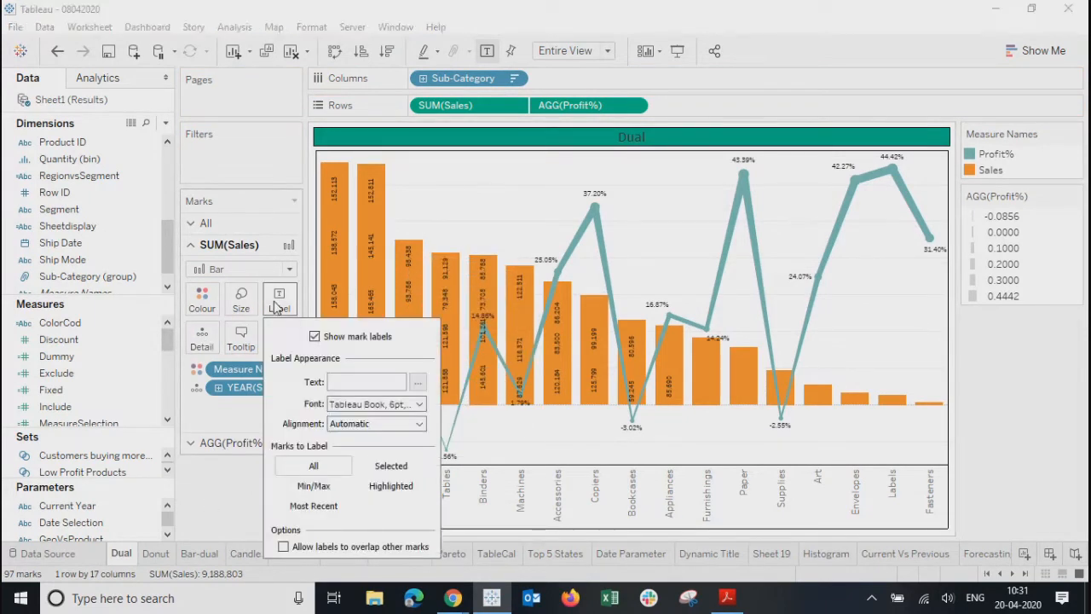
click(233, 484)
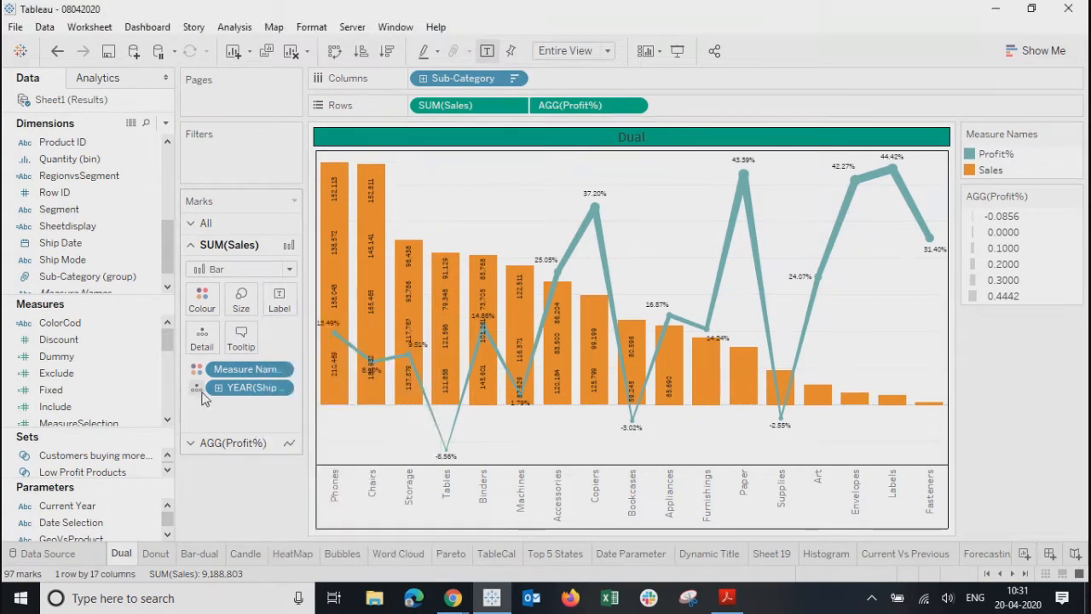
click(279, 306)
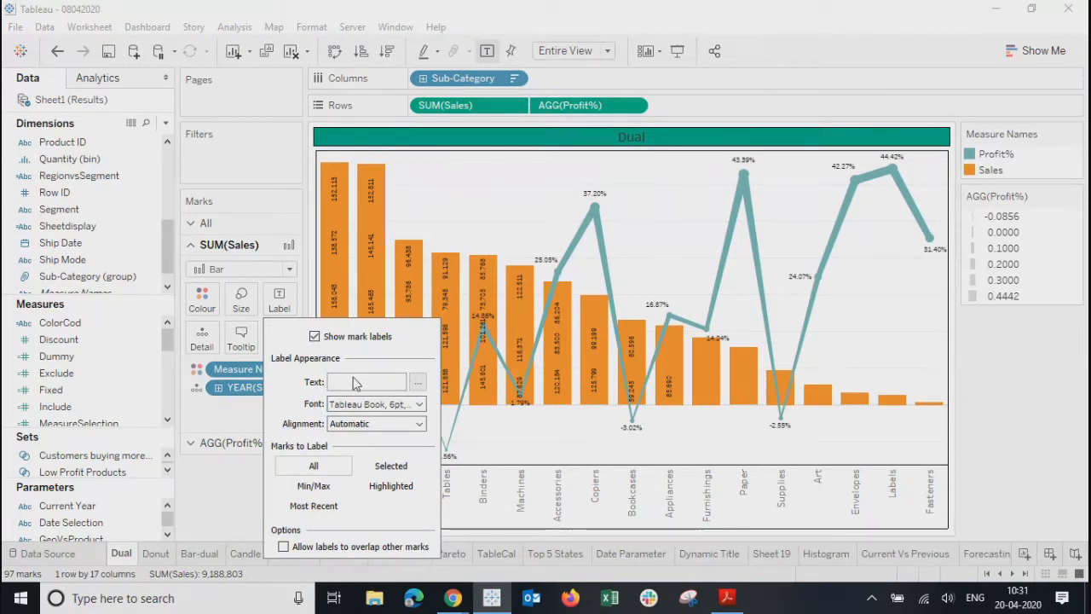
click(205, 499)
click(334, 367)
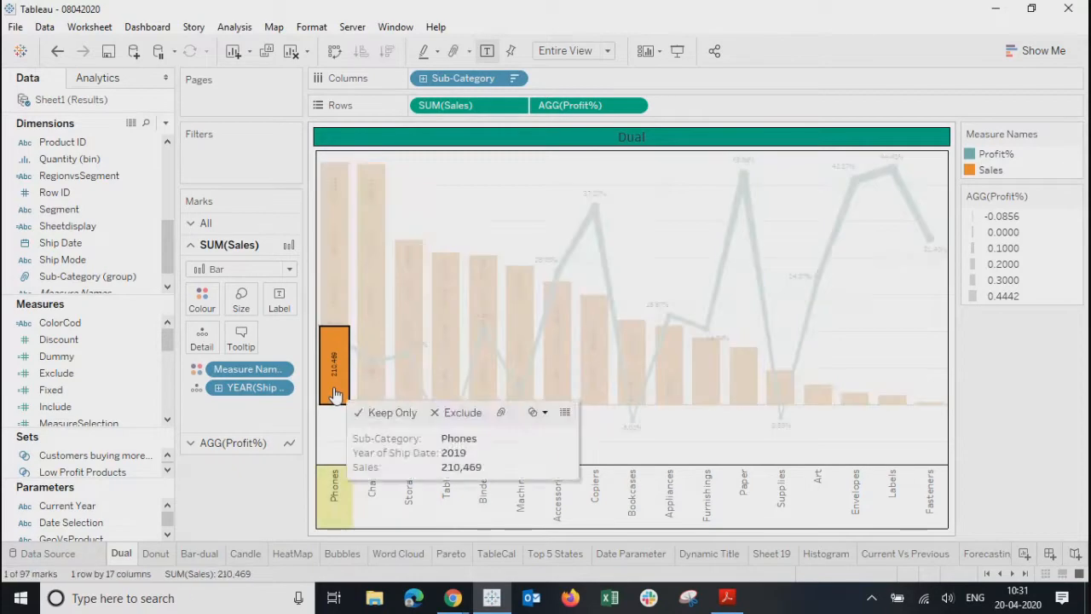
click(281, 305)
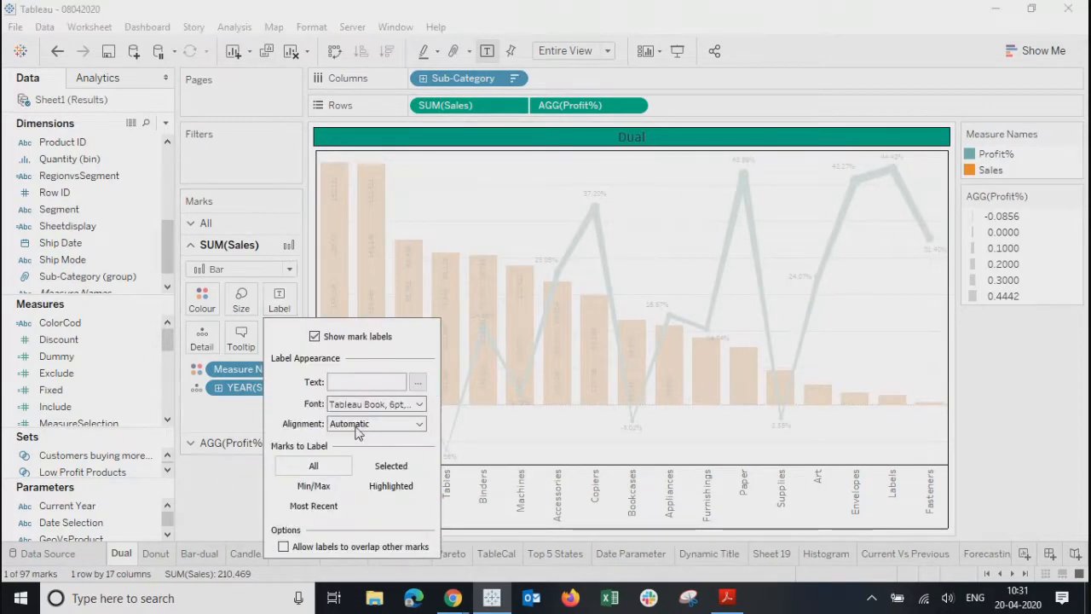
click(225, 492)
- Review label settings for the Profit% line and for all marks
click(227, 443)
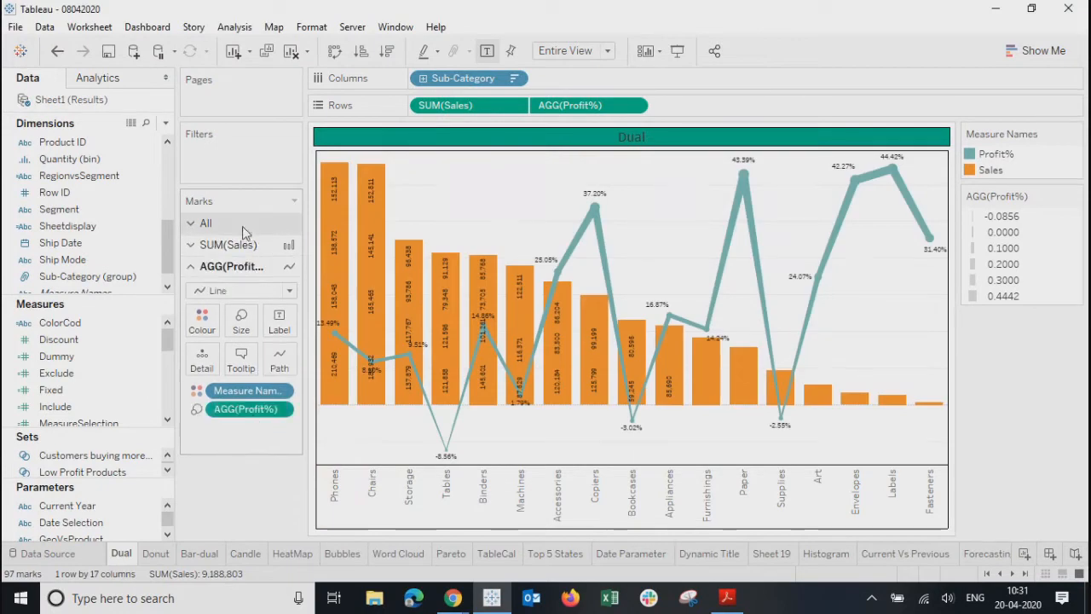
click(205, 223)
click(278, 277)
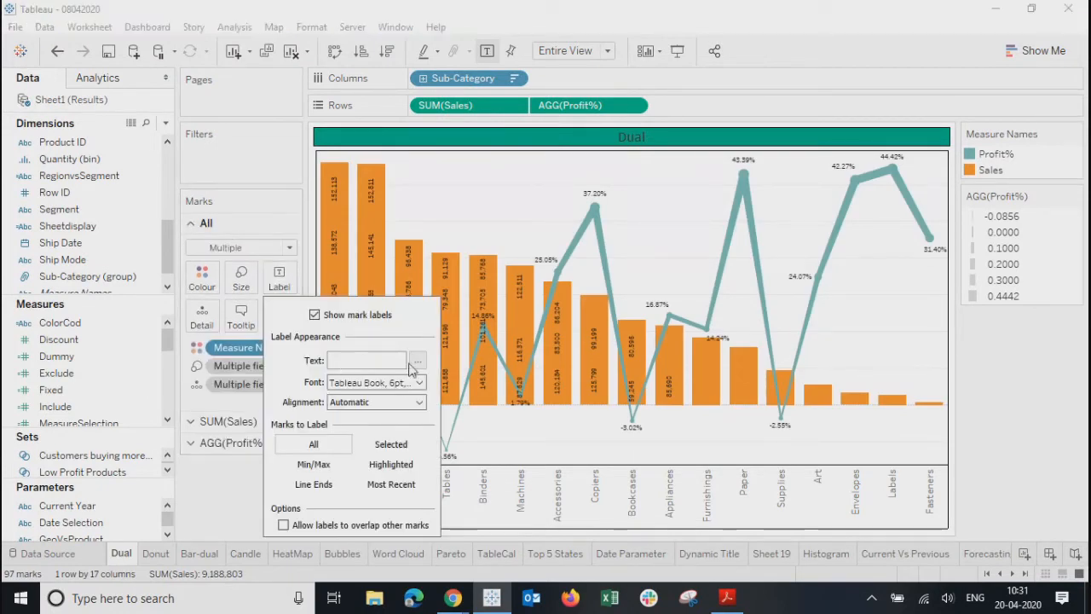
click(230, 503)
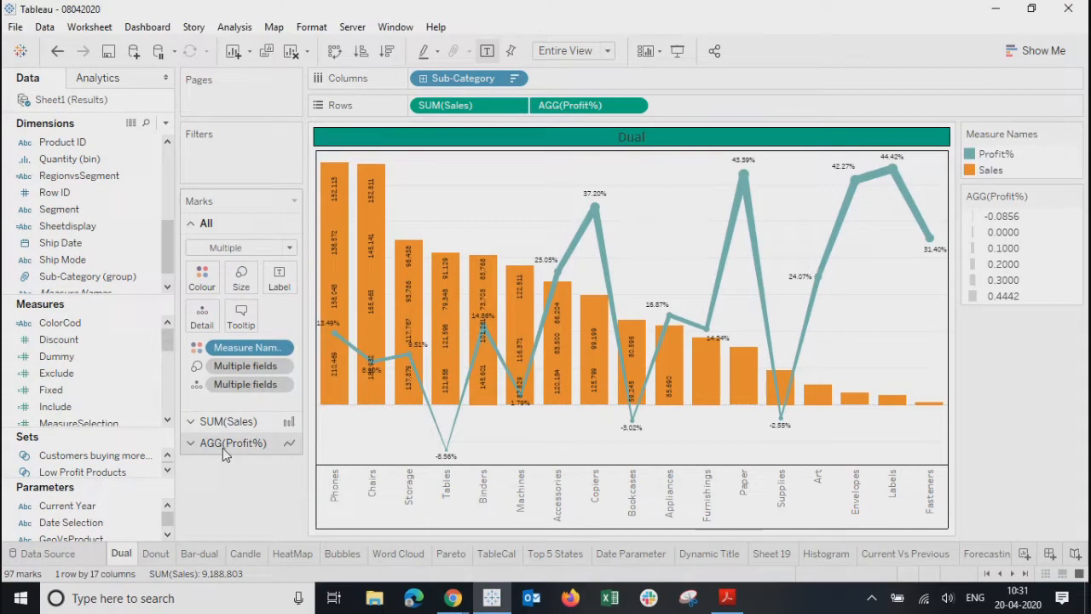
- Hide the value labels on the SUM(Sales) bars, keeping only Profit% labels
click(226, 421)
click(279, 299)
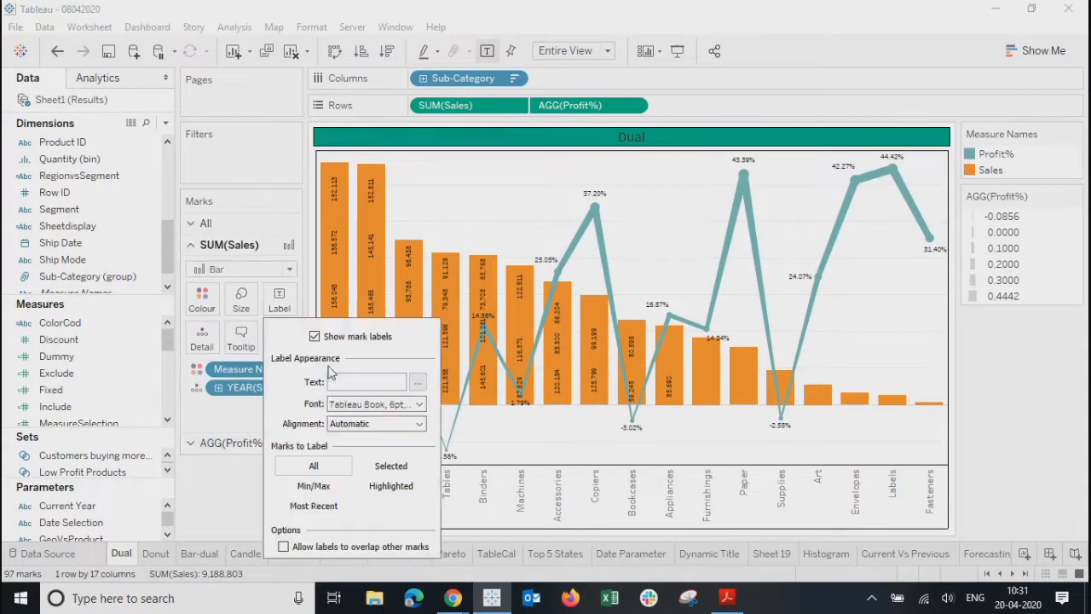
click(314, 338)
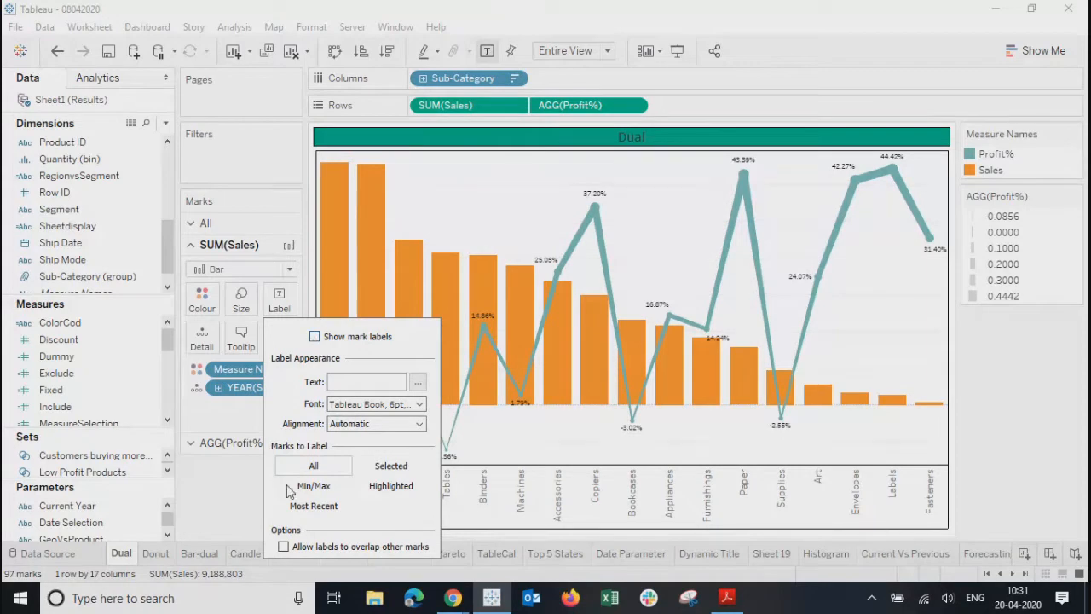
click(227, 474)
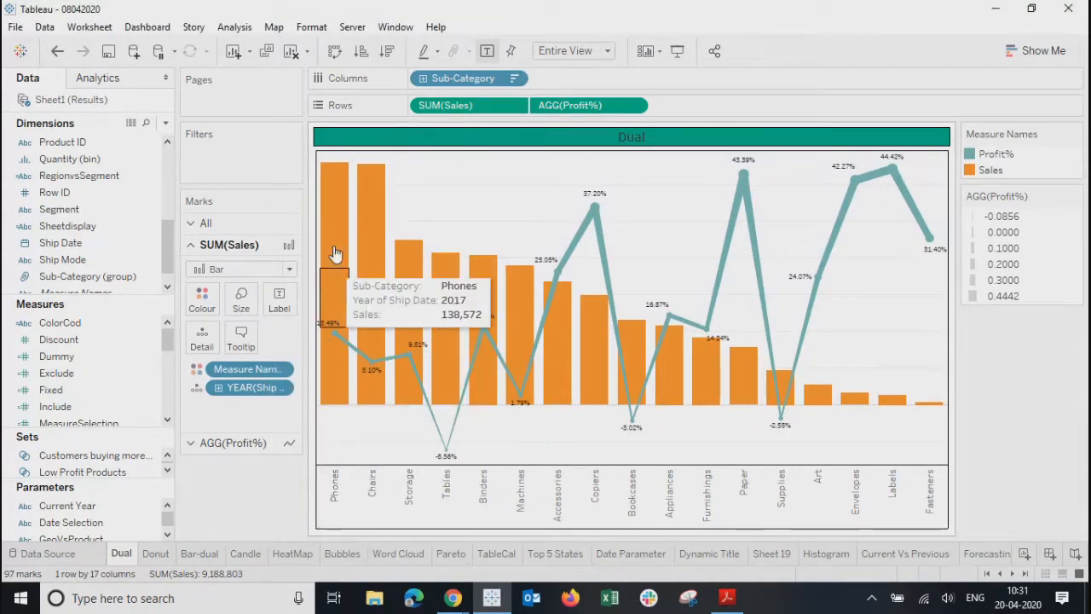
click(1025, 574)
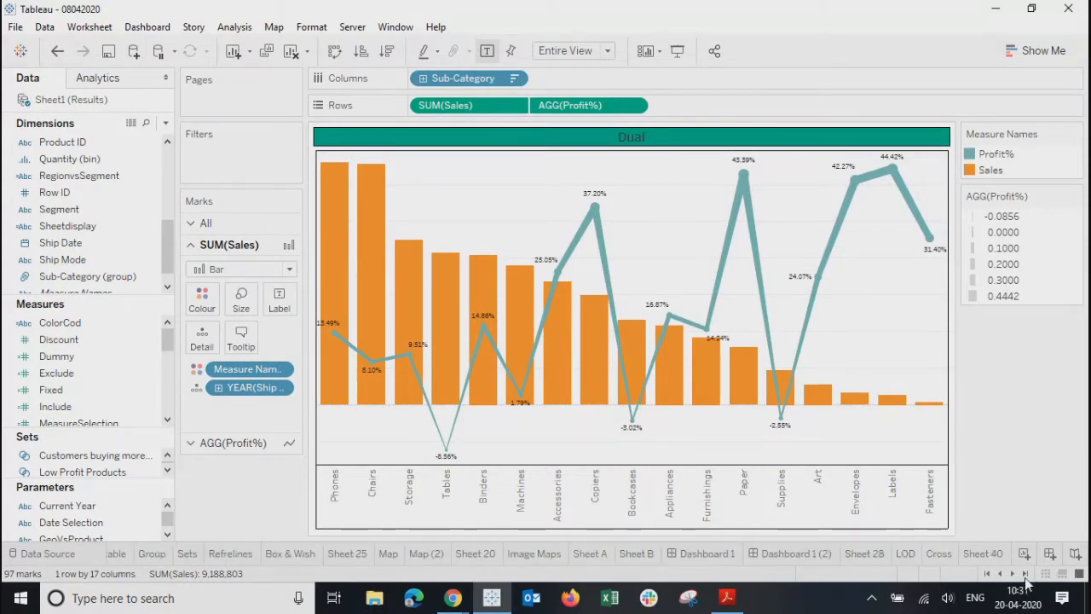
- Add YEAR(Order Date) as detail on the Sets scatter plot, giving 5327 marks
click(192, 555)
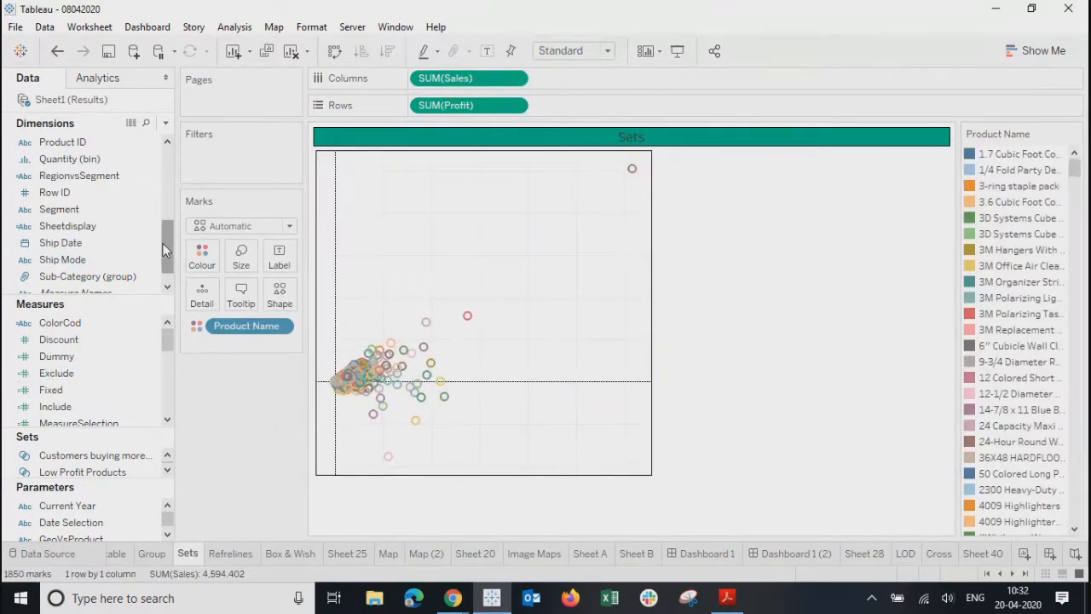
drag(170, 265, 173, 199)
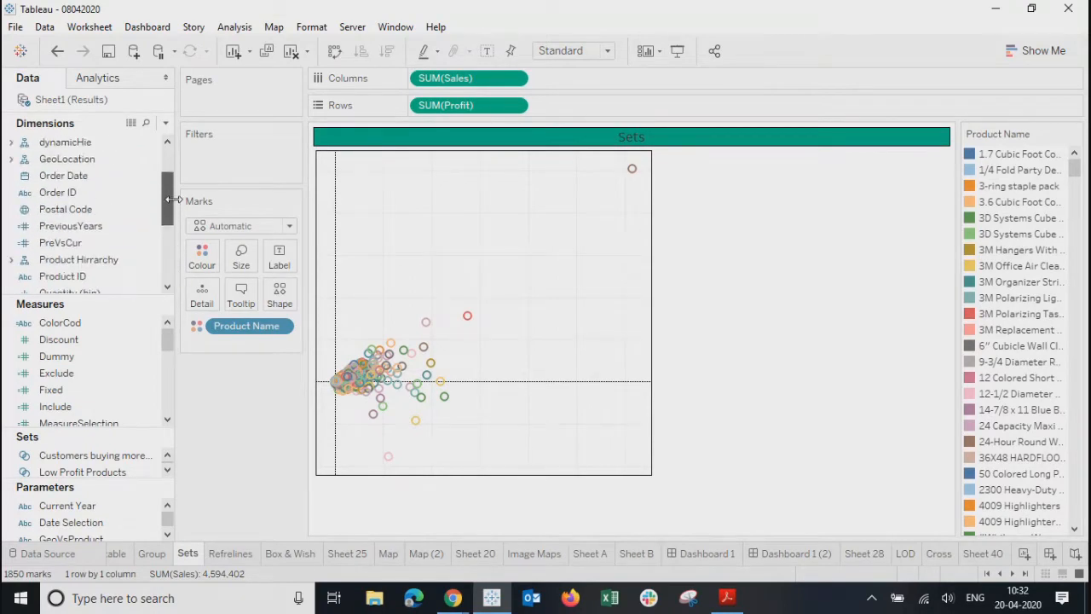
drag(68, 176, 202, 302)
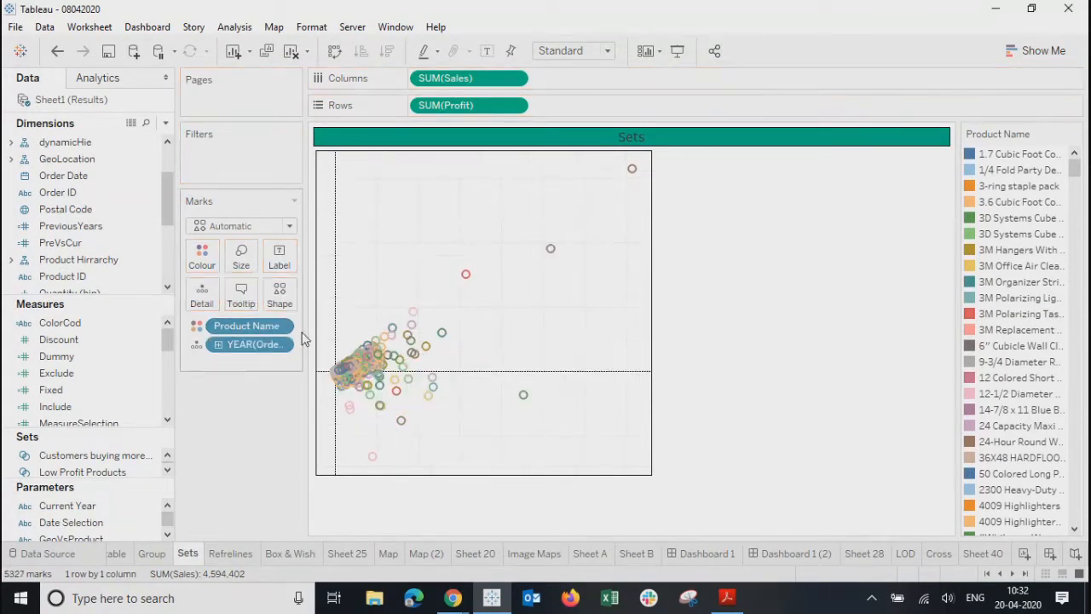
click(785, 551)
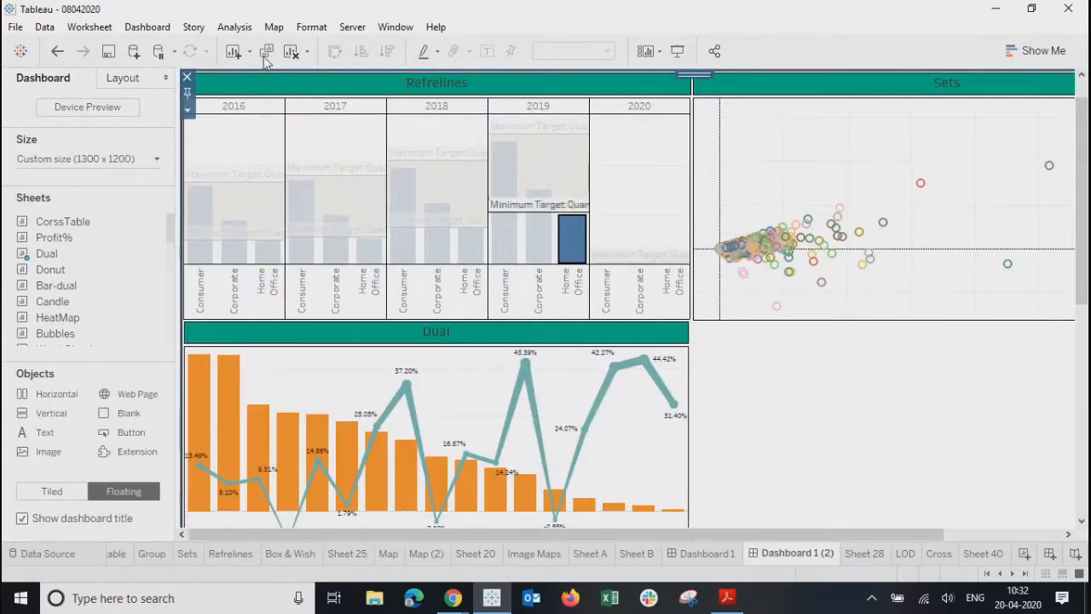
- Clear the Refrelines selection and open the Product Filter action's settings
click(639, 176)
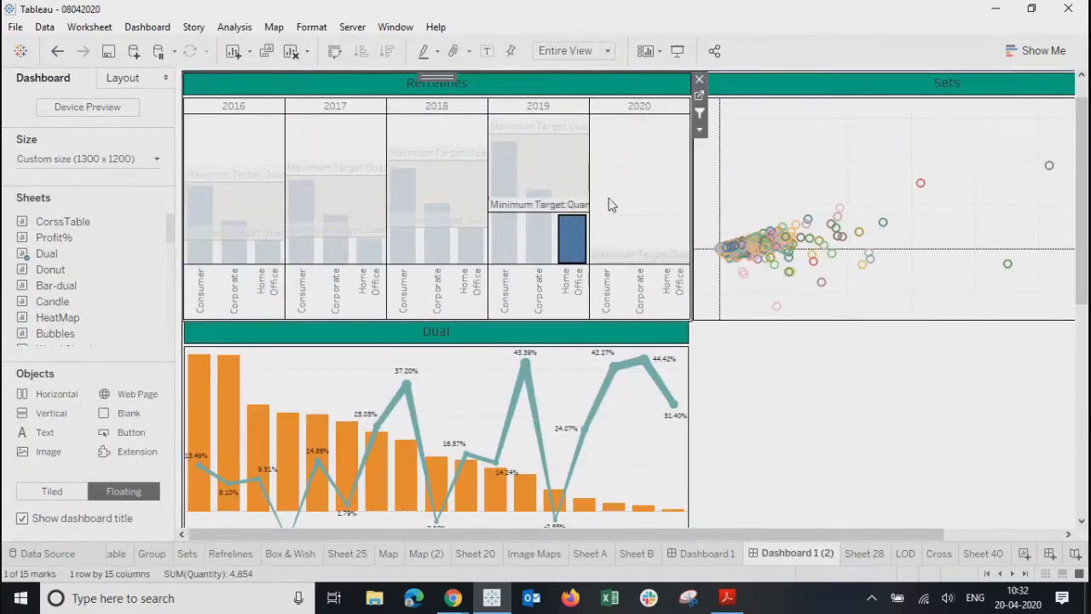
click(572, 241)
click(153, 30)
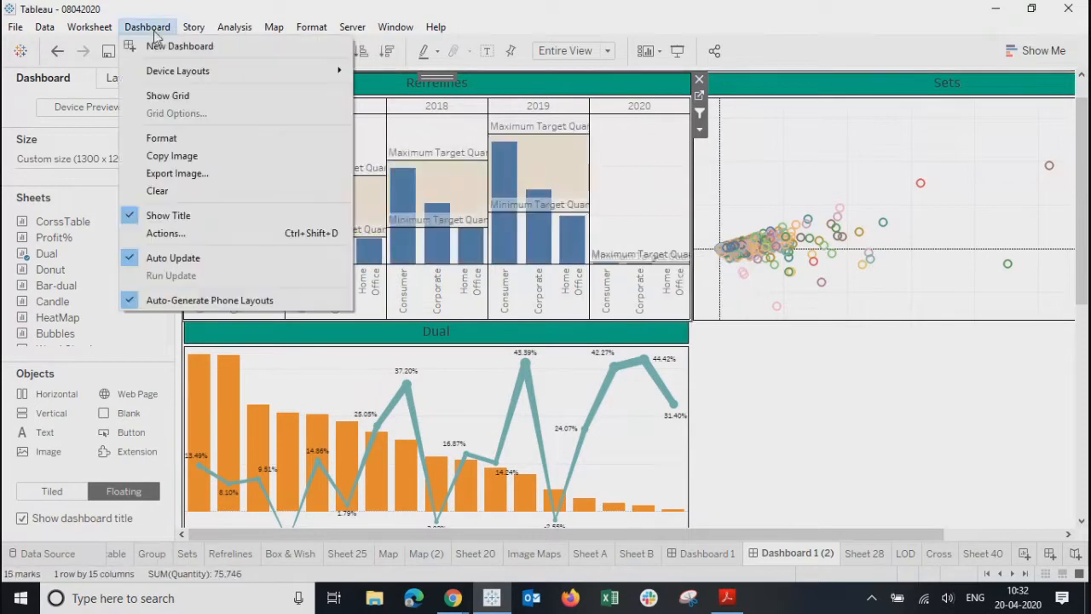
click(156, 231)
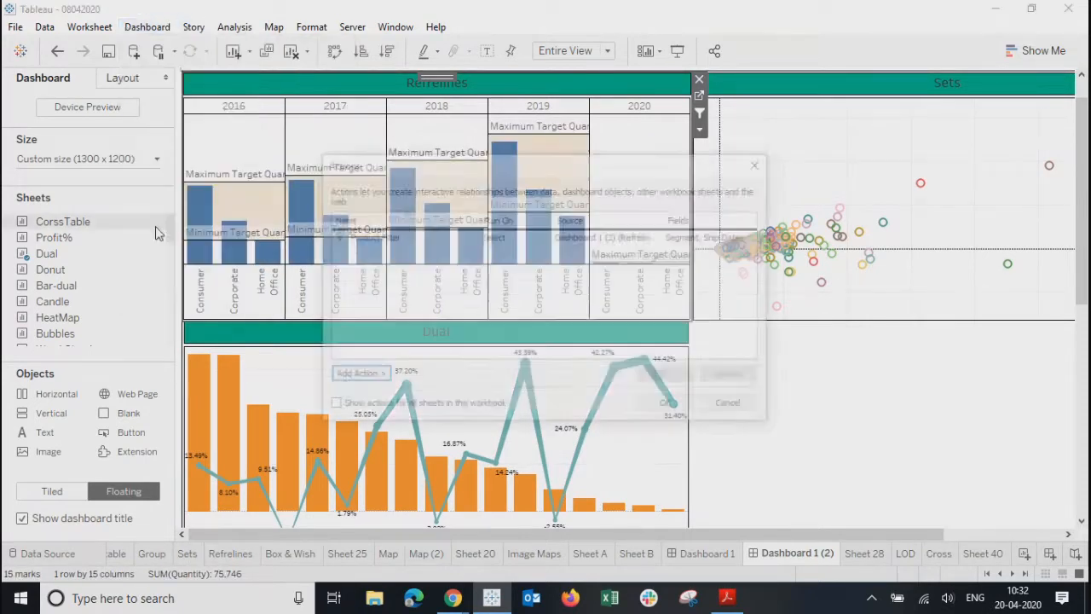
click(503, 235)
click(668, 380)
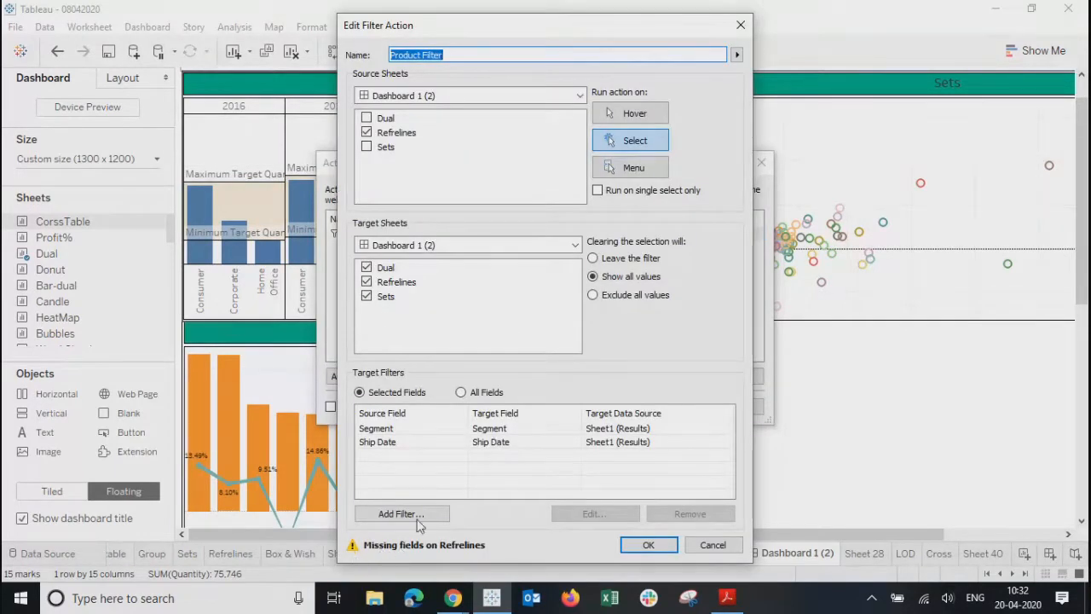
- Edit the Ship Date target filter, keeping Ship Date mapped to Ship Date
click(511, 443)
click(607, 514)
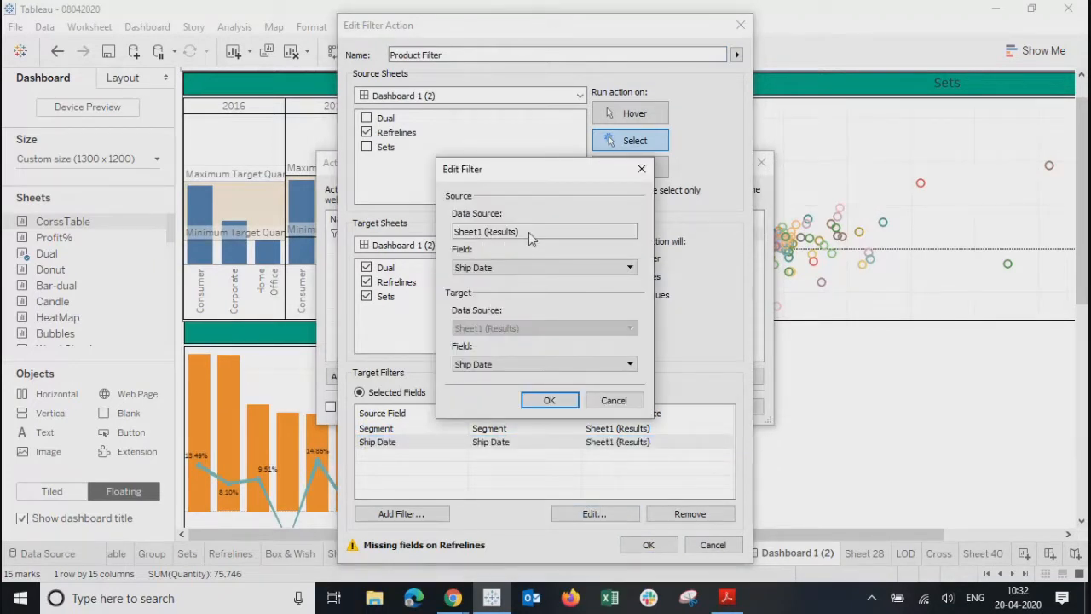
click(497, 365)
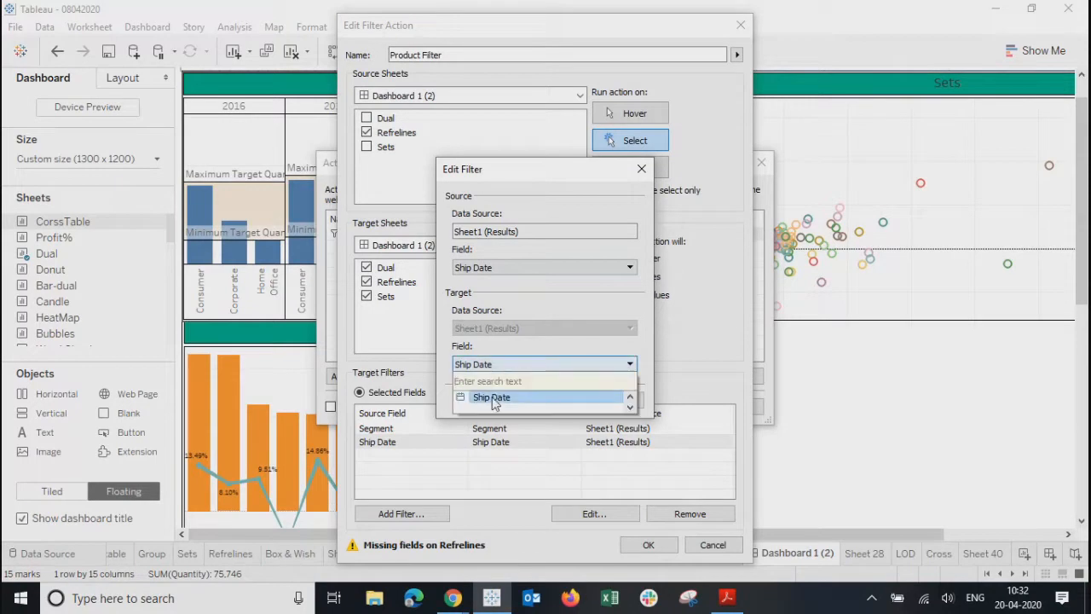
click(494, 399)
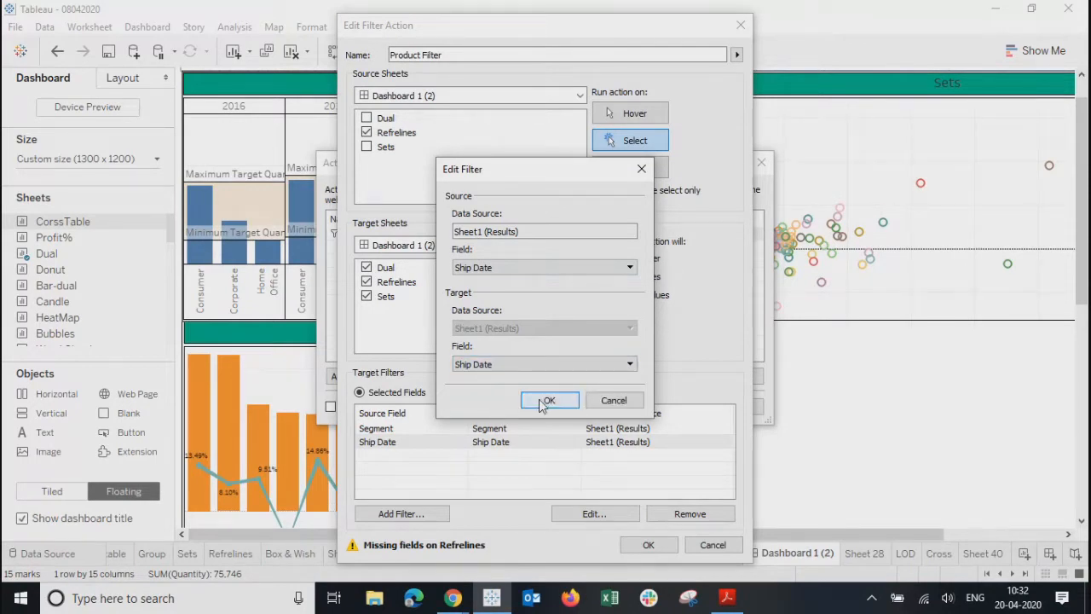
click(546, 401)
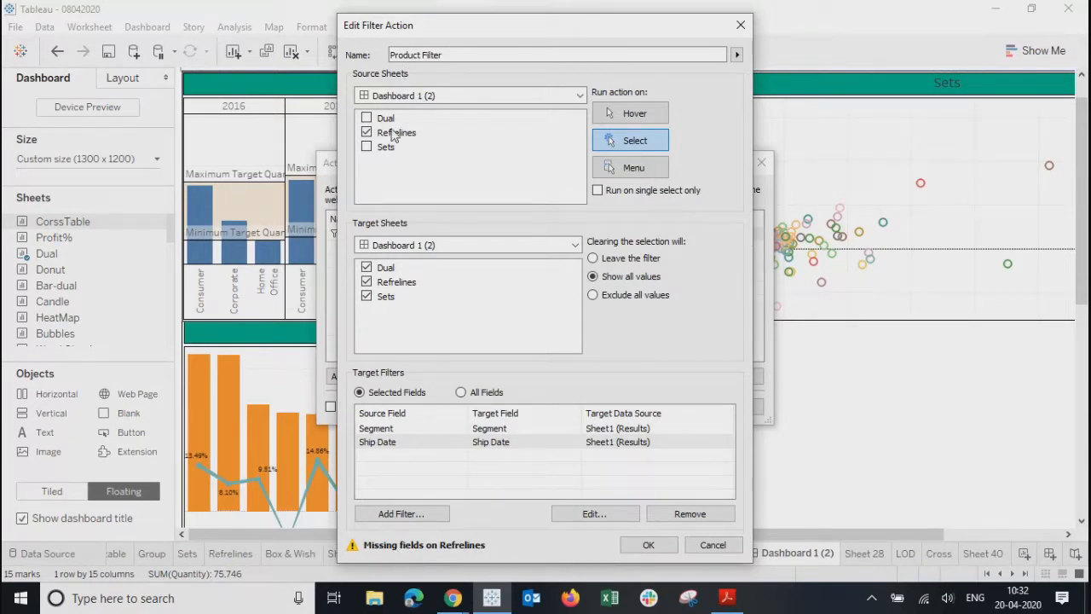
- Reopen the Product Filter action and pick Refrelines among its target sheets
click(741, 26)
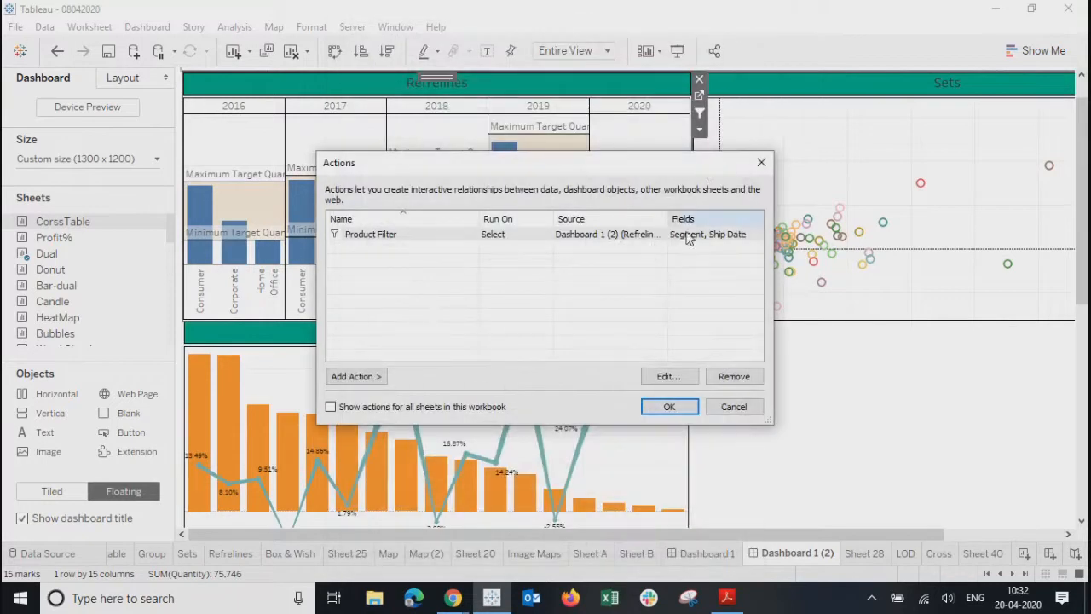
click(551, 235)
click(669, 377)
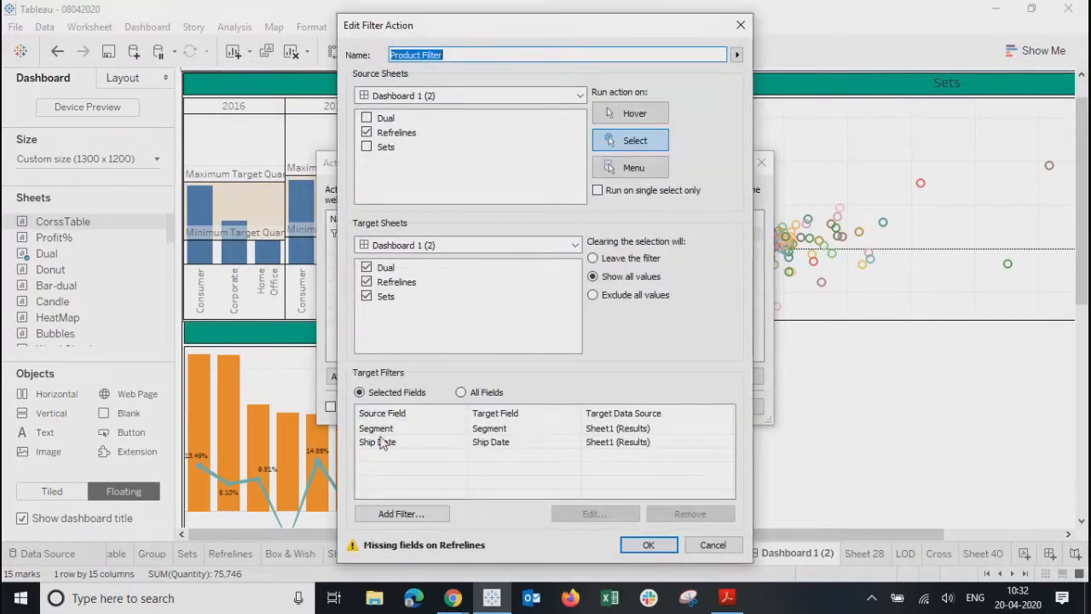
click(382, 286)
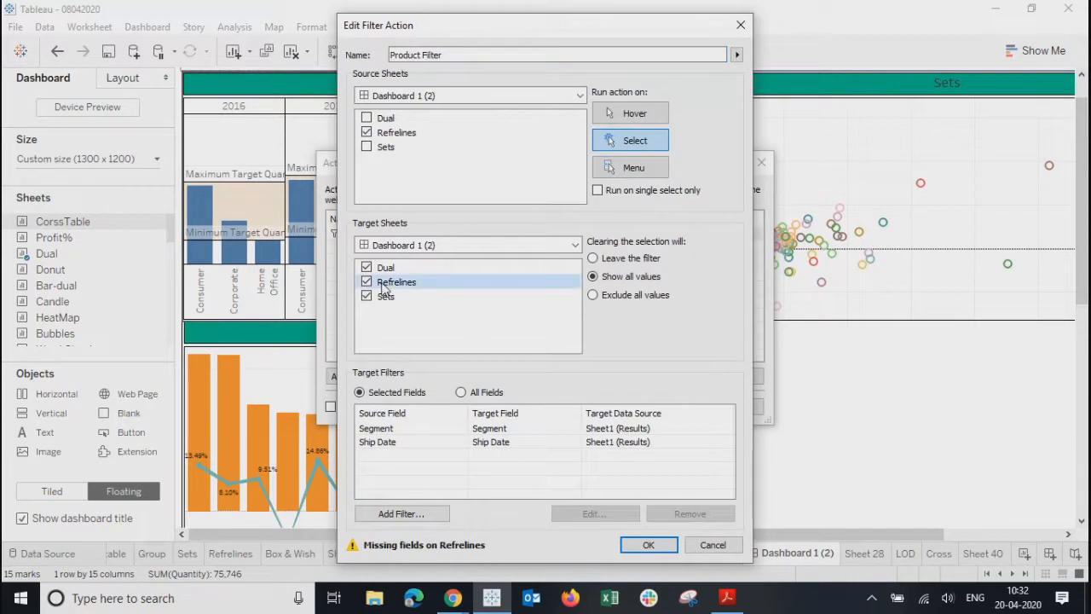
- Re-map the Ship Date filter to Ship Date on both sides and save the action
click(383, 439)
click(588, 514)
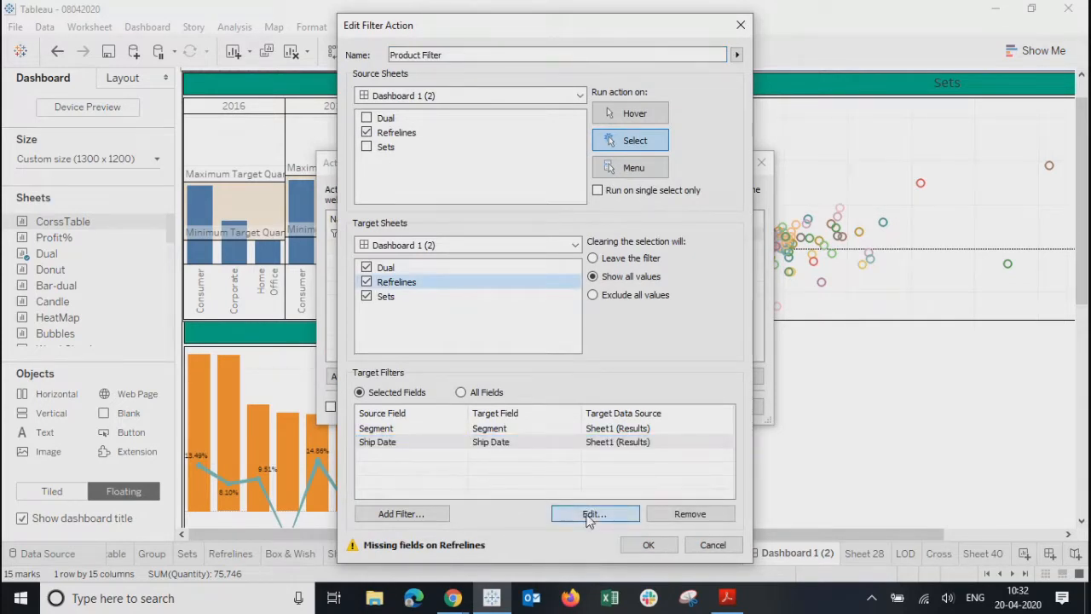
click(486, 267)
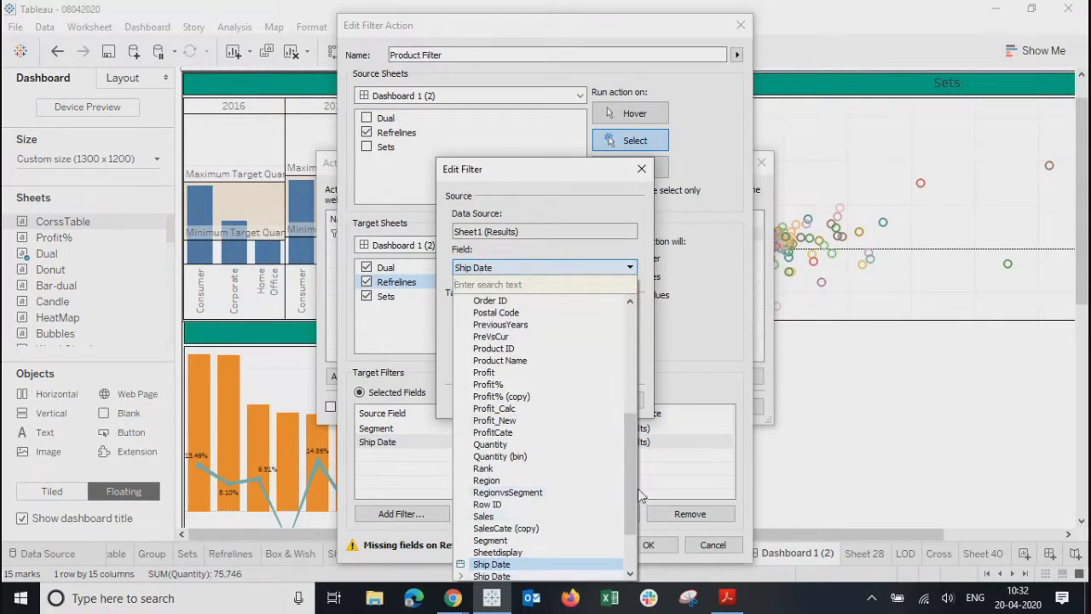
scroll(628, 485, down, 2)
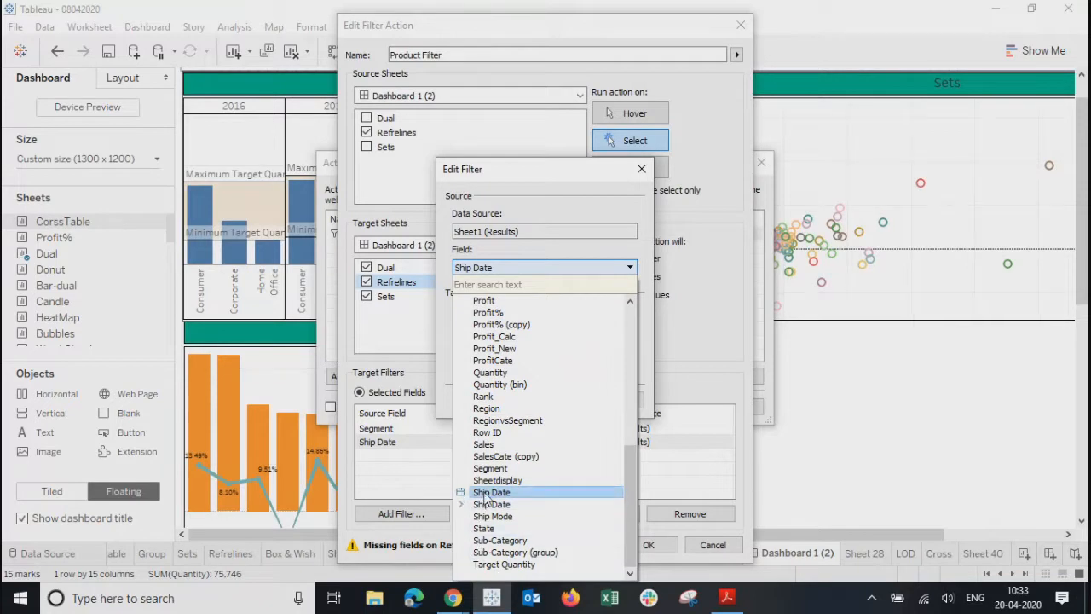
click(483, 492)
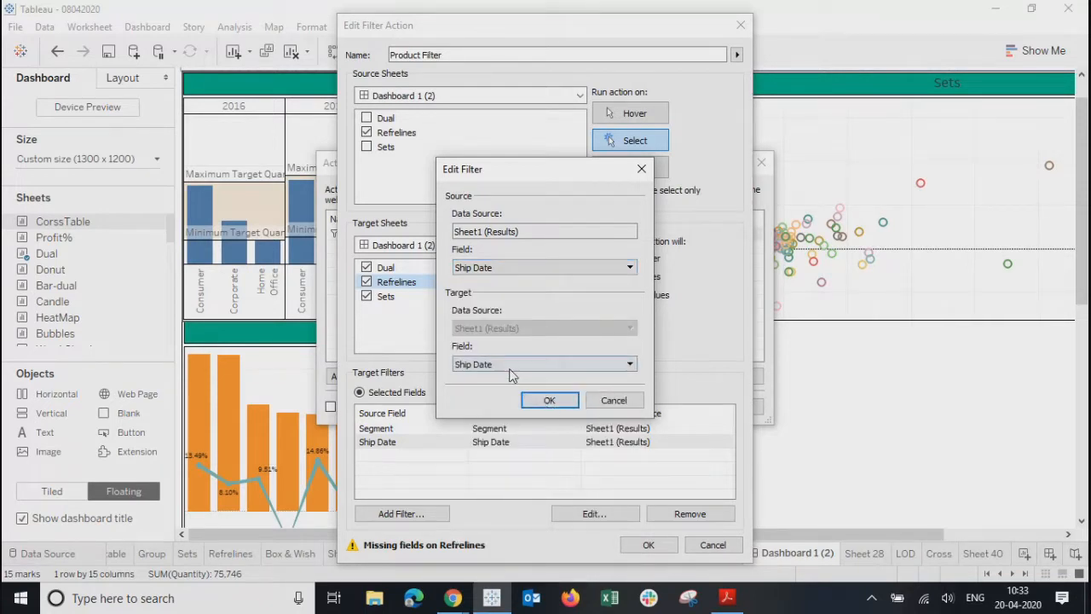
click(510, 370)
click(486, 396)
click(550, 400)
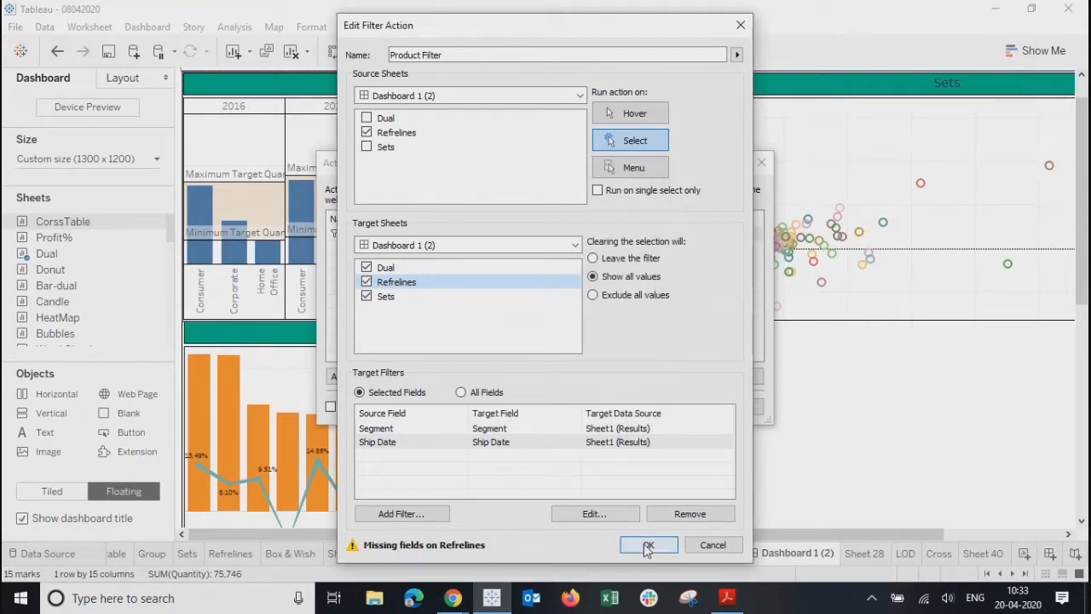
click(648, 545)
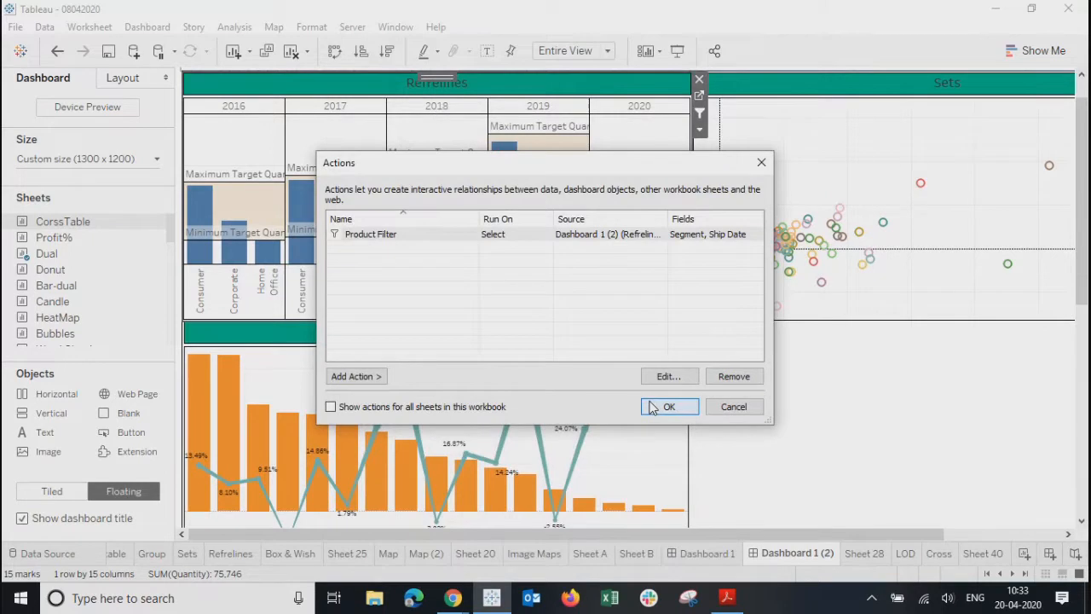
click(669, 407)
- Test filtering with the 2019 Consumer and 2018 Home Office, Corporate, Consumer bars, then clear it
click(507, 244)
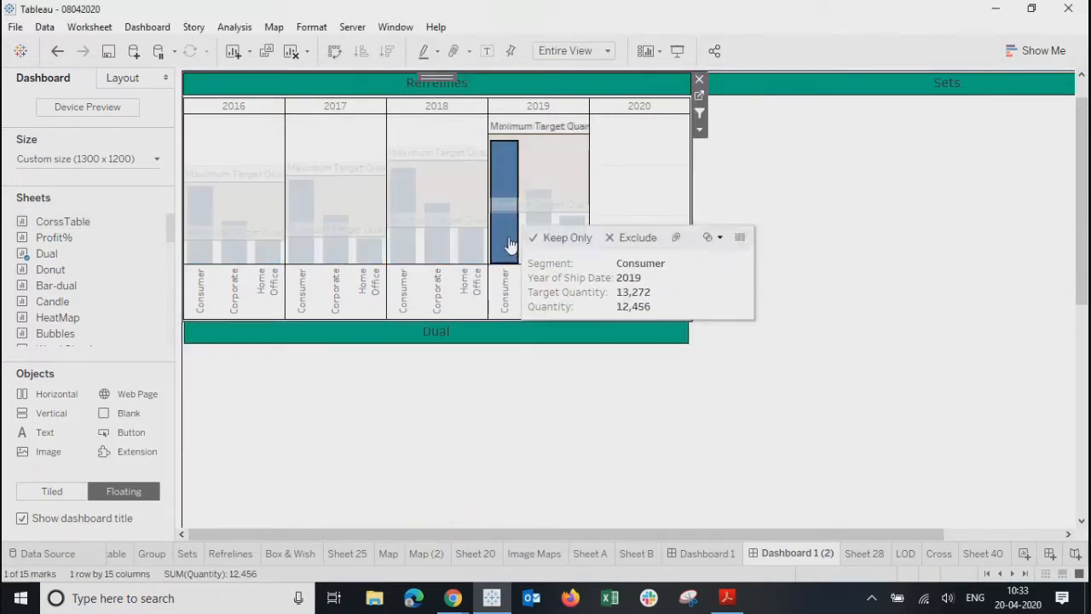
click(461, 259)
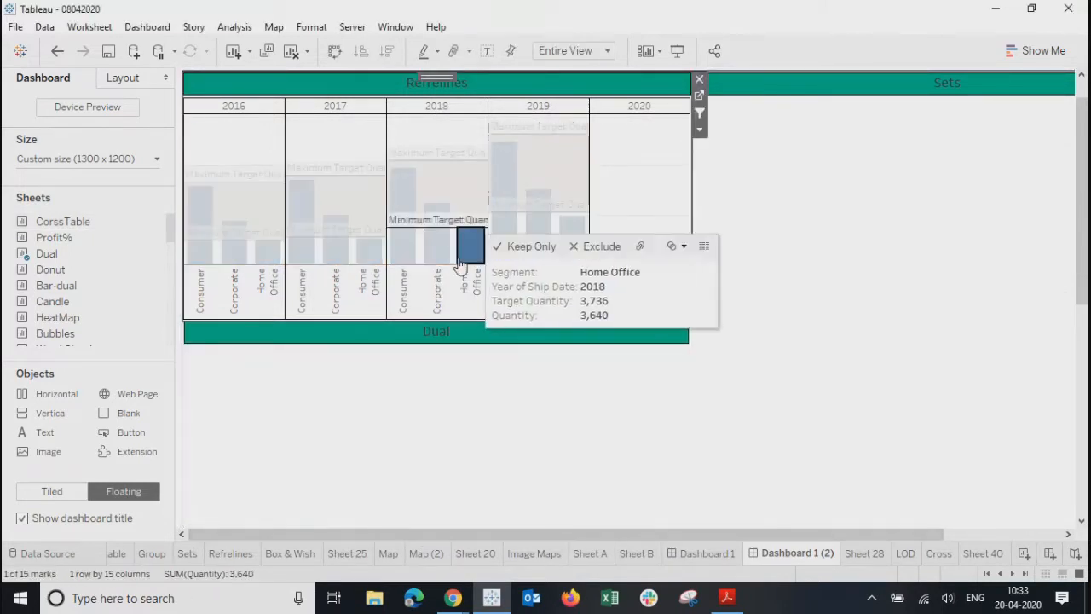
click(433, 249)
click(404, 256)
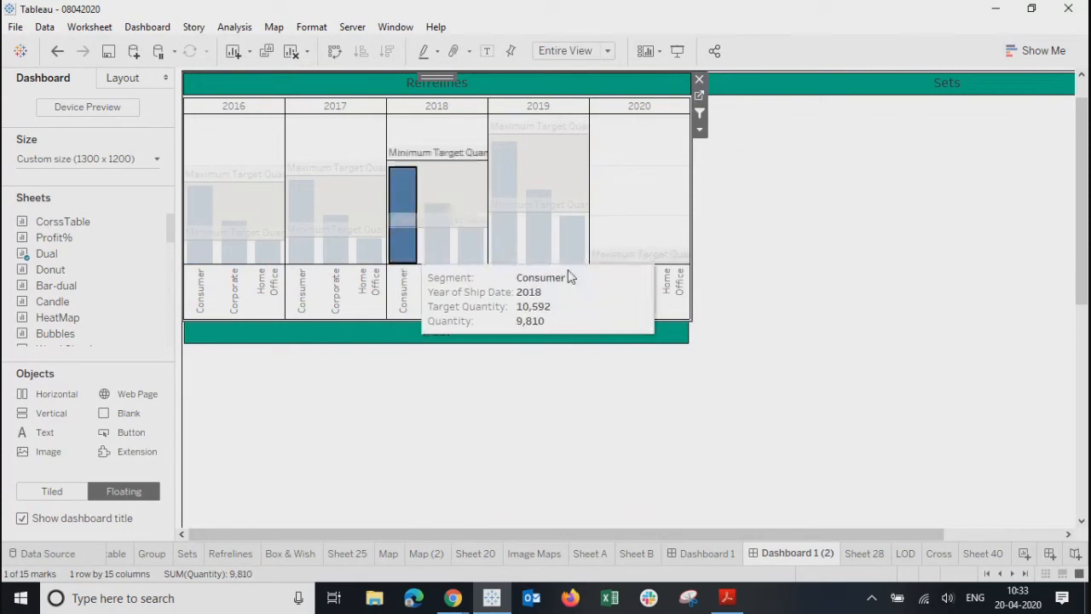
click(629, 189)
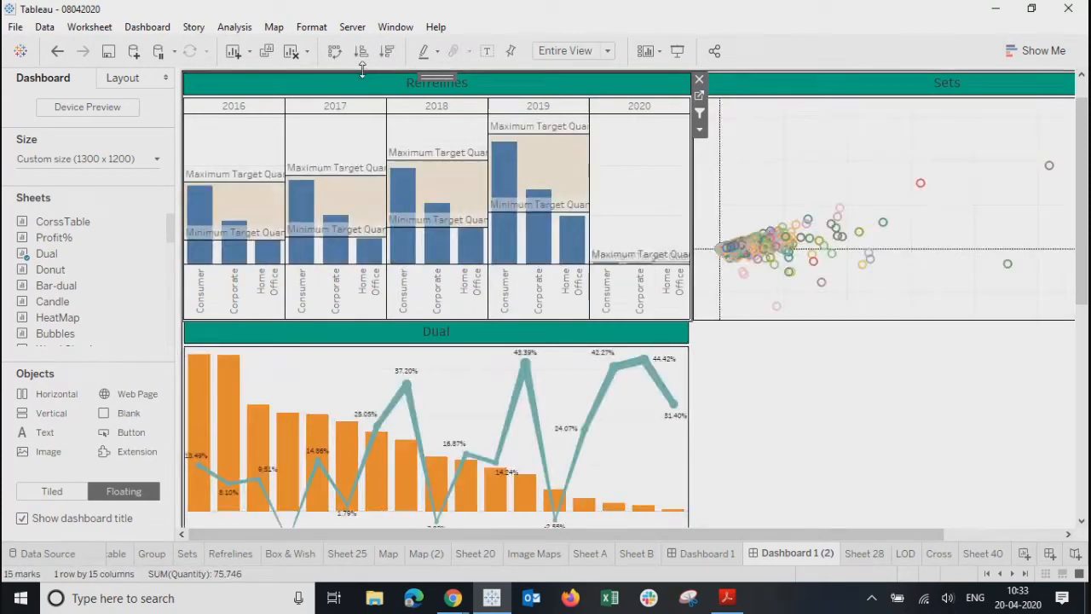
click(699, 96)
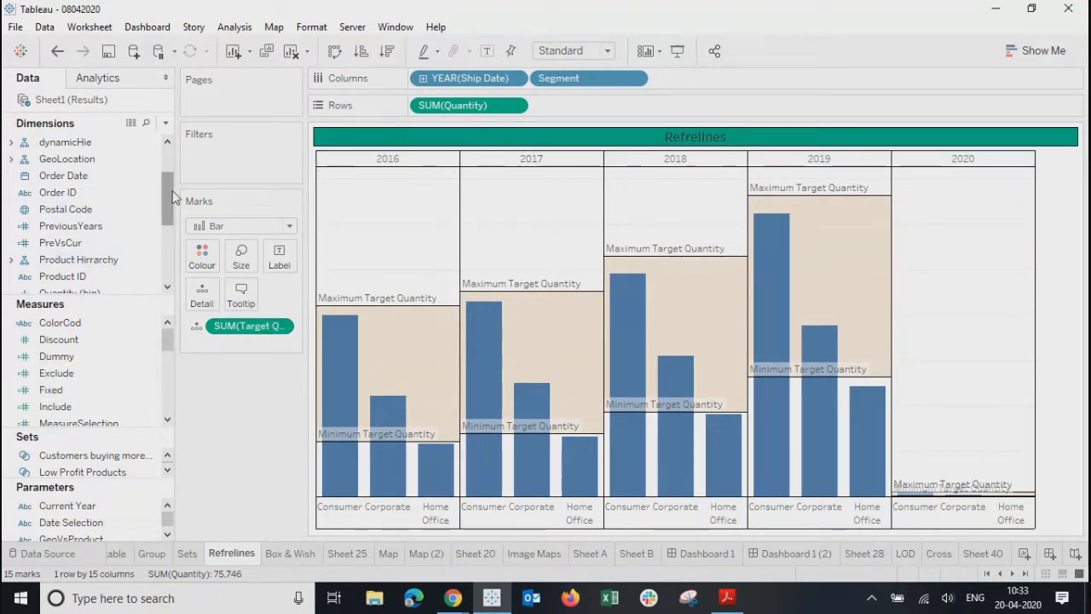
- Put YEAR(Ship Date) on Detail for the Refrelines marks
drag(171, 188, 165, 247)
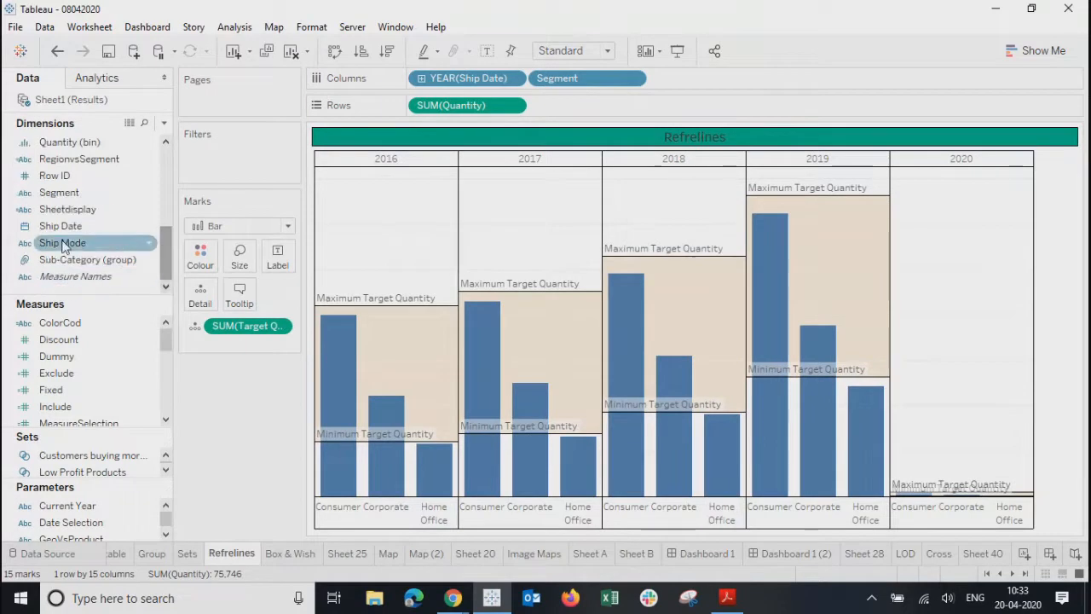
drag(53, 227, 201, 304)
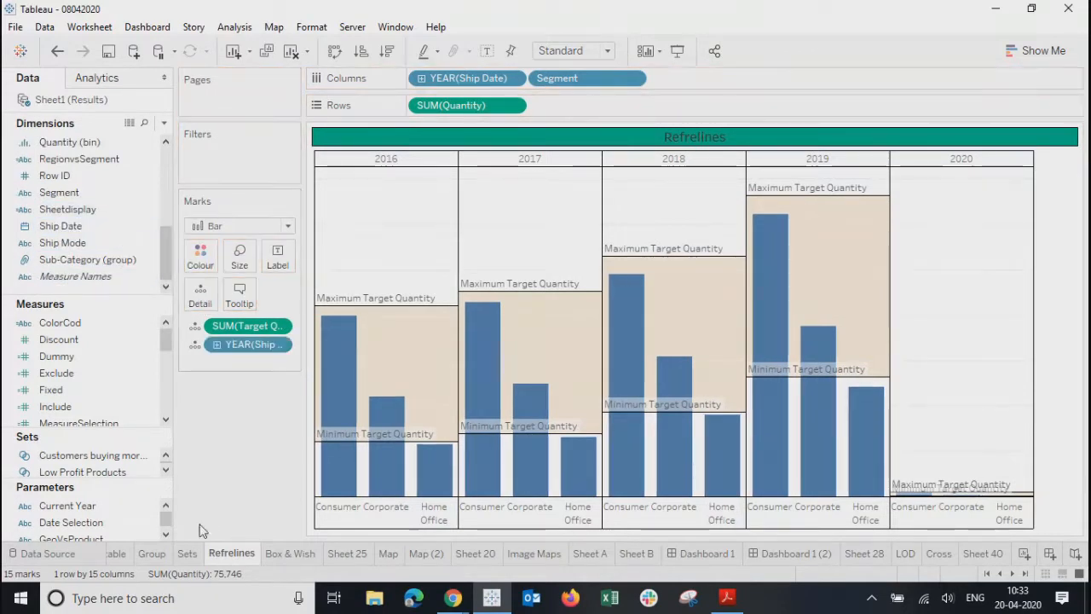
- Test Refrelines bars on Dashboard 1 (2), ending on 2019 Corporate, which empties Dual and Sets
click(792, 553)
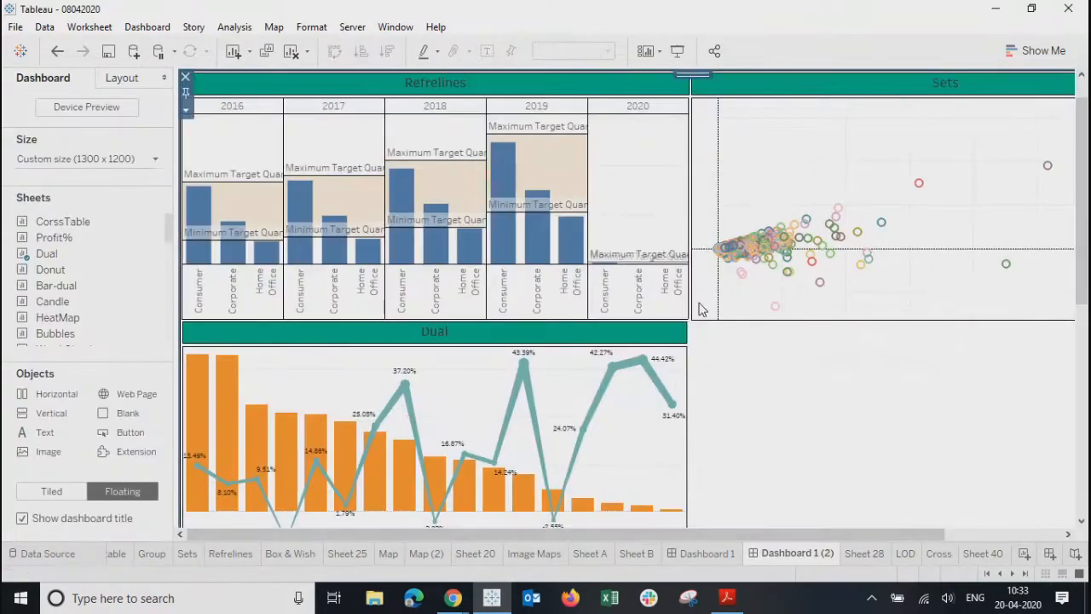
click(535, 238)
click(503, 251)
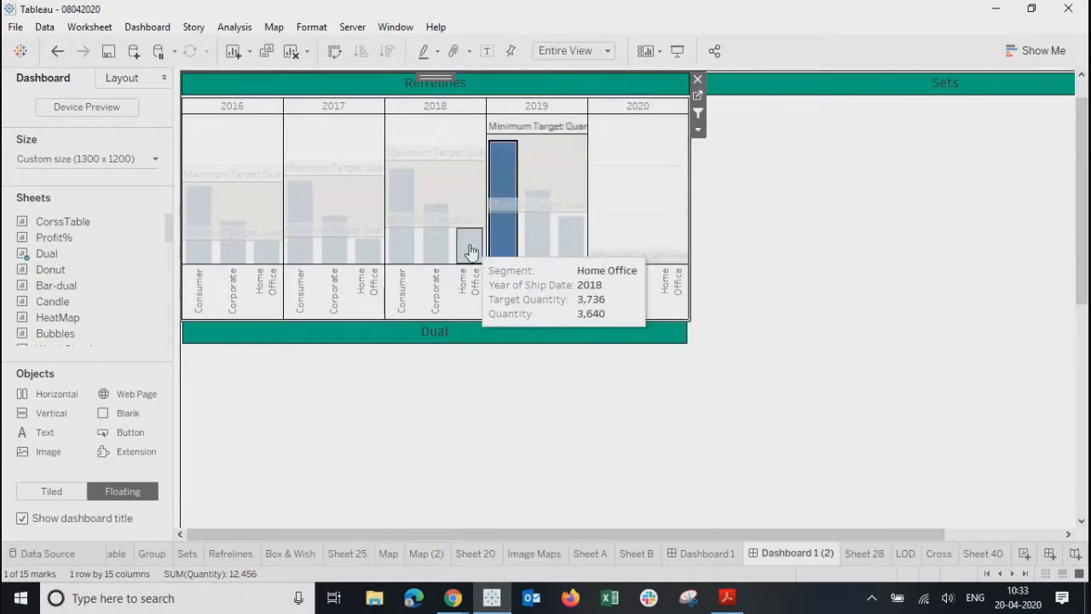
click(470, 245)
click(665, 194)
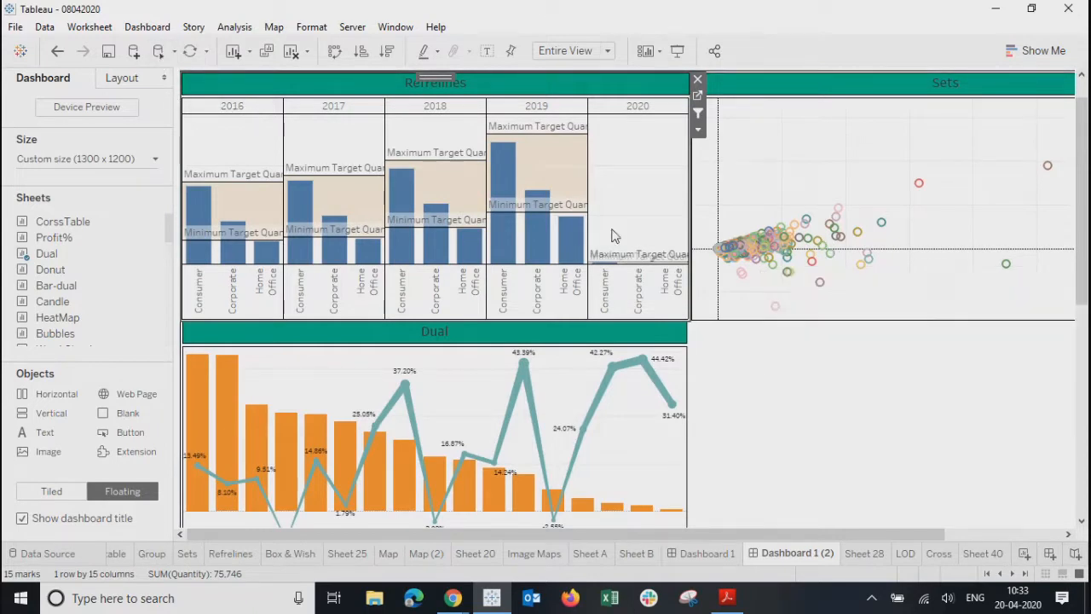
click(569, 239)
click(530, 254)
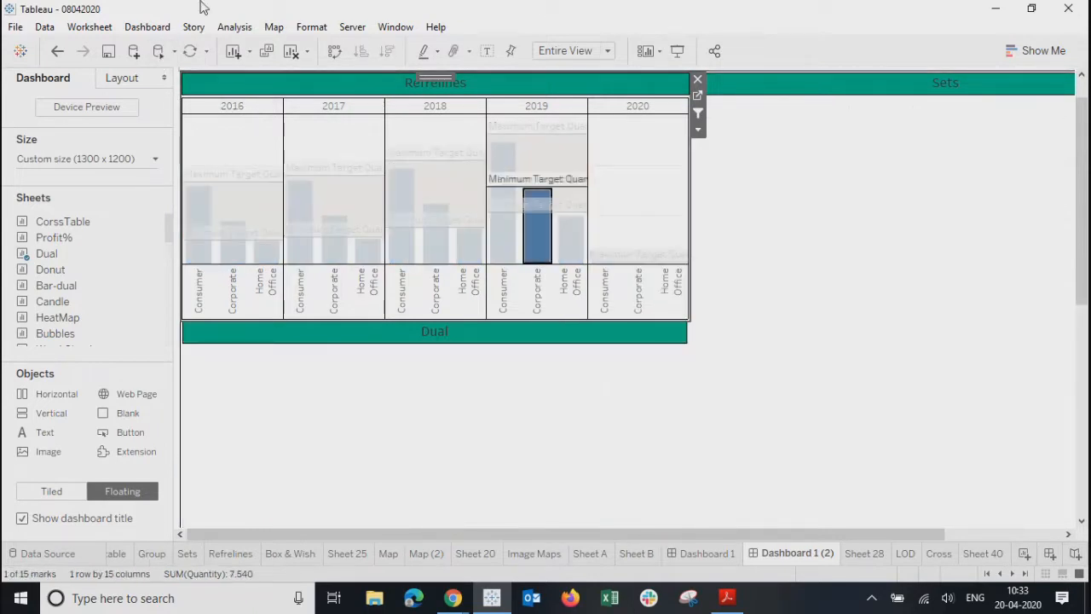
click(147, 26)
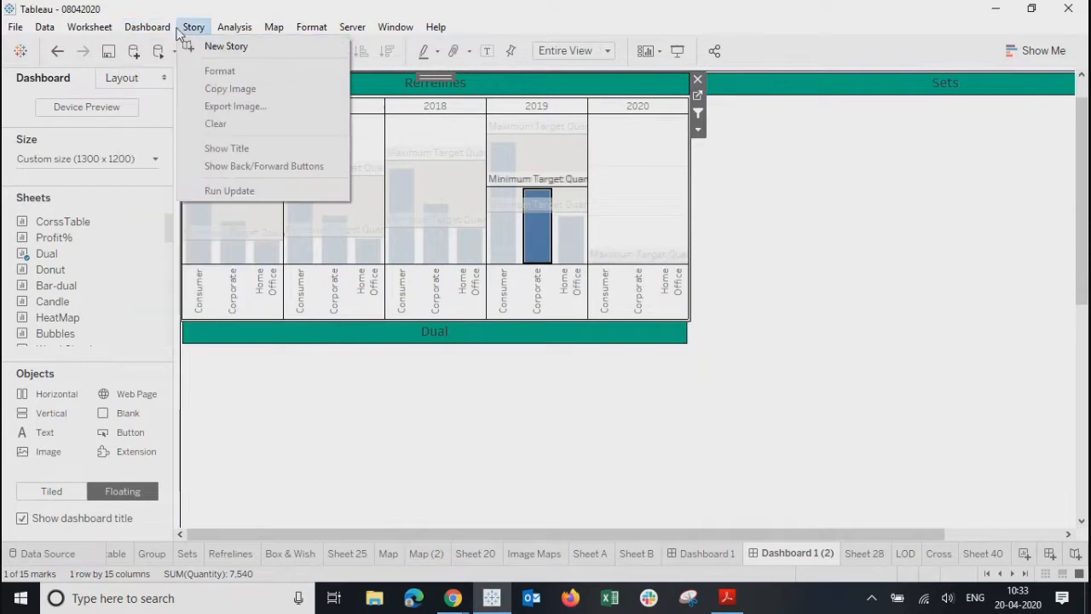
- Remove the Ship Date target filter from the Product Filter action
click(157, 235)
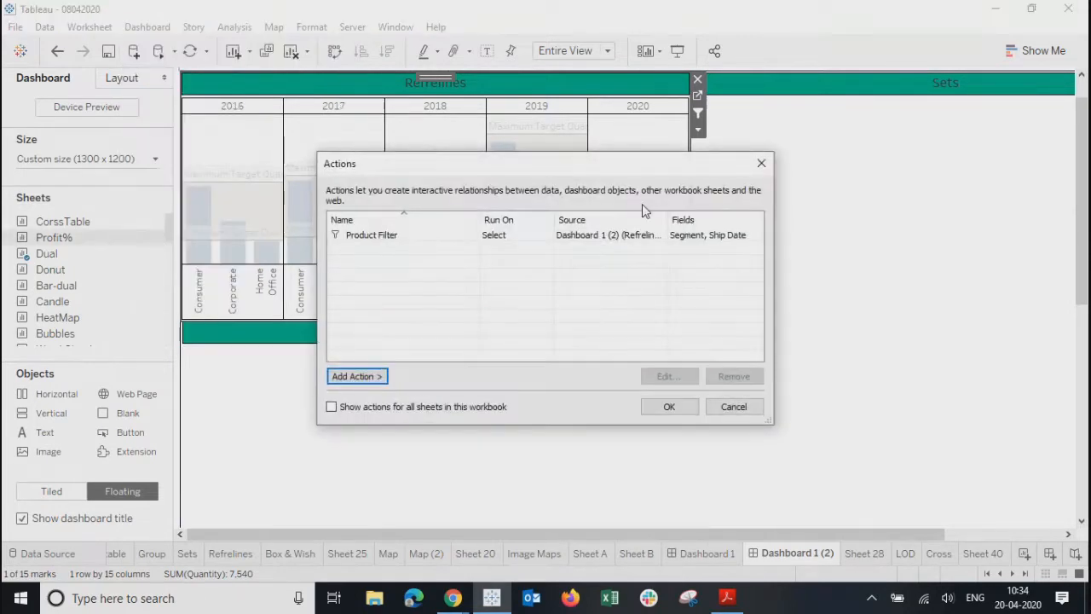
click(584, 242)
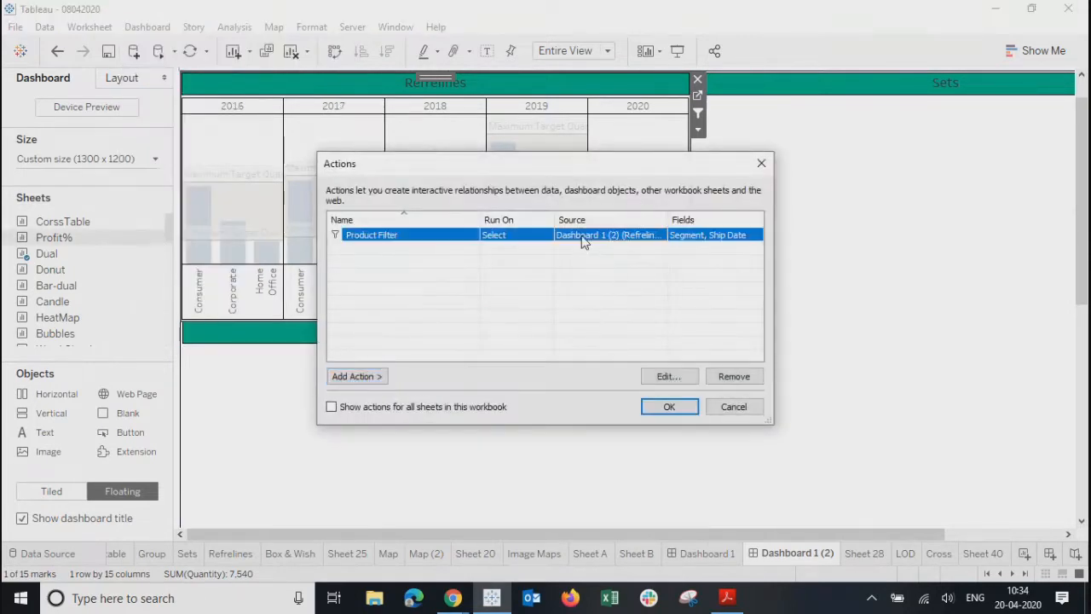
click(668, 375)
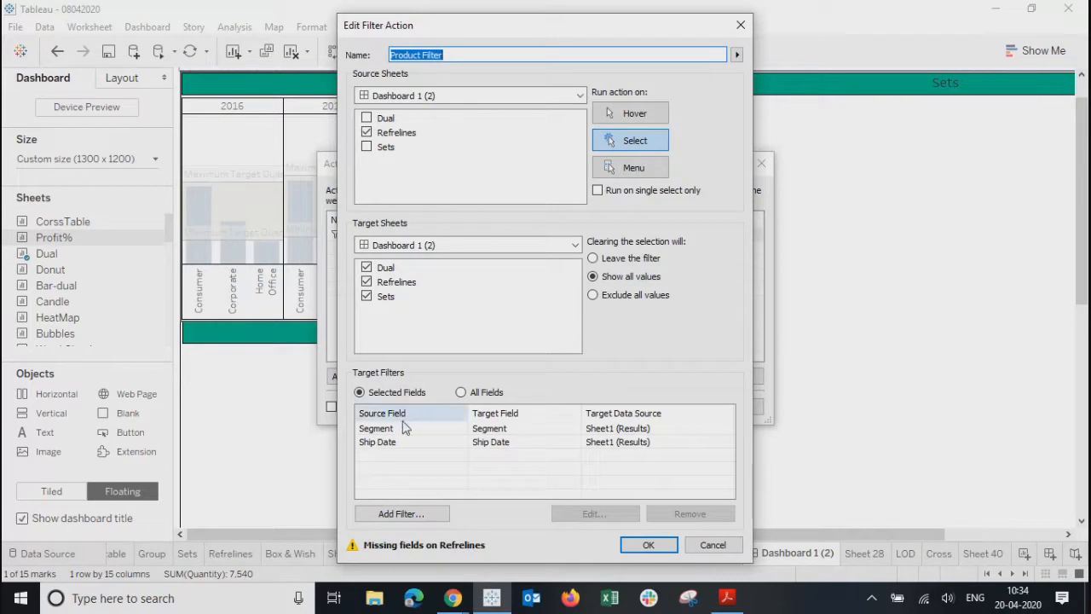
click(394, 445)
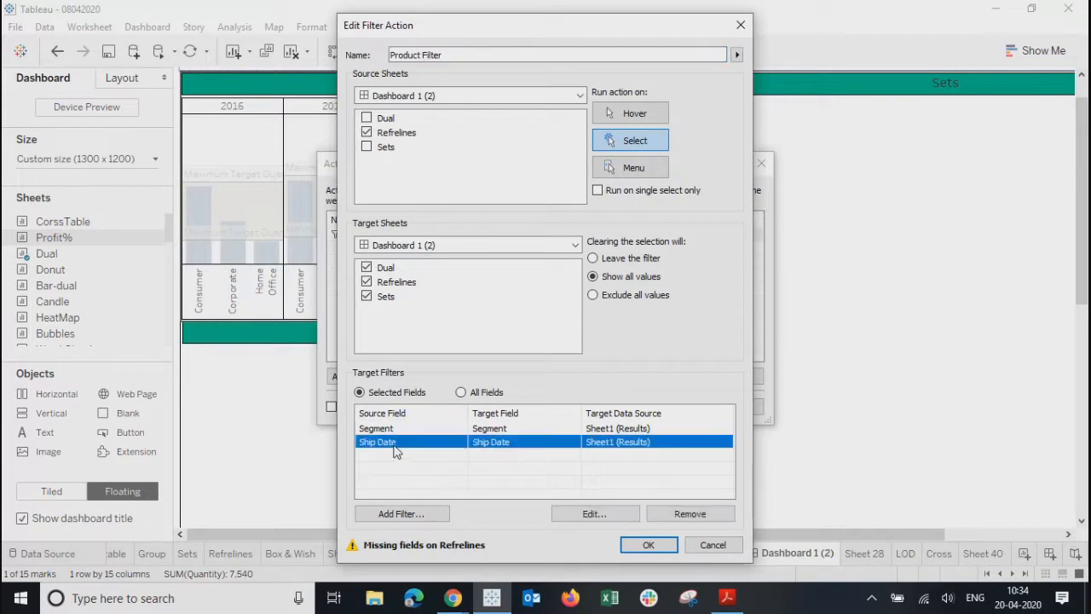
click(675, 514)
- Add Ship Date back as a new target filter field
click(388, 514)
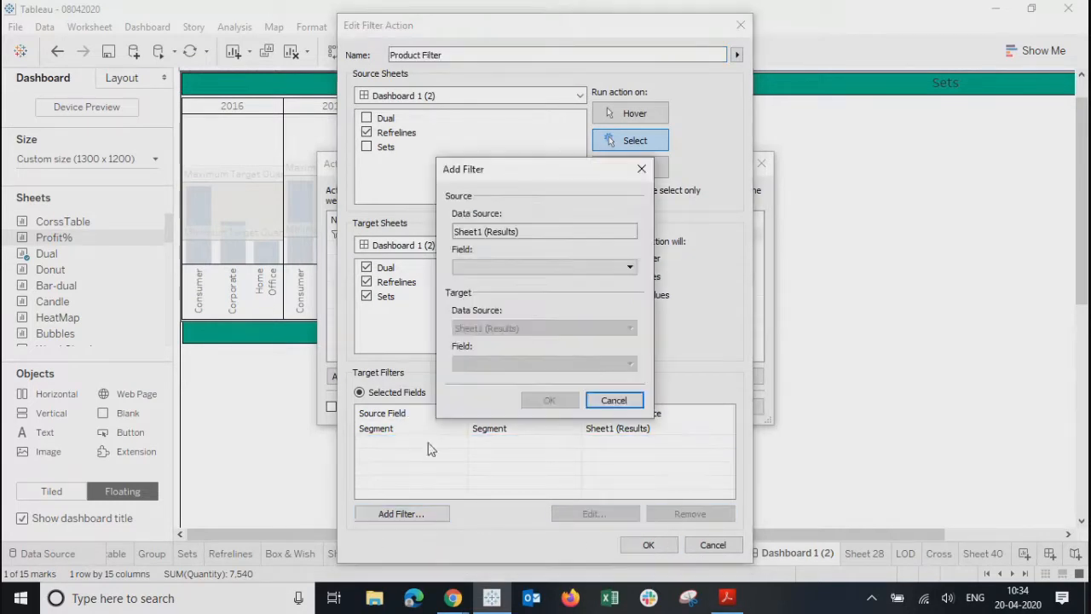
click(491, 271)
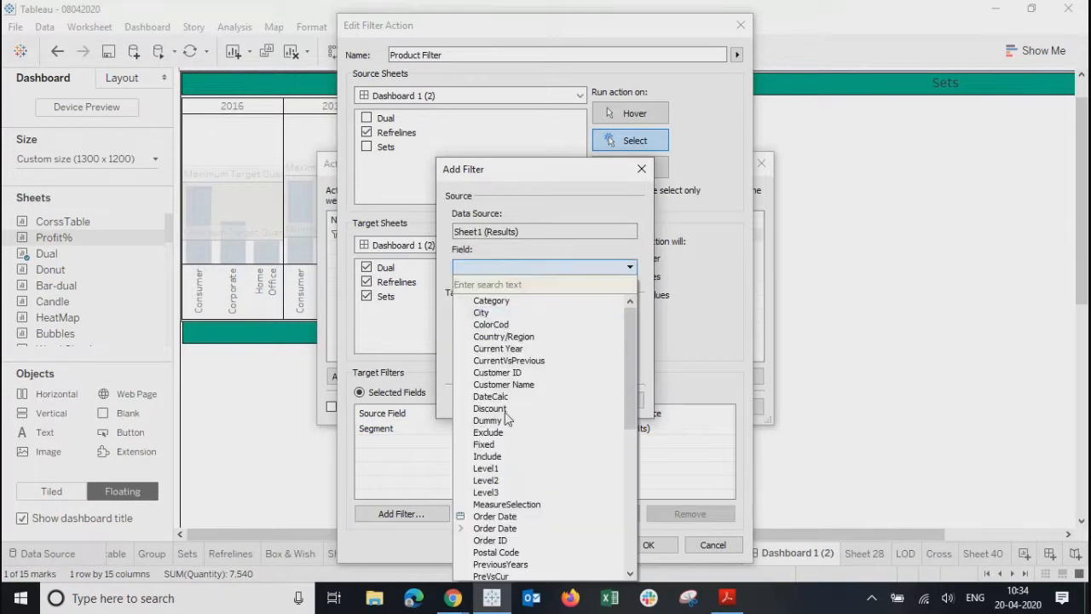
drag(632, 352, 631, 489)
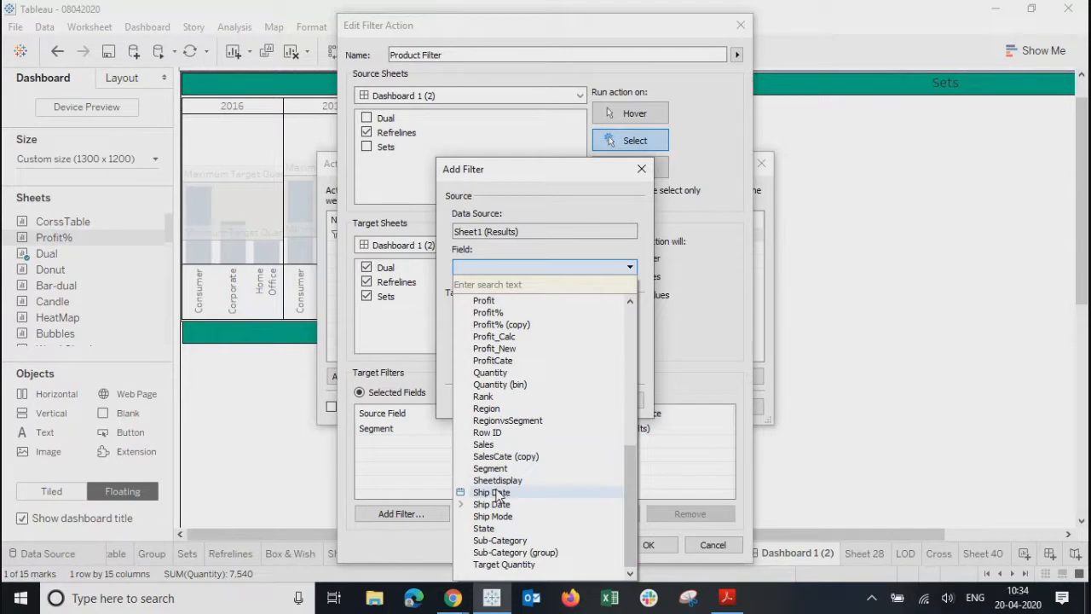
click(498, 494)
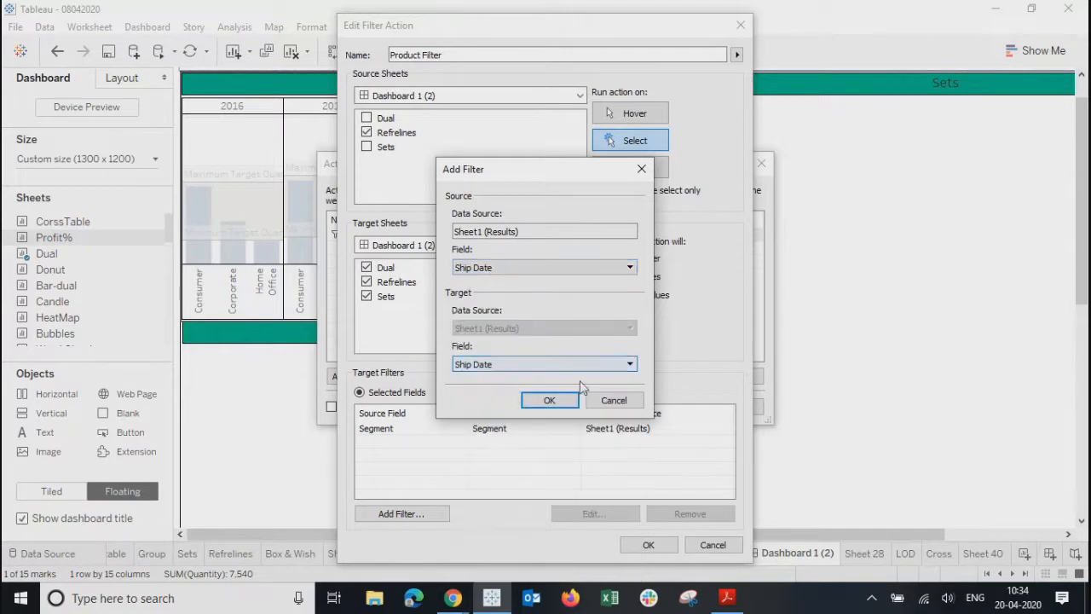
click(549, 400)
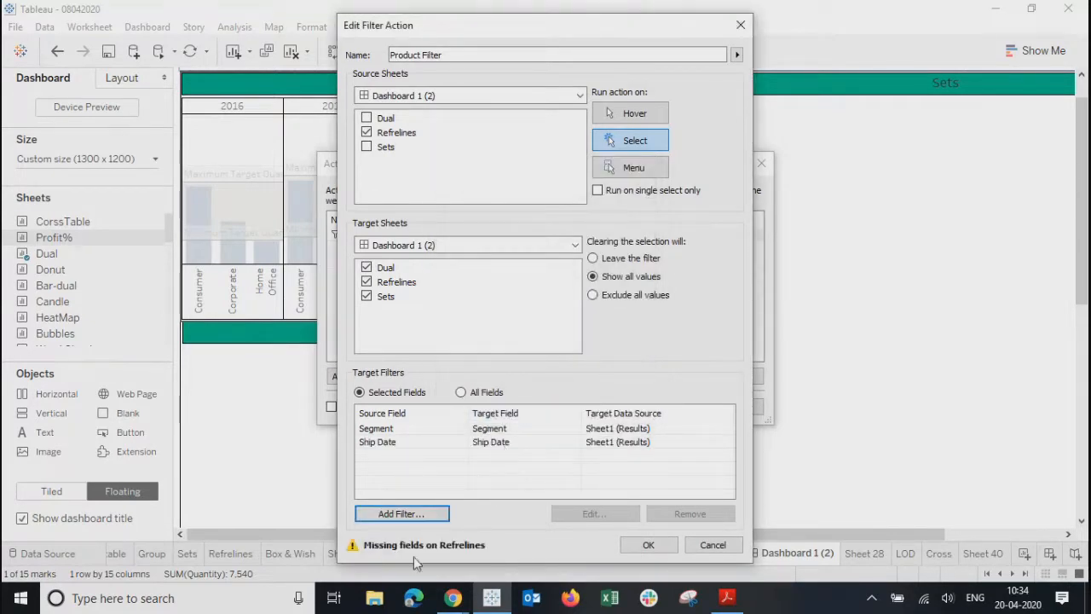
- Open the Ship Date filter mapping and expand Ship Date to see its date parts
click(420, 445)
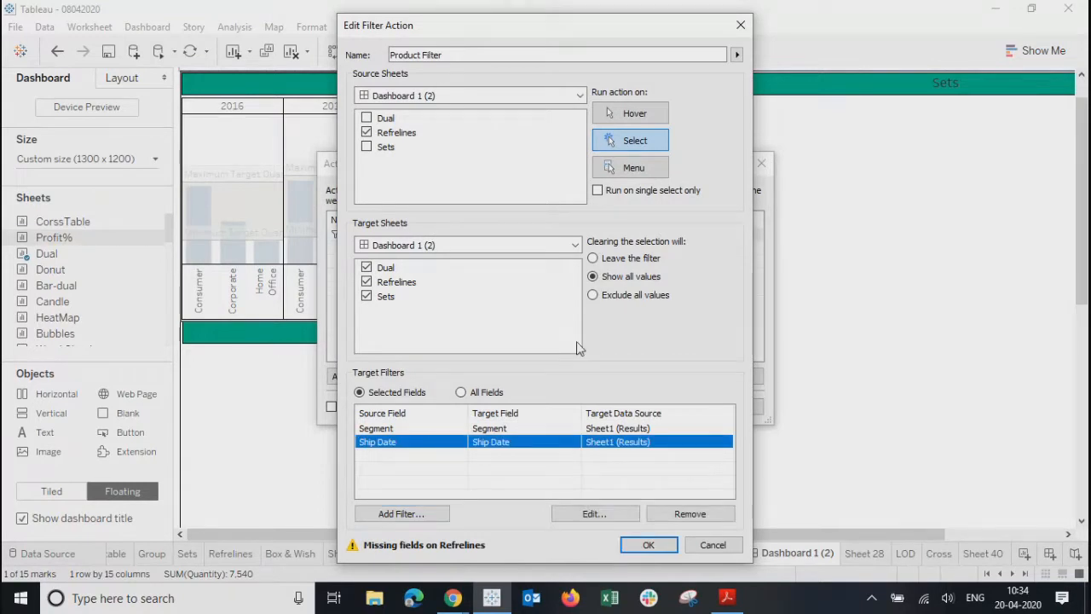
click(594, 513)
click(538, 269)
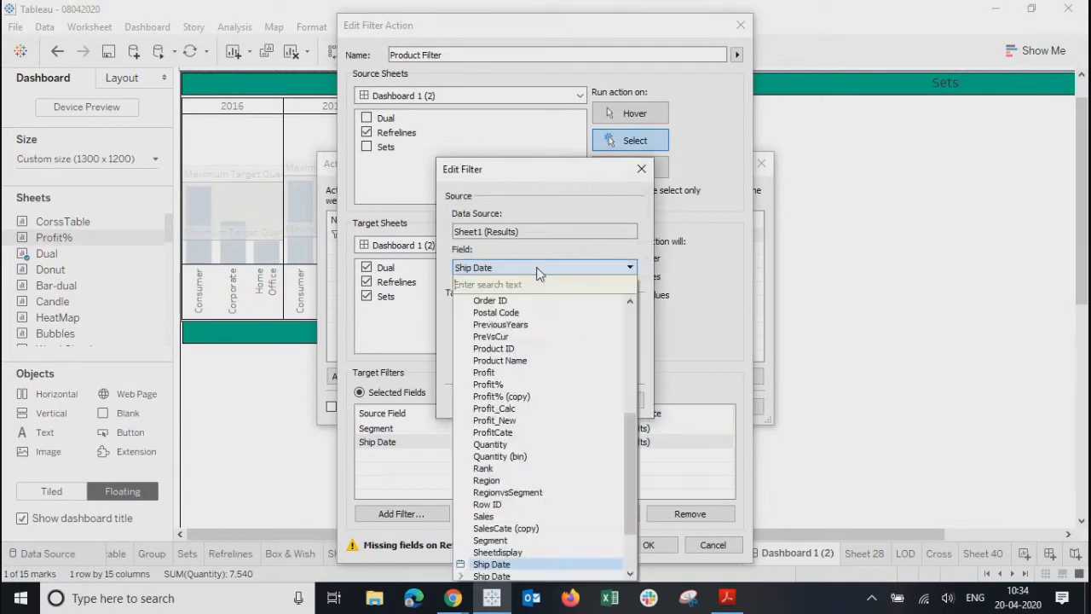
drag(626, 478, 629, 505)
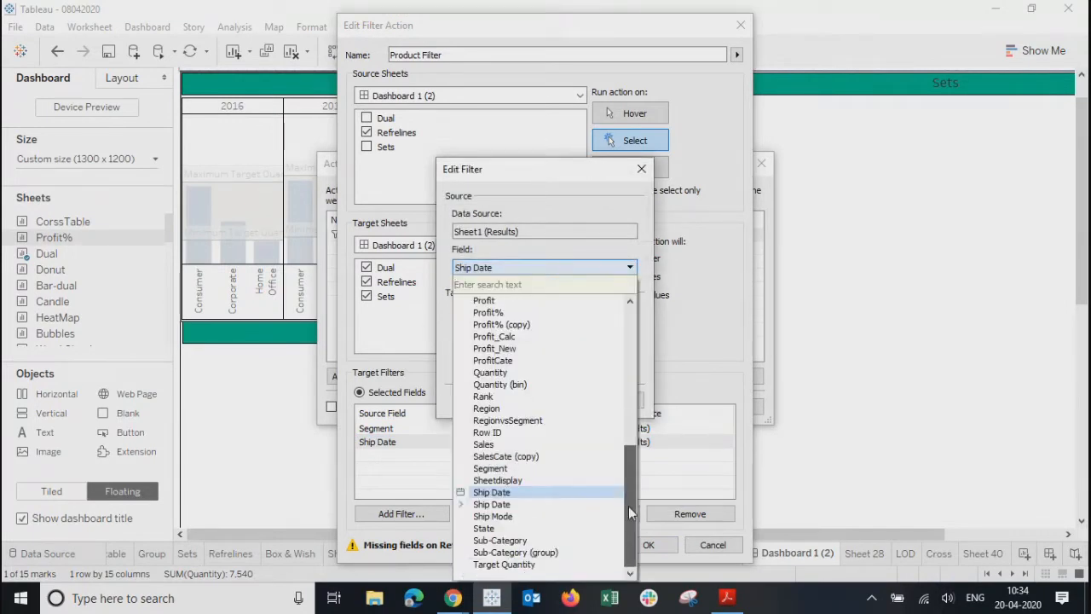
click(461, 503)
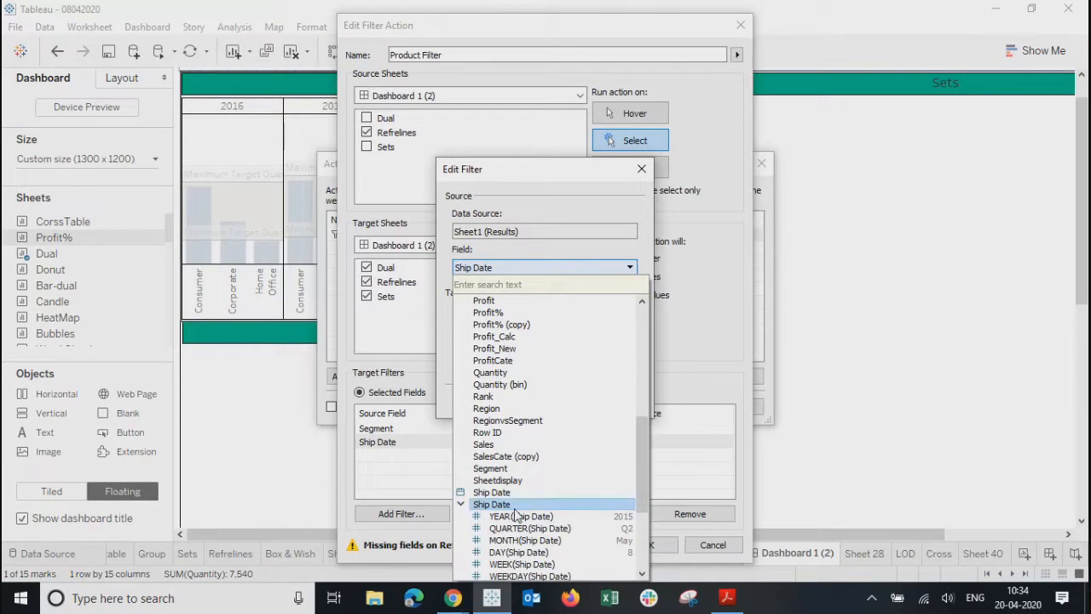
click(537, 186)
drag(533, 178, 605, 102)
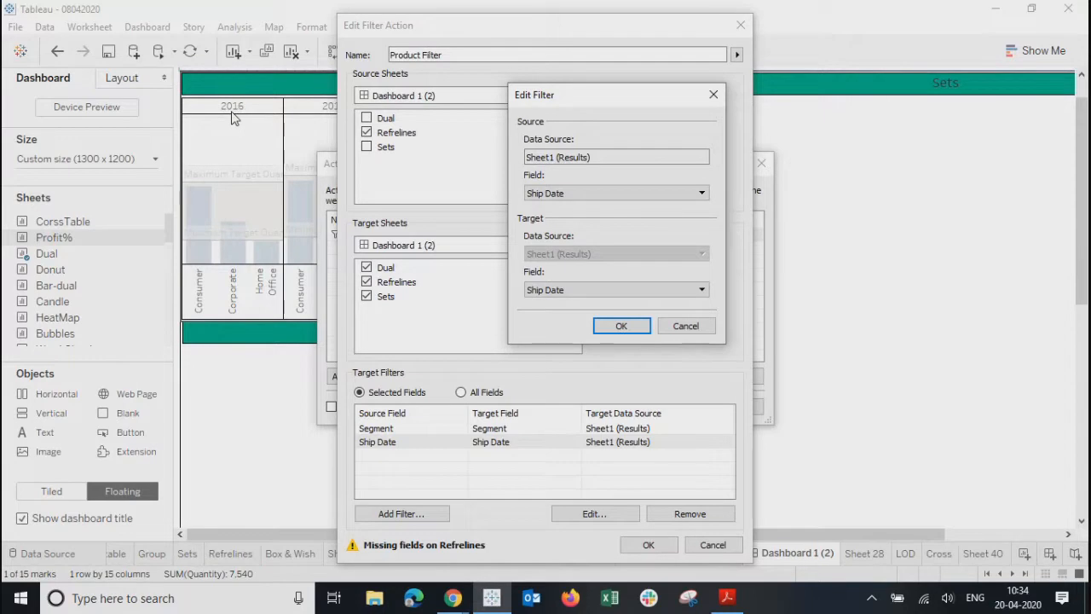
- Map the filter to YEAR(Ship Date) and save the Product Filter action
click(554, 290)
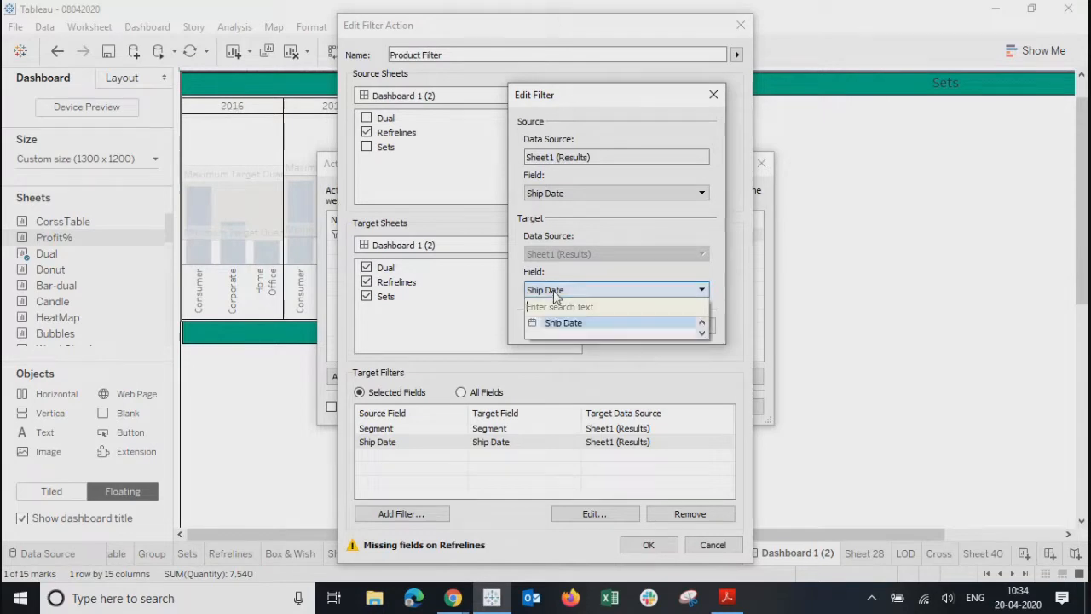
click(555, 291)
click(556, 193)
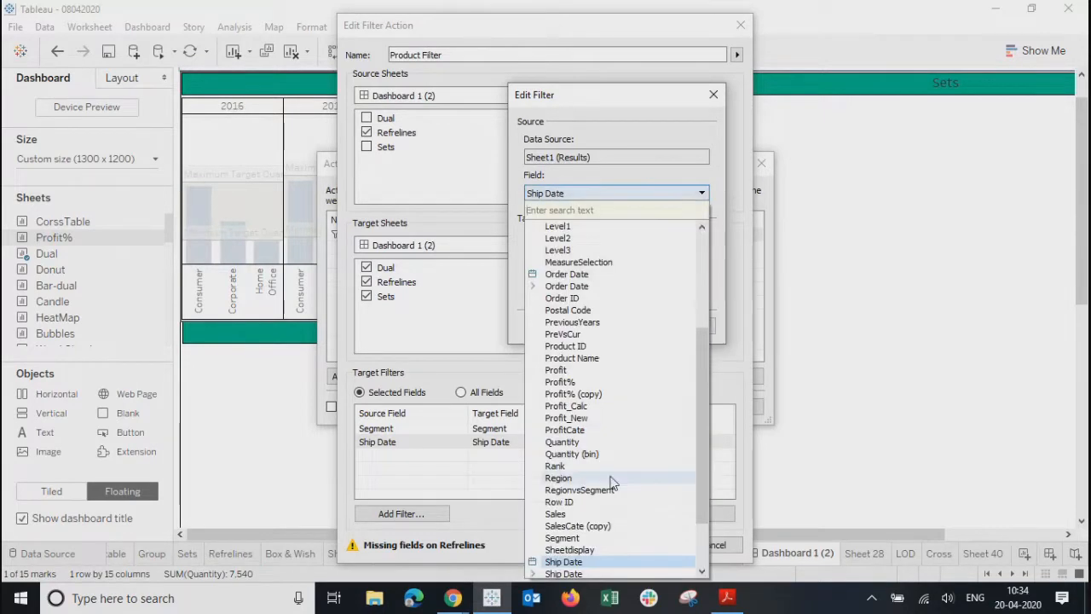
drag(704, 459, 706, 554)
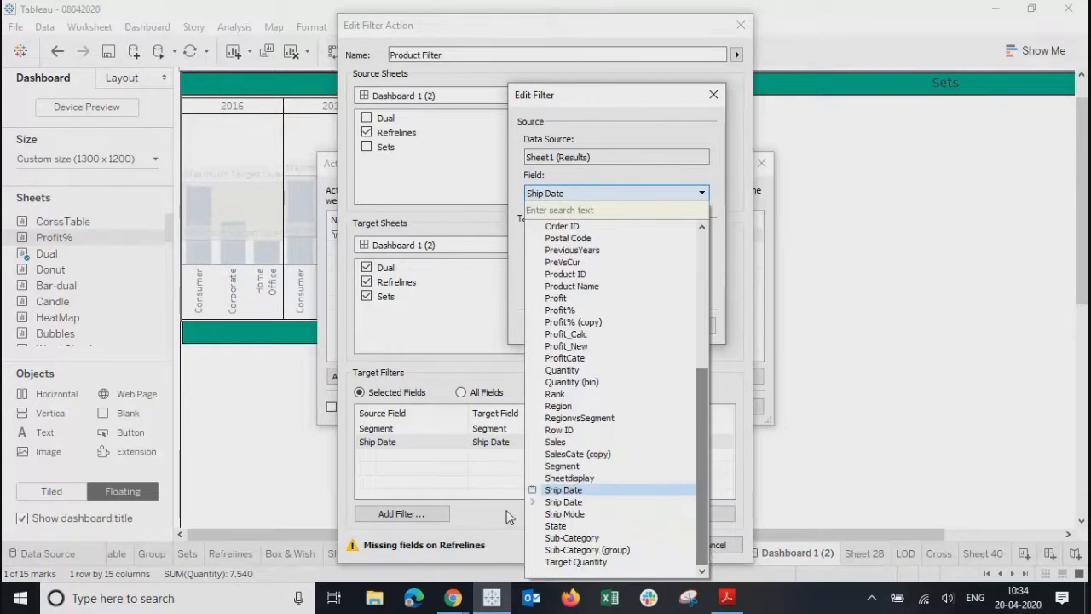
click(532, 502)
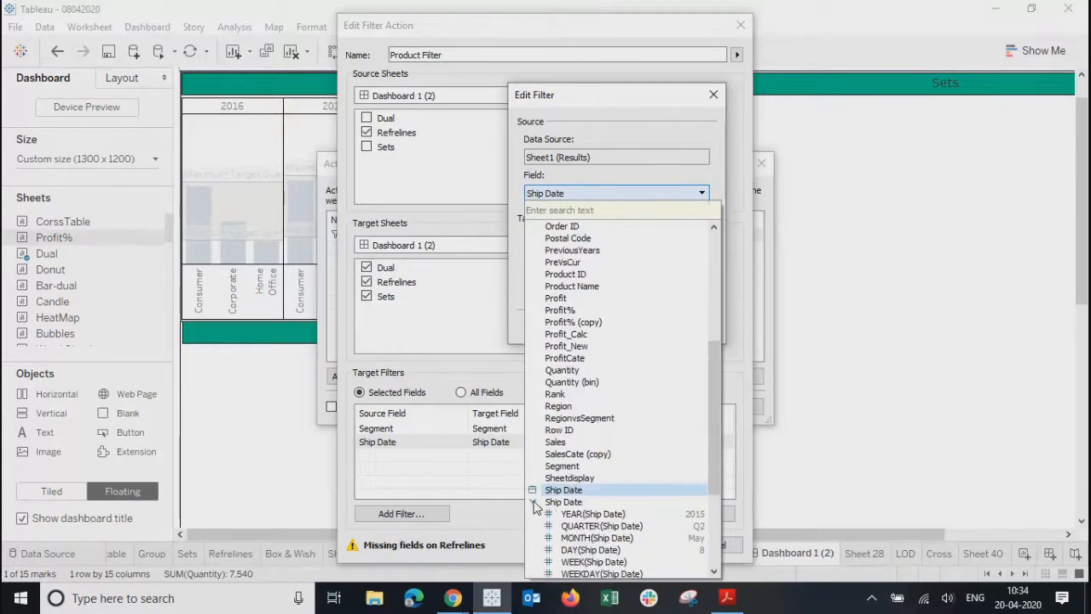
click(586, 514)
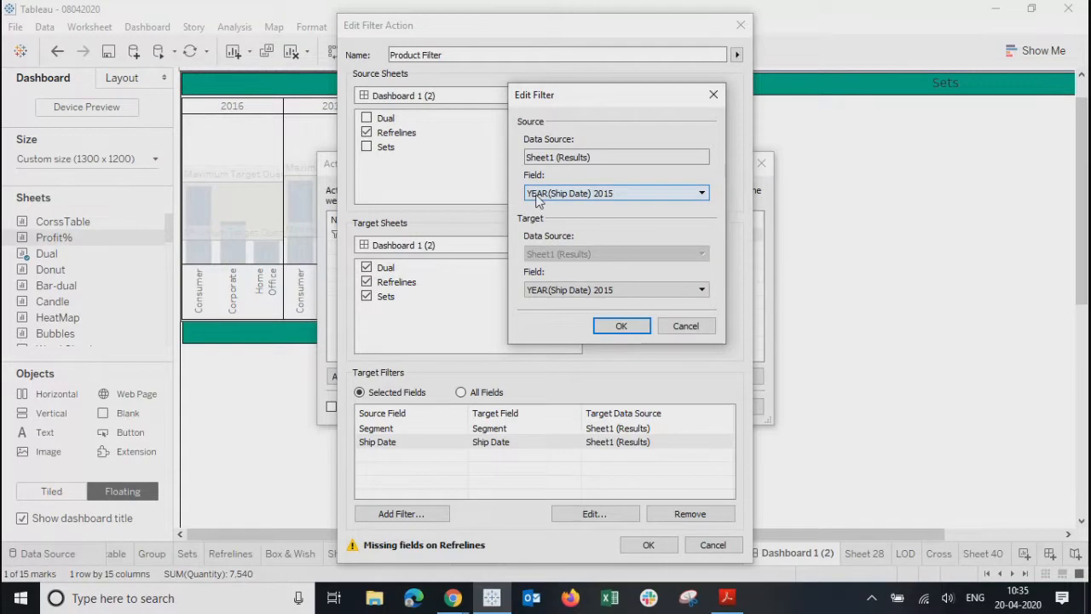
click(618, 328)
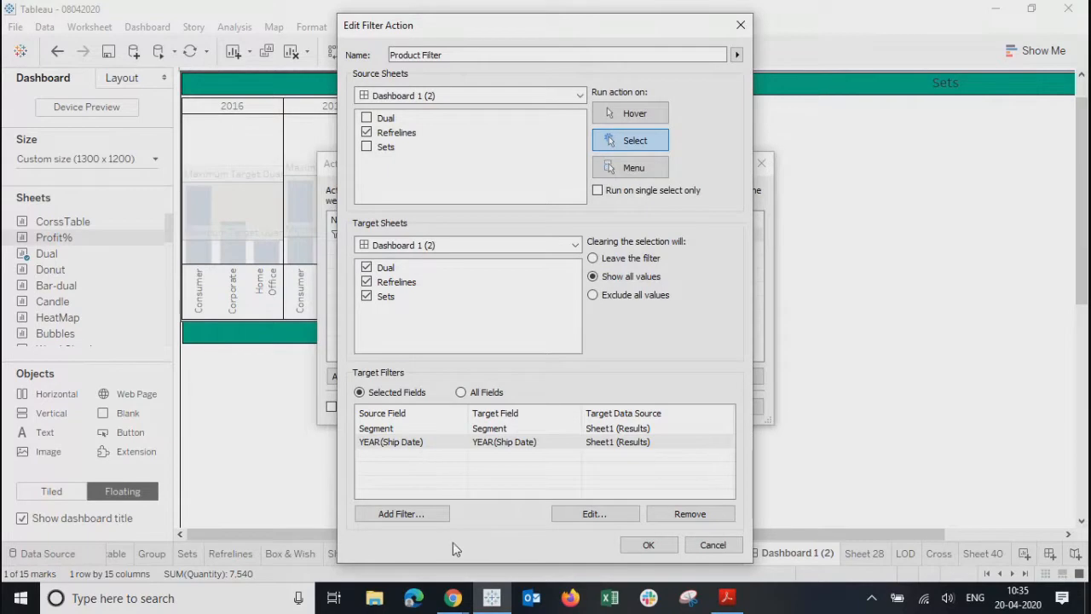
click(646, 544)
- Filter Dual and Sets via the 2017, 2018, 2019 and 2016 Consumer bars, then return to Dashboard 1
click(667, 407)
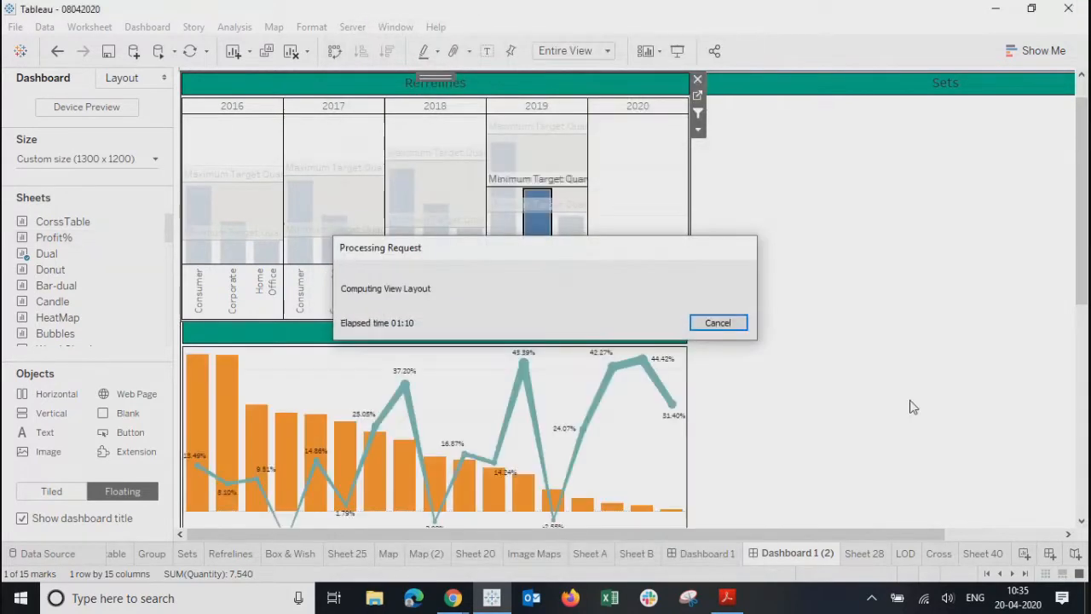
click(650, 171)
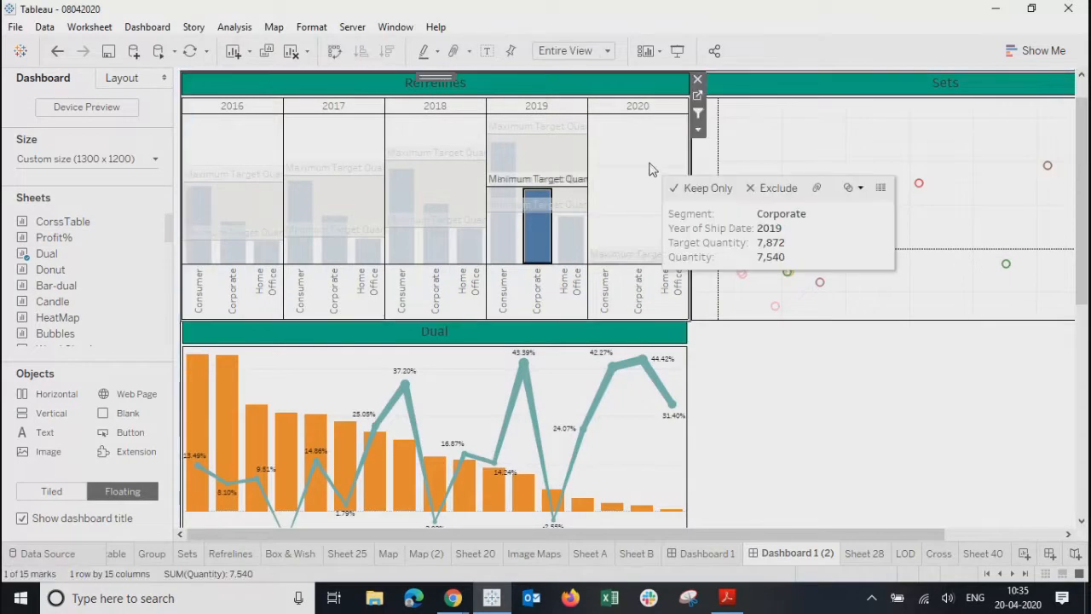
click(634, 165)
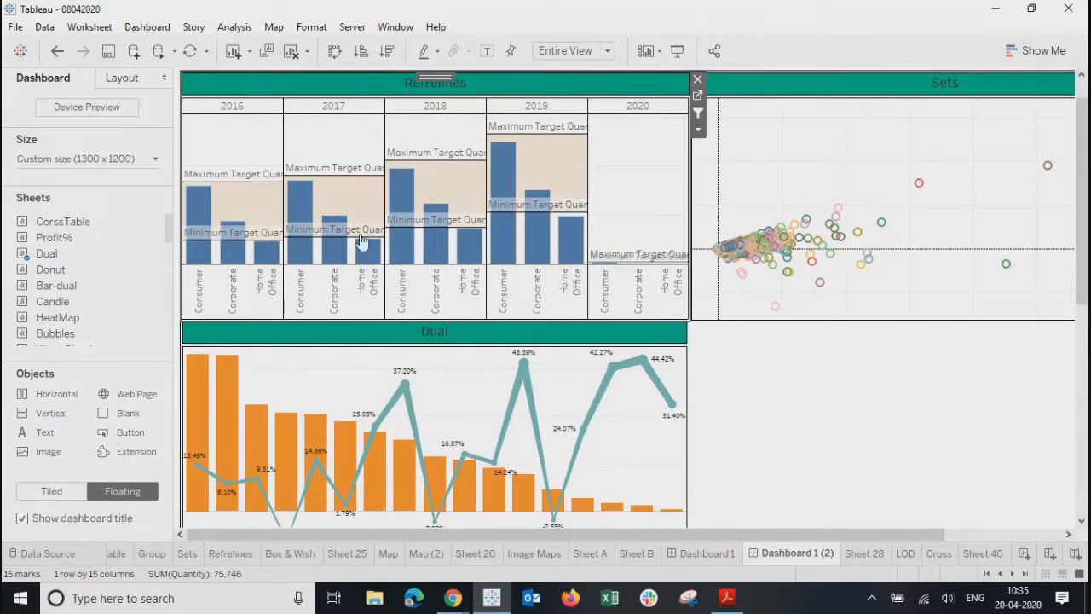
click(294, 211)
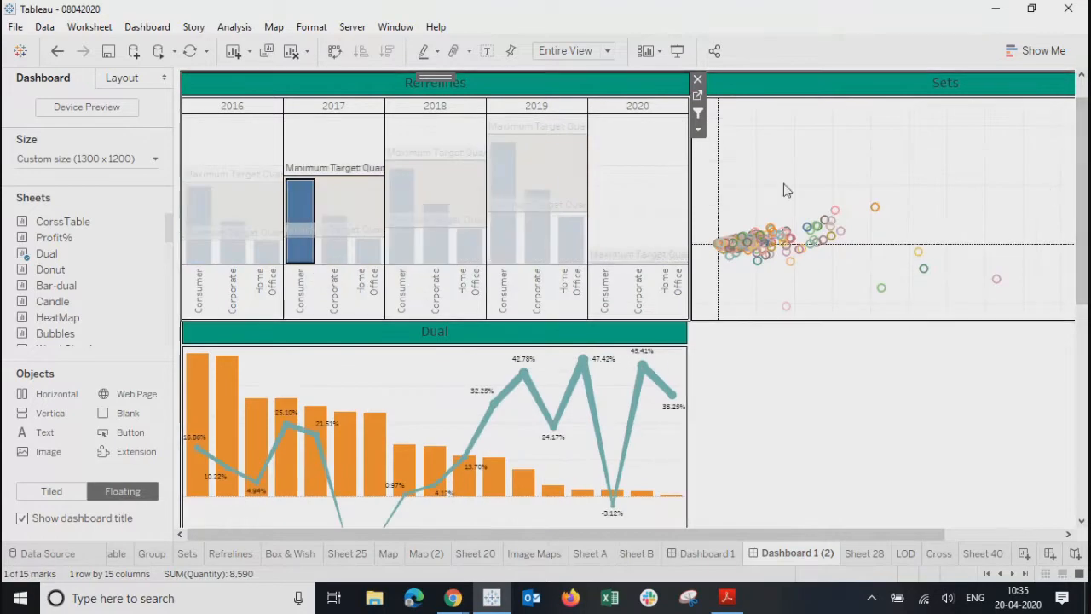
click(404, 256)
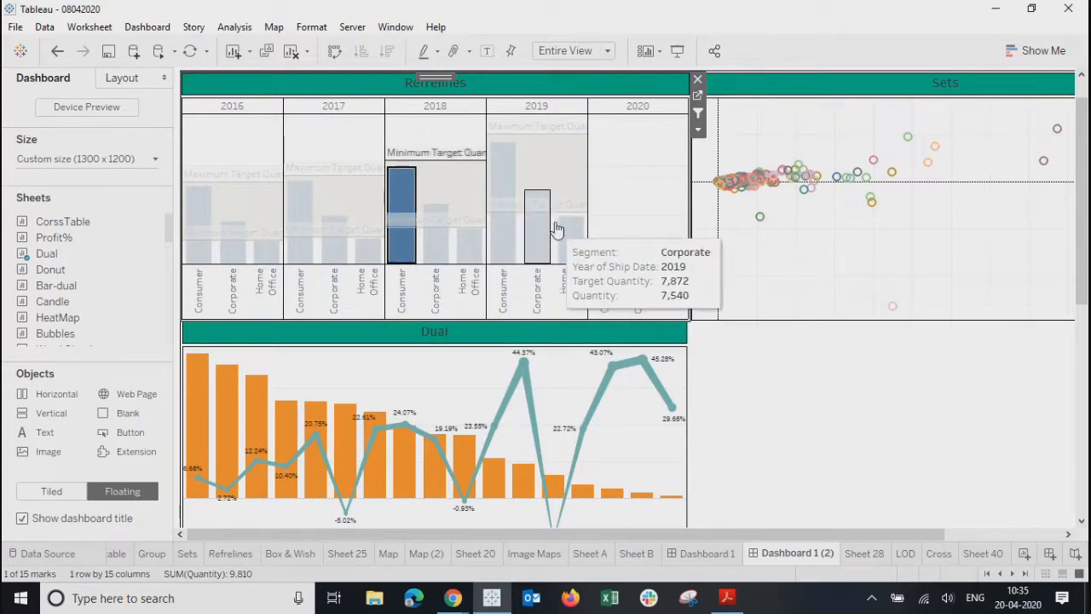
click(507, 243)
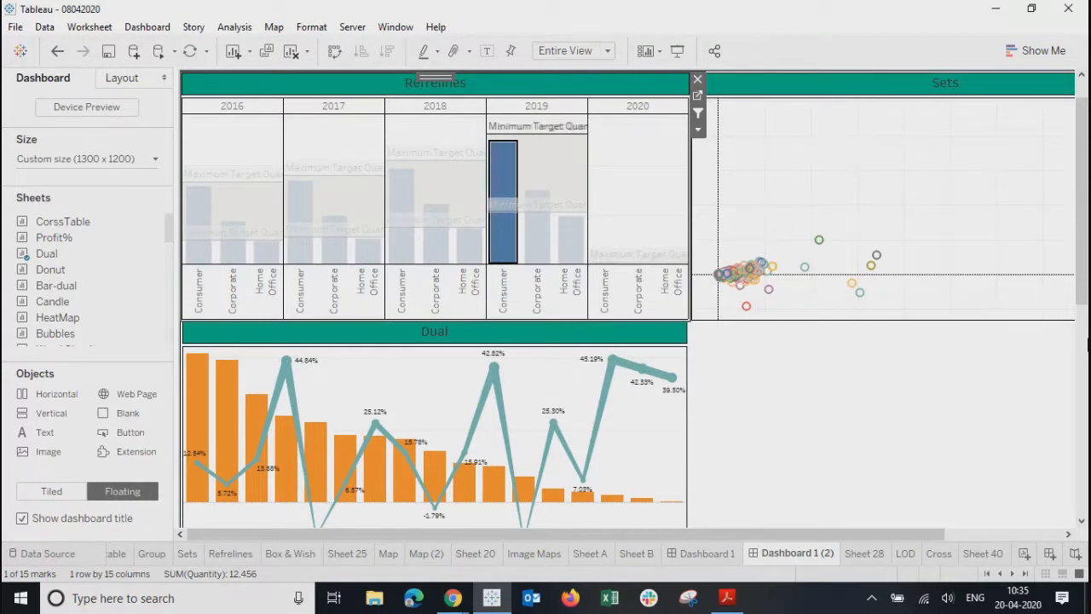
click(194, 261)
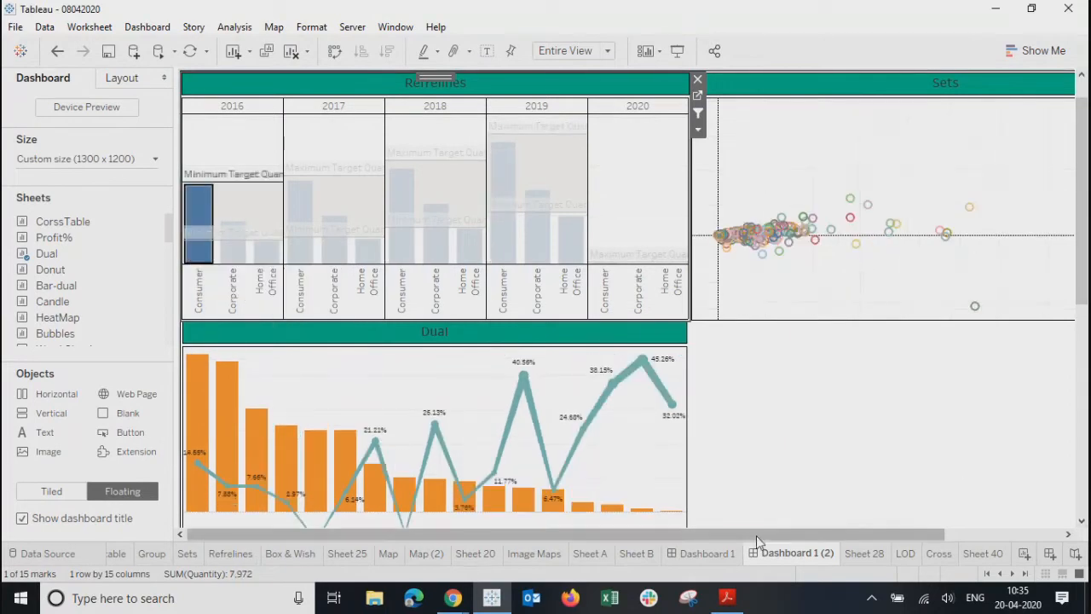
click(691, 558)
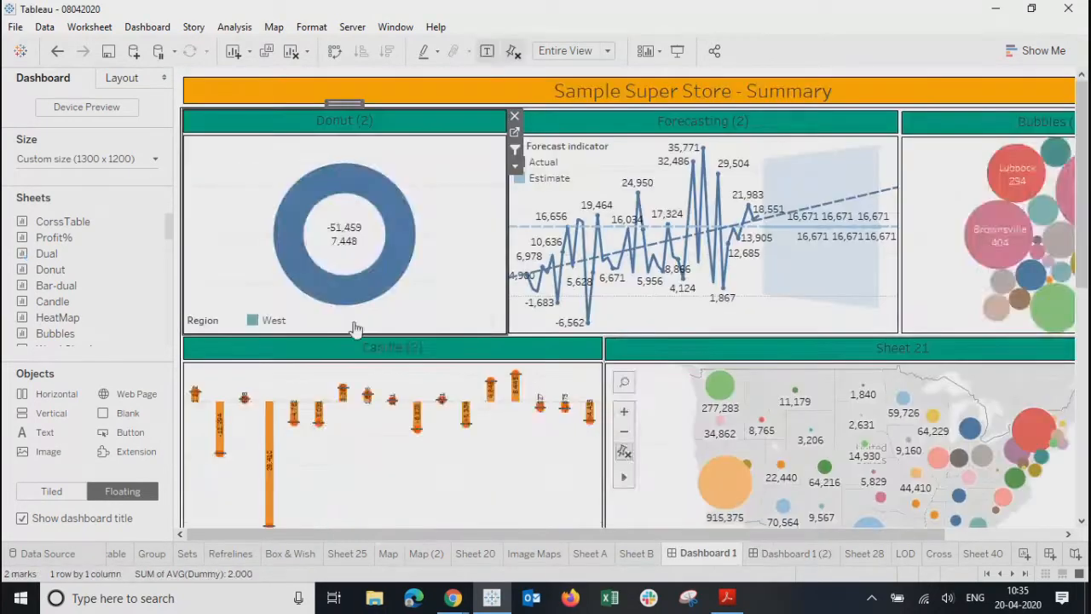
- In presentation mode, filter by Los Angeles, Copiers and West, then clear those selections
click(677, 53)
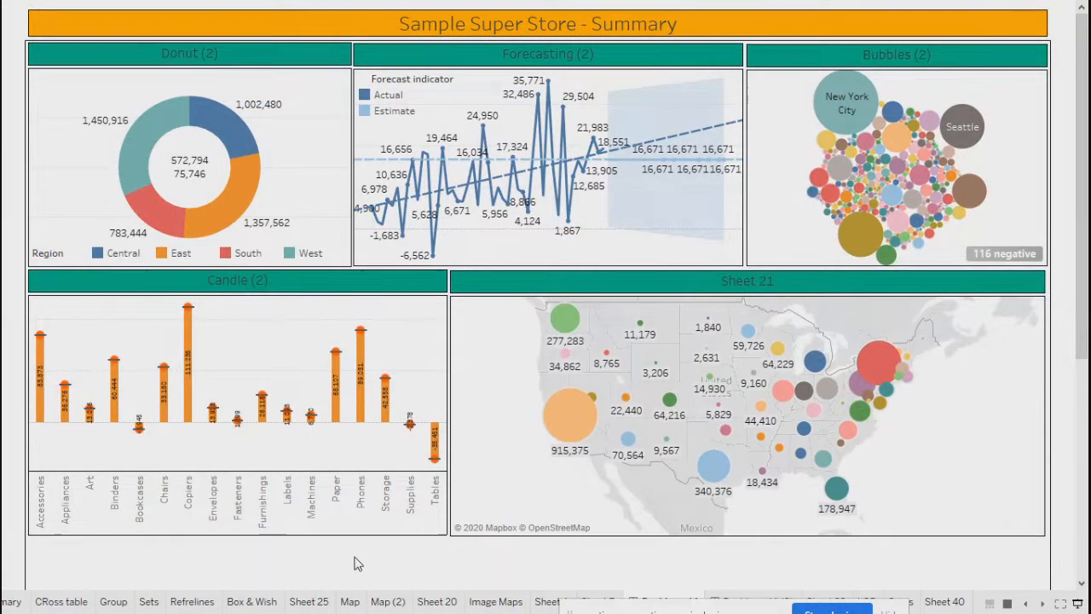
click(856, 241)
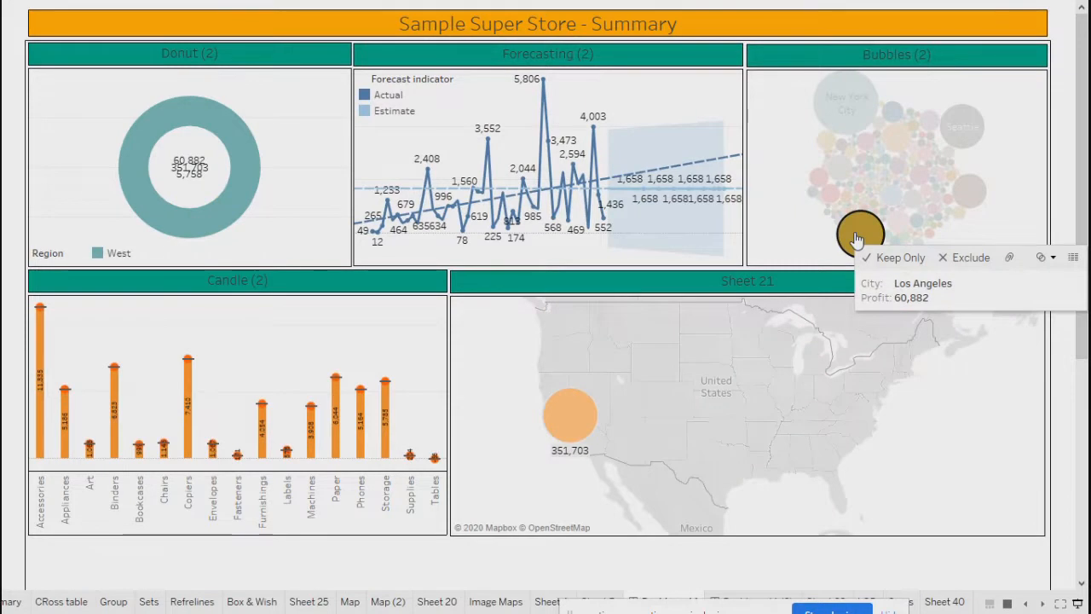
click(187, 422)
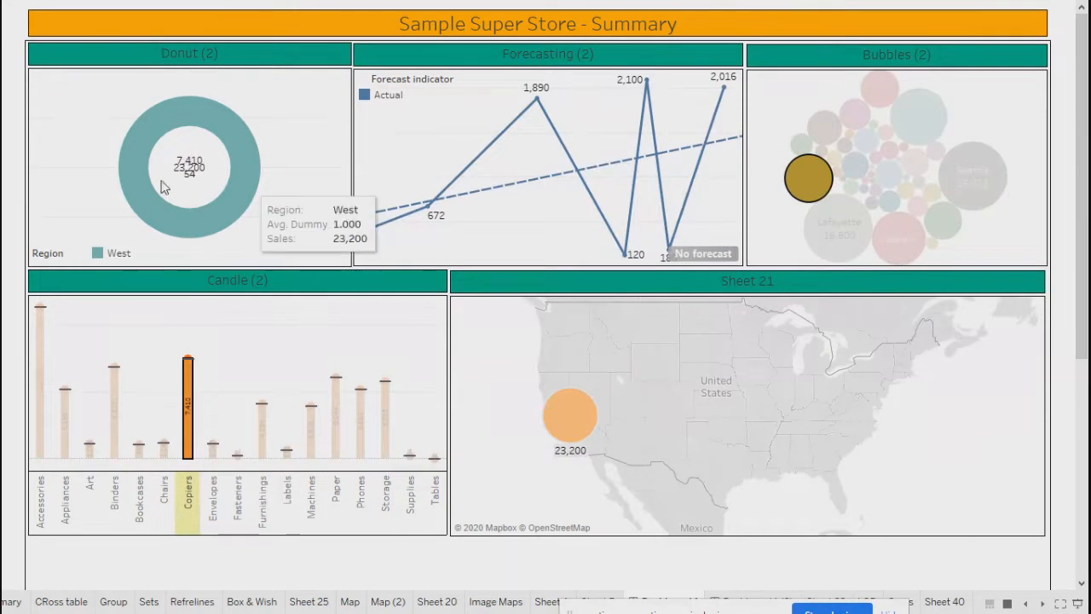
click(237, 177)
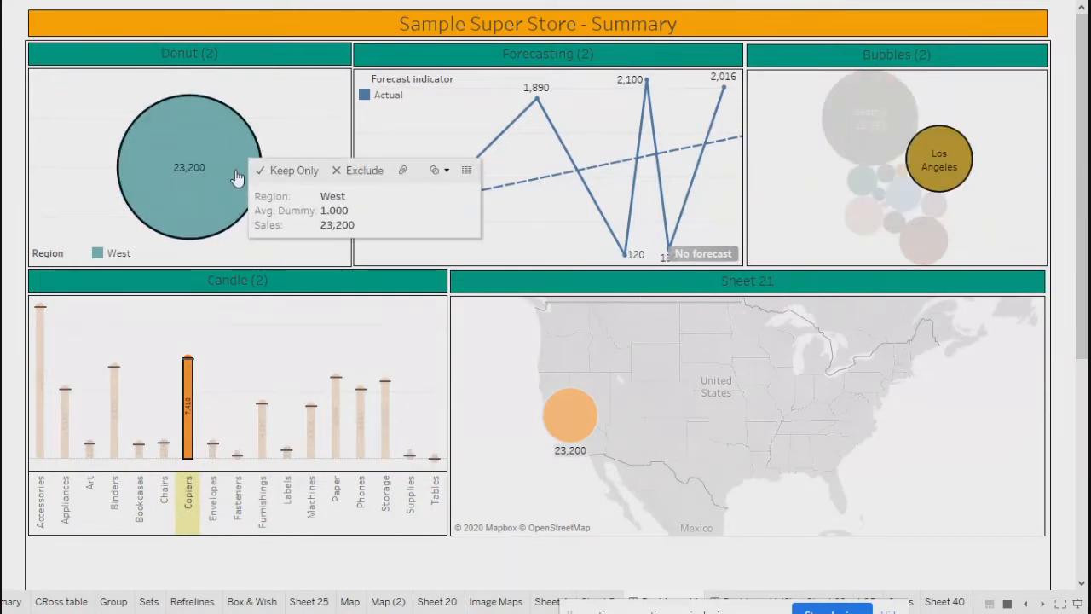
mouse_move(958, 154)
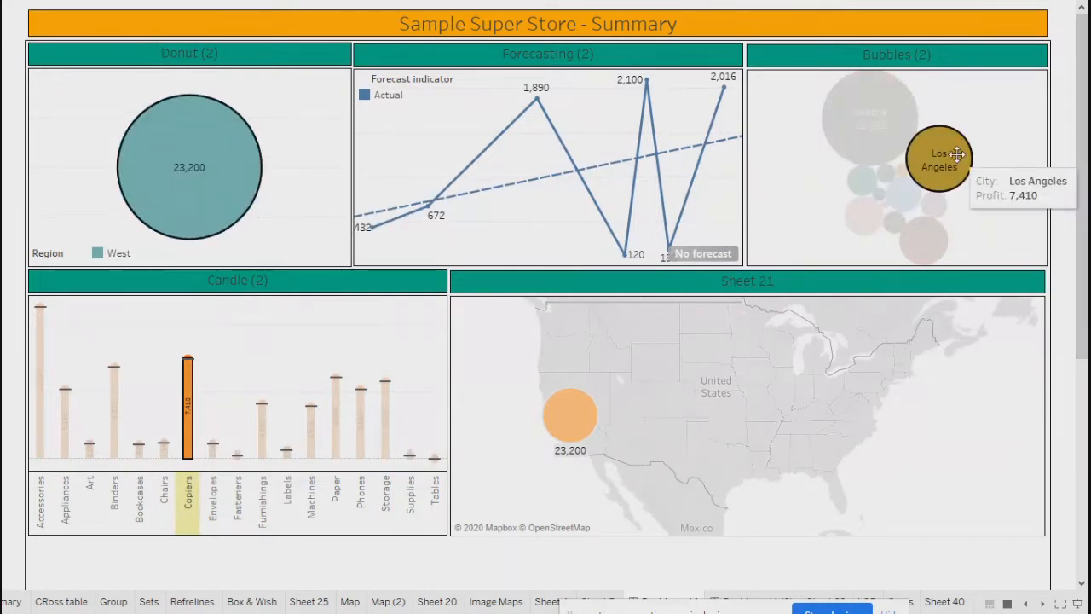
click(1000, 223)
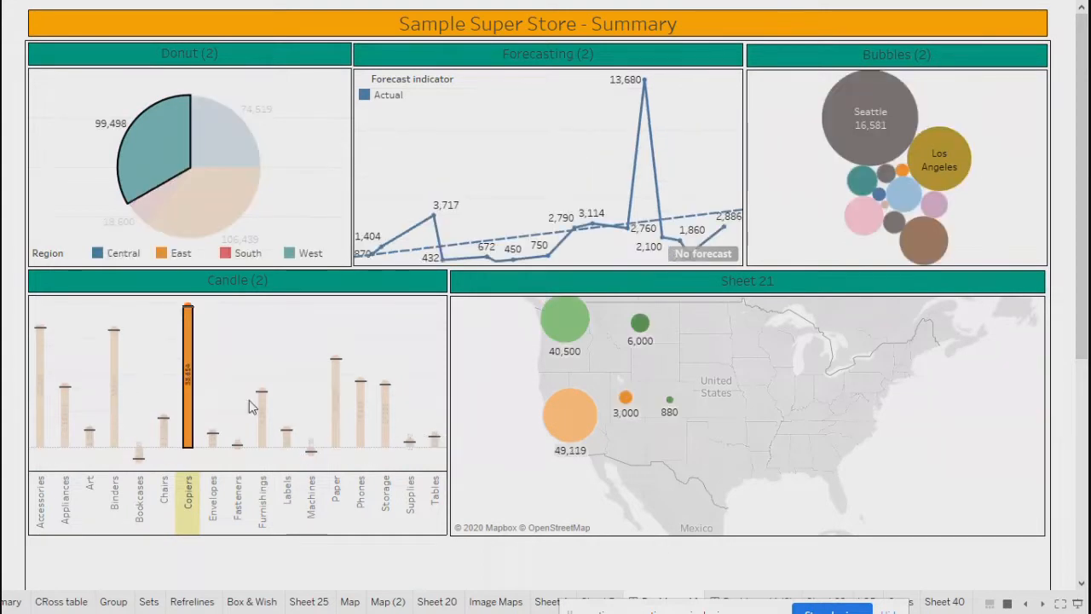
click(250, 343)
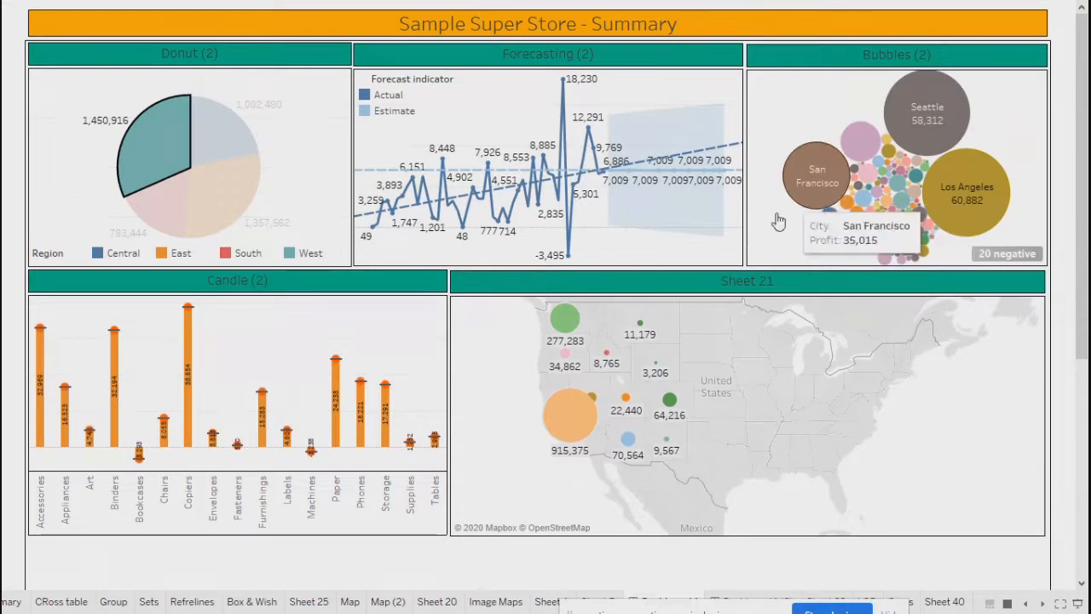
- Test map filtering on California and San Francisco, clear it, then exit presentation mode
click(561, 416)
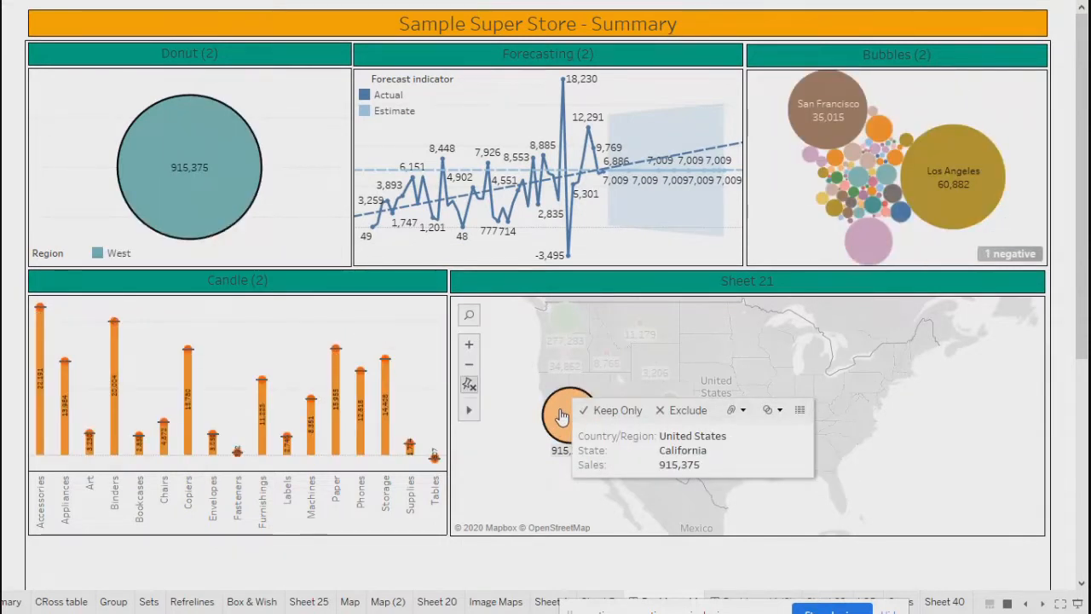
click(561, 416)
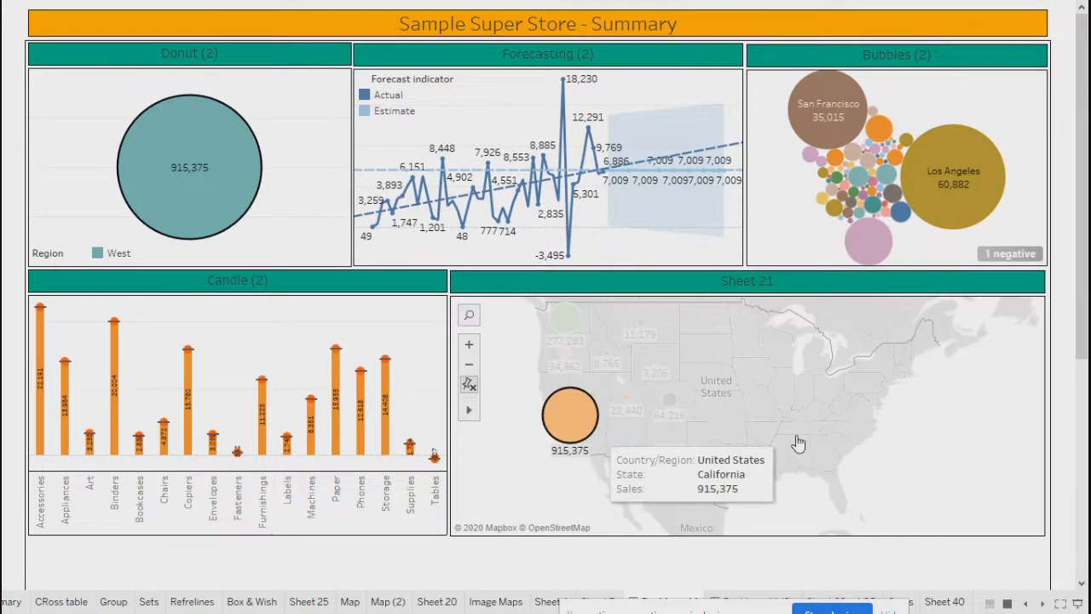
click(933, 501)
click(834, 166)
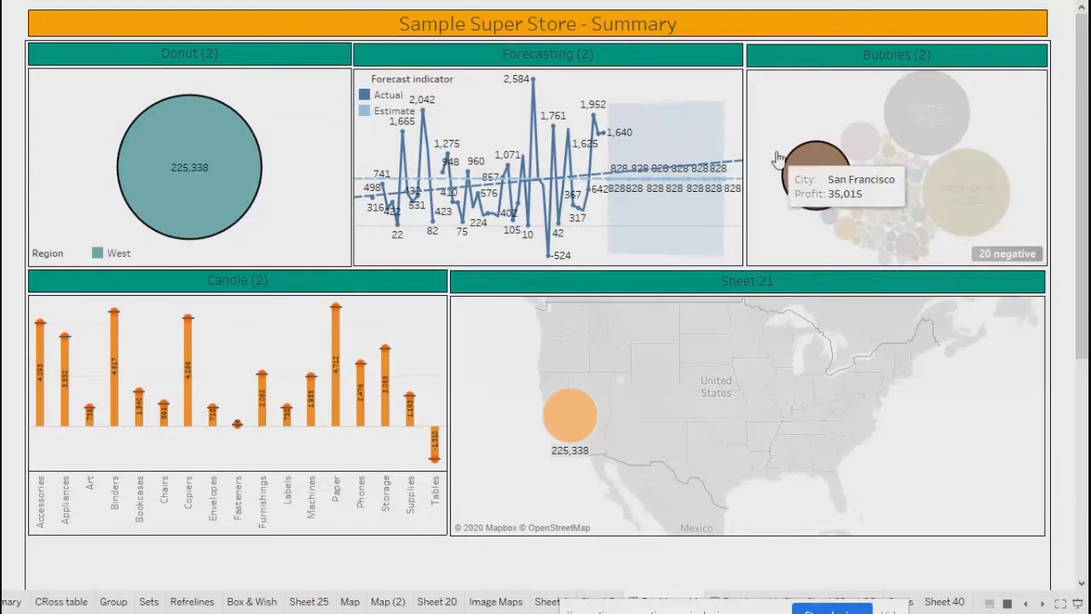
click(580, 435)
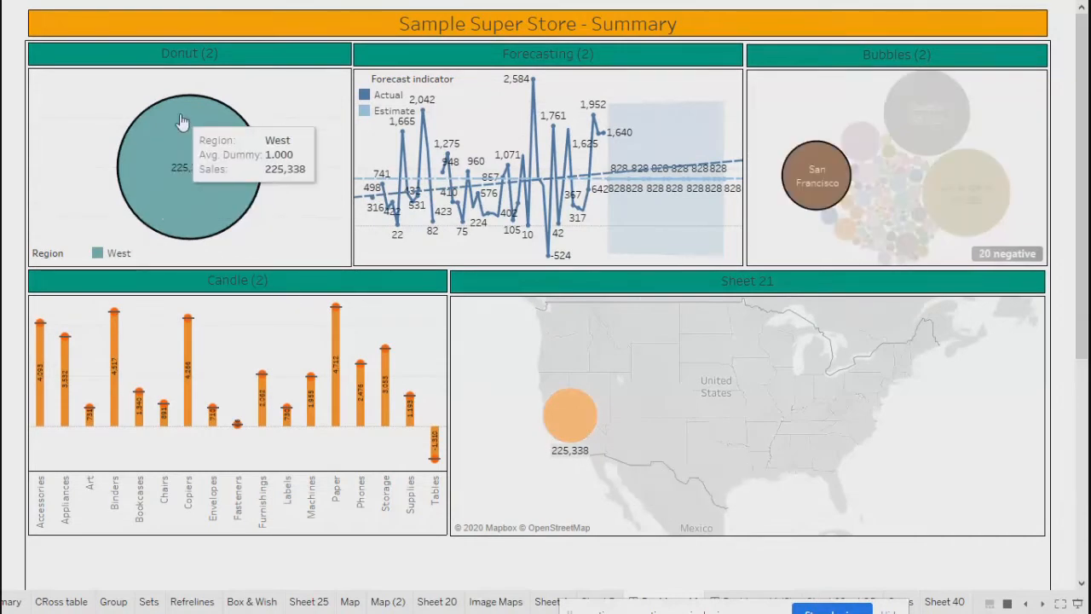
click(937, 448)
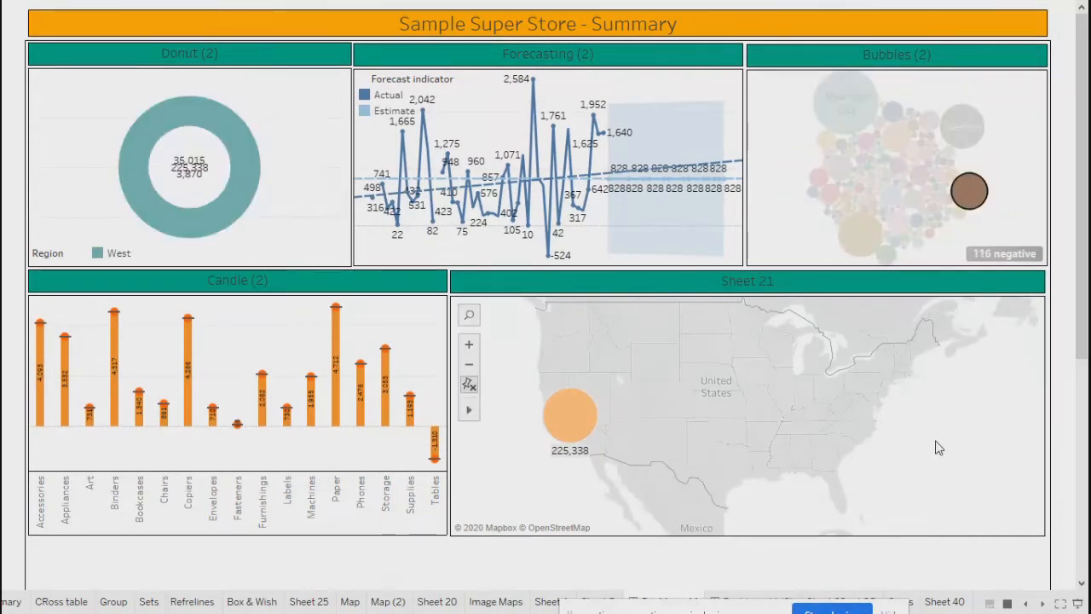
key(Escape)
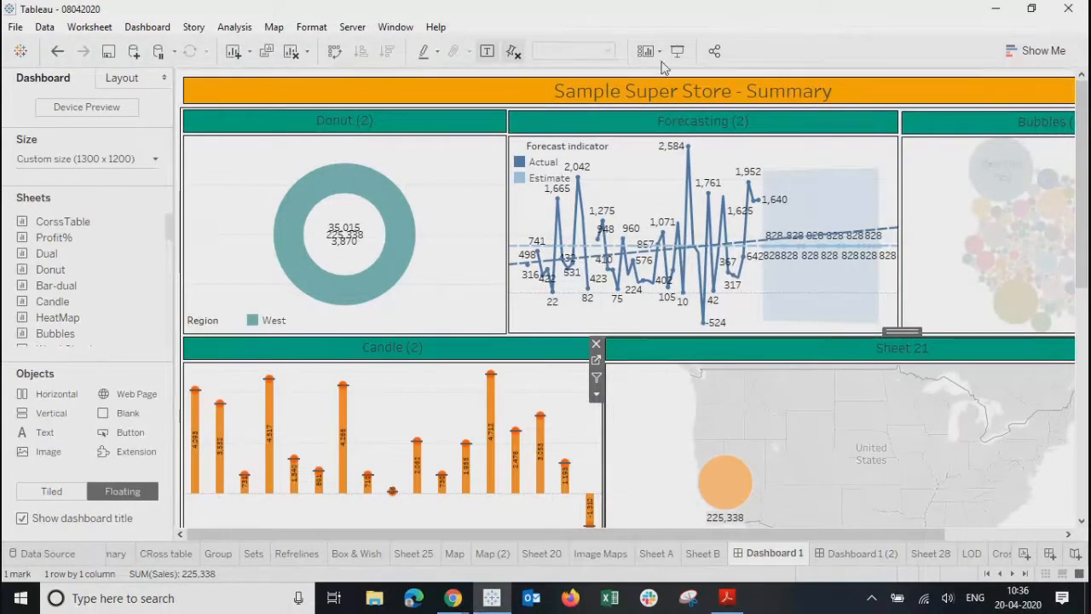
- Re-enter presentation mode and clear the bubble selection to show all regions
click(676, 53)
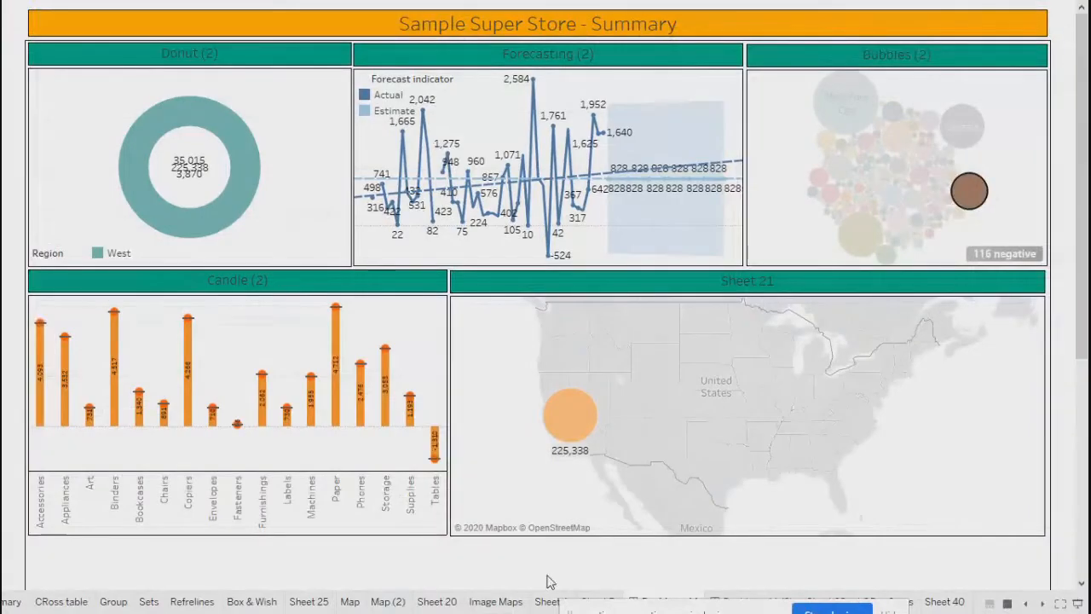
mouse_move(980, 202)
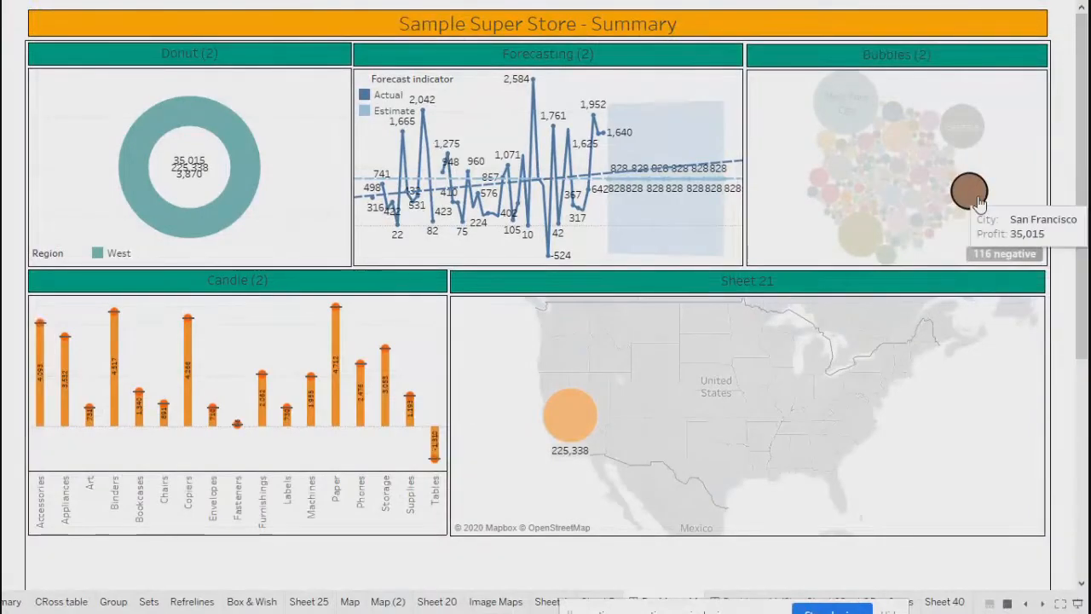
click(1020, 168)
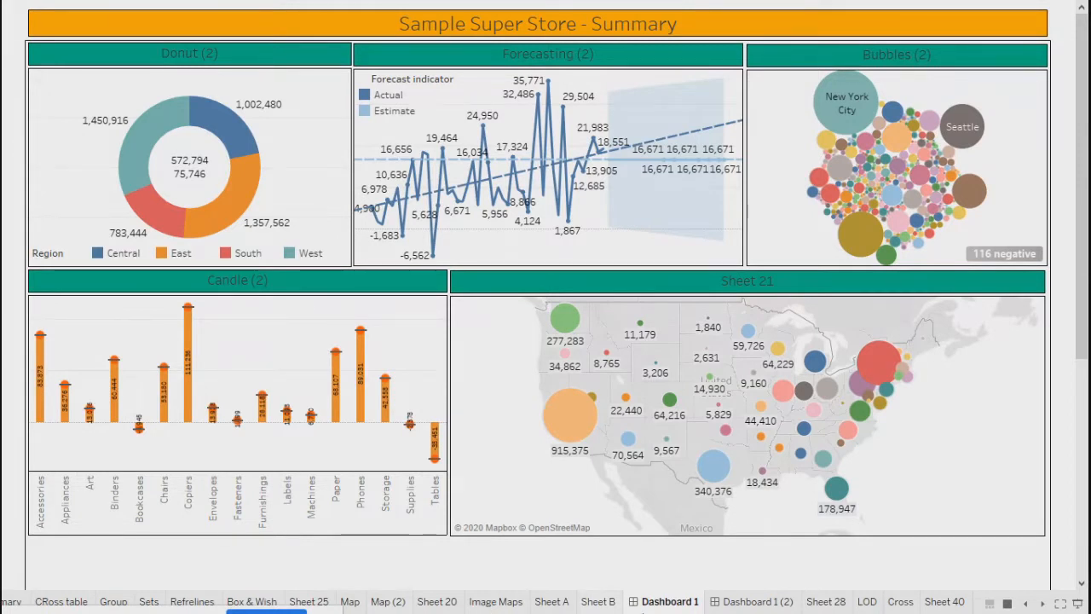
- Clear the 2016 Consumer bar selection on Dashboard 1 (2) and return to Dashboard 1's editor
click(758, 601)
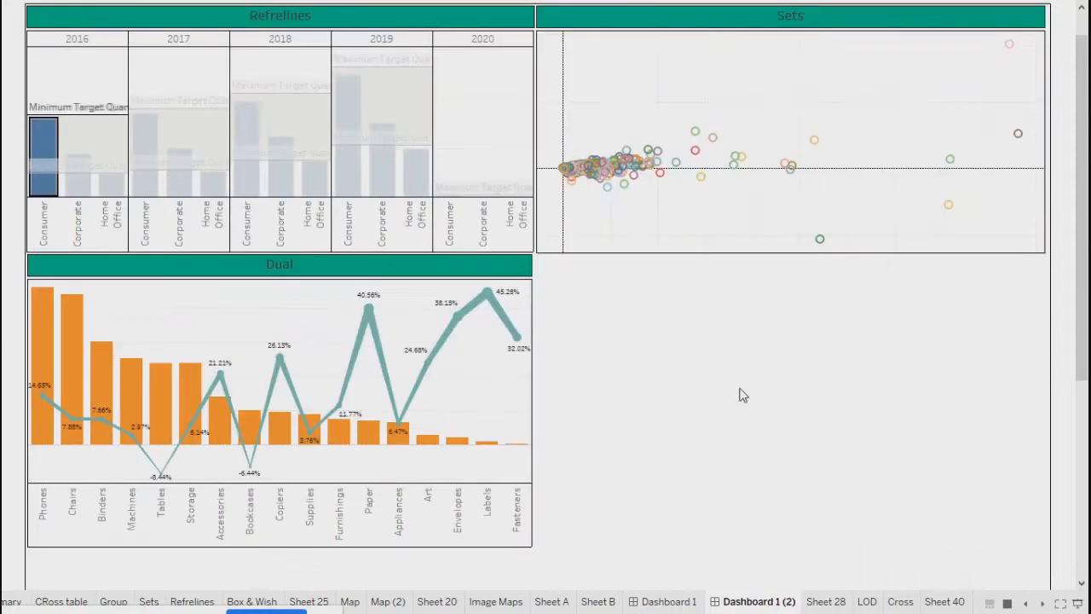
click(467, 118)
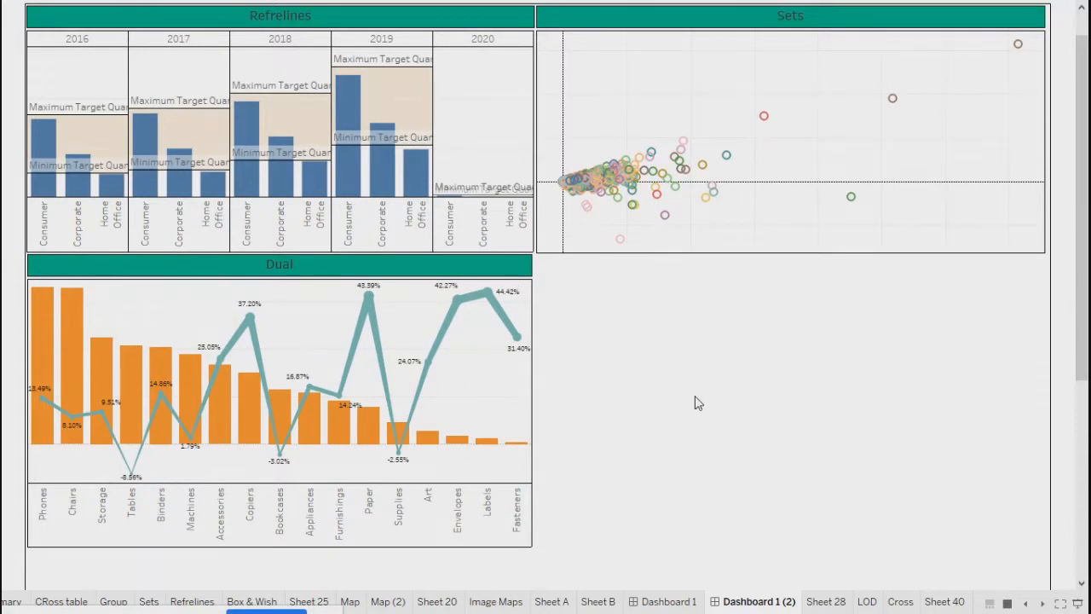
key(Escape)
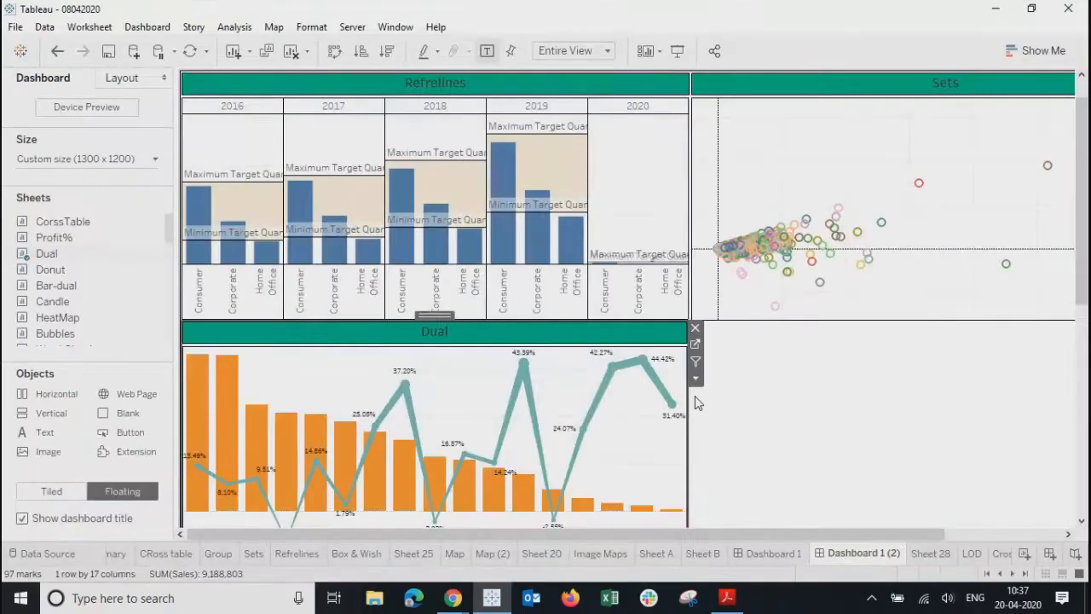
click(773, 553)
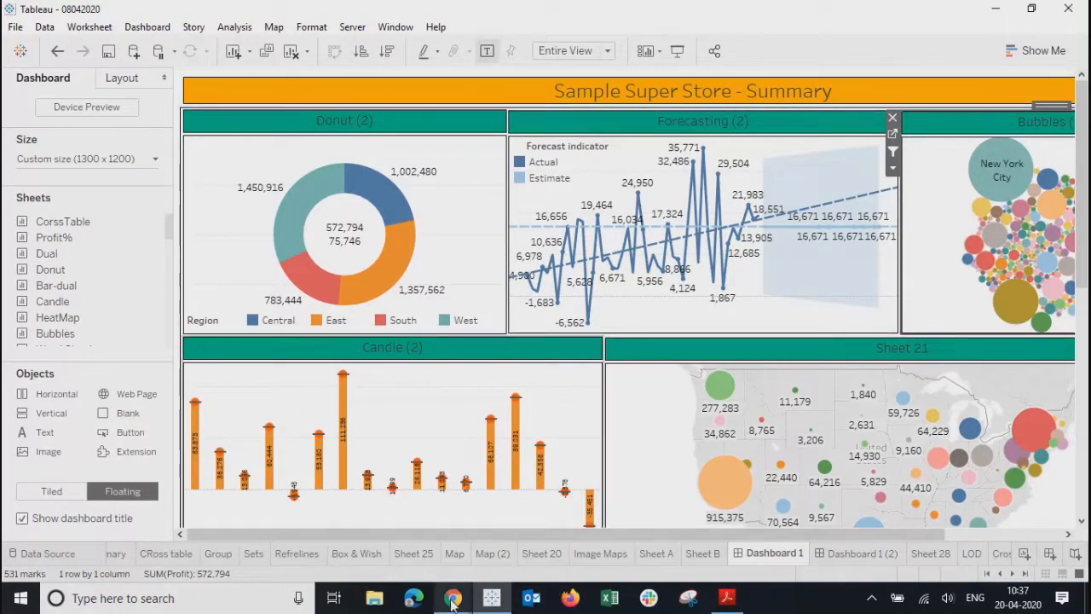
- Search Google Images for 'go back' in a new browser tab and preview some back-arrow icons
mouse_move(451, 601)
click(341, 511)
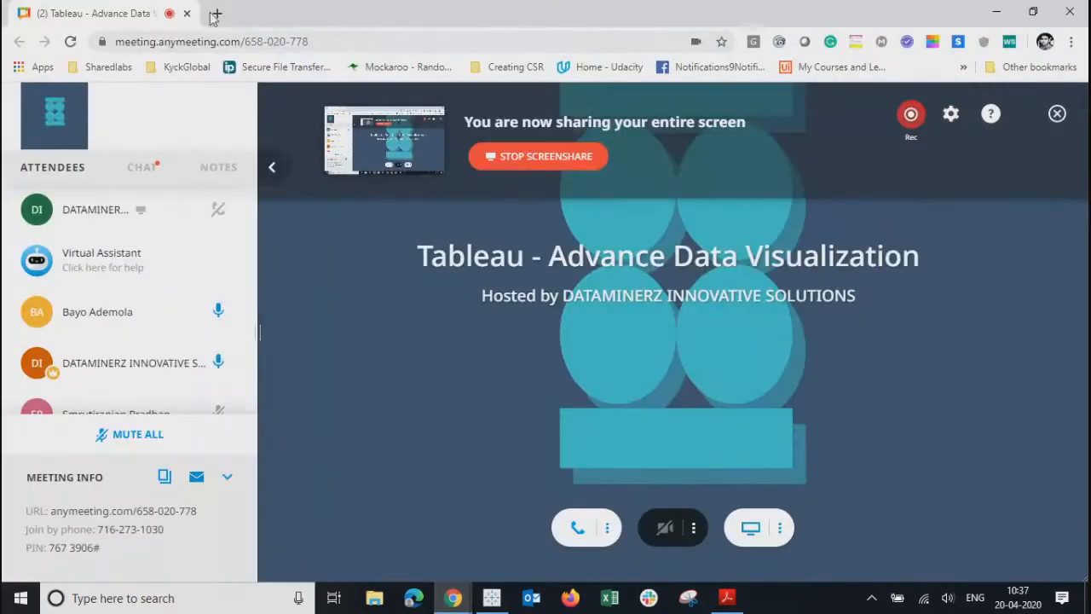
click(215, 14)
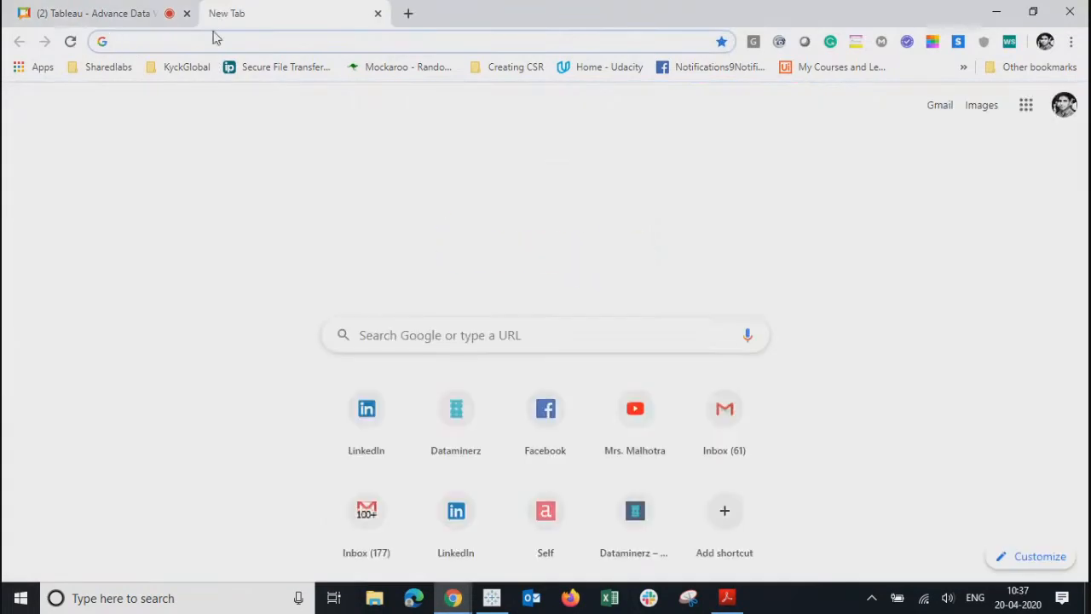
click(390, 328)
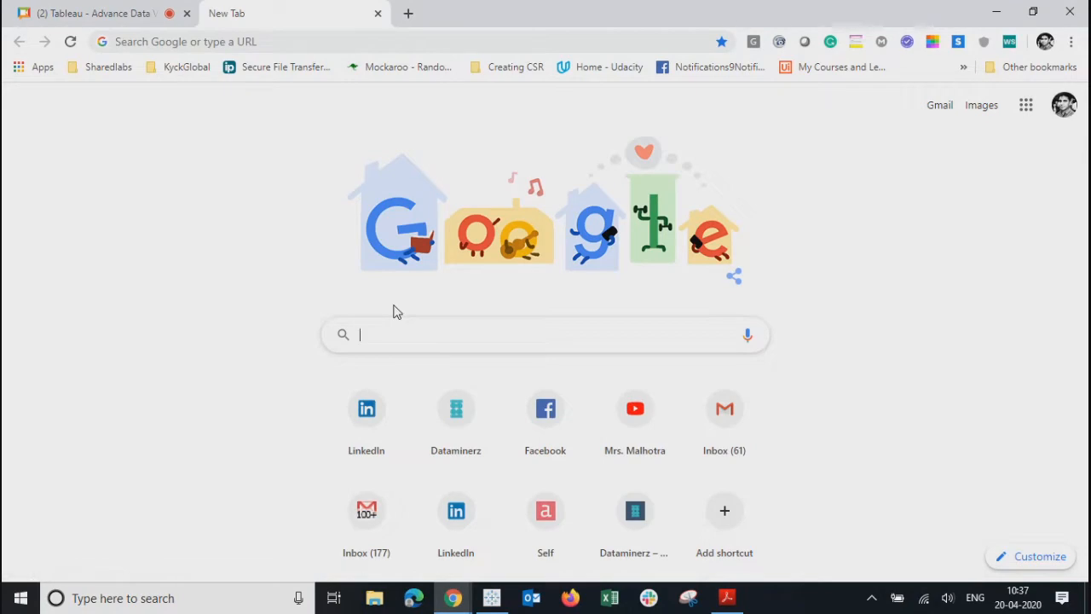
text(go back)
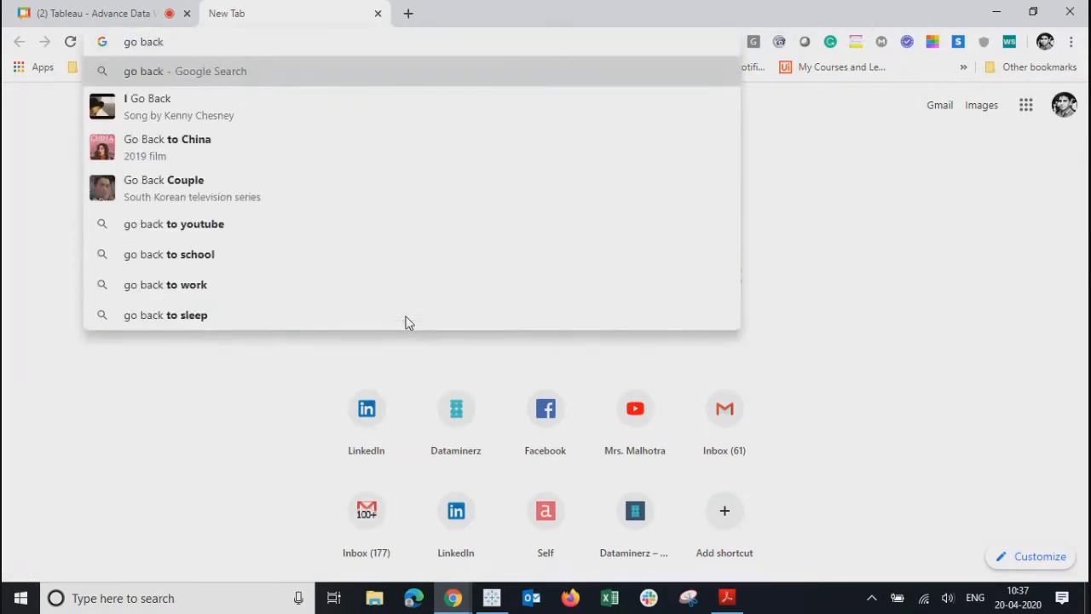
key(Return)
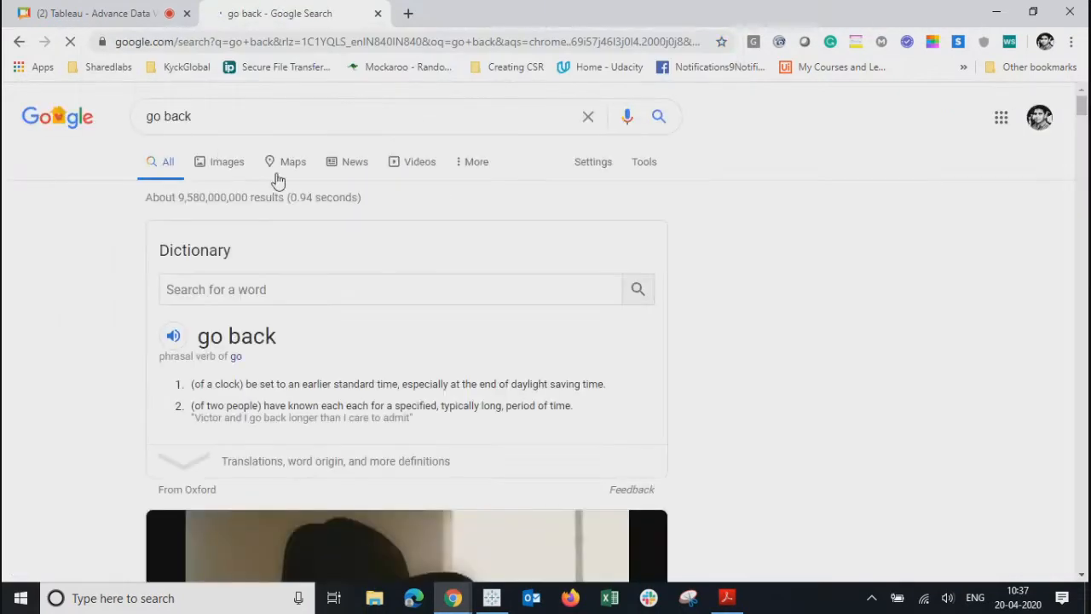
click(231, 169)
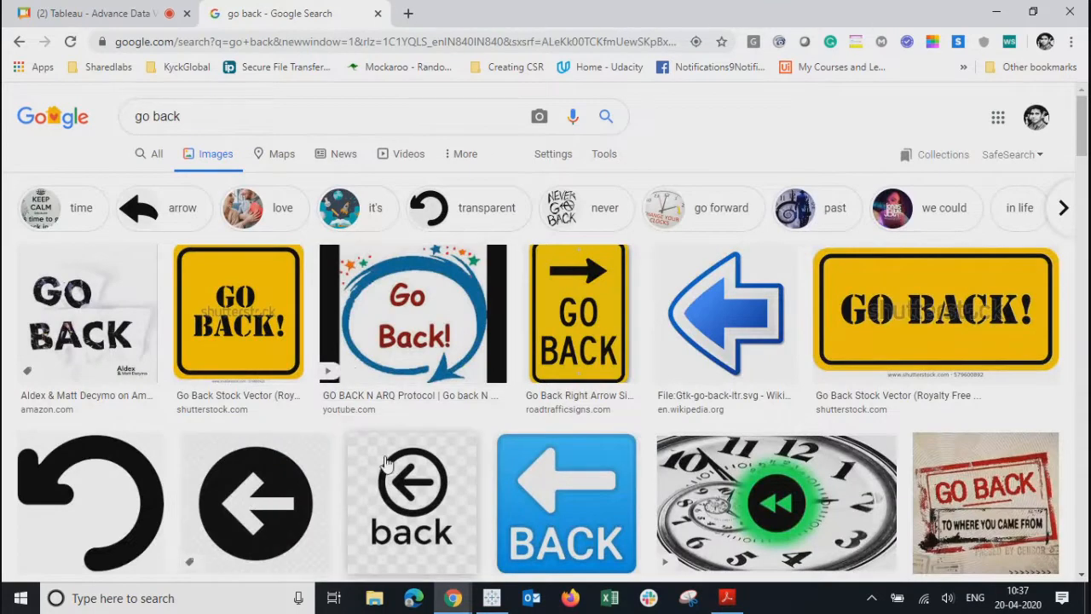
click(407, 477)
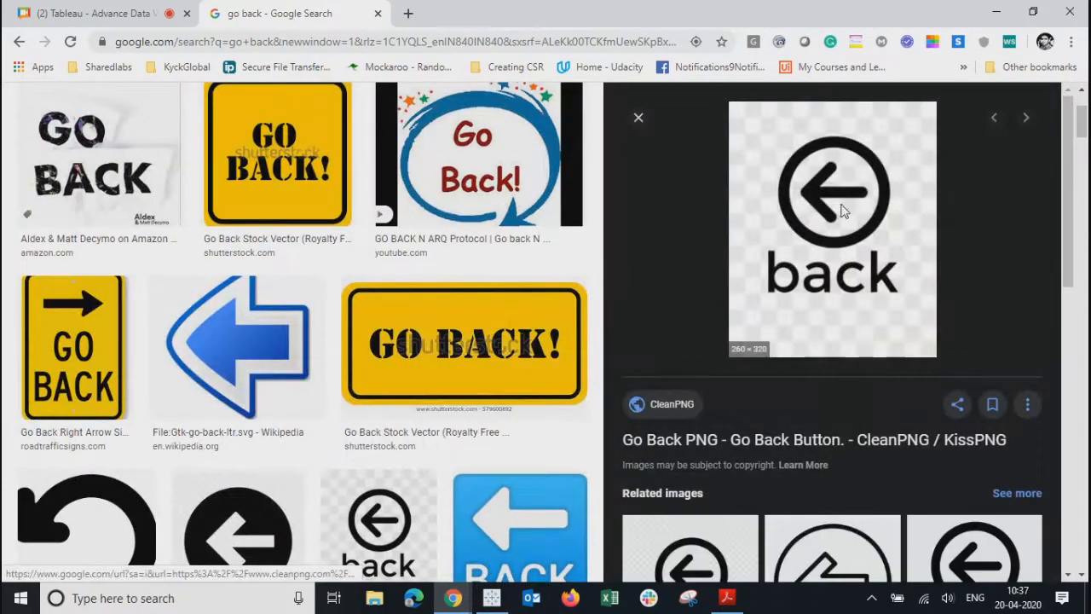
click(844, 556)
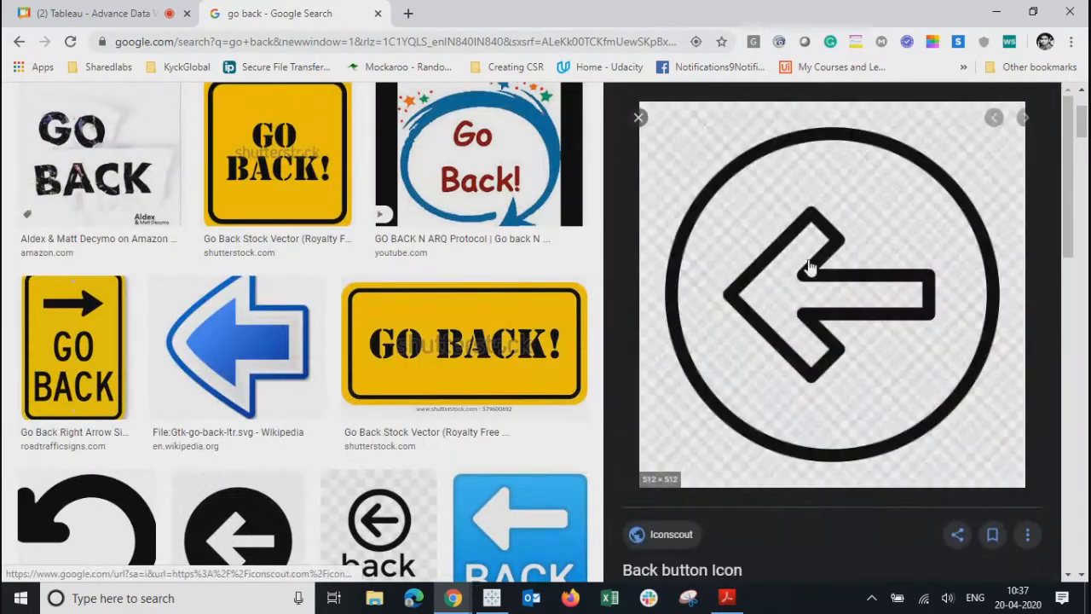
scroll(189, 222, up, 2)
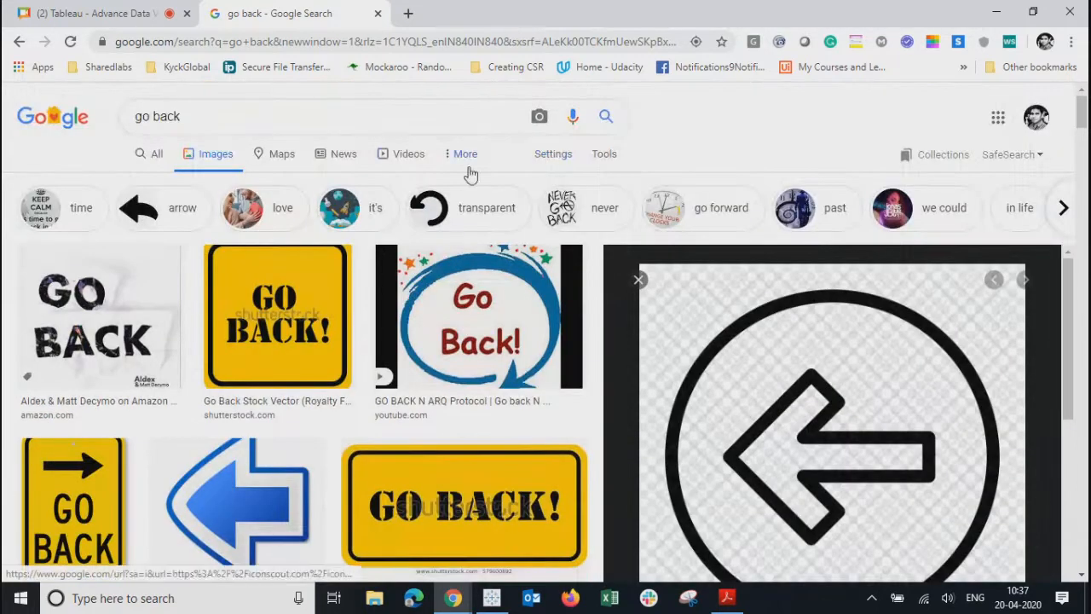
- Use Advanced image search to limit the results to transparent images
click(551, 162)
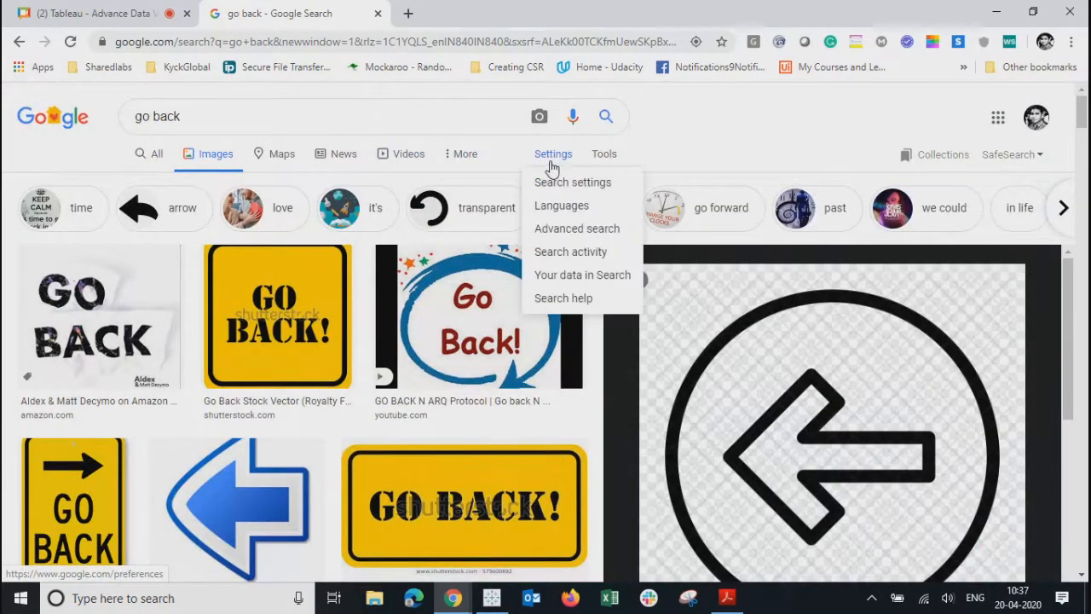
click(544, 228)
scroll(348, 463, down, 5)
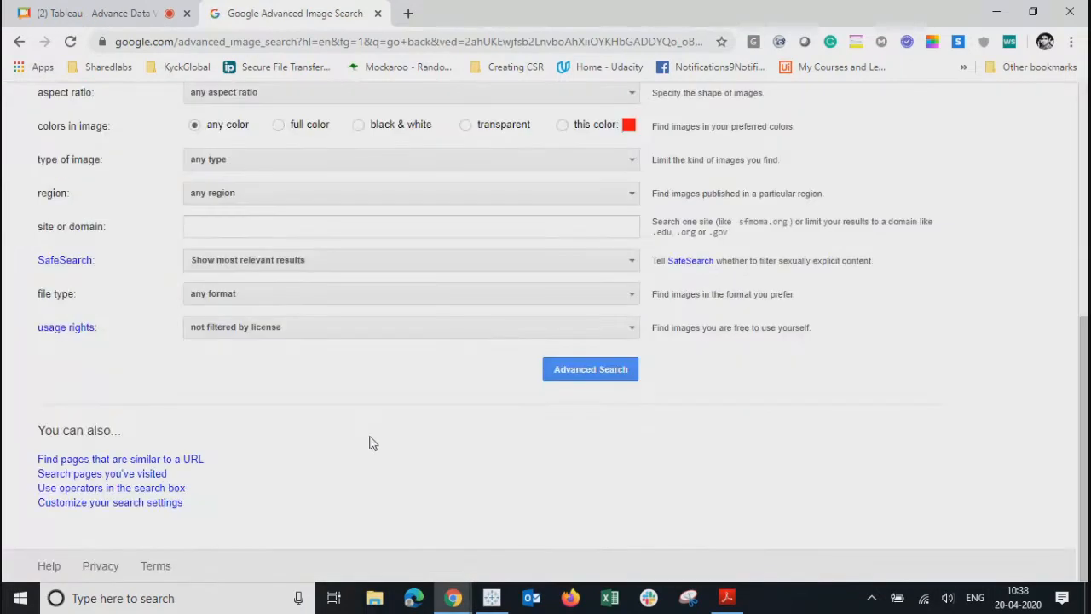
click(466, 125)
click(589, 370)
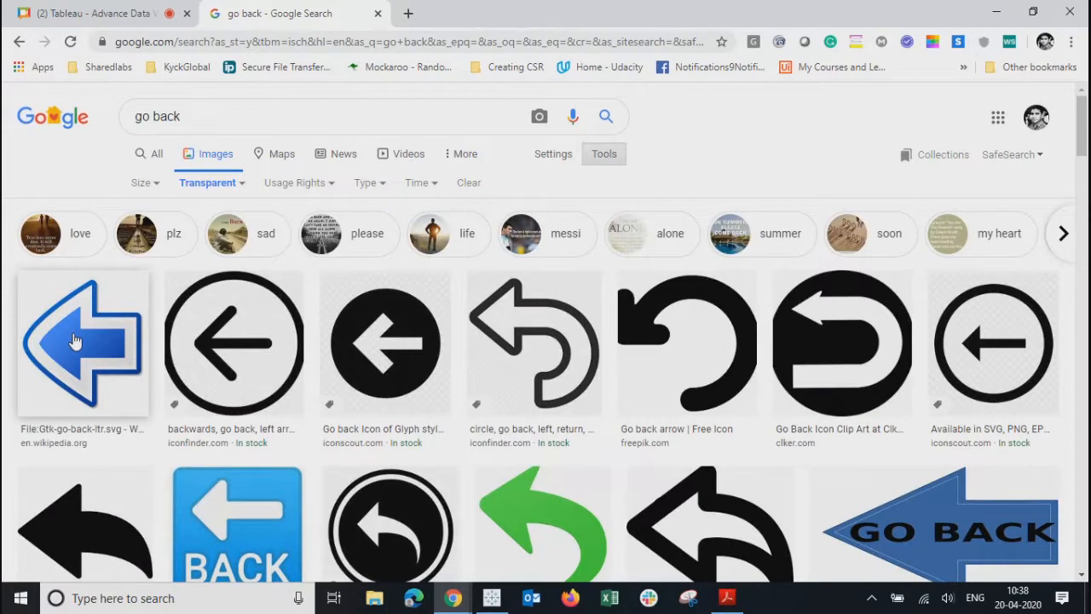
- Save the circled left-arrow image to the Desktop as Left_Arrow_-512.webp
click(231, 340)
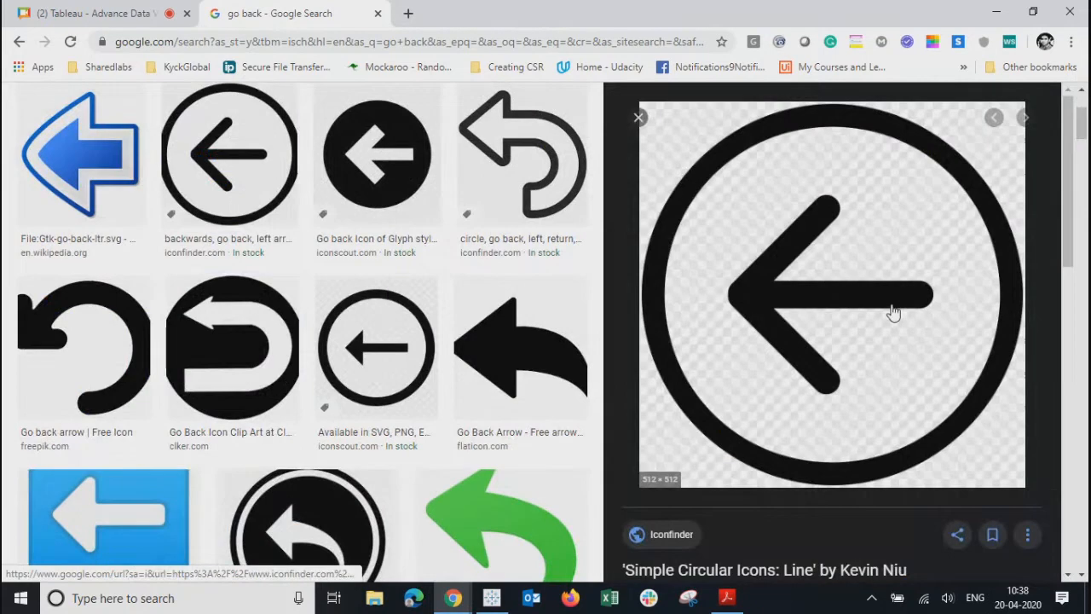
right_click(869, 316)
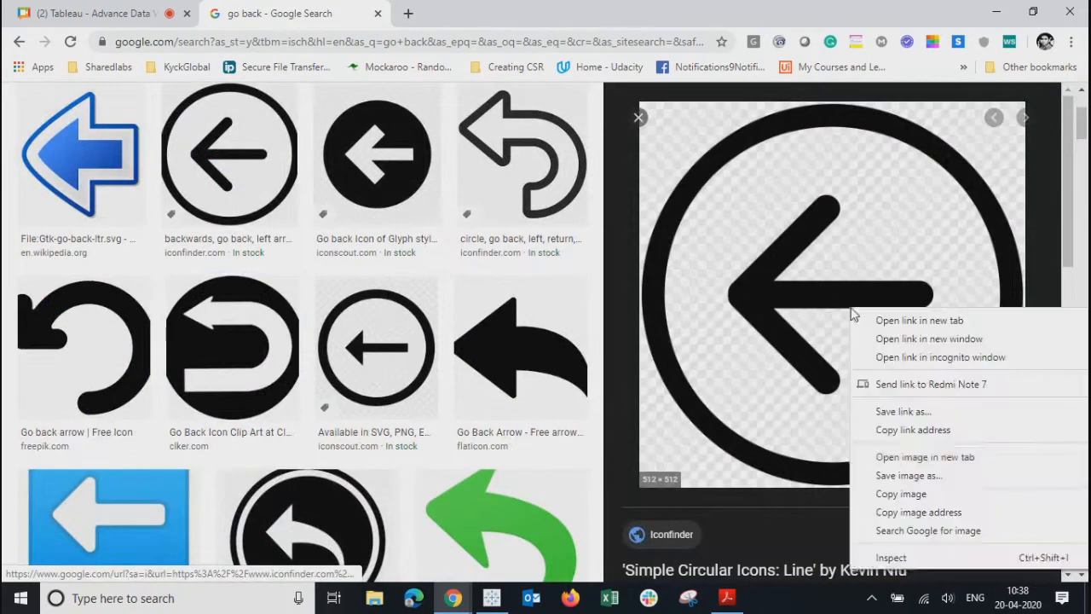
click(894, 475)
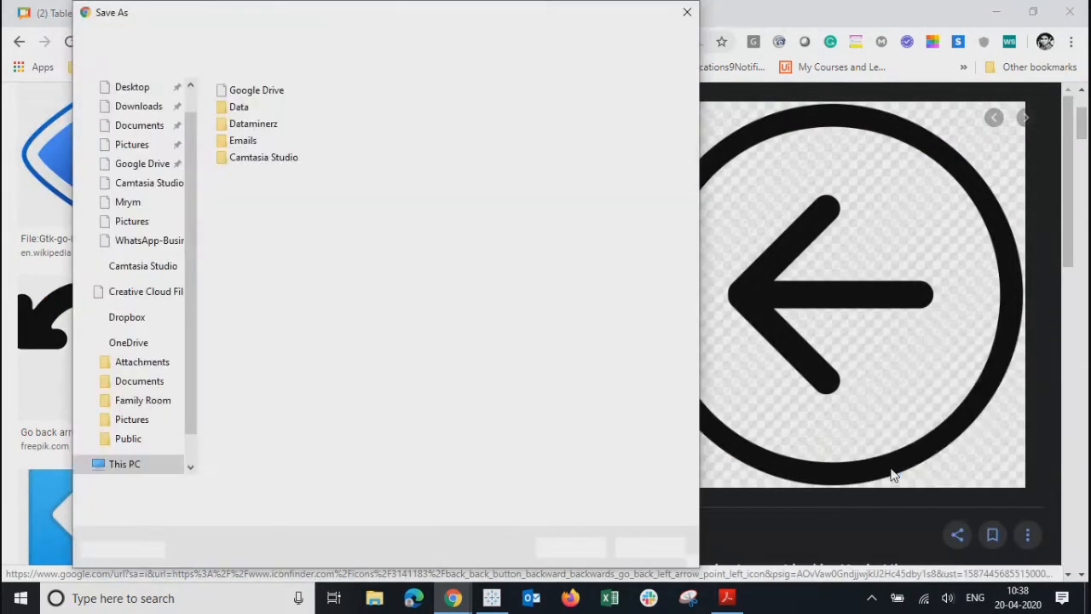
scroll(149, 209, up, 4)
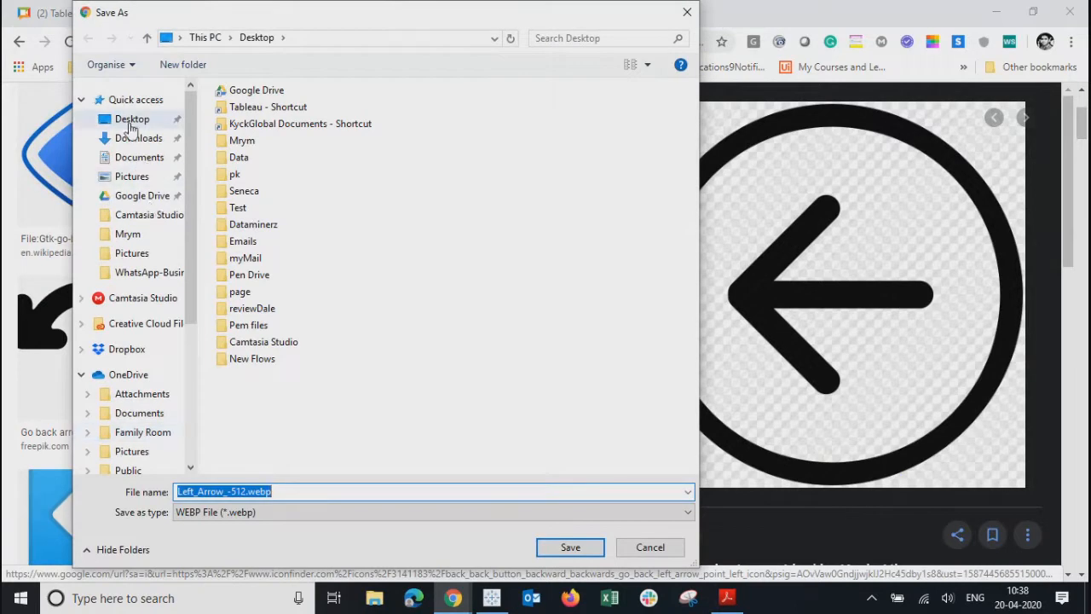
click(129, 124)
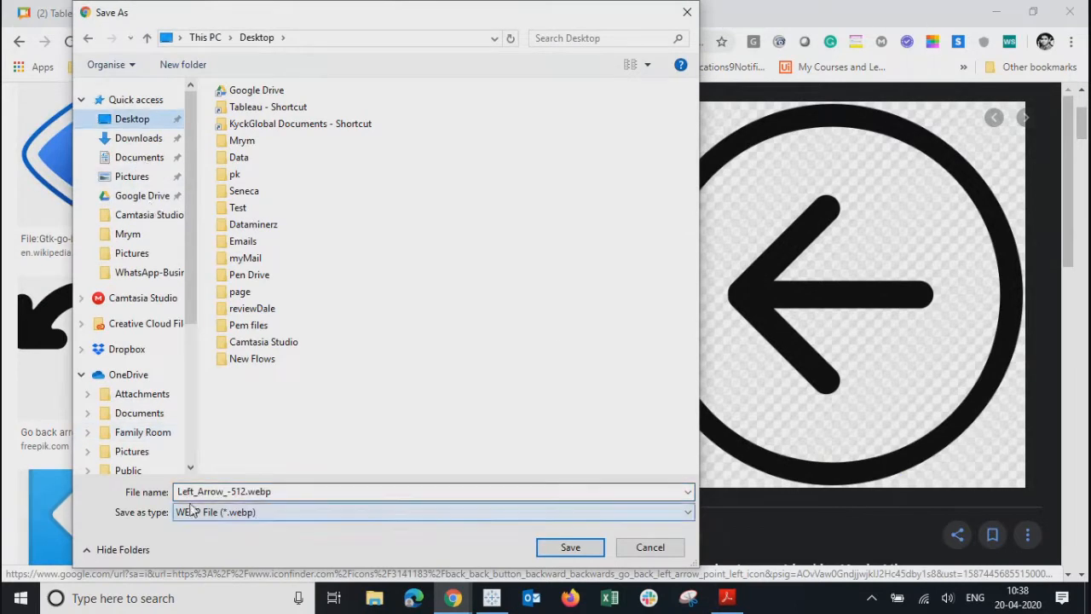
click(570, 547)
- Search images for 'right arrow' and save an icon to the Desktop as 591276-arrow-right-512.webp
scroll(401, 370, up, 2)
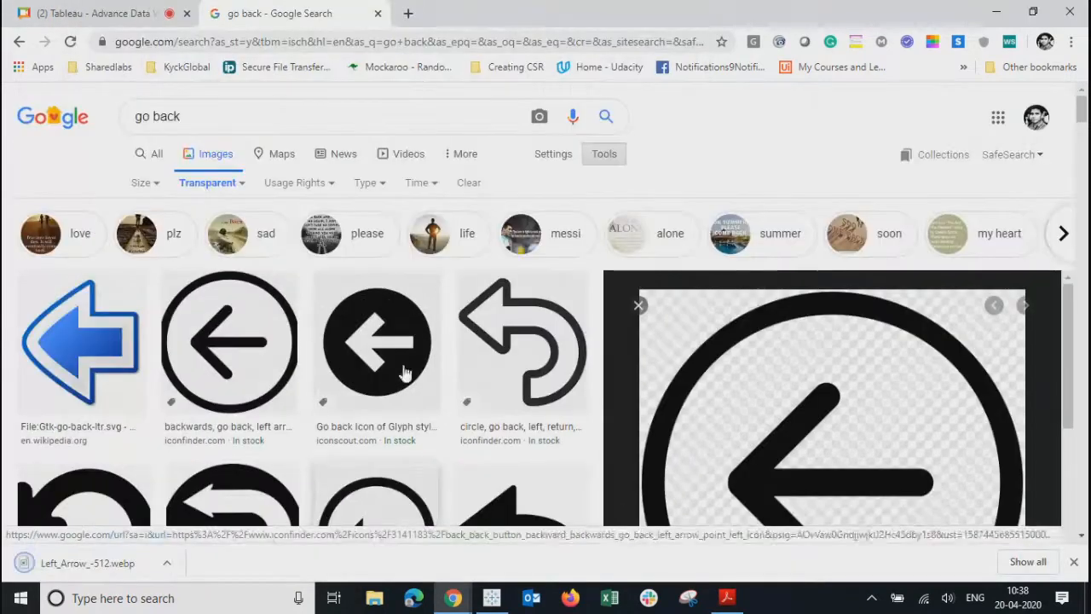
drag(207, 128, 76, 132)
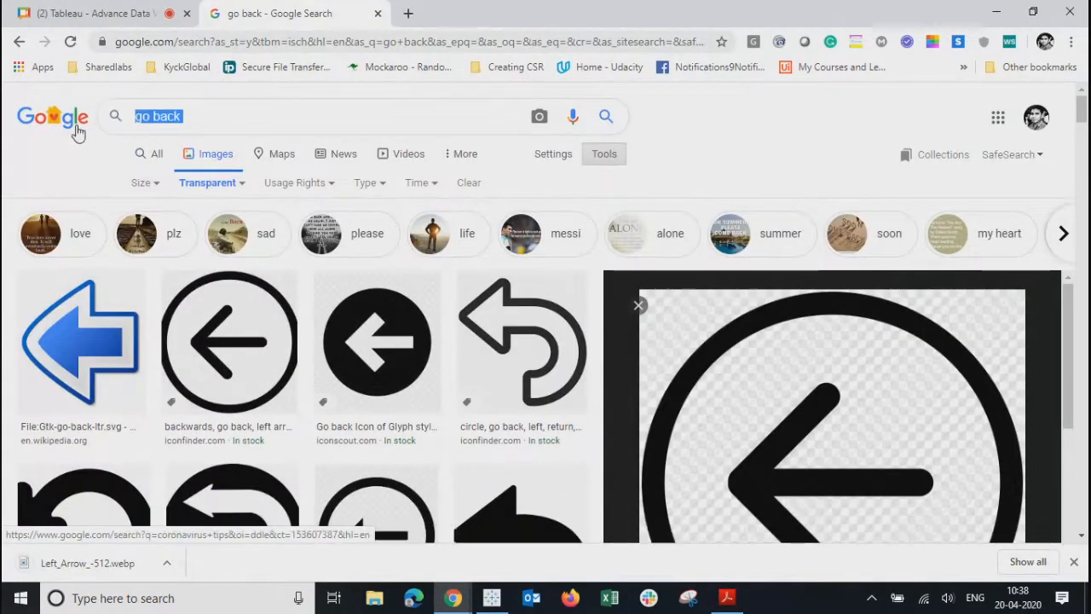
text(right a)
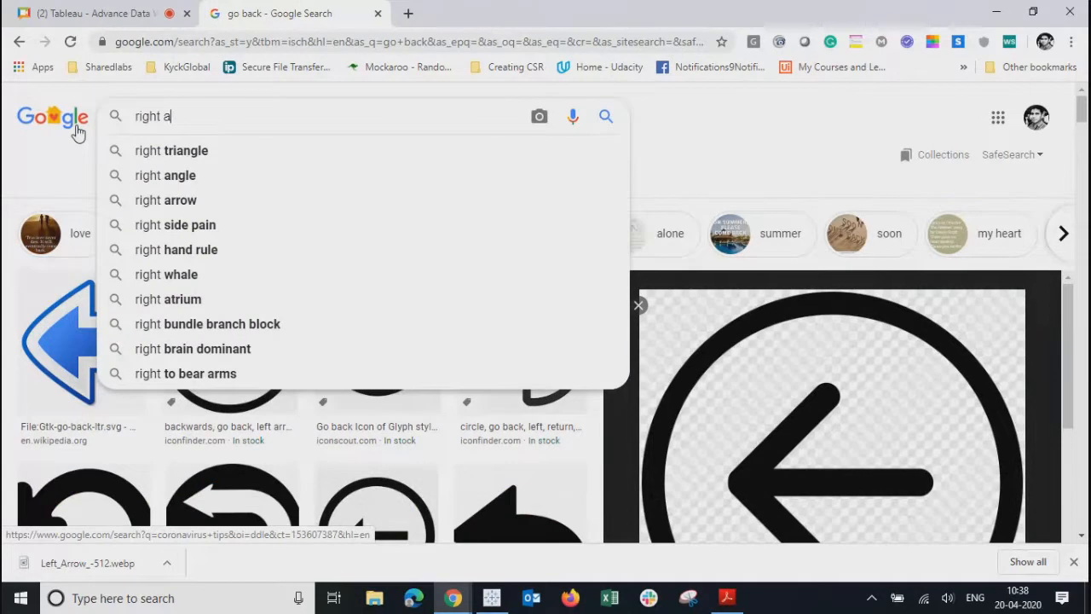
text(rrow)
key(Return)
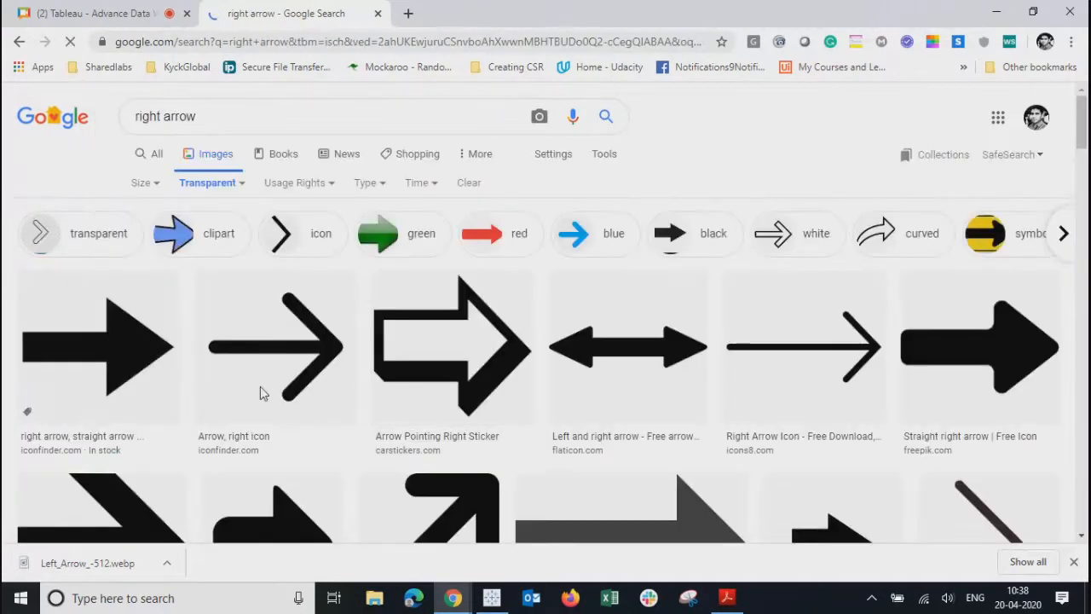
mouse_move(1082, 107)
mouse_down()
mouse_move(1083, 197)
mouse_move(1082, 128)
mouse_up()
click(290, 298)
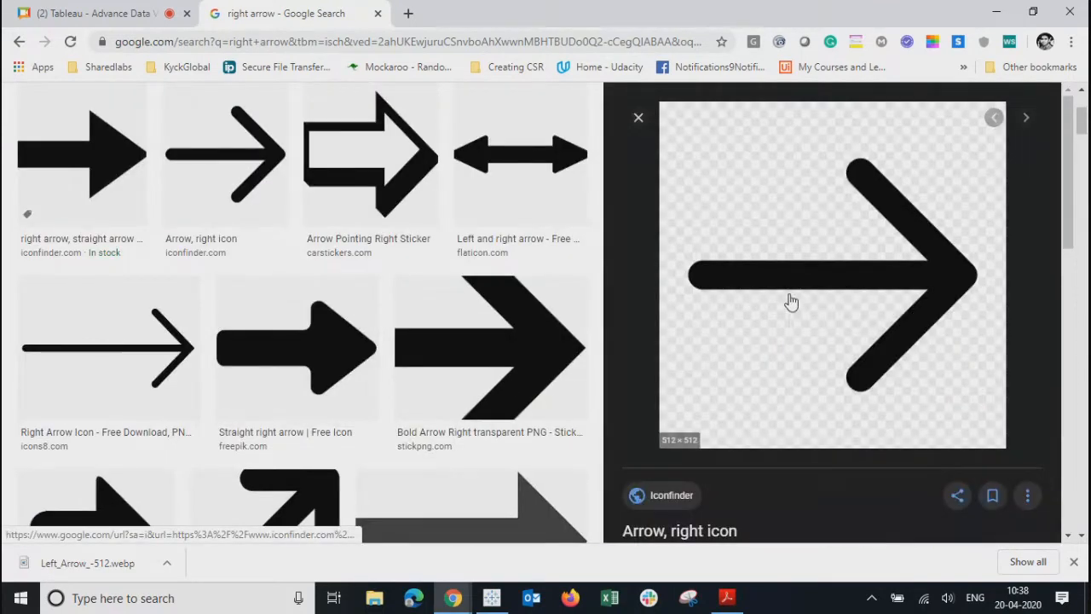
right_click(791, 300)
click(835, 474)
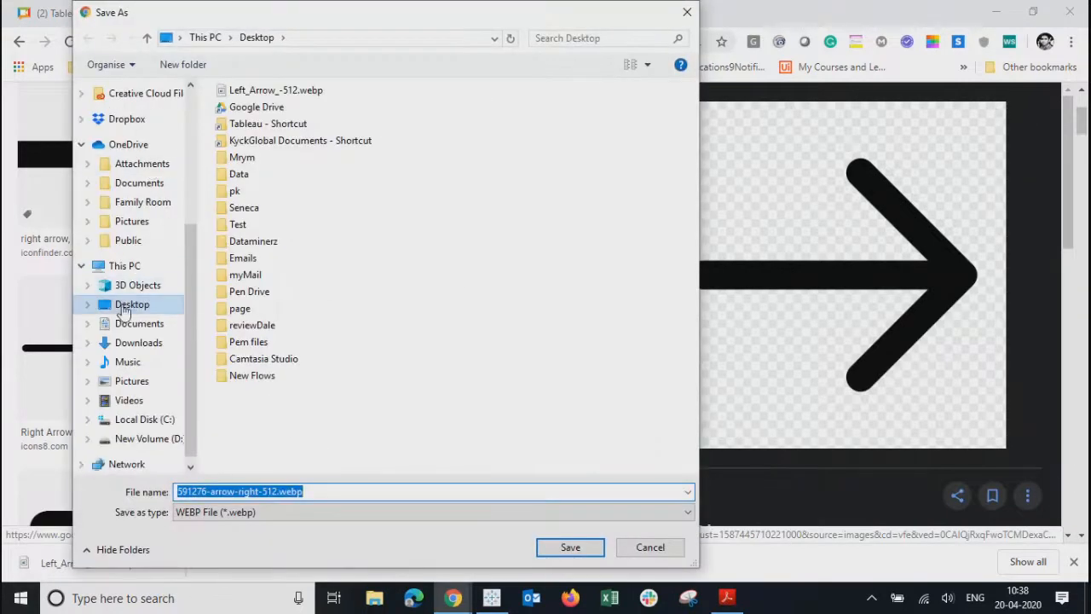
click(579, 552)
click(109, 21)
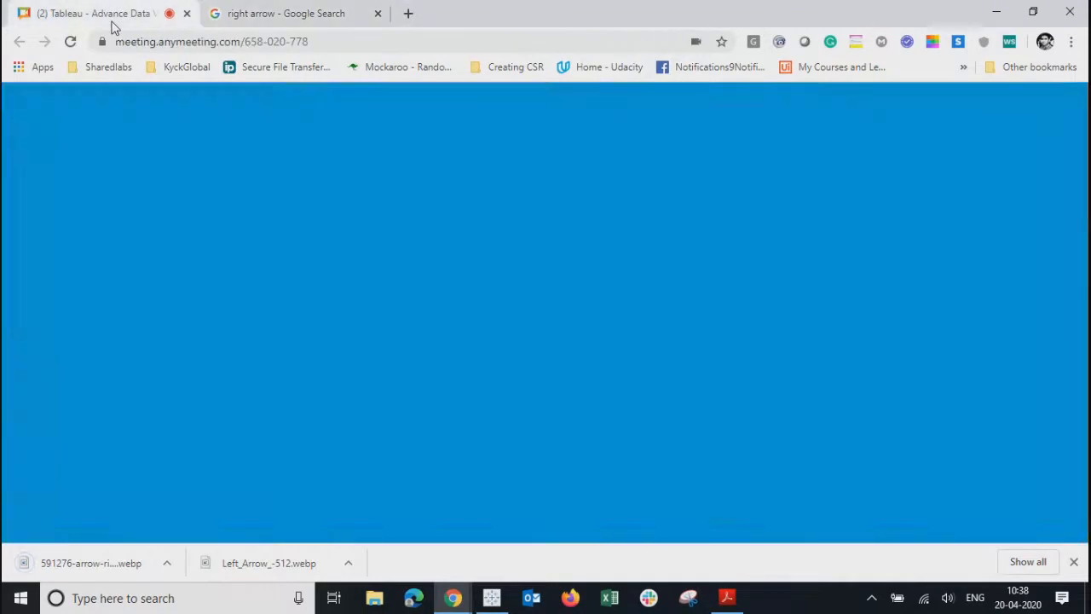
click(493, 597)
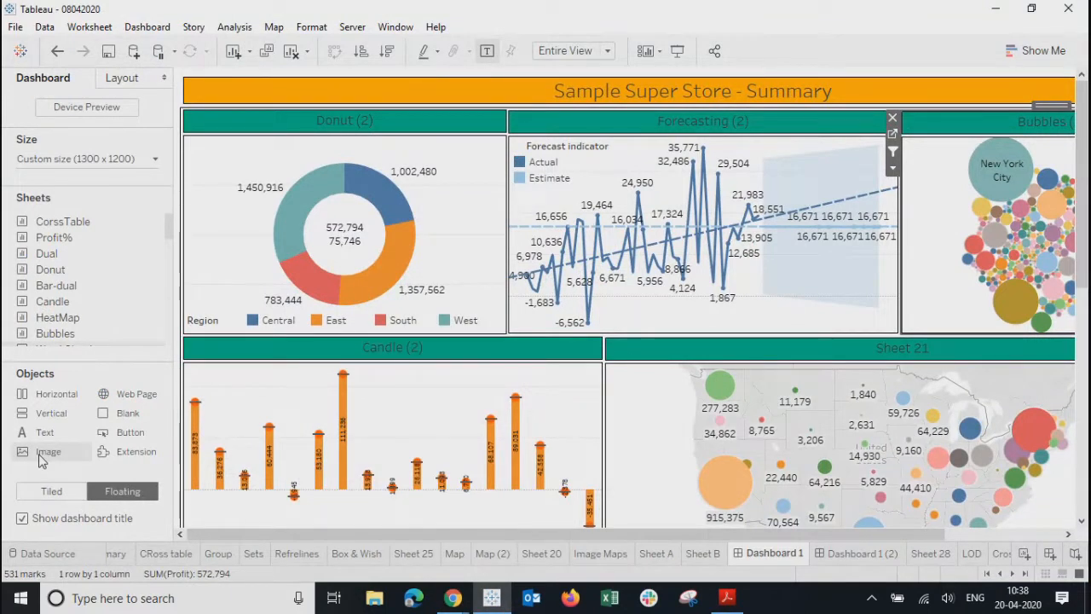
- Drop a floating Image object over the Donut area and browse the Desktop for its picture
mouse_move(41, 460)
mouse_down()
mouse_move(164, 305)
mouse_move(215, 150)
mouse_move(196, 145)
mouse_up()
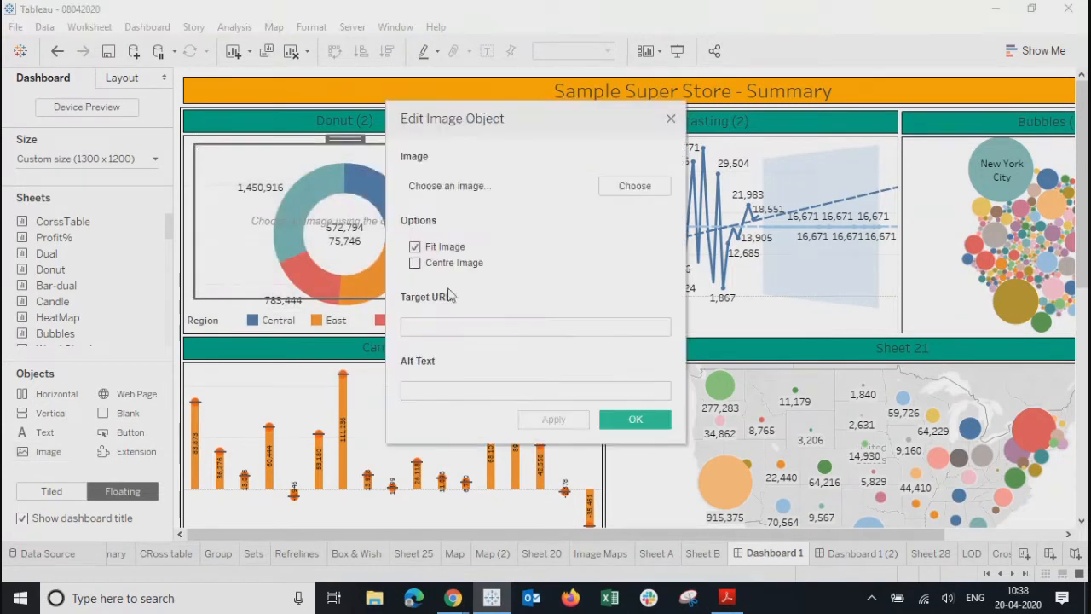
click(625, 196)
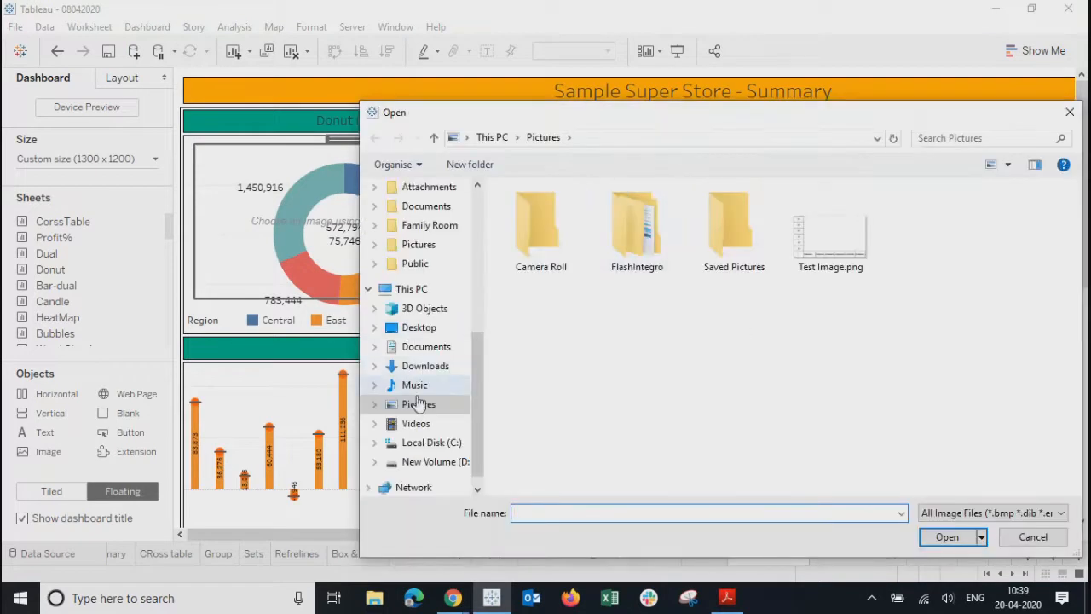
click(419, 329)
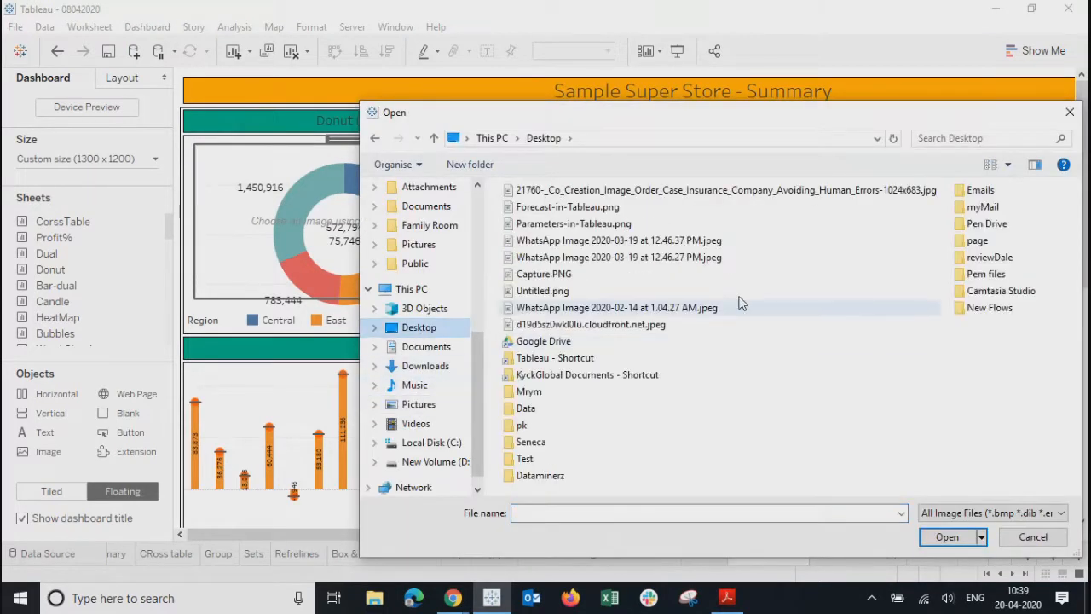
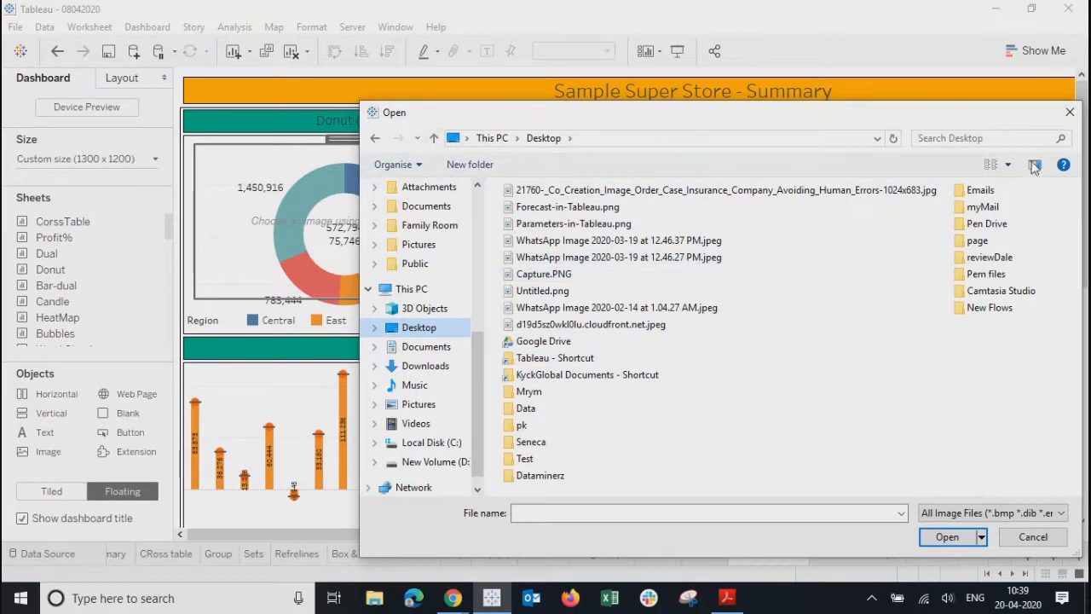
- Show the Open dialog's files as extra large icons, keeping All Image Files as the type
click(1006, 165)
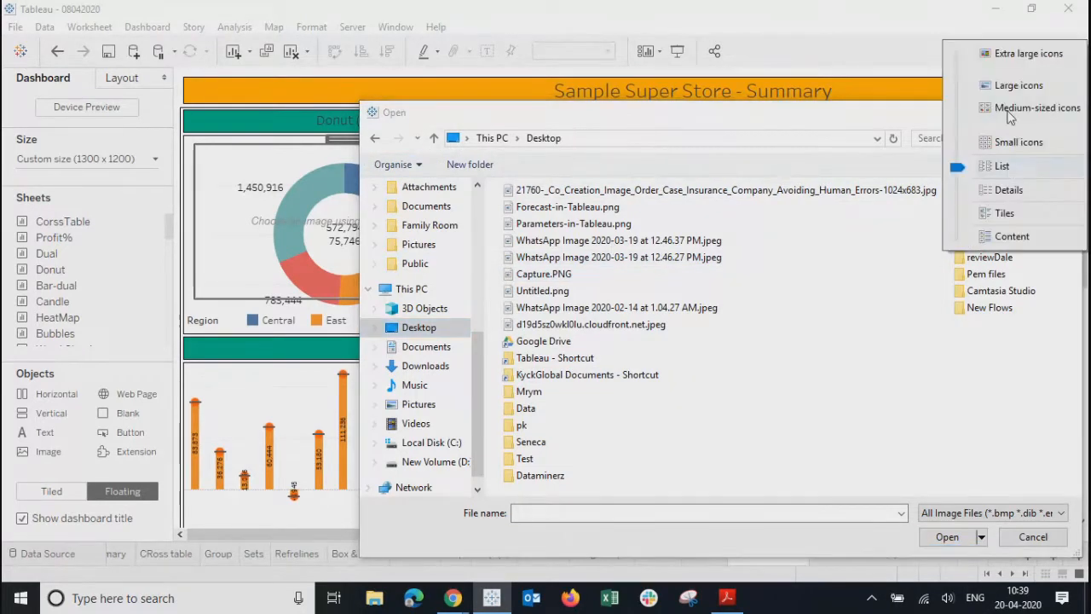
click(1018, 54)
scroll(776, 367, down, 5)
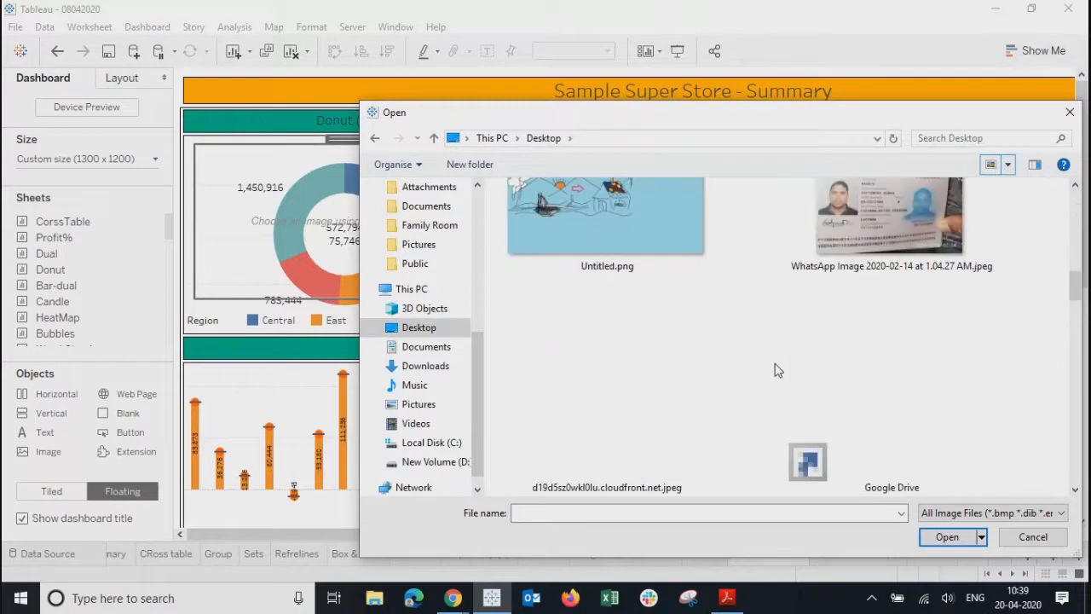
scroll(776, 369, down, 10)
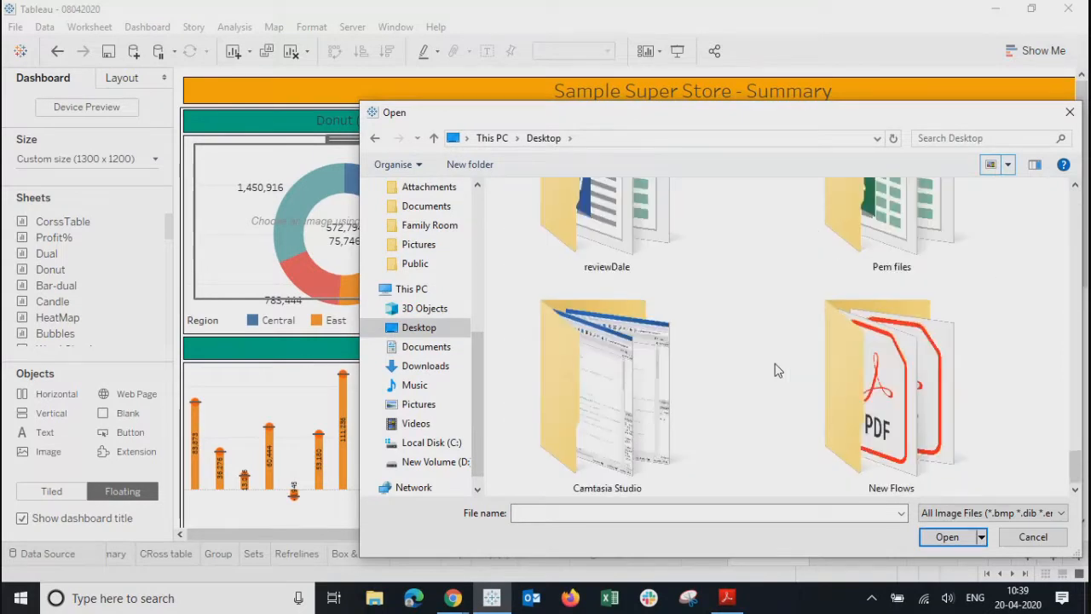
click(1023, 511)
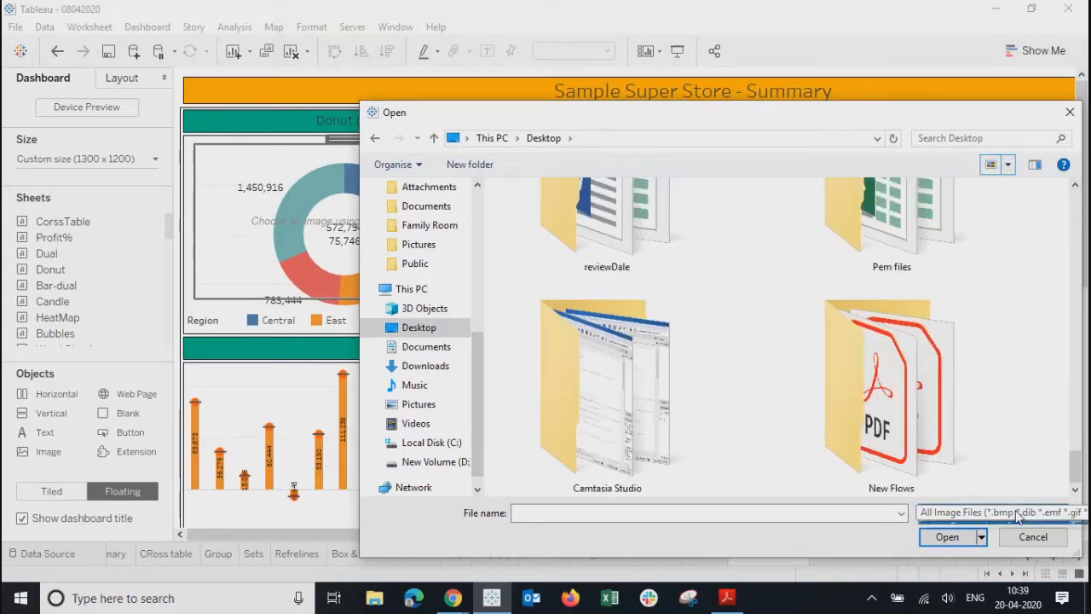
click(1002, 528)
drag(1075, 482, 1074, 201)
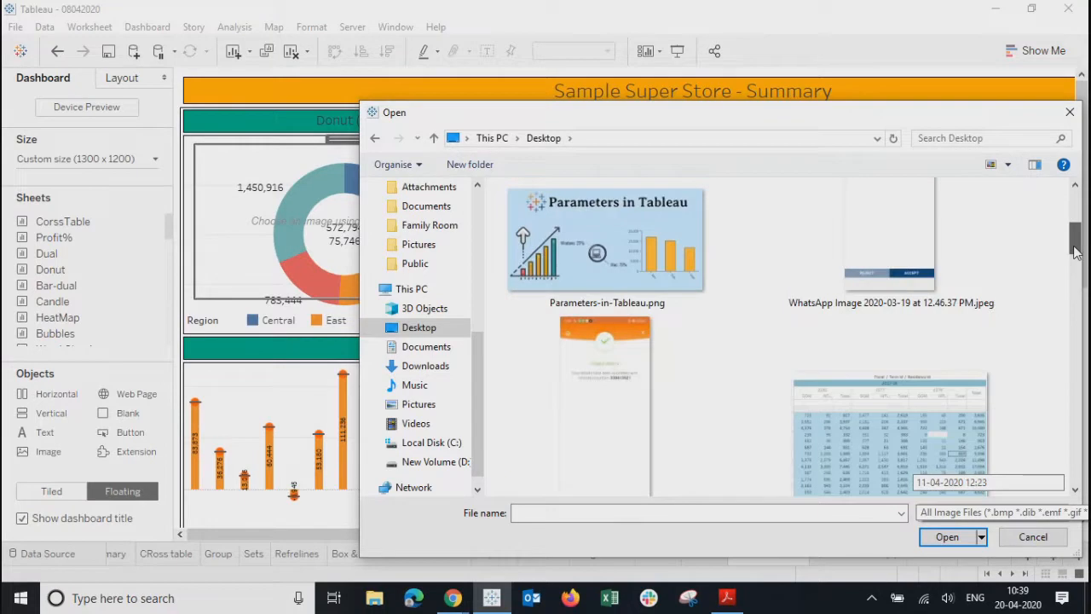
scroll(406, 242, up, 5)
- Show the Desktop folder's contents, then bring the Chrome meeting window forward
click(406, 218)
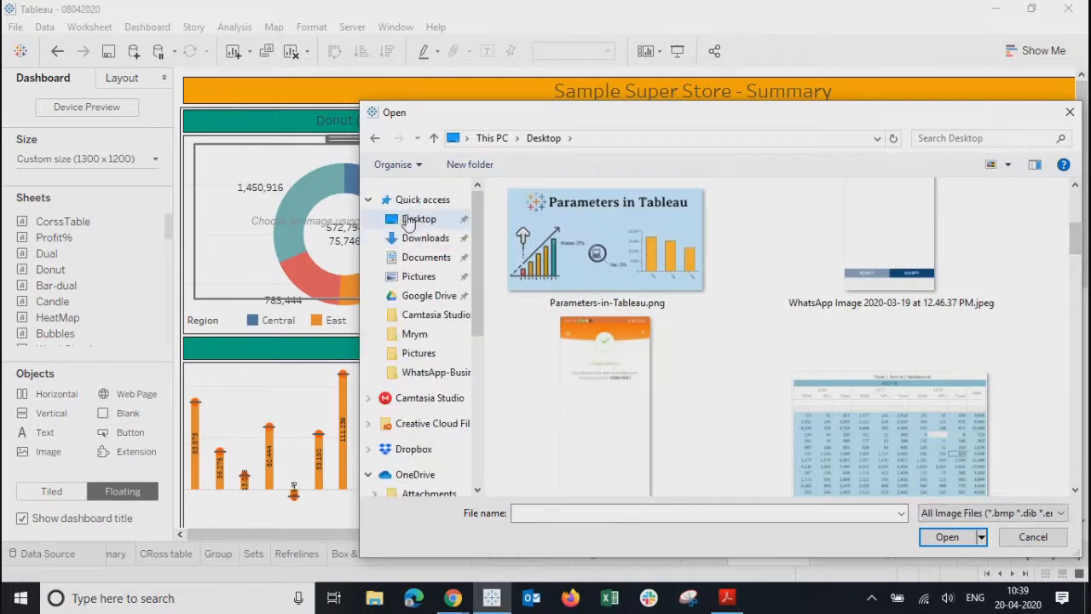
drag(1078, 213, 1040, 505)
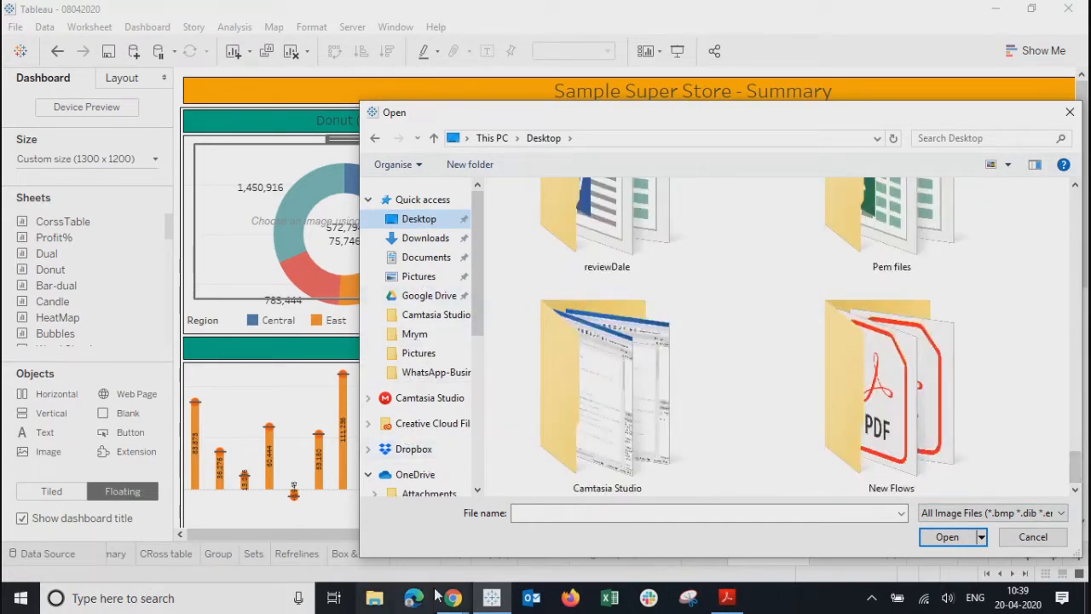
mouse_move(452, 598)
click(361, 486)
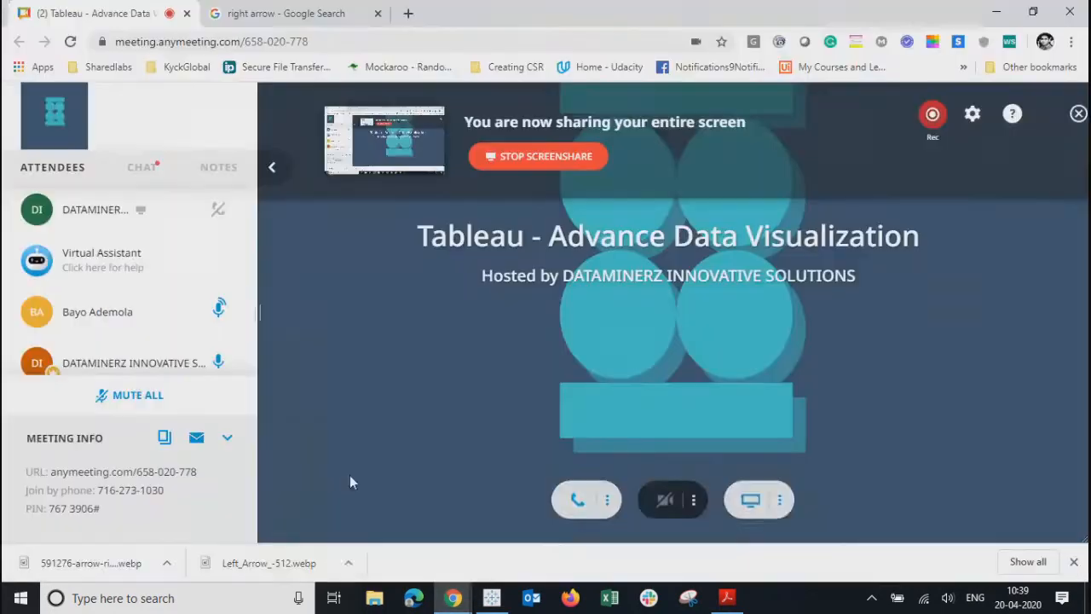
- Show the downloaded arrow files in the Desktop folder and preview Left_Arrow_-512.webp
click(348, 562)
click(379, 509)
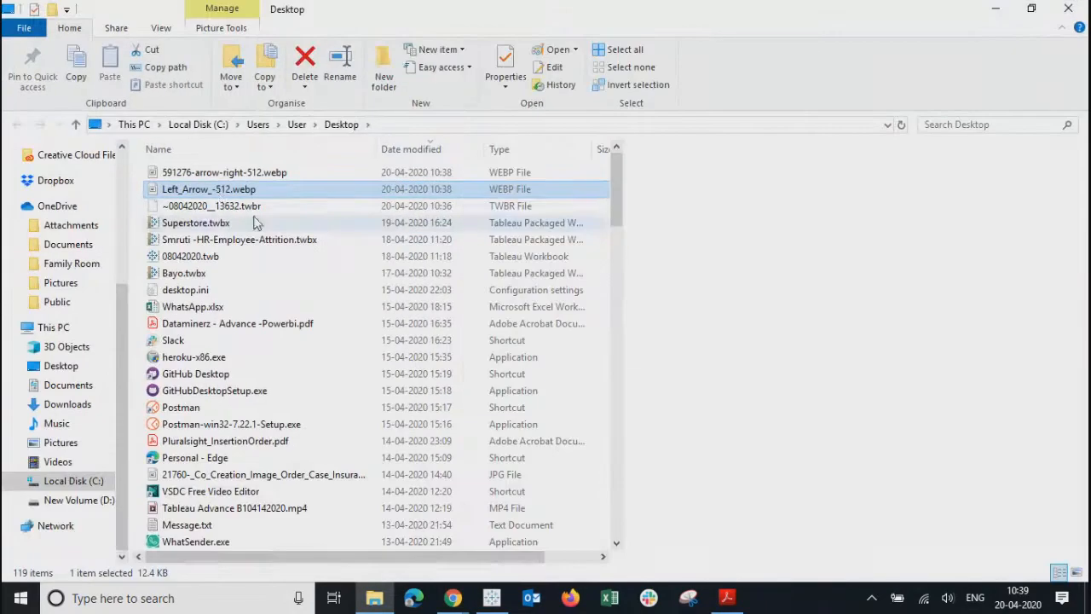
key(Up)
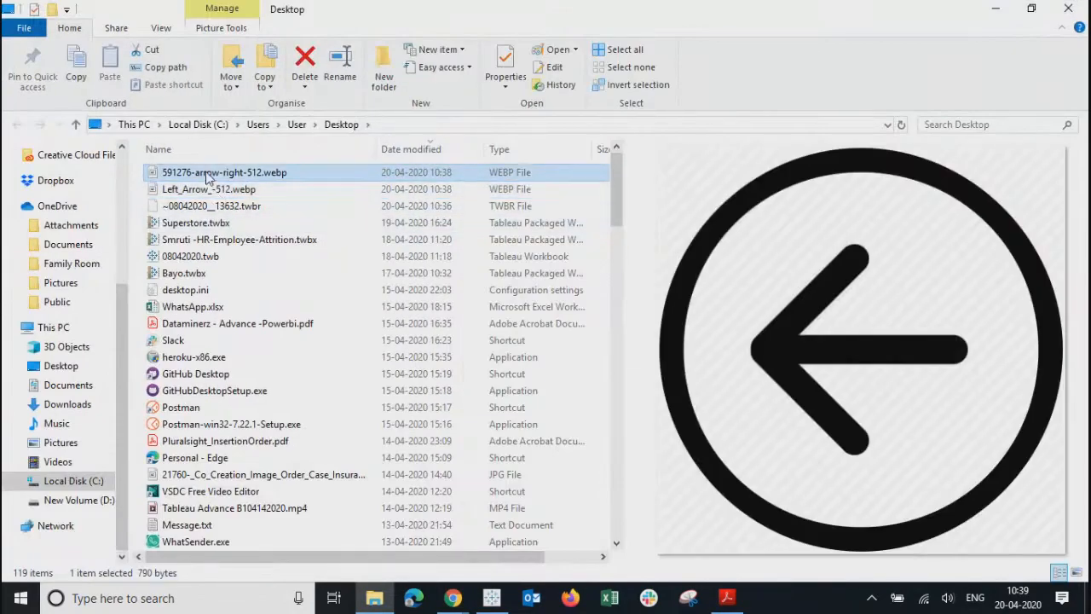
click(203, 196)
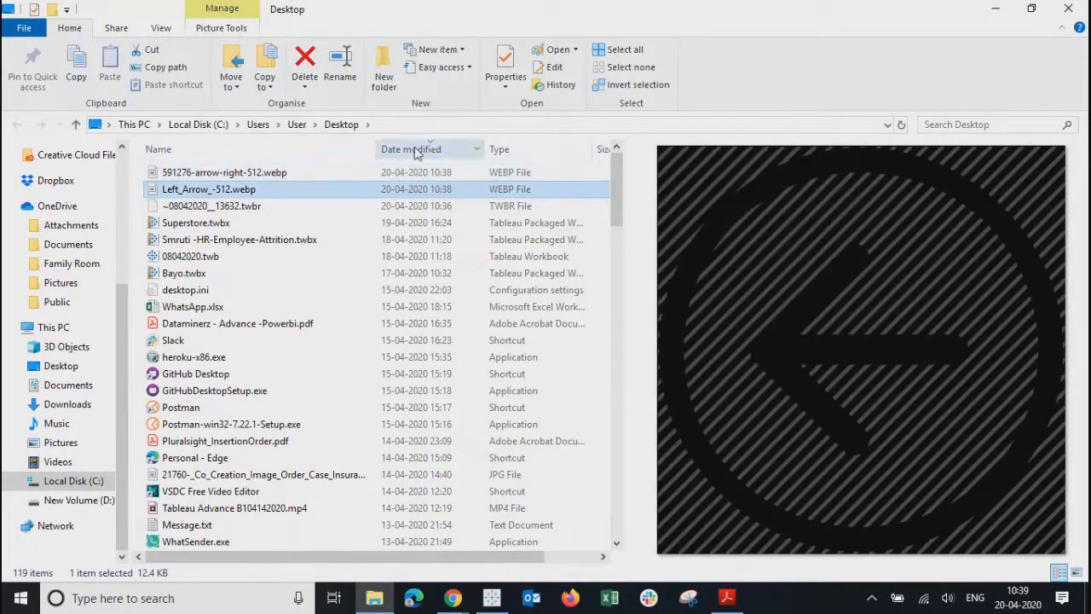
- Copy the Desktop folder path C:\Users\User\Desktop and return to Tableau's Open dialog
click(424, 123)
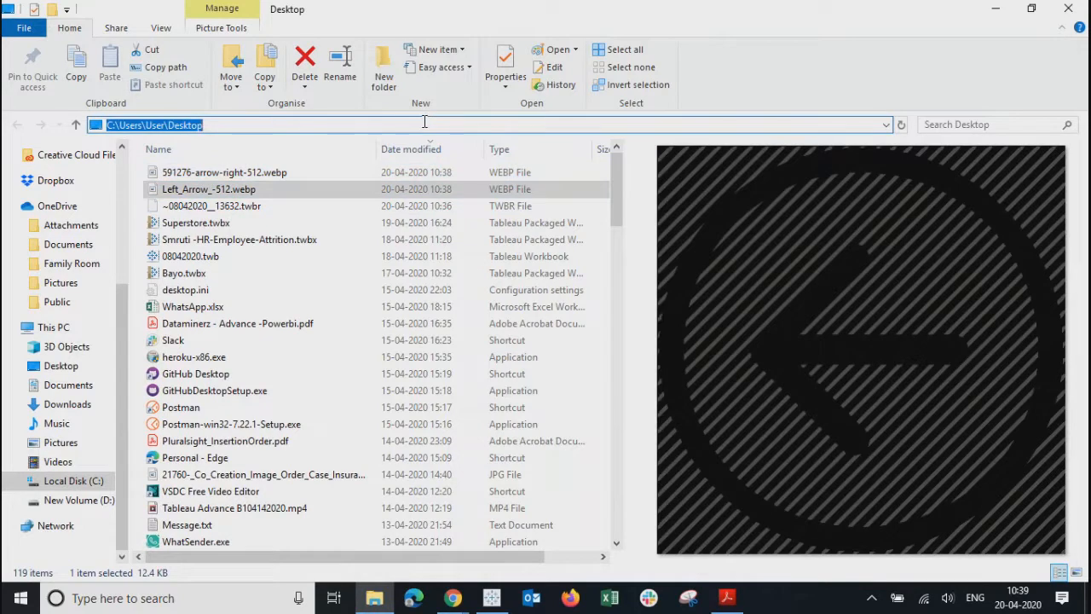
click(272, 172)
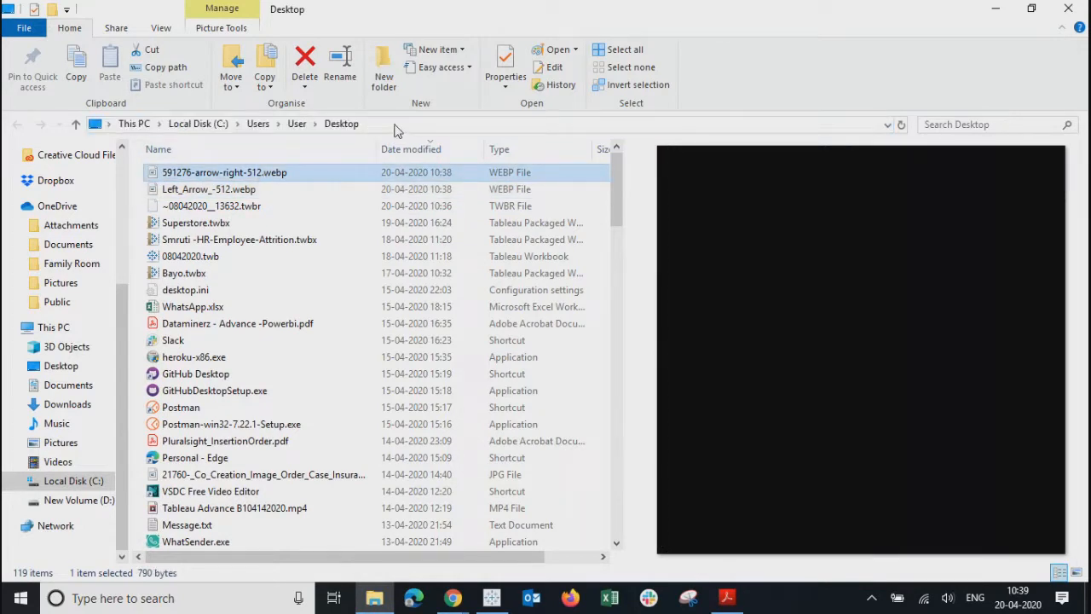
click(396, 125)
key(ctrl+c)
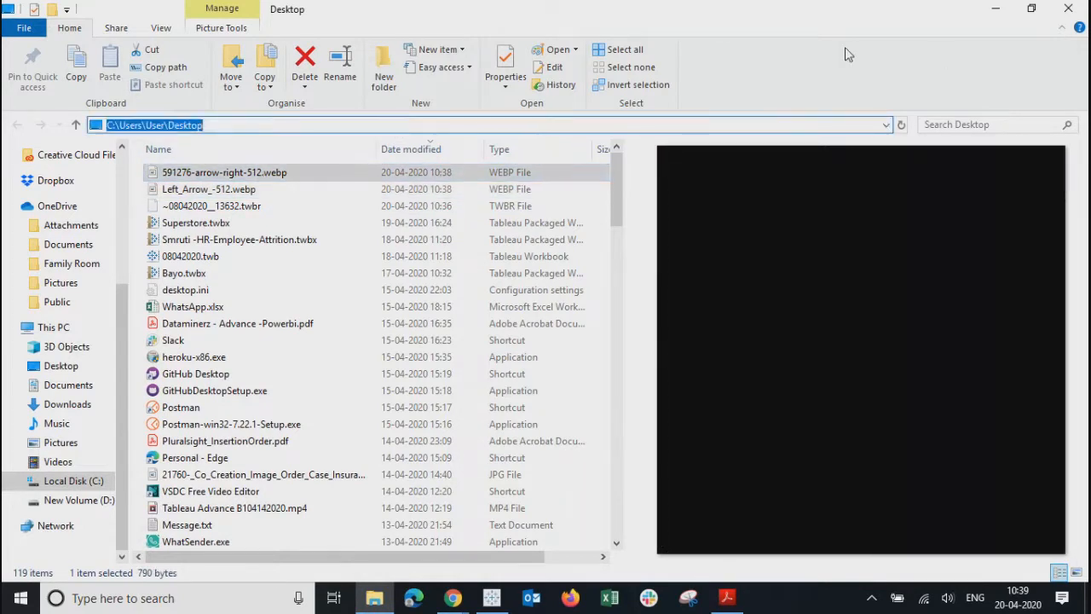
click(995, 8)
click(492, 597)
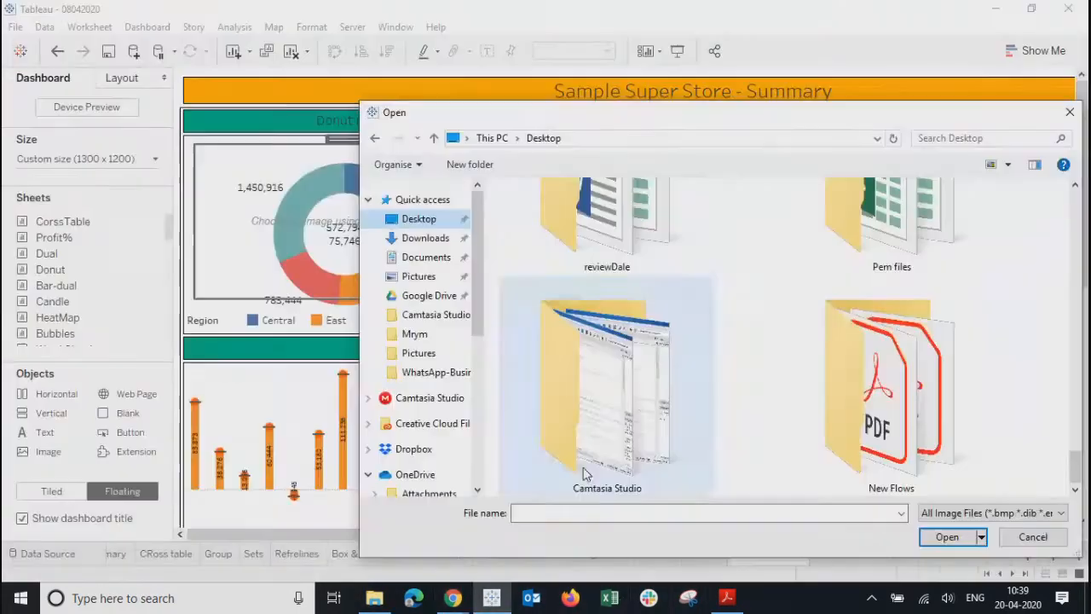
- Paste the Desktop folder path into the Open dialog's File name field
click(621, 513)
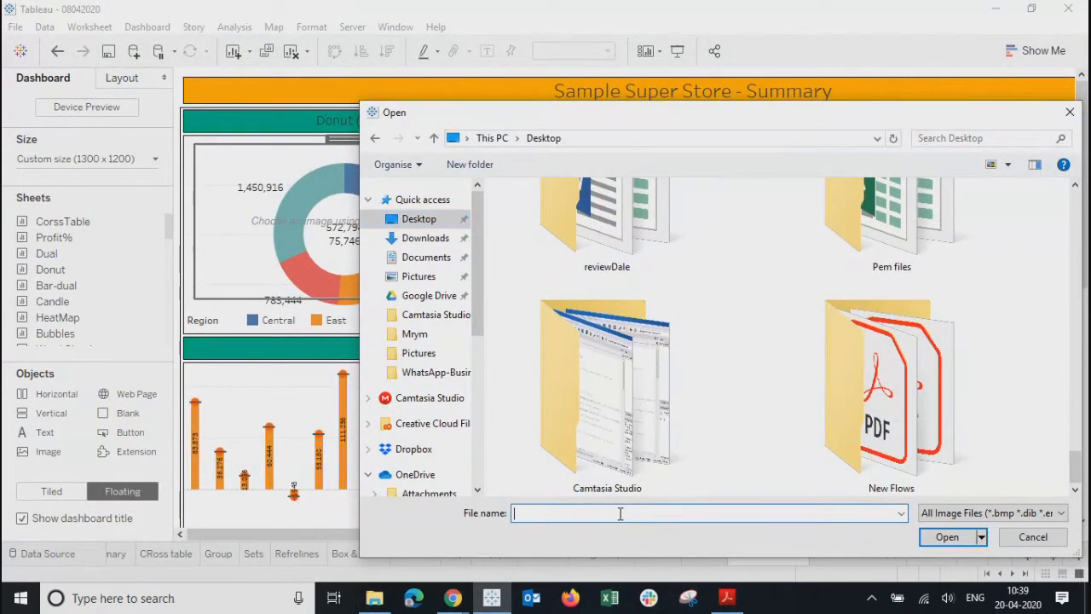
key(ctrl+v)
key(ctrl+a)
key(ctrl+c)
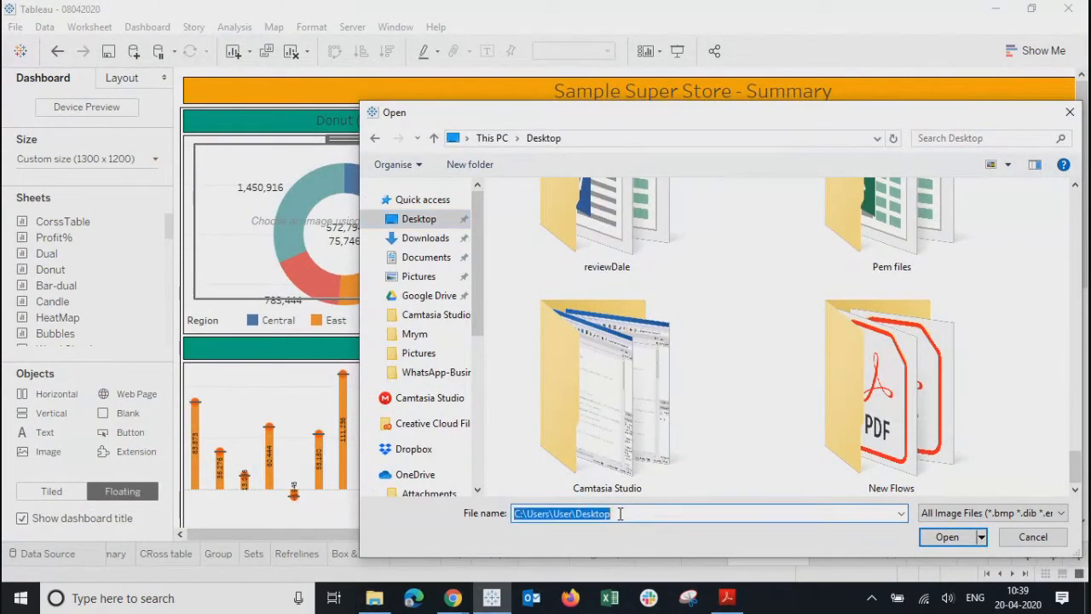
scroll(793, 341, up, 3)
scroll(800, 332, up, 3)
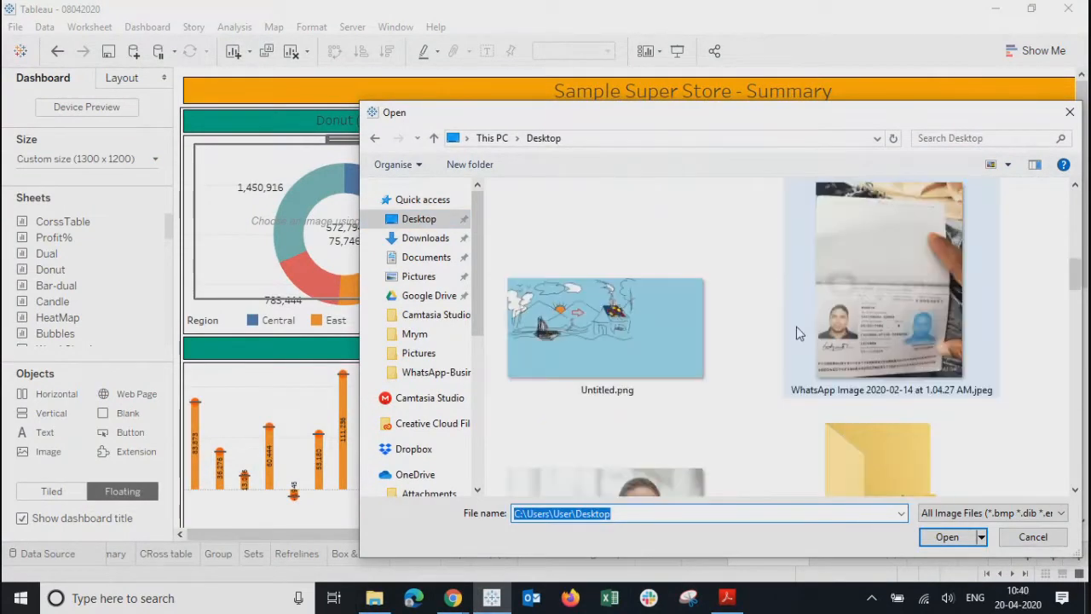
scroll(799, 332, up, 3)
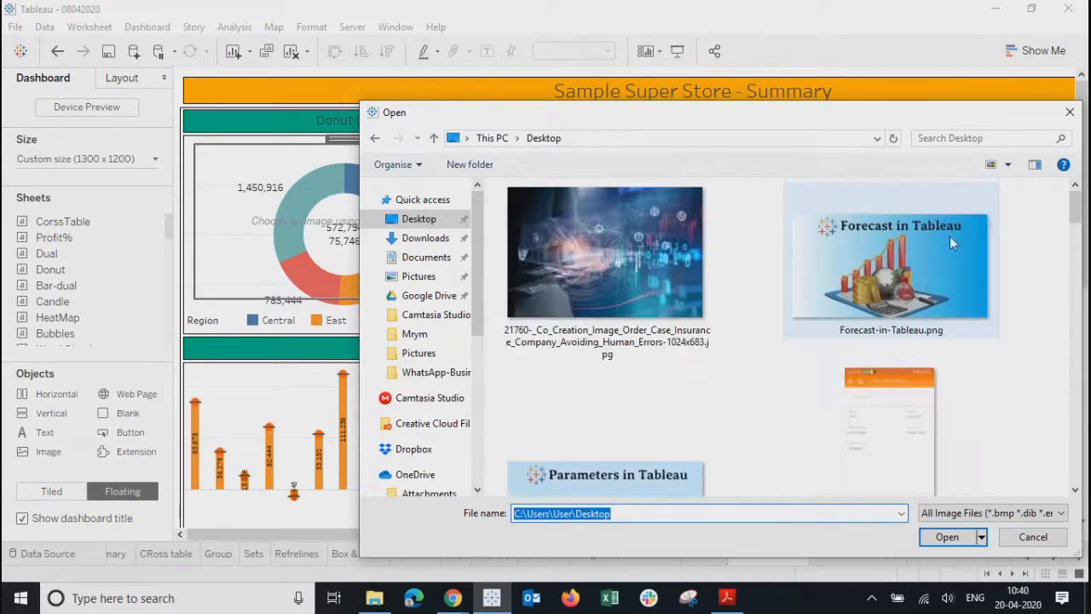
- Switch the file view to List and keep All Image Files as the type
click(1008, 163)
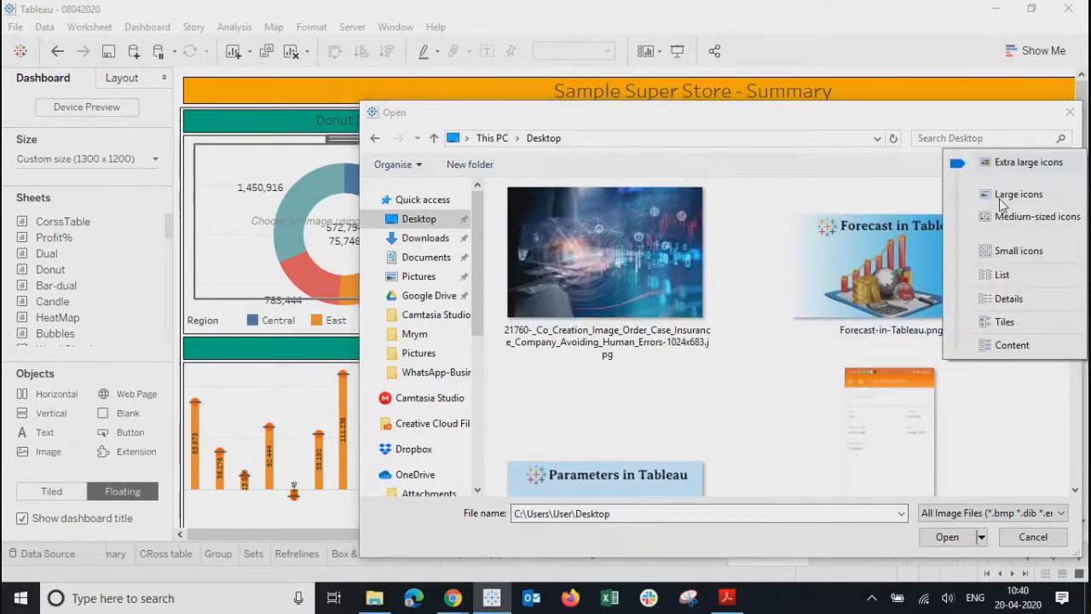
click(988, 275)
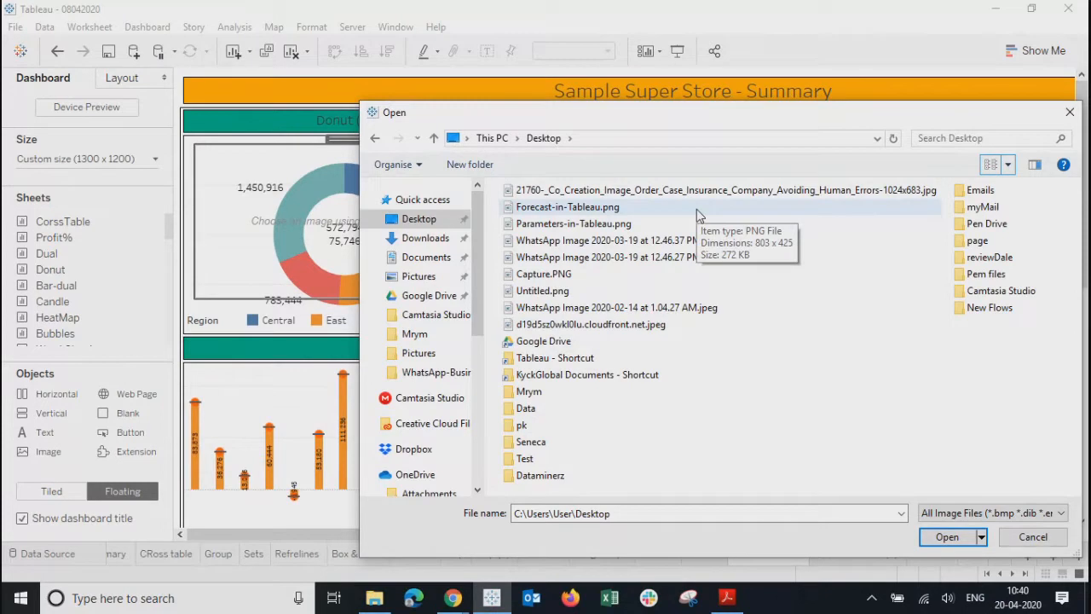
click(968, 513)
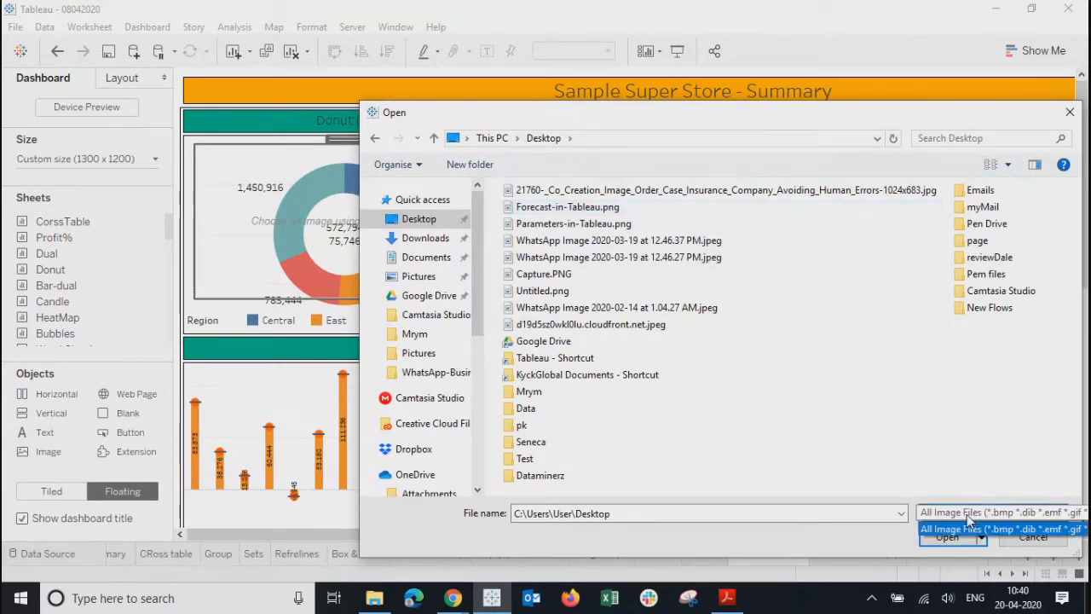
click(967, 514)
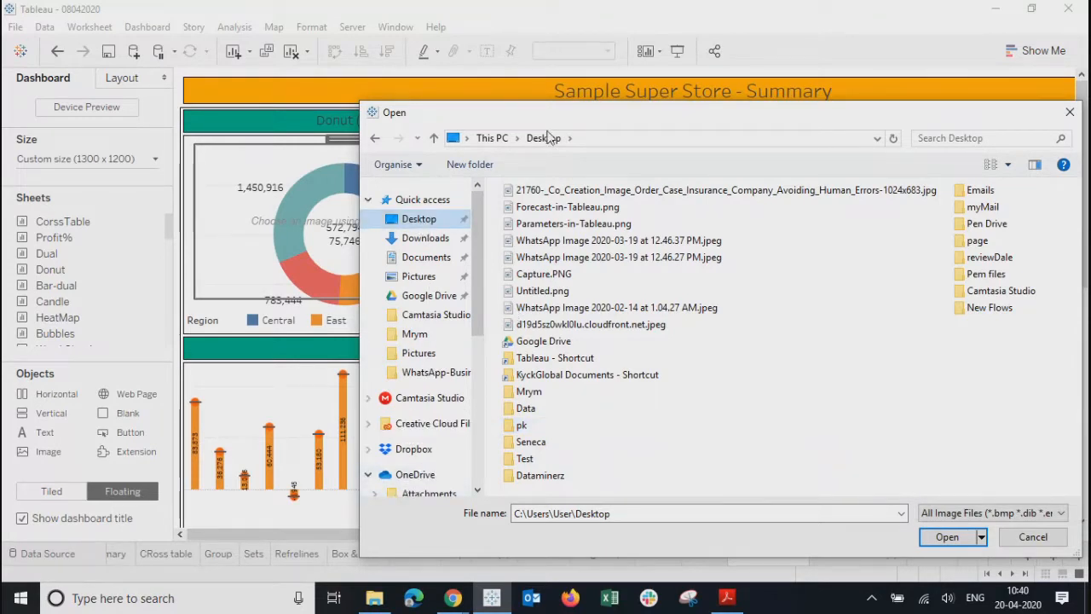
- Go to the Desktop path via the address bar, close the Open dialog, and select Left_Arrow_-512.webp in Explorer
click(628, 139)
key(ctrl+v)
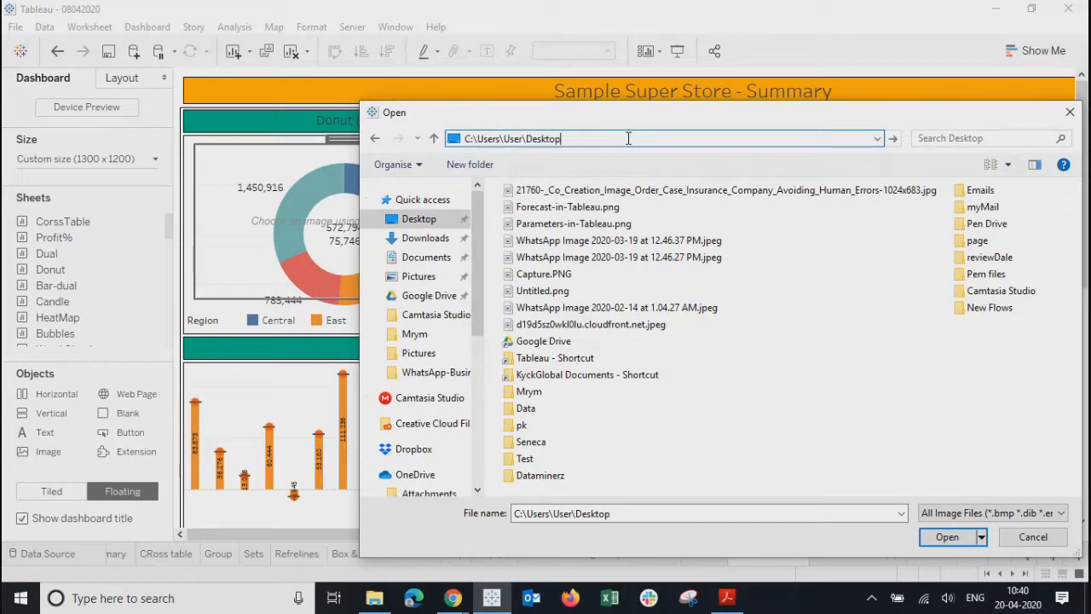
key(Return)
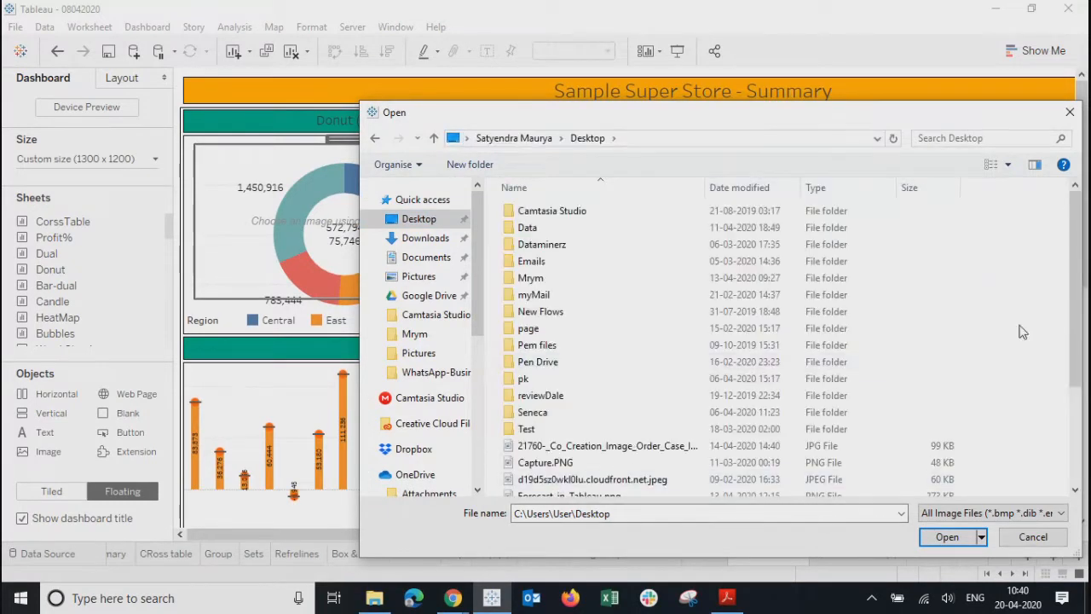
drag(1080, 309, 1085, 388)
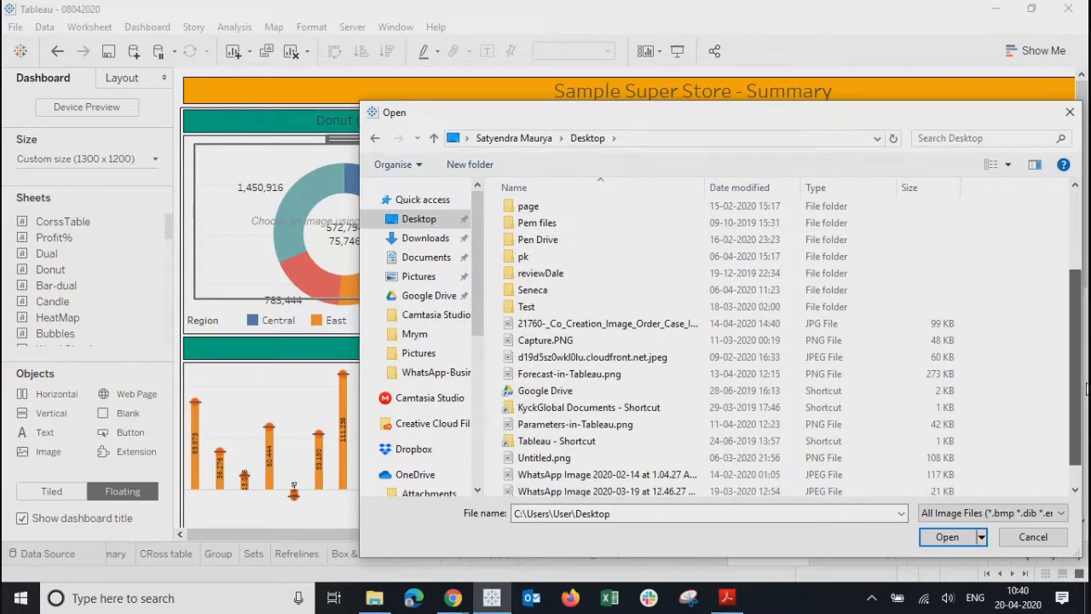
scroll(620, 347, down, 1)
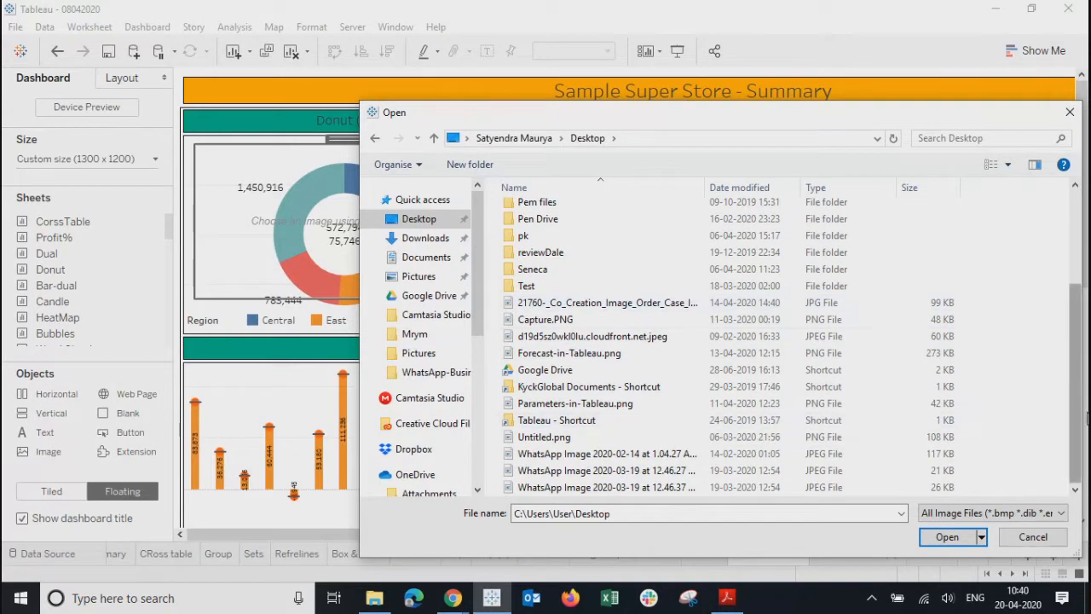
drag(1075, 418, 1075, 324)
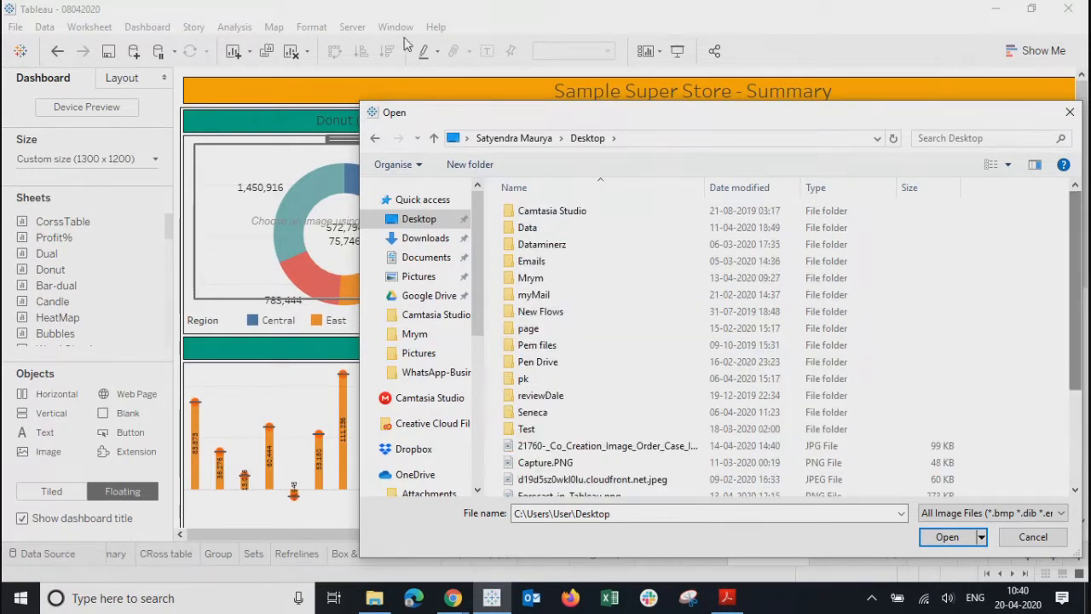
click(1070, 111)
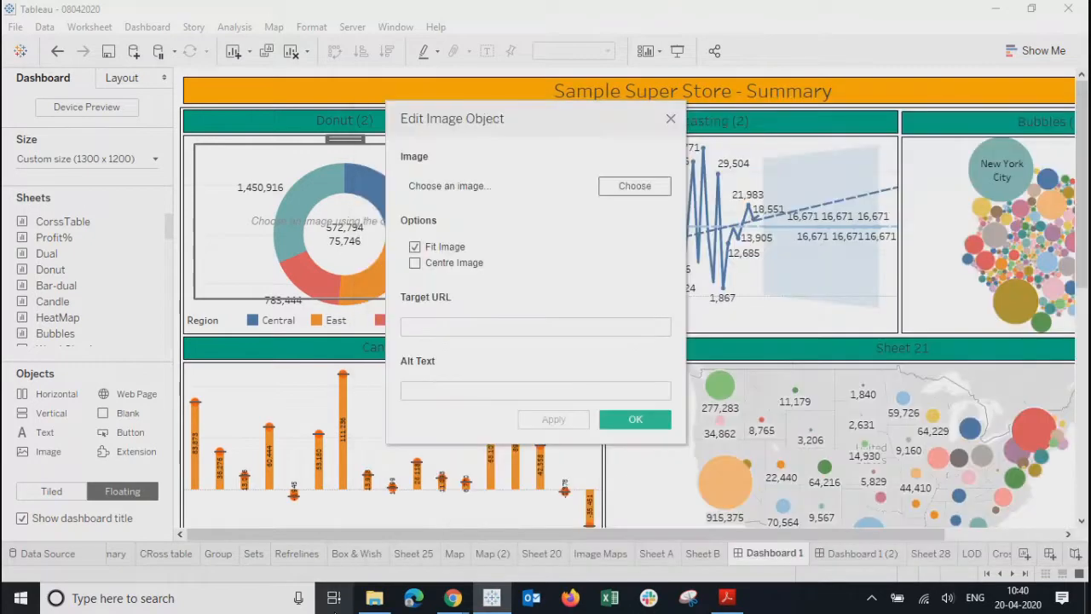
click(373, 600)
ctrl+click(214, 185)
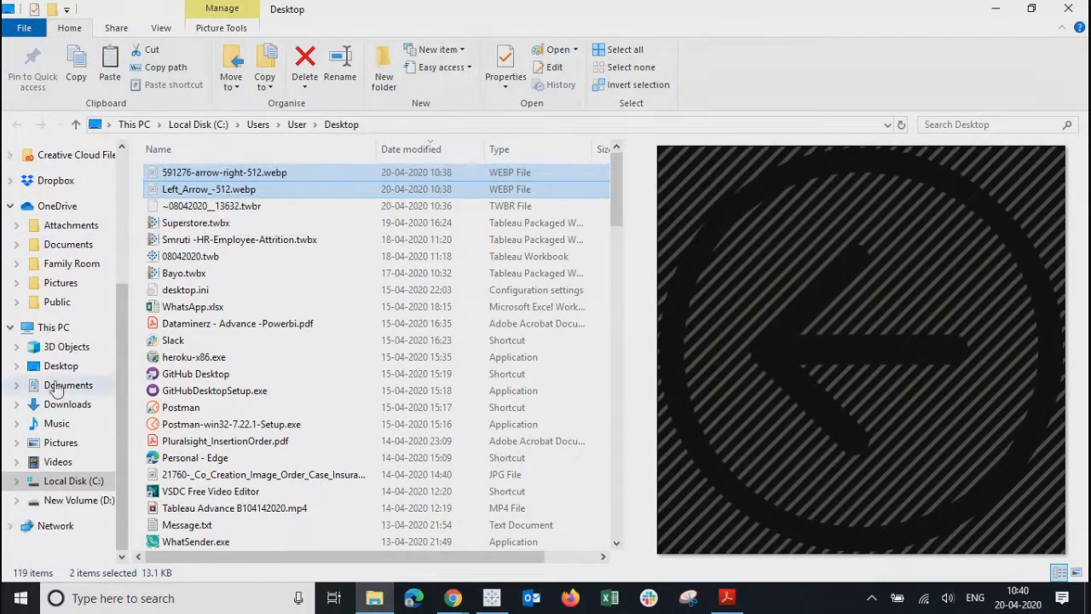
- Paste Left_Arrow_-512.webp and 591276-arrow-right-512.webp into OneDrive Pictures and minimize Explorer
scroll(46, 383, up, 5)
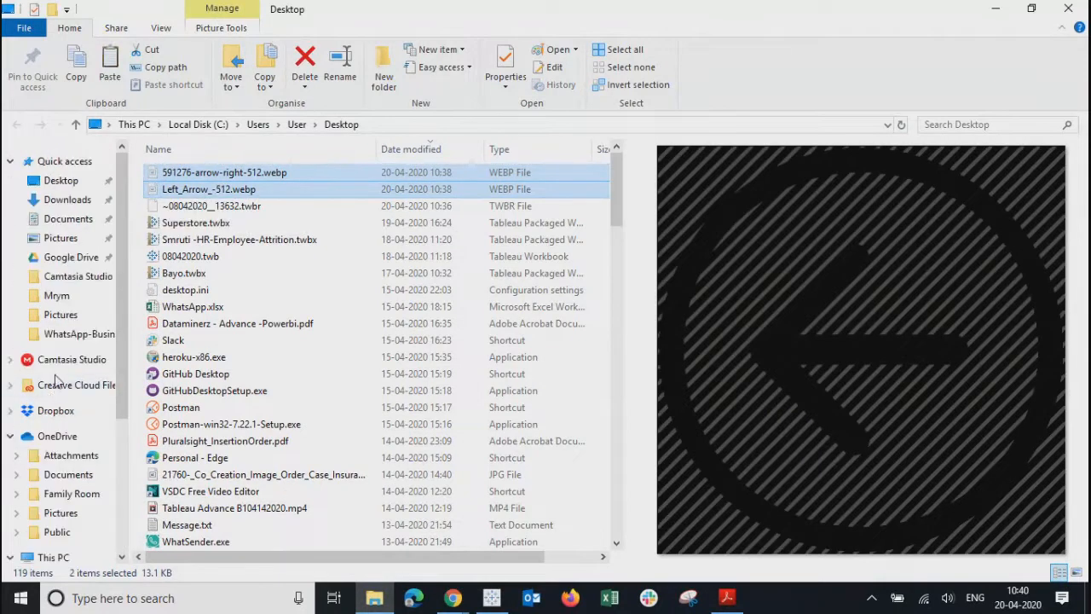
click(59, 514)
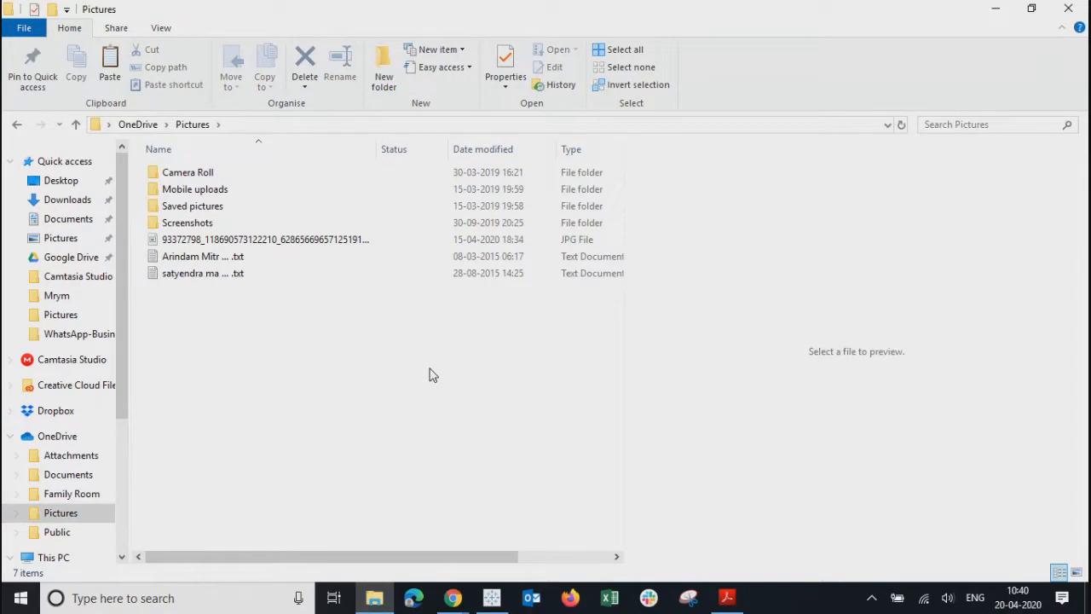
key(ctrl+v)
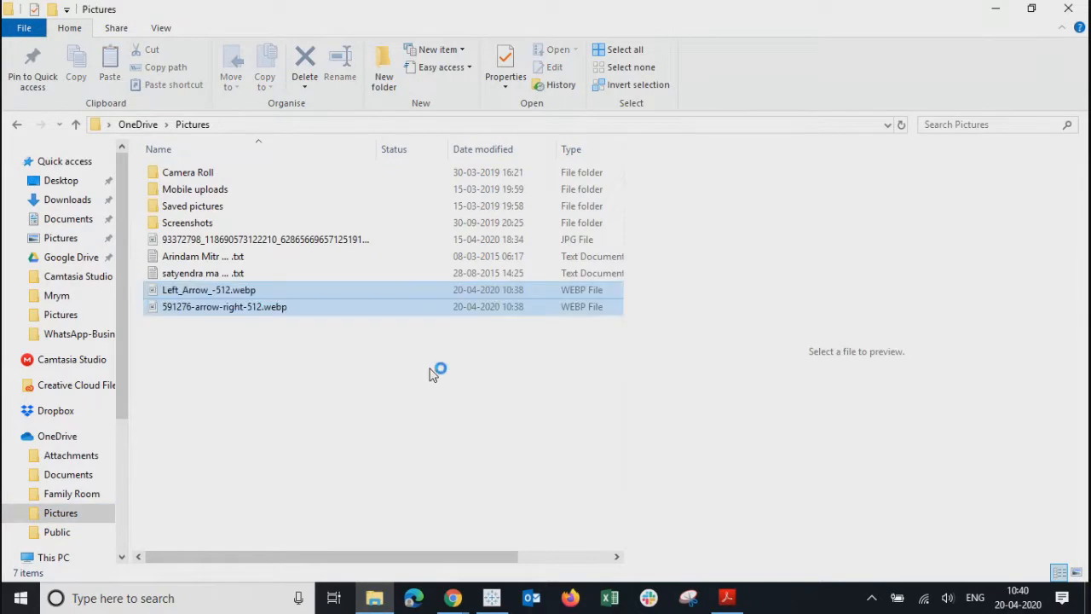
click(994, 9)
- Browse the image chooser to OneDrive Pictures, which lists only a JPG, then return to Explorer
click(632, 187)
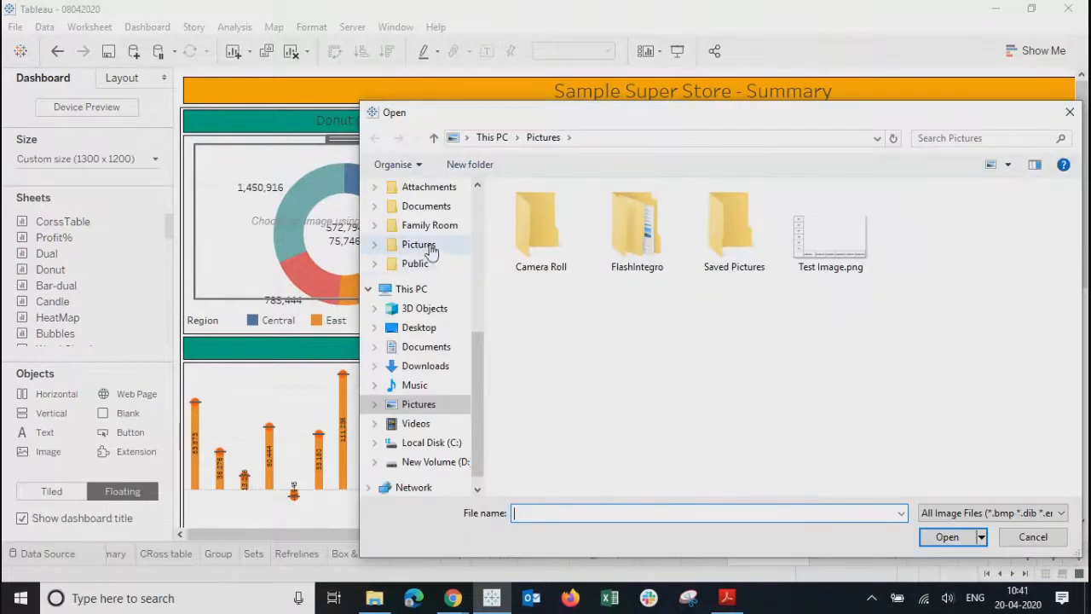
click(423, 247)
click(575, 280)
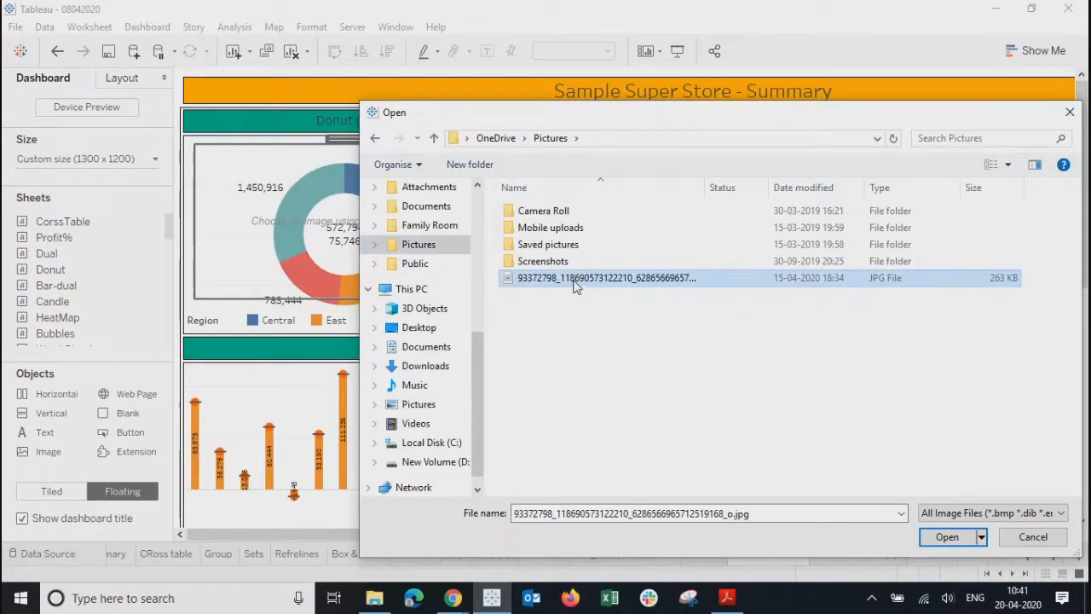
drag(997, 123, 937, 116)
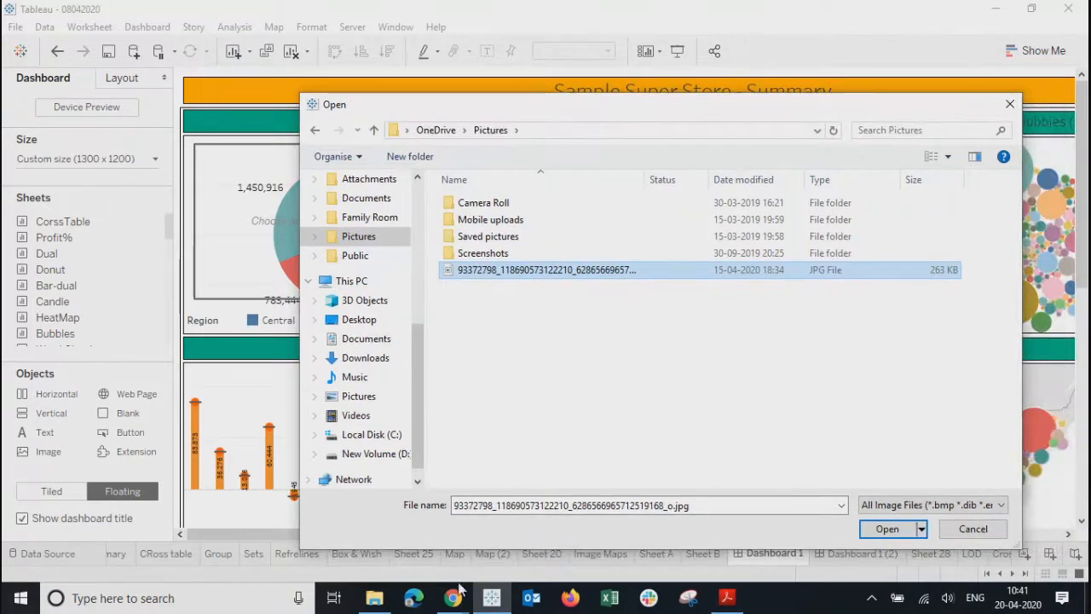
click(376, 600)
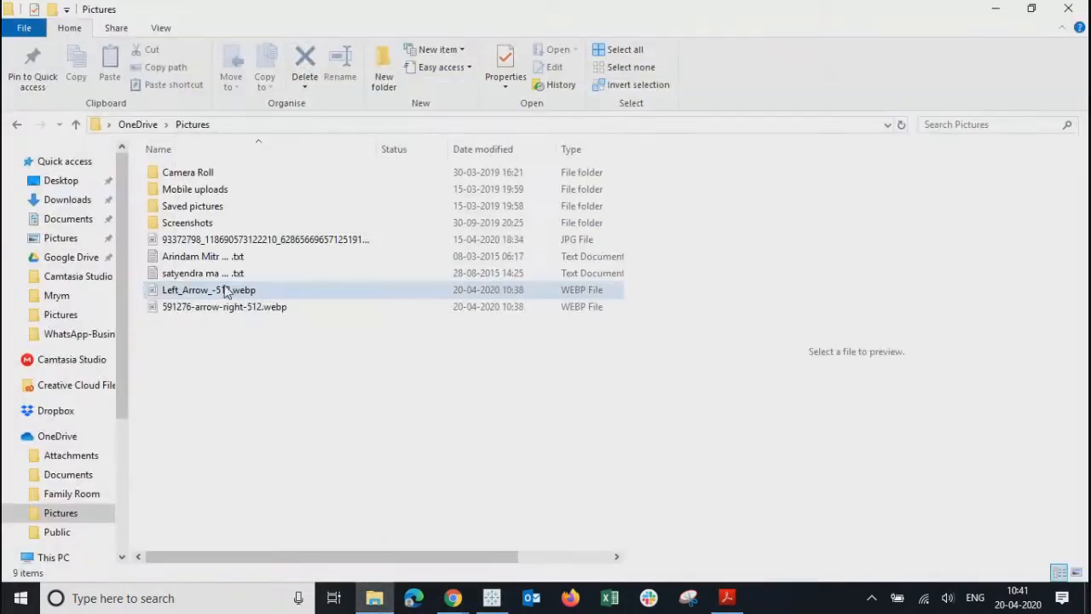
- Rename Left_Arrow_-512.webp to Left_Arrow_-512.jpg, confirming the extension change
click(223, 294)
right_click(223, 294)
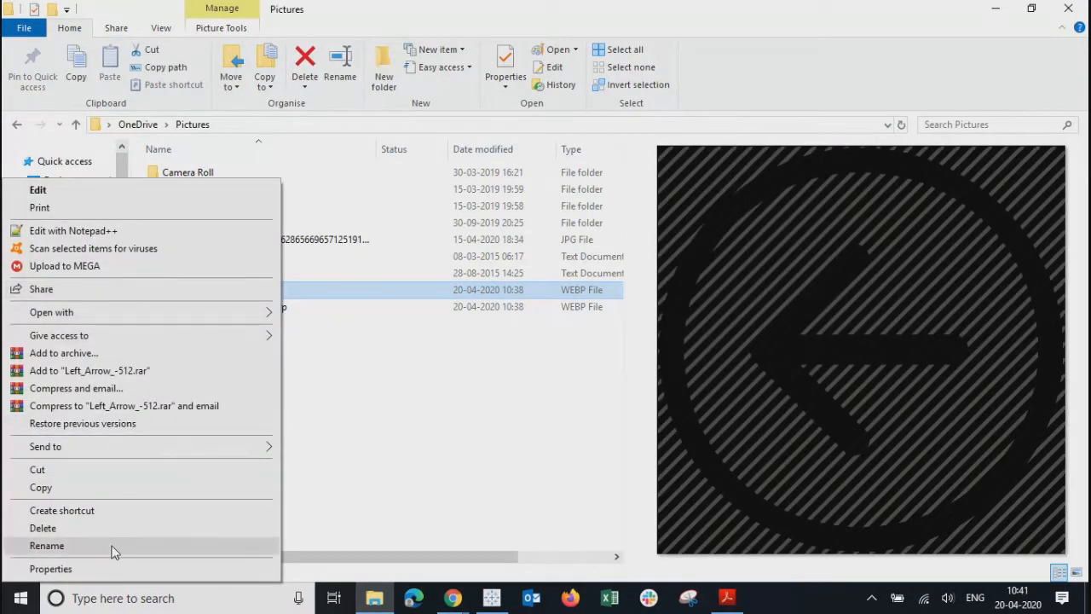
click(52, 546)
key(Right)
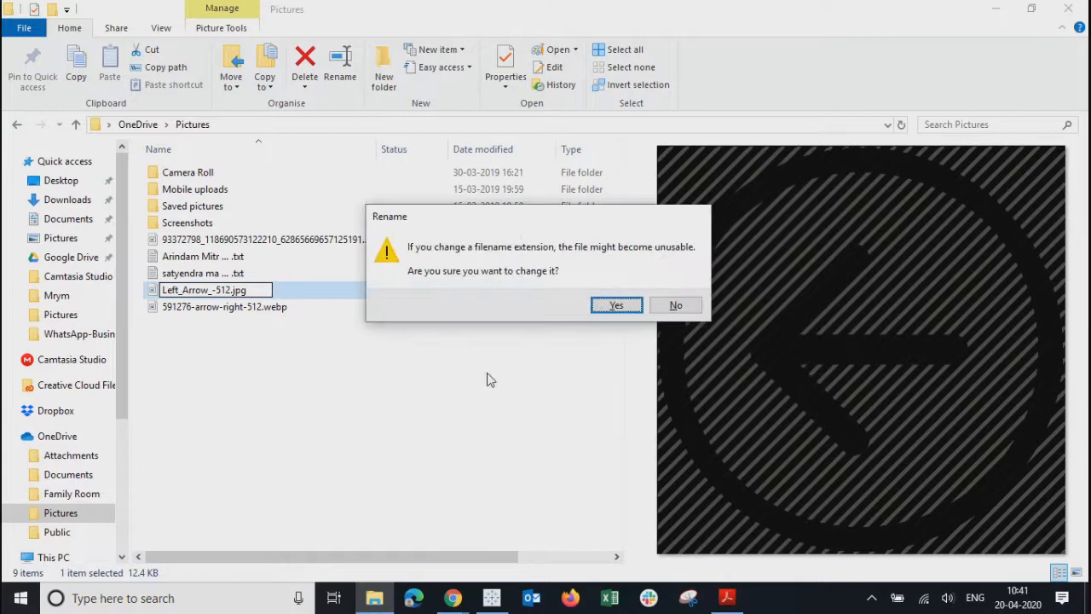
click(595, 306)
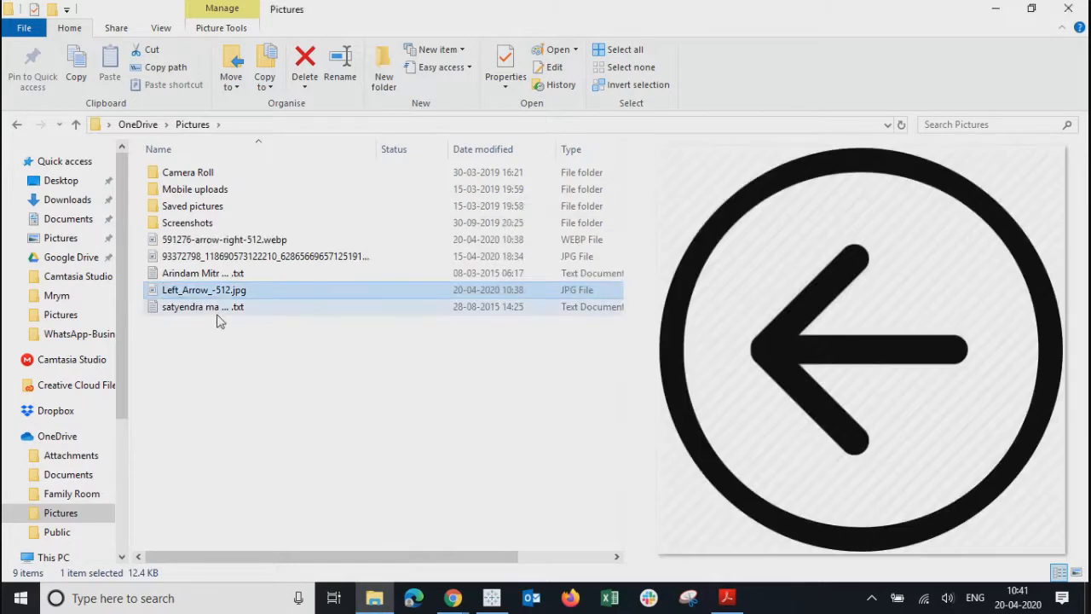
click(217, 309)
right_click(218, 312)
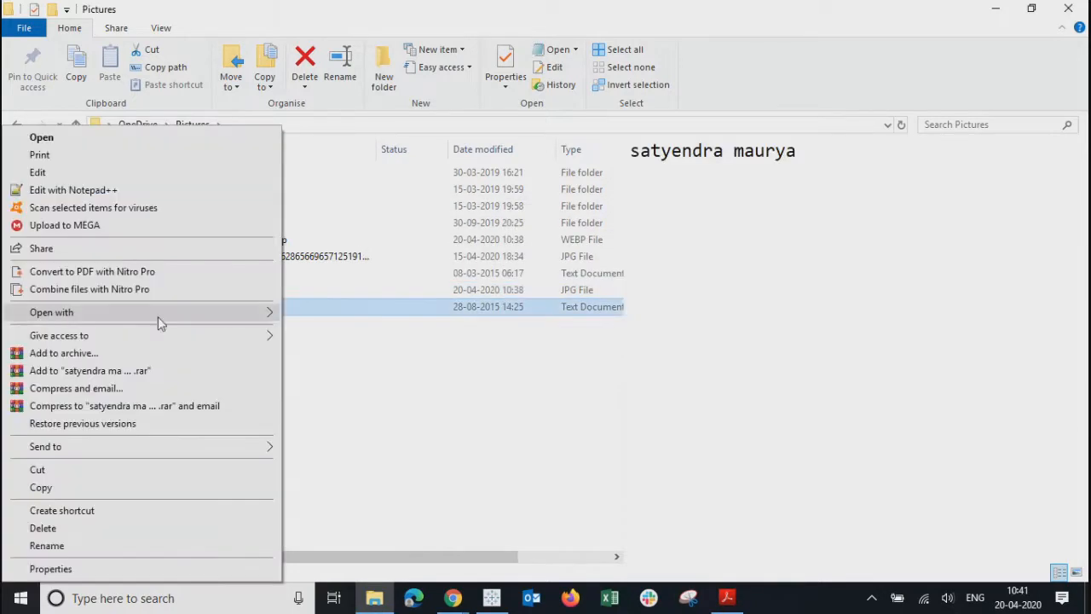
click(46, 545)
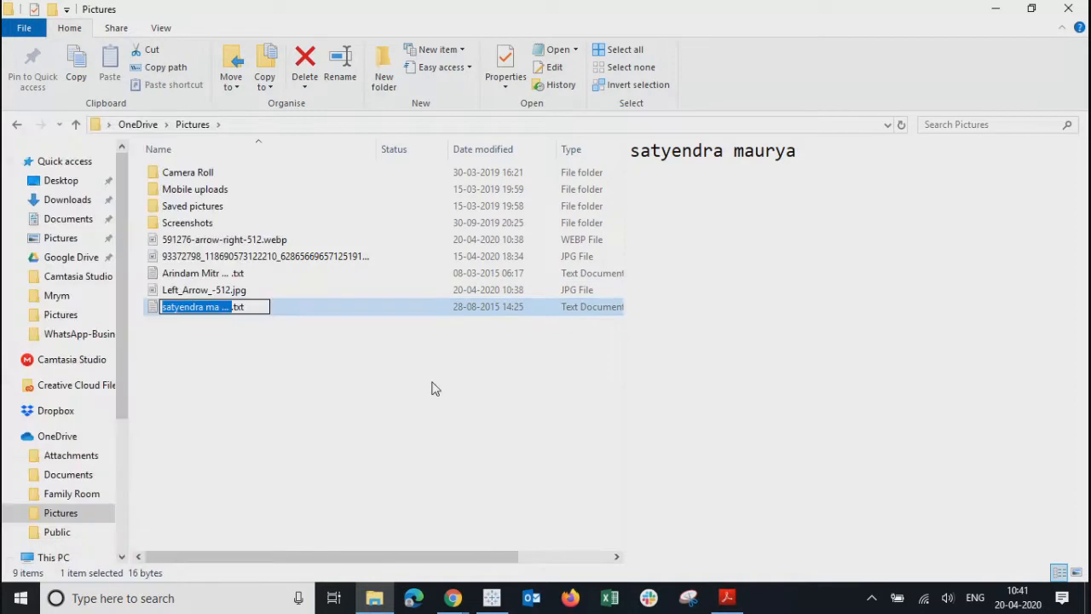
key(Return)
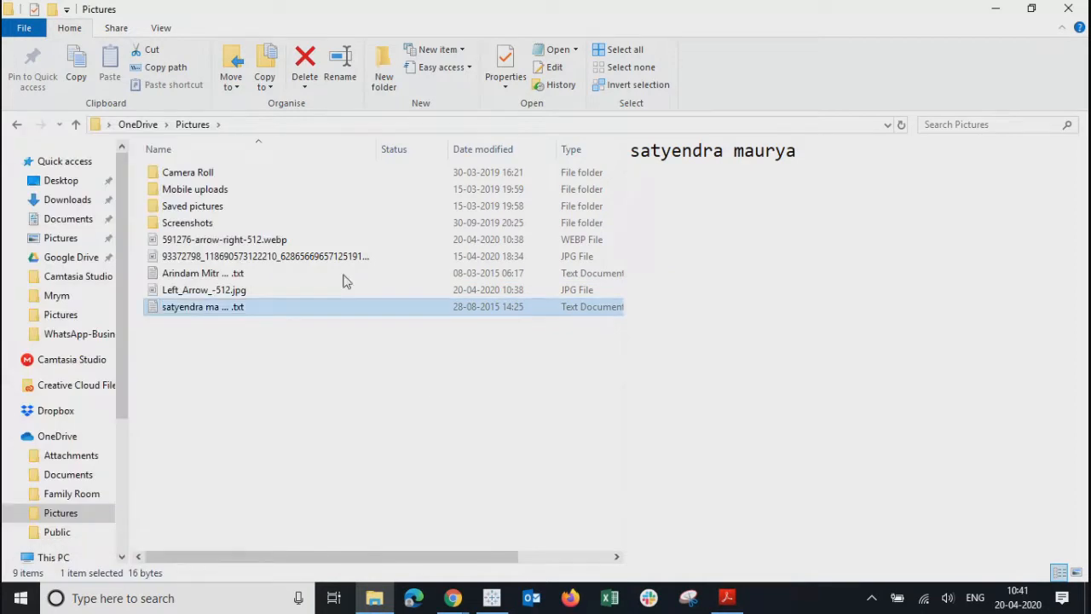
- Rename 591276-arrow-right-512.webp to 591276-arrow-right-512.jpg and minimize Explorer
click(184, 246)
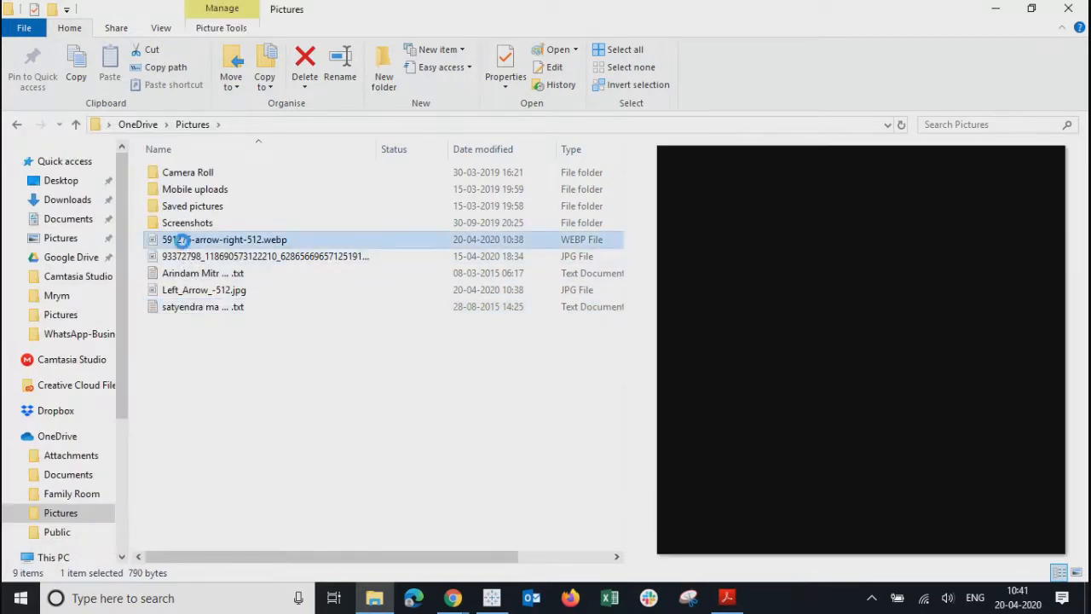
right_click(183, 245)
click(105, 541)
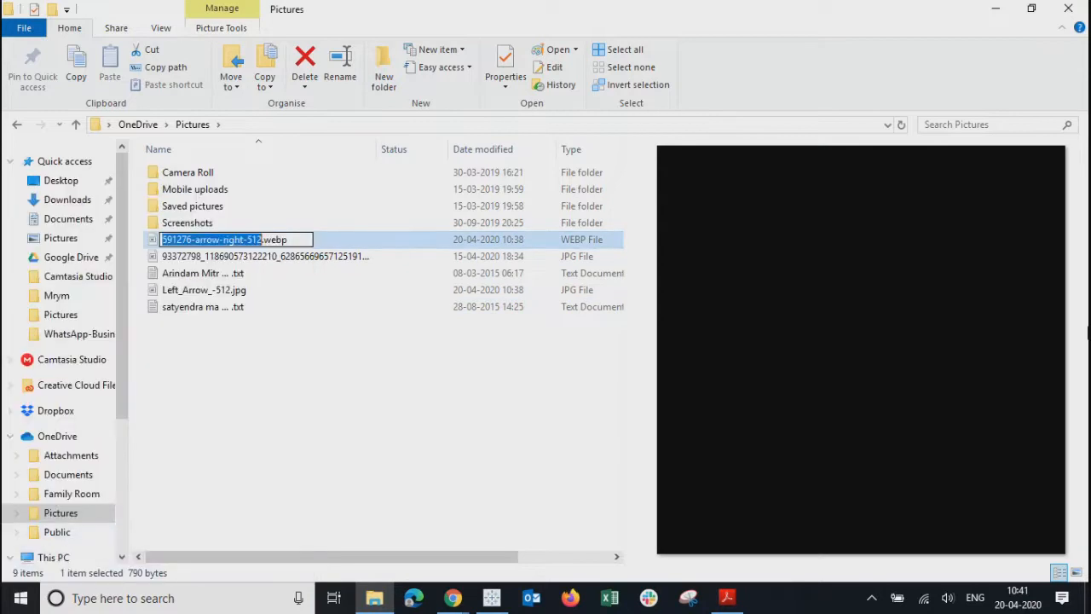
key(End)
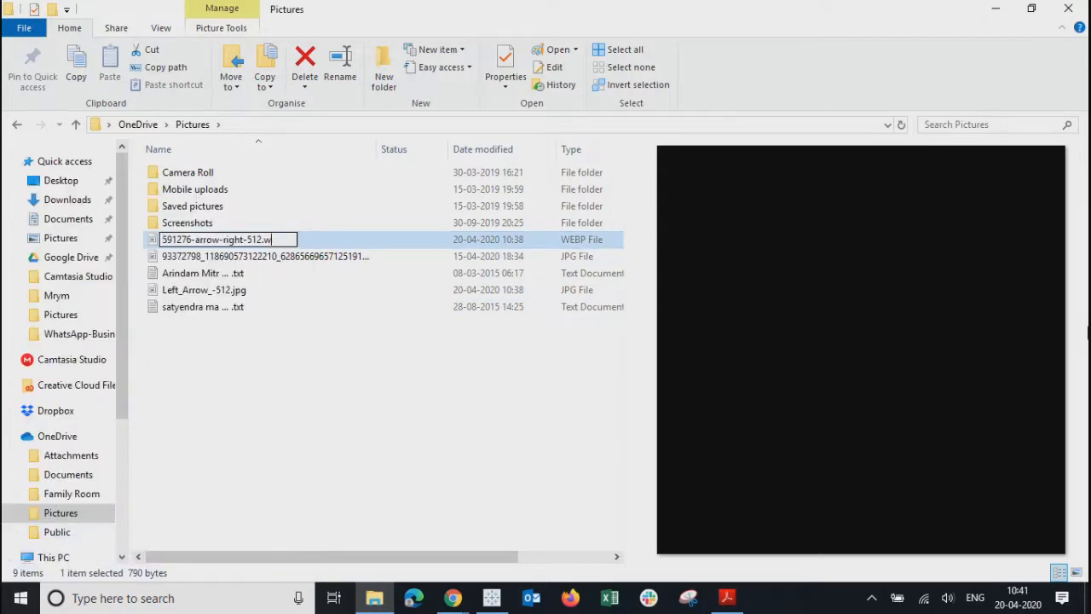
text(jpg)
key(Return)
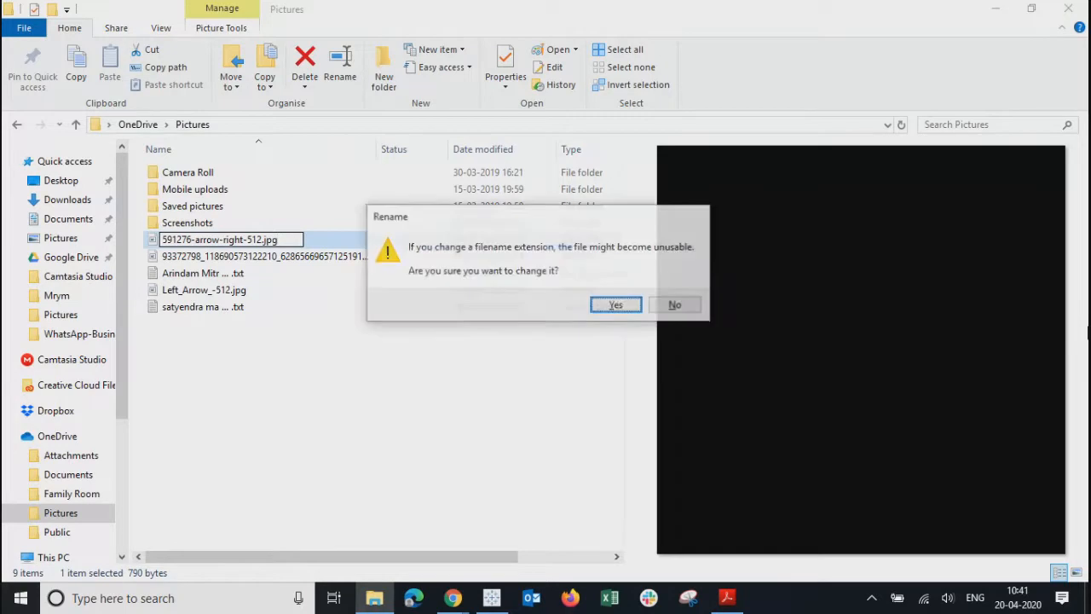
click(623, 306)
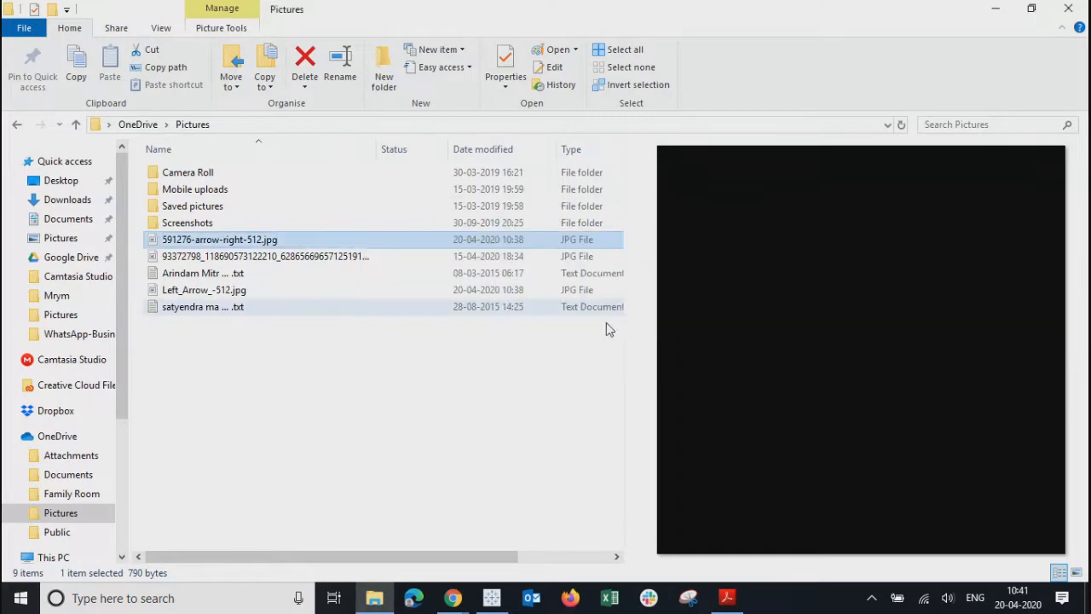
click(503, 399)
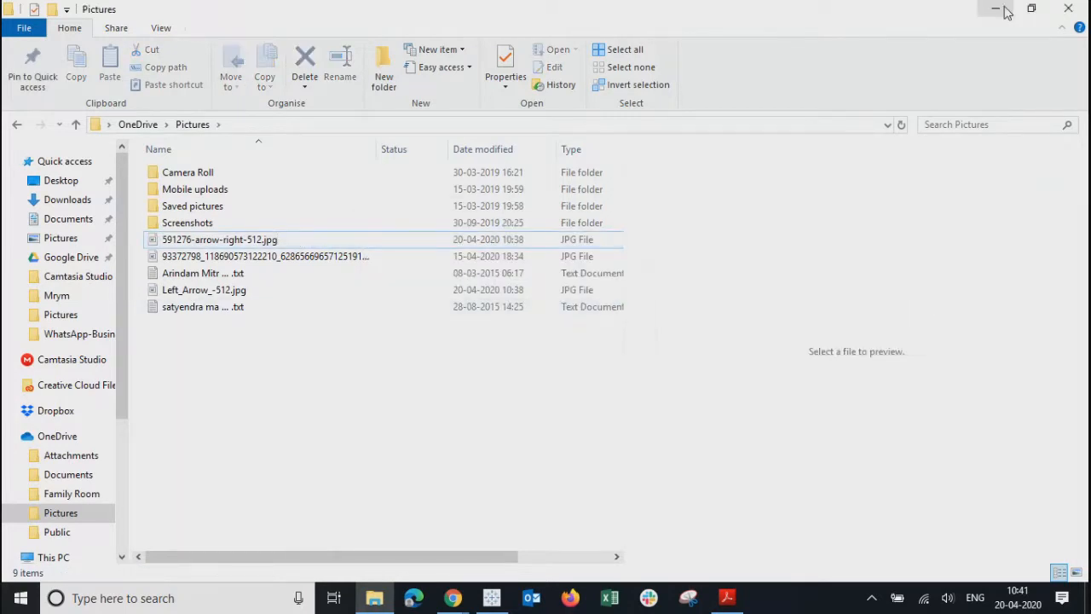
click(1004, 12)
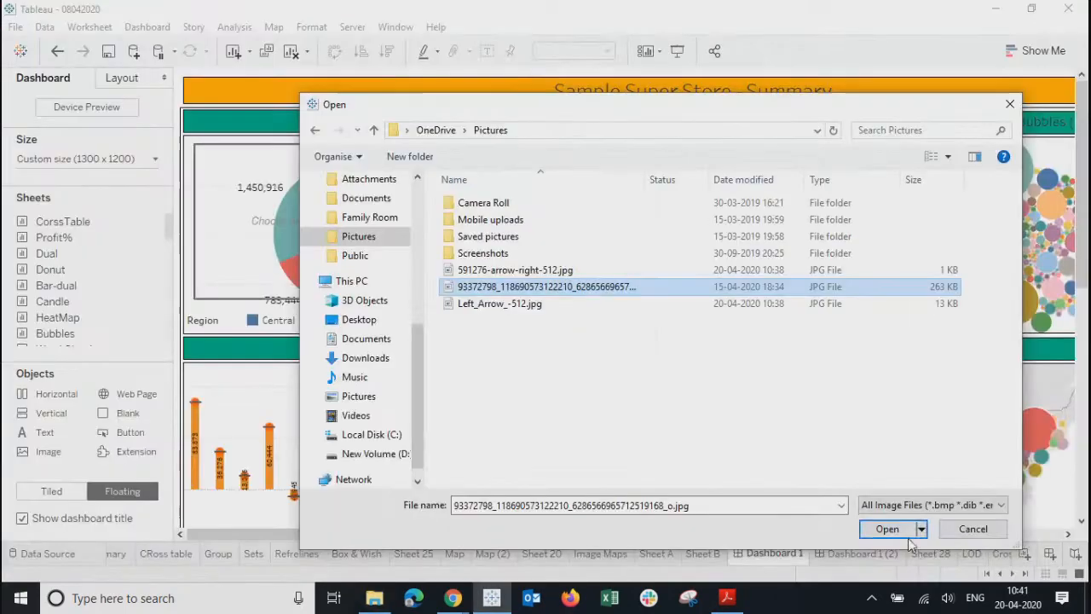
- Set Left_Arrow_-512.jpg as the image object's picture and shrink it to a small box atop the Donut
click(480, 309)
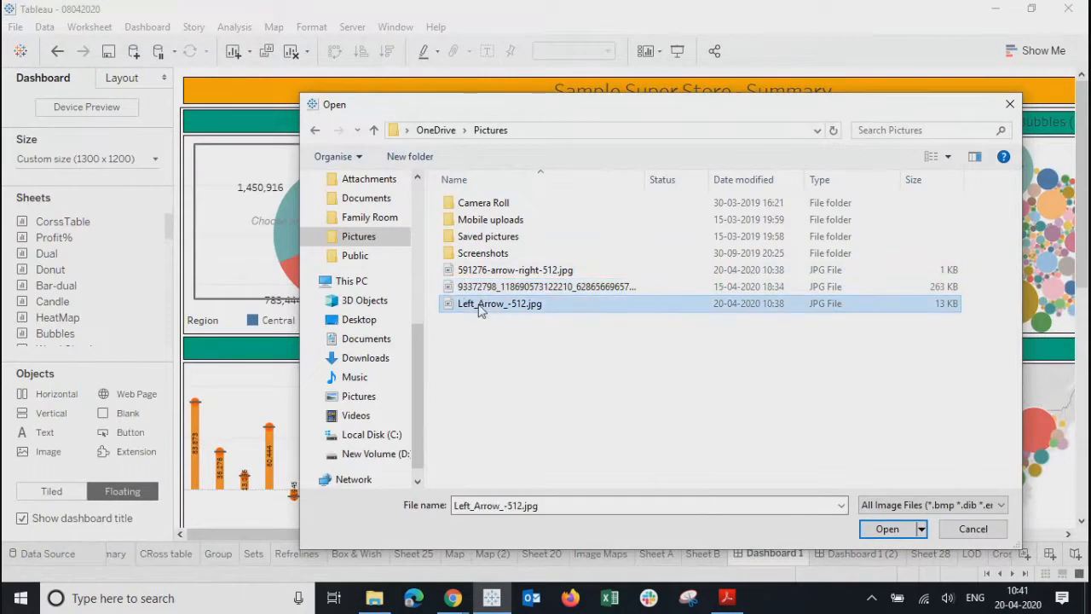
click(886, 529)
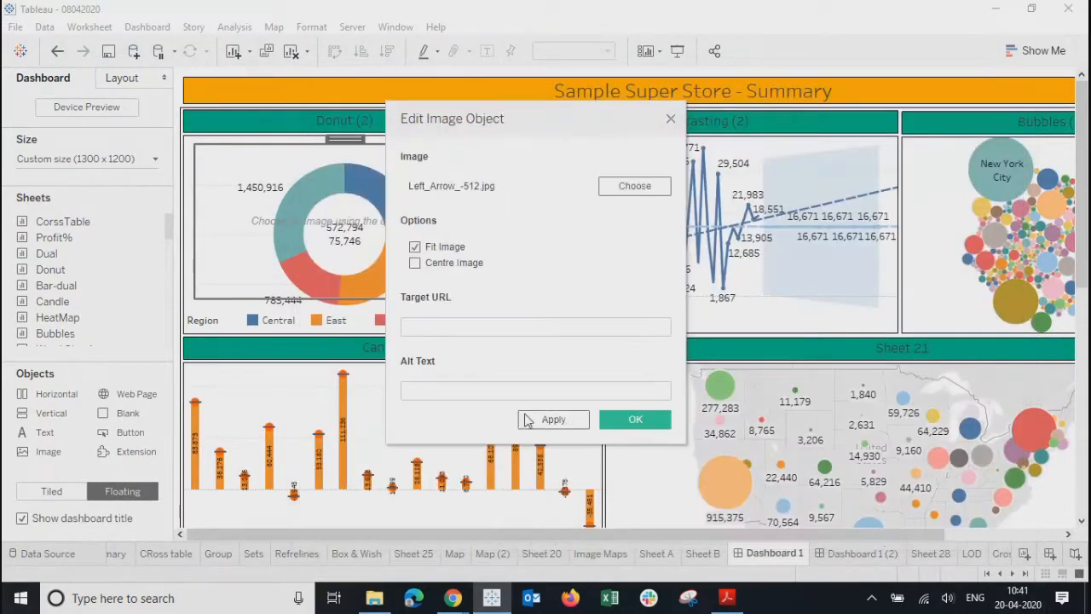
click(451, 326)
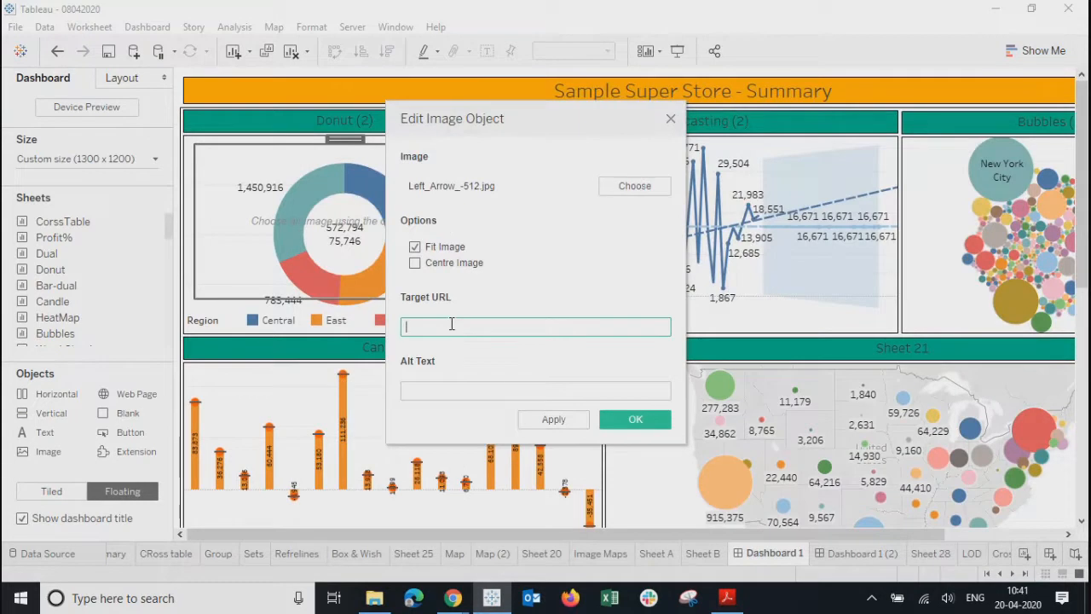
click(453, 393)
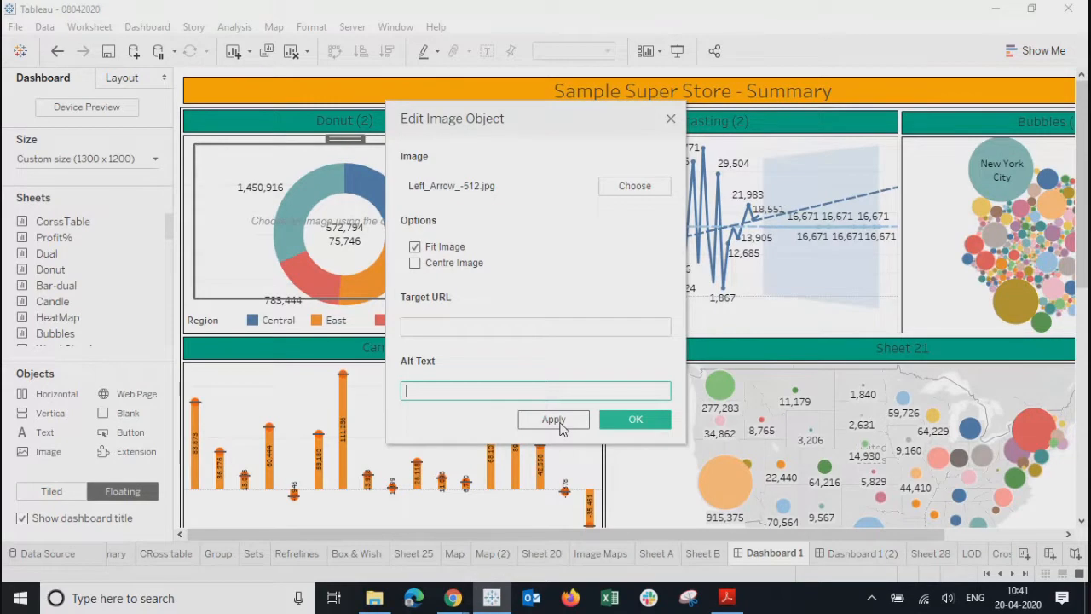
click(554, 420)
click(636, 420)
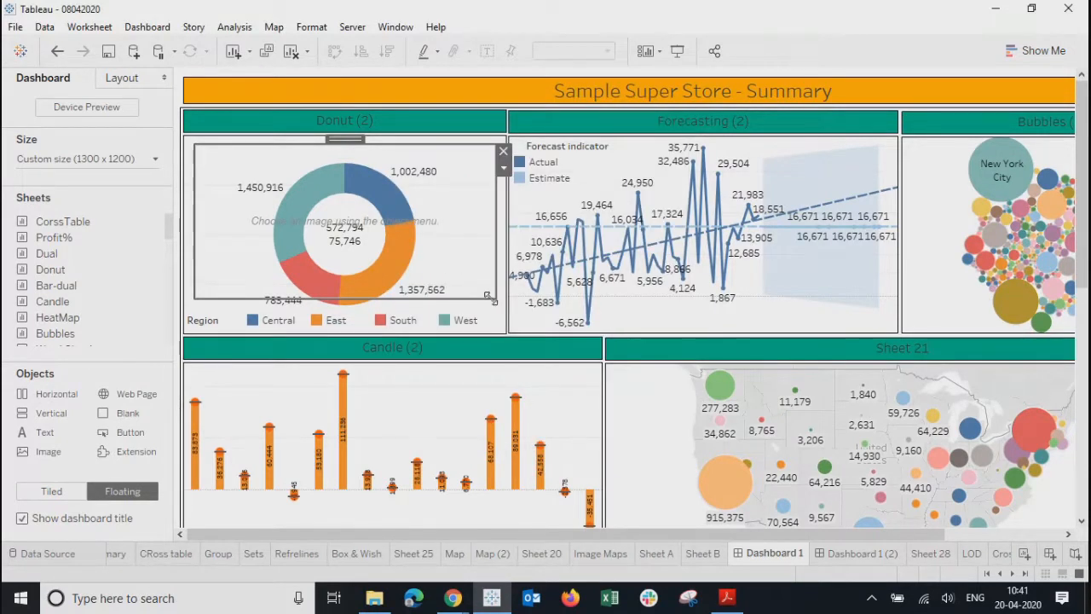
drag(496, 298, 270, 176)
click(277, 167)
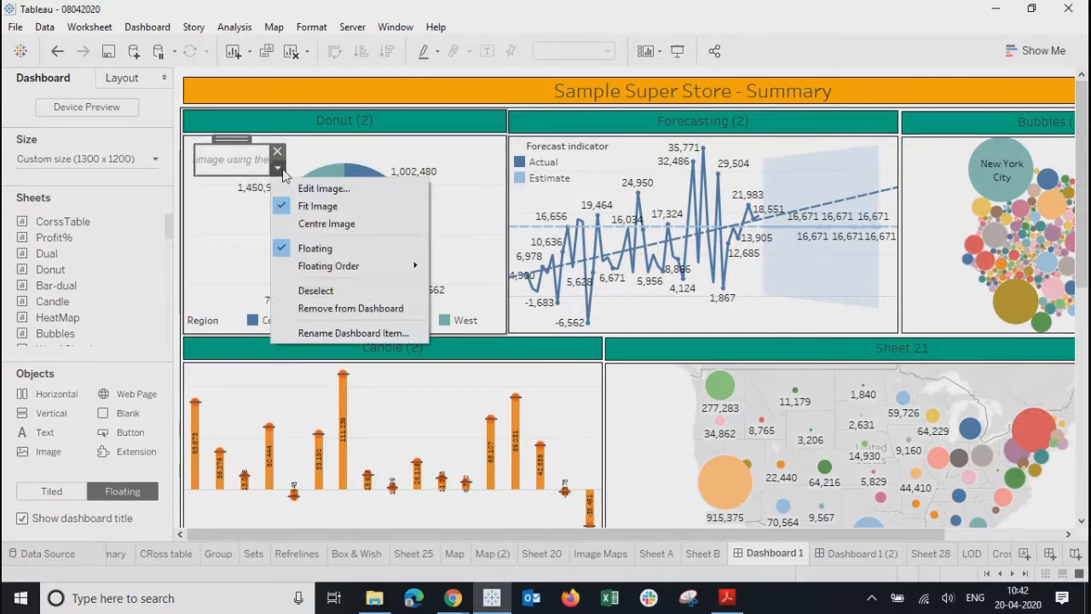
- Swap the image object's picture to 591276-arrow-right-512.jpg with target URL 'abs'
click(328, 189)
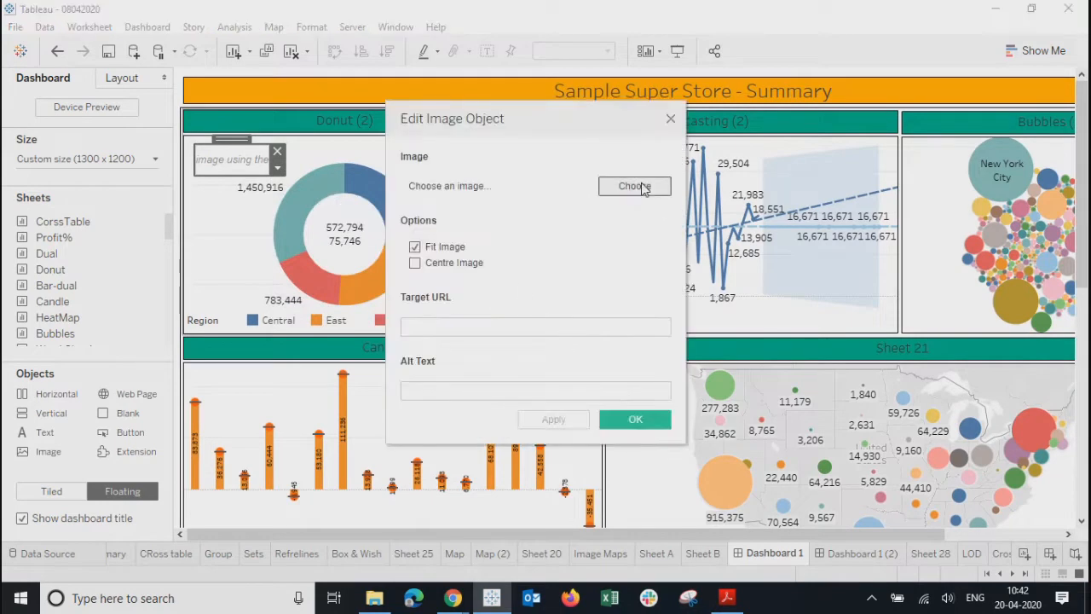
click(634, 186)
click(518, 271)
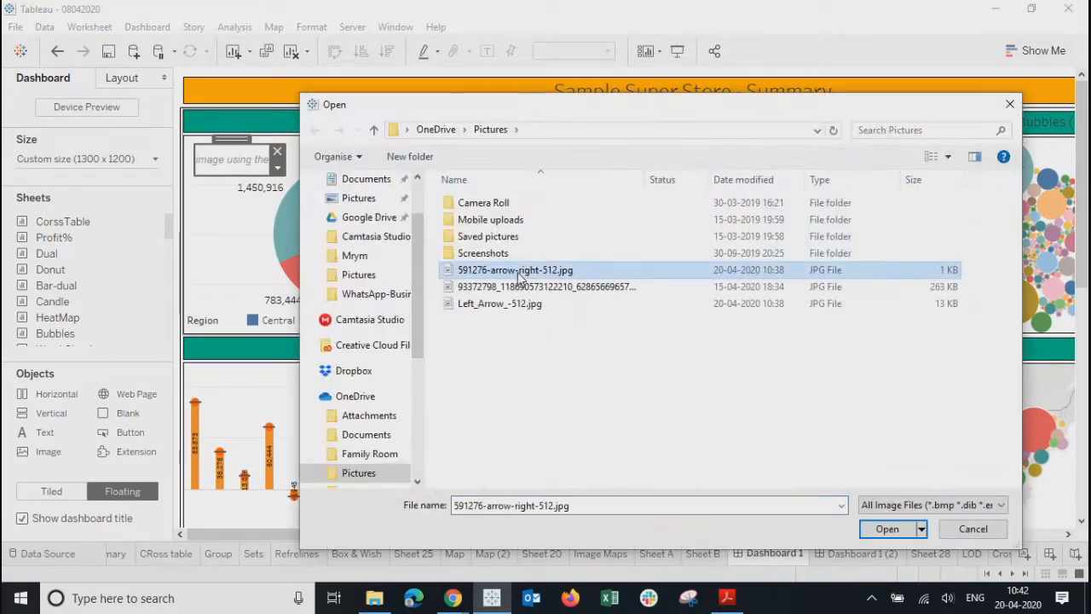
click(878, 530)
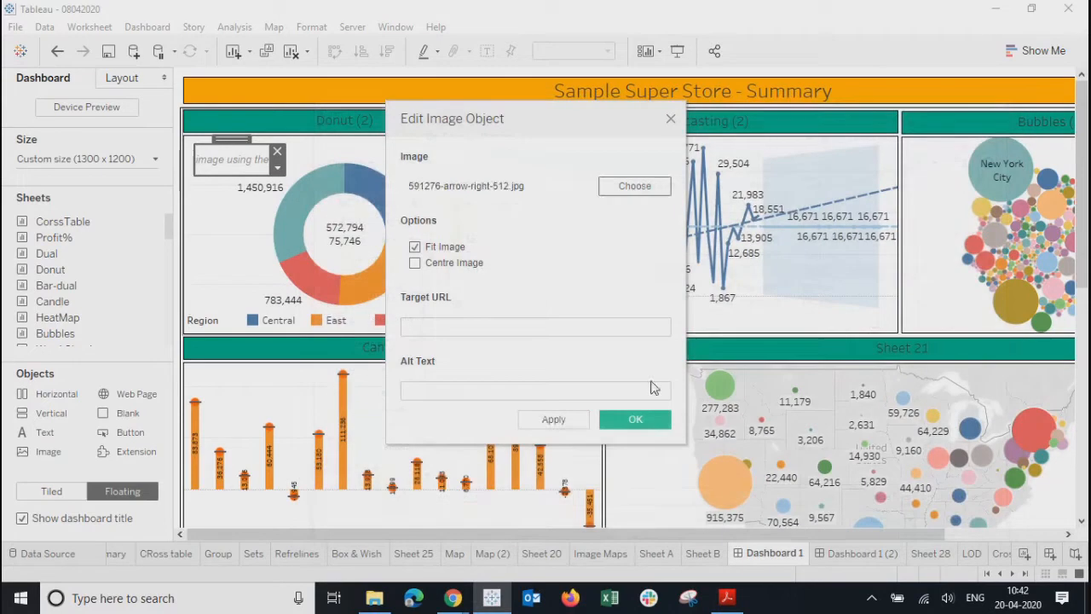
click(420, 328)
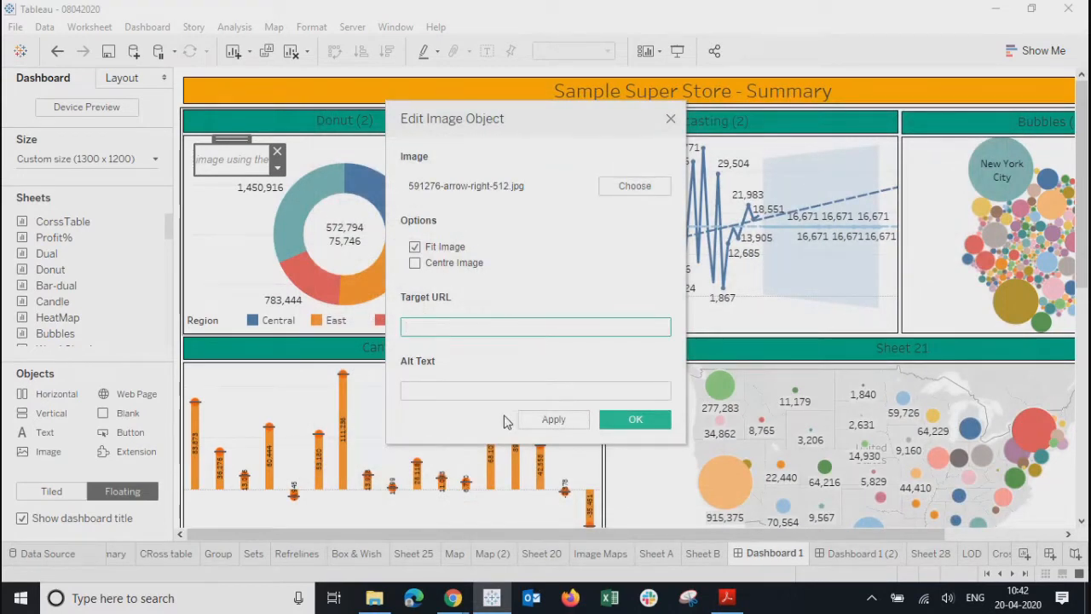
click(549, 420)
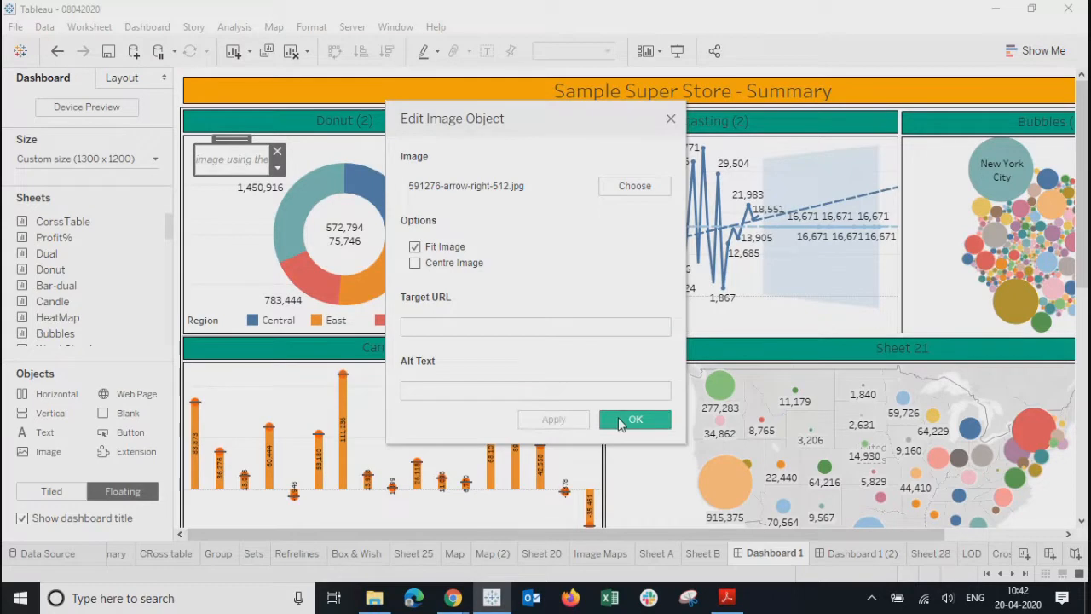
click(532, 325)
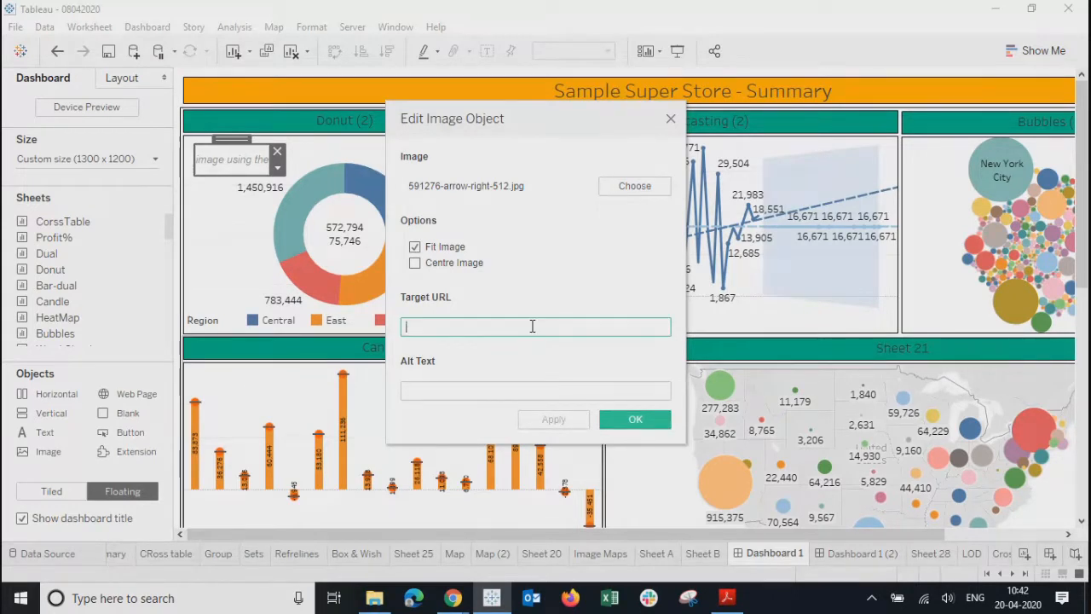
click(558, 421)
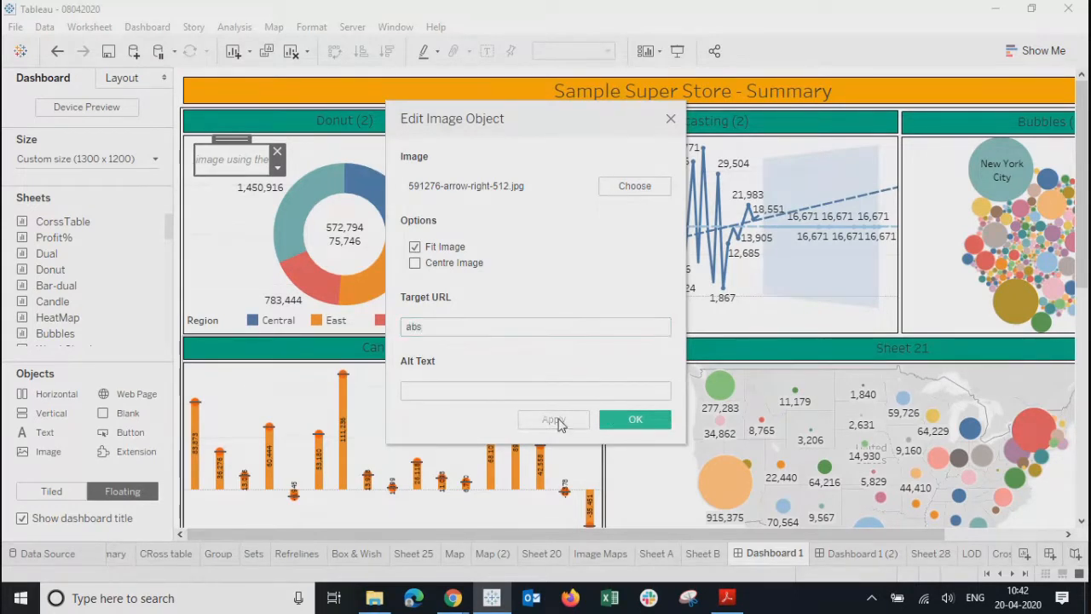
click(633, 420)
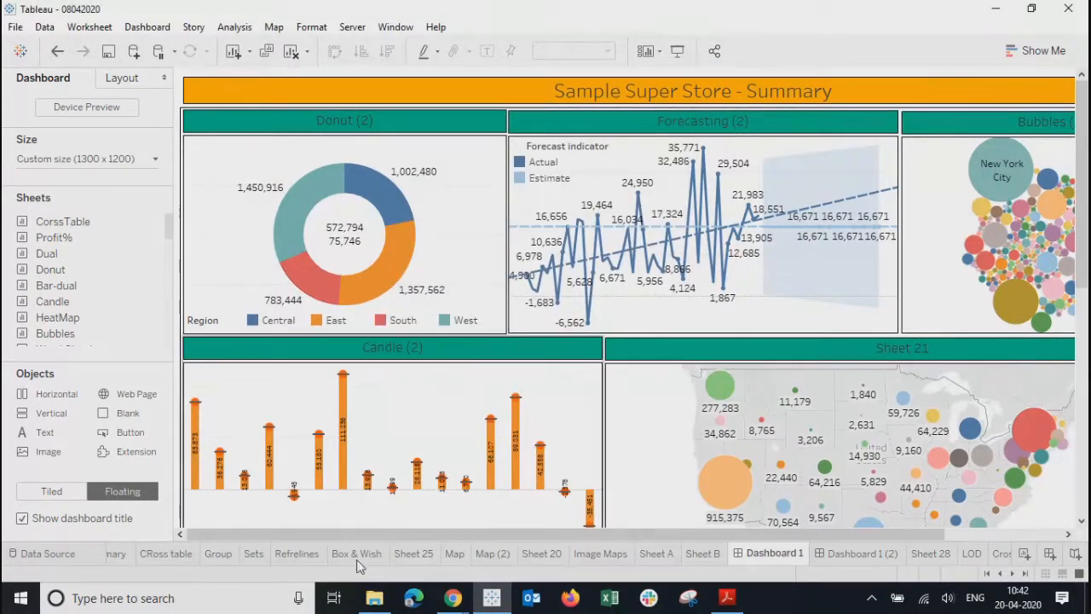
click(452, 597)
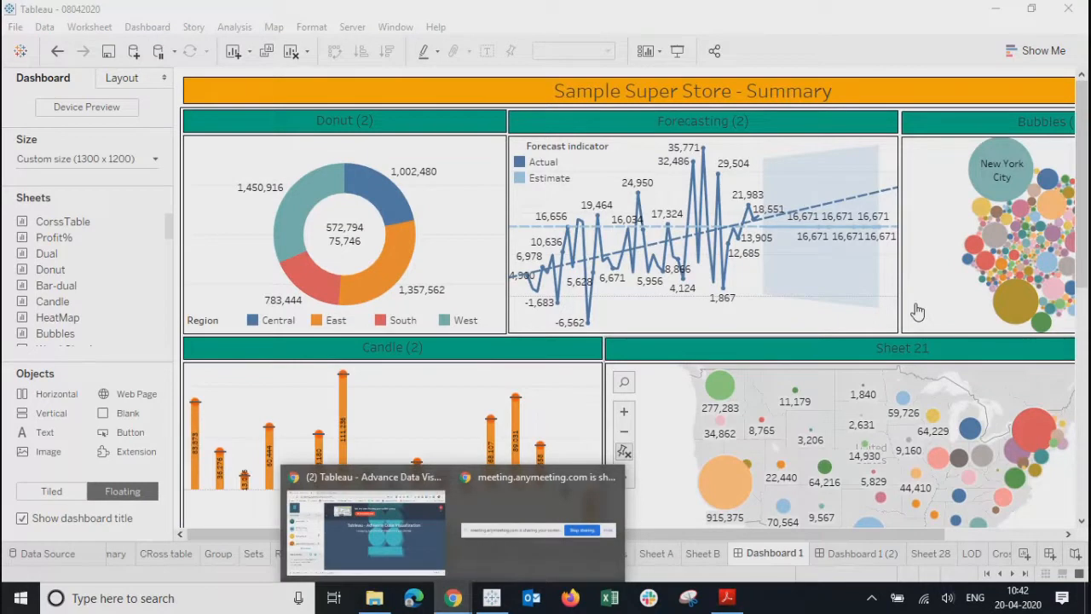
- Try saving a right-arrow image from Chrome, cancelling since it offers only WEBP
click(341, 480)
click(265, 17)
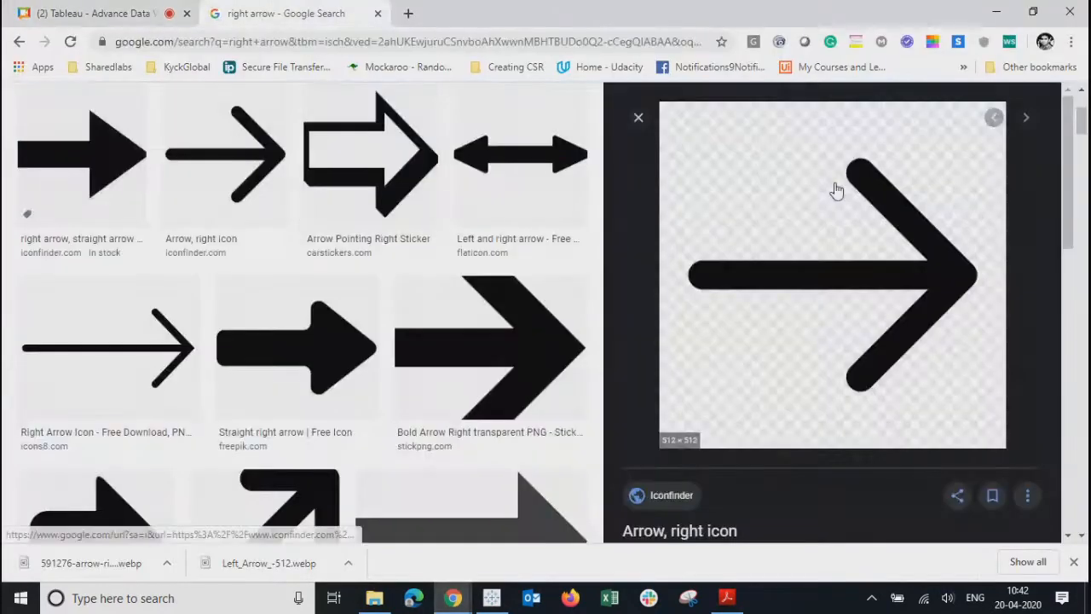
right_click(770, 214)
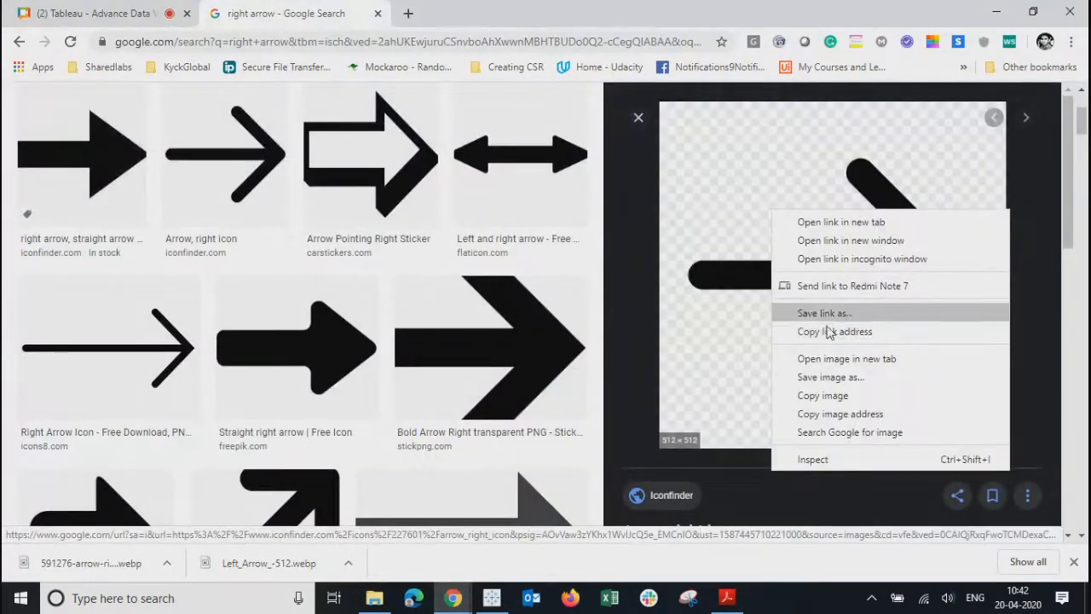
click(824, 378)
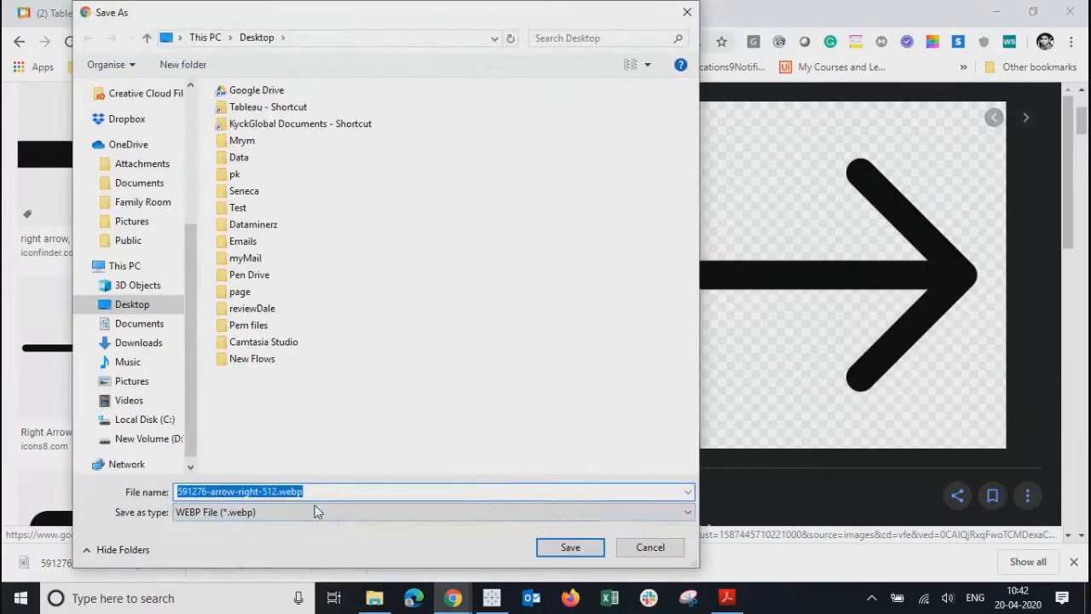
click(358, 517)
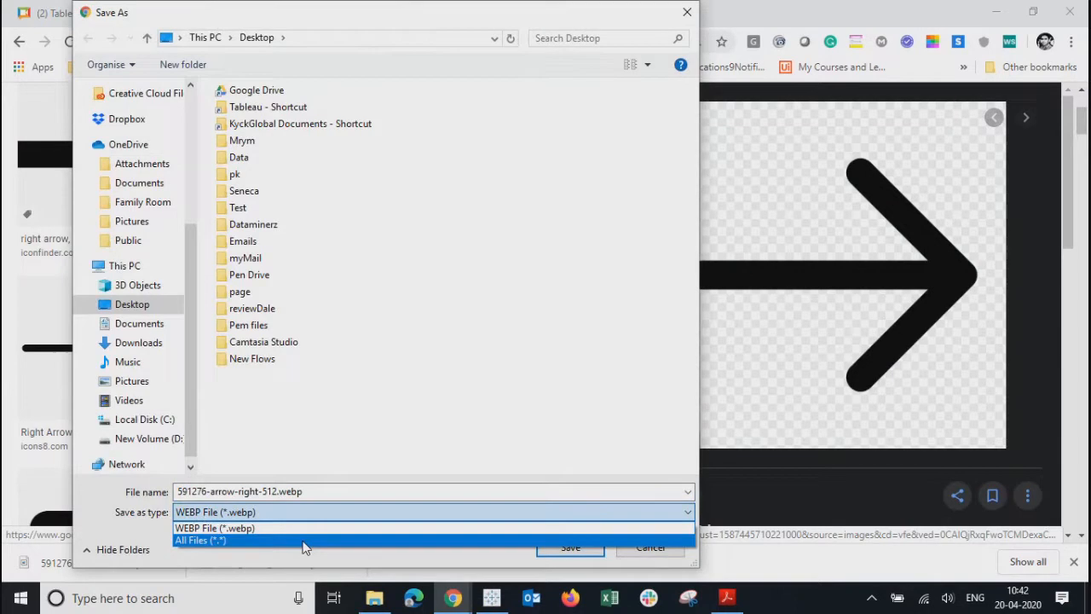
click(499, 262)
click(682, 21)
- Save the Arrow Pointing Right Sticker image as a PNG
click(331, 145)
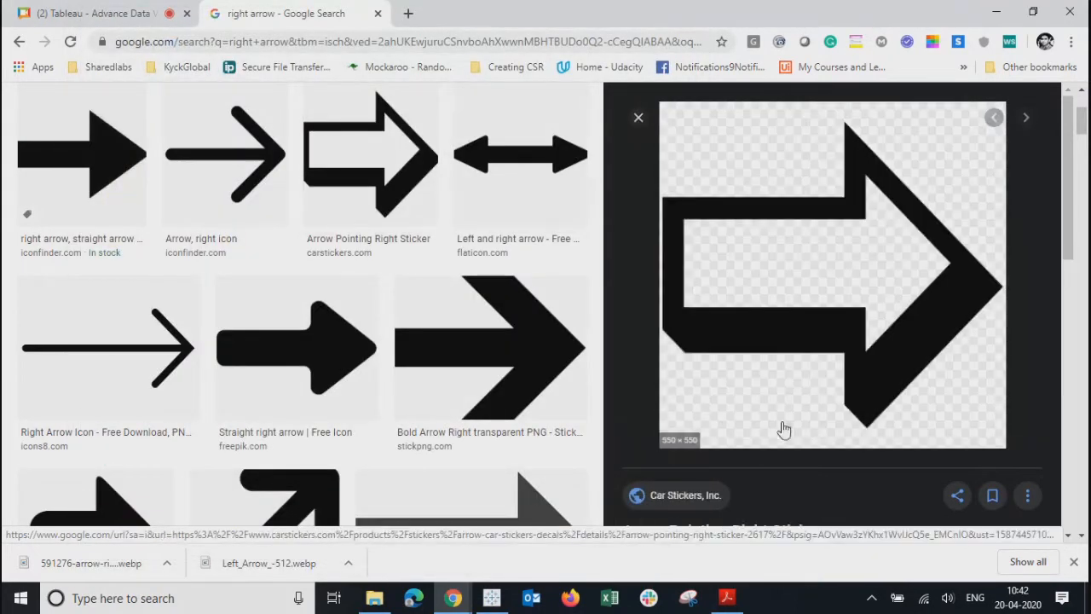
right_click(806, 279)
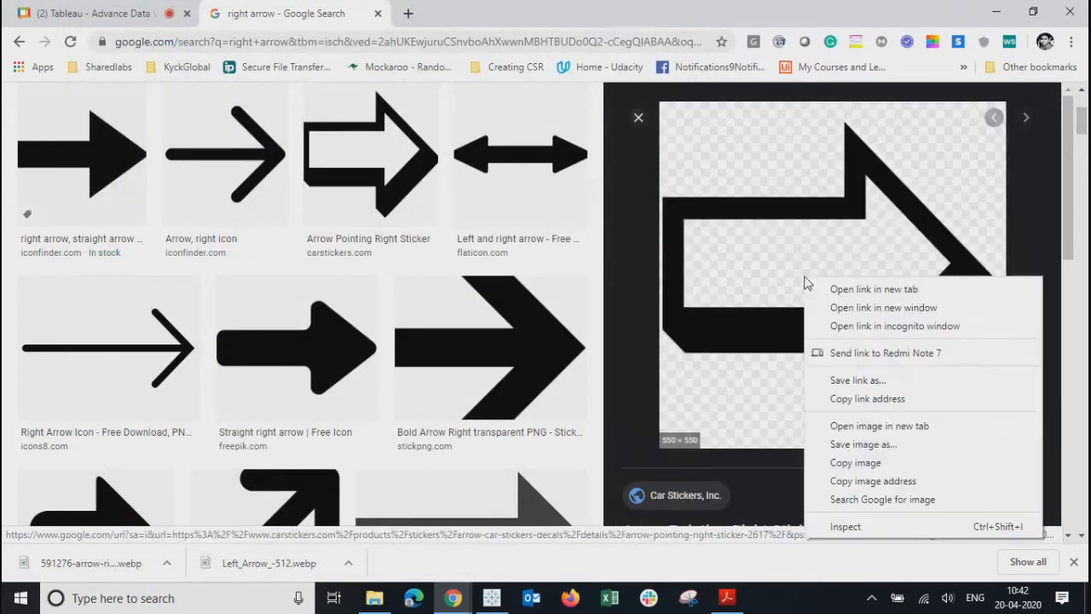
click(853, 444)
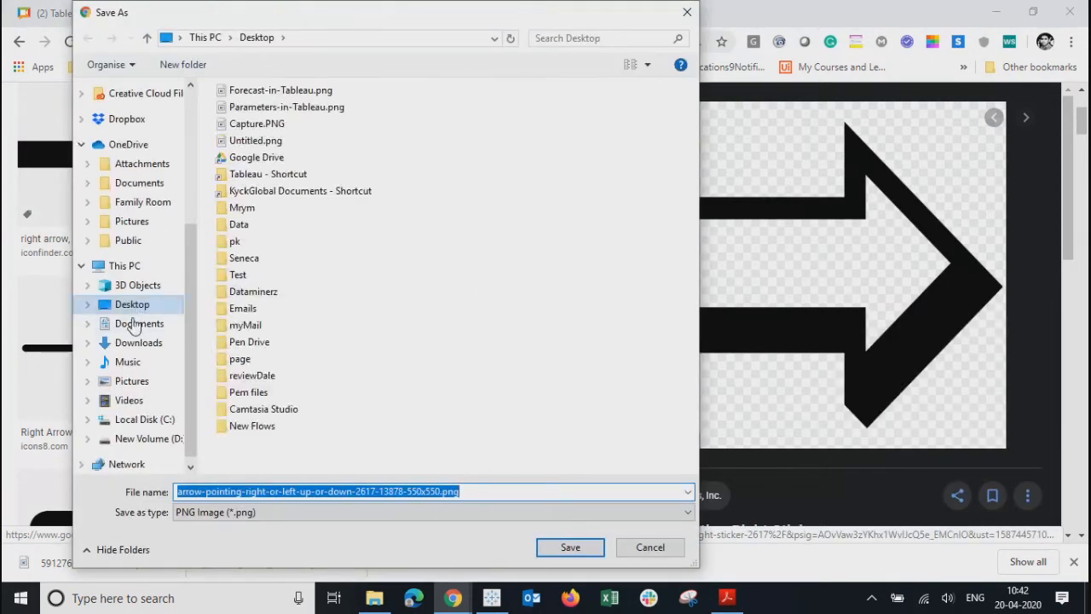
click(132, 221)
click(570, 548)
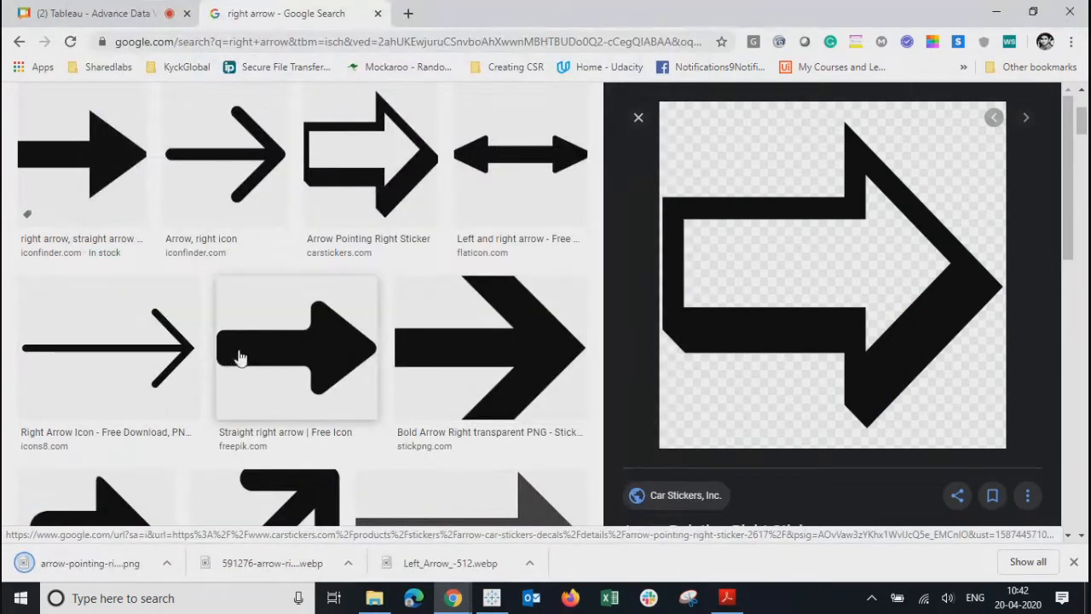
- Search images for 'left arrow' and save an outlined left arrow as download.png
scroll(247, 365, up, 3)
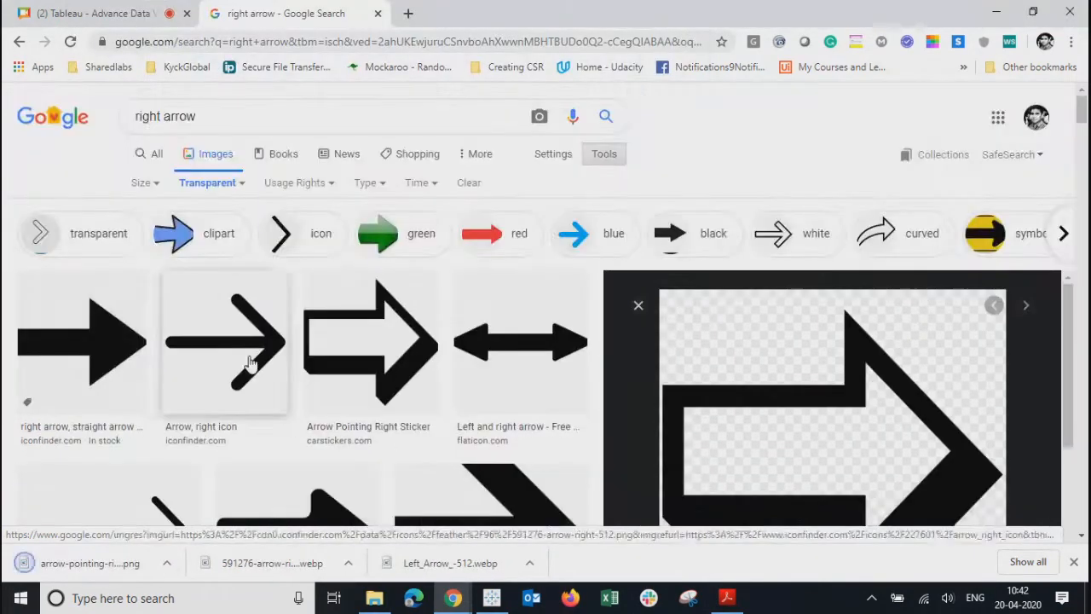
double_click(149, 117)
key(BackSpace)
text(left)
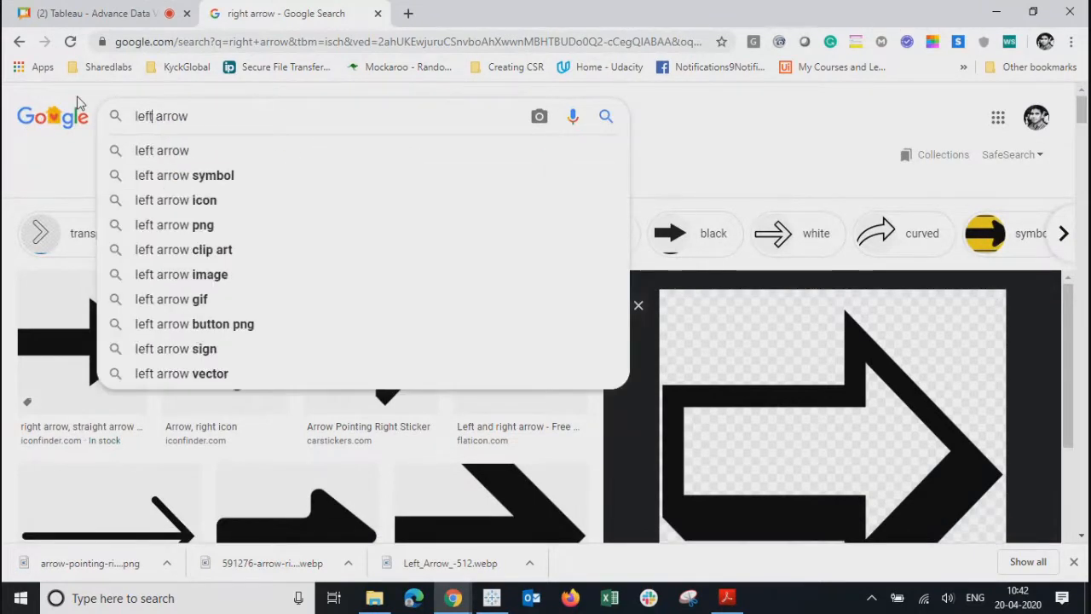
key(Return)
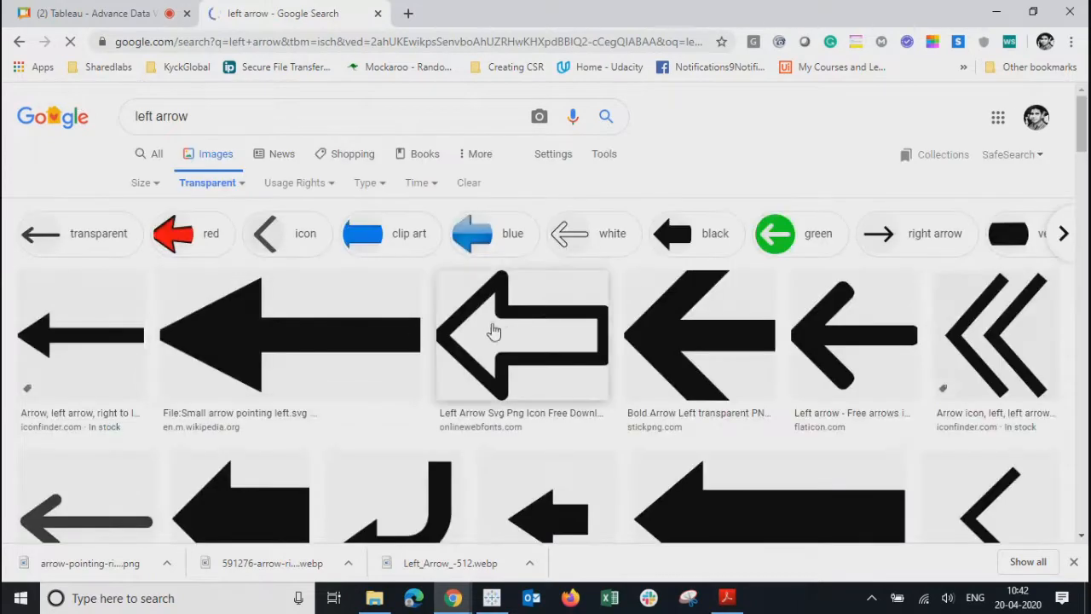
right_click(501, 331)
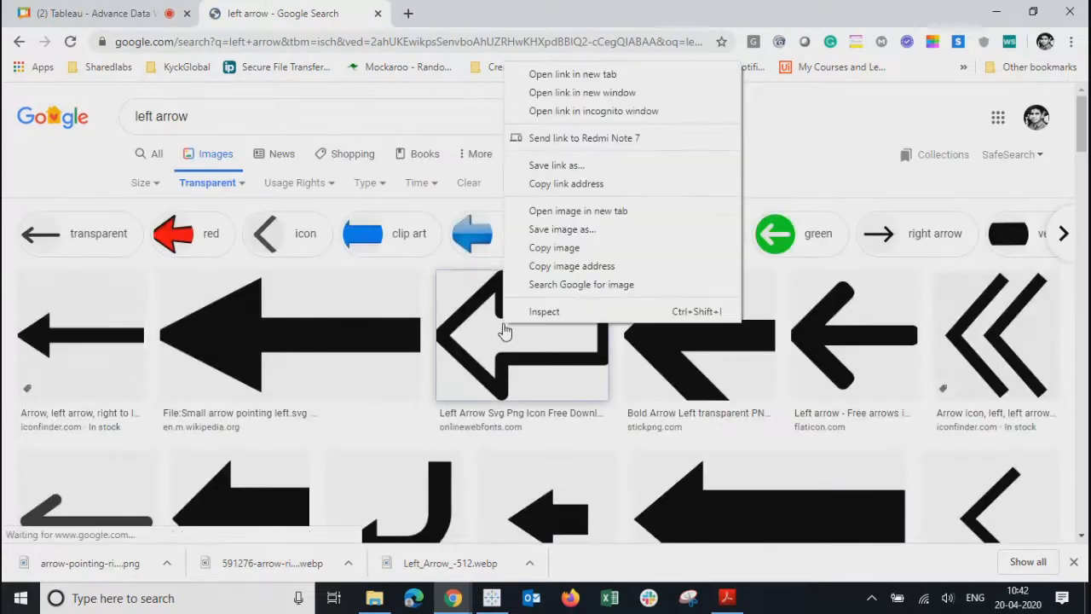
click(554, 230)
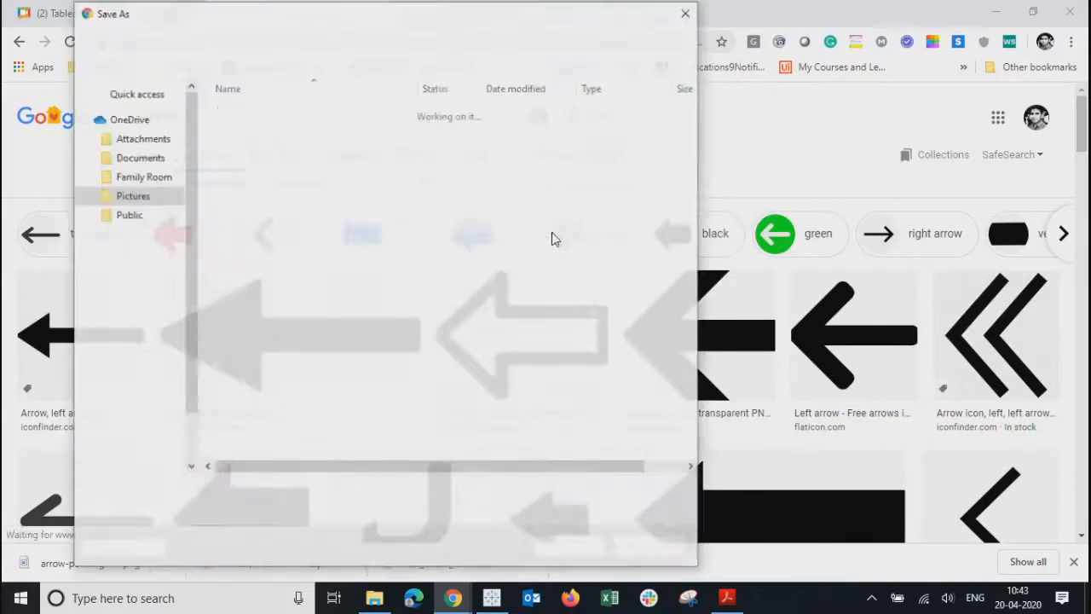
click(586, 548)
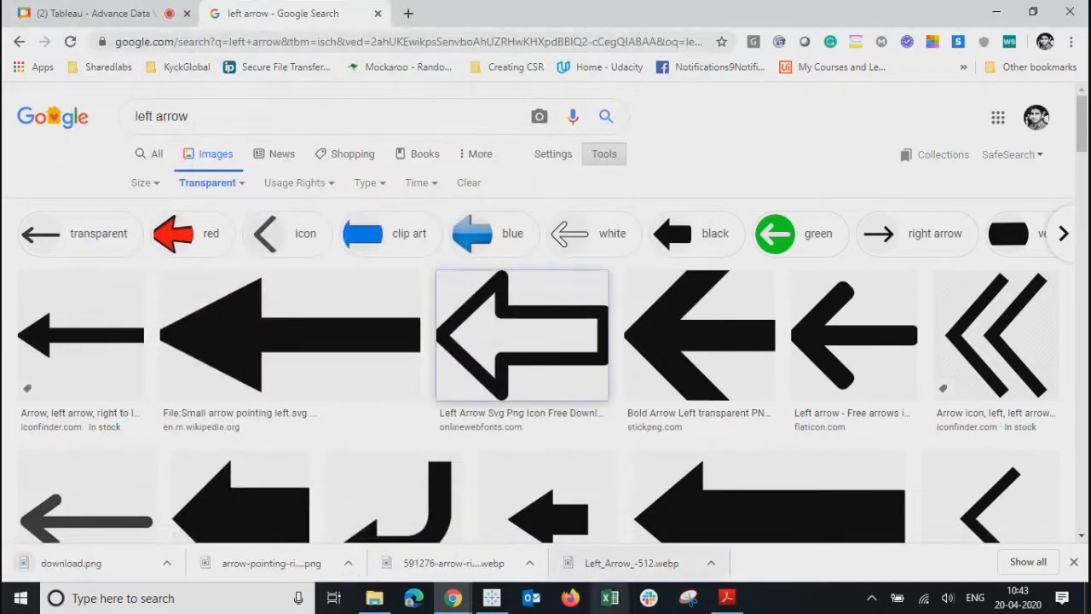
click(492, 598)
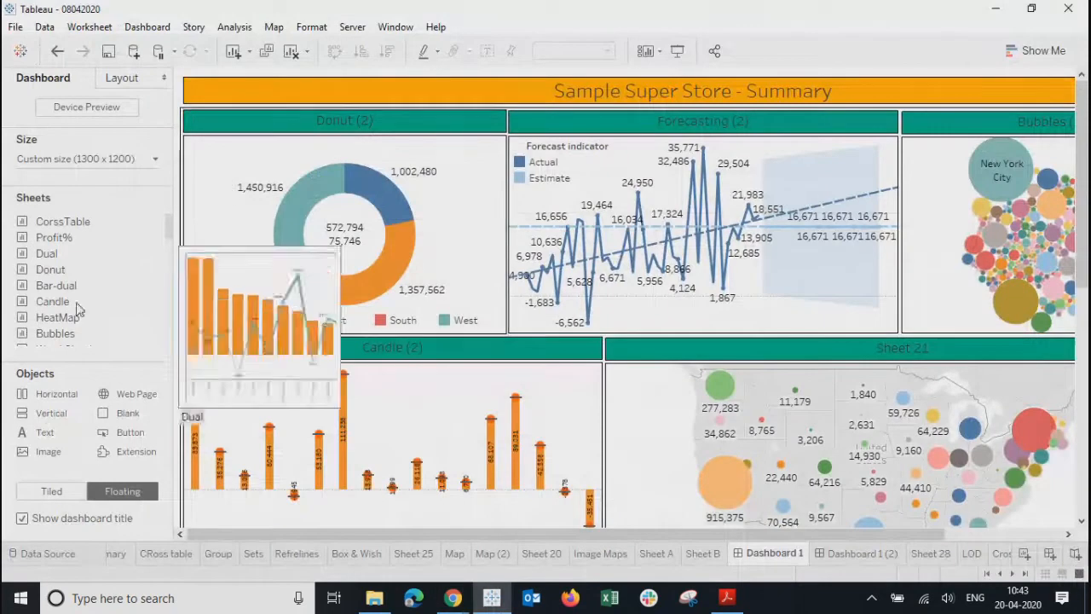
- Place a floating image of the right-arrow PNG with target URL 'abc' over the Donut view
drag(39, 432, 206, 155)
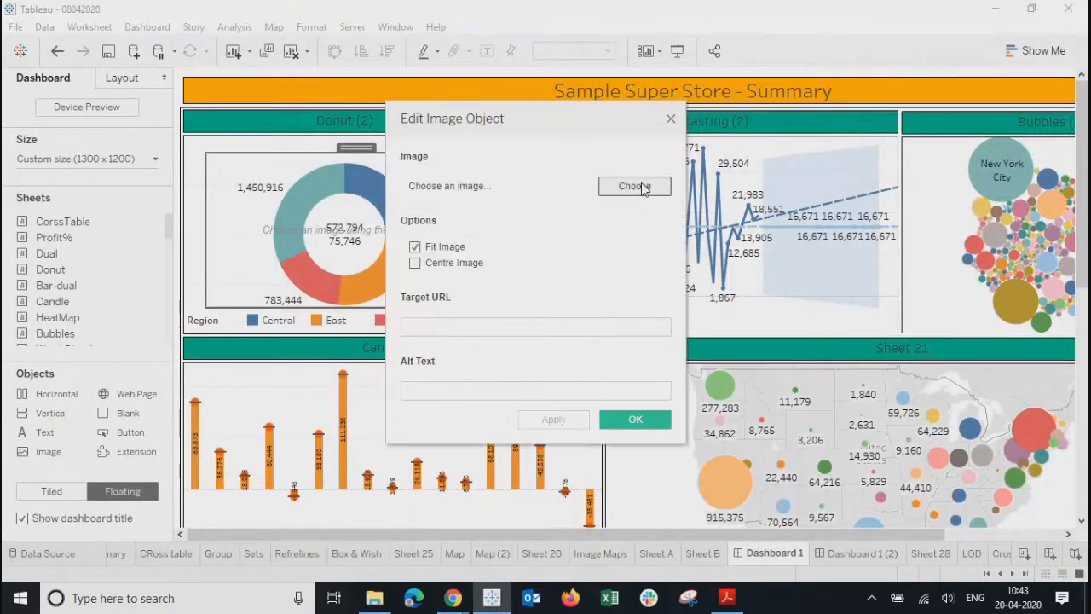
click(635, 186)
click(464, 351)
click(884, 529)
click(440, 327)
text(abc)
click(555, 423)
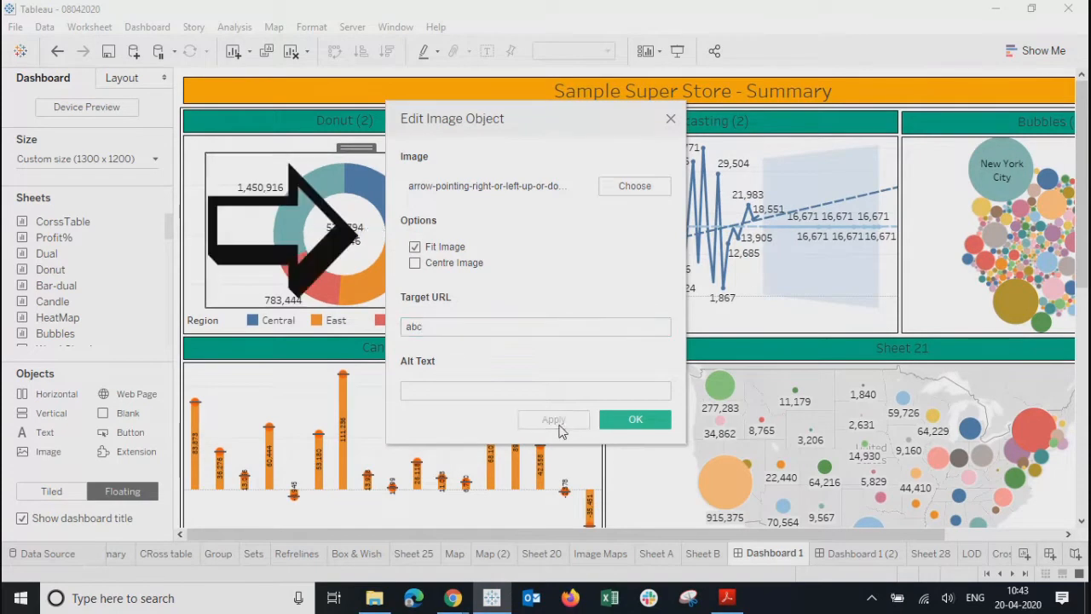
click(631, 419)
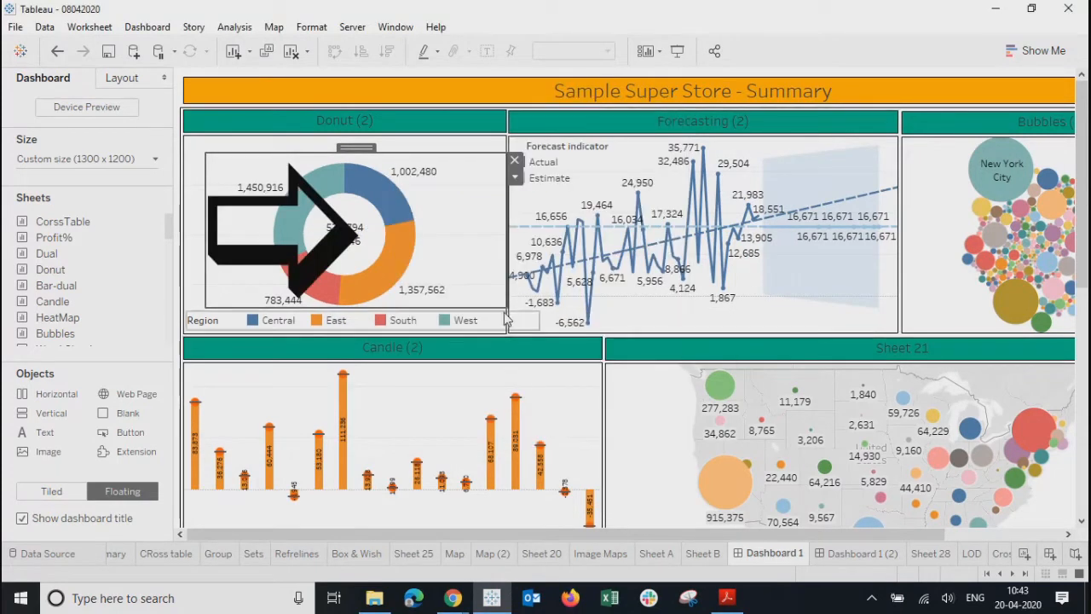
- Shrink the arrow into the Donut view's top-left corner and test its abc link
drag(506, 307, 269, 191)
drag(235, 156, 218, 135)
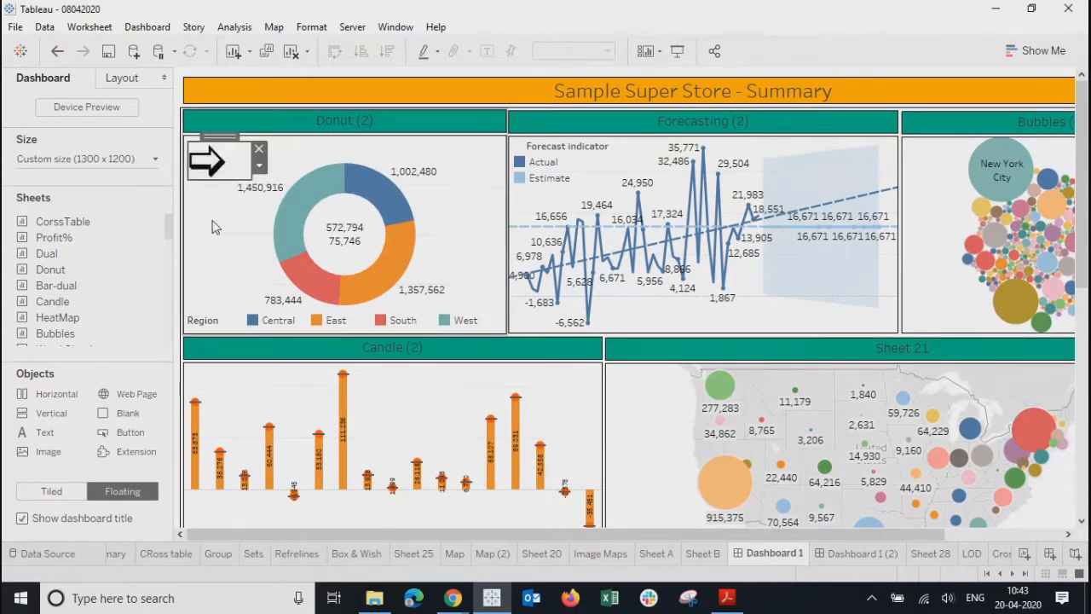
click(229, 289)
click(206, 165)
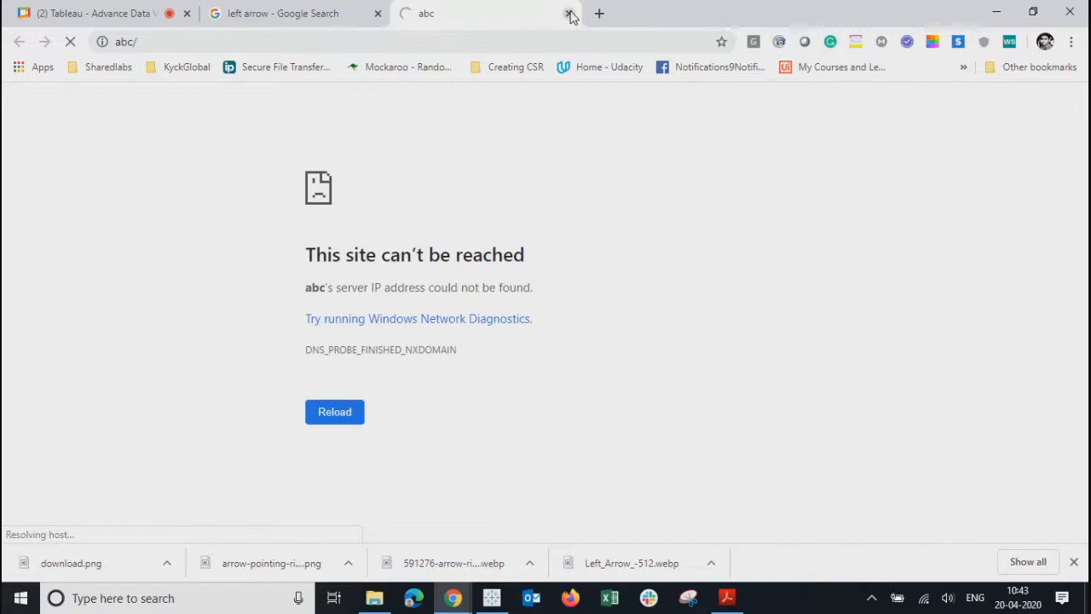
click(569, 14)
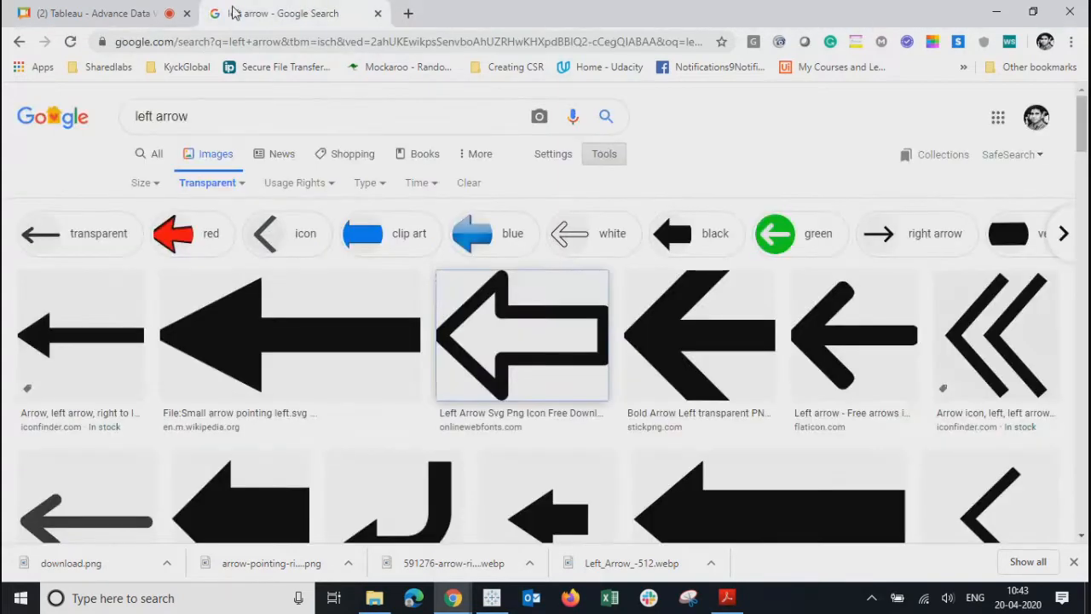
key(alt+Tab)
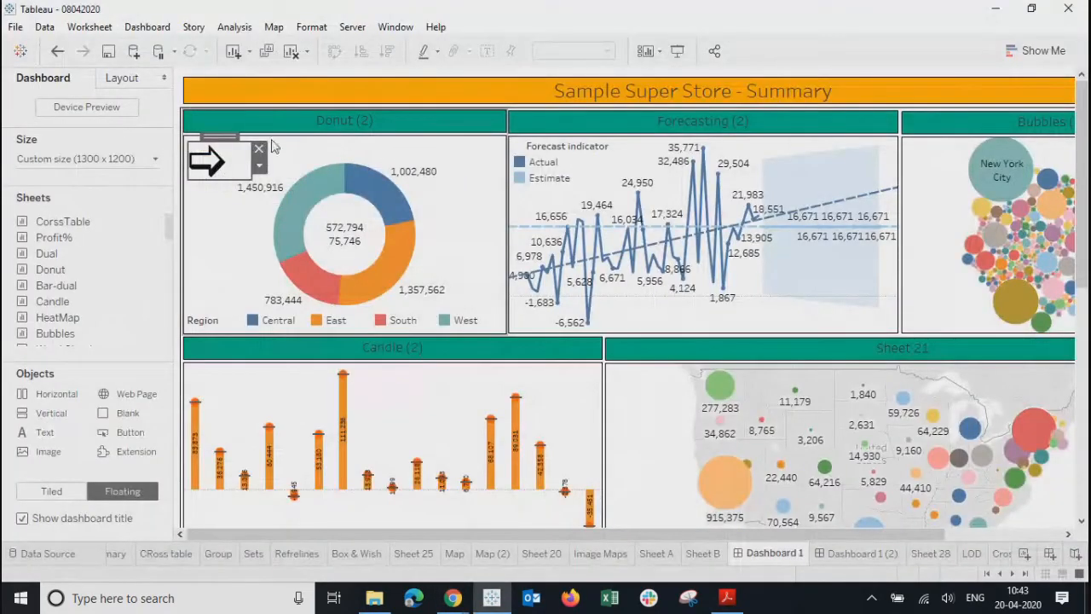
click(147, 26)
click(153, 235)
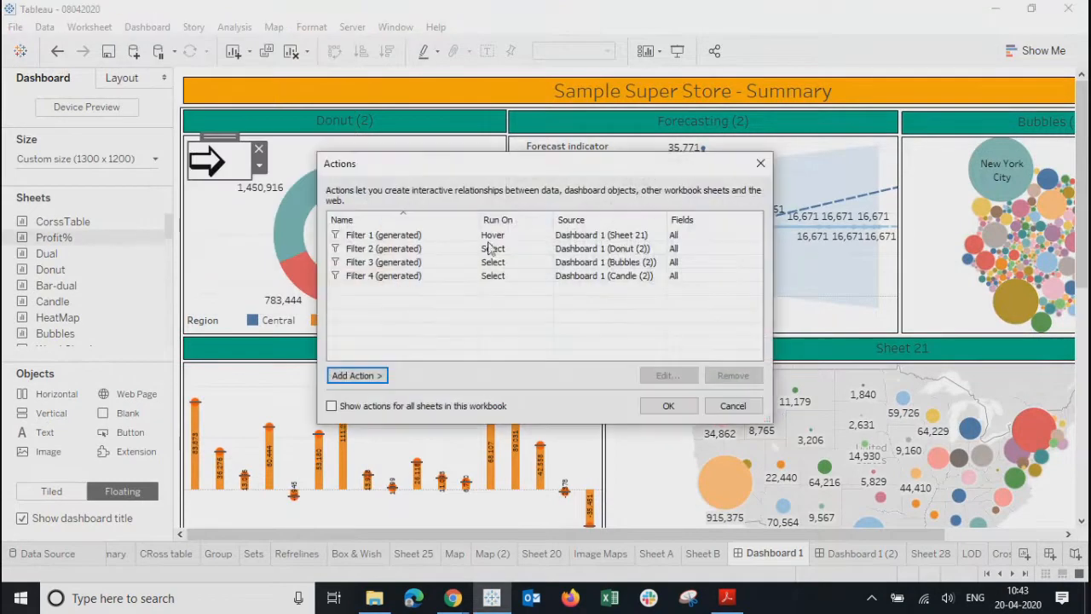
drag(507, 168, 618, 131)
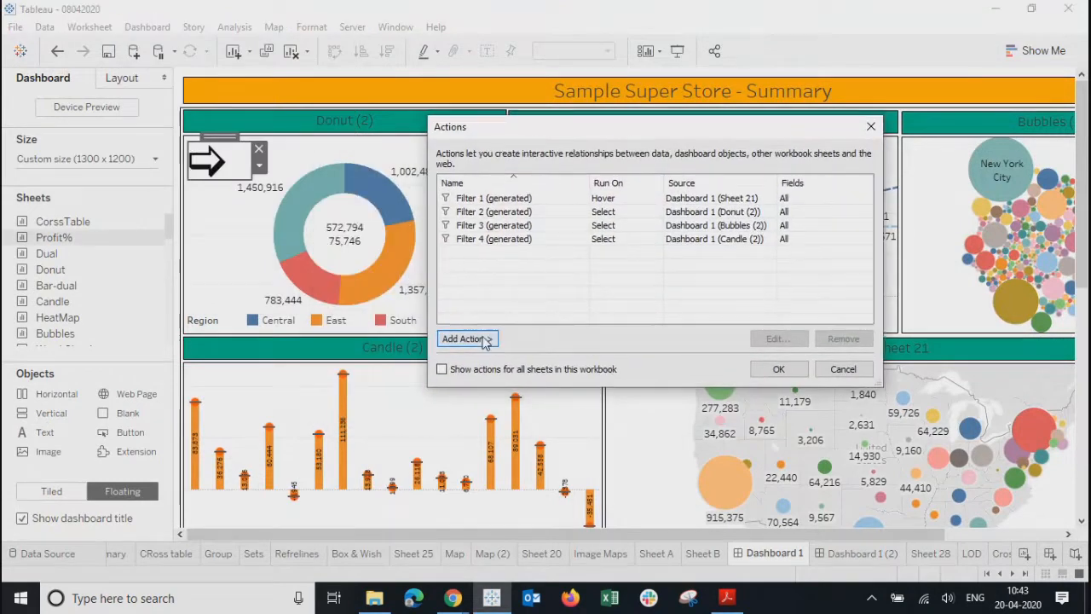
click(485, 340)
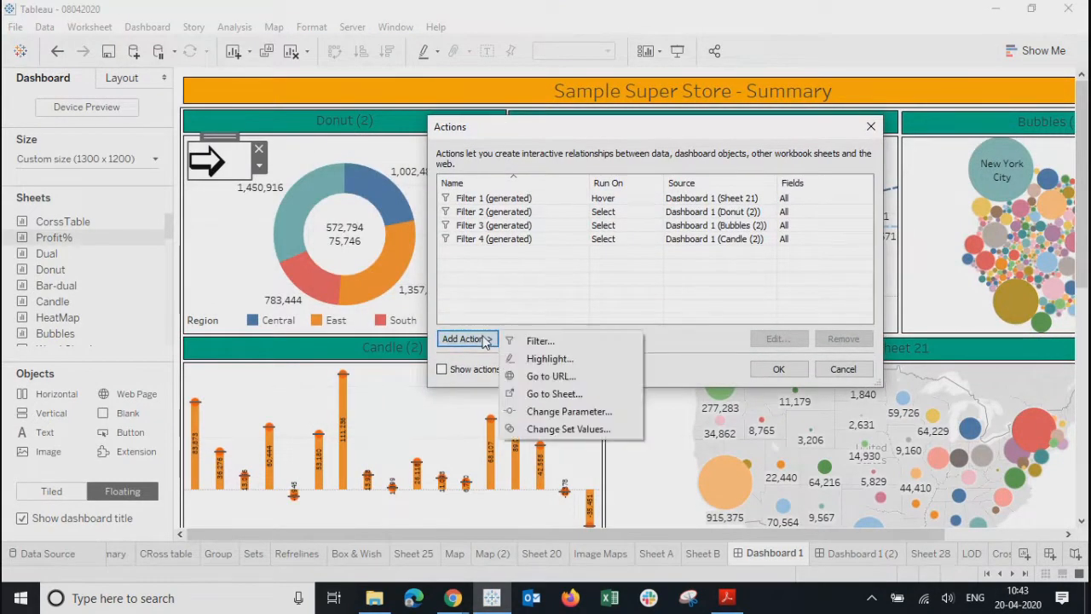
click(537, 343)
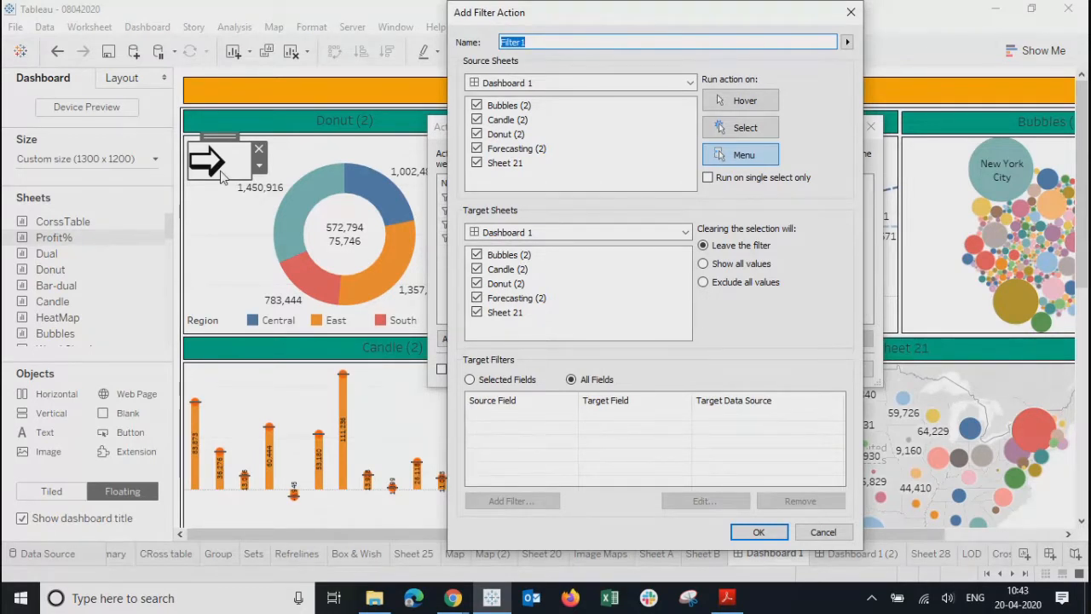
click(607, 82)
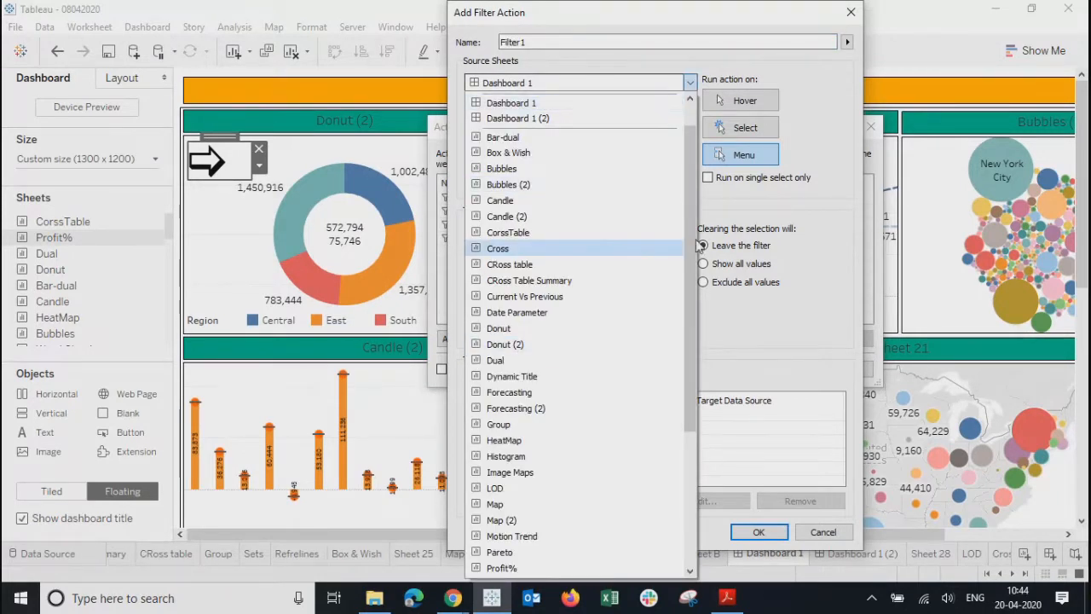
drag(694, 195, 679, 131)
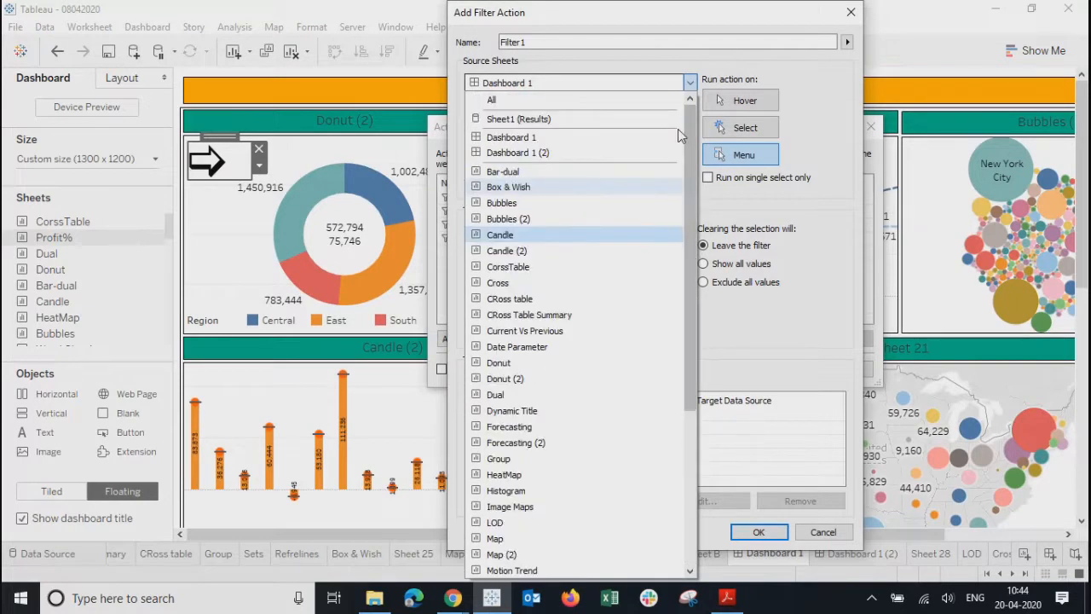
click(819, 65)
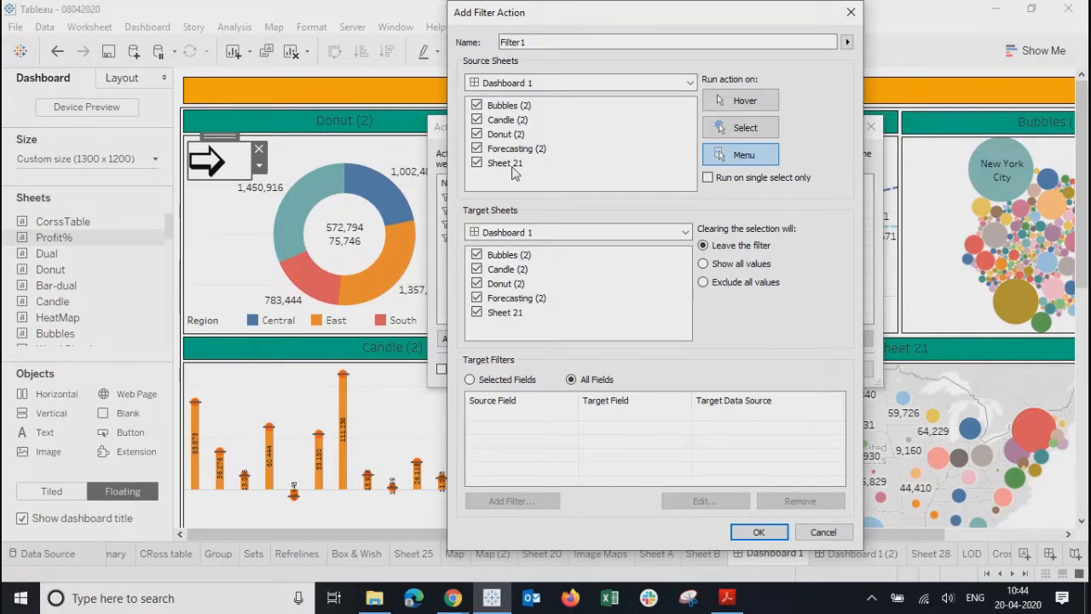
click(846, 15)
click(869, 128)
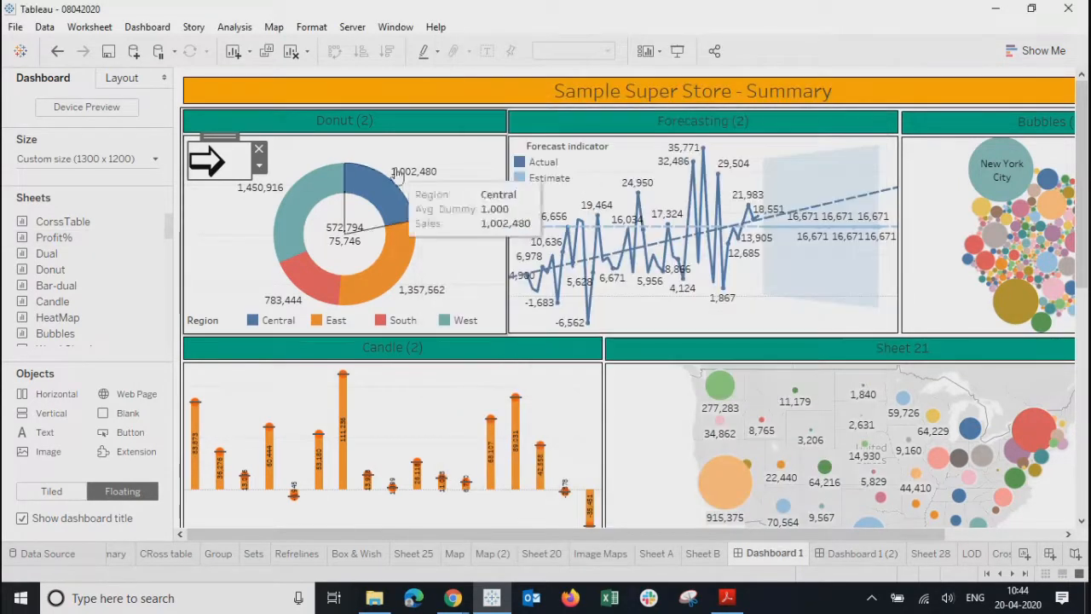
- Remove the arrow image from the dashboard, then create Sheet 42 with Shape marks
click(260, 151)
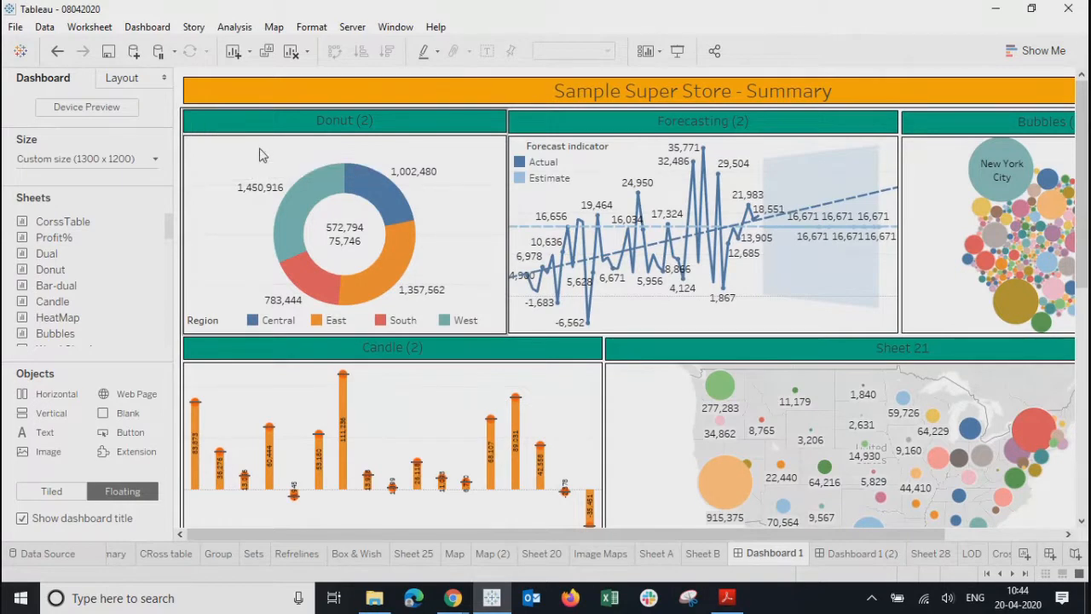
click(1002, 554)
click(1023, 554)
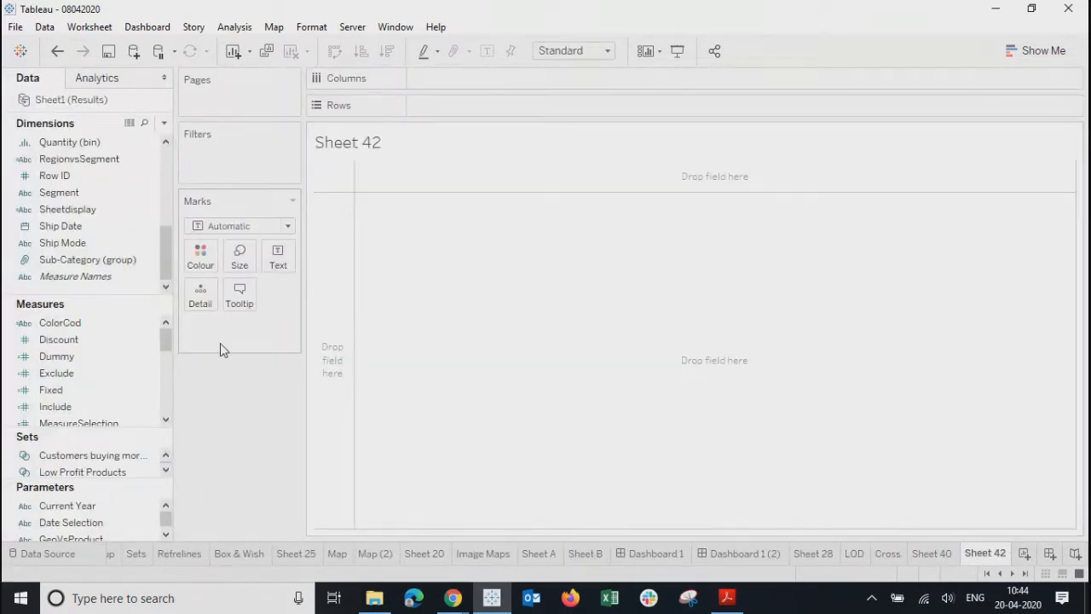
click(254, 228)
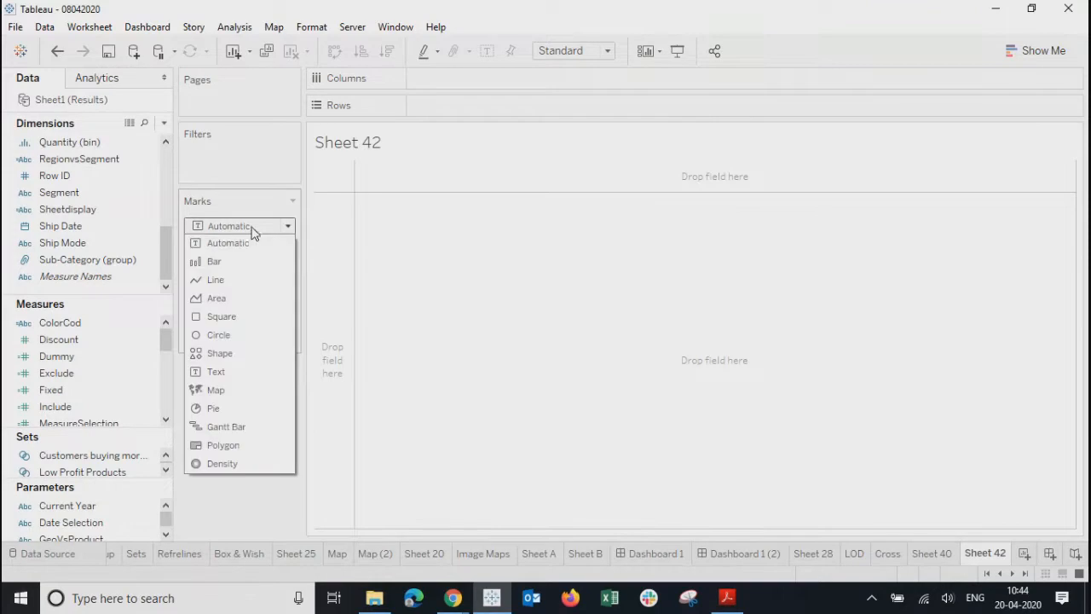
click(218, 353)
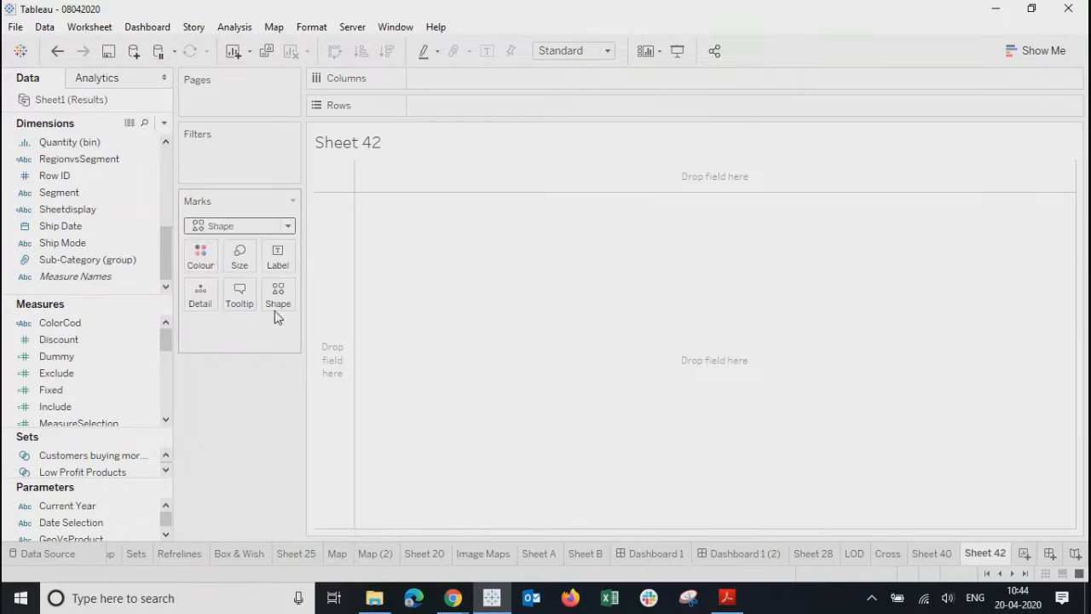
click(275, 306)
- Assign the green right arrow from the Arrows palette to the sheet's shape mark
click(313, 411)
click(631, 160)
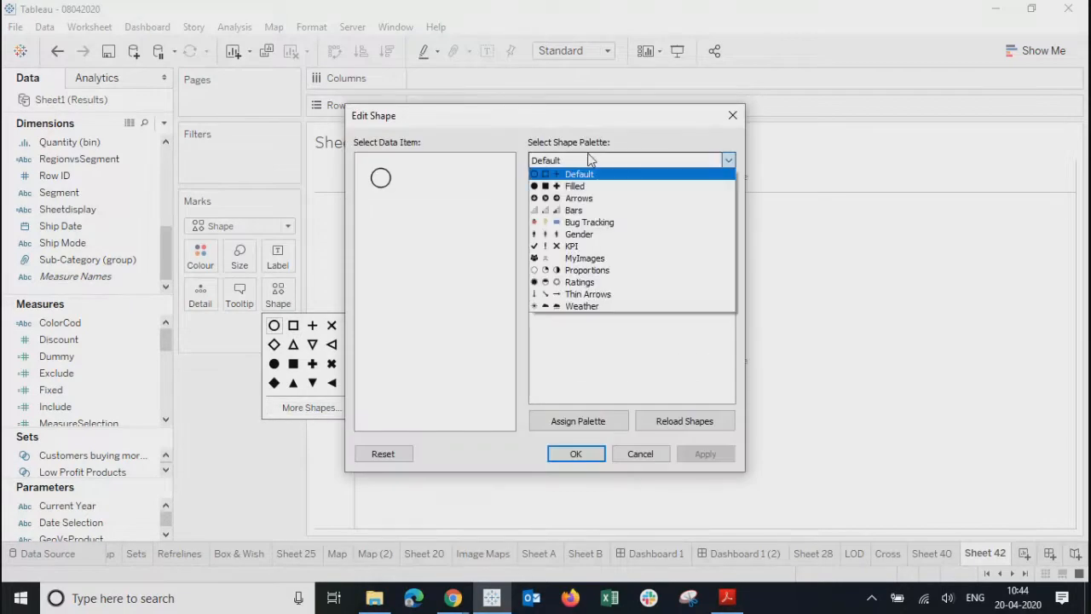
click(574, 201)
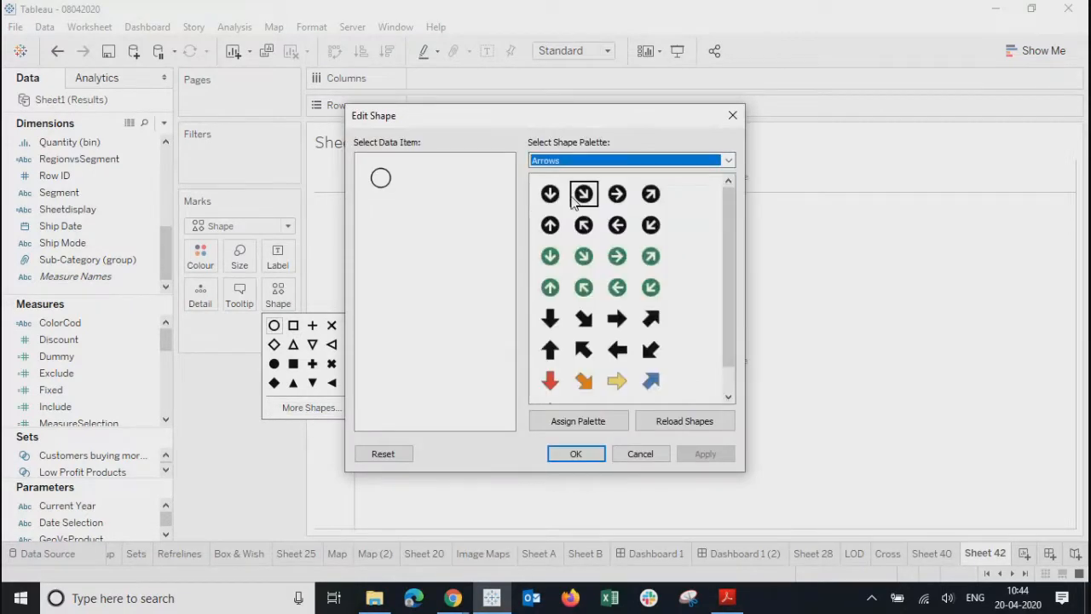
click(617, 256)
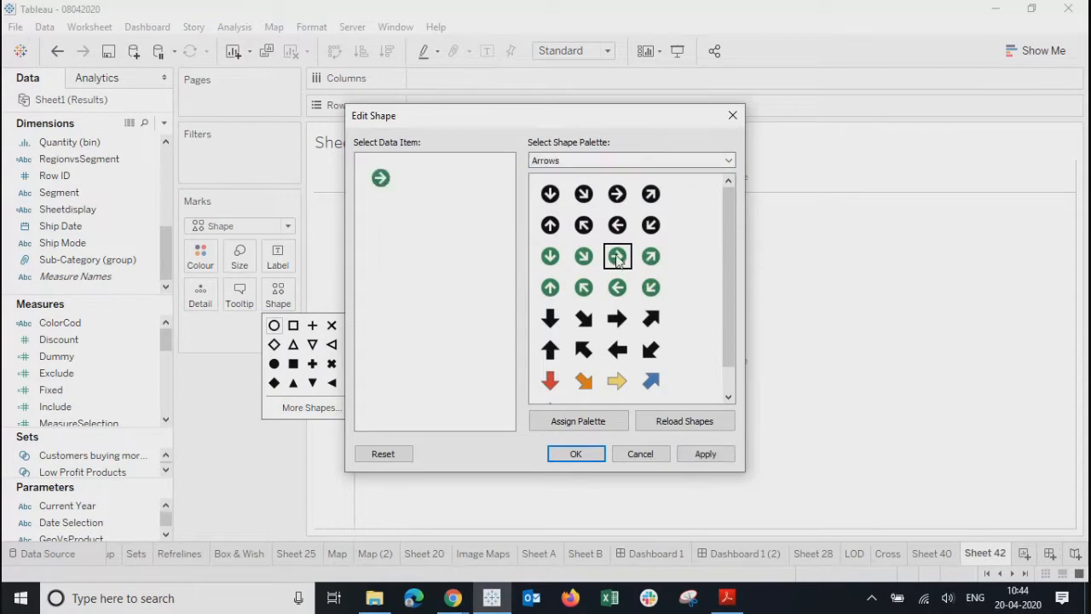
click(692, 456)
click(578, 457)
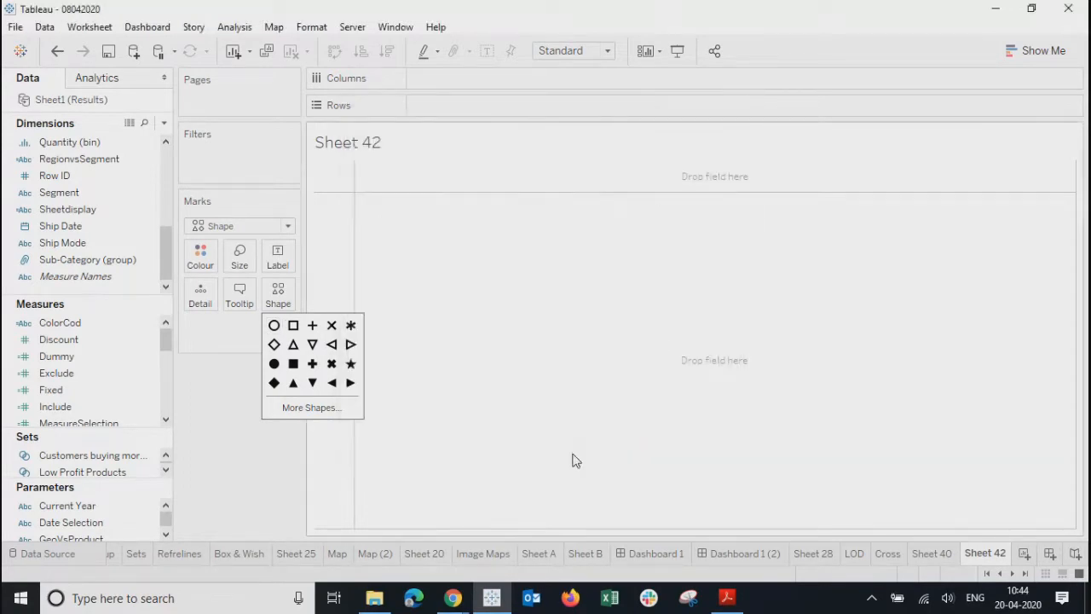
click(421, 222)
drag(416, 220, 689, 445)
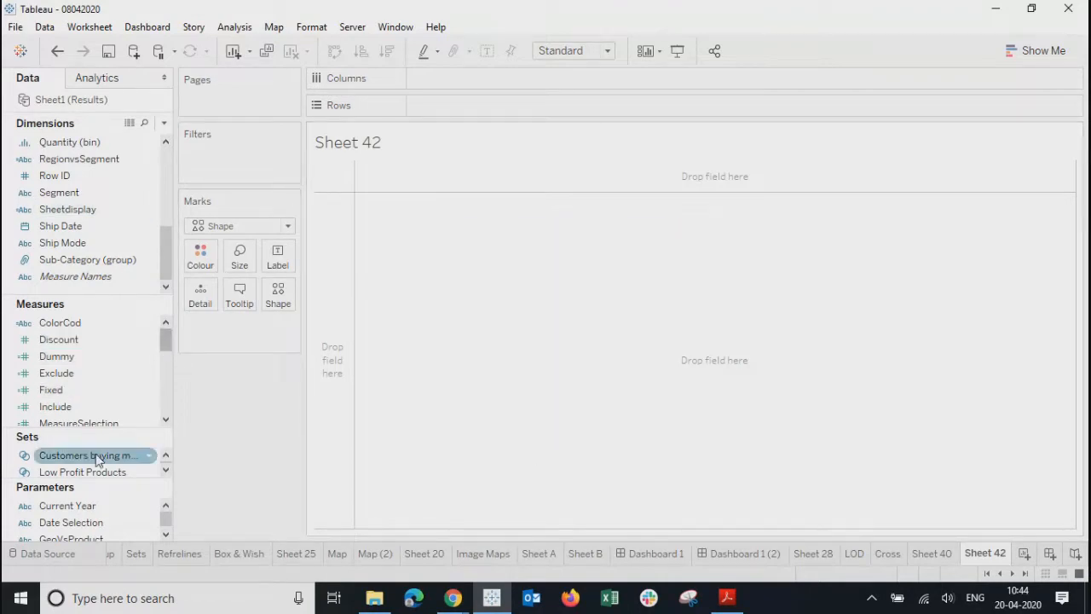
- Put SUM(Dummy) on Shape and give its 19,988 item the green right arrow
drag(58, 356, 276, 296)
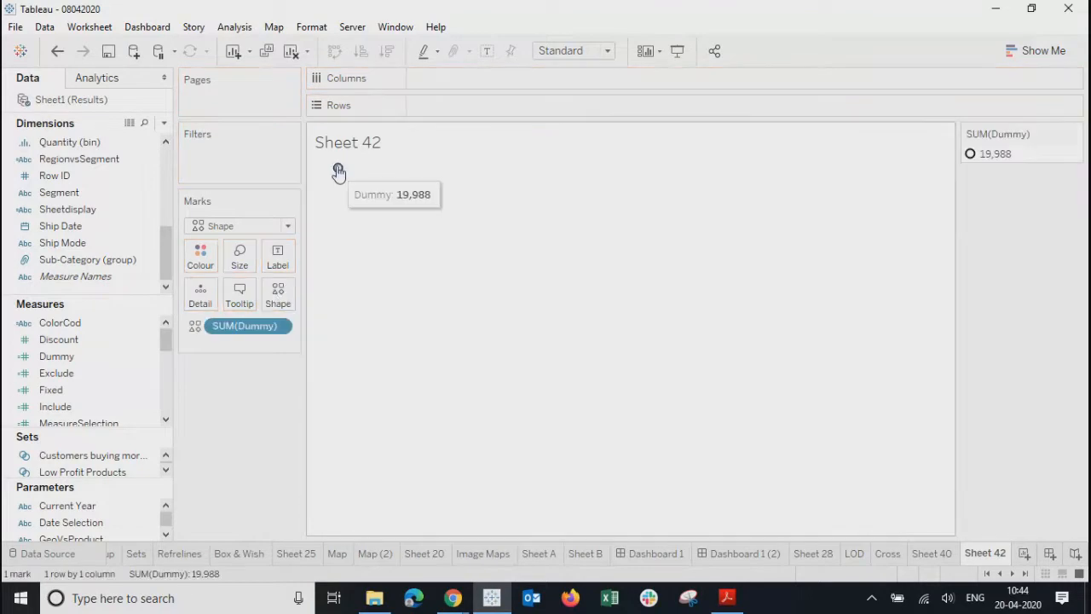
click(281, 293)
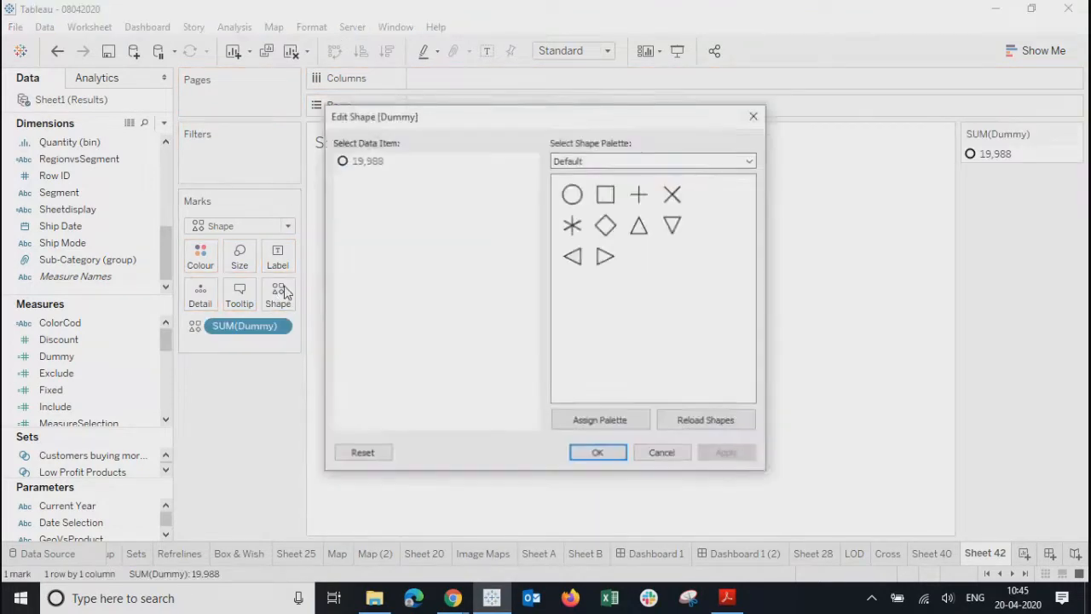
click(615, 161)
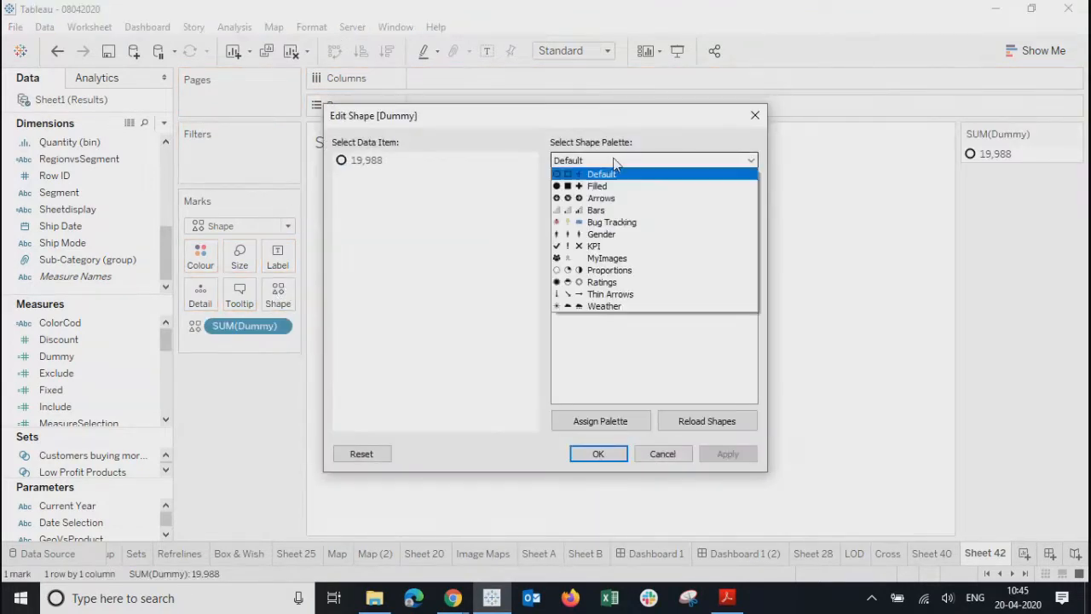
click(603, 203)
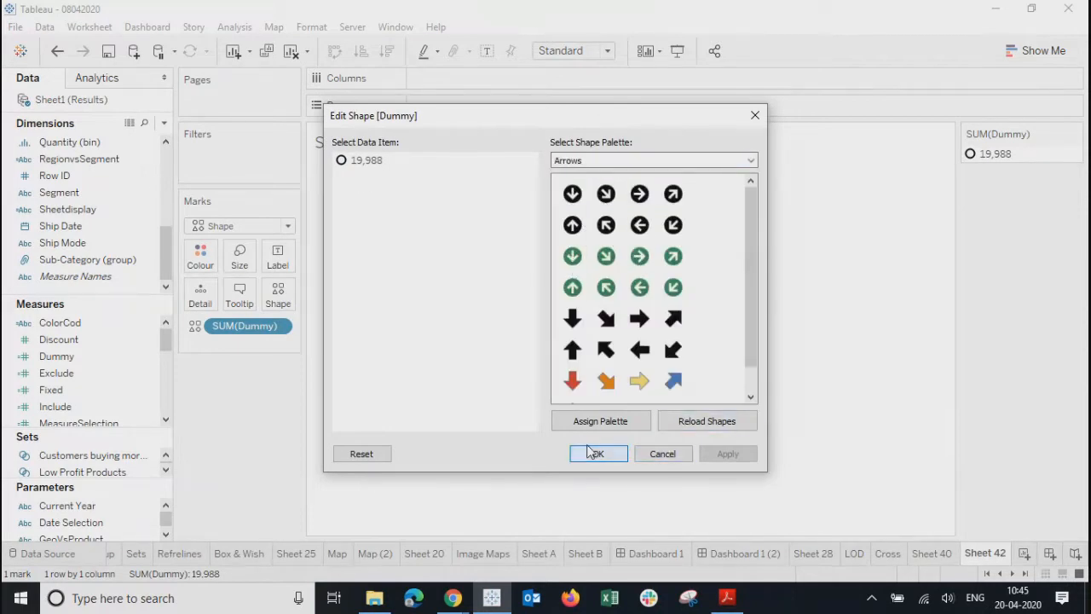
click(366, 161)
click(640, 256)
click(727, 454)
click(615, 454)
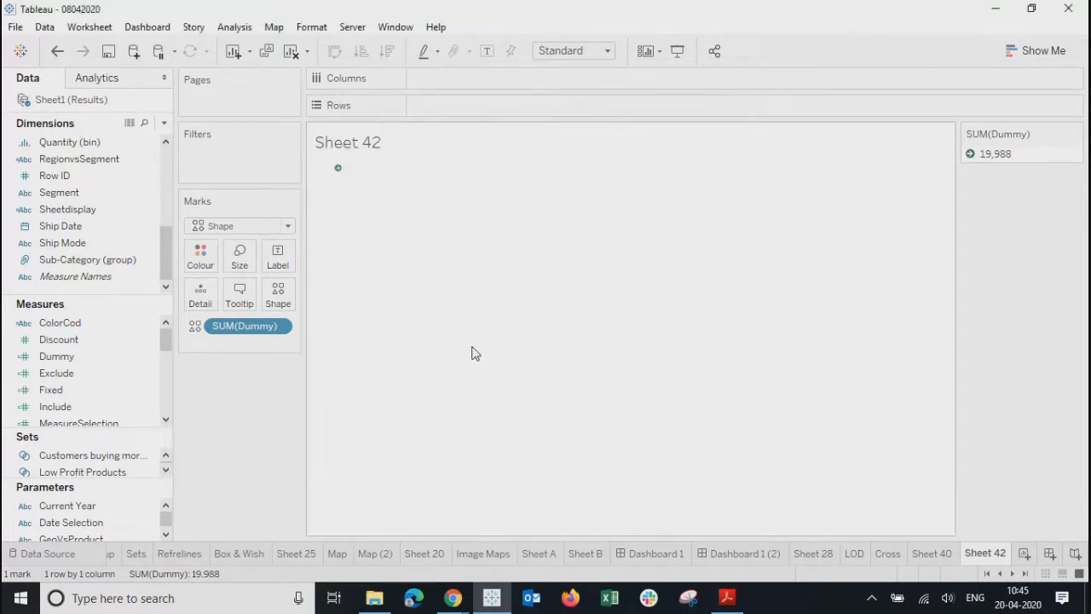
- Enlarge the arrow mark and make the view cell taller and wider
click(239, 256)
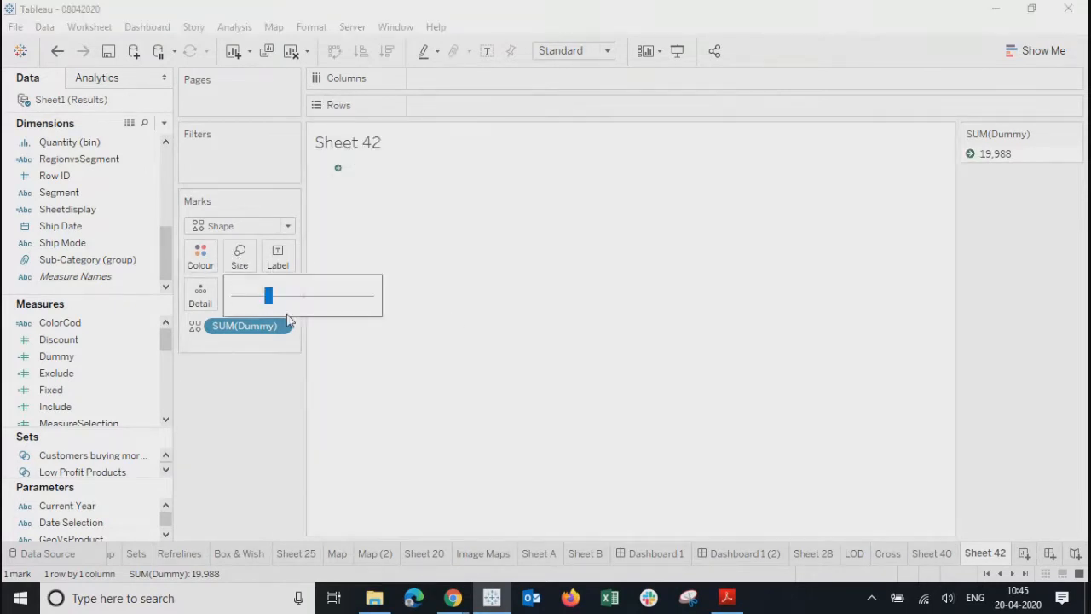
drag(268, 304, 329, 307)
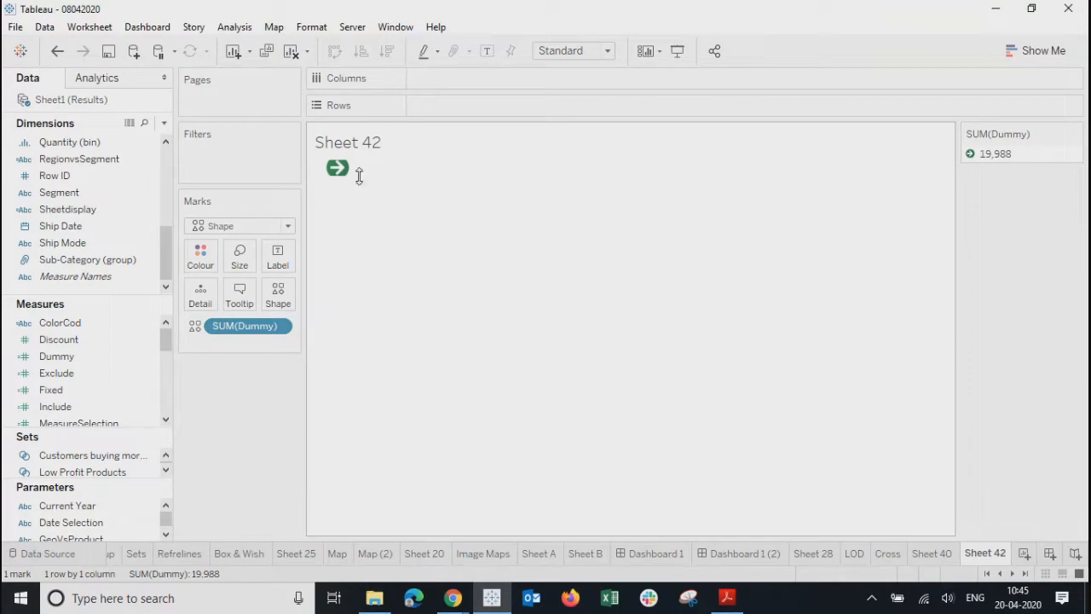
drag(359, 175, 353, 397)
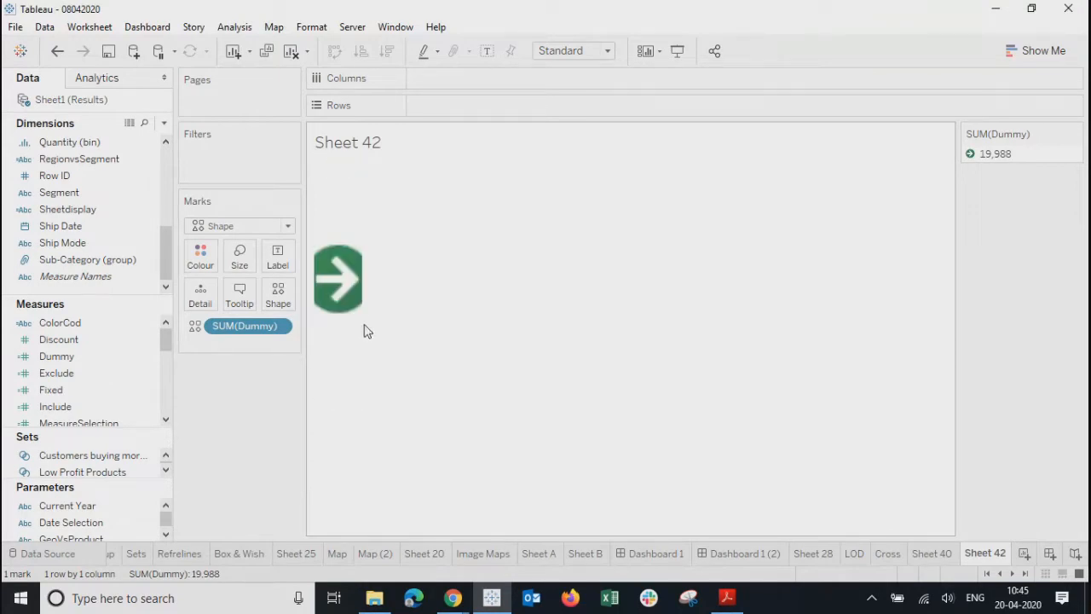
drag(361, 323, 570, 323)
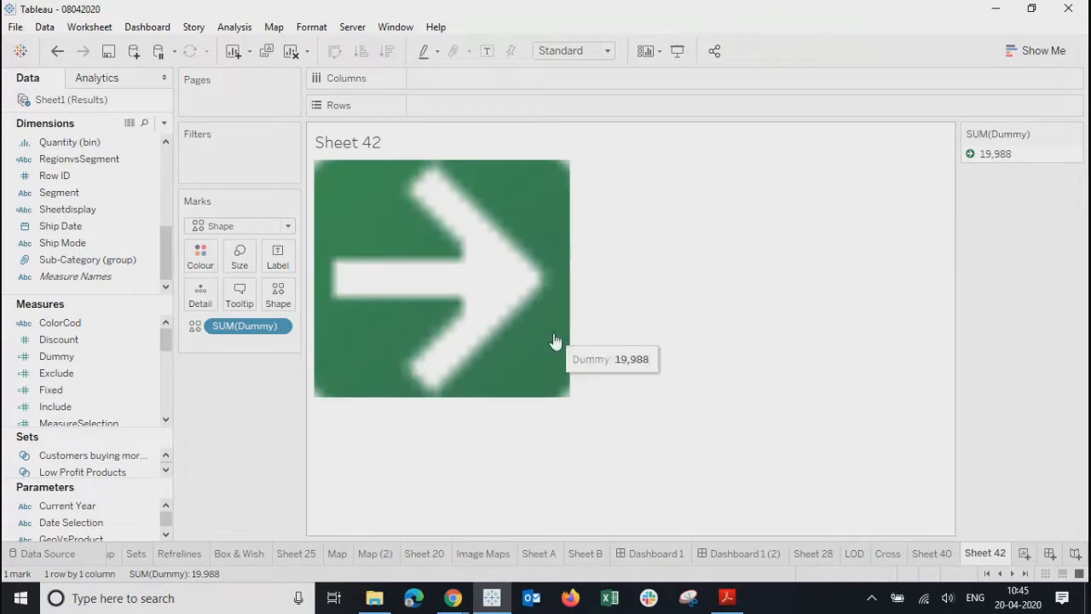
- Reduce the arrow mark size slightly to a medium-large arrow
click(239, 255)
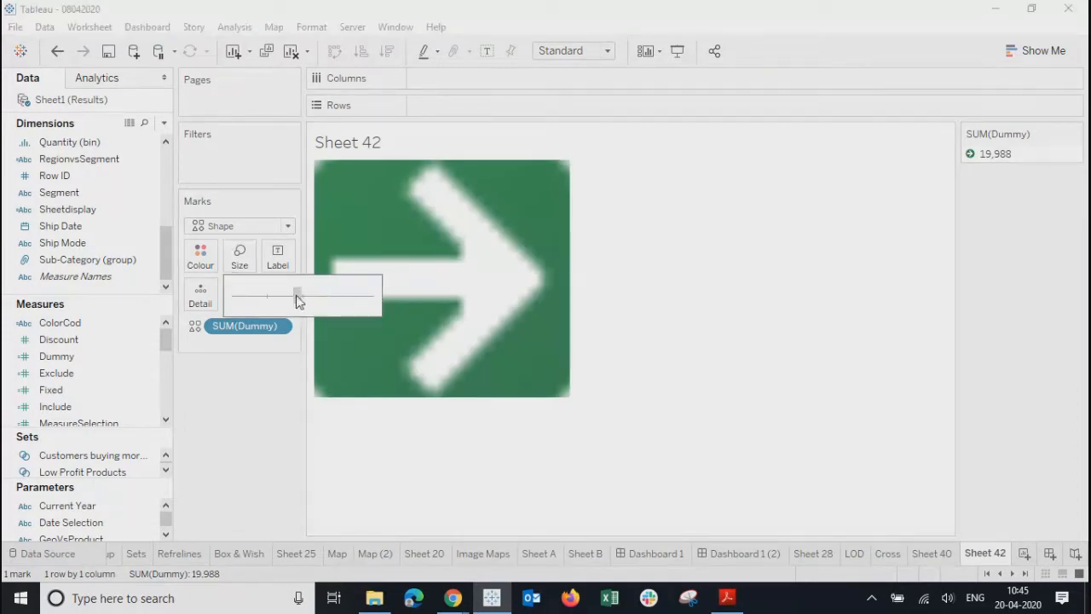
click(297, 296)
click(267, 295)
click(715, 331)
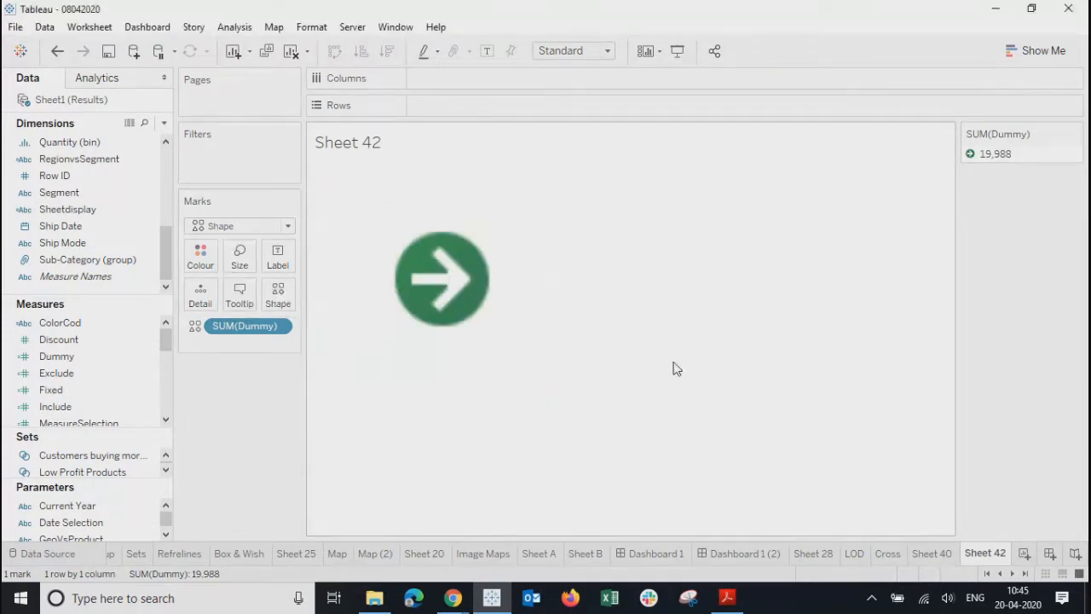
right_click(392, 143)
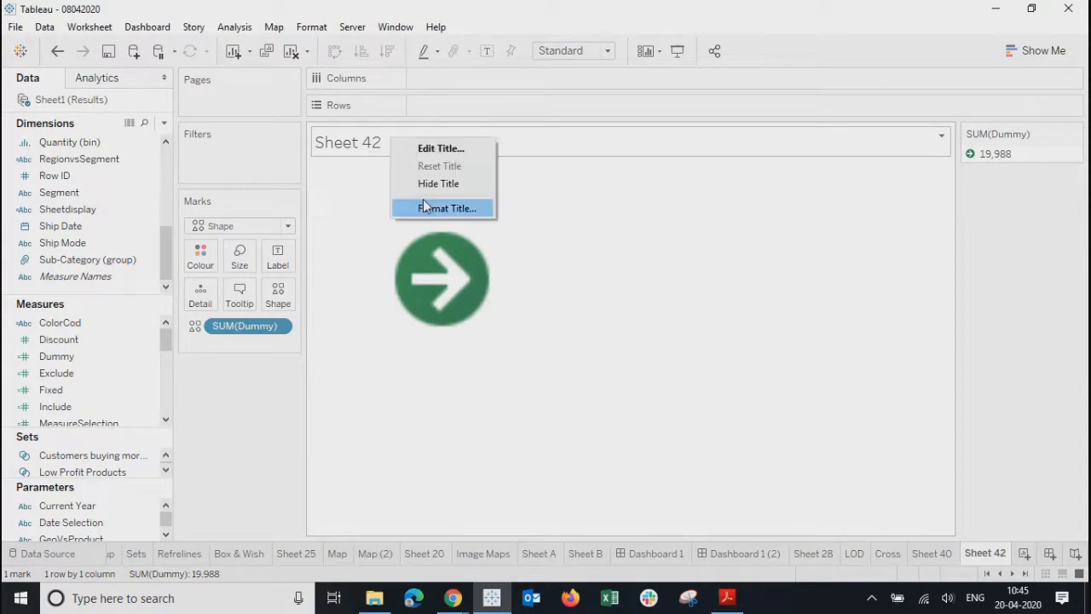
- Hide the worksheet title and rename Sheet 42 to 'right'
click(429, 185)
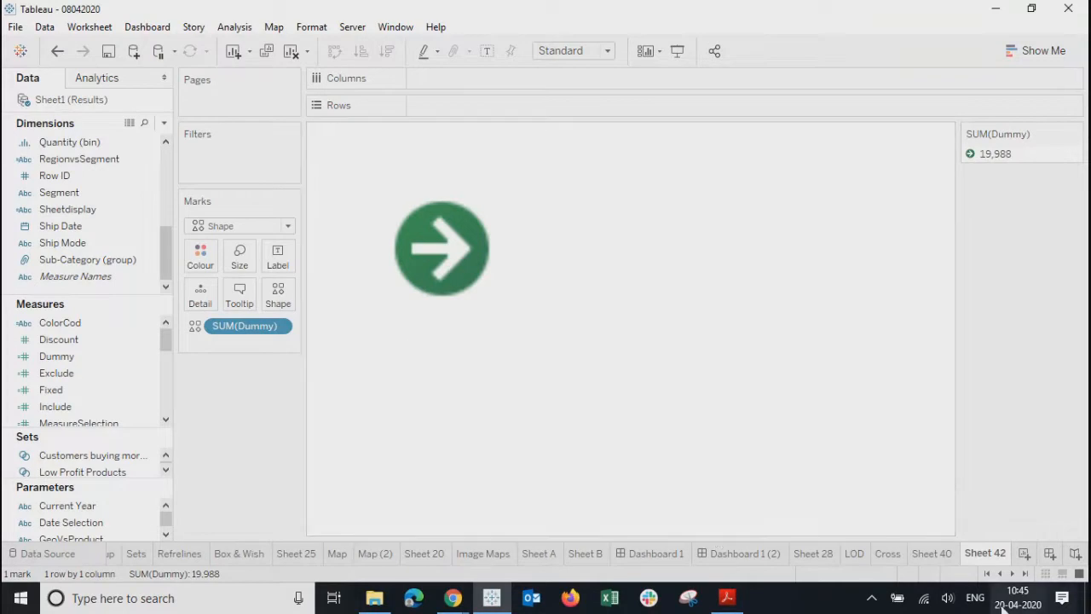
double_click(984, 555)
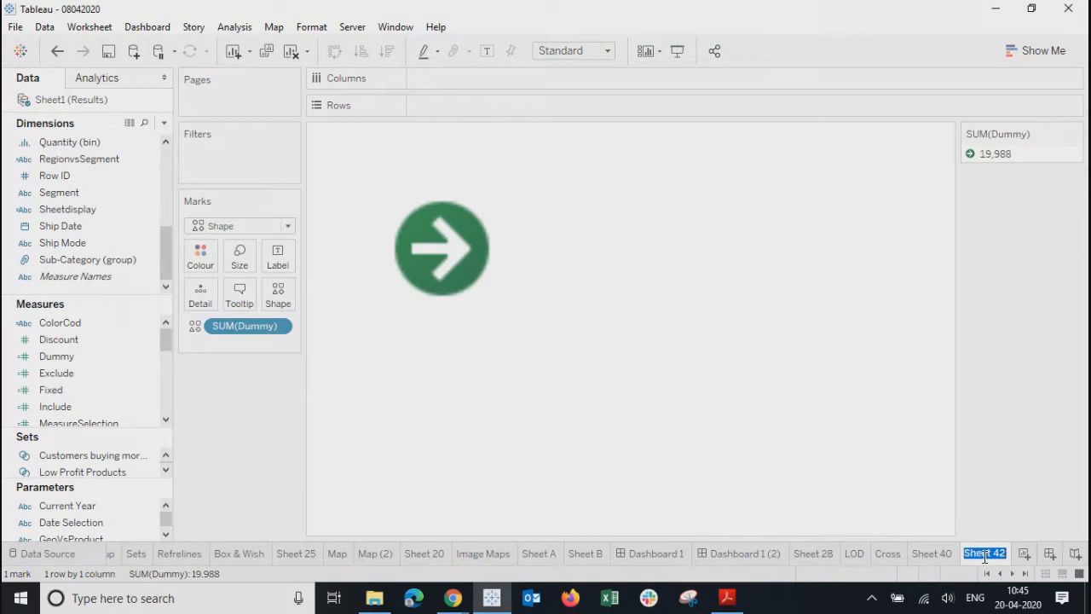
text(right)
key(Return)
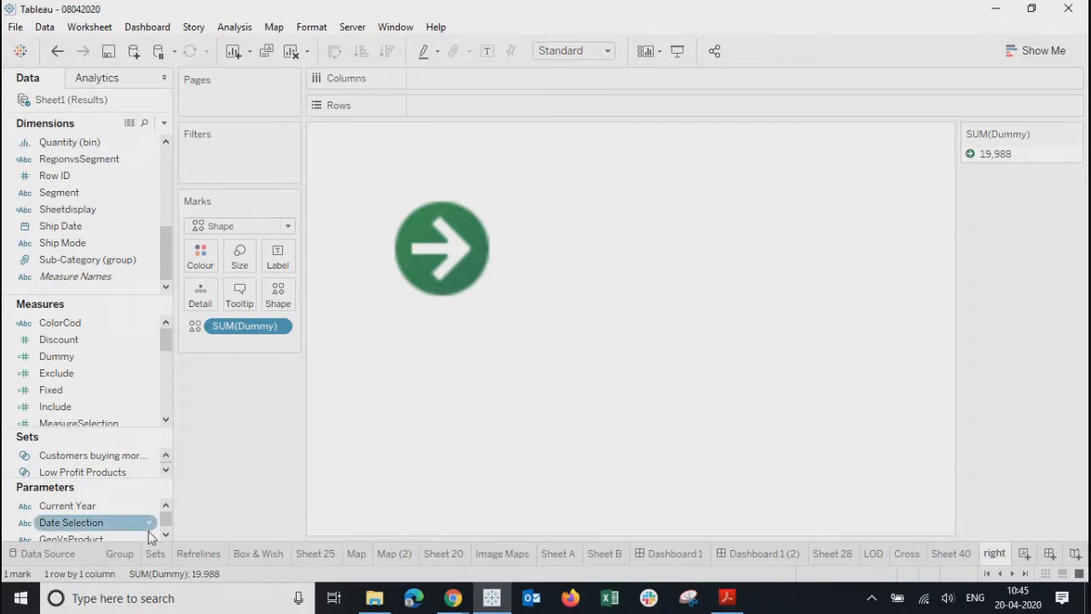
- Add the 'right' sheet to Dashboard 1 as a floating object
click(672, 553)
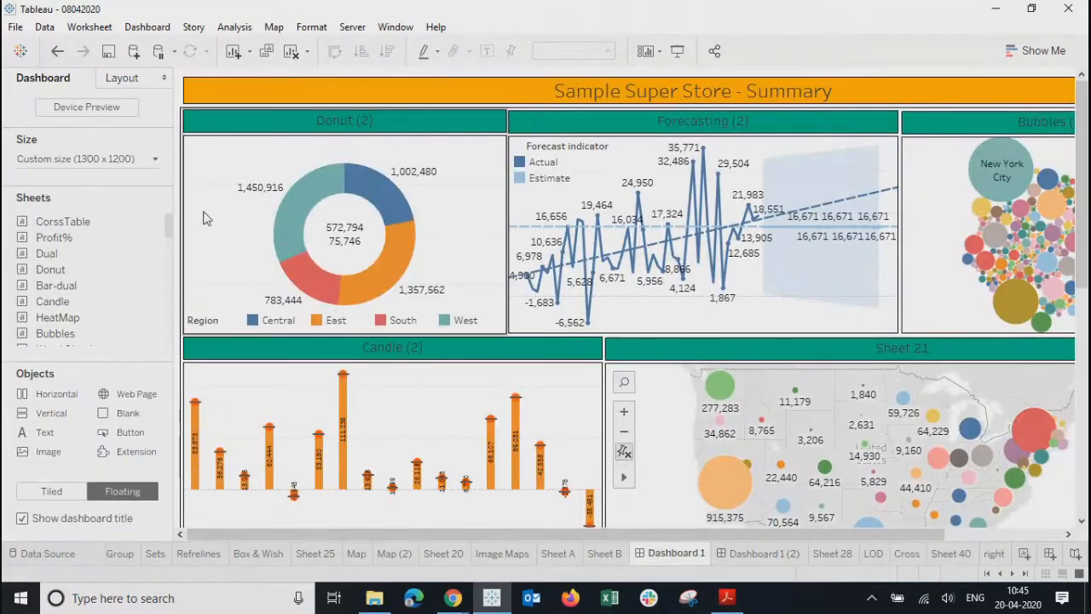
drag(170, 224, 85, 358)
mouse_move(53, 330)
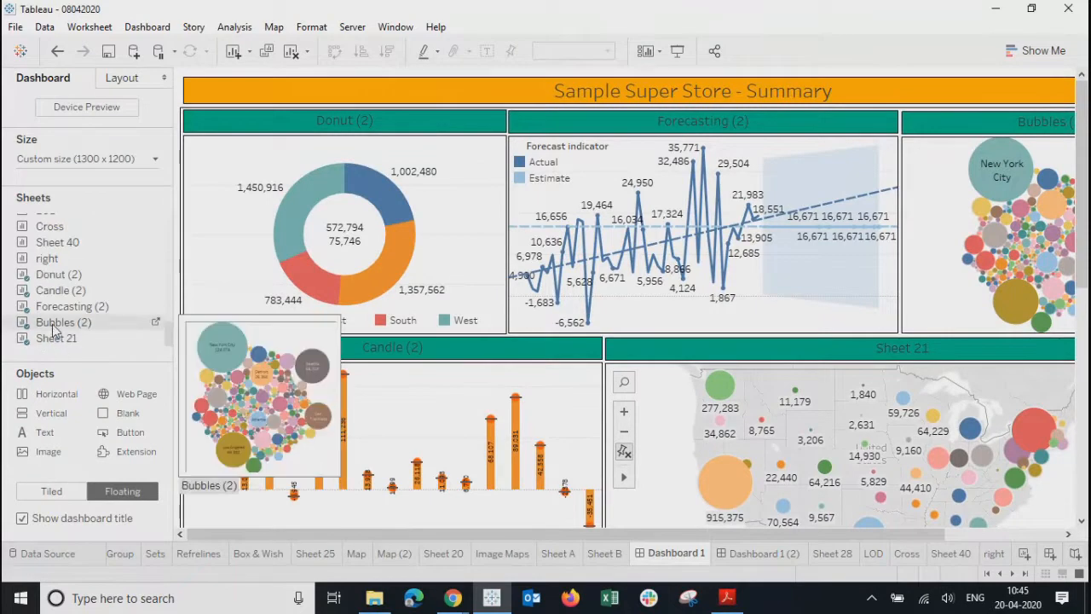
drag(51, 258, 227, 177)
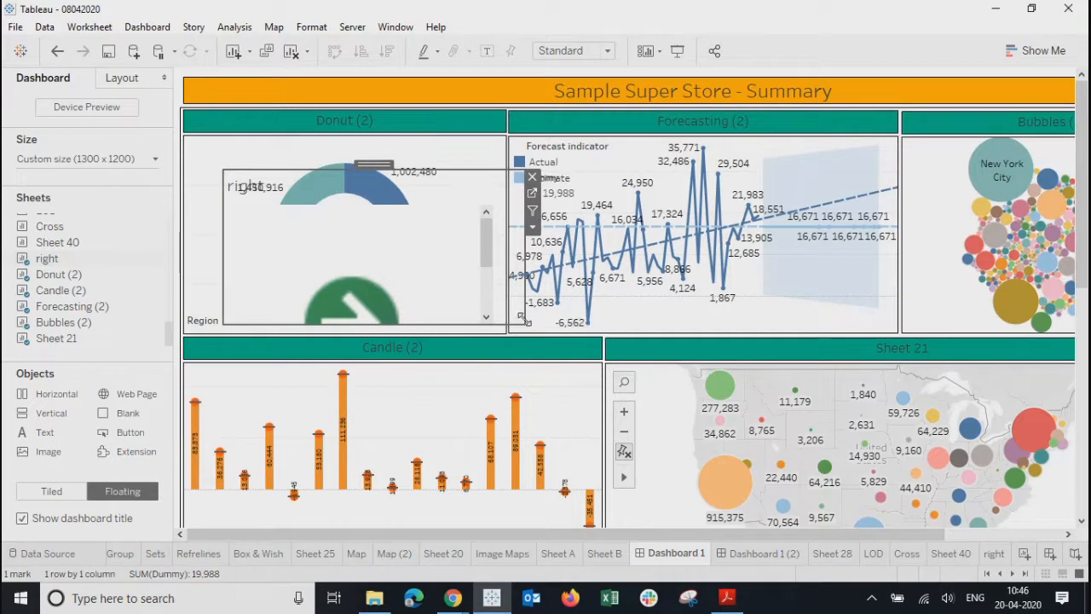
- Shrink the arrow sheet, move it to the Donut (2) panel's top-left, and hide its title
drag(519, 323, 279, 213)
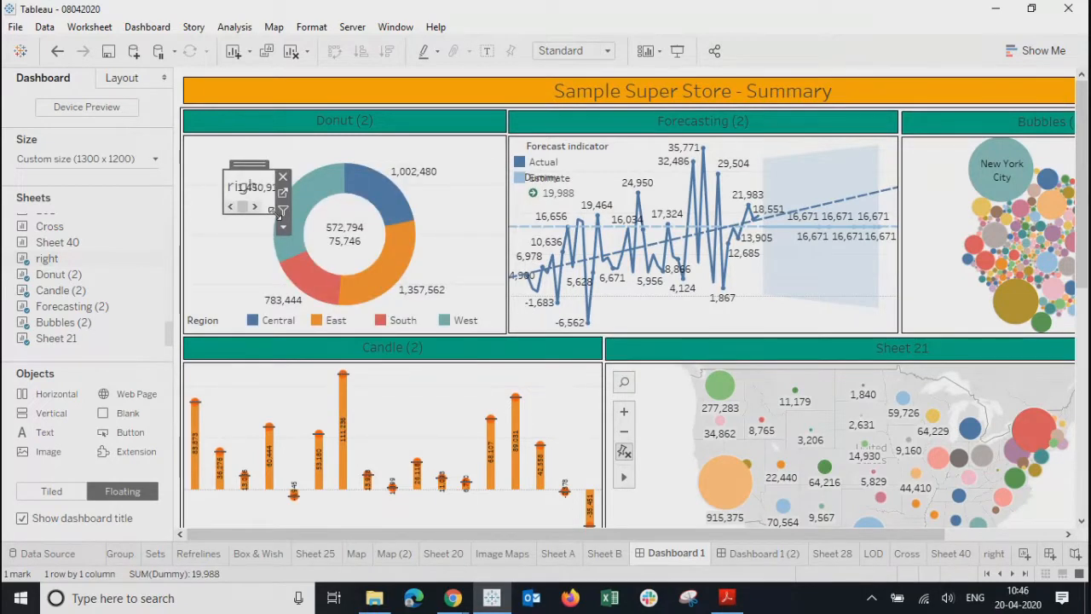
drag(238, 163, 207, 157)
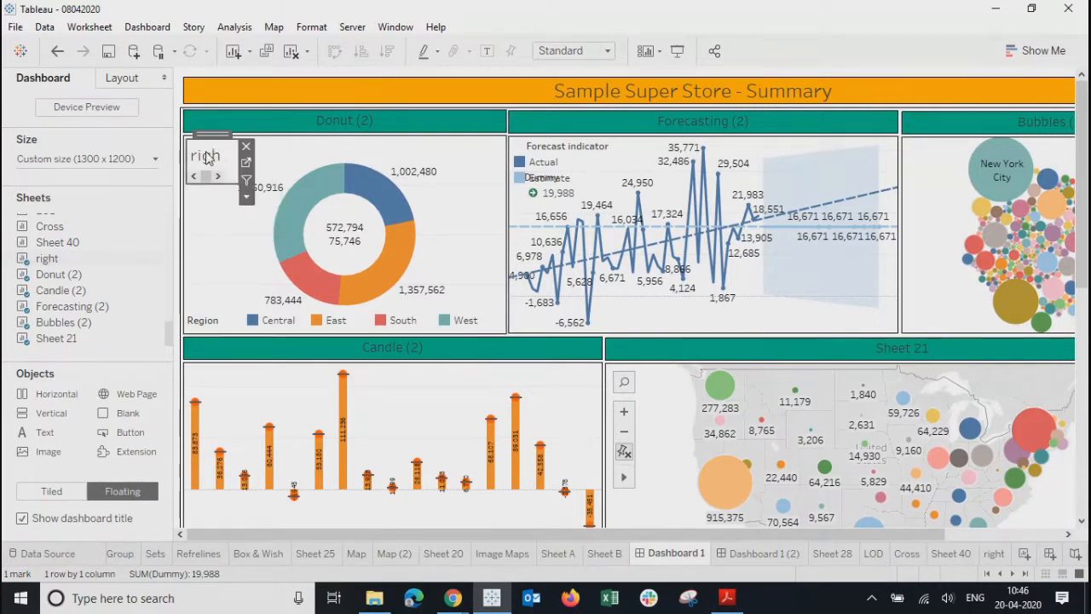
right_click(207, 158)
click(245, 198)
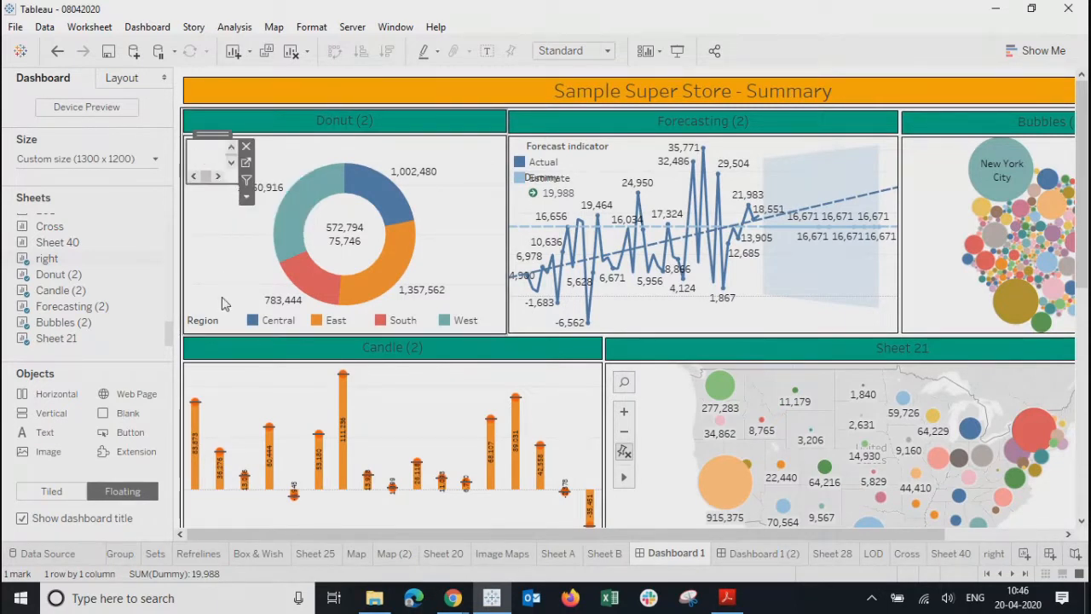
click(247, 196)
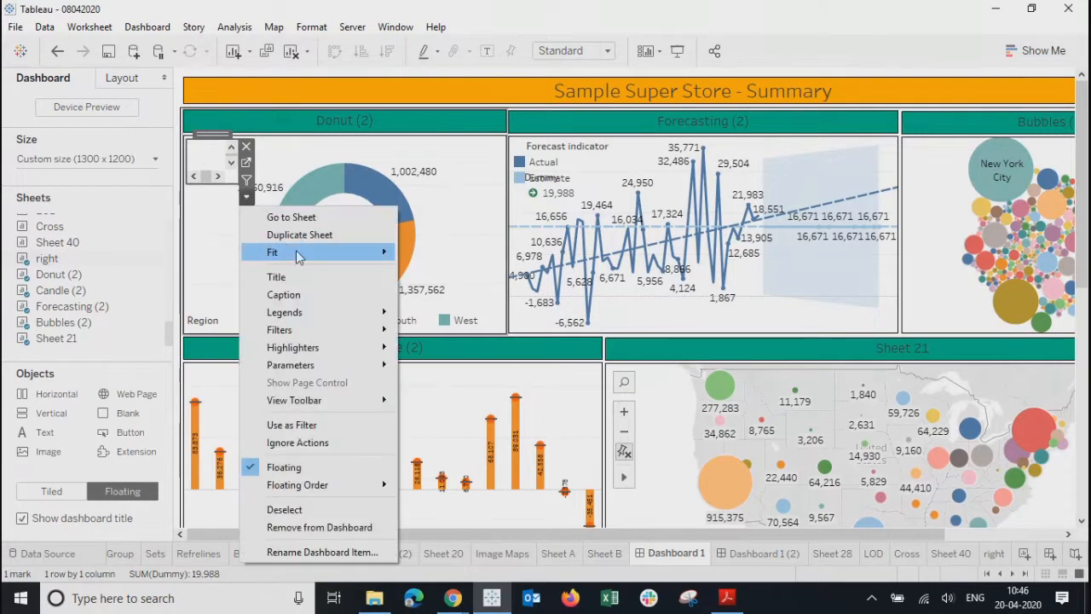
- Set the floating arrow sheet to Entire View fit and enlarge its box slightly
mouse_move(300, 251)
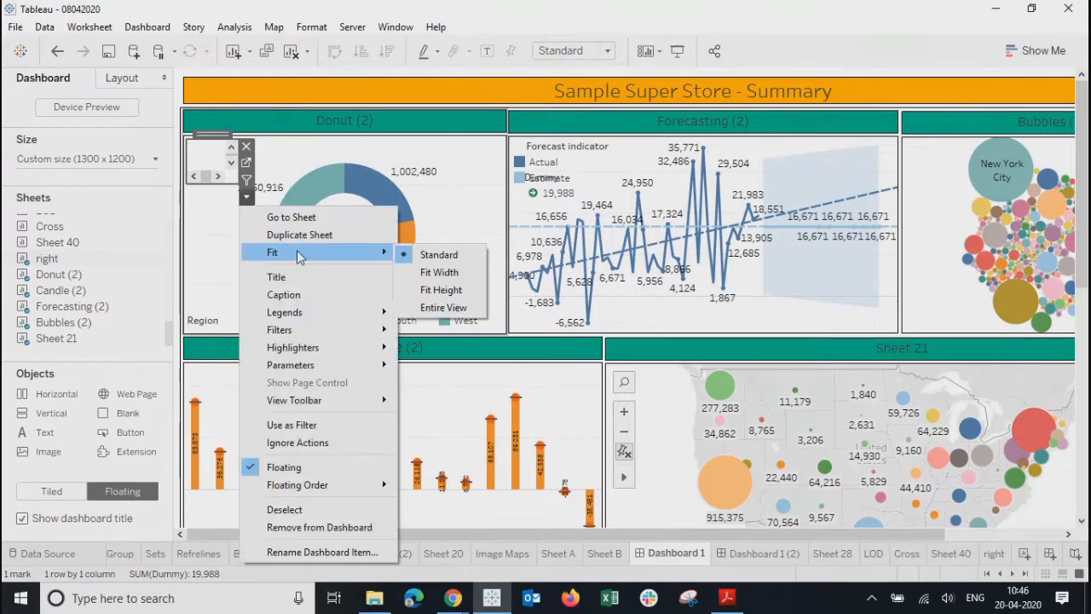
click(425, 312)
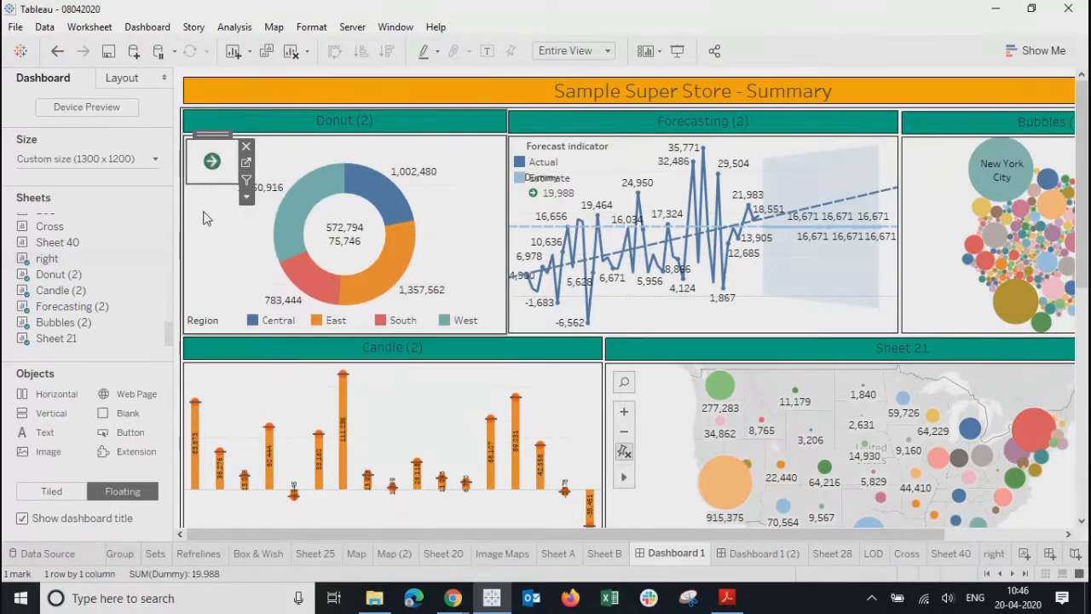
click(209, 170)
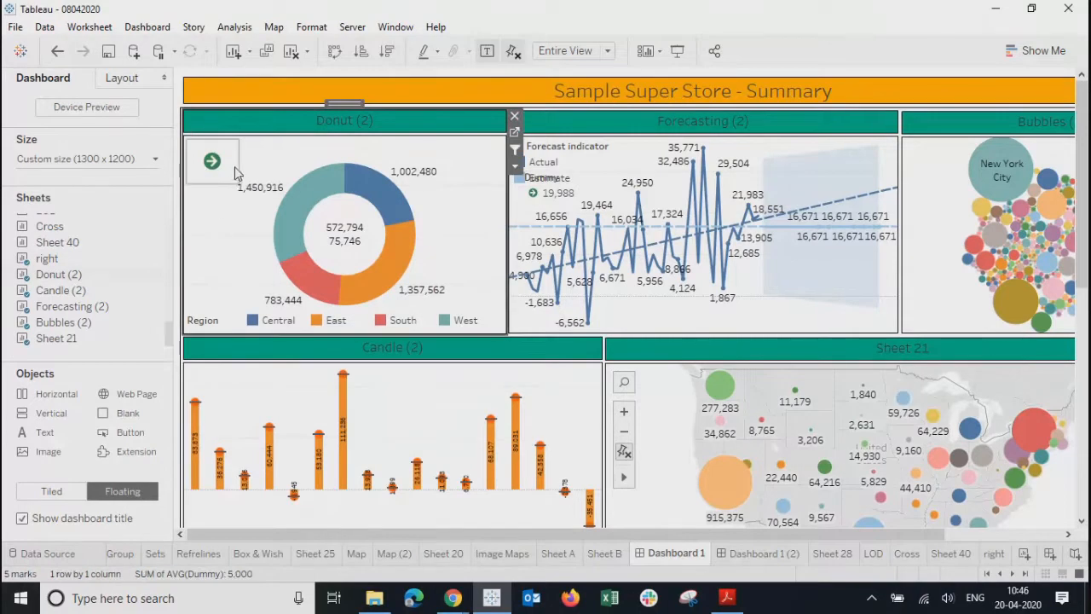
click(234, 167)
drag(237, 183, 251, 195)
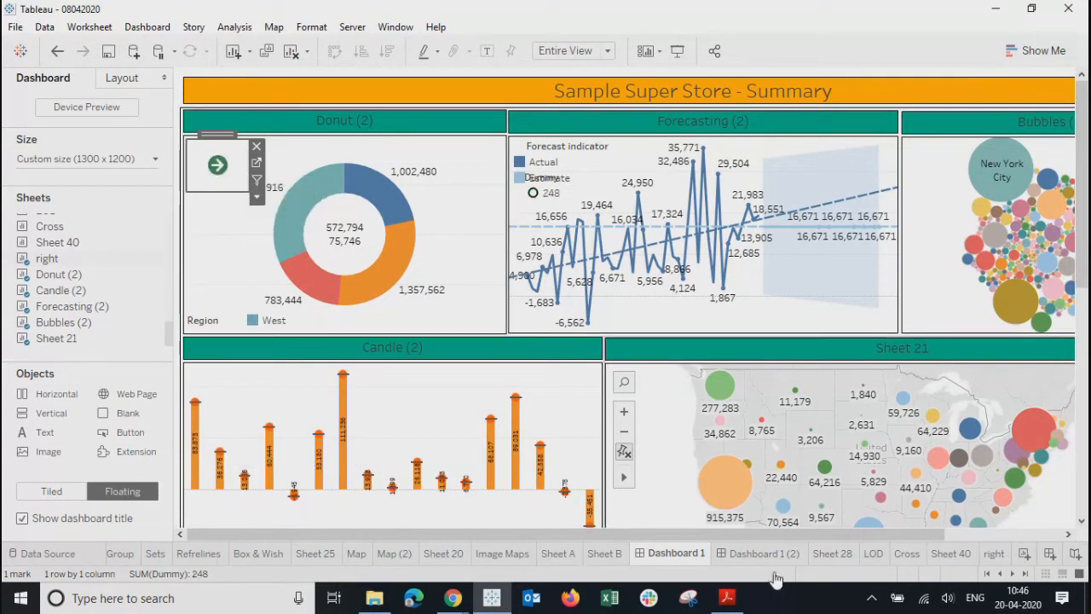
- Make the green arrow shape much larger on the 'right' sheet
click(993, 561)
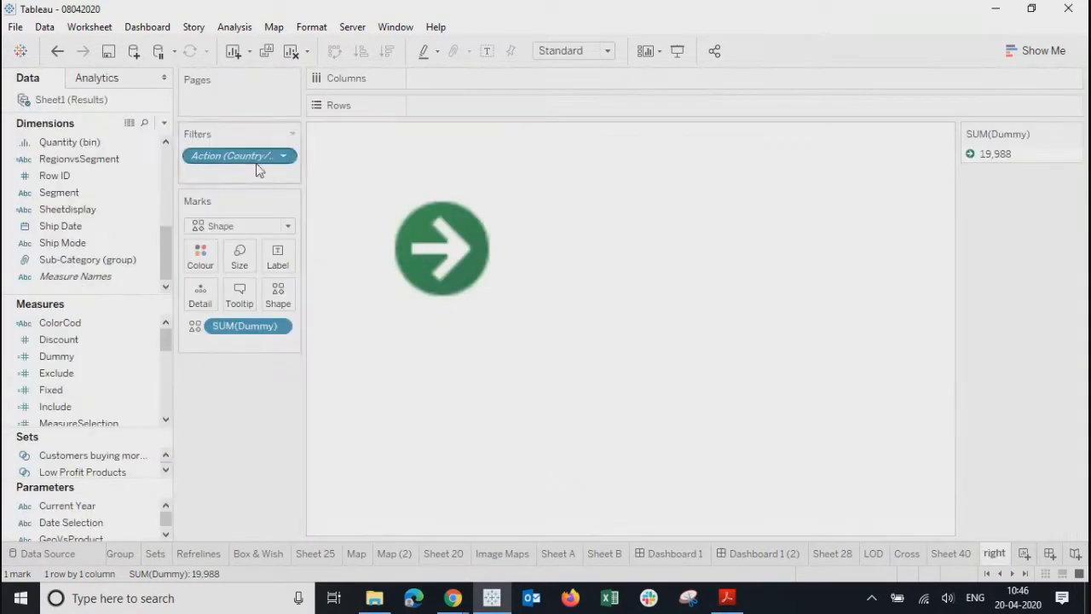
click(239, 261)
drag(267, 299, 303, 298)
- On Dashboard 1, tuck the arrow sheet into the Donut (2) pane's top-left and shrink it
click(757, 555)
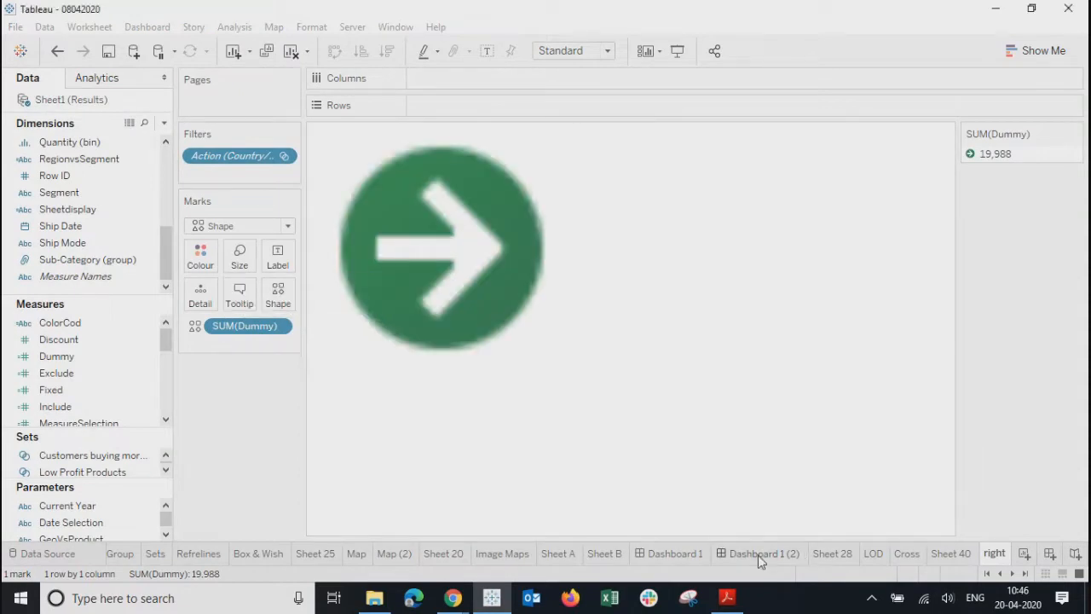
click(673, 554)
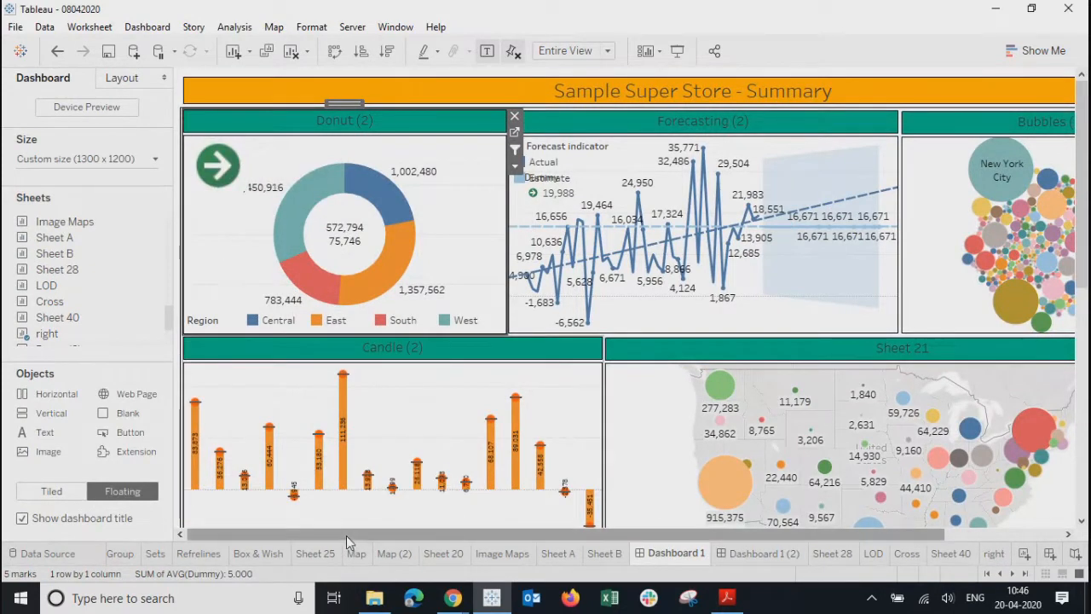
mouse_move(364, 534)
mouse_down()
mouse_move(779, 541)
mouse_move(345, 530)
mouse_up()
click(237, 156)
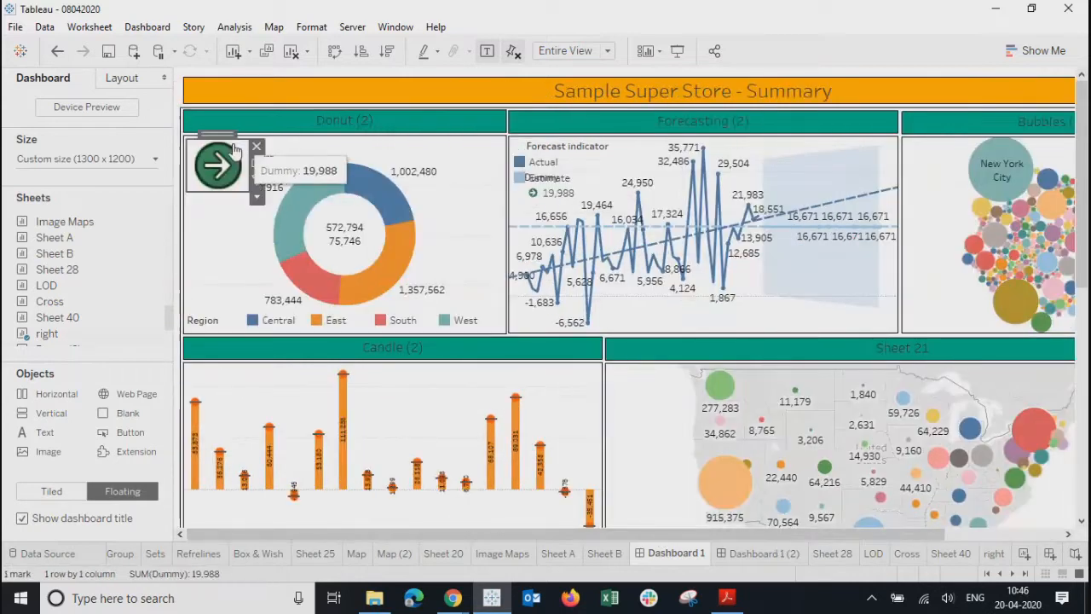
mouse_move(215, 135)
mouse_down()
mouse_move(201, 130)
mouse_move(1083, 65)
mouse_move(1039, 84)
mouse_move(386, 79)
mouse_move(177, 95)
mouse_move(215, 81)
mouse_move(204, 82)
mouse_move(202, 142)
mouse_move(217, 140)
mouse_up()
drag(243, 187, 230, 179)
click(207, 224)
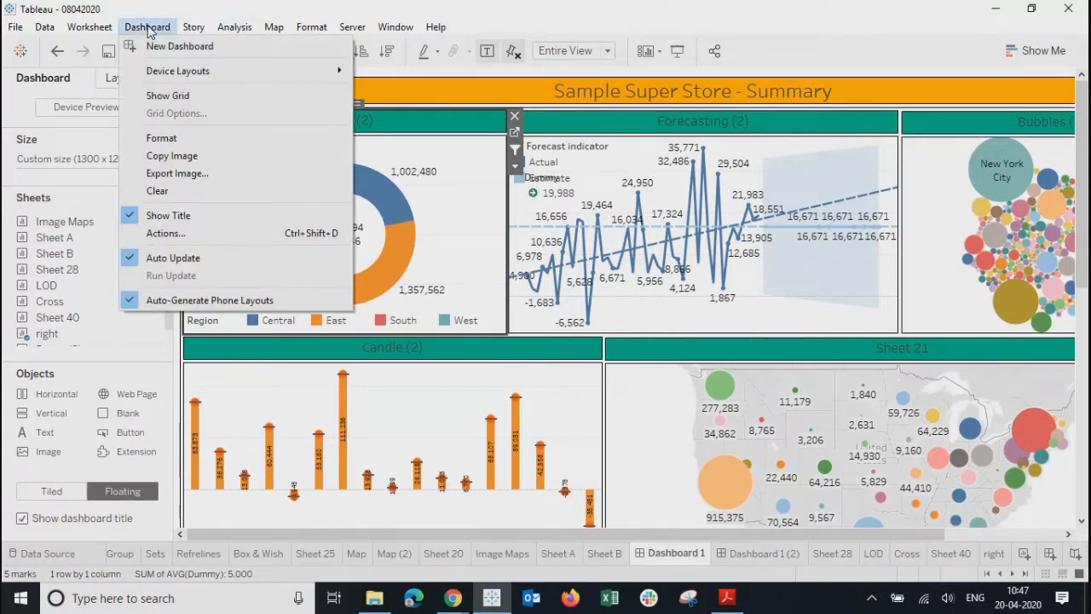
- Add Go to Sheet action GoToSheet1 from source 'right' to target Dashboard 1 (2)
click(160, 234)
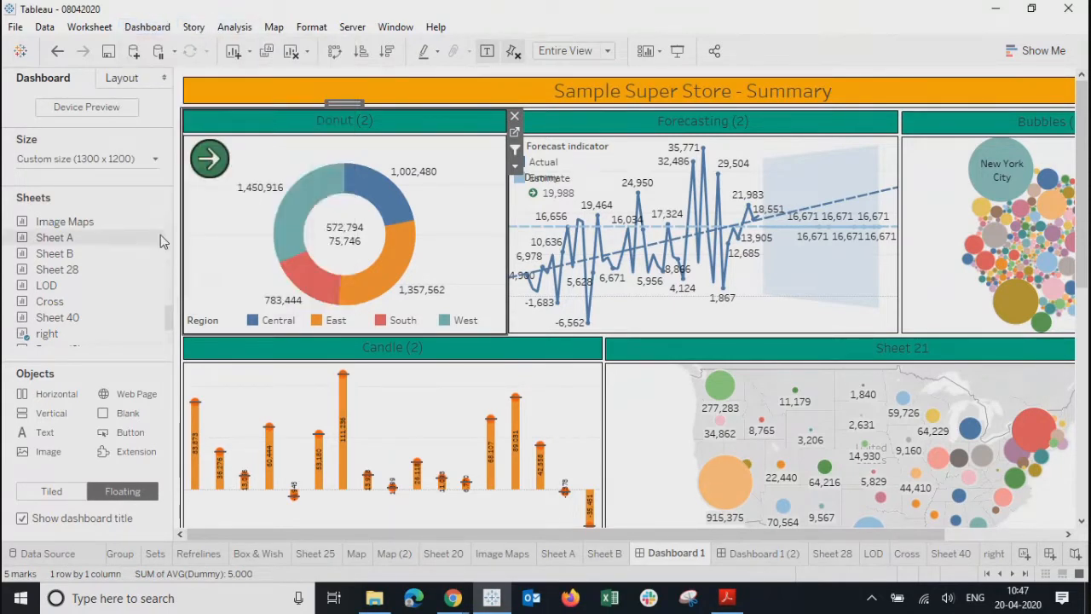
click(359, 379)
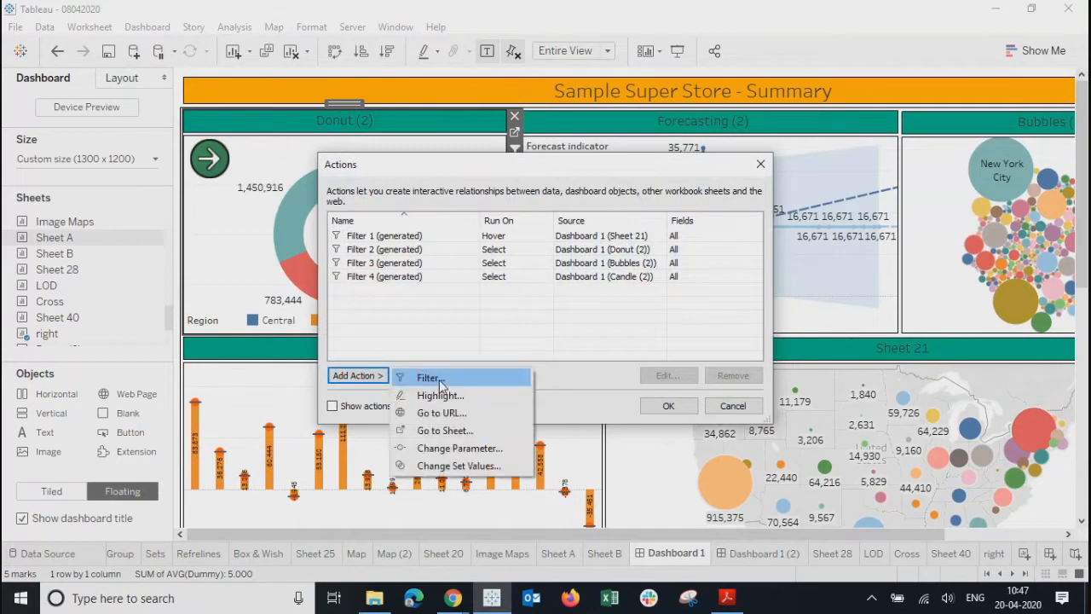
click(444, 430)
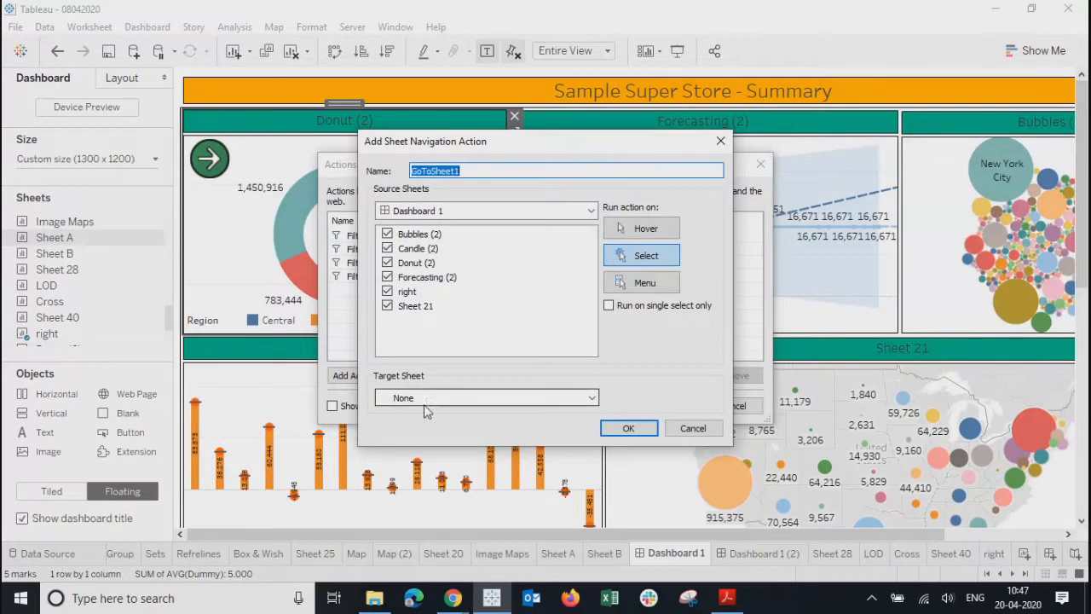
click(426, 406)
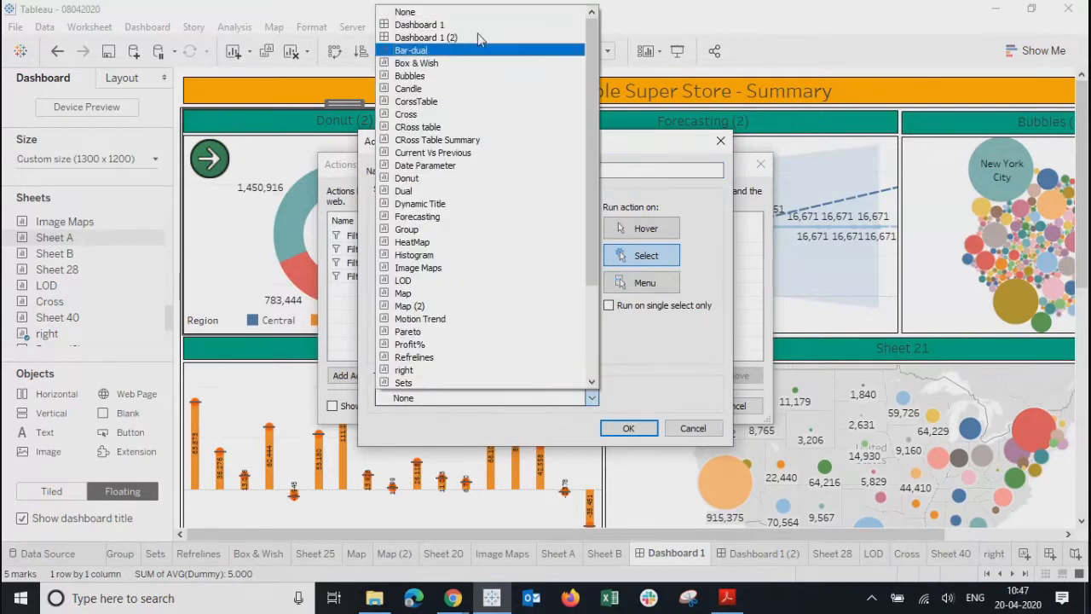
click(633, 145)
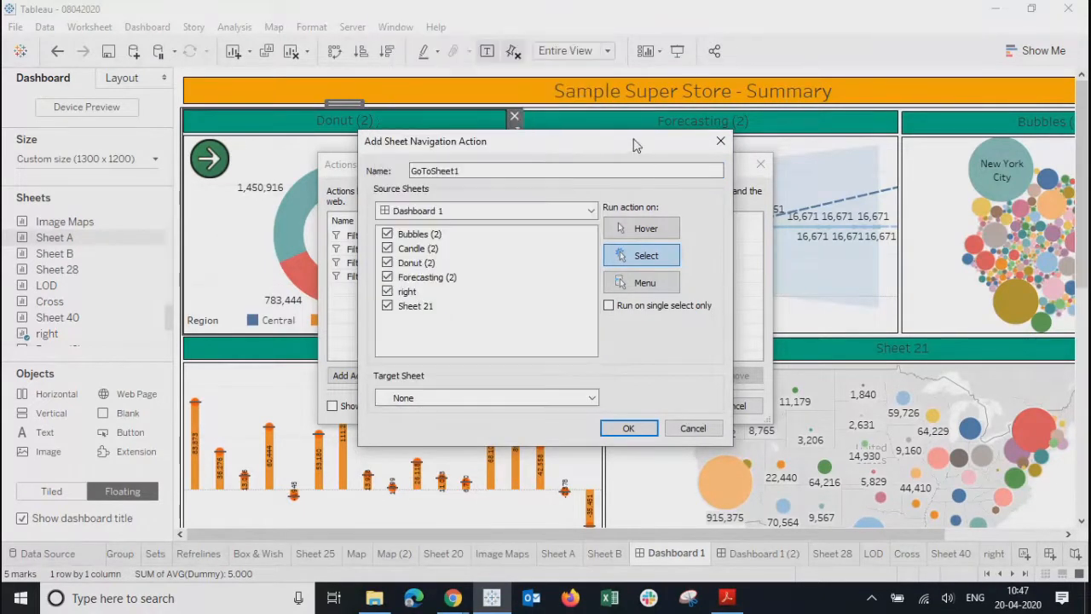
click(458, 172)
click(388, 279)
click(465, 398)
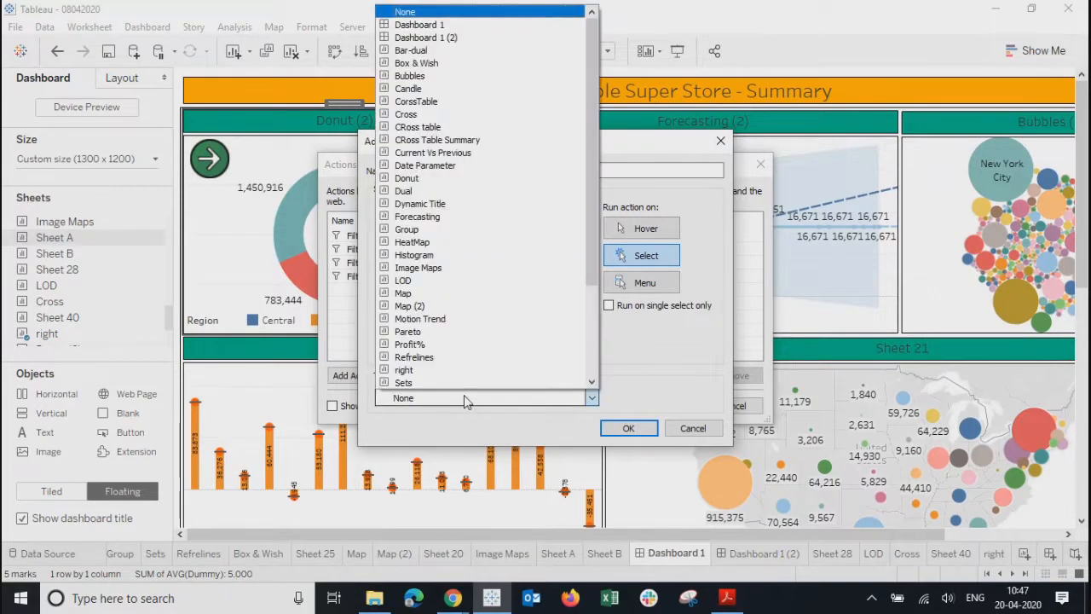
click(429, 38)
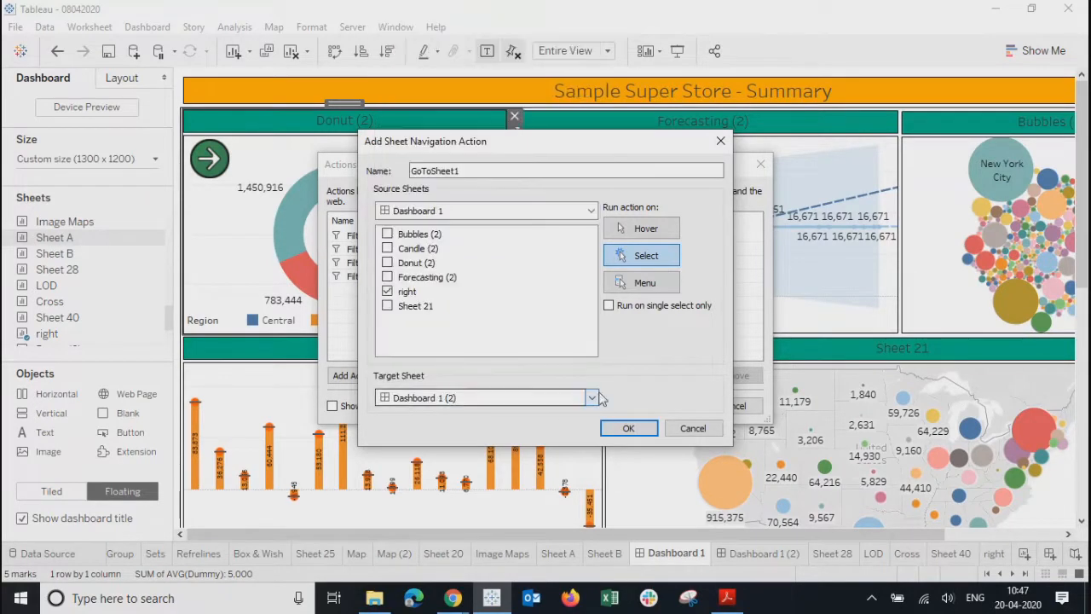
click(628, 429)
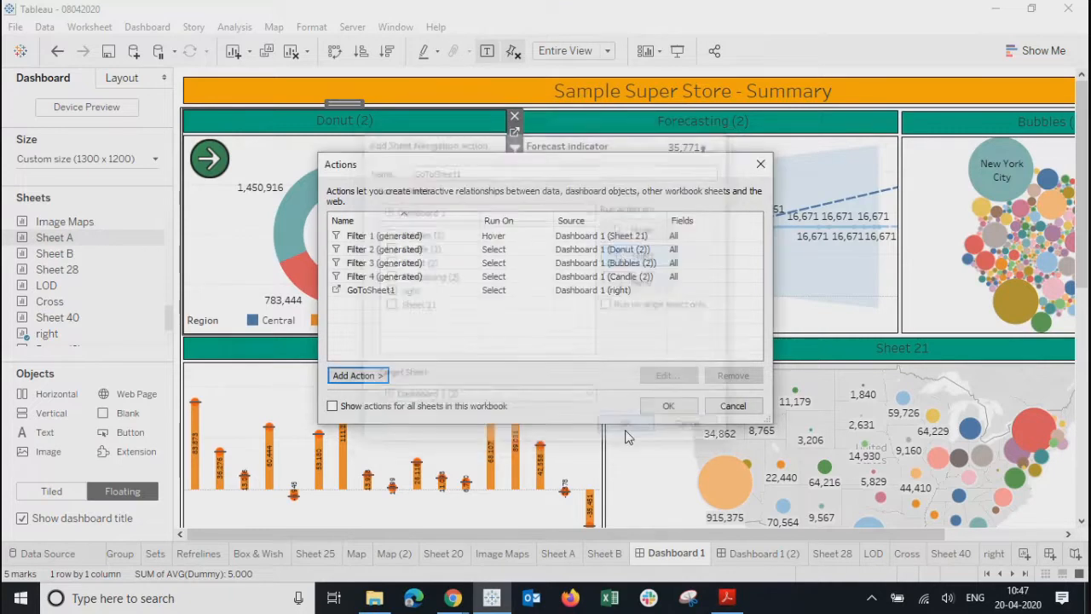
click(651, 406)
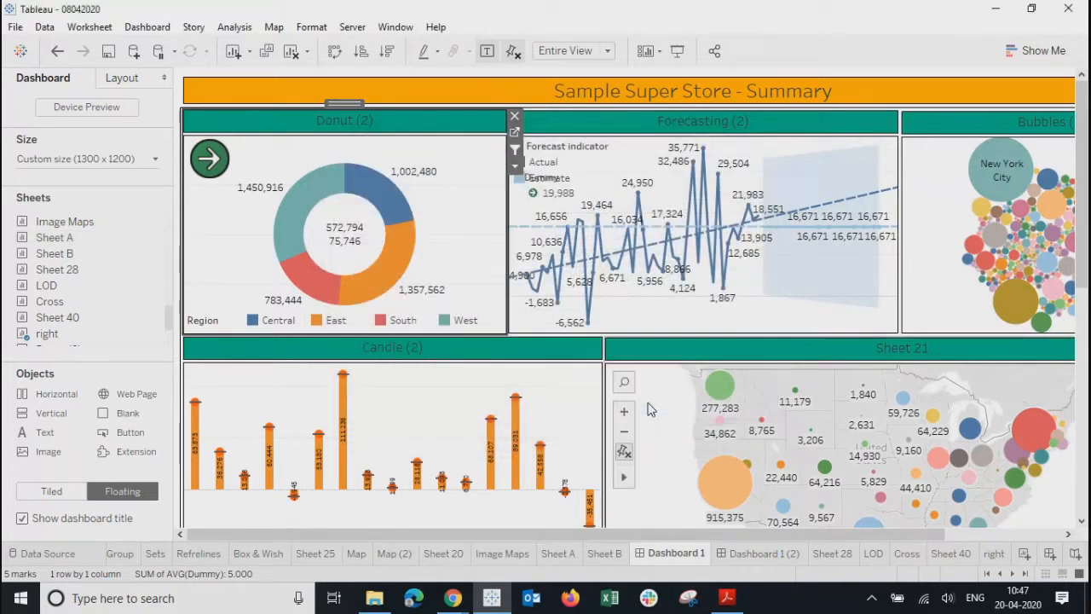
- In Presentation Mode, test filtering by East, Detroit, Minneapolis and Binders, then clear selections
click(679, 51)
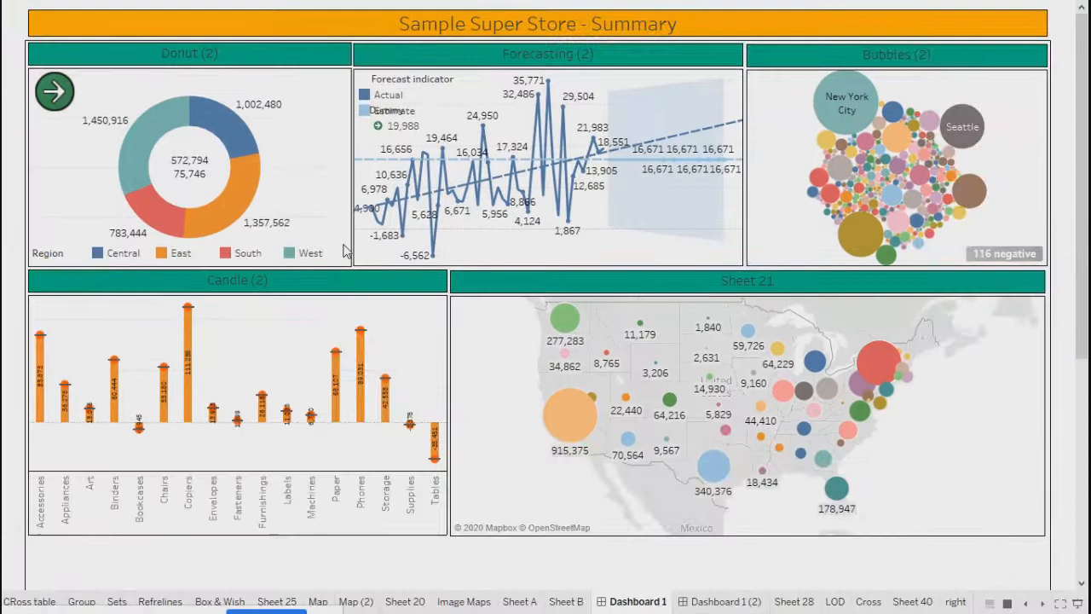
click(243, 224)
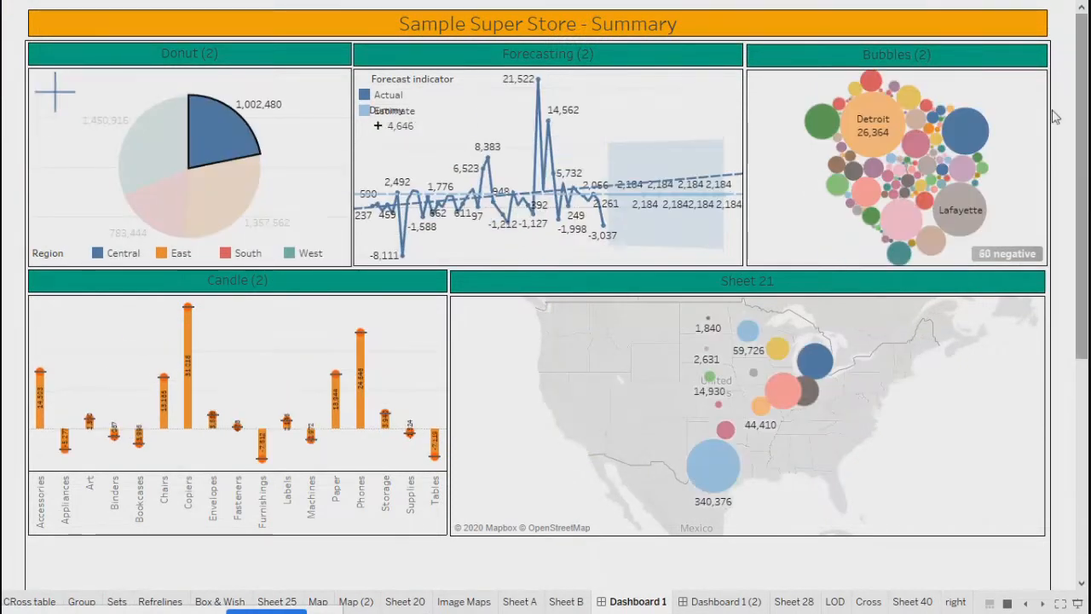
click(887, 118)
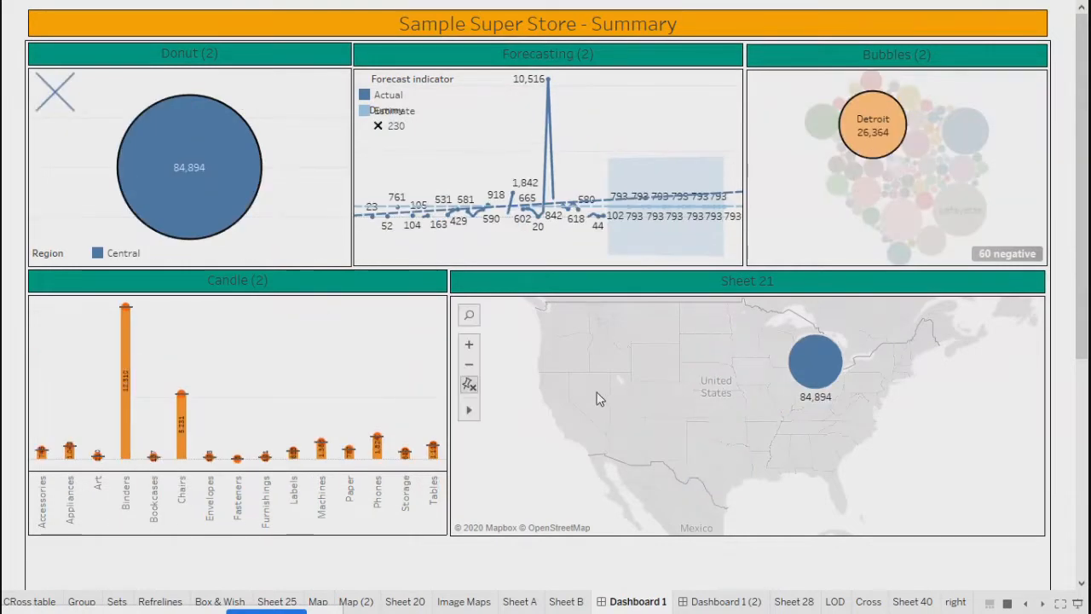
click(964, 128)
click(131, 370)
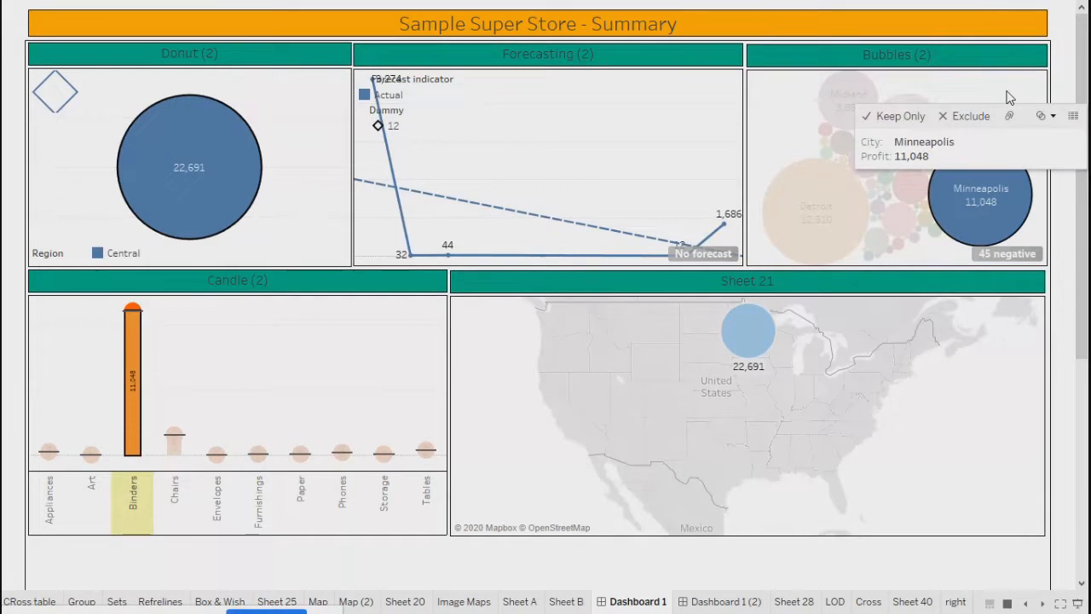
click(791, 143)
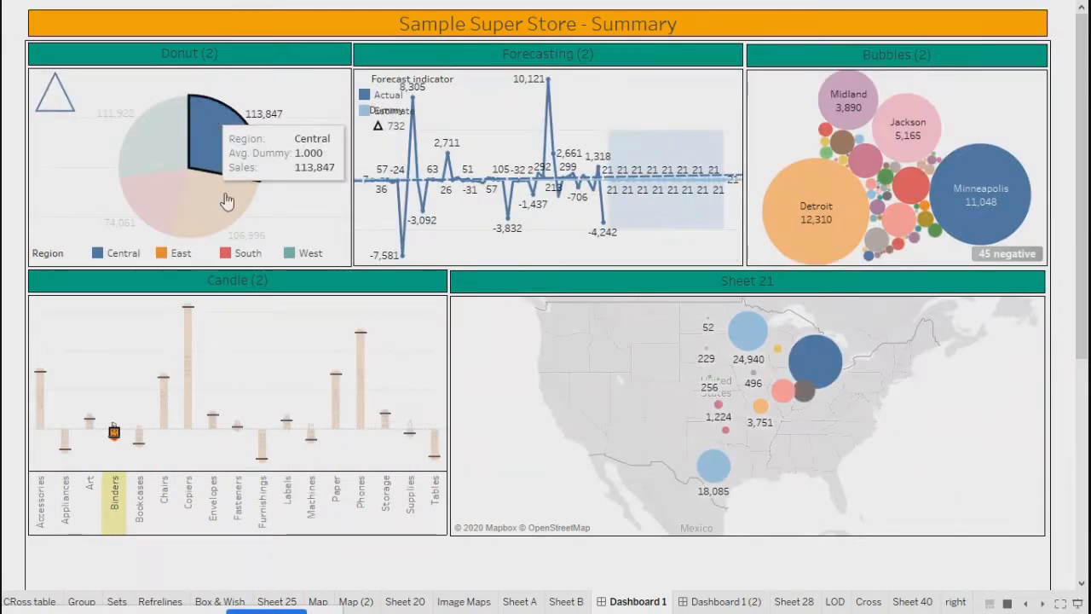
click(213, 120)
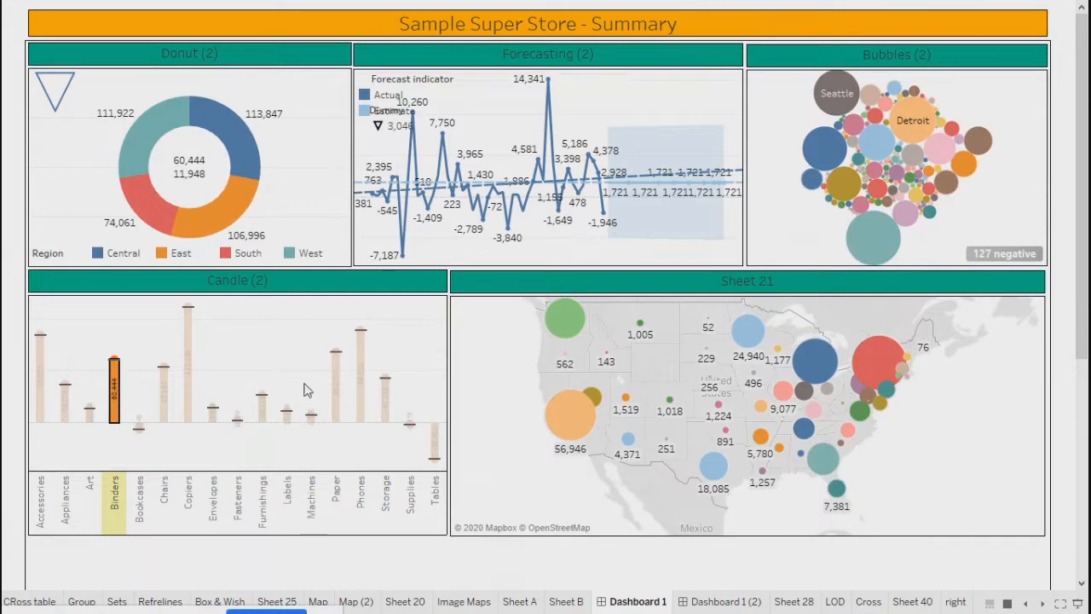
click(217, 364)
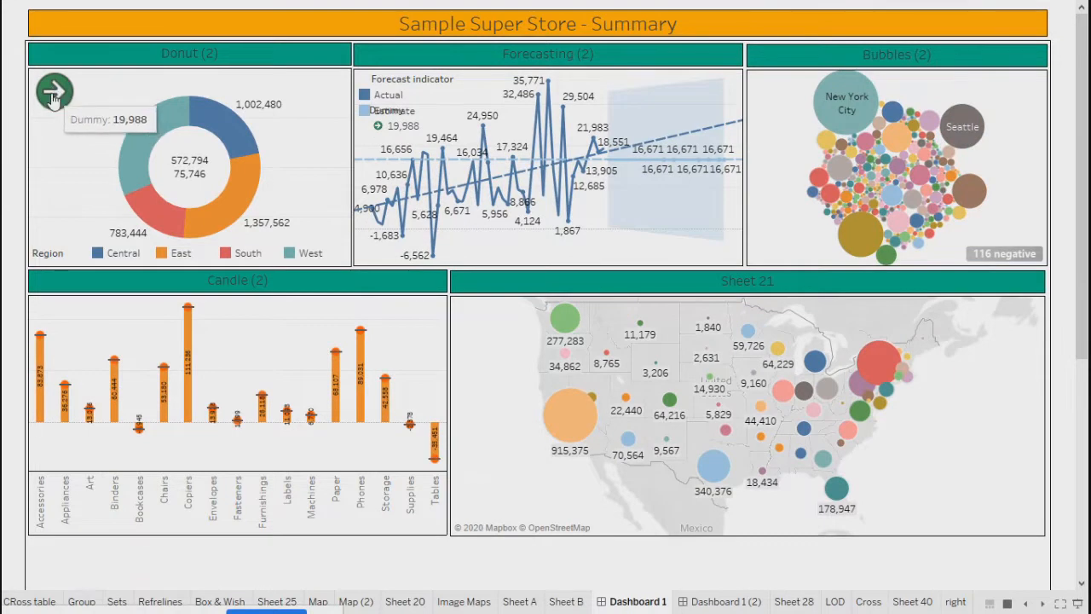
- Follow the green arrow to Dashboard 1 (2) and leave Presentation Mode
click(54, 96)
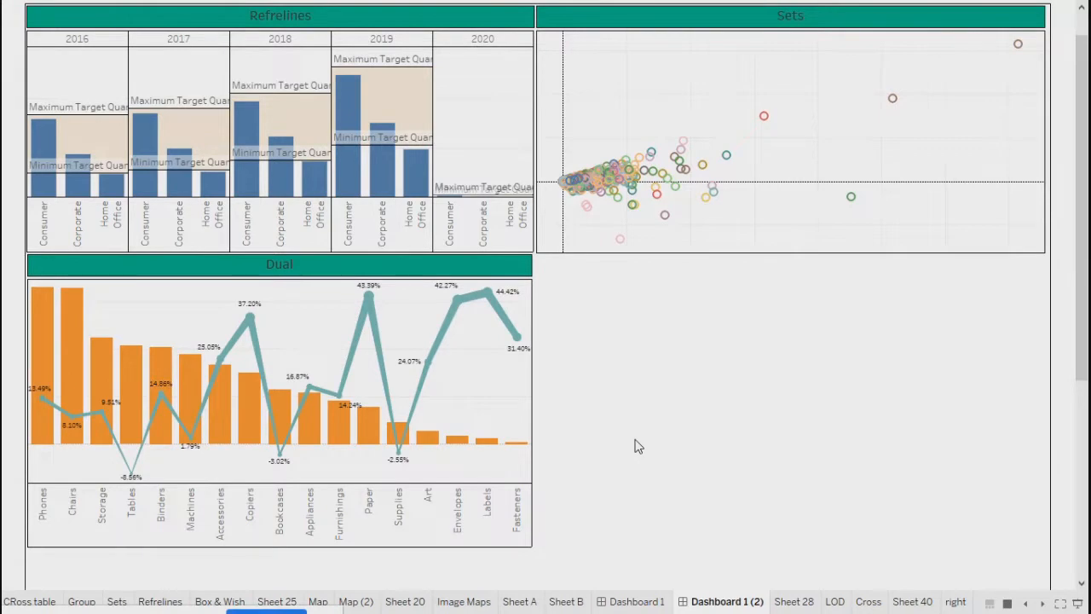
key(Escape)
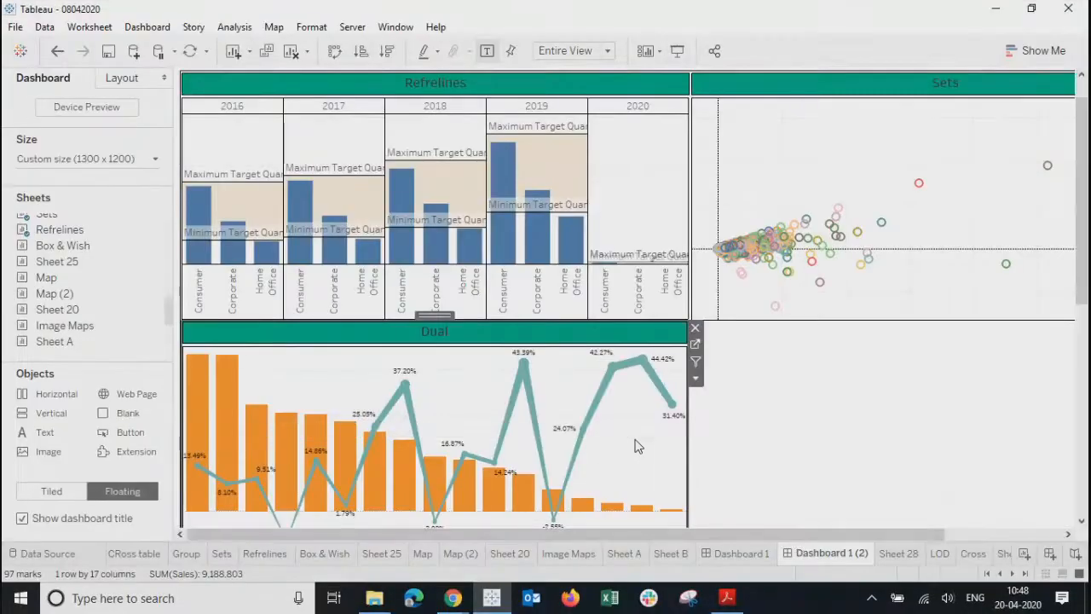
drag(809, 537, 928, 537)
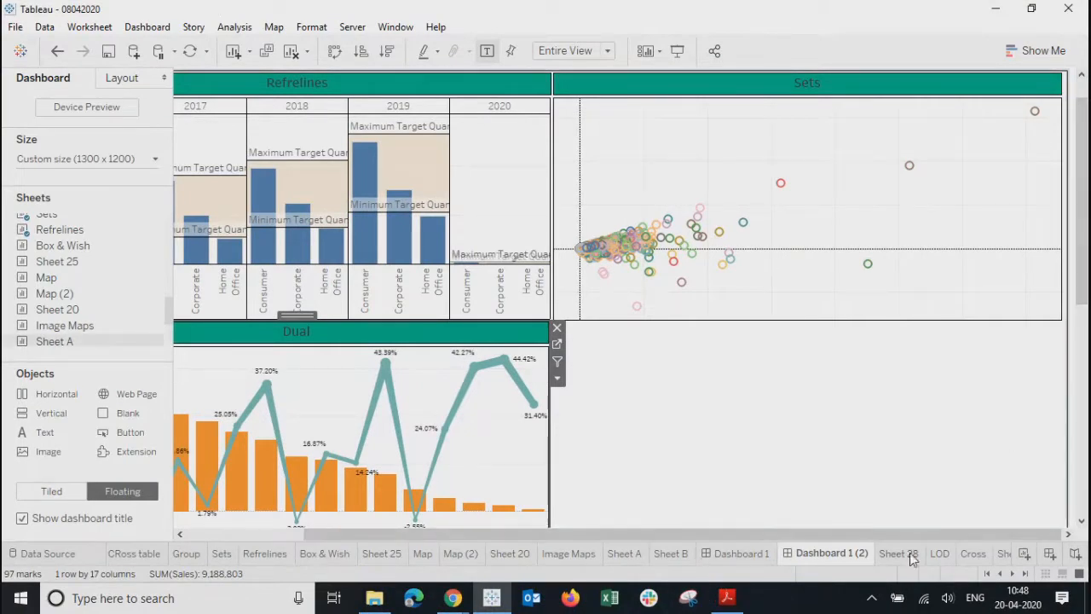
click(1022, 573)
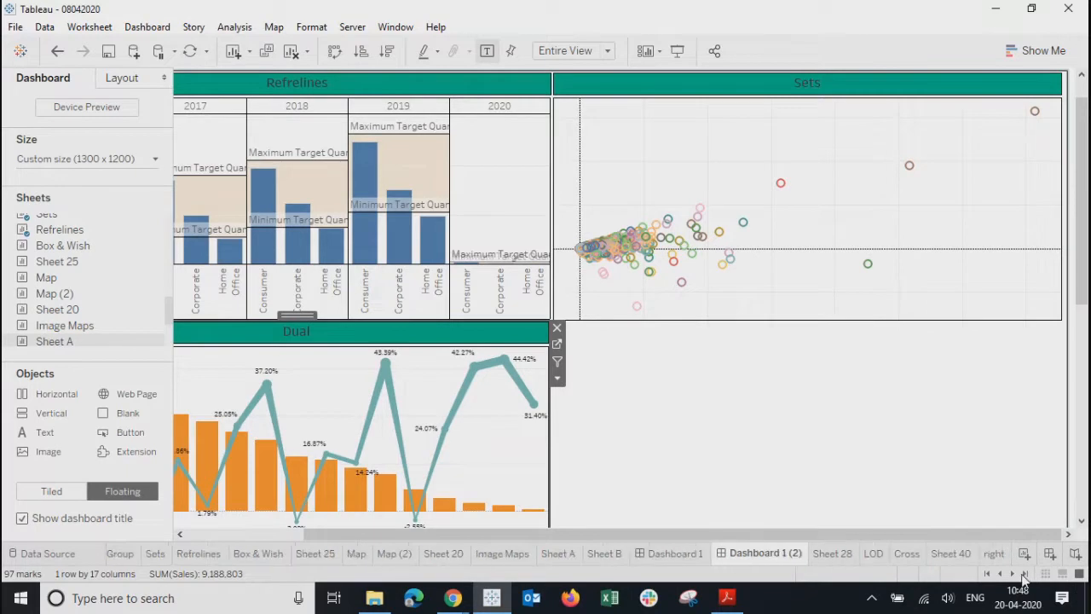
- Create a new worksheet and name it 'left'
click(994, 554)
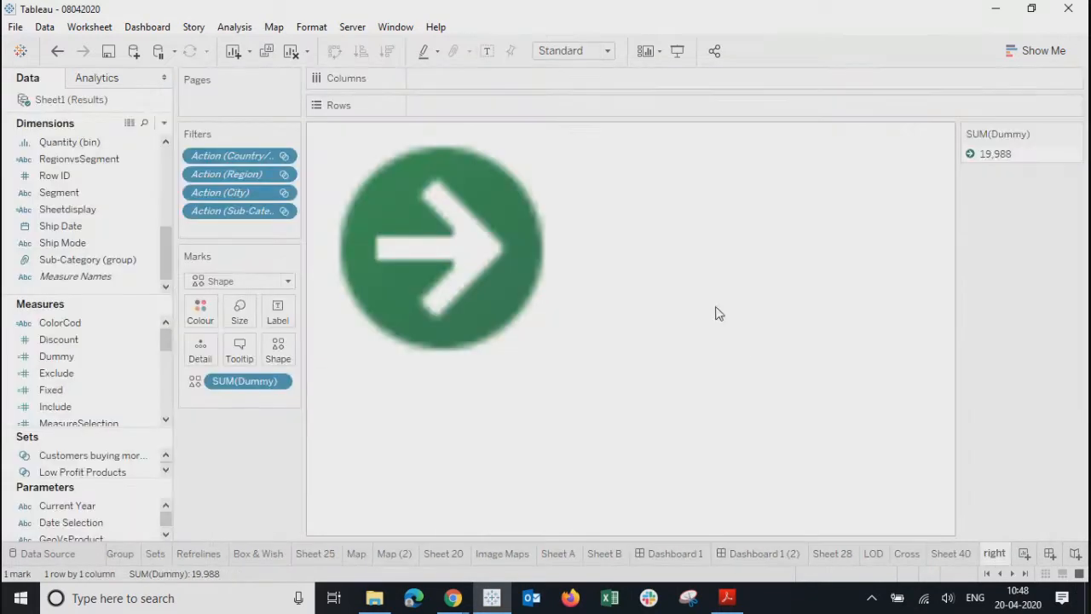
click(1023, 554)
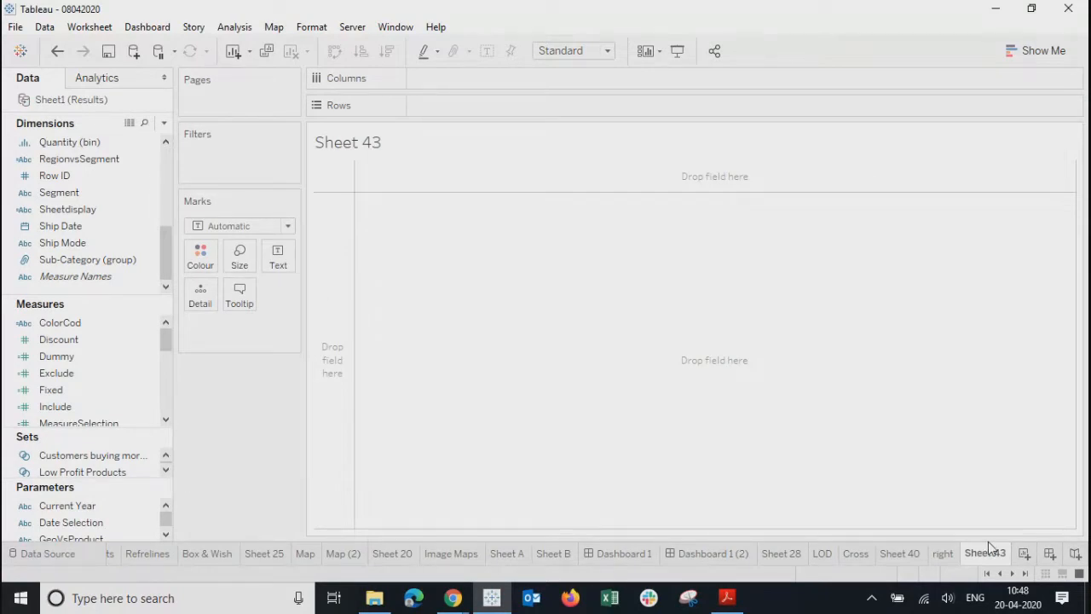
double_click(979, 556)
text(left)
key(Return)
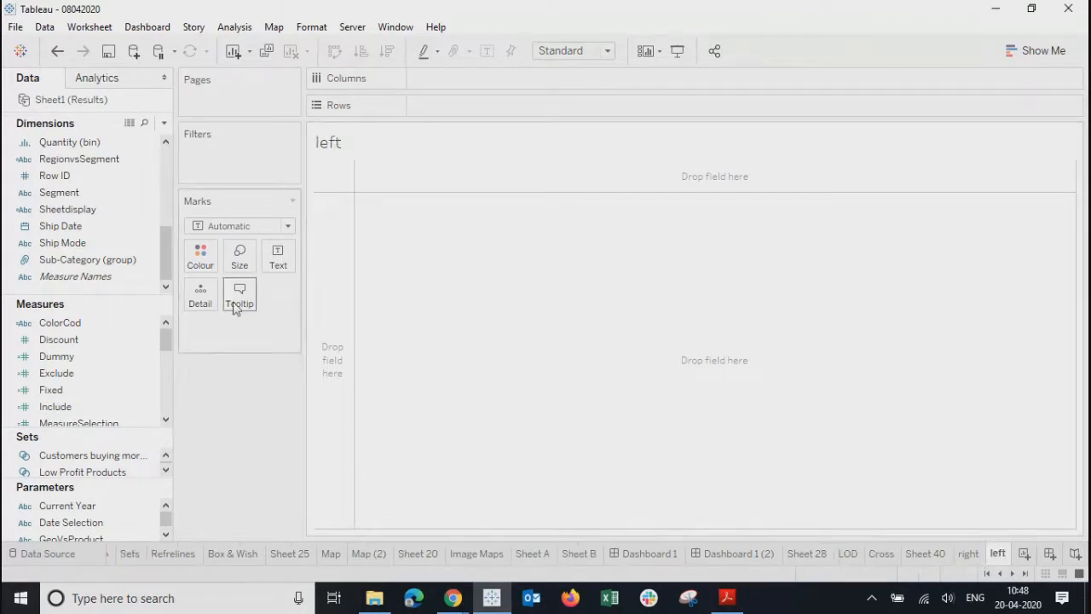
- Put SUM(Dummy) on Text so the sheet shows 19,988
click(277, 263)
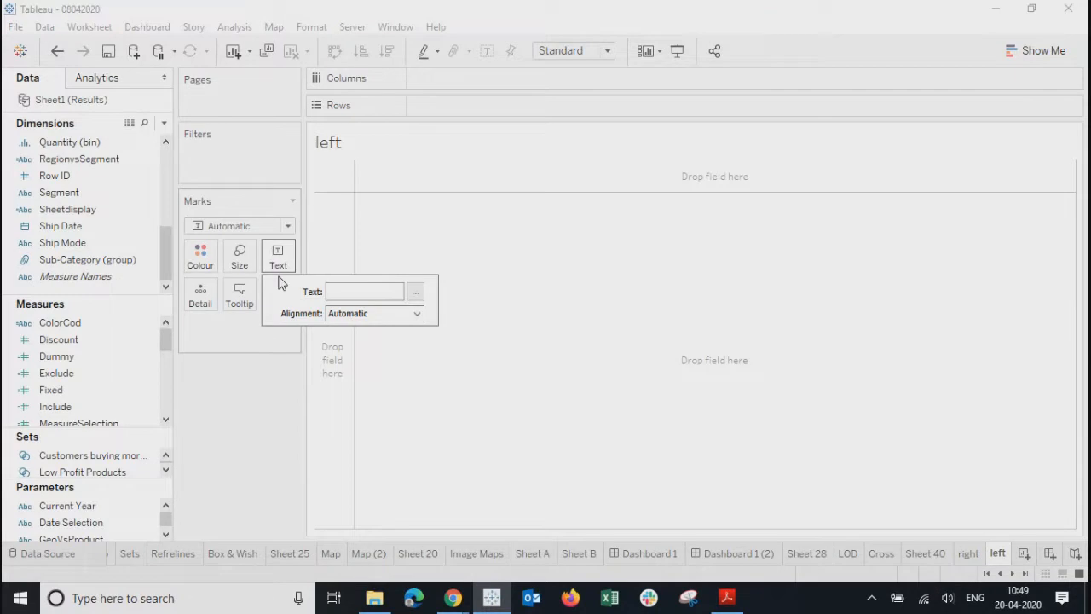
click(251, 441)
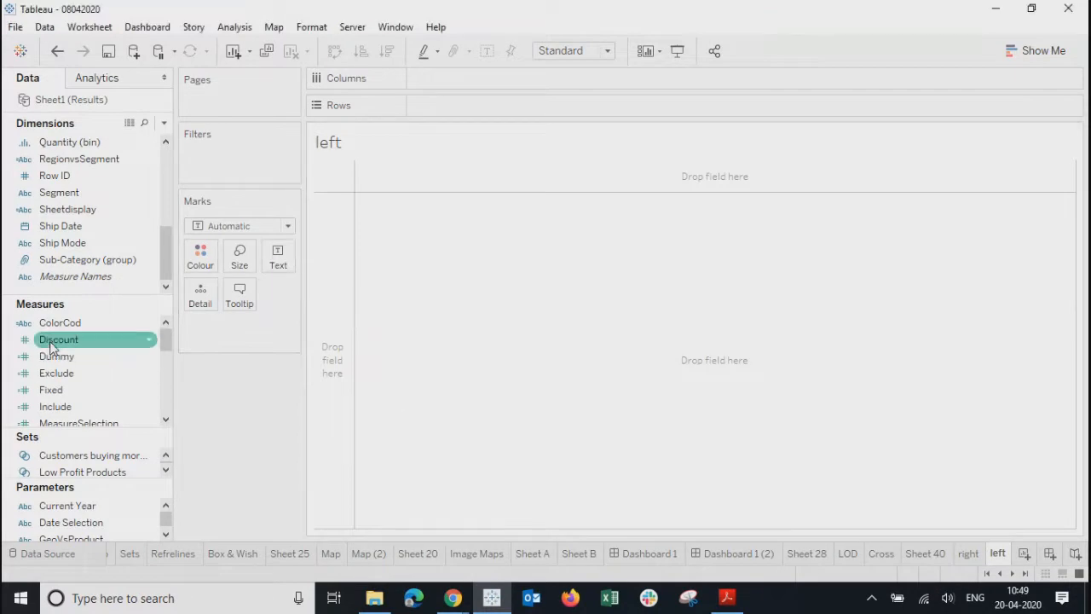
drag(50, 356, 280, 250)
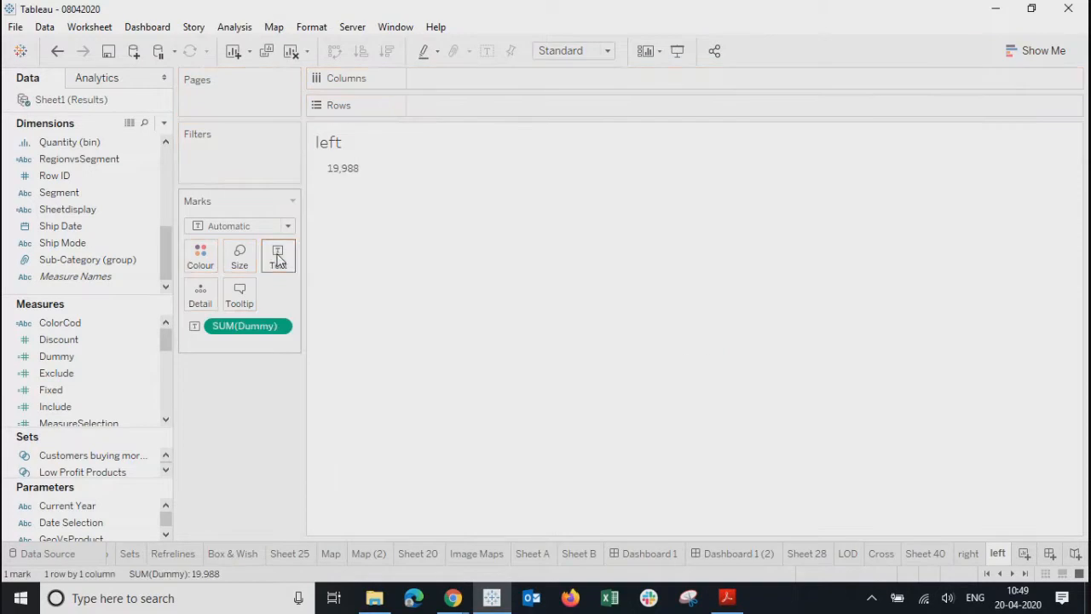
click(232, 226)
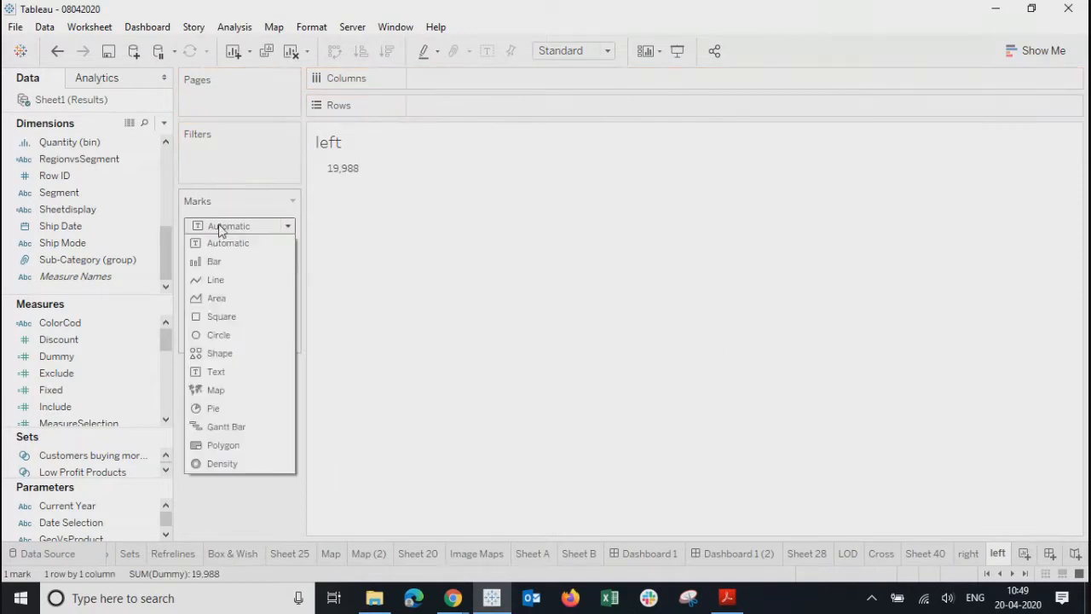
- Make the left sheet's SUM(Dummy) mark a Shape using the green left arrow from the Arrows palette
click(213, 356)
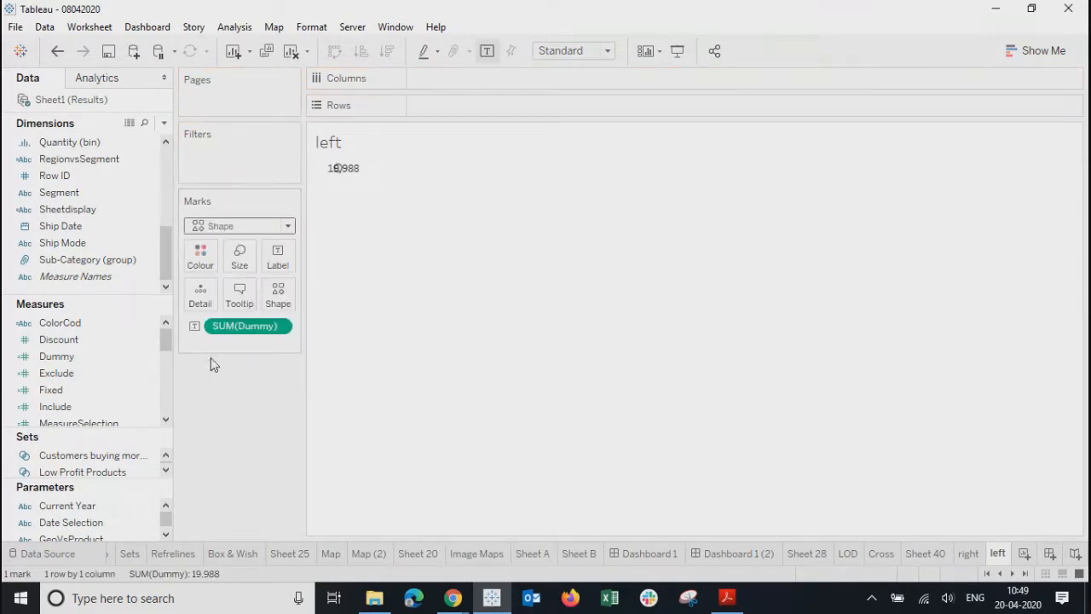
click(277, 327)
click(444, 375)
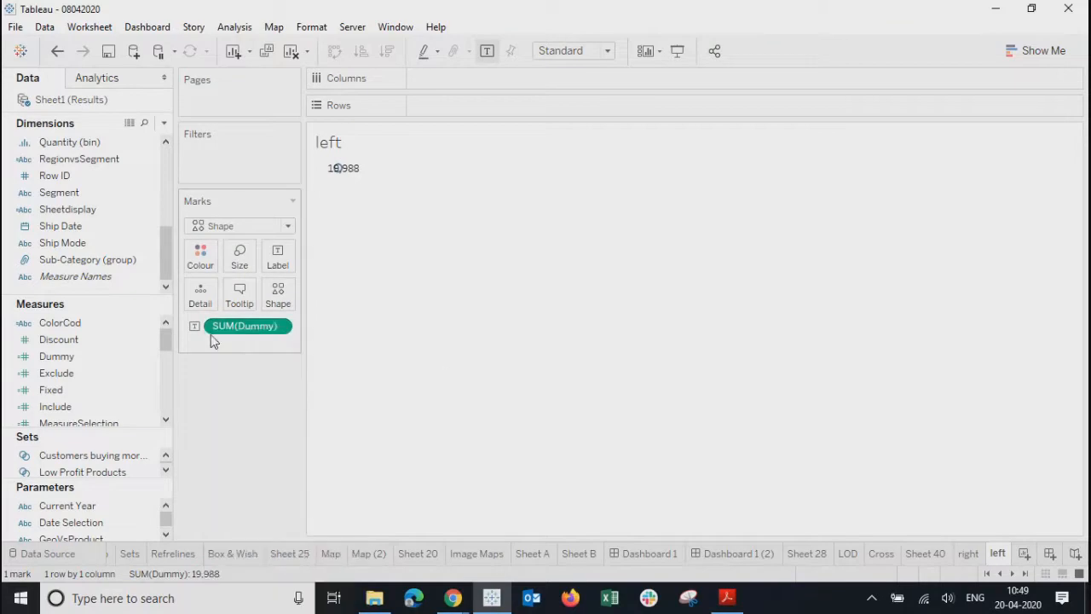
mouse_move(225, 324)
mouse_down()
mouse_move(249, 320)
mouse_move(244, 331)
mouse_up()
click(278, 294)
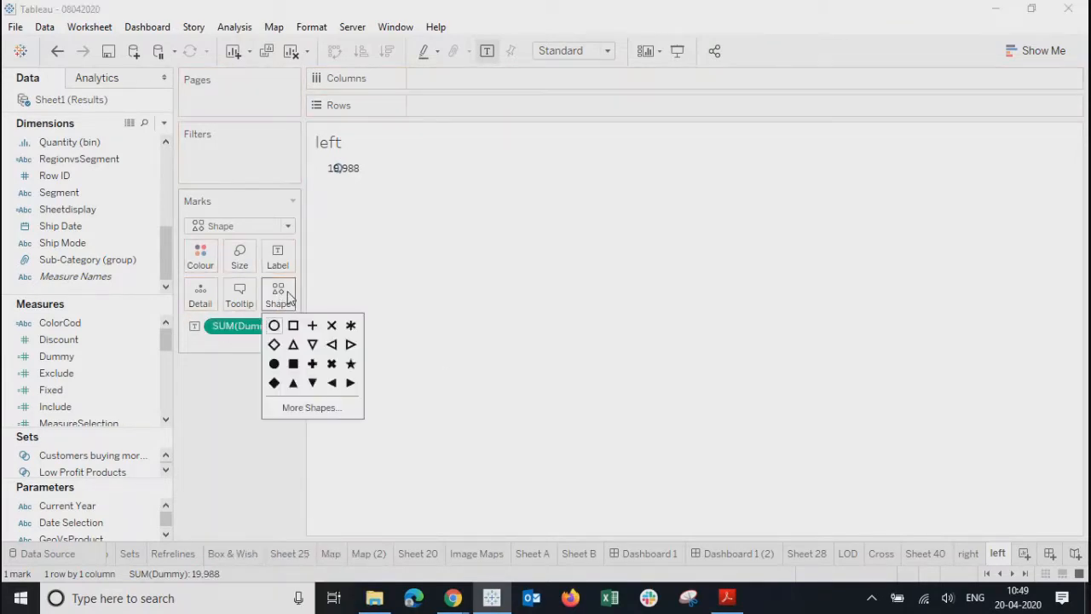
click(305, 411)
click(573, 162)
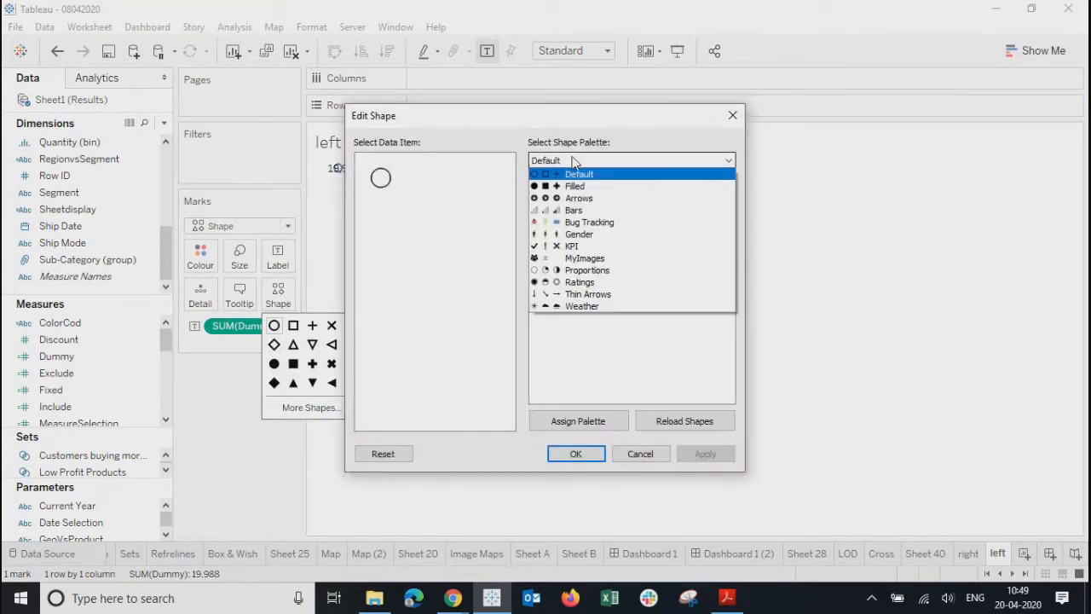
click(579, 198)
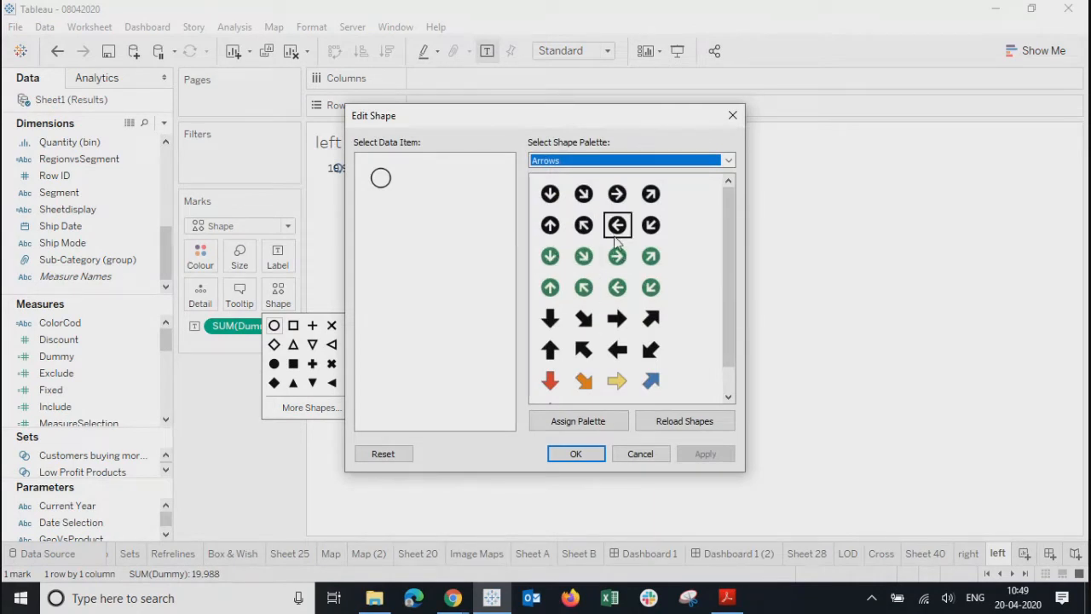
click(617, 287)
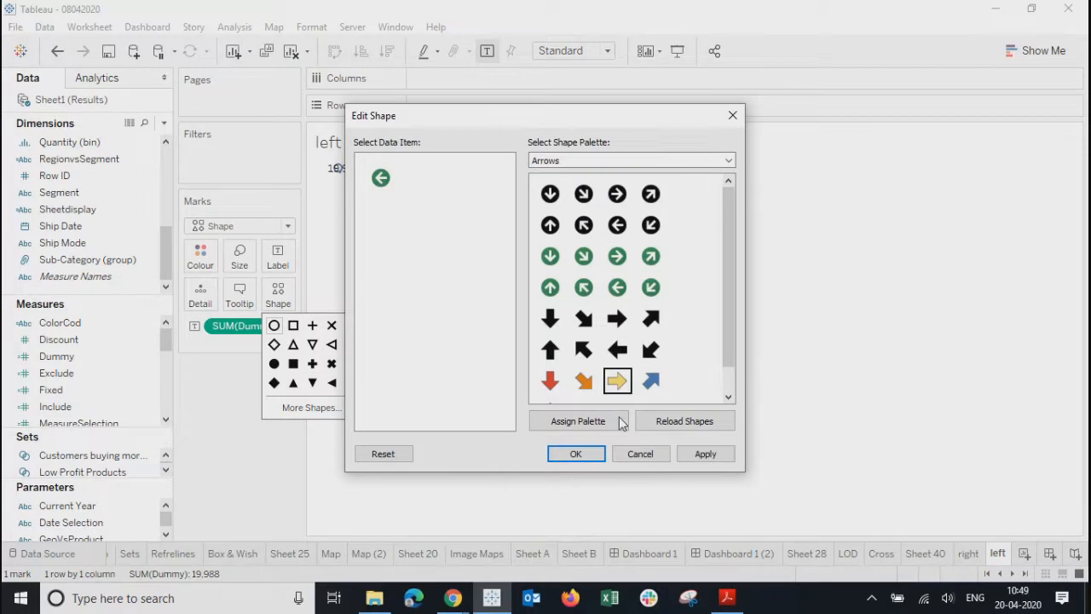
click(706, 456)
click(575, 454)
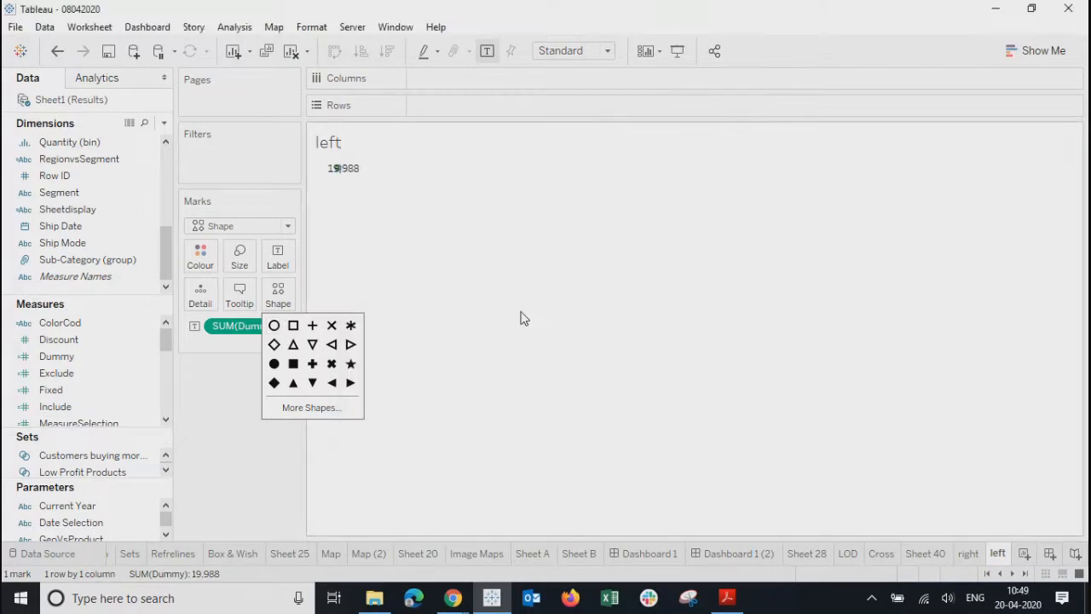
- Hide the 19,988 mark label and enlarge the green arrow mark
click(277, 254)
click(313, 292)
click(516, 307)
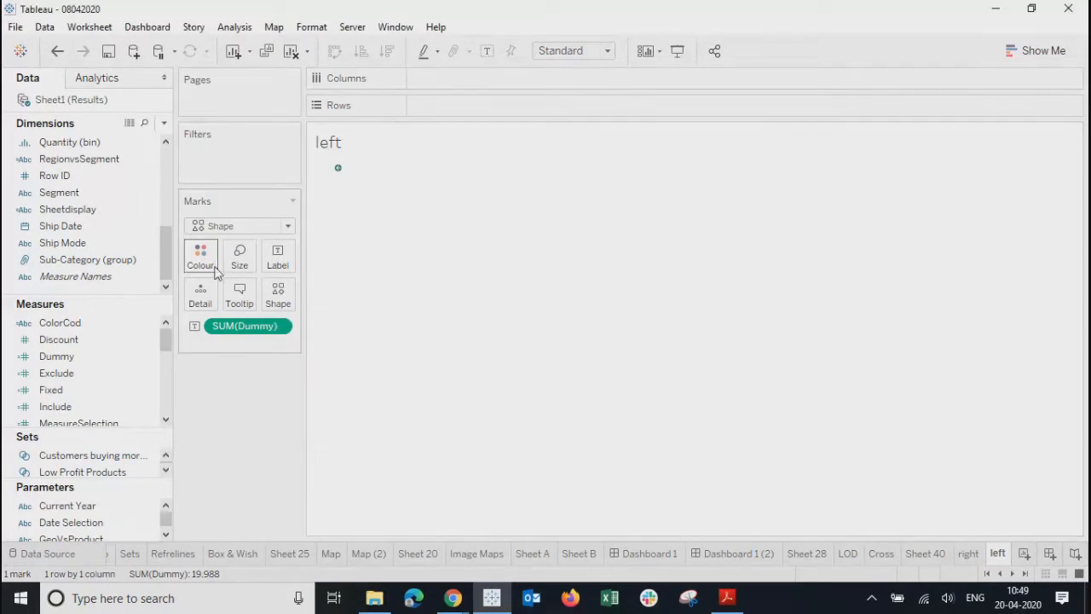
click(239, 255)
drag(269, 296, 329, 295)
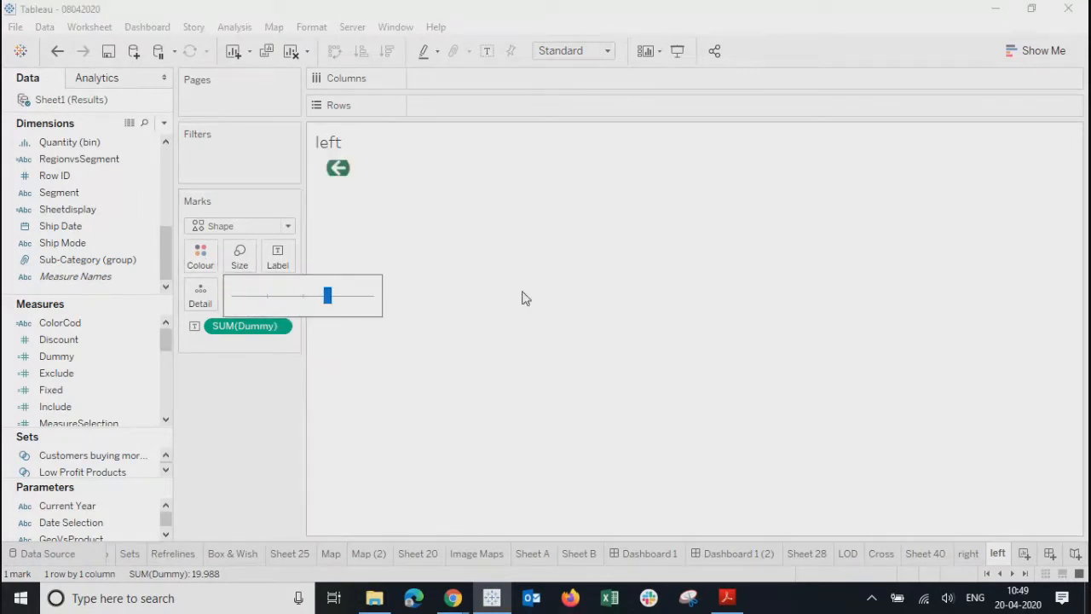
click(357, 221)
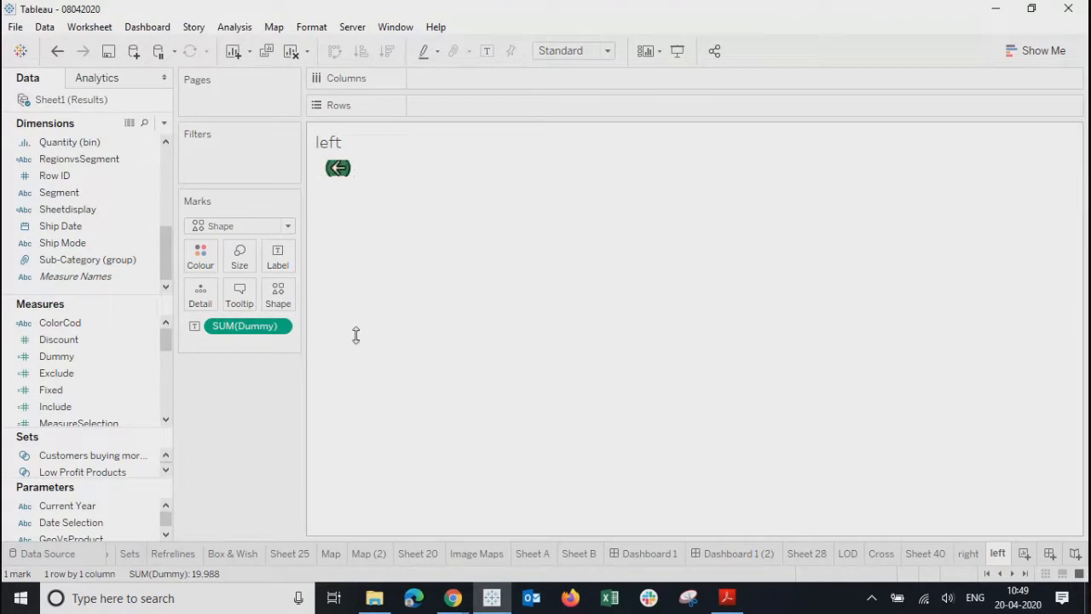
drag(363, 276, 514, 284)
- Fit the left sheet to Entire View, shrink the arrow slightly, and switch to Dashboard 1 (2)
click(228, 257)
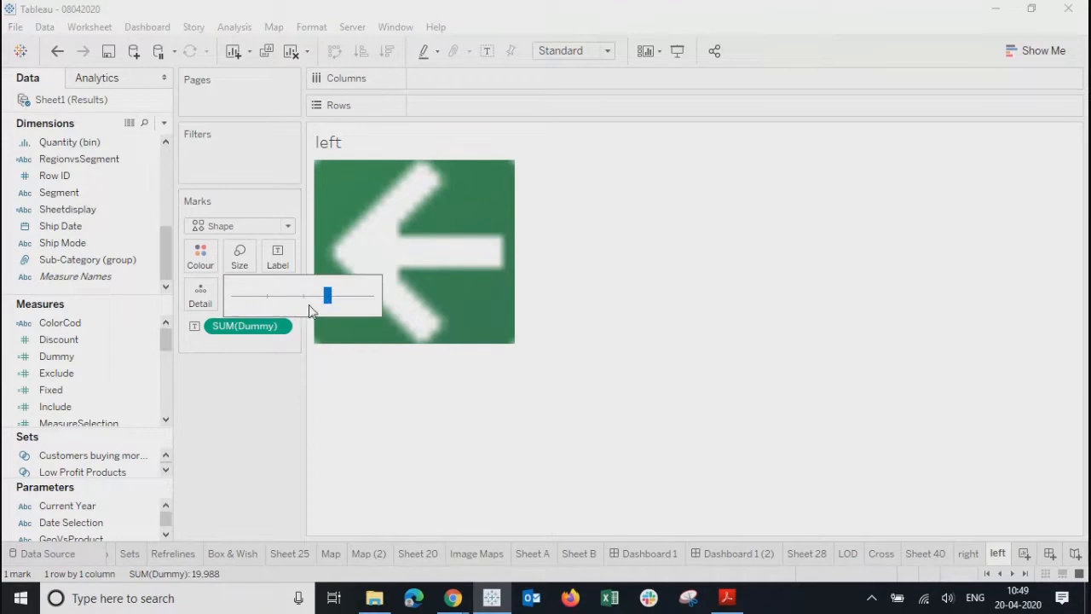
click(571, 50)
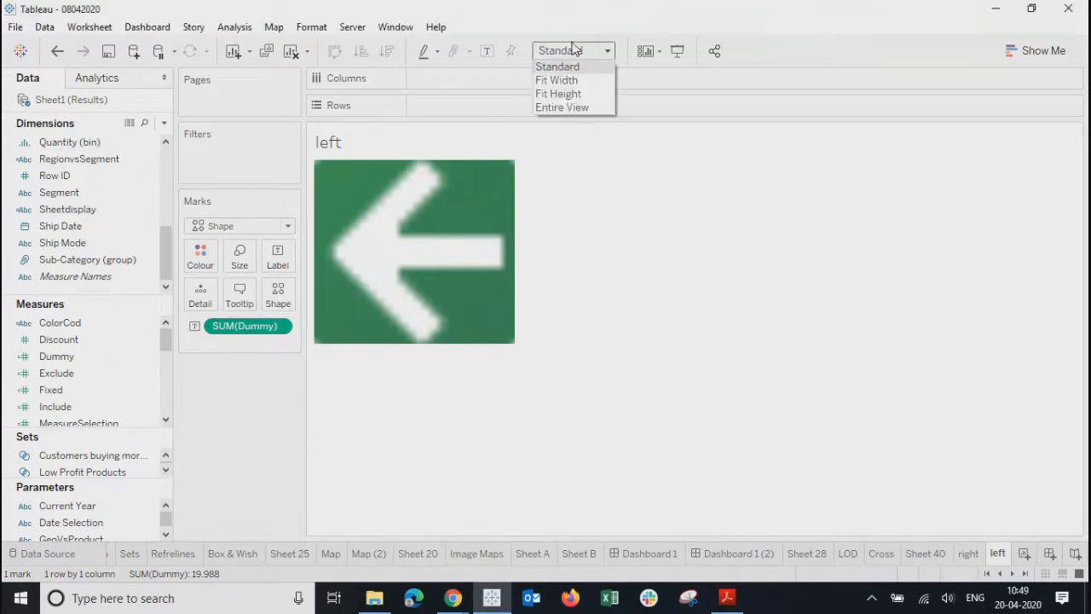
click(563, 107)
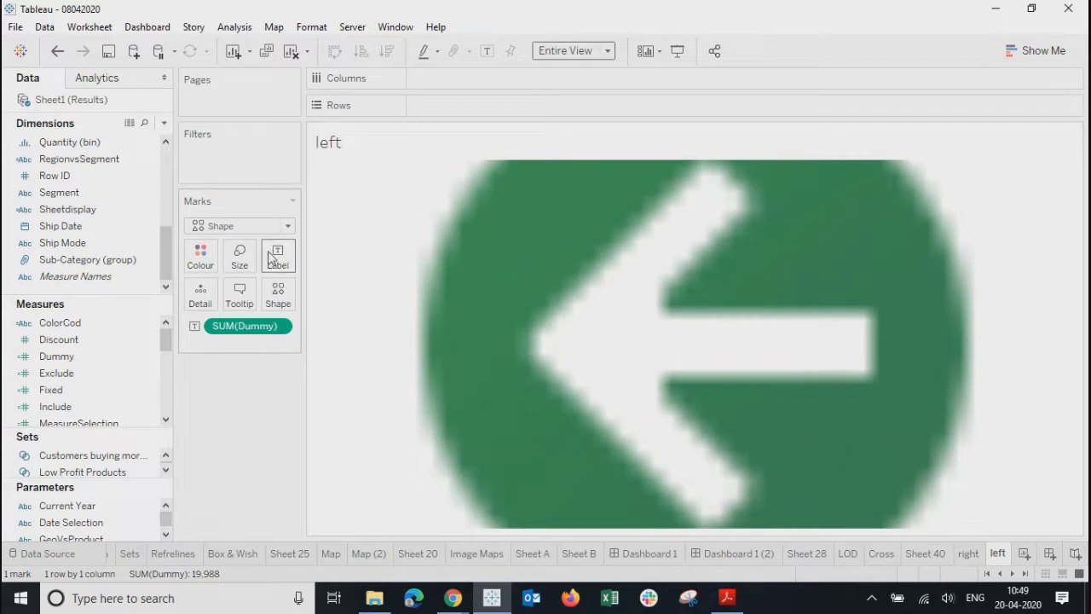
click(237, 259)
drag(319, 298, 303, 296)
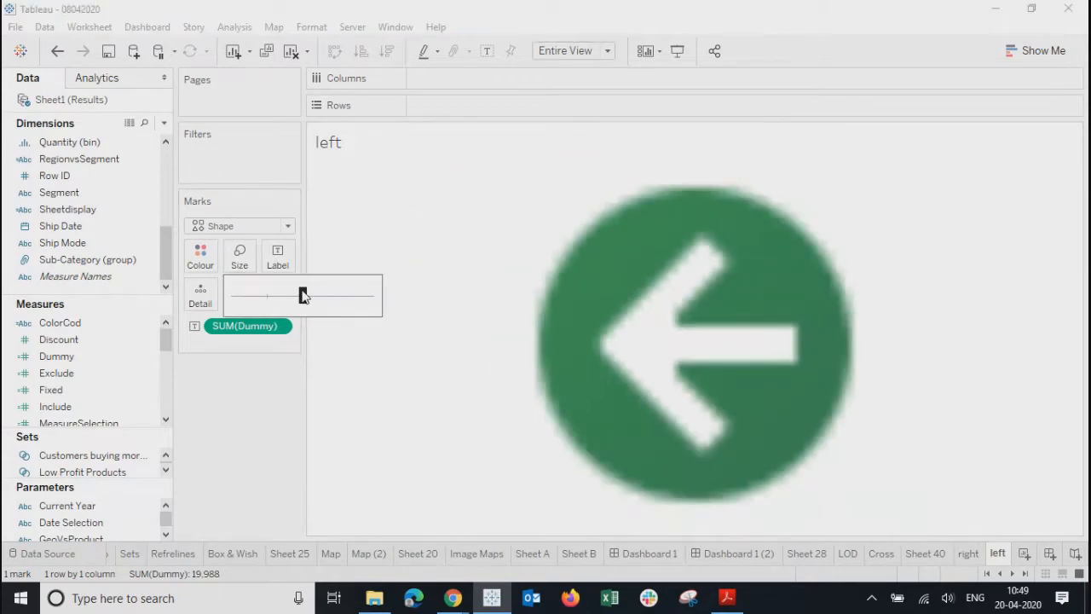
click(734, 554)
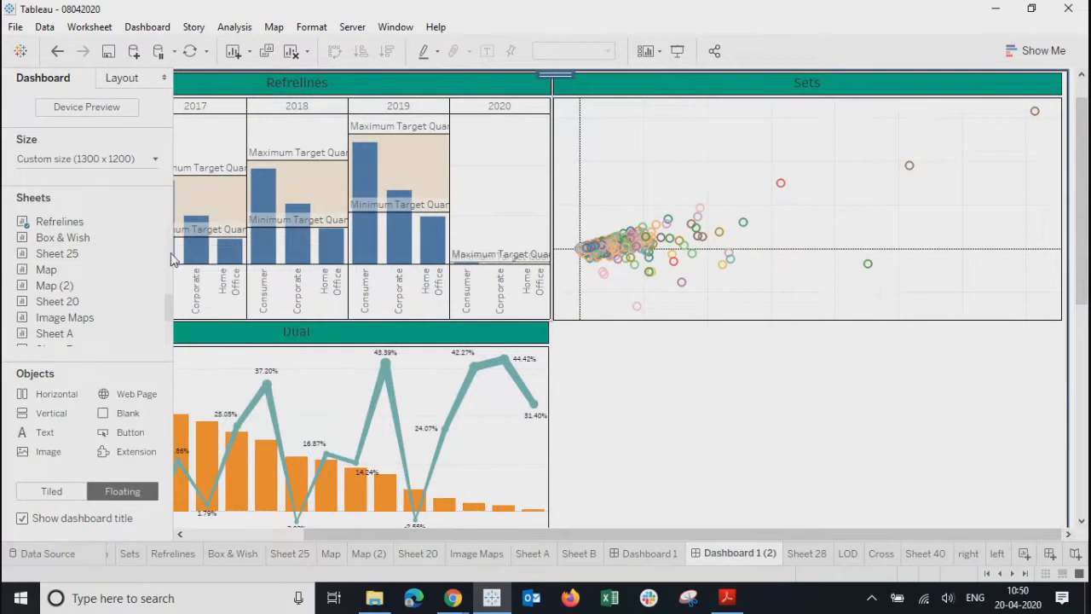
- Place the left sheet on Dashboard 1 (2) as a floating tile with its title hidden
drag(167, 312, 150, 358)
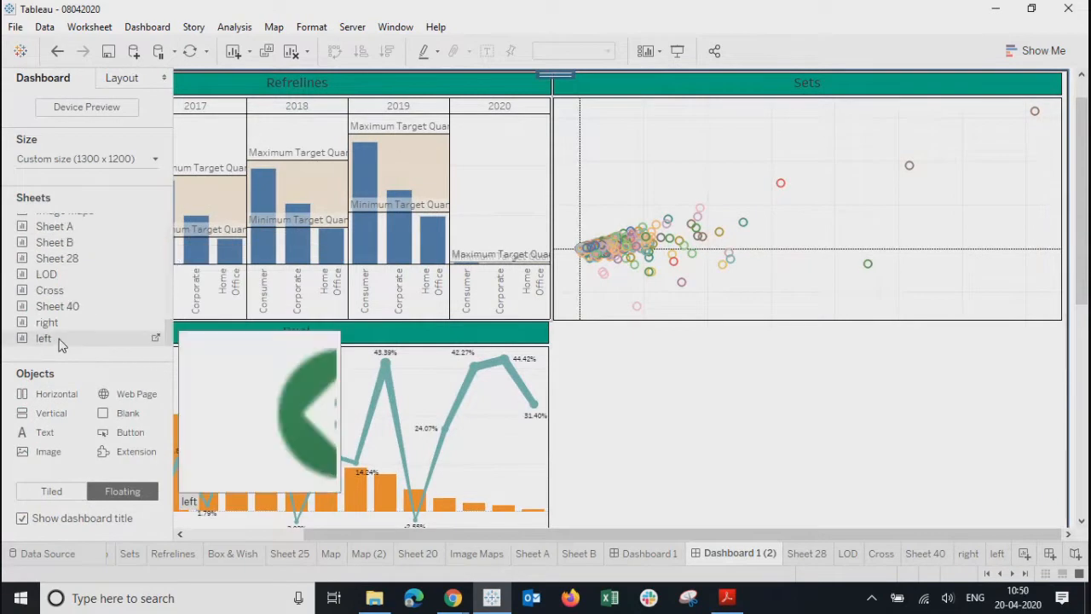
drag(75, 341, 594, 395)
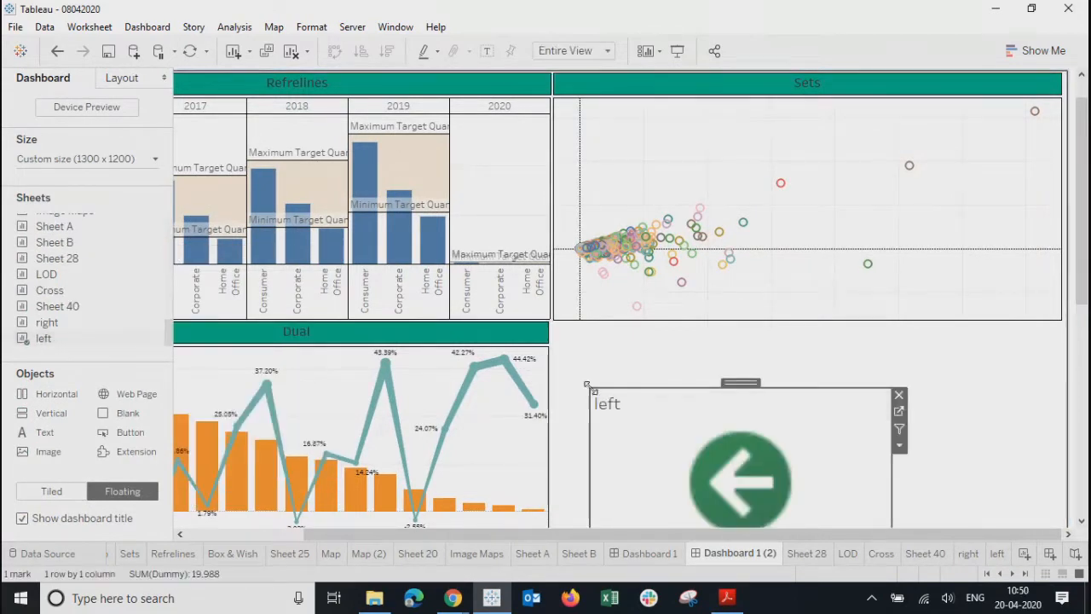
right_click(618, 404)
click(666, 450)
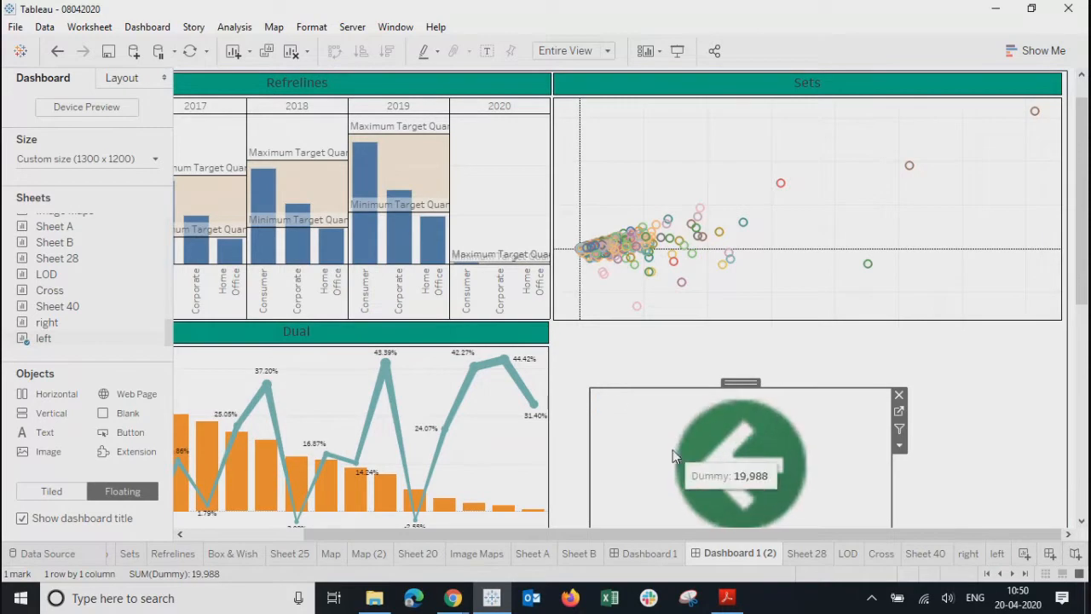
click(899, 446)
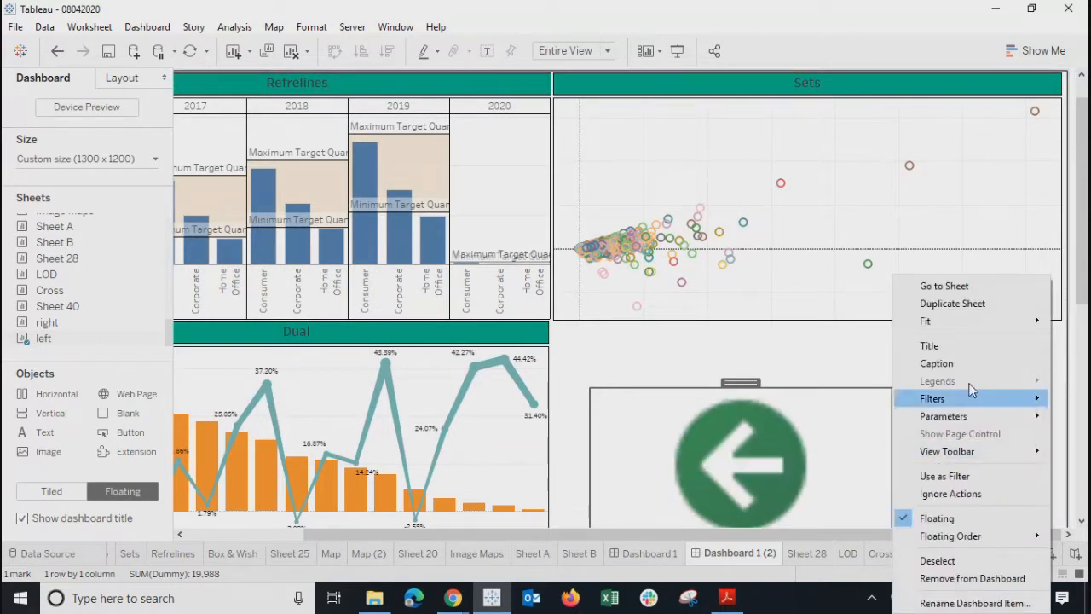
mouse_move(942, 321)
click(696, 333)
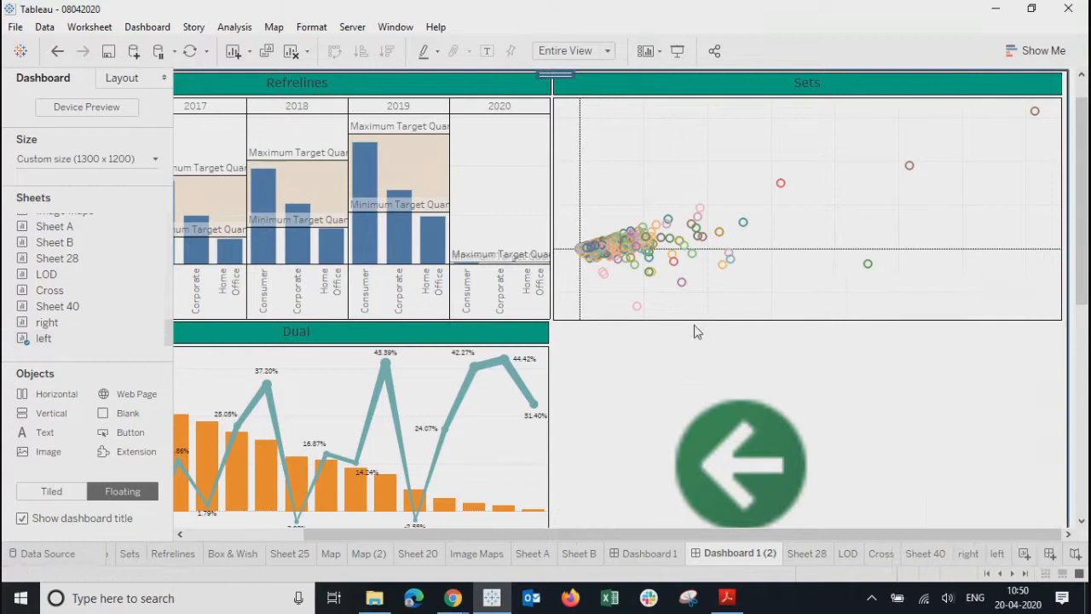
- Shrink the arrow tile to button size and move it to the top-right corner beside Product Summary
scroll(734, 339, down, 2)
click(734, 339)
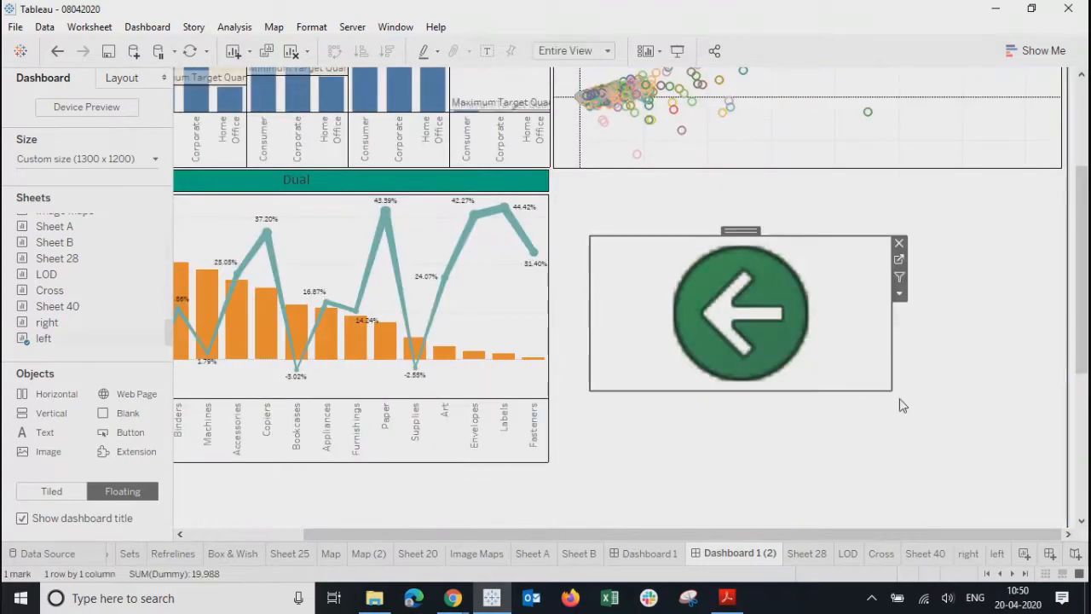
drag(892, 390, 749, 81)
scroll(675, 341, up, 1)
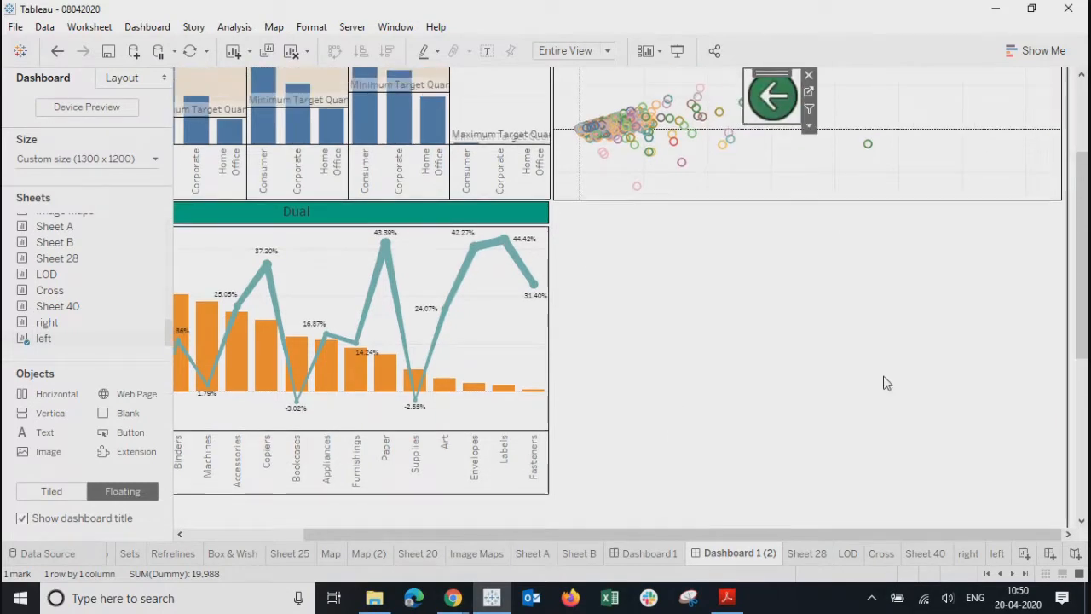
scroll(887, 383, up, 2)
scroll(888, 380, up, 2)
drag(774, 532, 600, 540)
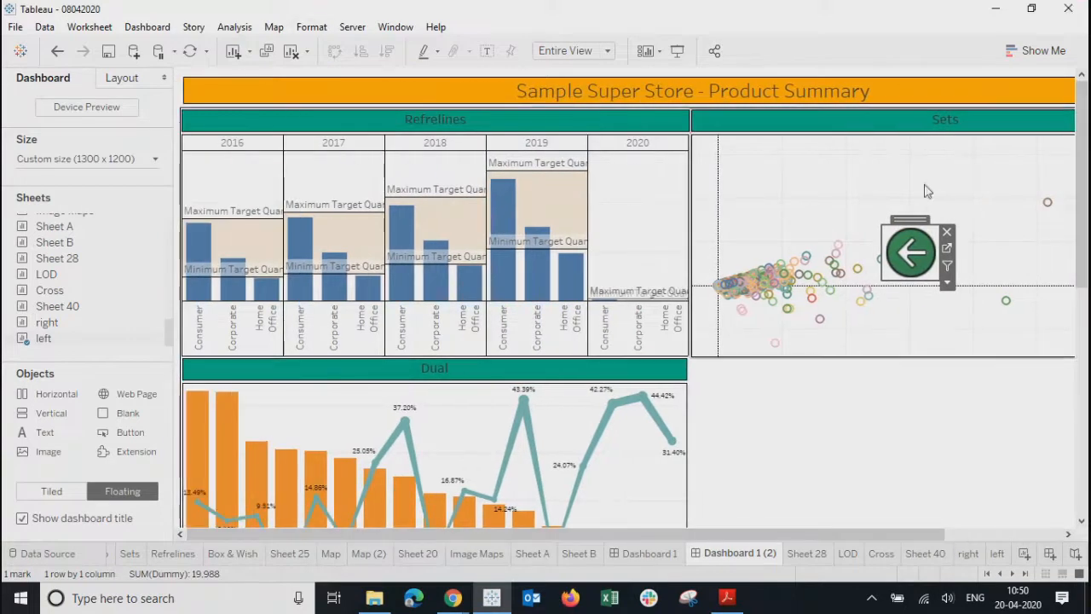
drag(908, 219, 764, 152)
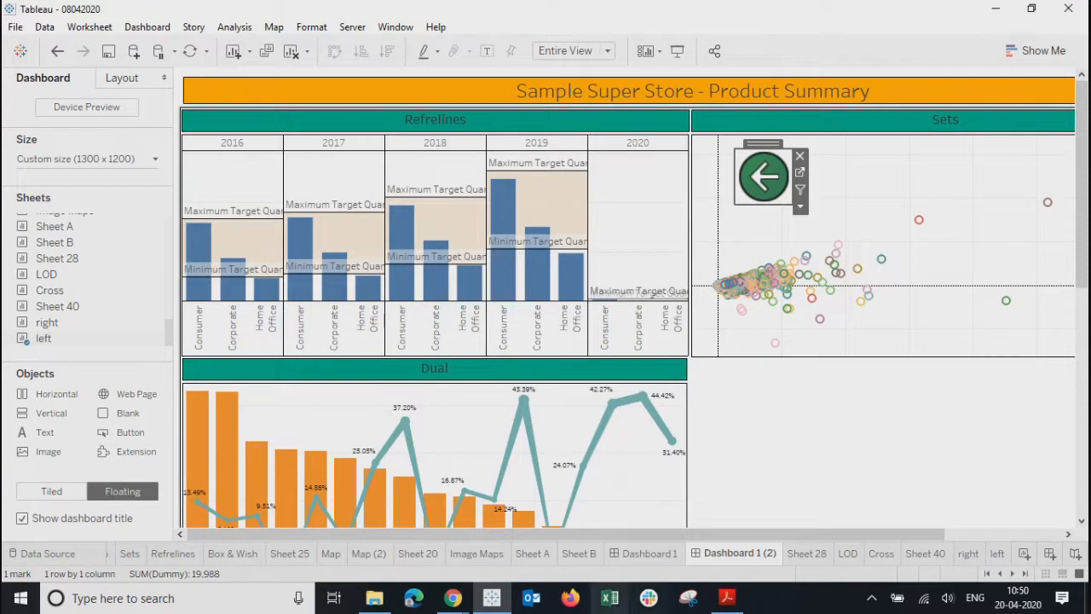
drag(610, 542, 1000, 514)
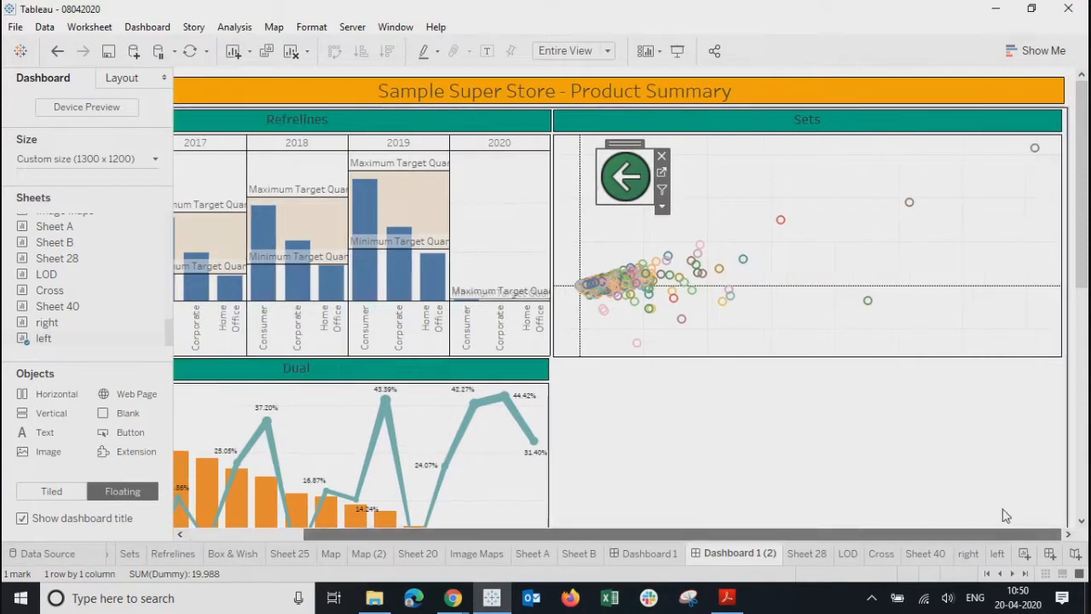
drag(624, 143, 1028, 78)
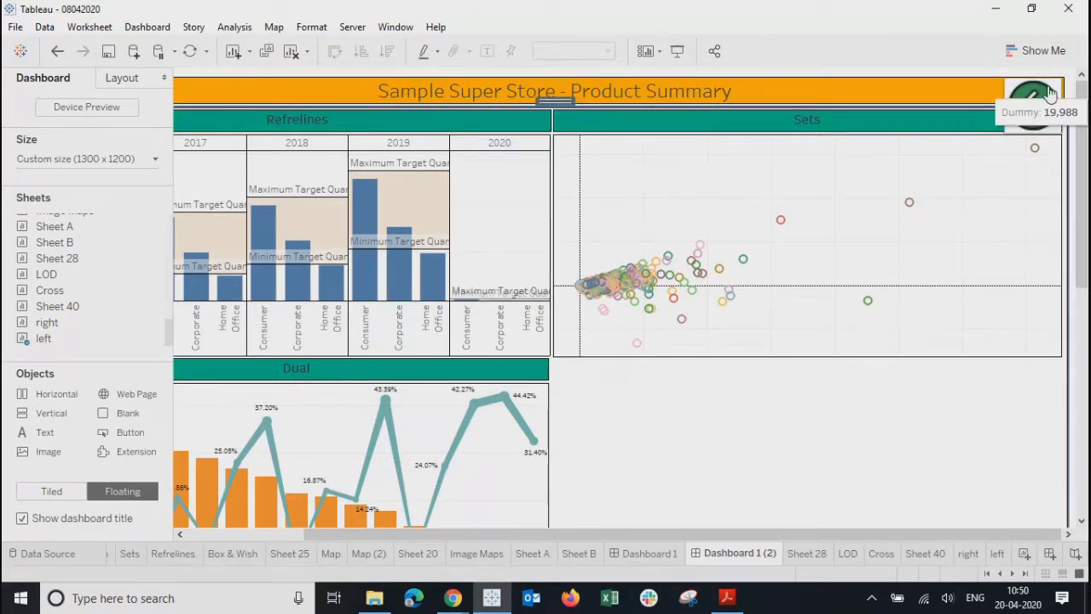
click(1027, 106)
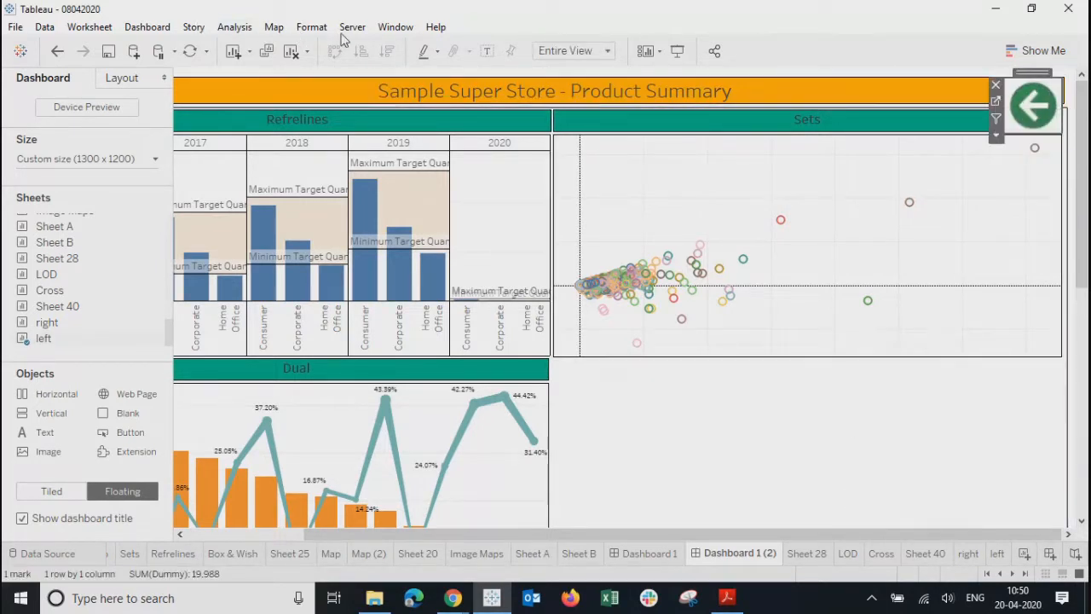
- Add a GoToSheet2 Go to Sheet action triggered only by the left sheet, targeting Dashboard 1
click(135, 30)
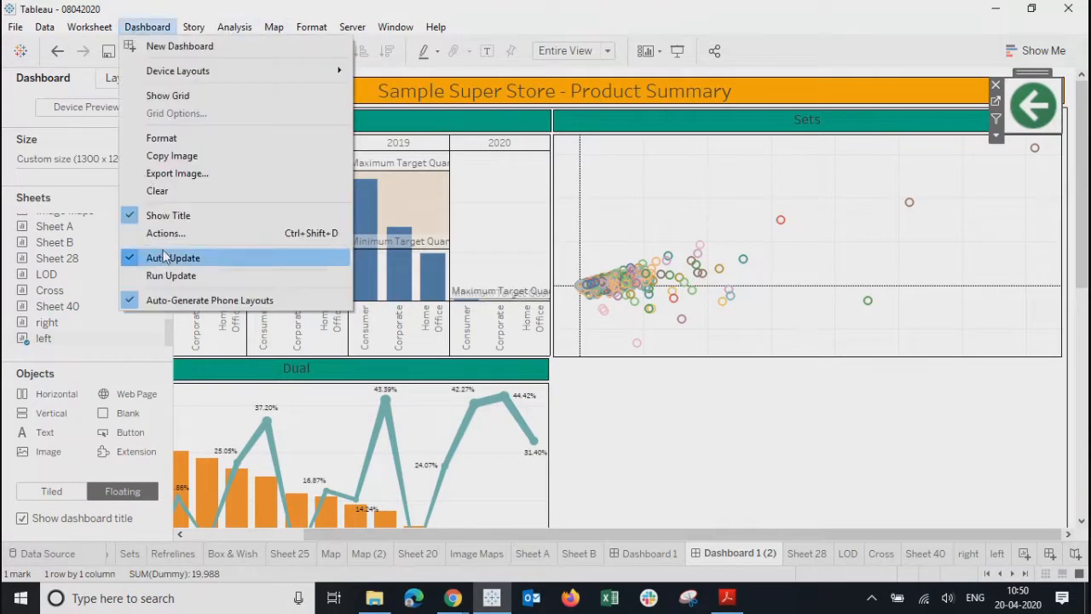
click(164, 234)
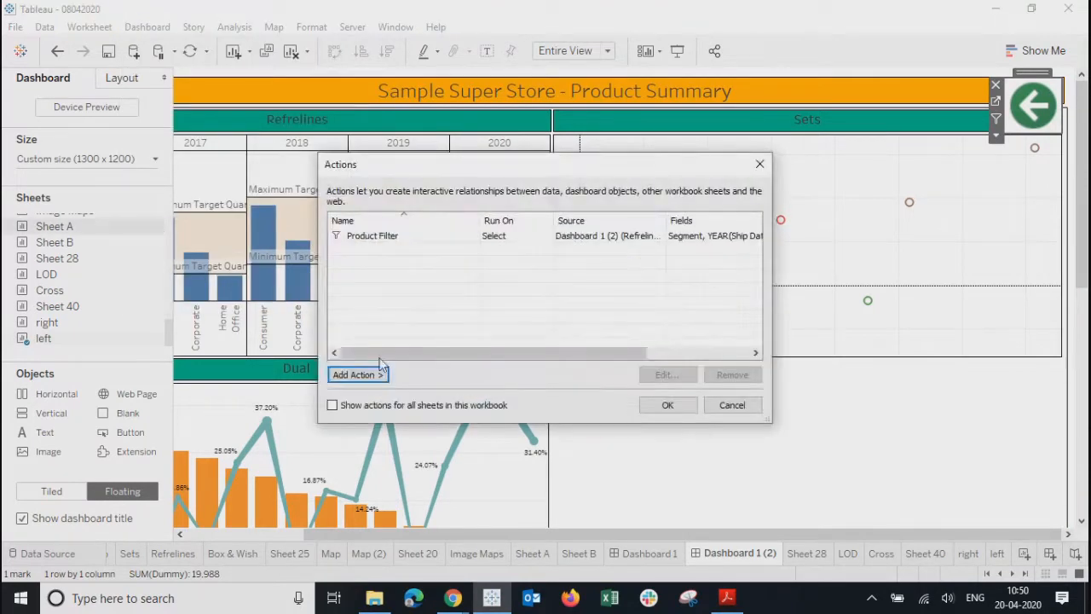
click(358, 375)
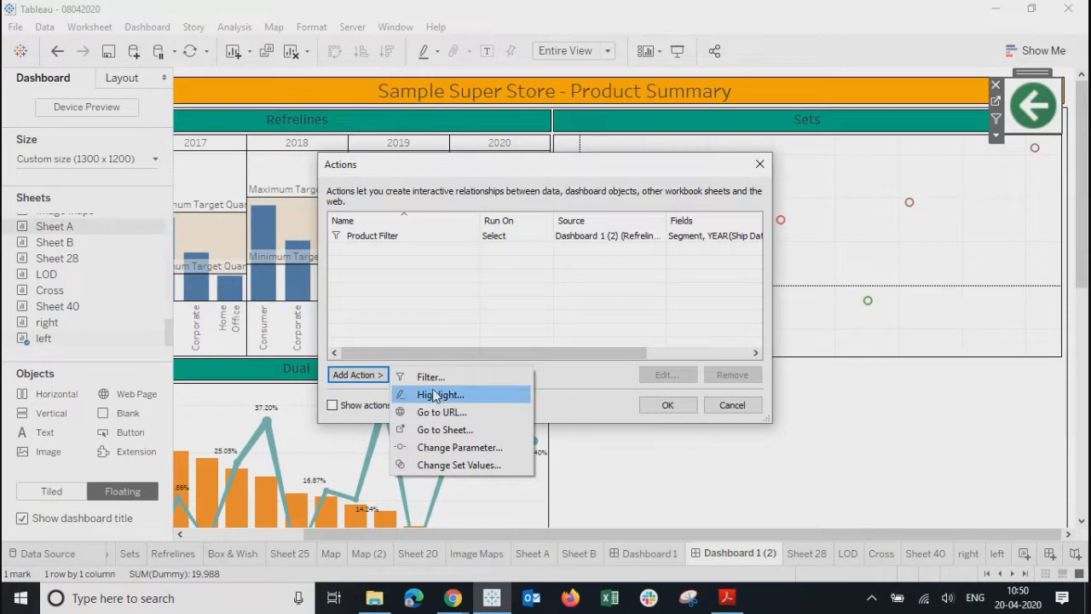
click(447, 445)
click(712, 87)
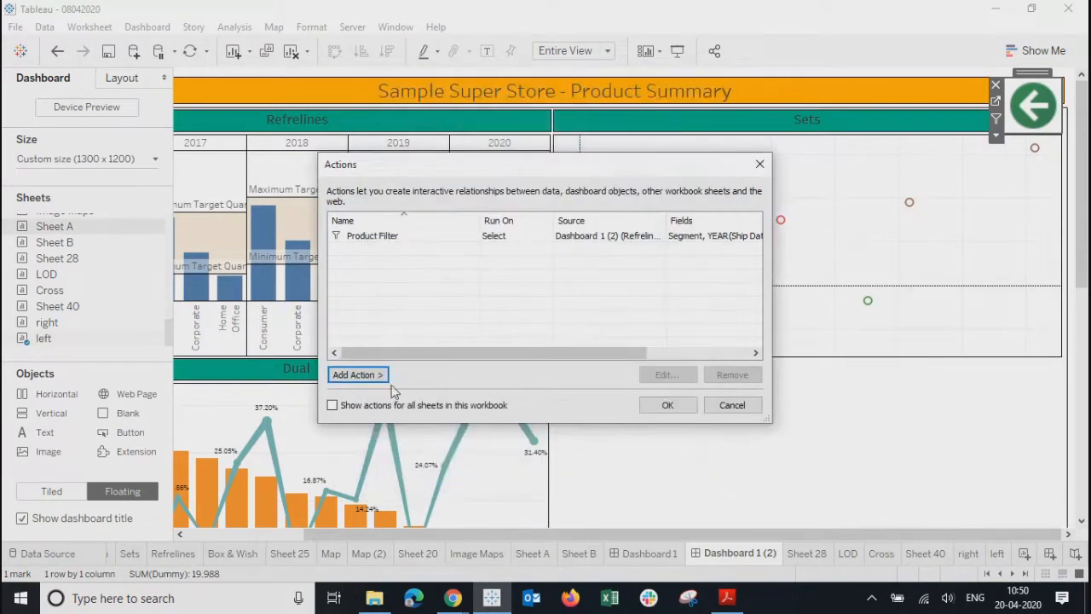
click(382, 379)
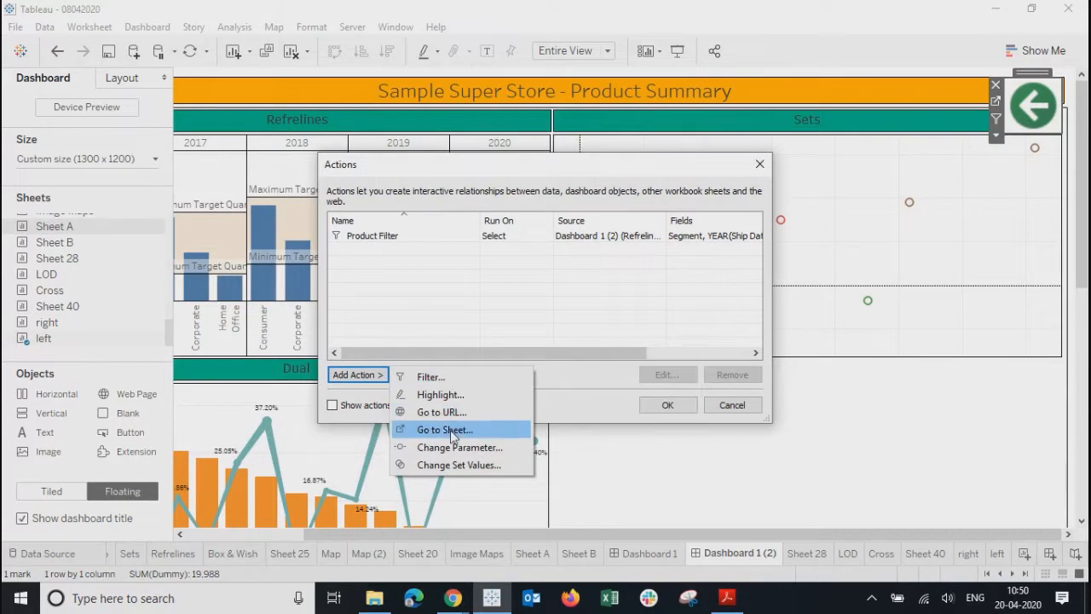
click(445, 428)
click(388, 233)
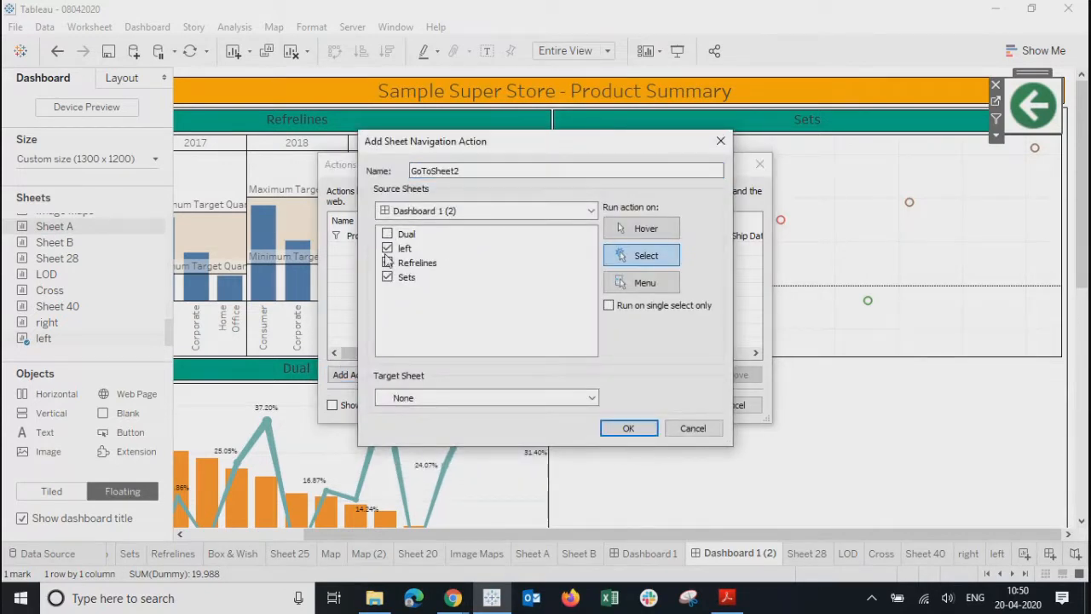
click(387, 262)
click(388, 277)
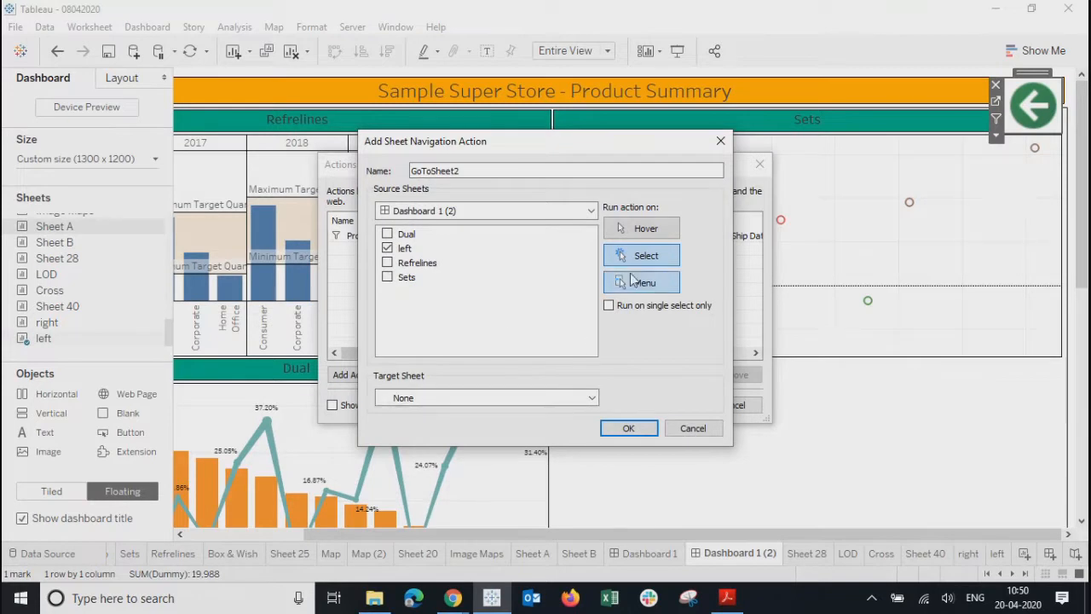
click(542, 399)
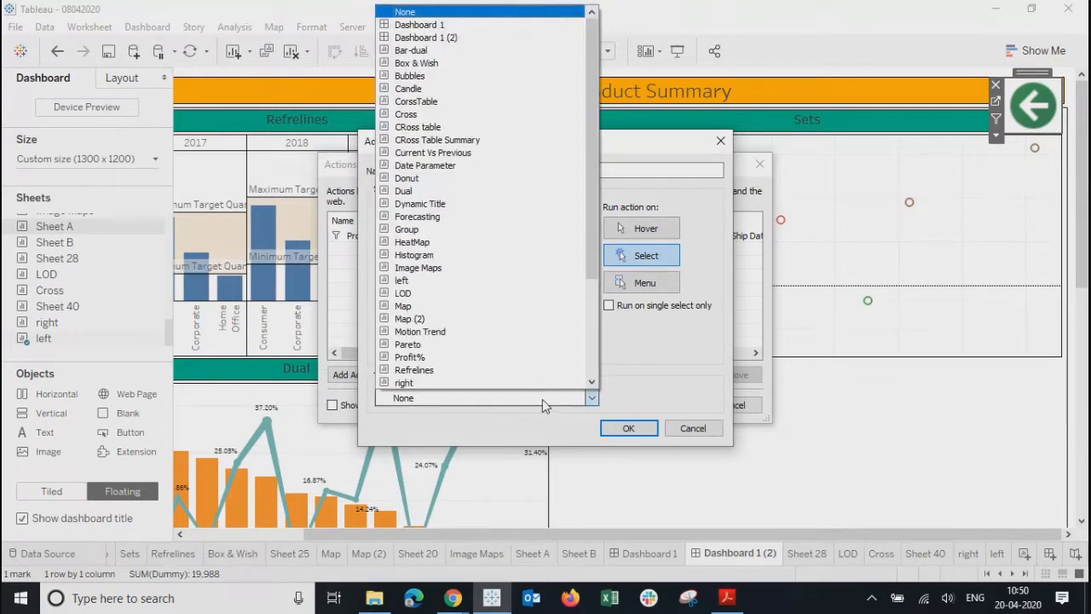
click(422, 24)
click(650, 435)
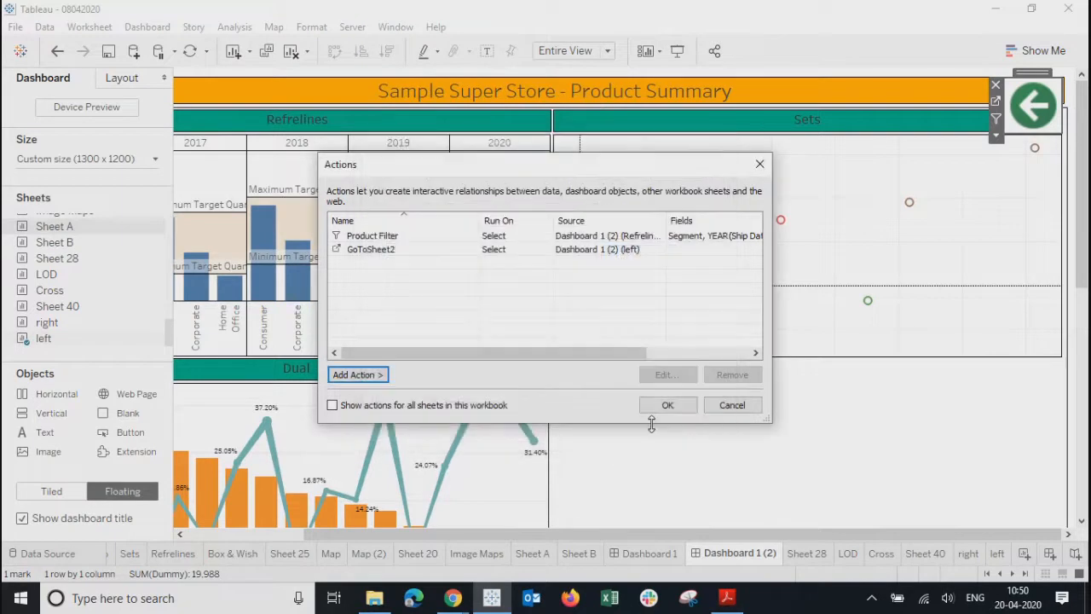
click(661, 406)
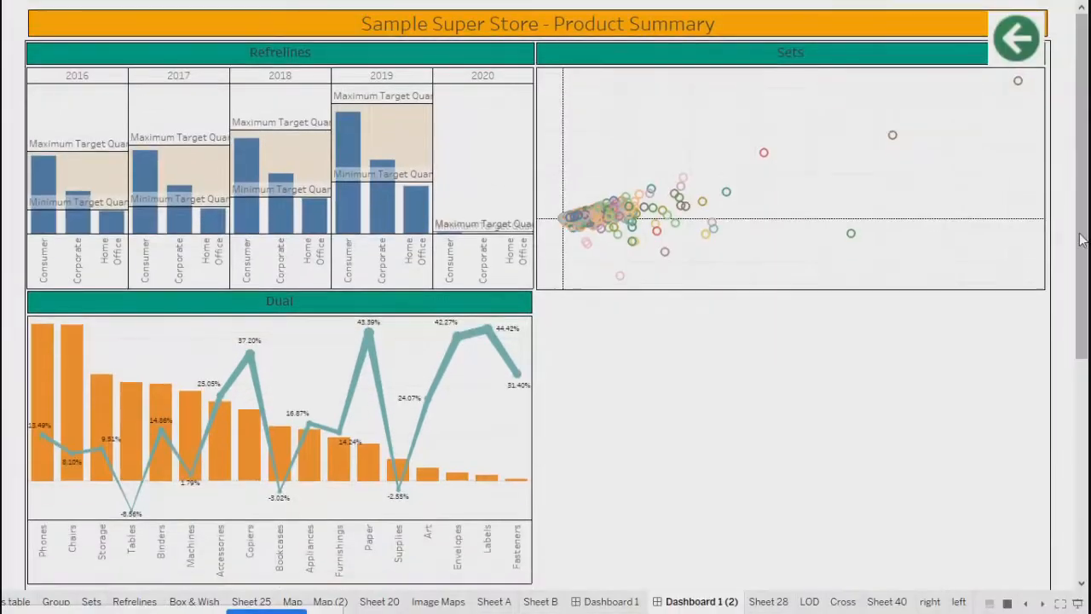
- In Presentation Mode, test the green back and forward arrows between Summary and Product Summary dashboards
click(678, 50)
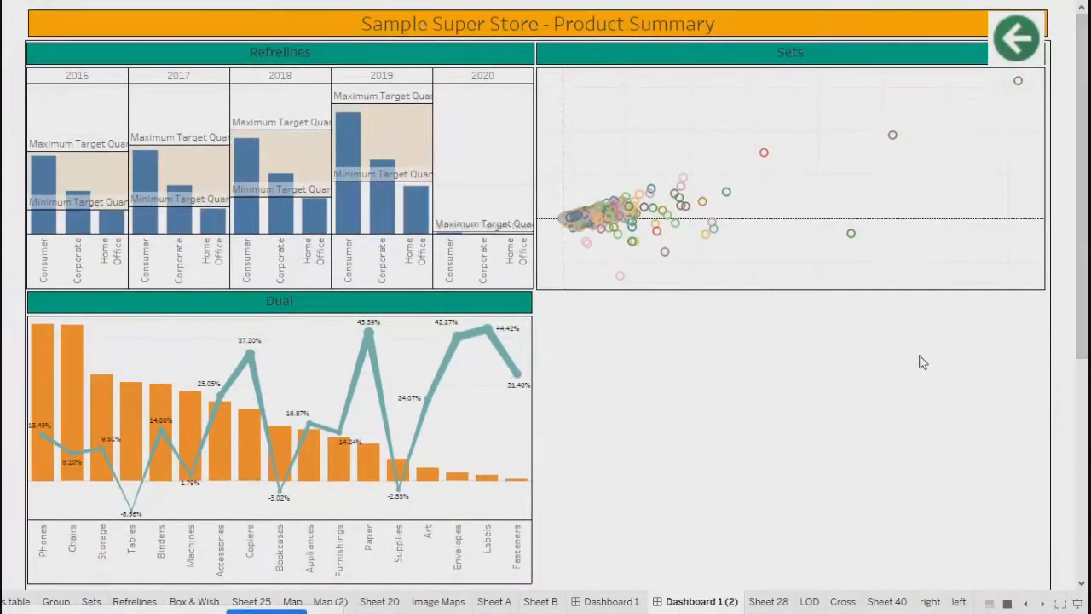
click(1015, 40)
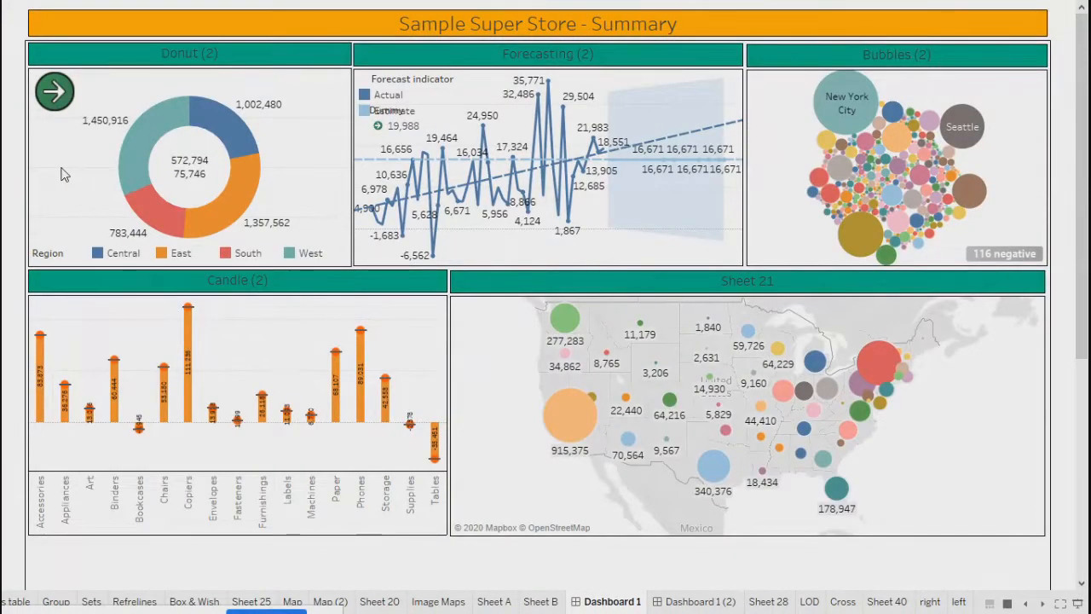
click(54, 92)
click(1013, 41)
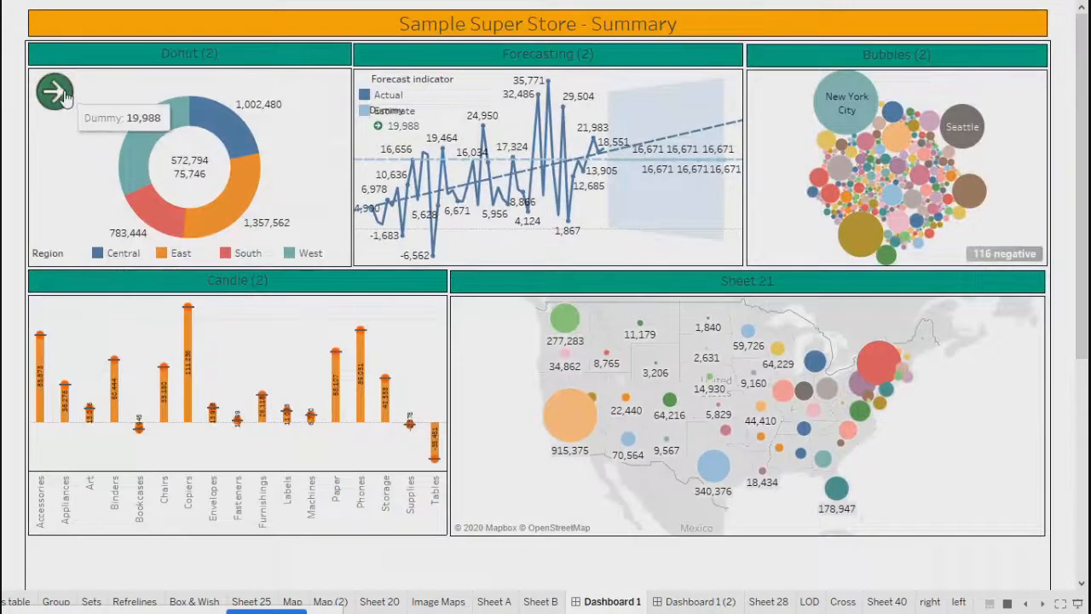
click(55, 92)
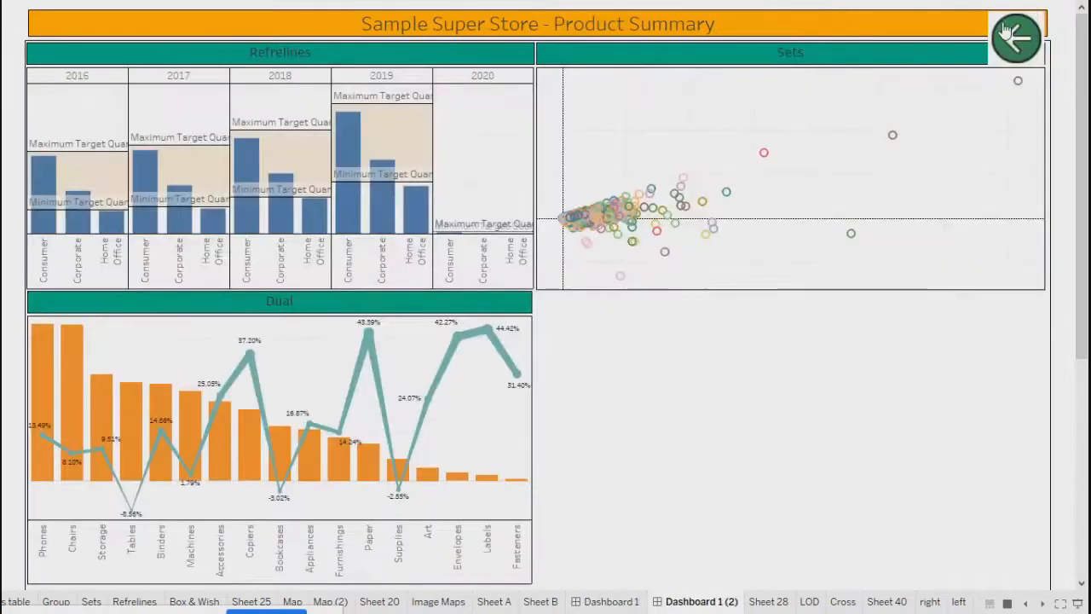
click(1013, 38)
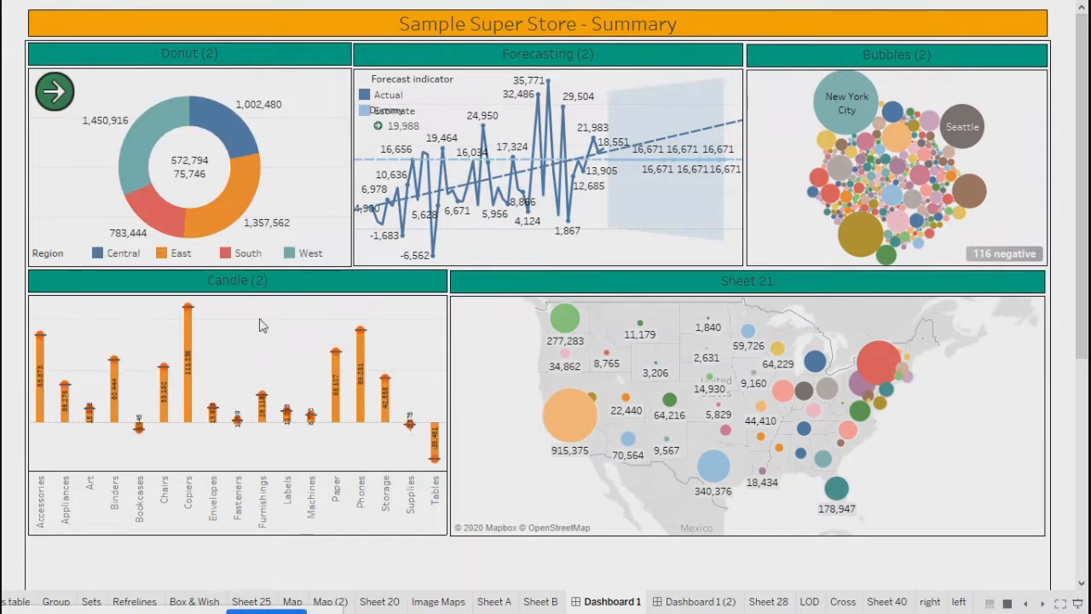
- Test cross-filtering by selecting the East slice, New York City bubble, New York map circle and Phones bar
mouse_move(186, 341)
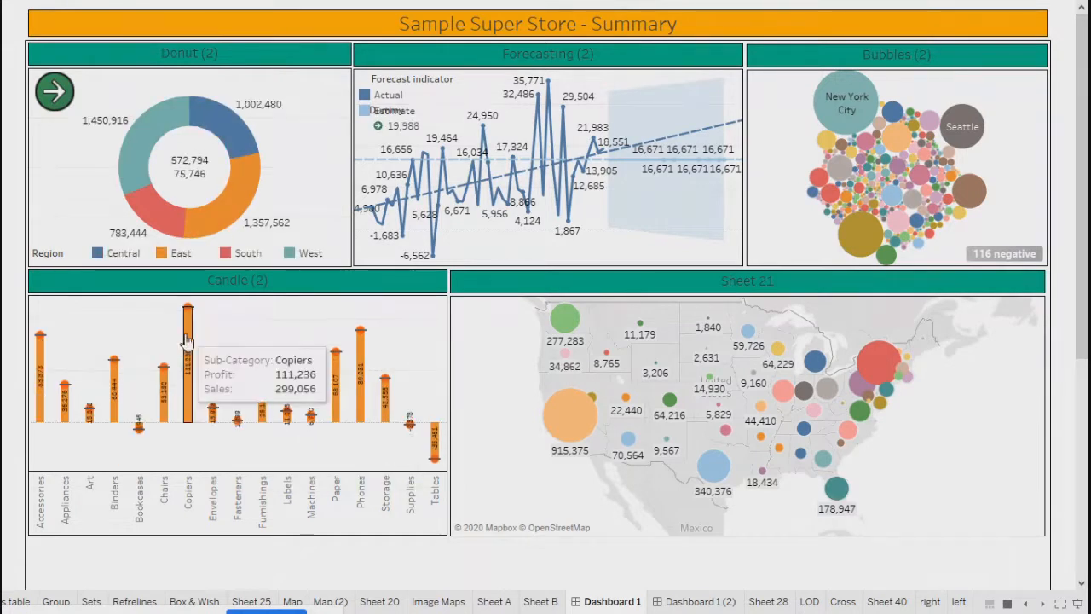
click(244, 186)
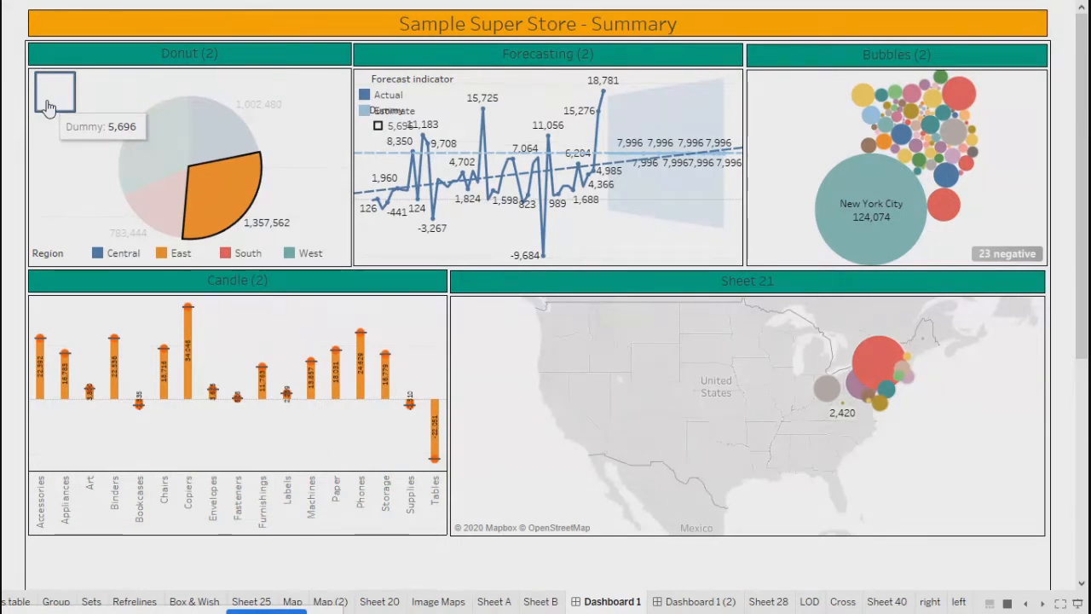
click(871, 192)
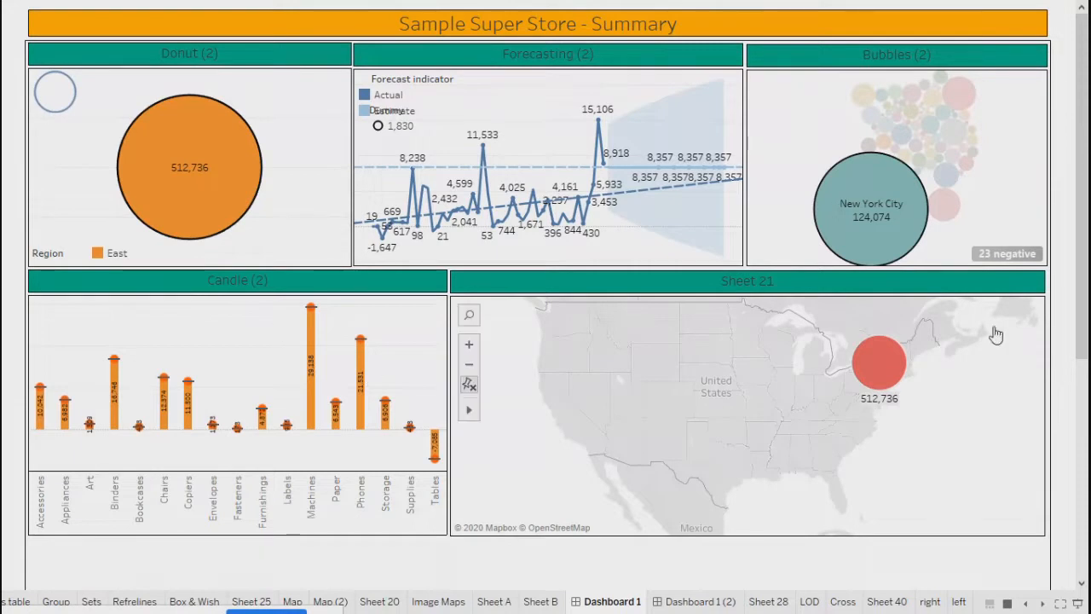
click(889, 351)
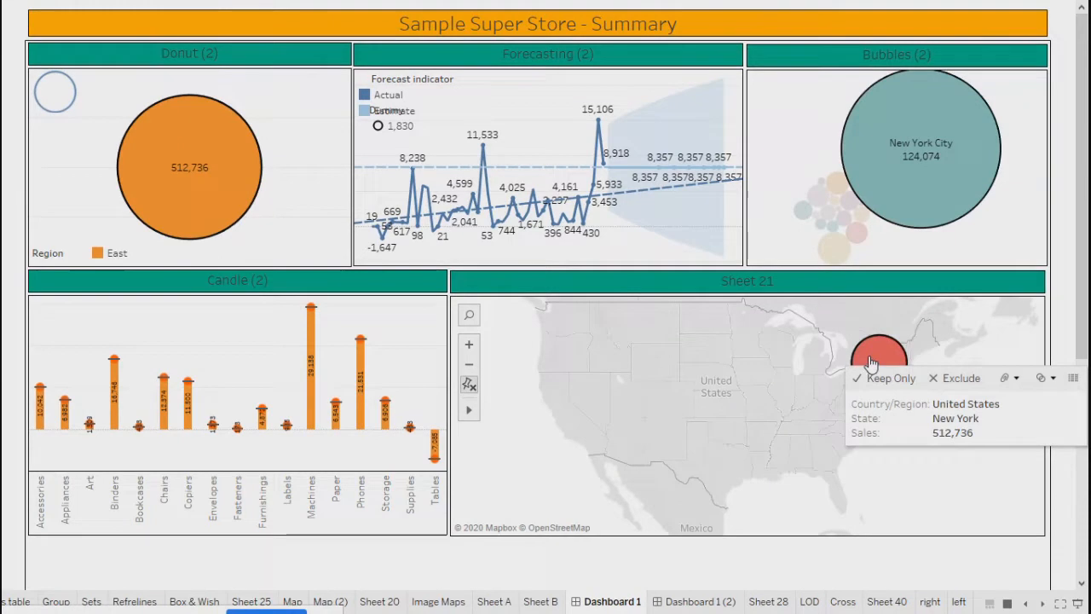
click(870, 364)
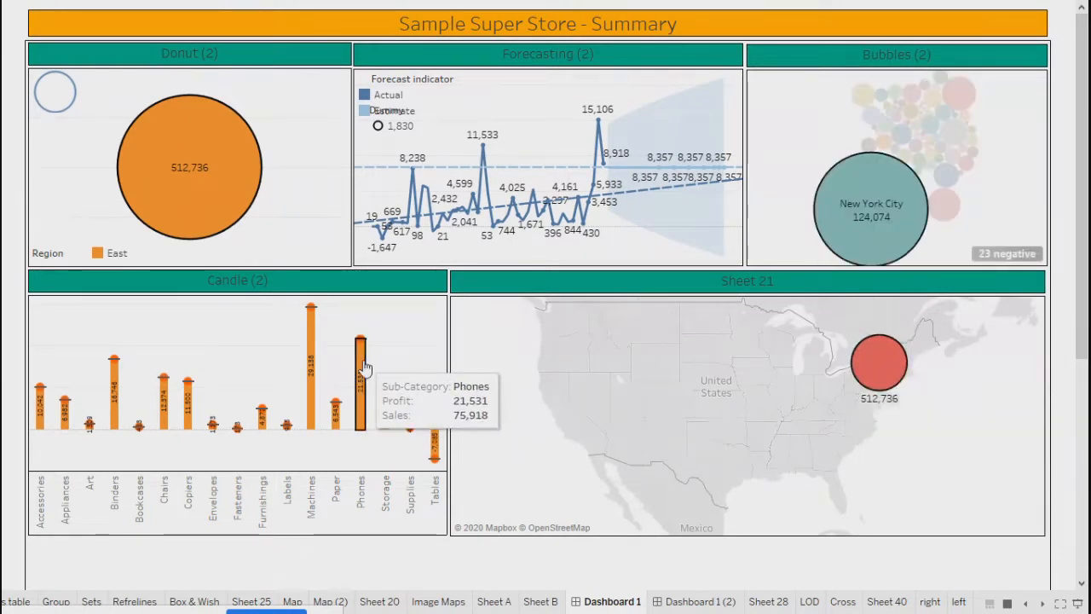
click(361, 366)
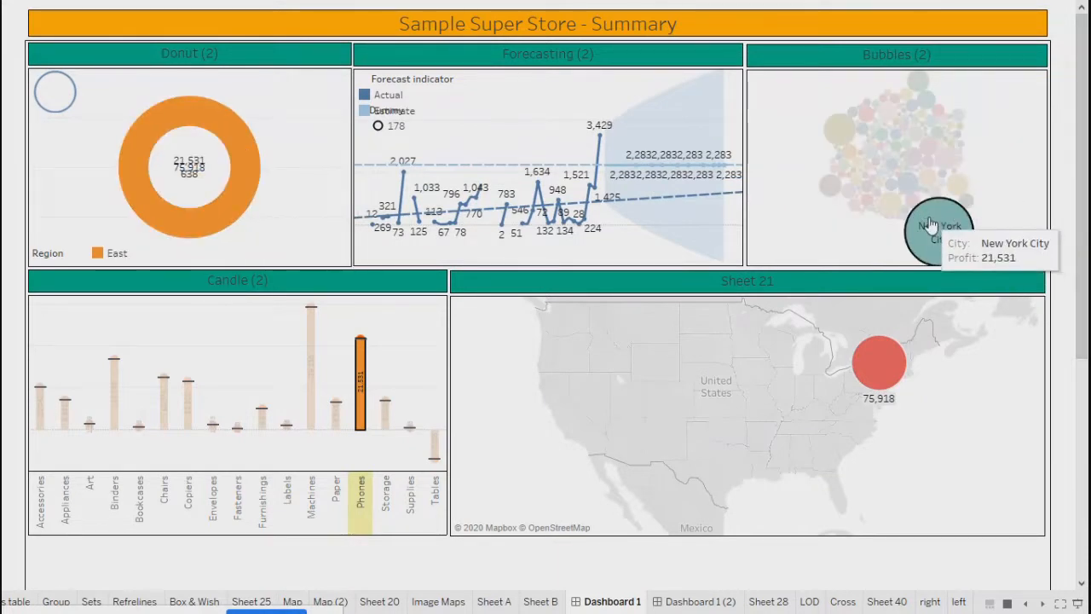
- Clear the New York City and Phones selections, reset the map, and exit presentation mode
click(825, 246)
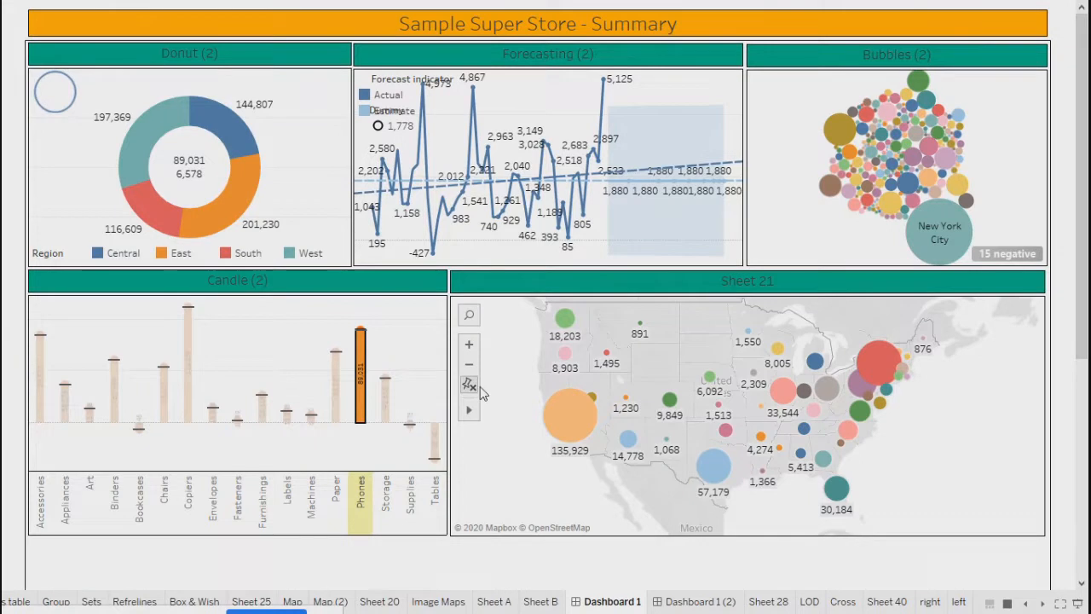
click(472, 387)
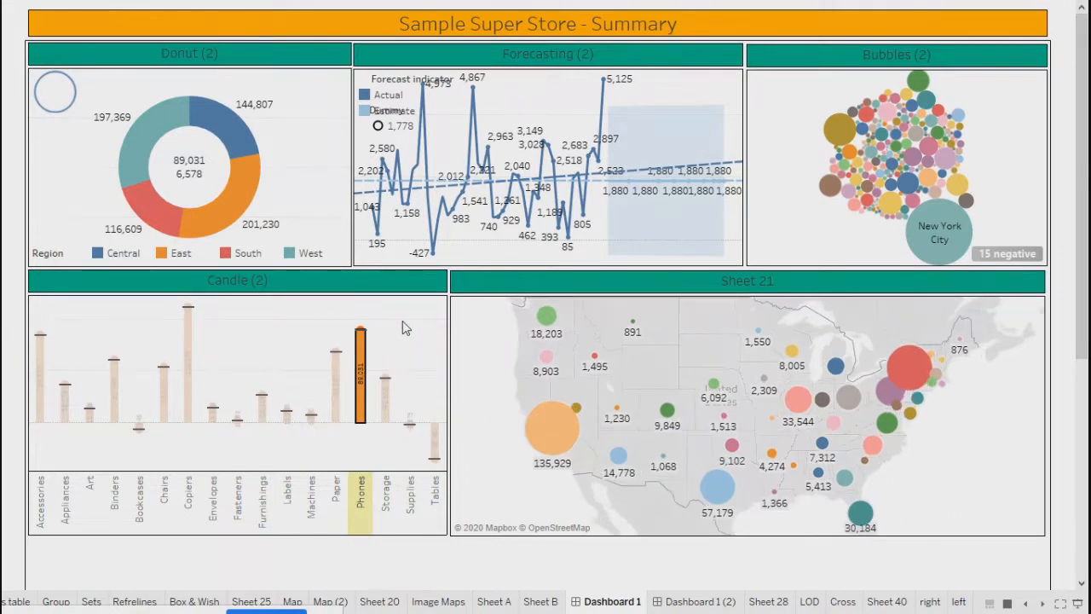
click(406, 328)
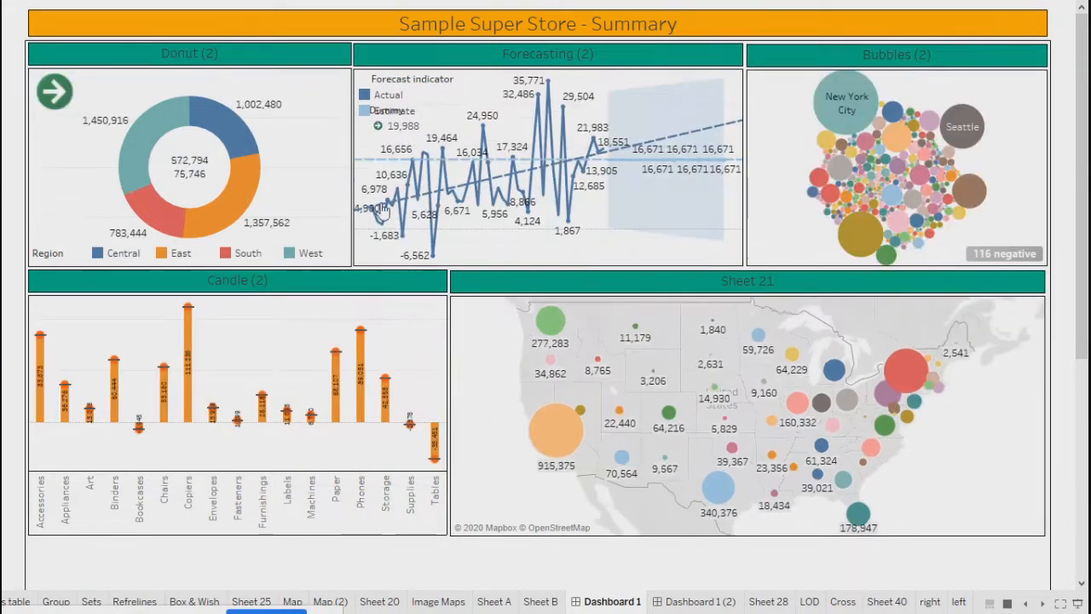
key(Escape)
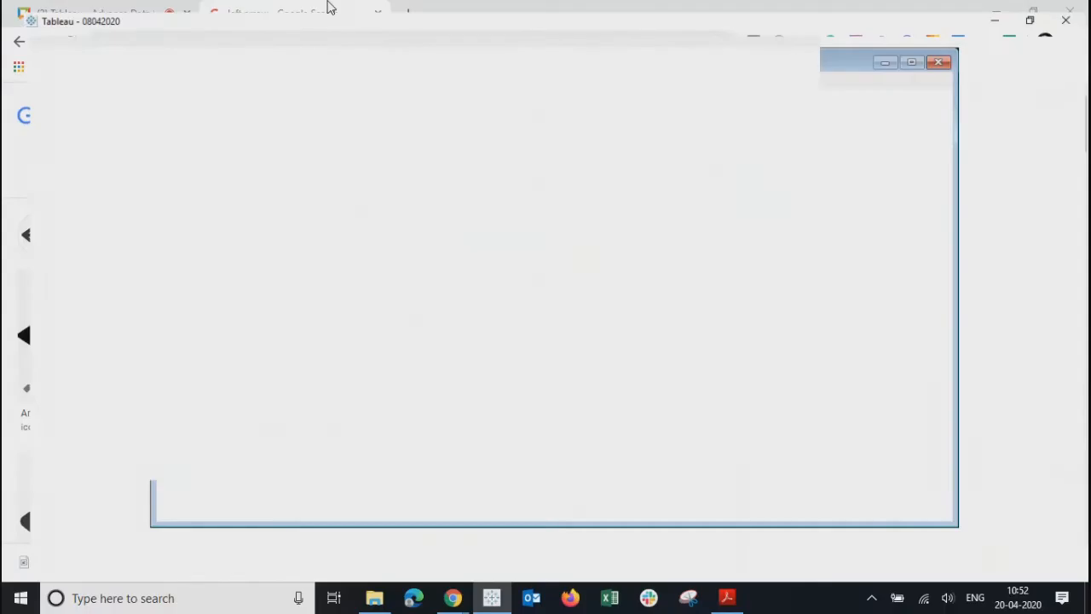
- Review the GoToSheet1 action's settings in the dashboard's Actions list without changes
click(141, 28)
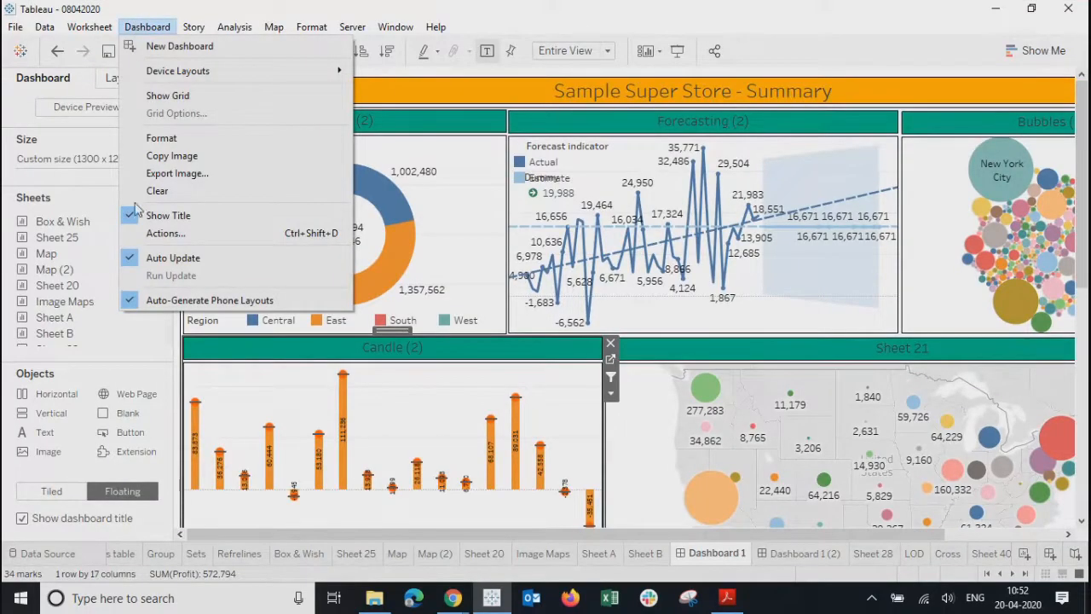
click(153, 233)
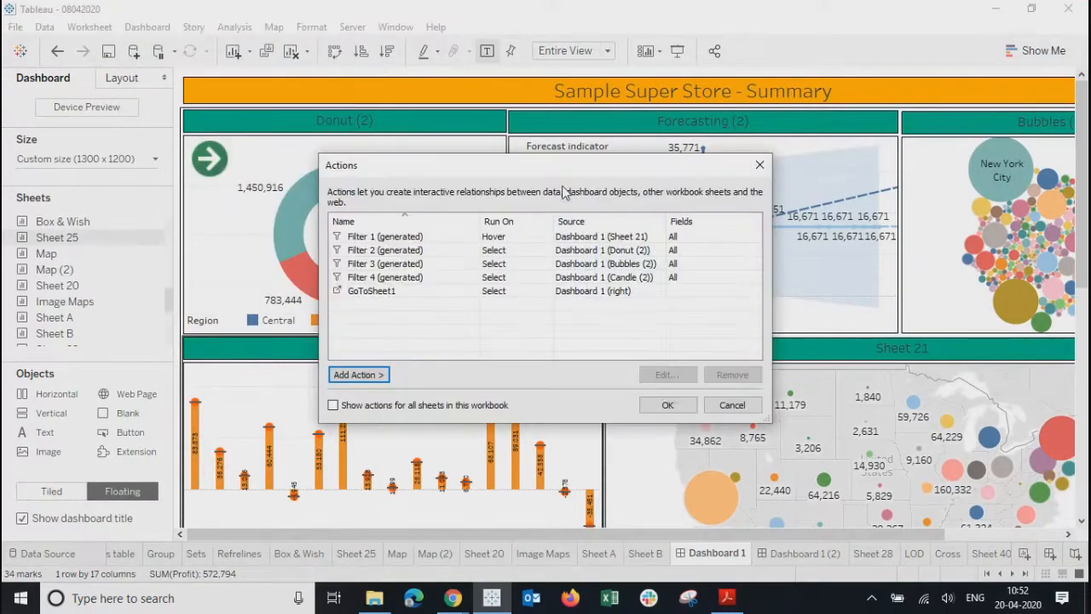
drag(552, 169, 712, 167)
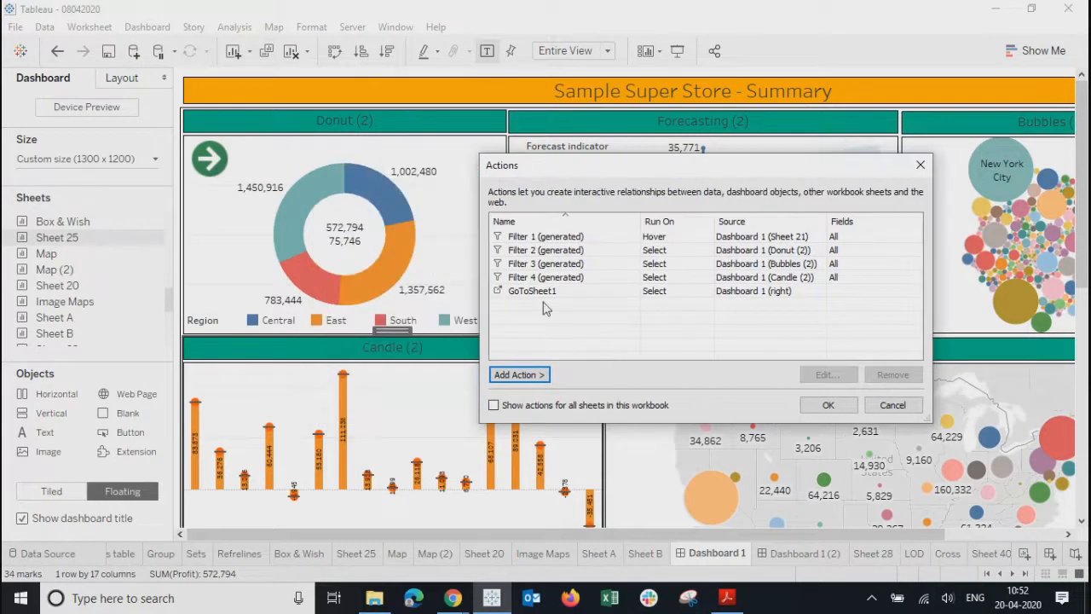
click(555, 292)
click(823, 375)
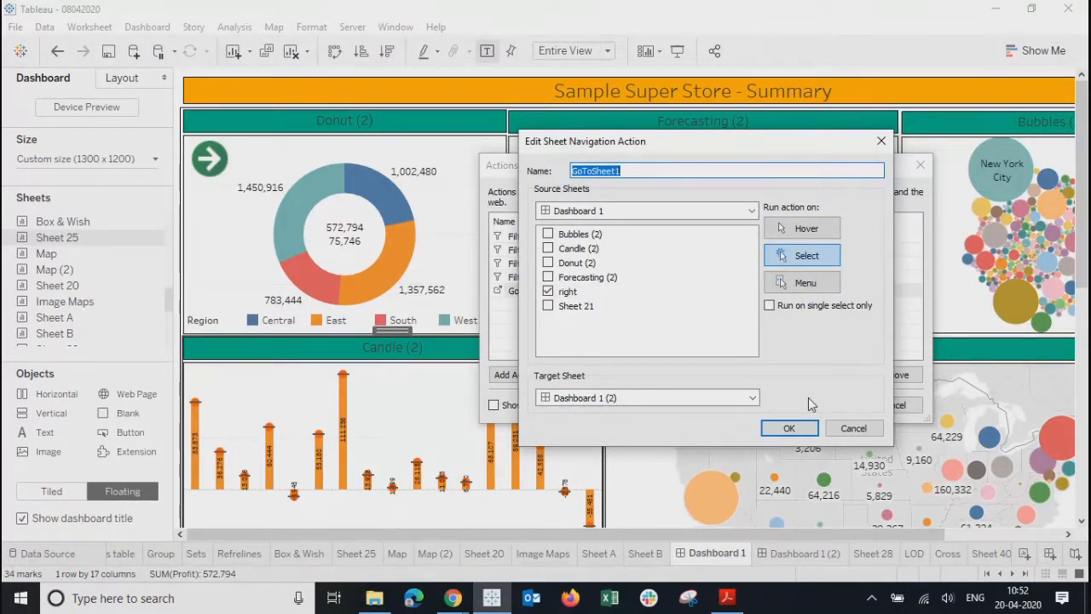
click(880, 142)
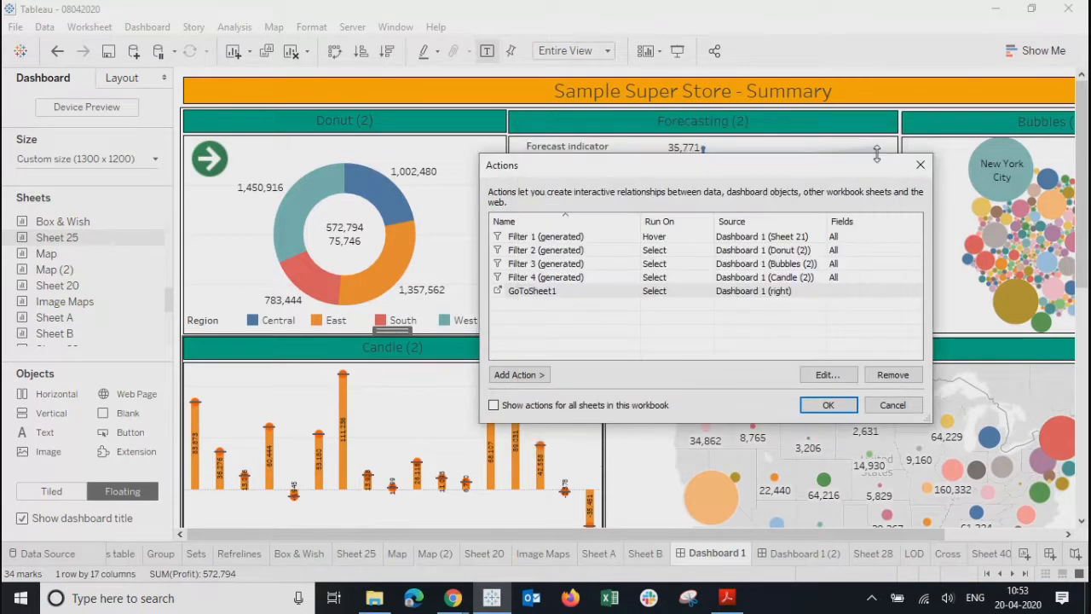
- Remove the right arrow sheet from the targets of Filter 1, Filter 2 and Filter 3 (generated)
click(556, 239)
click(839, 380)
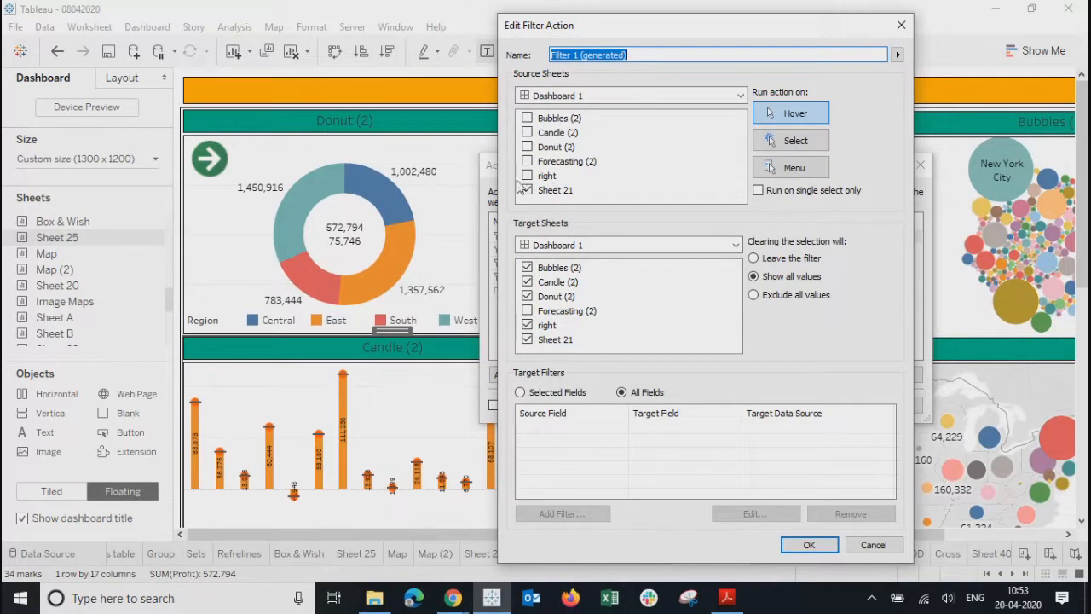
click(527, 326)
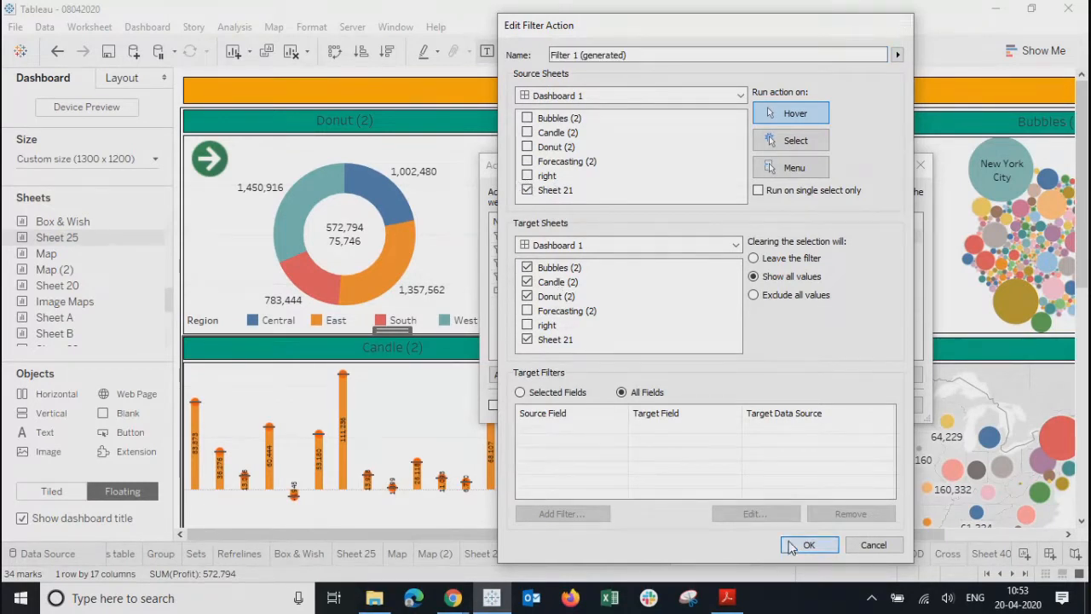
click(807, 545)
click(564, 252)
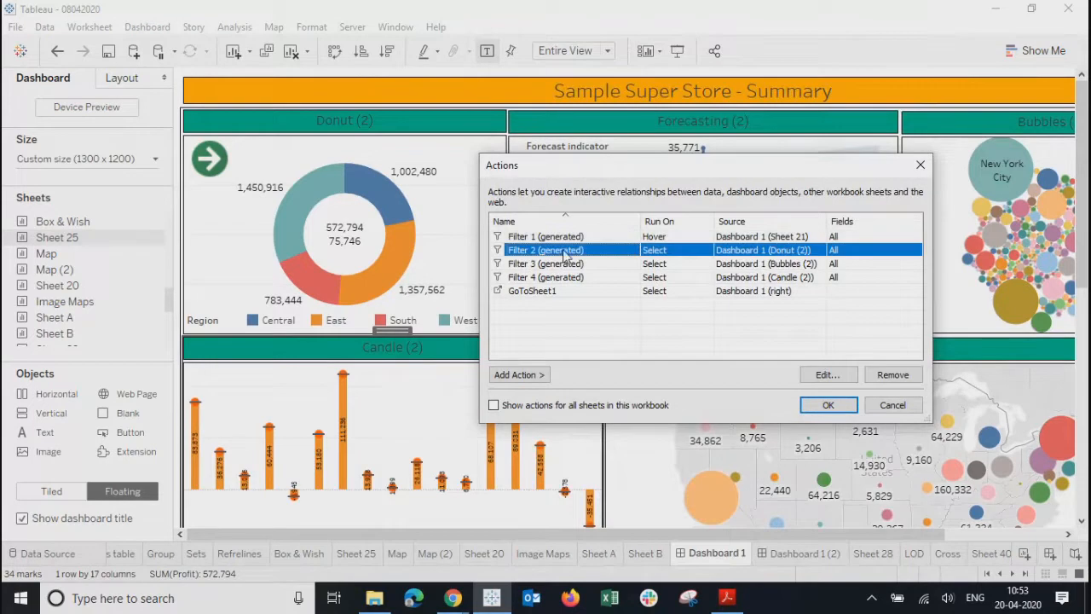
click(829, 375)
click(527, 326)
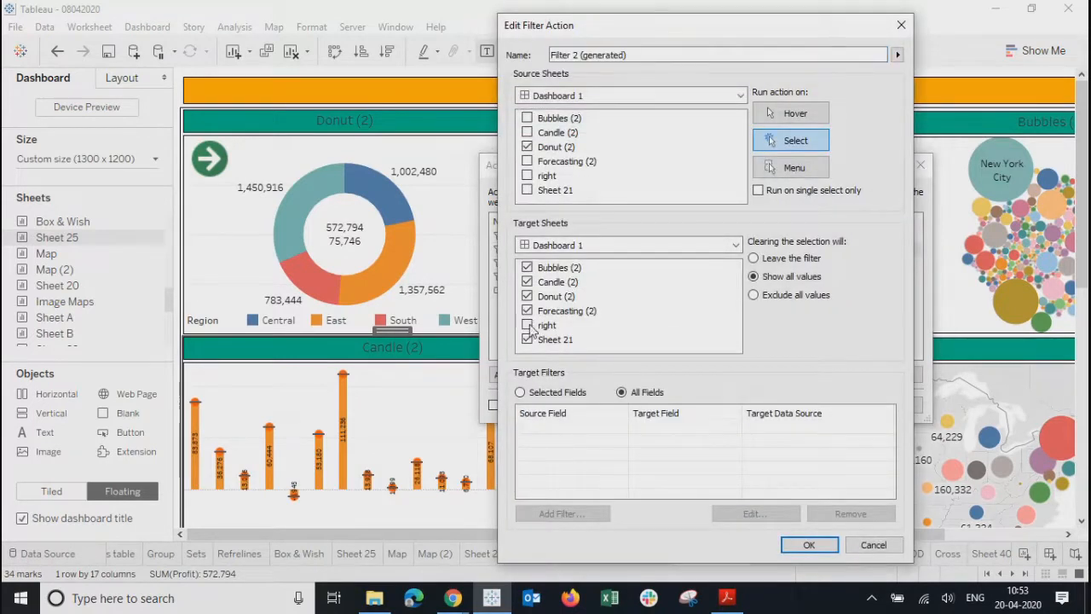
click(814, 544)
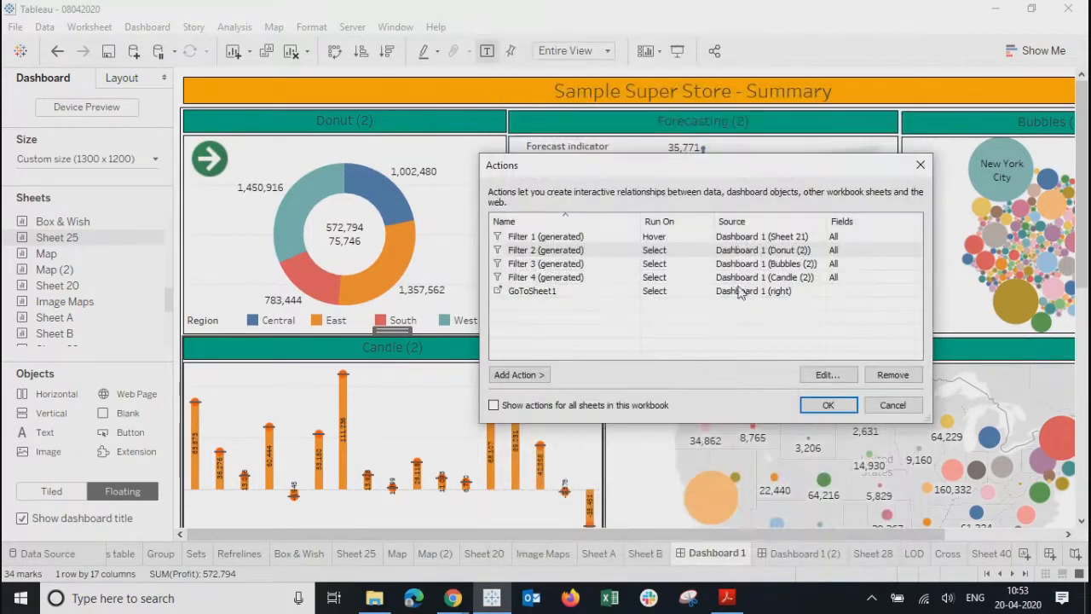
click(547, 264)
click(834, 378)
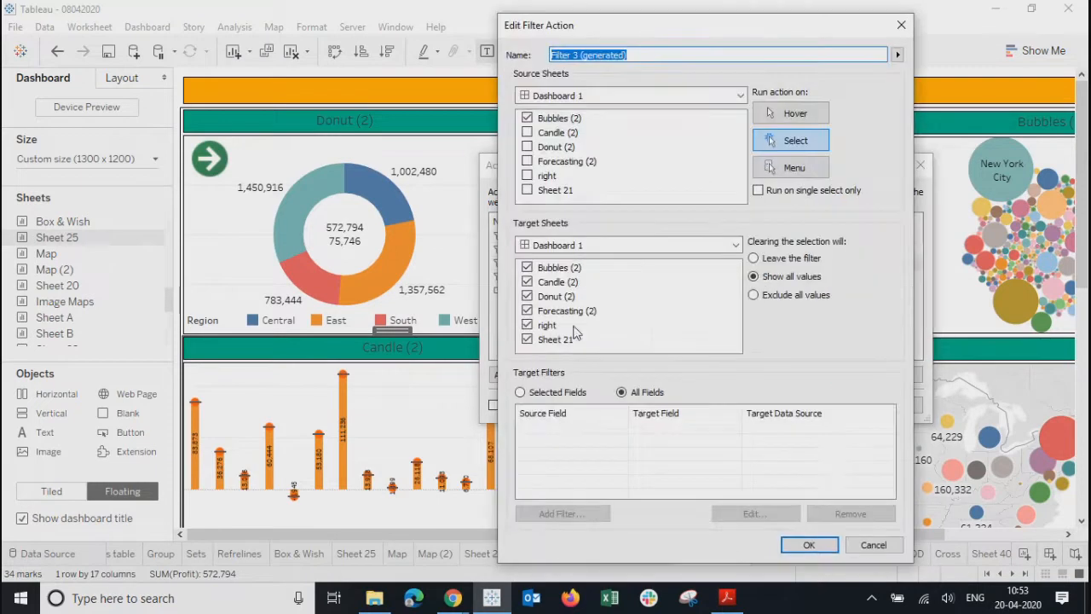
click(550, 325)
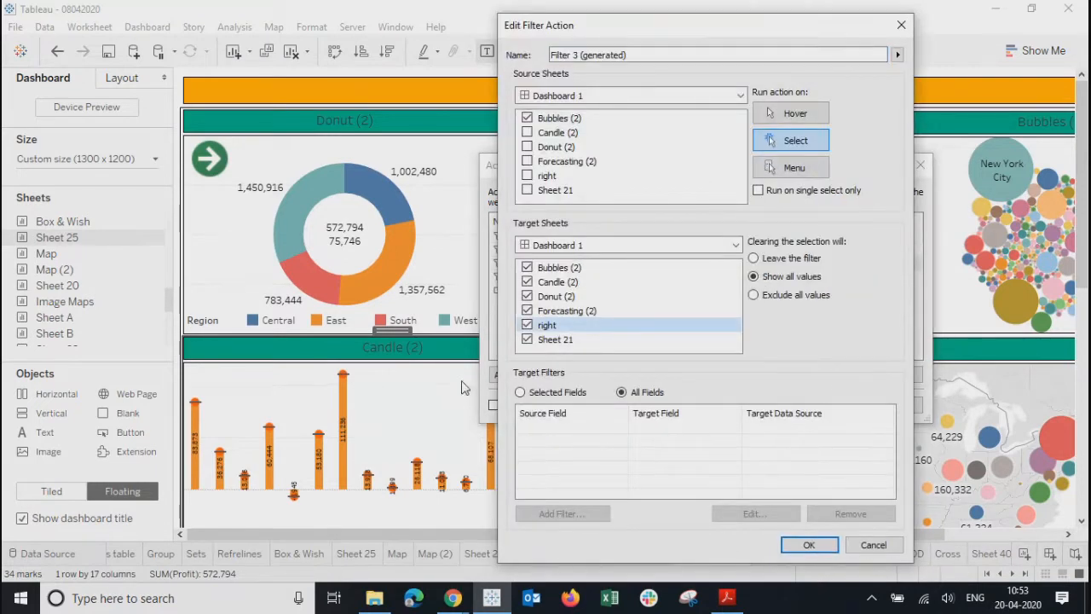
click(527, 325)
click(805, 546)
- Check the Filter 4 and GoToSheet1 settings, then close the Actions dialog
click(551, 291)
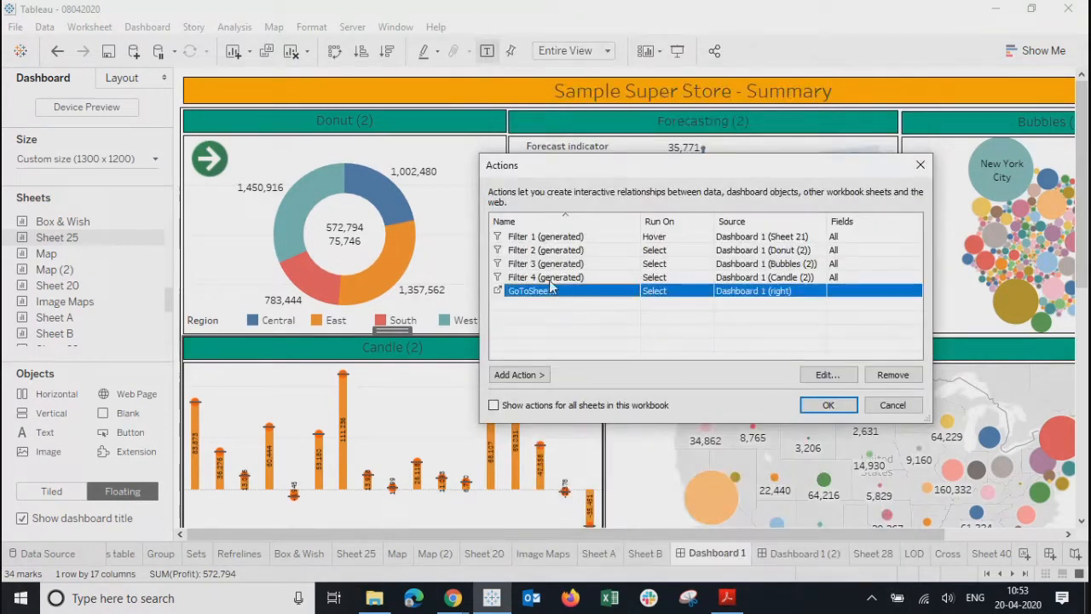
click(549, 279)
click(827, 375)
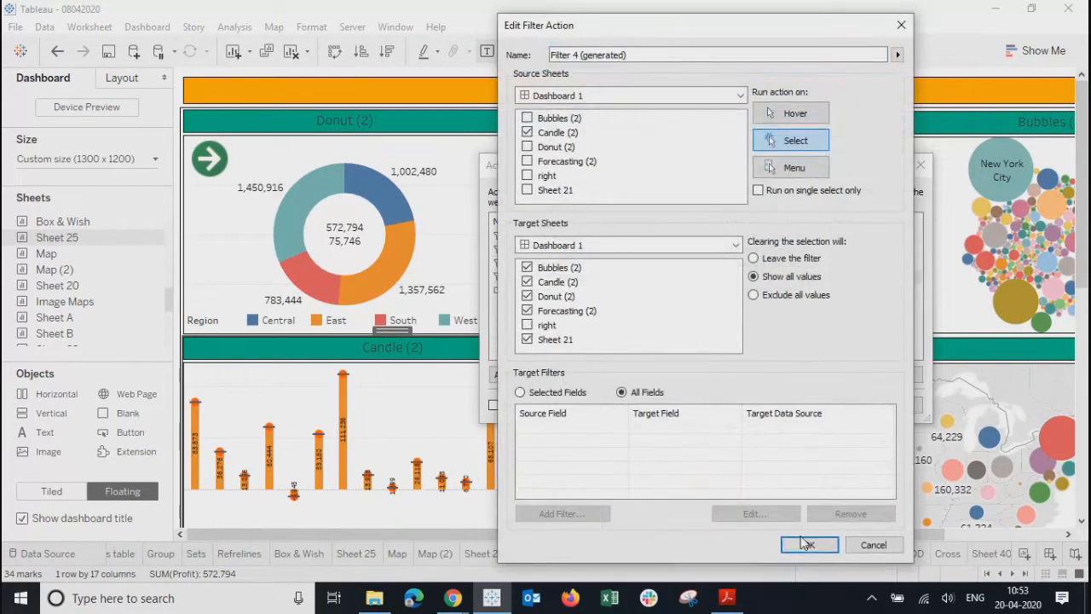
click(805, 546)
click(647, 294)
click(825, 375)
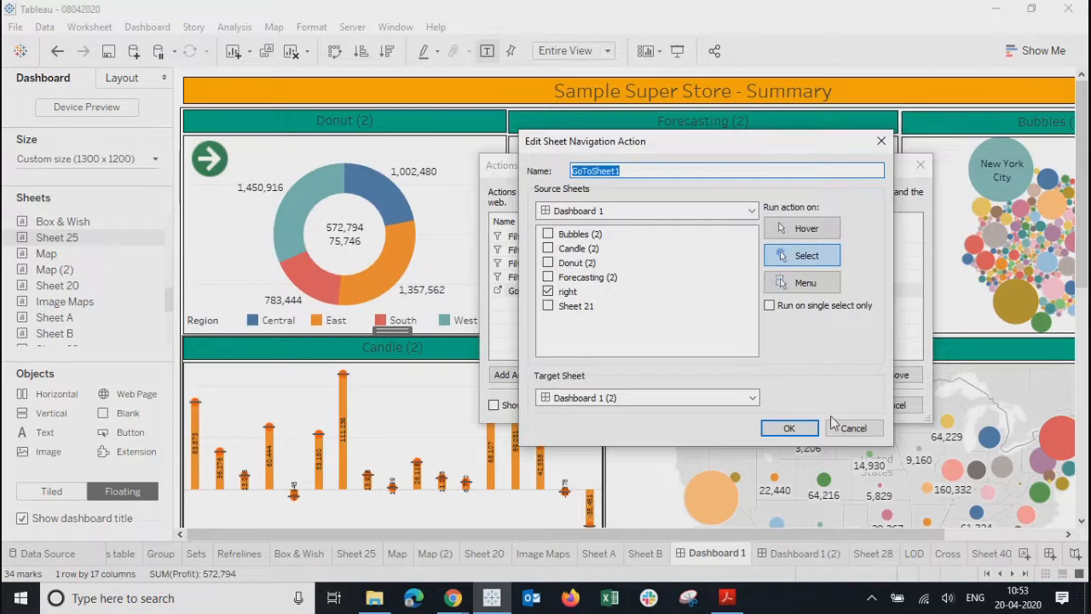
click(778, 427)
click(826, 405)
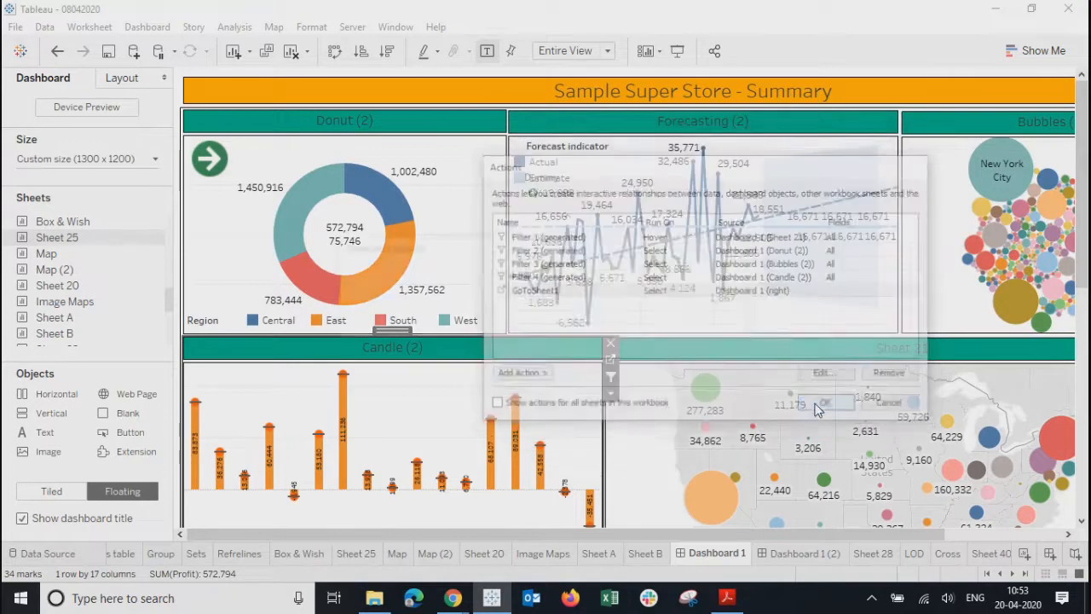
click(244, 248)
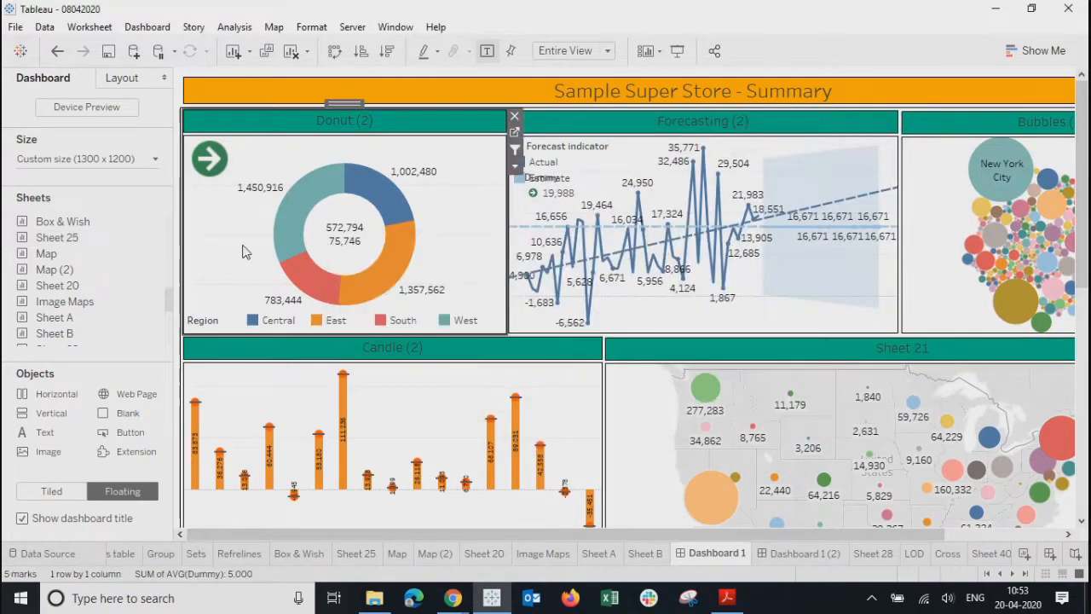
click(380, 197)
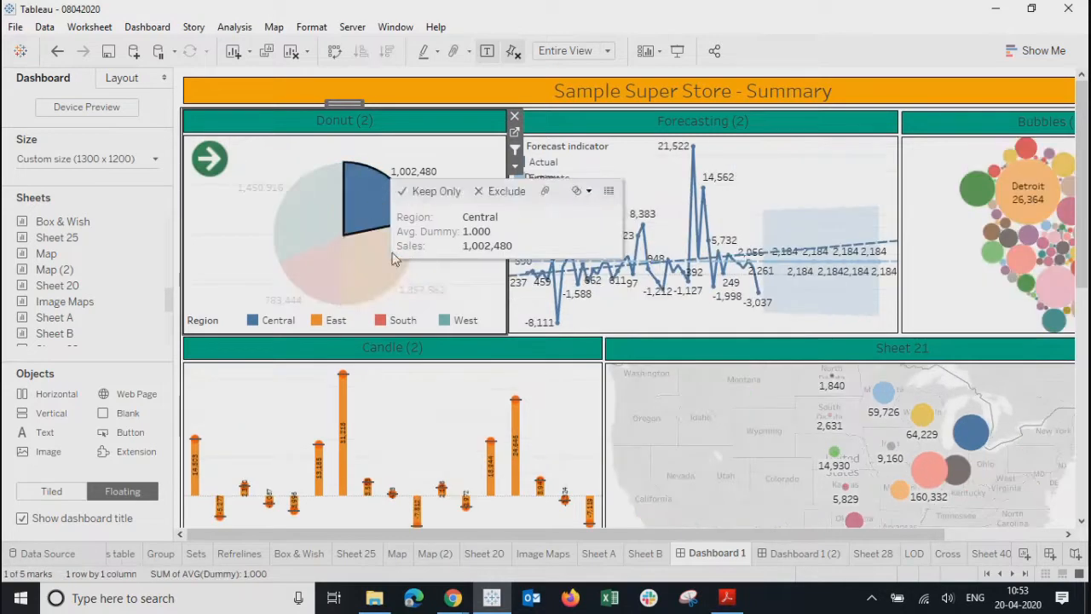
click(361, 285)
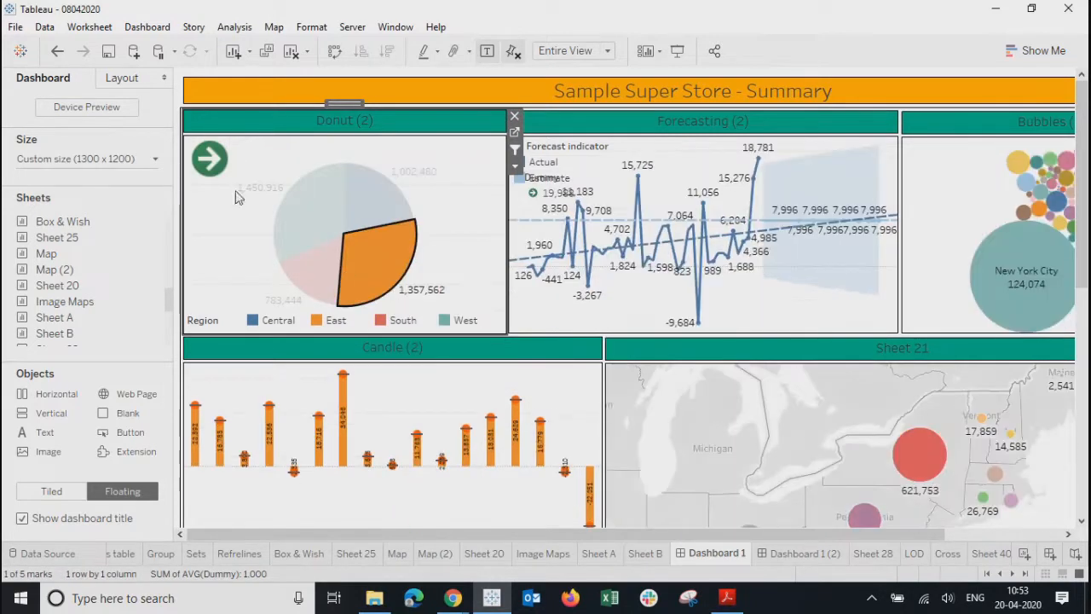
click(1004, 245)
click(825, 284)
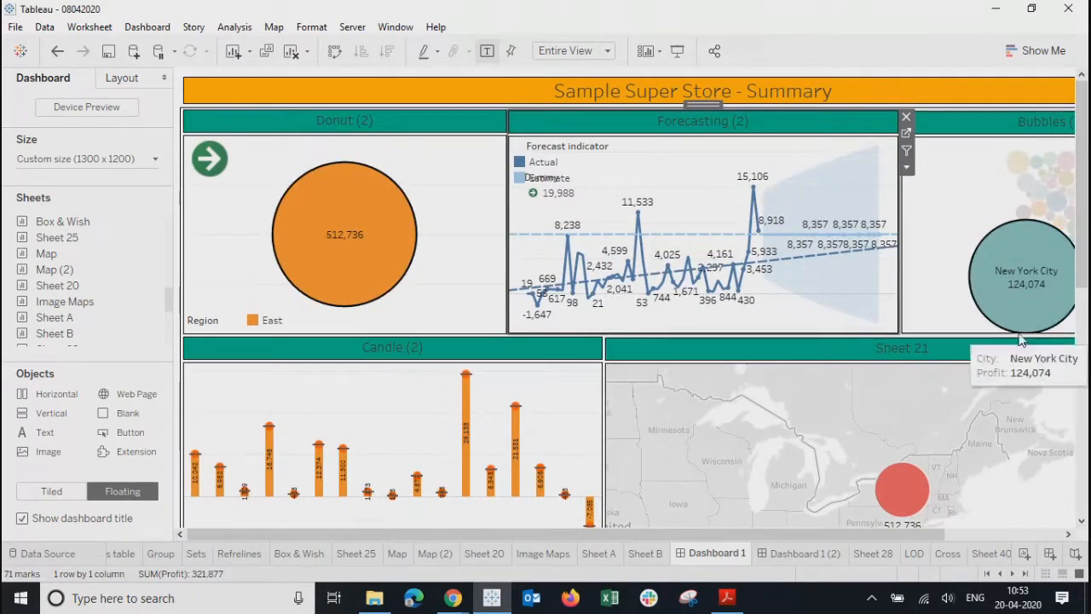
click(943, 199)
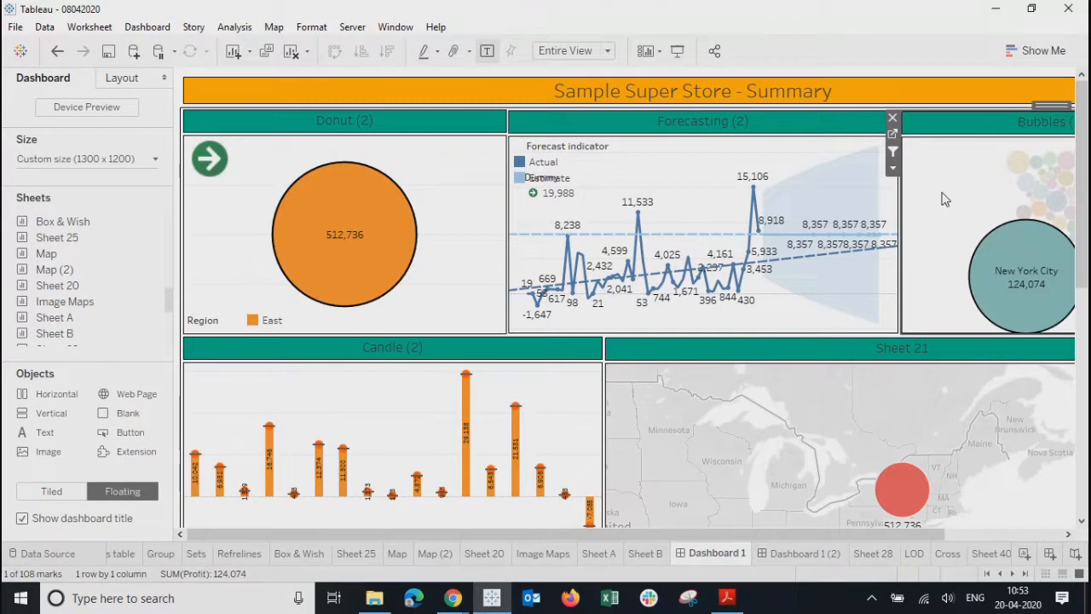
click(943, 199)
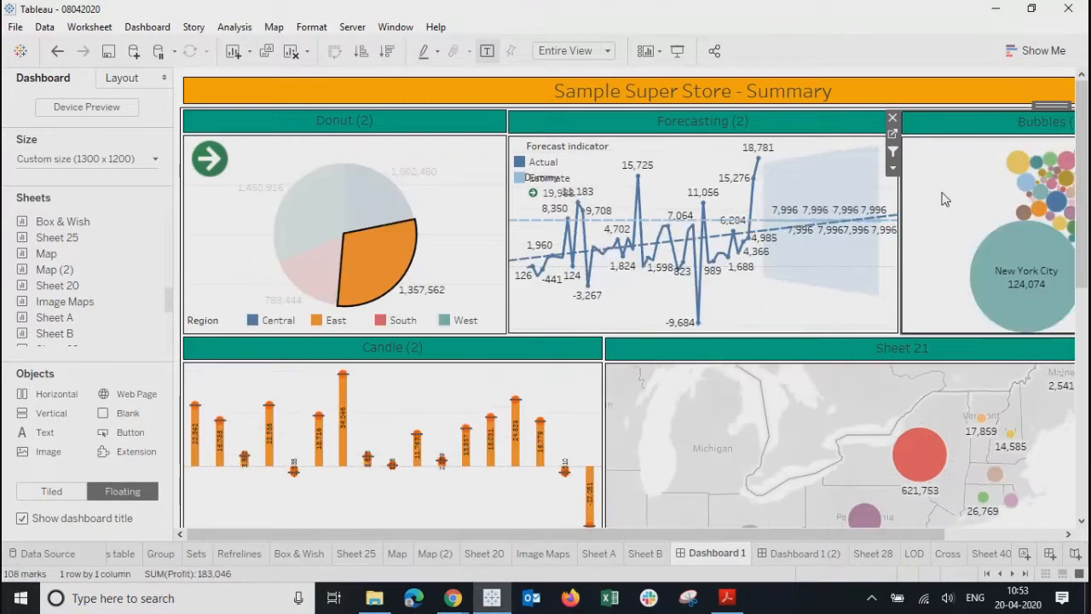
click(370, 265)
click(464, 289)
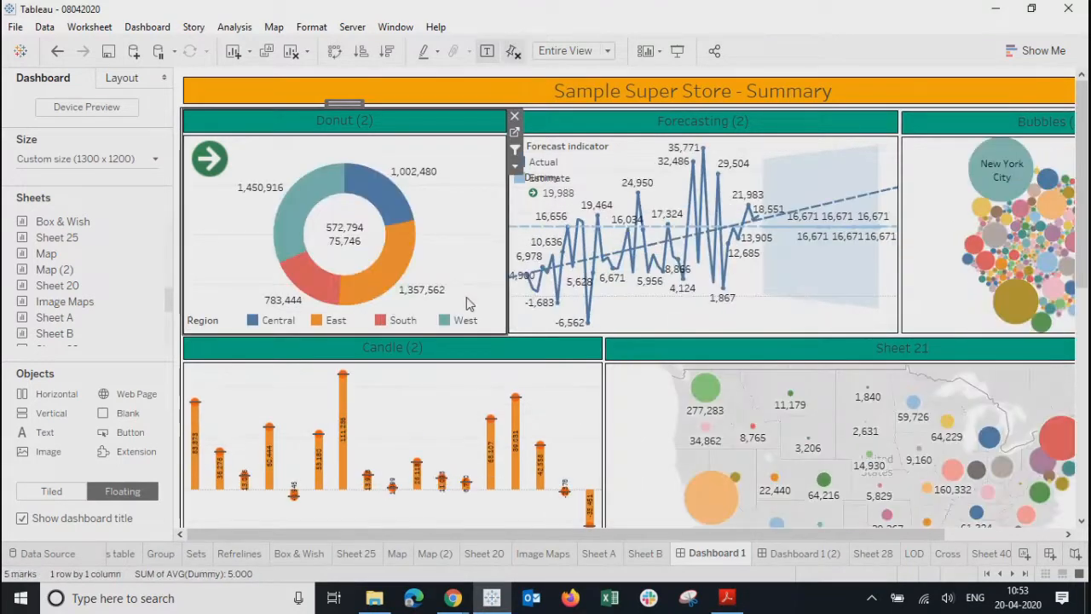
drag(524, 532, 794, 546)
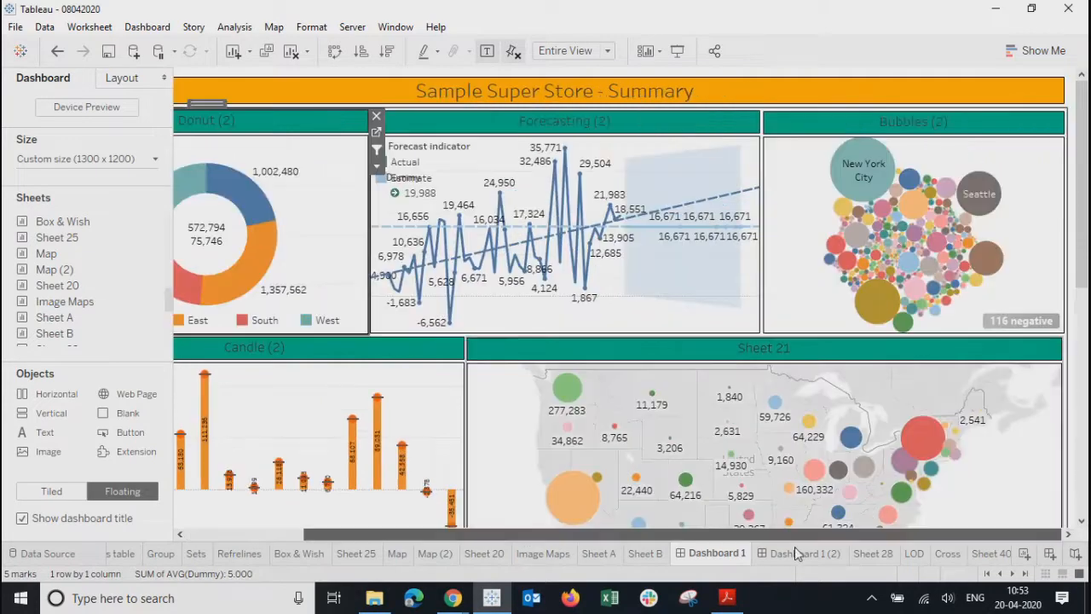
- On Dashboard 1 (2), test filtering with the 2019 Consumer and 2018 Home Office bars and Dual chart, then clear selections
click(795, 552)
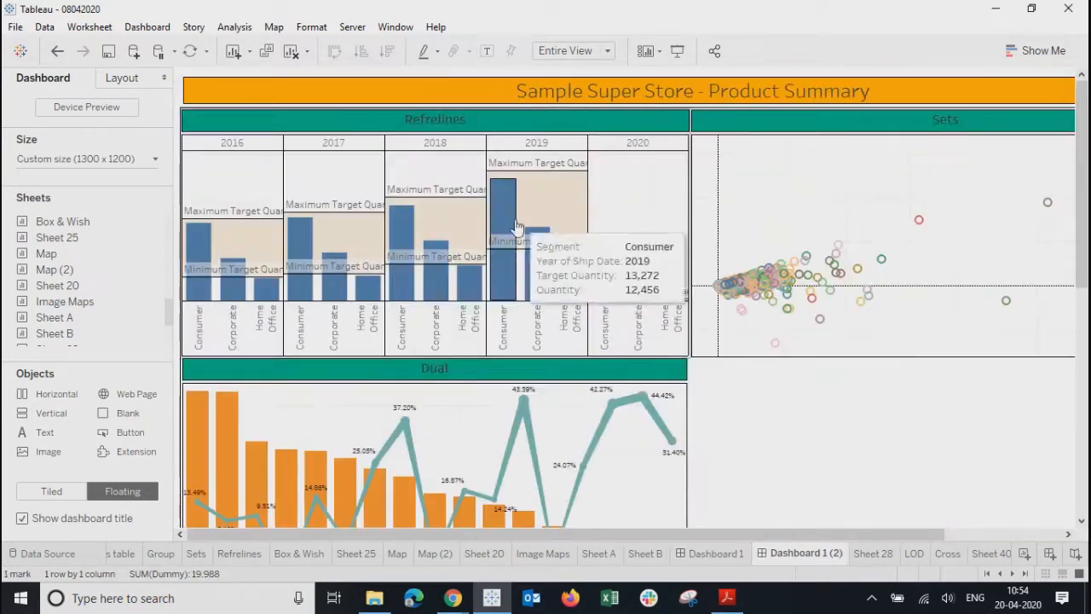
click(507, 283)
click(508, 283)
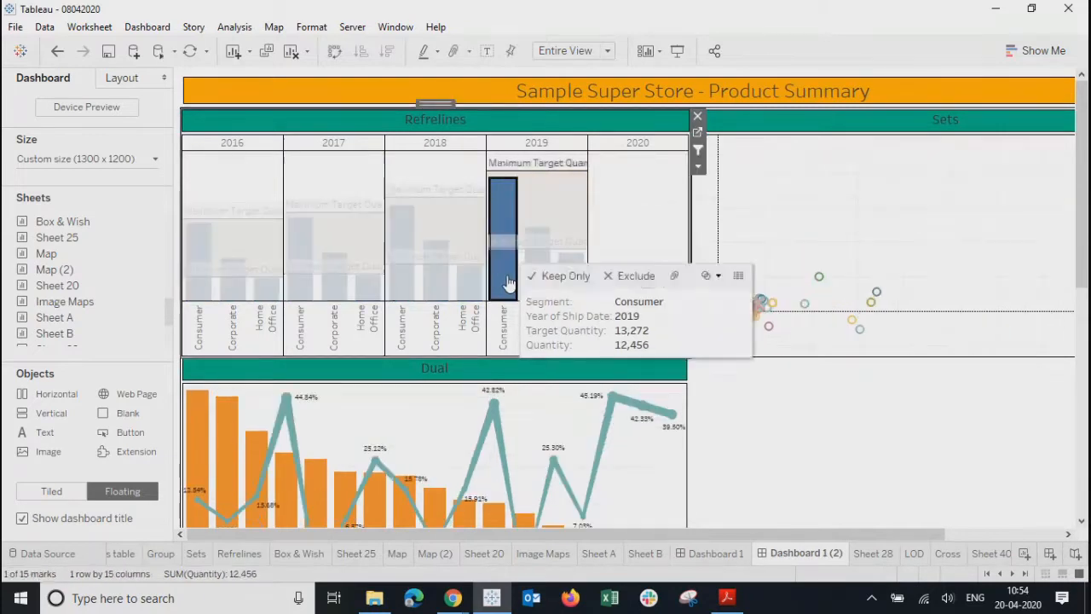
click(463, 292)
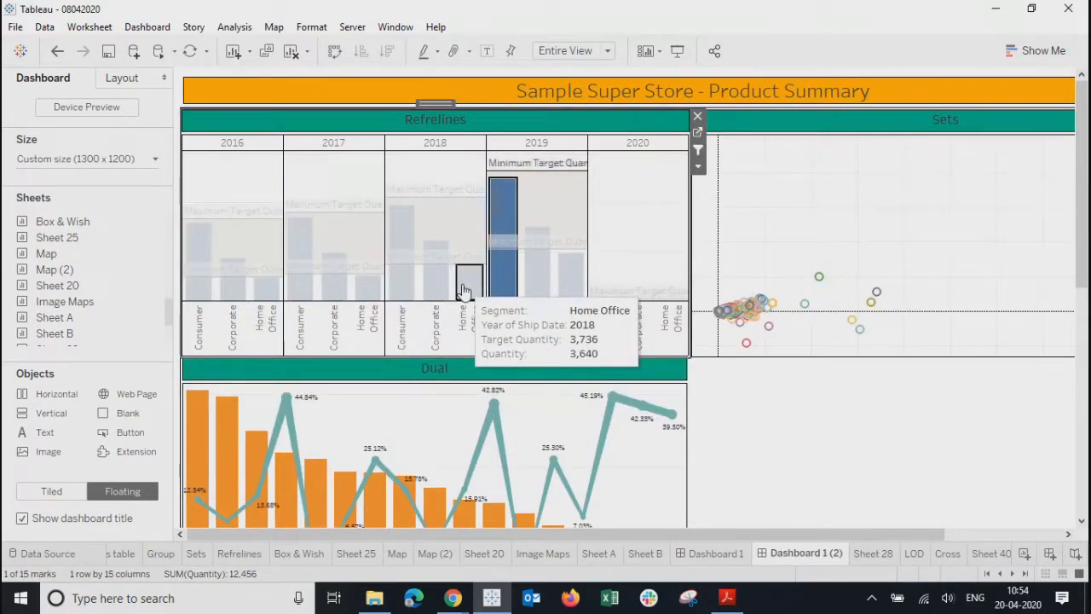
drag(649, 535, 767, 535)
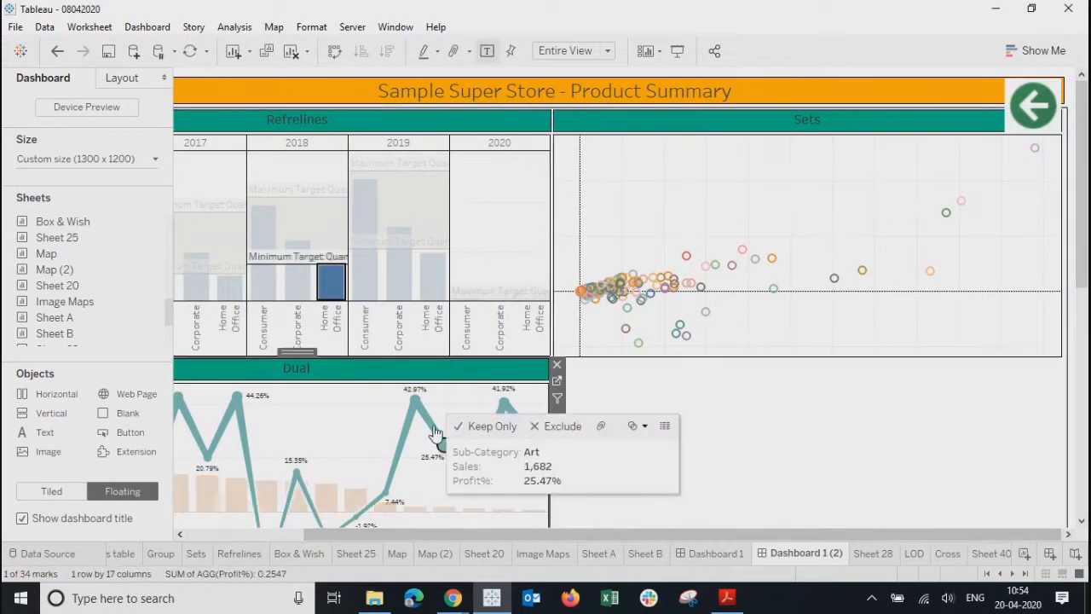
click(325, 497)
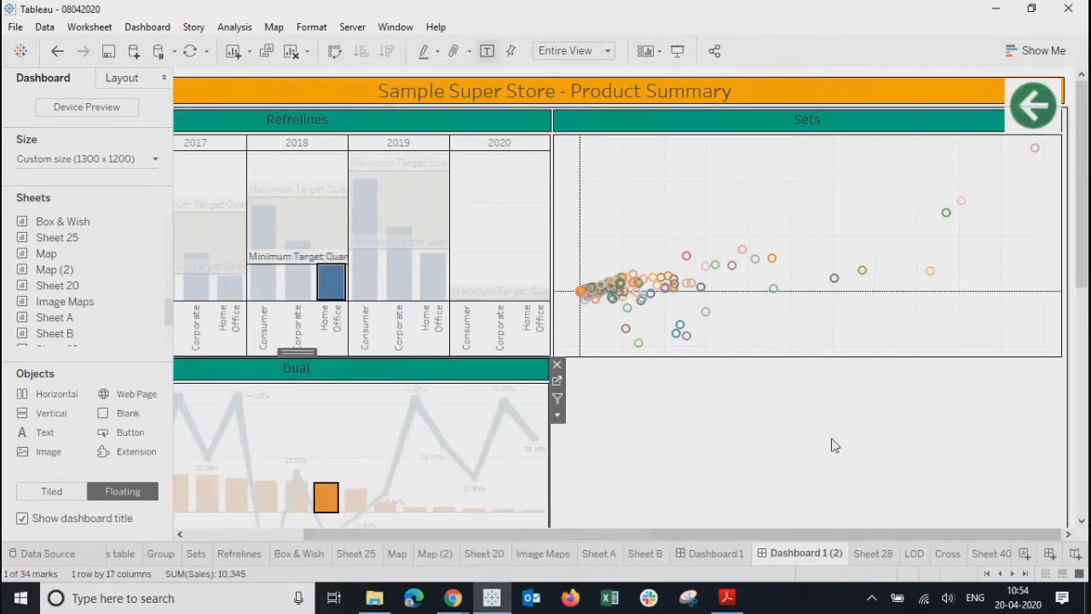
click(926, 446)
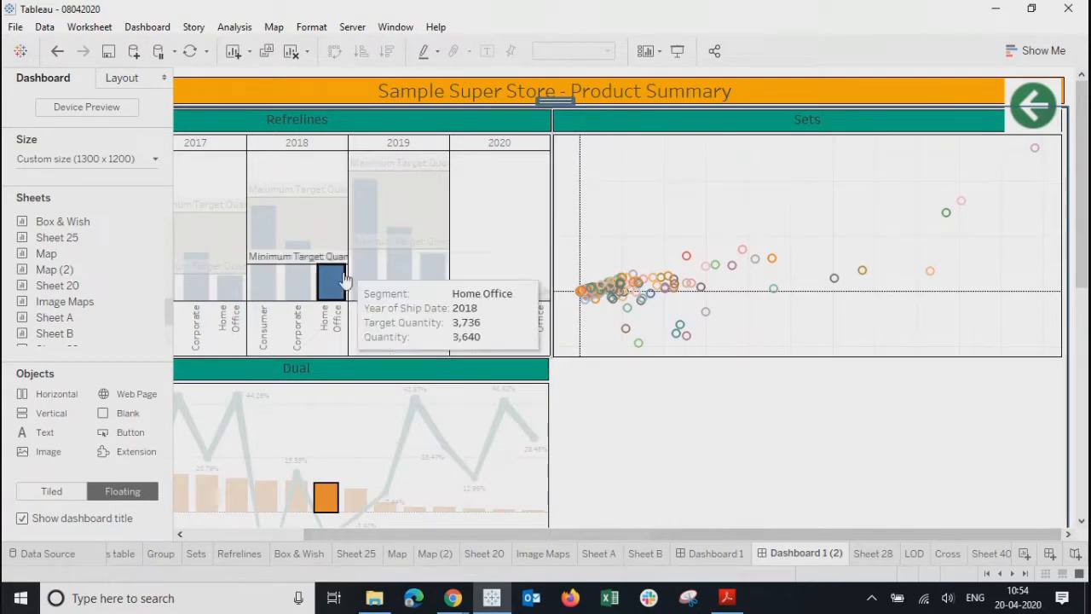
click(494, 236)
drag(509, 535, 394, 537)
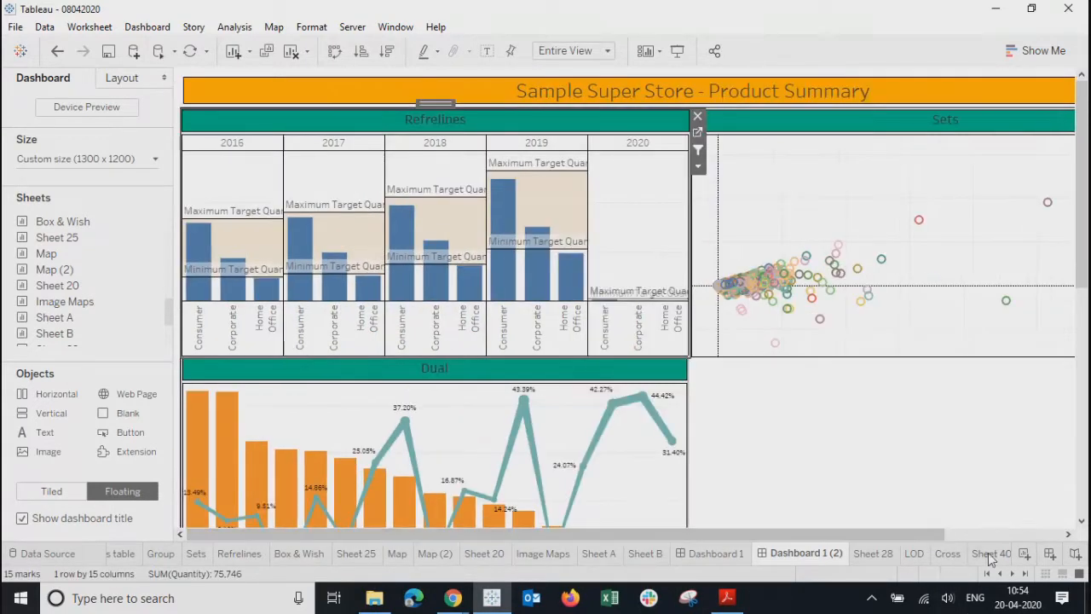
- Open the worksheet named right
click(1026, 574)
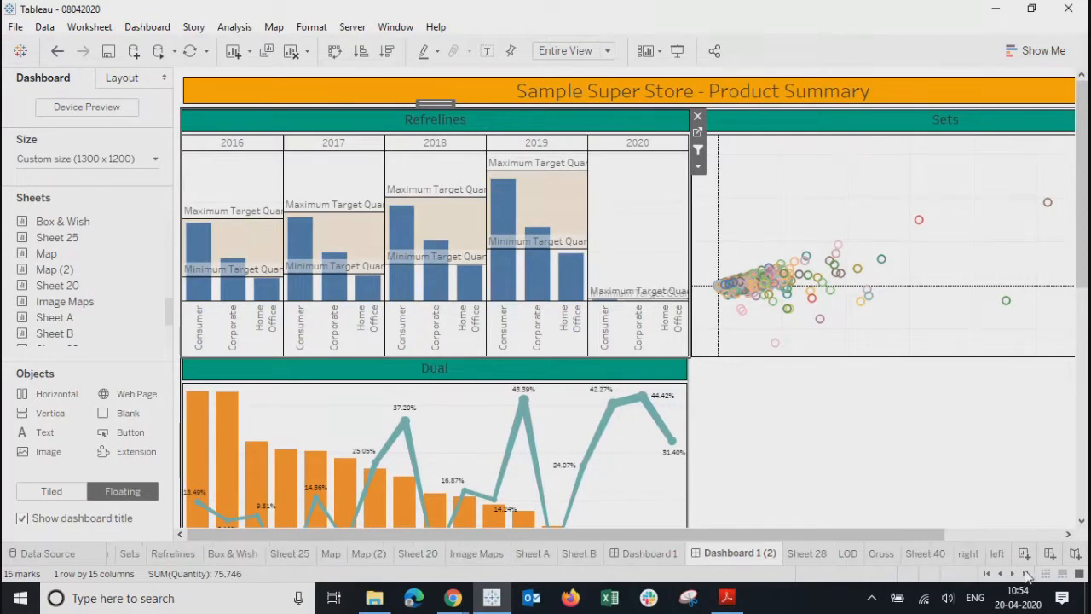
click(952, 549)
click(967, 554)
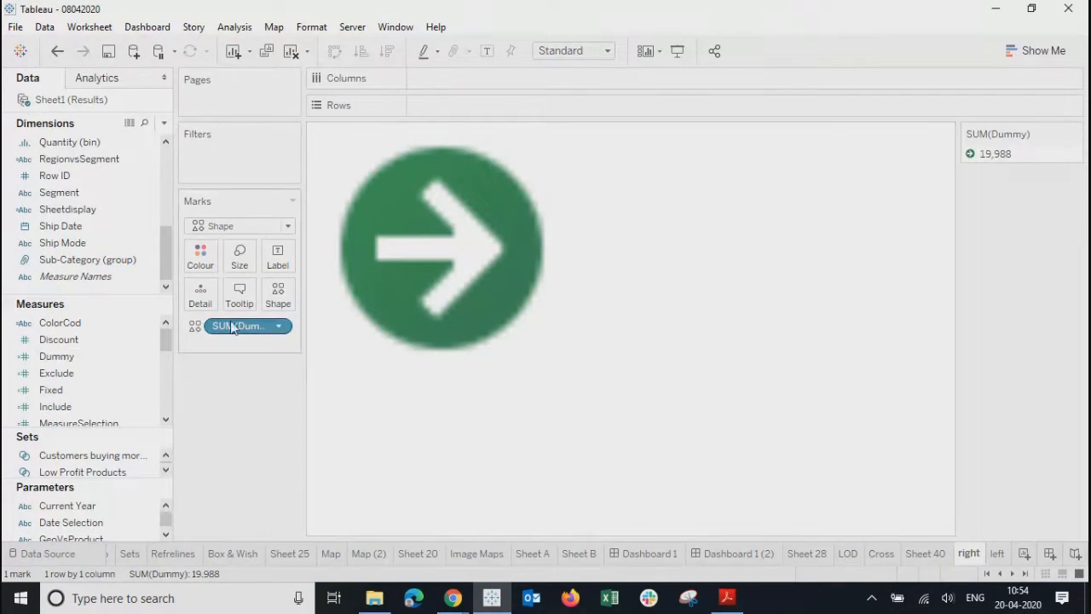
right_click(76, 354)
click(151, 97)
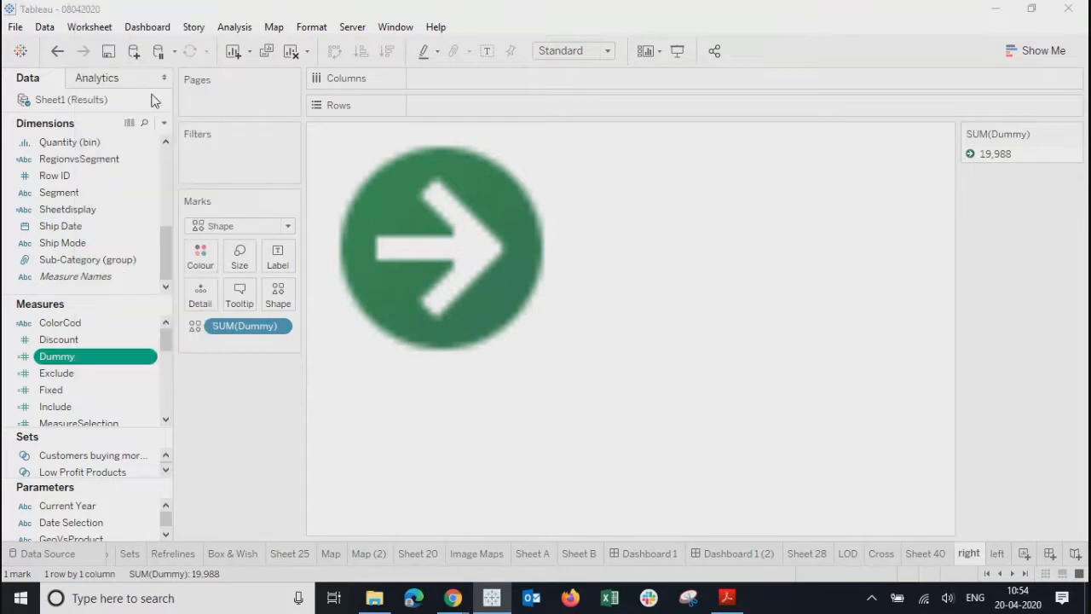
drag(320, 247, 260, 244)
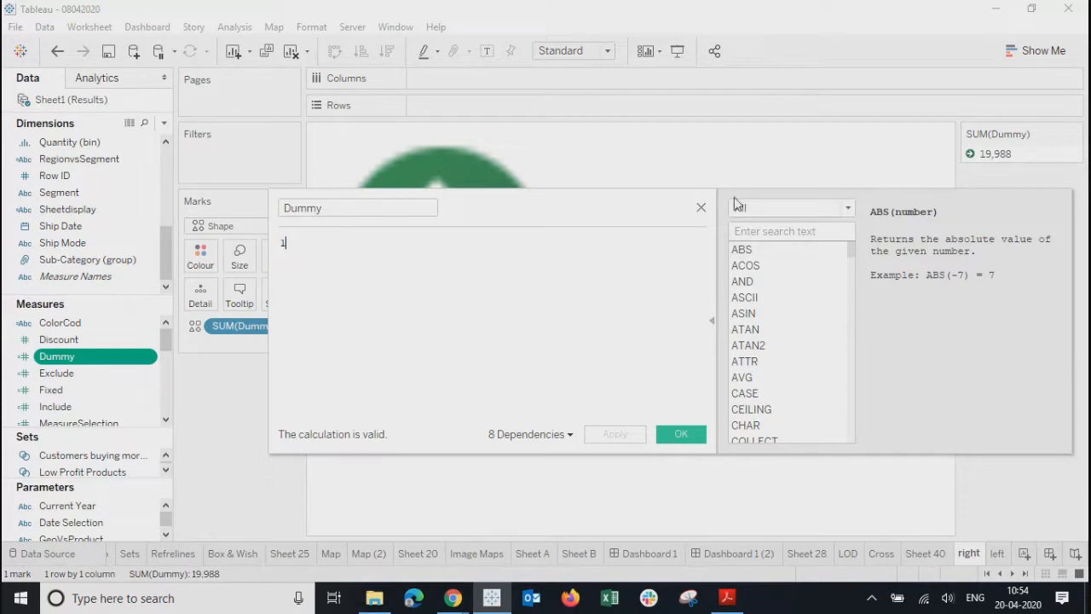
click(695, 206)
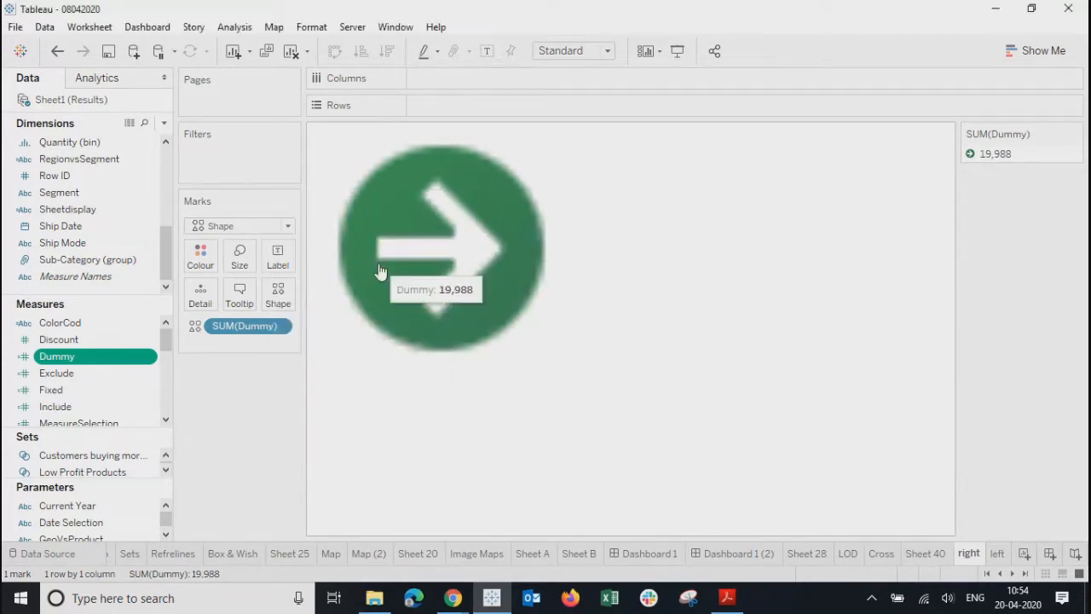
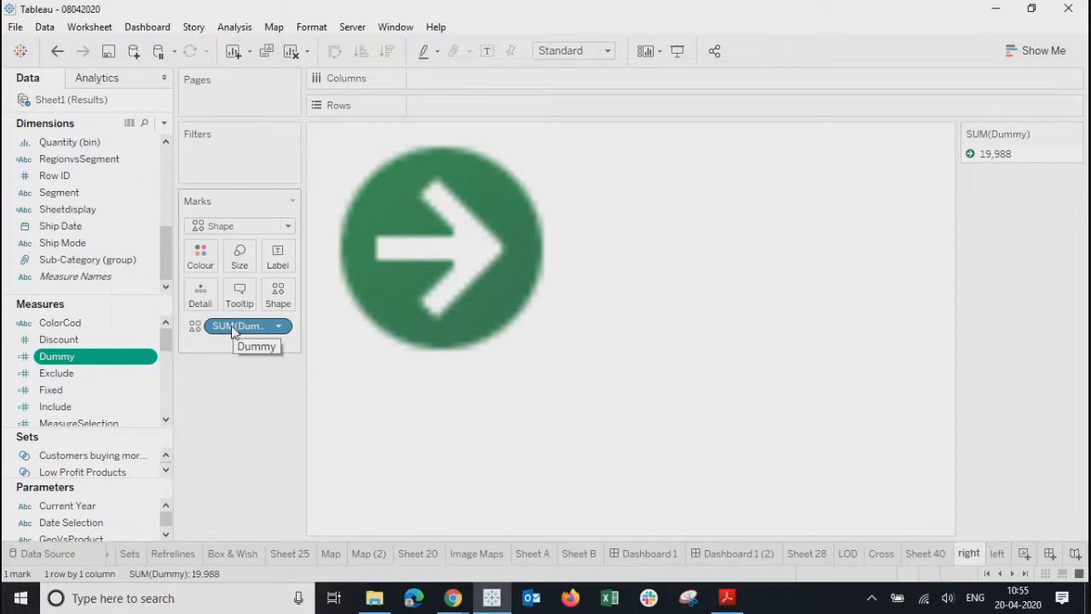
- On the right sheet, set Dummy to Count (Distinct) and make its mark the green right arrow from Arrows
click(278, 327)
mouse_move(290, 451)
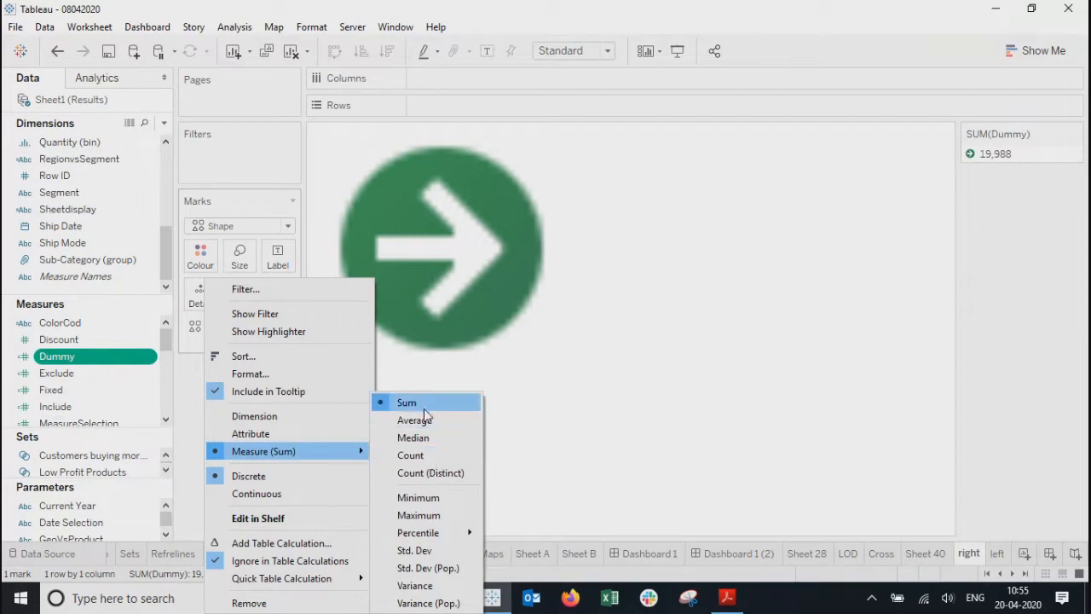
click(418, 474)
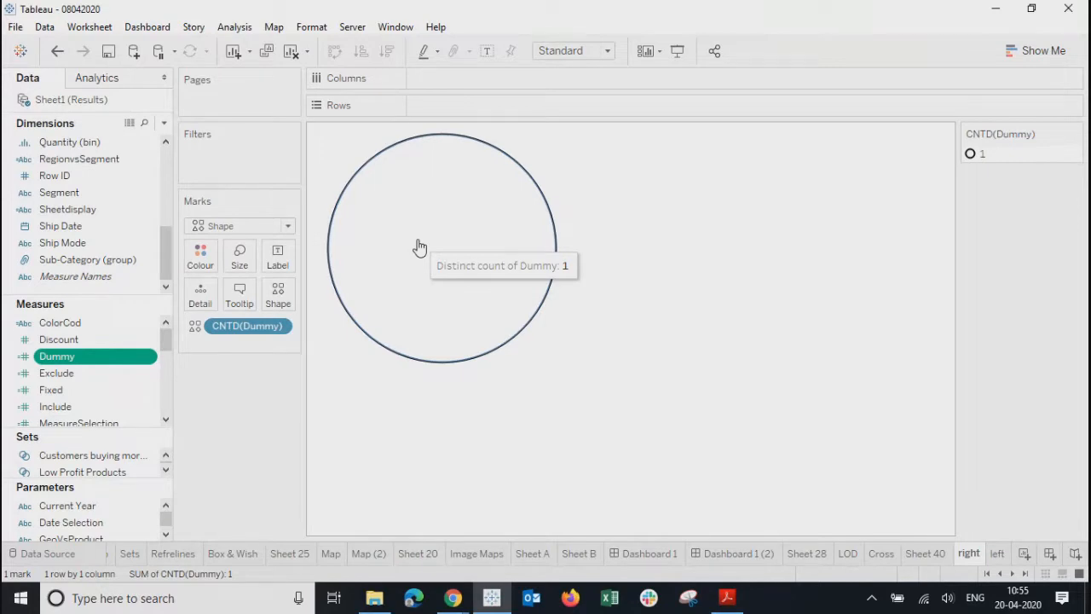
click(278, 294)
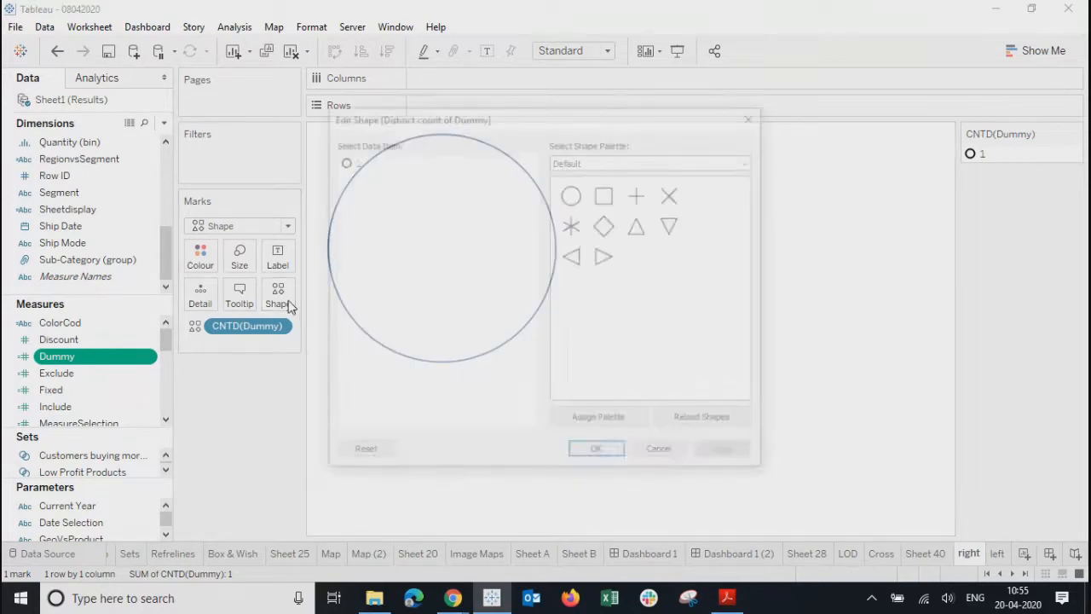
click(643, 162)
click(589, 197)
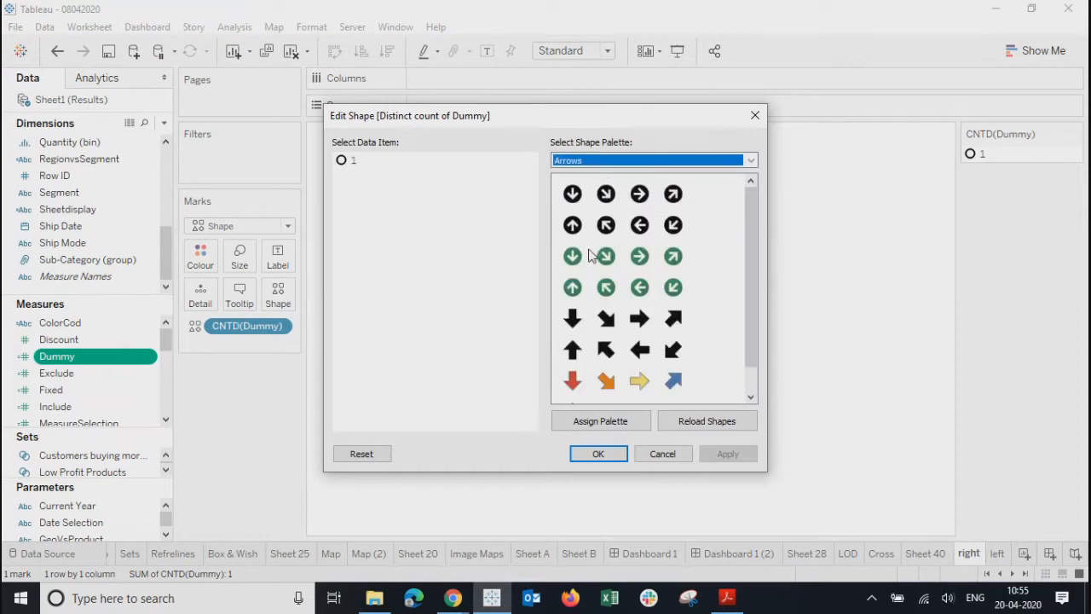
click(641, 256)
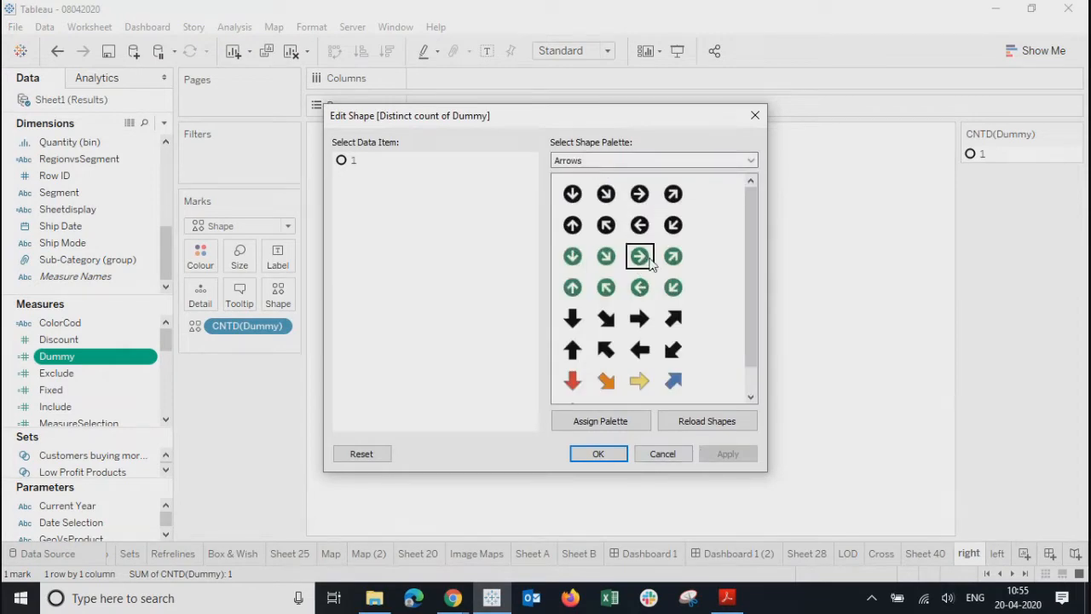
click(354, 162)
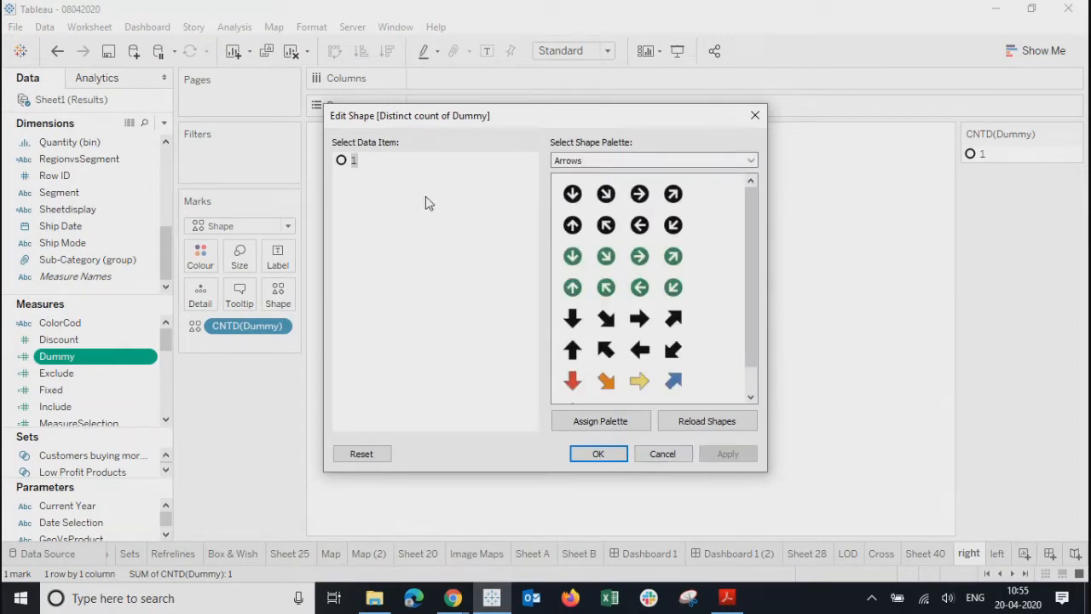
click(637, 261)
click(702, 457)
click(600, 453)
- Set the left sheet's Dummy to Count (Distinct), then return to right and open Dashboard 1 (2)
mouse_move(406, 207)
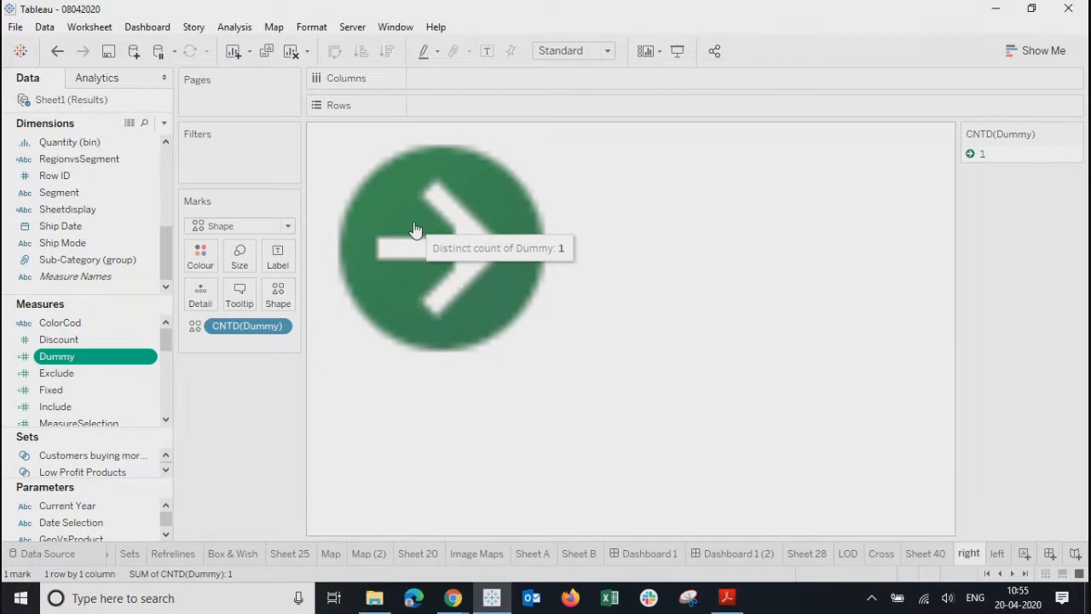
click(999, 555)
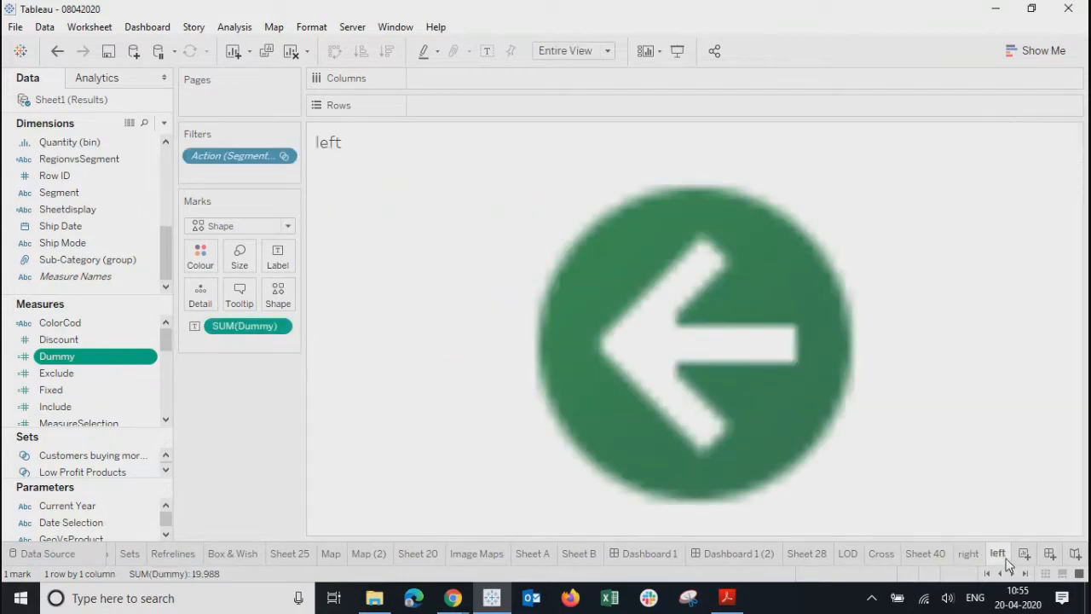
mouse_move(642, 328)
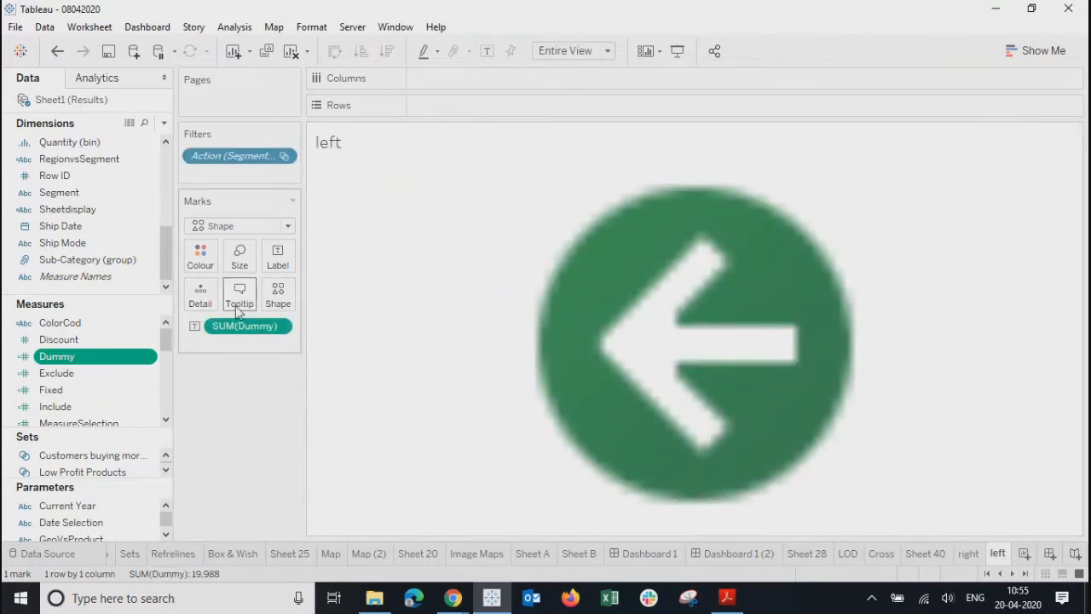
click(279, 327)
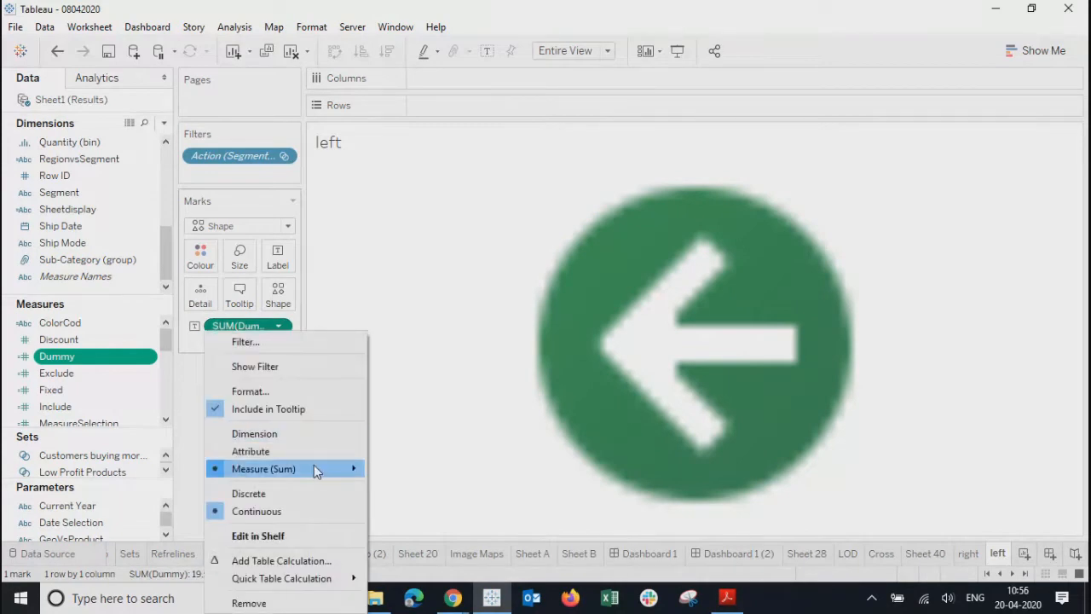
mouse_move(316, 468)
click(403, 474)
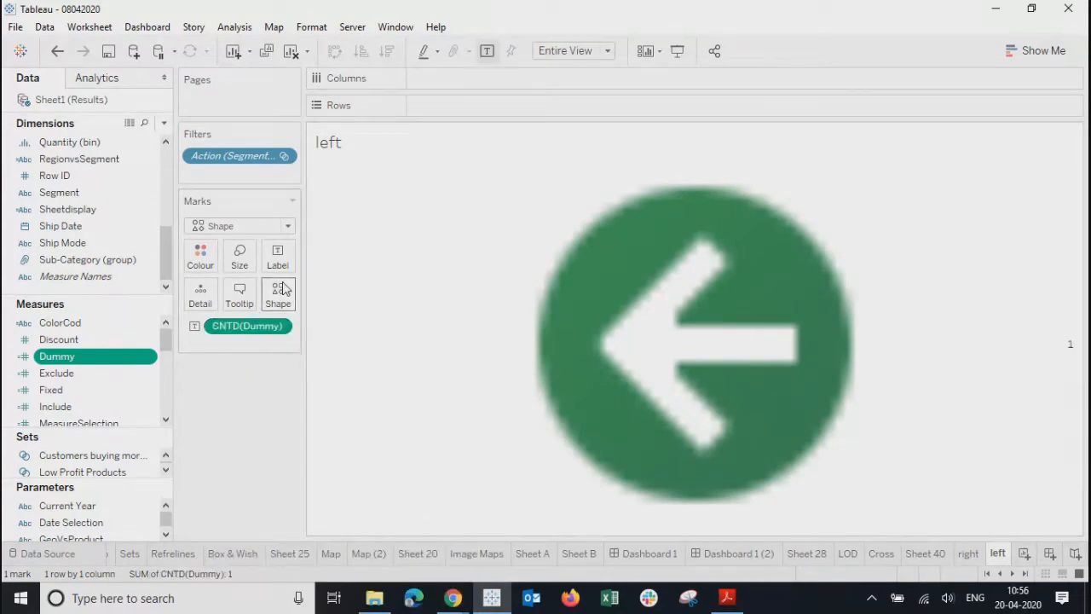
mouse_move(764, 338)
click(969, 554)
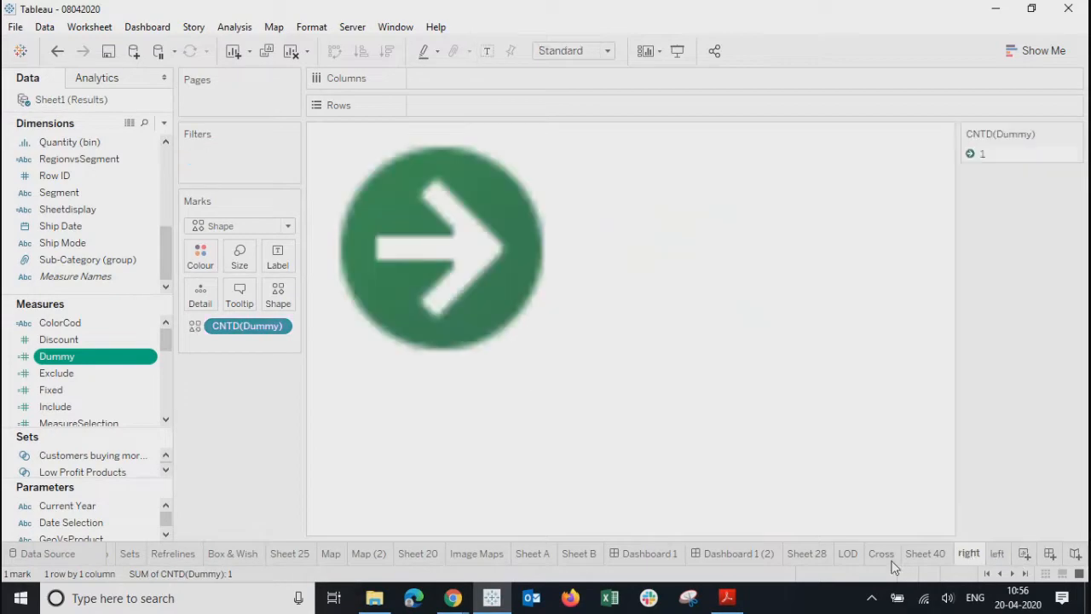
click(754, 556)
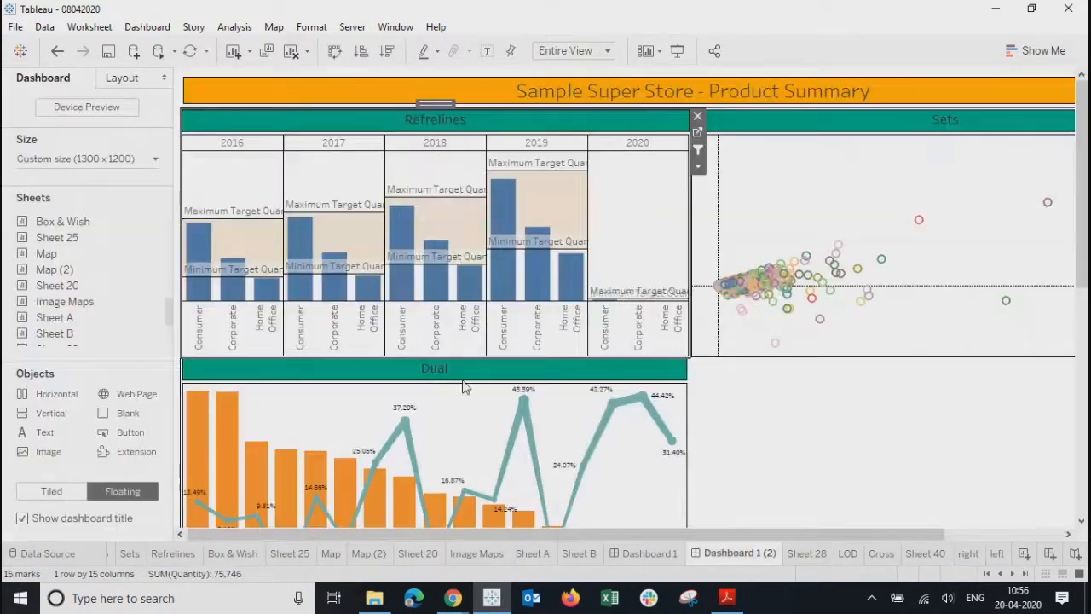
- On Dashboard 1, add the right sheet as a target of the Filter 1 and Filter 2 actions
click(645, 556)
click(138, 31)
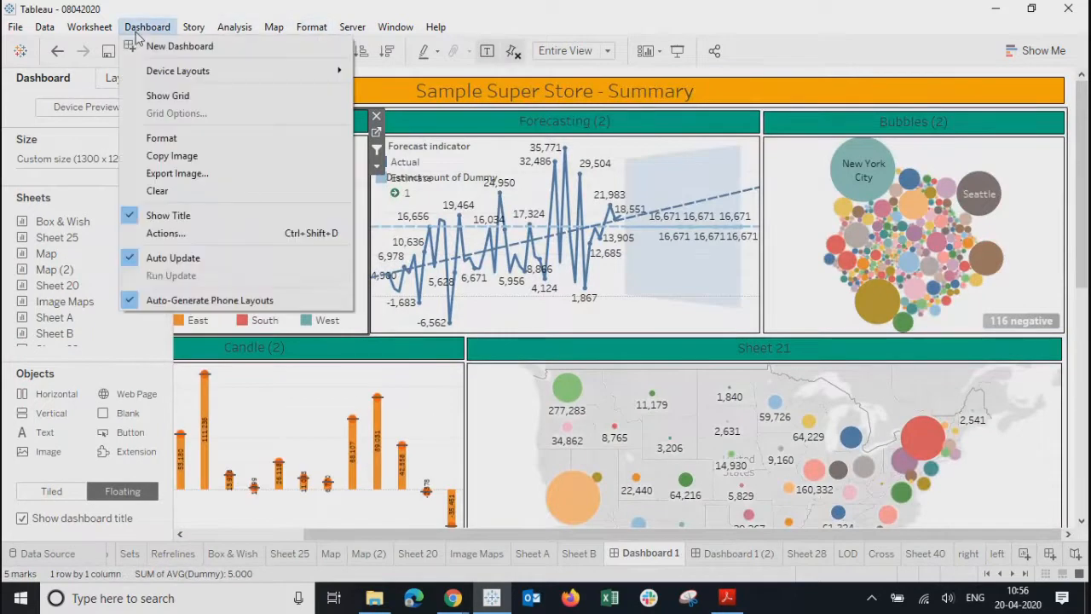
click(163, 233)
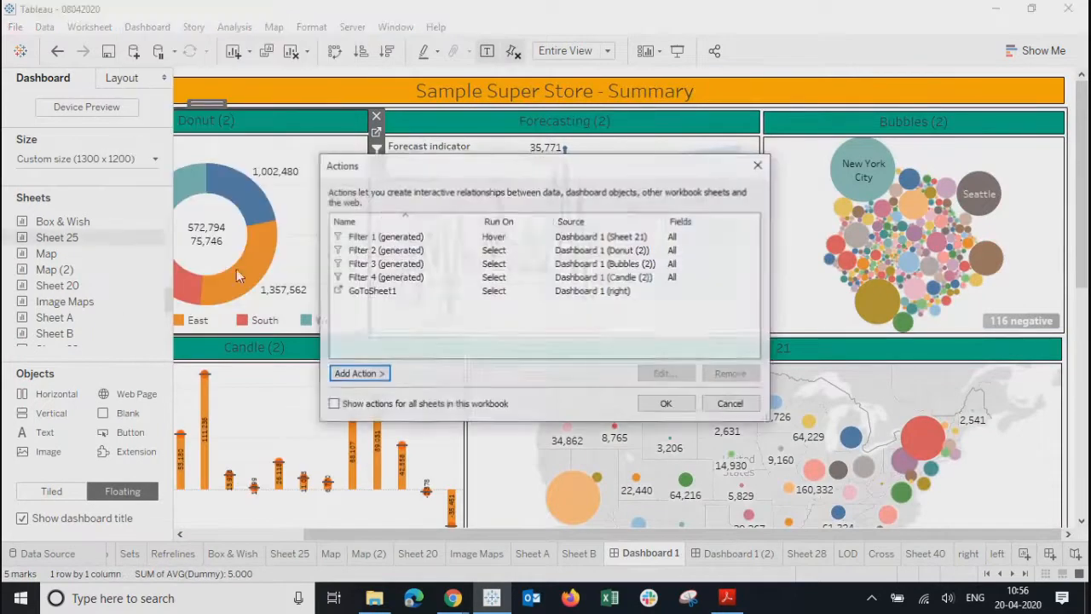
click(357, 236)
click(677, 375)
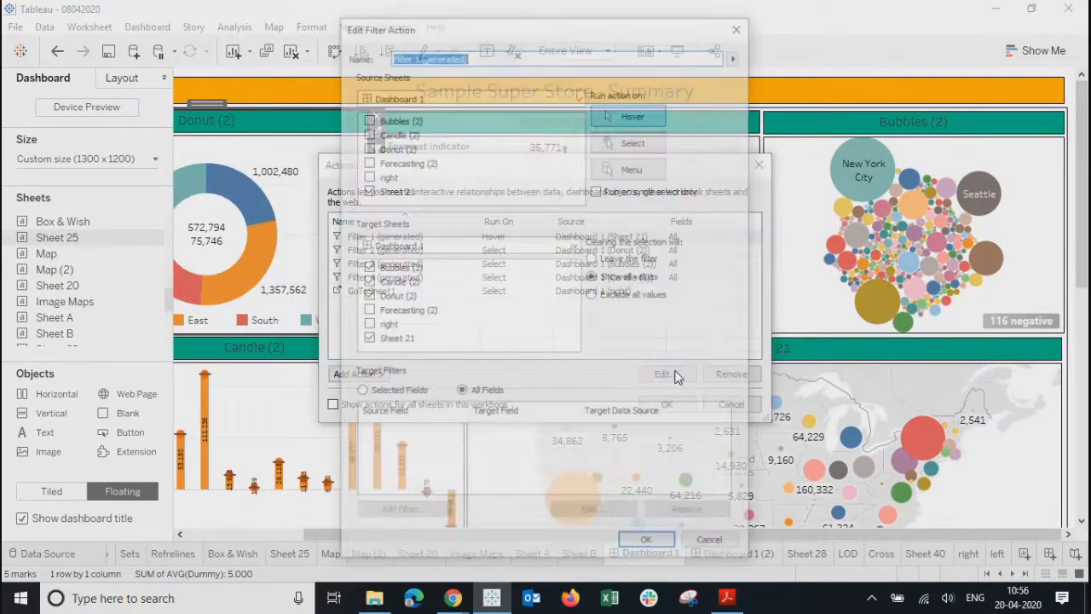
click(367, 326)
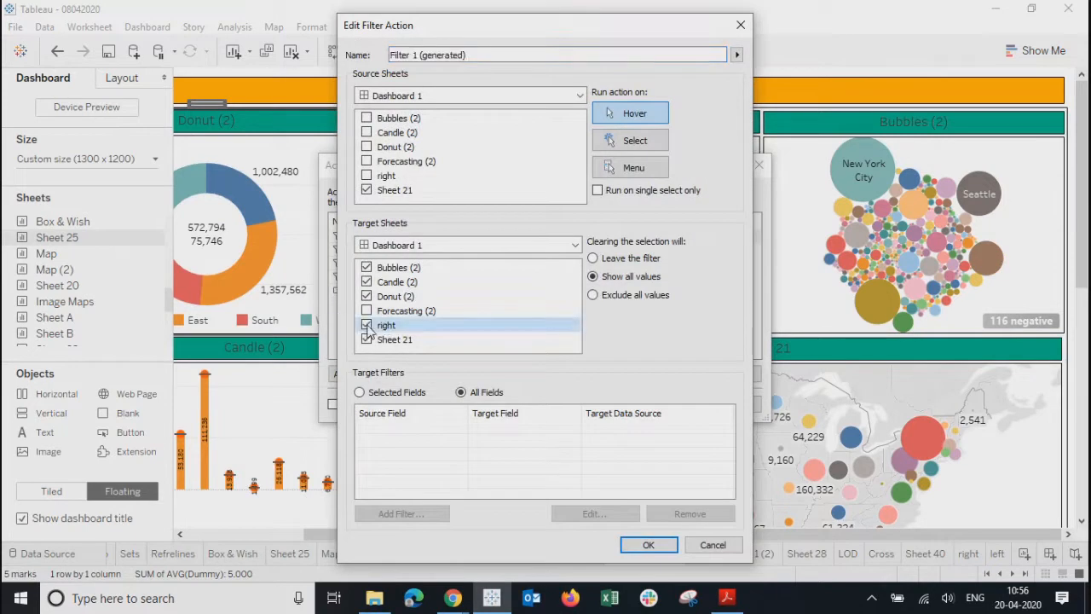
click(649, 545)
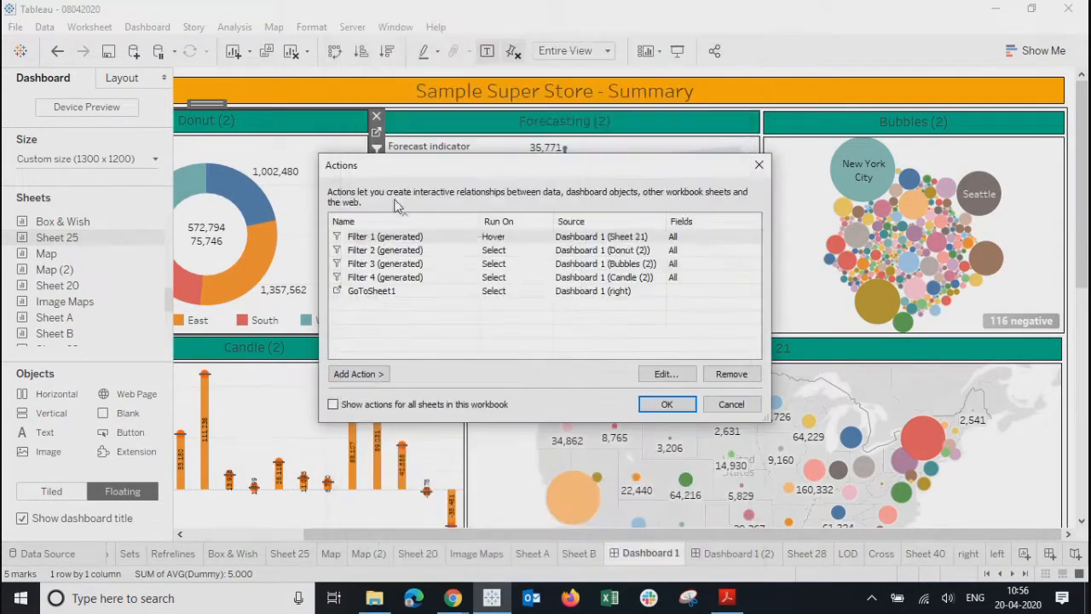
click(358, 250)
click(661, 375)
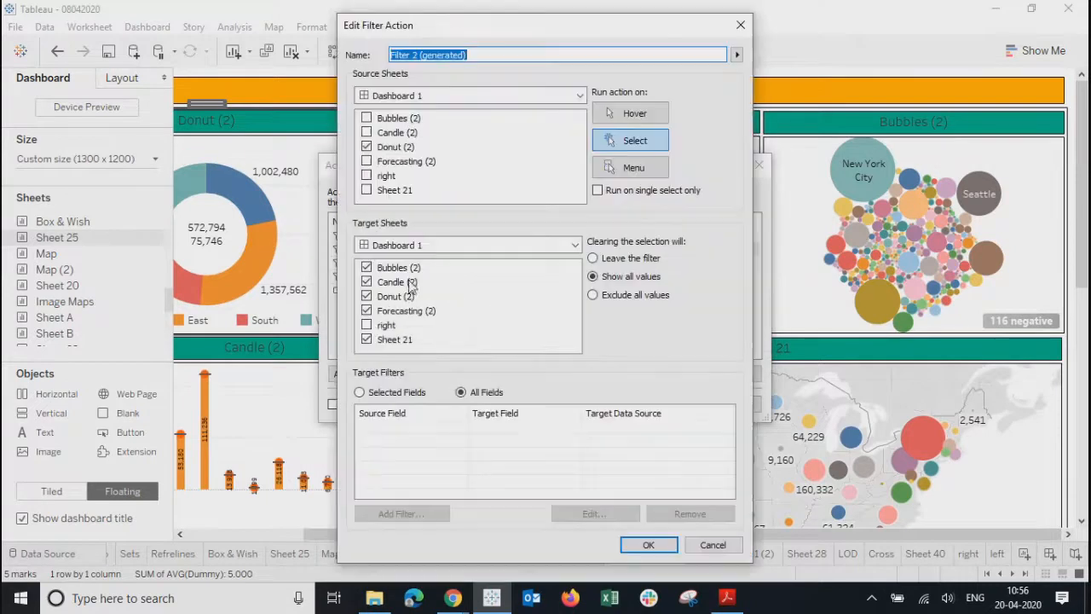
click(367, 325)
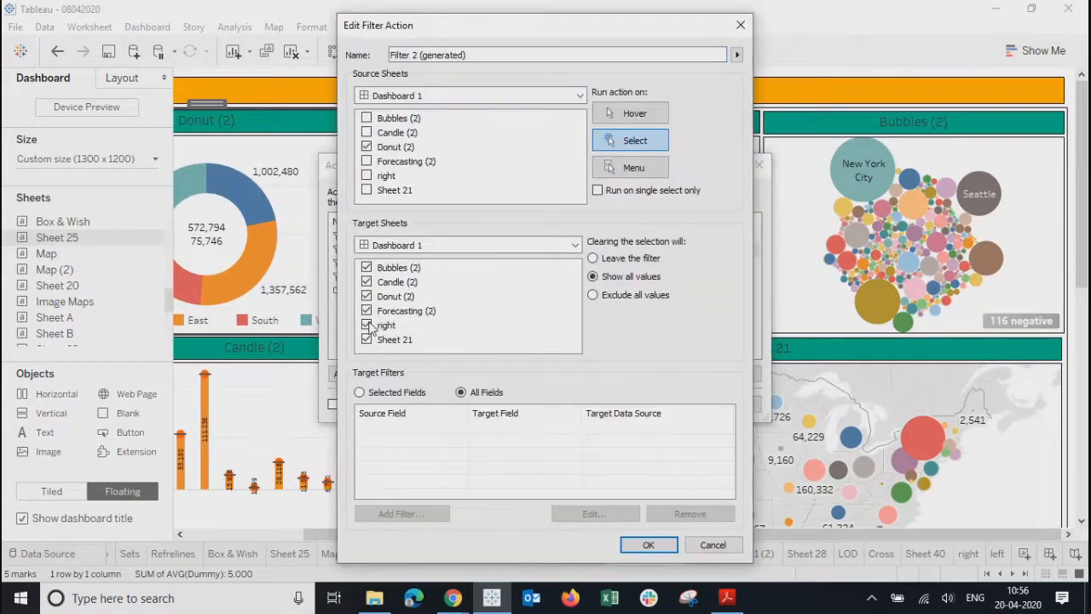
click(632, 544)
- Add the right sheet as a Filter 3 and Filter 4 target, close Actions, and enter presentation mode
click(367, 264)
click(653, 377)
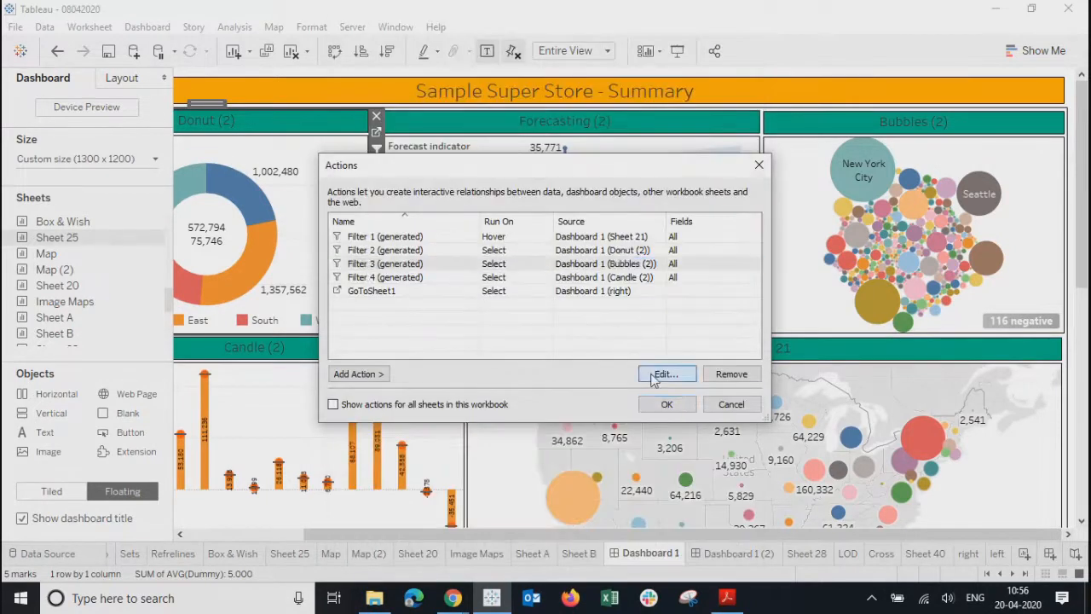
click(367, 327)
click(627, 550)
click(426, 280)
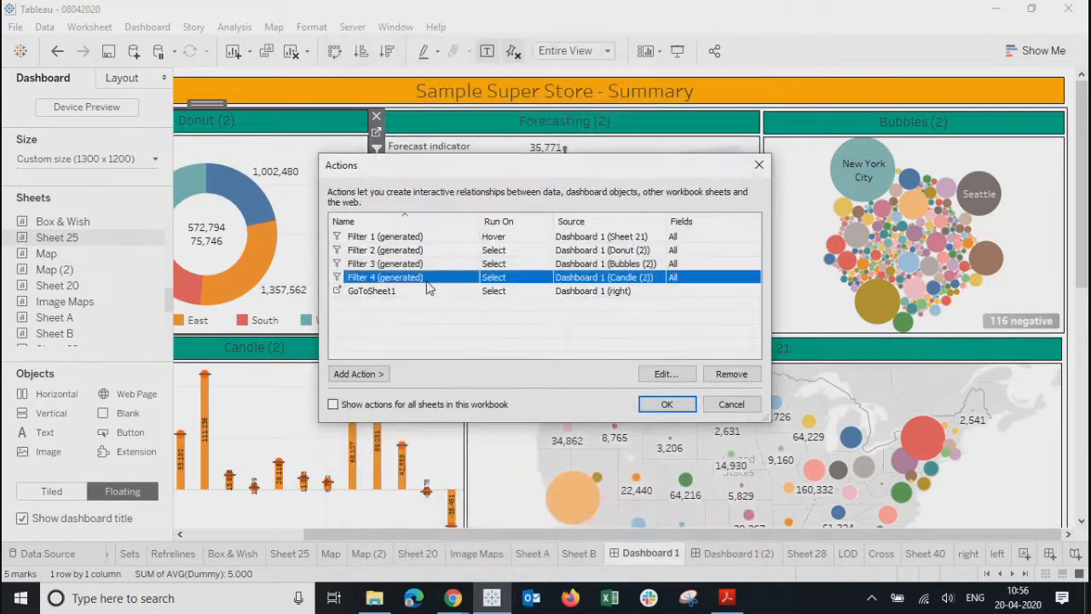
click(656, 375)
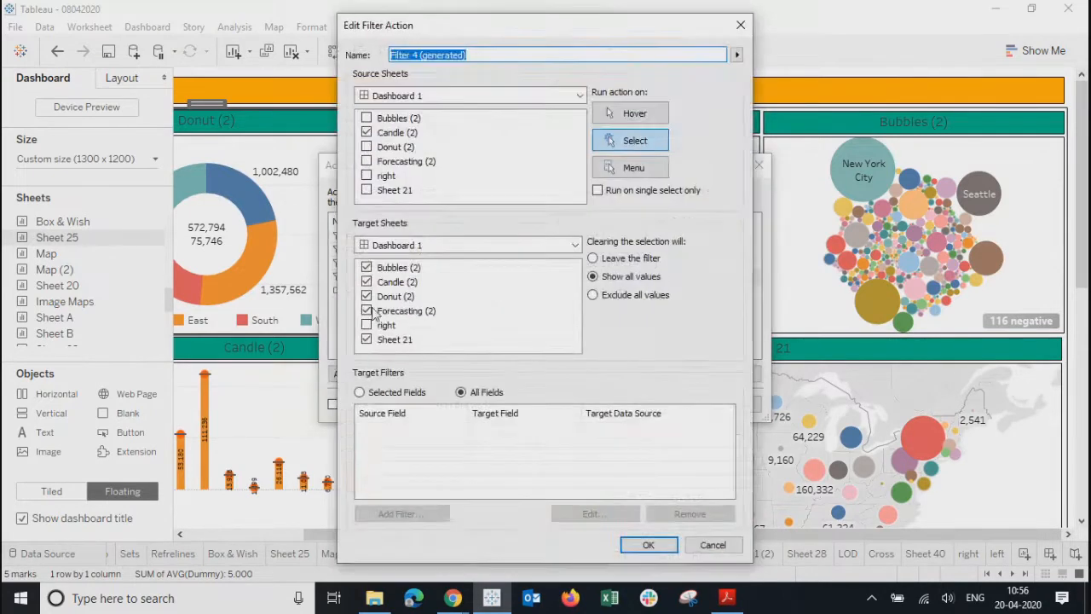
click(366, 325)
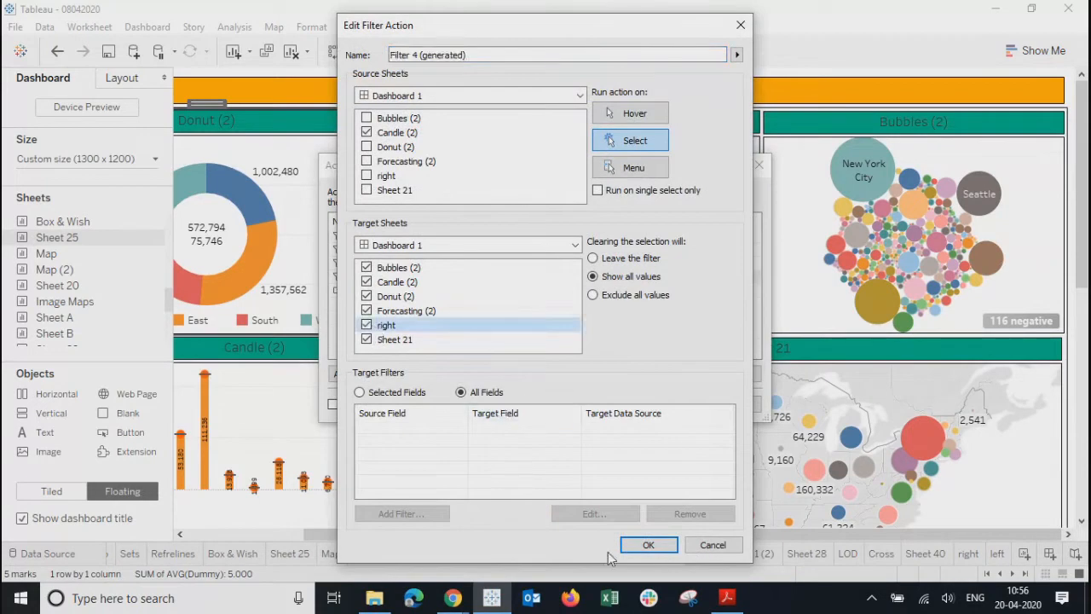
click(647, 546)
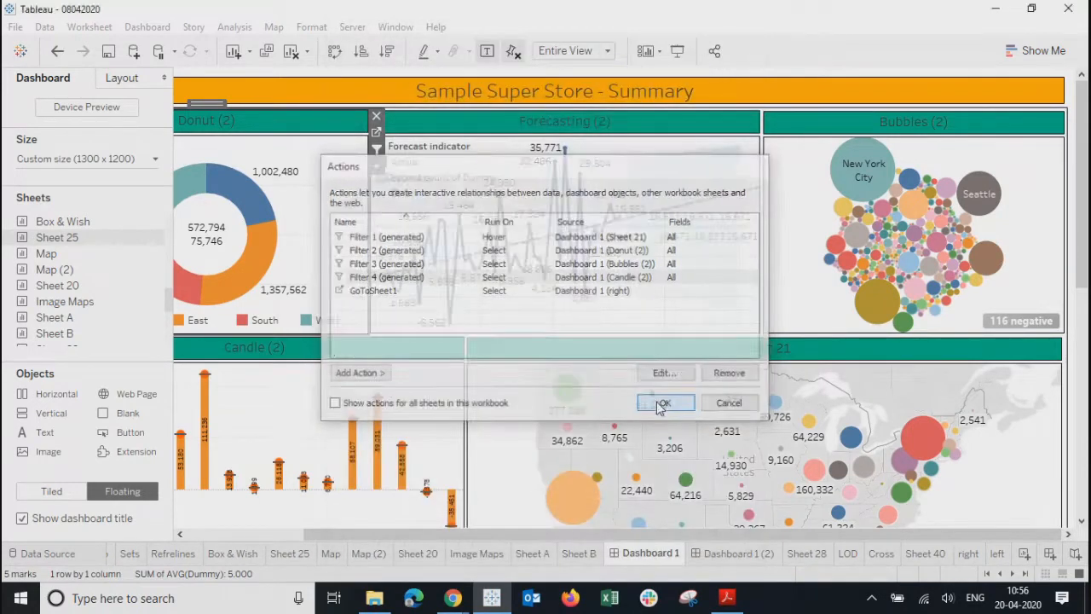
click(655, 405)
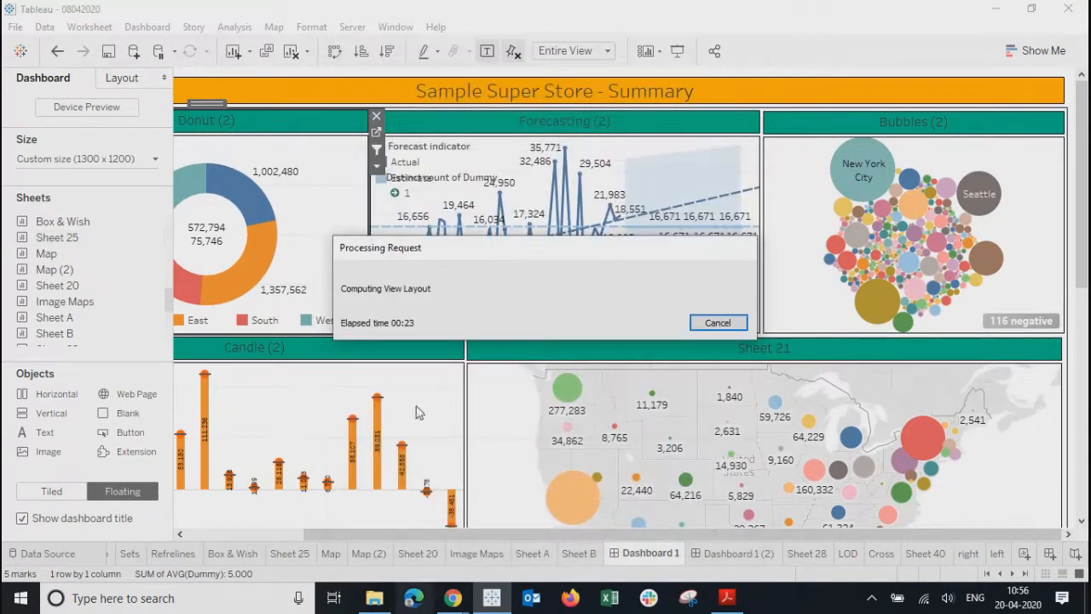
click(677, 50)
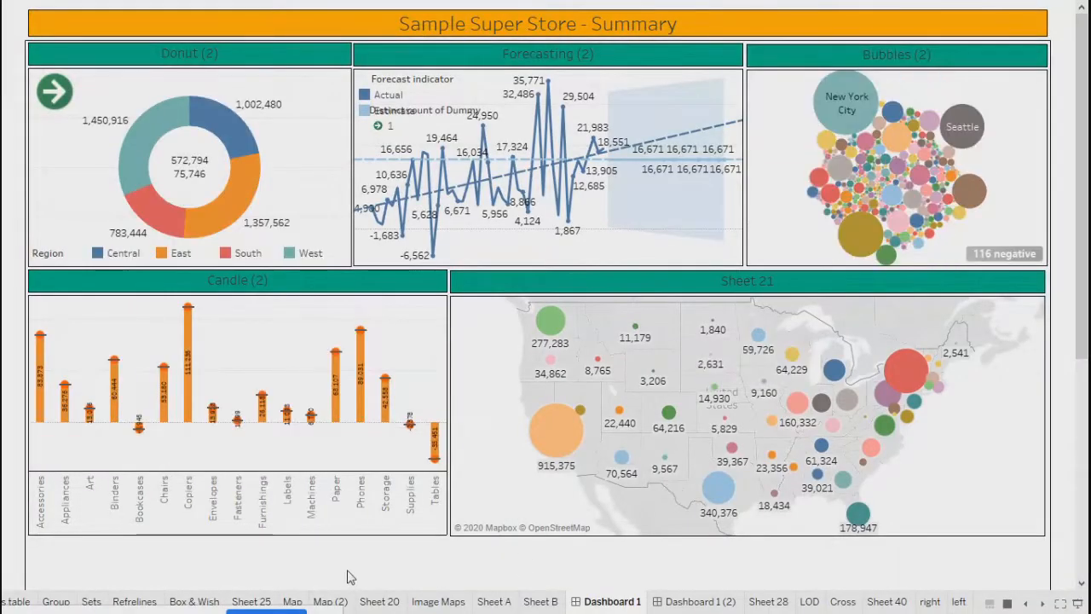
- Test filtering by East, New York City, Furnishings and Central, clear each filter, and exit presentation mode
mouse_move(209, 130)
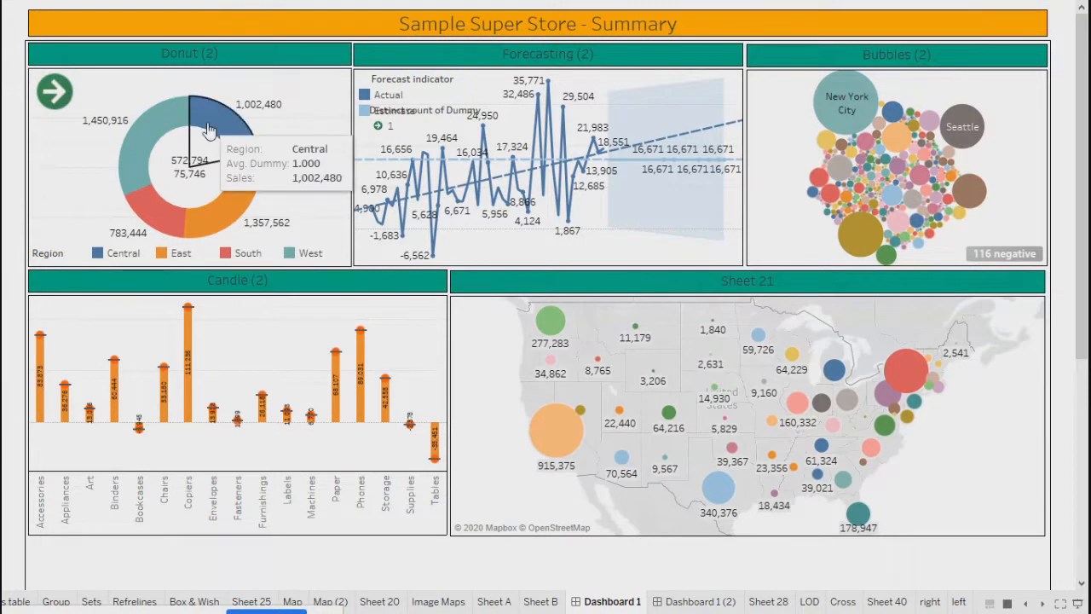
click(225, 210)
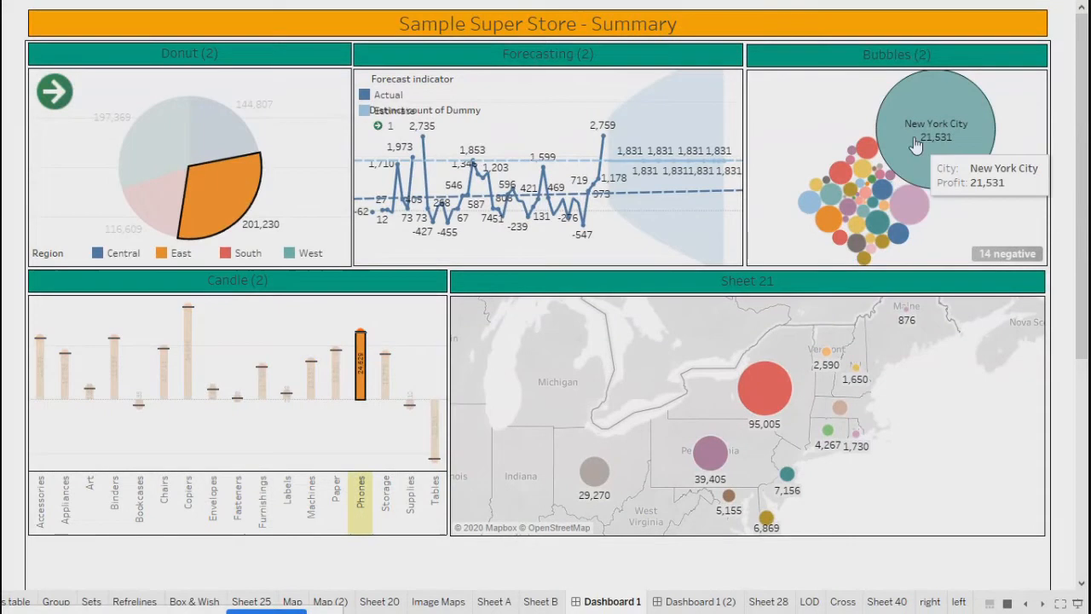
click(951, 158)
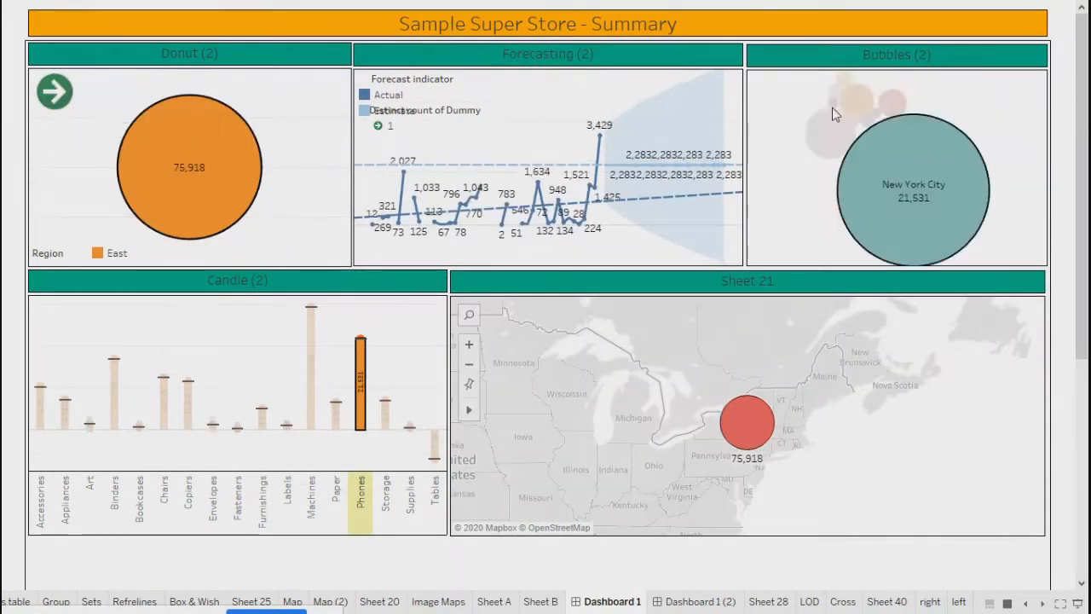
click(836, 115)
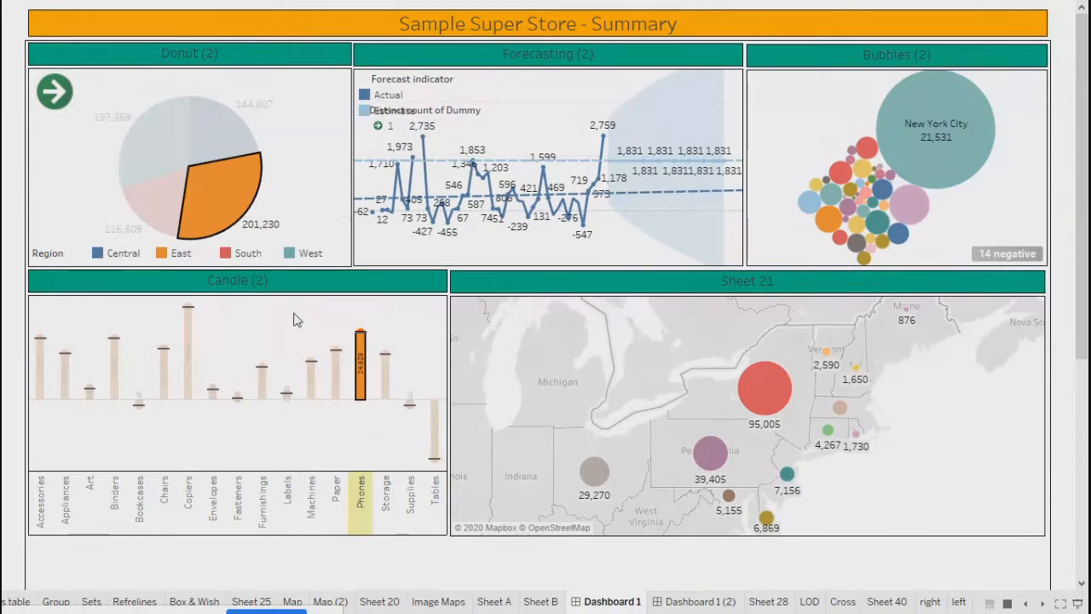
click(261, 381)
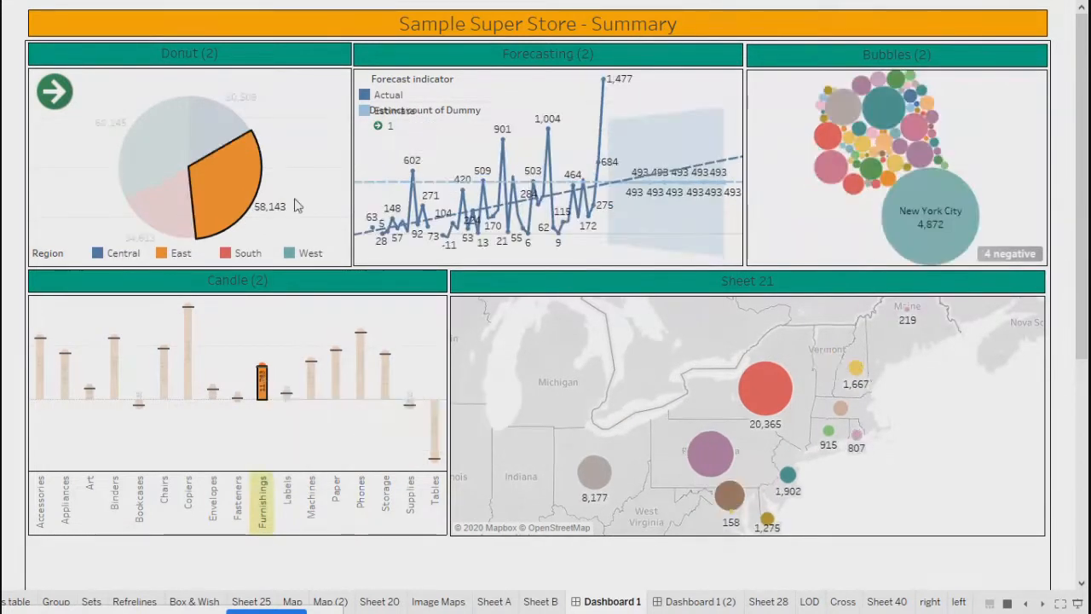
click(219, 136)
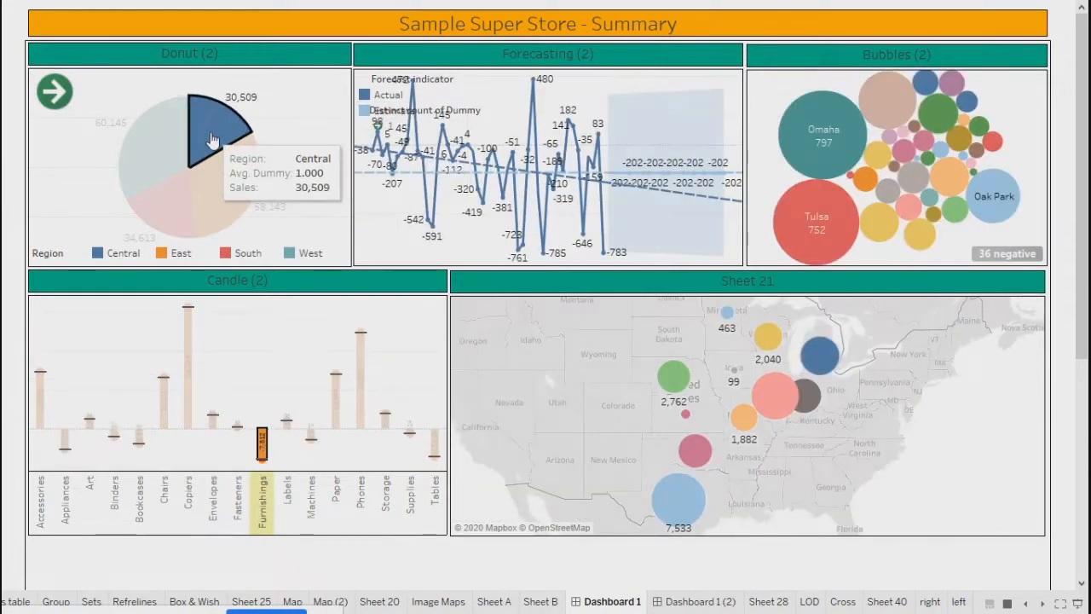
click(213, 139)
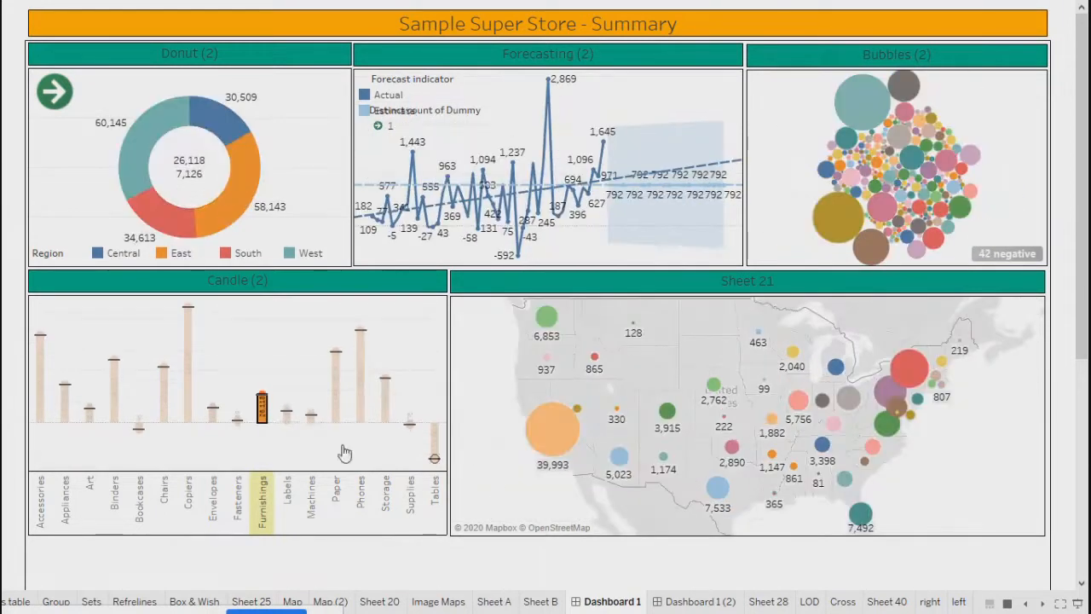
click(293, 361)
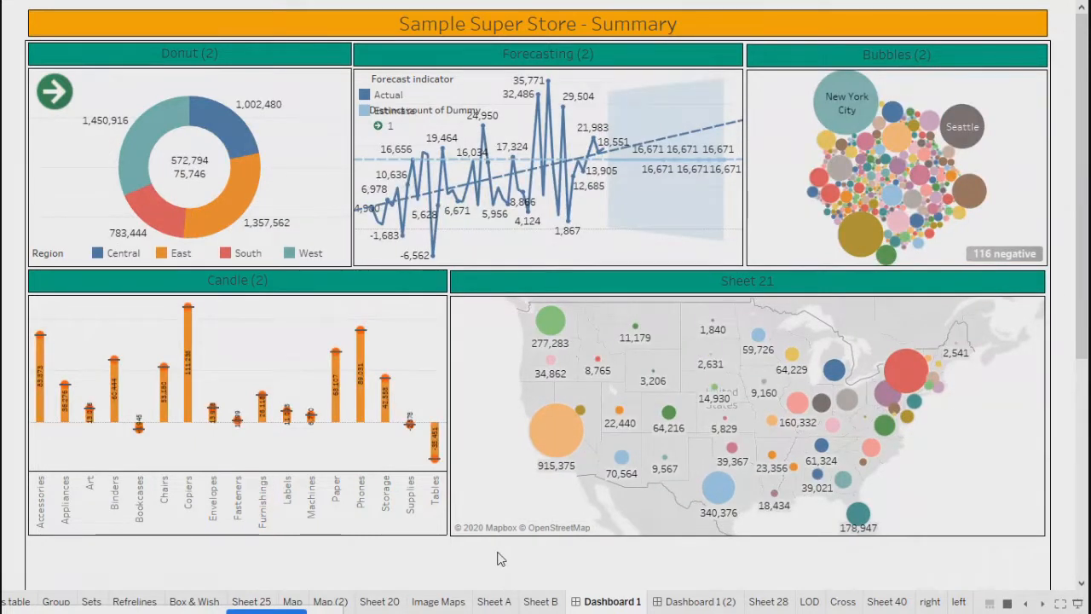
key(Escape)
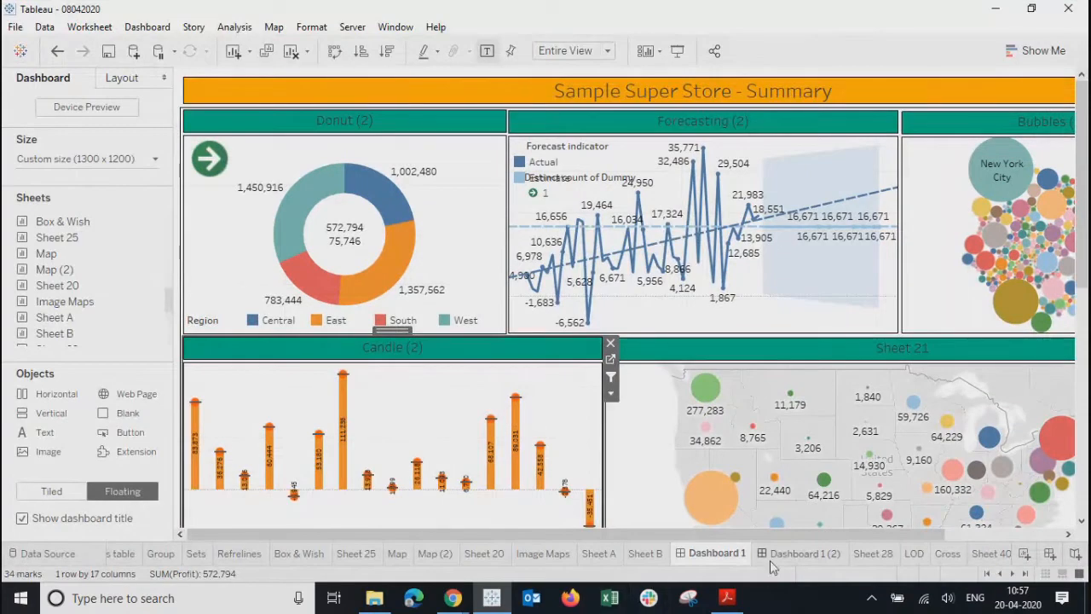
- Browse between the Summary and Product Summary dashboard tabs
click(788, 554)
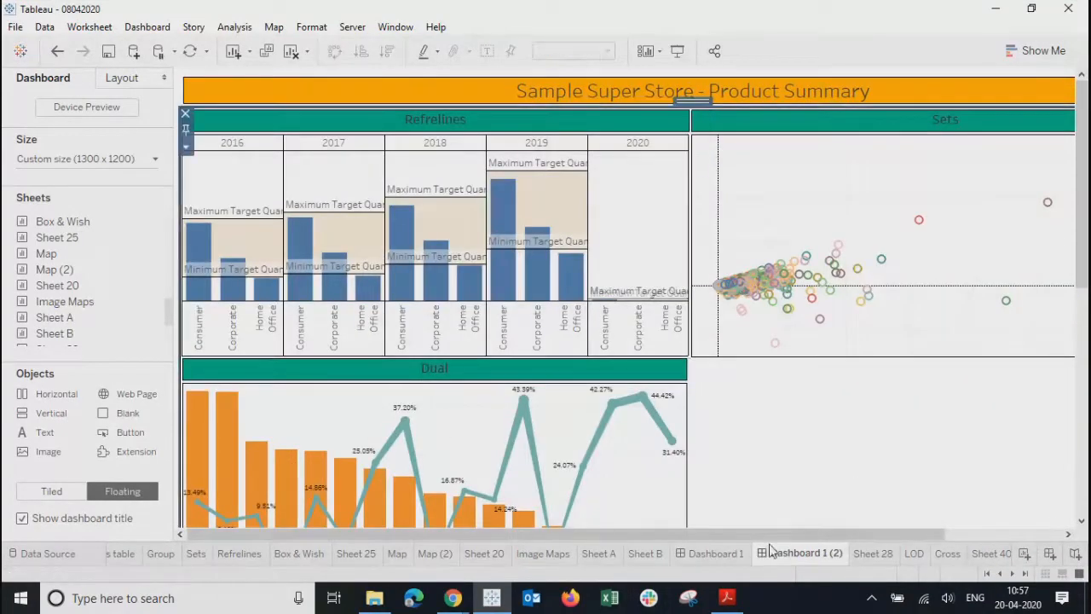
drag(763, 534, 410, 548)
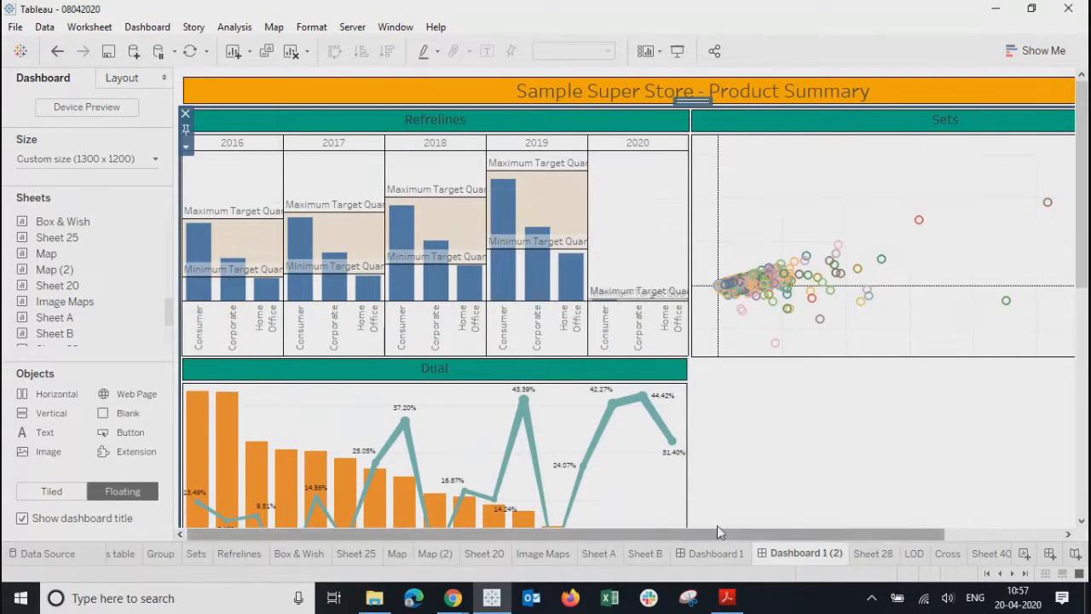
click(708, 558)
click(797, 556)
drag(731, 538, 981, 519)
drag(747, 525, 523, 534)
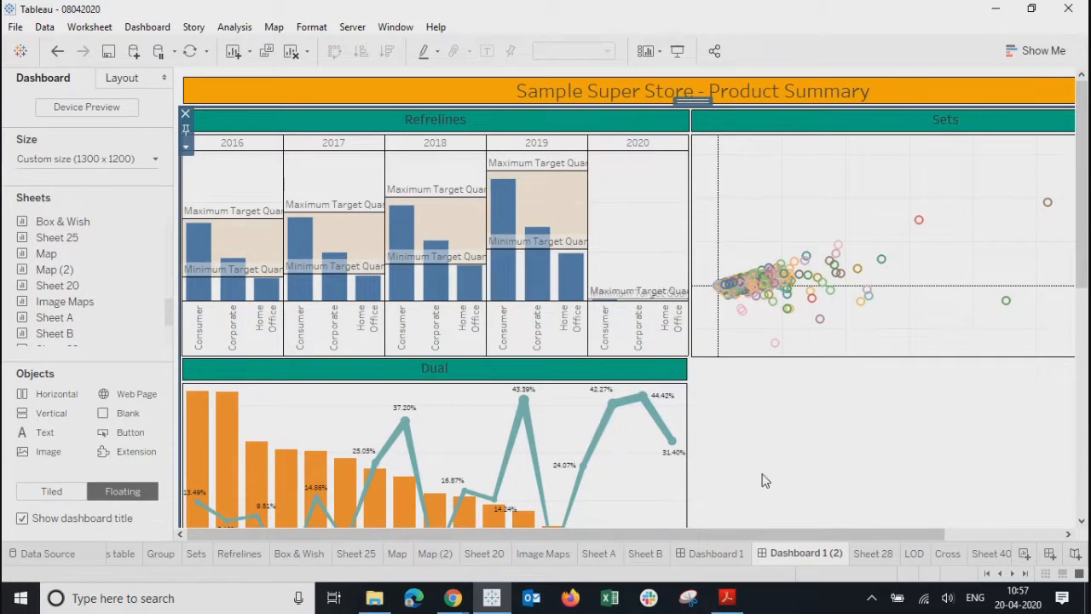
right_click(797, 558)
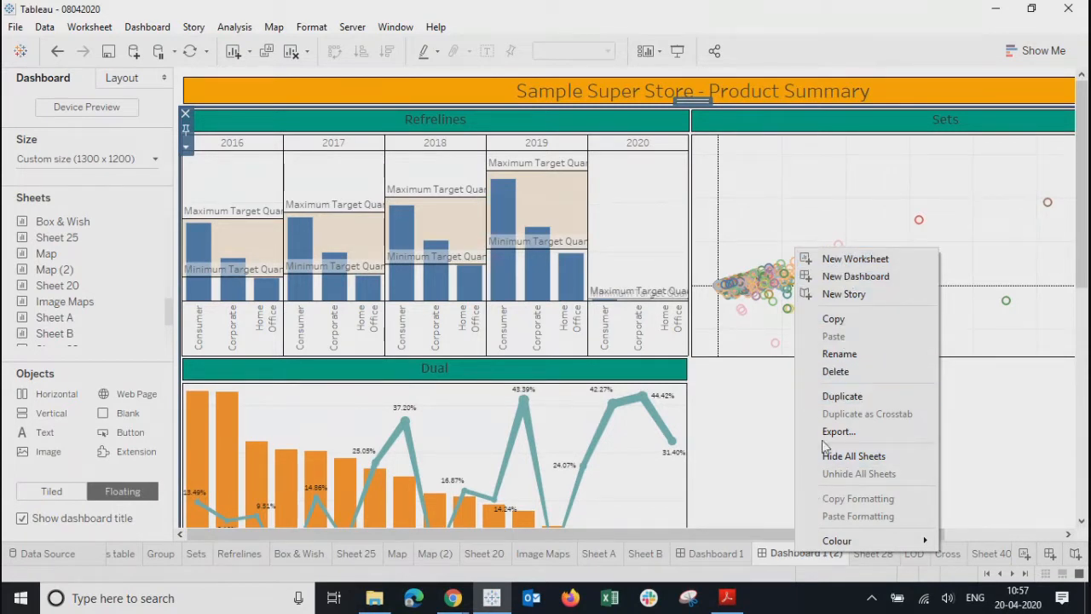
click(750, 467)
- Duplicate Dashboard 1 (2) and remove the Refrelines, Dual and Sets charts from the copy
right_click(802, 555)
click(849, 399)
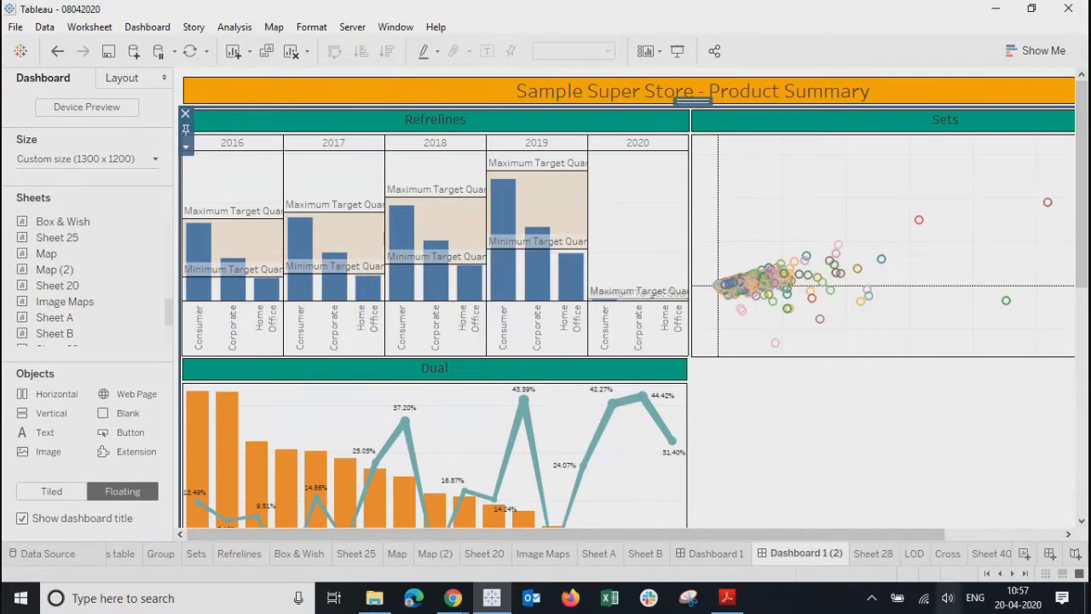
click(482, 247)
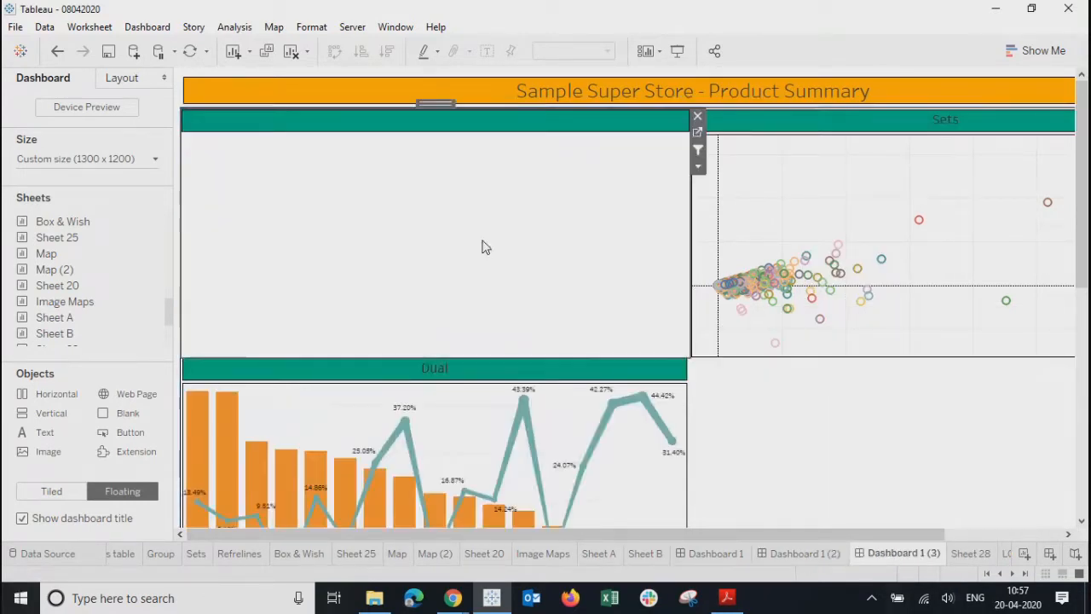
click(699, 117)
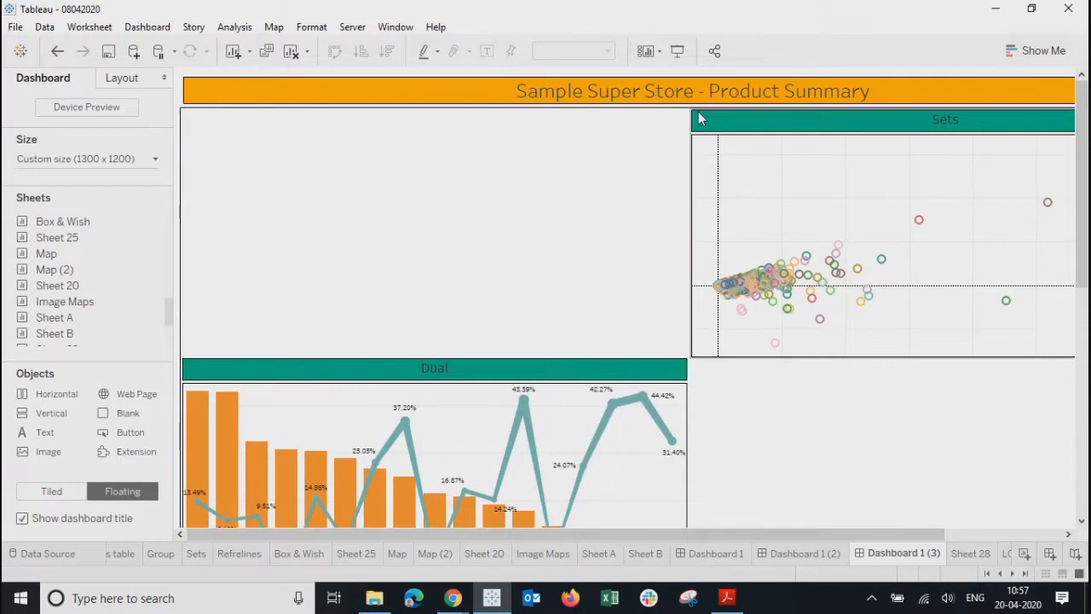
click(579, 363)
click(695, 363)
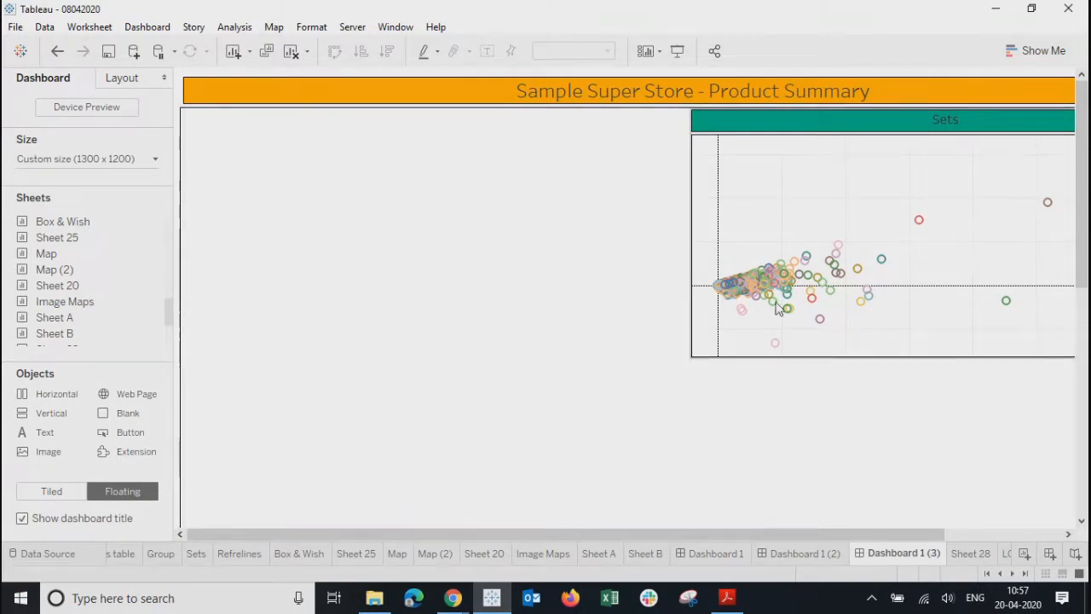
click(795, 128)
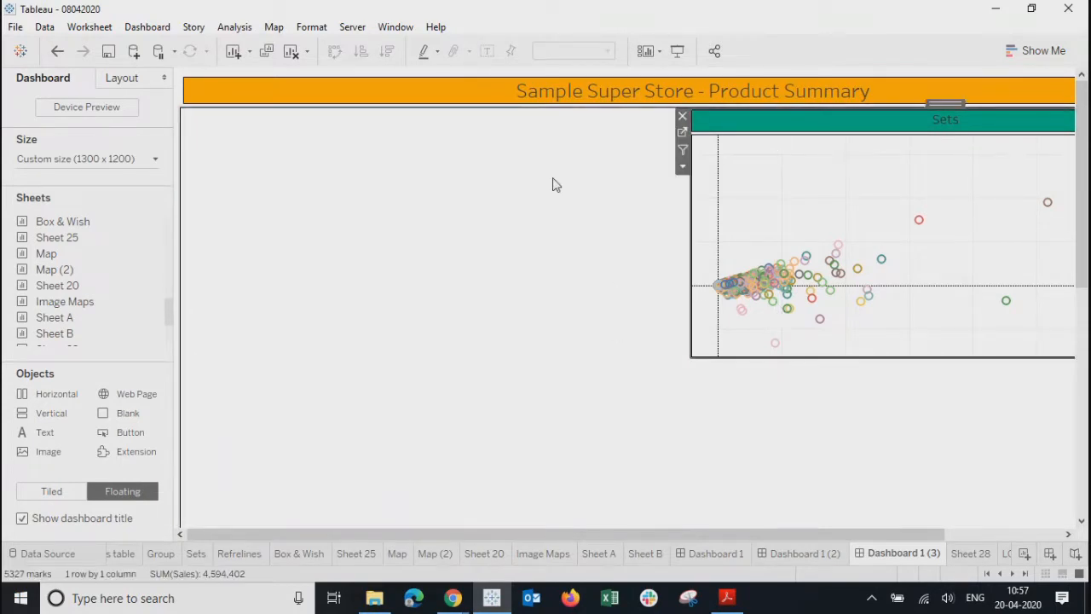
click(686, 123)
- Open the copy's title for editing and select the words 'Product Summary'
click(584, 97)
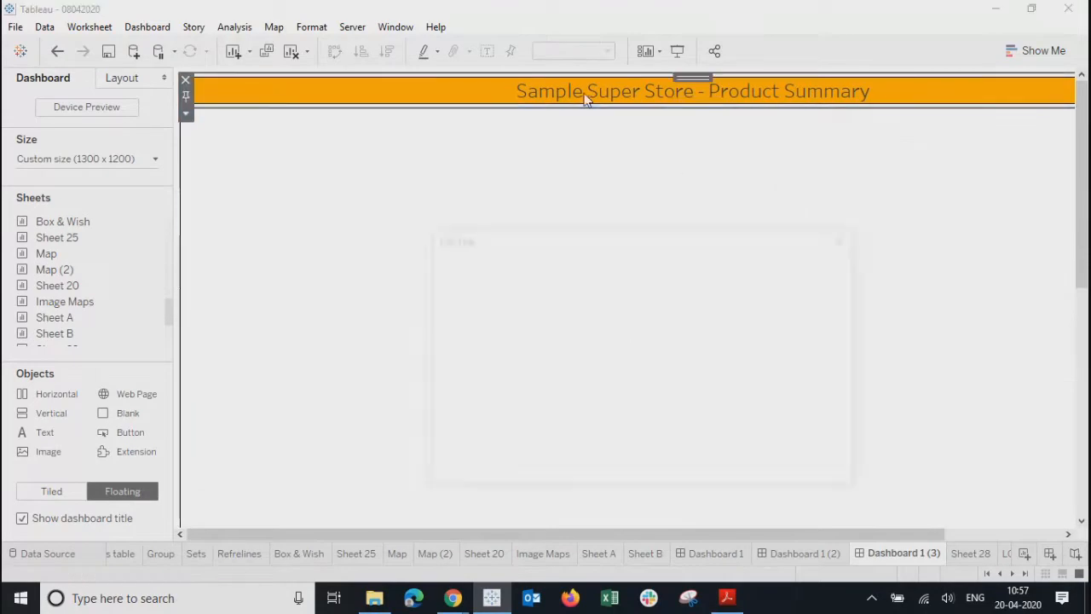
double_click(588, 97)
drag(658, 300, 826, 314)
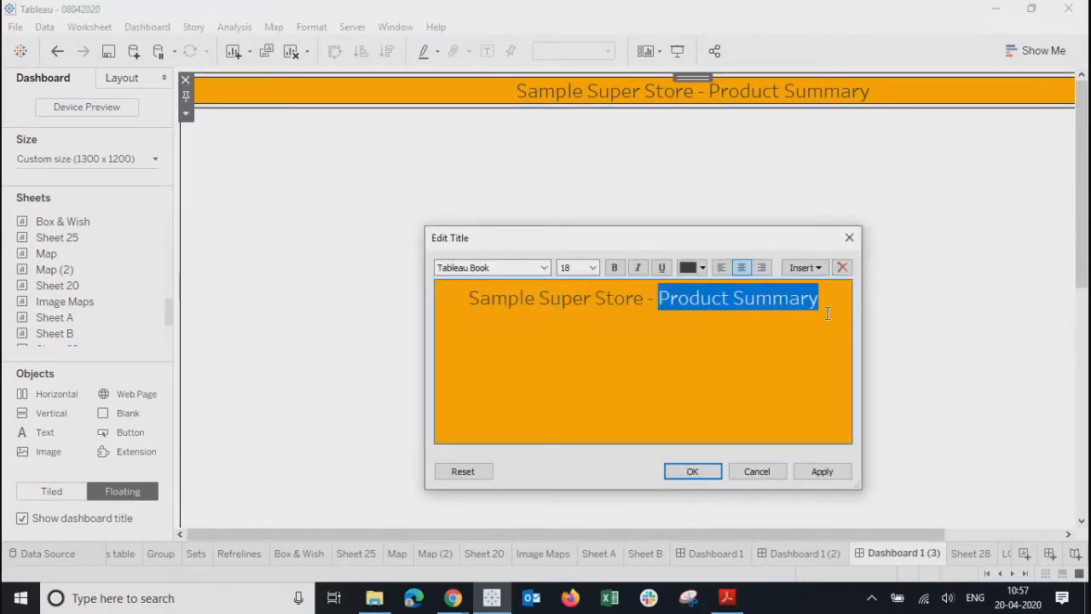
- Retitle the dashboard 'Sample Super Store - Home'
key(BackSpace)
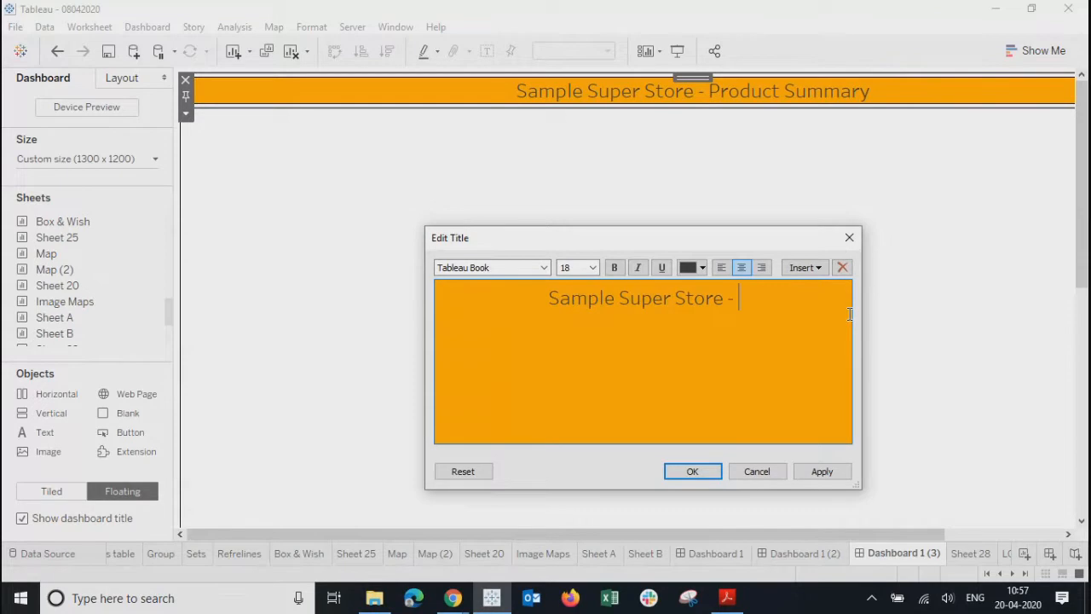
key(BackSpace)
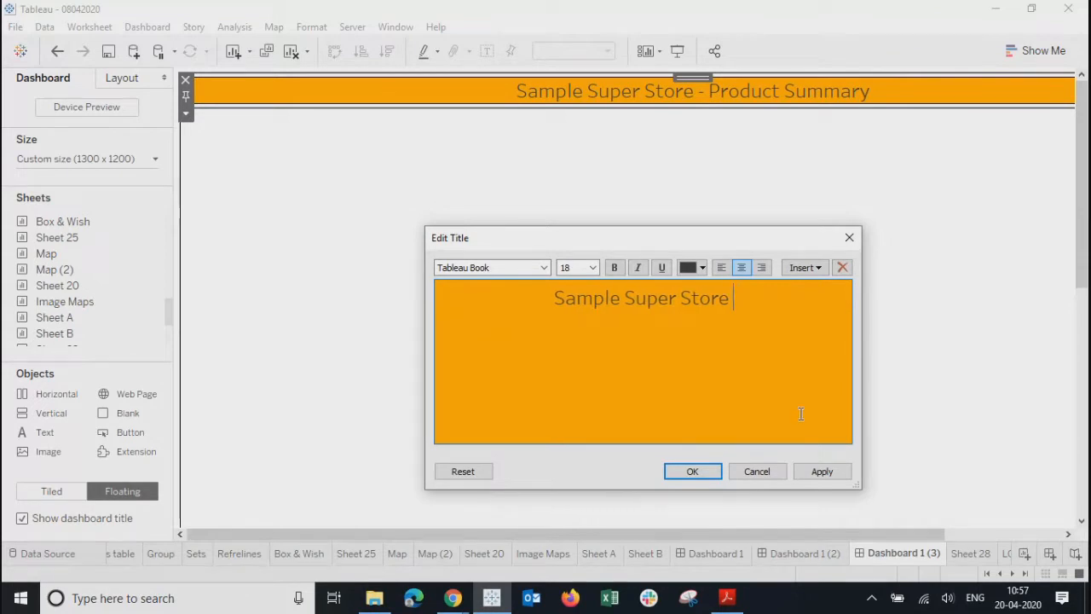
text(- Home)
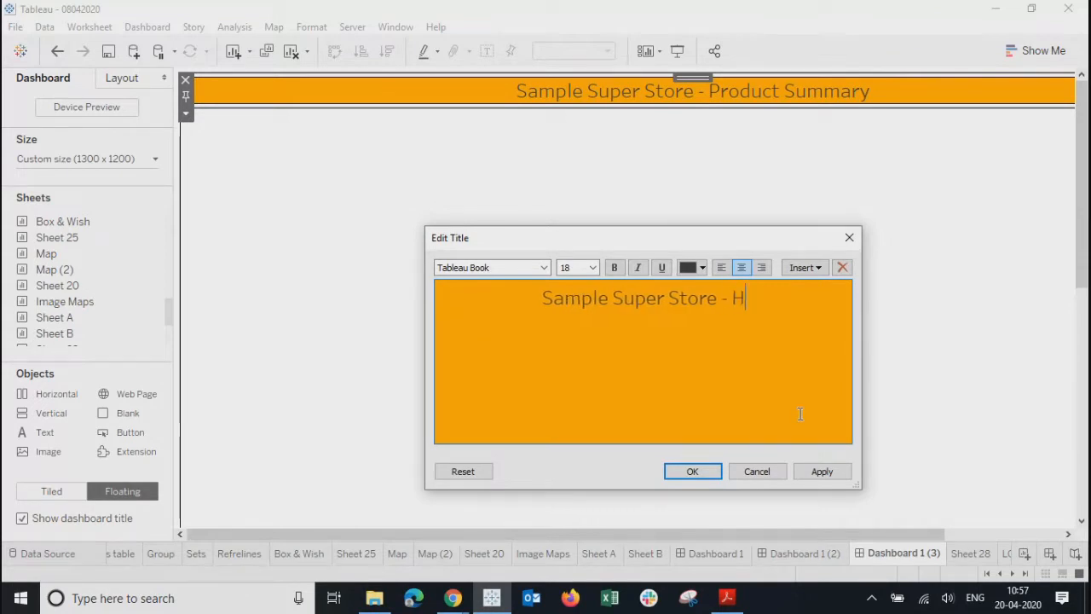
click(818, 471)
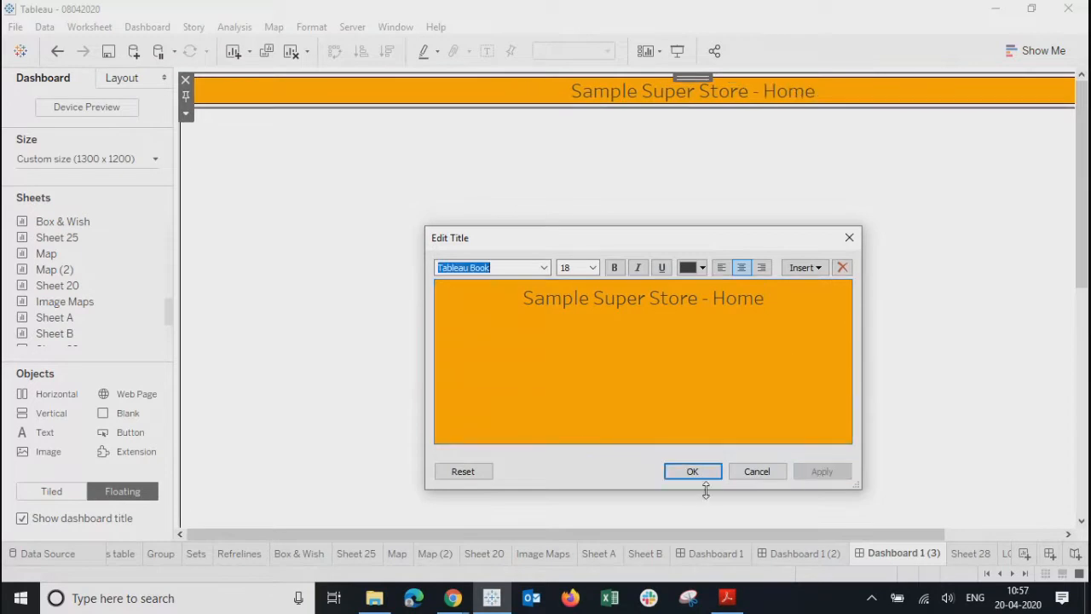
click(692, 473)
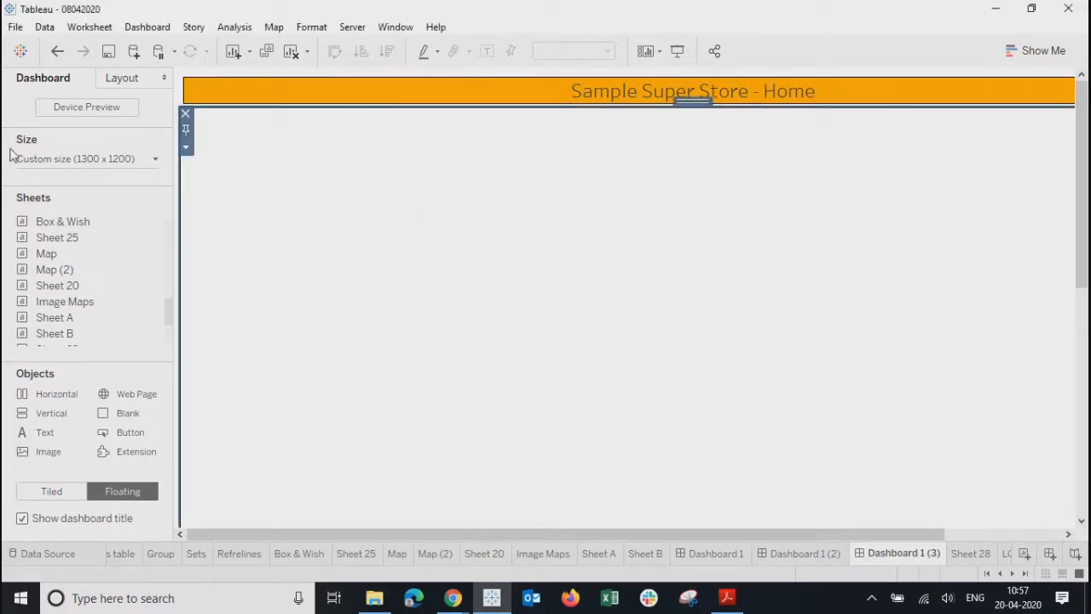
- Set the dashboard size height to 800 px
click(121, 79)
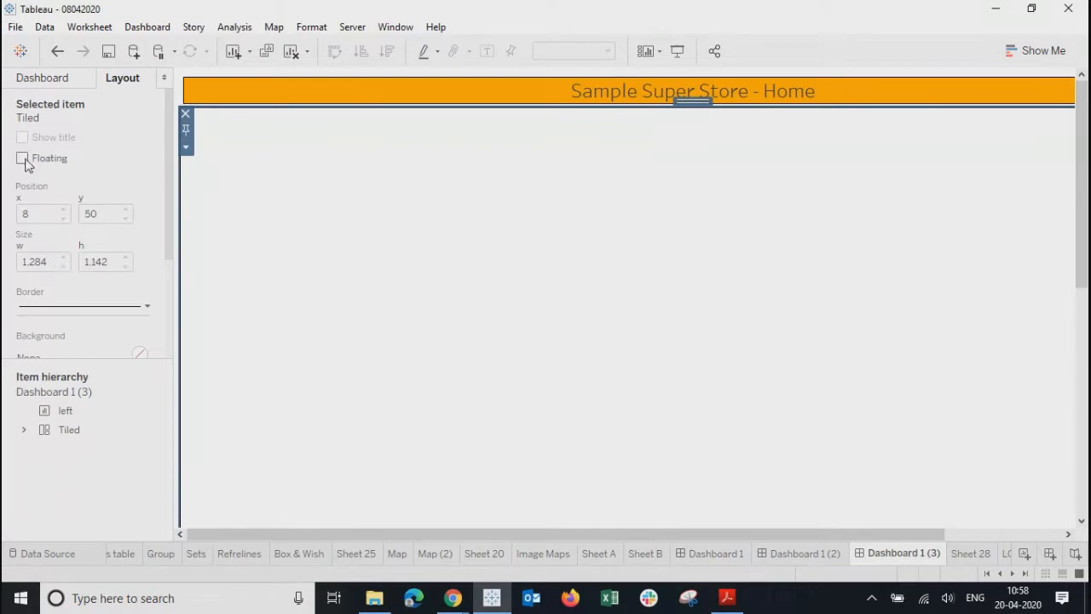
click(70, 78)
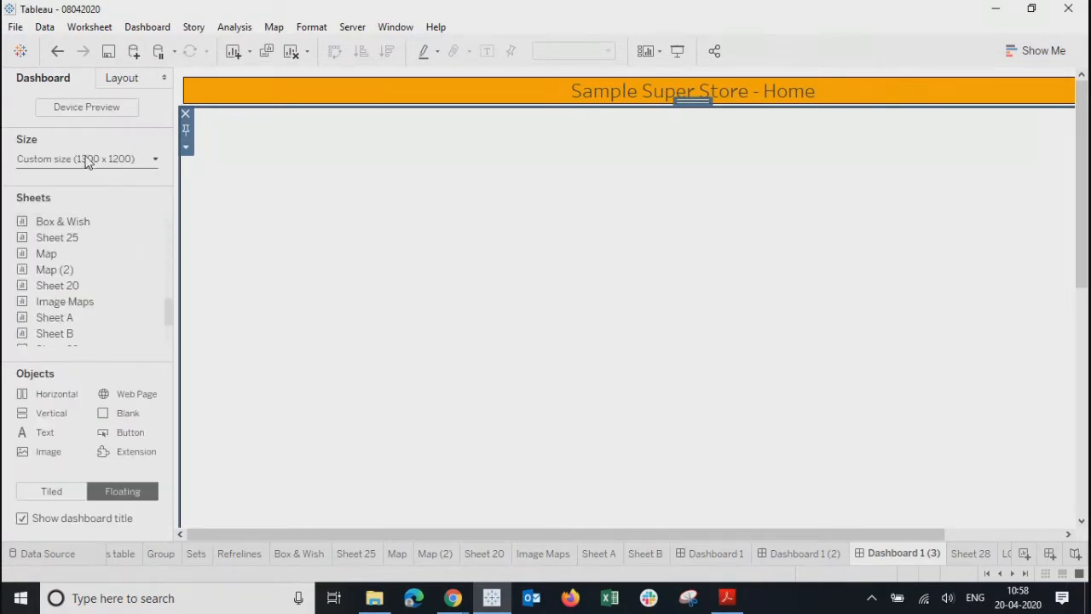
click(85, 159)
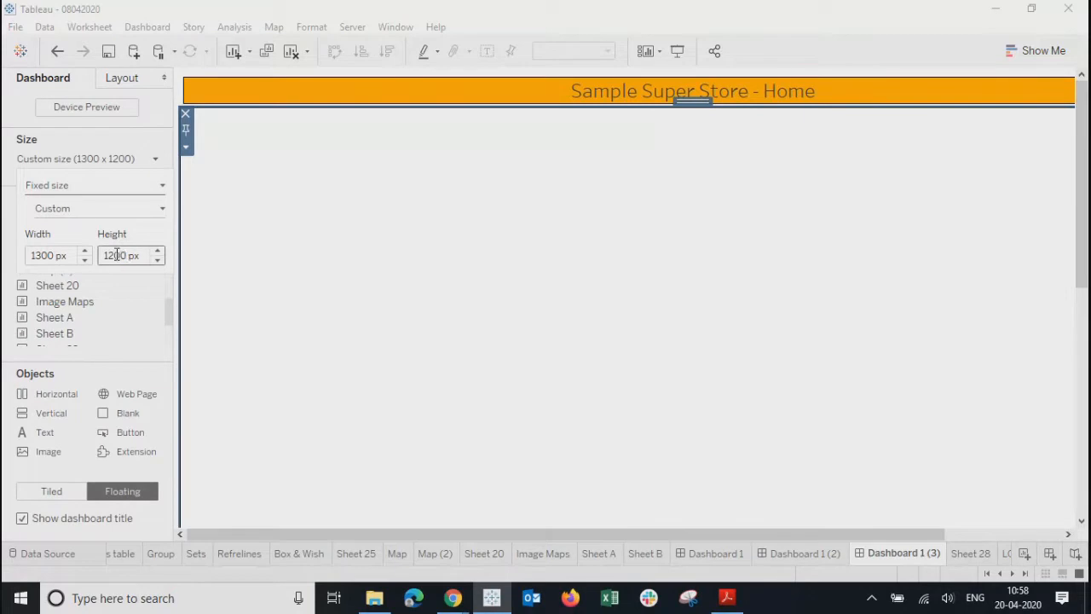
key(BackSpace)
key(BackSpace)
text(8)
key(Return)
click(480, 350)
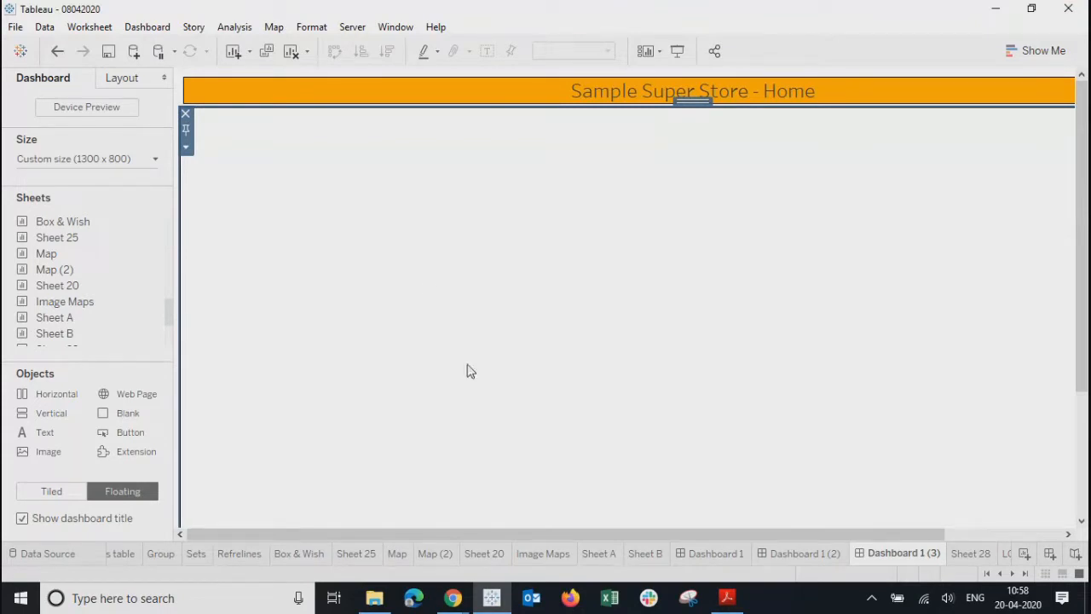
- Preview the Summary dashboard full screen, then export it as an image to Pictures
click(692, 551)
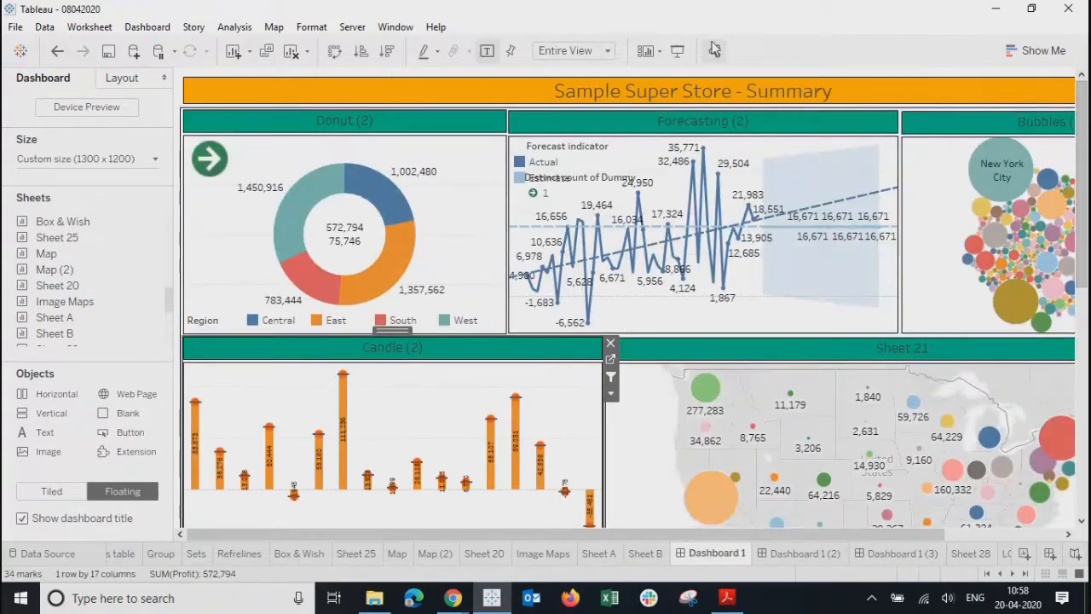
click(678, 51)
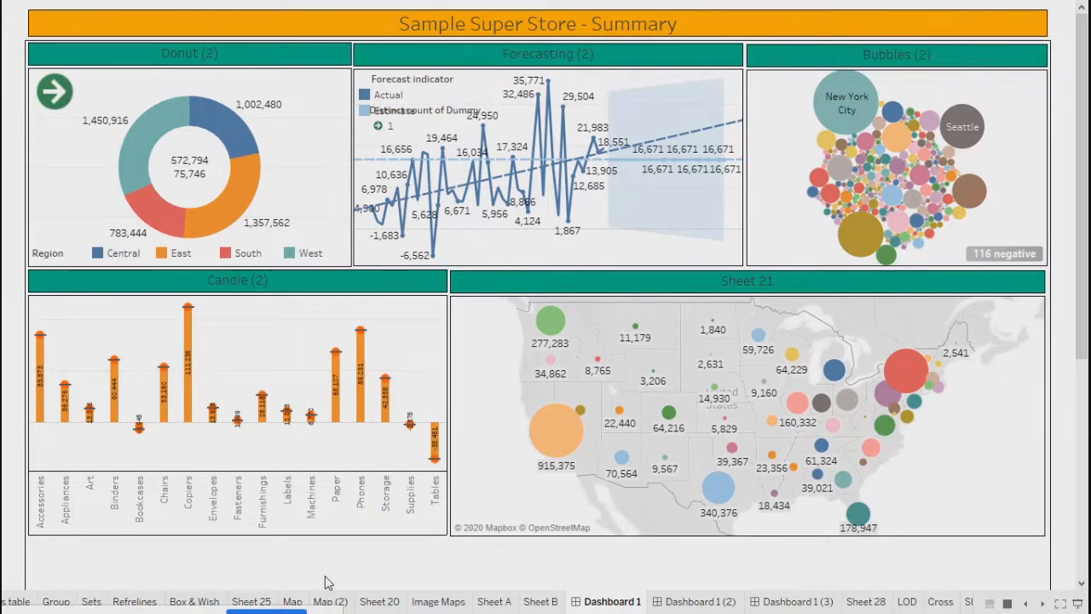
key(Escape)
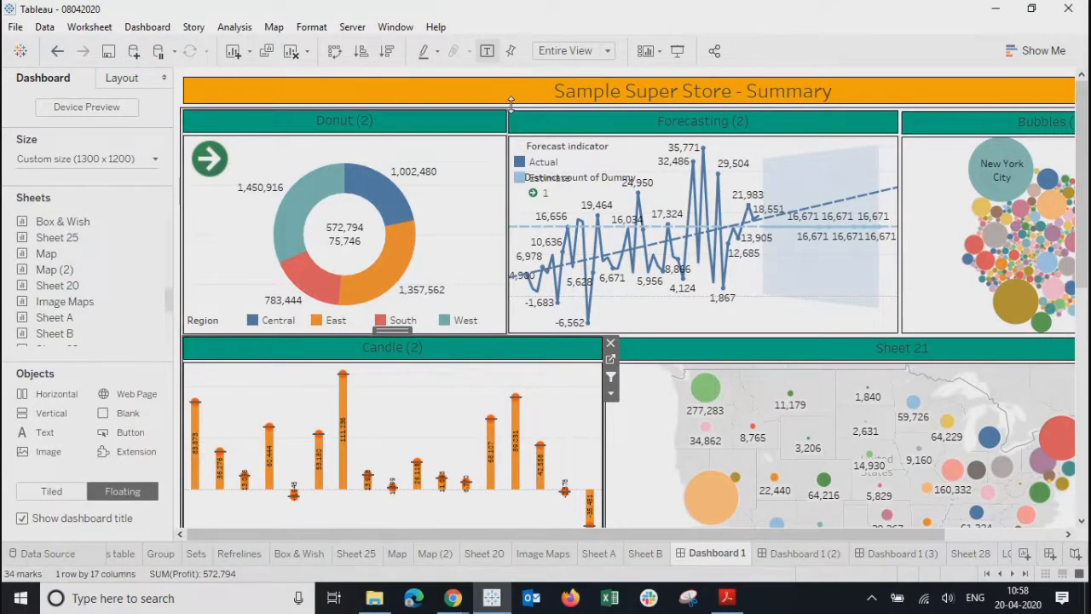
click(140, 26)
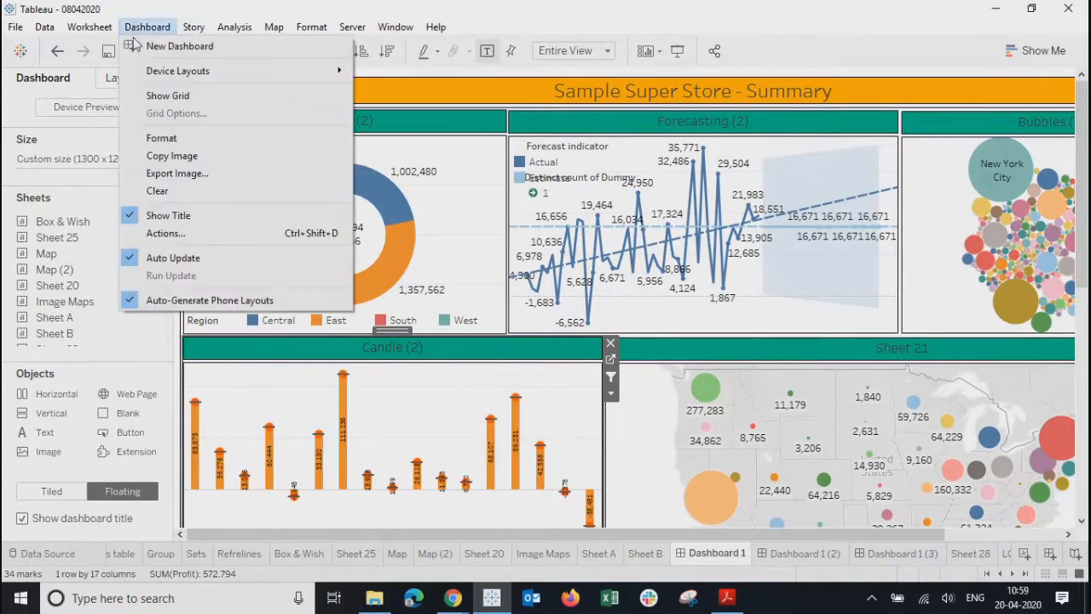
click(160, 175)
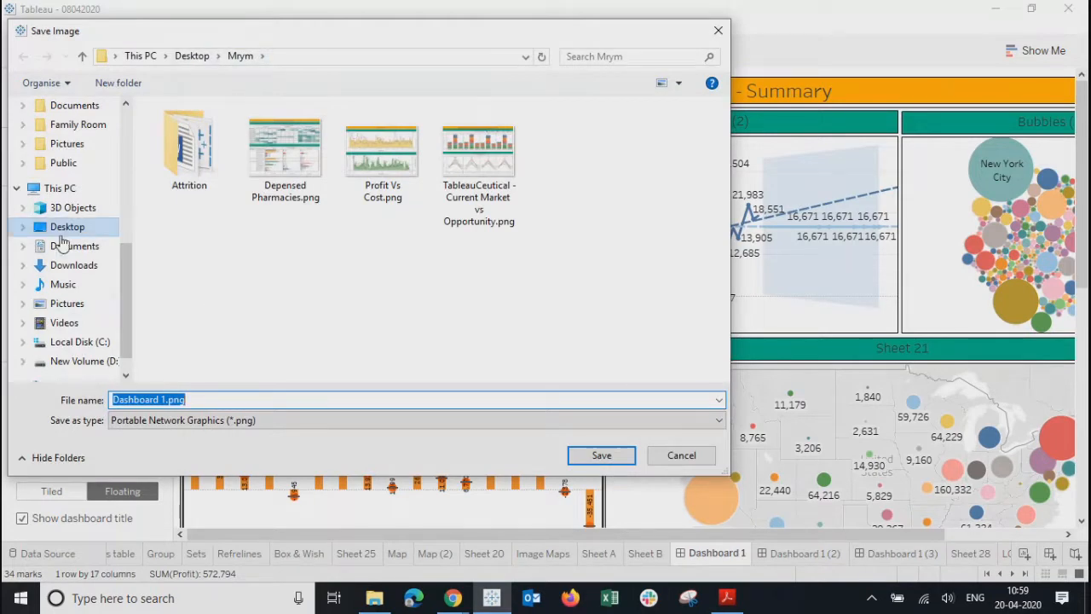
click(66, 303)
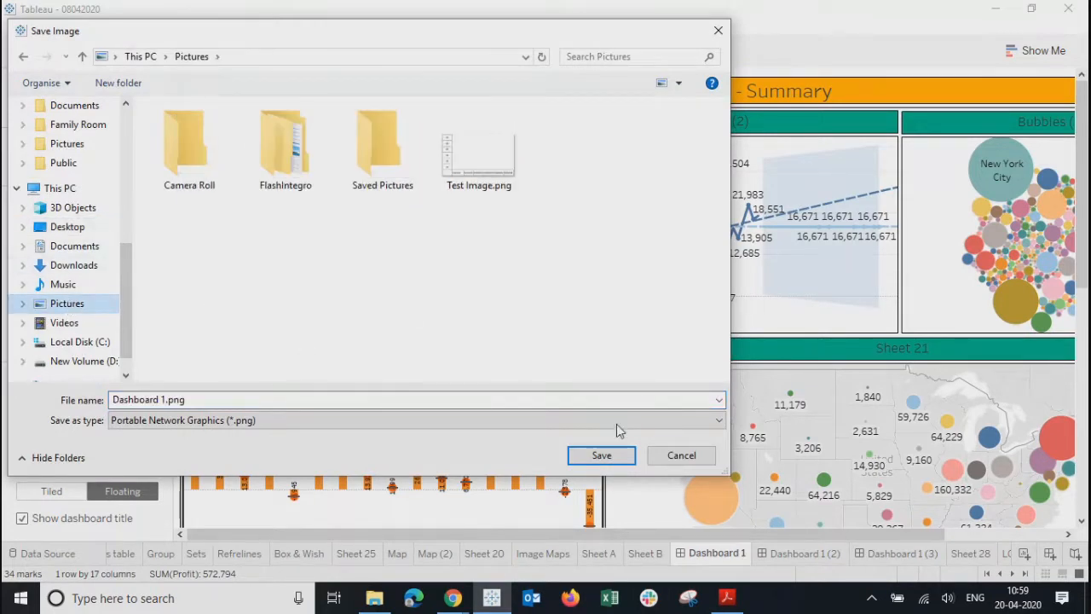
click(601, 454)
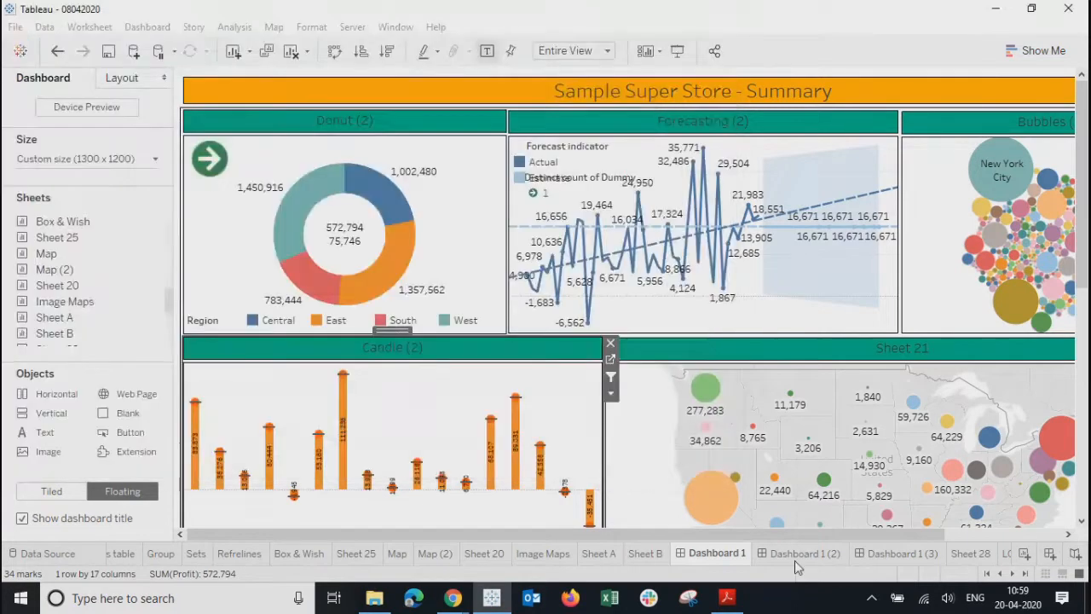
- Export the Product Summary dashboard as Dashboard 1 (2).png, then switch to Sheet 28
click(794, 554)
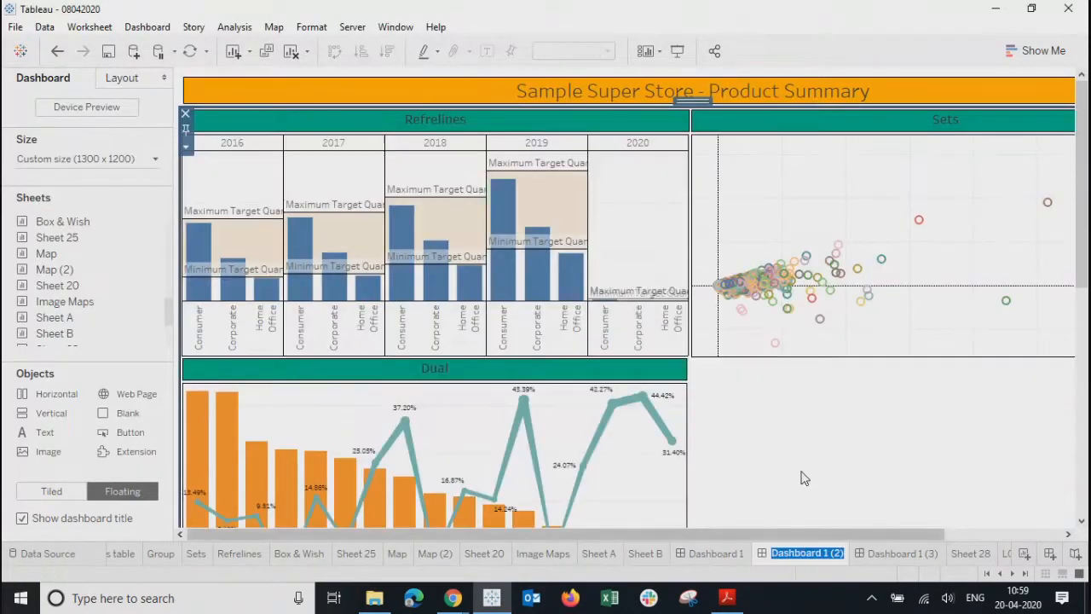
click(147, 27)
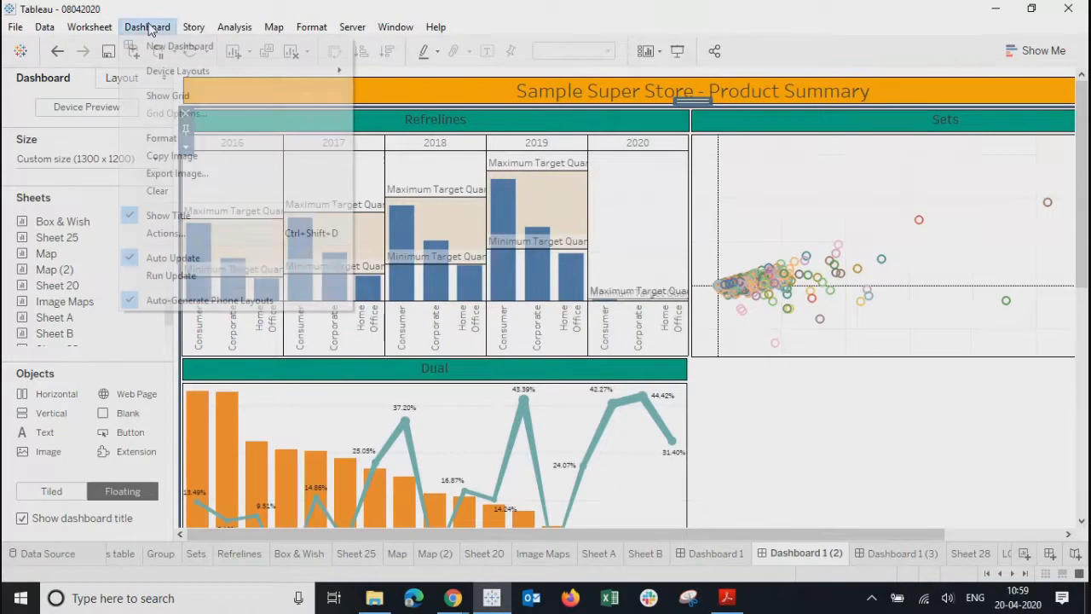
click(179, 174)
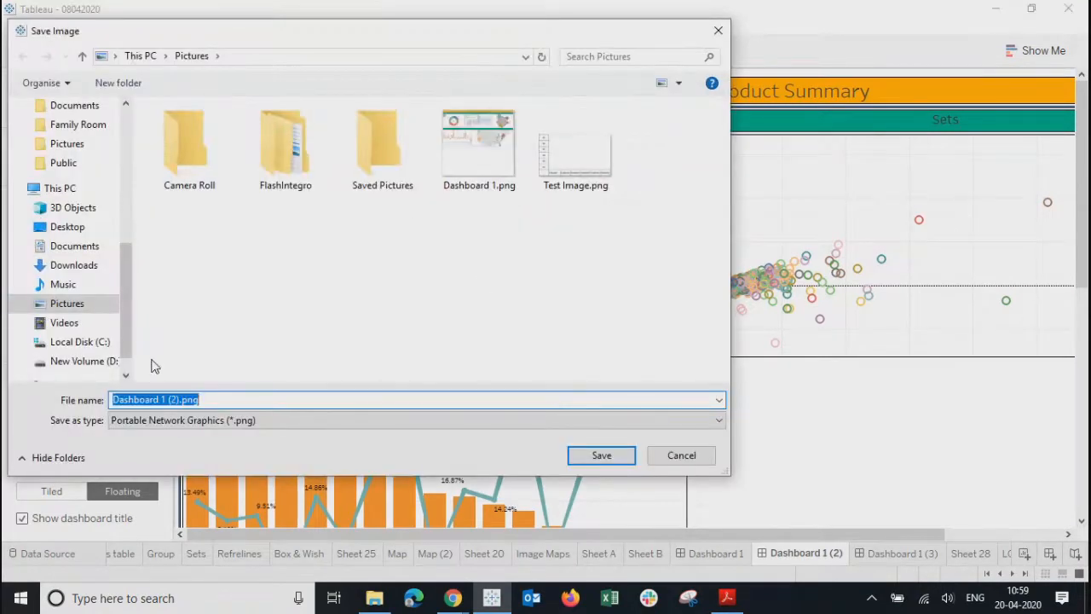
click(584, 458)
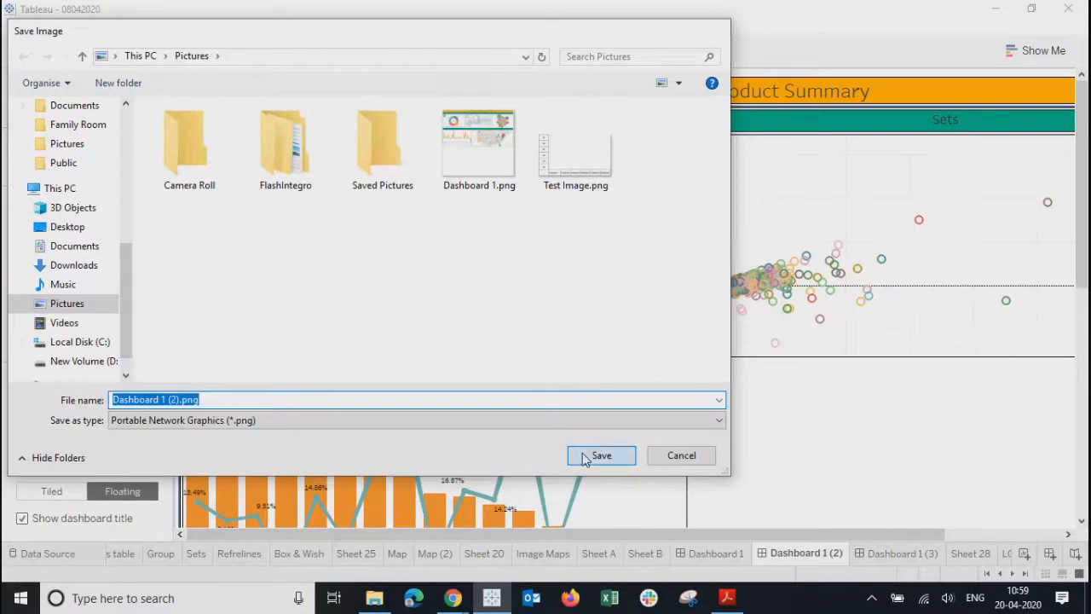
click(972, 554)
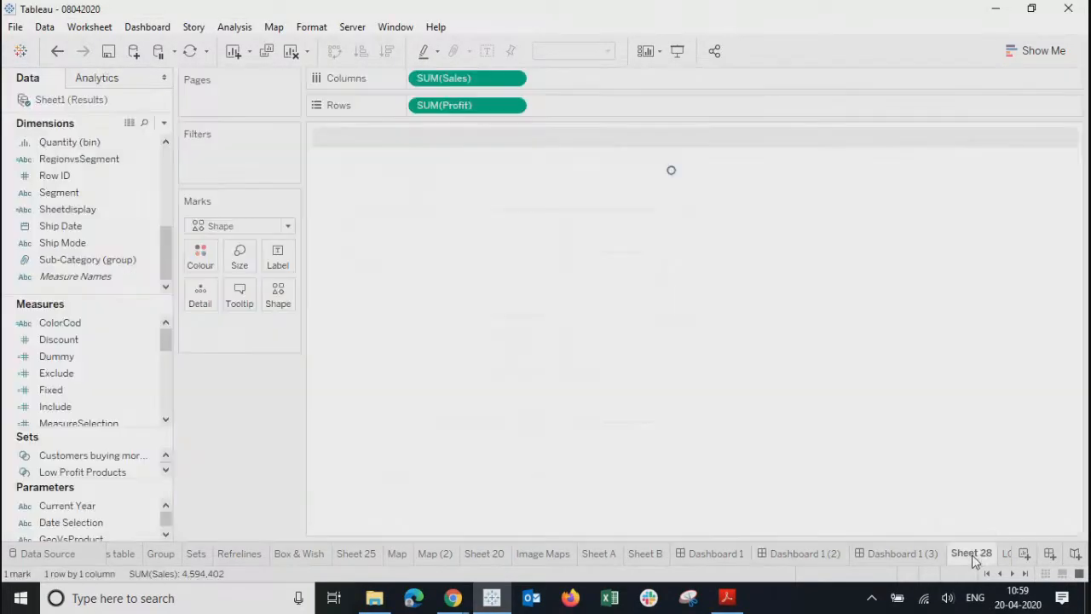
click(1026, 574)
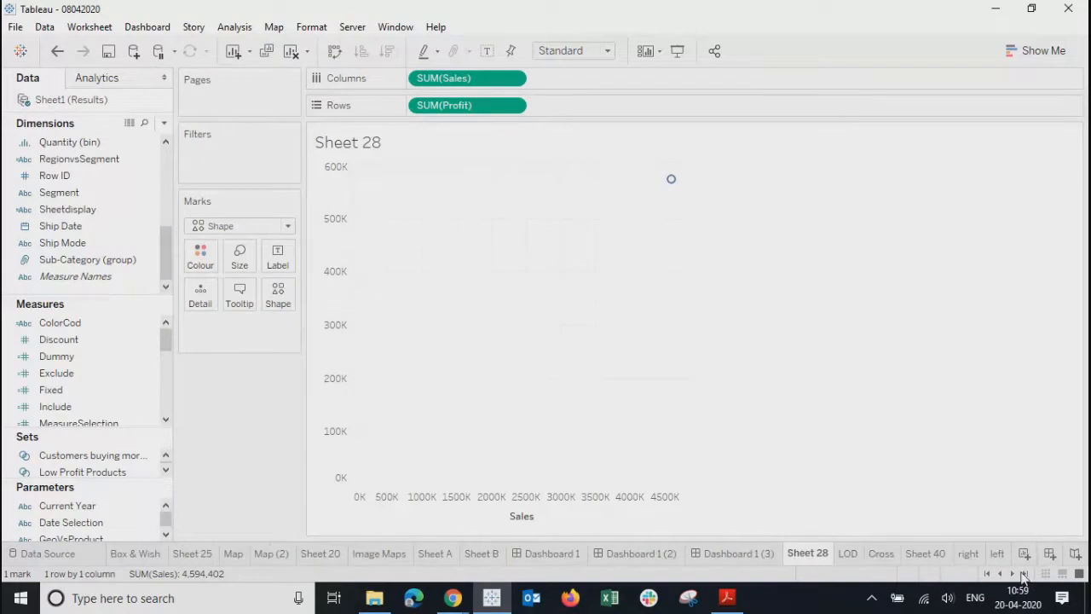
- Place an Image object on the Home dashboard showing Dashboard 1 (2).png from Pictures
click(735, 554)
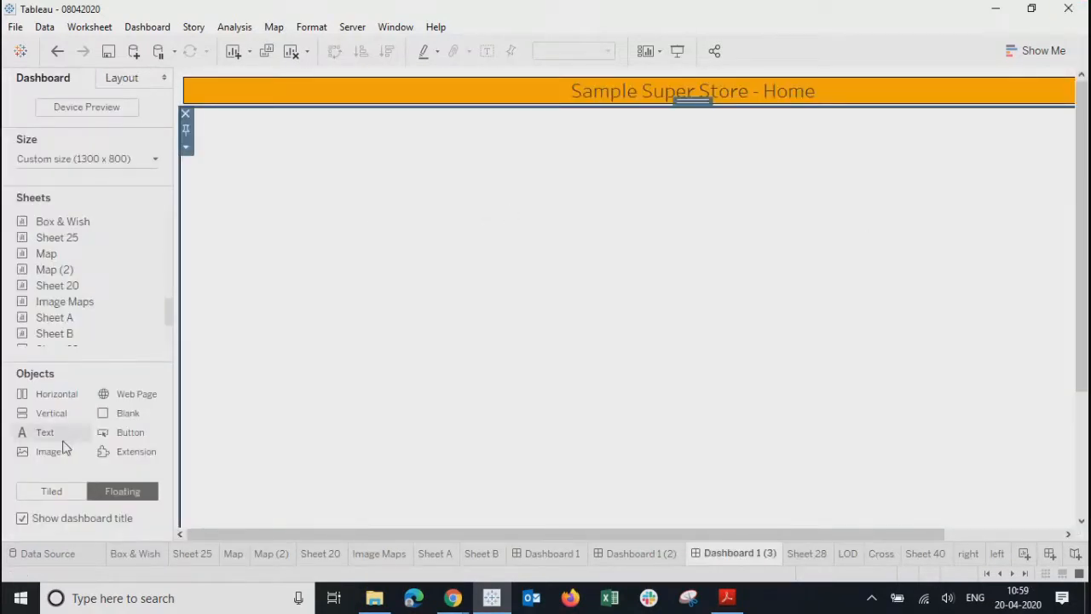
drag(44, 452, 273, 164)
click(635, 186)
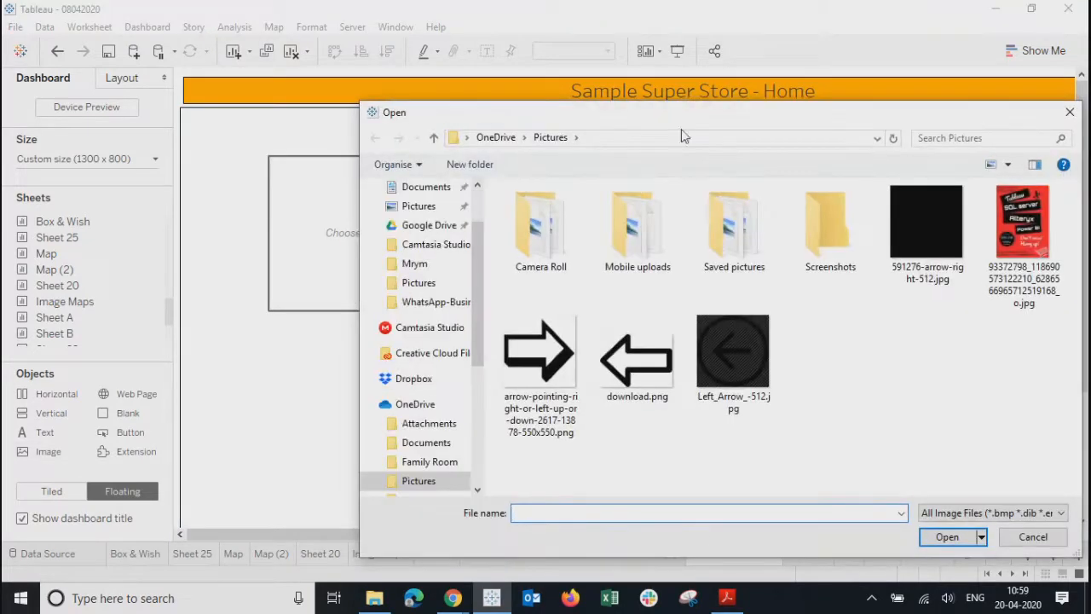
drag(655, 124, 521, 130)
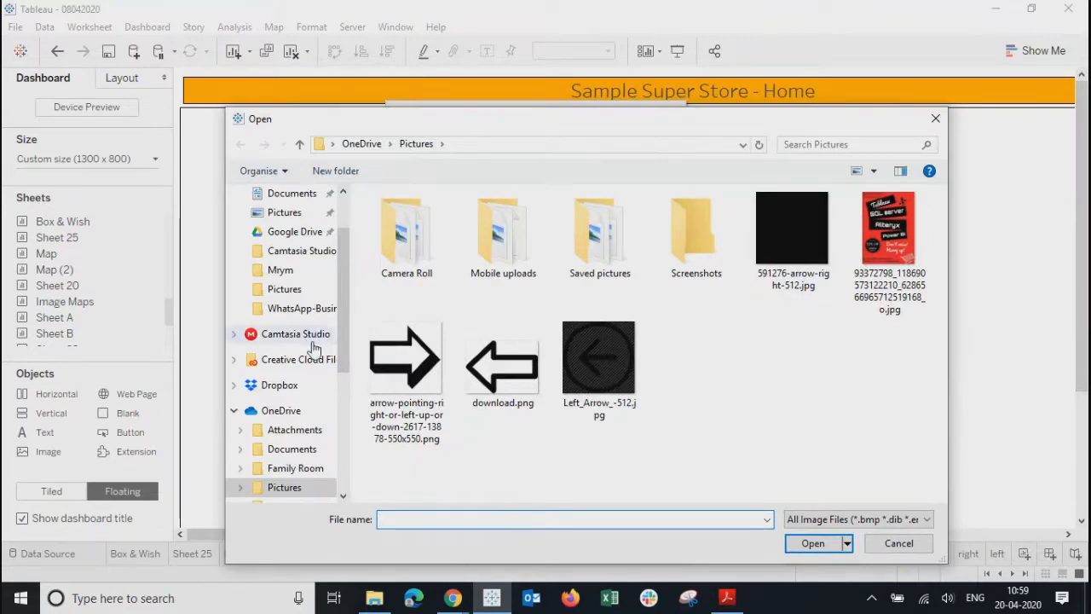
scroll(347, 318, up, 2)
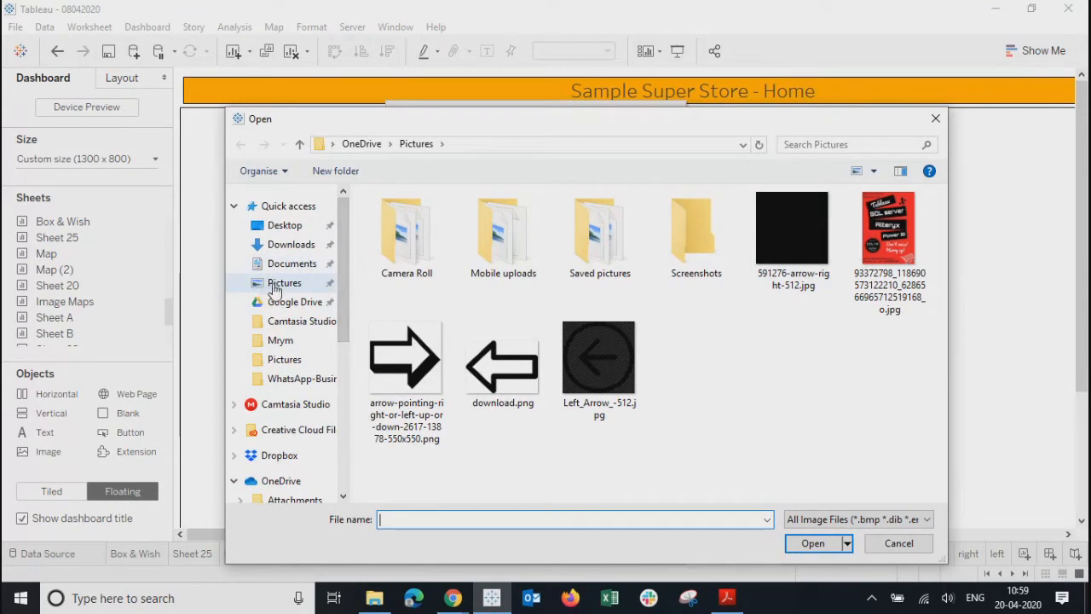
click(281, 283)
click(695, 235)
click(819, 542)
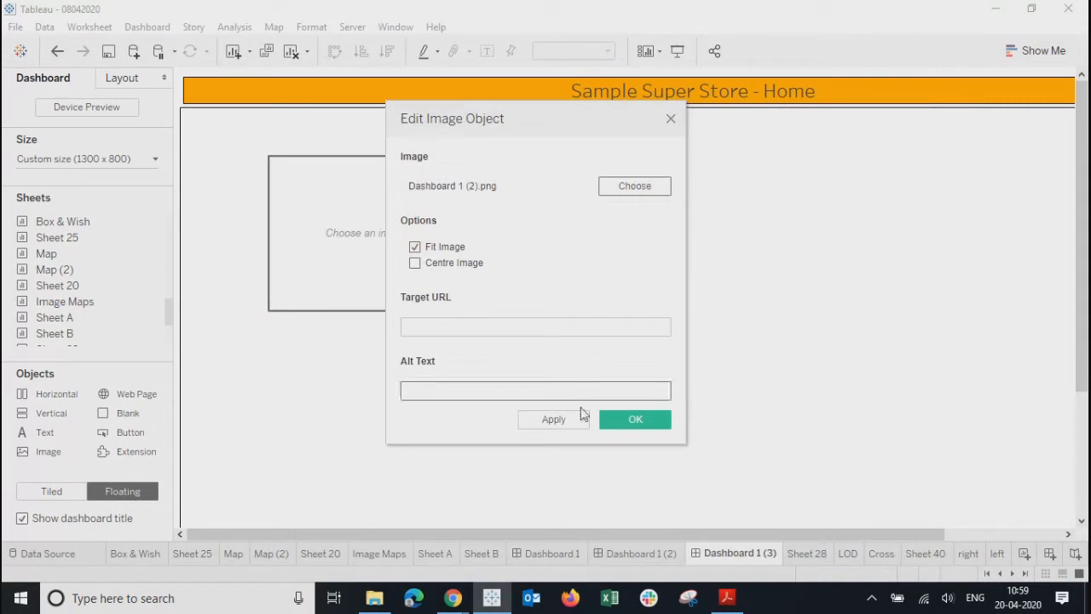
click(549, 421)
- Close the image settings, delete the trial image object, and open File Explorer
click(458, 327)
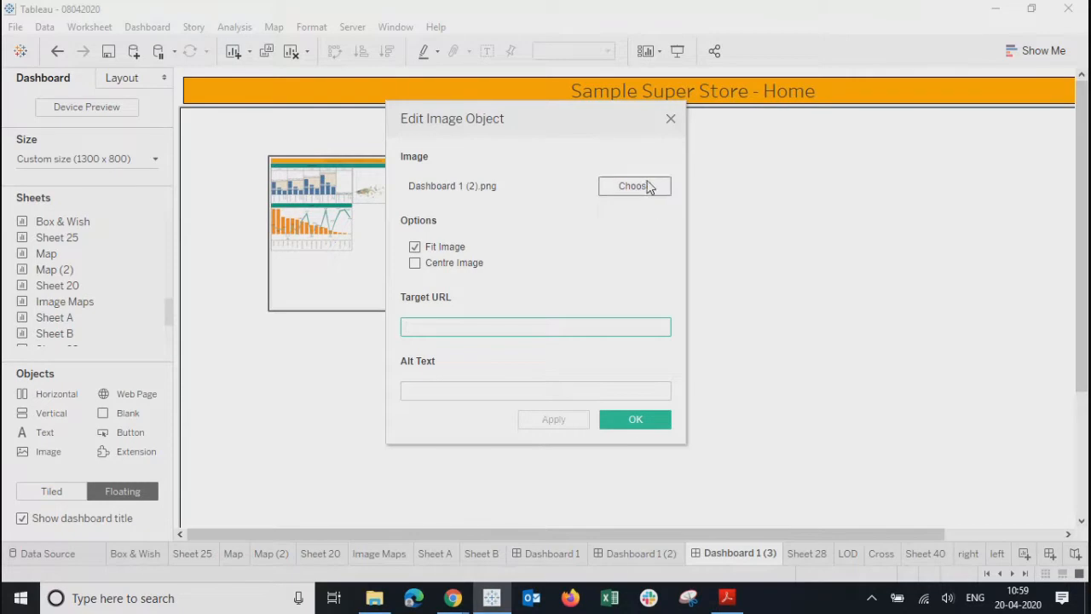
drag(605, 125, 896, 168)
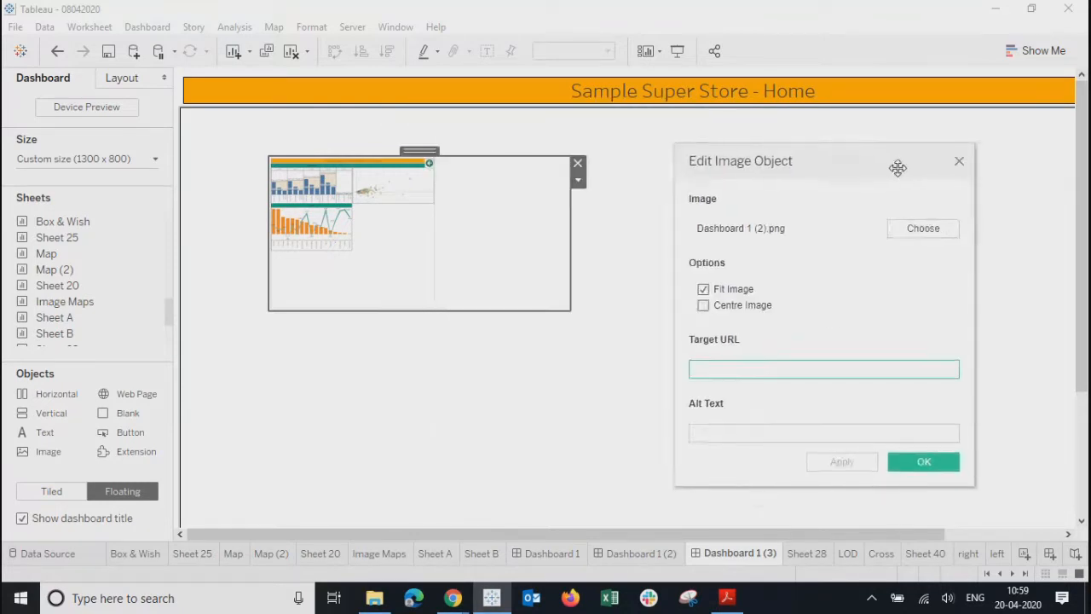
click(962, 166)
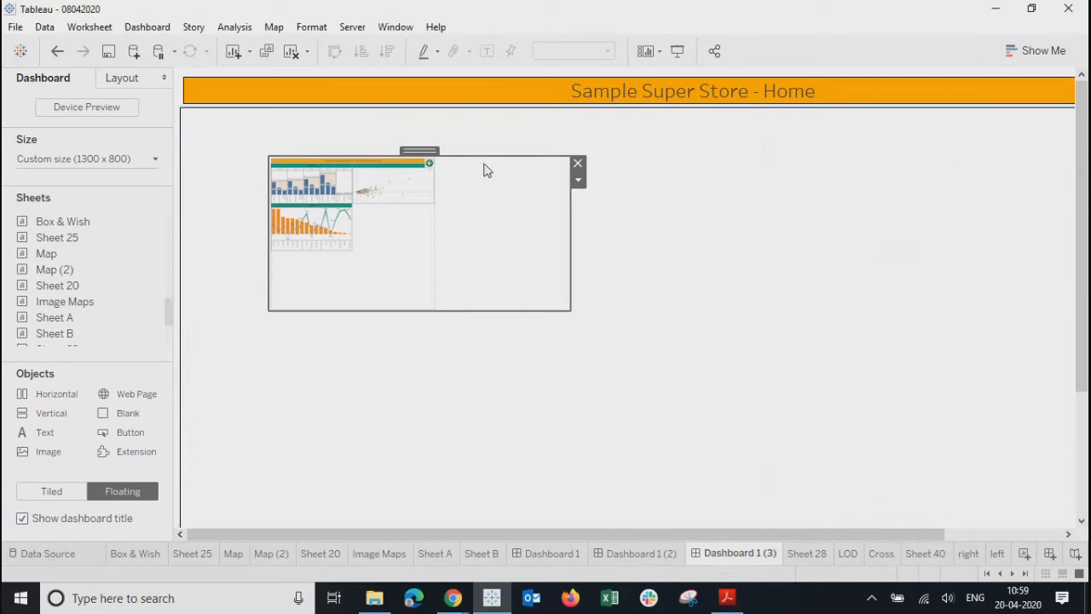
click(577, 164)
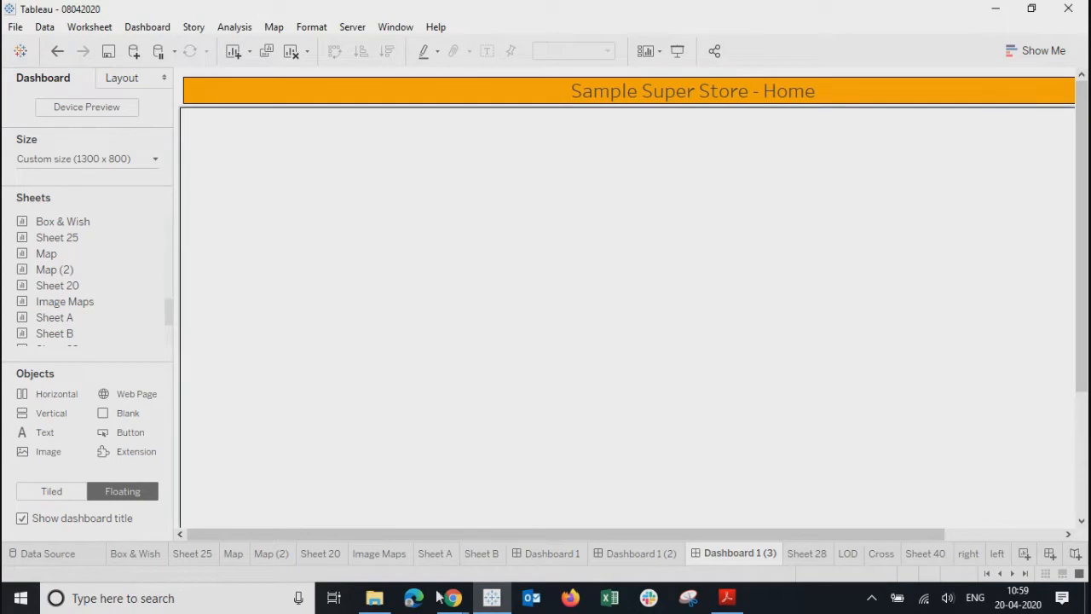
click(374, 597)
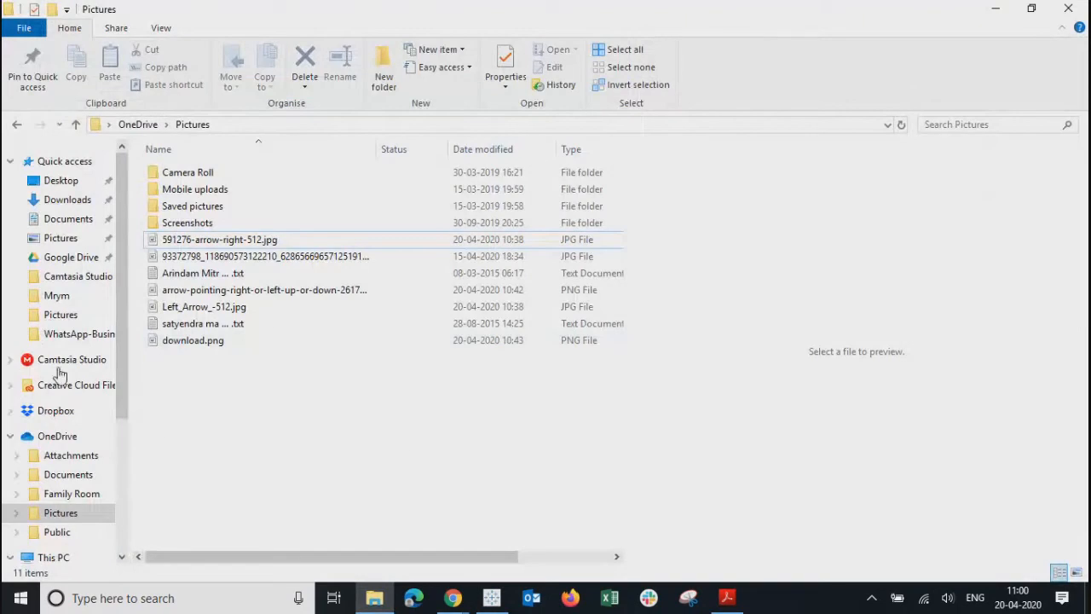
- Check the OneDrive and local Pictures folders, then juggle windows back to Tableau
click(51, 315)
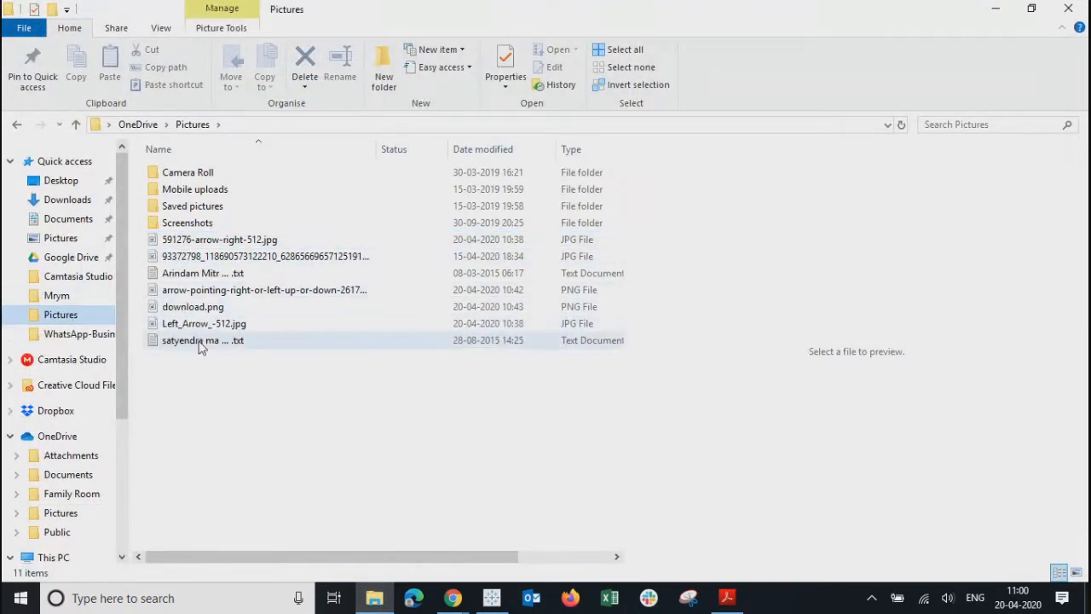
click(59, 238)
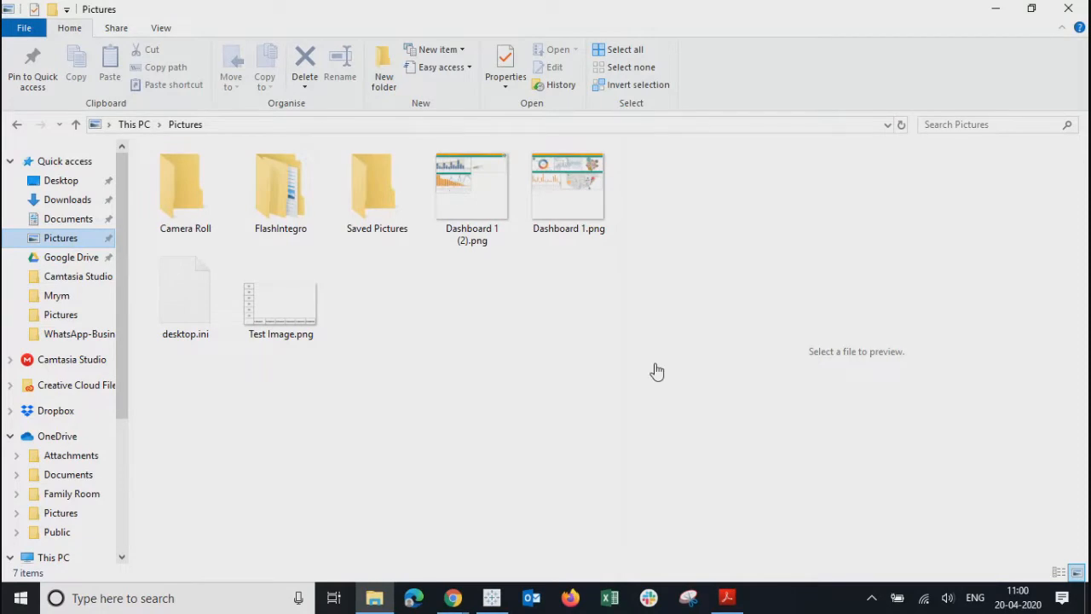
key(alt+Tab)
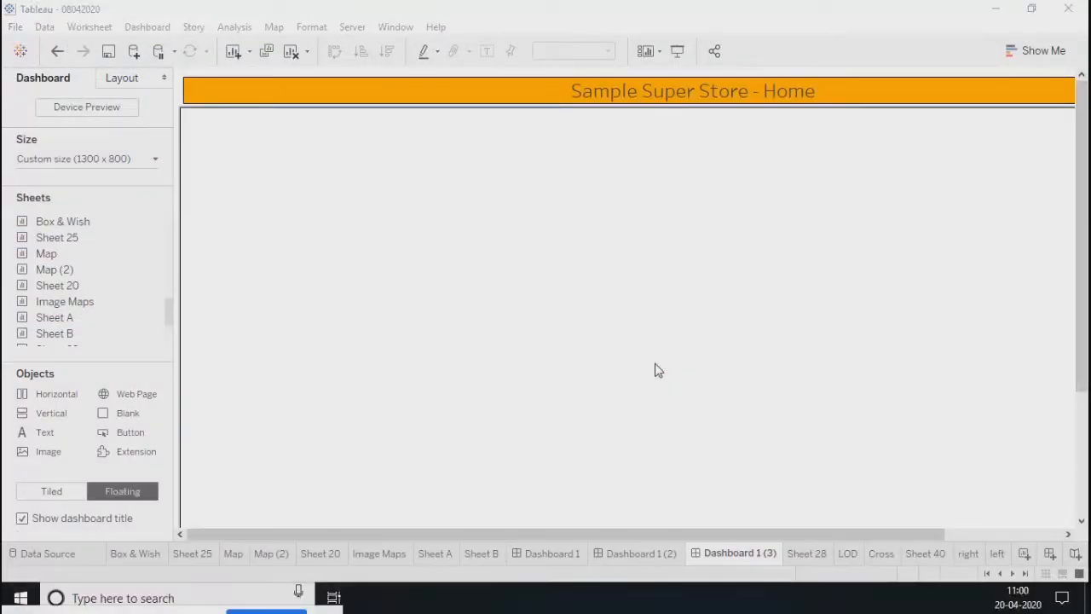
click(994, 8)
click(1010, 10)
click(490, 598)
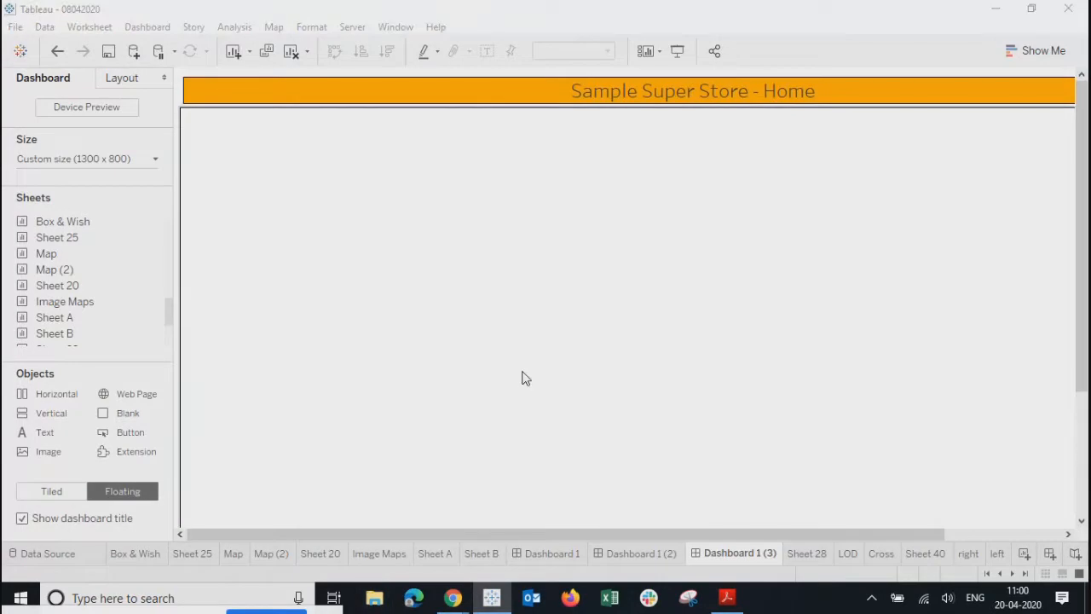
- Reopen File Explorer on the local Pictures folder and open Dashboard 1 (2).png in Paint
key(super+e)
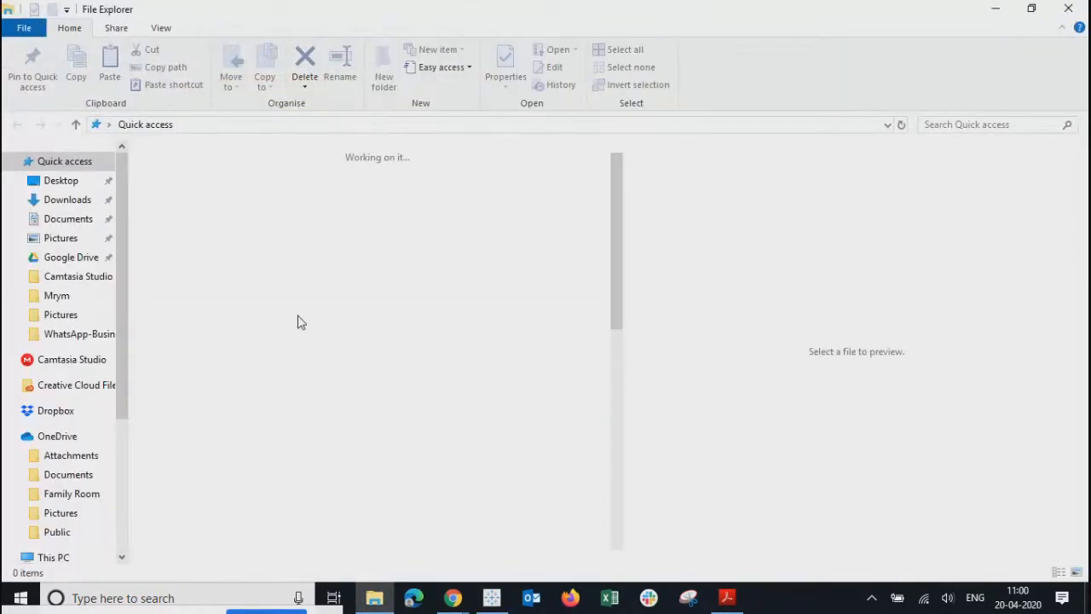
click(68, 316)
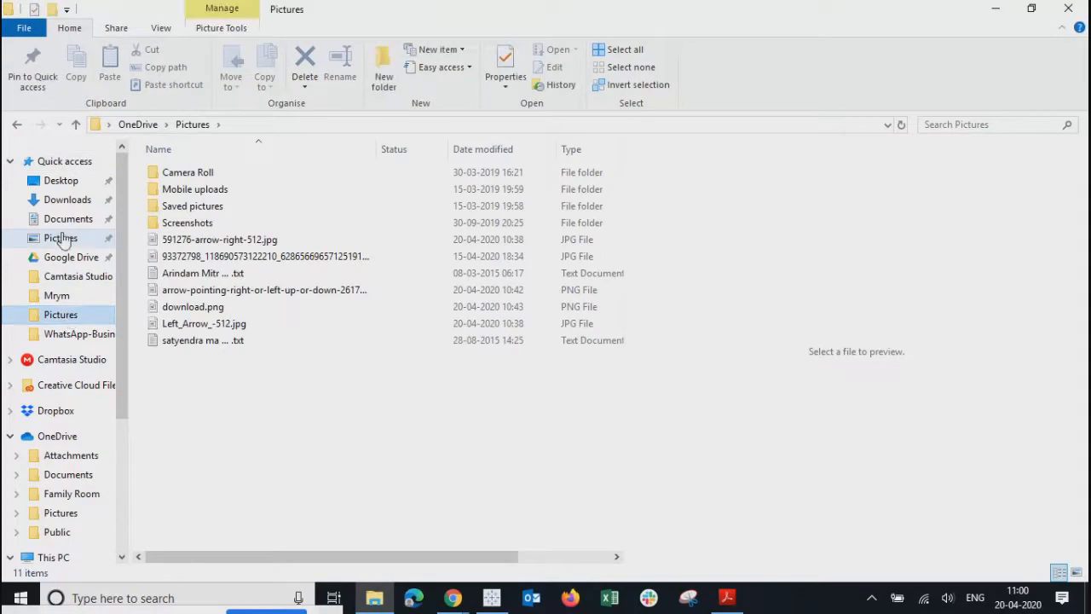
click(63, 240)
right_click(474, 203)
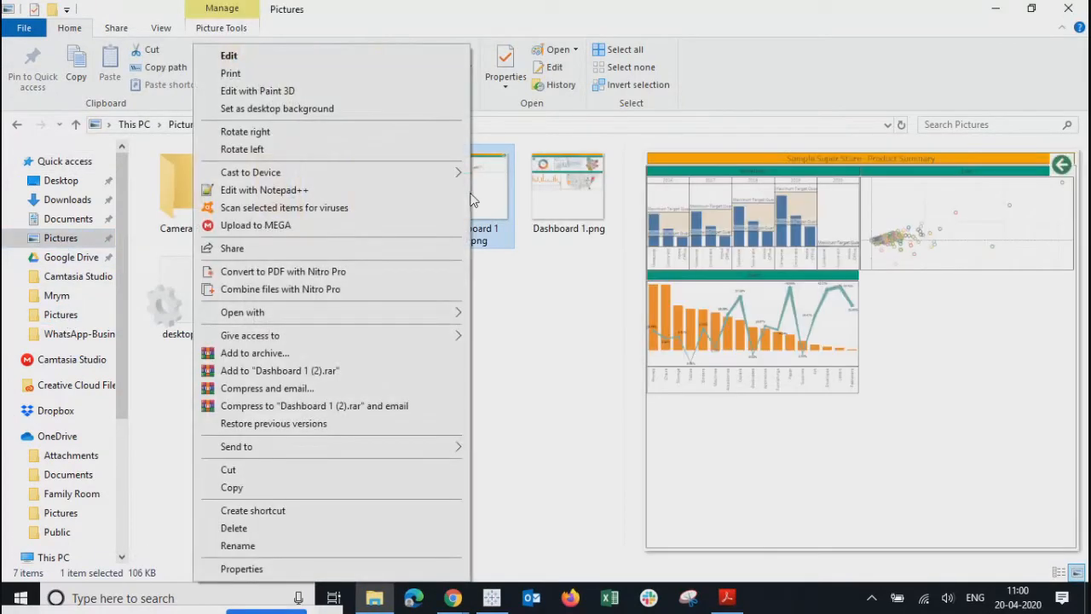
click(256, 55)
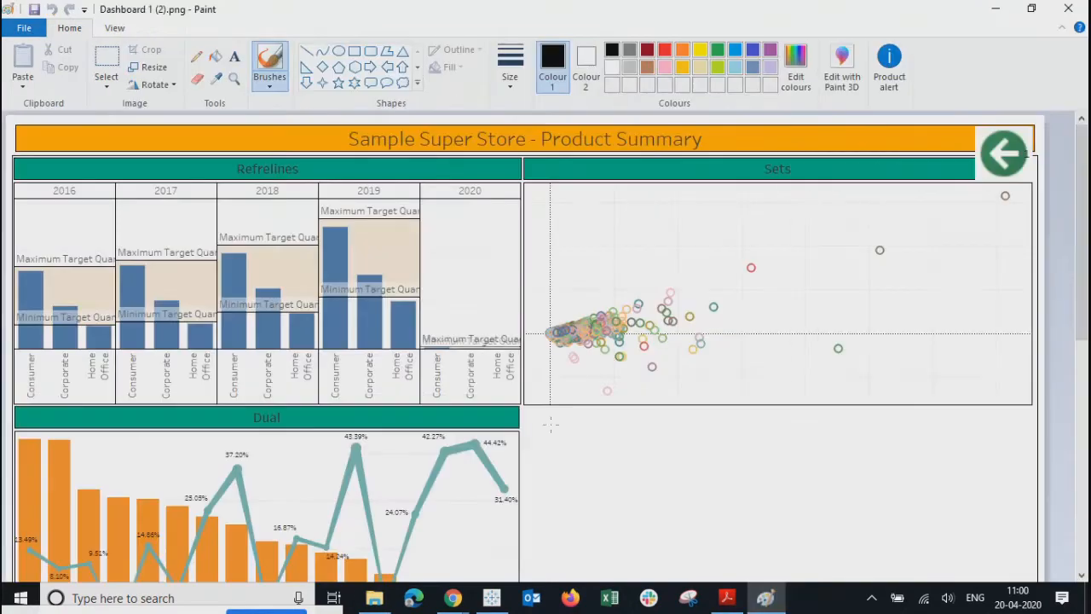
- Crop the empty bottom off Dashboard 1 (2).png in Paint and close it
scroll(1086, 239, down, 10)
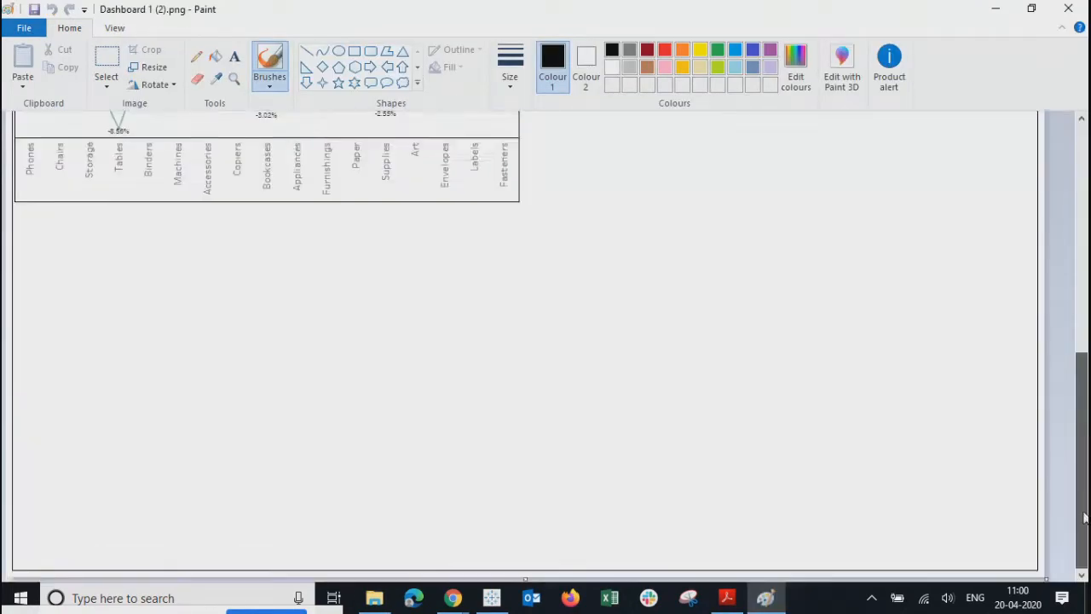
drag(527, 577, 534, 203)
drag(1079, 289, 1079, 196)
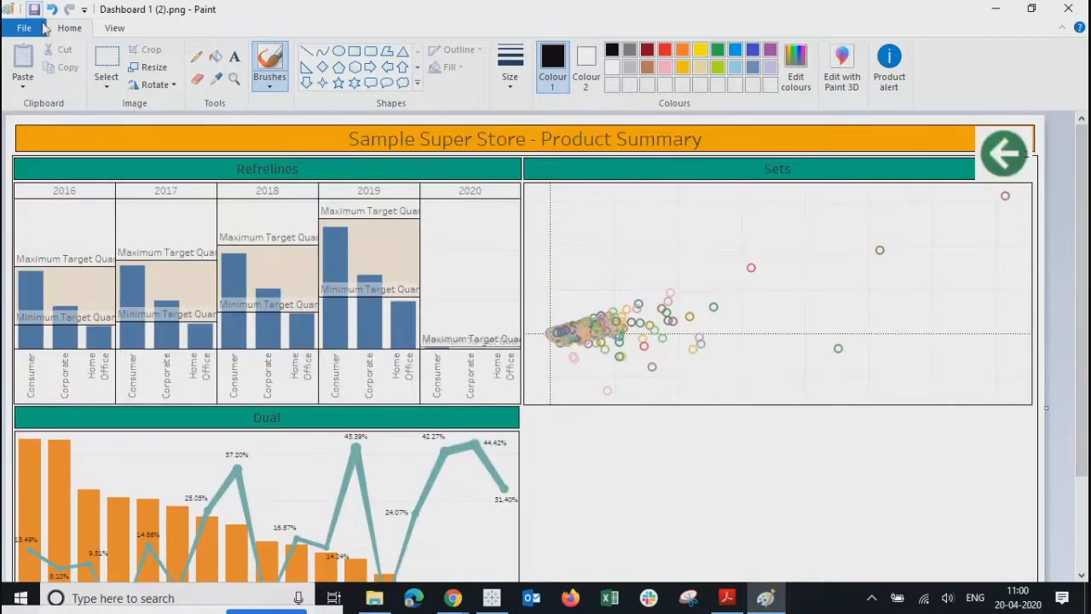
click(1069, 9)
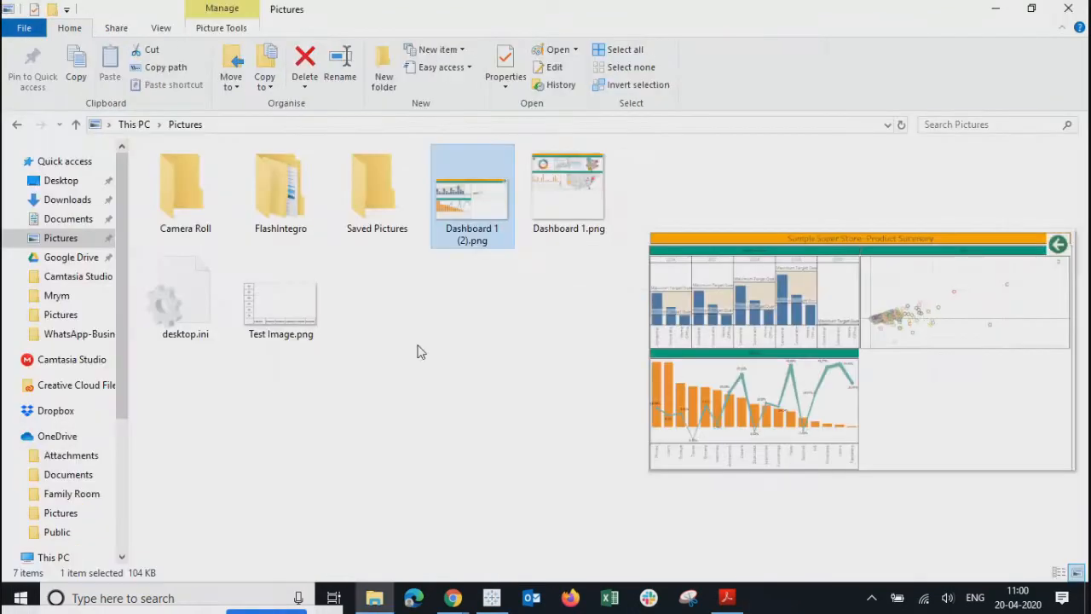
- Open Dashboard 1.png for editing in Paint
click(559, 213)
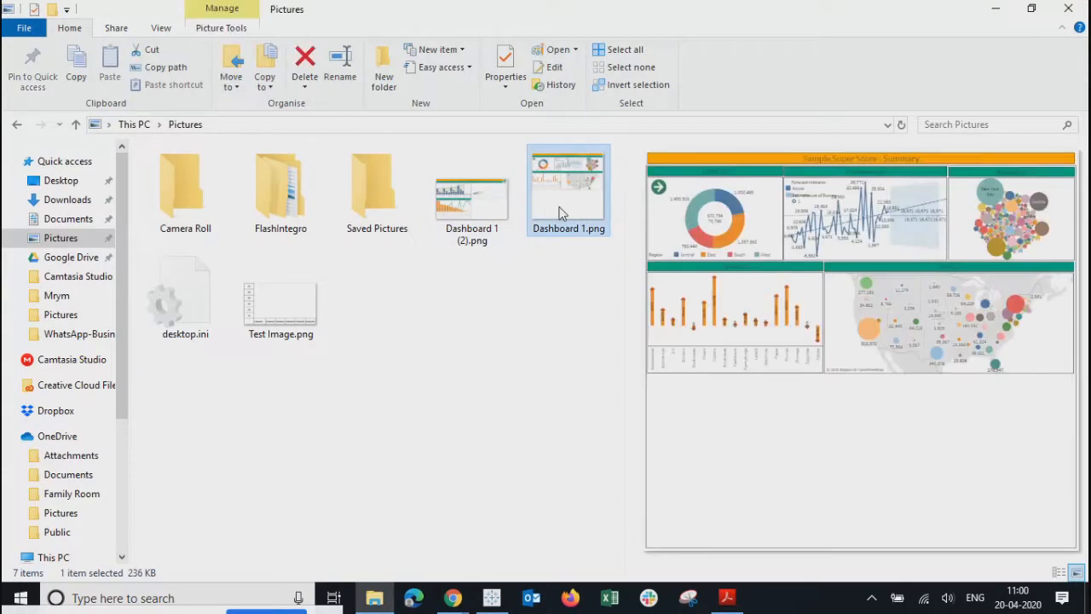
right_click(559, 213)
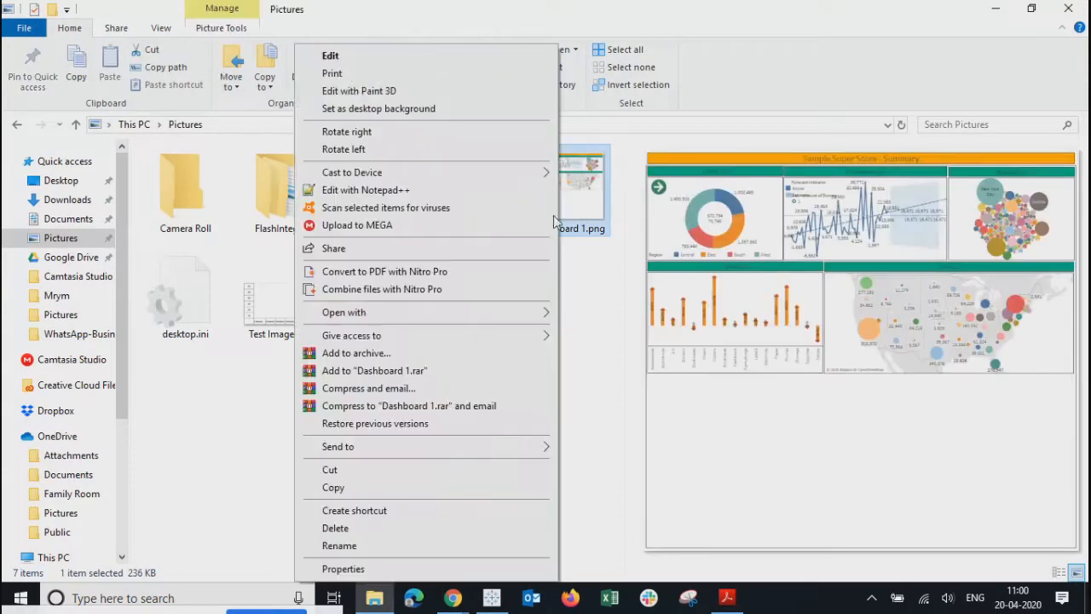
click(331, 57)
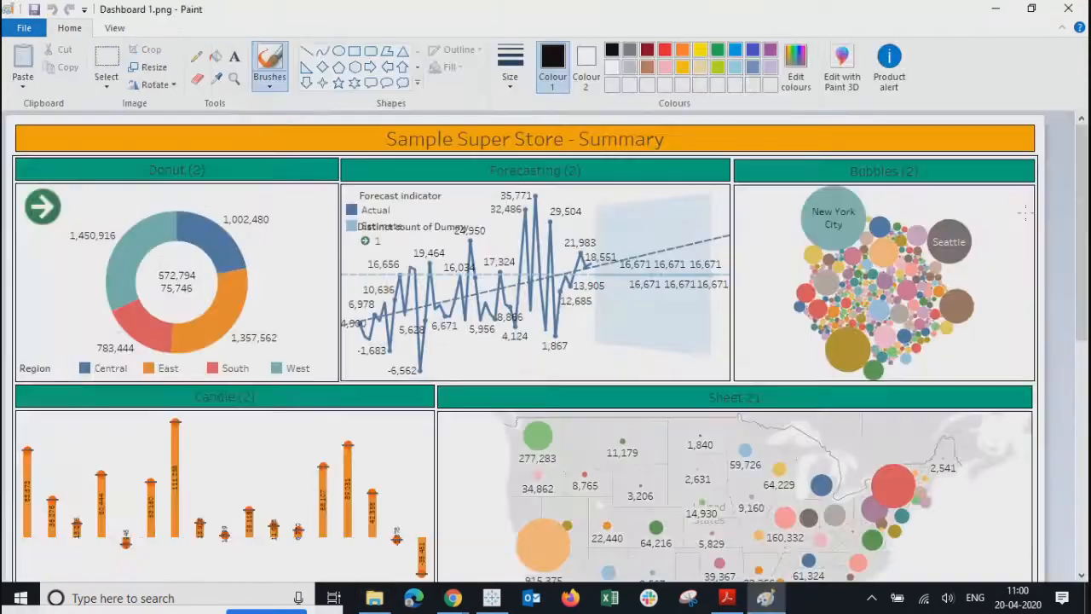
- Crop Dashboard 1.png's blank bottom area, save it, close Paint, and minimize File Explorer
drag(1082, 210, 1082, 443)
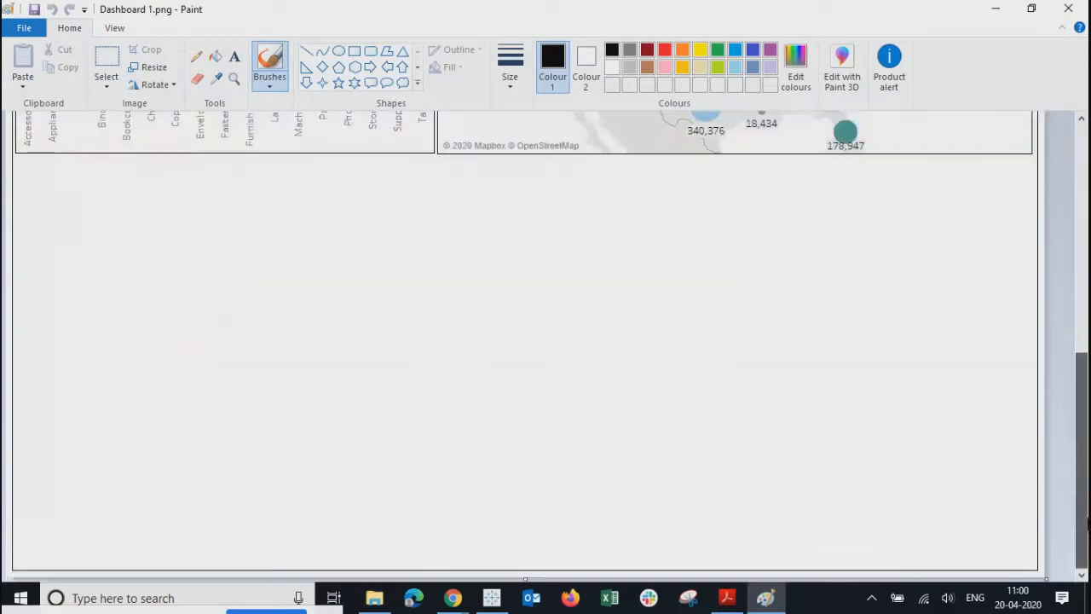
drag(525, 572, 534, 156)
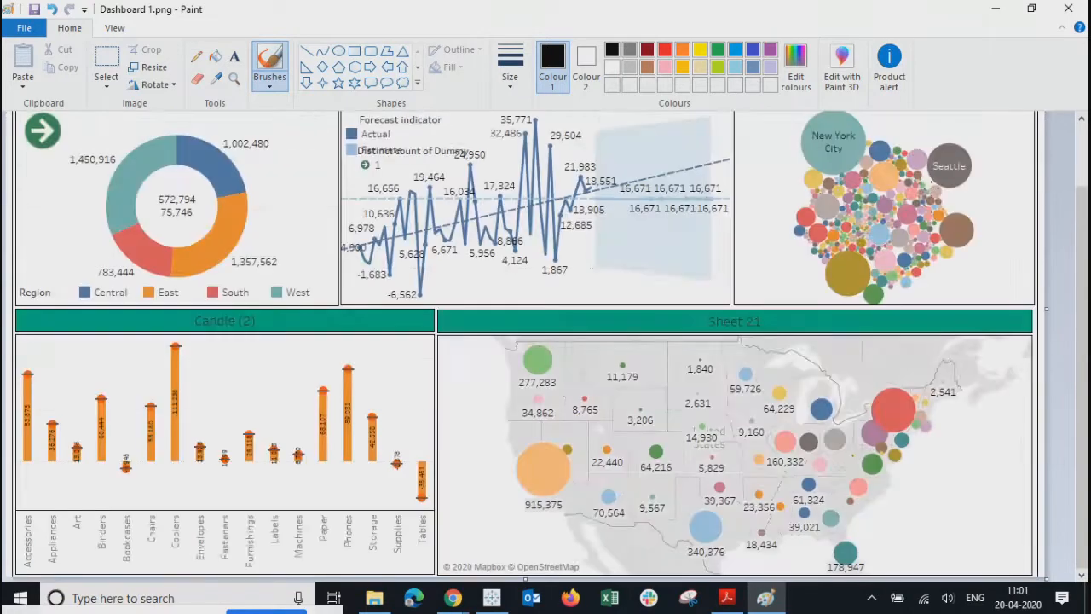
click(37, 15)
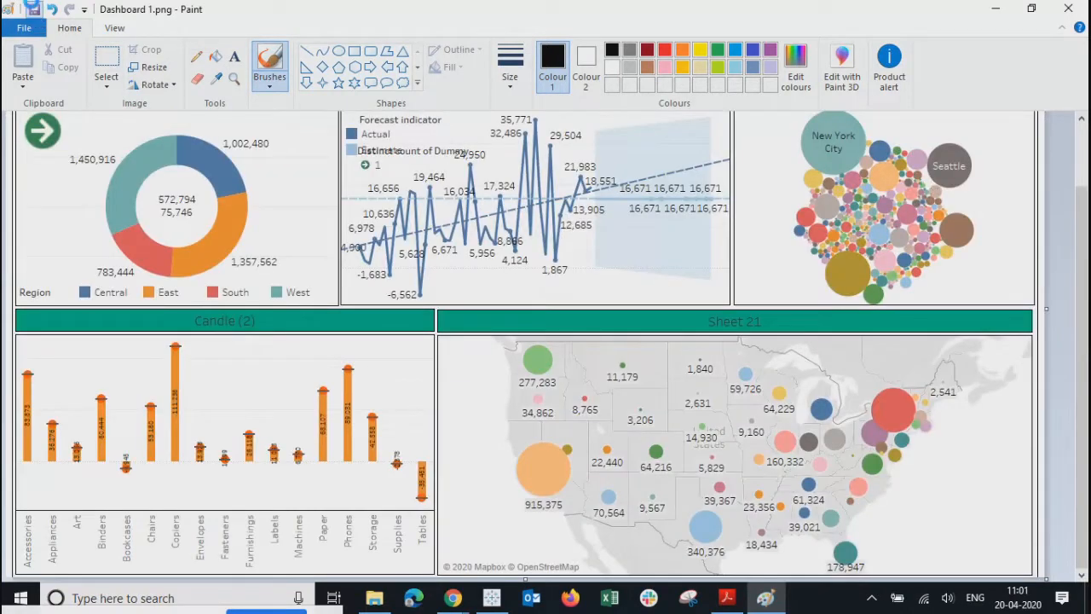
click(1084, 8)
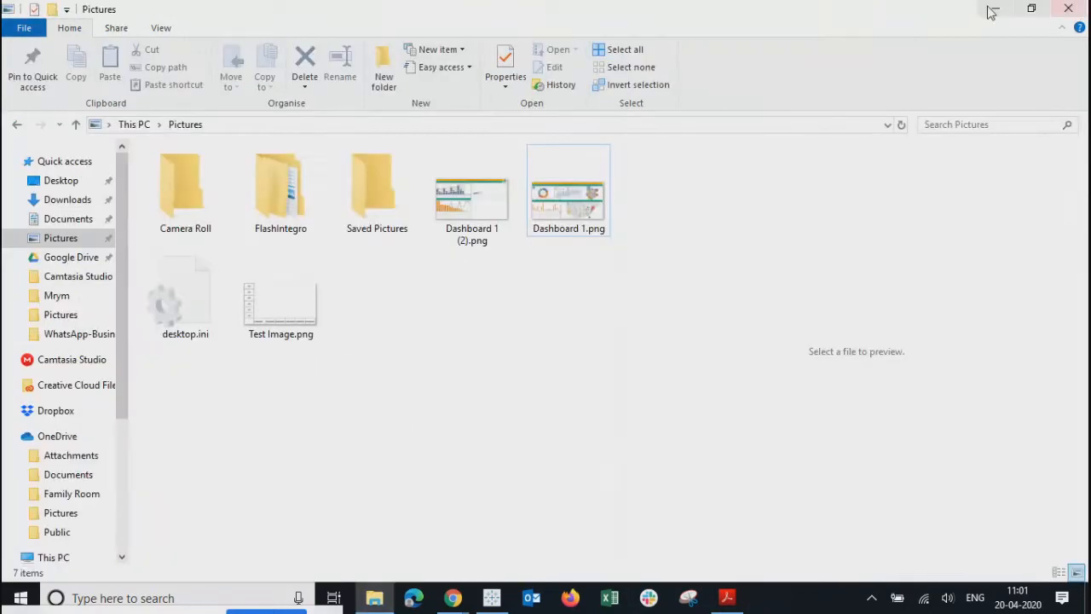
click(989, 11)
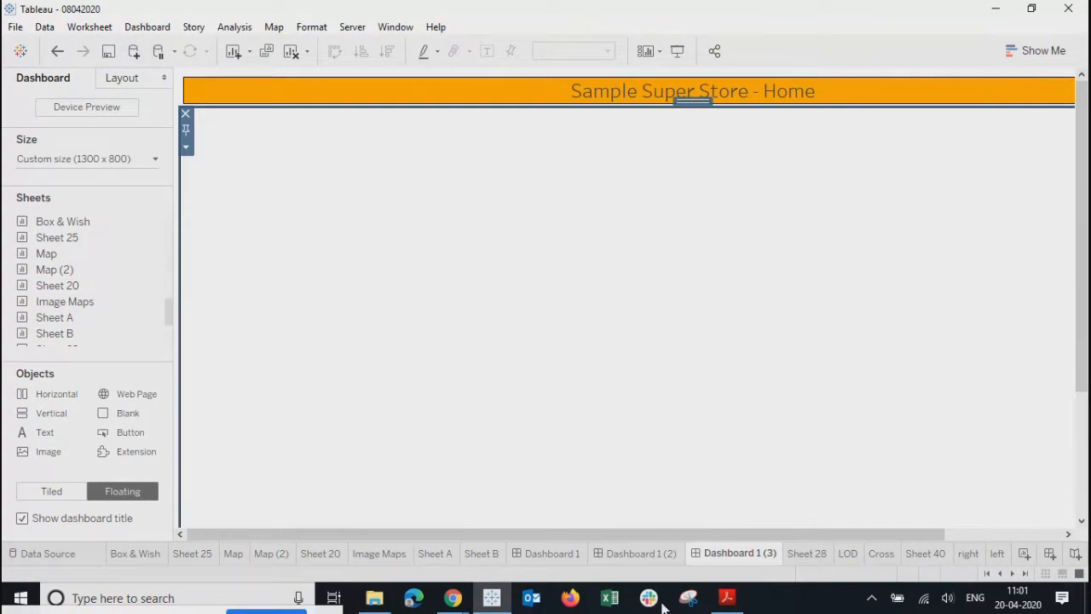
- Add a floating image object showing Dashboard 1 (2).png to the Home dashboard
drag(54, 452, 324, 201)
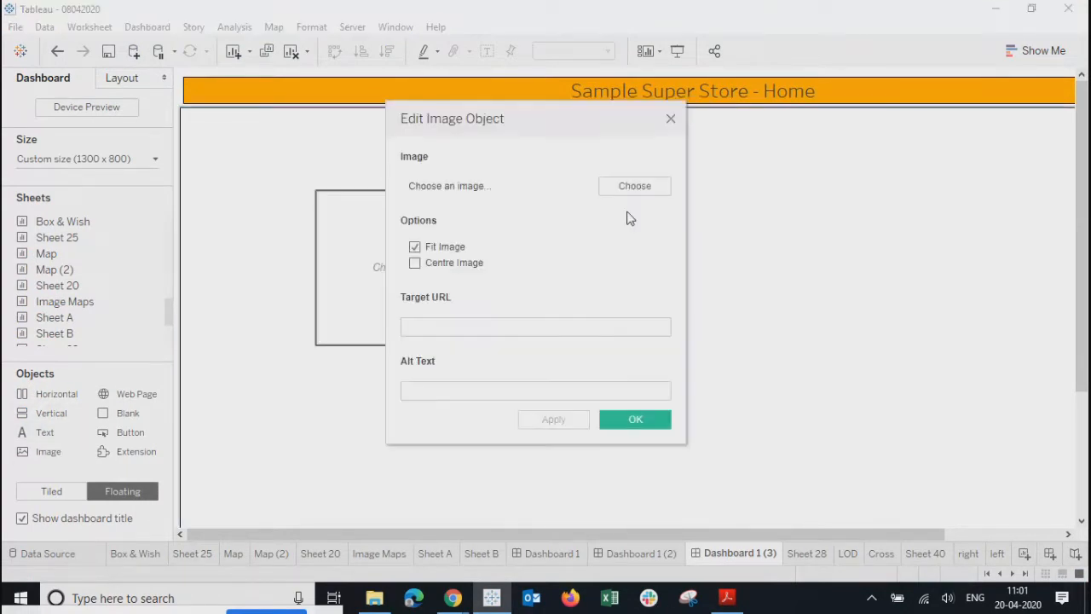
click(631, 186)
click(659, 274)
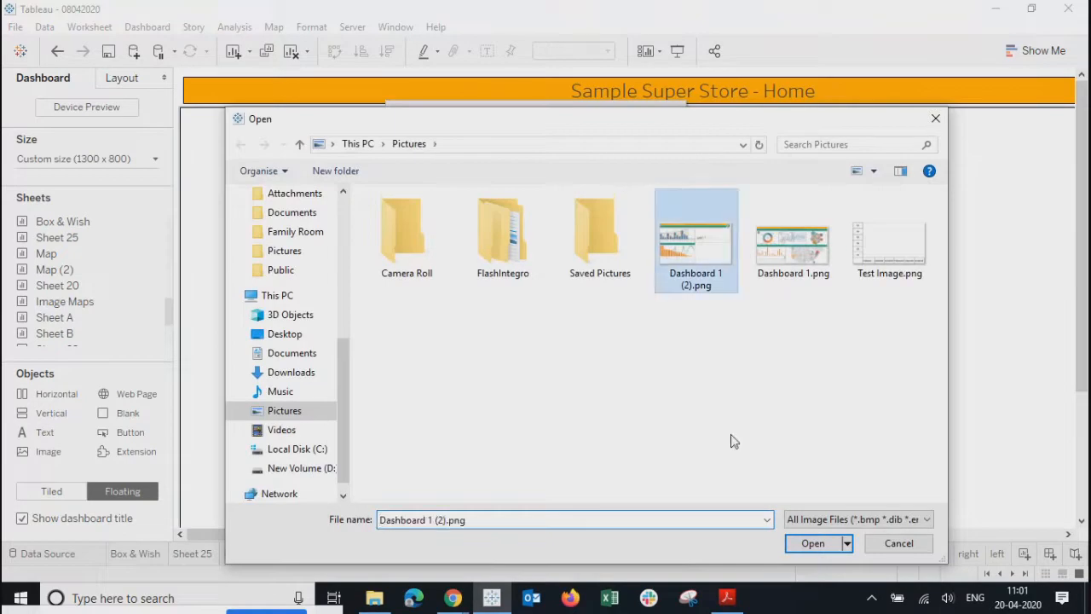
click(808, 545)
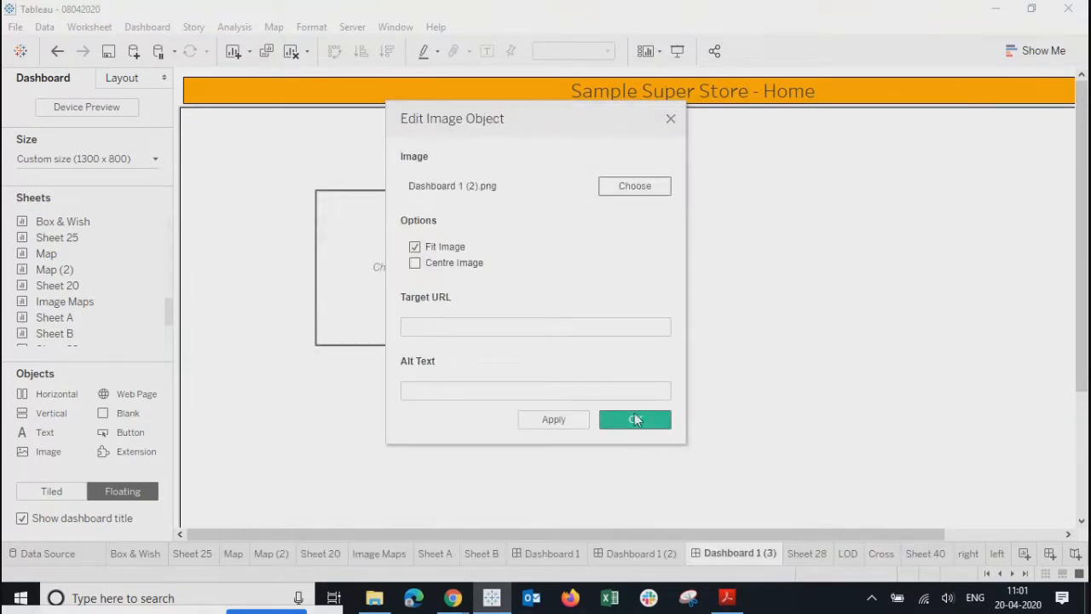
click(415, 323)
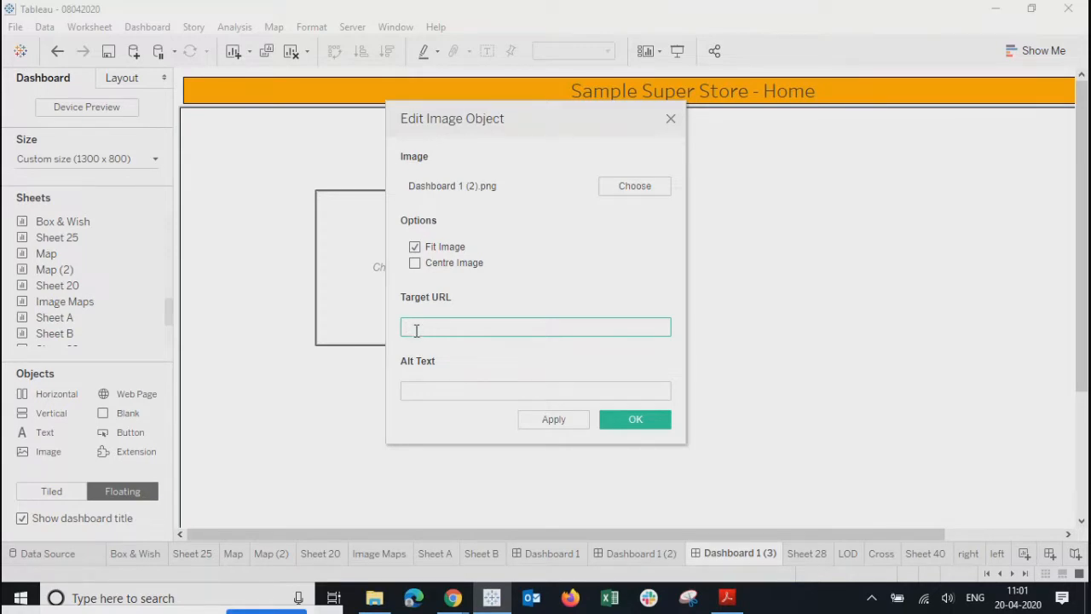
click(626, 187)
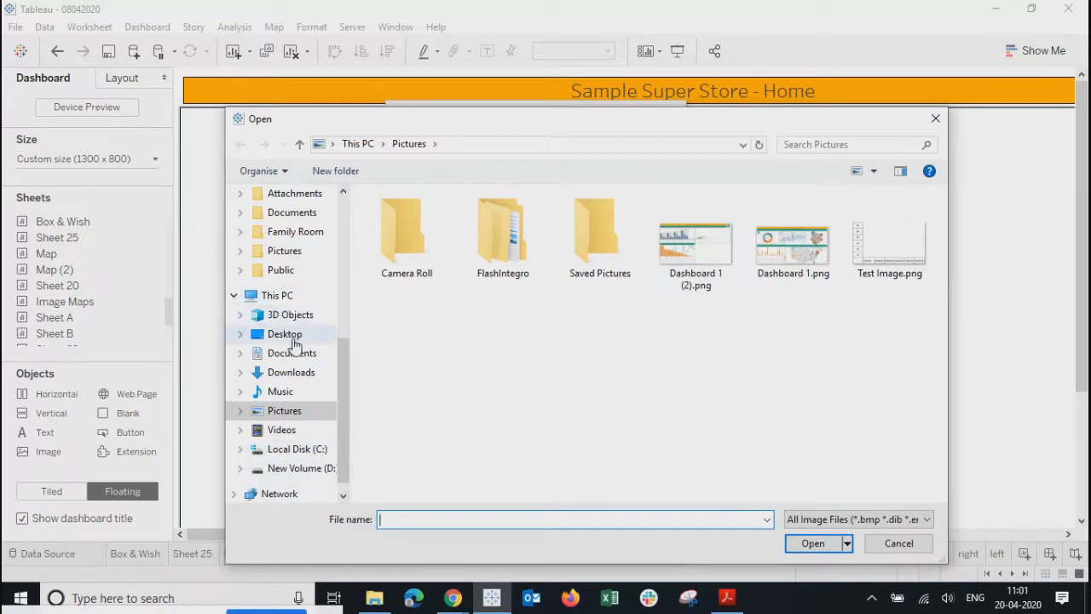
- Replace the image with the first Desktop photo, browsing with extra large icons
click(285, 333)
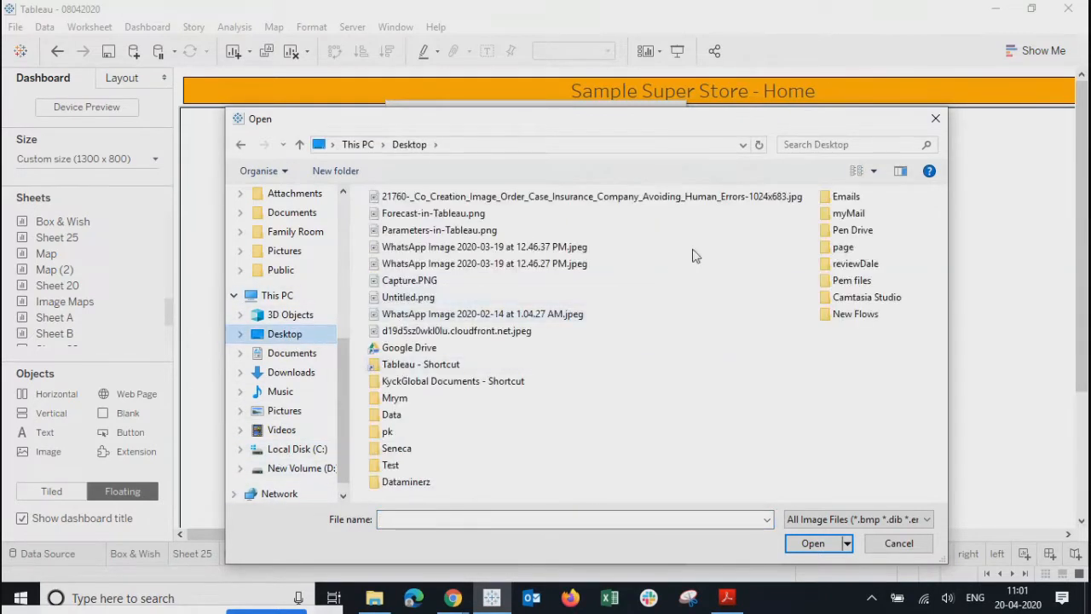
click(868, 173)
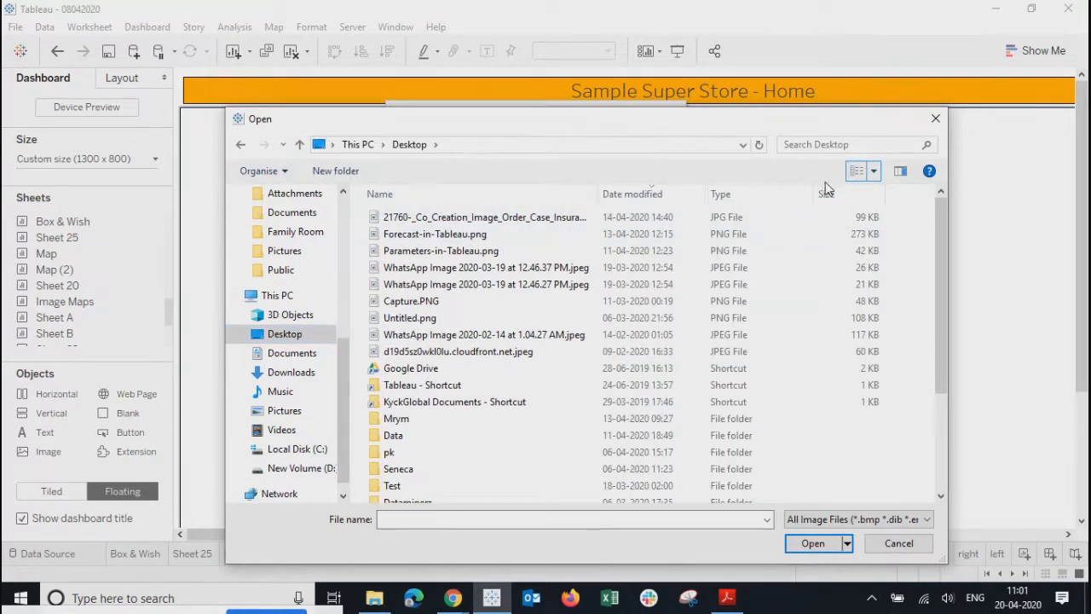
click(874, 171)
click(906, 34)
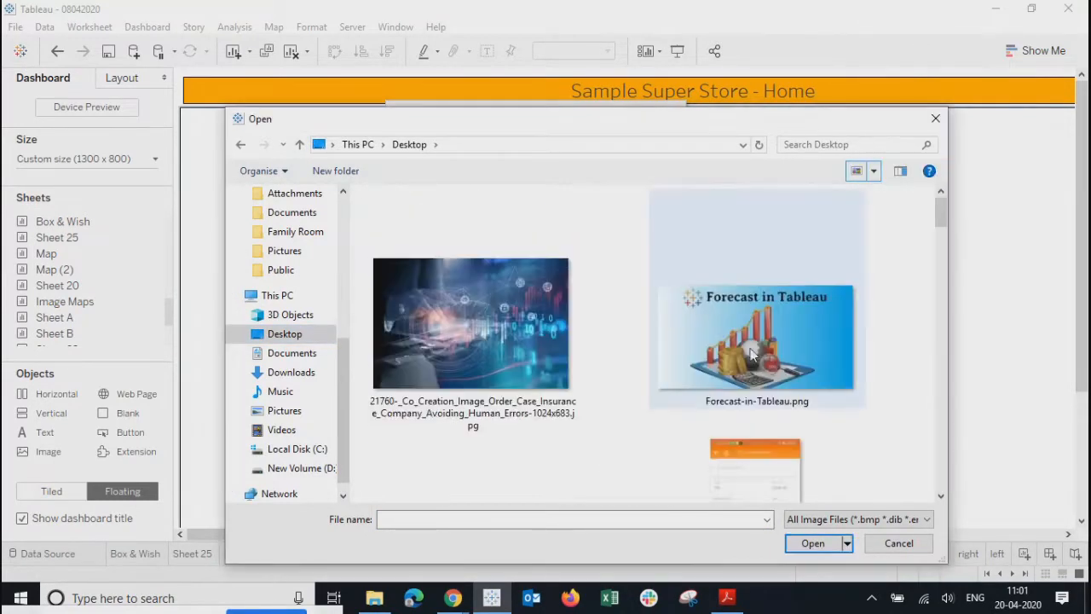
drag(940, 217, 683, 197)
click(470, 324)
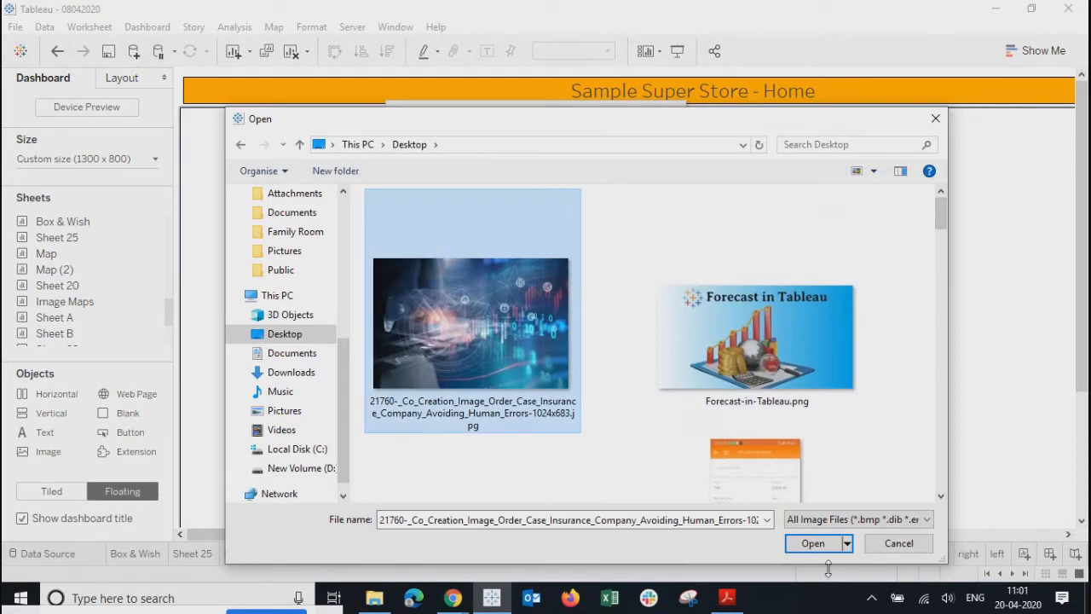
click(812, 542)
click(471, 326)
text(www)
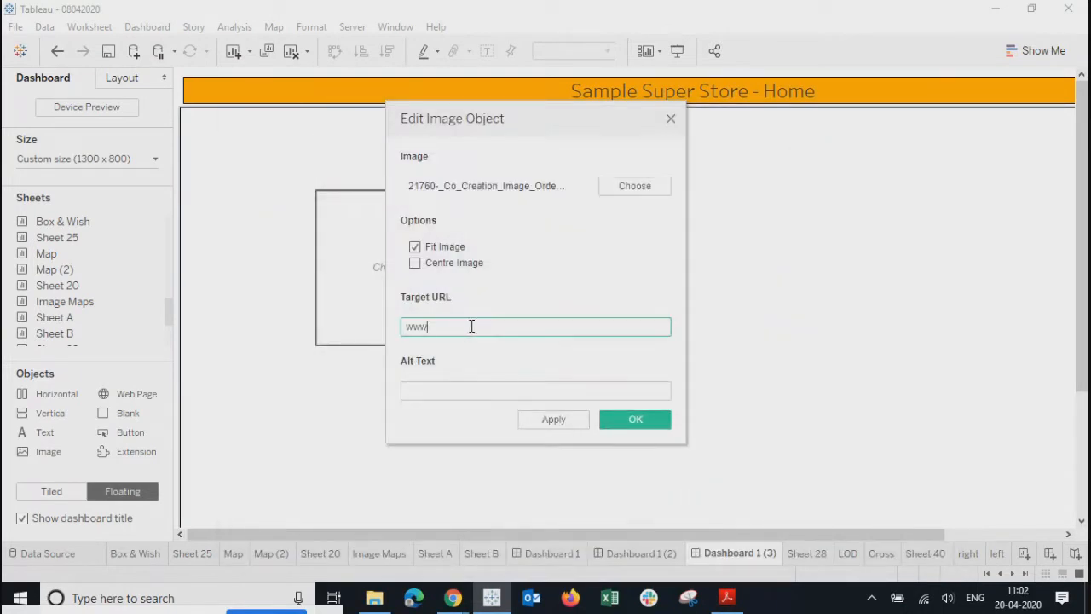
text(.google.com)
key(ctrl+a)
click(423, 392)
text(Google)
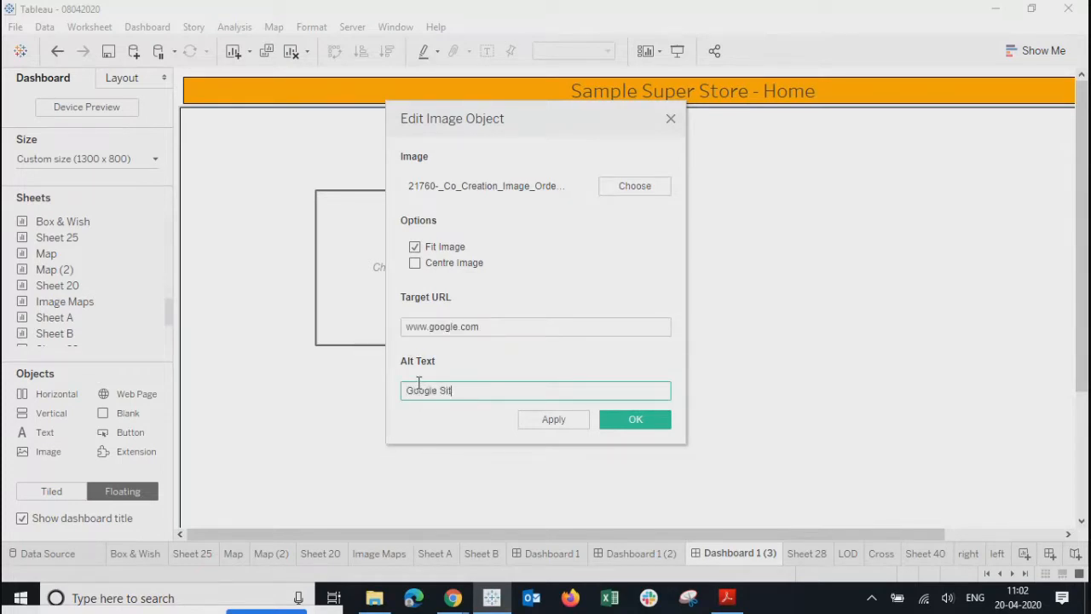
click(562, 419)
click(633, 418)
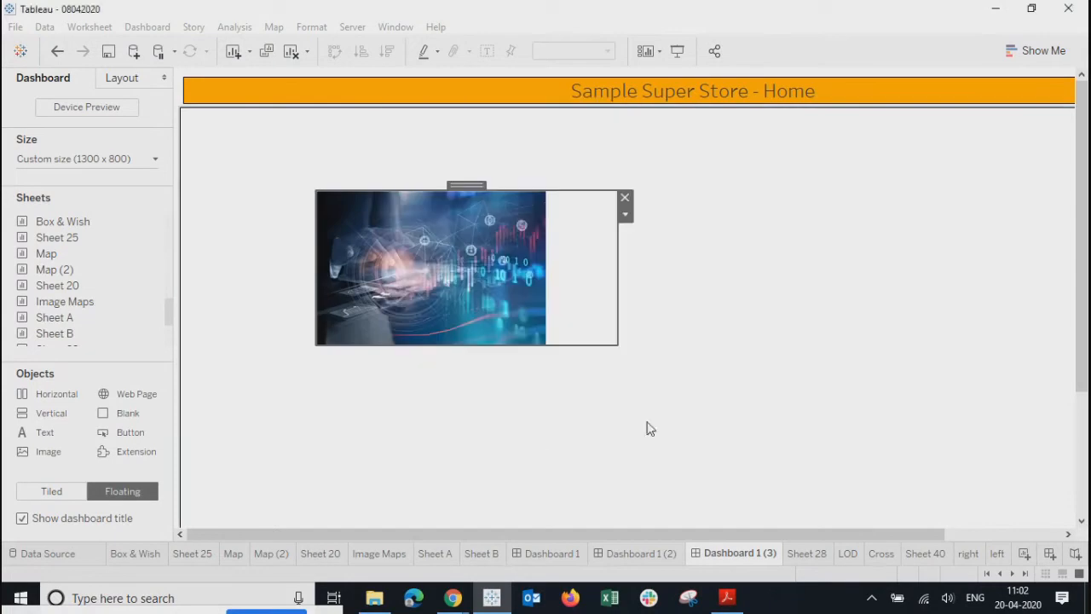
- Narrow the image frame from the right and close the Google page it opened
click(604, 287)
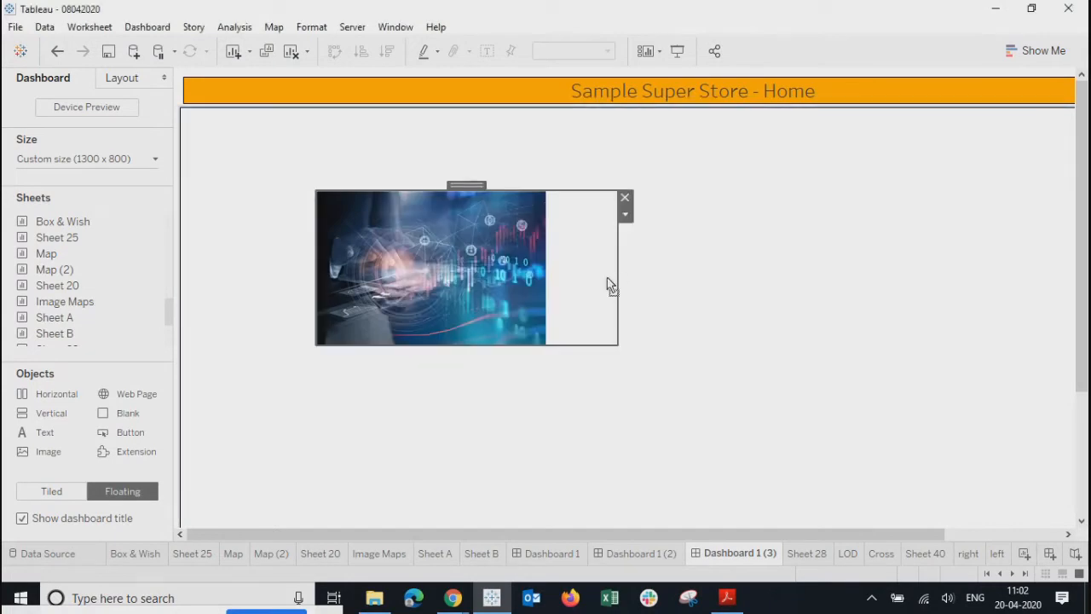
drag(616, 278, 531, 281)
click(546, 221)
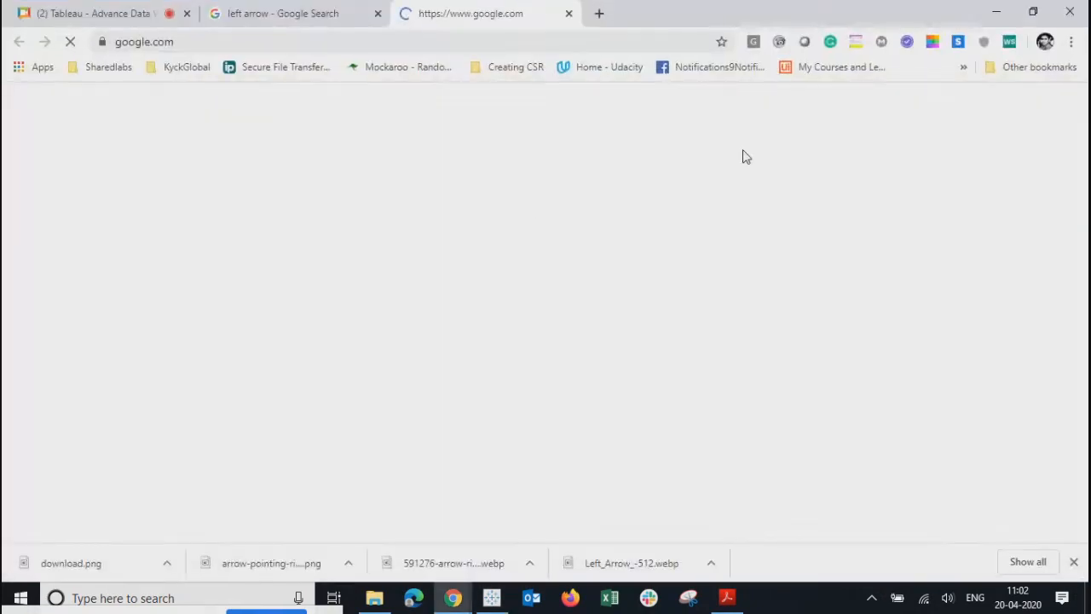
click(568, 13)
key(alt+Tab)
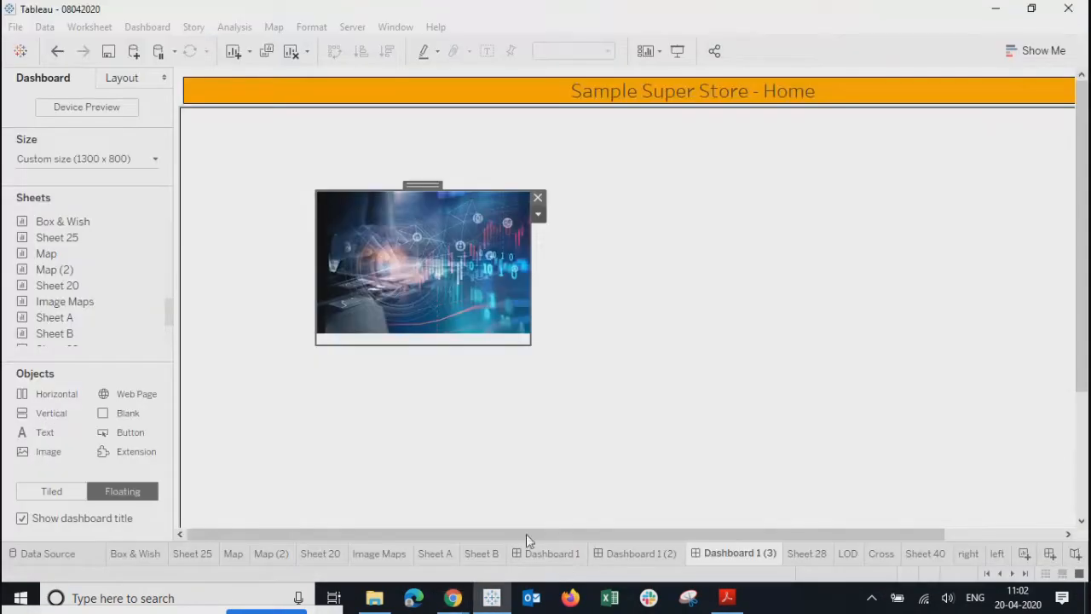
- Centre the picture in its frame and move it to the top centre below the title
click(538, 214)
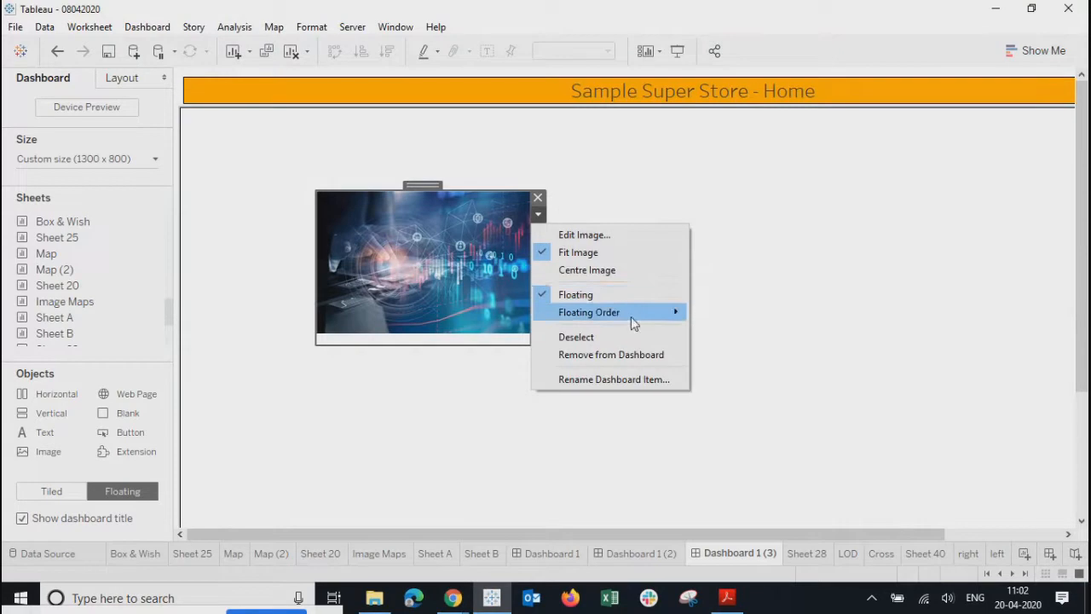
mouse_move(634, 322)
click(576, 271)
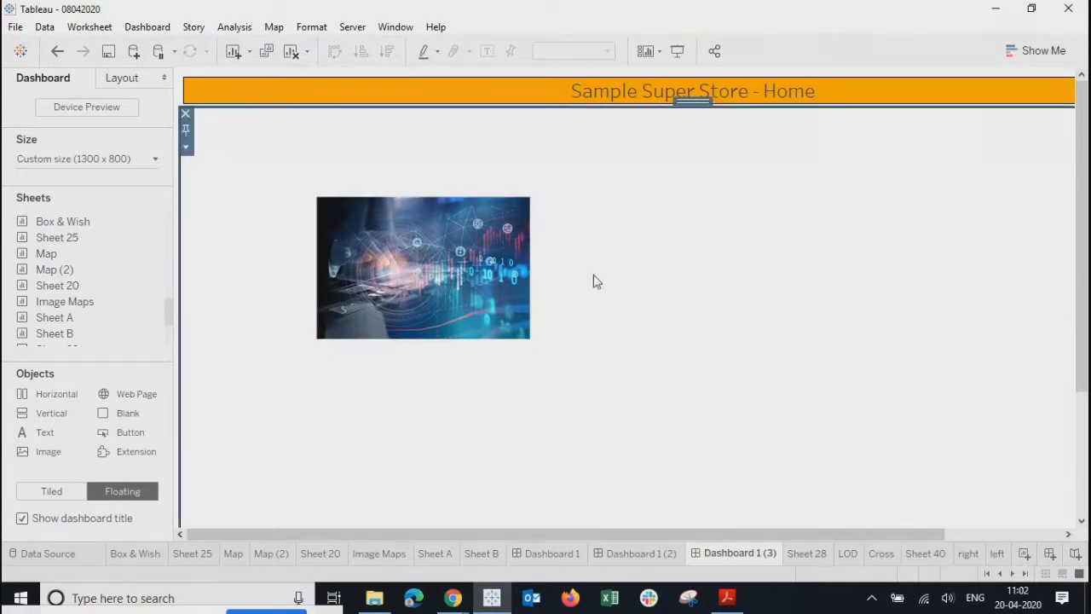
click(406, 198)
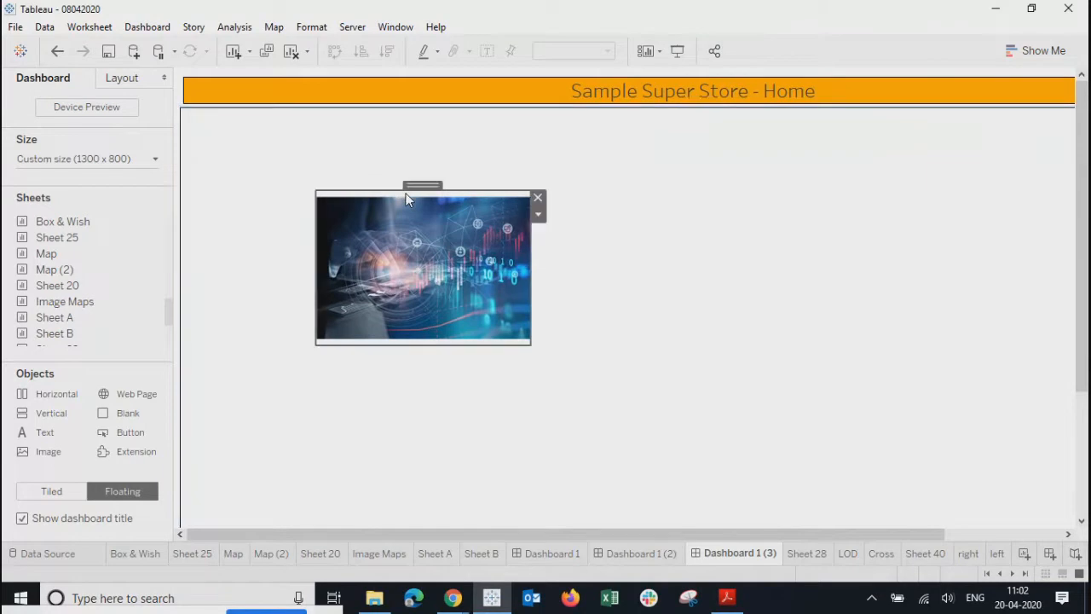
drag(421, 186, 626, 132)
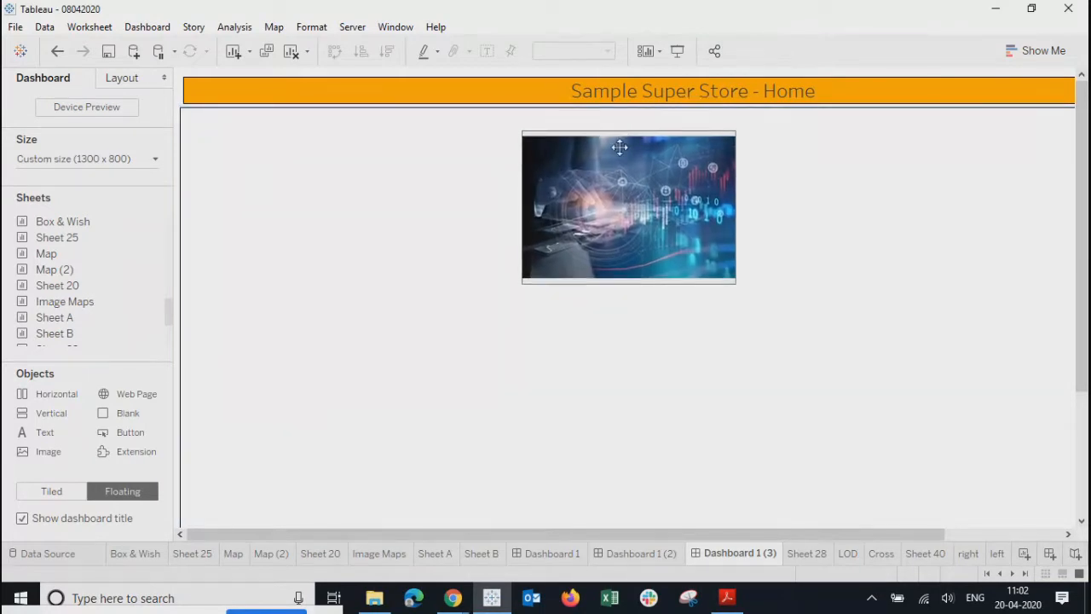
click(599, 434)
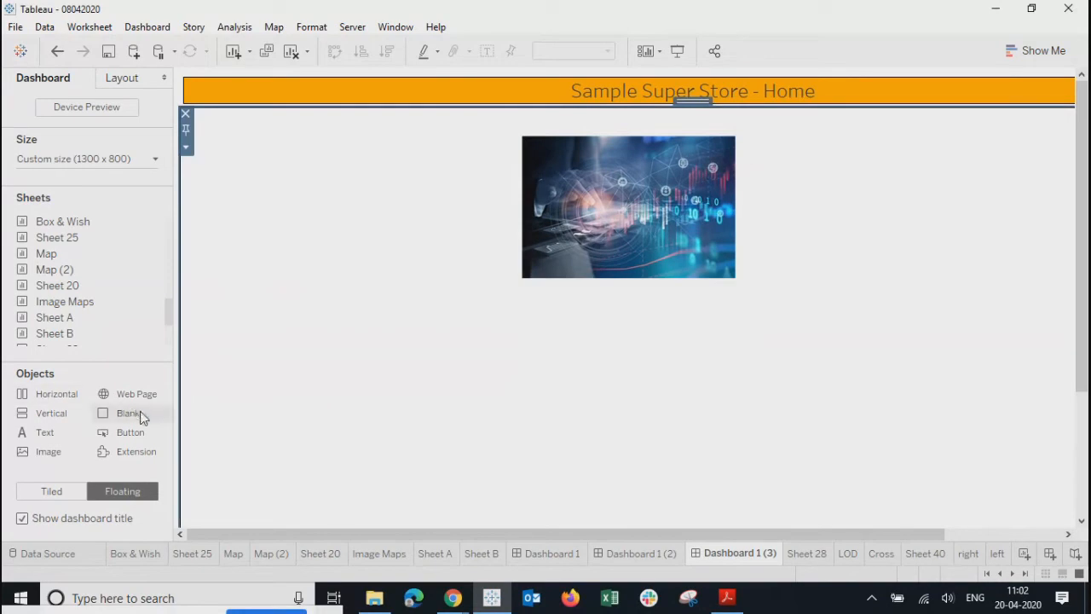
drag(42, 436, 525, 307)
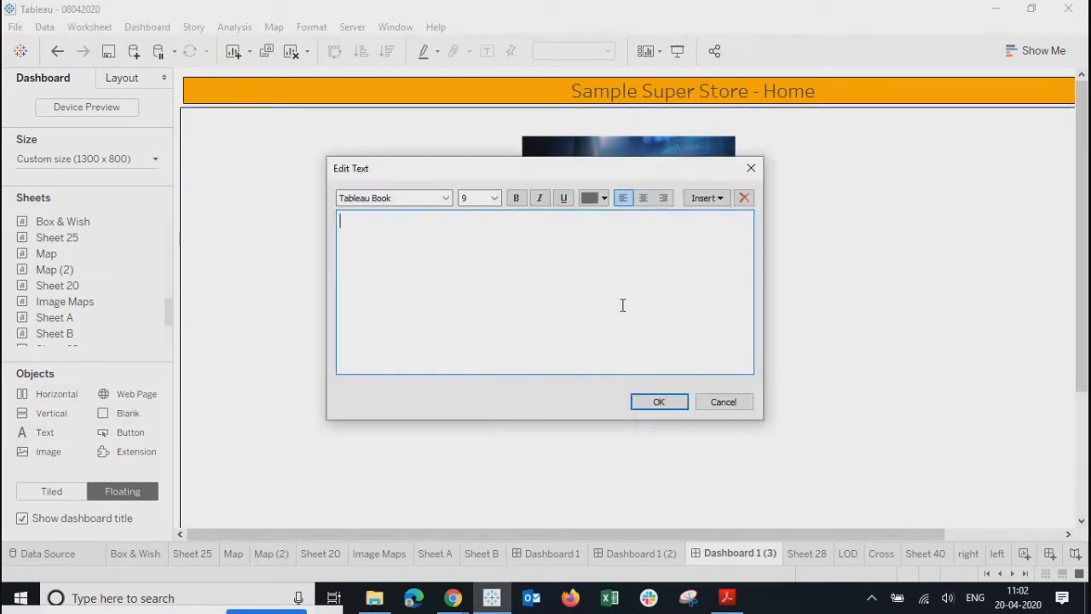
- Create a 'Google Site' caption, centred, bold, size 11
text(Google S)
key(ctrl+a)
click(643, 199)
click(516, 198)
click(494, 198)
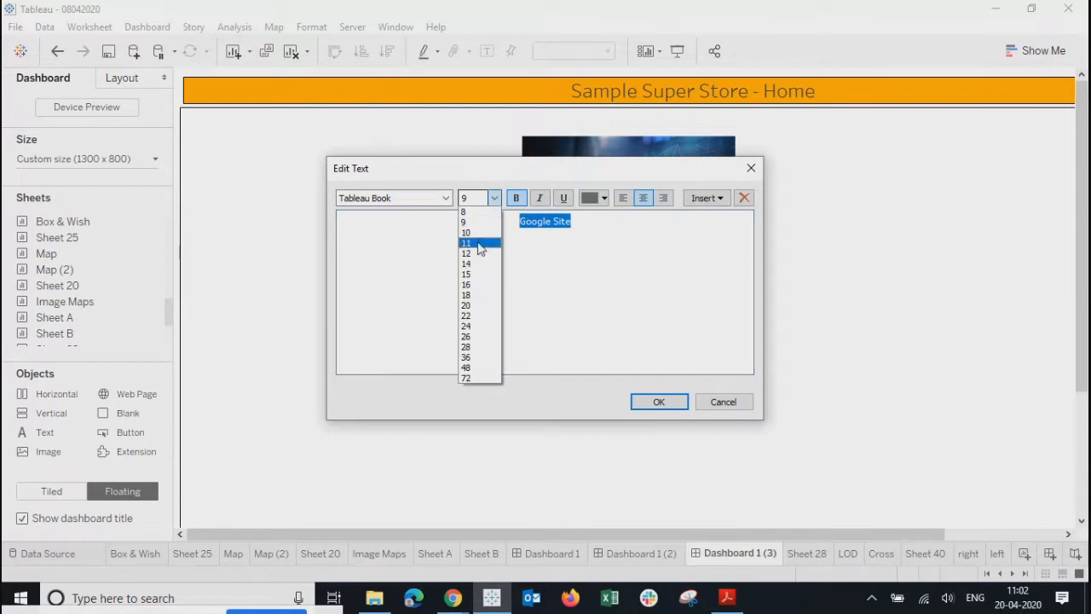
click(478, 246)
click(656, 401)
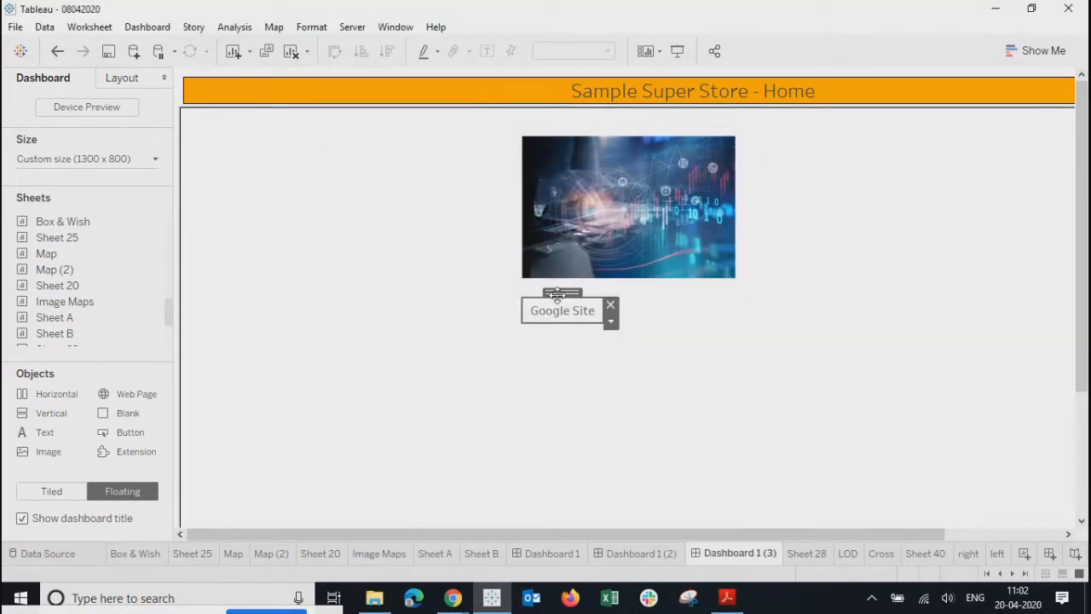
- Position the caption centred under the photo and add a new blank worksheet
drag(556, 294, 628, 274)
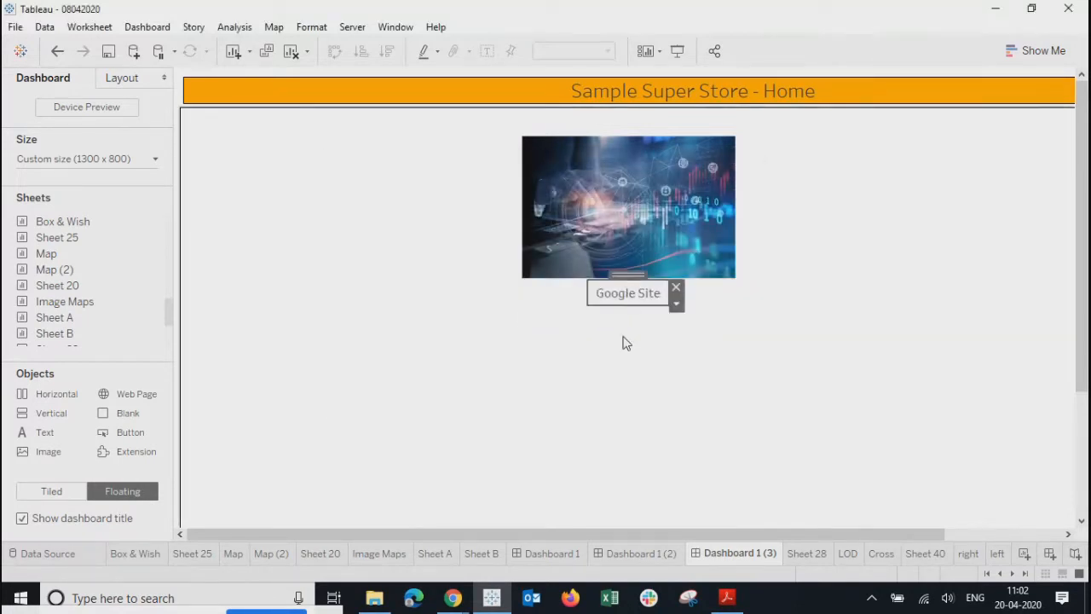
click(622, 342)
scroll(731, 438, down, 3)
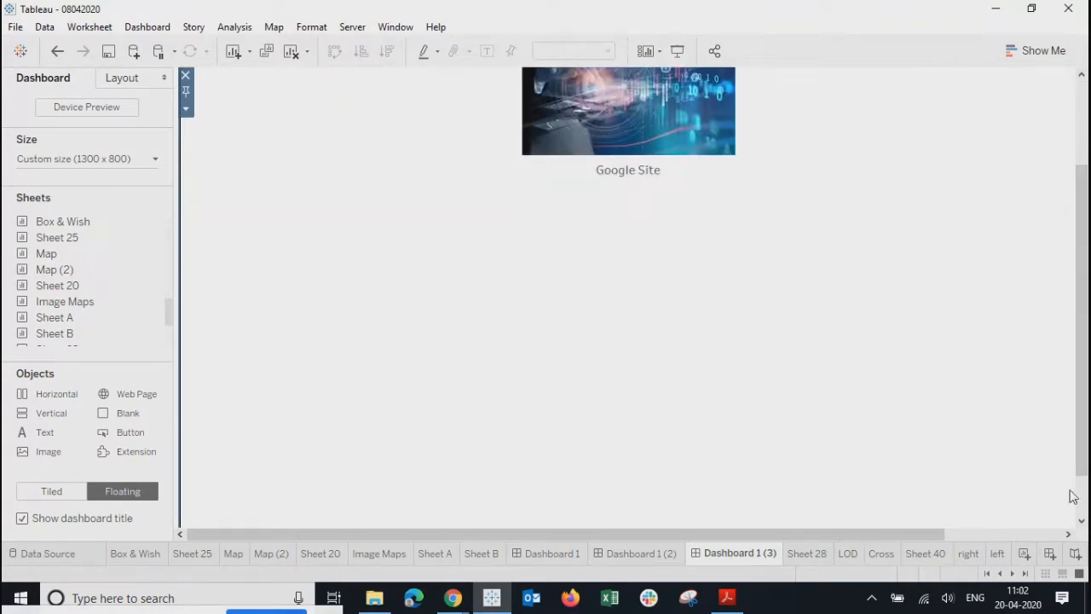
click(1023, 556)
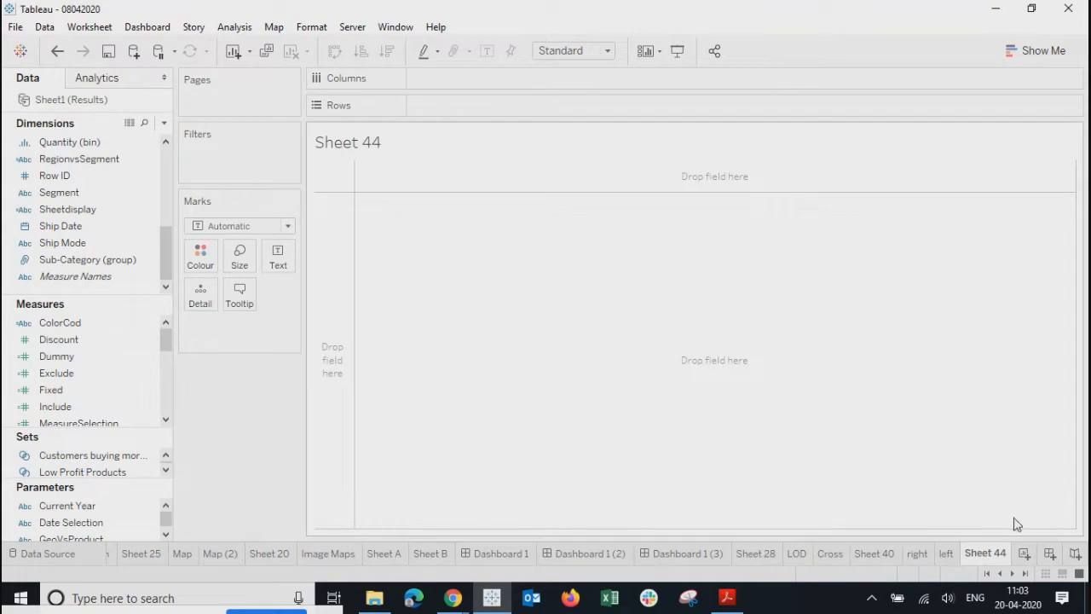
- Rename the Sheet 44 tab to Dash1
double_click(985, 552)
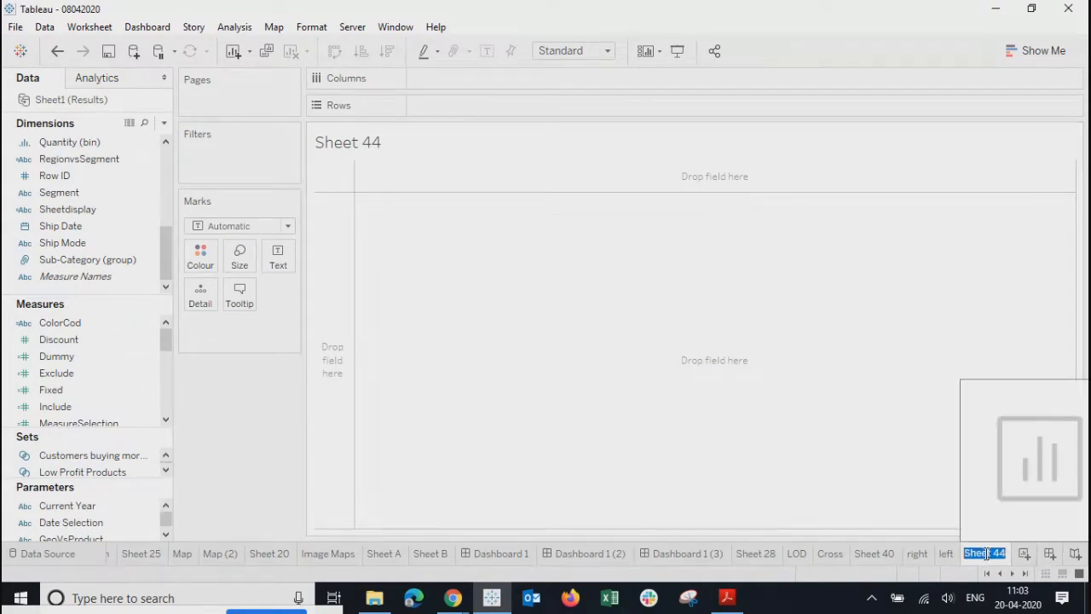
text(Dsh)
key(BackSpace)
key(BackSpace)
key(BackSpace)
key(BackSpace)
click(713, 290)
- Make Dash1 a Shape mark with Dummy on Shape aggregated as Count (Distinct)
mouse_move(56, 356)
mouse_down()
mouse_move(281, 266)
mouse_move(130, 311)
mouse_move(73, 356)
mouse_up()
click(264, 226)
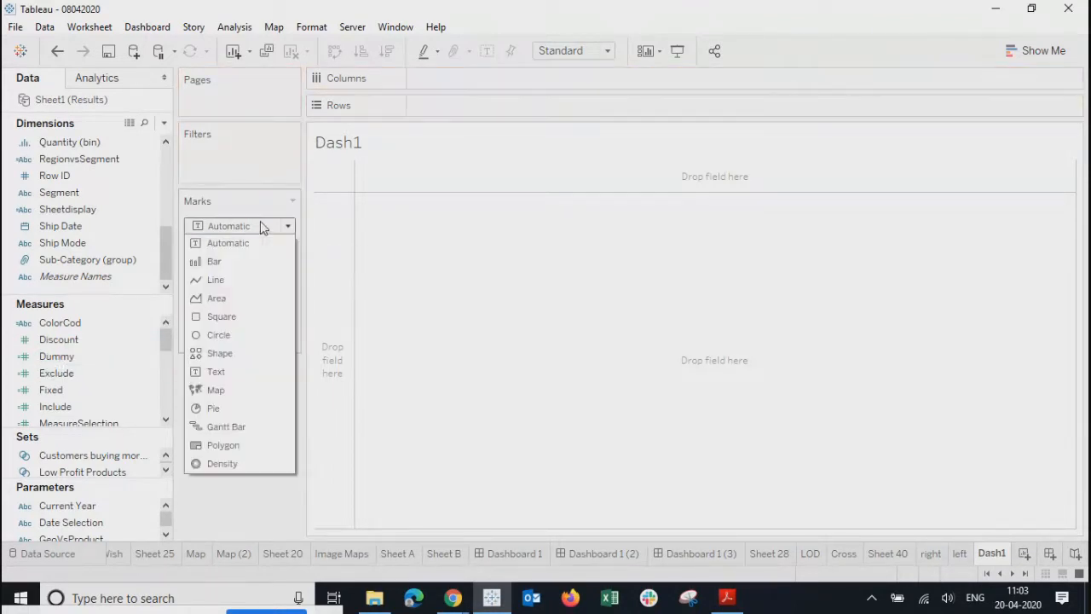
click(213, 354)
drag(56, 357, 272, 292)
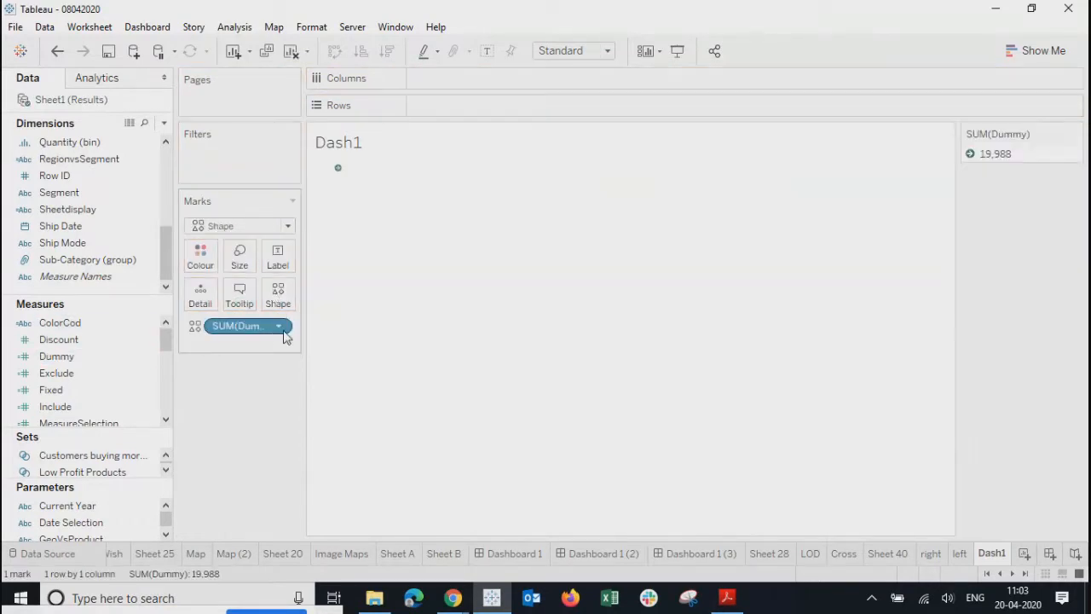
click(284, 329)
mouse_move(332, 451)
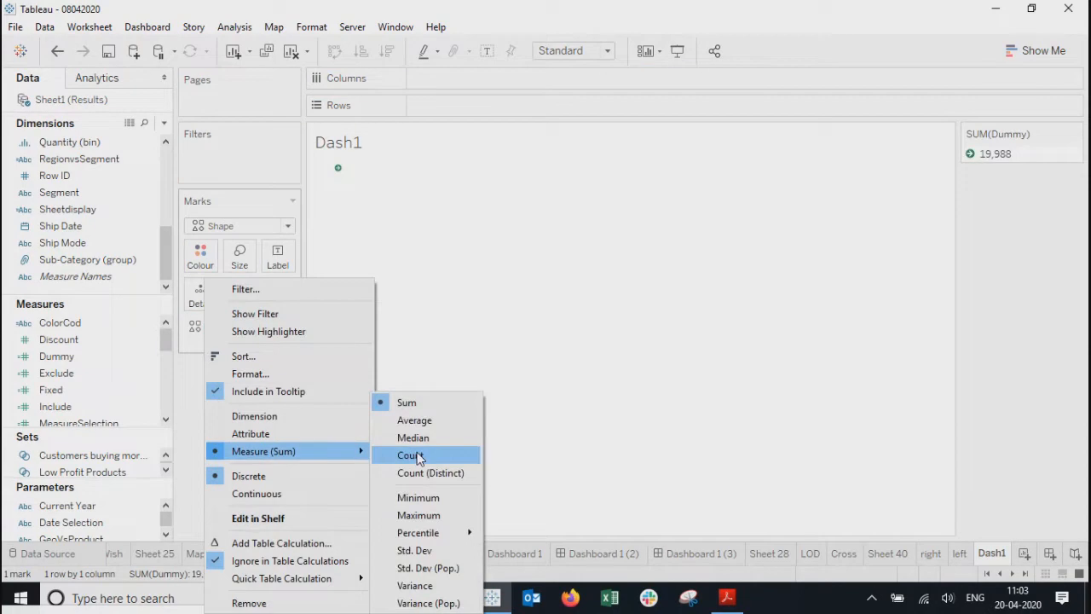
click(411, 470)
mouse_move(338, 173)
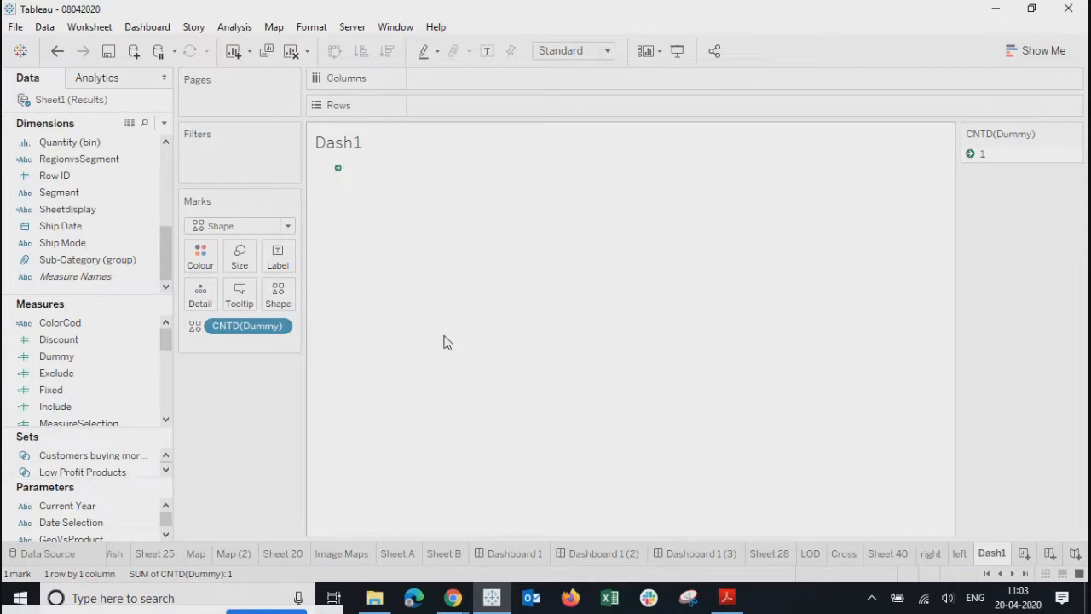
key(alt+Tab)
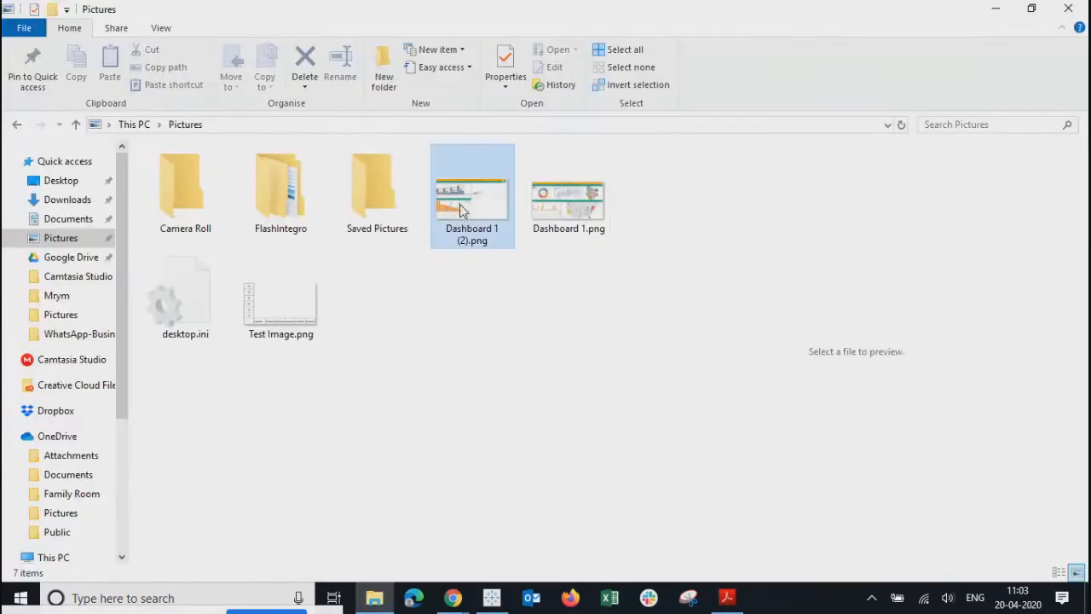
- Copy Dashboard 1 (2).png and Dashboard 1.png, then open My Tableau Repository\Shapes\MyImages
click(461, 211)
key(shift+Right)
key(ctrl+c)
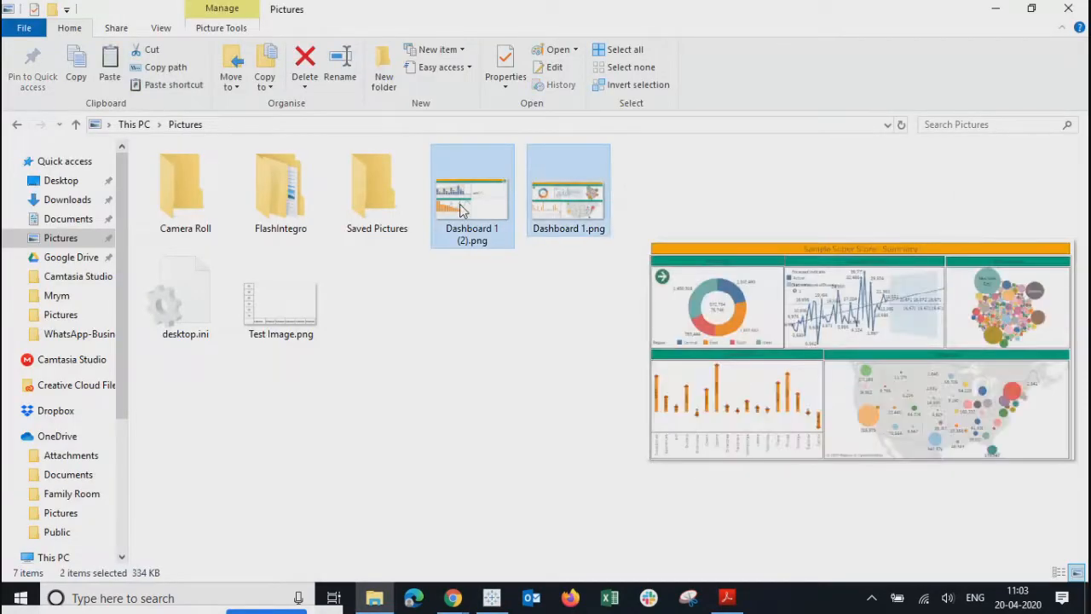
click(66, 219)
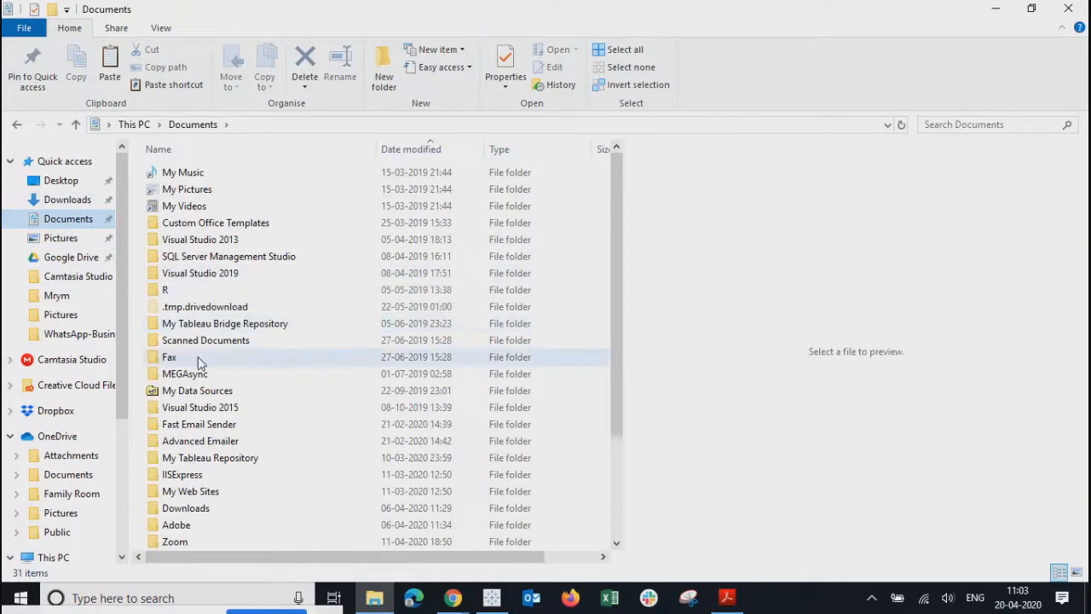
double_click(186, 457)
double_click(175, 291)
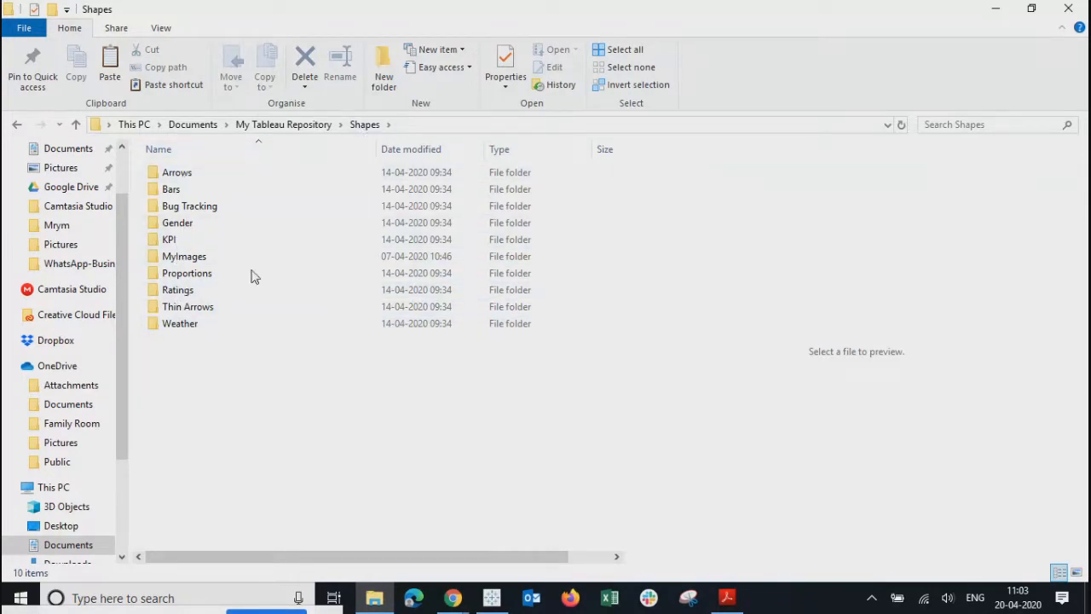
click(181, 259)
double_click(181, 259)
- Paste the two dashboard images into MyImages, check them, and minimize Explorer
right_click(465, 225)
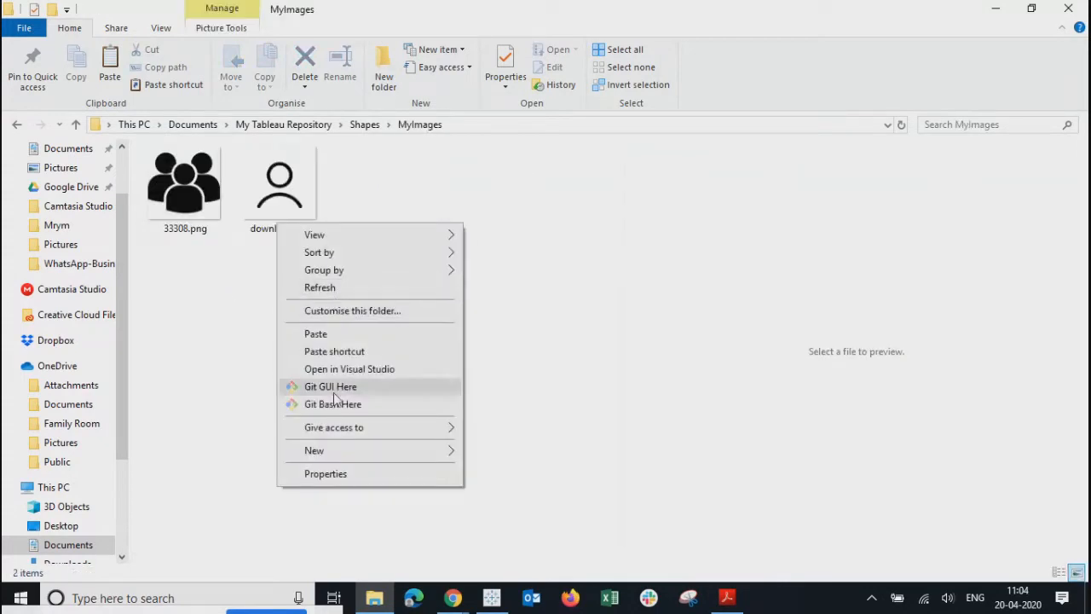
click(316, 333)
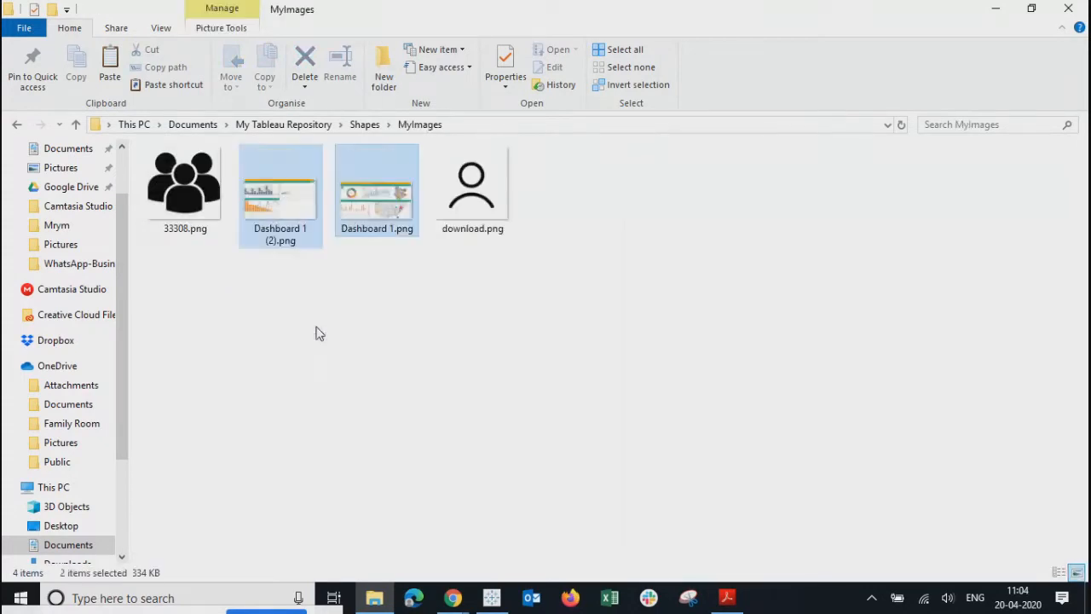
click(284, 198)
click(358, 211)
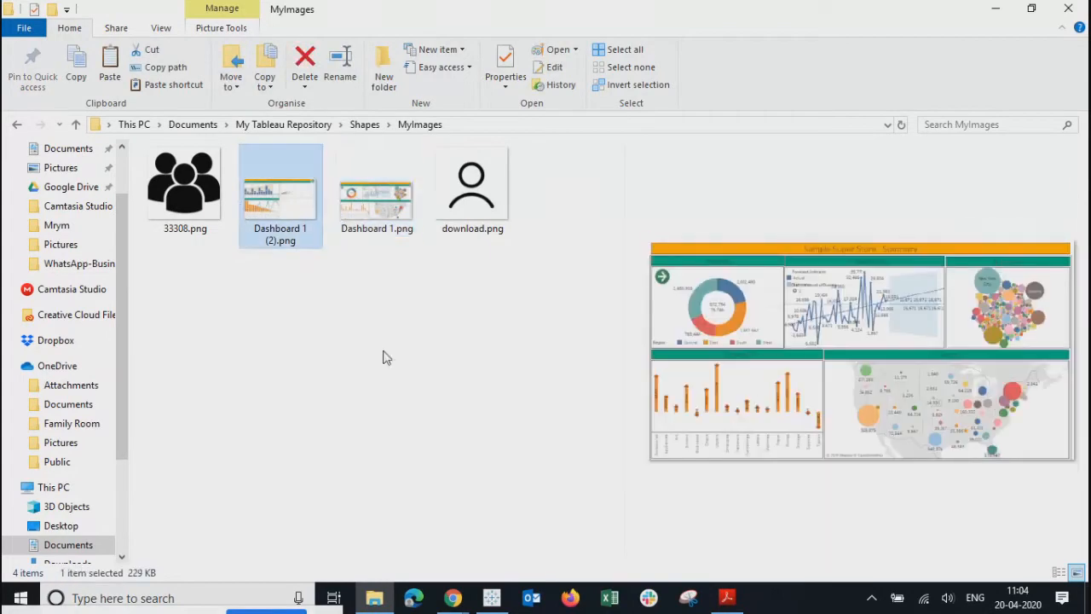
click(388, 358)
drag(526, 312, 130, 205)
click(230, 371)
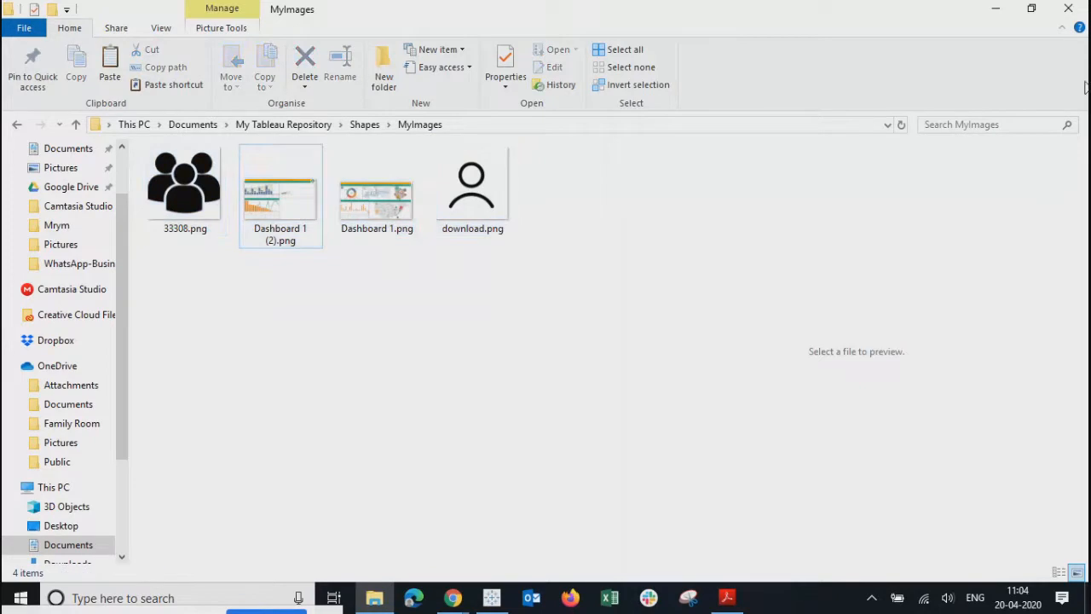
click(995, 9)
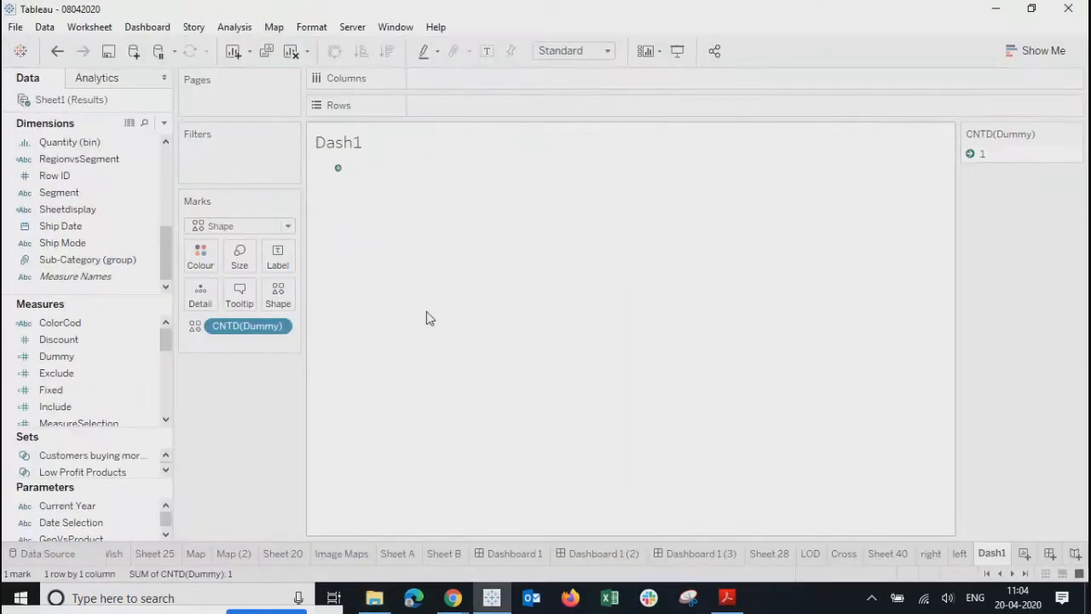
- Reload shapes and assign the dashboard screenshot from the MyImages palette to the mark
click(280, 292)
click(706, 423)
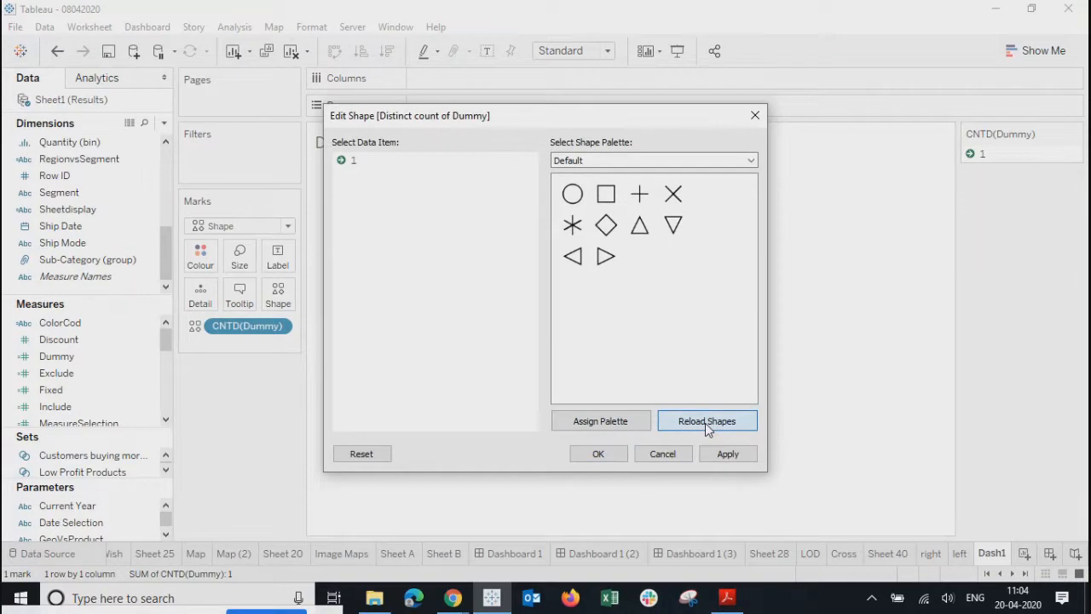
click(702, 162)
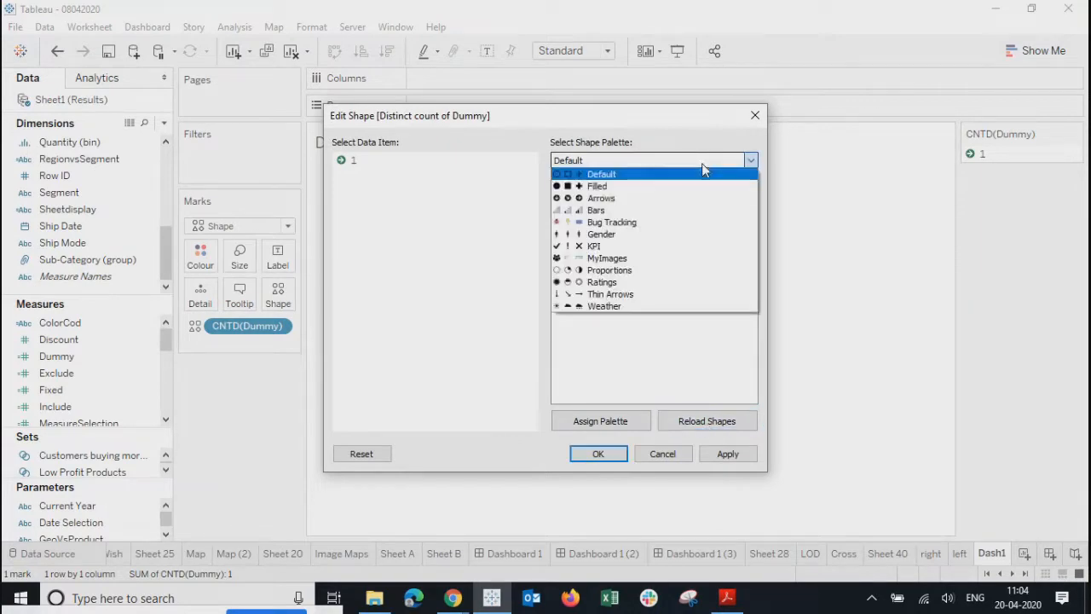
click(604, 257)
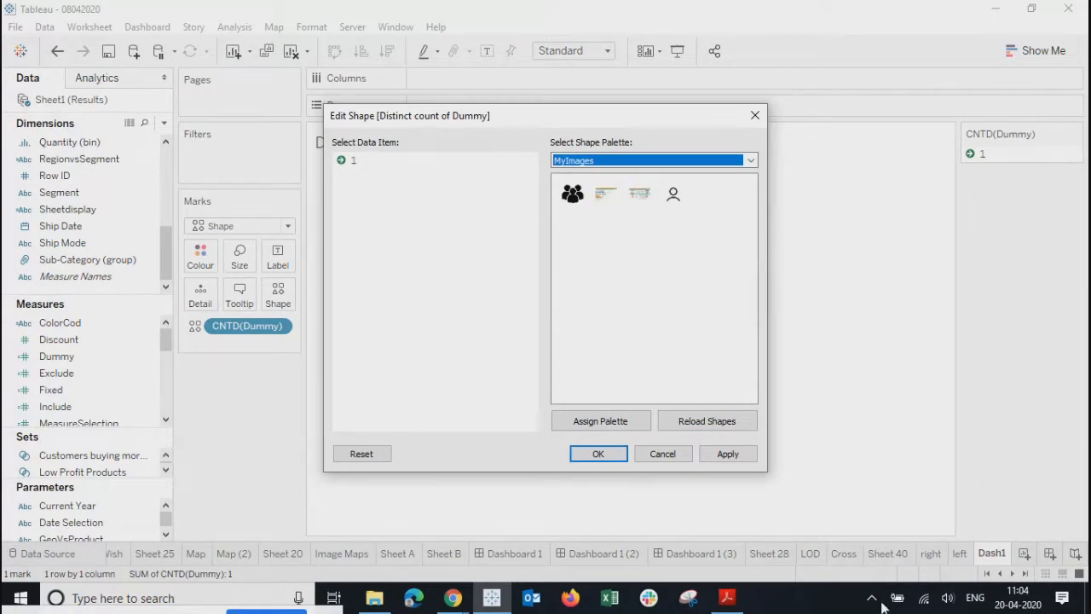
click(640, 196)
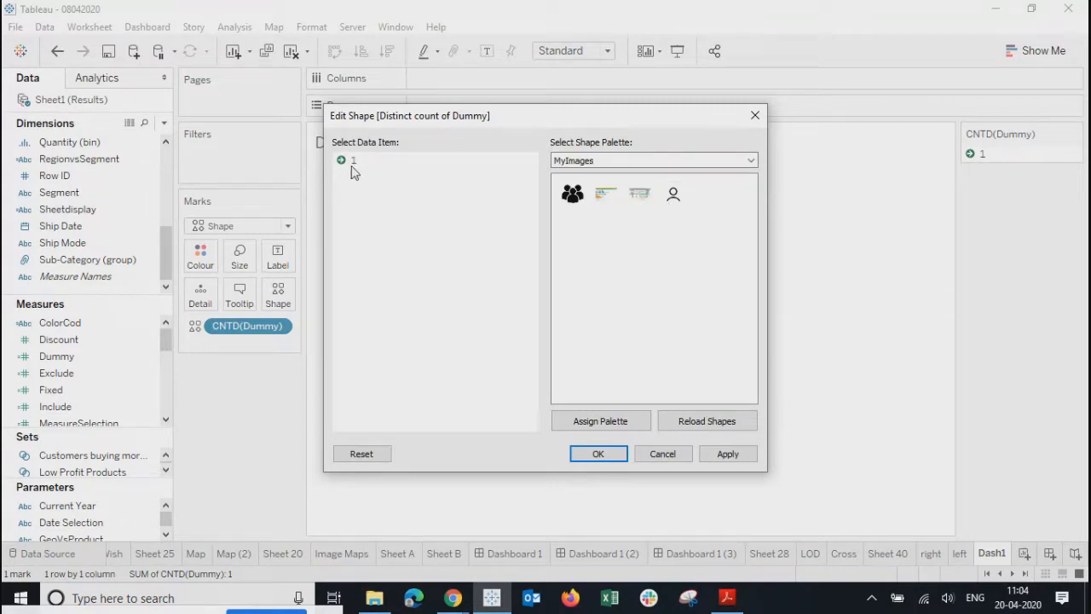
click(639, 195)
click(727, 453)
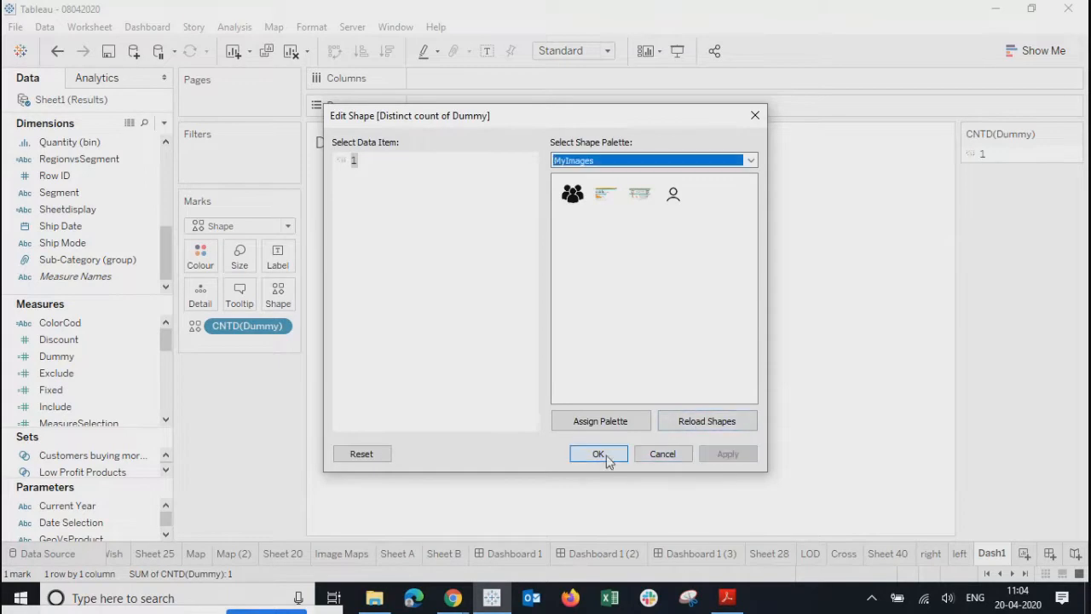
click(598, 454)
mouse_move(341, 174)
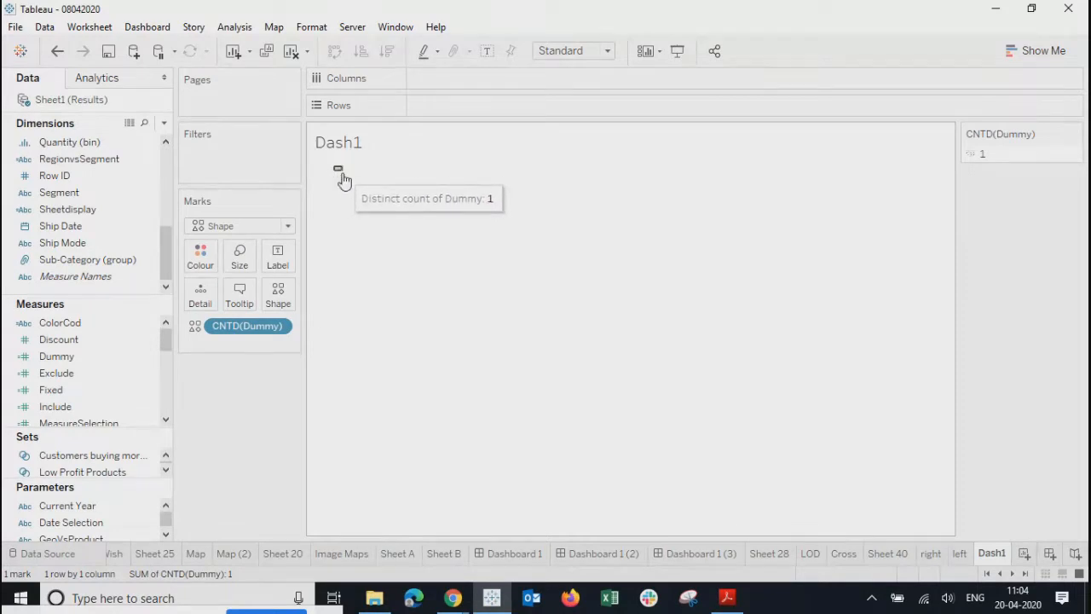
- Enlarge the view area and set the fit to Entire View
drag(341, 177, 349, 447)
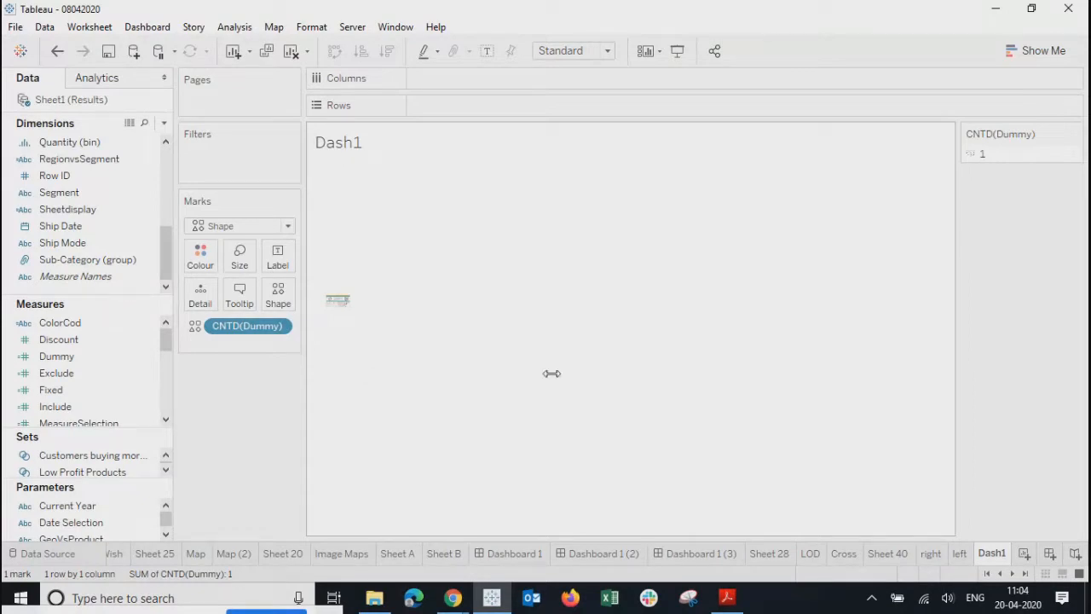
drag(714, 379, 734, 387)
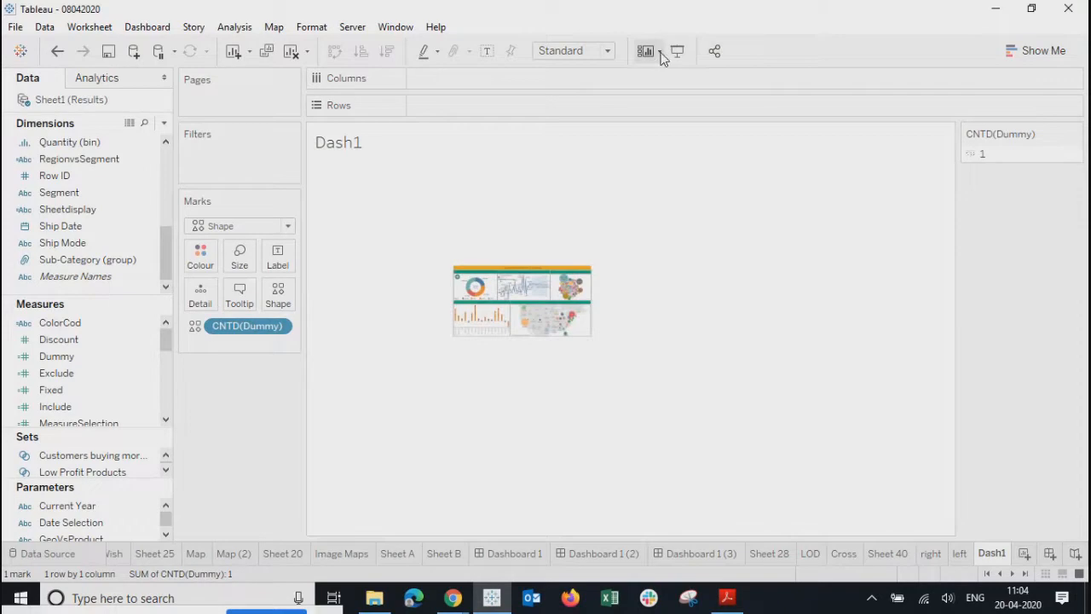
click(607, 51)
click(562, 108)
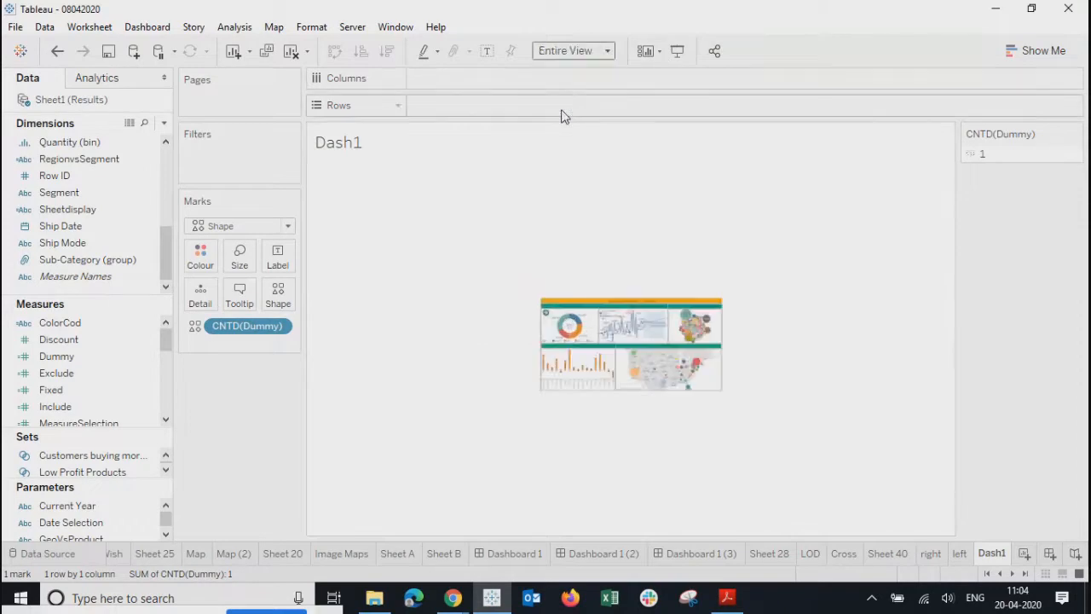
- Hide the Dash1 title and enlarge the thumbnail mark with the Size slider
right_click(369, 157)
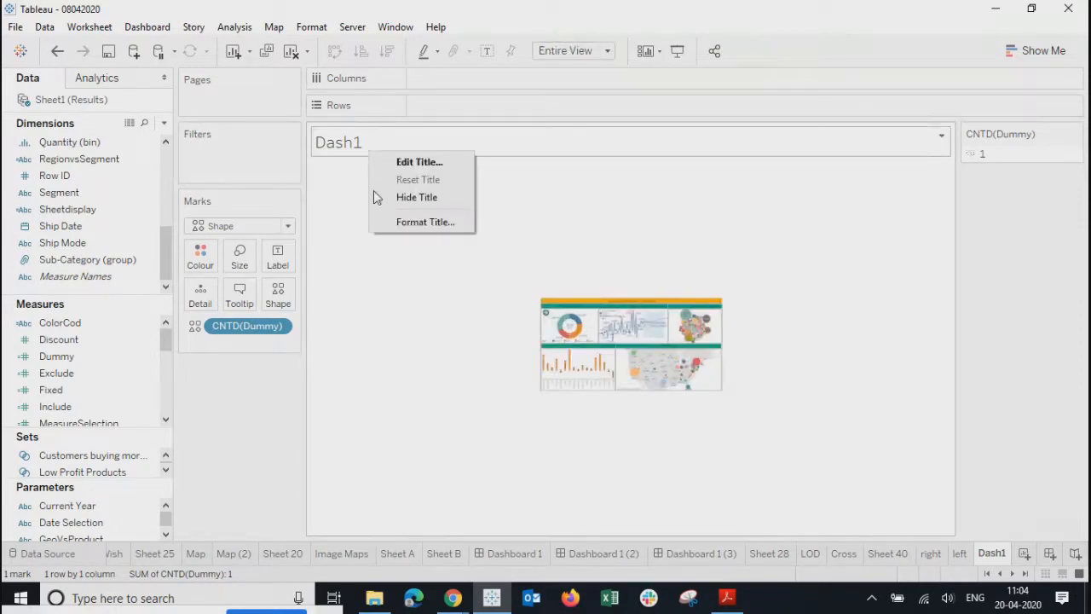
click(395, 197)
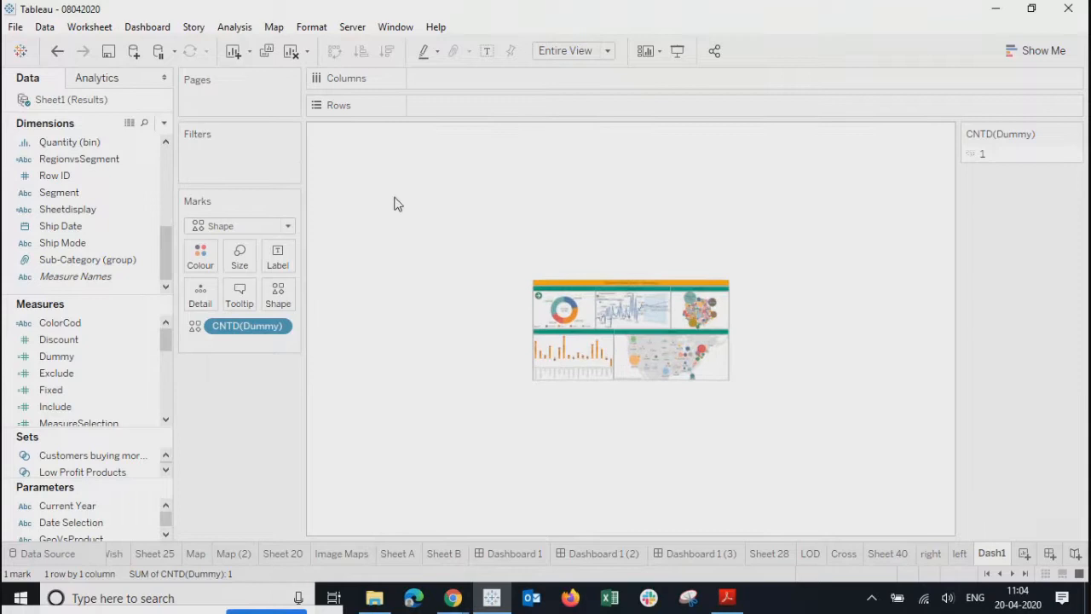
click(239, 256)
drag(271, 296, 305, 305)
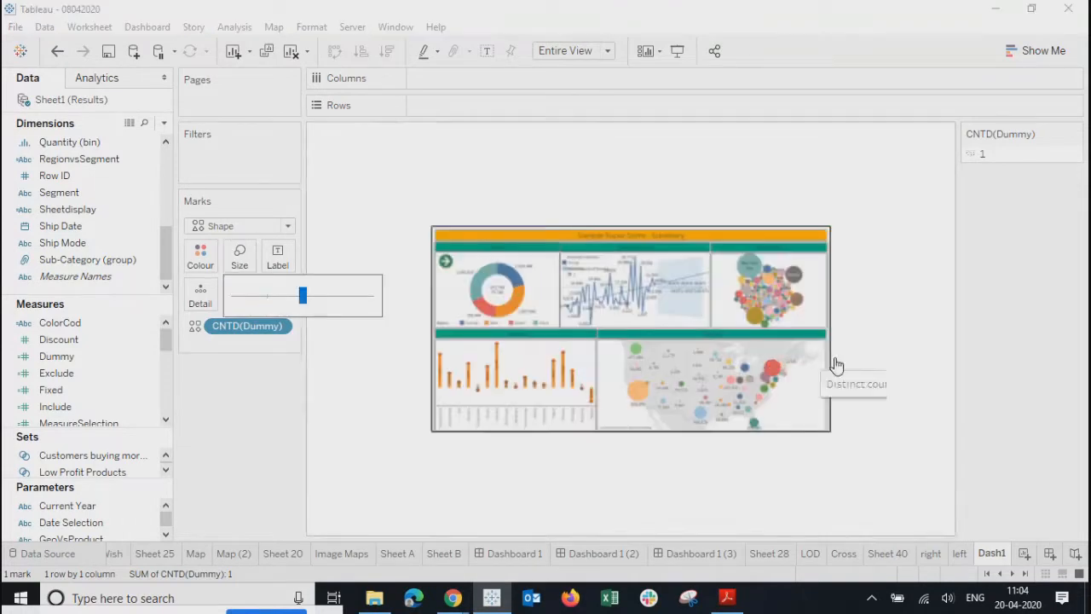
click(880, 347)
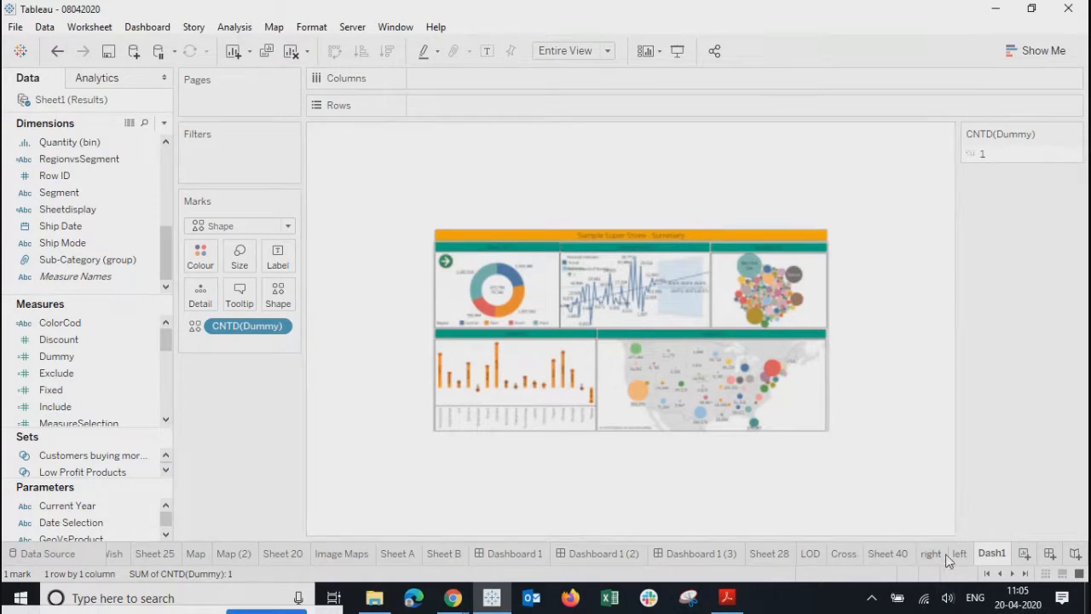
click(690, 556)
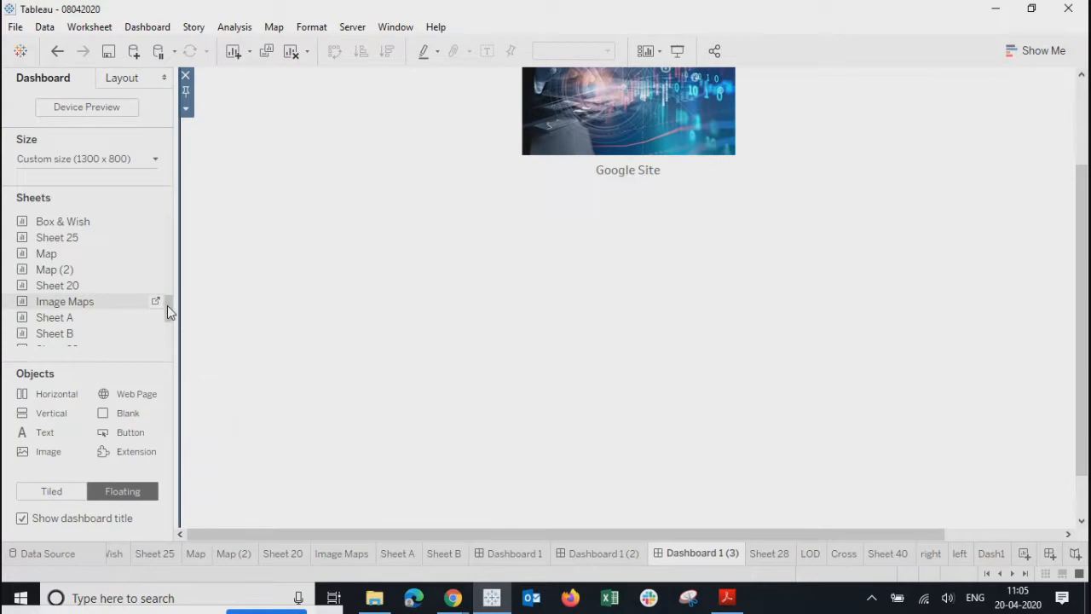
- Place the Dash1 sheet as a floating object on the Home dashboard, moved up and left
scroll(167, 306, down, 3)
mouse_move(42, 339)
drag(66, 341, 409, 300)
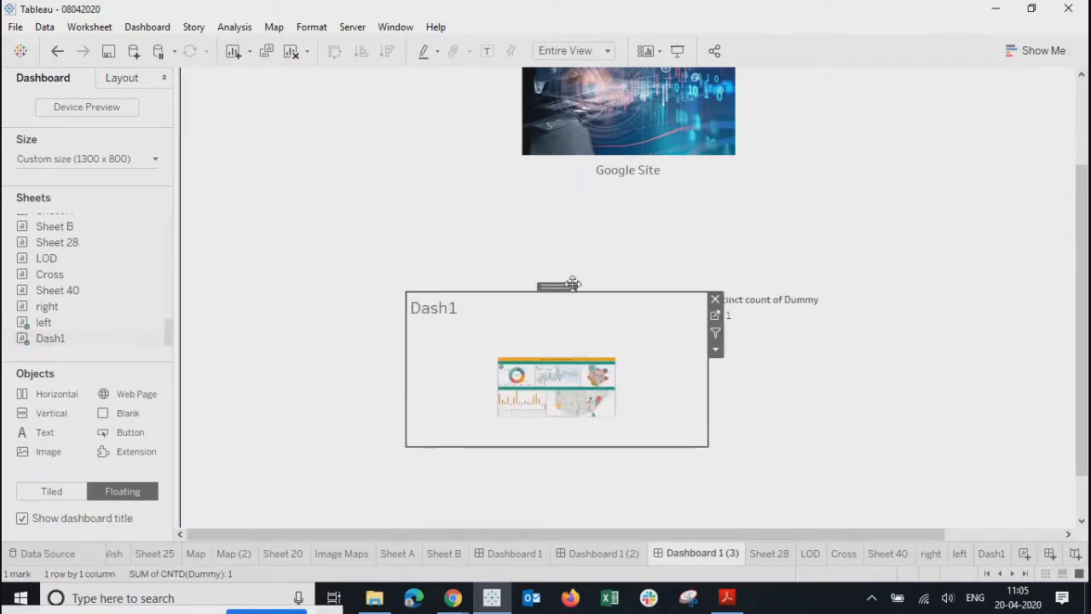
drag(555, 290, 400, 233)
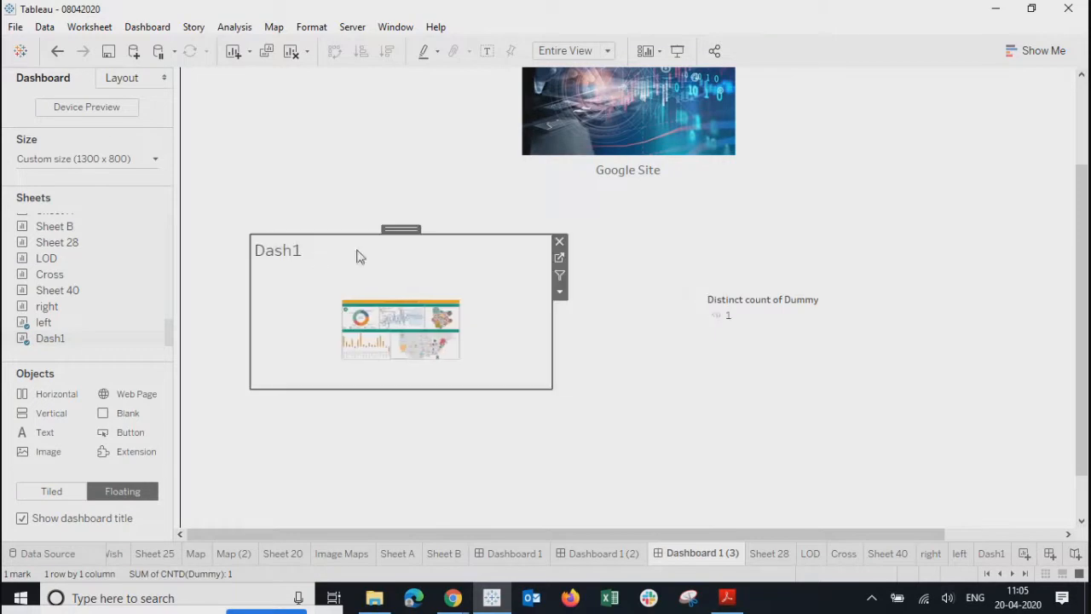
right_click(318, 263)
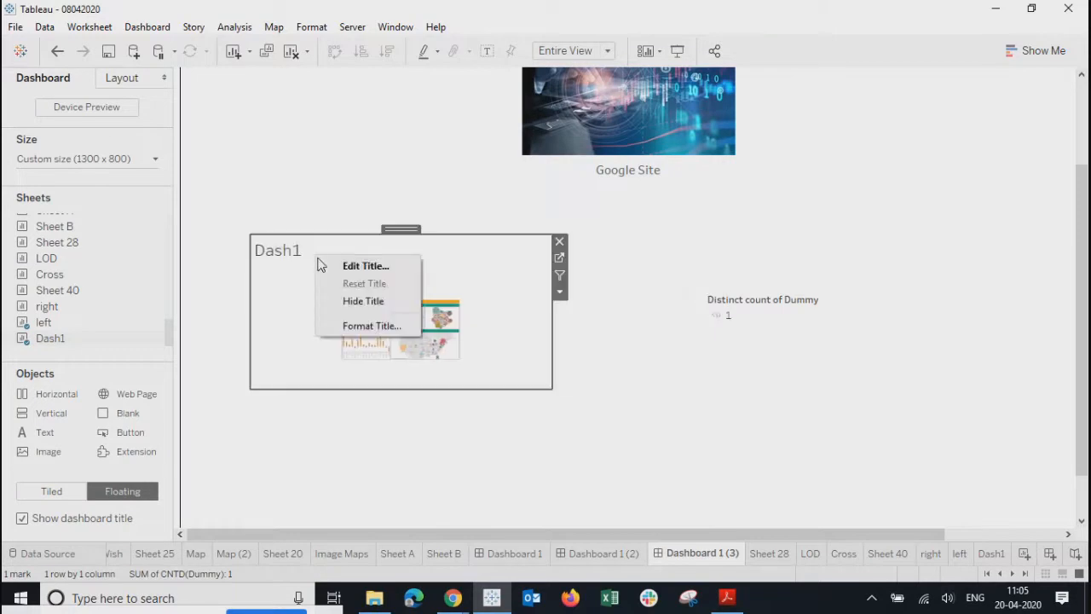
click(366, 325)
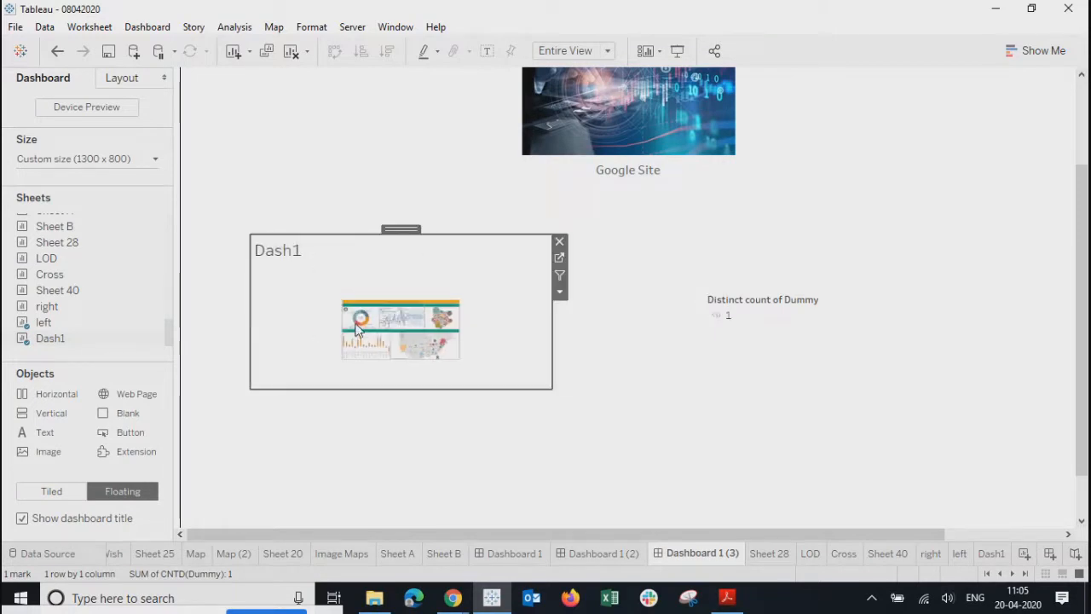
- Open the Dash1 title editor, close it unchanged, and go to Dashboard 1
click(627, 181)
click(292, 269)
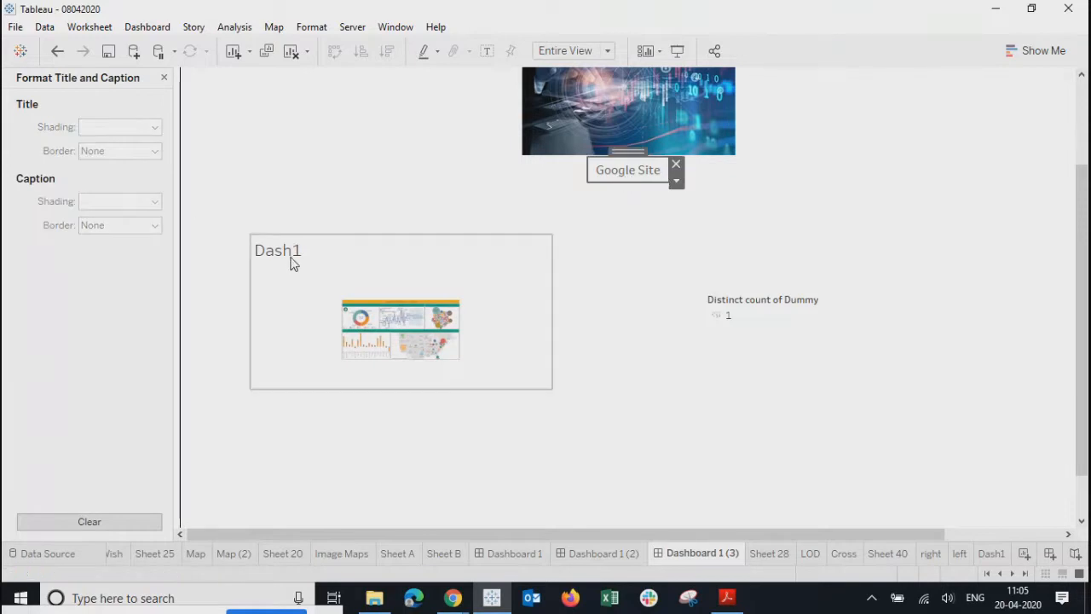
double_click(296, 254)
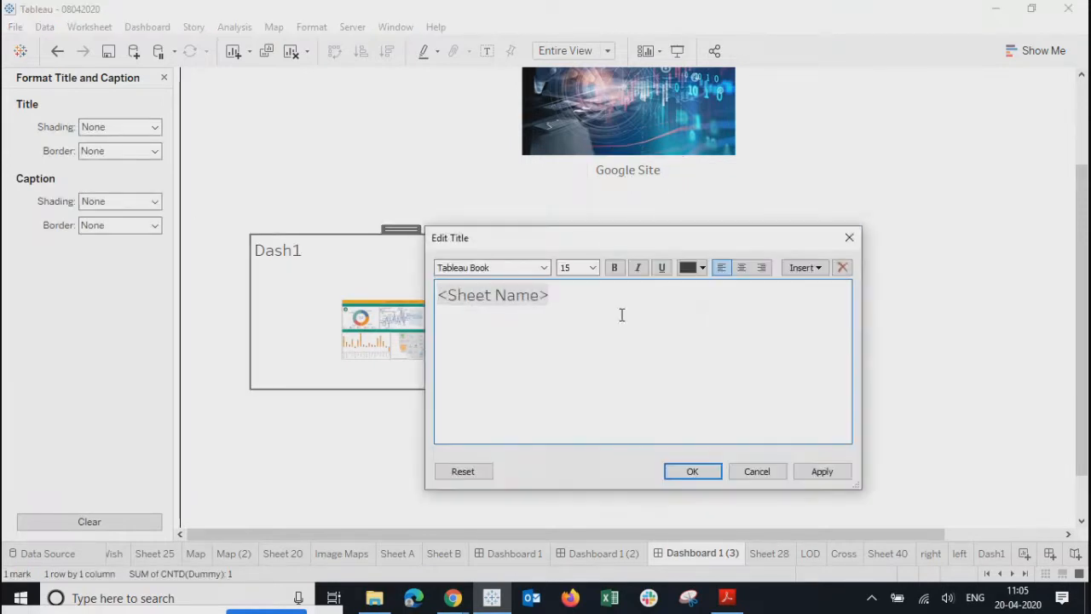
key(ctrl+a)
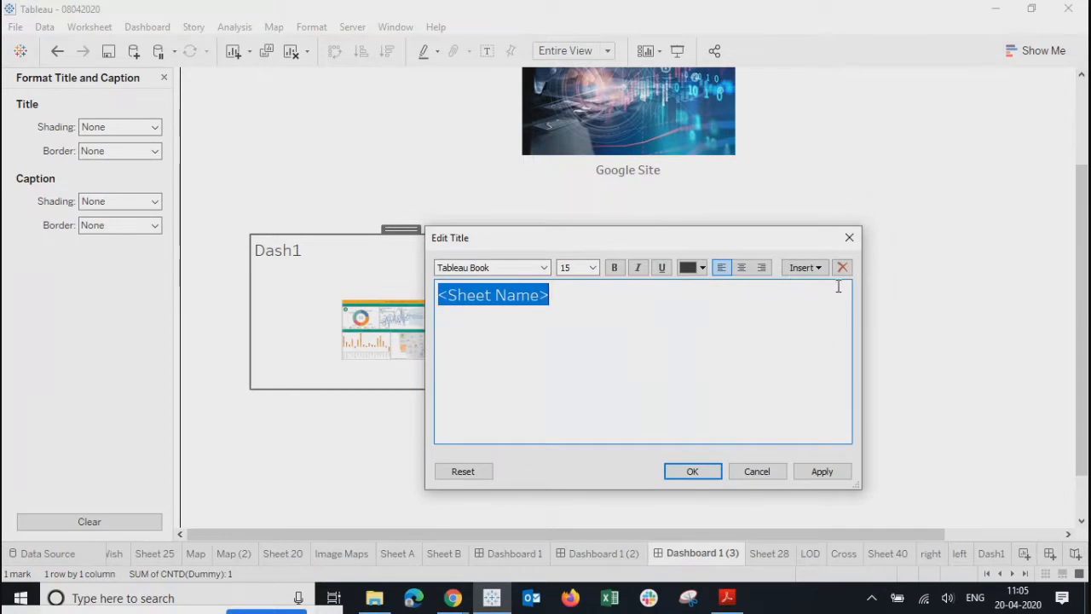
click(850, 238)
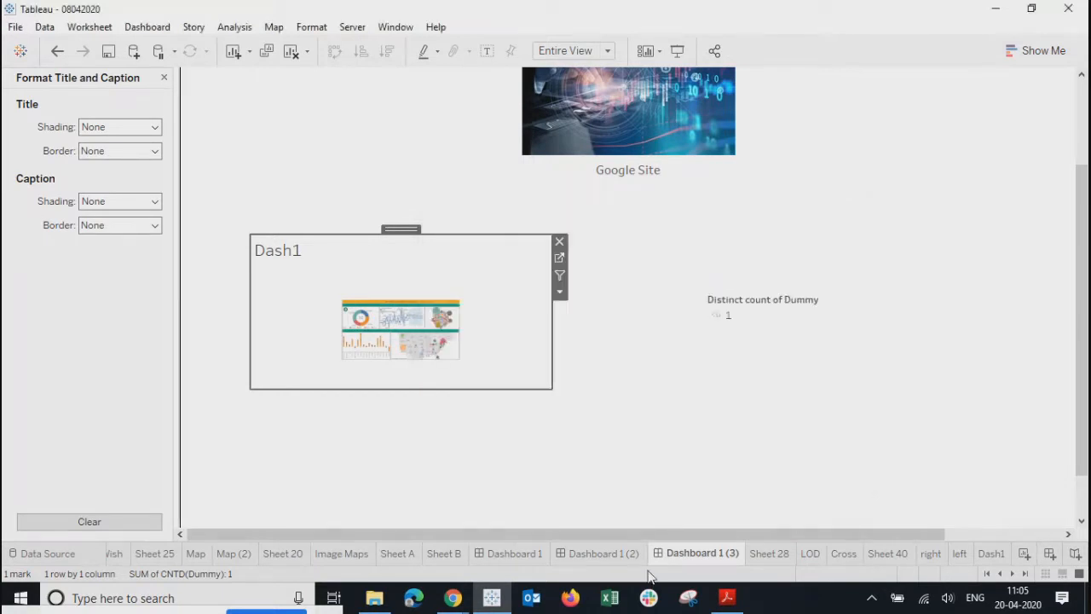
click(507, 553)
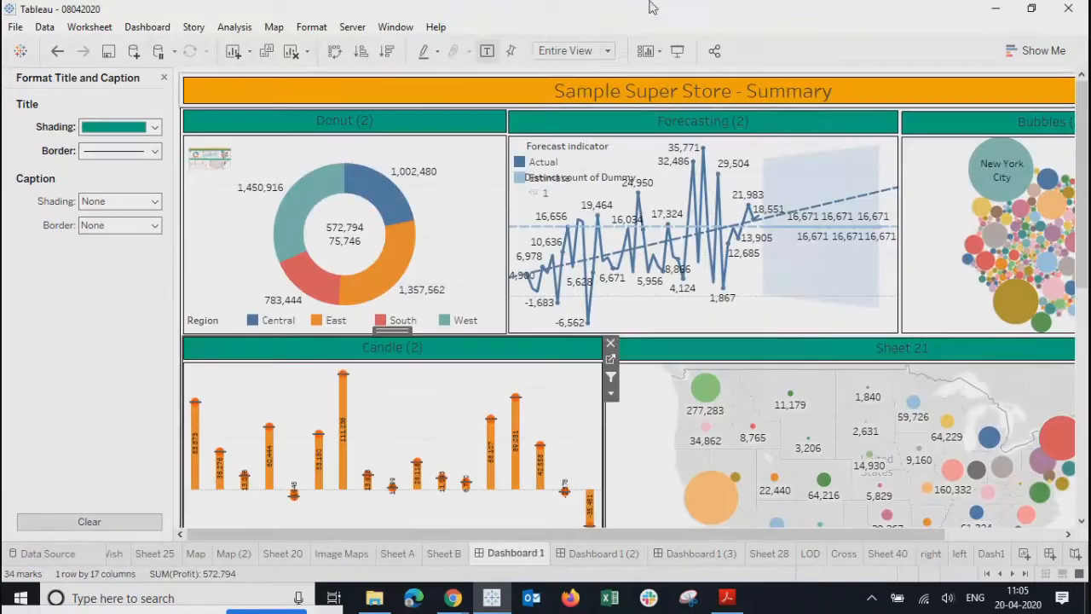
- Copy the 'Sample Super Store - Summary' title and paste it as the Dash1 title
double_click(656, 95)
drag(790, 302, 155, 249)
key(ctrl+c)
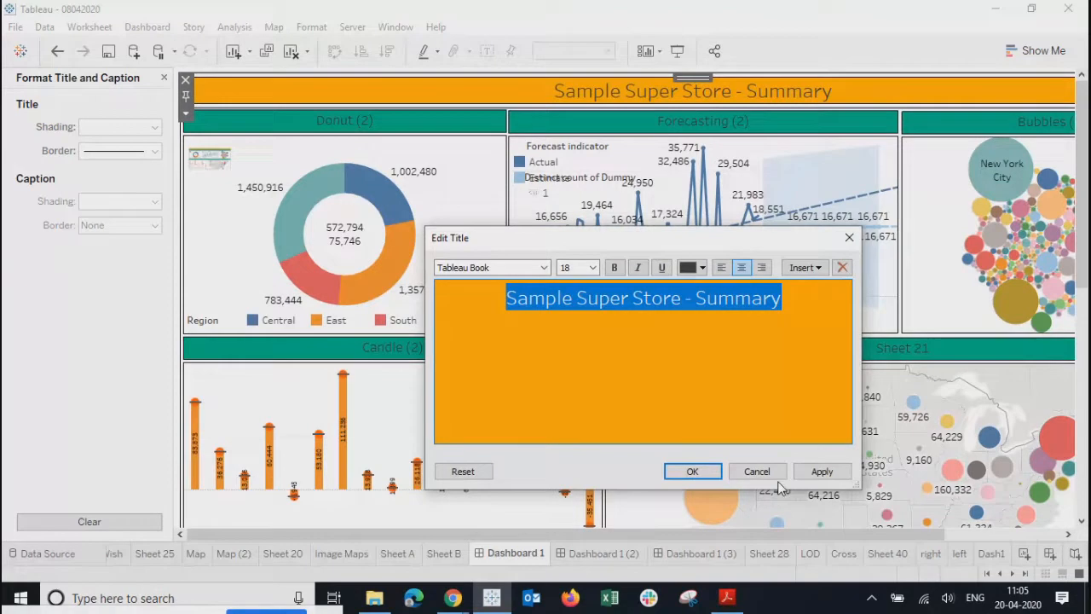
click(747, 480)
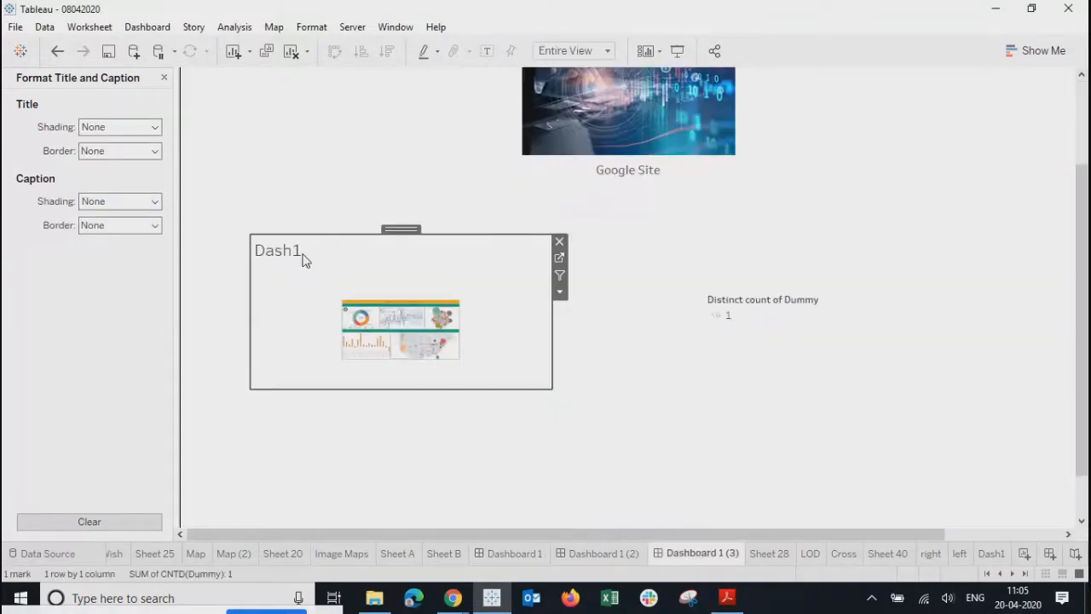
double_click(305, 260)
drag(663, 307, 205, 288)
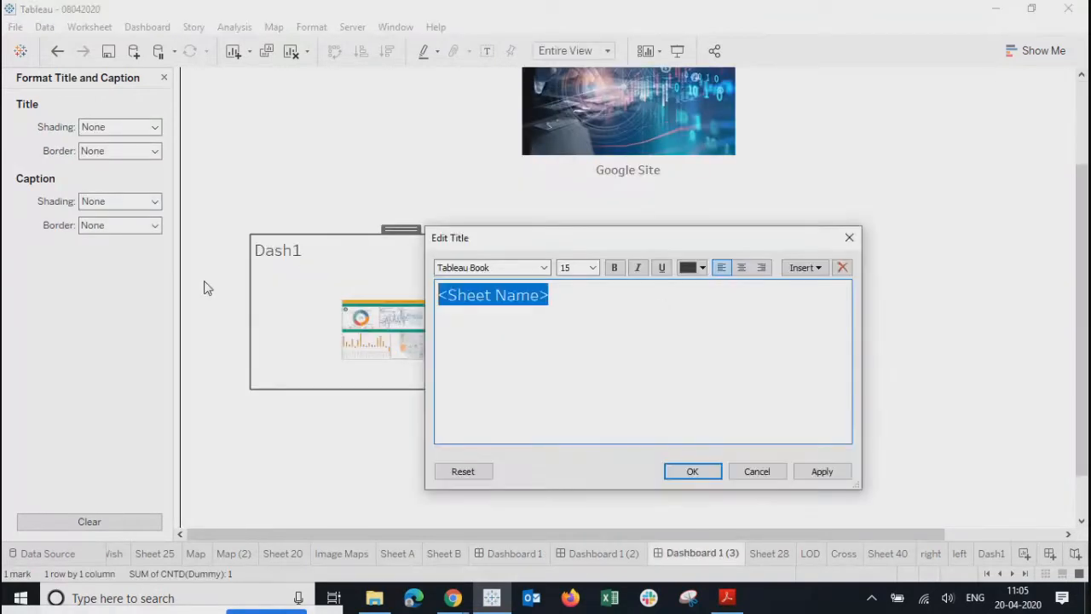
key(ctrl+v)
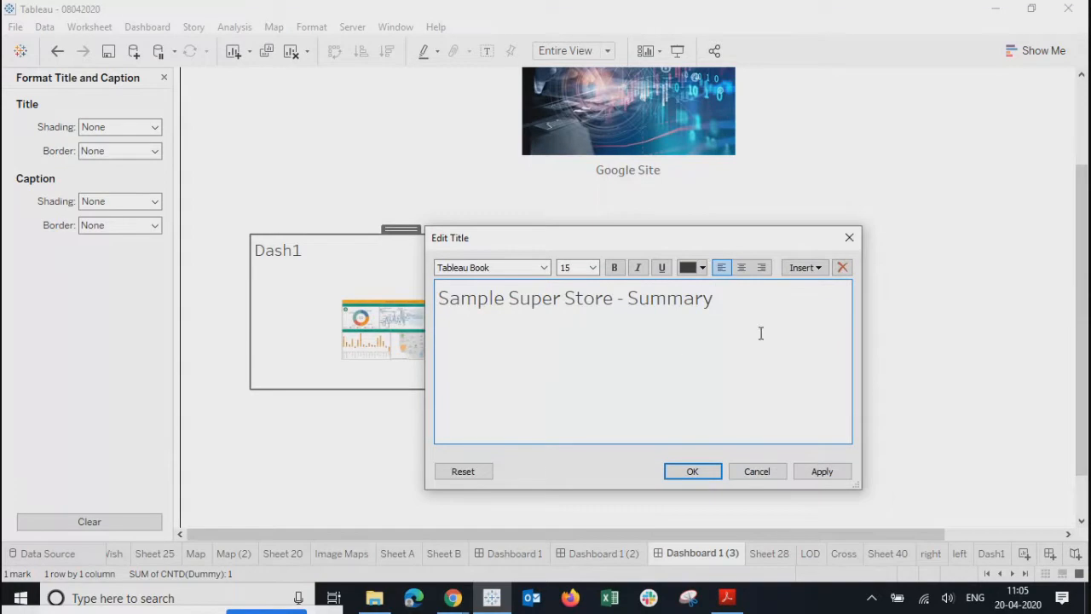
- Format the thumbnail title centred, bold, size 12
click(741, 268)
drag(823, 310, 332, 291)
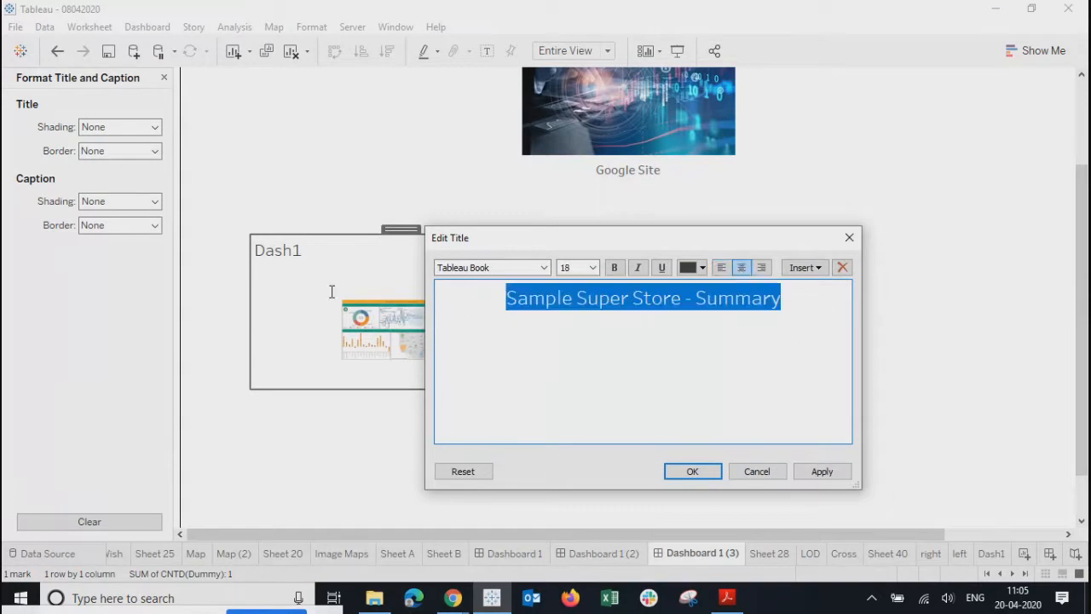
click(593, 267)
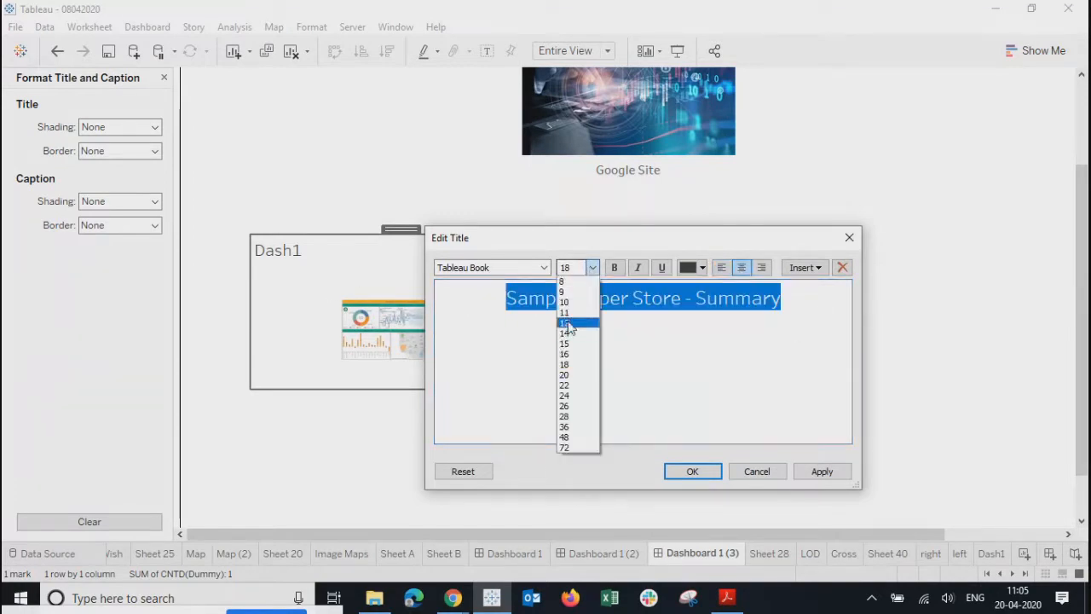
click(568, 326)
click(614, 268)
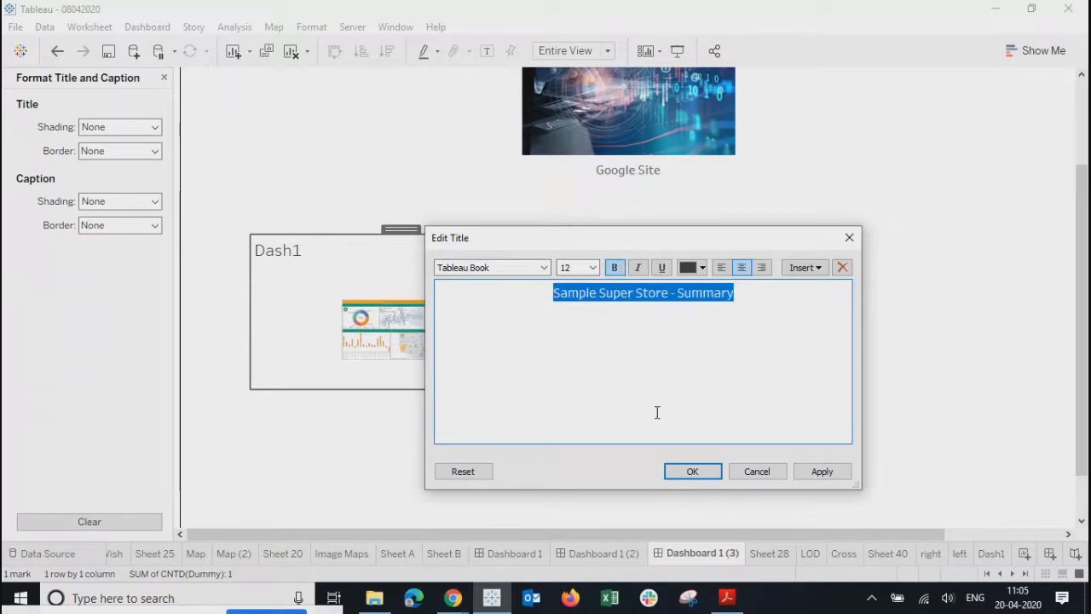
click(690, 470)
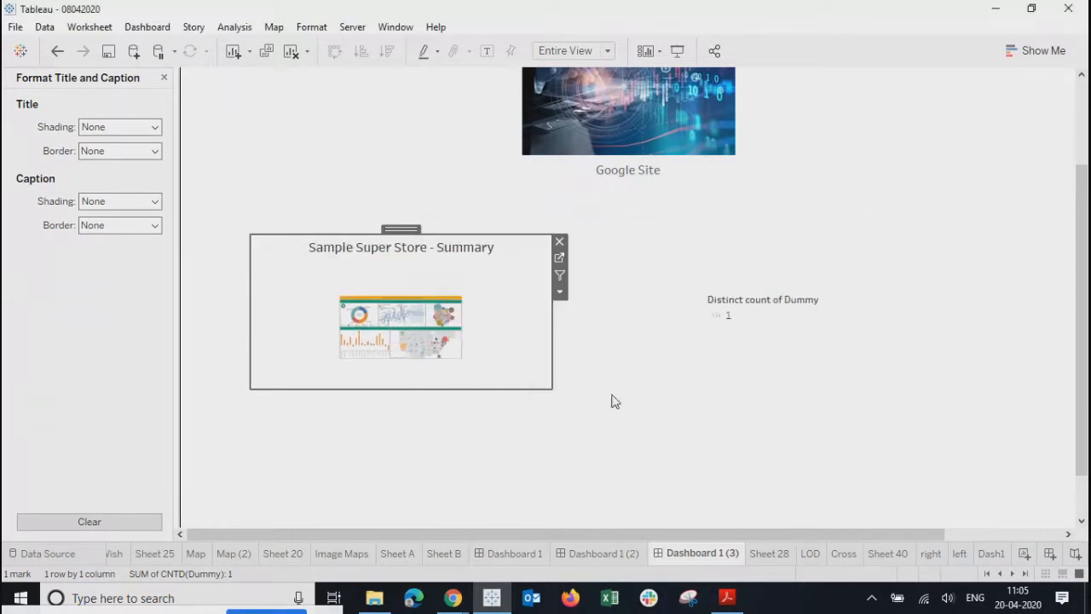
right_click(520, 251)
- Give the Summary thumbnail's title a thin line border and teal shading
click(88, 152)
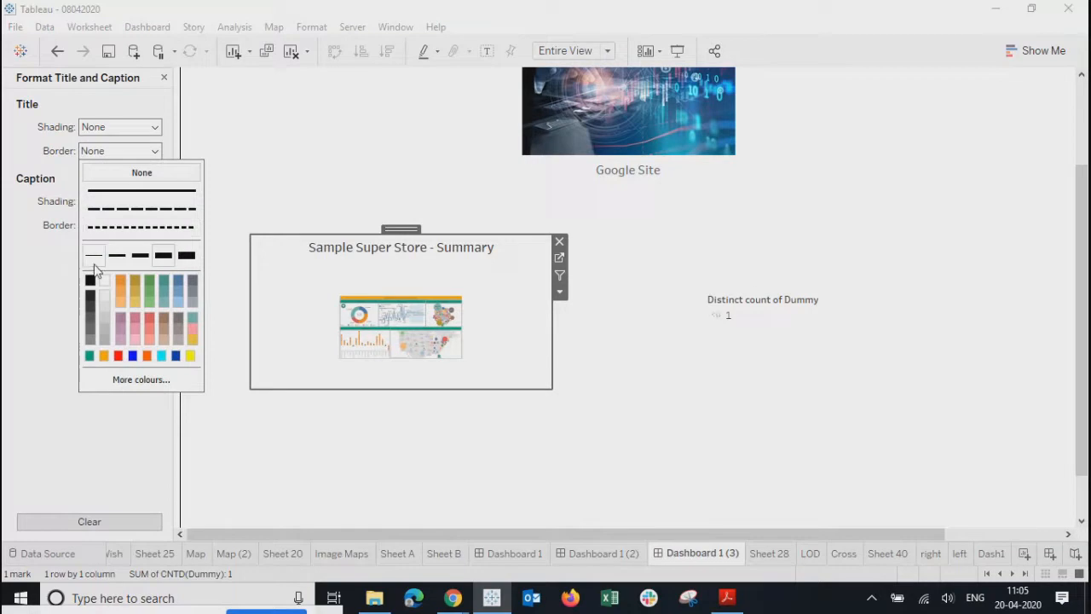
click(93, 258)
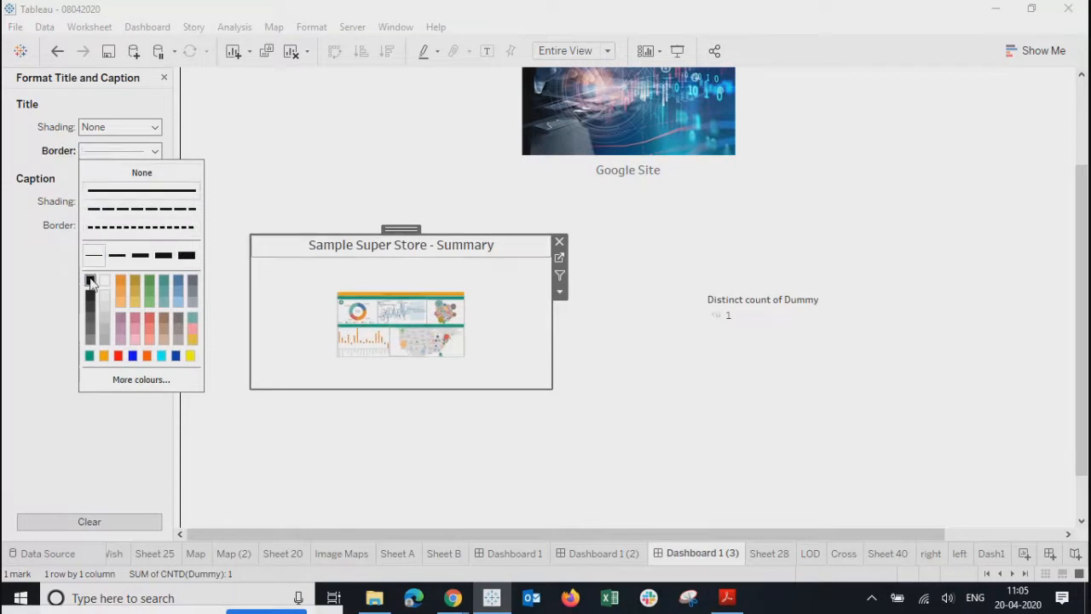
click(95, 126)
click(90, 241)
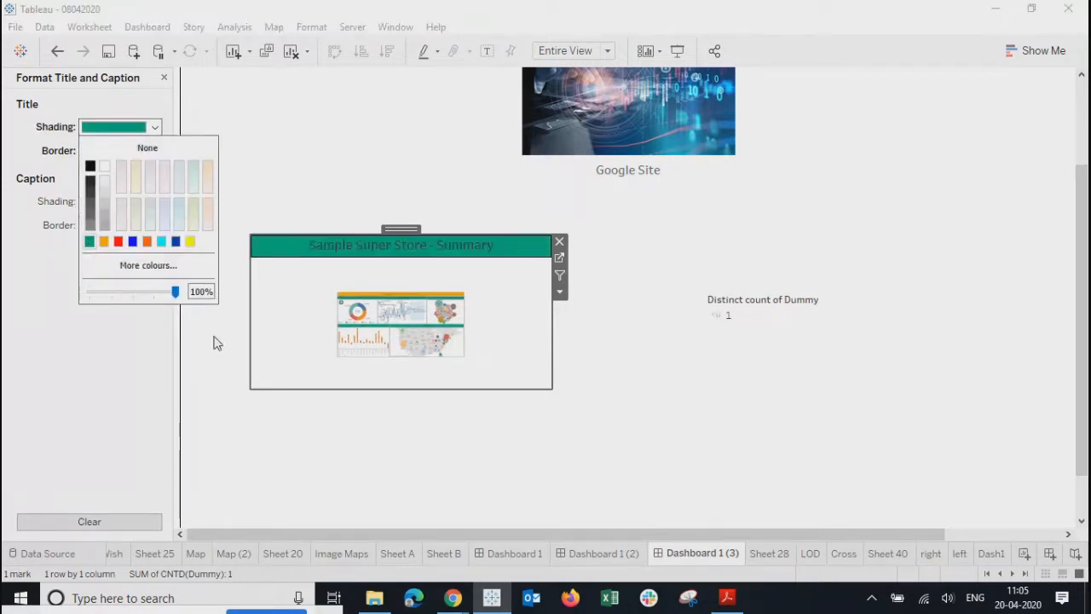
click(644, 411)
- Check the thumbnail object's options without changing anything, then switch to the Dash1 worksheet
click(499, 309)
click(563, 297)
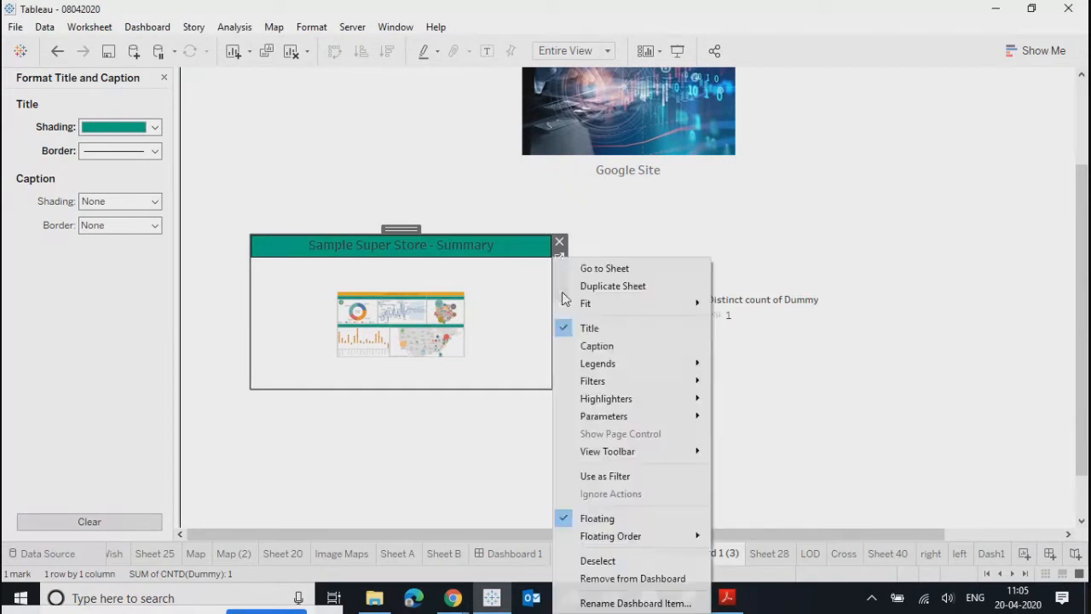
mouse_move(662, 303)
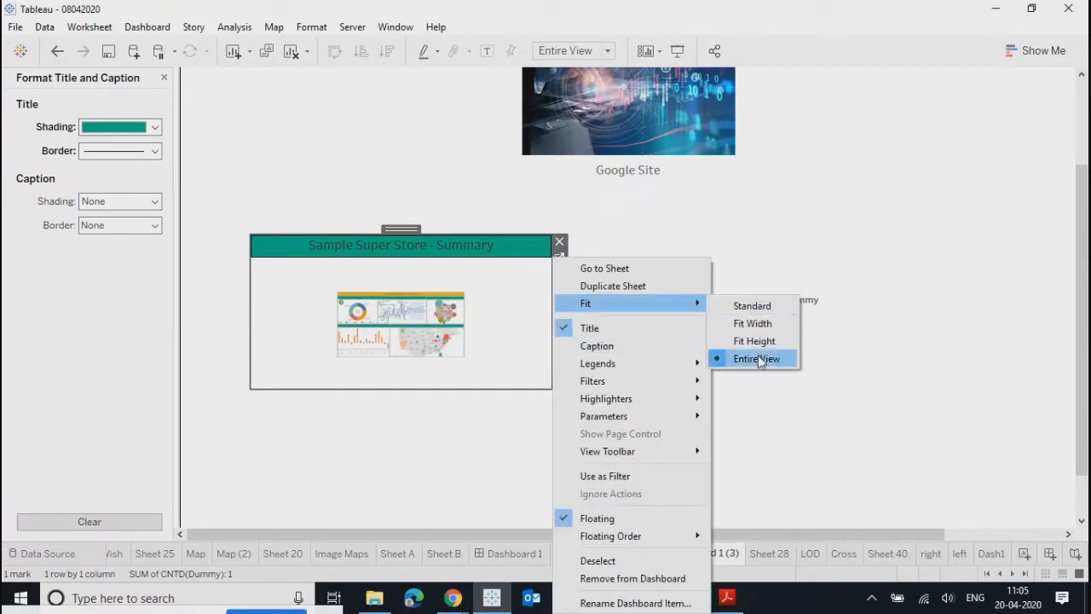
click(514, 334)
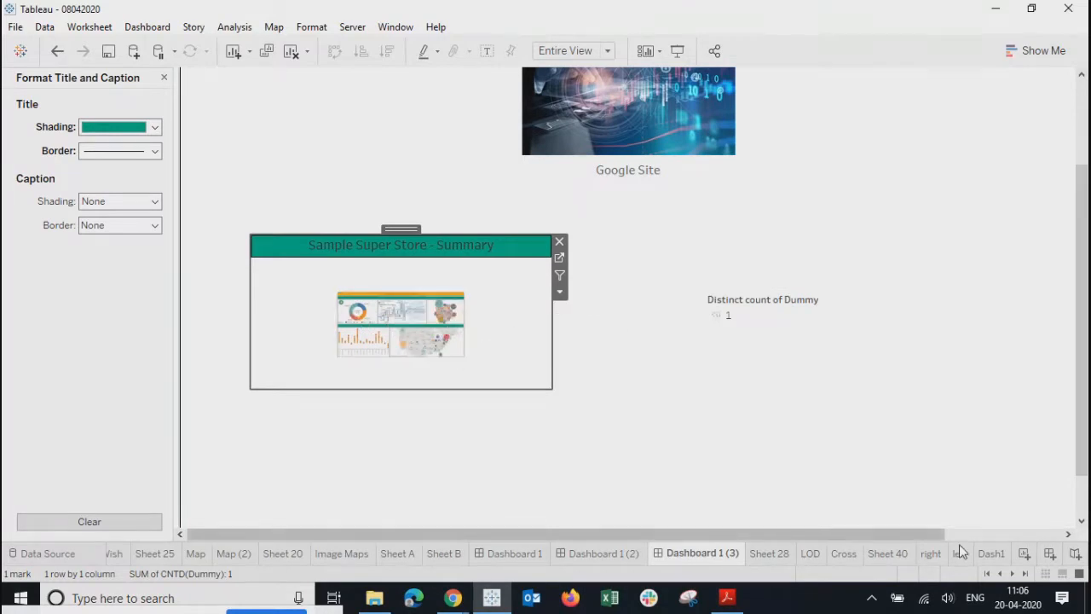
click(988, 553)
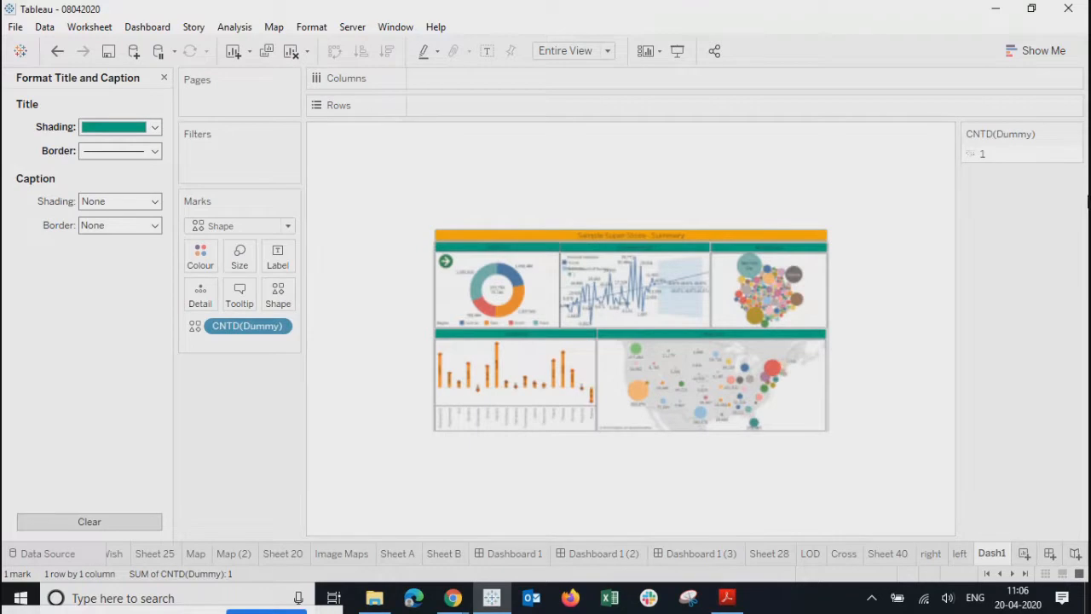
- Enlarge the Dash1 summary image mark, then return to the Home dashboard
click(239, 255)
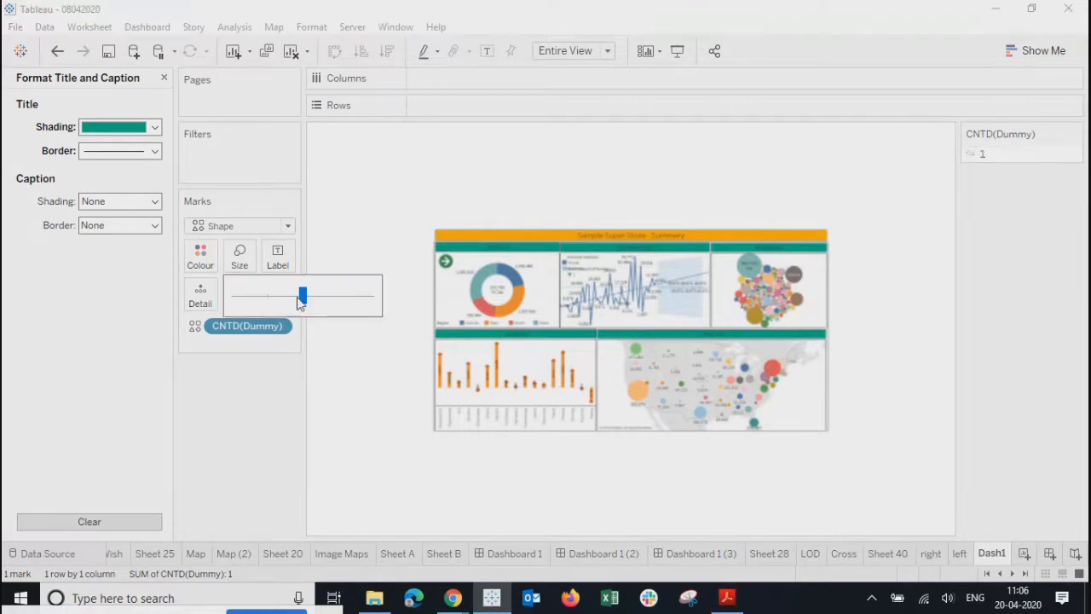
drag(303, 295, 347, 304)
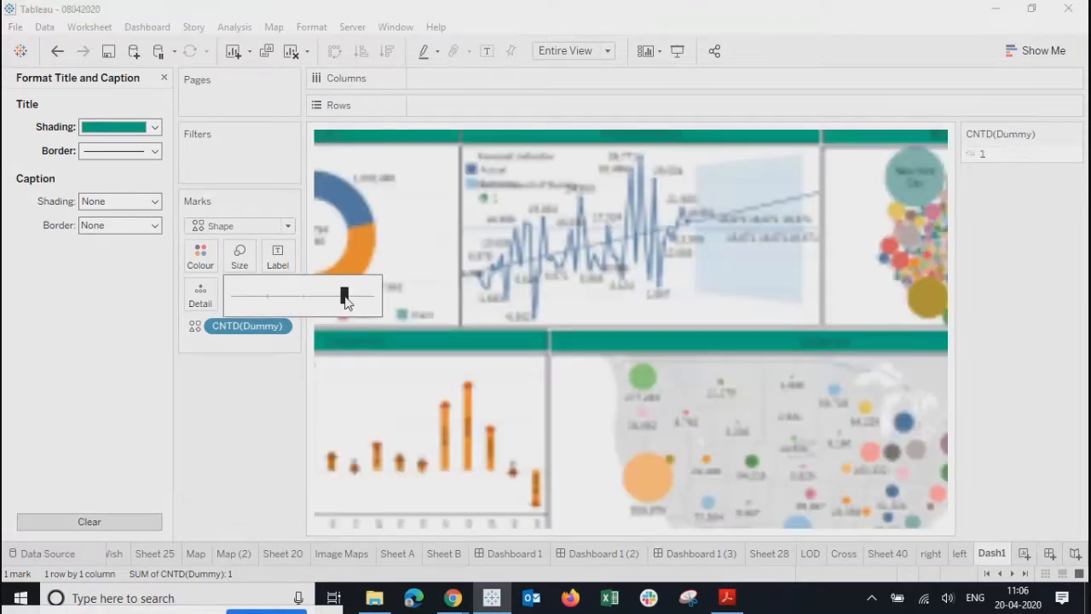
click(694, 553)
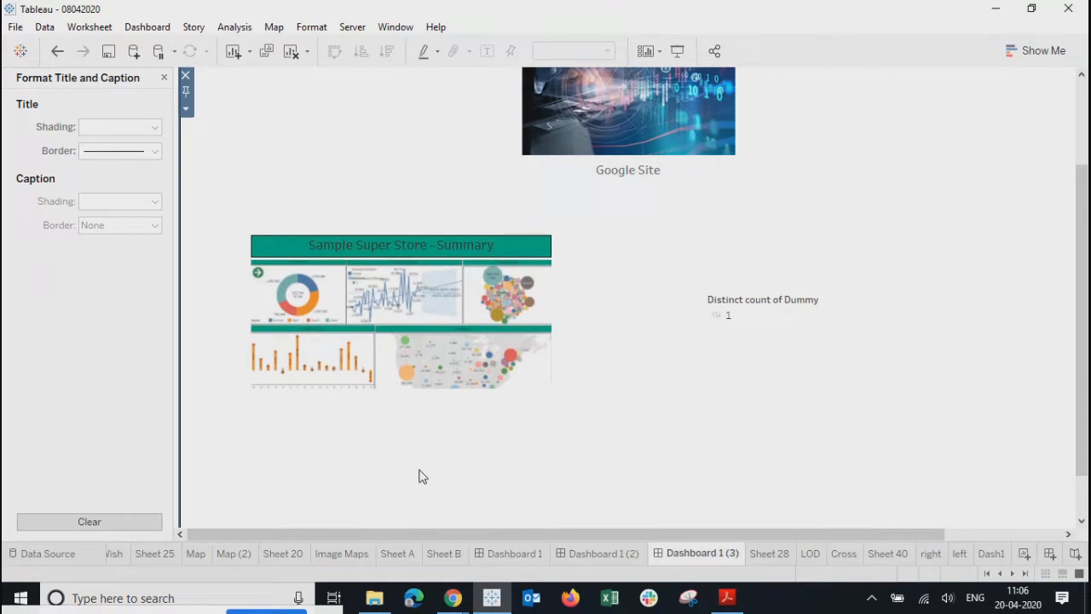
- Give the Summary thumbnail's caption a thin line border
click(386, 303)
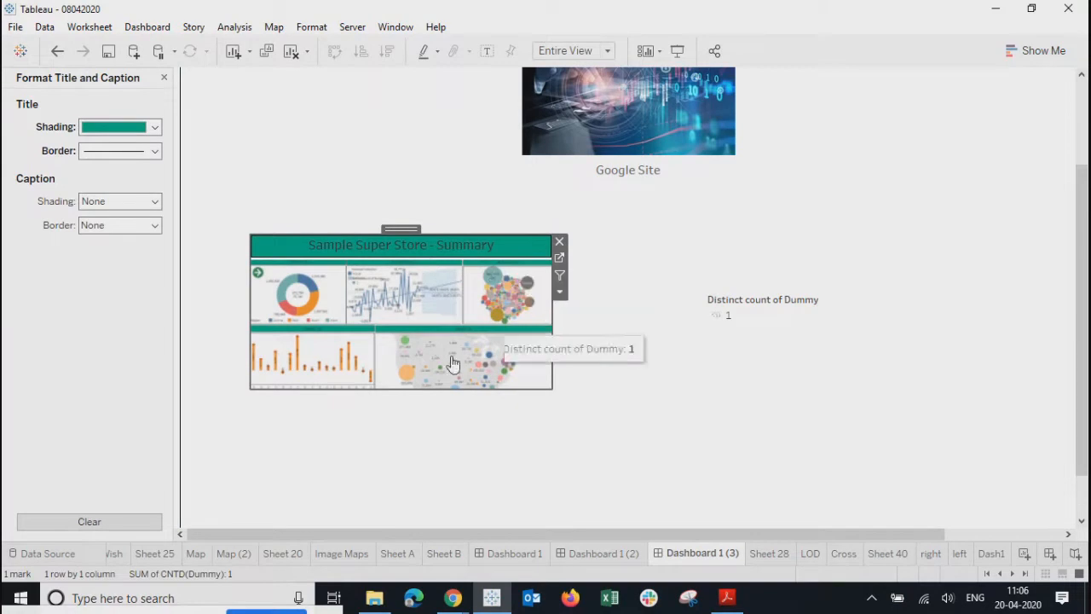
click(94, 226)
click(96, 333)
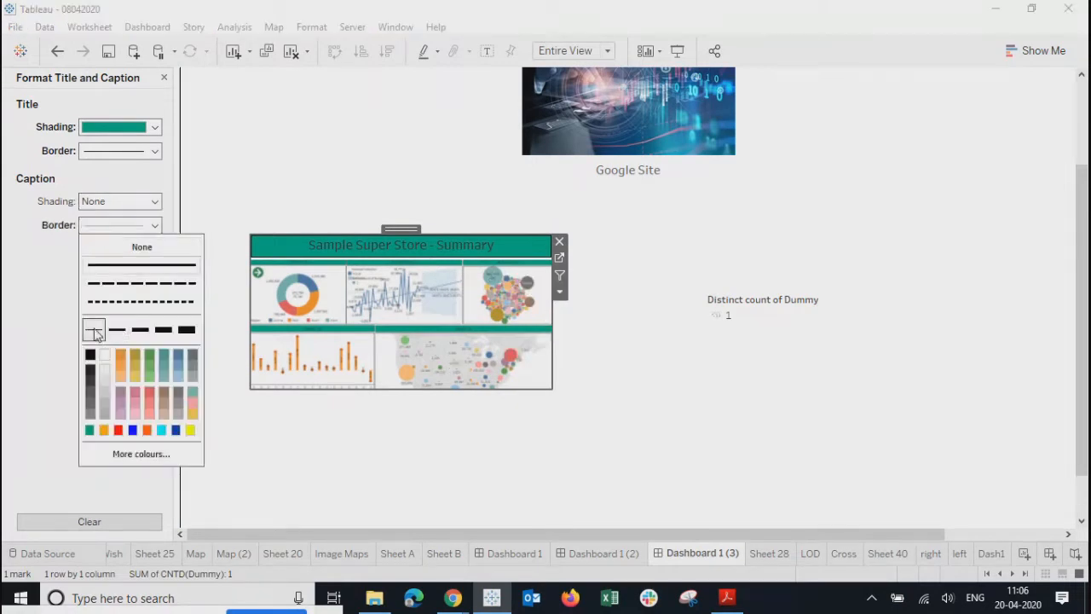
click(449, 455)
click(333, 302)
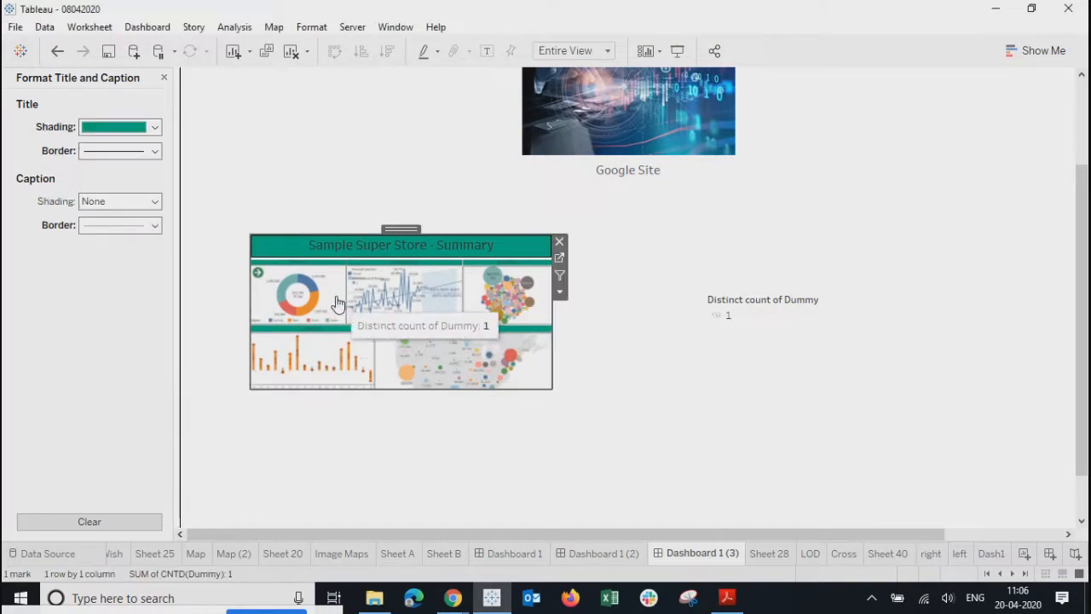
click(163, 79)
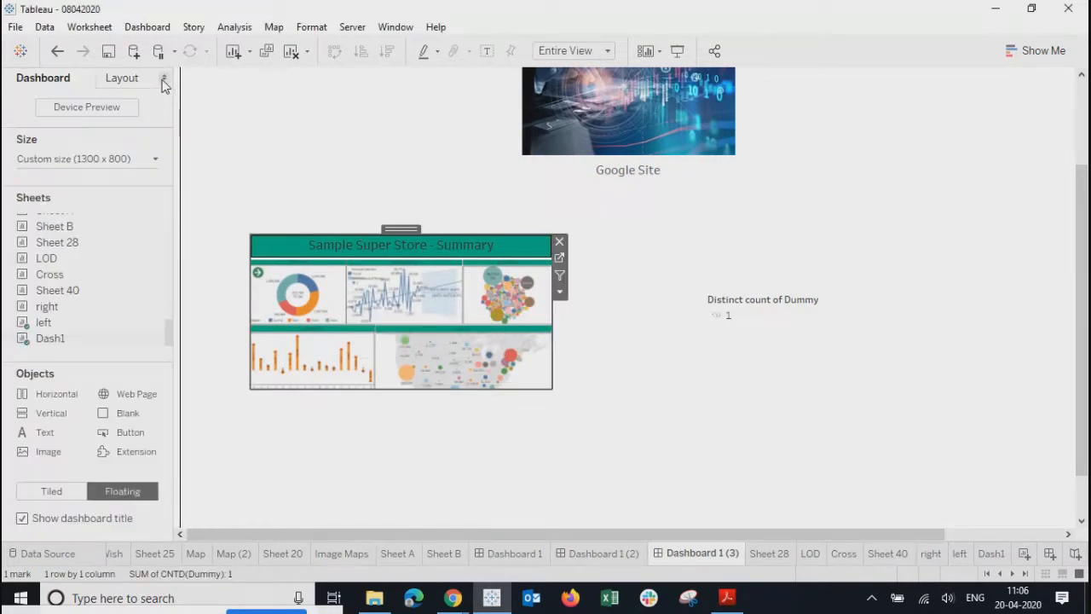
- Set a solid border and colour on the Dash1 object in Layout, then reselect the Summary thumbnail
click(124, 79)
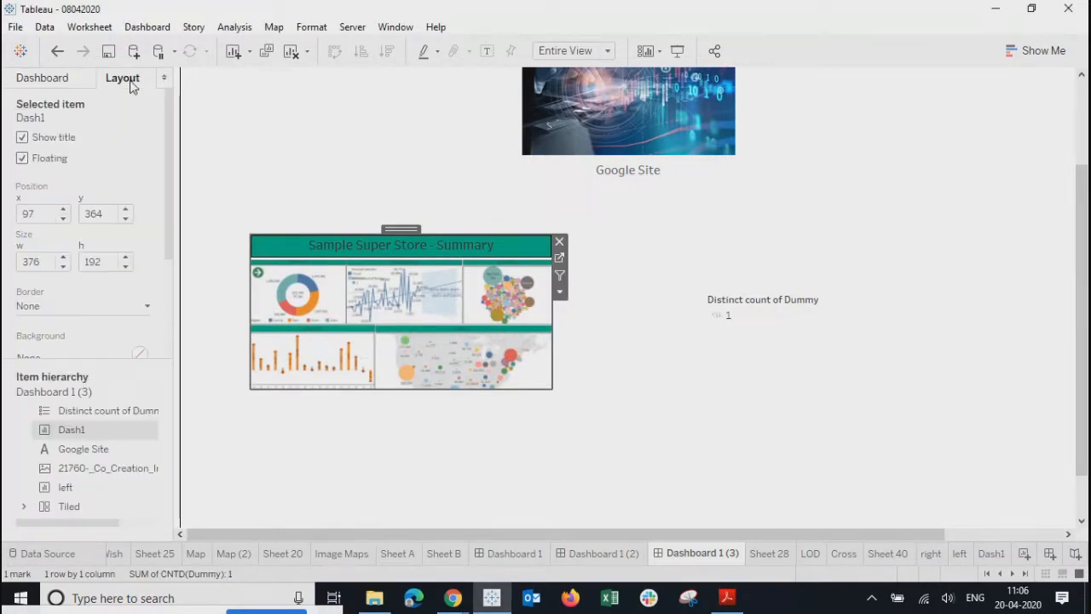
click(39, 305)
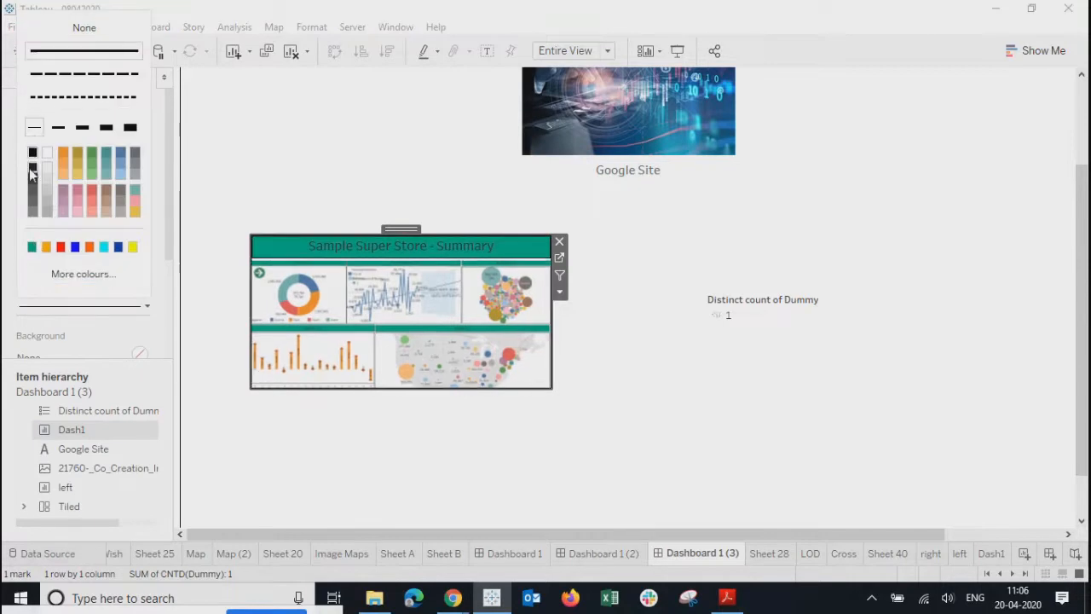
click(405, 459)
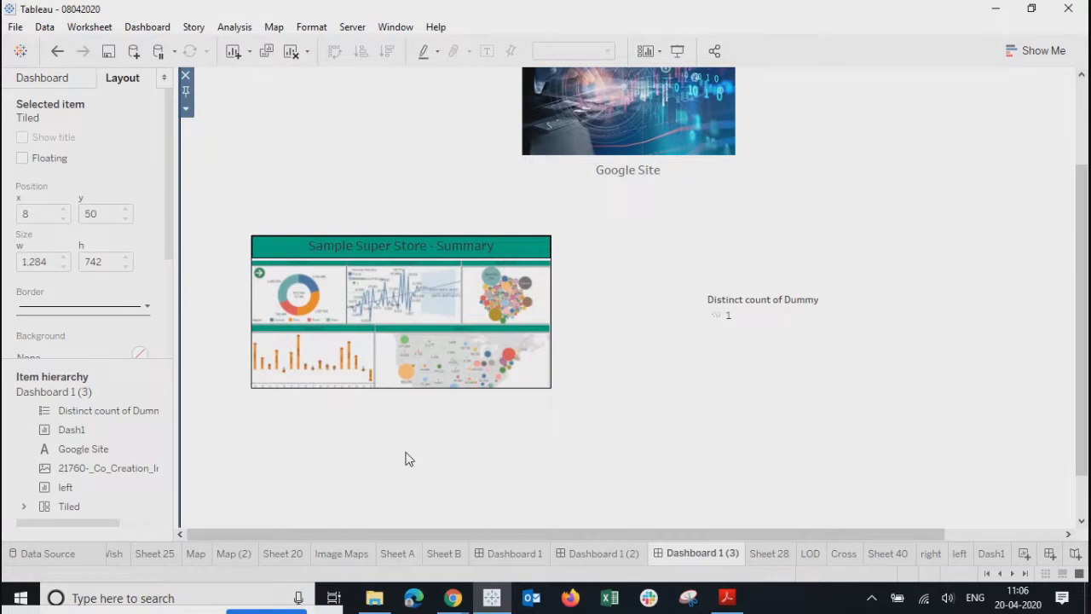
click(460, 244)
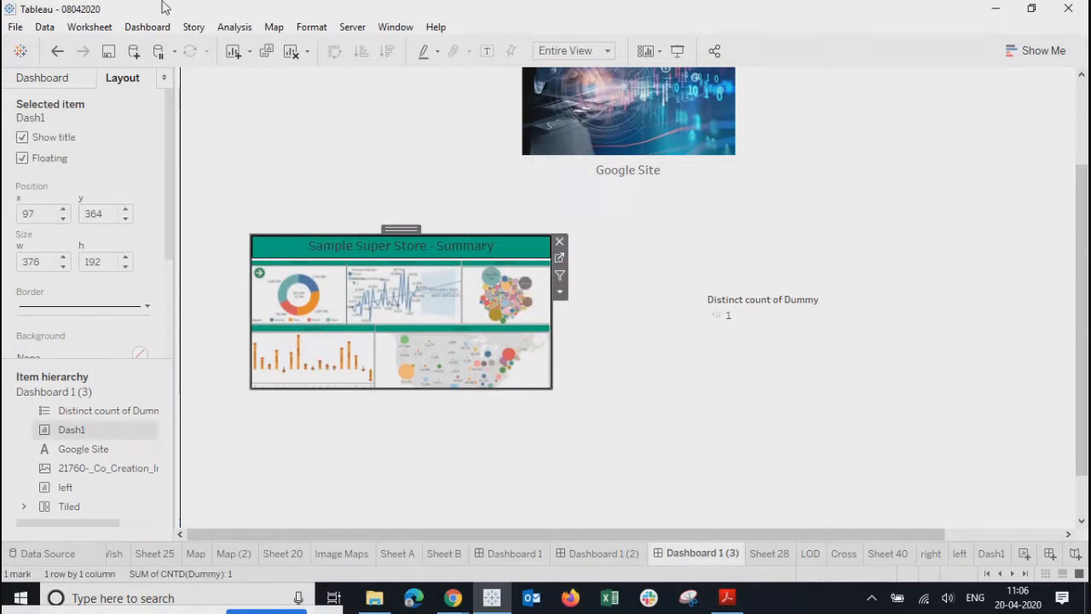
click(146, 27)
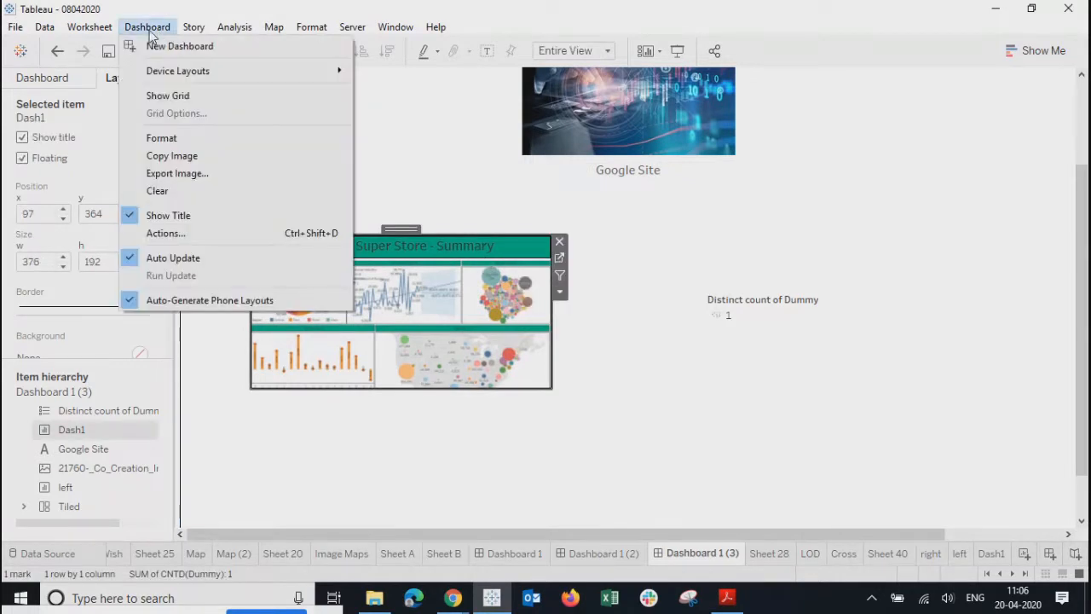
- Add a Go to Sheet action (GoToSheet3) from Dash1, excluding 'left', that targets Dashboard 1
click(162, 233)
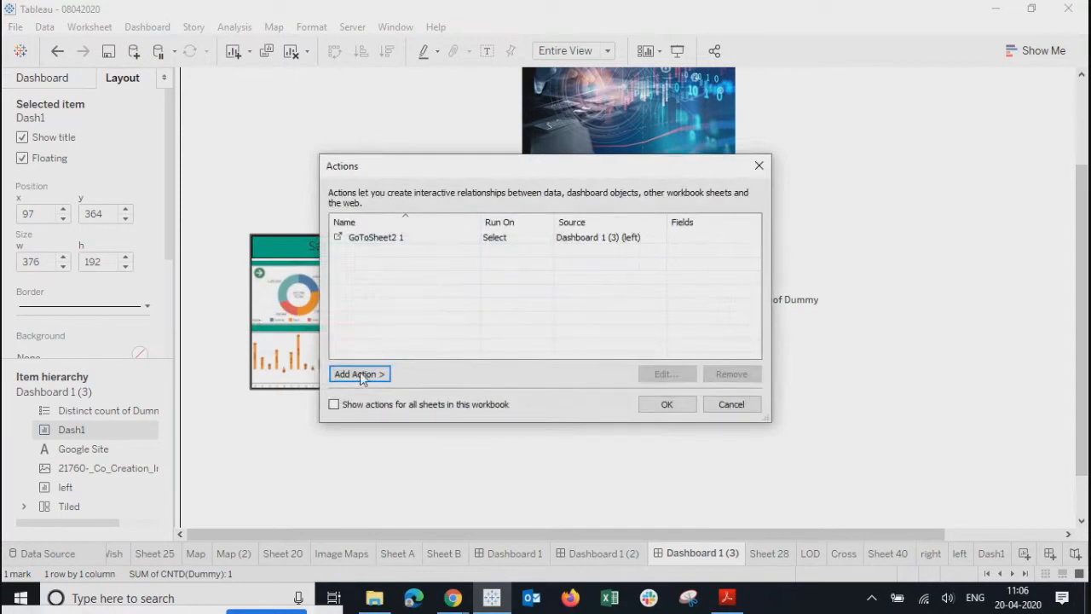
click(377, 374)
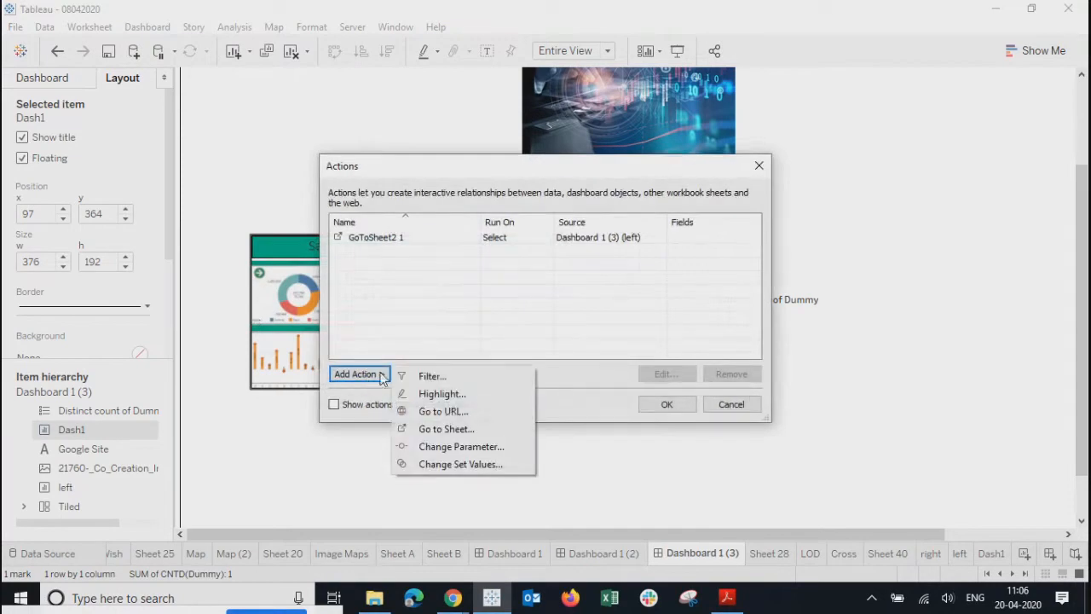
click(445, 429)
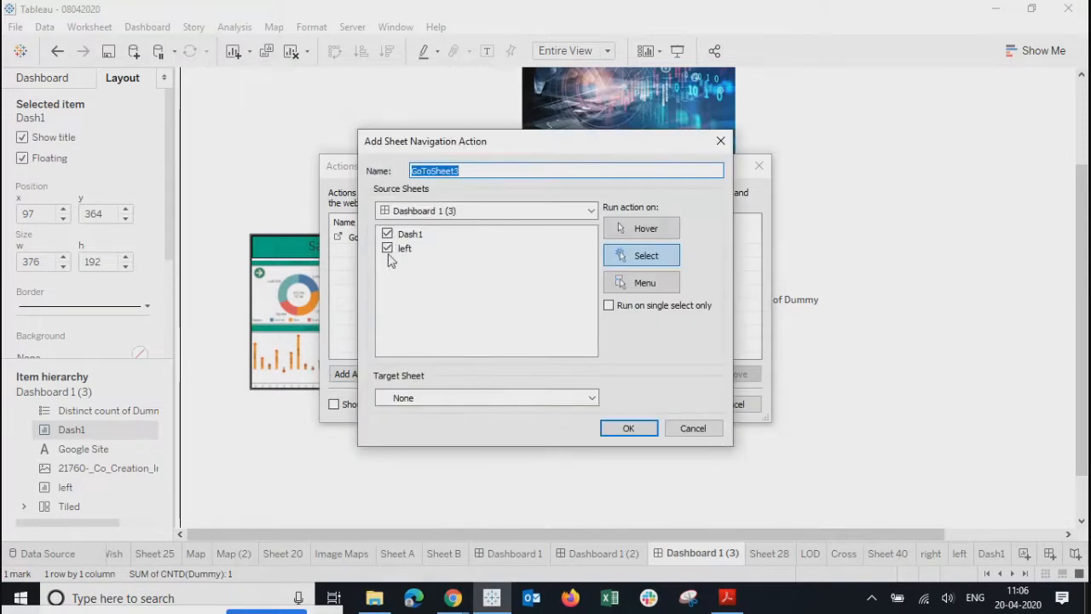
click(388, 249)
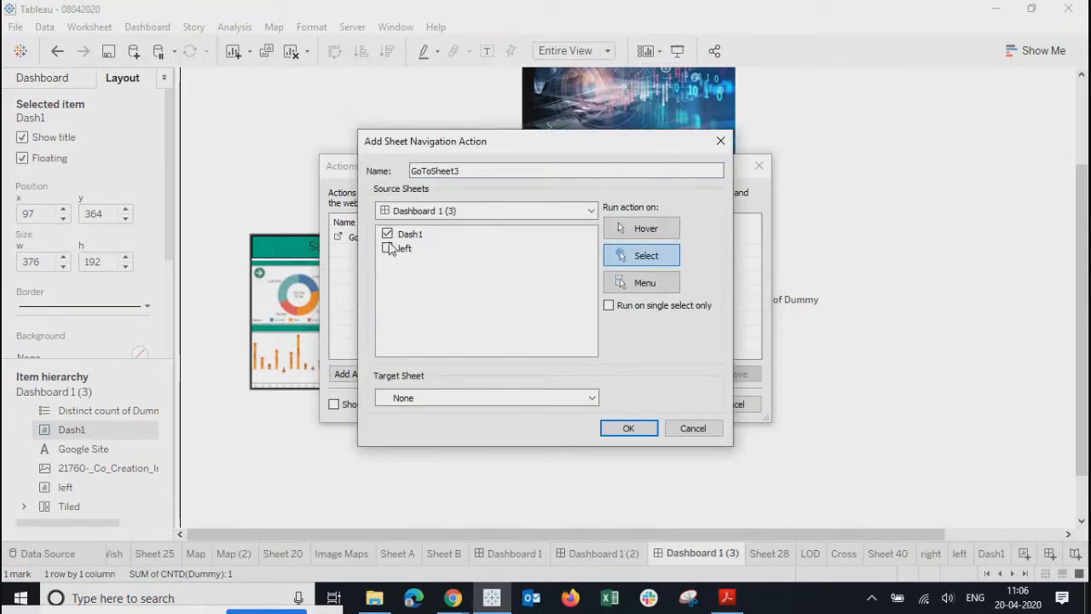
click(527, 400)
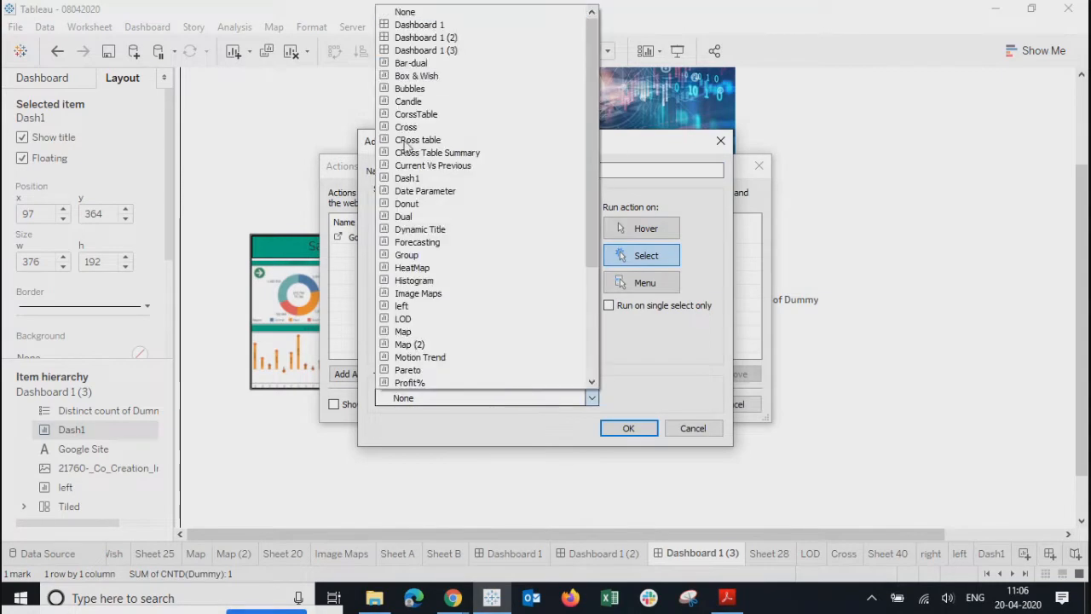
click(422, 25)
click(627, 428)
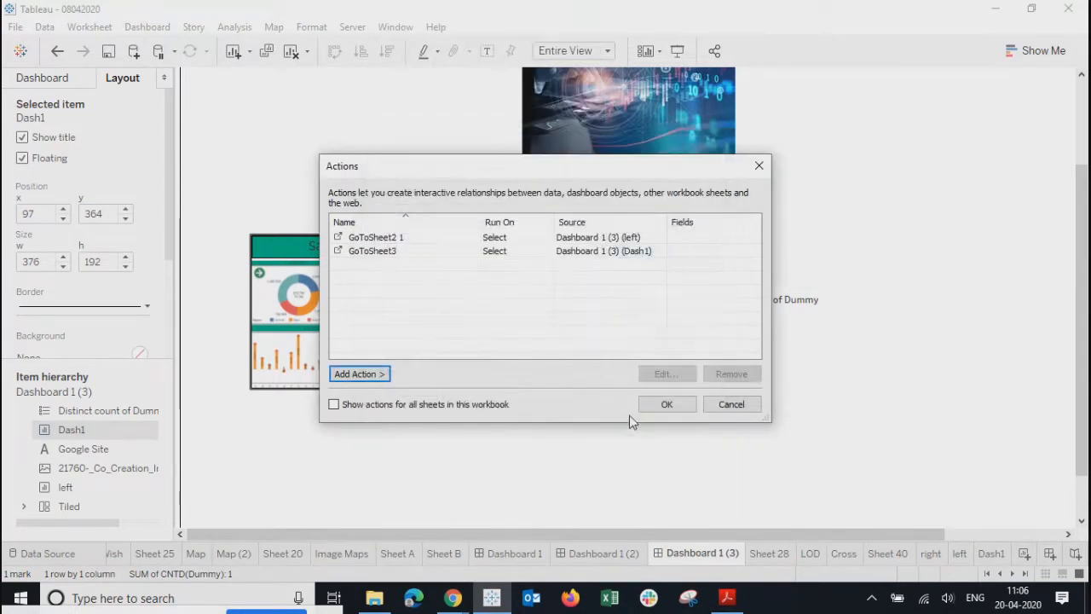
click(659, 398)
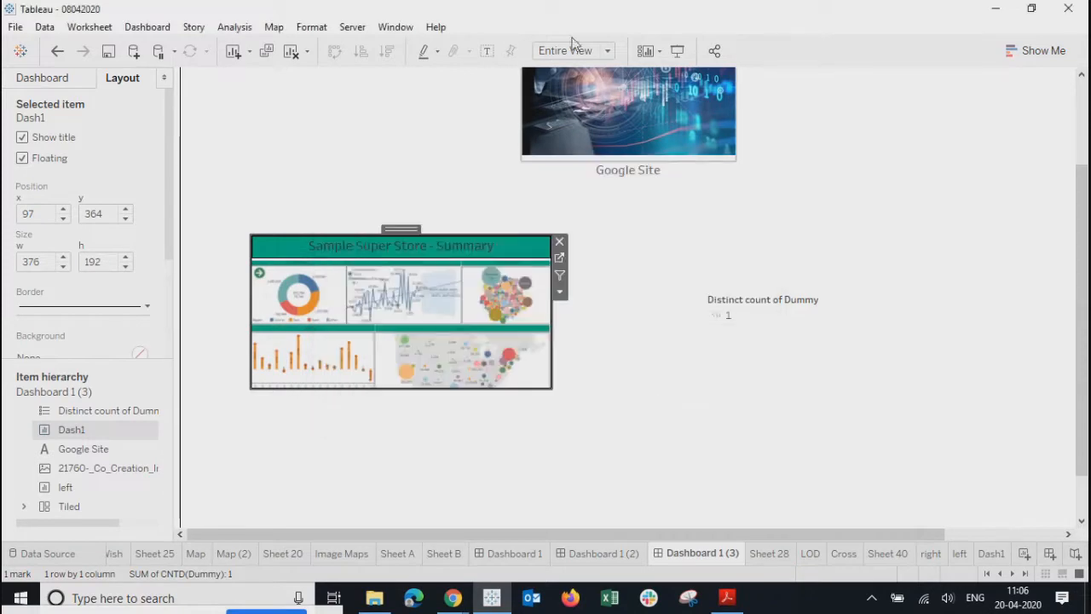
- In presentation mode, test that the Google Site image opens google.com, then test the Summary thumbnail
click(677, 50)
scroll(778, 8, up, 1)
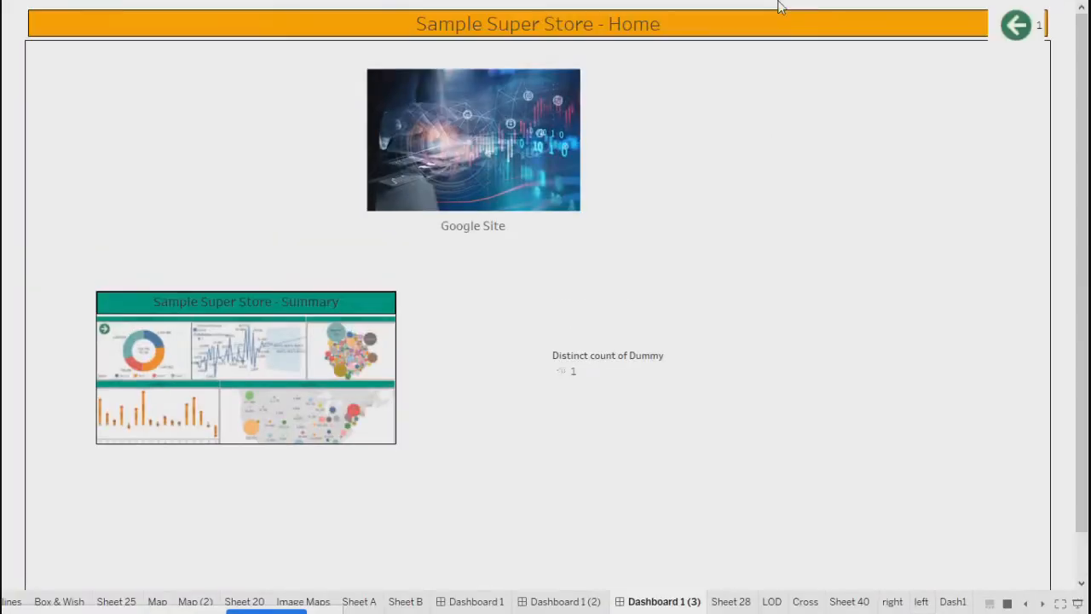
click(488, 150)
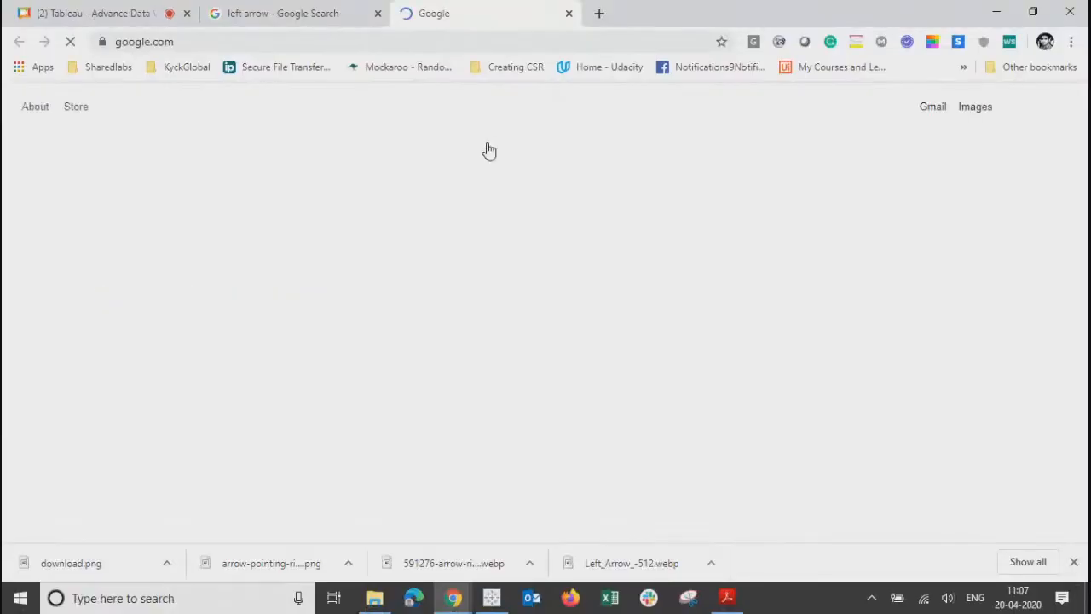
click(568, 13)
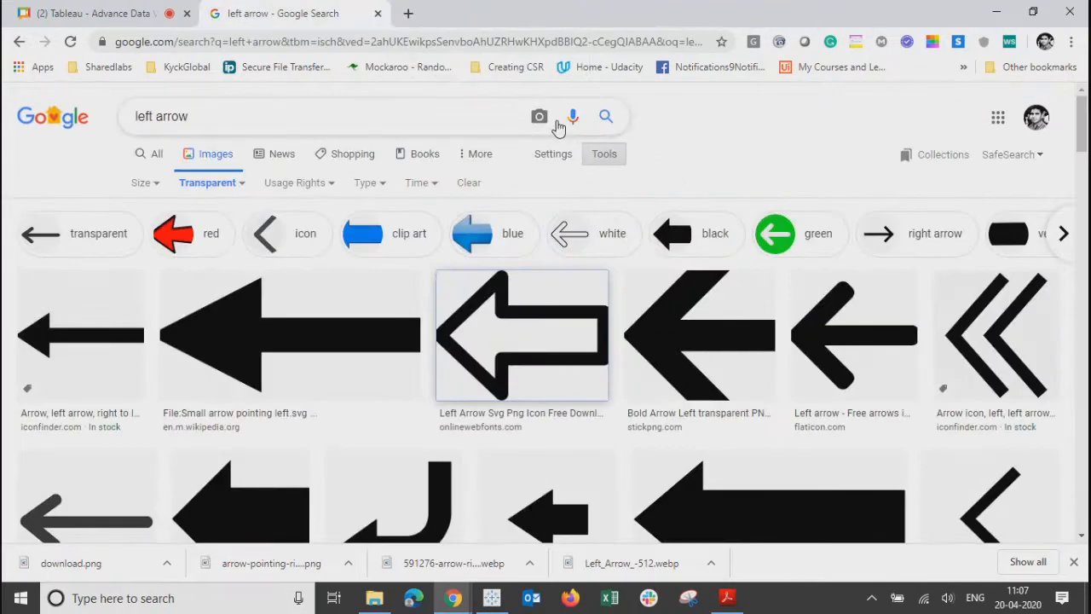
key(alt+Tab)
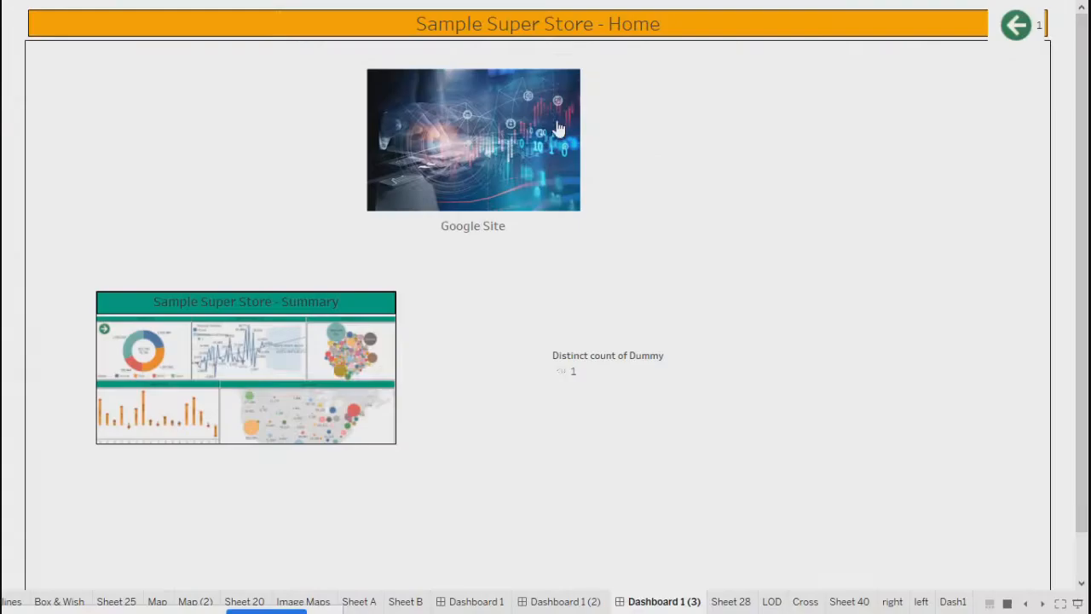
click(224, 358)
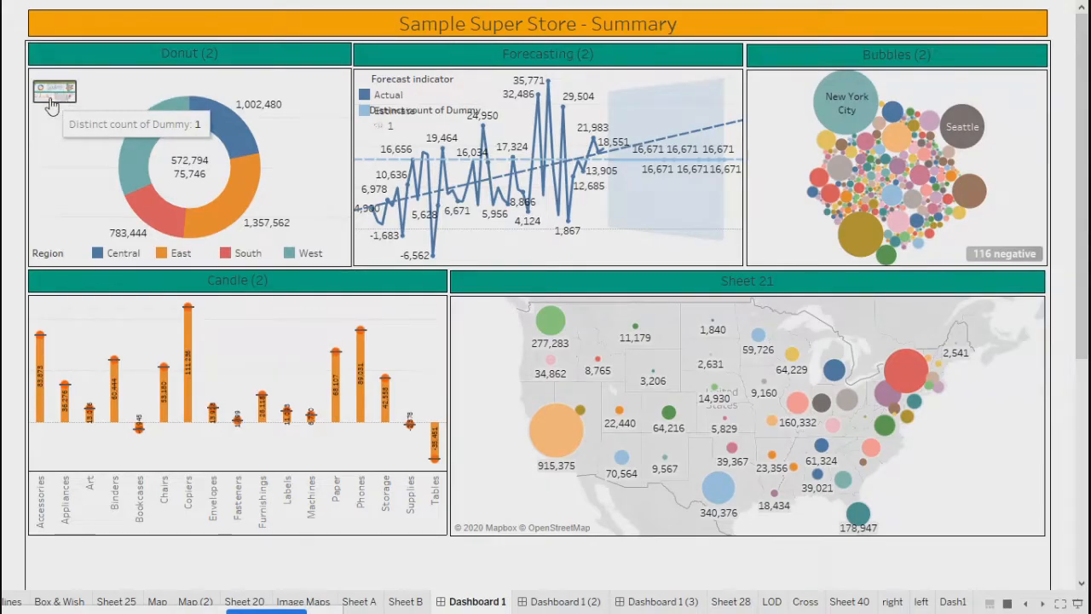
- Exit presentation mode and cycle through the Product Summary, Summary and Home dashboards, ending on Summary
key(Escape)
click(666, 553)
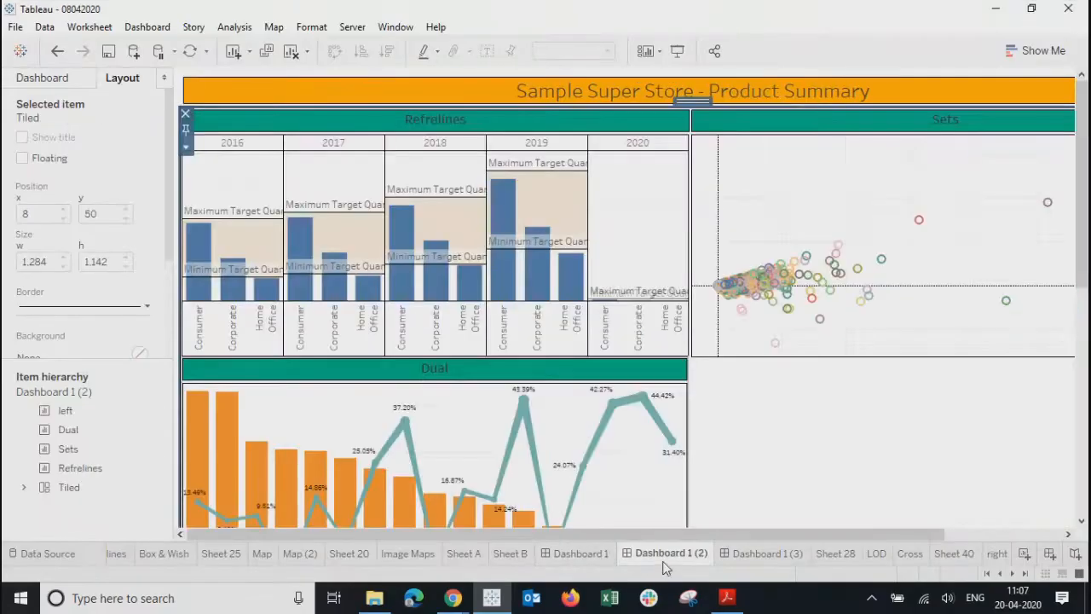
click(583, 555)
click(669, 554)
click(761, 553)
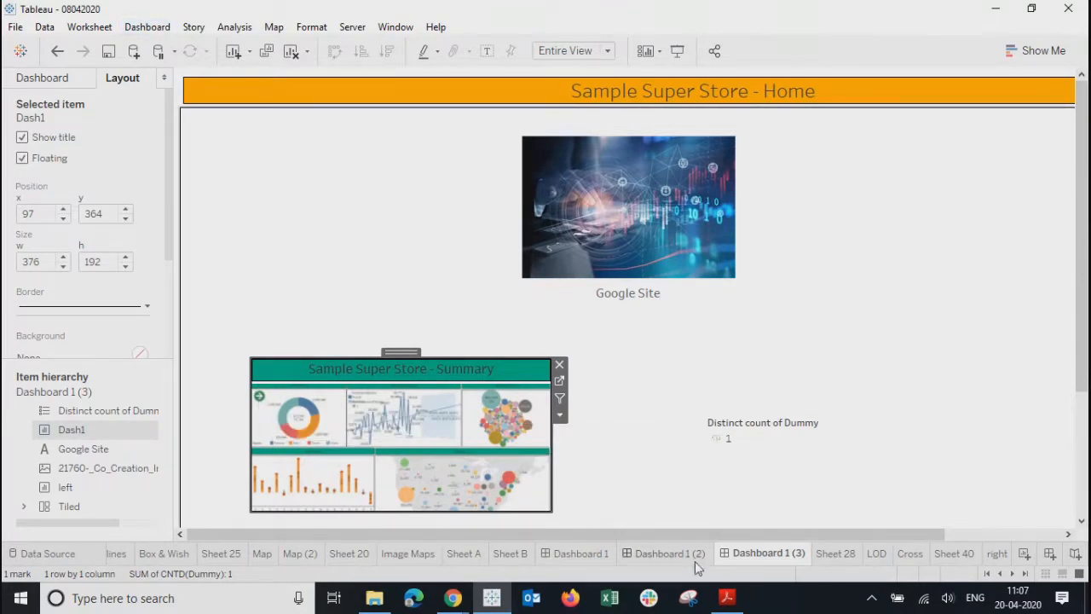
click(656, 553)
click(573, 559)
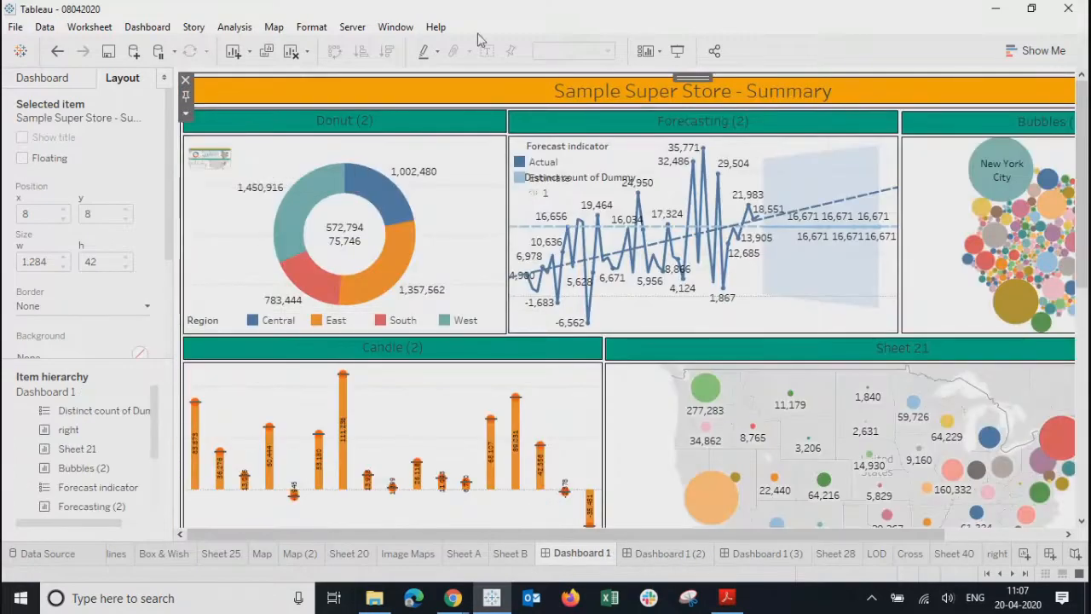
click(227, 34)
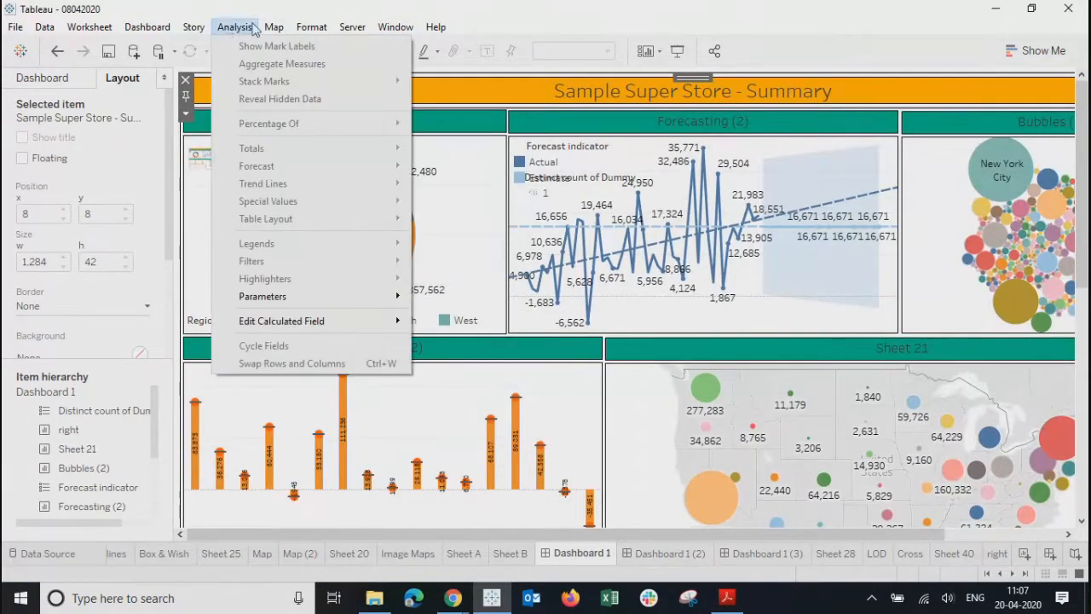
- Inspect the Filter 1 and Filter 2 generated actions without changing them
click(144, 243)
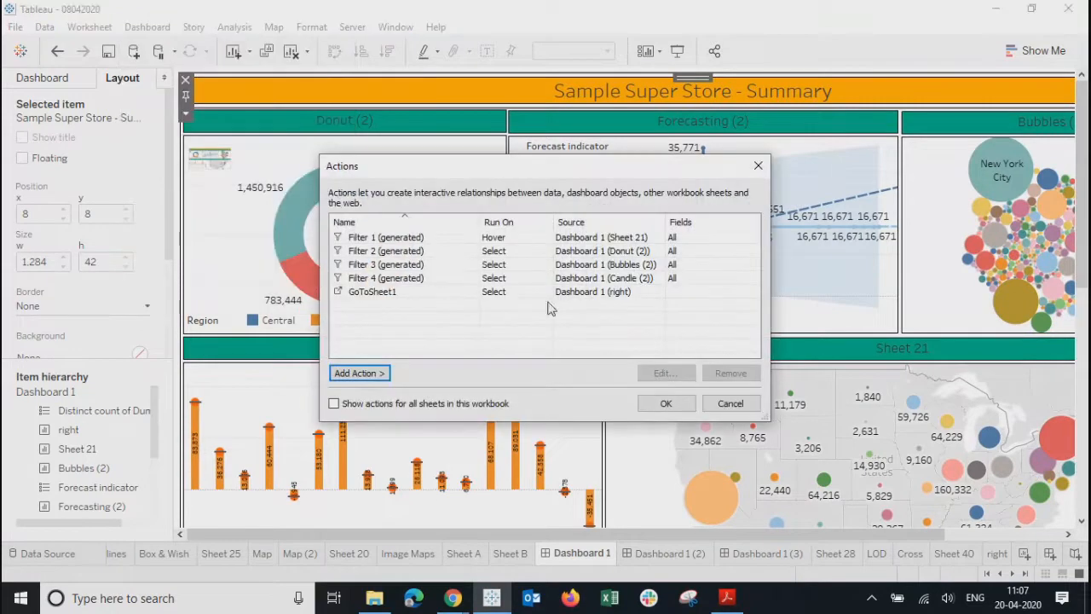
click(419, 238)
click(665, 372)
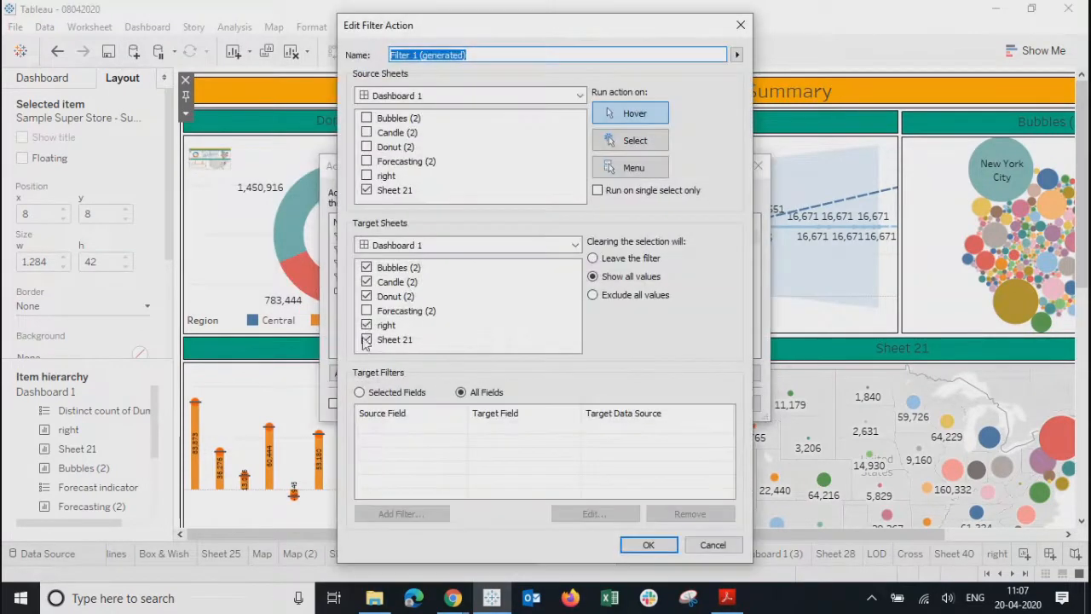
click(641, 546)
click(366, 250)
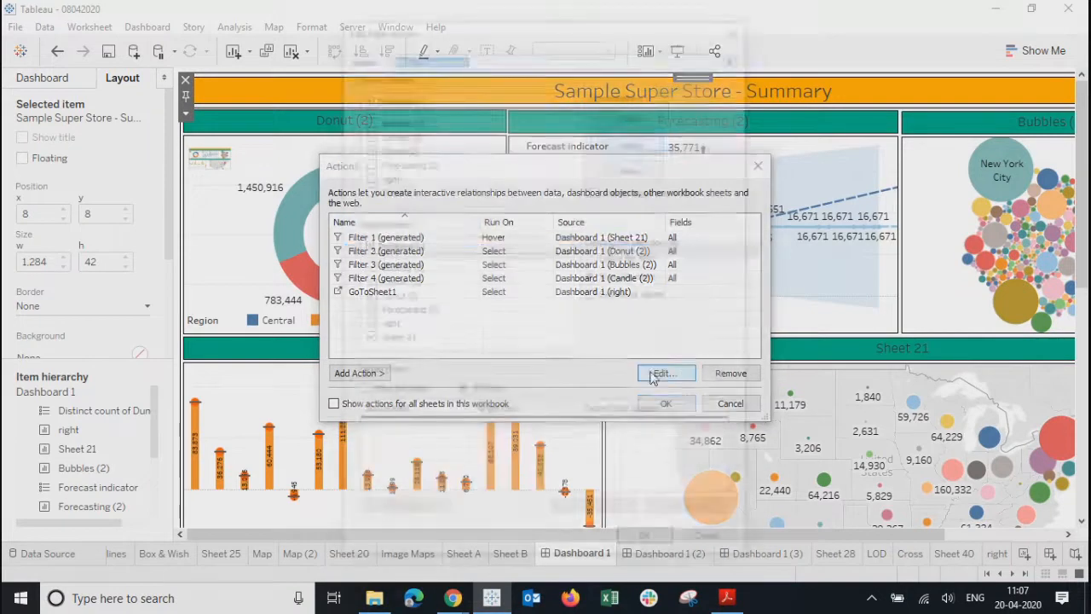
click(681, 377)
click(647, 545)
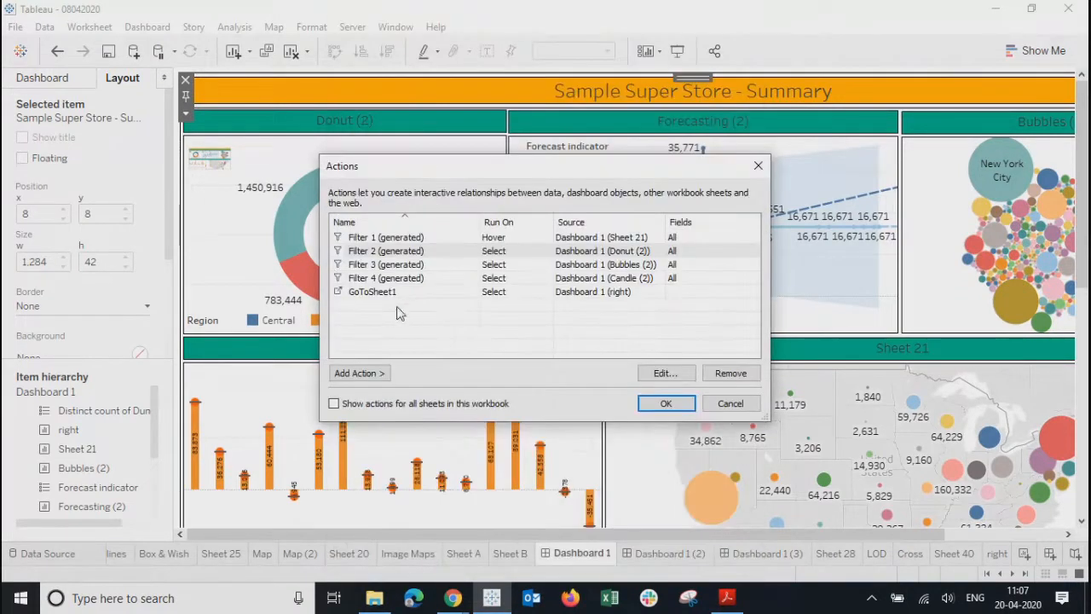
- Remove the 'right' target sheet from Filter 3 and Filter 4, then move to Product Summary
click(334, 266)
click(663, 372)
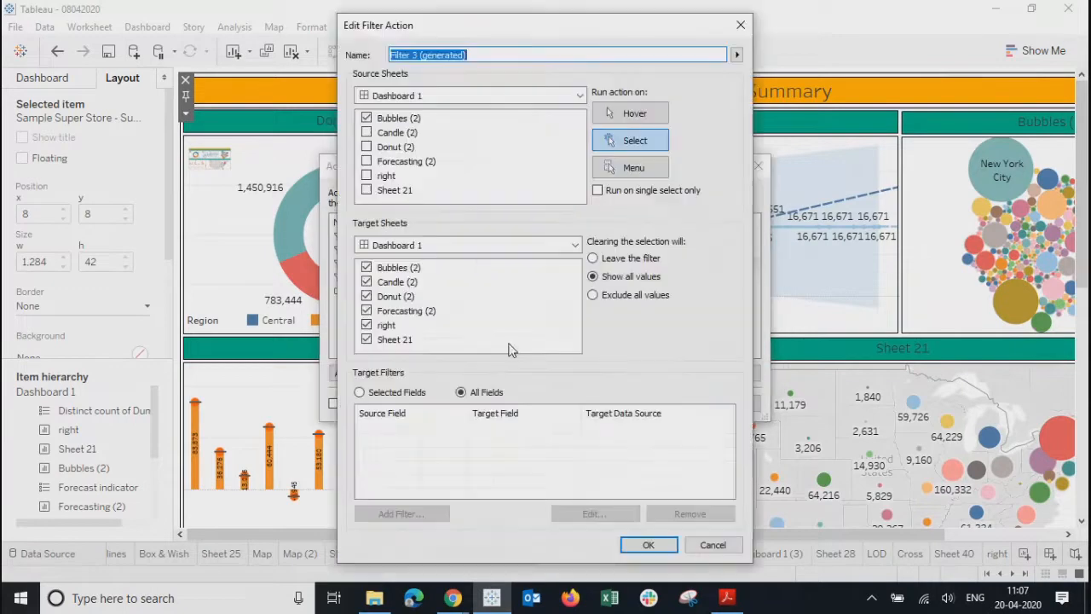
click(368, 326)
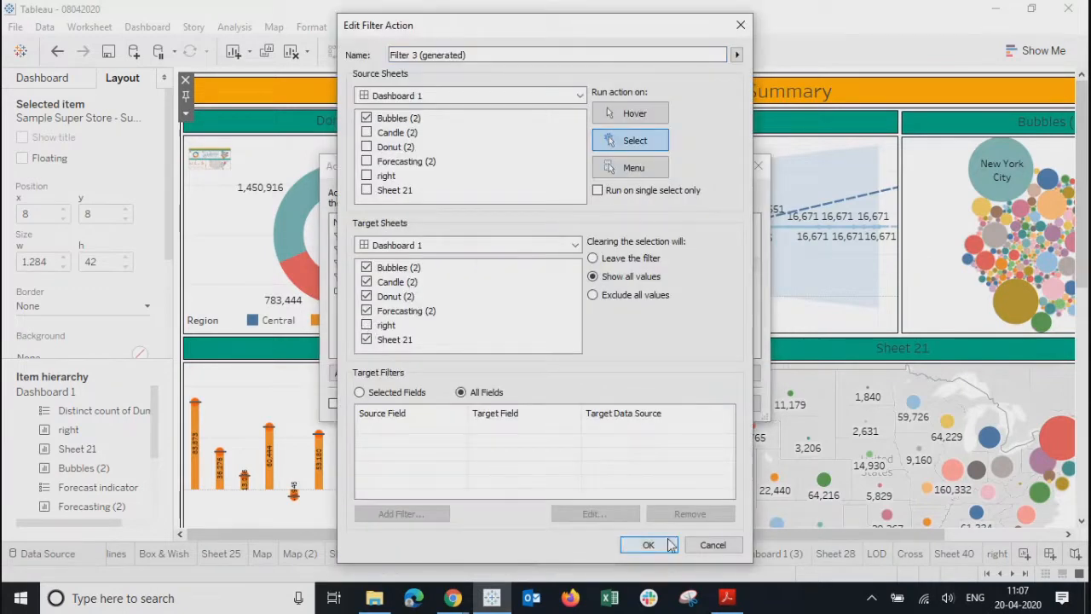
click(648, 545)
click(372, 291)
click(372, 278)
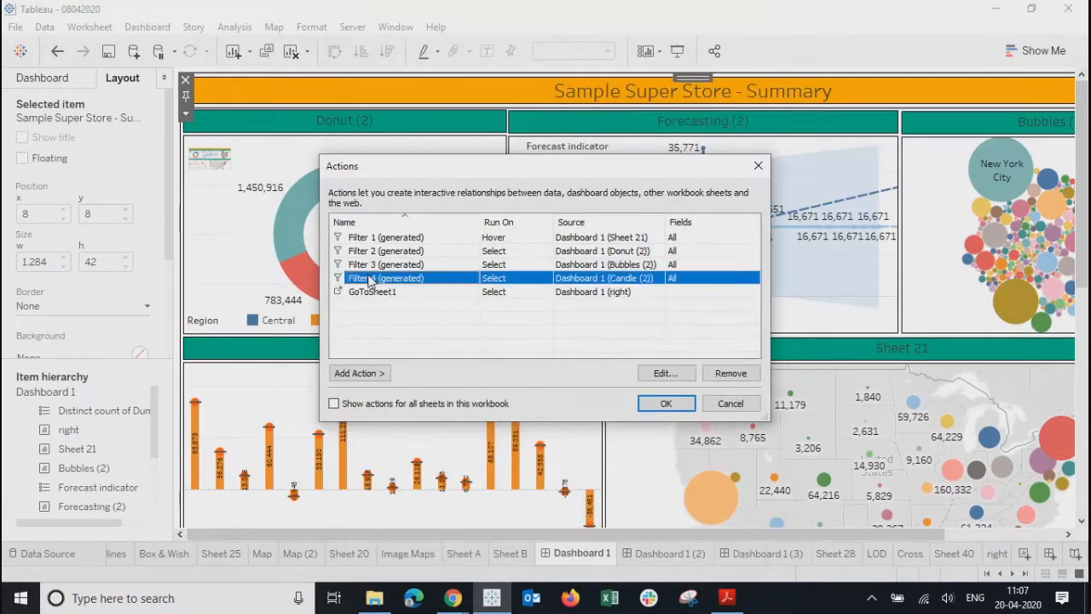
click(658, 375)
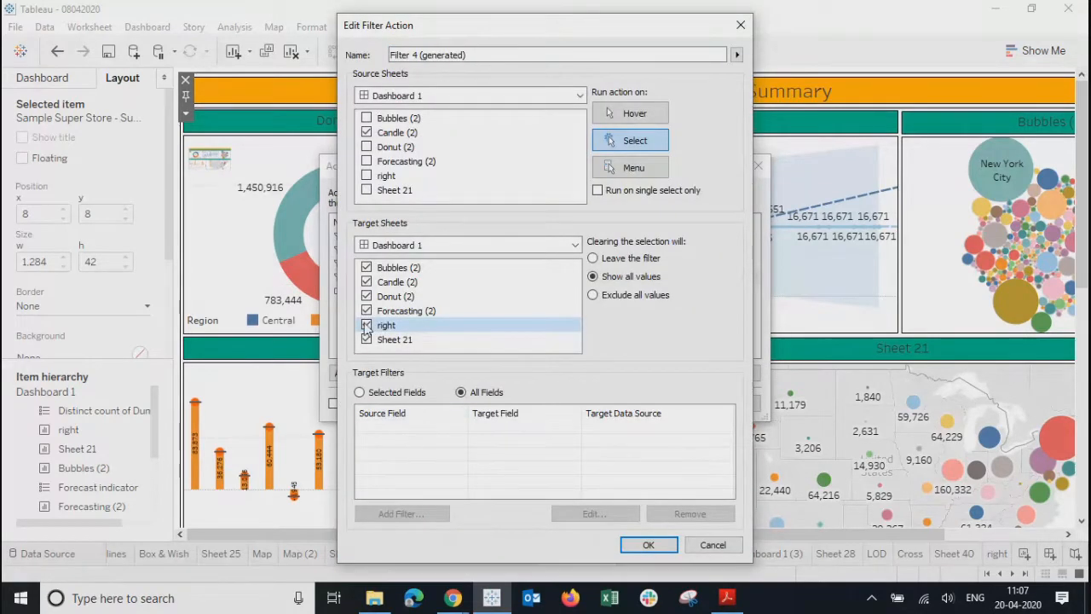
click(649, 545)
click(661, 407)
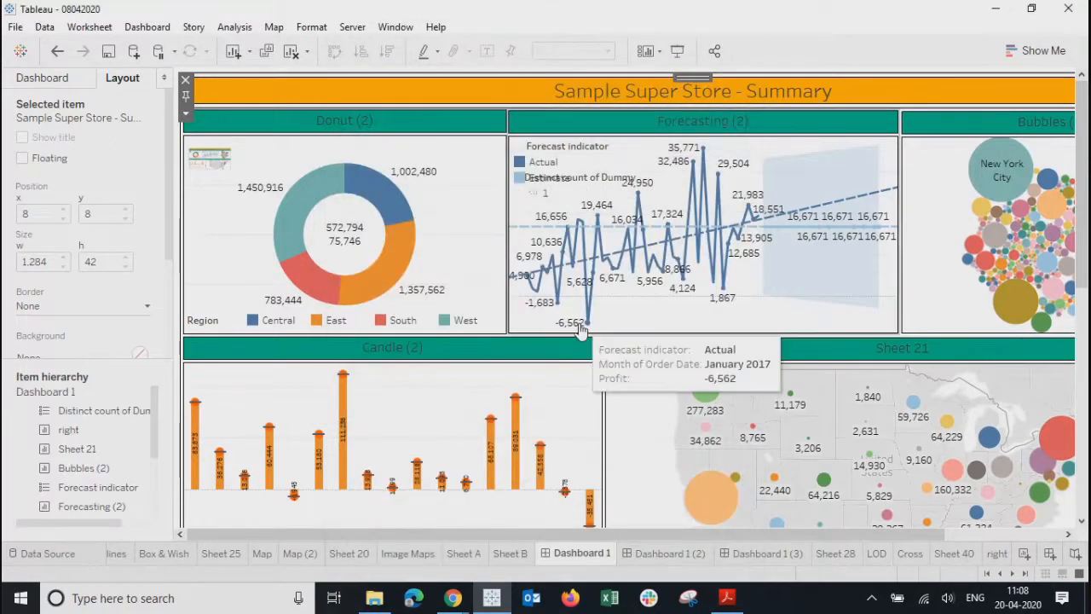
mouse_move(213, 153)
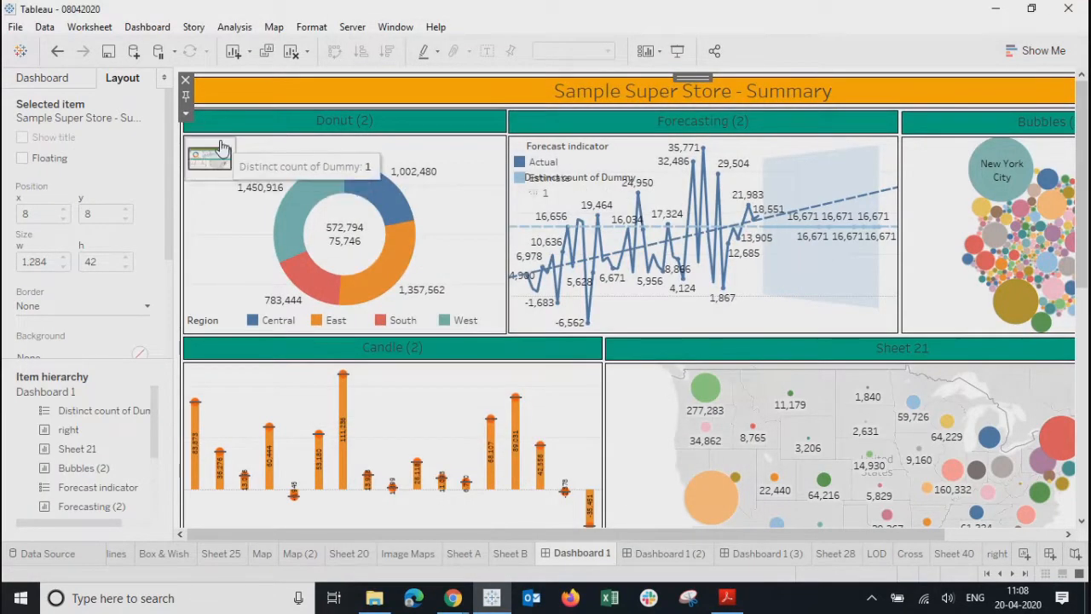
key(ctrl+Tab)
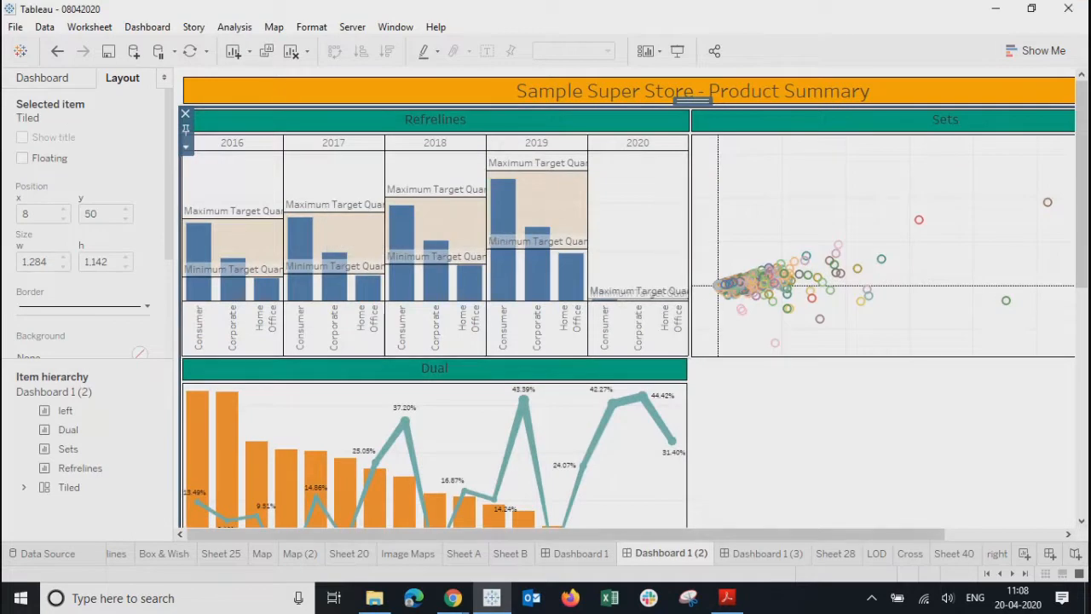
- Assign the green right arrow from the Arrows palette to the 'right' sheet's mark, then return to Home
click(997, 554)
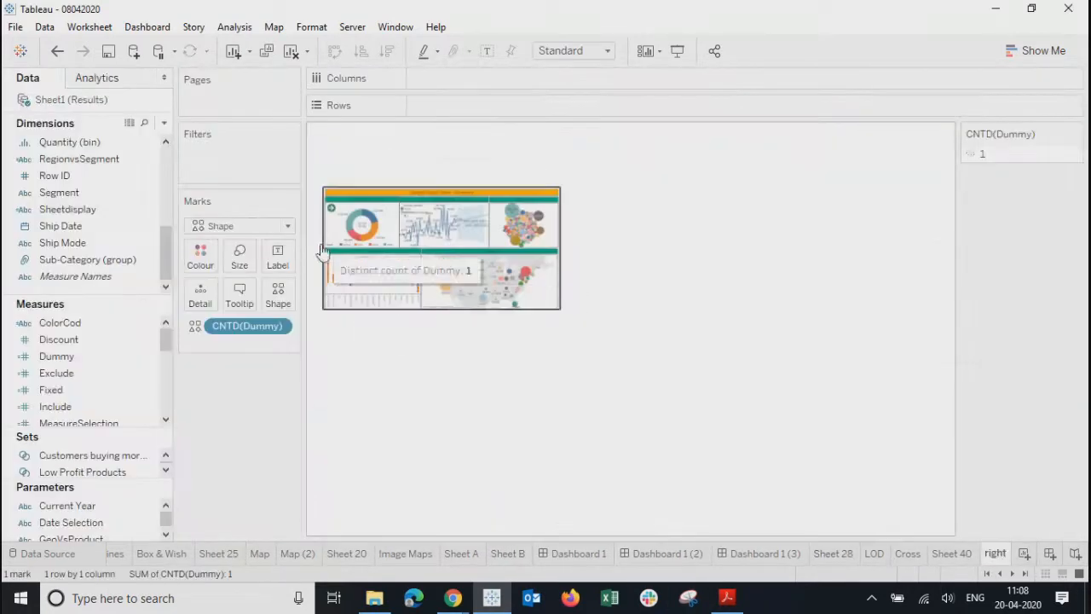
click(279, 298)
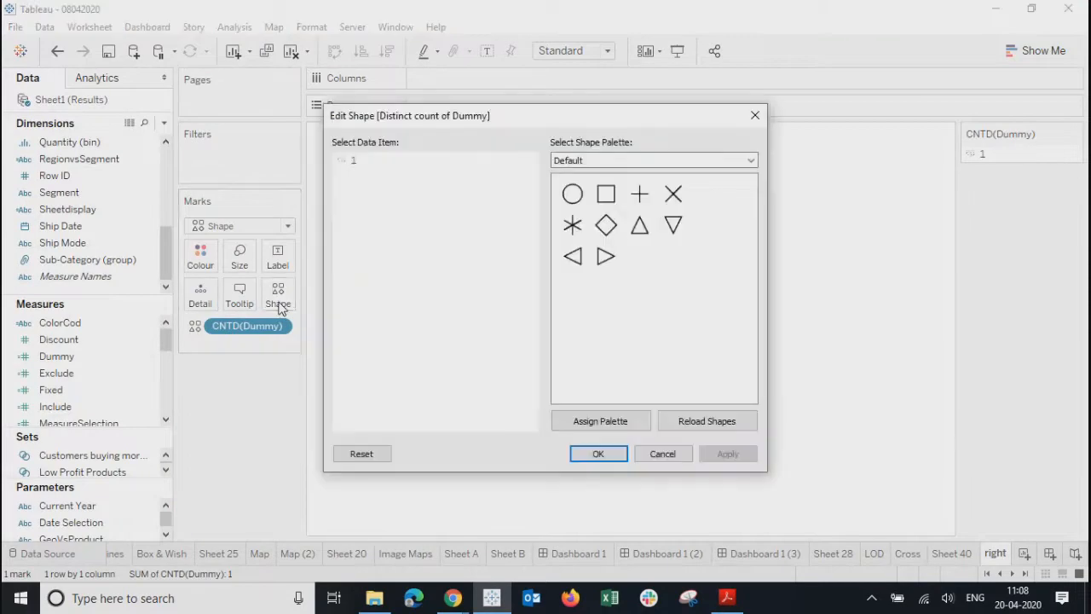
click(625, 161)
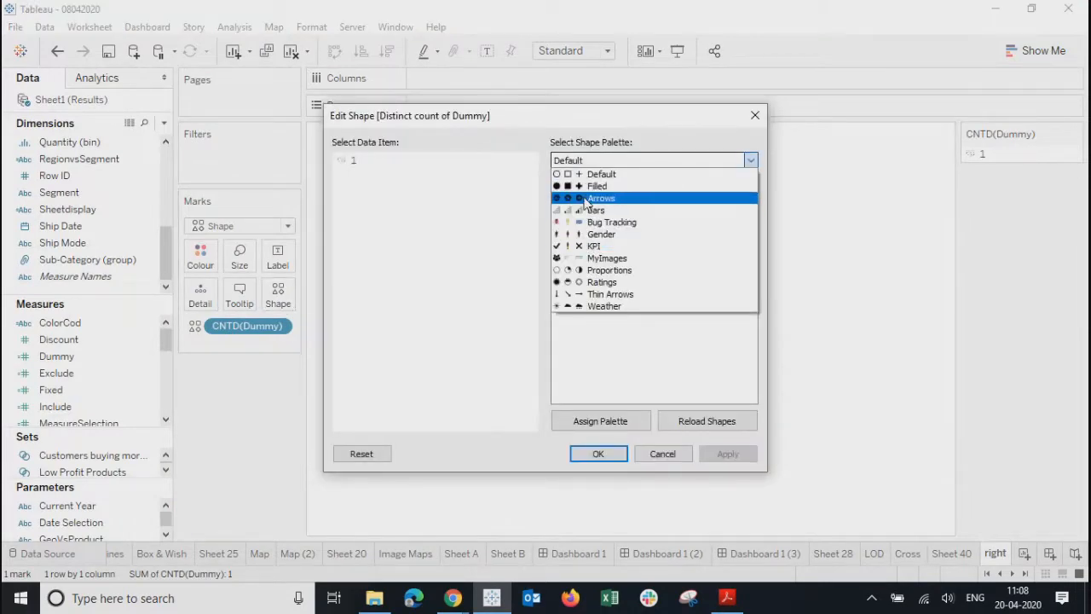
click(597, 199)
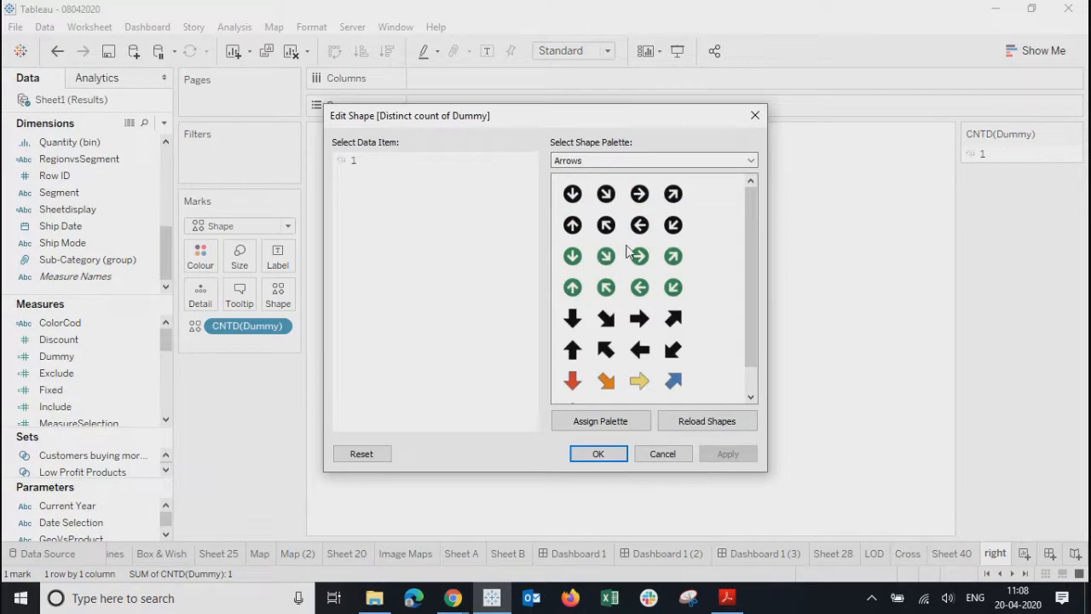
click(639, 256)
click(724, 454)
click(602, 456)
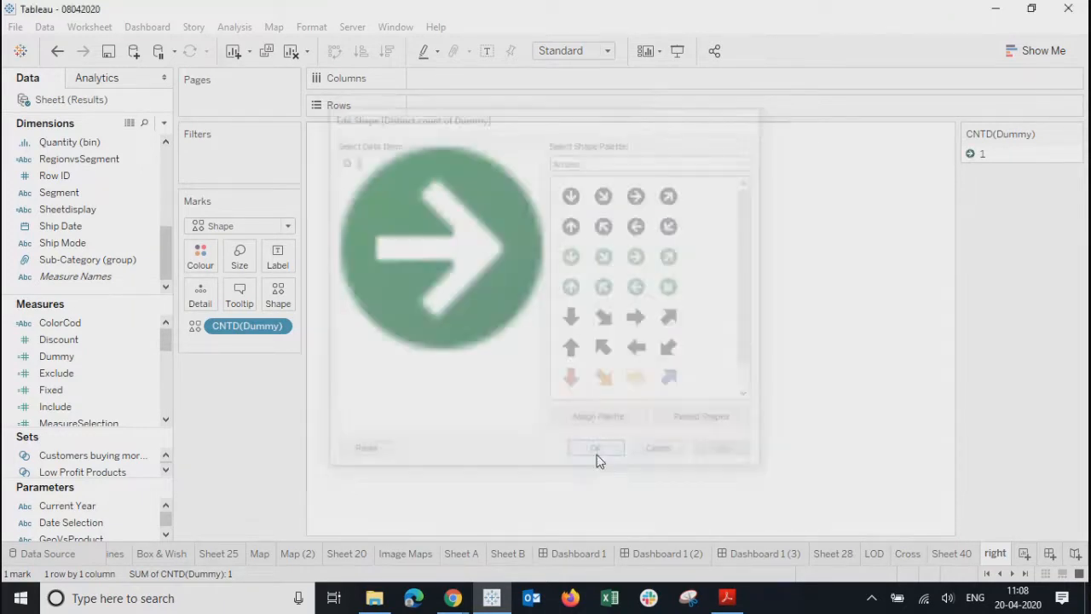
click(765, 553)
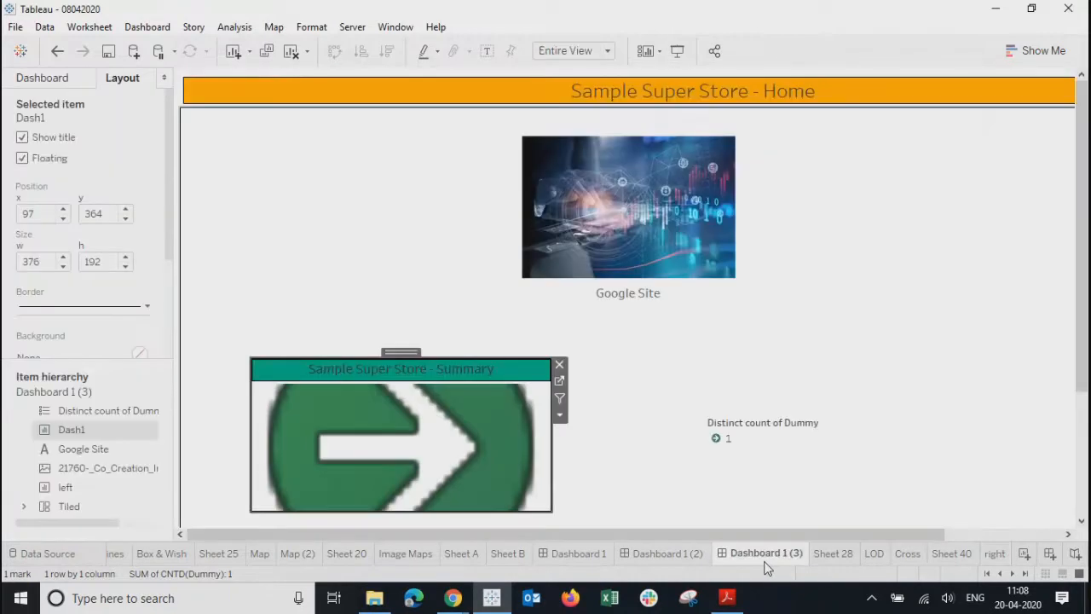
- On the Dash1 worksheet, change the Dummy field's aggregation to Average
click(560, 381)
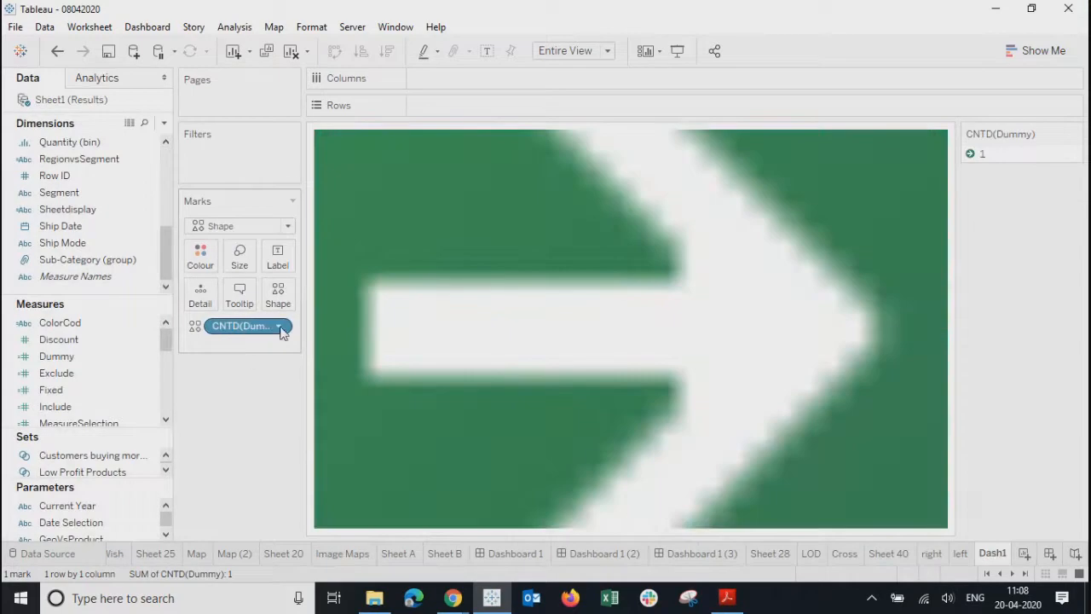
right_click(280, 325)
mouse_move(358, 451)
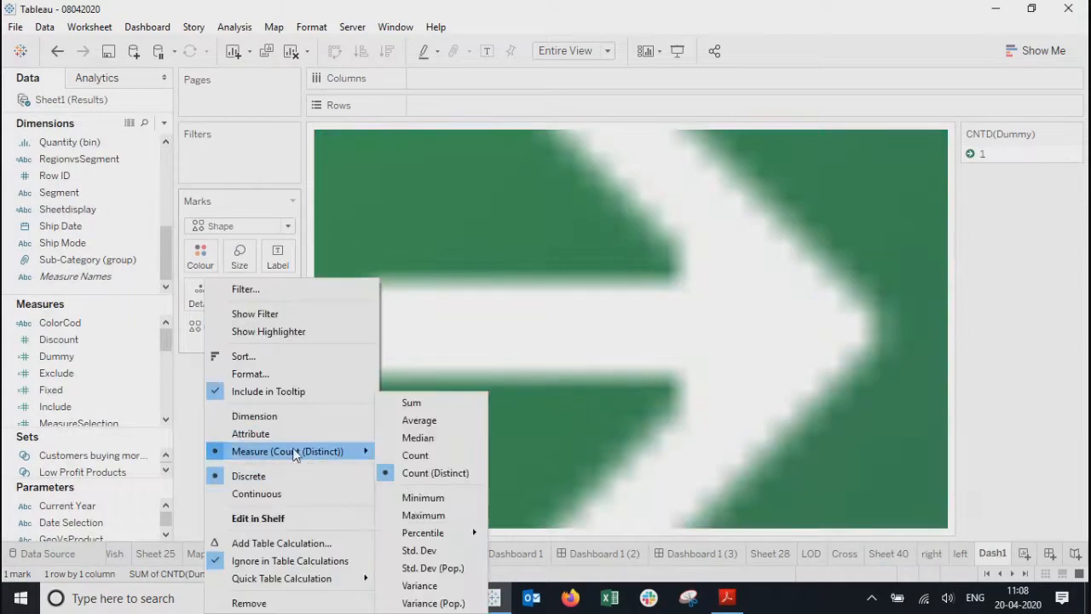
click(425, 421)
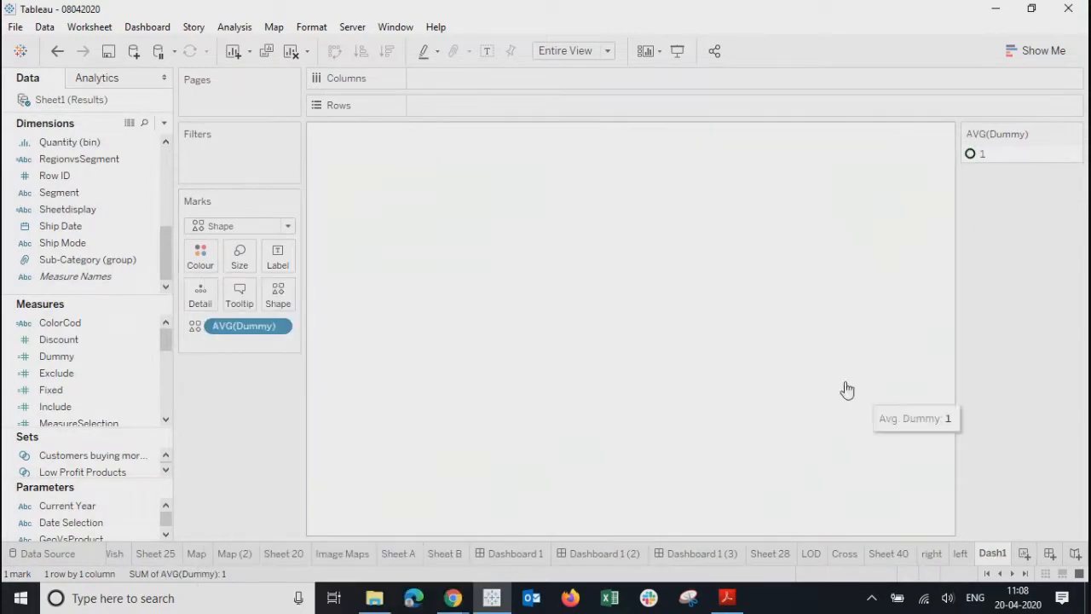
- Set Dash1's mark shape to the Summary dashboard picture from the MyImages palette
click(279, 300)
click(684, 162)
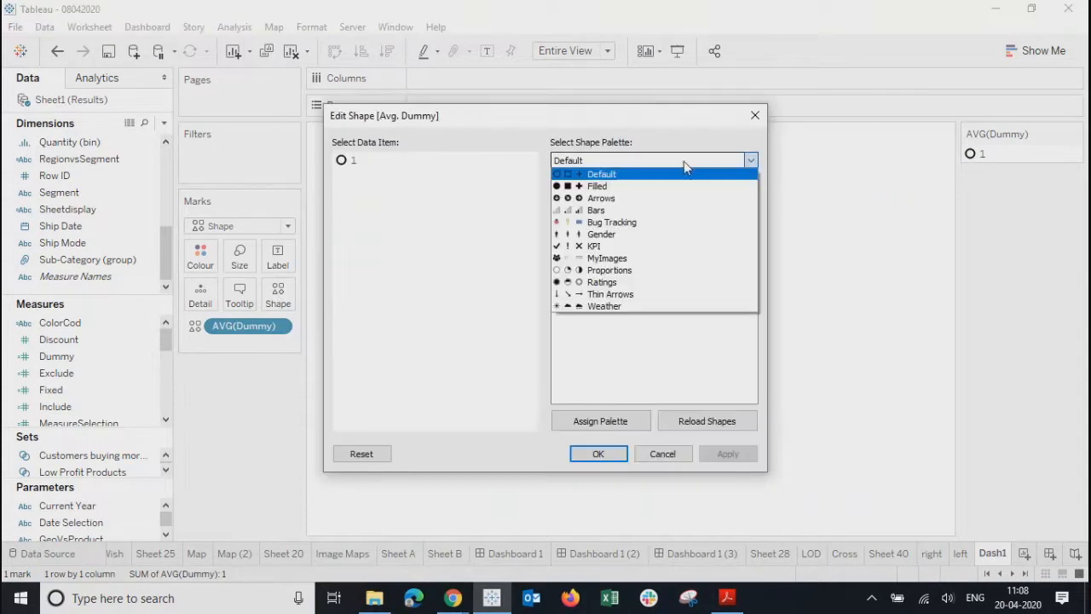
click(587, 258)
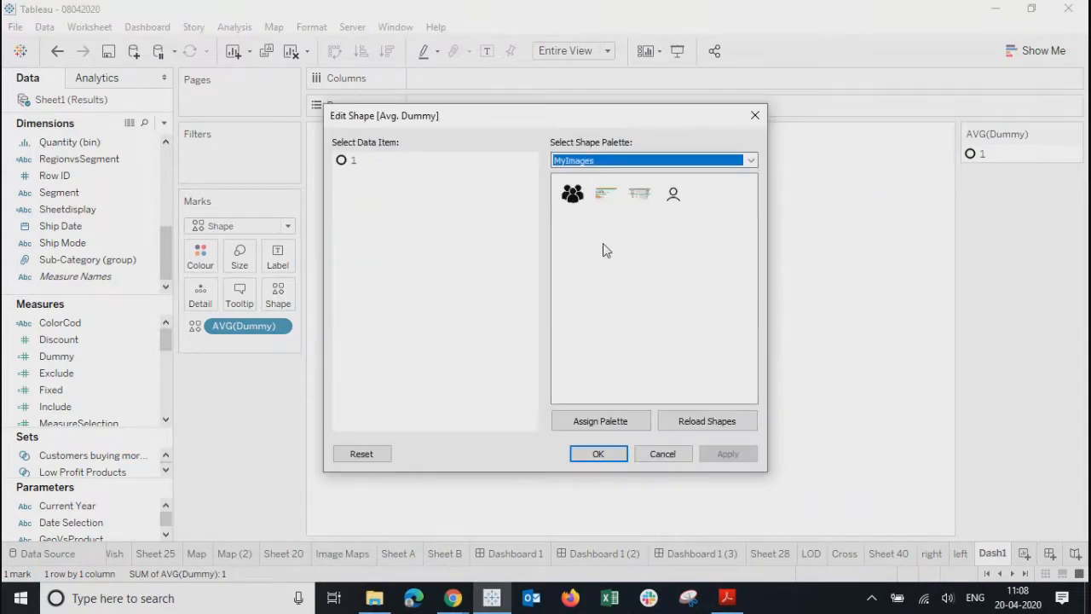
click(645, 199)
click(343, 160)
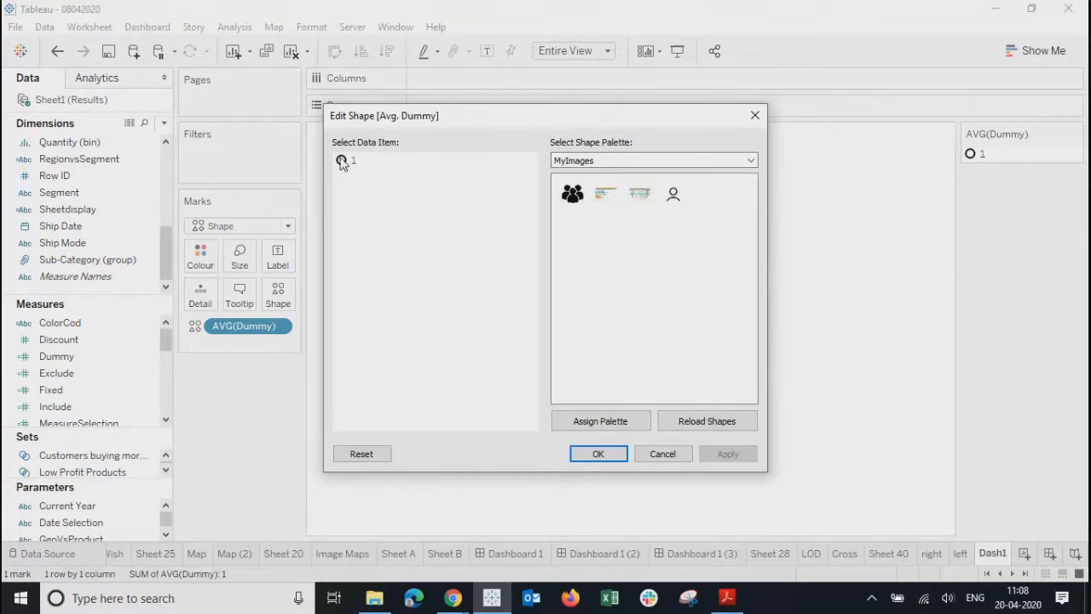
click(639, 194)
click(726, 454)
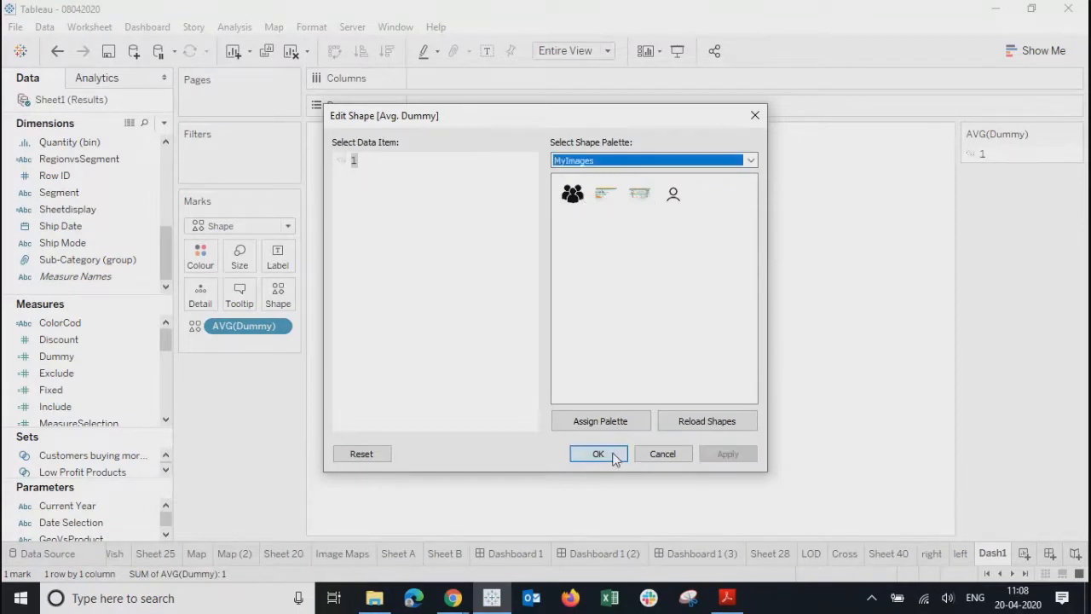
click(598, 453)
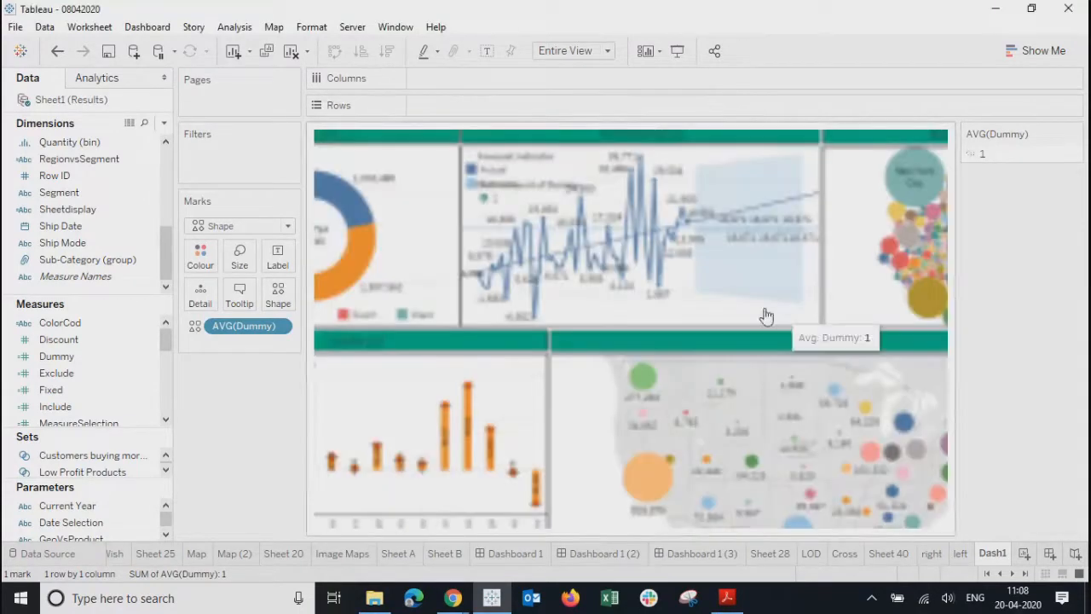
- Show the Home dashboard (Dashboard 1 (3)) full screen in presentation mode
click(692, 554)
click(453, 308)
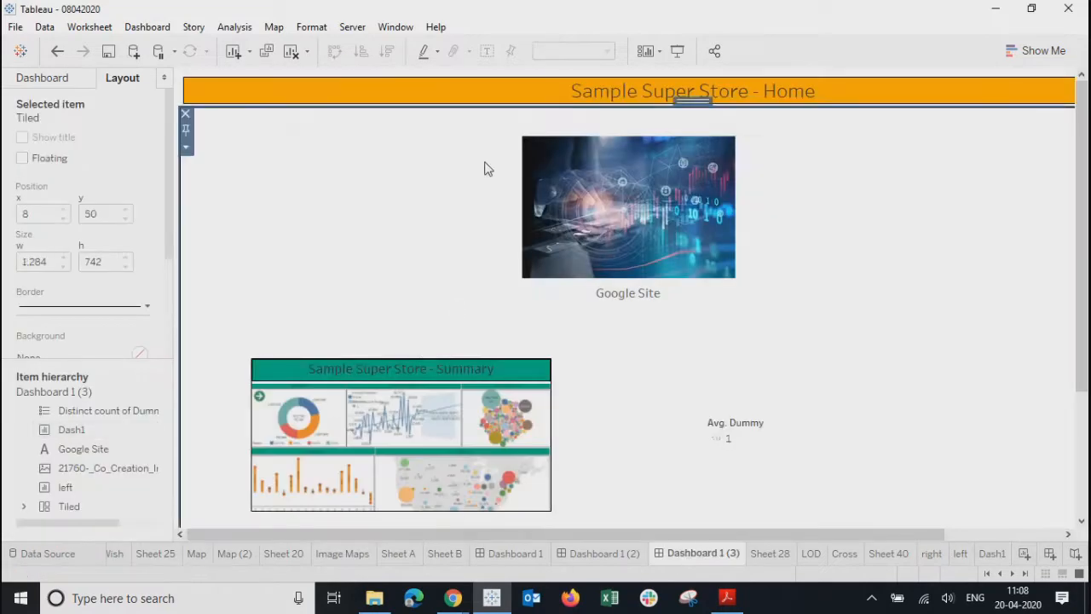
click(678, 50)
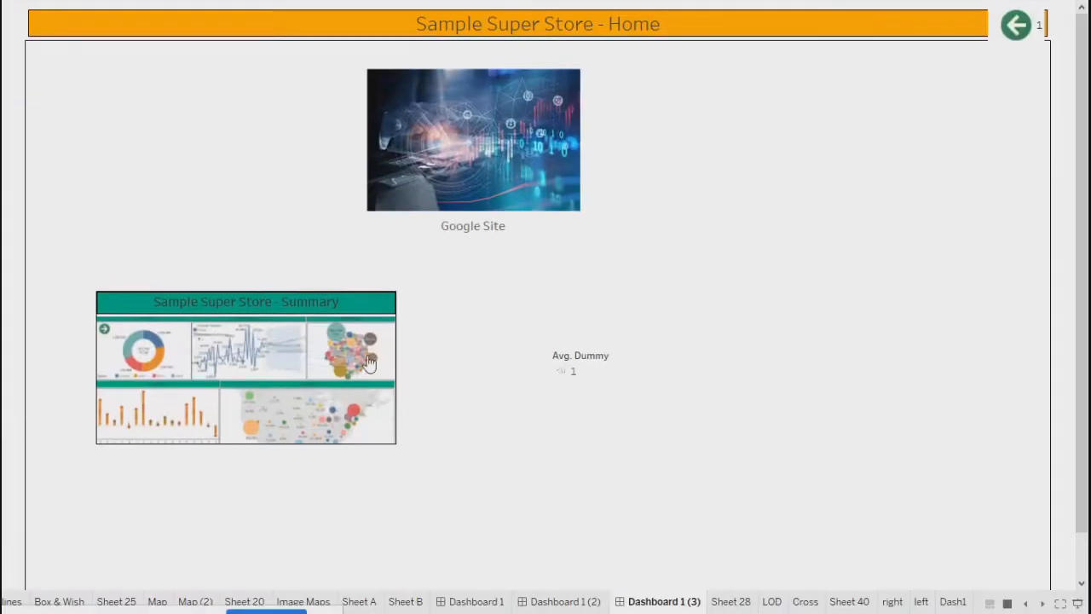
- Test the Summary thumbnail and the arrow links between Summary and Product Summary, then exit presentation mode
click(262, 324)
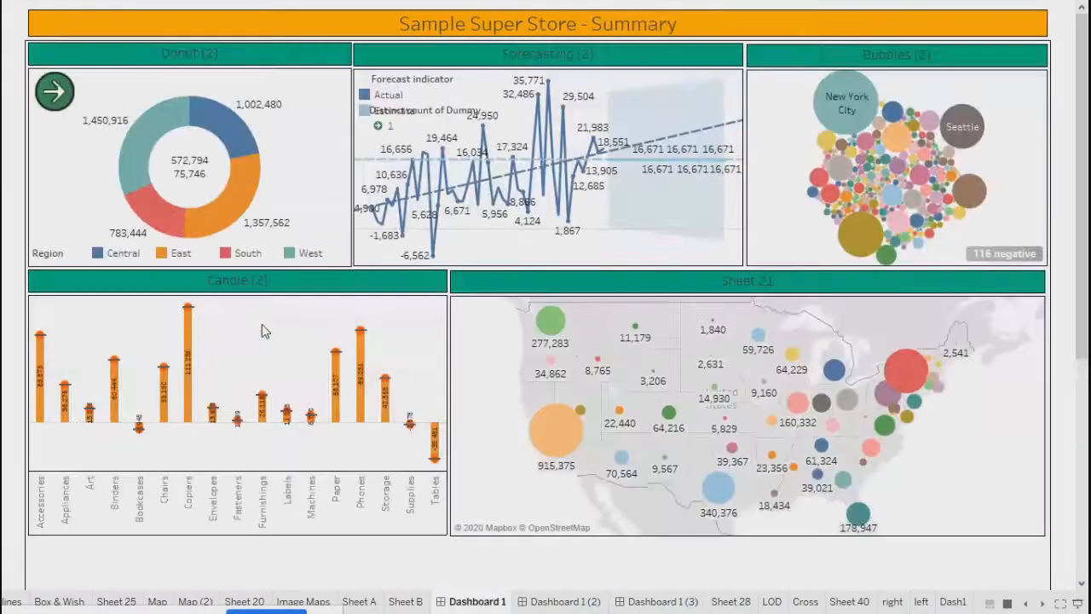
click(55, 101)
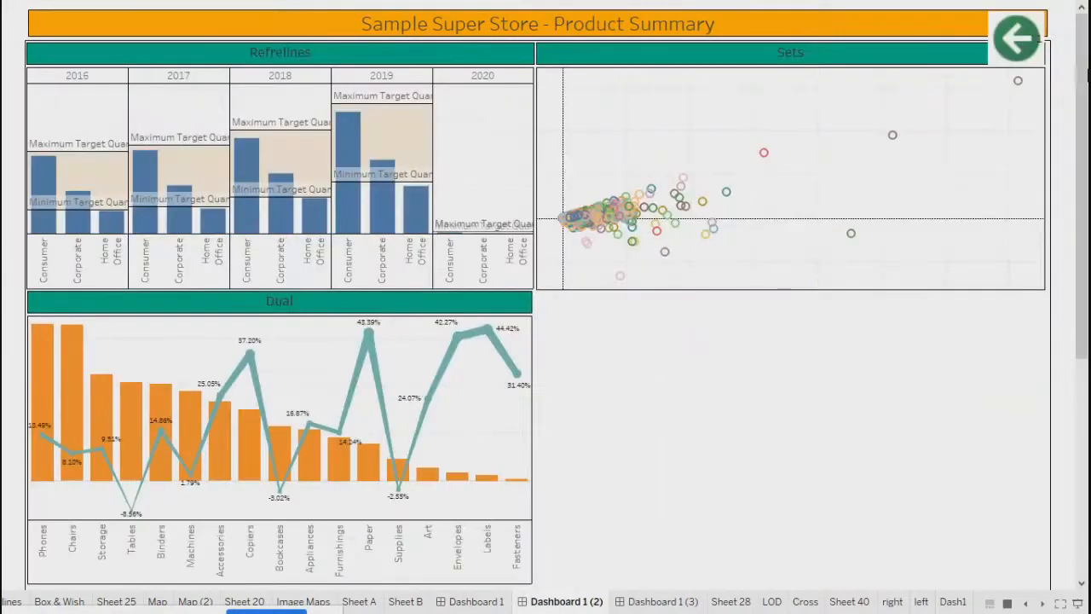
click(1017, 38)
click(53, 92)
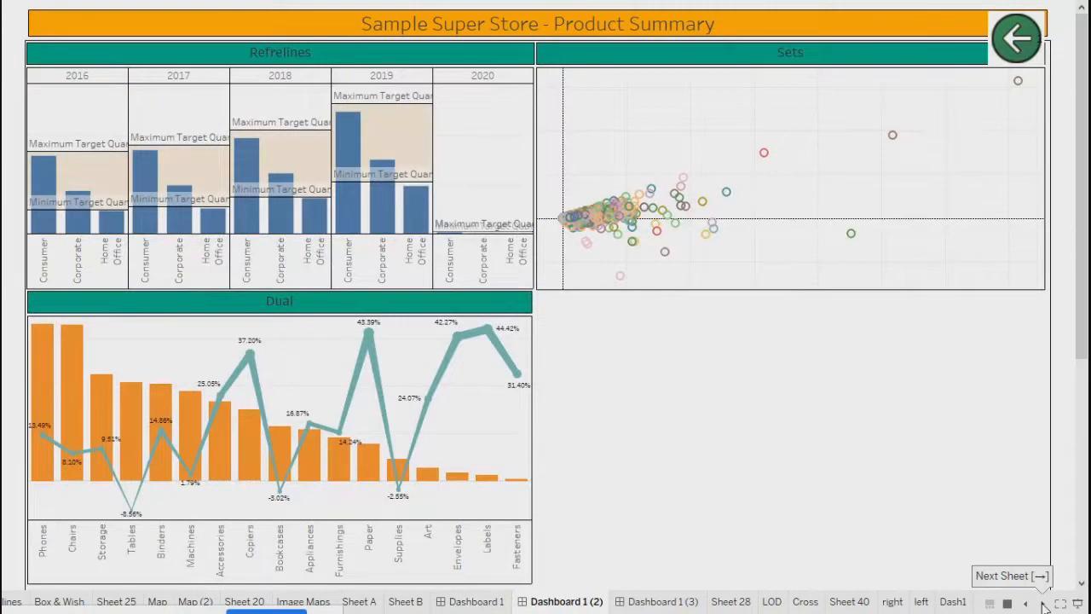
key(Escape)
drag(846, 535, 650, 540)
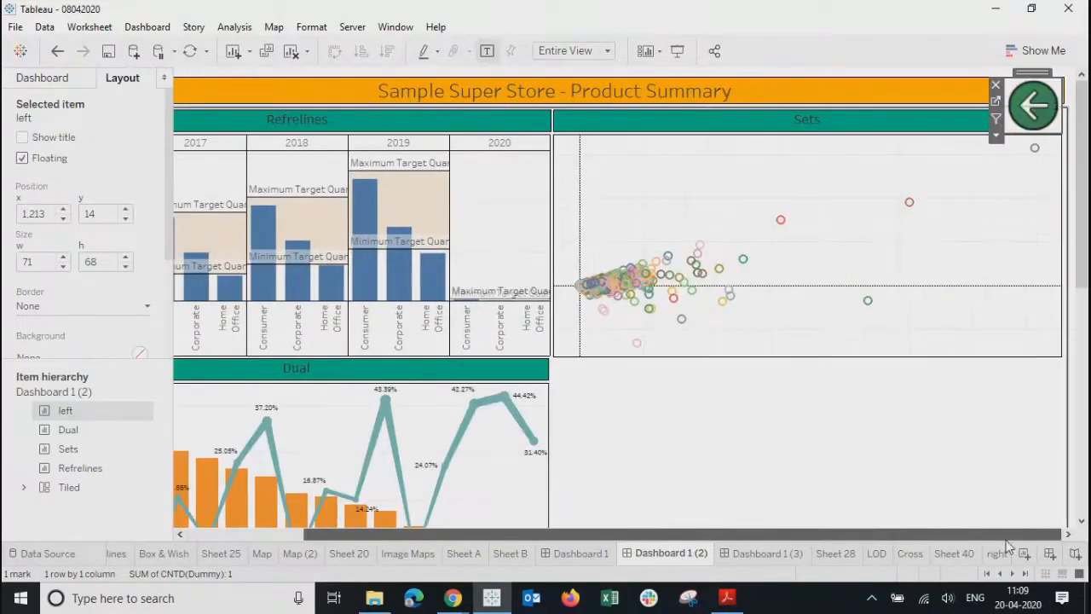
- Drag the Summary dashboard's green right arrow into its top-right corner, then return to Home
click(884, 438)
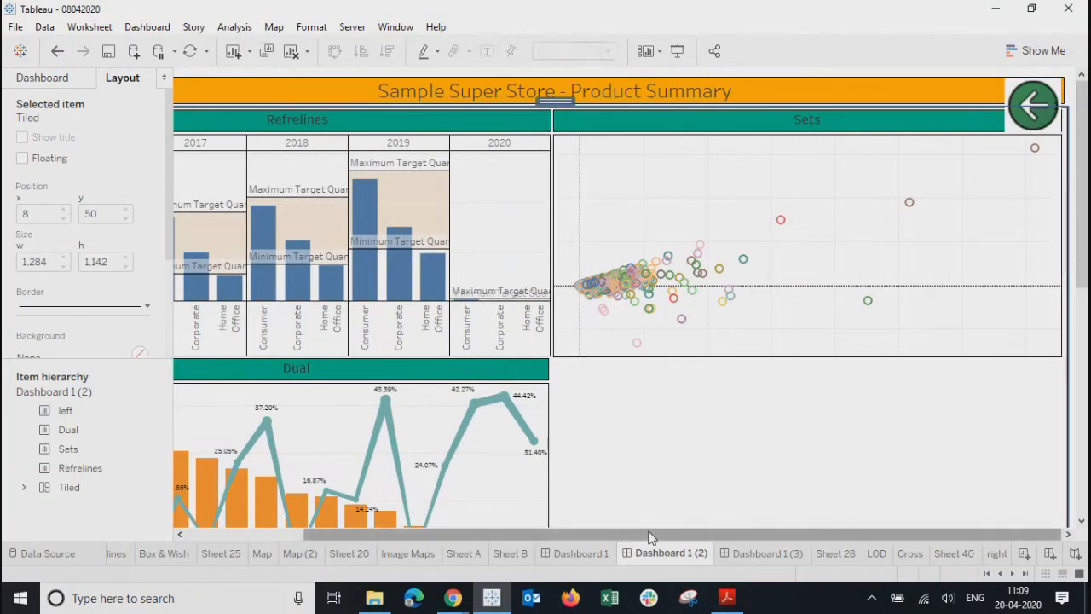
drag(650, 537, 285, 536)
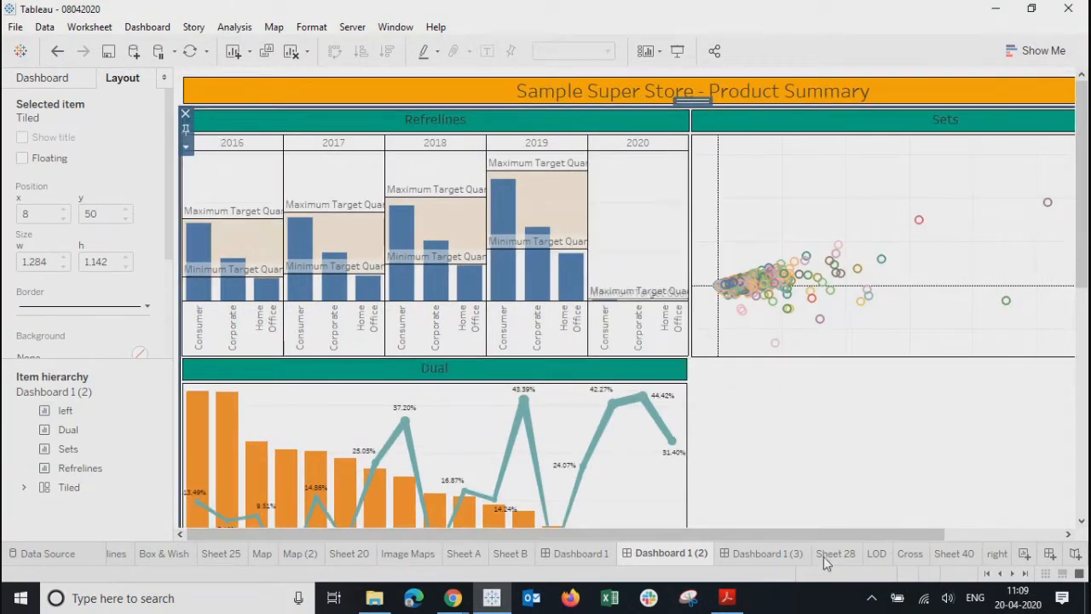
click(565, 561)
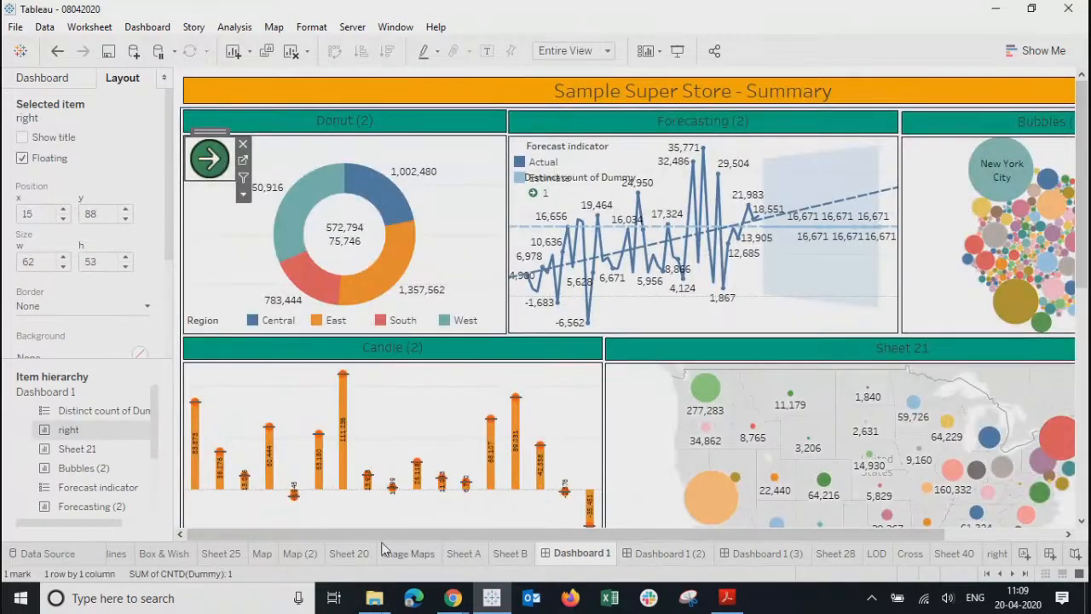
drag(382, 537, 708, 523)
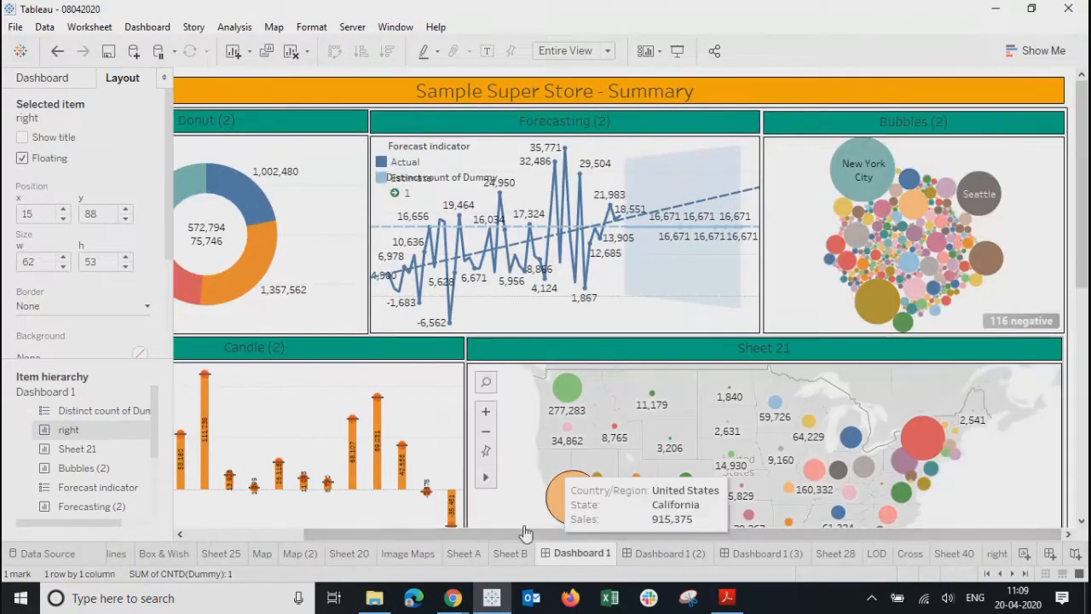
click(206, 537)
drag(205, 132, 1056, 82)
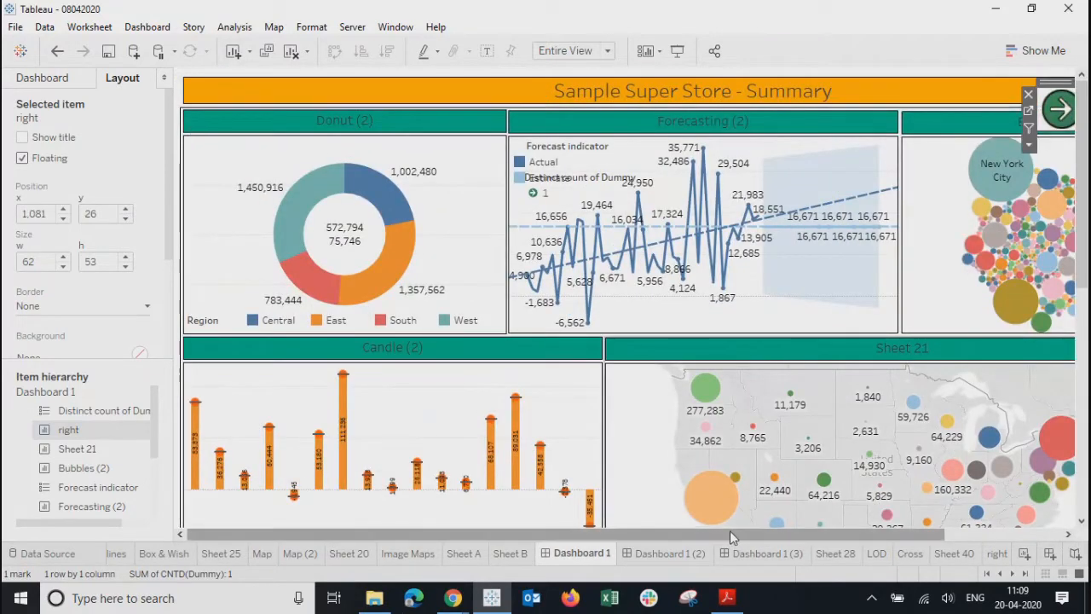
drag(729, 534, 849, 534)
drag(925, 84, 1035, 81)
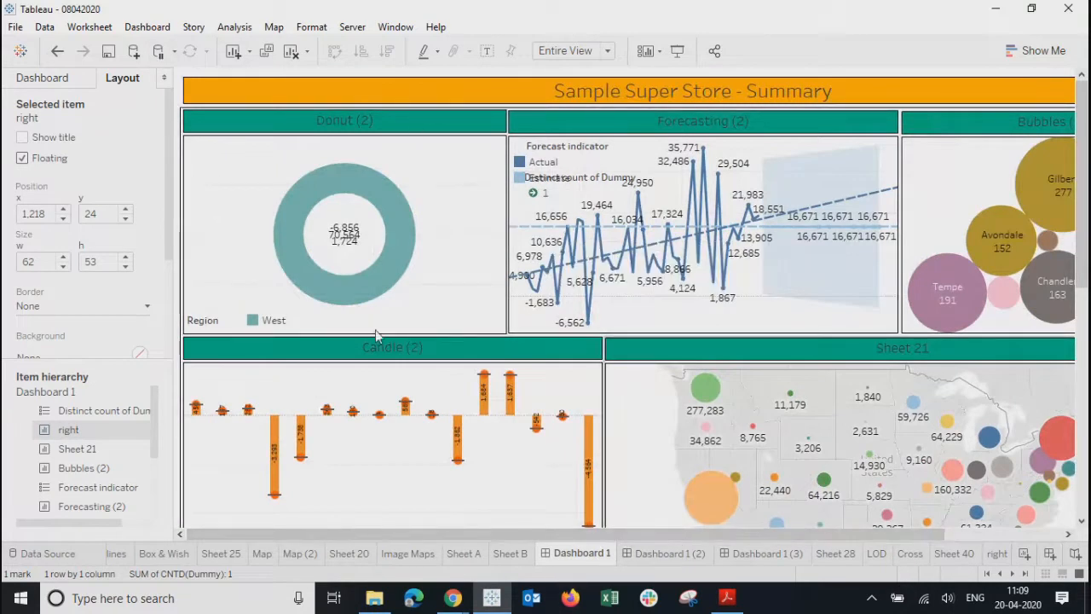
drag(168, 211, 145, 113)
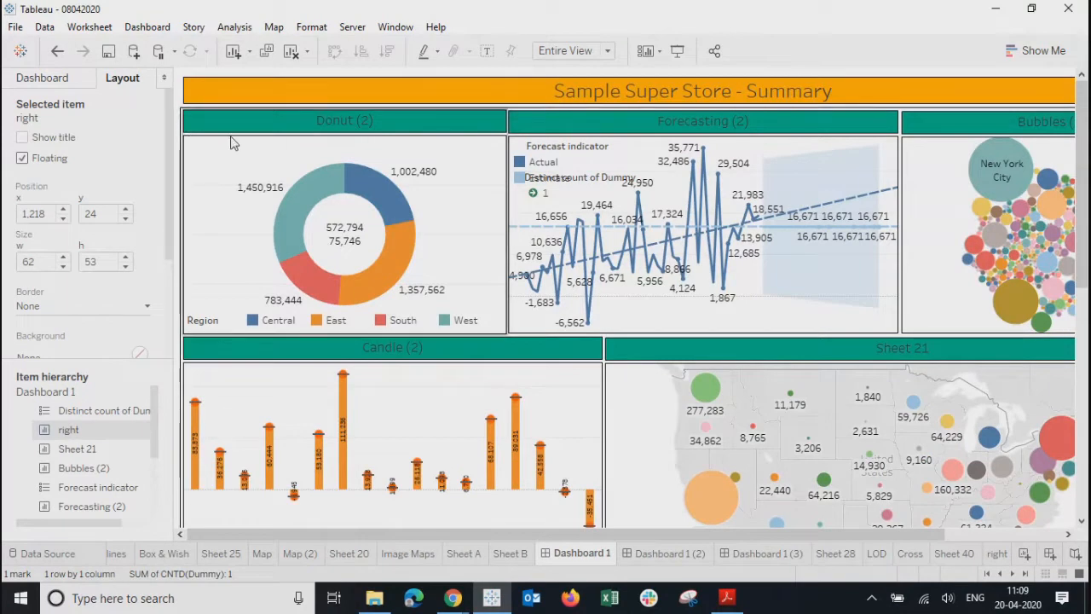
click(667, 553)
click(742, 553)
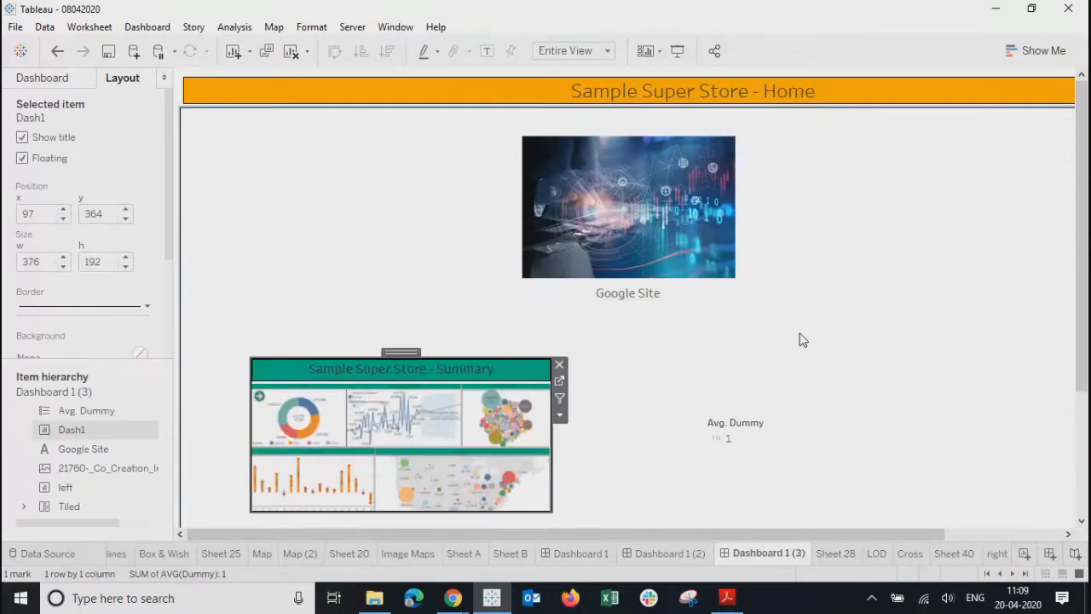
- Delete the Avg. Dummy legend and move the Summary thumbnail up under the Google Site image
click(775, 439)
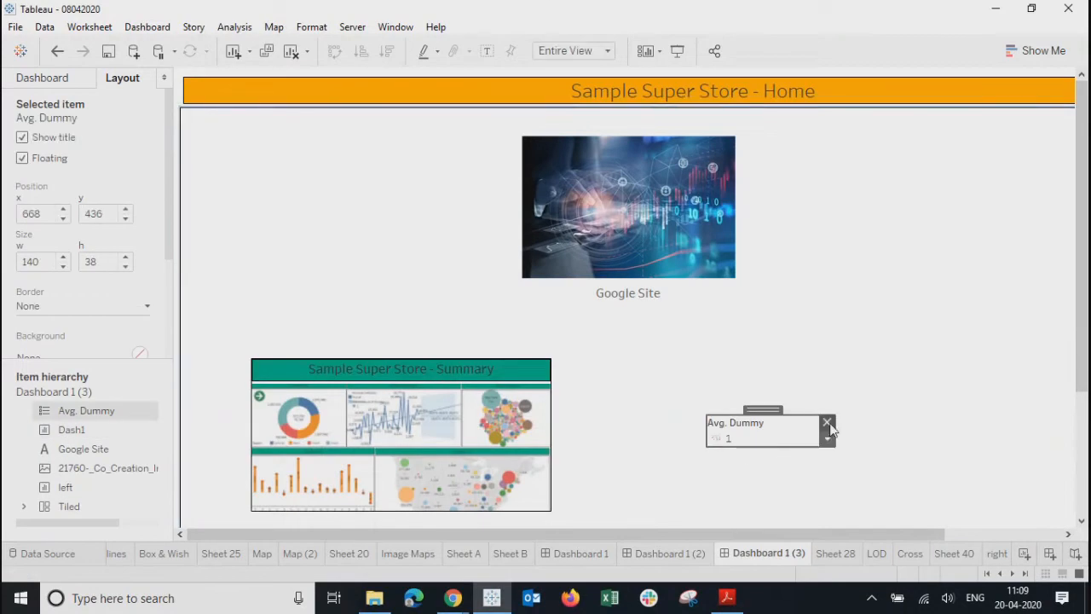
key(Delete)
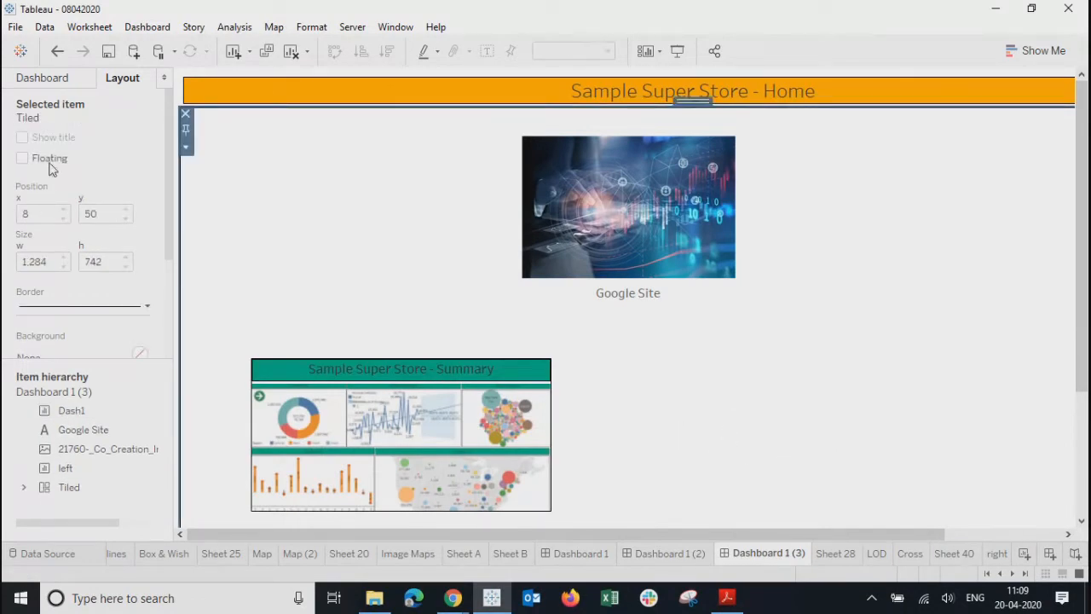
click(73, 83)
drag(75, 322, 84, 336)
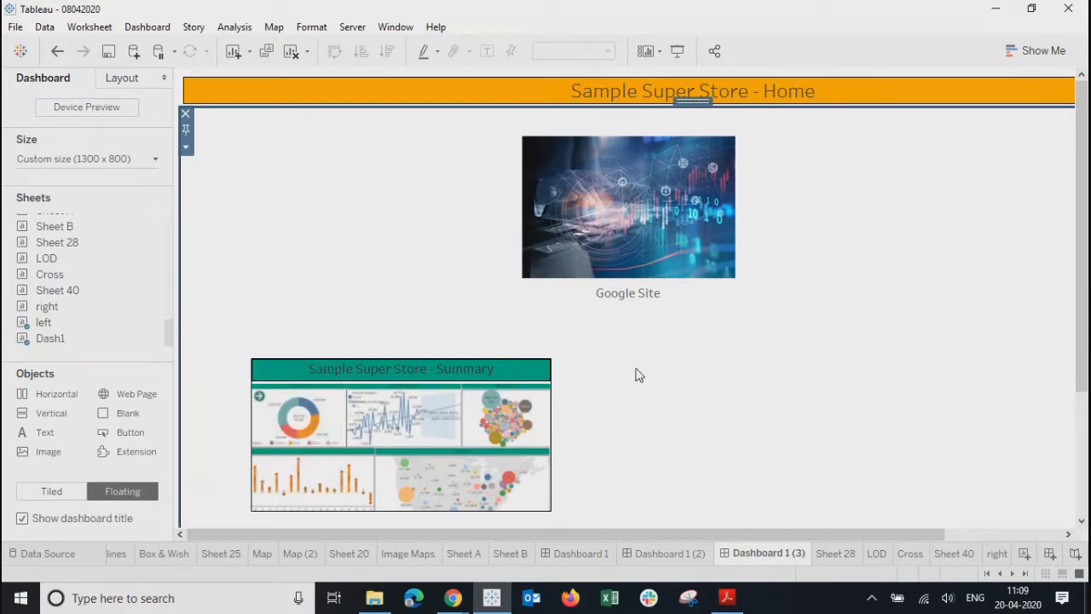
click(368, 368)
drag(401, 350, 368, 321)
click(798, 404)
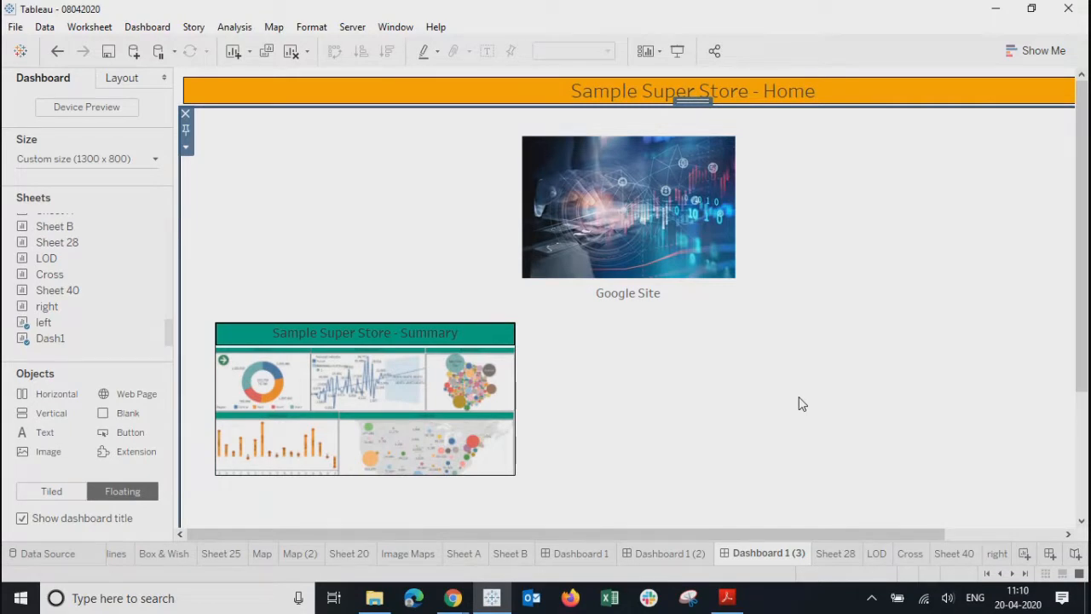
- Preview the Home dashboard full screen, then bring up the Dash1 sheet
click(677, 52)
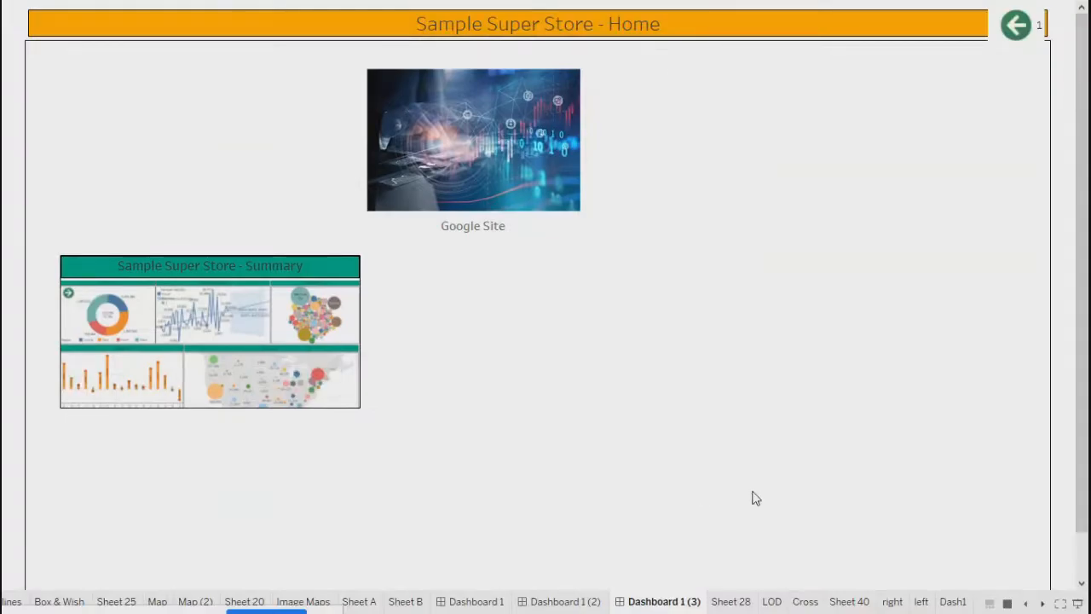
key(Escape)
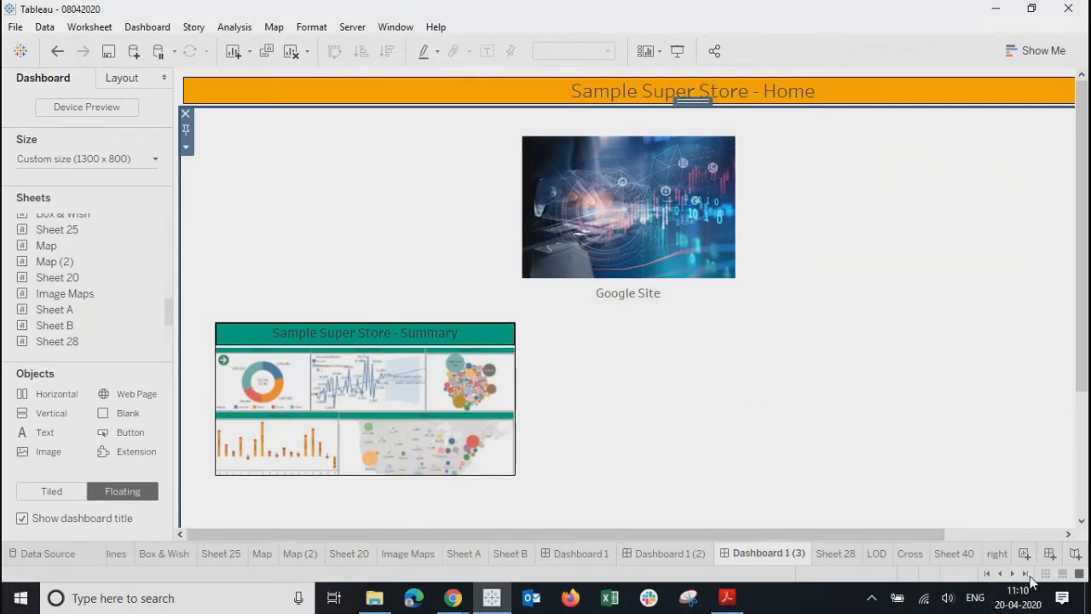
click(1026, 573)
- Duplicate the Dash1 sheet to create Dash1 (2)
click(997, 554)
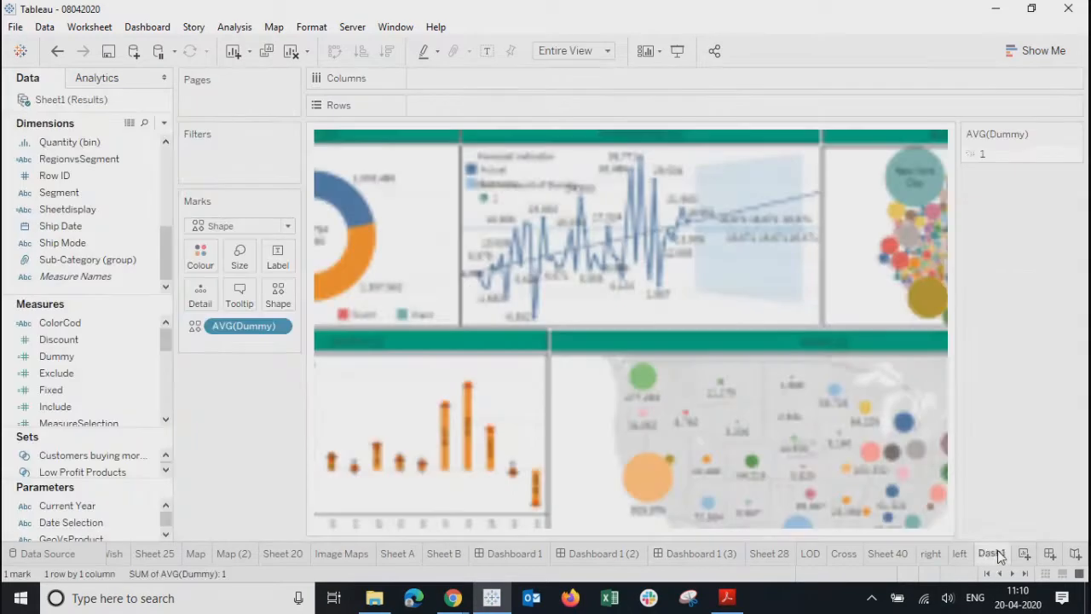
right_click(993, 554)
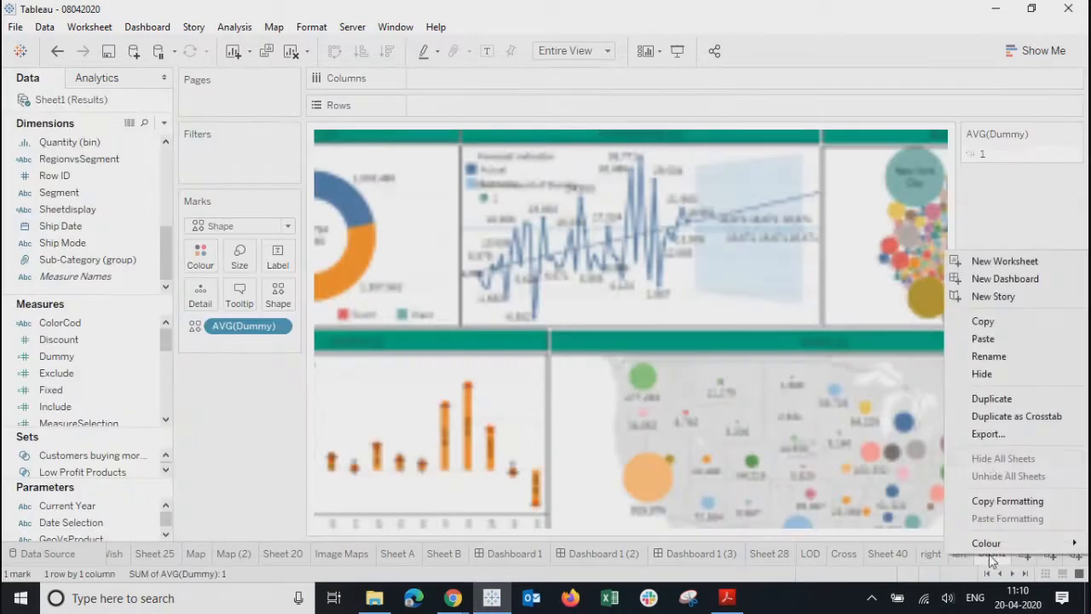
click(989, 398)
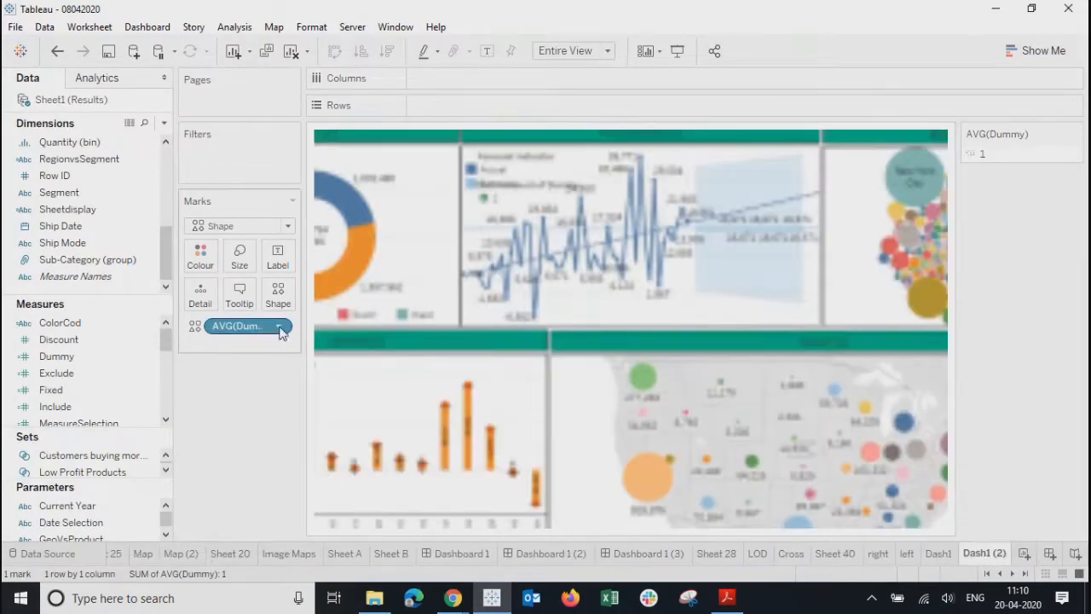
- Replace AVG(Dummy) on Marks with Number of Records aggregated as Count (Distinct)
click(285, 330)
click(243, 603)
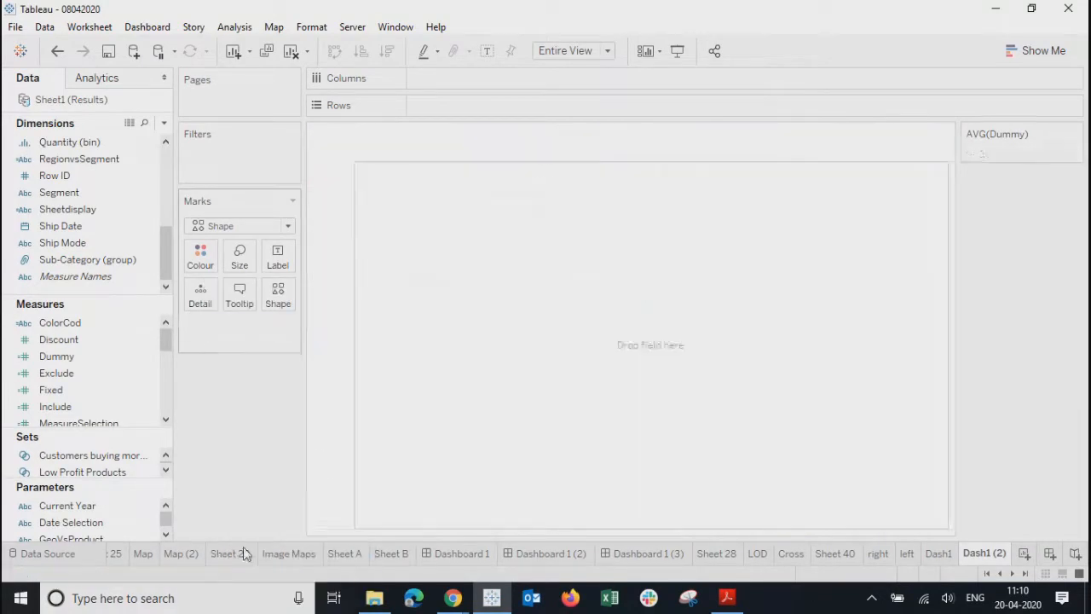
drag(166, 345, 171, 413)
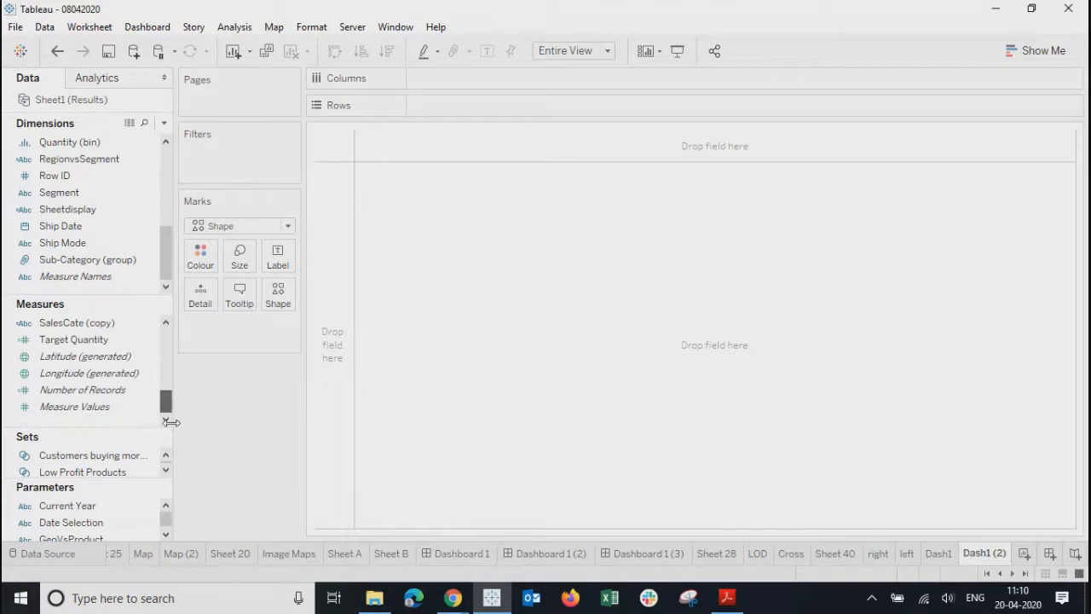
drag(83, 390, 278, 293)
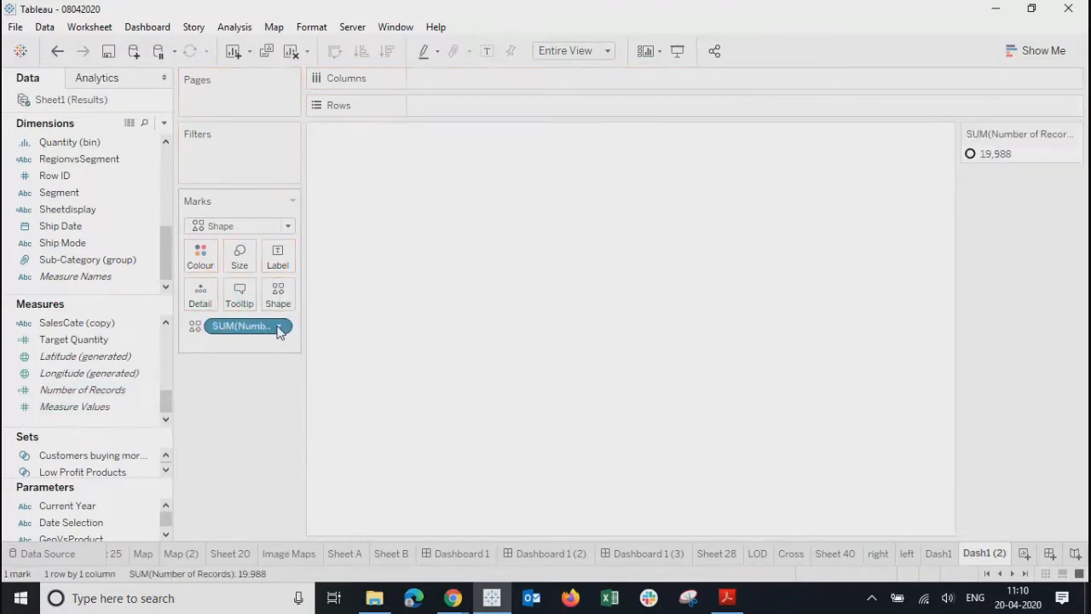
click(279, 331)
mouse_move(367, 454)
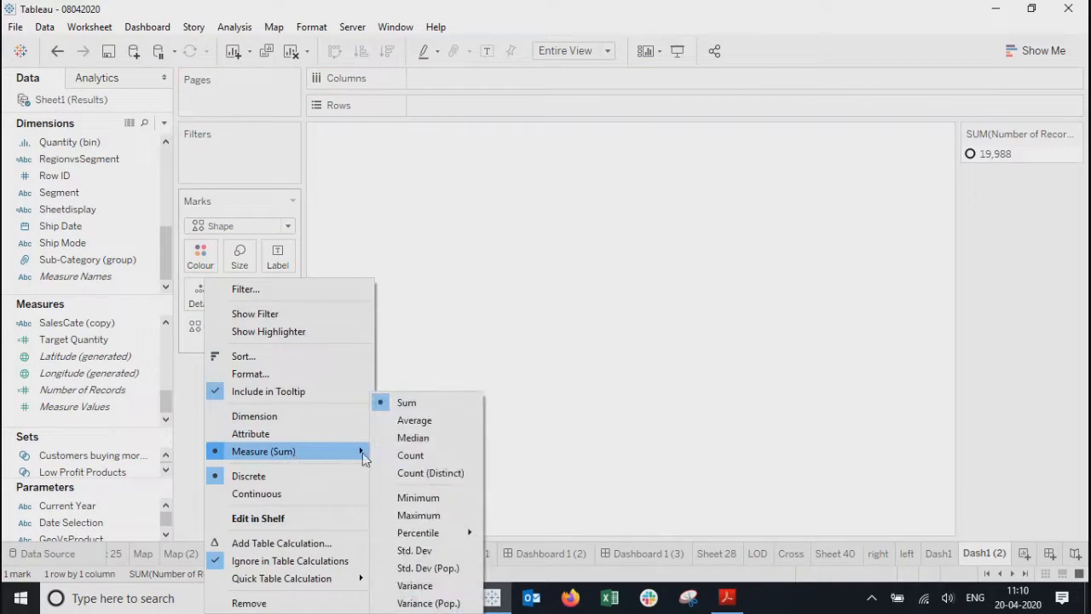
click(445, 474)
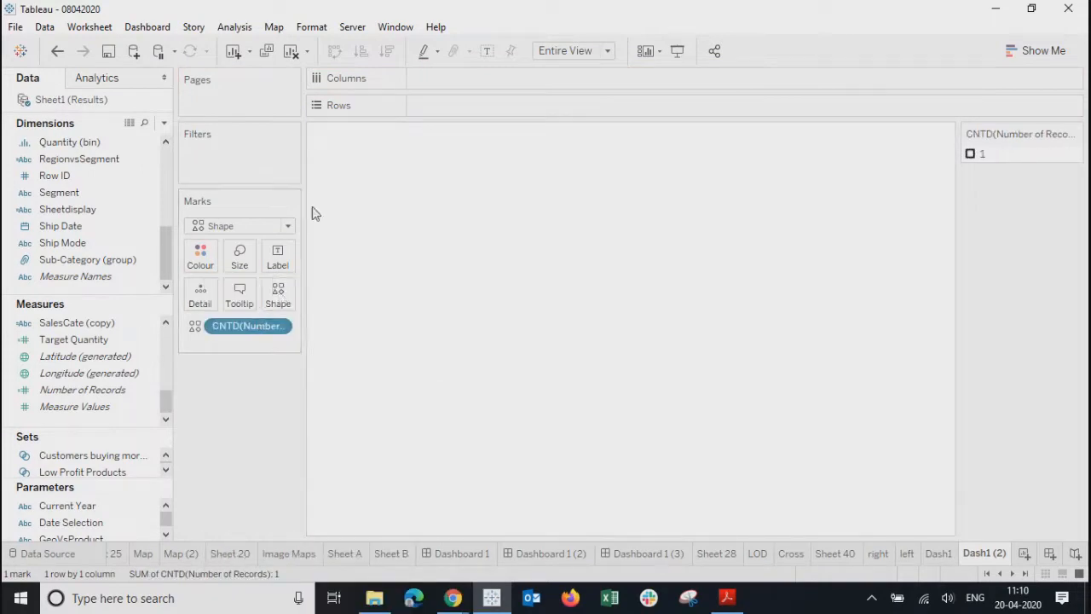
- Keep Shape marks, assign the third MyImages image to item 1, and return to Home
click(246, 226)
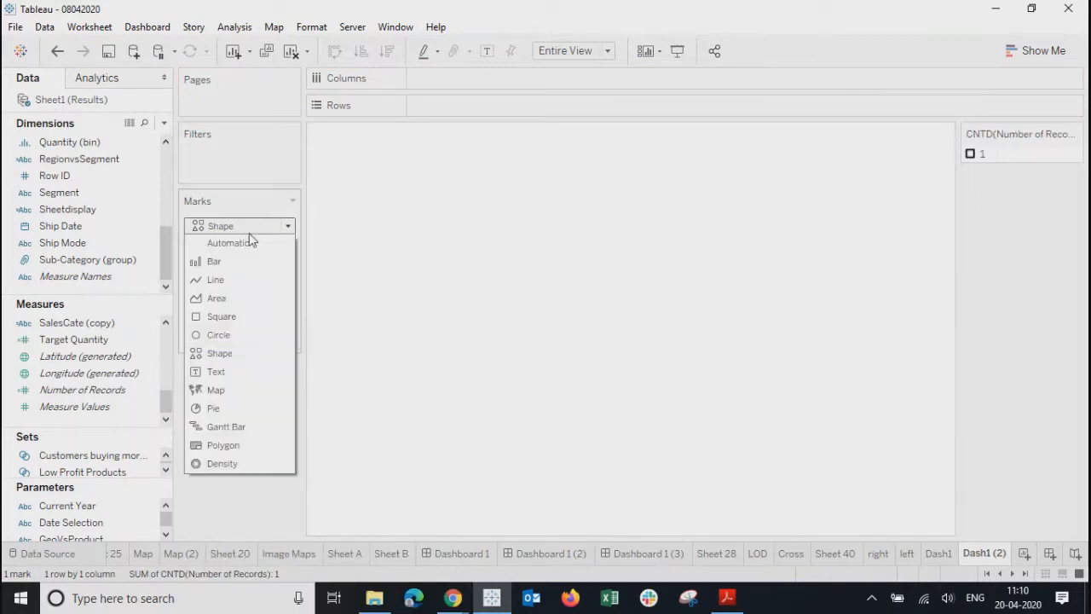
click(230, 354)
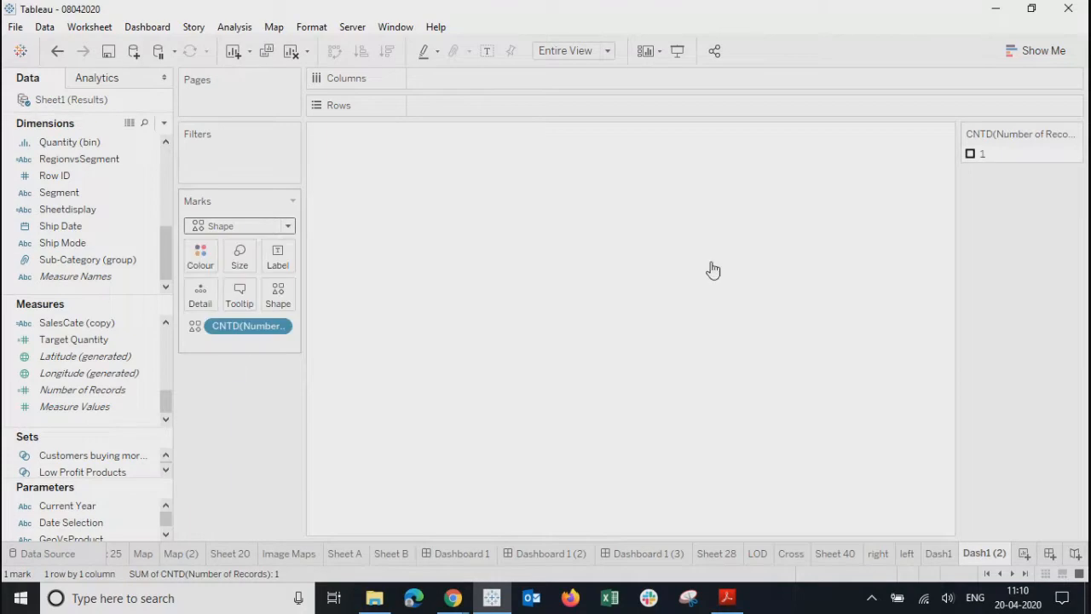
click(278, 294)
click(597, 160)
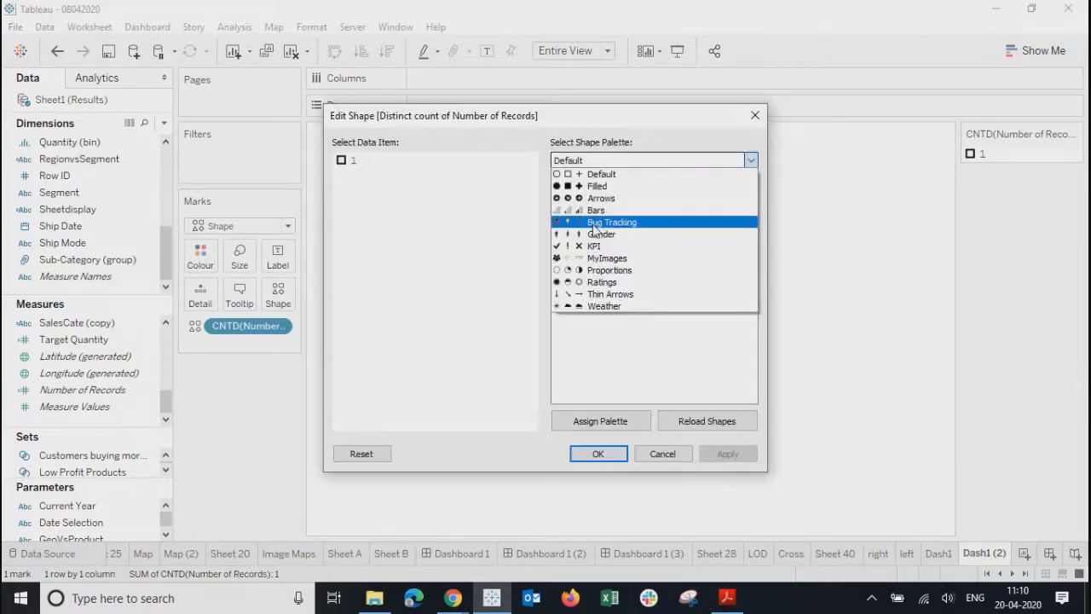
click(596, 259)
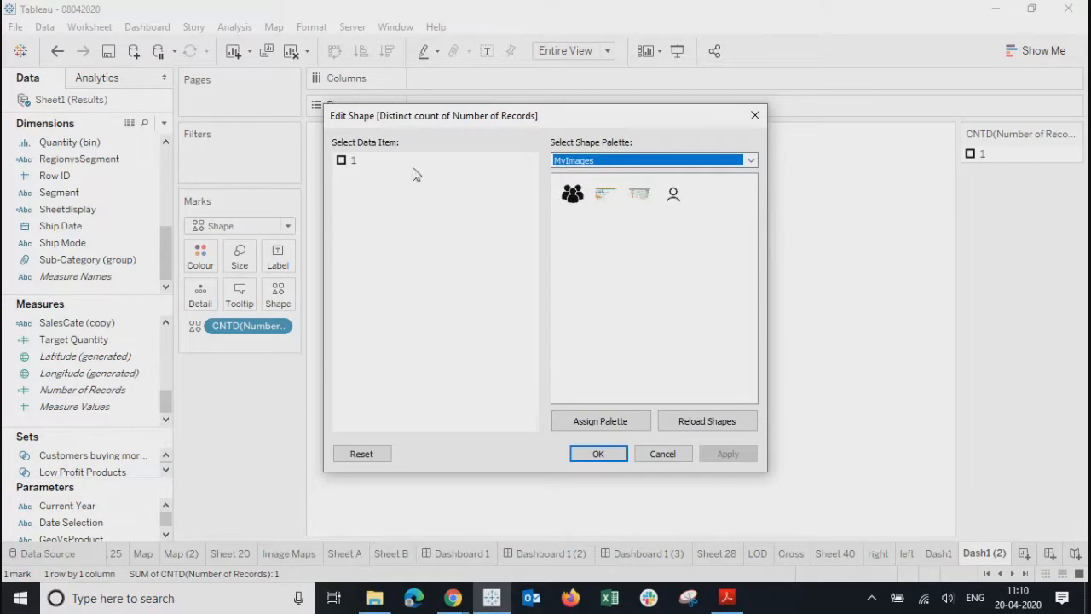
click(346, 162)
click(637, 195)
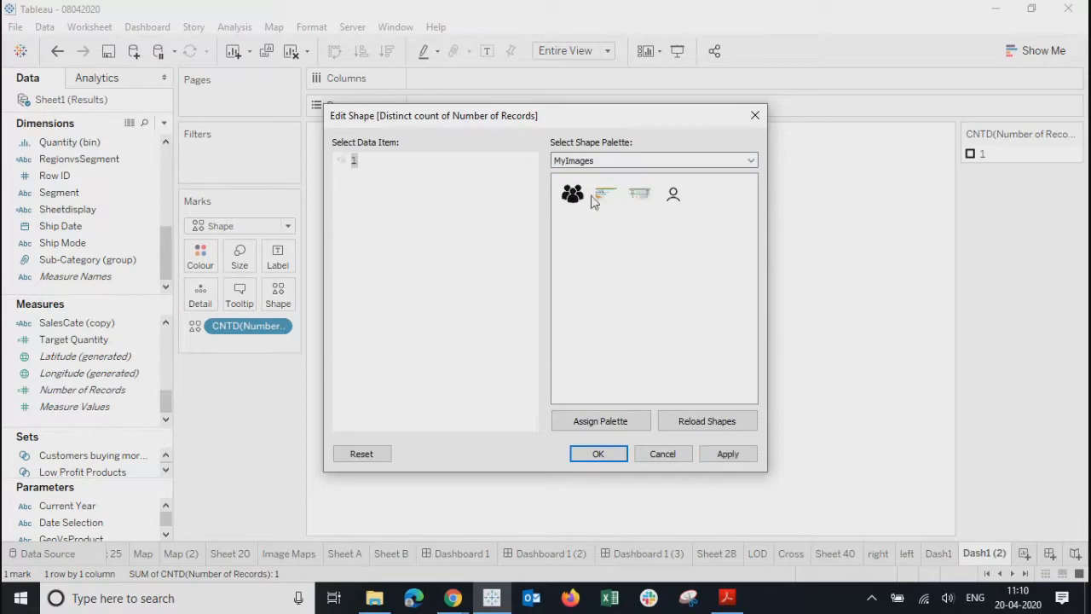
click(690, 424)
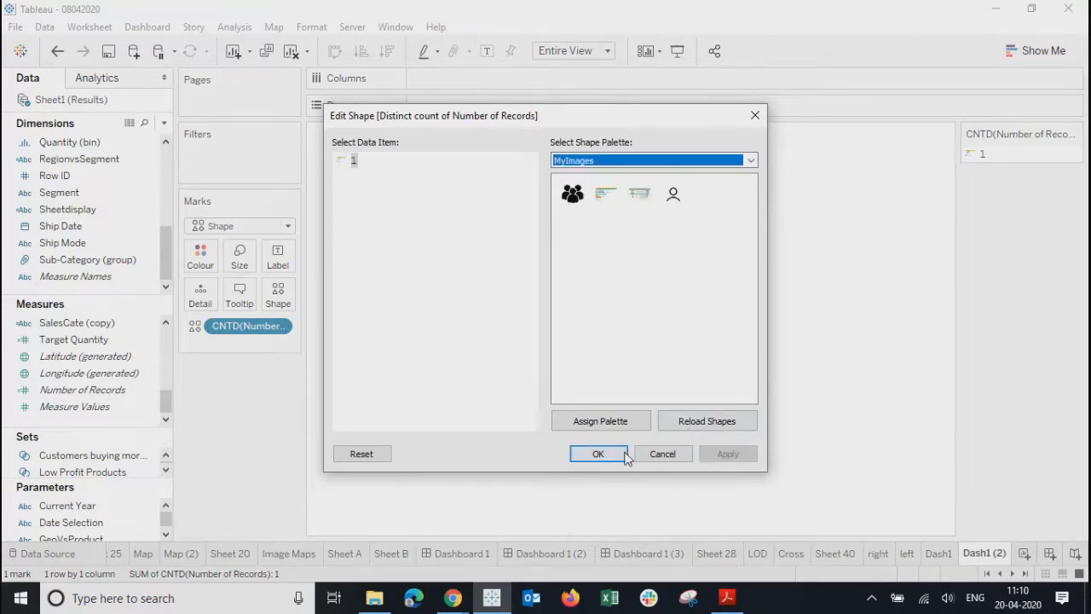
click(598, 454)
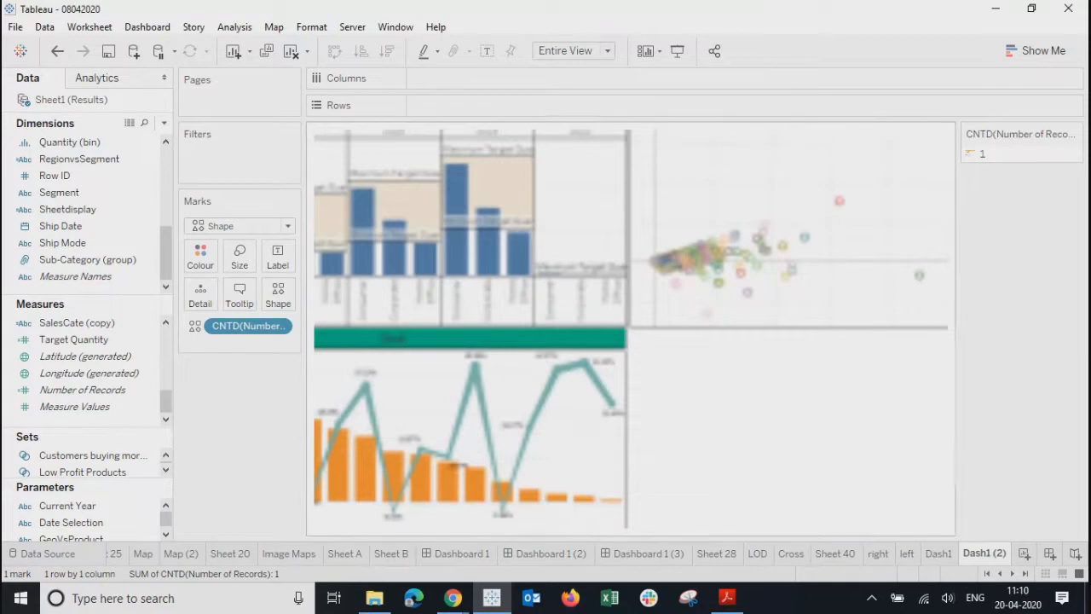
mouse_move(650, 555)
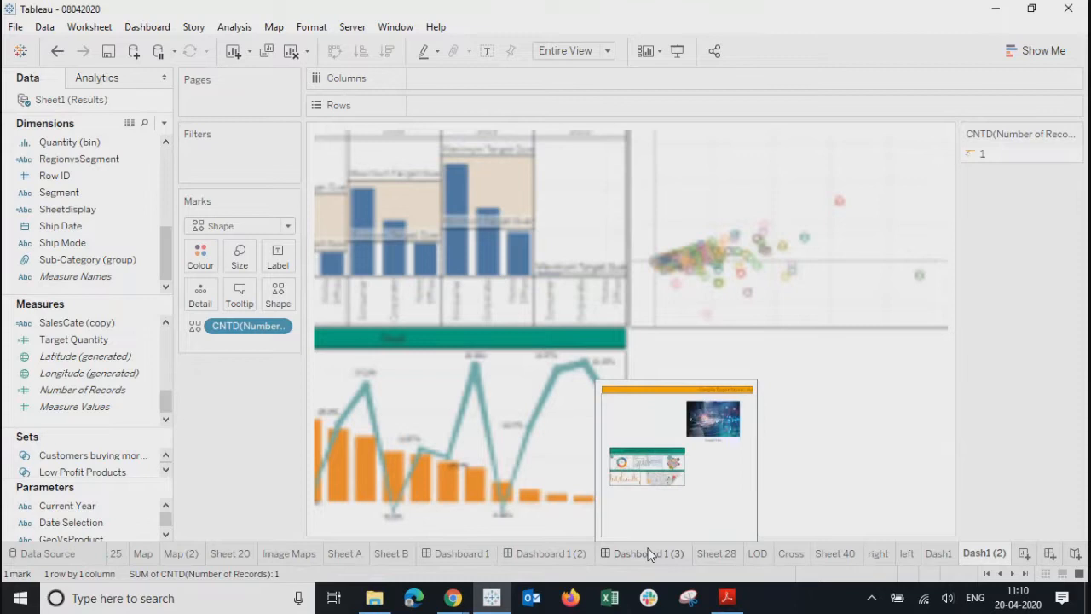
click(651, 553)
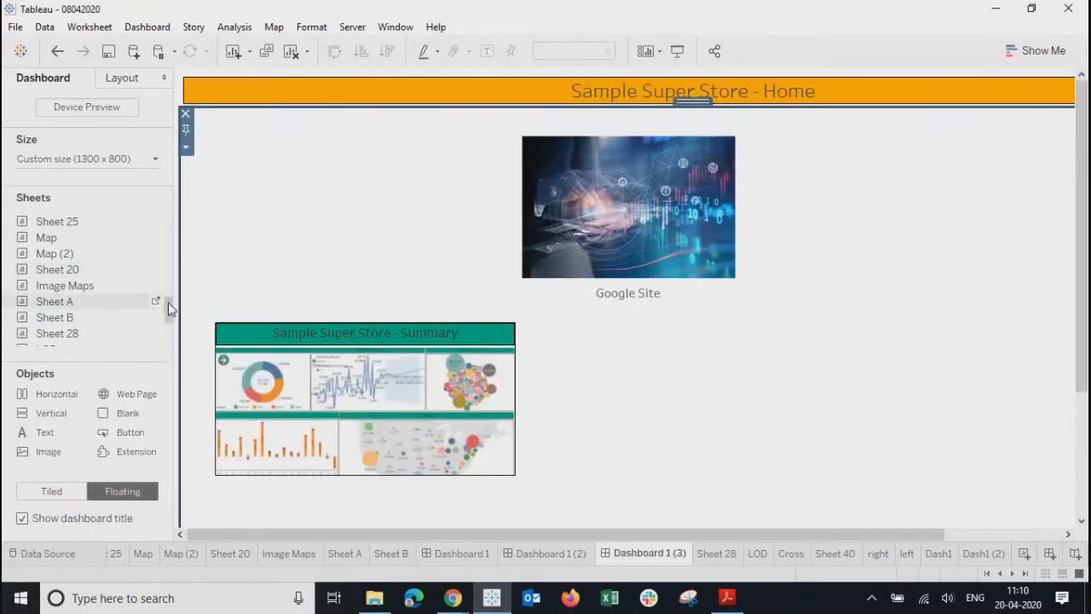
- Float the Dash1 (2) sheet onto the Home dashboard beside the Summary thumbnail
drag(164, 303, 170, 362)
drag(59, 339, 587, 324)
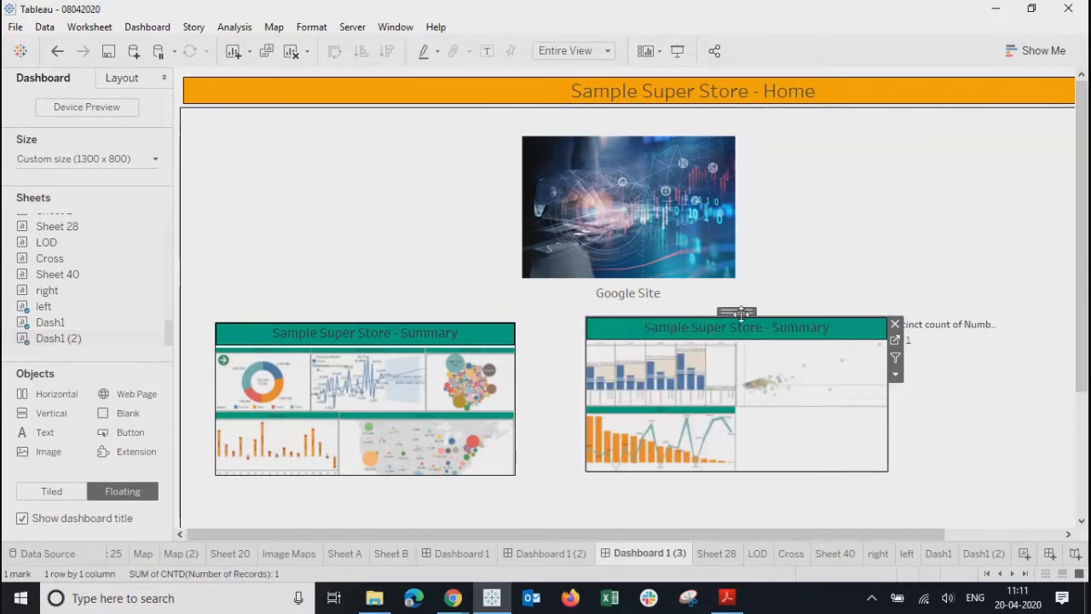
drag(740, 313, 748, 319)
- Retitle it 'Sample Super Store - Product Summary' and open its Layout border options
double_click(779, 338)
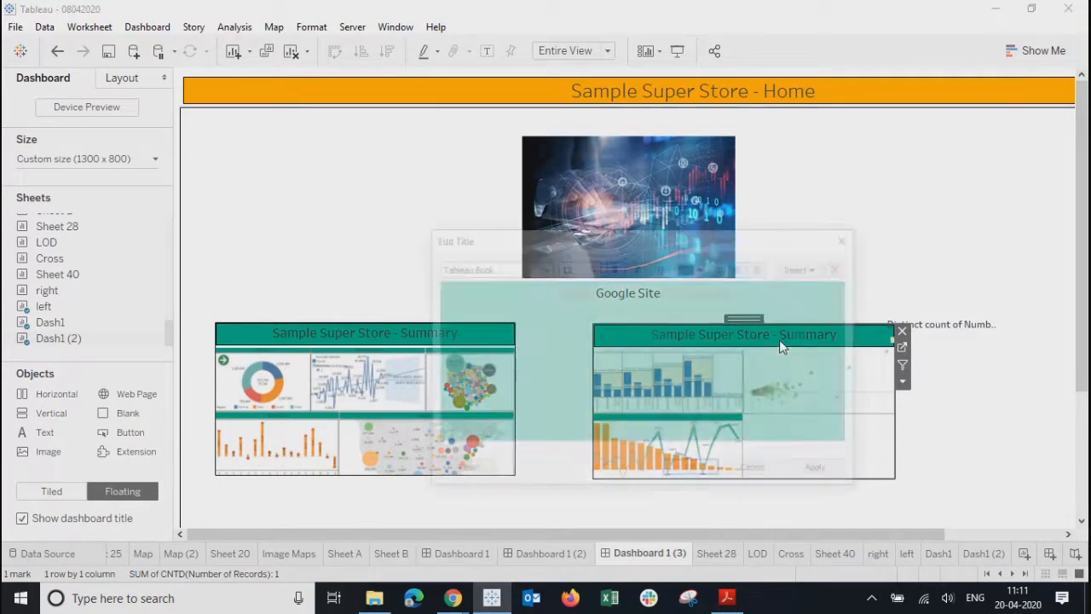
drag(750, 294, 678, 292)
click(679, 293)
text(Product Summary)
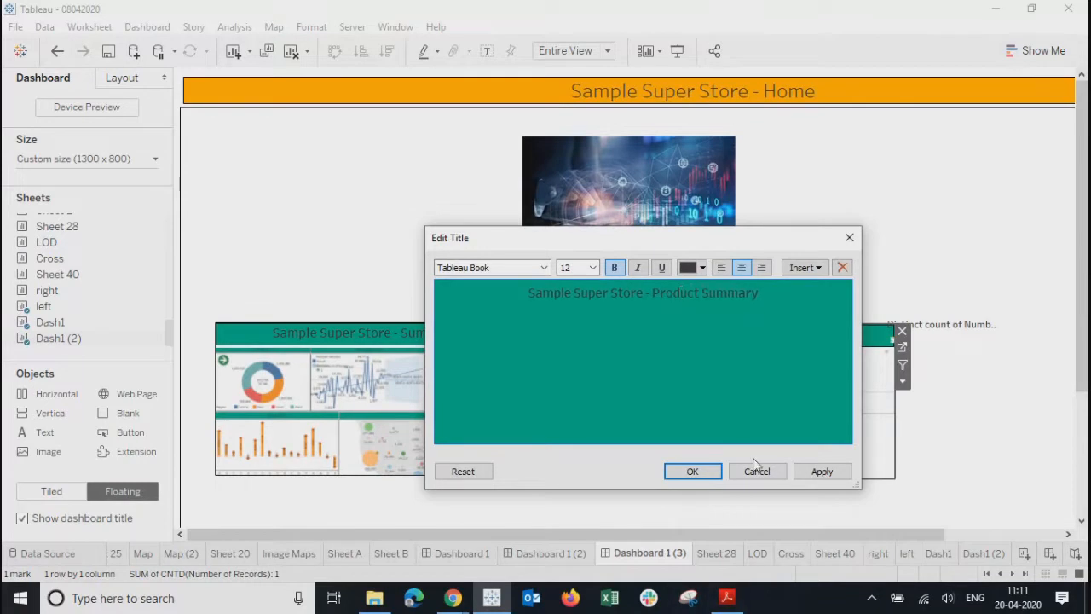
click(814, 473)
click(695, 473)
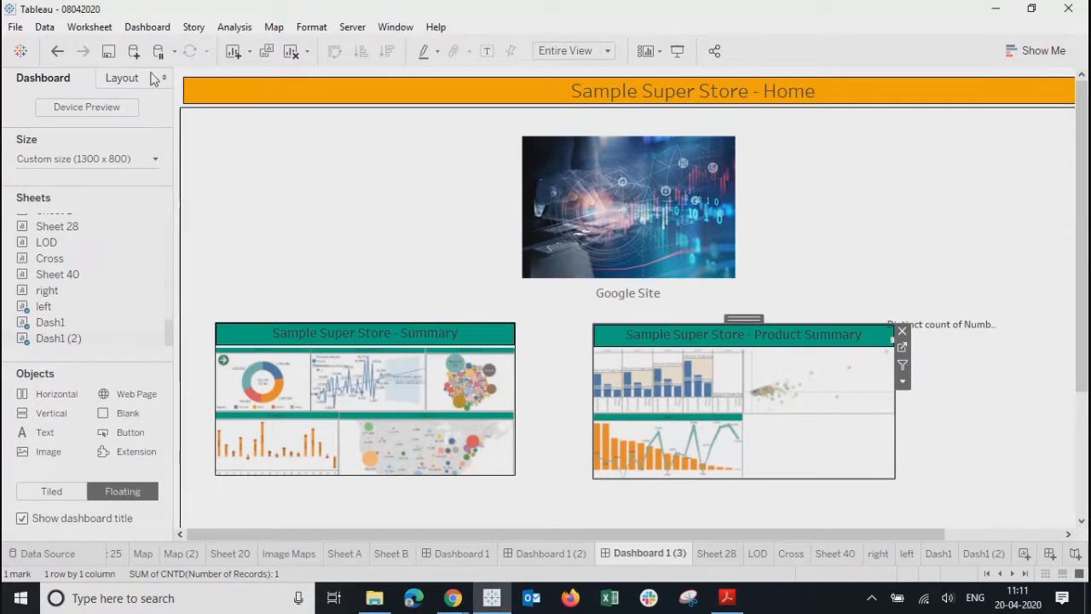
click(122, 77)
click(34, 309)
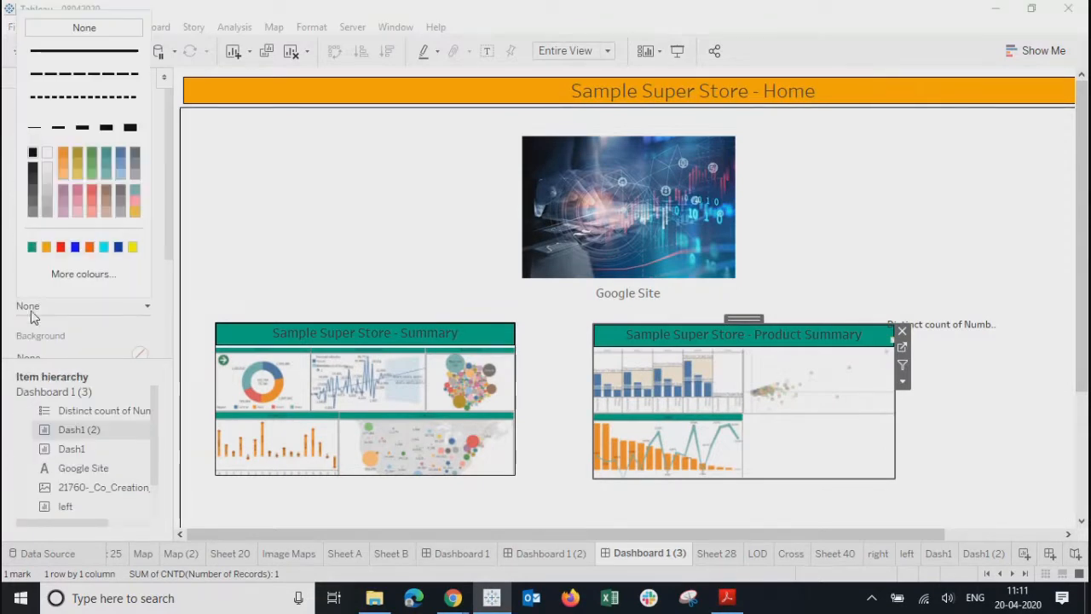
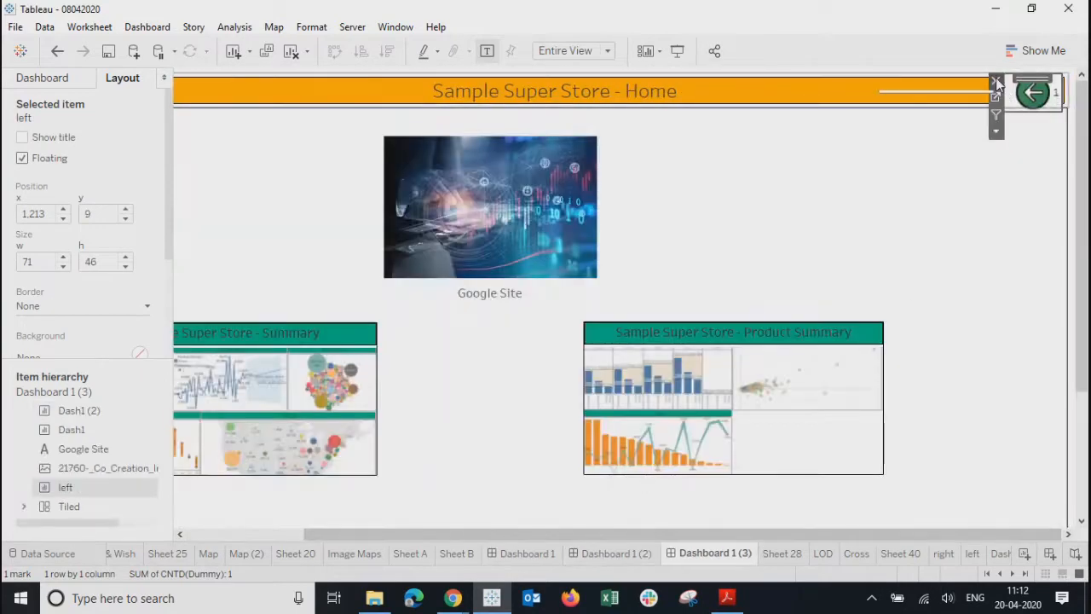
- Delete the floating left-arrow sheet from the Home dashboard, Dashboard 1 (3)
click(995, 81)
drag(696, 534, 554, 532)
click(385, 237)
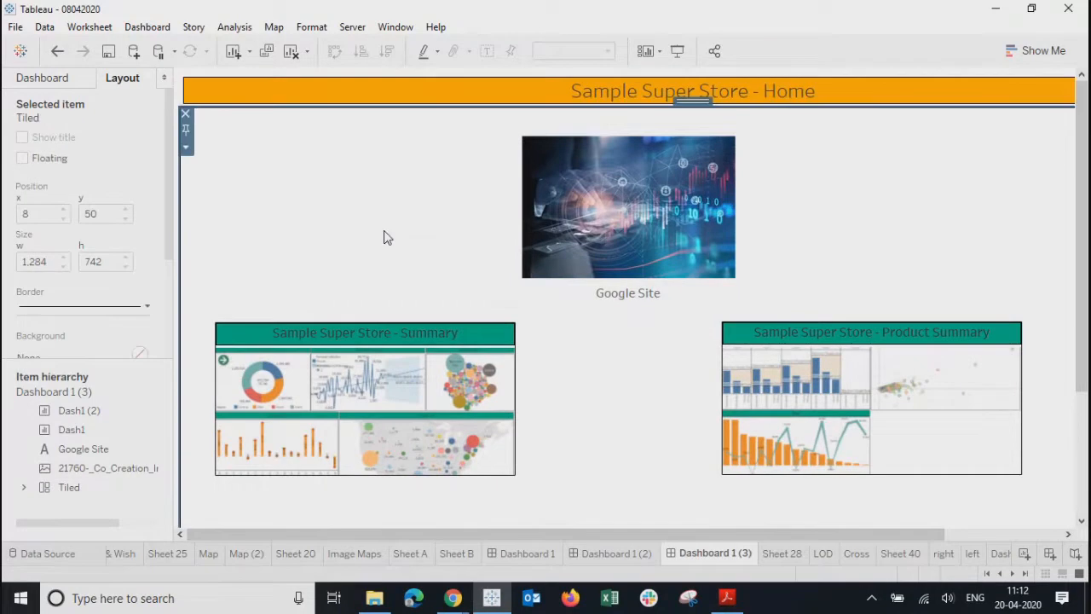
click(458, 598)
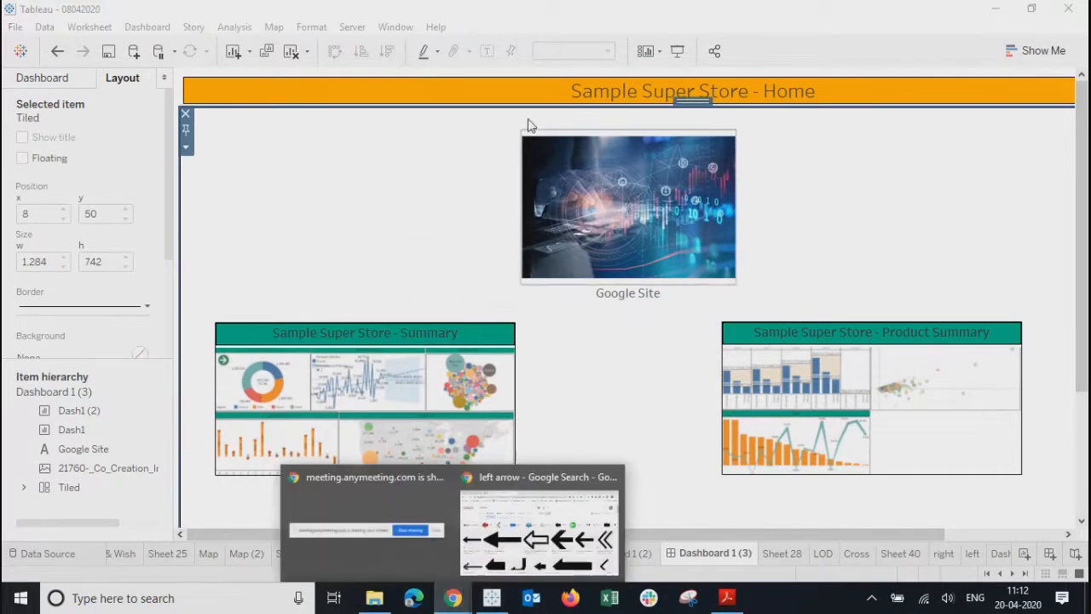
- Replace the Google Images search with 'home' and browse the results
click(515, 492)
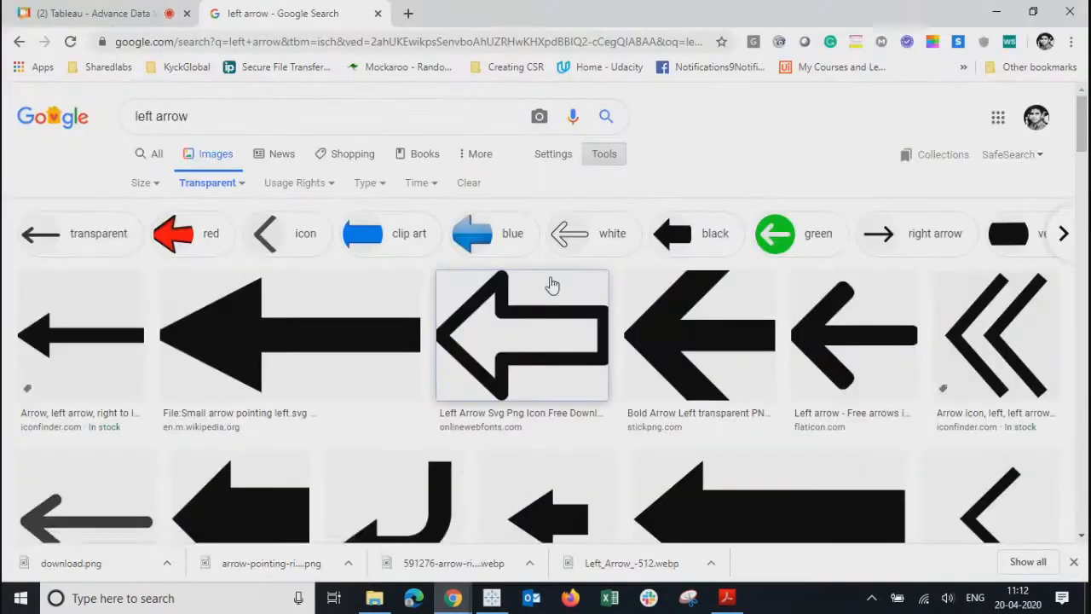
triple_click(219, 119)
text(home)
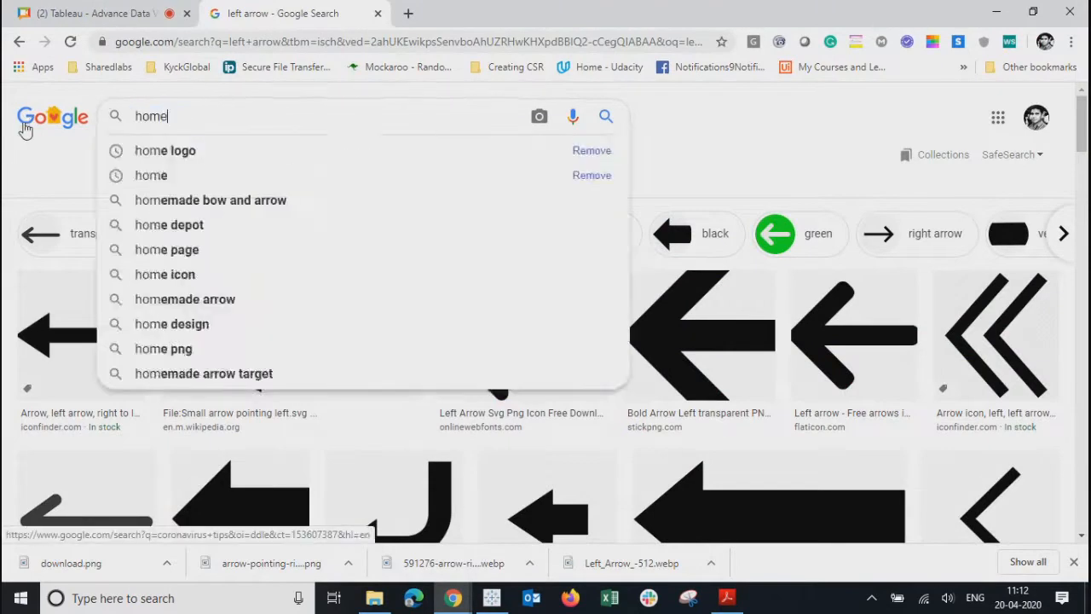
key(Return)
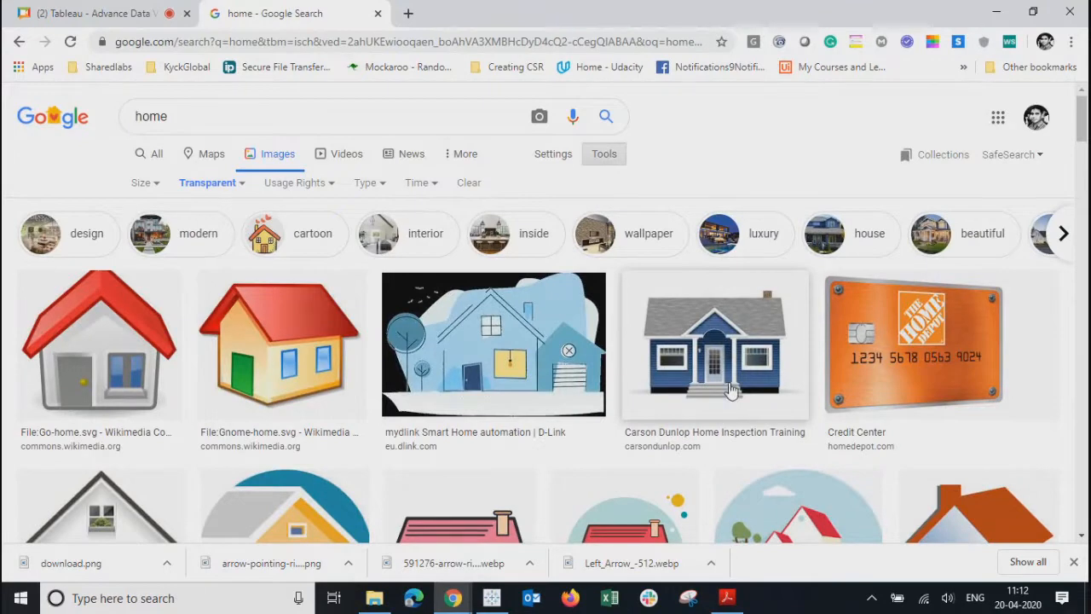
drag(1085, 126, 1082, 379)
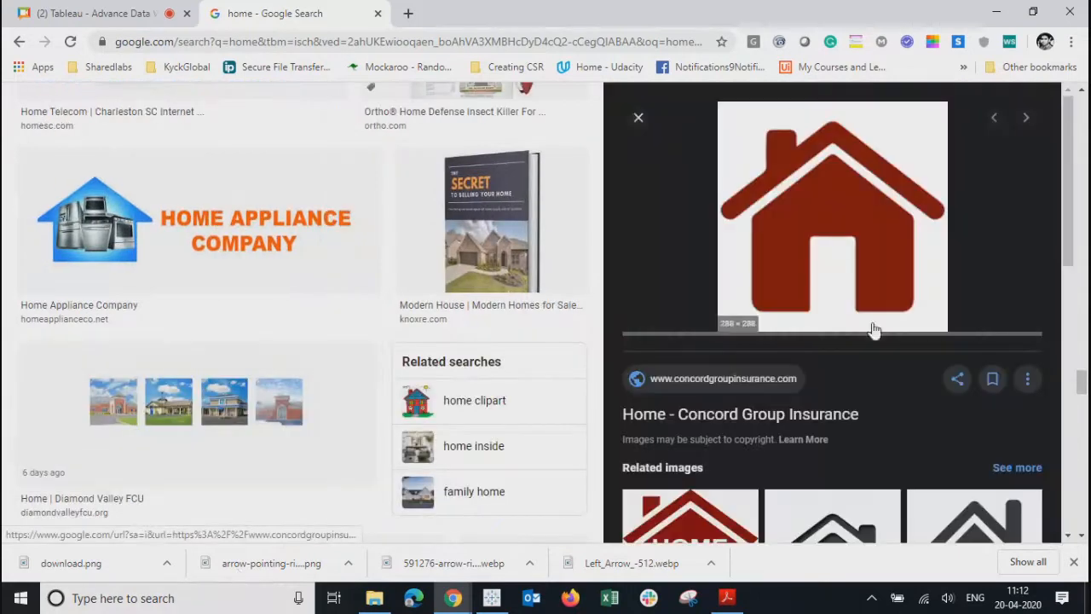
drag(1082, 382, 1082, 413)
drag(1069, 250, 1055, 493)
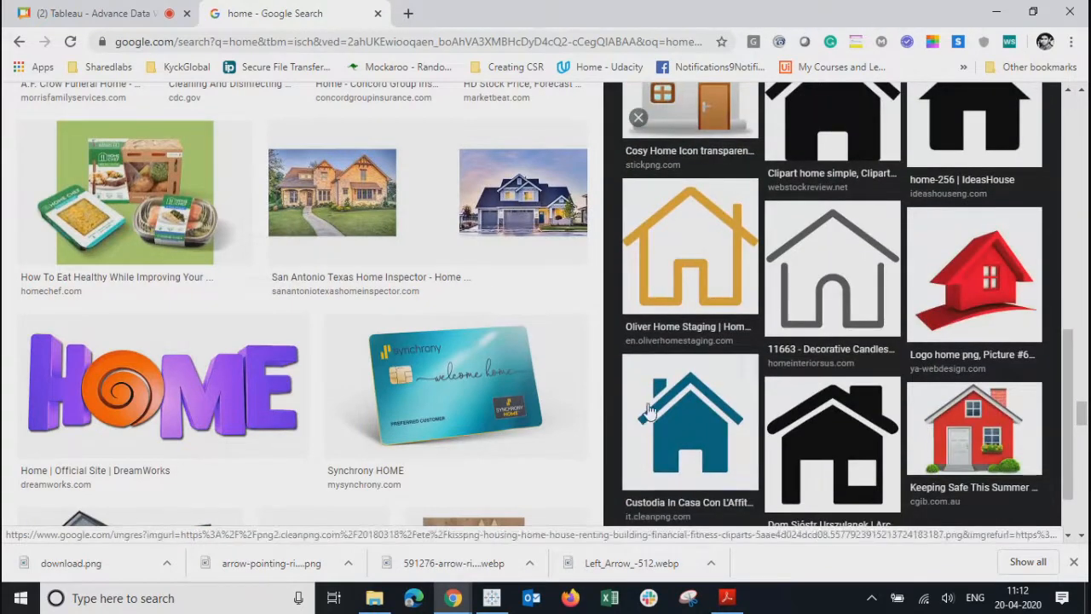
- Save the blue house icon as images.png in Pictures
click(693, 426)
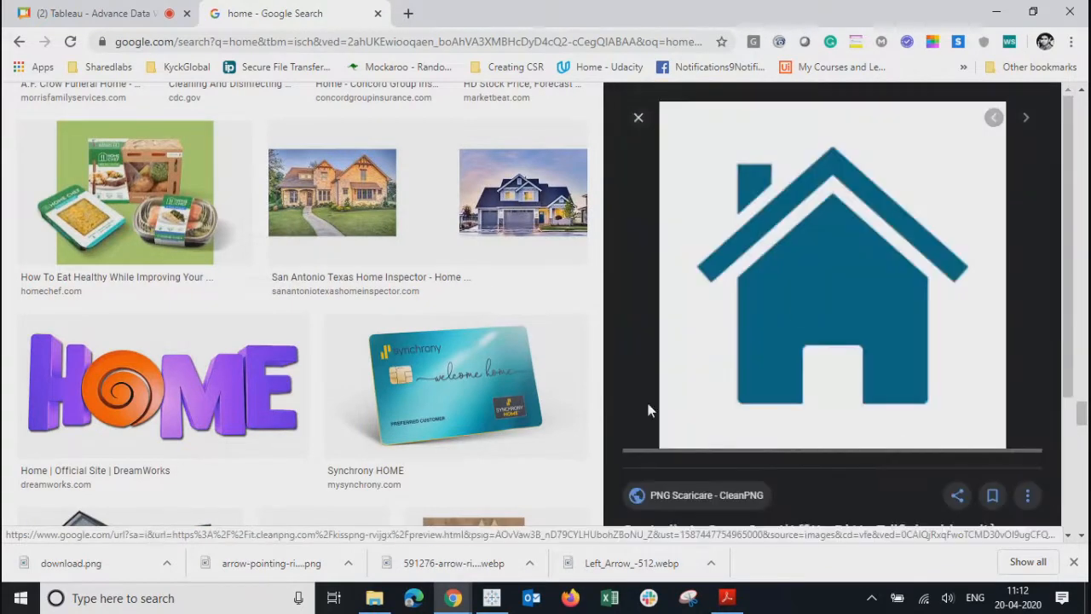
right_click(812, 289)
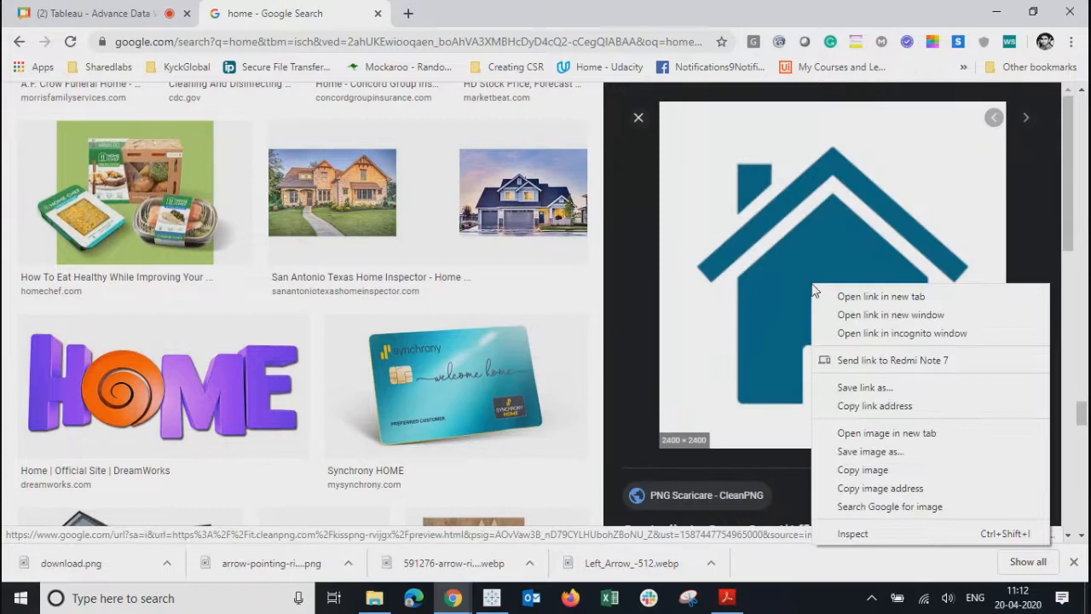
click(862, 451)
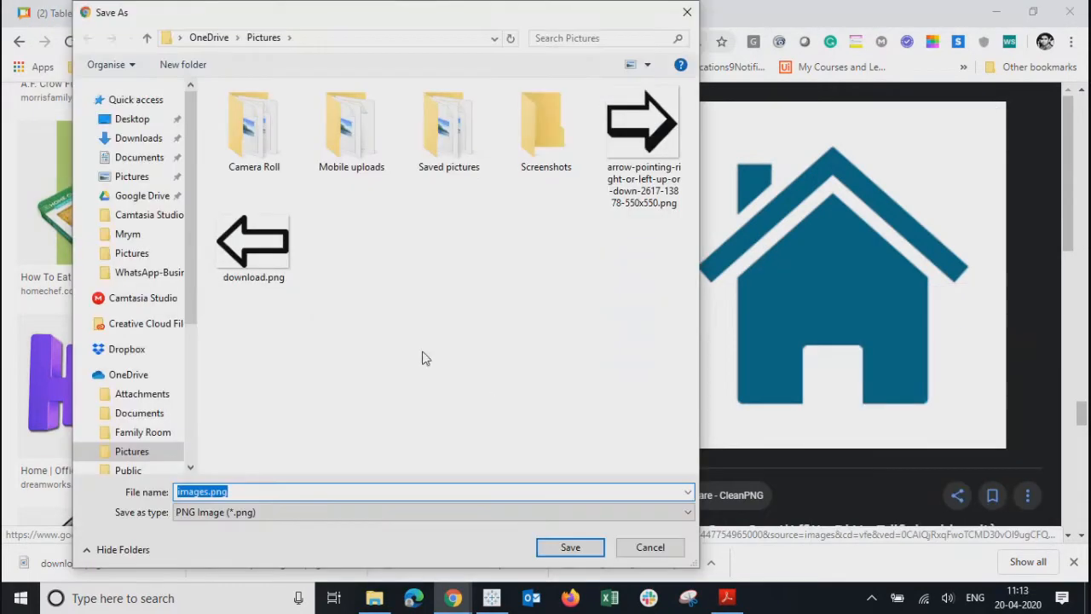
click(553, 548)
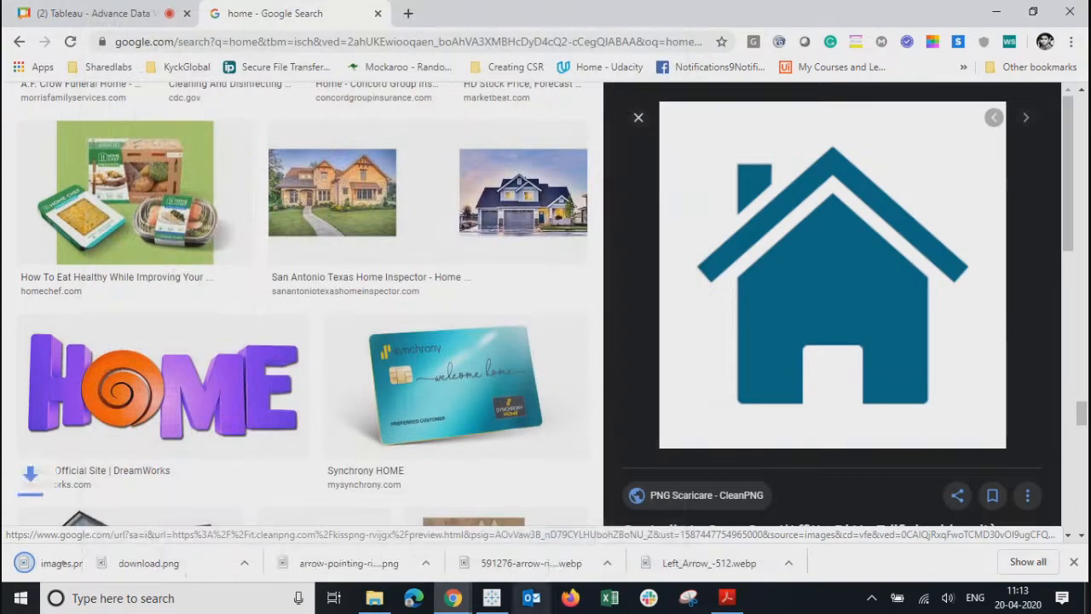
click(491, 599)
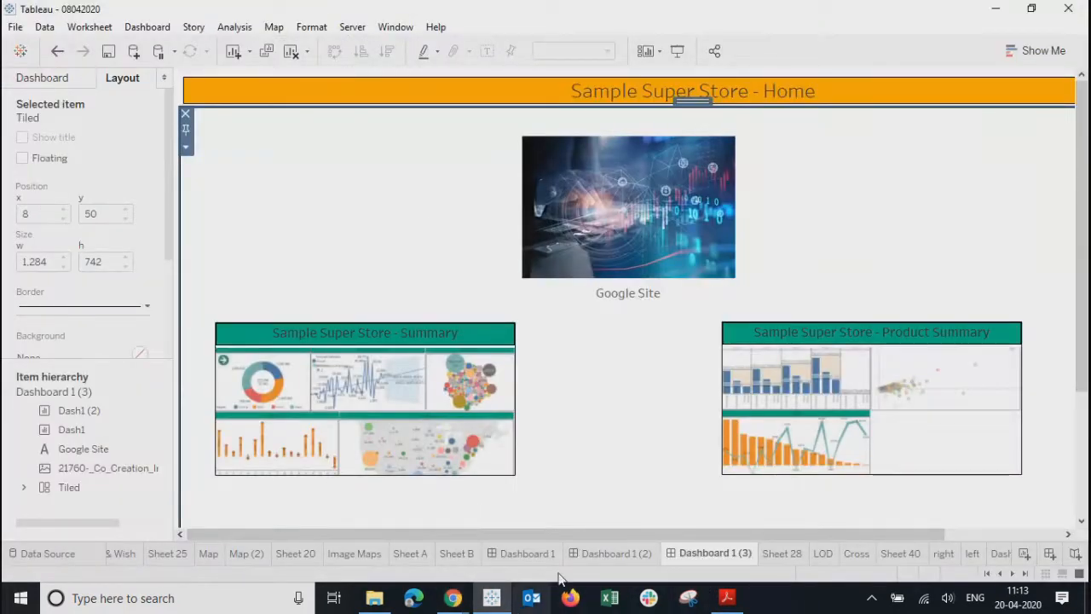
- Create a new blank worksheet and rename it 'Home'
click(791, 555)
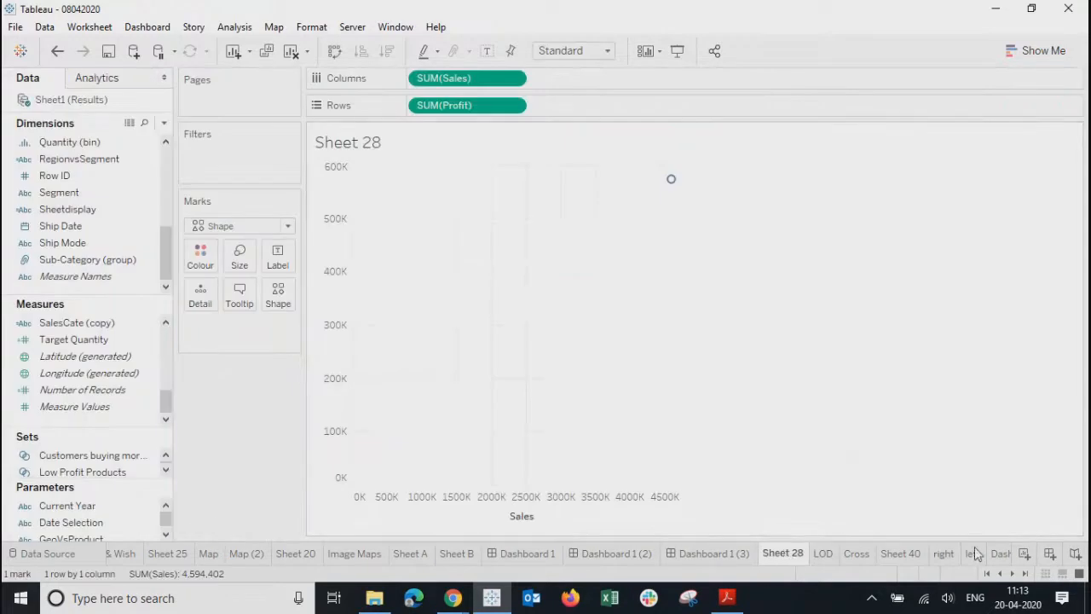
click(1023, 574)
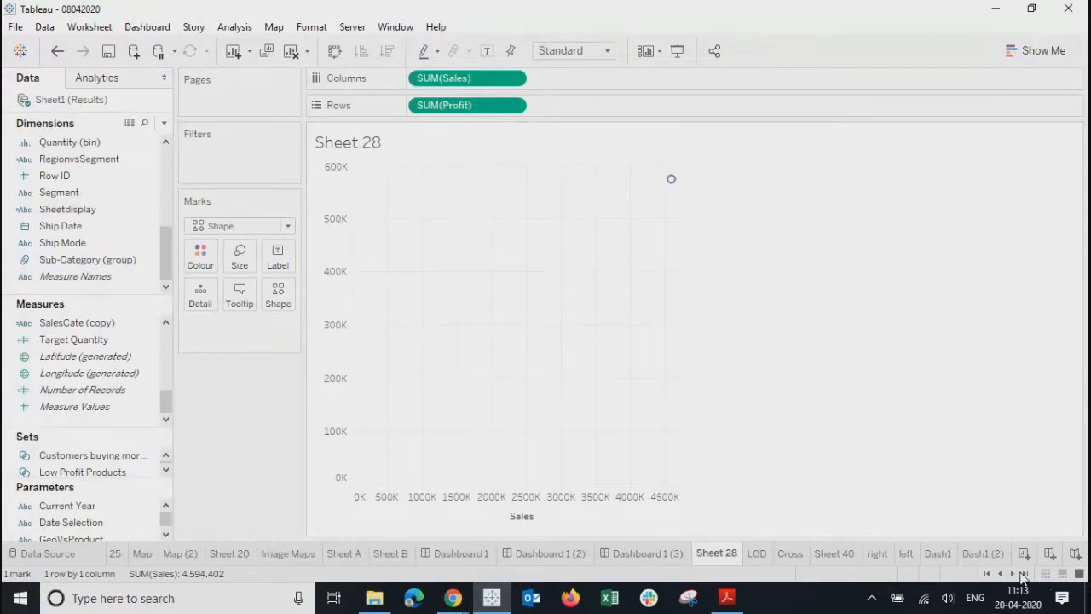
click(1024, 554)
double_click(997, 555)
text(Ho)
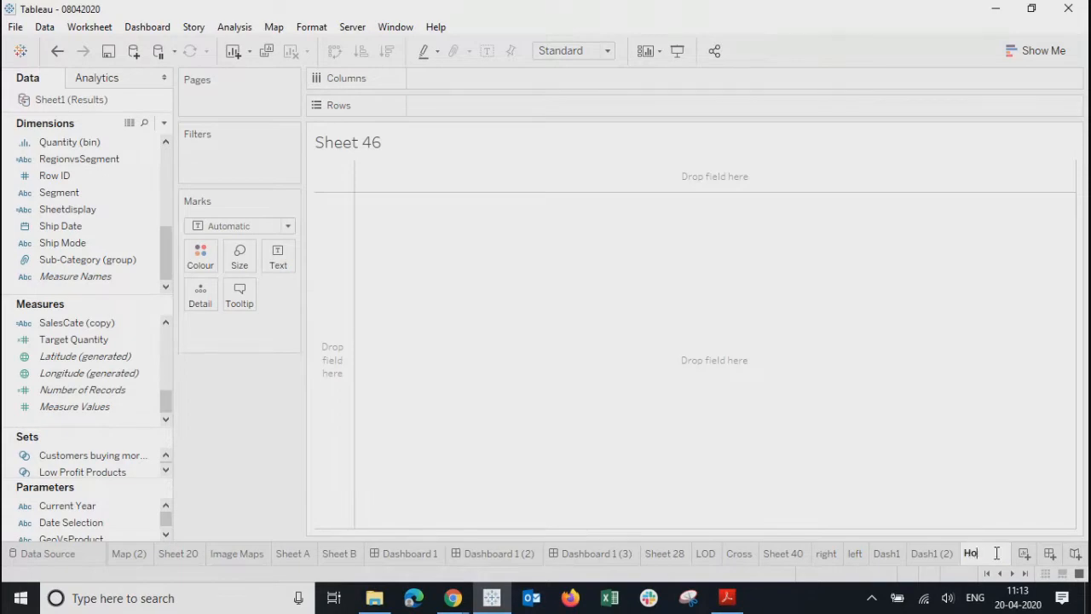
text(me)
key(Return)
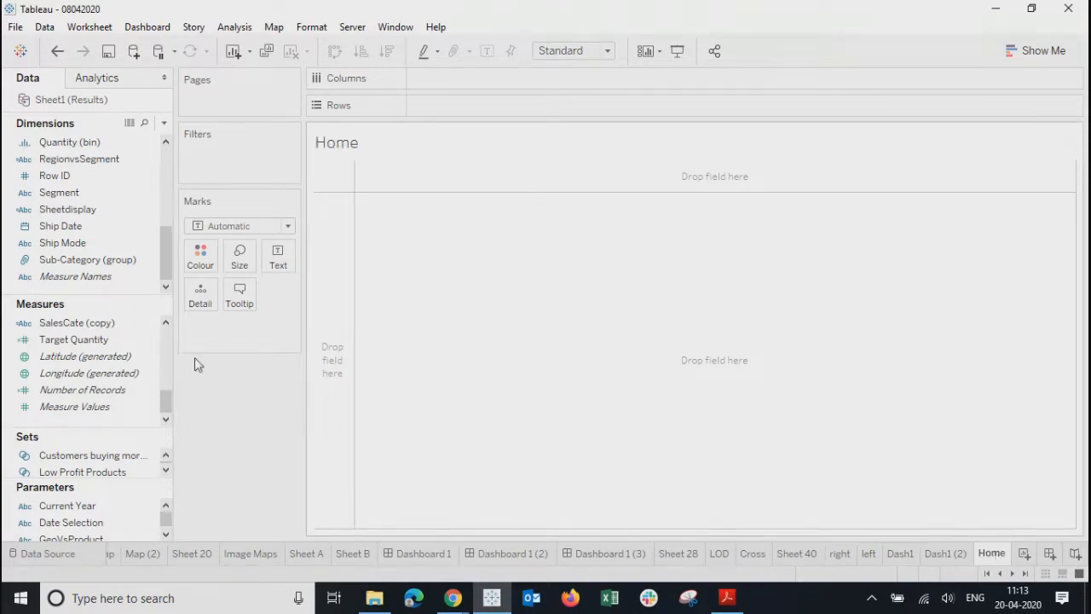
- Set the mark type to Shape, driven by AVG(Number of Records), and open the shape choices
drag(83, 390, 235, 329)
click(241, 226)
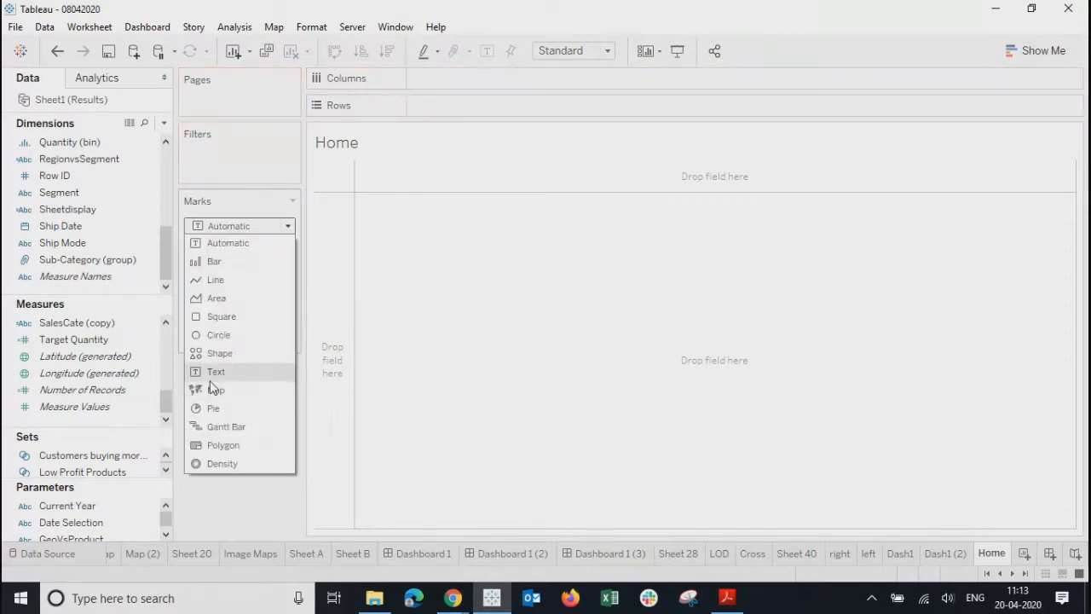
click(213, 353)
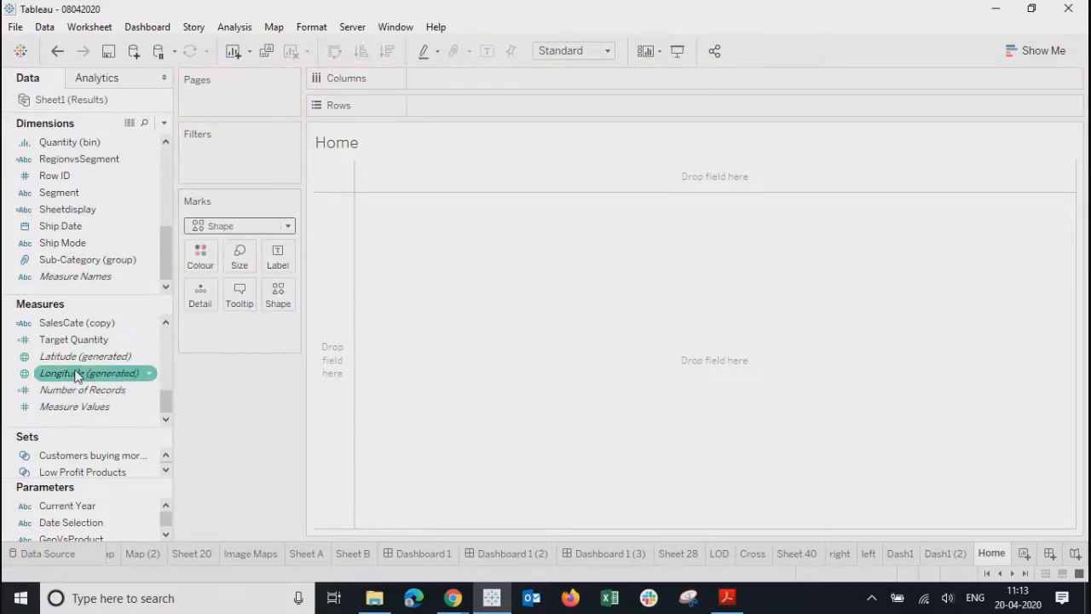
mouse_move(68, 390)
mouse_down()
mouse_move(245, 328)
mouse_move(278, 295)
mouse_up()
click(282, 330)
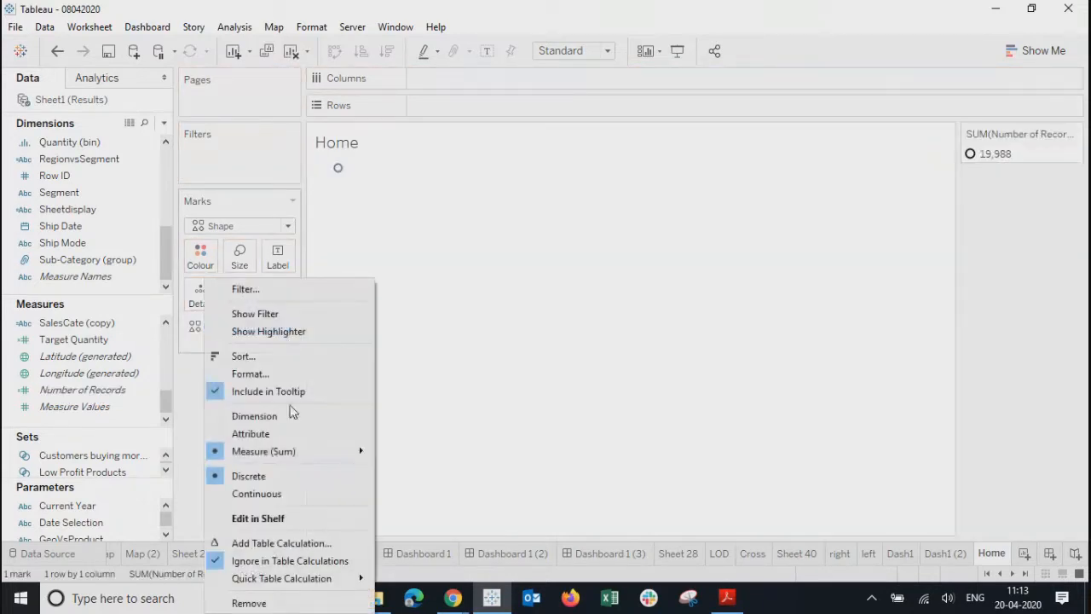
mouse_move(298, 453)
click(403, 421)
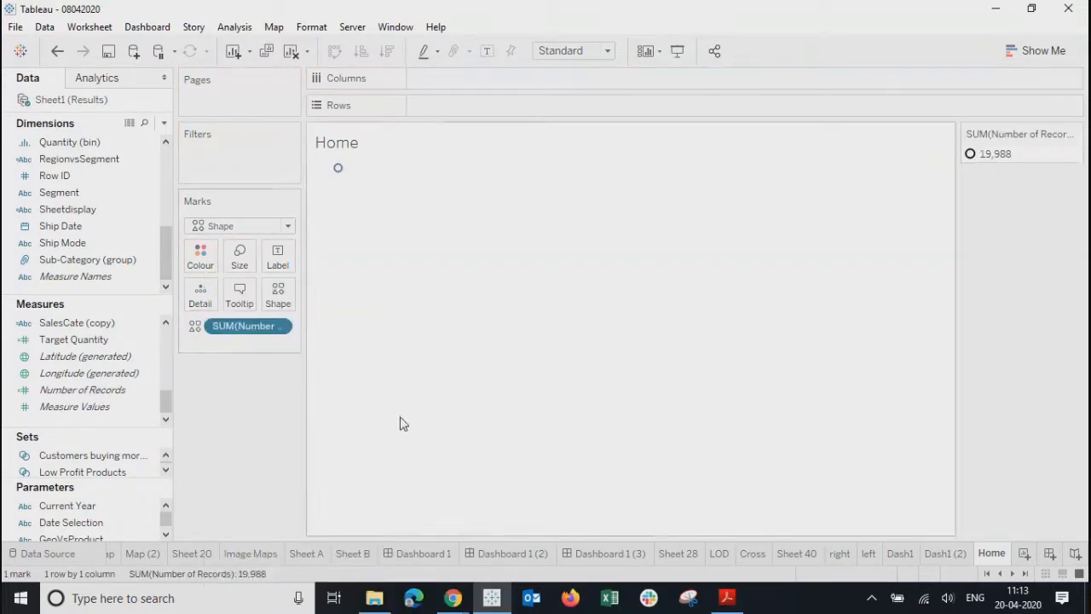
click(278, 295)
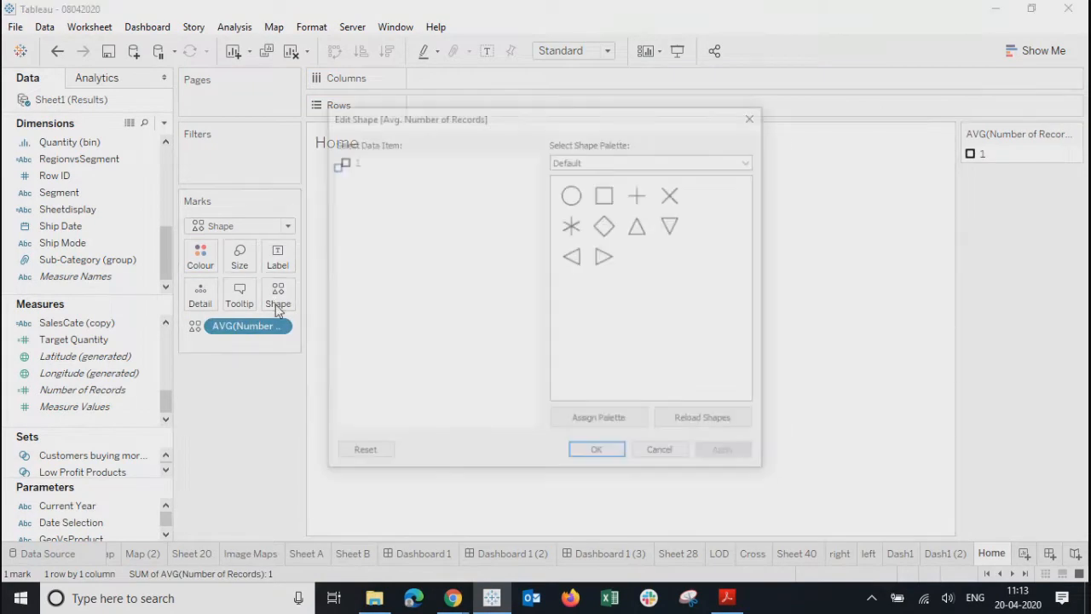
click(375, 597)
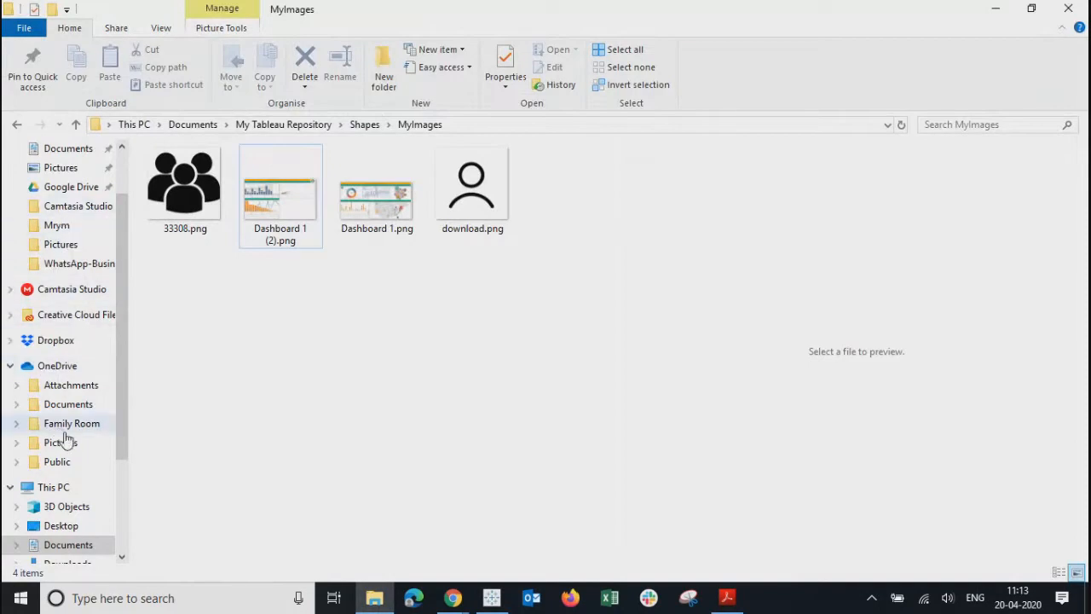
- Cut images.png from the OneDrive Pictures folder, viewed as extra large icons
click(58, 447)
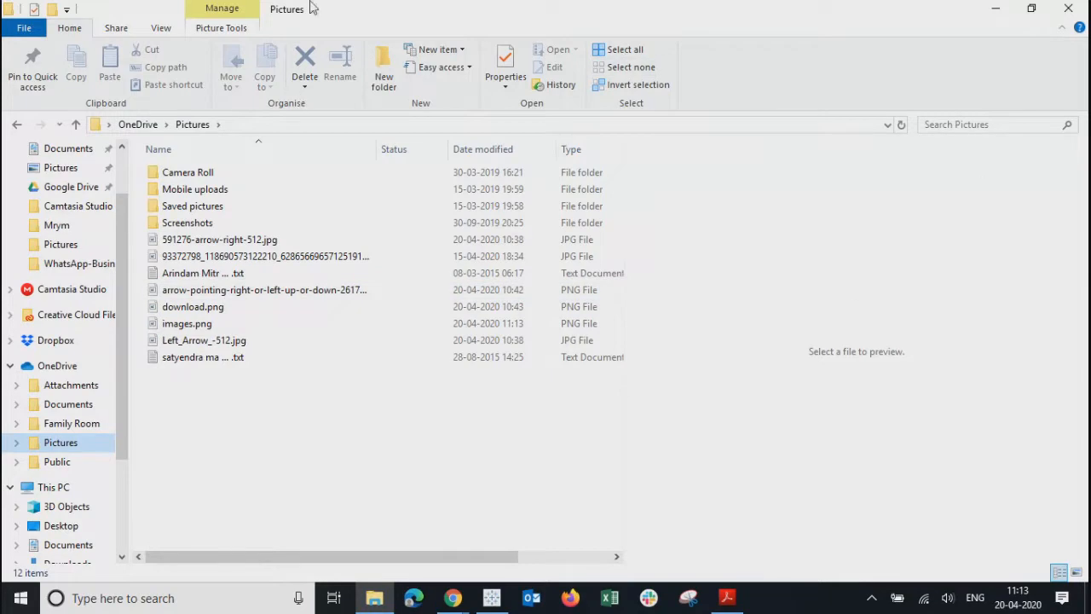
click(162, 29)
click(153, 52)
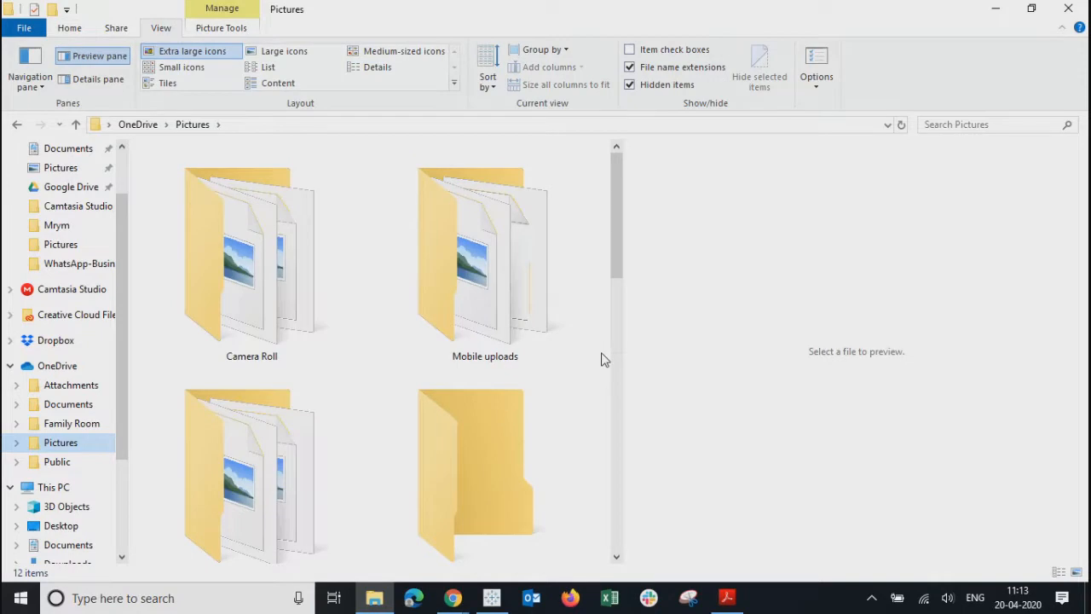
drag(614, 213, 615, 478)
click(467, 194)
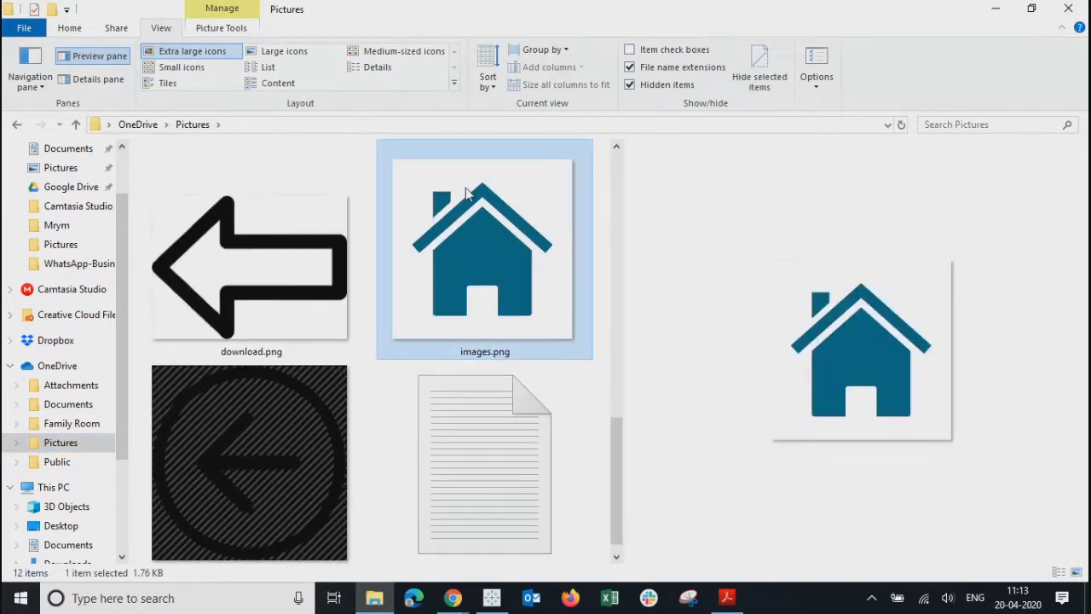
key(ctrl+x)
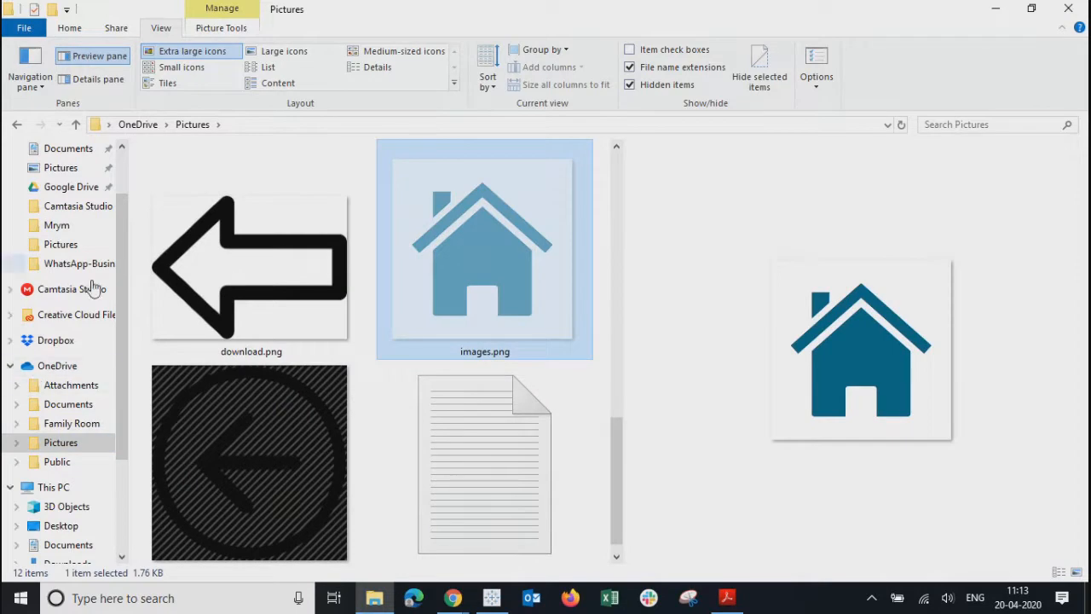
scroll(121, 181, up, 2)
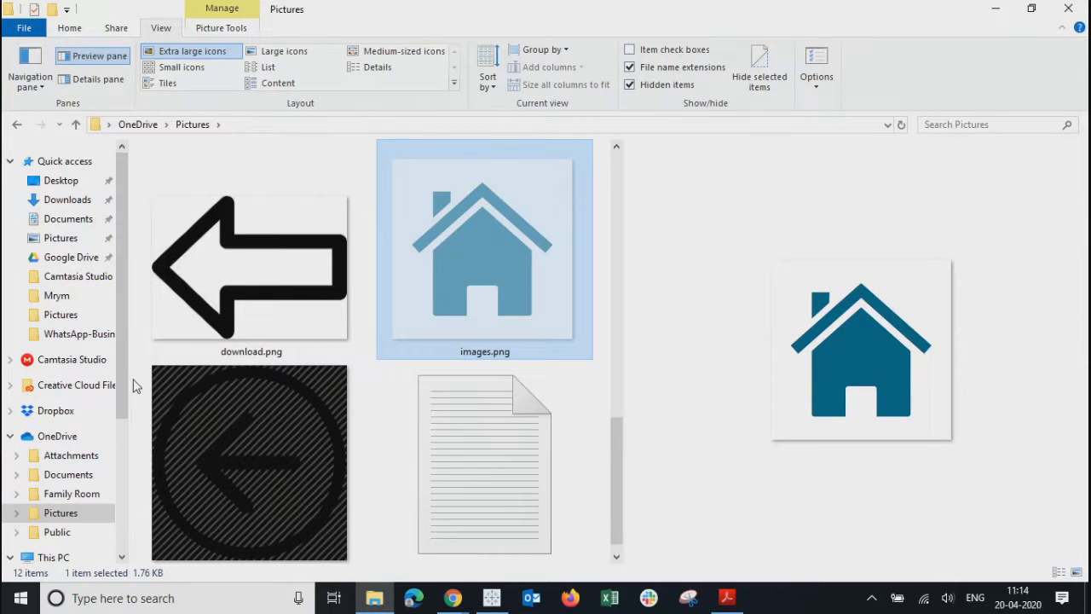
- Paste images.png into Documents > My Tableau Repository > Shapes > MyImages and close Explorer
click(54, 223)
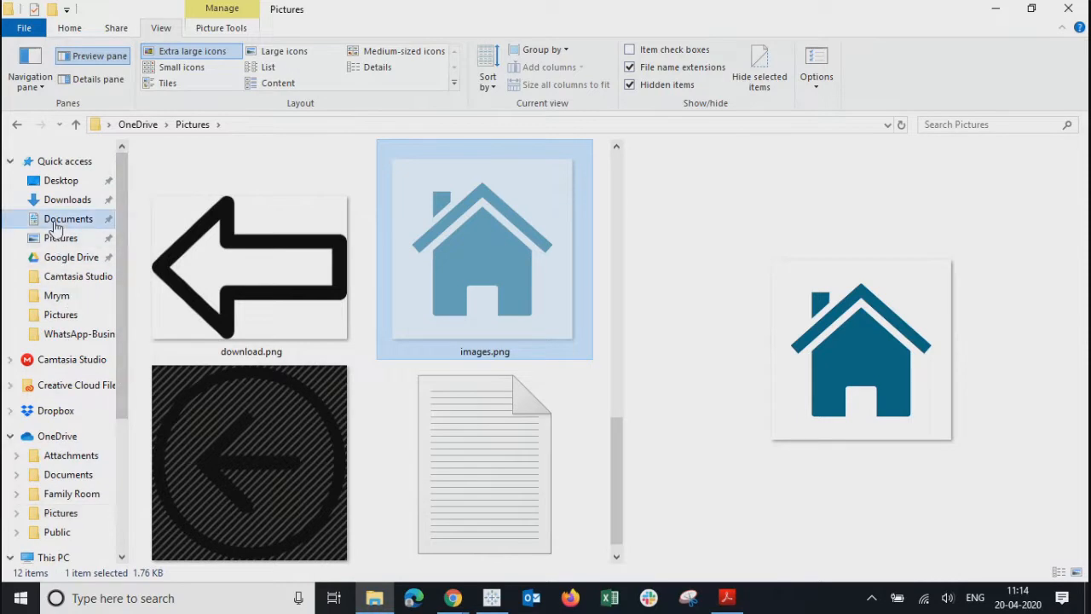
double_click(179, 458)
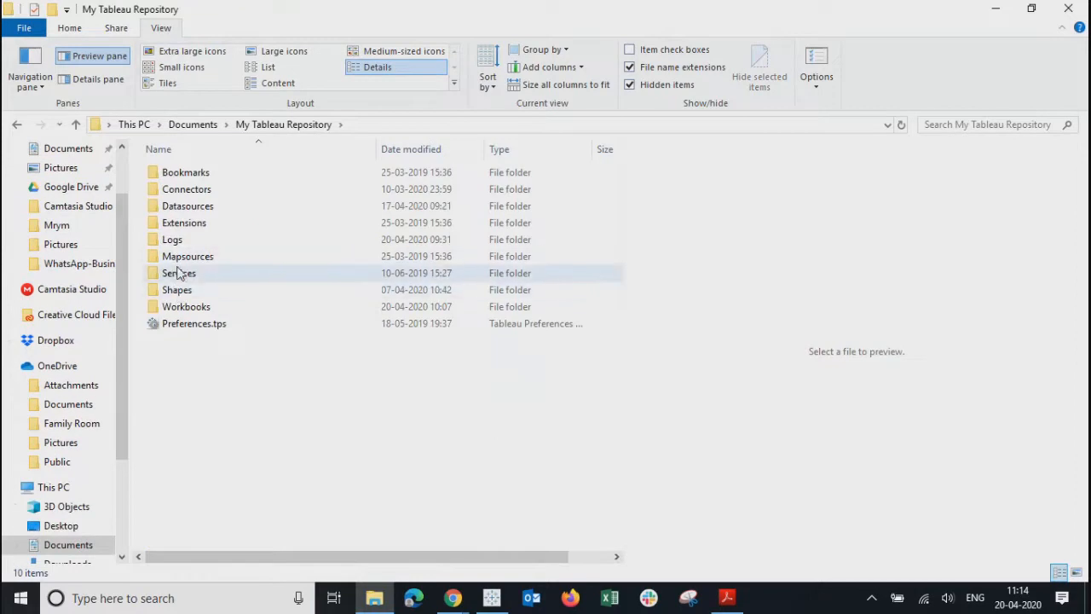
double_click(175, 290)
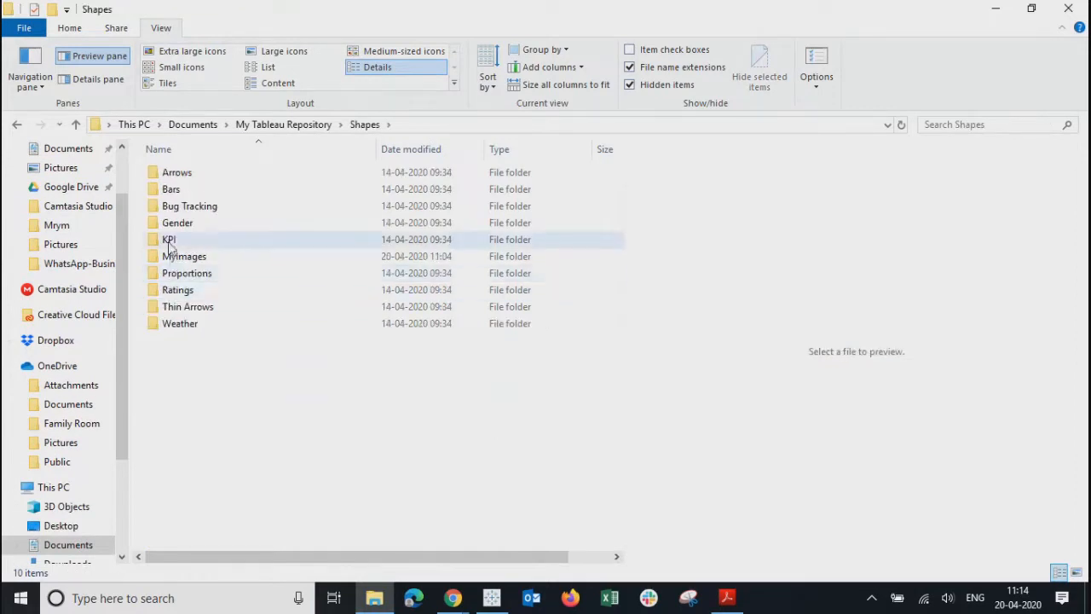
click(172, 260)
double_click(173, 259)
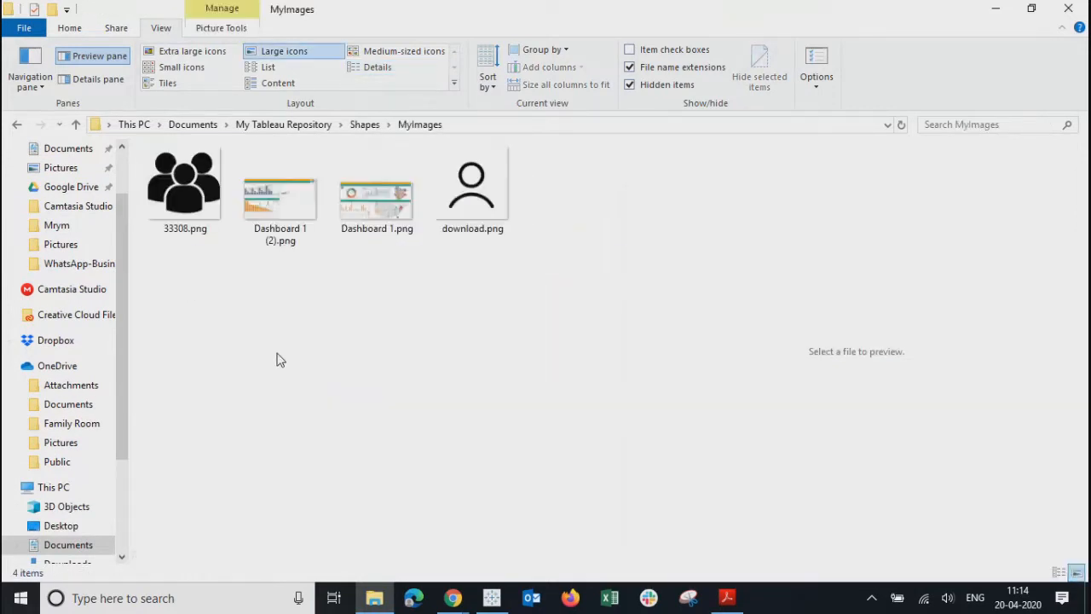
key(ctrl+v)
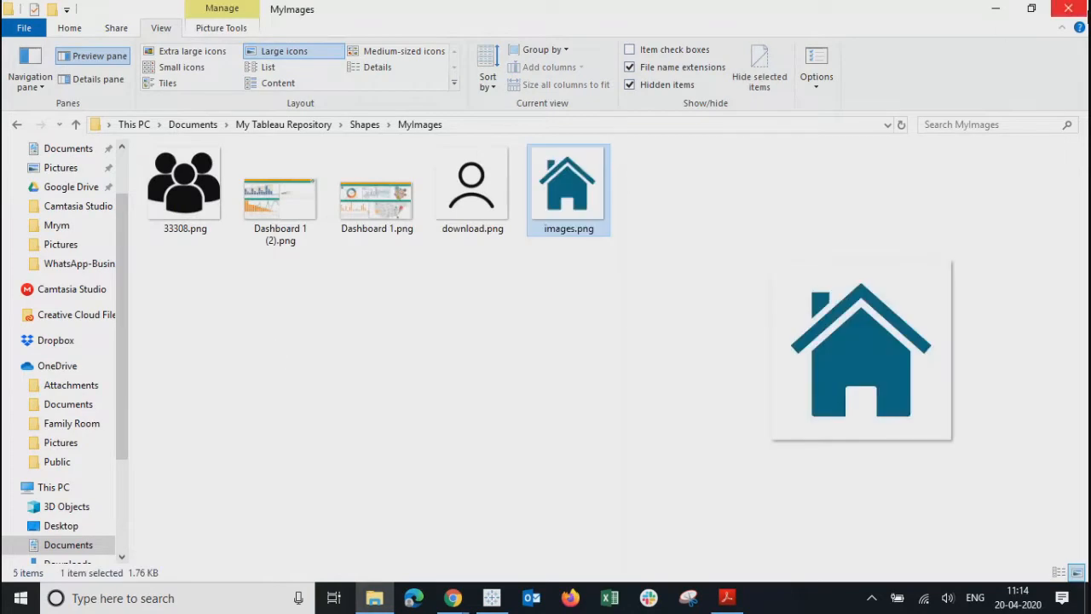
click(1079, 10)
click(617, 159)
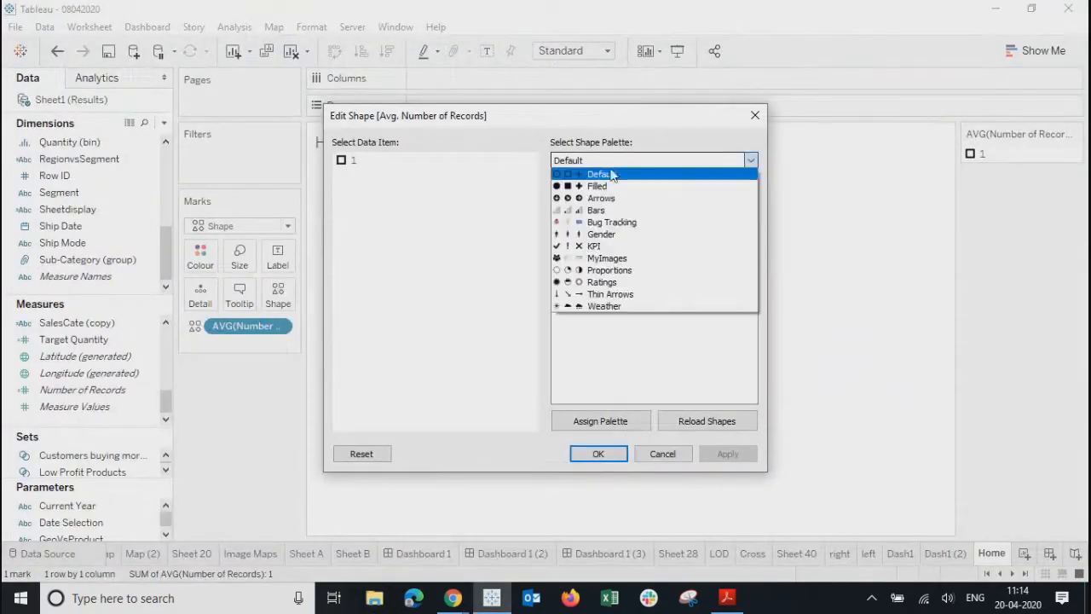
- Apply the reloaded MyImages house shape to the mark and widen the view to enlarge it
click(595, 258)
click(692, 421)
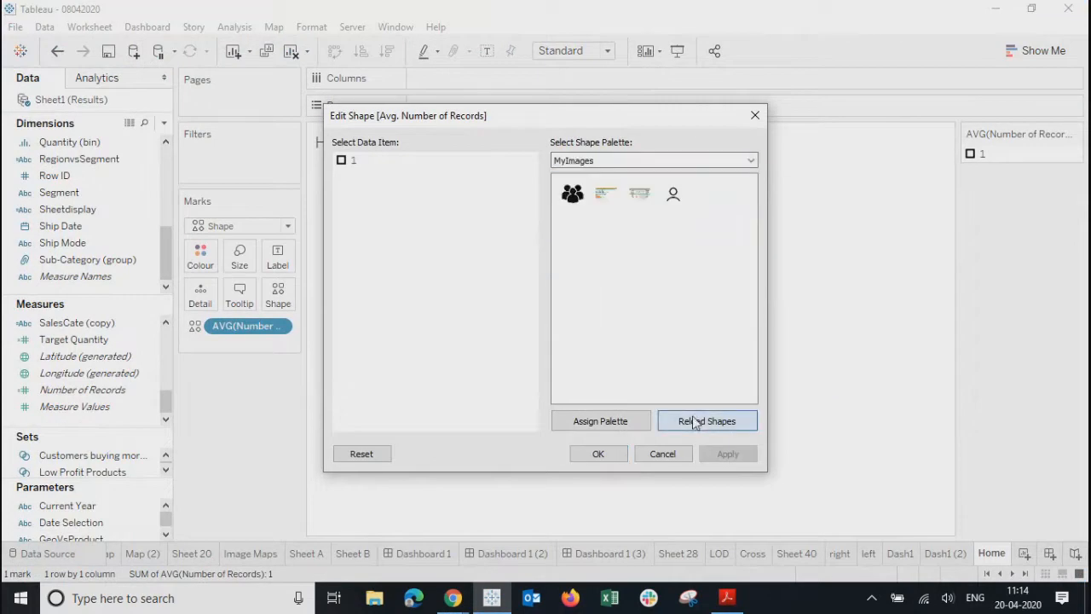
click(572, 225)
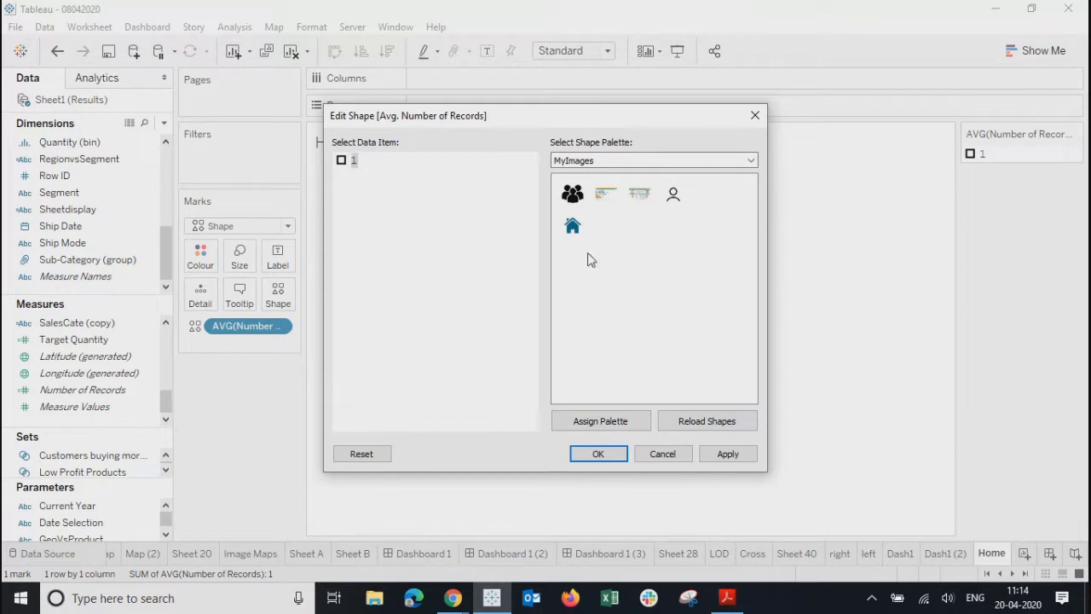
click(726, 453)
click(598, 454)
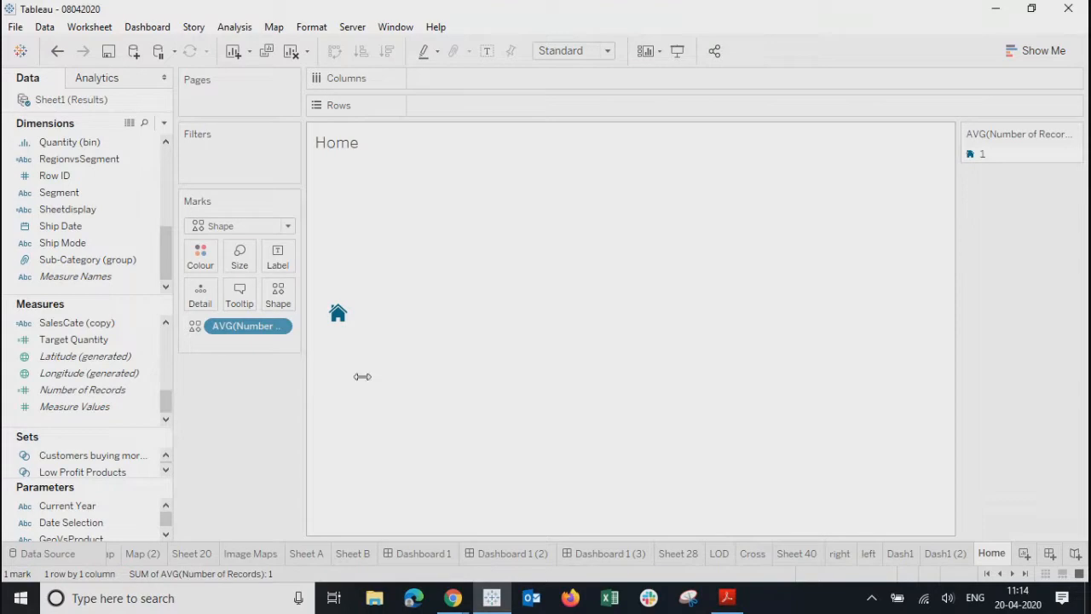
drag(548, 378, 632, 387)
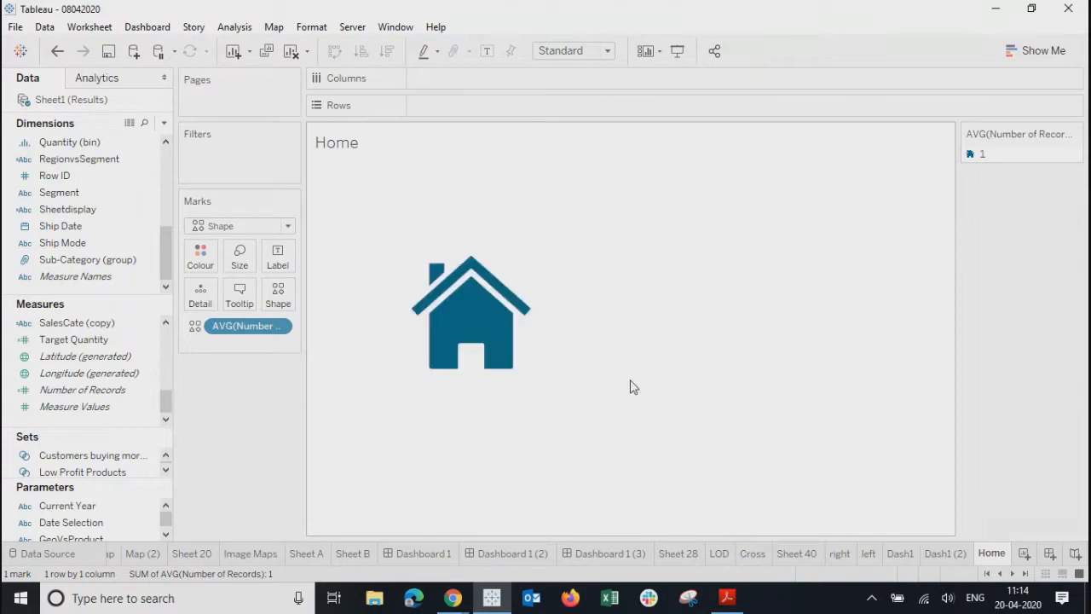
right_click(353, 148)
- Hide the Home sheet title and fit the view to Entire View
click(383, 192)
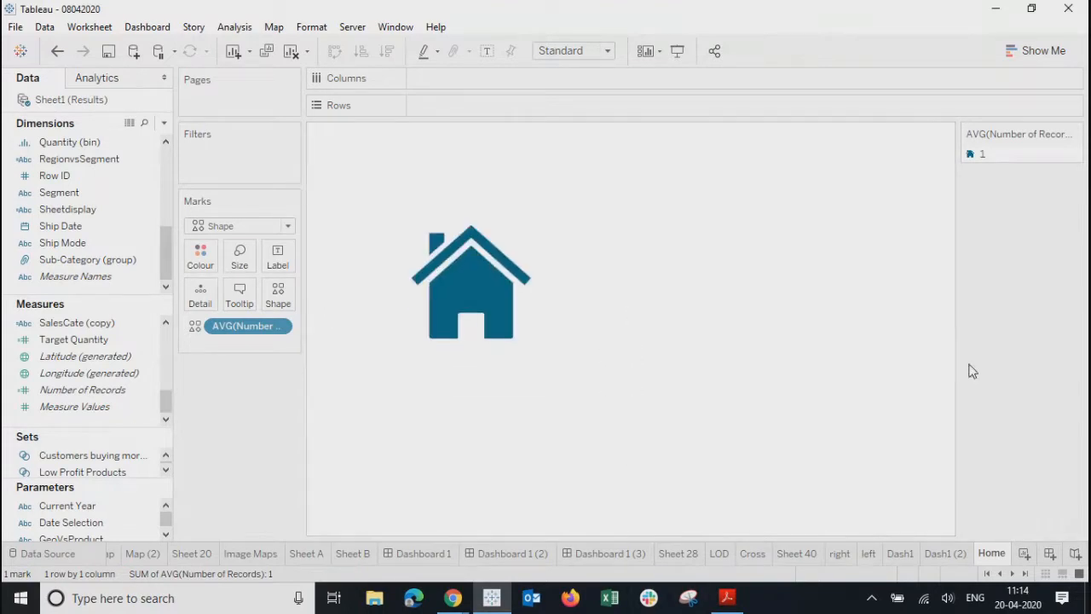
click(566, 51)
click(566, 104)
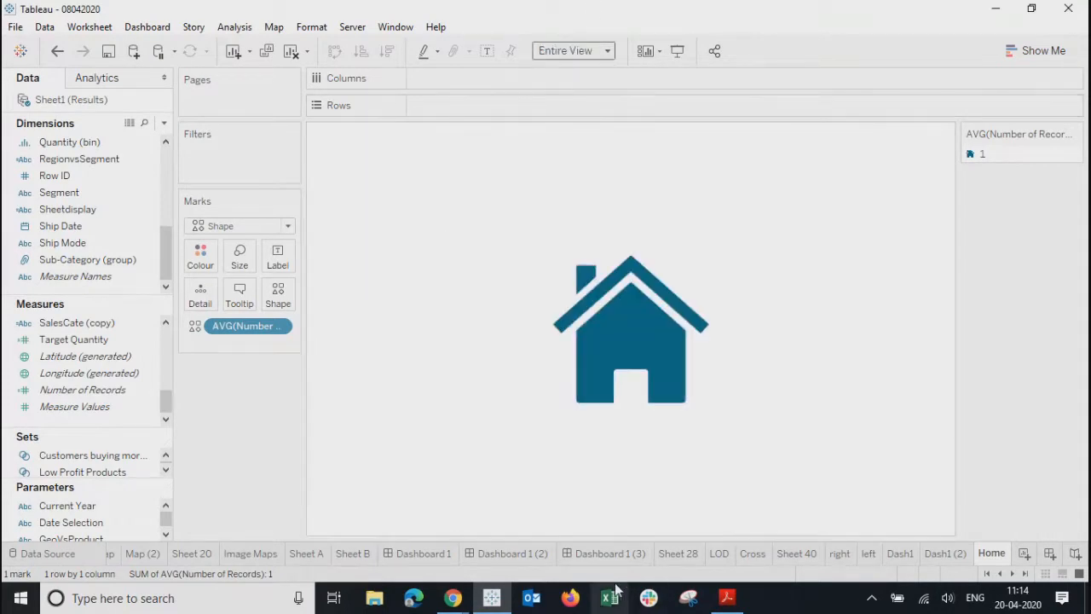
- Go to the Sample Super Store - Summary dashboard and show its sheet list
click(605, 556)
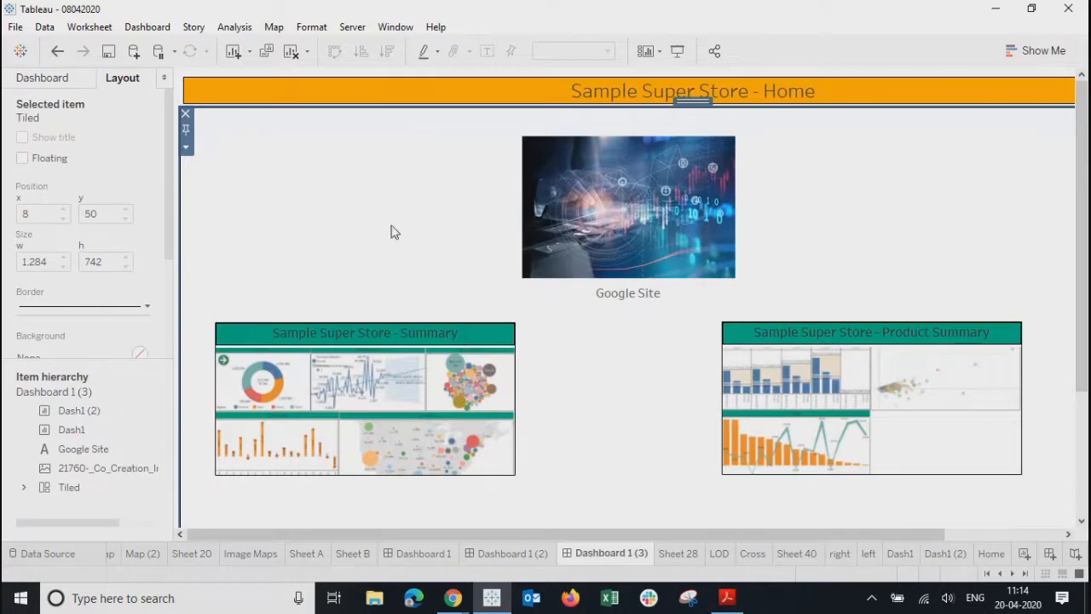
click(510, 555)
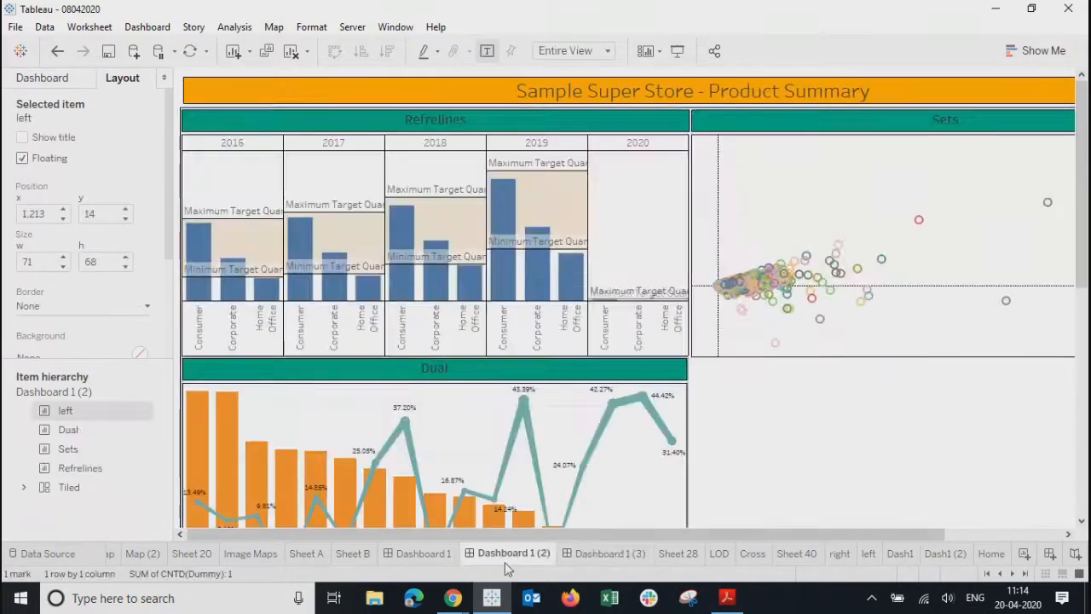
click(417, 554)
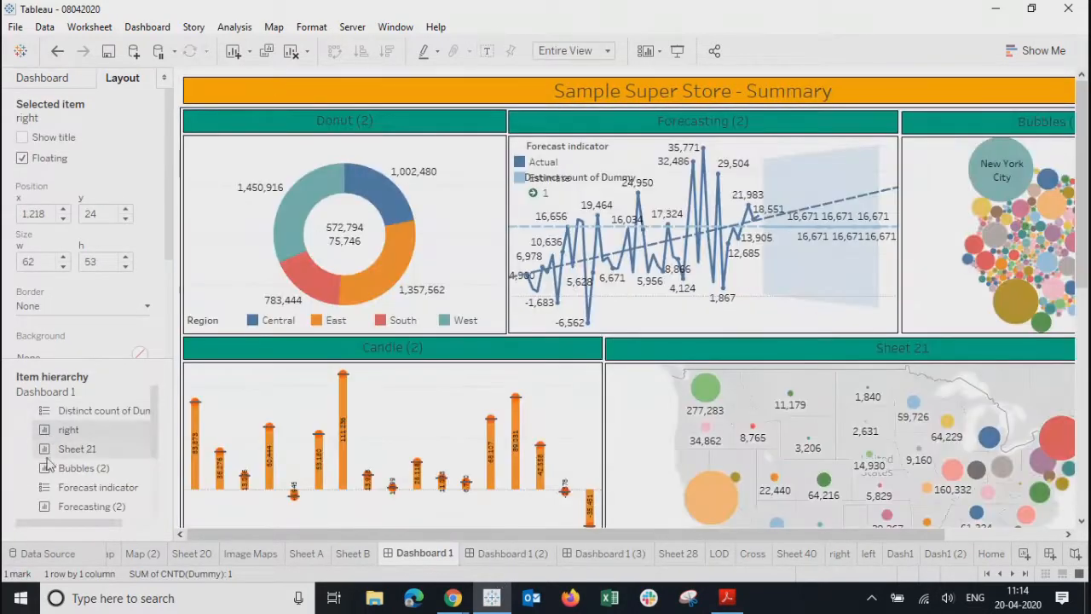
scroll(154, 468, down, 1)
scroll(155, 468, down, 1)
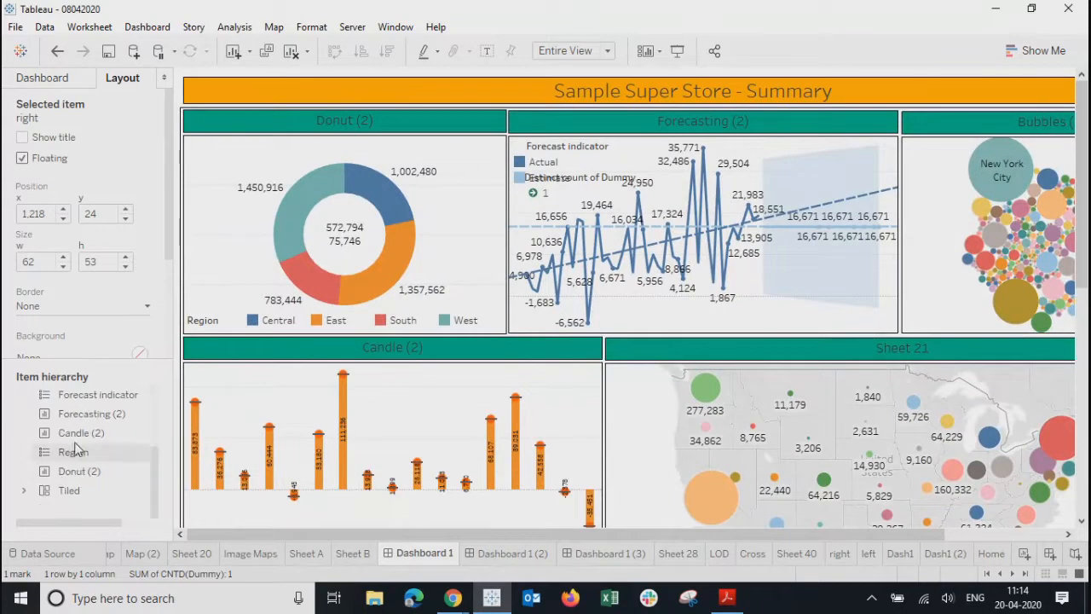
click(42, 78)
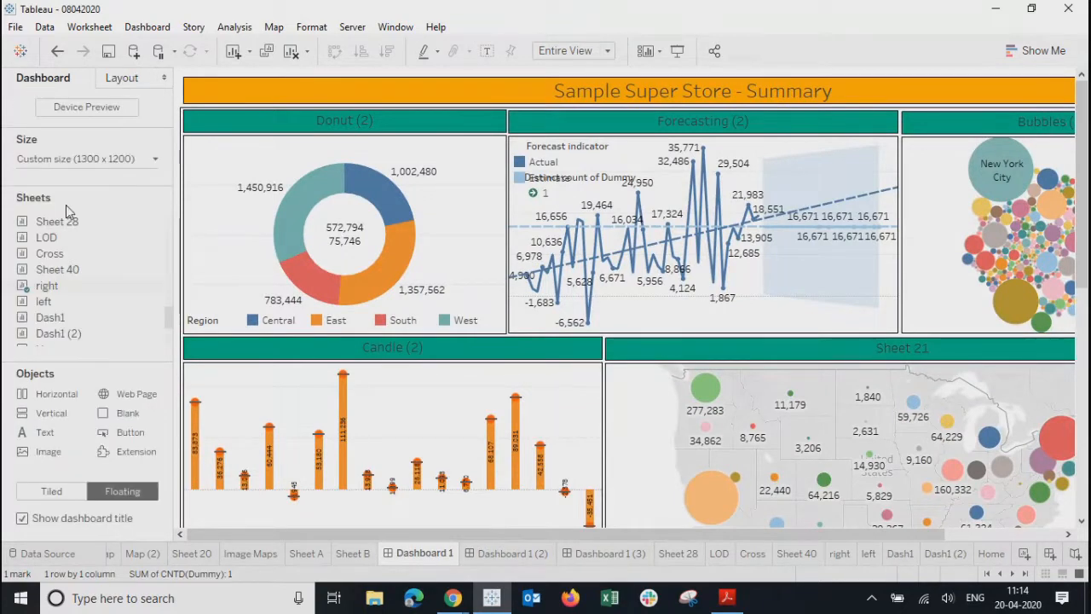
- Float the Home sheet onto the Summary dashboard as a small untitled box at the Donut chart's top-left
scroll(61, 341, down, 2)
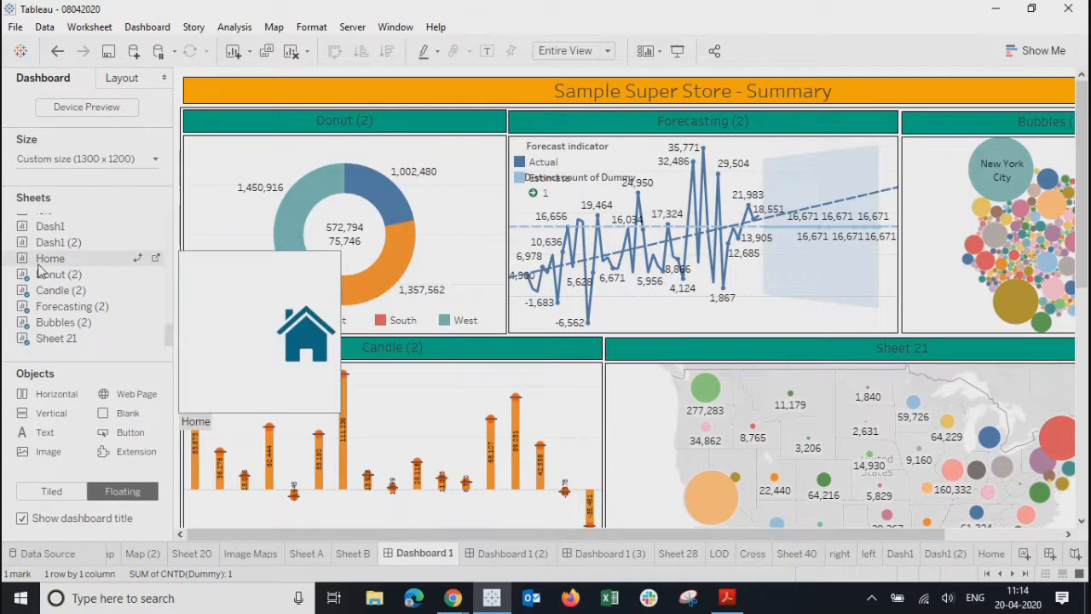
drag(51, 258, 234, 153)
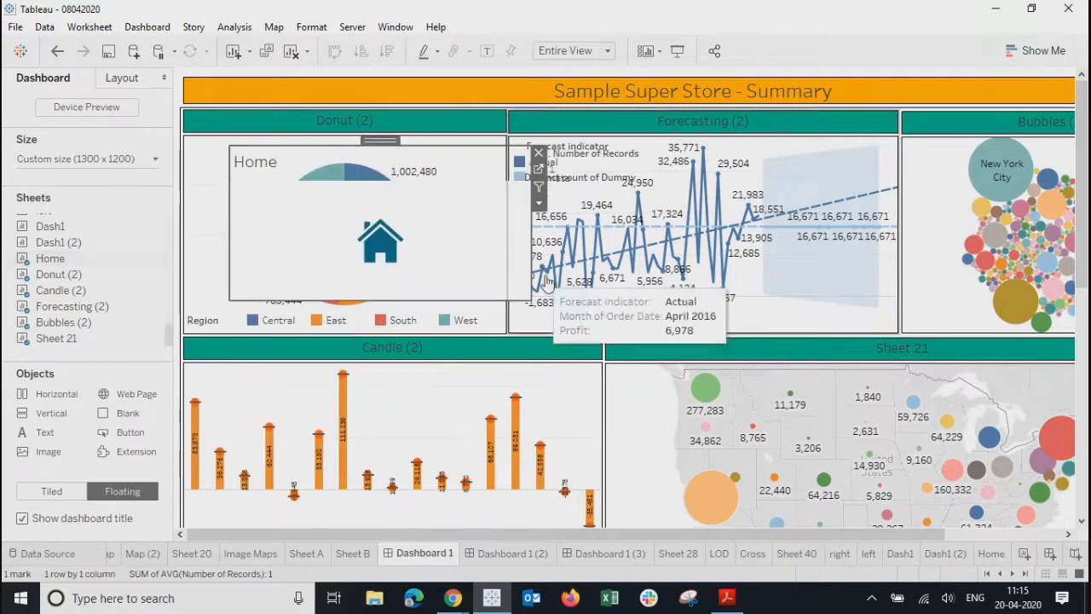
drag(525, 299, 286, 196)
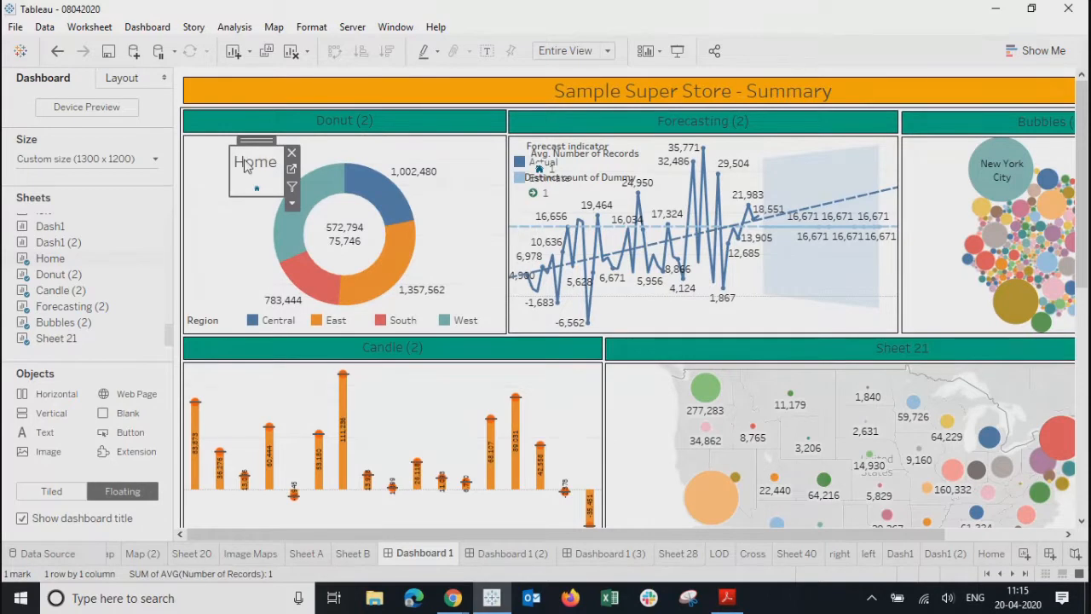
right_click(246, 166)
click(285, 206)
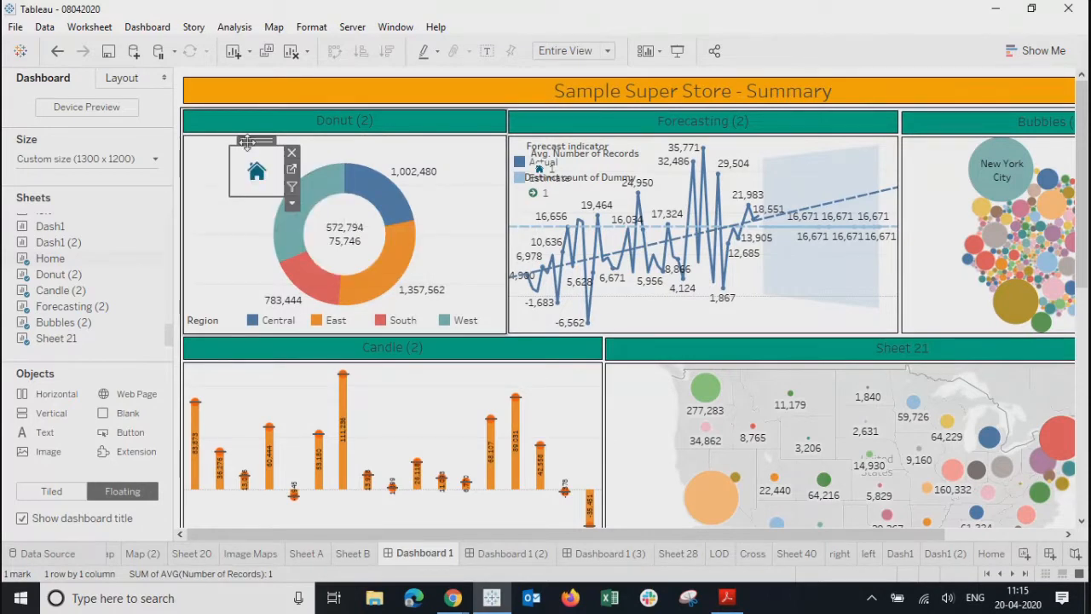
drag(247, 141, 208, 138)
click(249, 199)
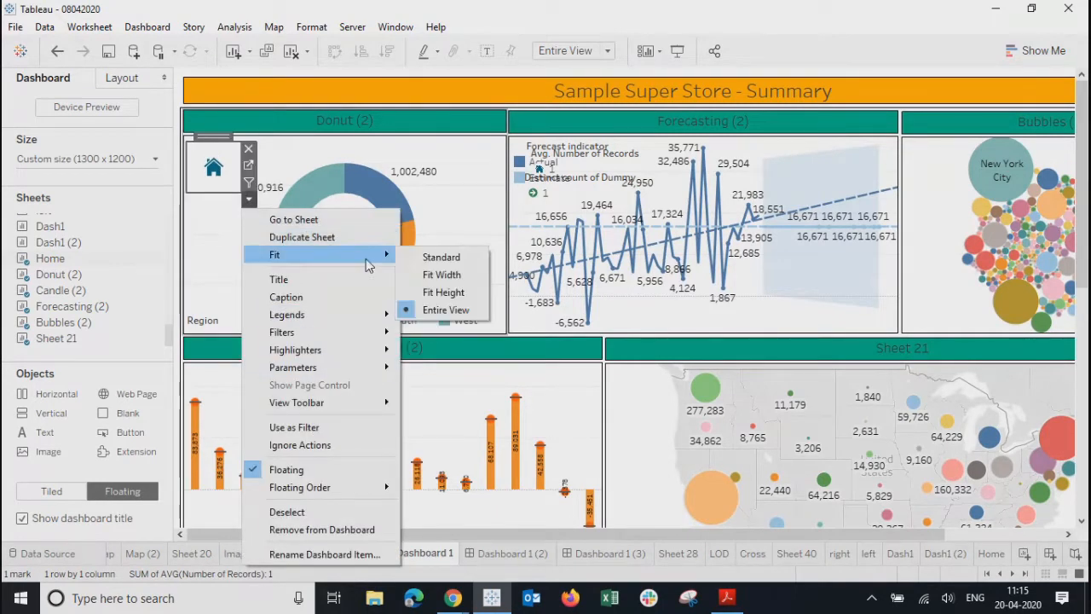
click(200, 195)
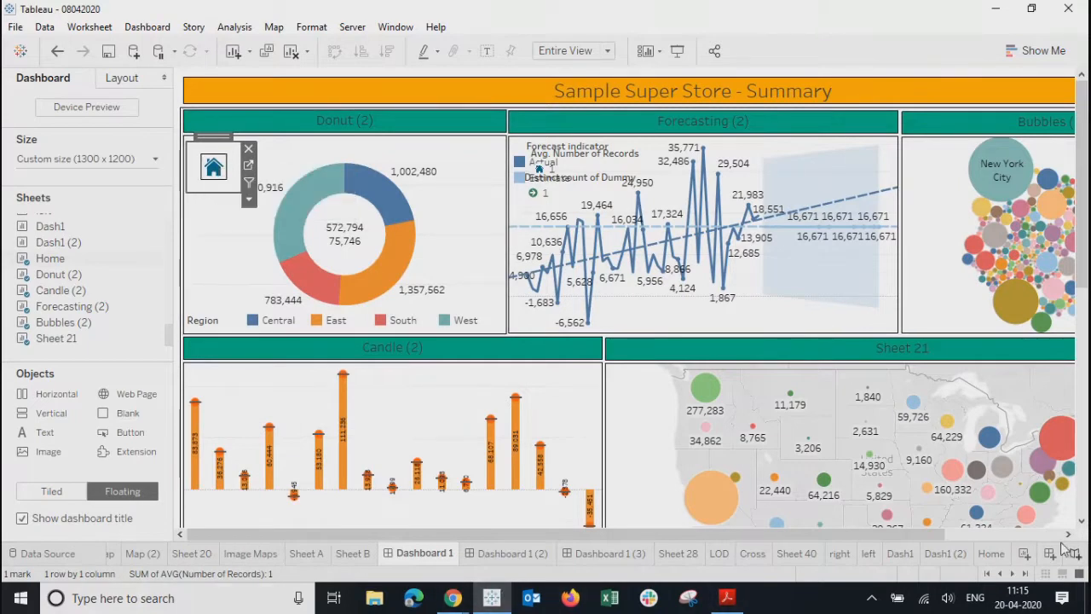
- Increase the house mark's size on the Home worksheet
click(992, 554)
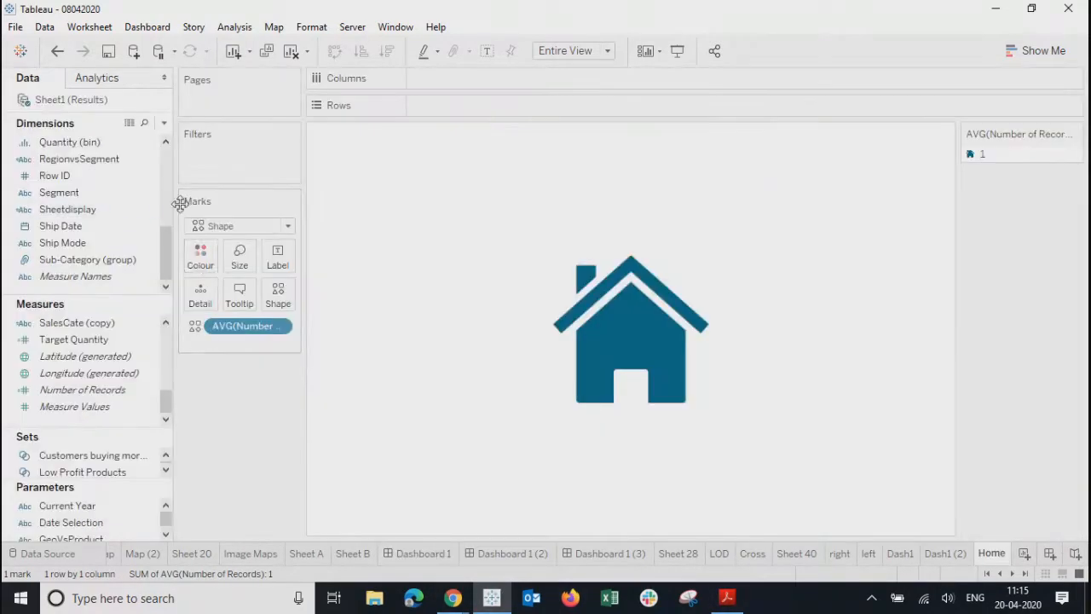
click(240, 255)
drag(294, 297, 294, 297)
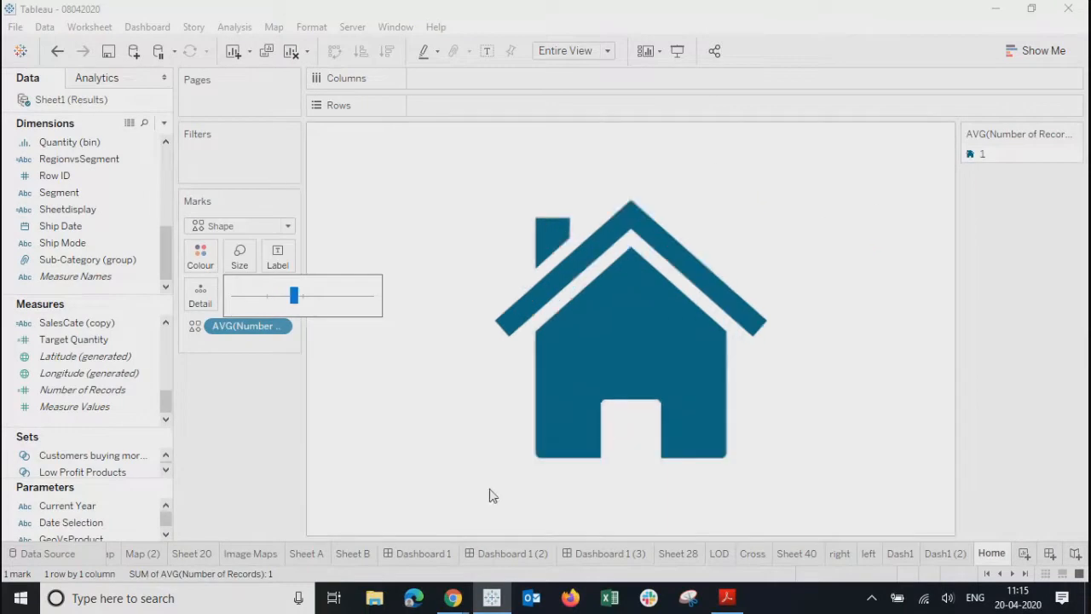
- Back on the Summary dashboard, nudge the home icon slightly upward into place
click(898, 553)
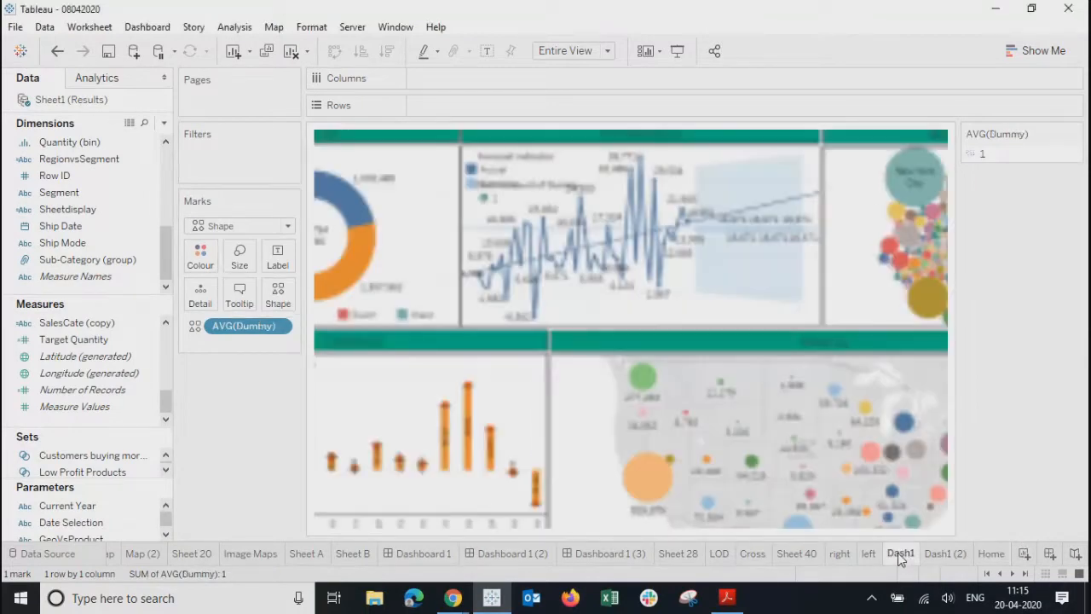
click(609, 554)
click(511, 554)
click(423, 553)
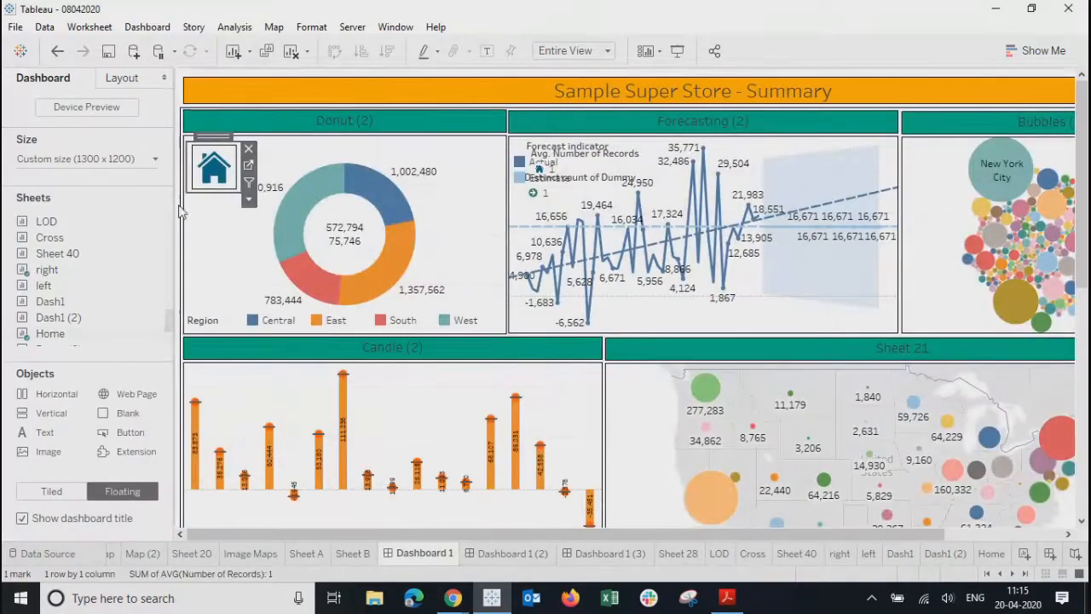
click(227, 250)
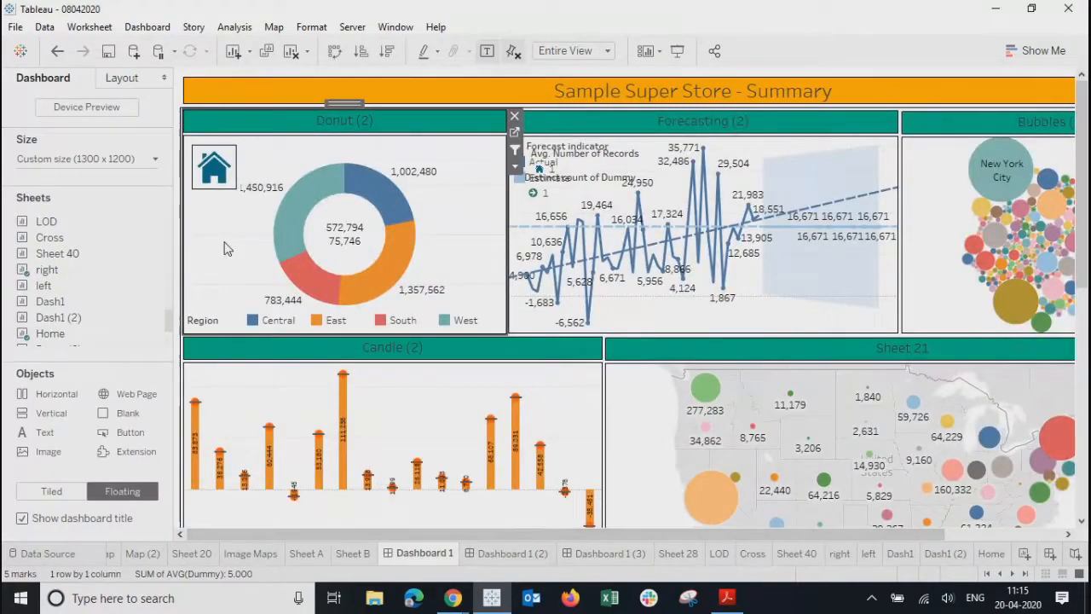
click(213, 157)
click(215, 136)
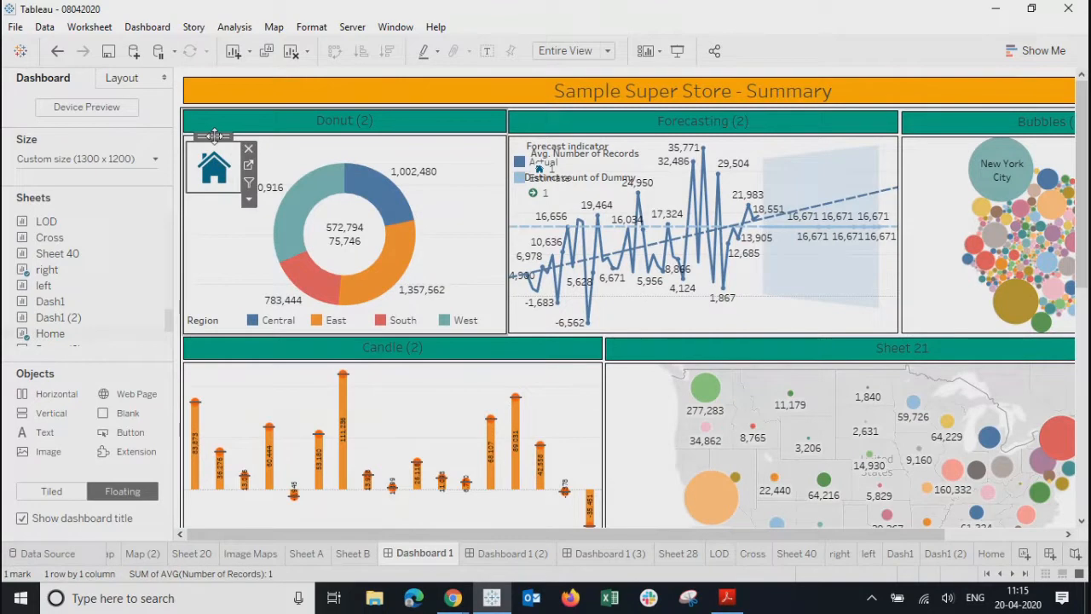
drag(215, 137, 213, 134)
click(208, 239)
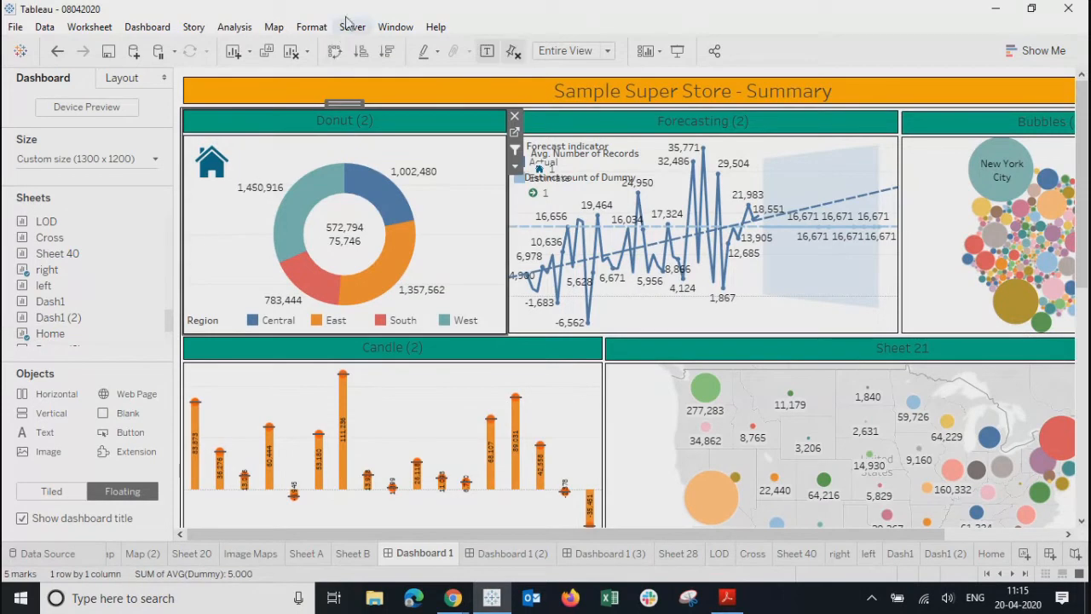
click(164, 28)
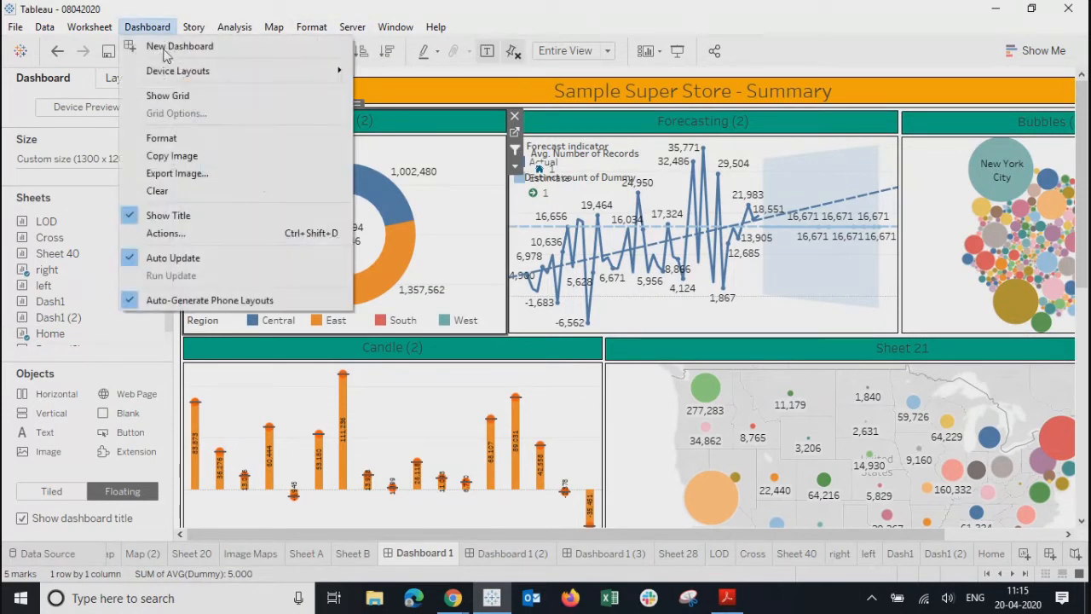
- Add a GoToSheet5 navigation action with only Home as source, targeting Dashboard 1 (3)
click(166, 233)
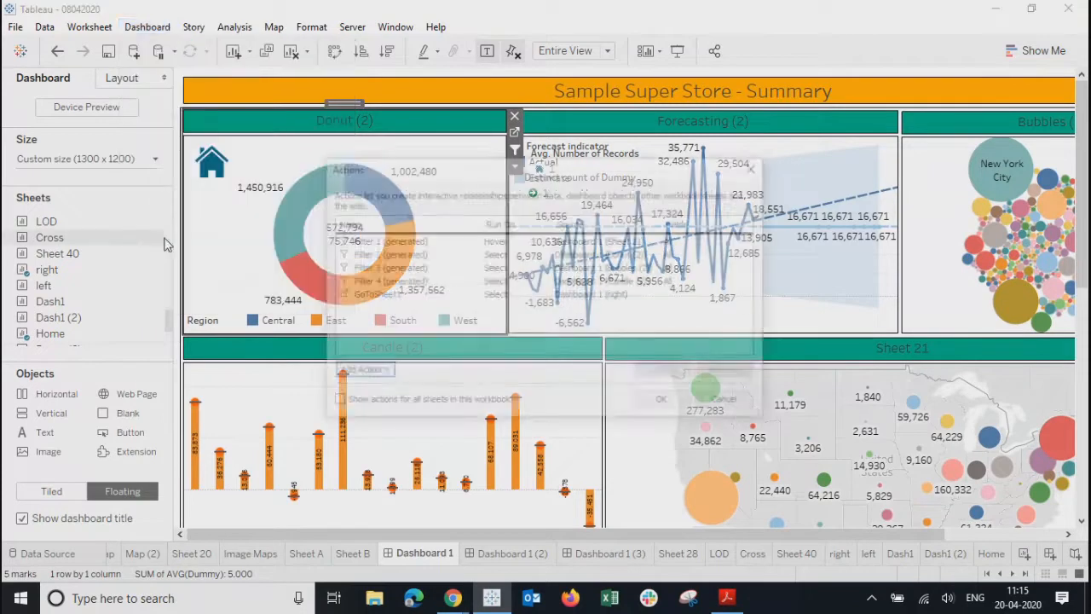
click(360, 373)
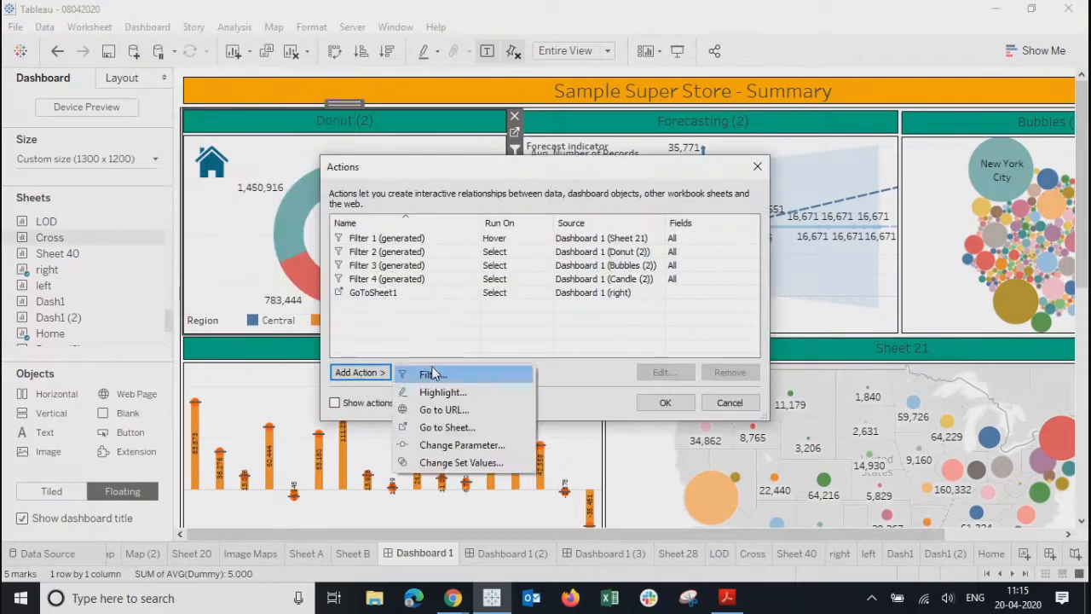
click(442, 428)
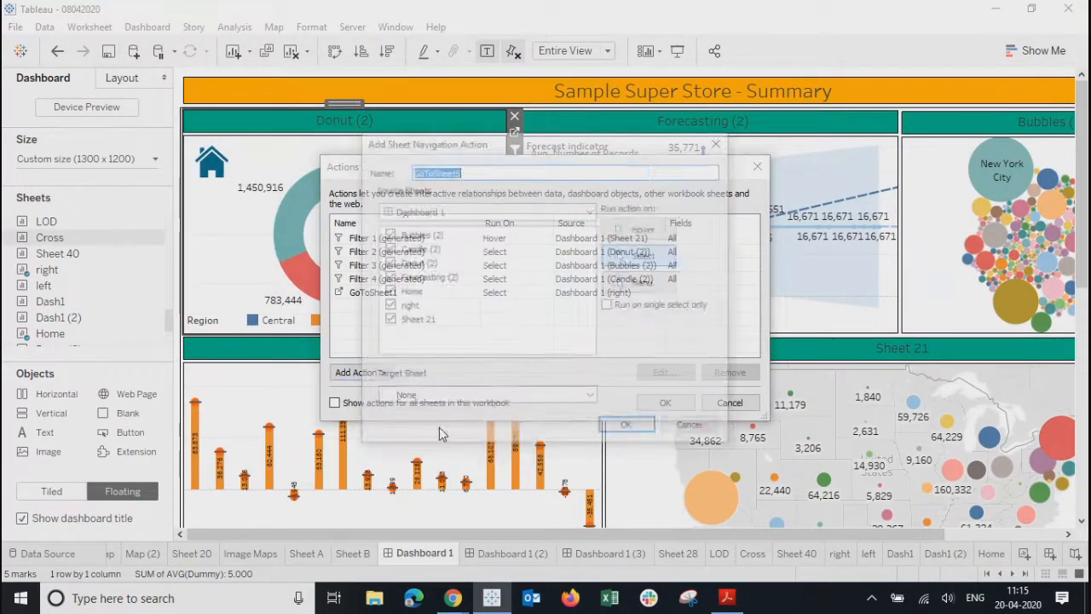
click(388, 234)
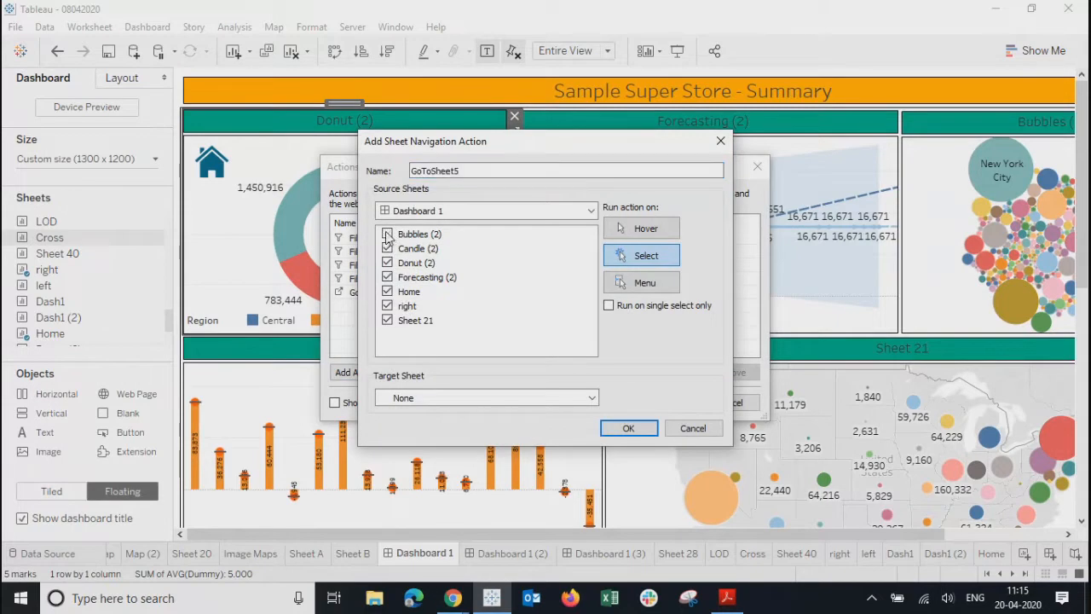
click(388, 248)
click(388, 320)
click(446, 398)
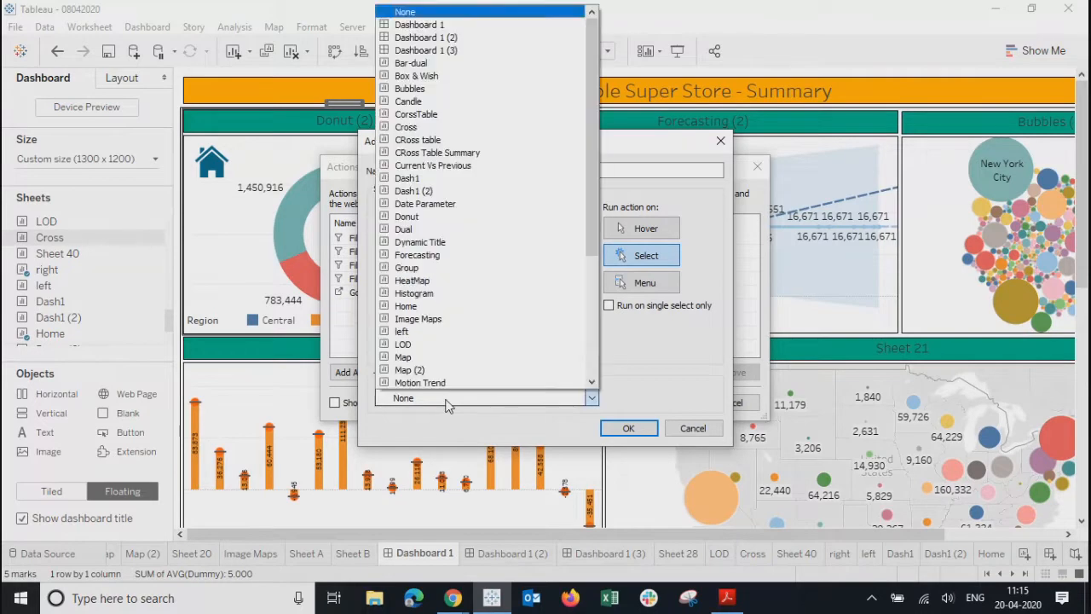
click(410, 53)
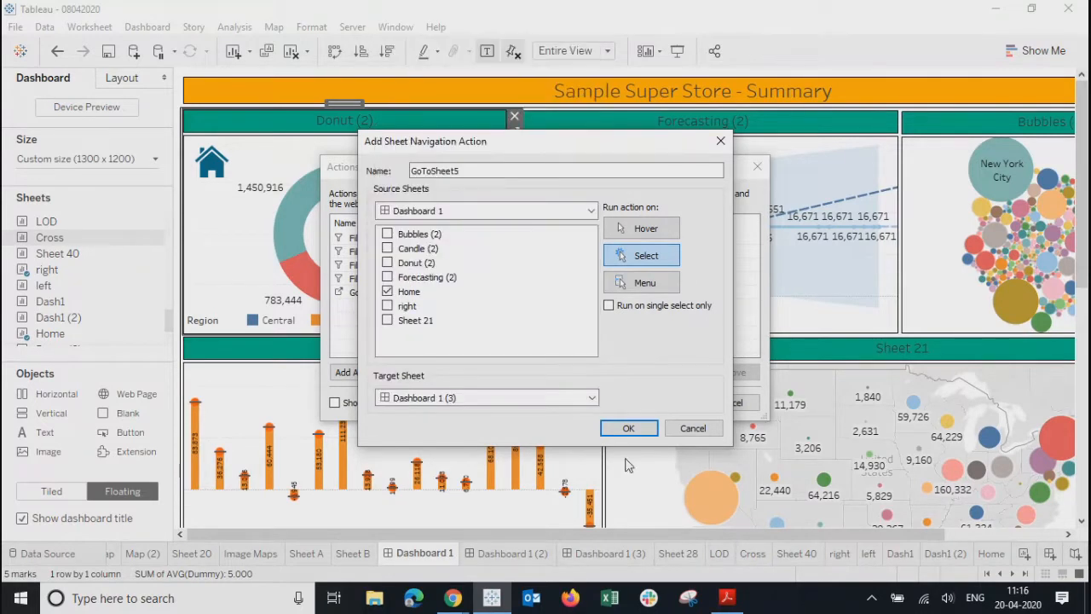
click(628, 428)
click(664, 402)
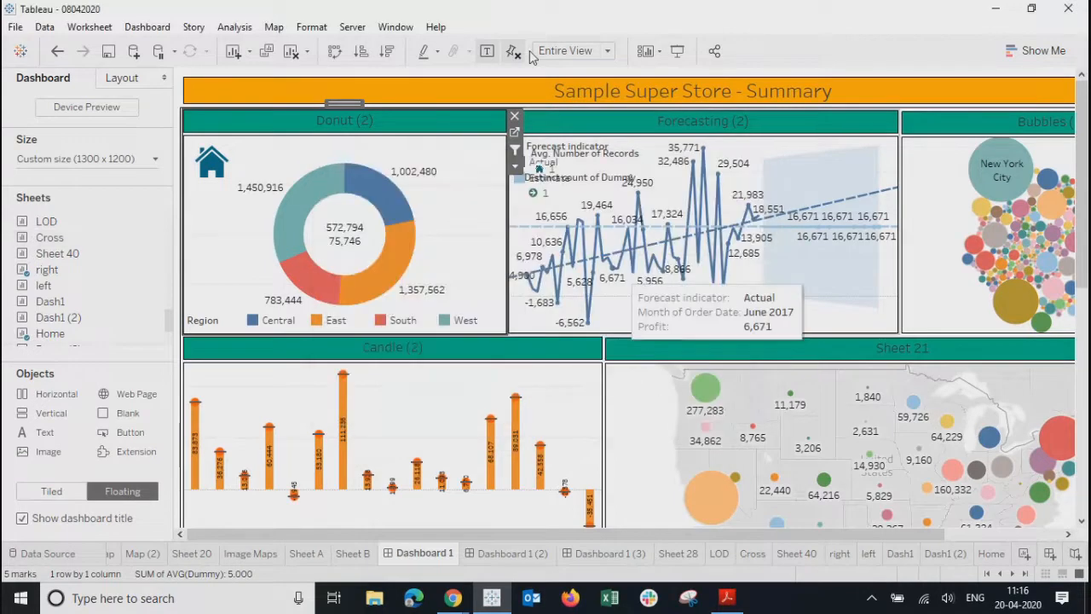
- Test the home icon, Summary thumbnail and arrow links in Presentation Mode
click(676, 51)
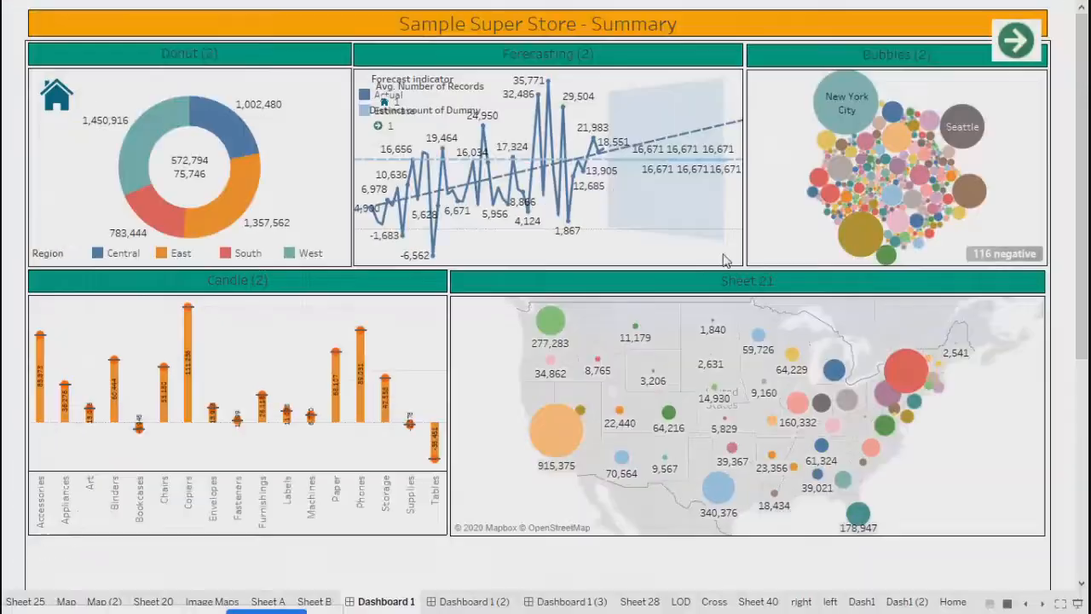
click(57, 96)
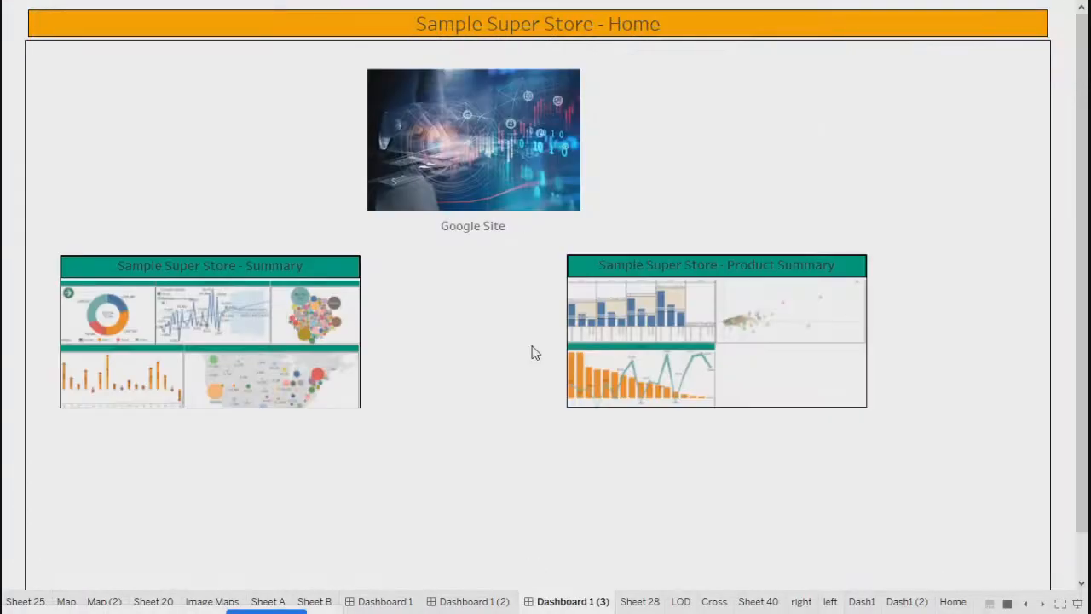
click(196, 354)
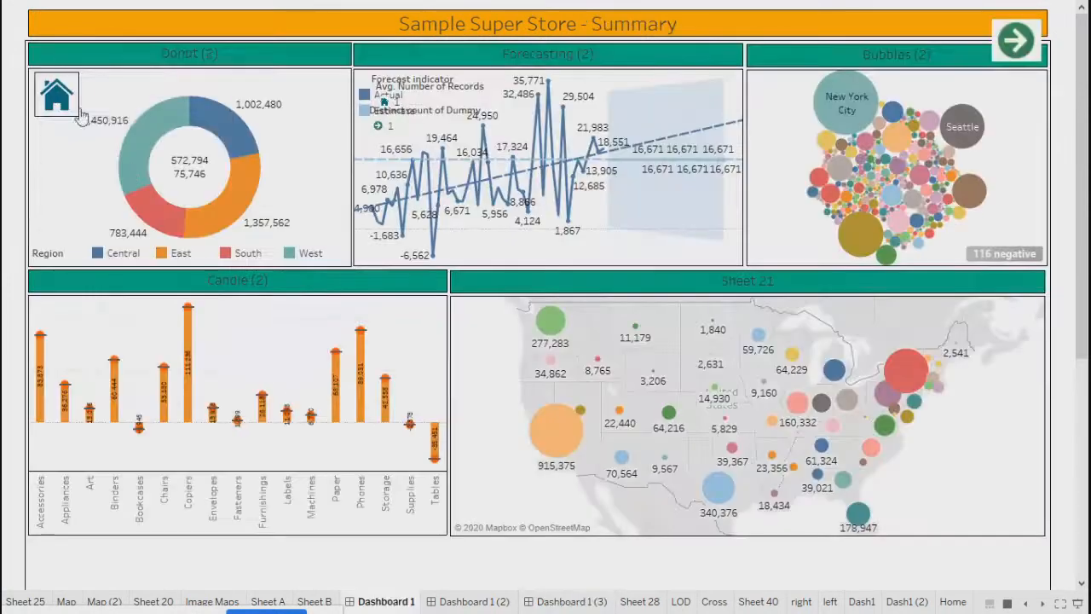
click(1023, 39)
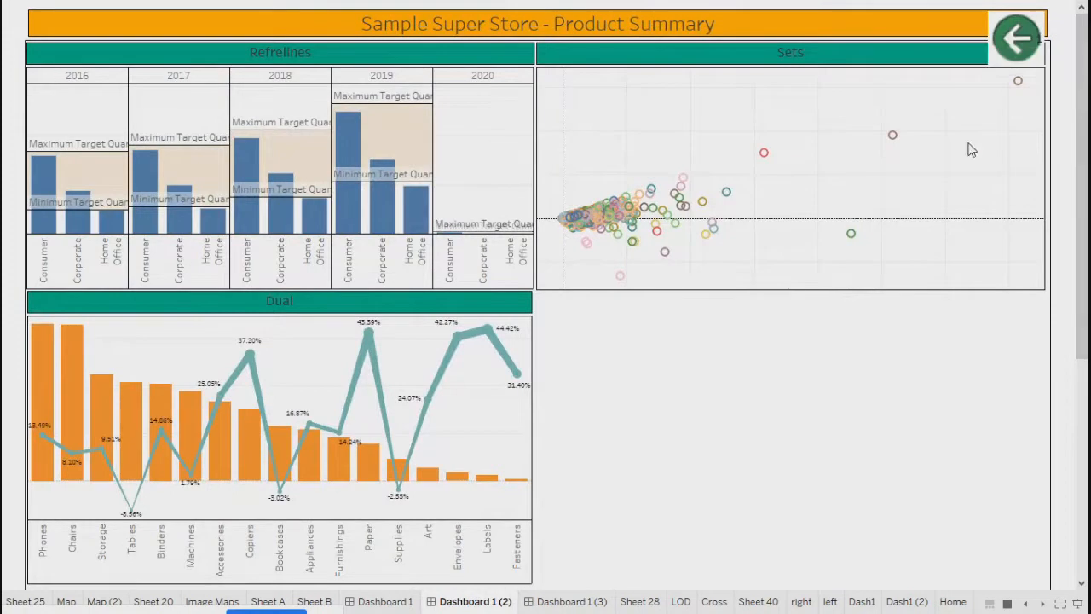
click(1017, 38)
click(51, 98)
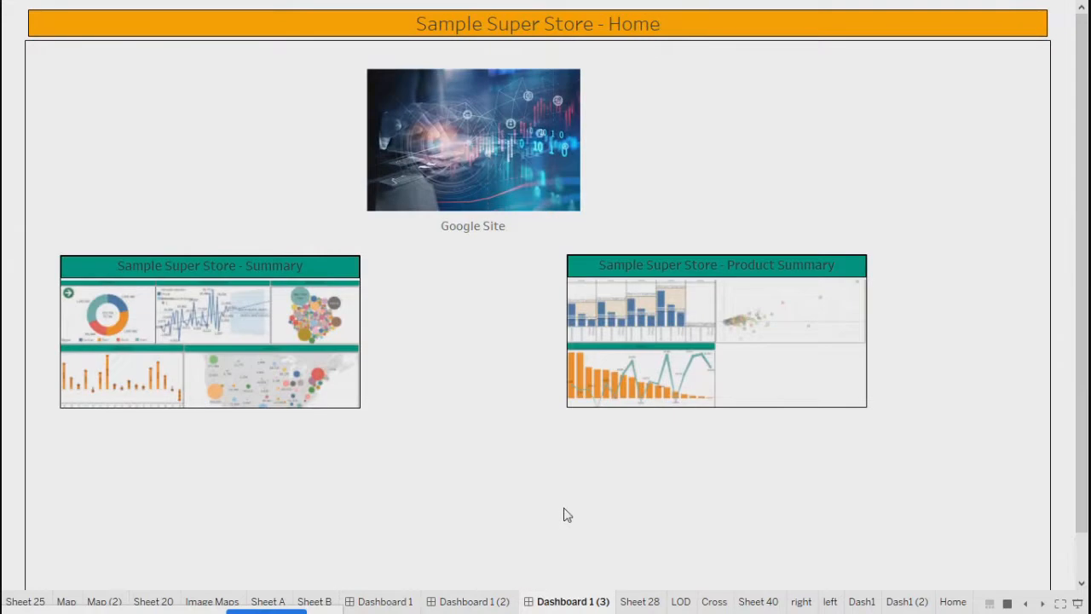
key(Escape)
- Visit the Product Summary dashboard and Home worksheet, then return to the Home dashboard
click(965, 380)
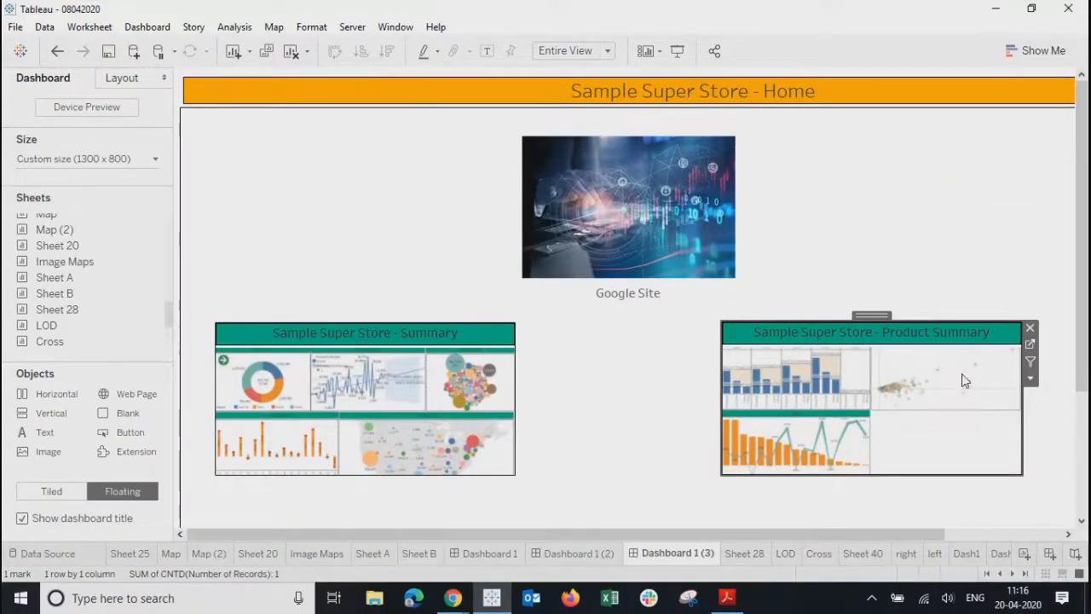
alt+click(963, 380)
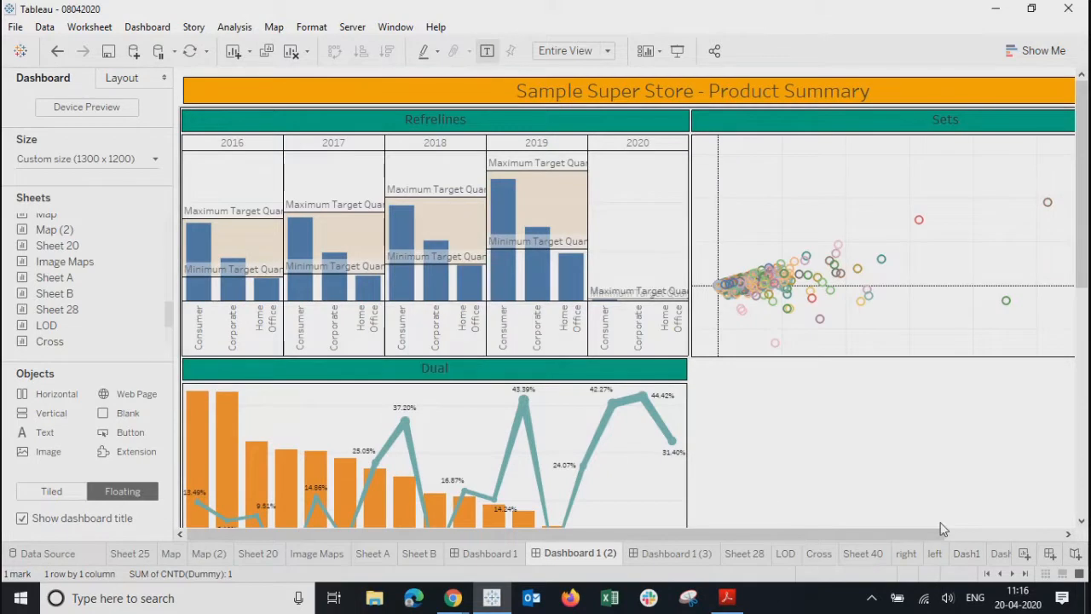
click(1026, 575)
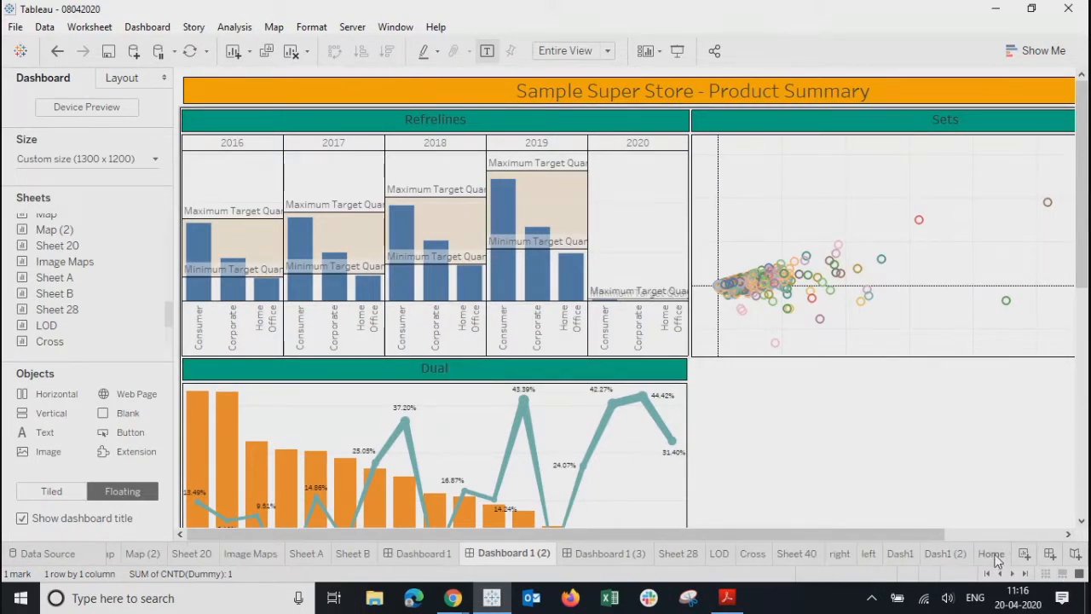
click(992, 554)
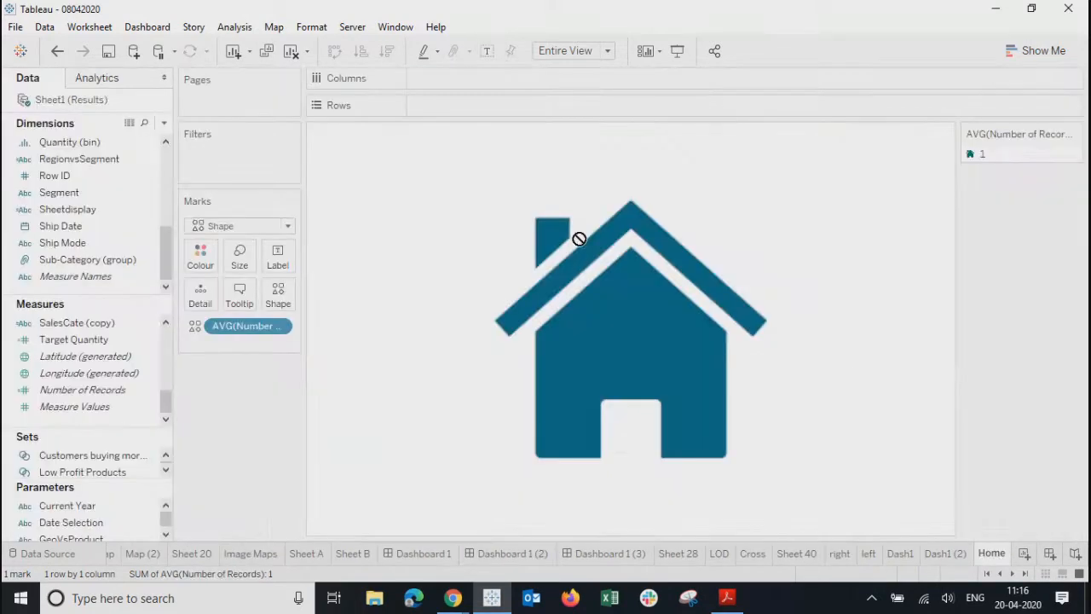
click(620, 553)
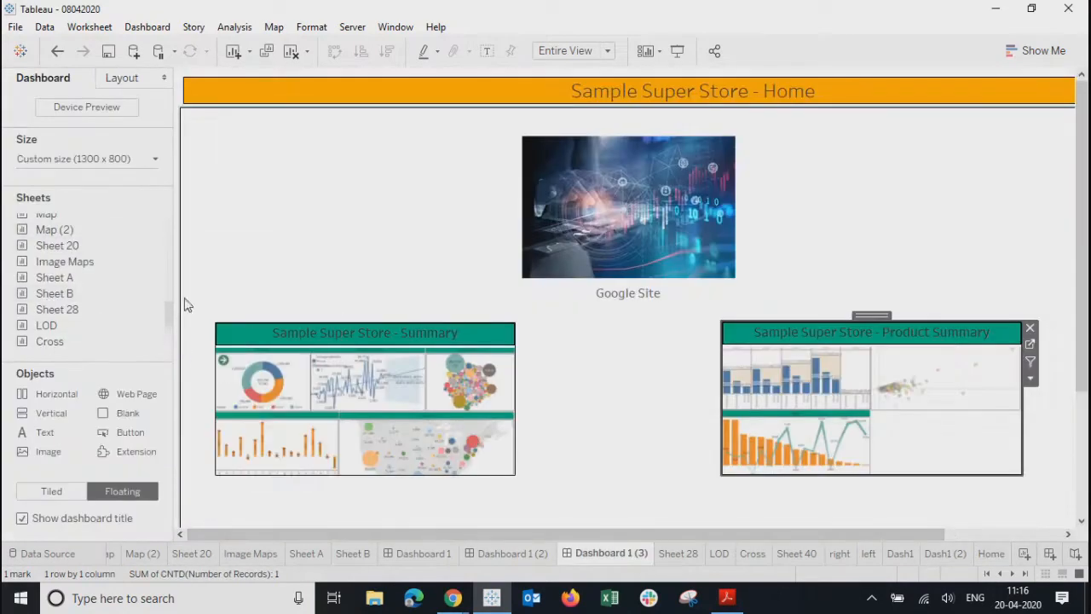
drag(169, 315, 163, 368)
- Place the Home sheet as a small untitled box in the Home dashboard's top-left corner
drag(64, 338, 211, 131)
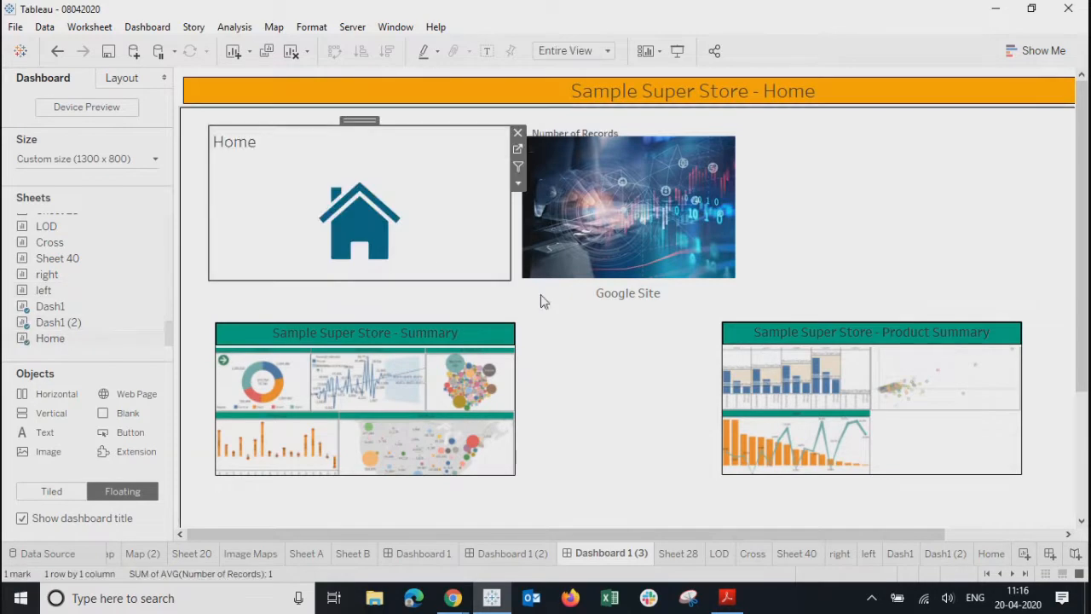
drag(509, 280, 256, 174)
drag(226, 129, 204, 116)
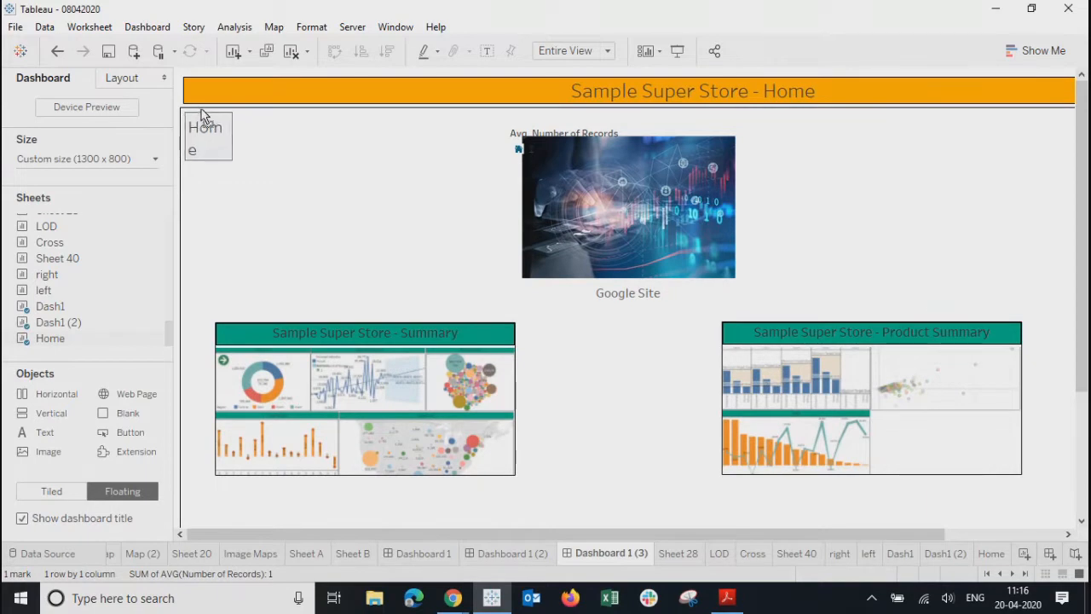
right_click(205, 119)
click(251, 169)
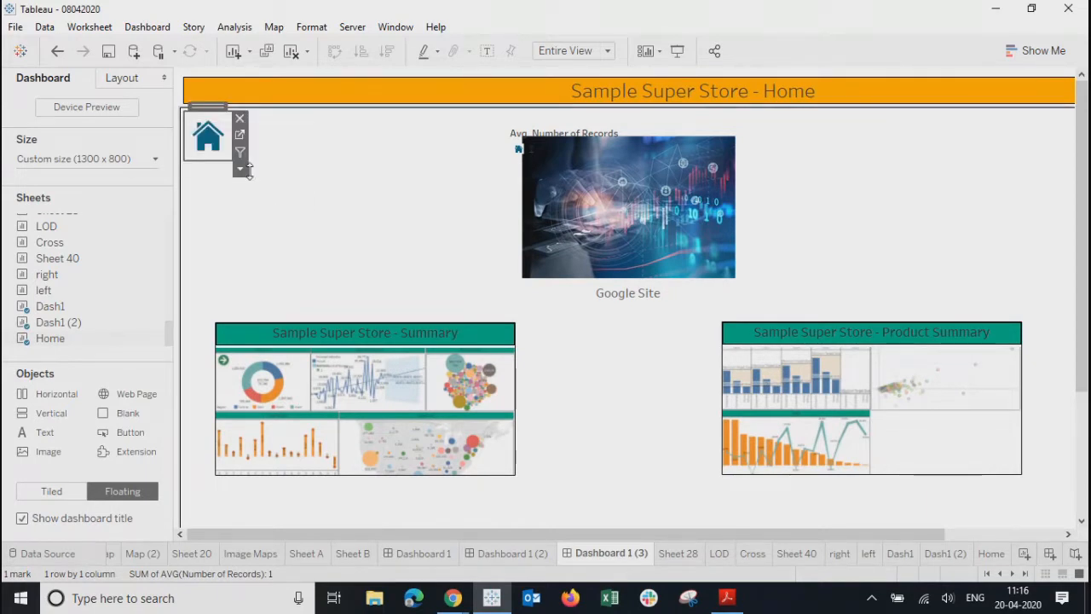
- Add a GoToSheet6 navigation action triggered by Home, targeting Dashboard 1 (3)
click(150, 29)
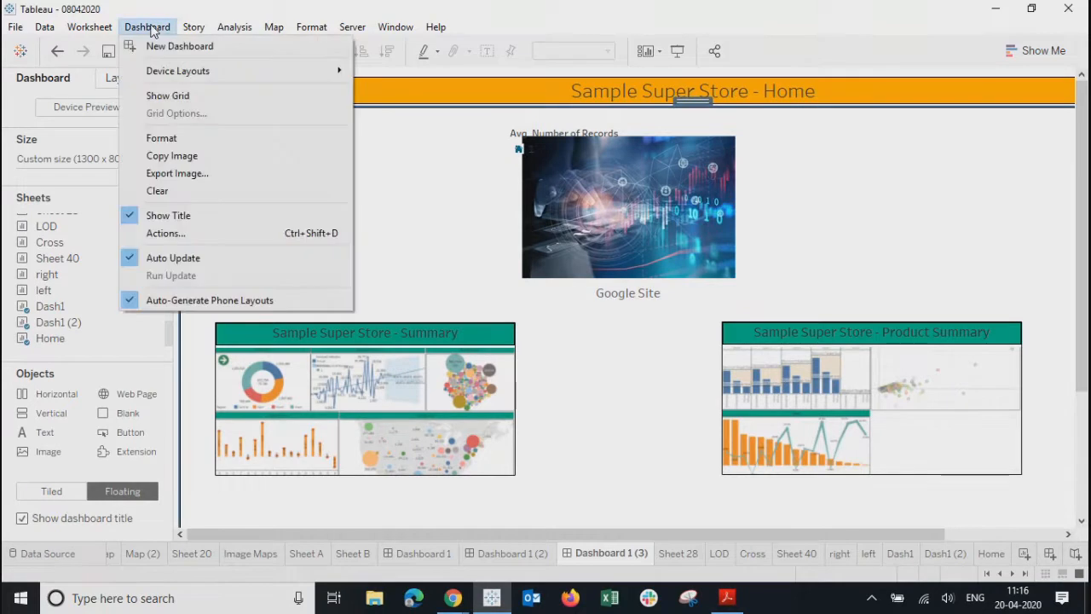
click(170, 232)
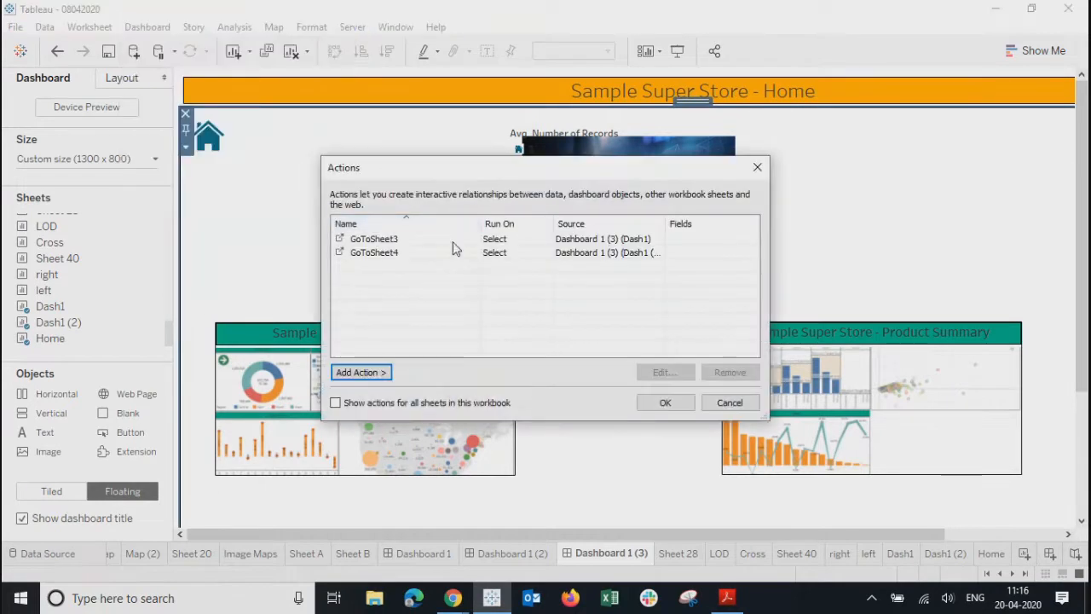
click(365, 375)
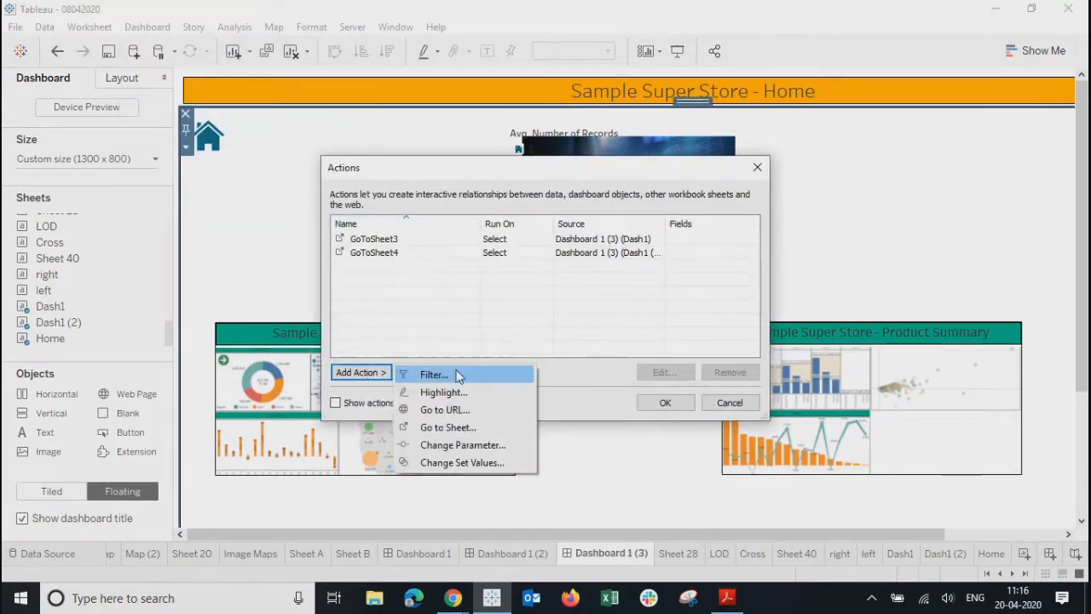
click(441, 429)
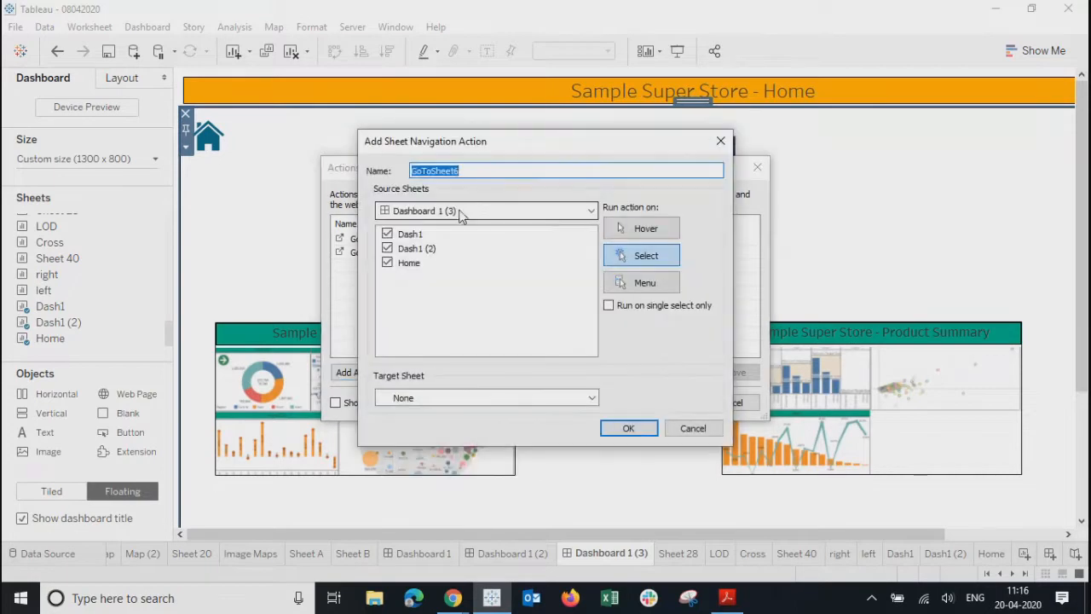
click(387, 234)
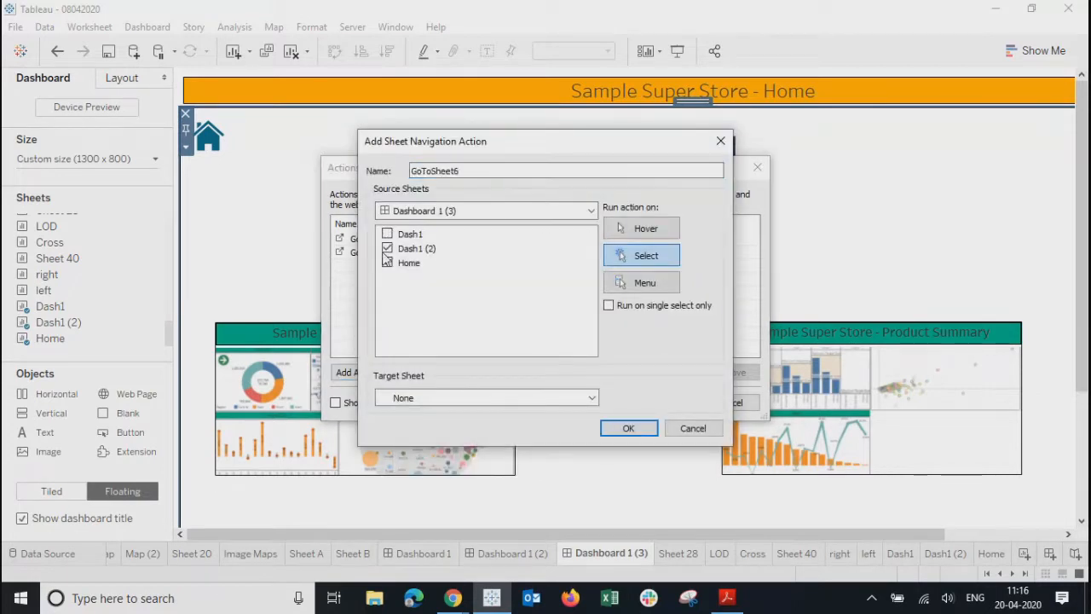
click(449, 398)
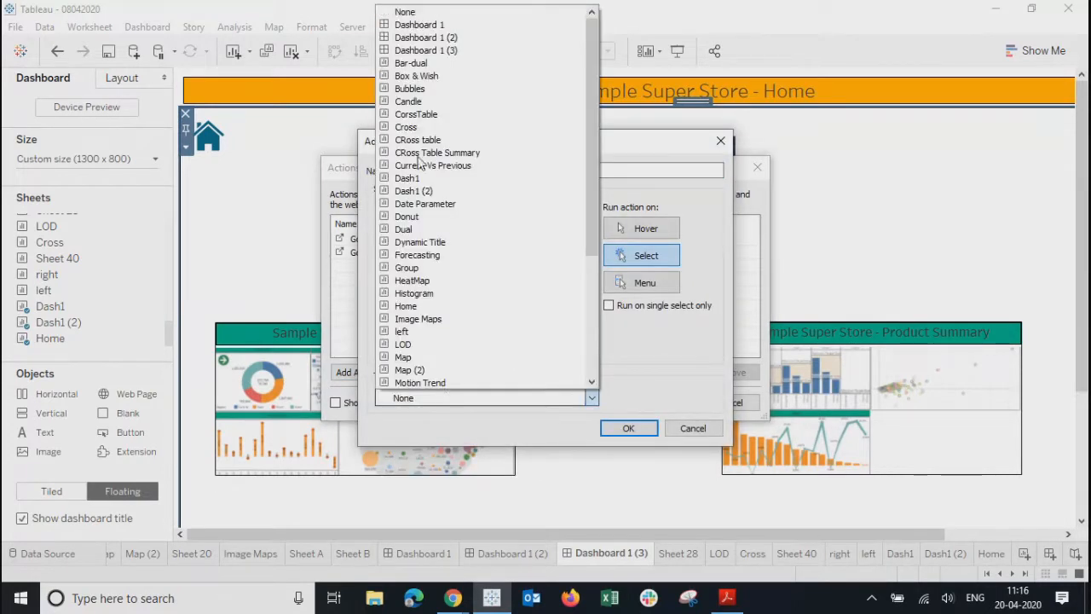
click(420, 53)
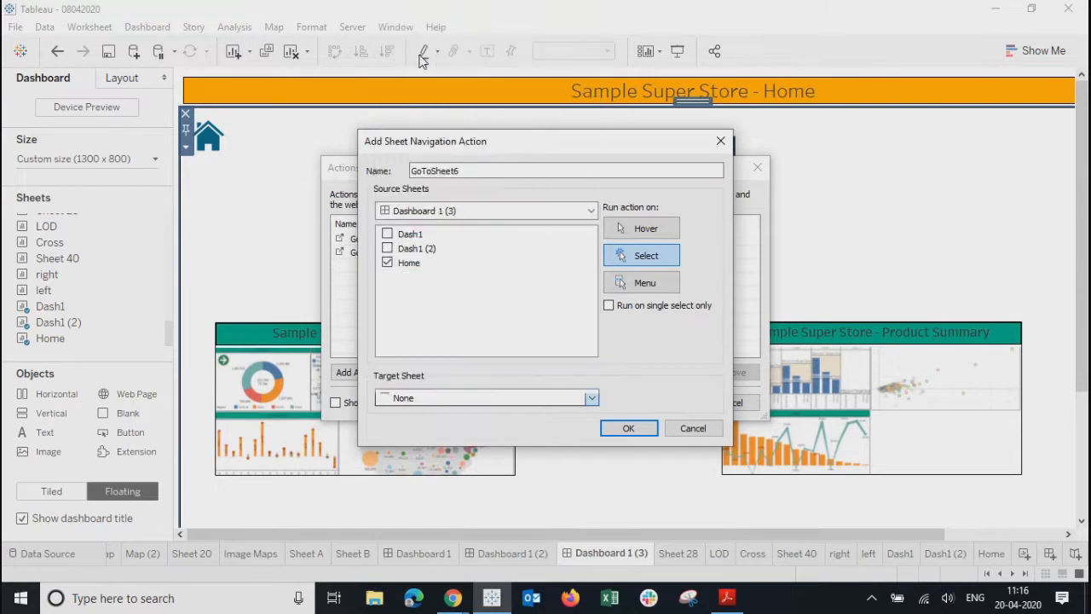
click(640, 429)
click(666, 405)
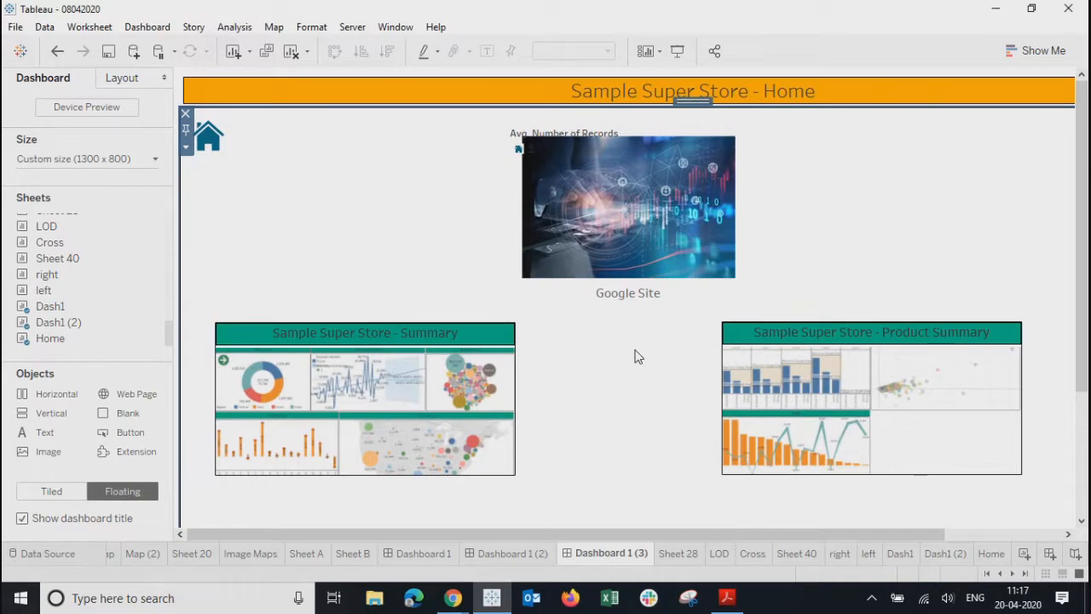
click(562, 133)
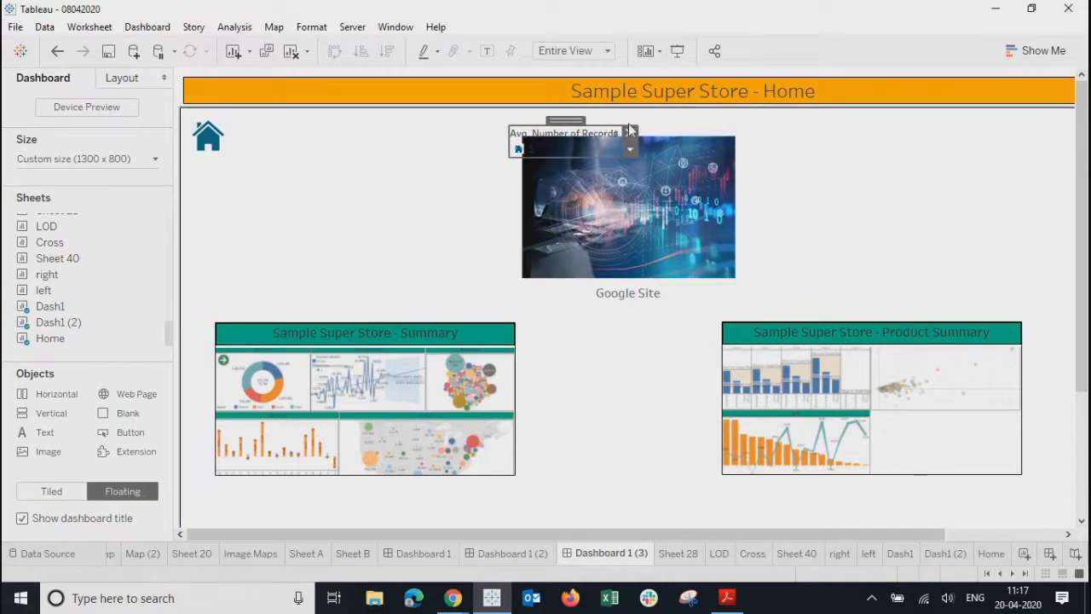
- Remove the Avg. Number of Records legend and check the home icon
click(630, 134)
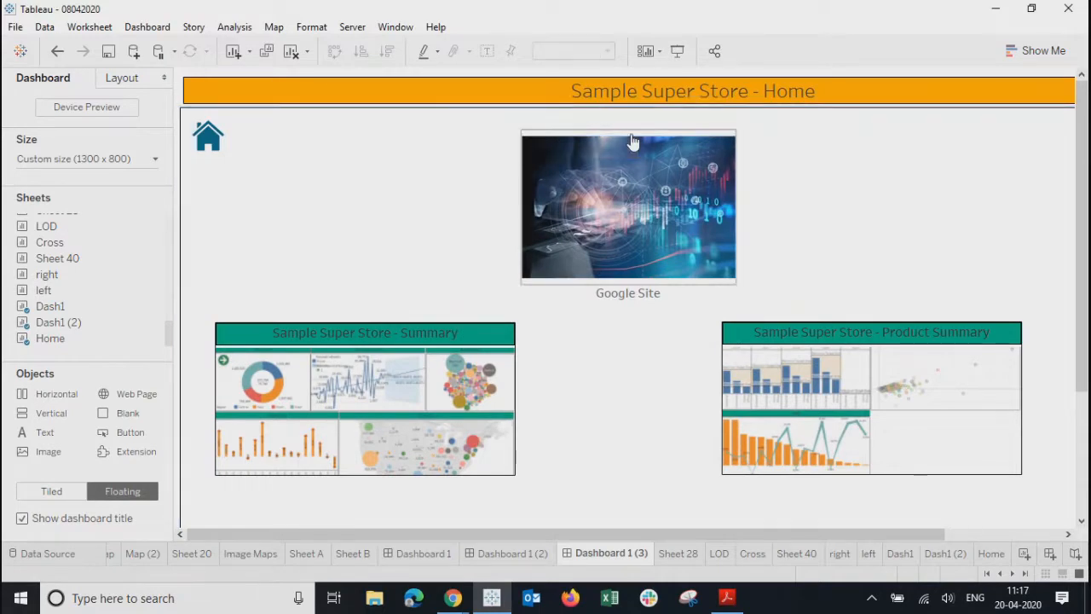
click(200, 149)
click(213, 143)
click(334, 236)
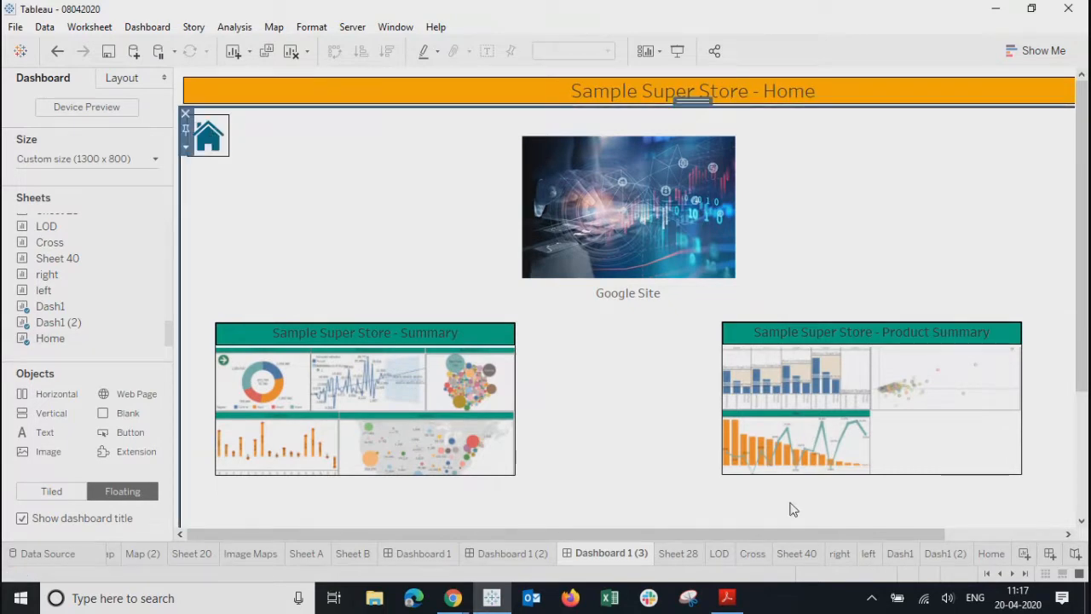
- Place the Home worksheet on the Product Summary dashboard as a small floating box
click(509, 554)
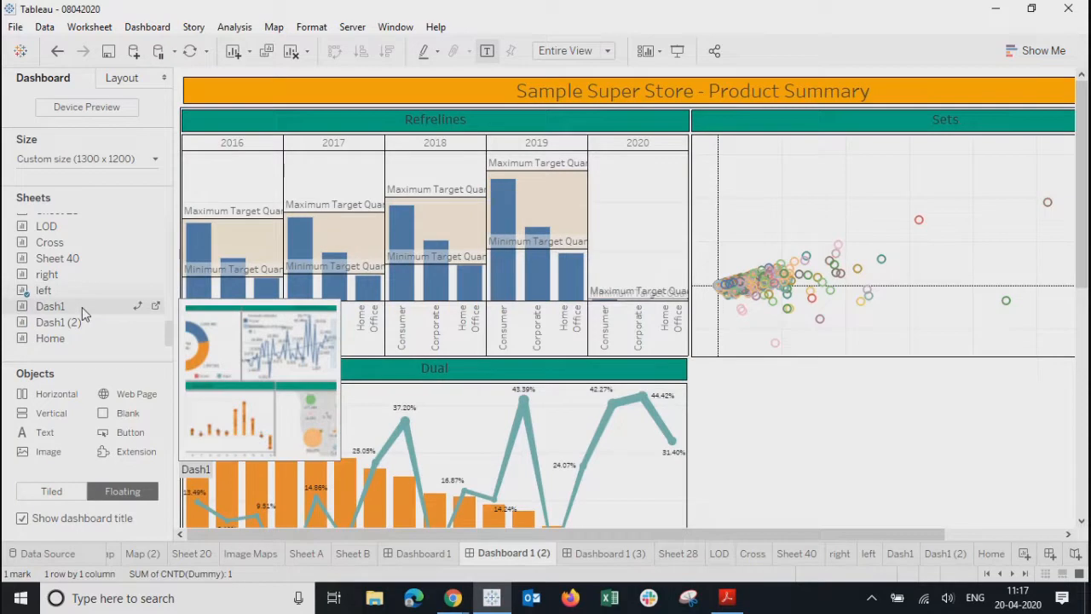
drag(51, 338, 720, 354)
drag(727, 501, 963, 398)
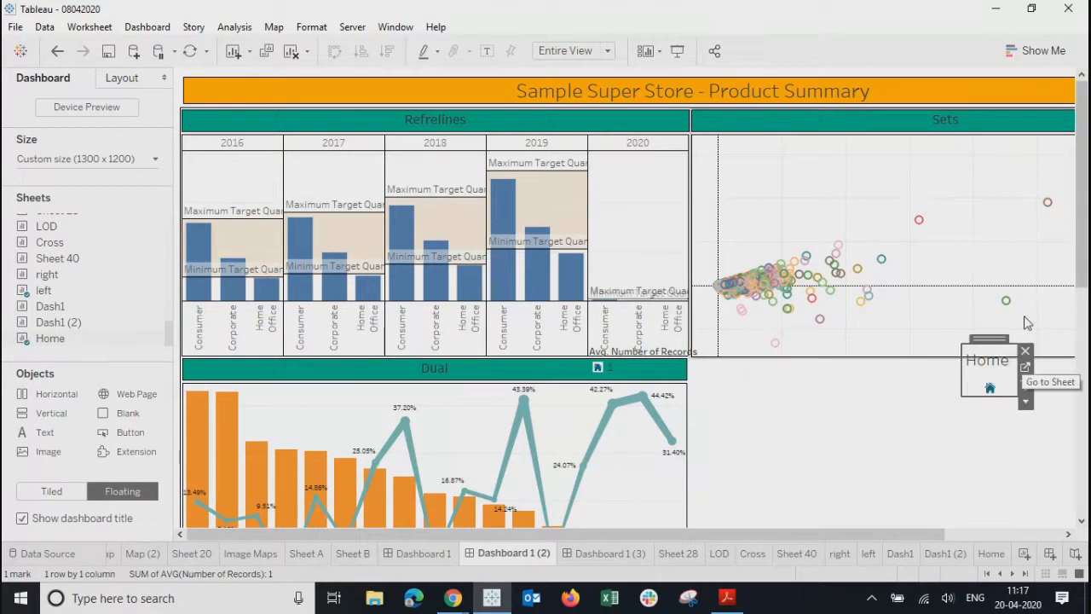
drag(989, 338, 831, 403)
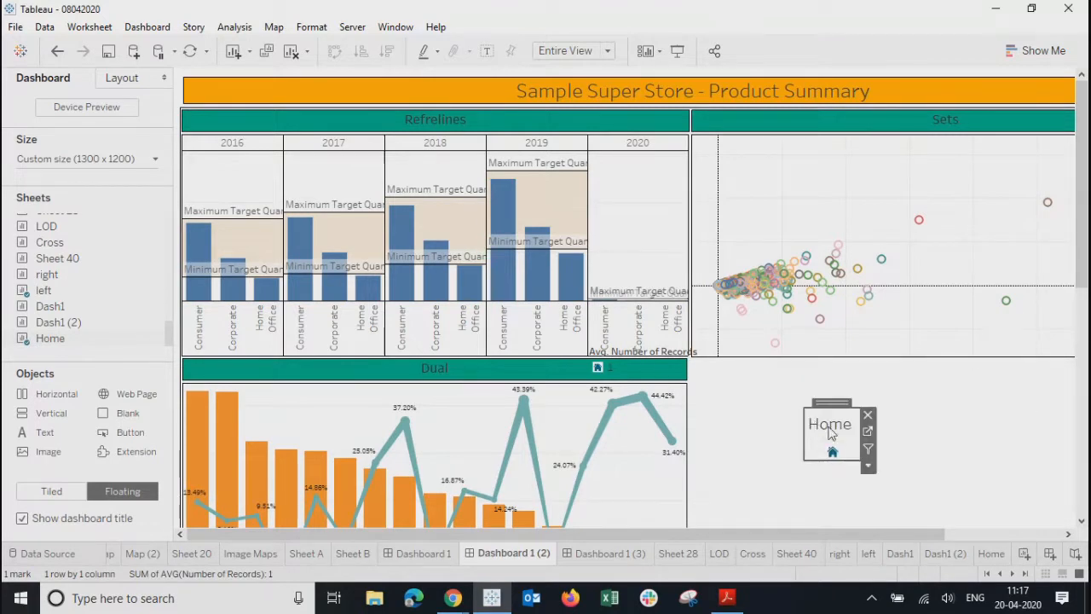
- Hide the Home icon's title and move it to the dashboard's top-left corner
right_click(831, 433)
click(868, 471)
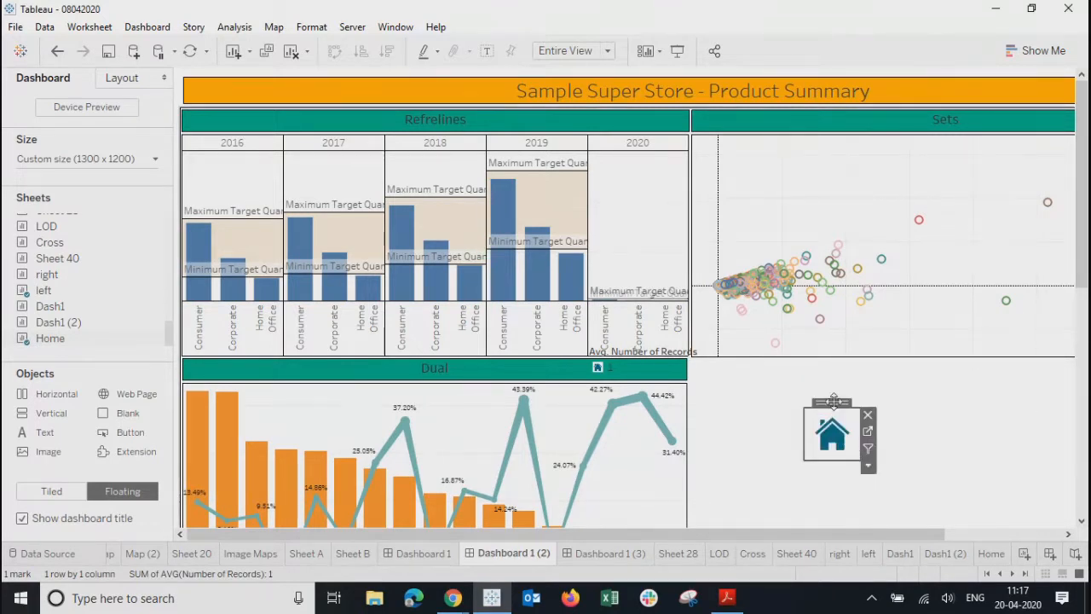
drag(833, 402, 217, 81)
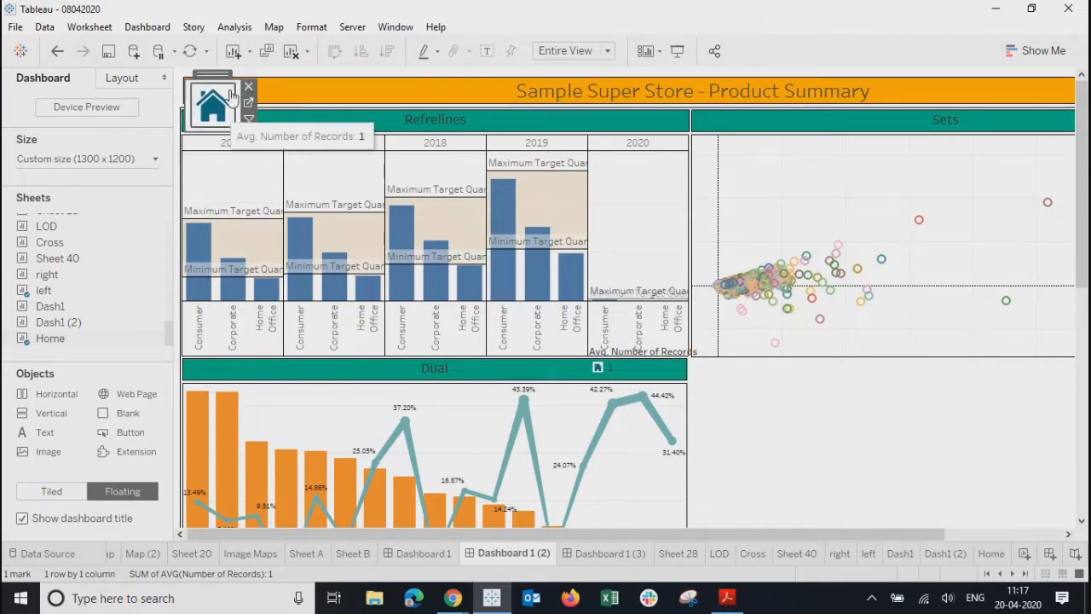
click(146, 27)
- Add a Go to Sheet action with Home as its only source sheet
click(153, 235)
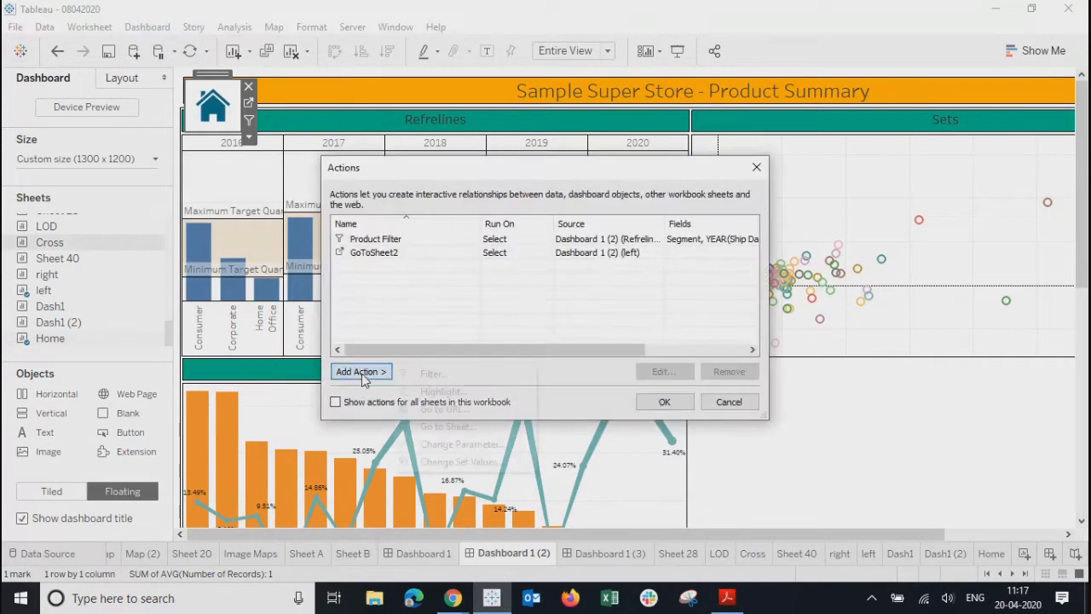
click(361, 373)
click(446, 426)
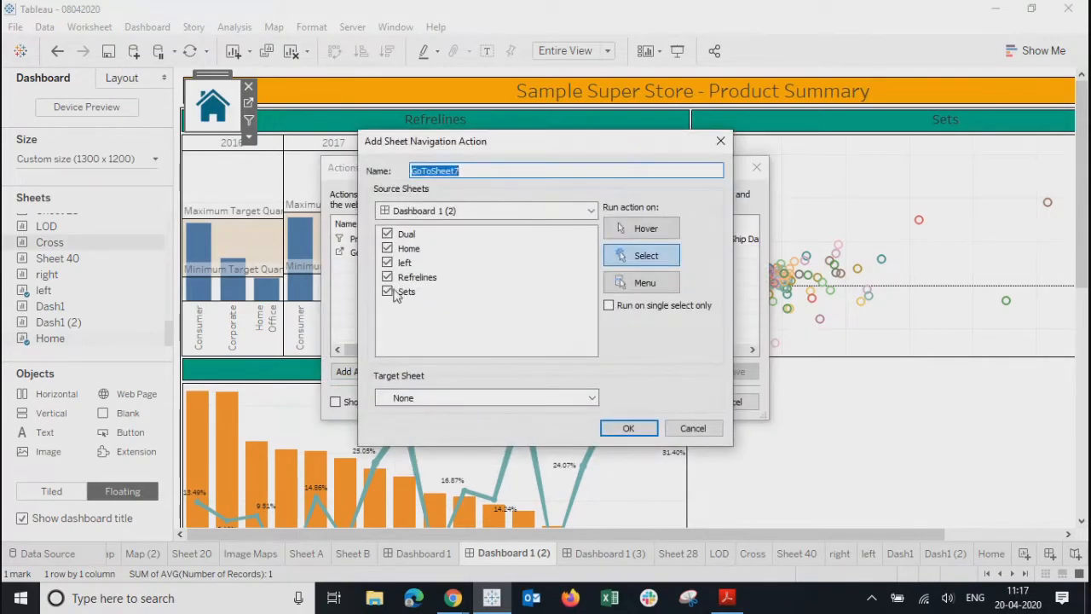
click(388, 234)
click(388, 262)
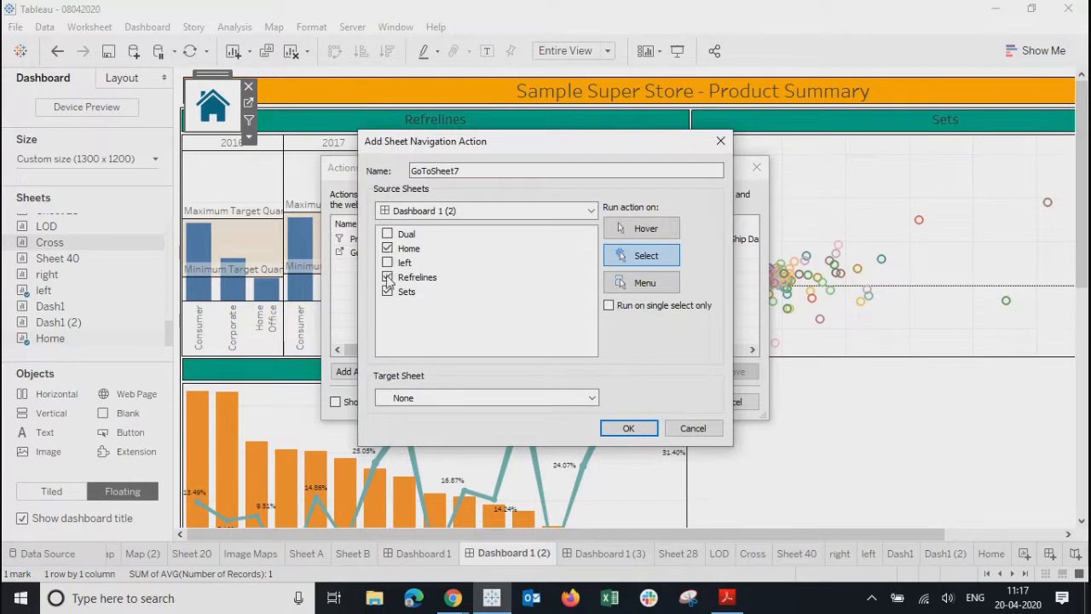
- Set the action's target to Dashboard 1 (3), confirm it, and preview full screen
click(432, 401)
click(436, 64)
click(414, 399)
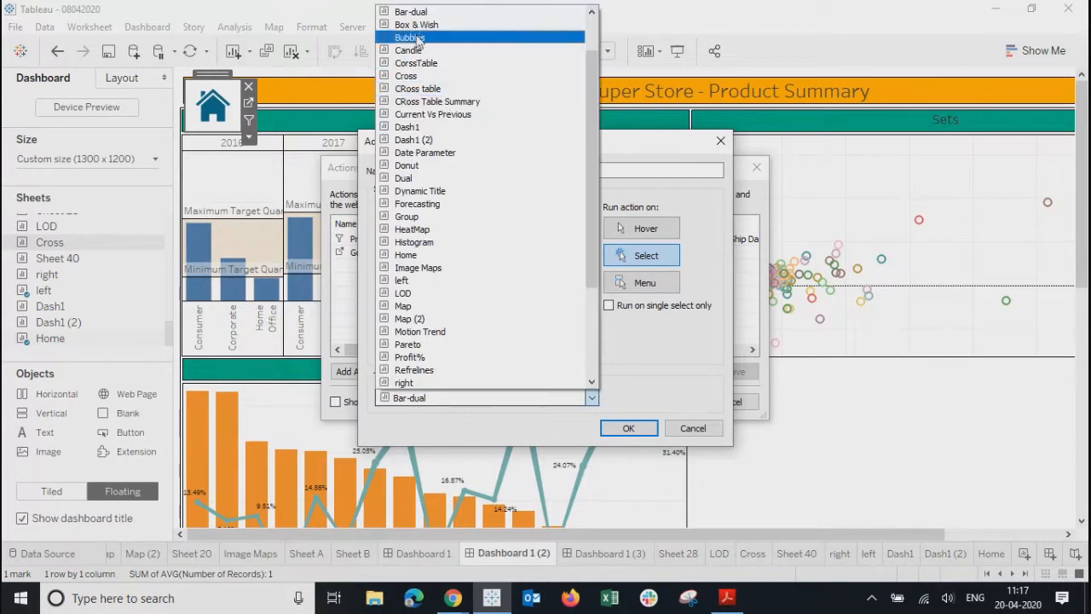
scroll(444, 128, up, 2)
click(445, 51)
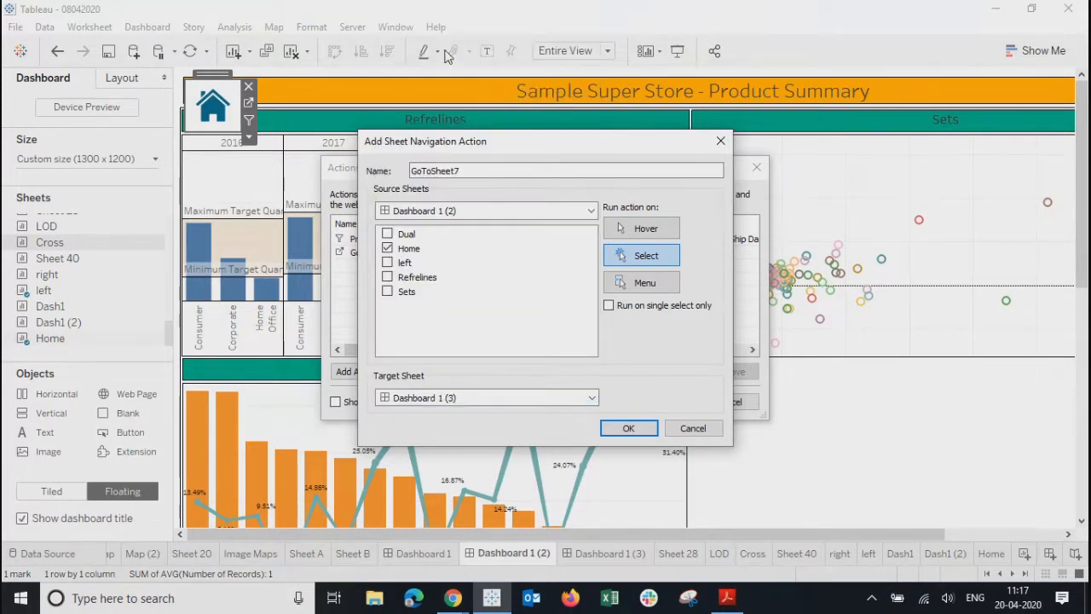
click(629, 428)
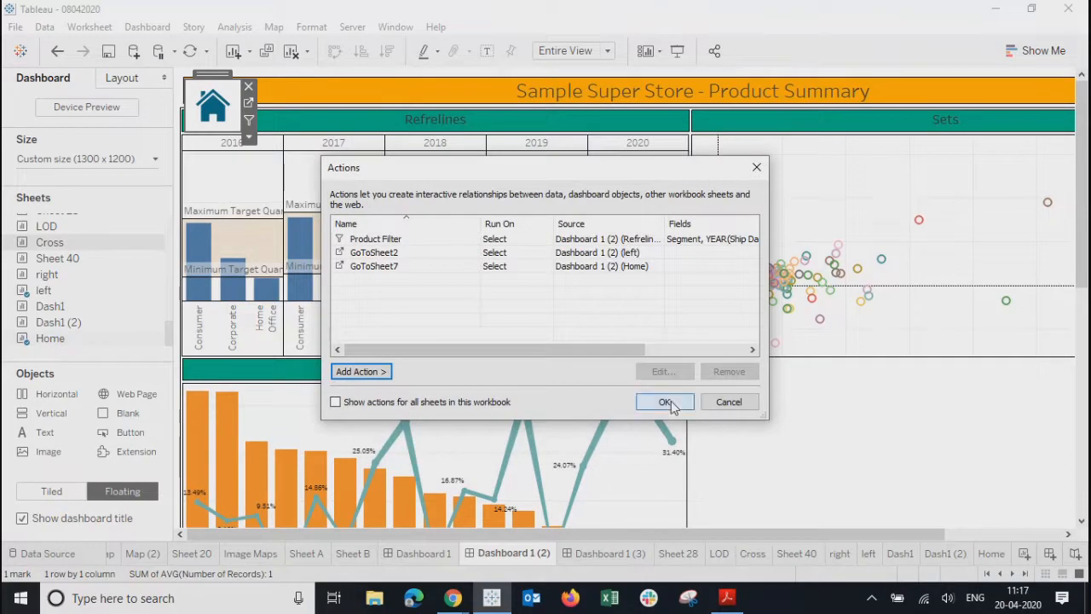
click(677, 402)
click(677, 50)
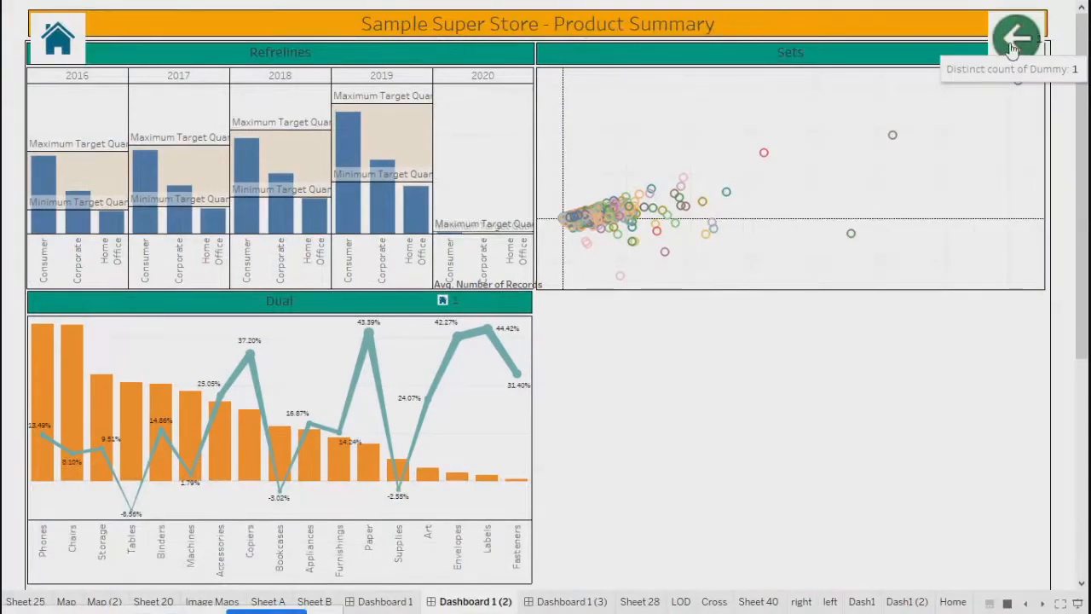
- Test the back/forward arrows, Home button and both thumbnails in Presentation Mode, then exit with Esc
click(1013, 42)
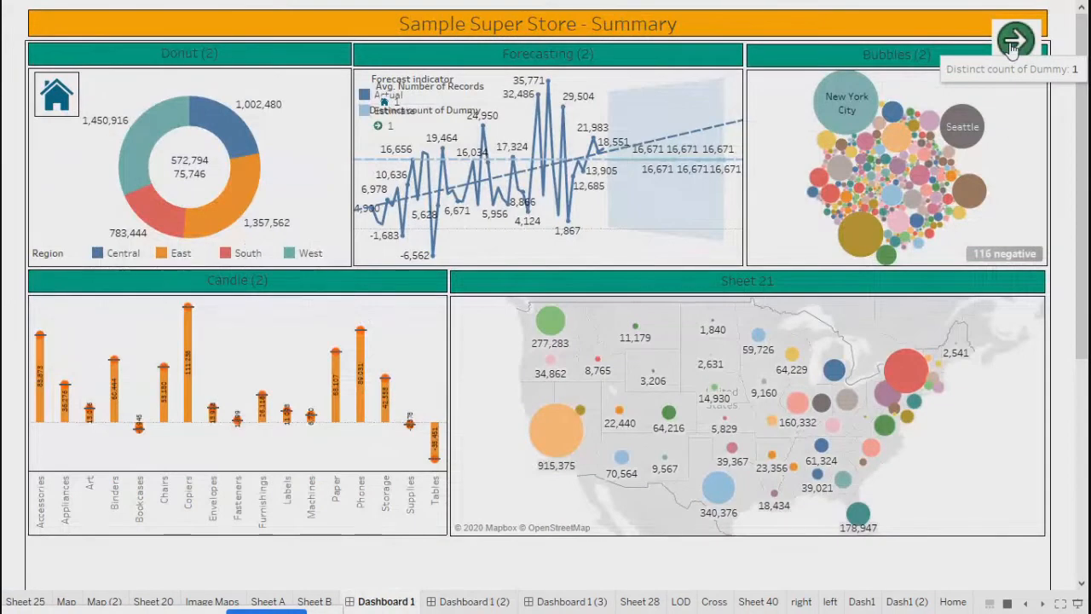
click(1013, 44)
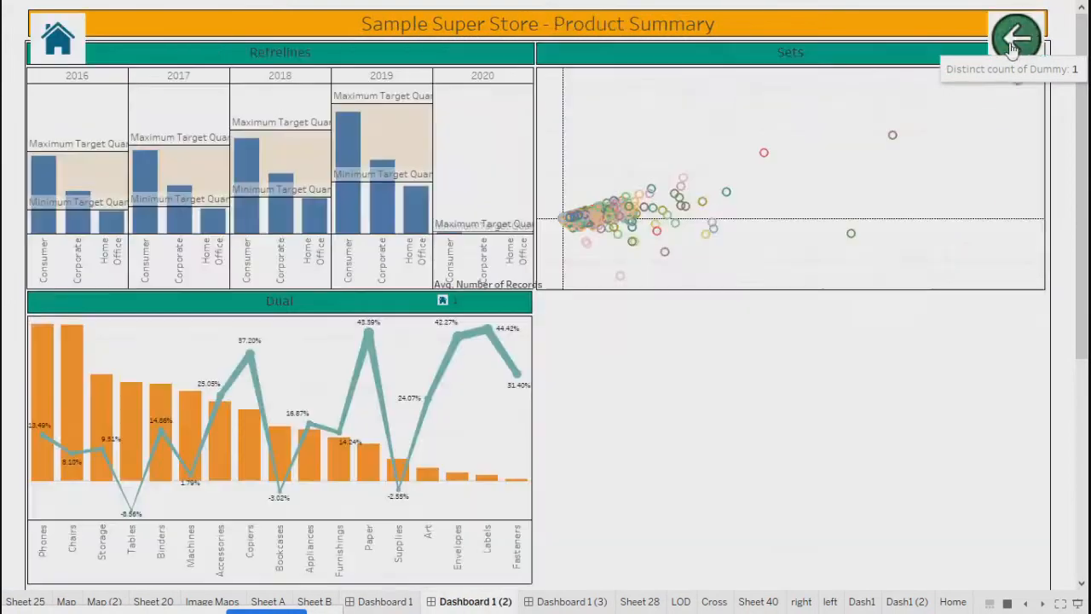
click(56, 39)
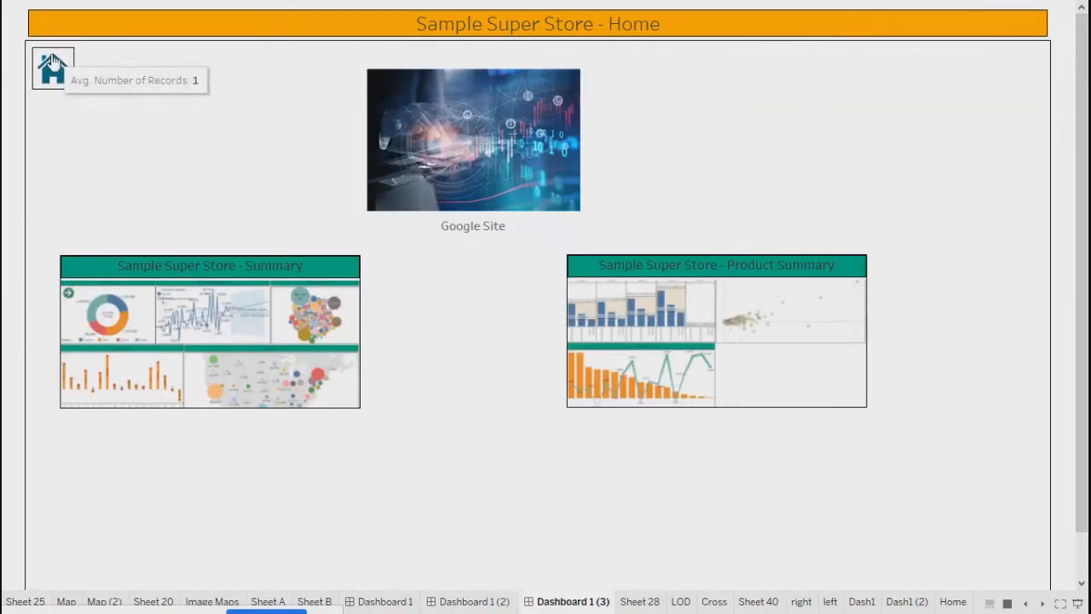
click(264, 352)
click(54, 92)
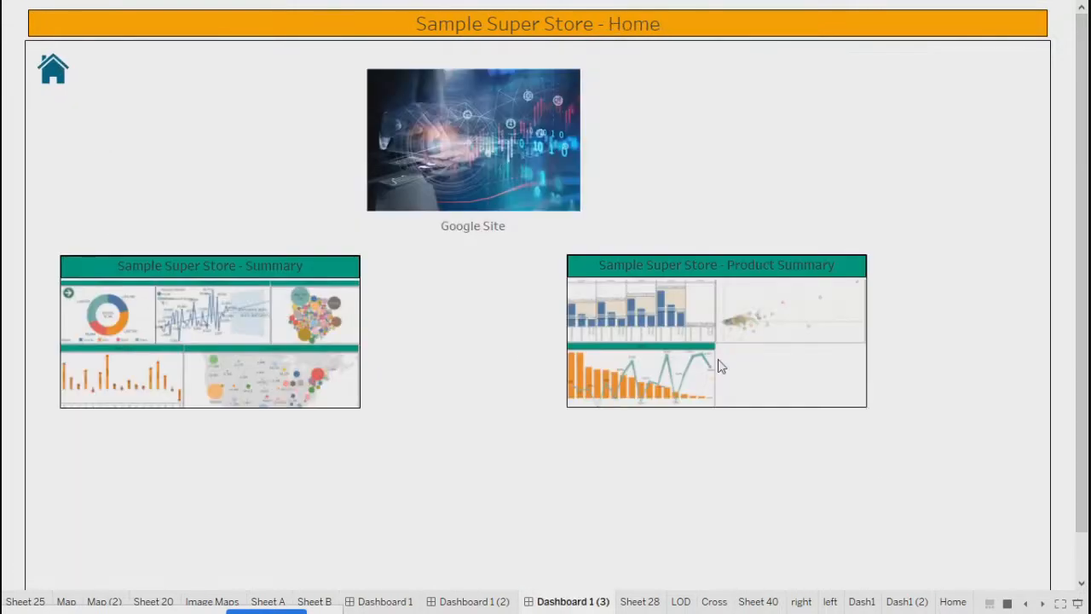
click(657, 395)
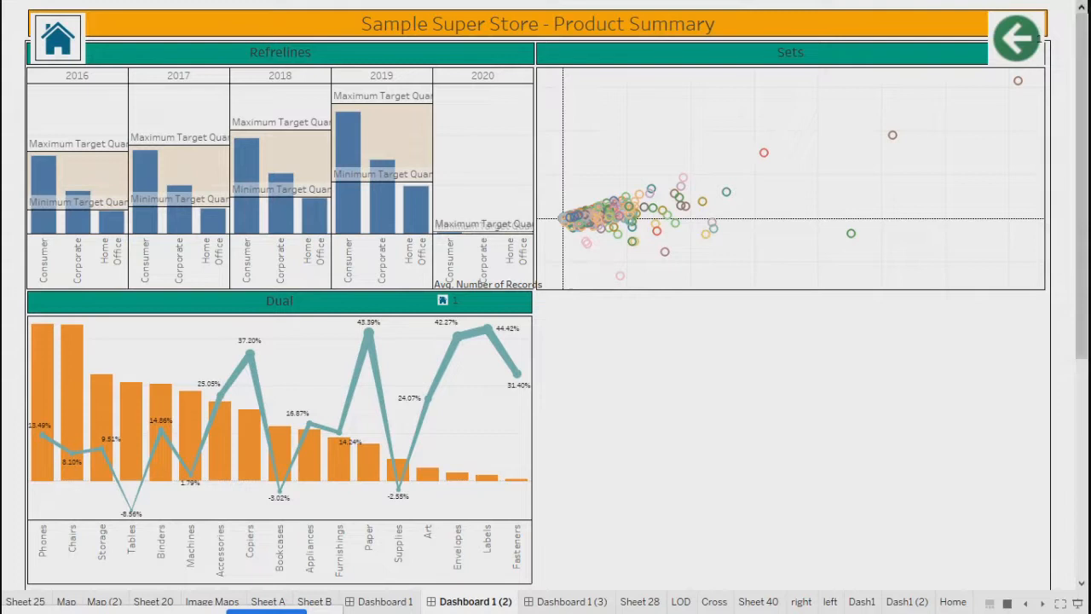
key(Escape)
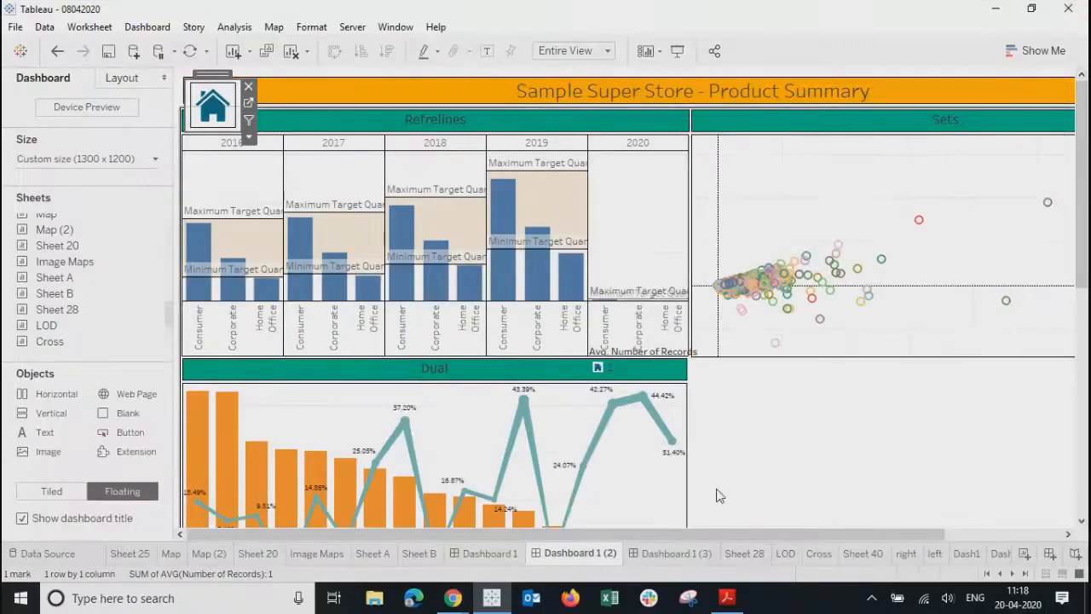
- Hide all worksheets used by the Product Summary and Summary dashboards
right_click(566, 558)
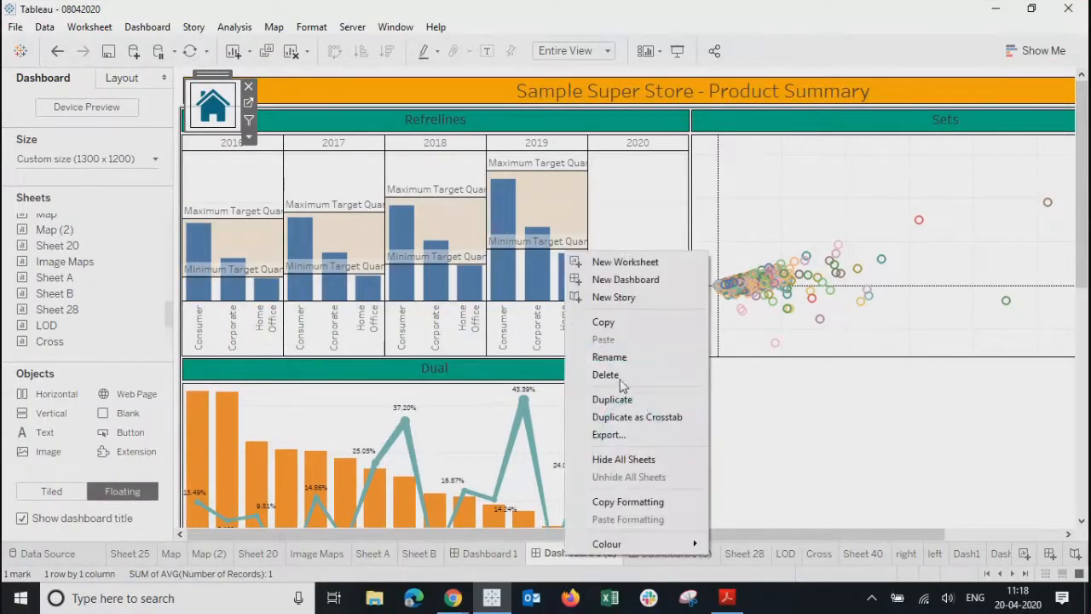
click(625, 461)
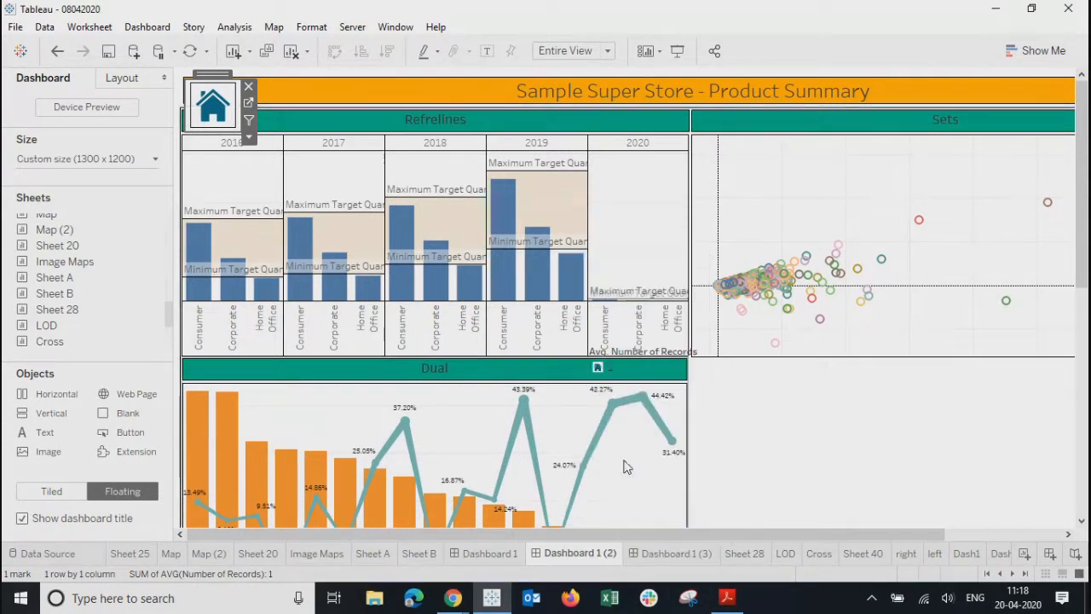
right_click(562, 556)
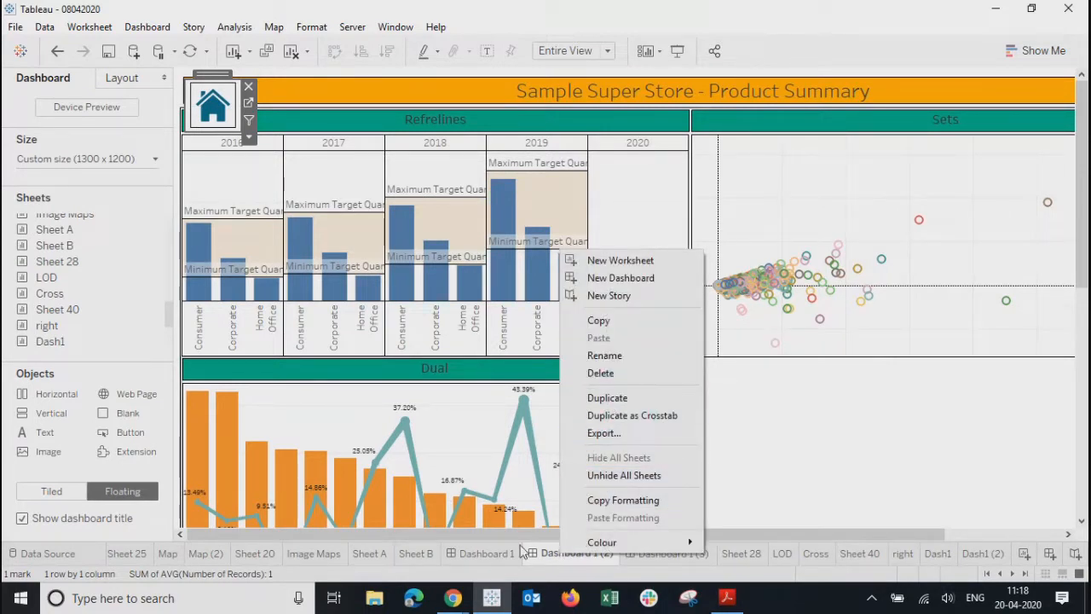
right_click(487, 552)
right_click(487, 551)
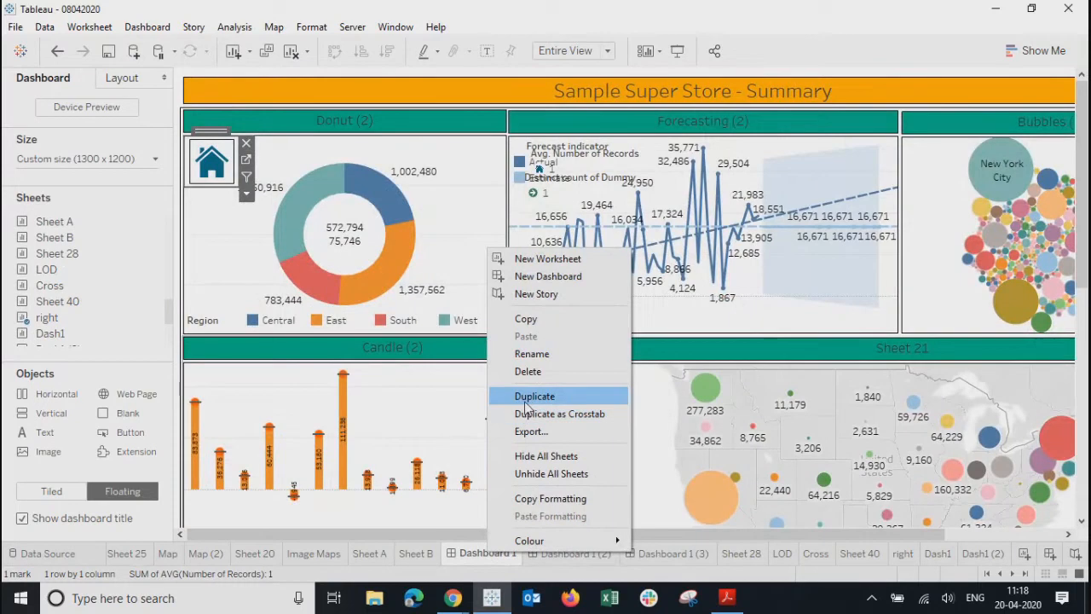
click(527, 459)
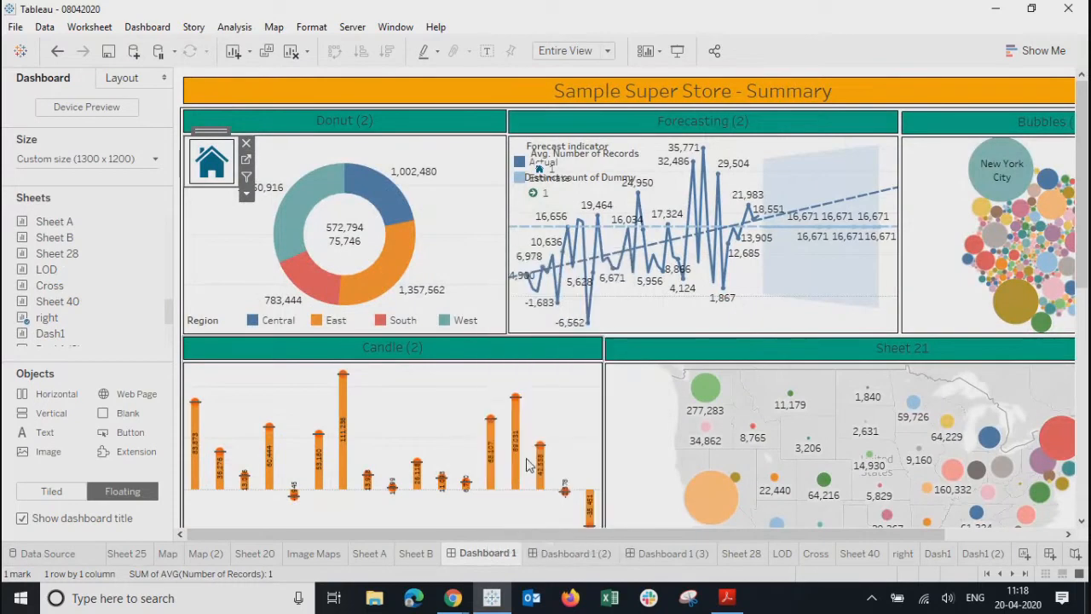
- Hide all worksheets used by the Home dashboard, Dashboard 1 (3)
right_click(610, 559)
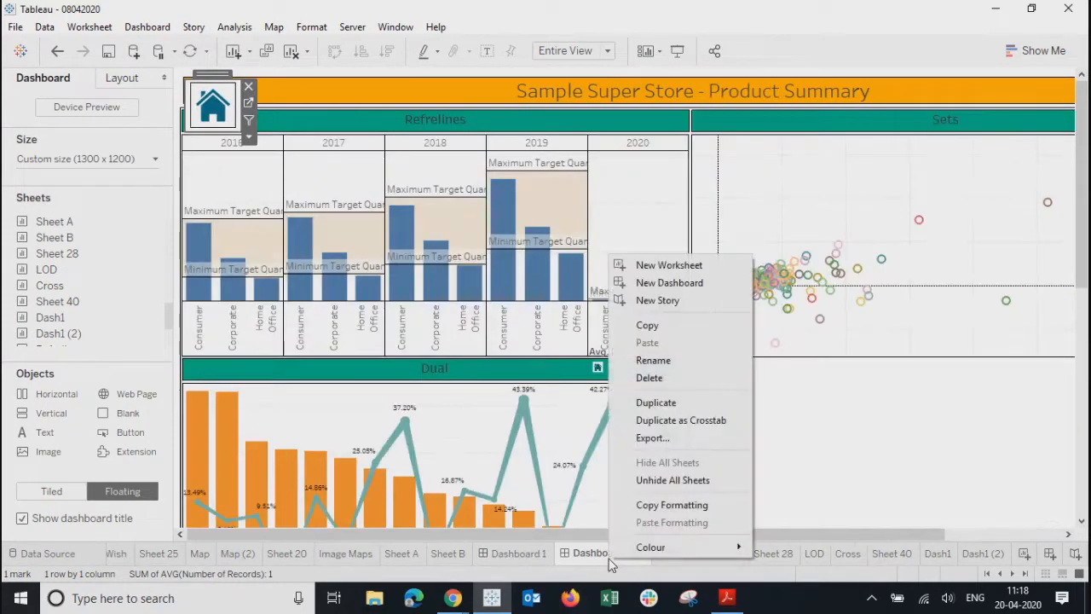
click(673, 561)
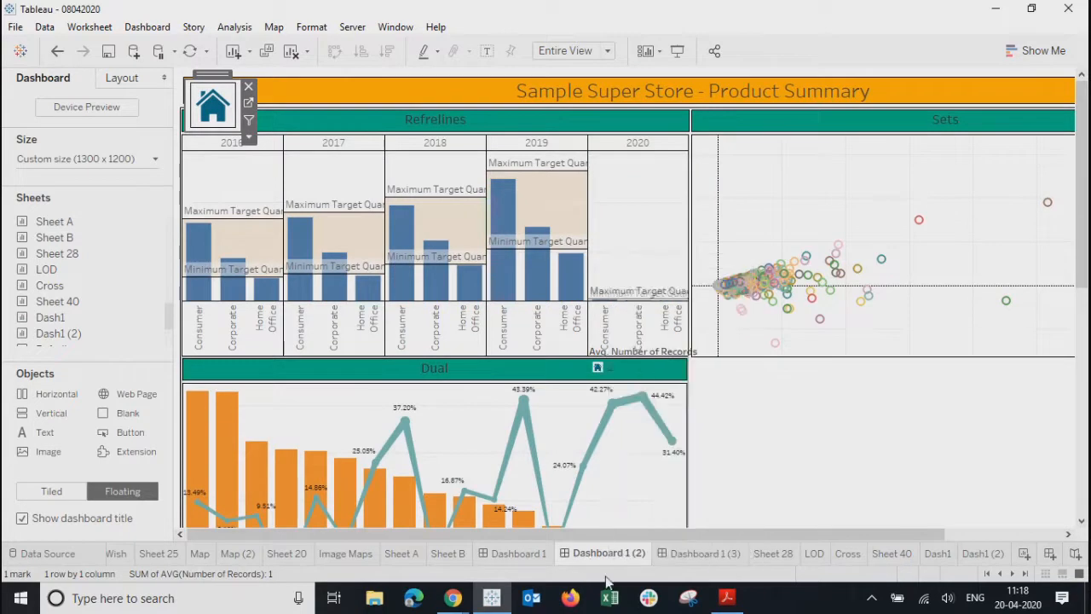
right_click(707, 553)
click(742, 459)
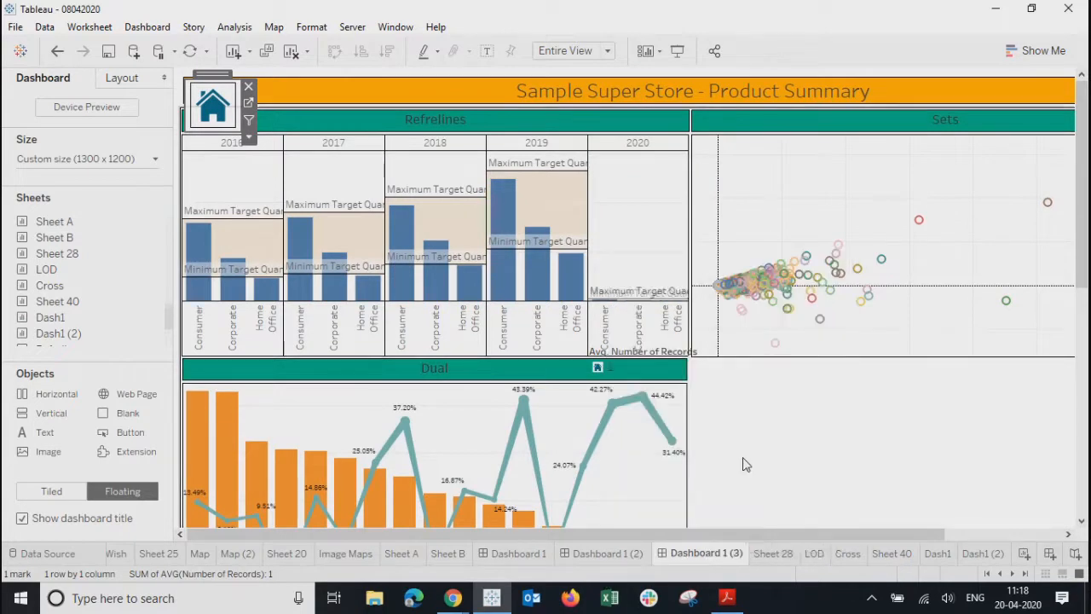
right_click(771, 554)
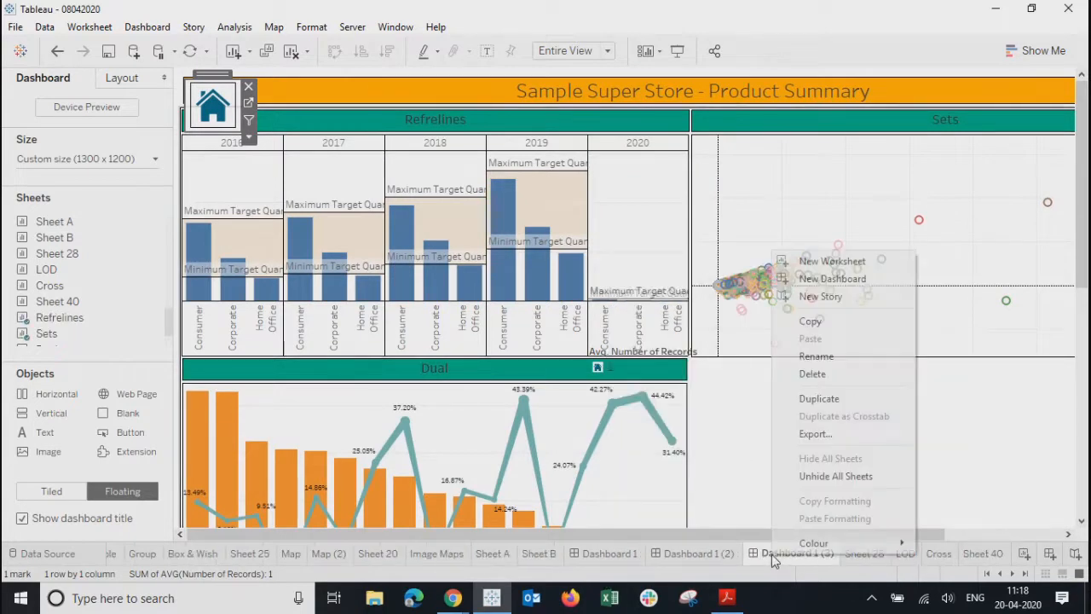
click(723, 476)
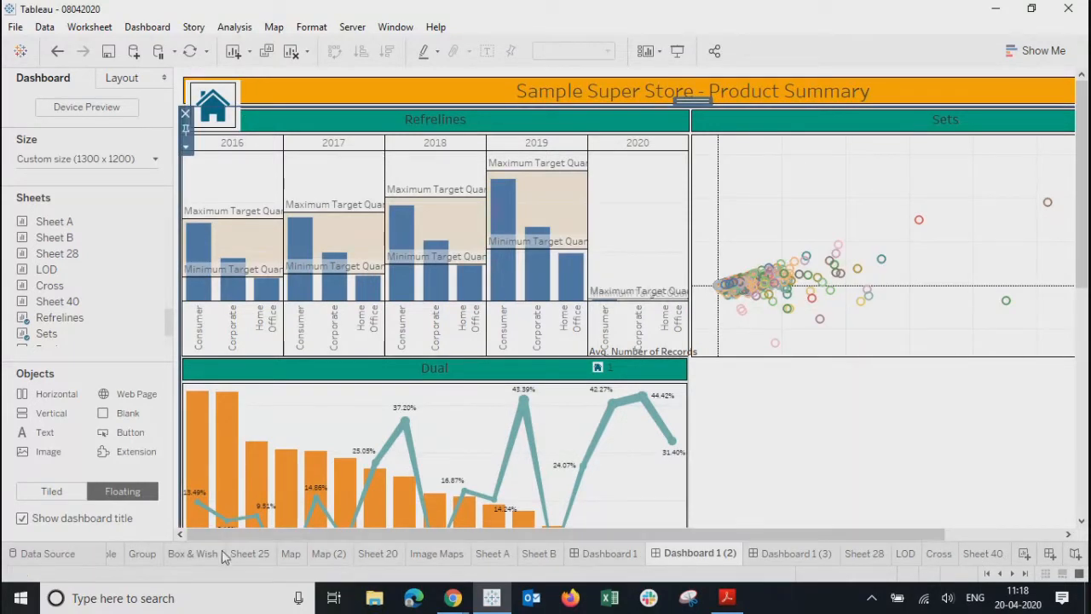
- Click through the Summary, Product Summary and Home dashboard tabs, ending on Home
click(593, 550)
click(697, 553)
click(793, 550)
click(699, 553)
click(793, 553)
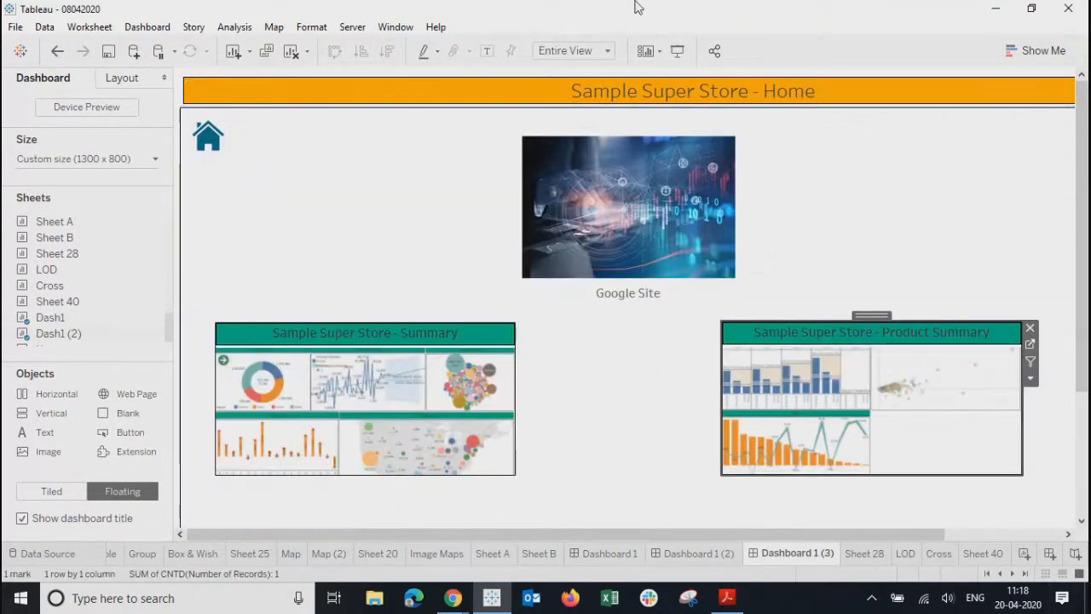
click(353, 28)
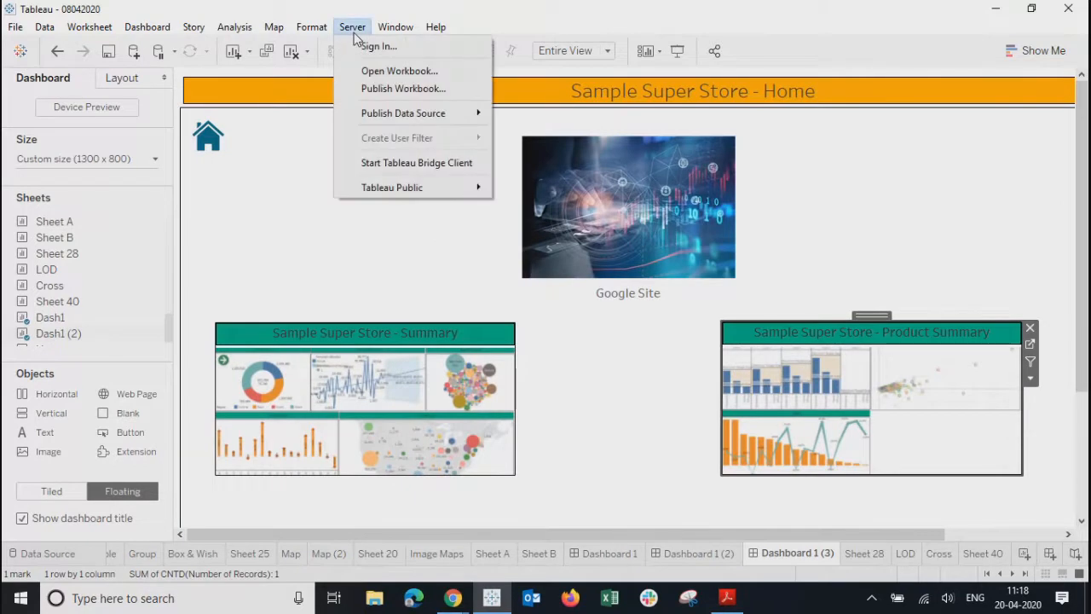
- Start Save to Tableau Public As and enter the account e-mail address
mouse_move(375, 184)
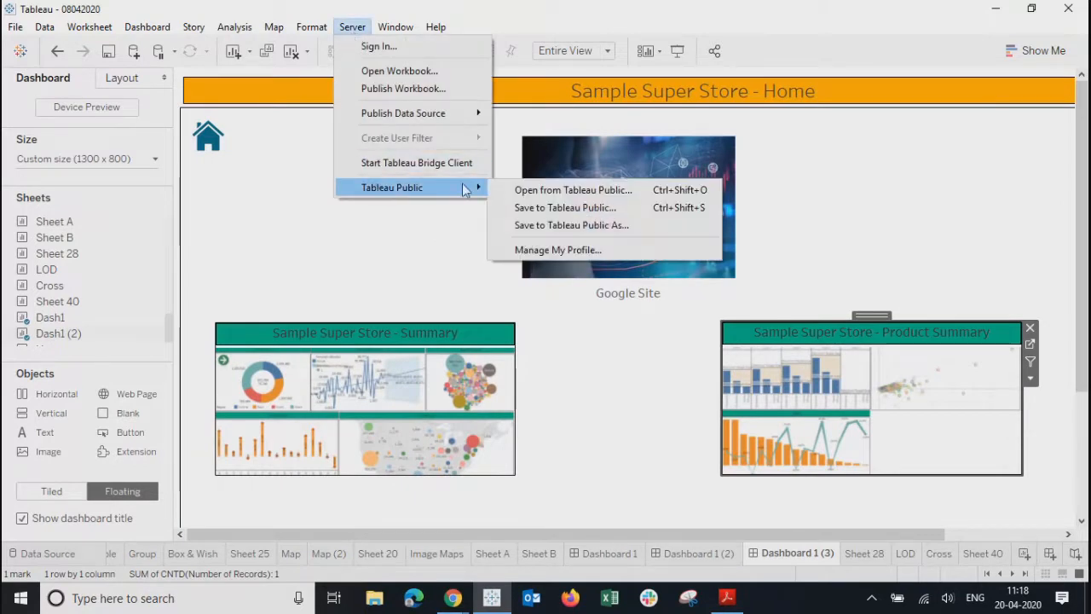
click(562, 225)
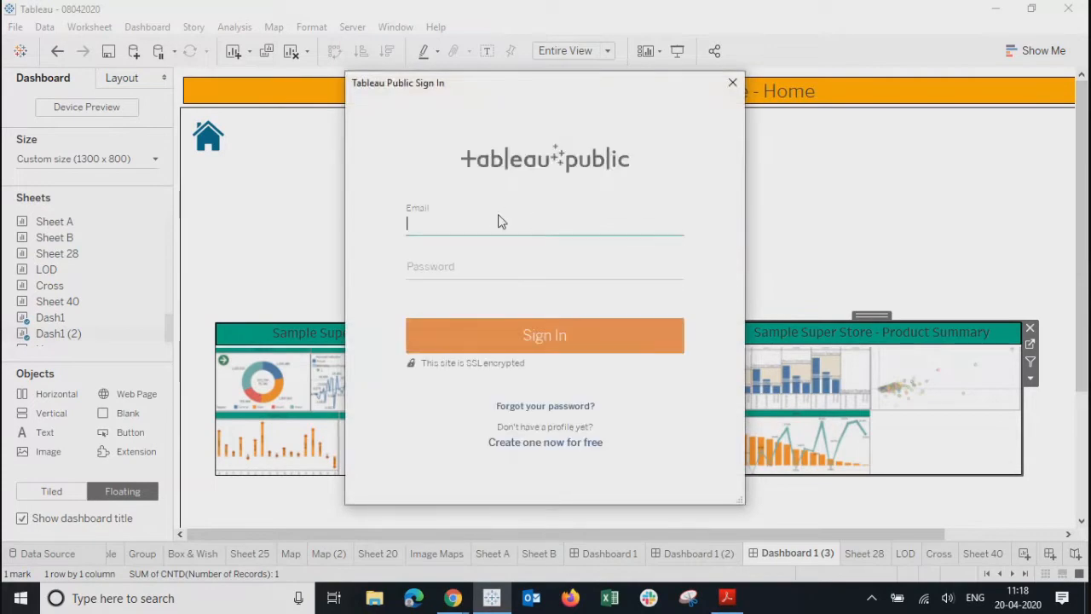
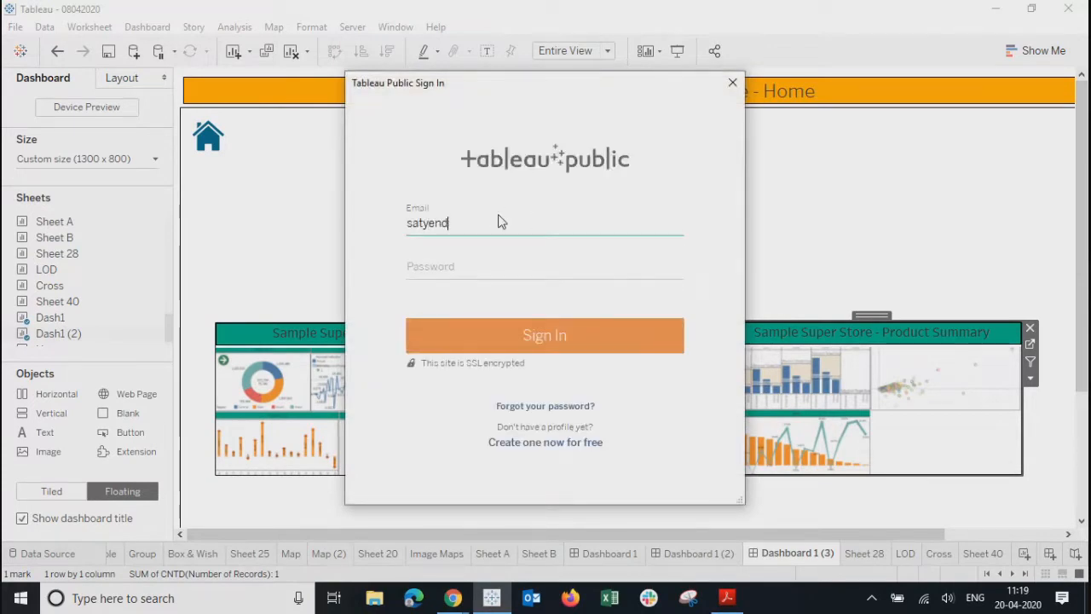
- Enter the account password and sign in, retyping it after the rejection
click(460, 266)
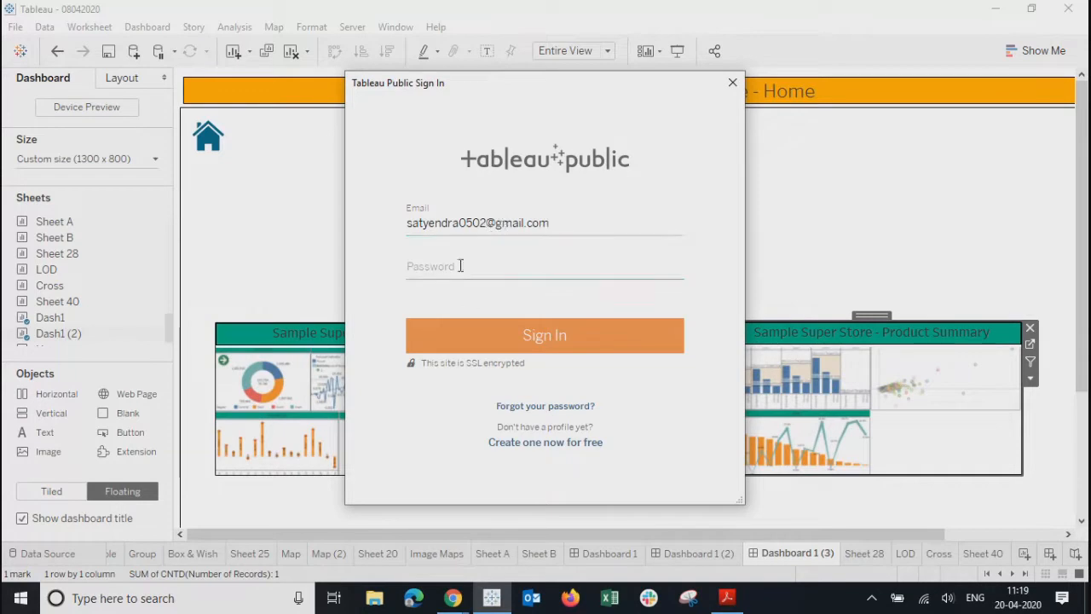
text(•••••••••••)
key(Return)
drag(460, 264, 369, 276)
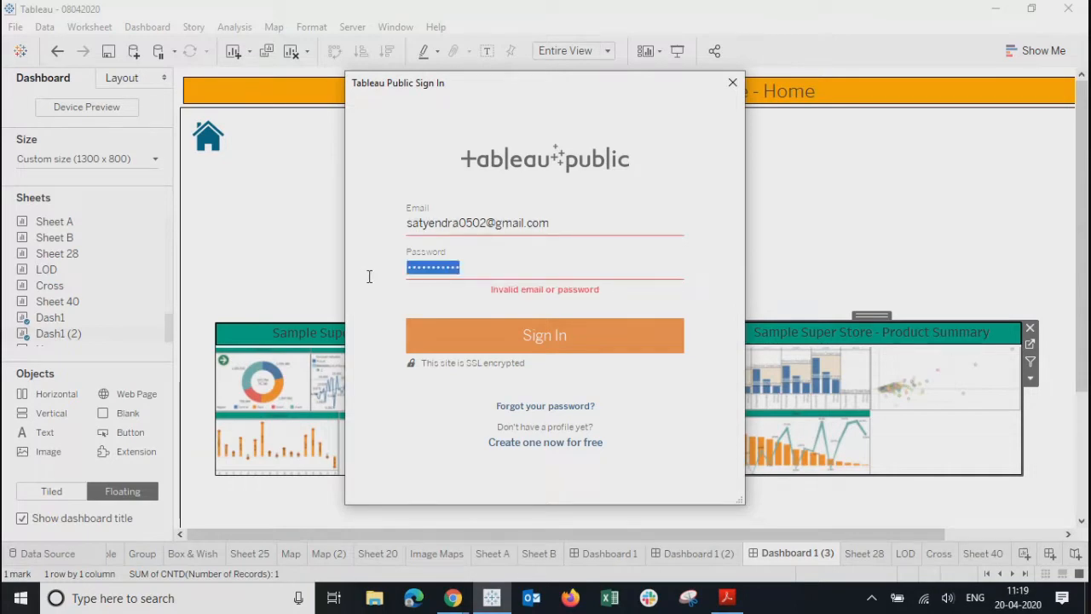
text(••••••••)
key(Return)
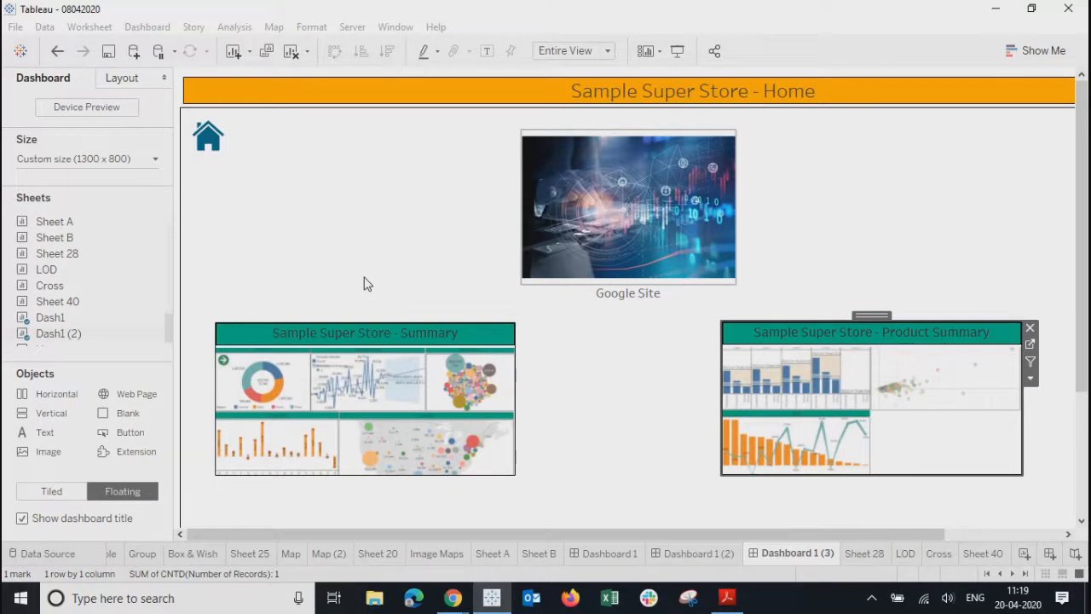
- Title the workbook 'SuperStore- Summary' and save it to Tableau Public
key(ctrl+s)
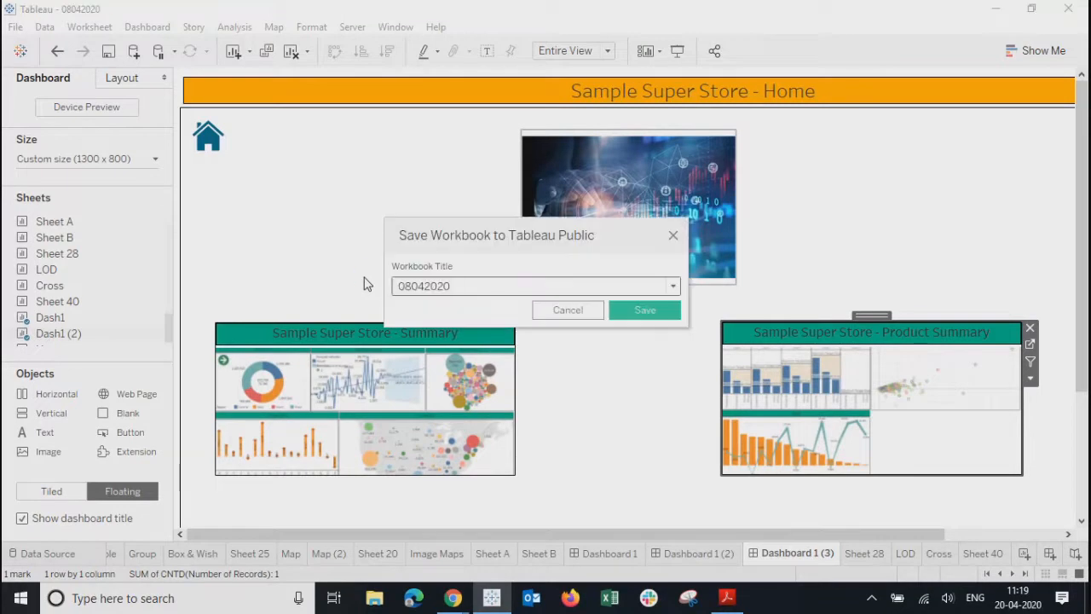
key(BackSpace)
key(BackSpace)
key(BackSpace)
key(BackSpace)
key(BackSpace)
key(BackSpace)
key(BackSpace)
key(BackSpace)
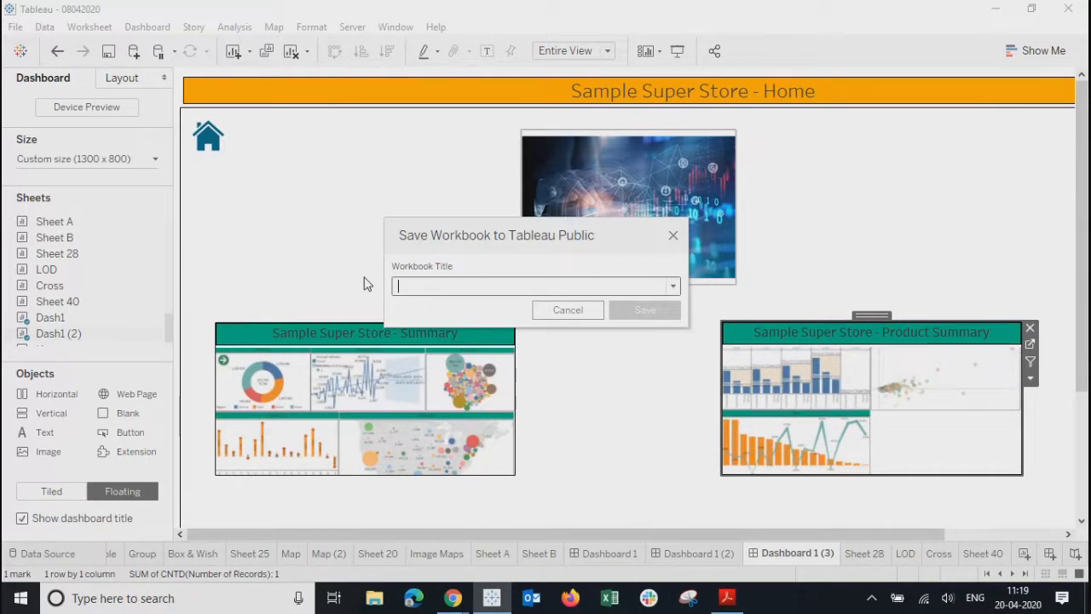
text(Super )
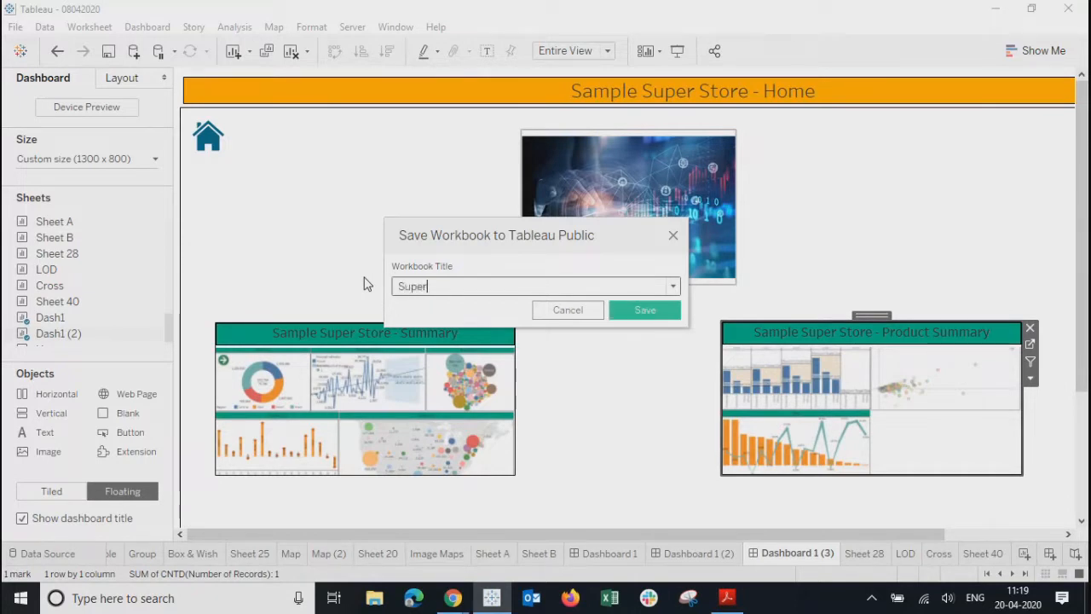
text(store)
key(BackSpace)
key(BackSpace)
key(BackSpace)
key(BackSpace)
key(BackSpace)
key(BackSpace)
key(BackSpace)
text(Store- summary)
key(Left)
key(Left)
key(Left)
key(Left)
key(Left)
key(Left)
key(Left)
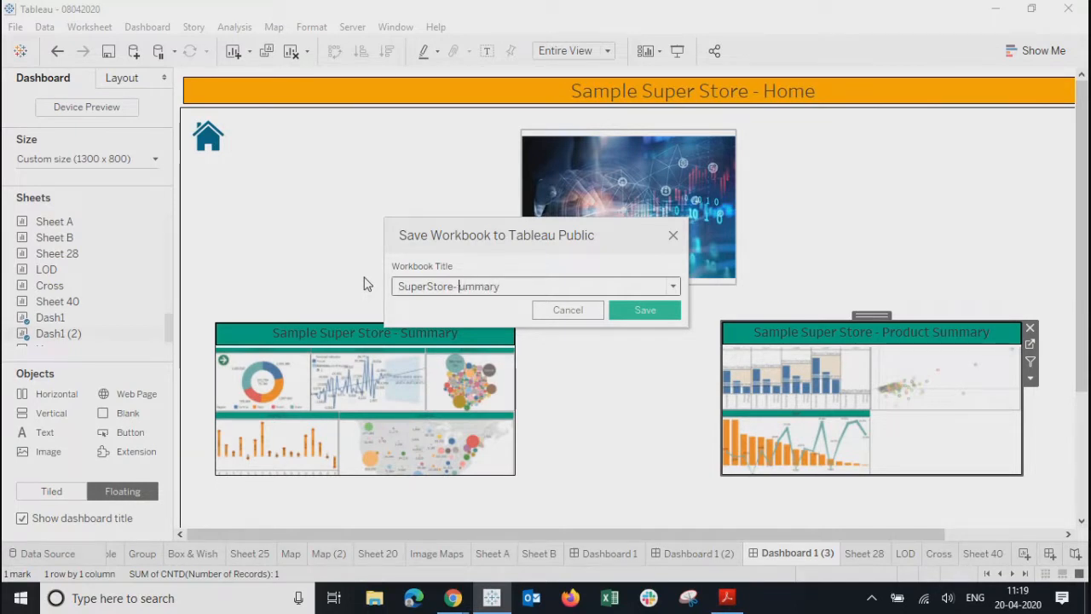
key(Delete)
text(S)
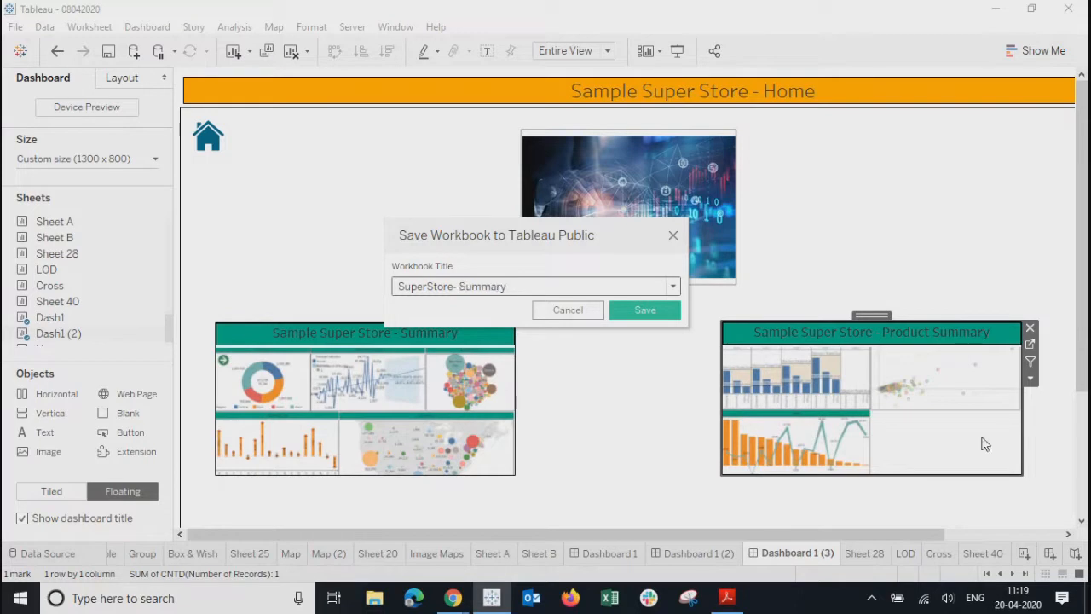
click(639, 312)
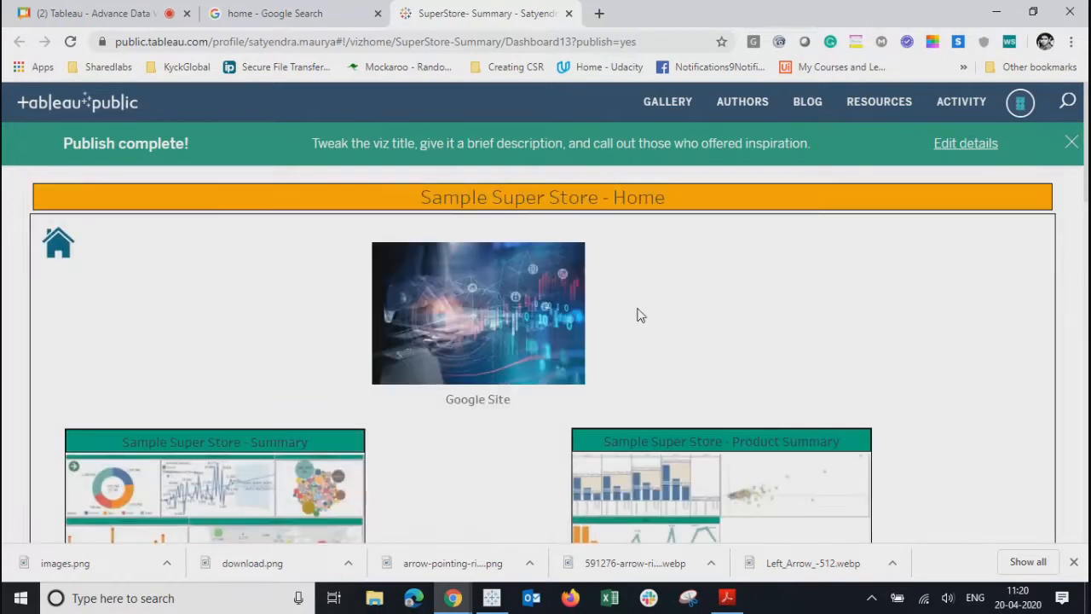
- Close the Publish complete banner and show the published Home dashboard full screen
click(1071, 143)
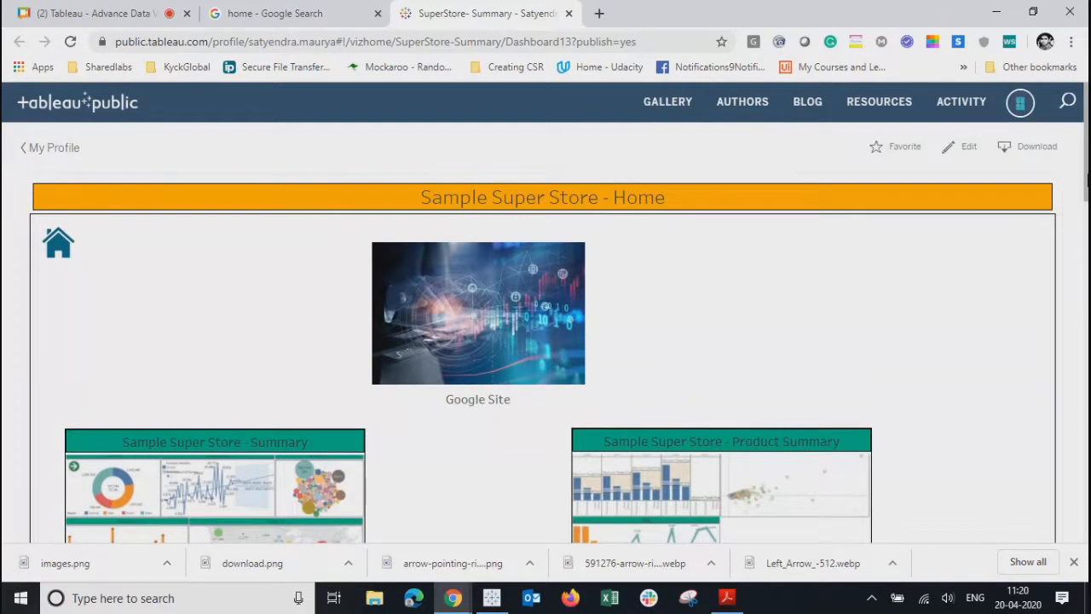
drag(1087, 183, 1086, 315)
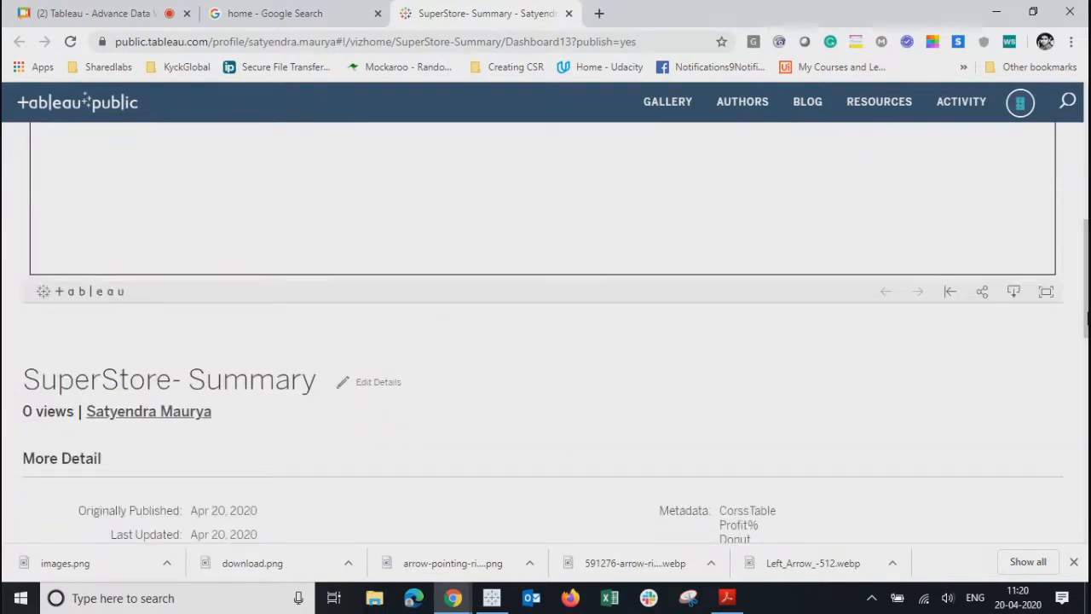
click(1046, 293)
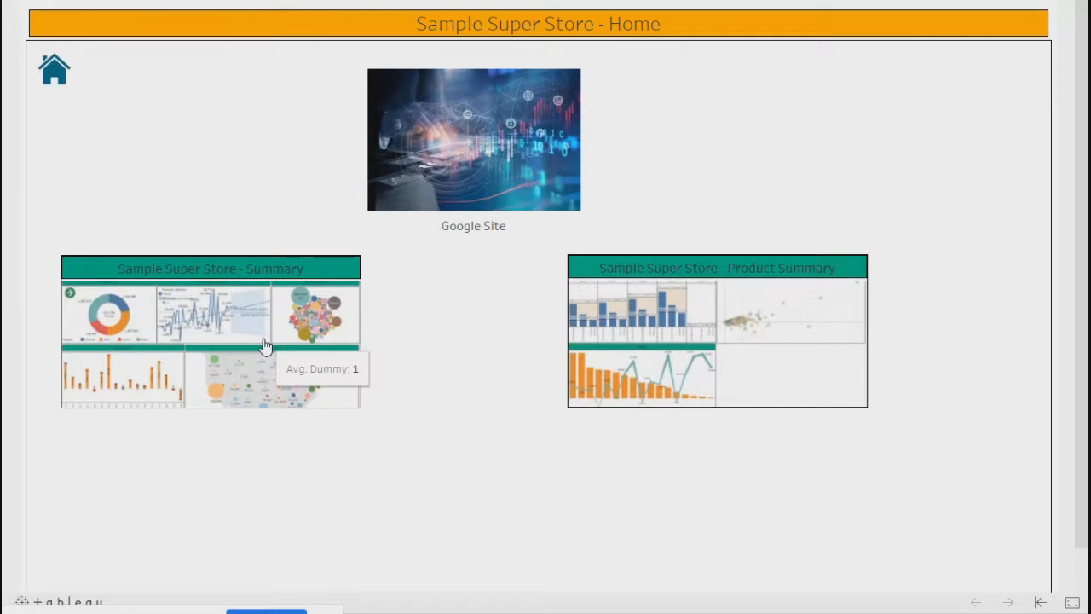
- Open Summary from its thumbnail, go forward to Product Summary, then return Home
click(228, 291)
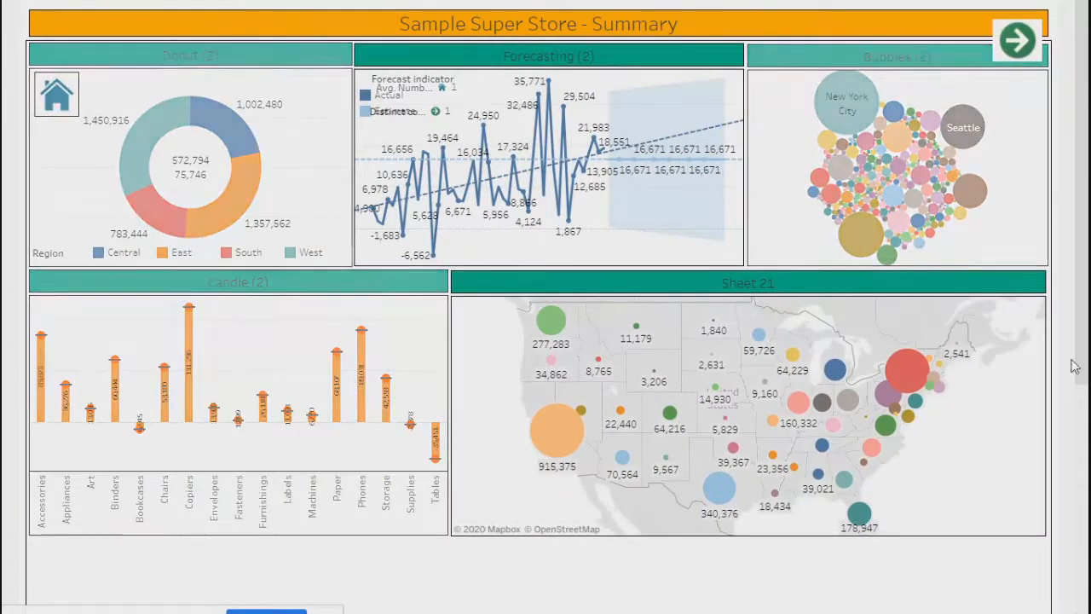
scroll(1073, 607, down, 5)
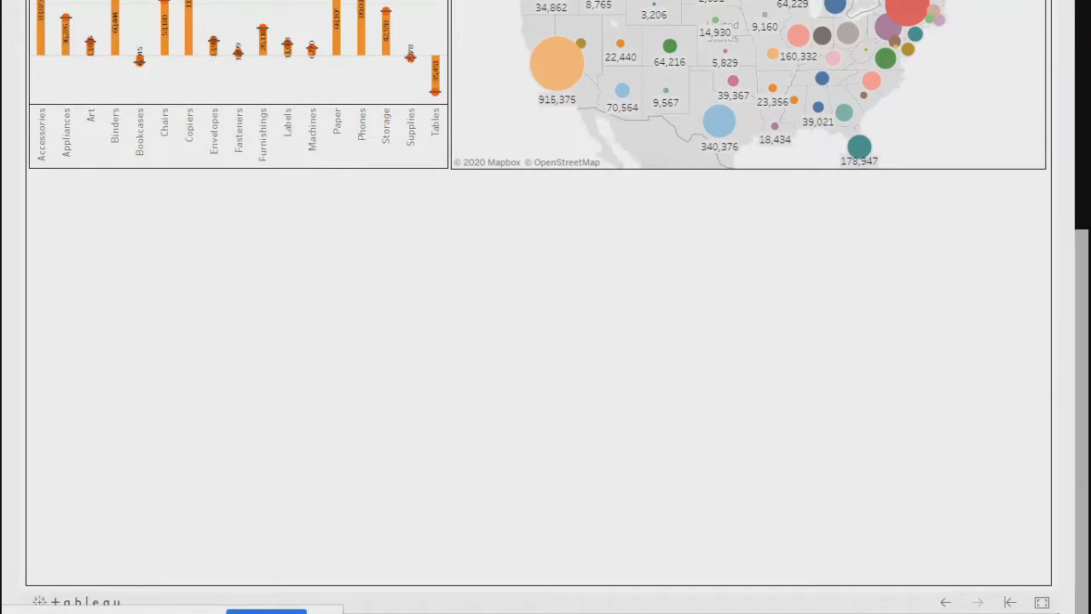
scroll(1071, 524, up, 5)
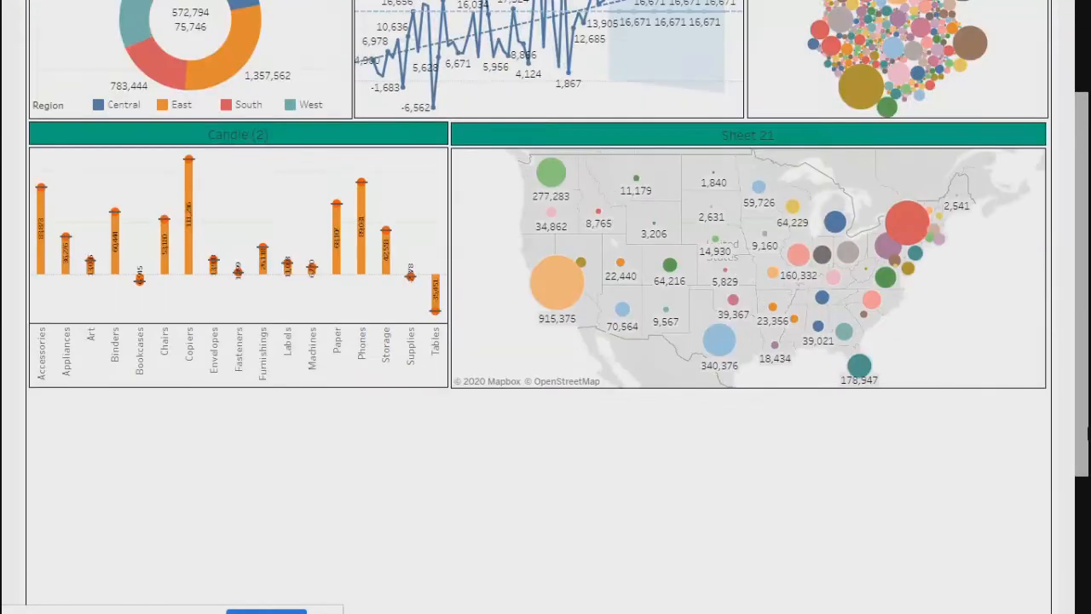
scroll(538, 307, down, 5)
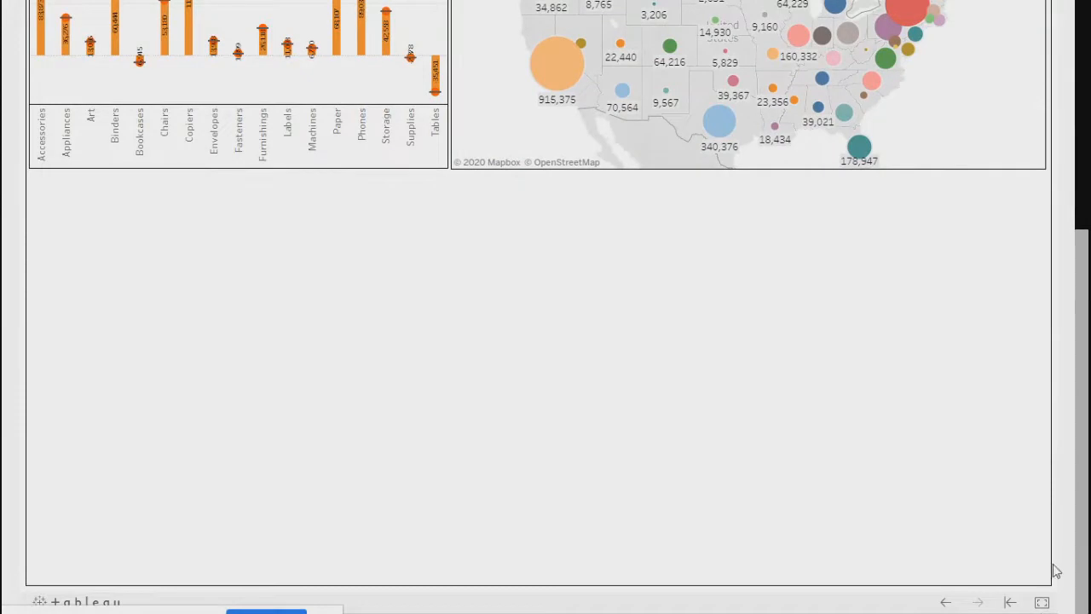
scroll(1084, 392, up, 3)
scroll(1084, 392, up, 1)
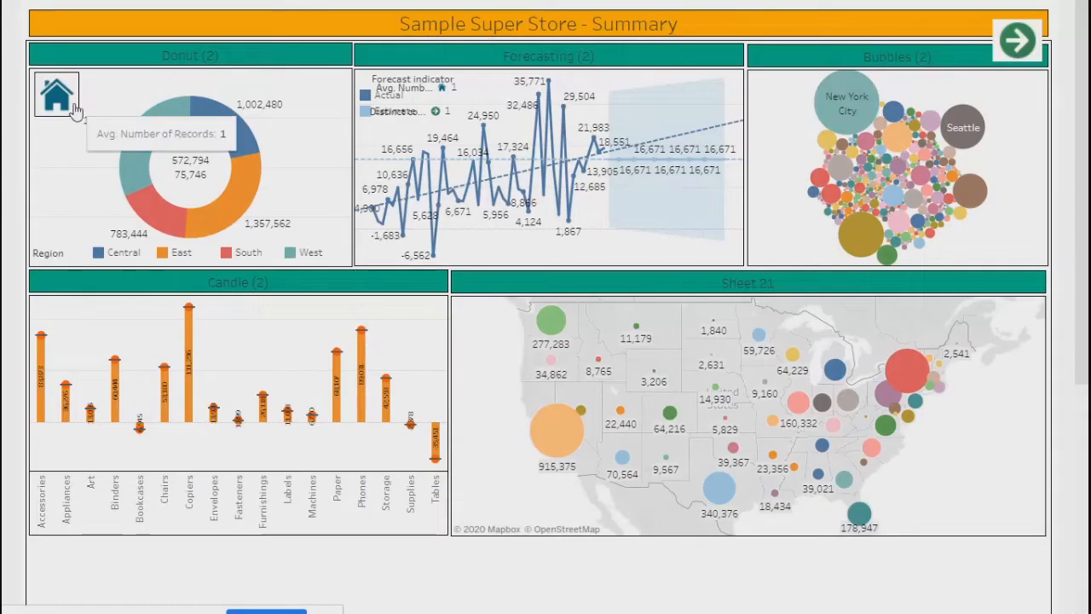
click(1022, 43)
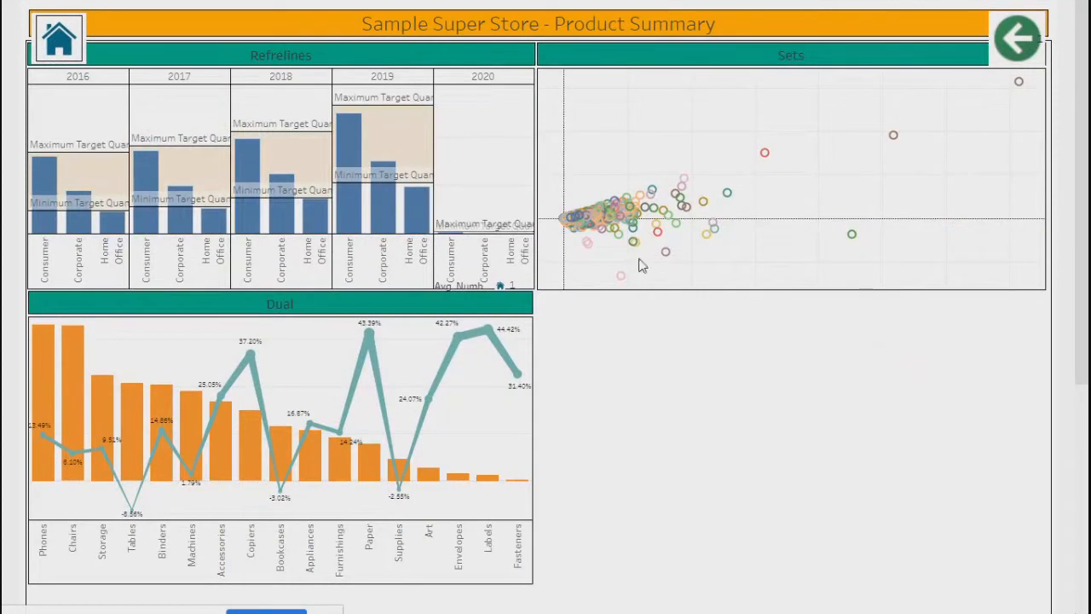
click(70, 42)
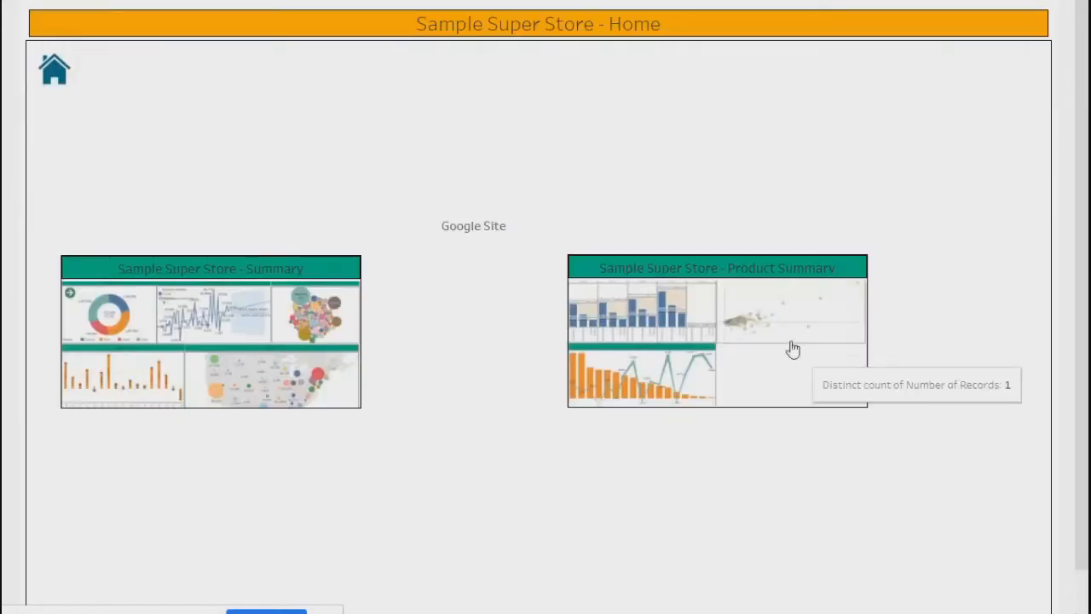
- Retest the Product Summary thumbnail, back arrow and Summary links, then exit full screen
click(641, 372)
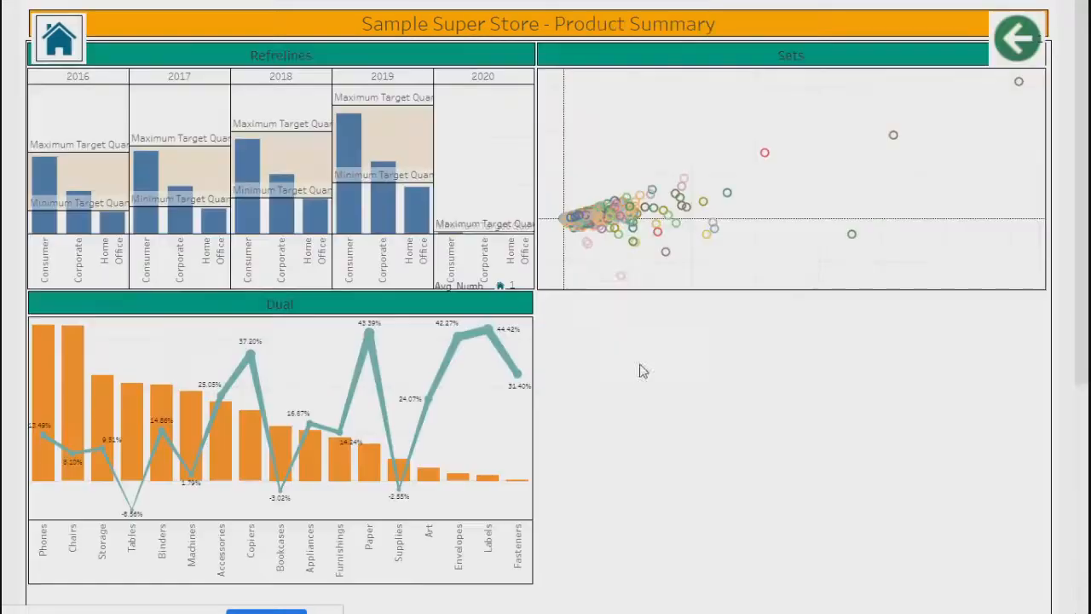
click(1015, 39)
click(49, 100)
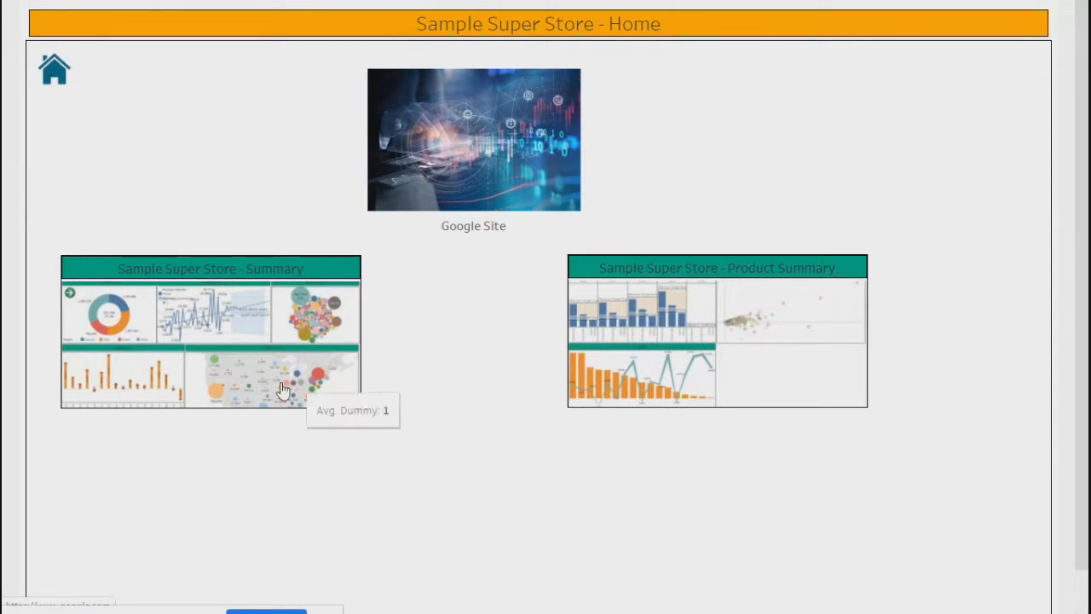
click(194, 364)
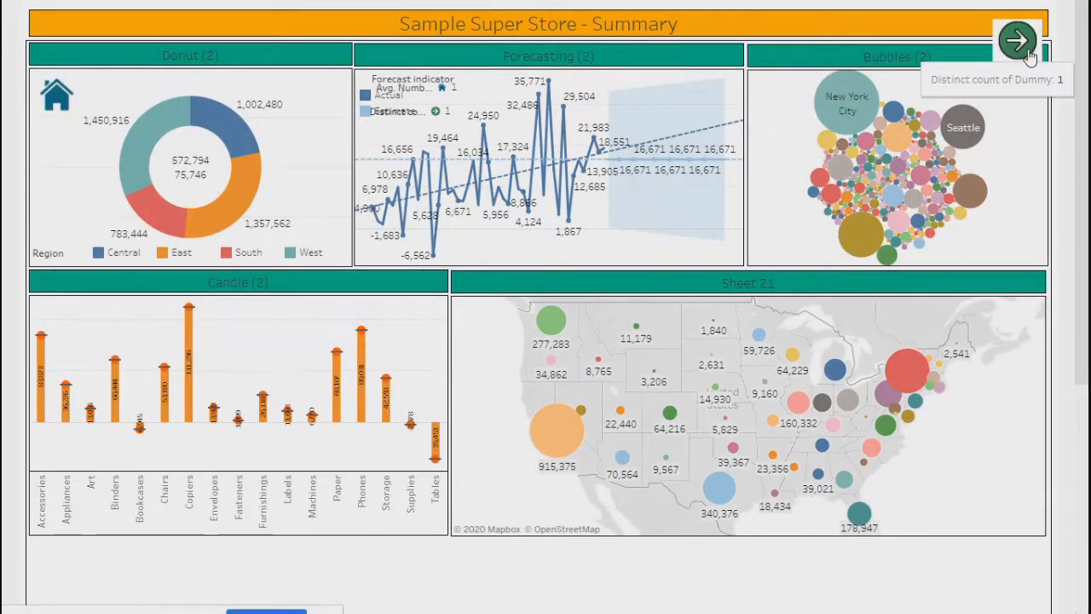
click(1019, 42)
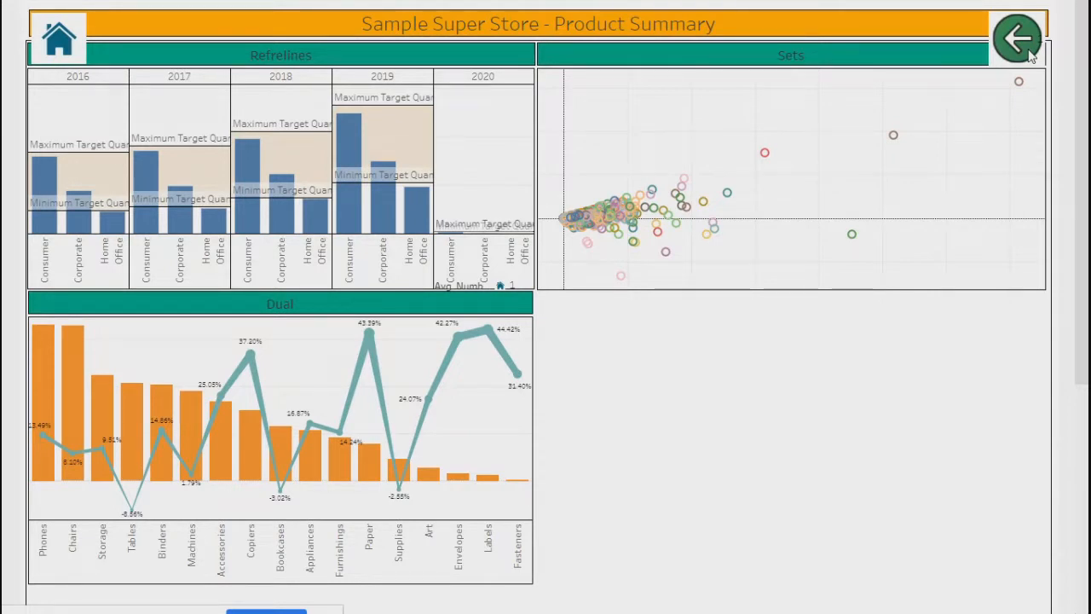
click(75, 37)
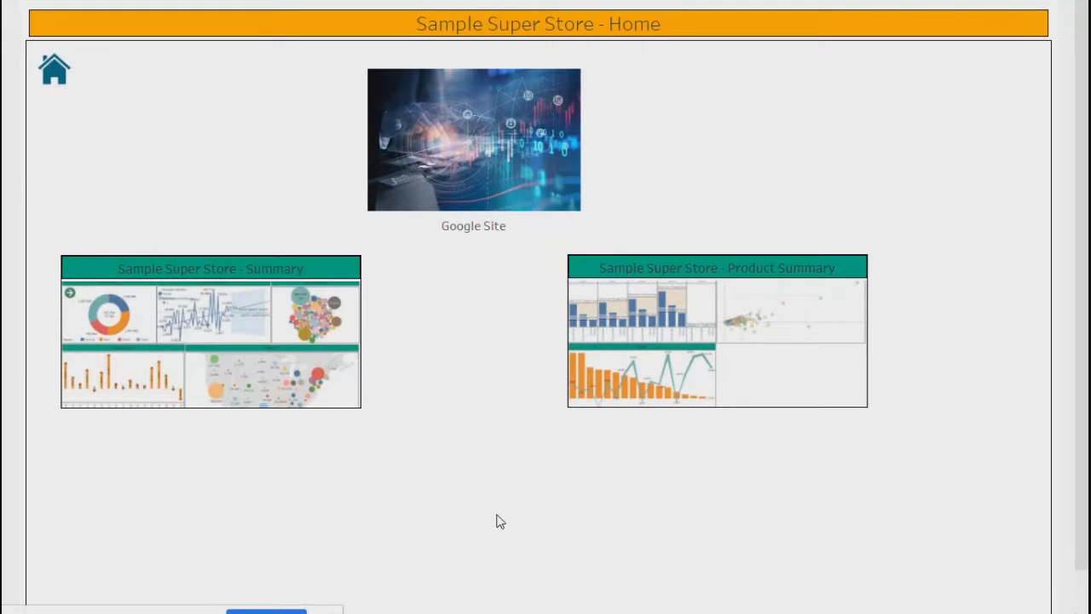
key(Escape)
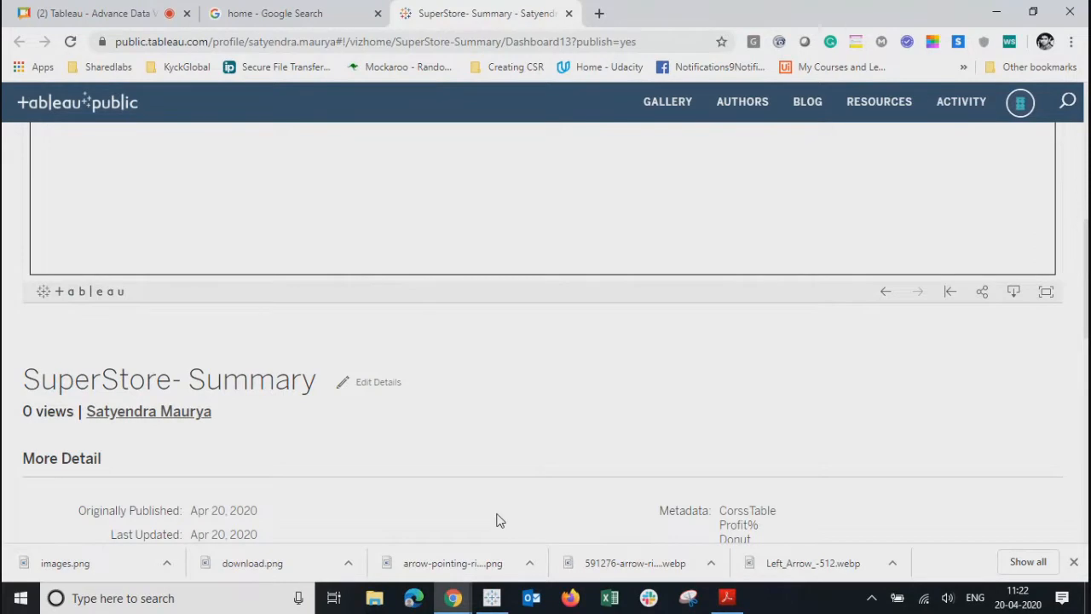
scroll(520, 495, up, 10)
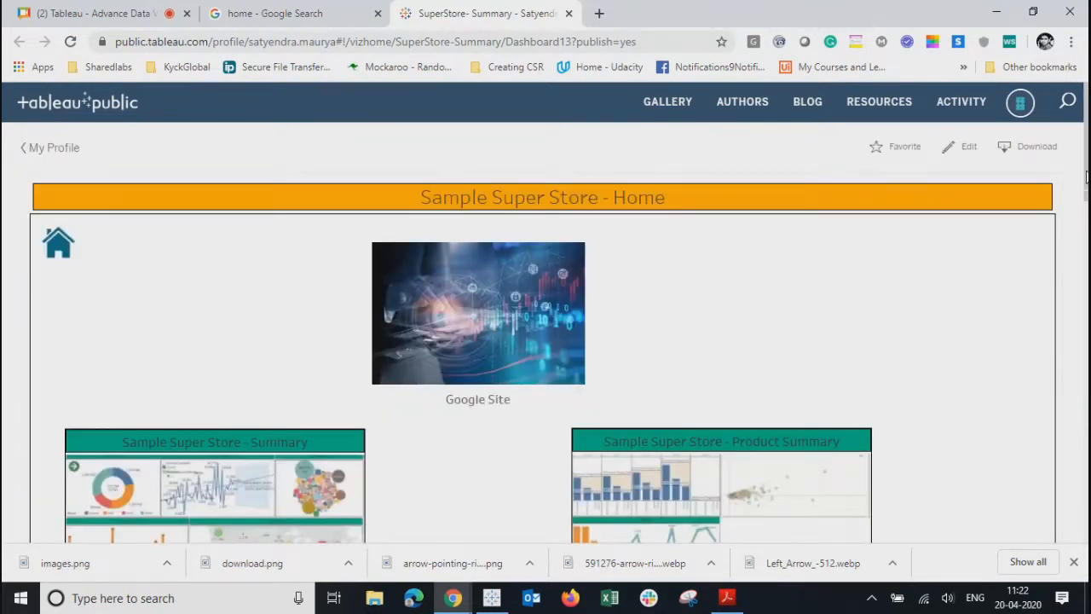
scroll(1086, 192, down, 2)
scroll(1086, 204, up, 1)
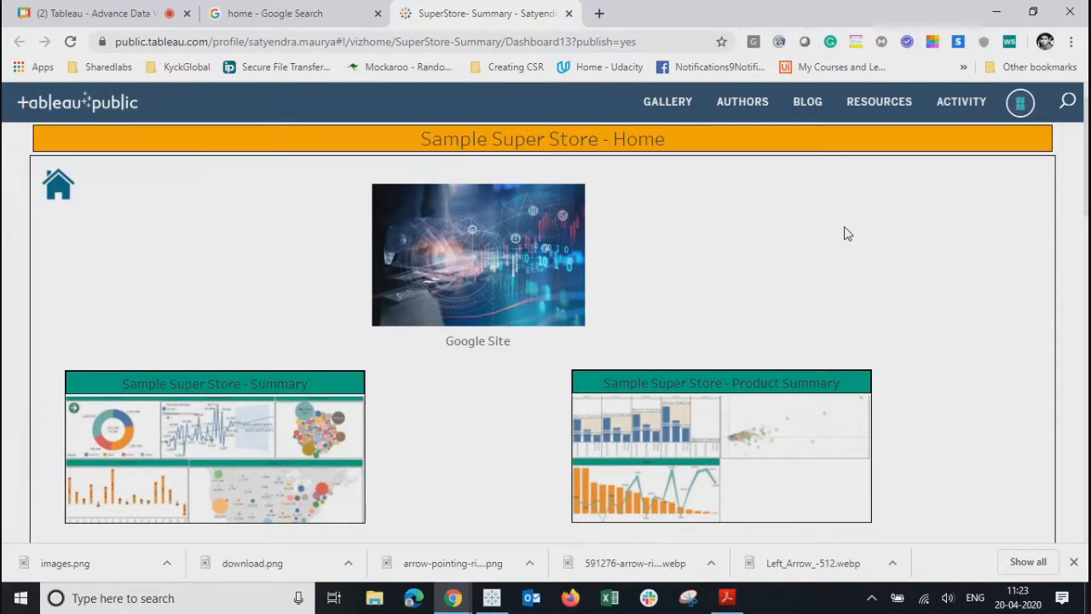
click(1016, 597)
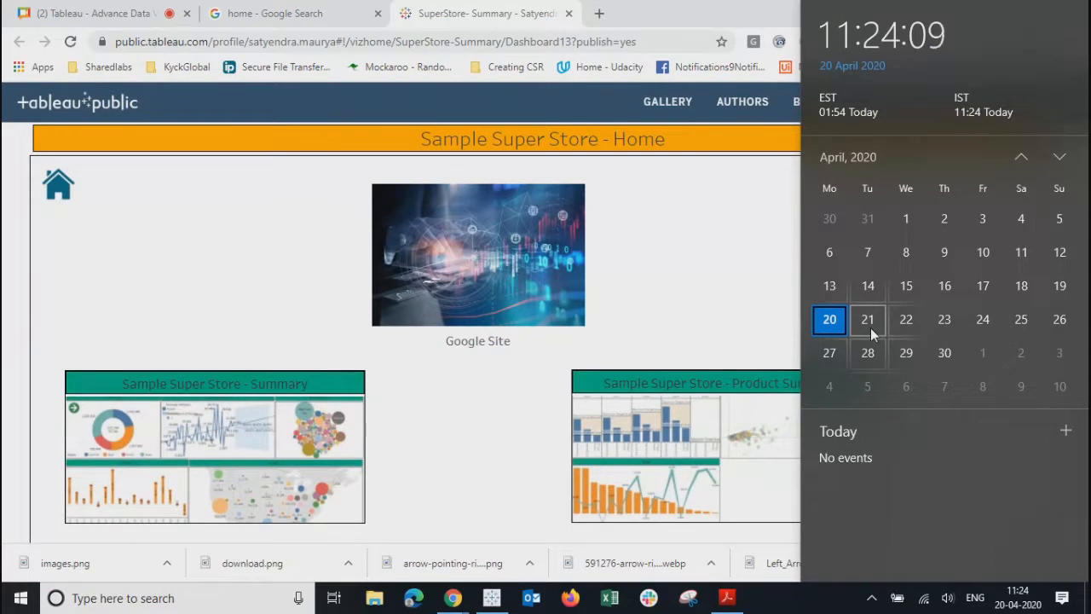
click(673, 273)
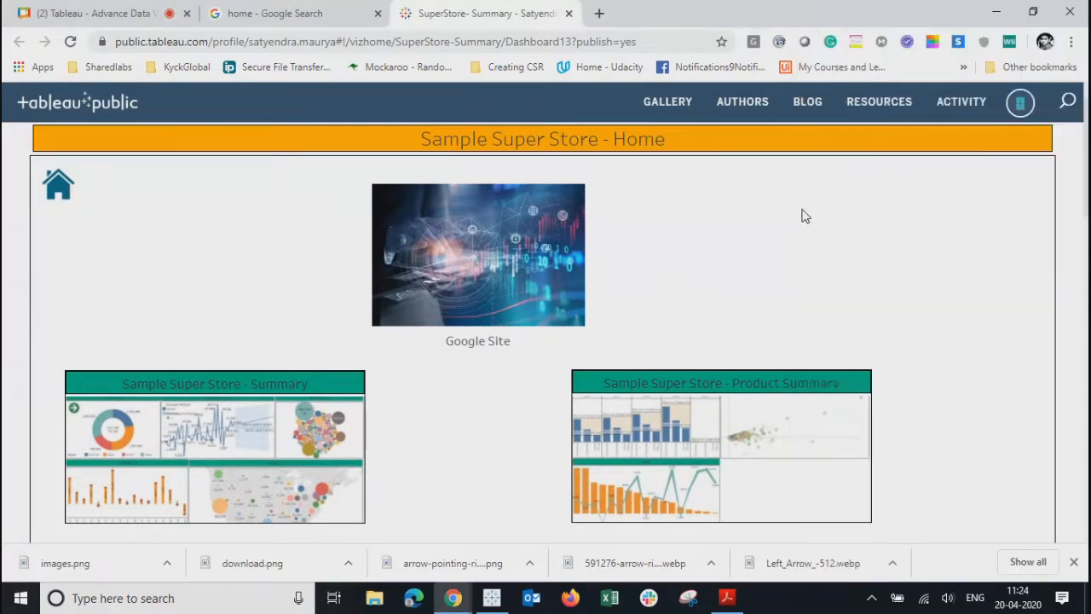